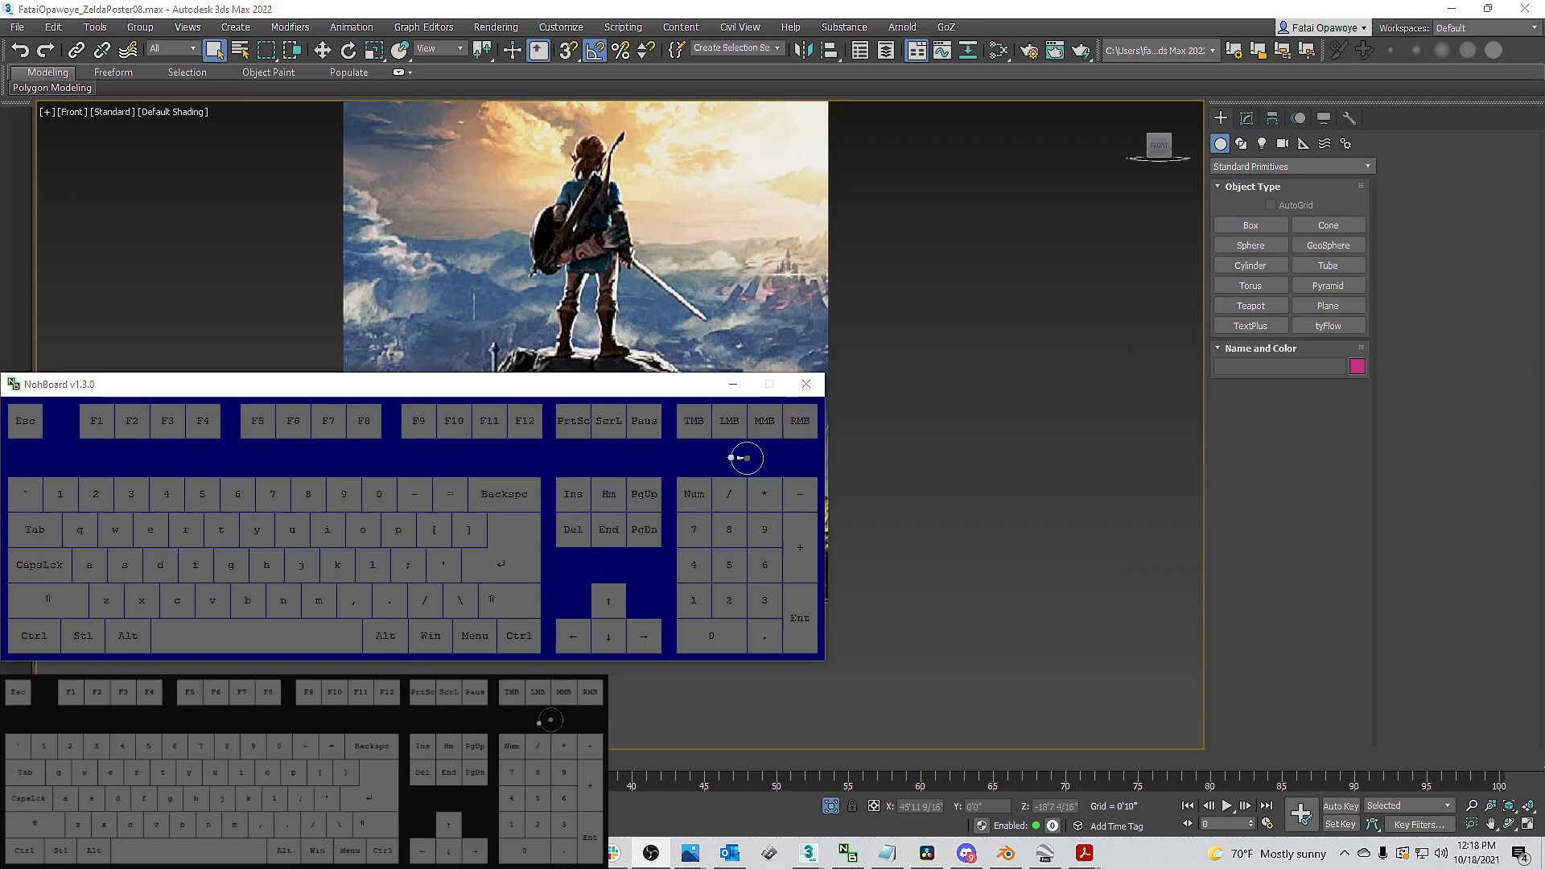
Bring the poster scene to the foreground and frame the whole Zelda poster in the Front view.
left_click(1033, 314)
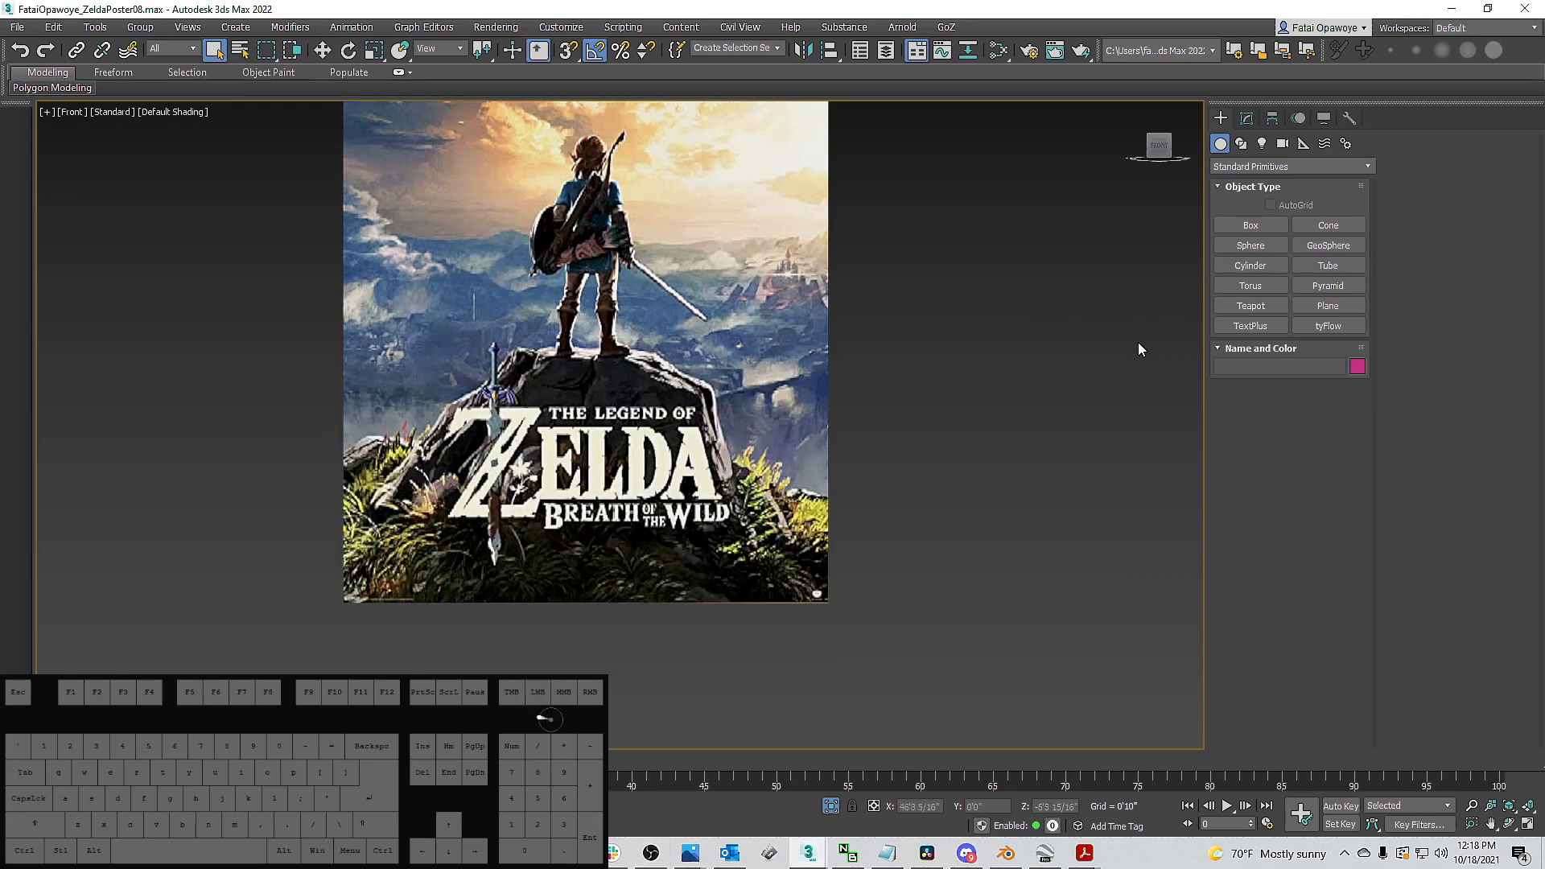
middle_click_drag(700, 338, 608, 383)
key("f")
middle_click_drag(569, 583, 529, 525)
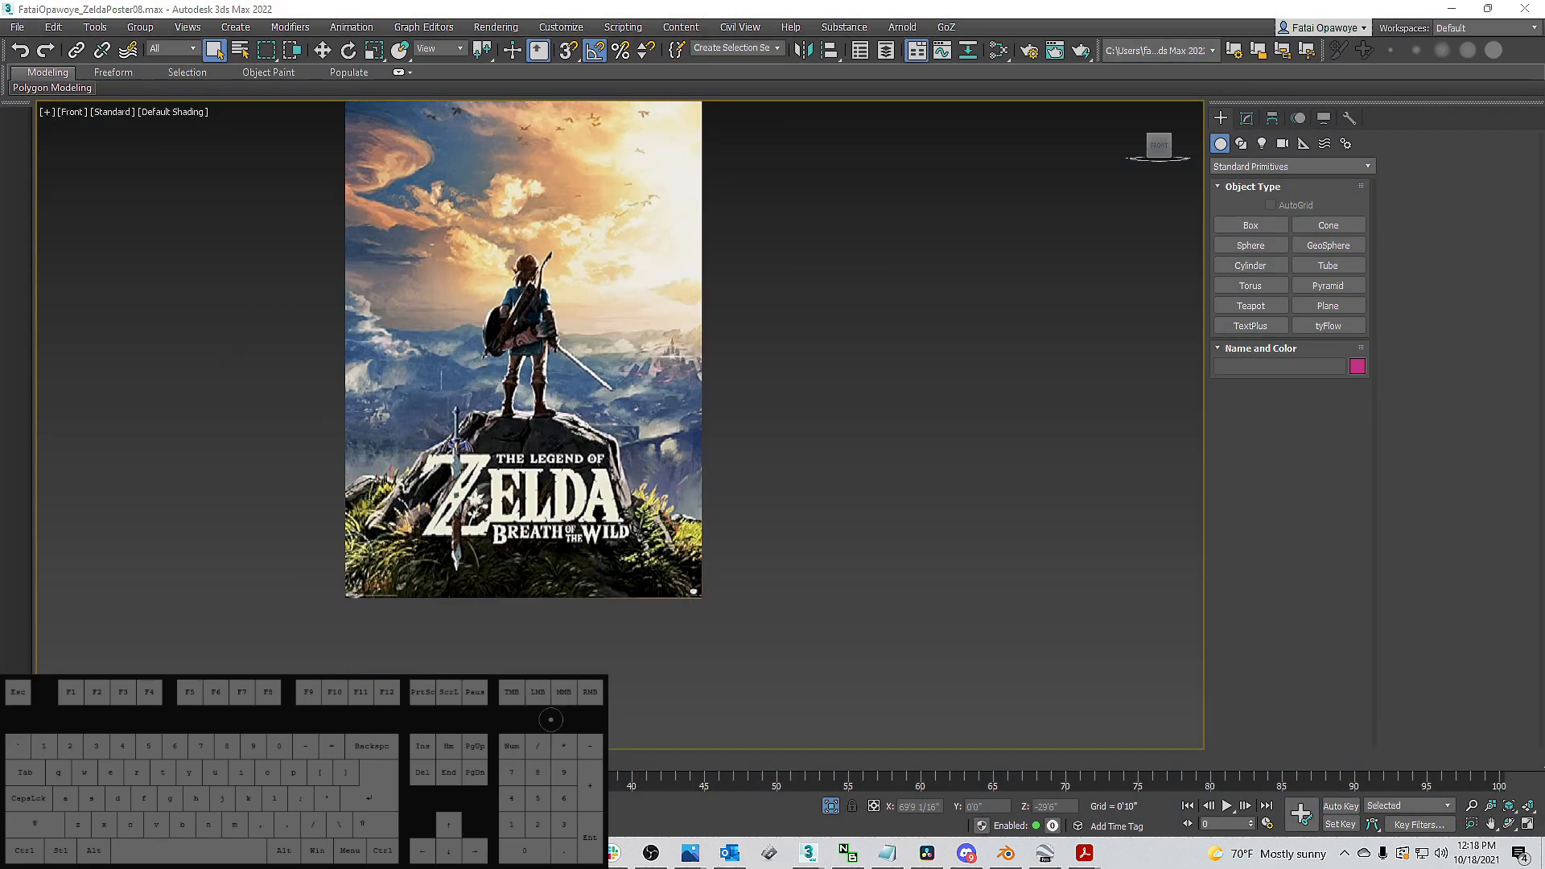
Switch to the browser, look through the "zelda coin" image results and enlarge the Sheikah Eye Collectible Coin picture.
left_click_drag(1544, 56, 961, 16)
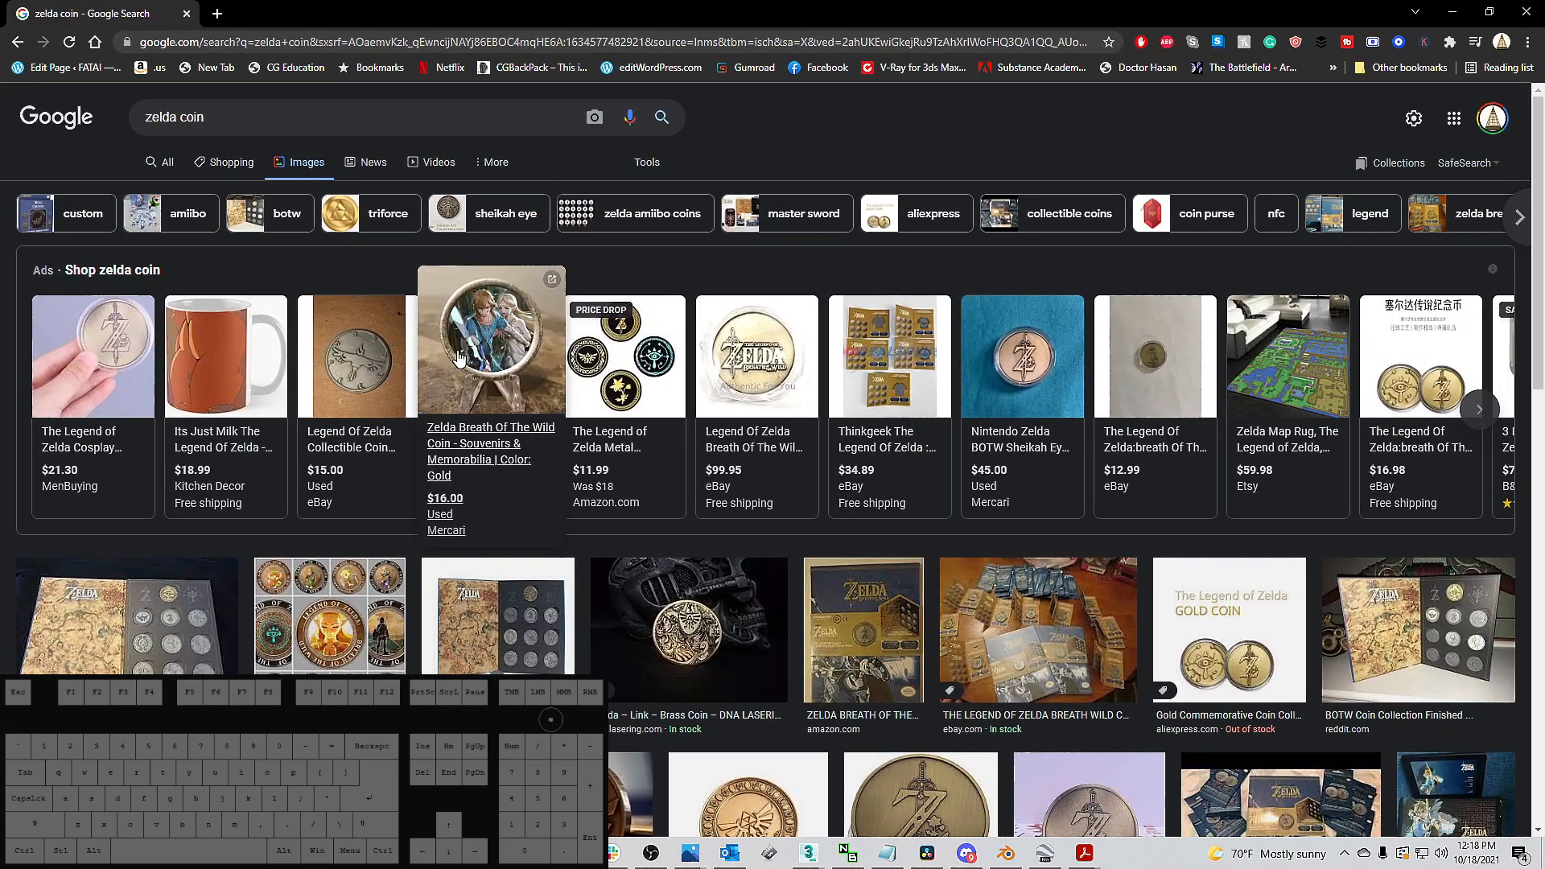
scroll(555, 338, "down", 2)
scroll(624, 345, "down", 2)
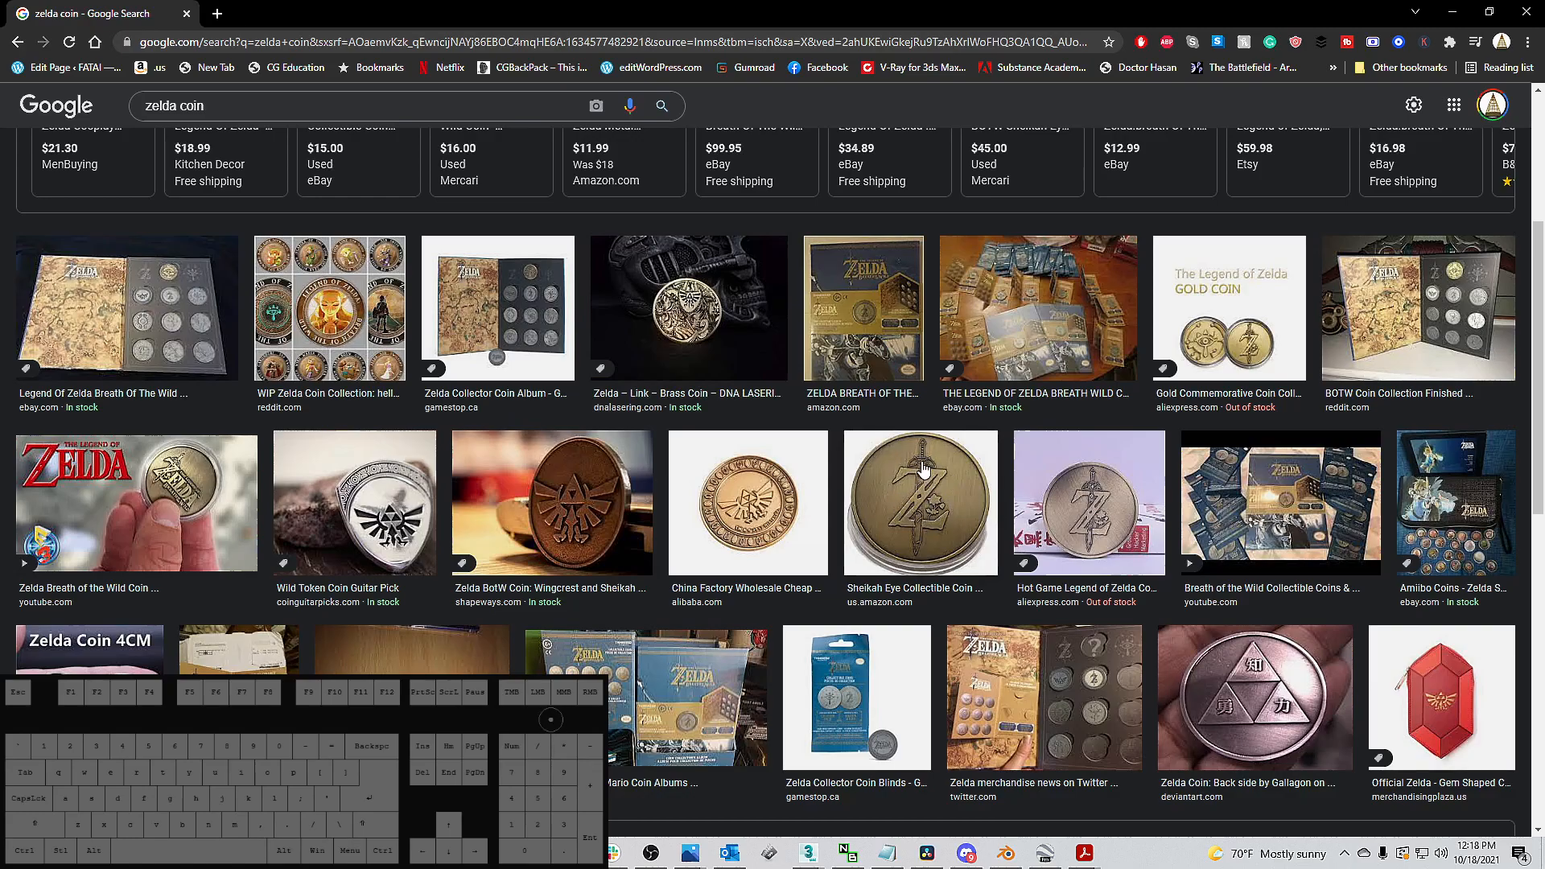
scroll(913, 483, "down", 2)
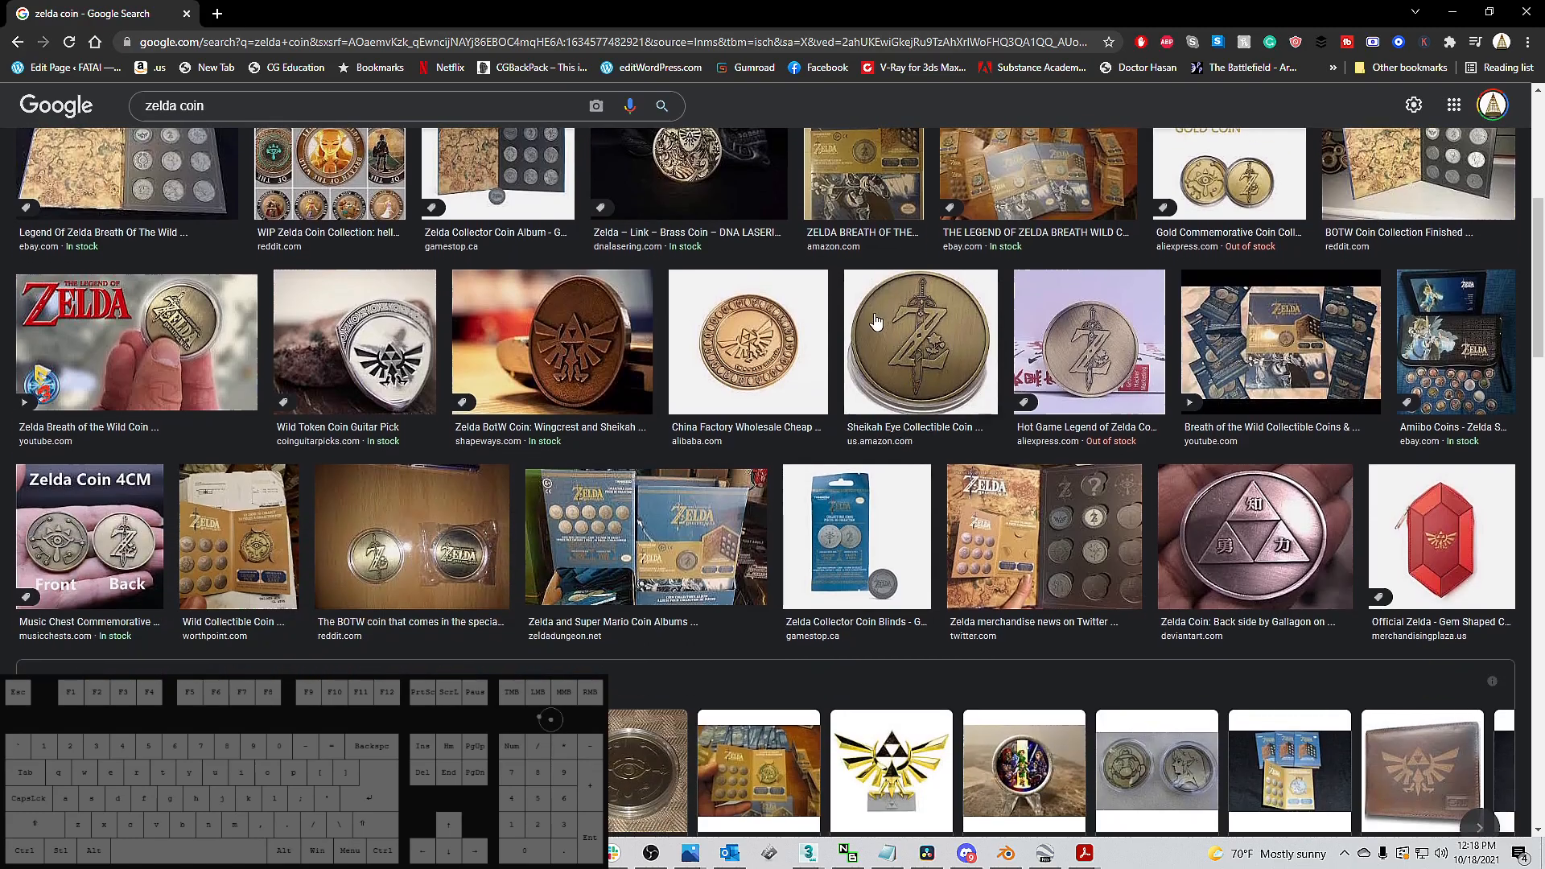
left_click(889, 322)
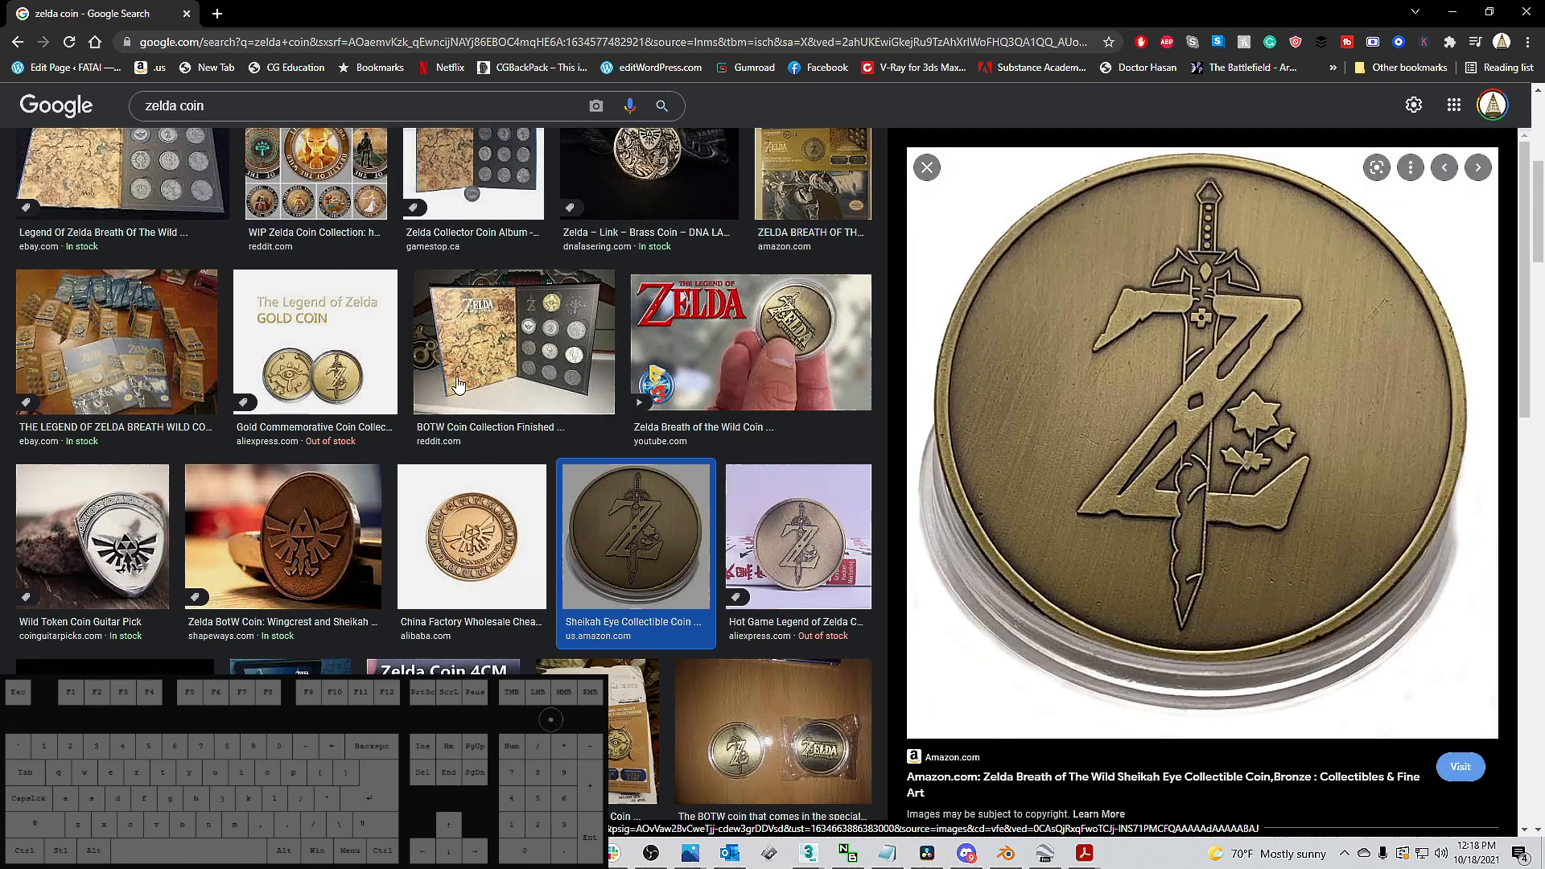
Enlarge the Reddit photo of the two BOTW coins for reference, and return to 3ds Max.
scroll(328, 394, "down", 2)
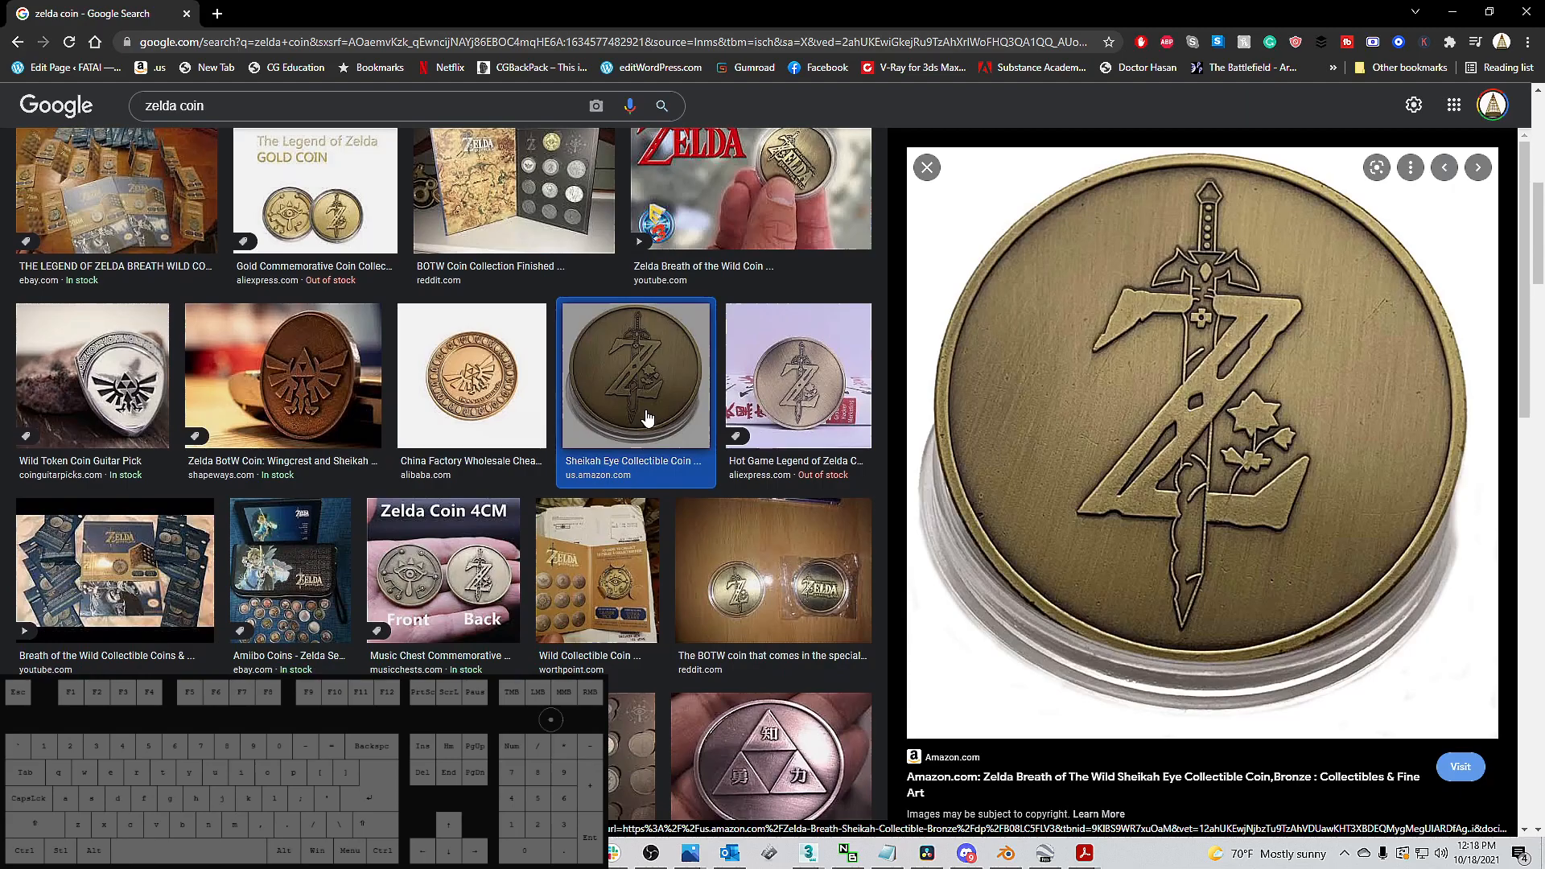
scroll(458, 367, "down", 2)
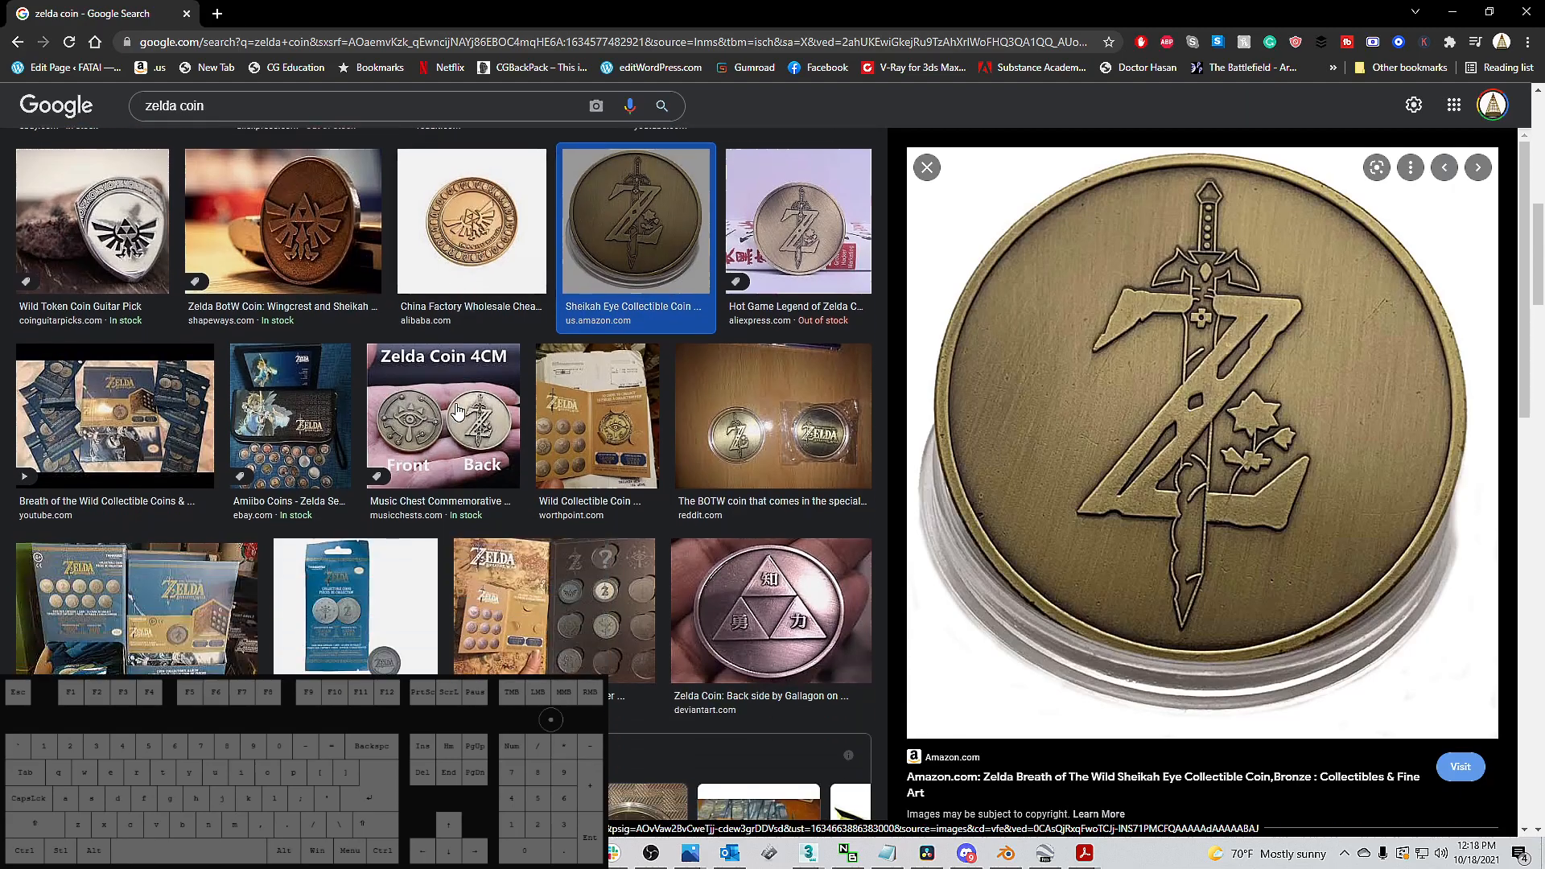
left_click(791, 403)
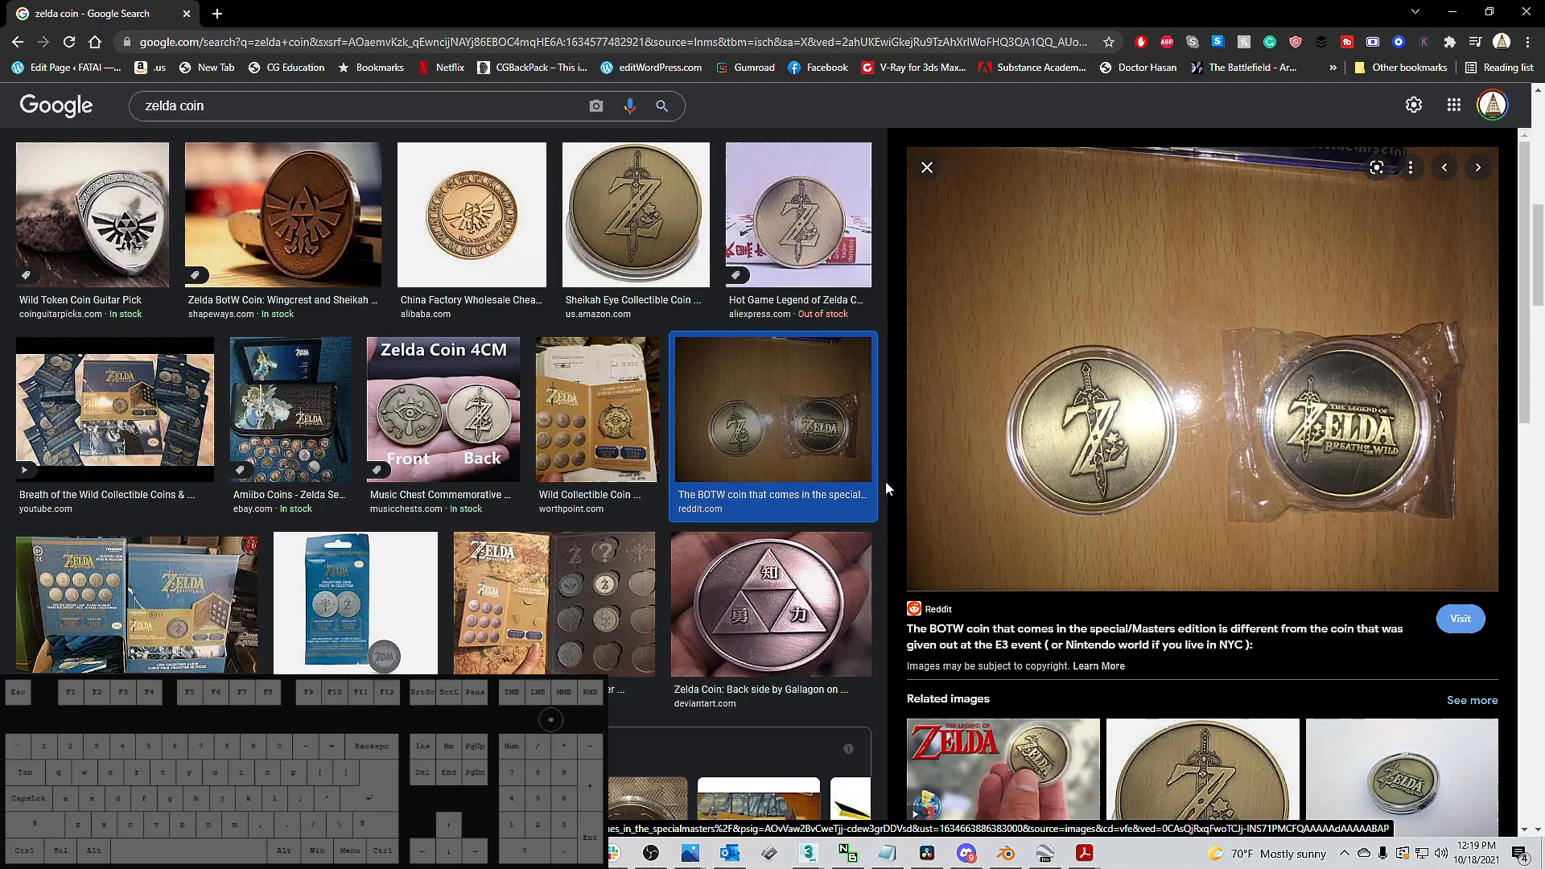
scroll(788, 449, "down", 5)
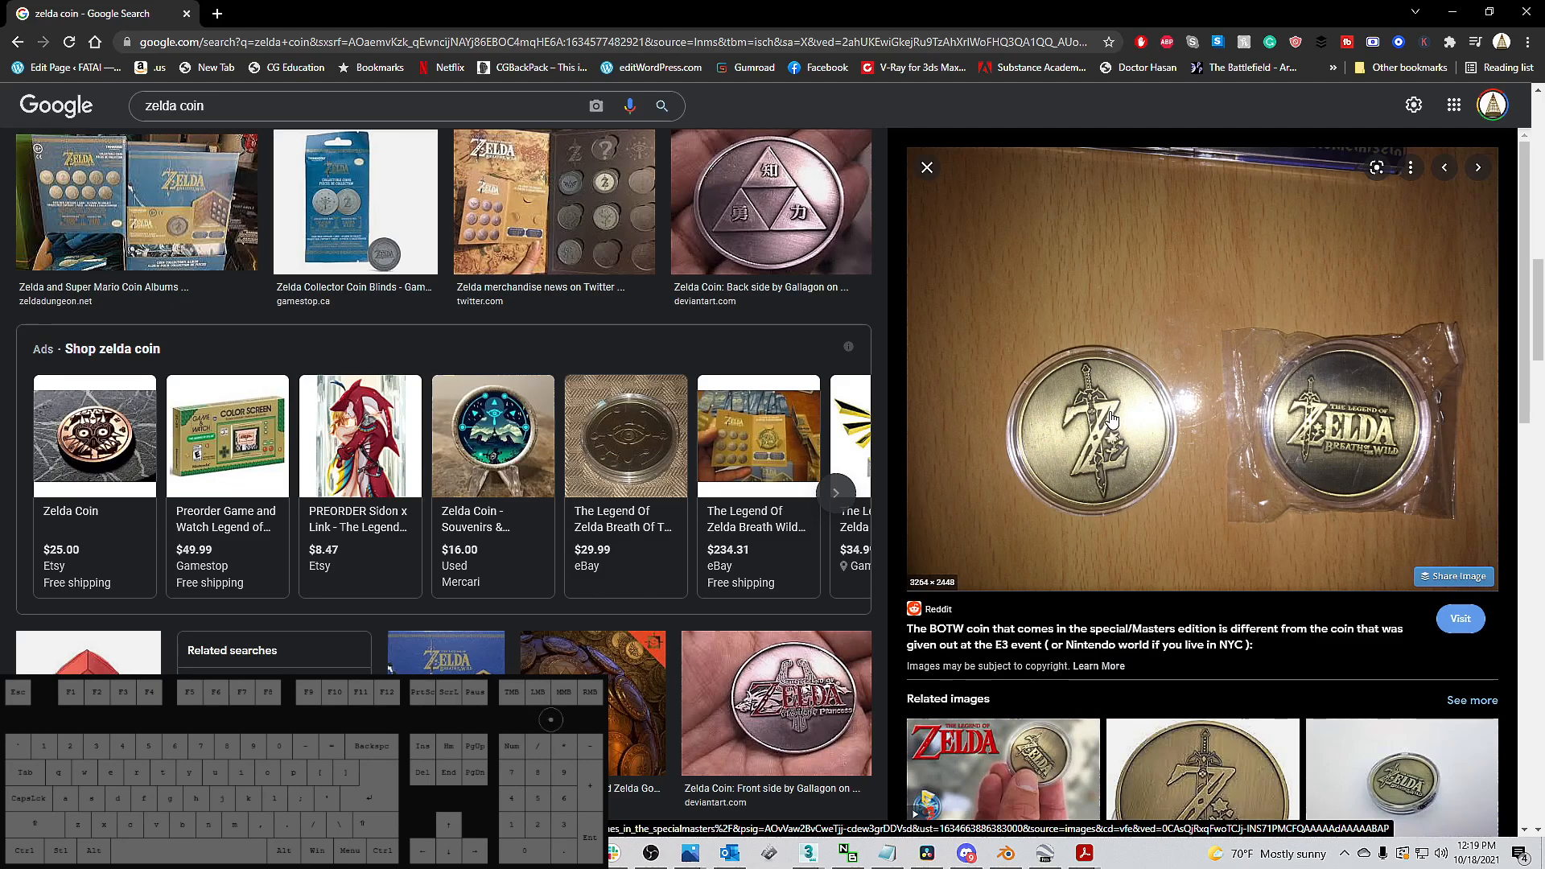
right_click(1109, 412)
left_click_drag(1094, 3, 1544, 88)
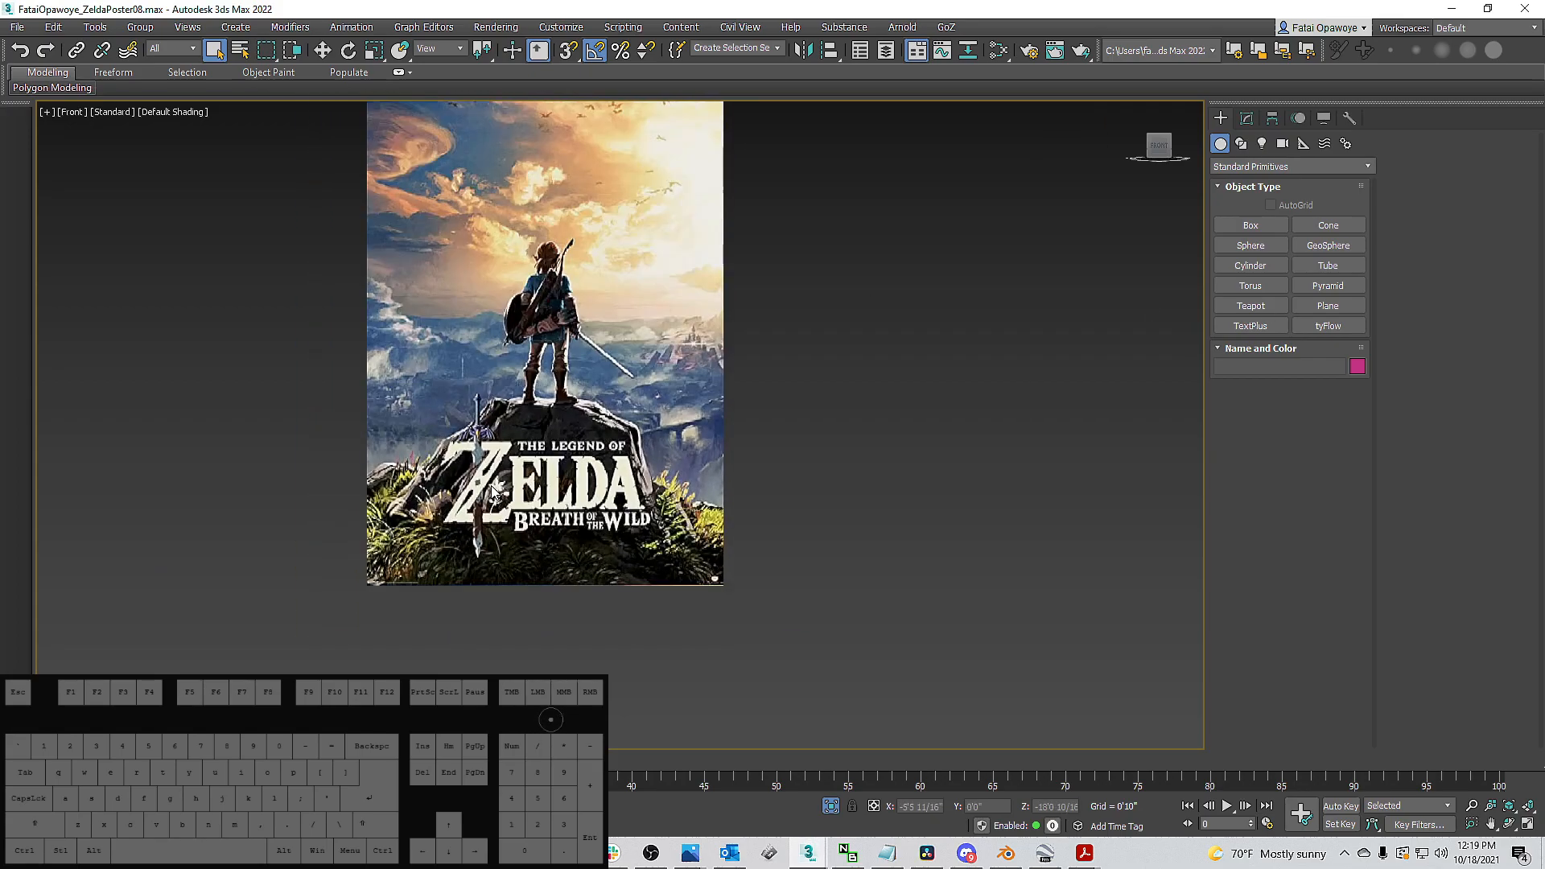
Examine the Legend of Zelda logo lettering on the poster up close.
scroll(442, 469, "up", 5)
middle_click_drag(563, 362, 479, 262)
middle_click_drag(580, 267, 525, 240)
middle_click_drag(611, 287, 658, 307)
scroll(658, 308, "down", 2)
scroll(663, 304, "up", 2)
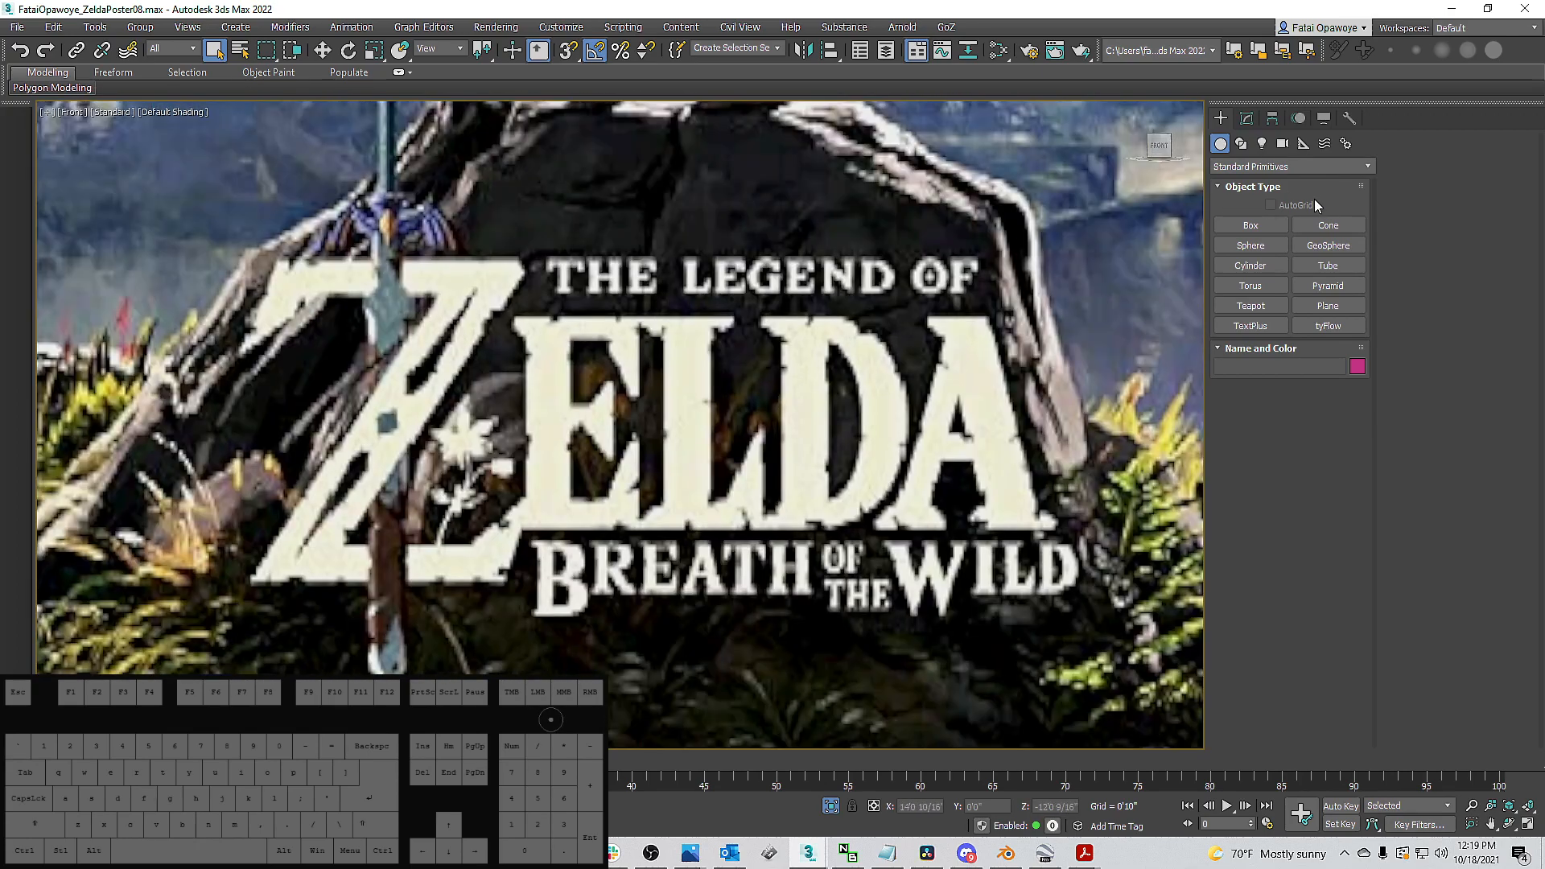
middle_click_drag(1002, 304, 1084, 314)
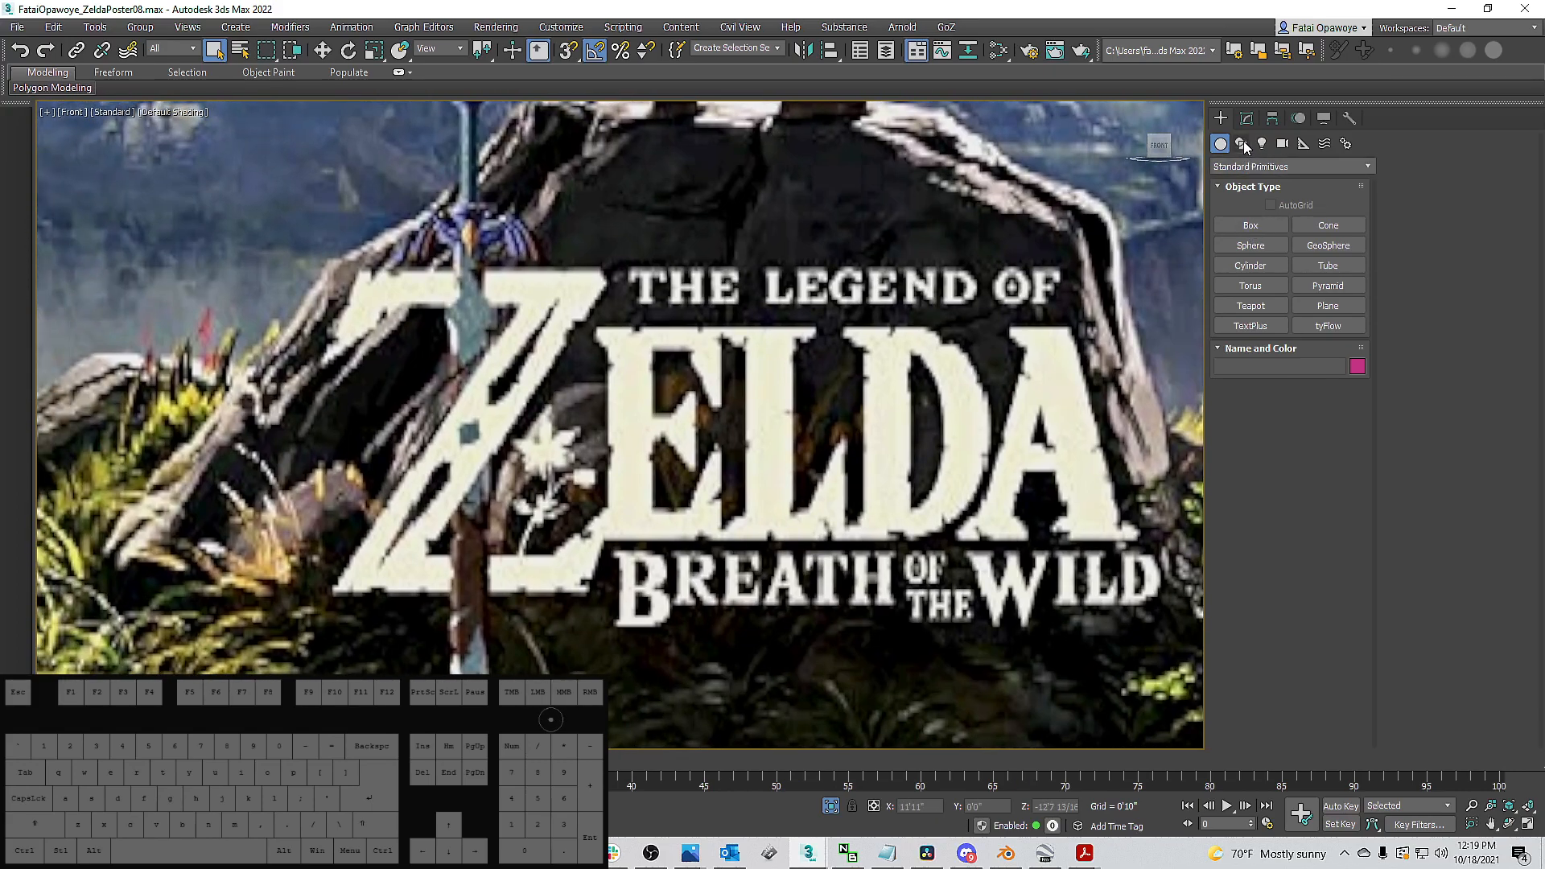
middle_click_drag(1064, 151, 970, 144)
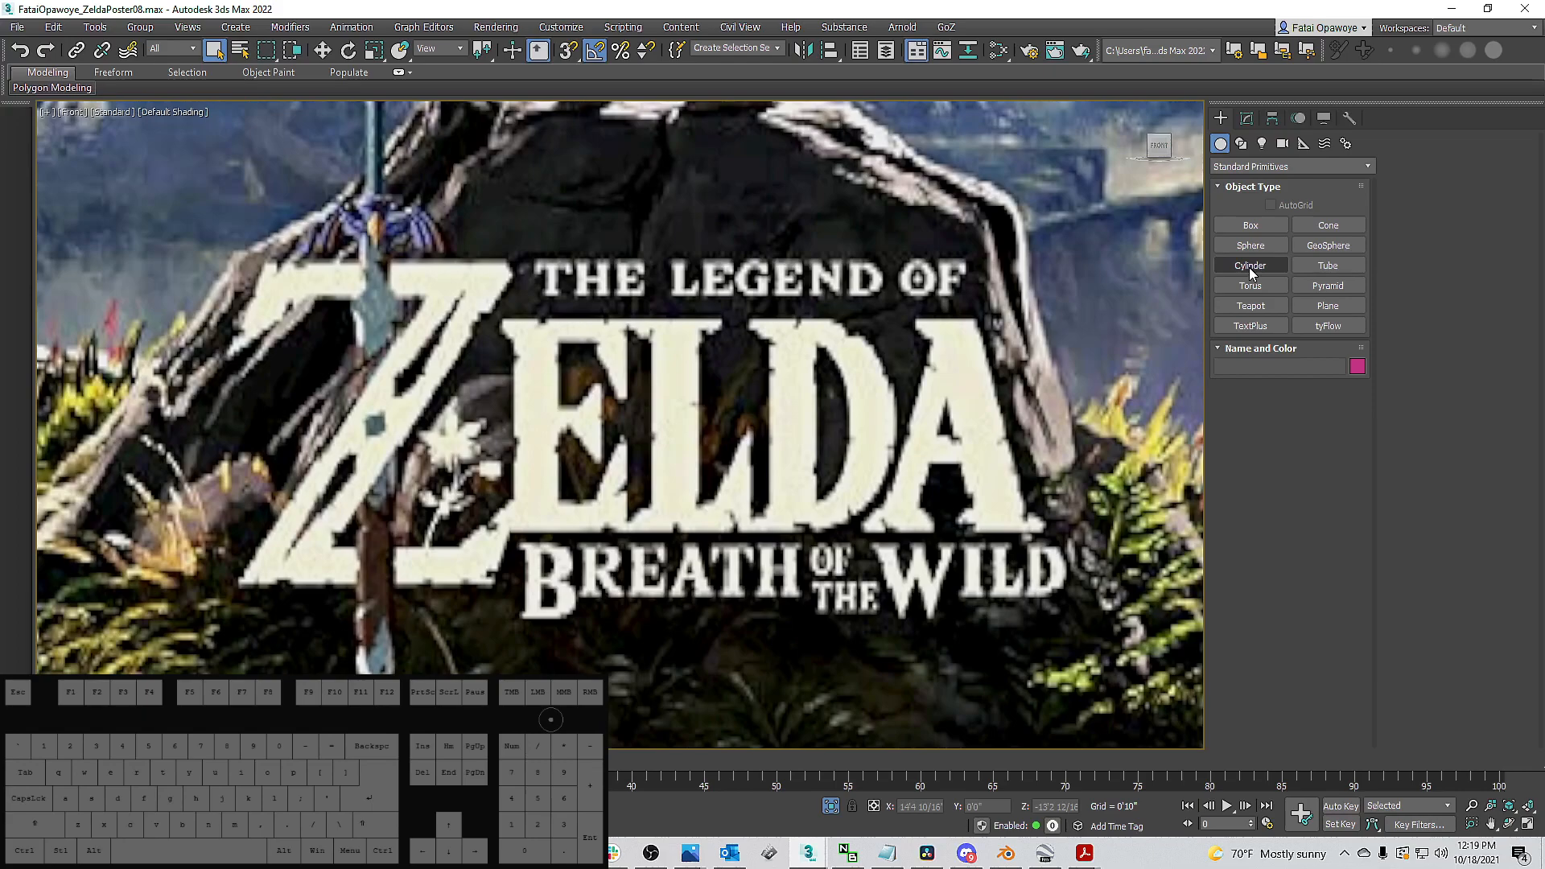
Start a Line spline at the Z's upper-left tip and trace its top edge, the diagonal's right side and the lower inner edge.
left_click(1243, 144)
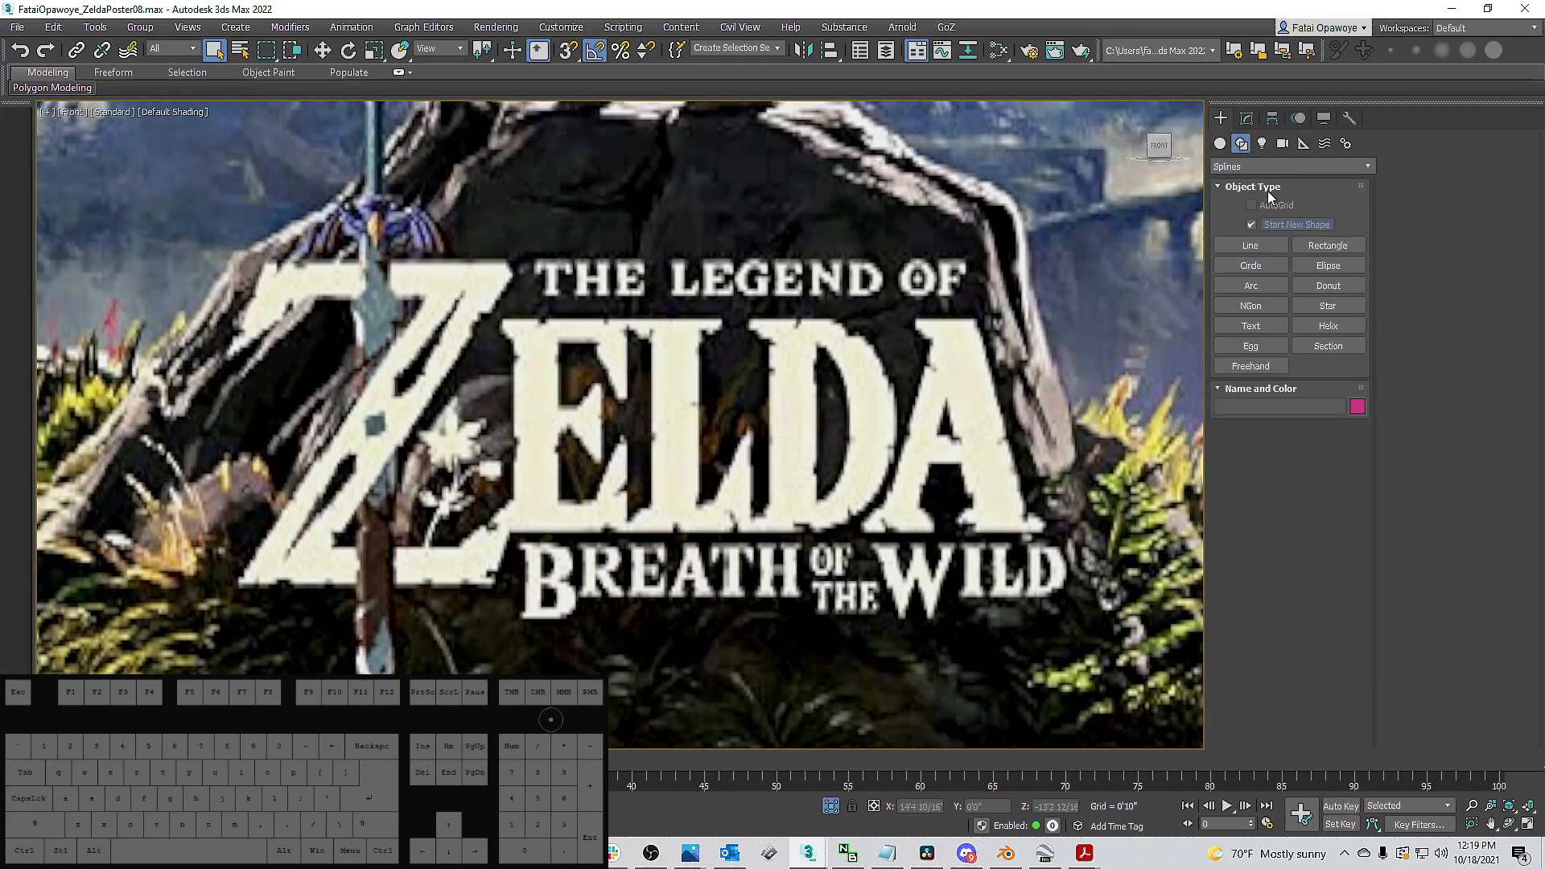
left_click(1258, 248)
middle_click_drag(276, 304, 493, 248)
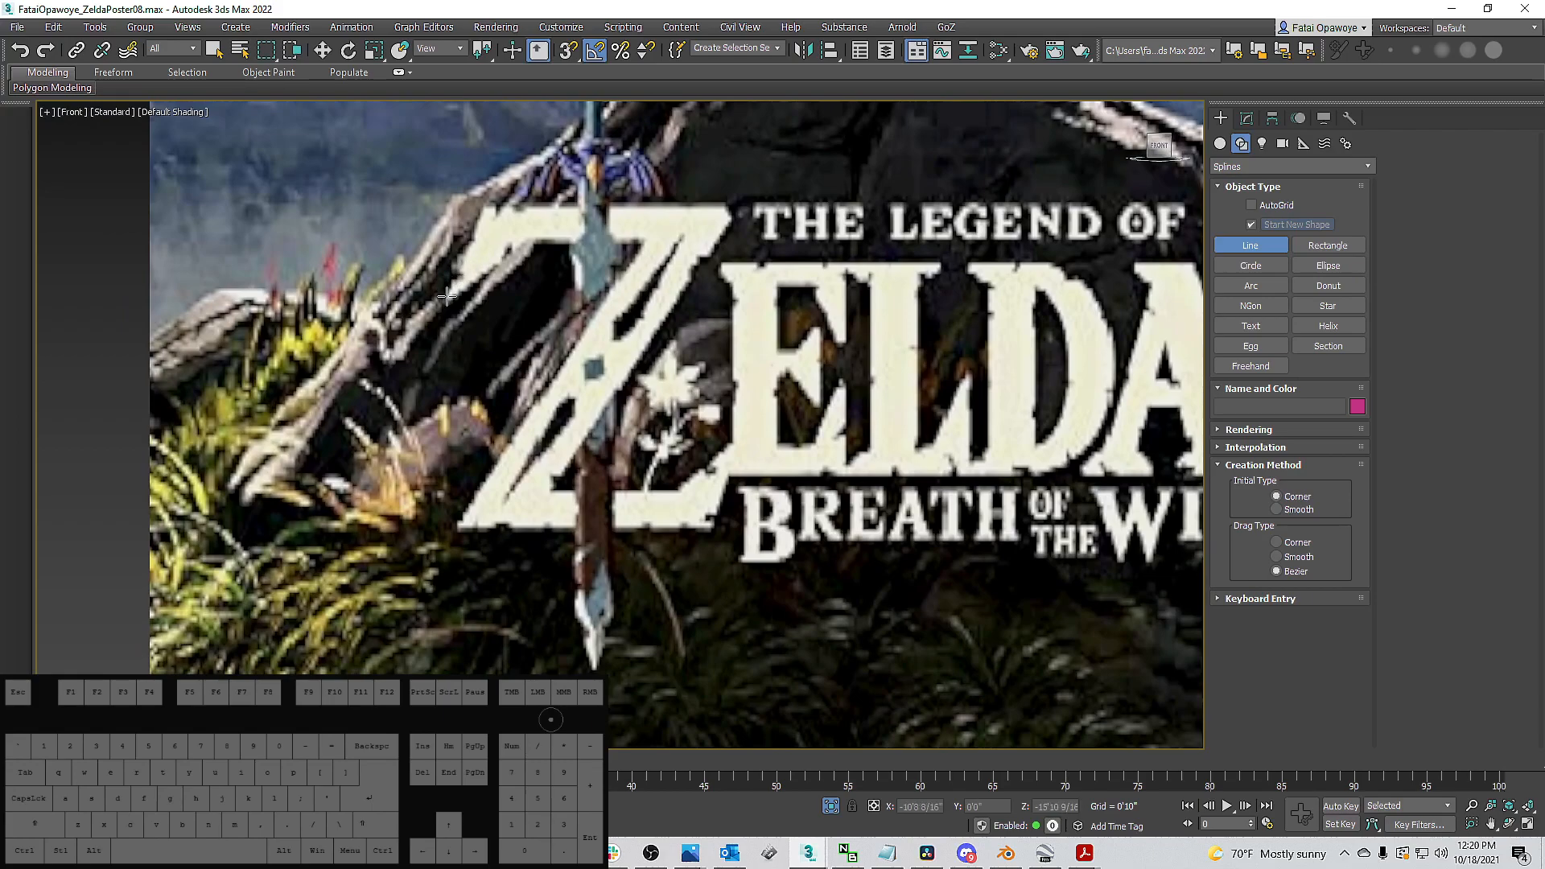
left_click(443, 298)
left_click(486, 208)
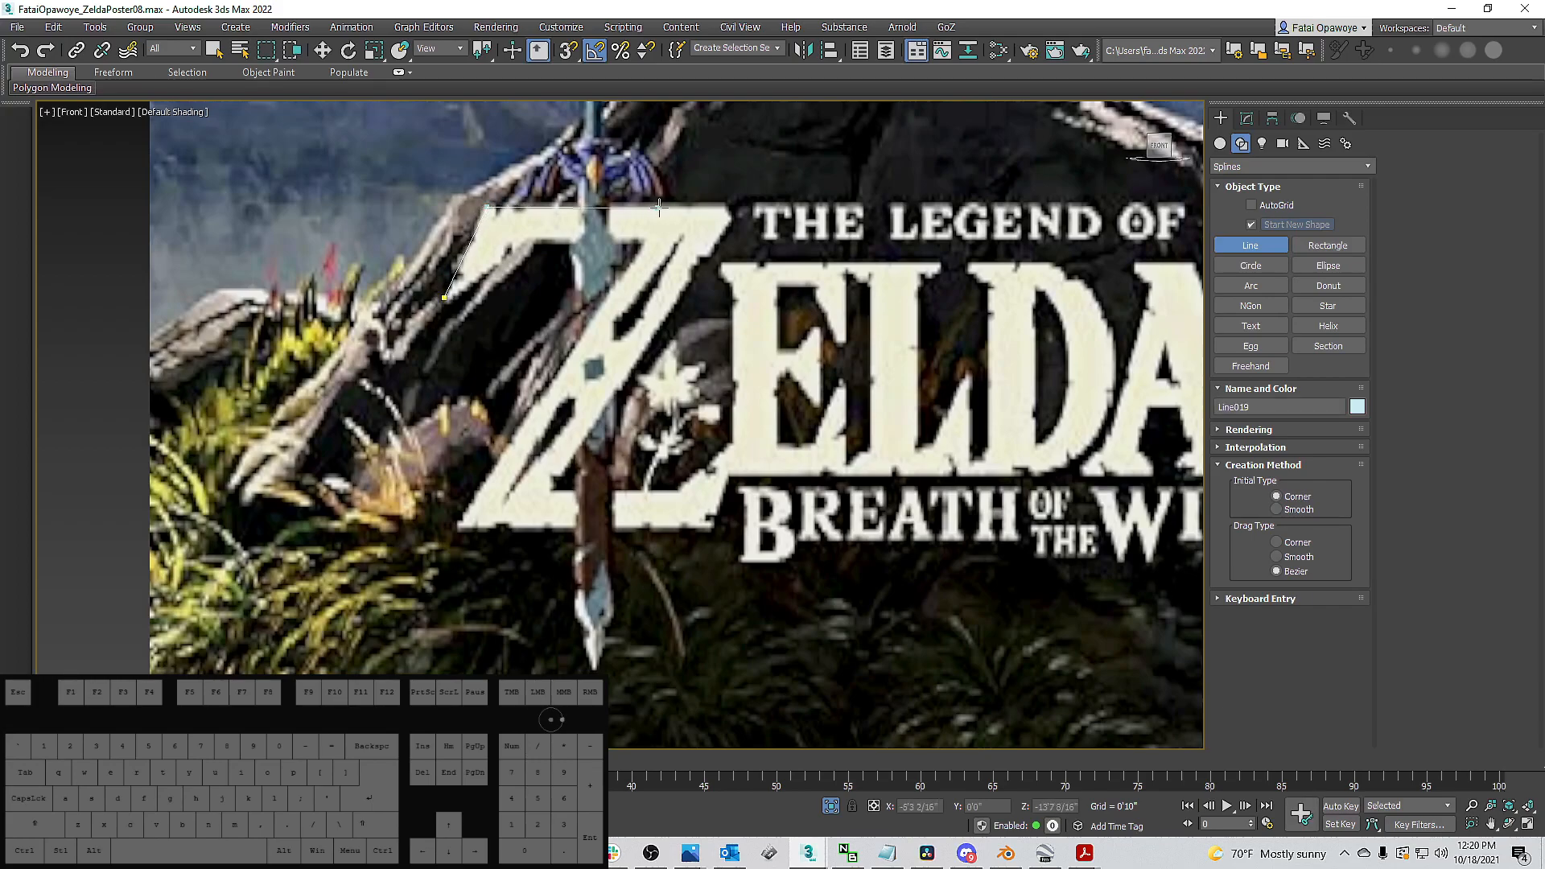
left_click(730, 217)
left_click(549, 491)
left_click(672, 491, "shift")
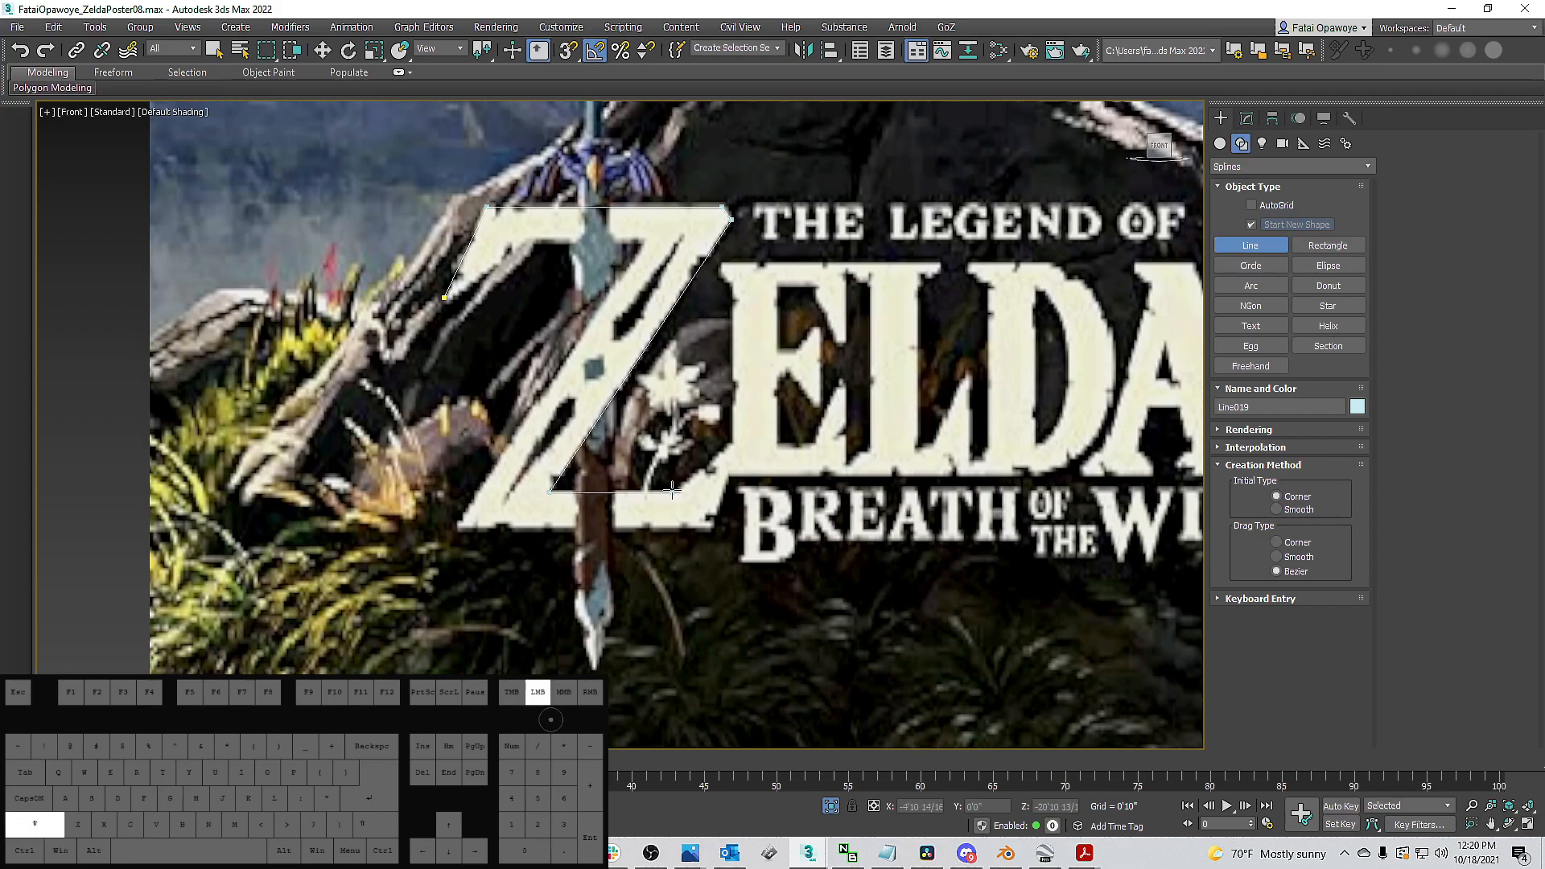
Continue the Z outline around its lower-right serif and along the base to the lower-left corner.
left_click(734, 443)
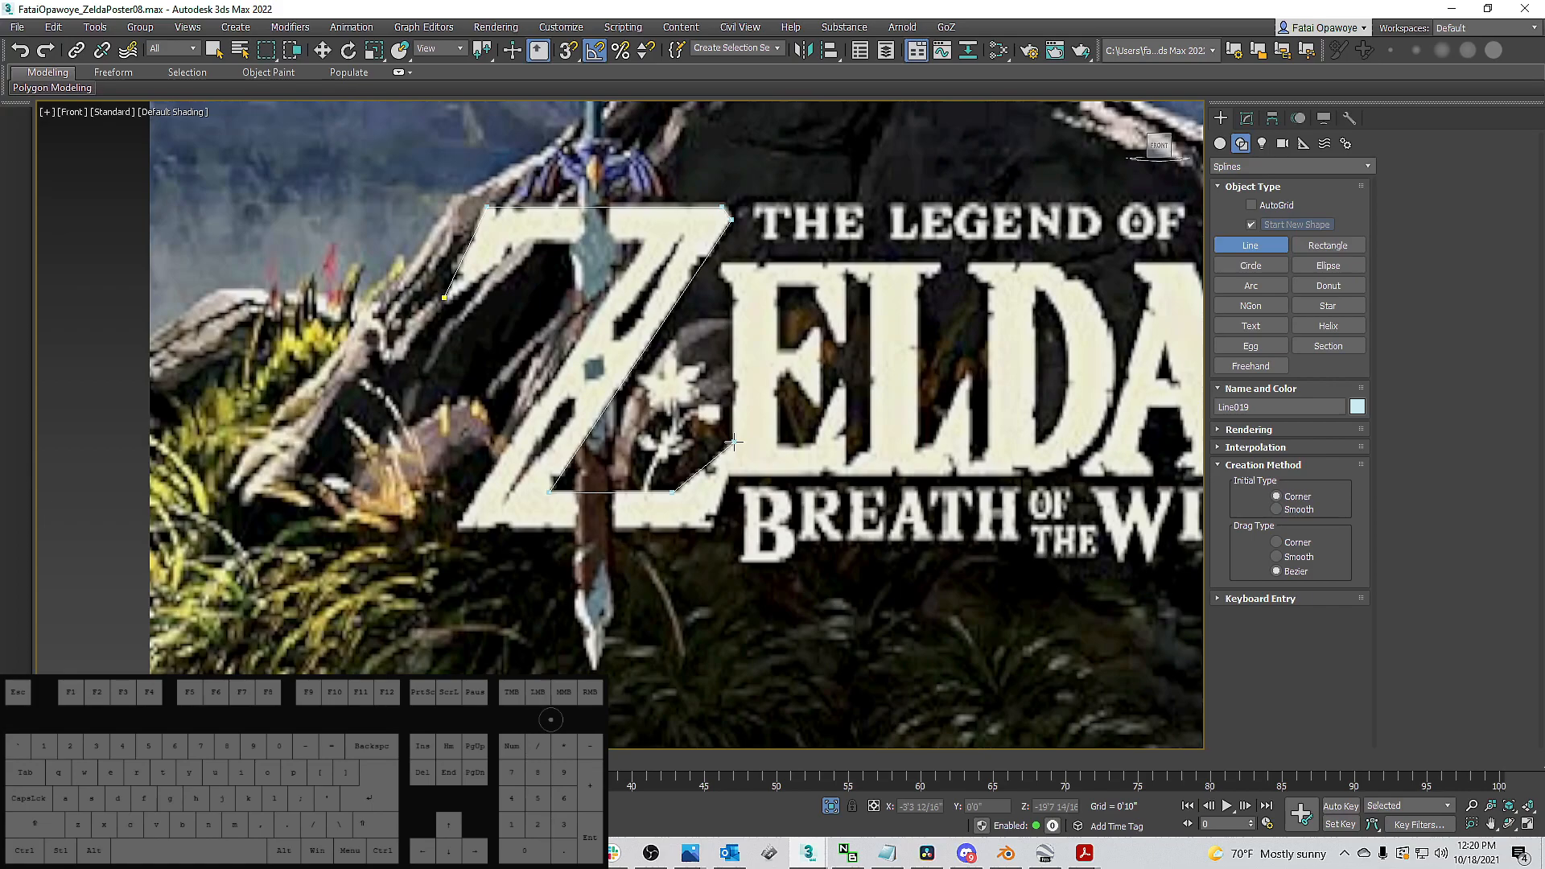
left_click(737, 443)
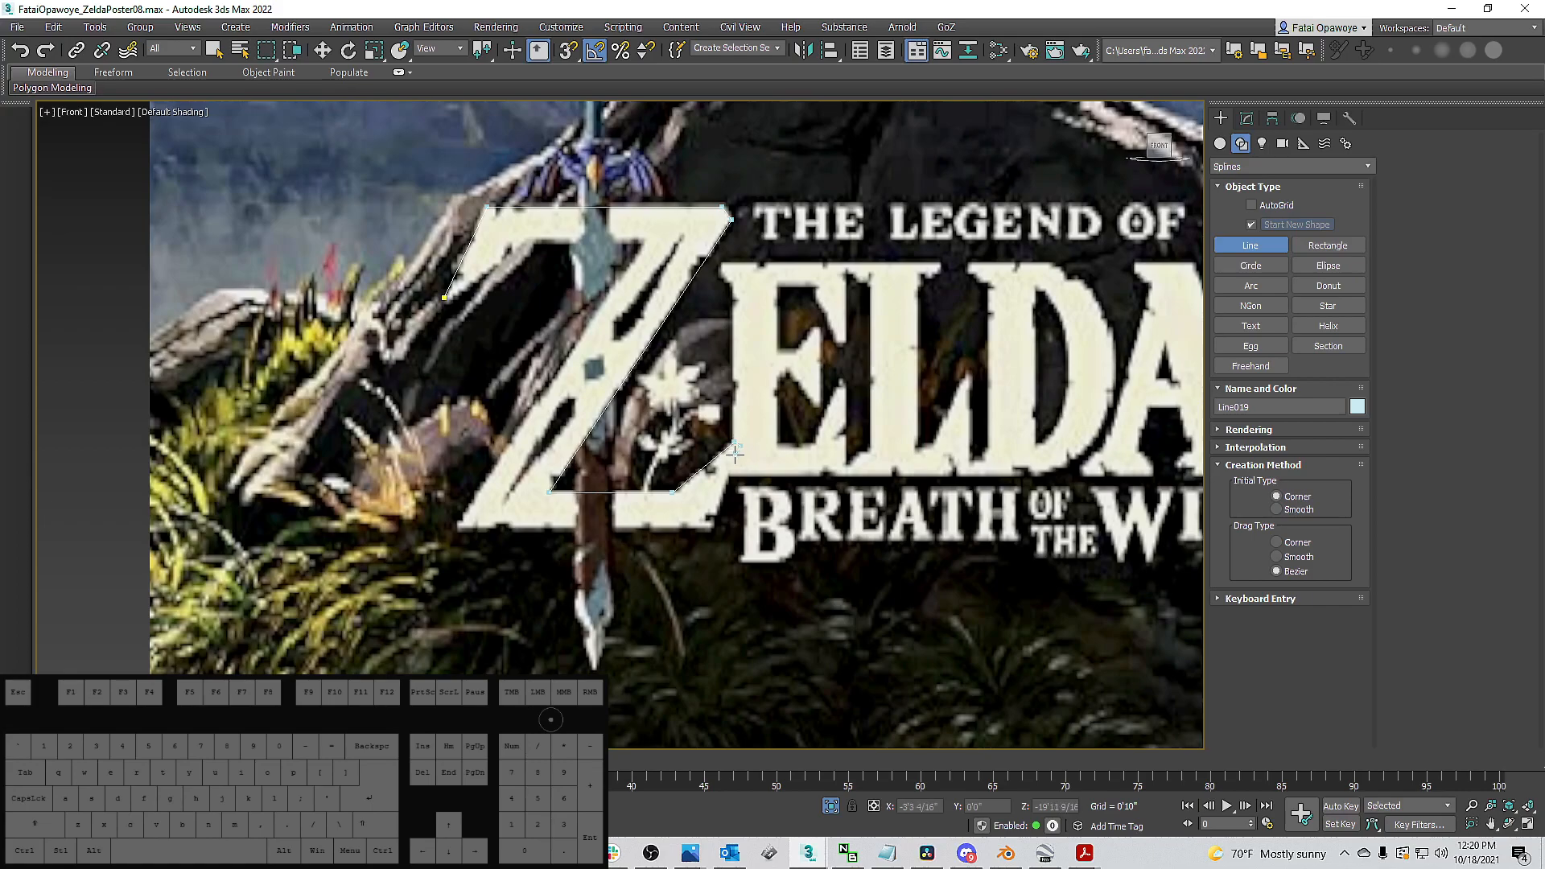
left_click(711, 531)
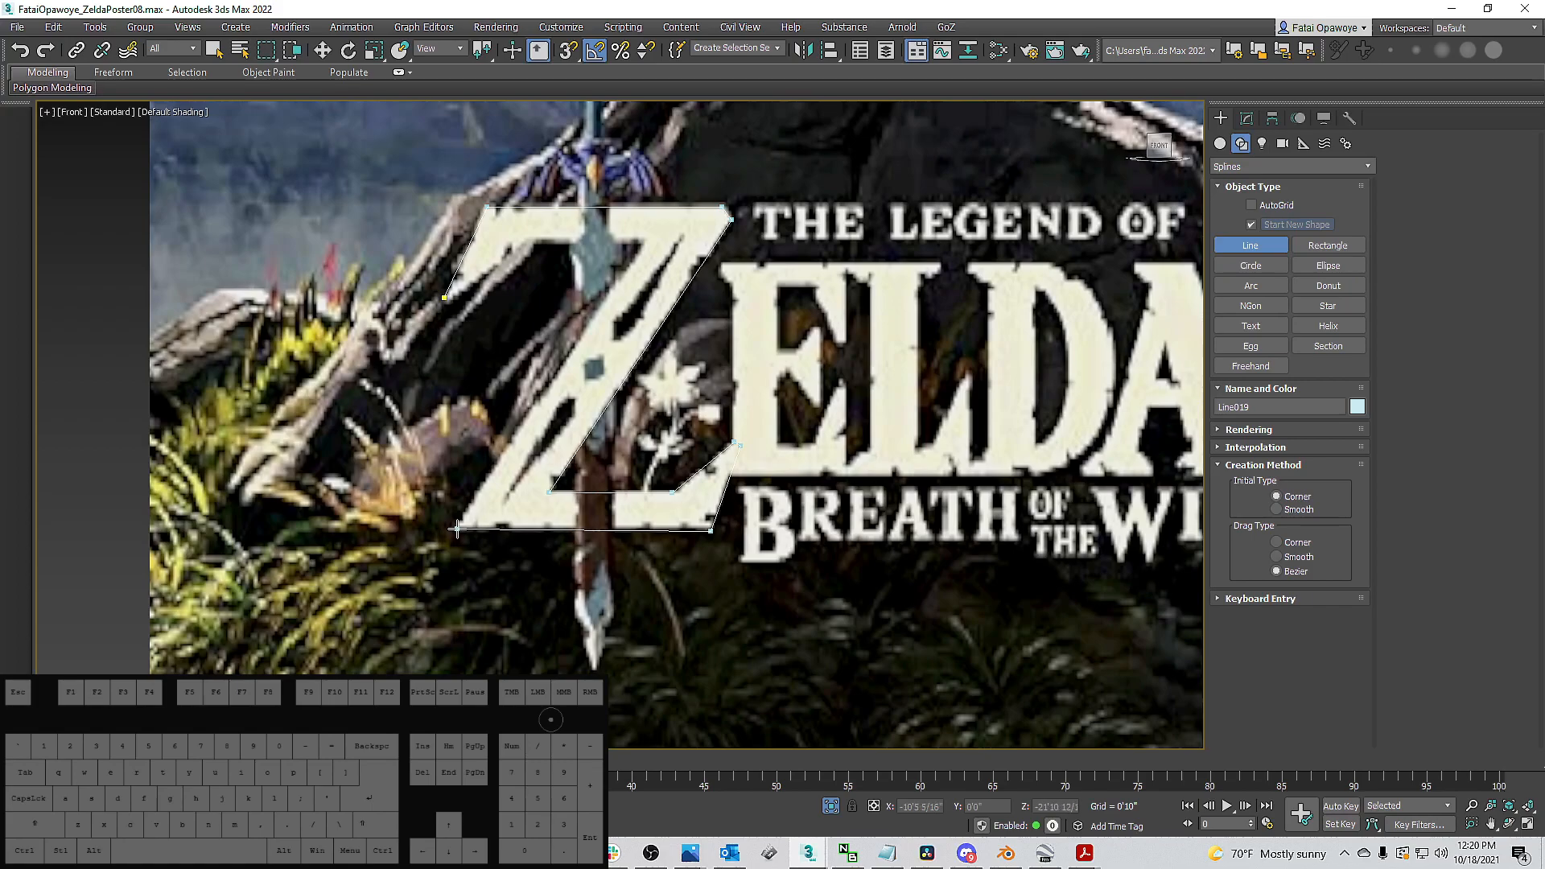
key("shift")
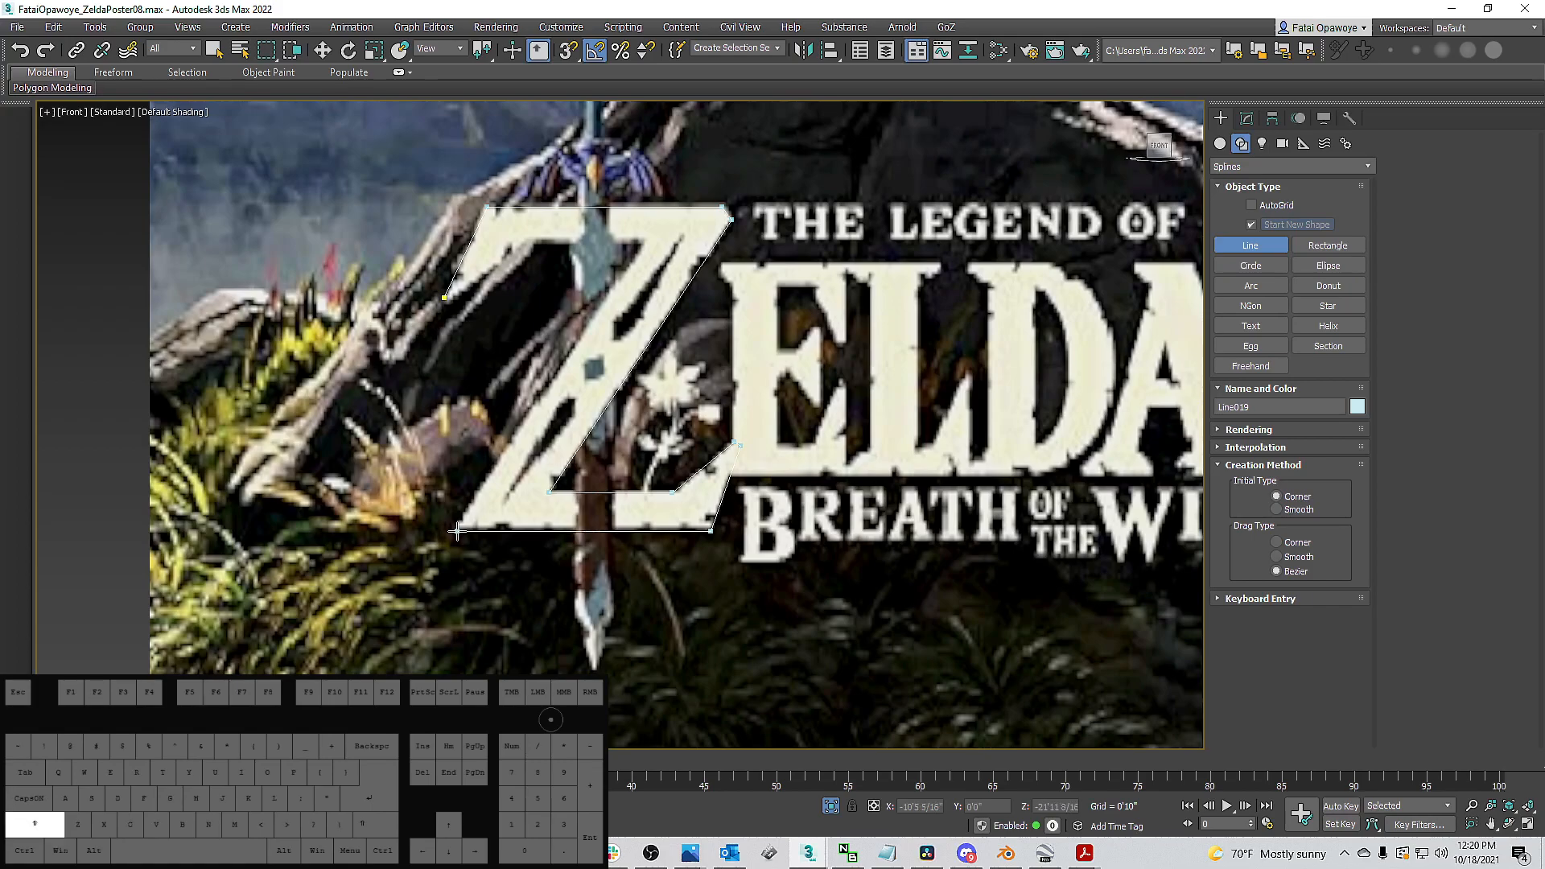
left_click(456, 531, "shift")
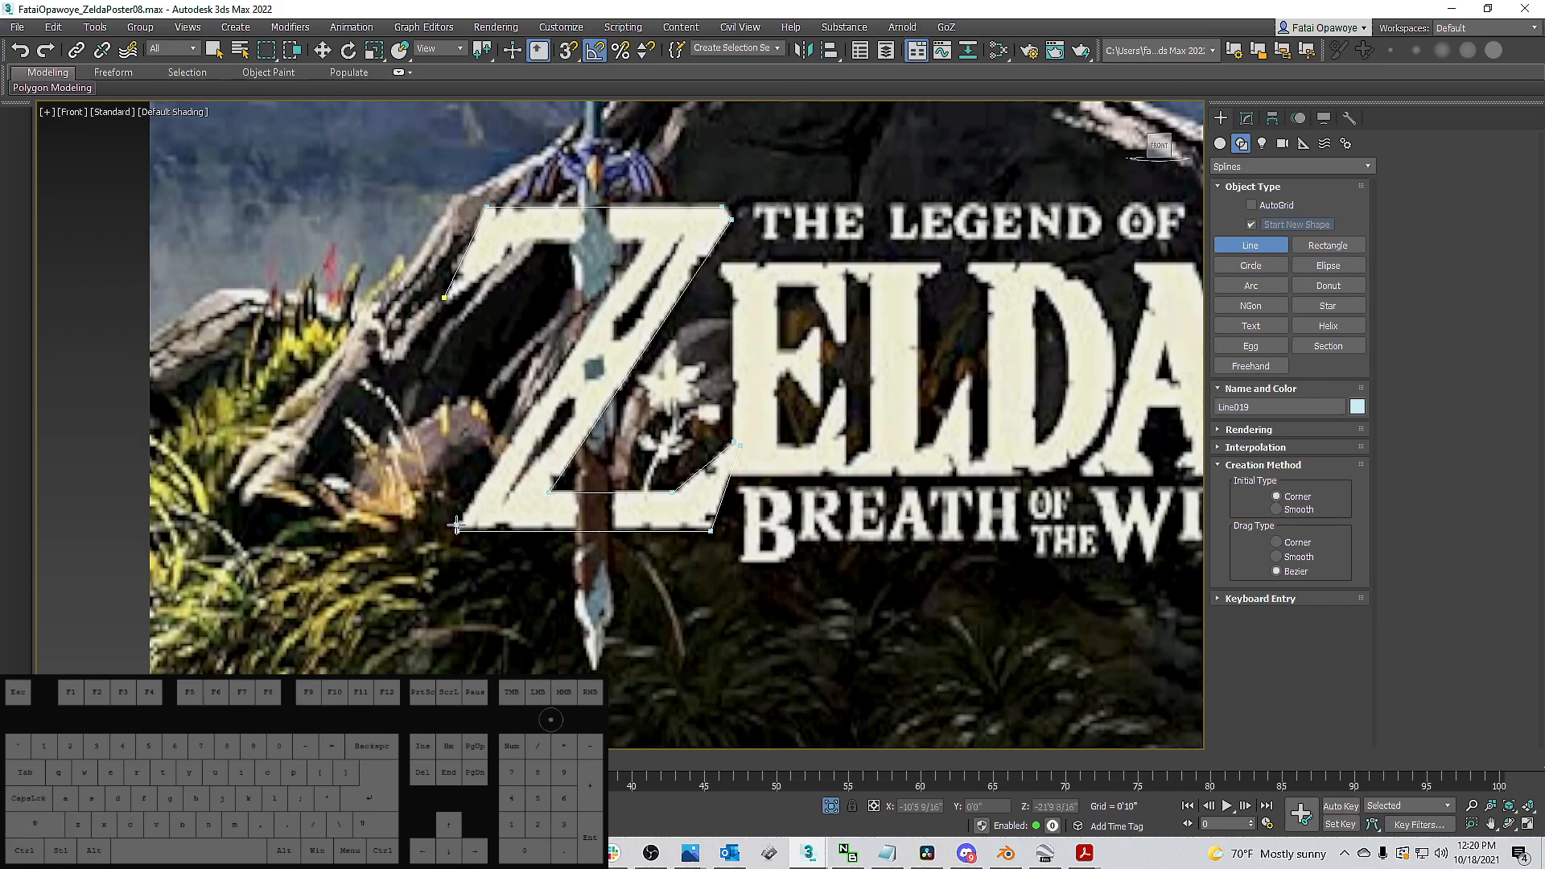
Trace the diagonal's left side and the top bar's underside of the Z, and close the spline at its starting point.
left_click(644, 241)
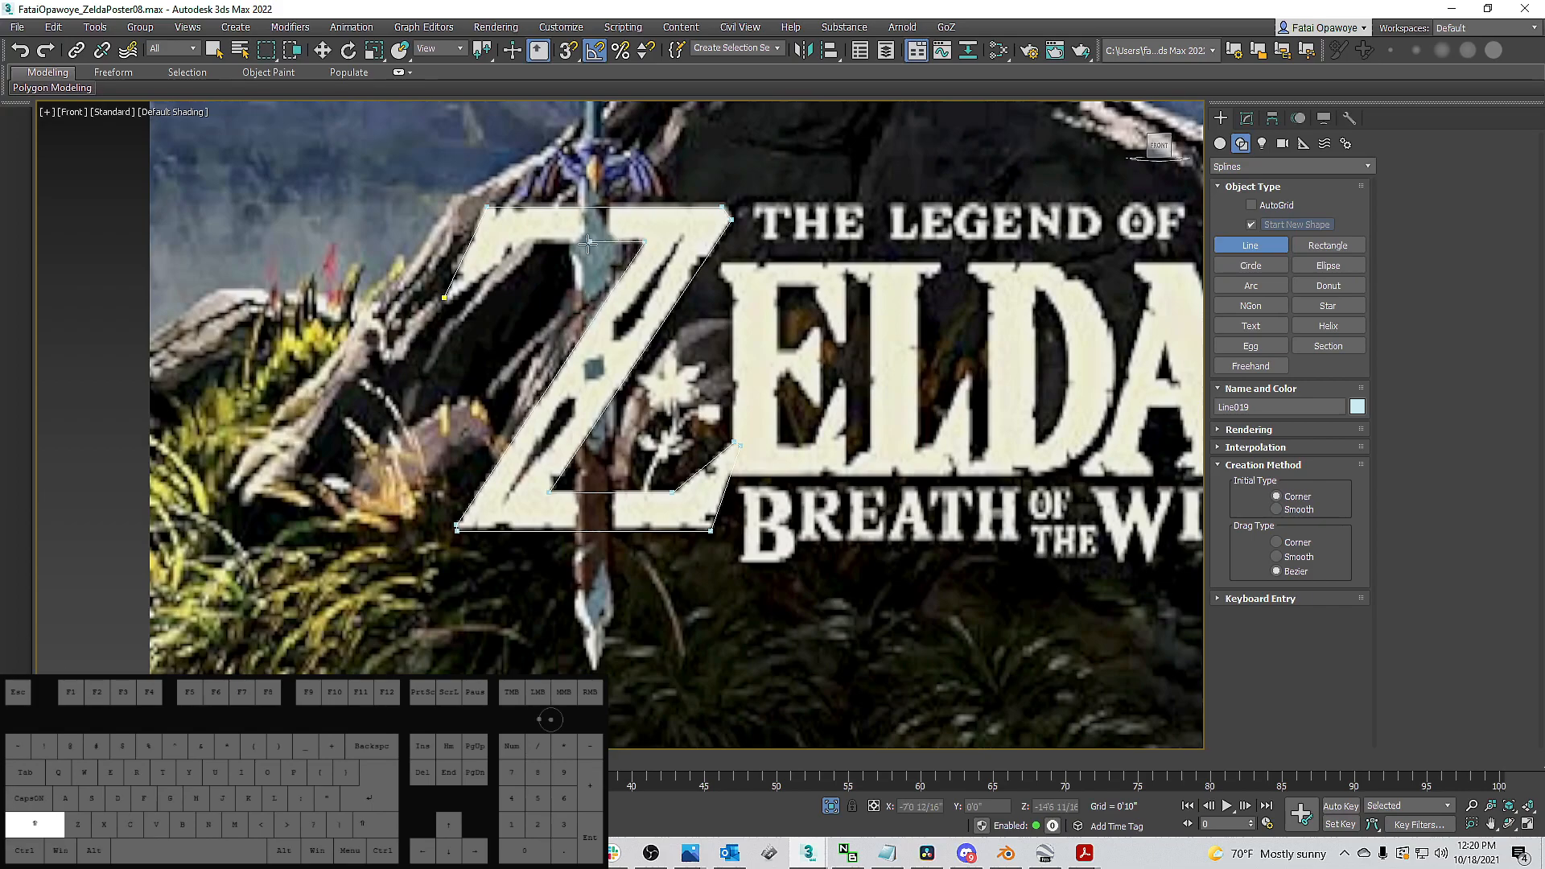
left_click(524, 245, "shift")
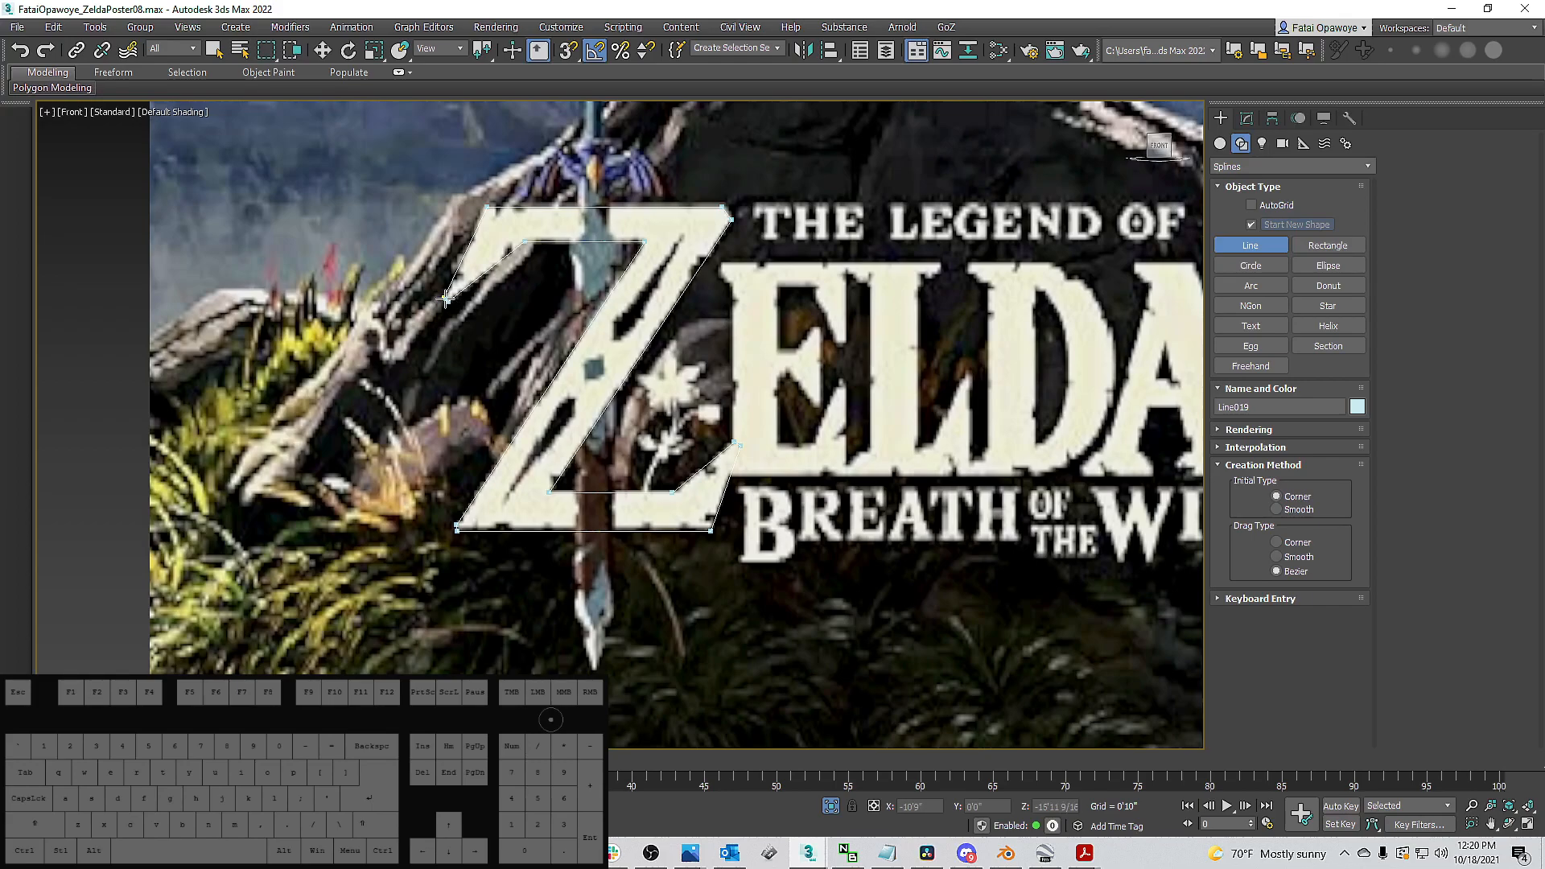
left_click(446, 298)
left_click(735, 438)
Start a new Line spline at the E's upper-left corner and trace down its stem and past the Z's serif to the base.
scroll(721, 343, "down", 3)
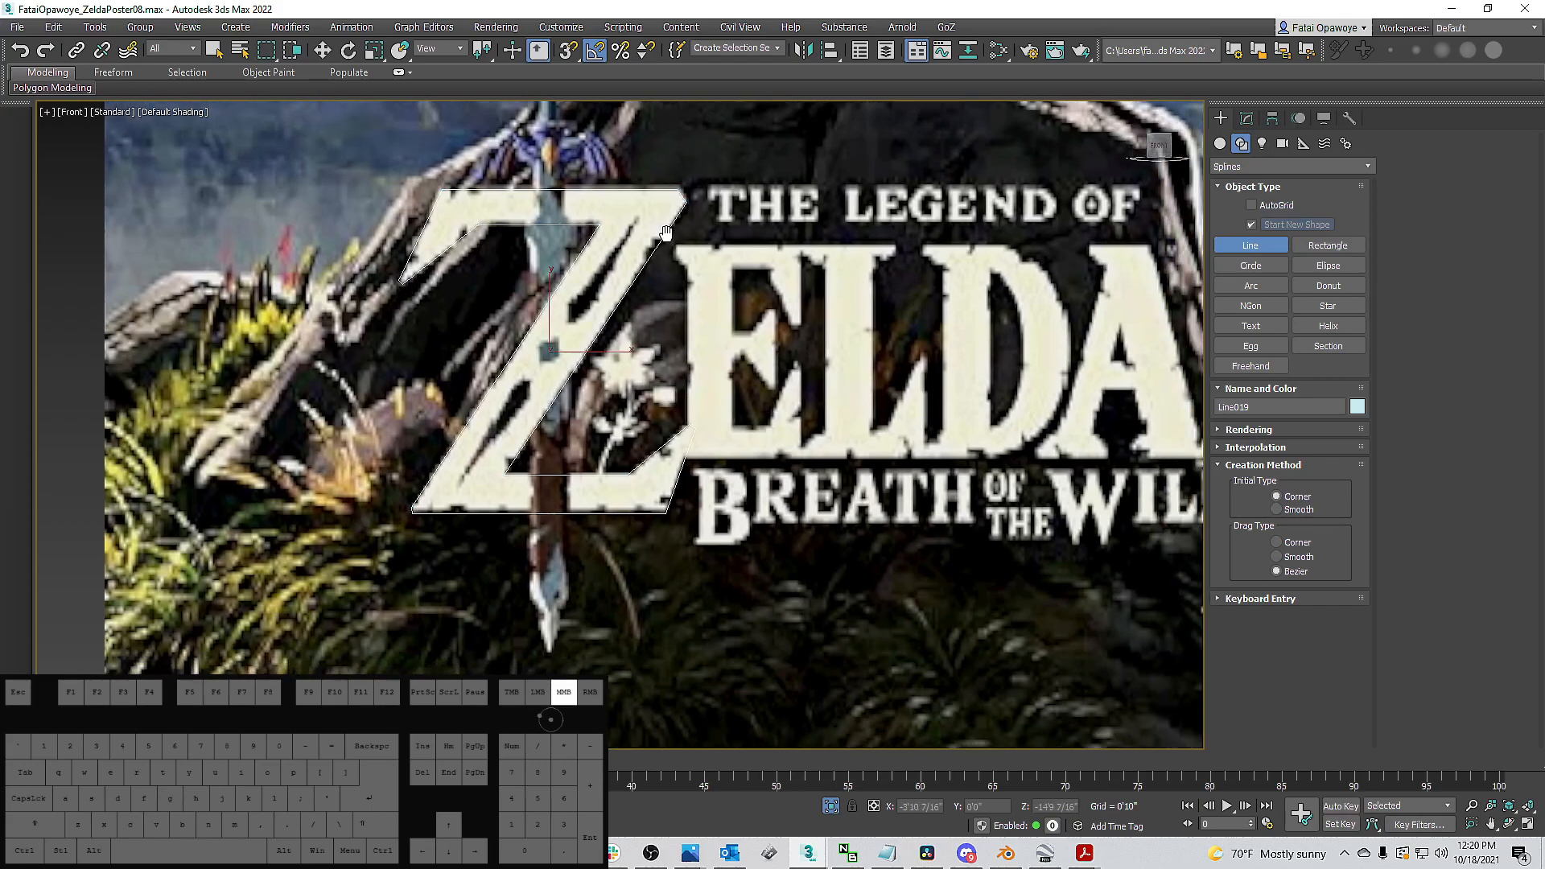
scroll(575, 240, "up", 5)
left_click(540, 247)
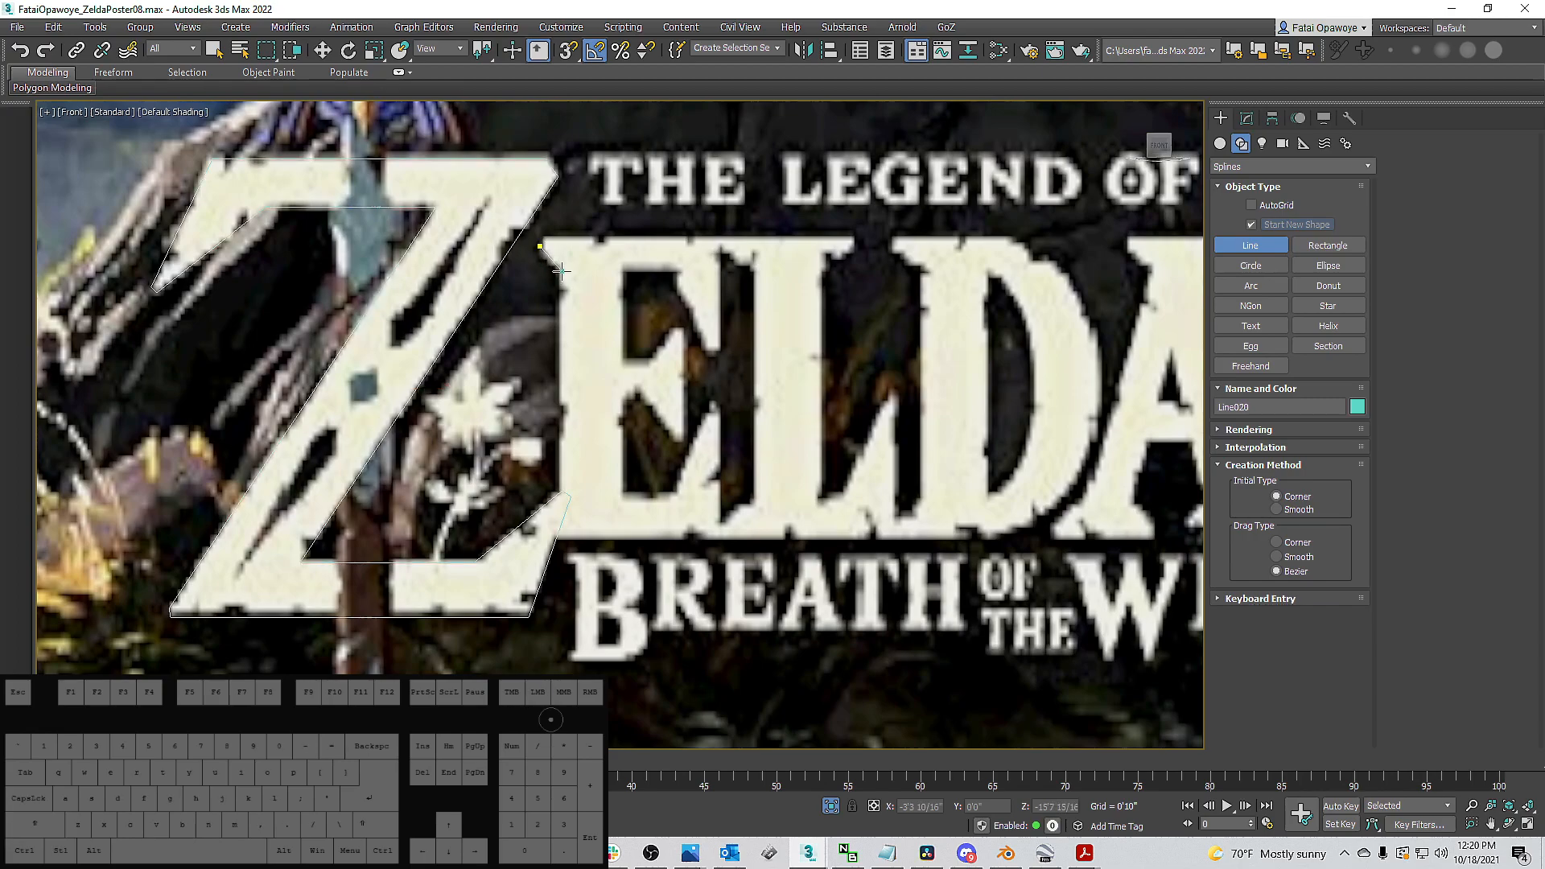
scroll(575, 644, "up", 2)
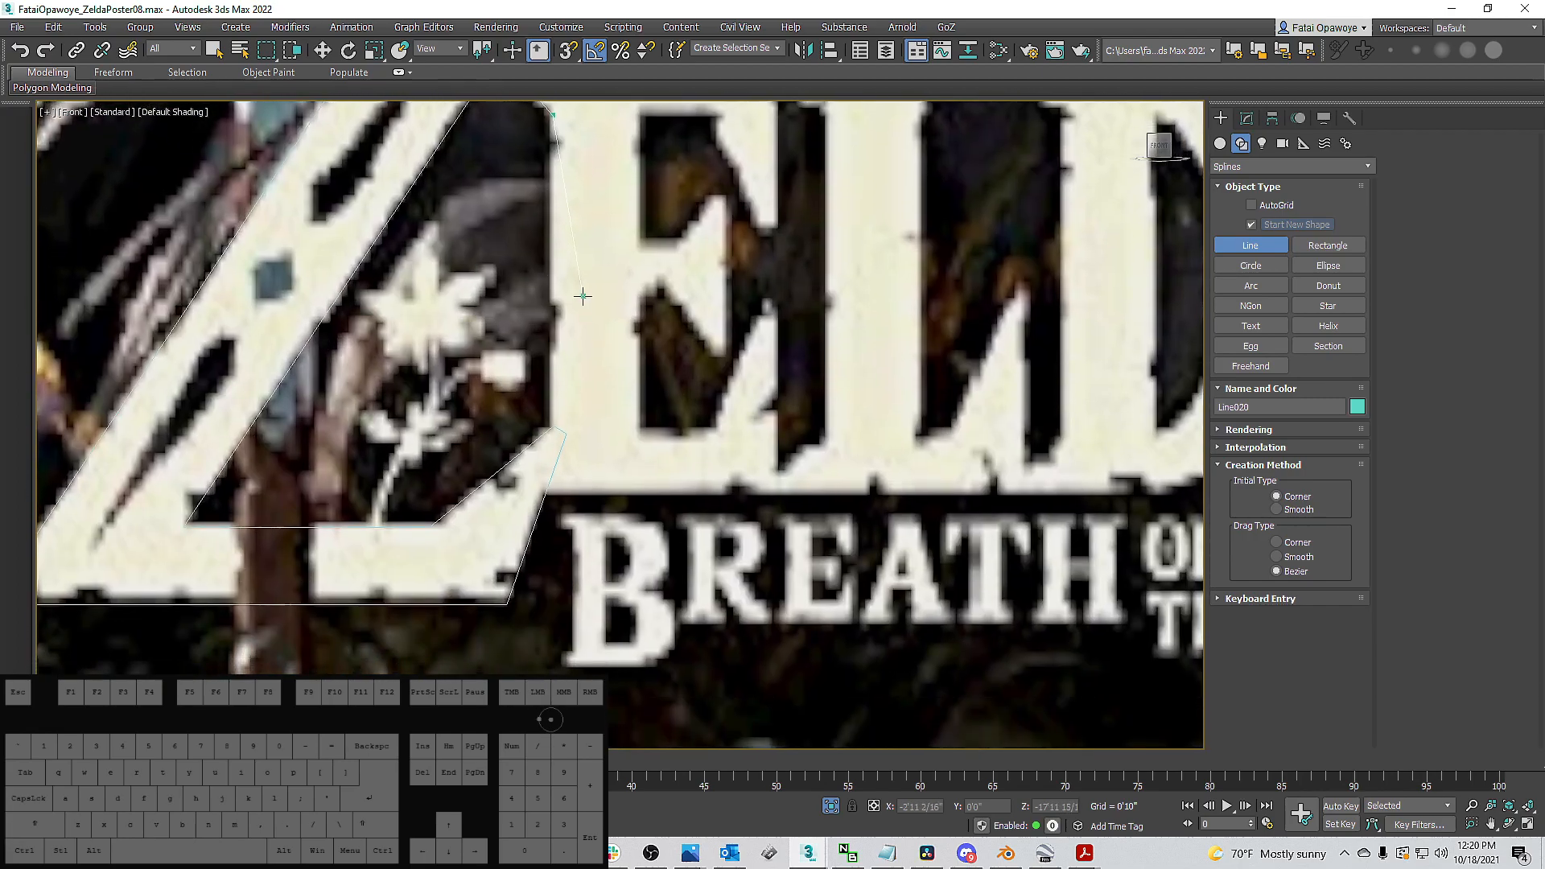
left_click(550, 422)
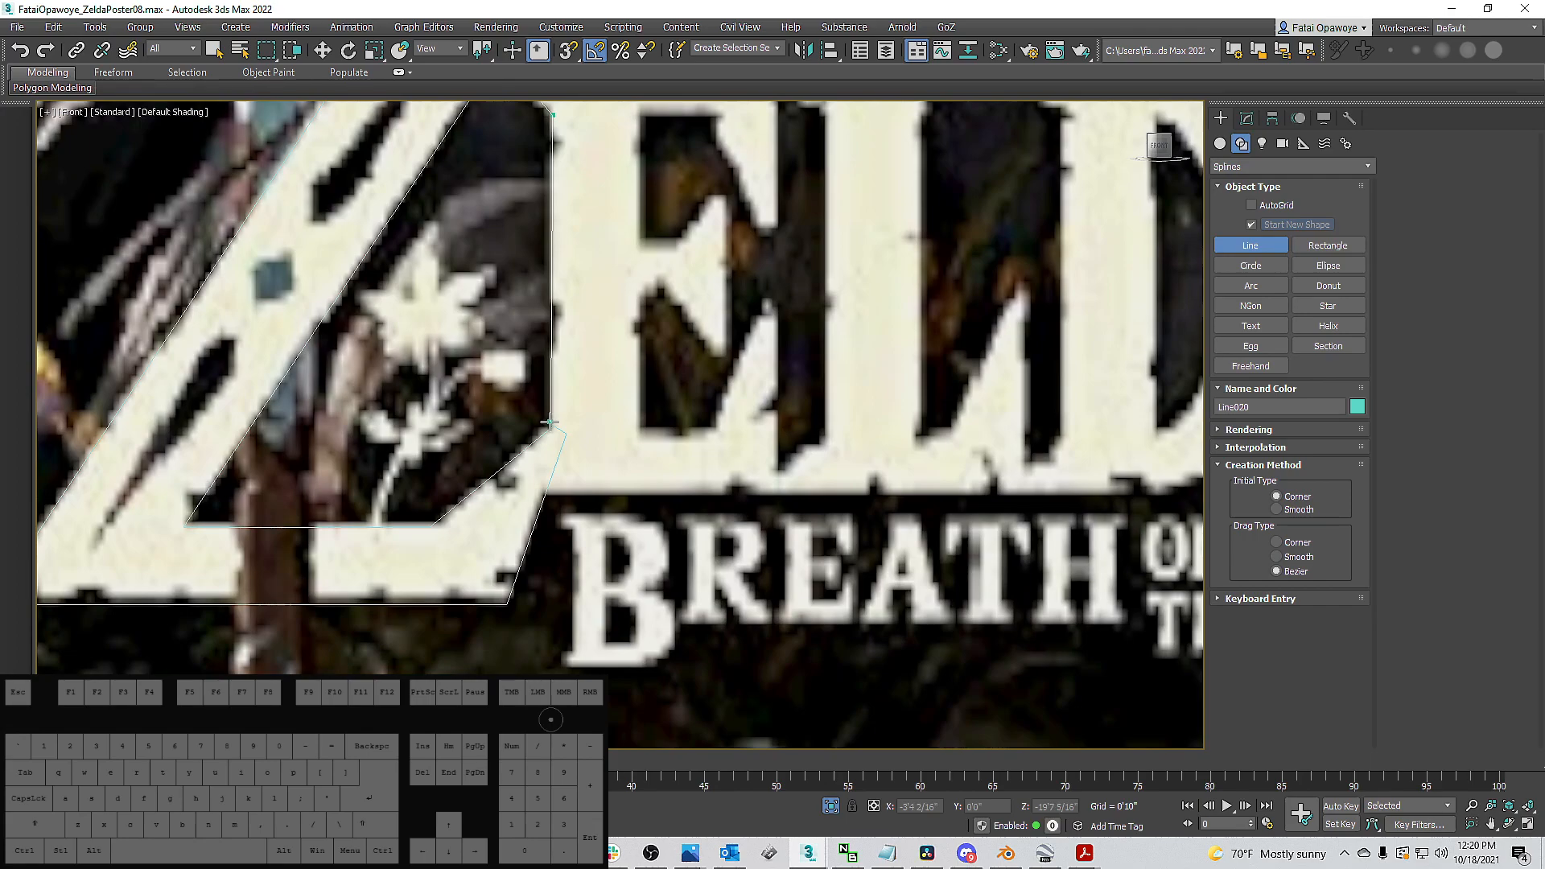
left_click(507, 459)
left_click(547, 494)
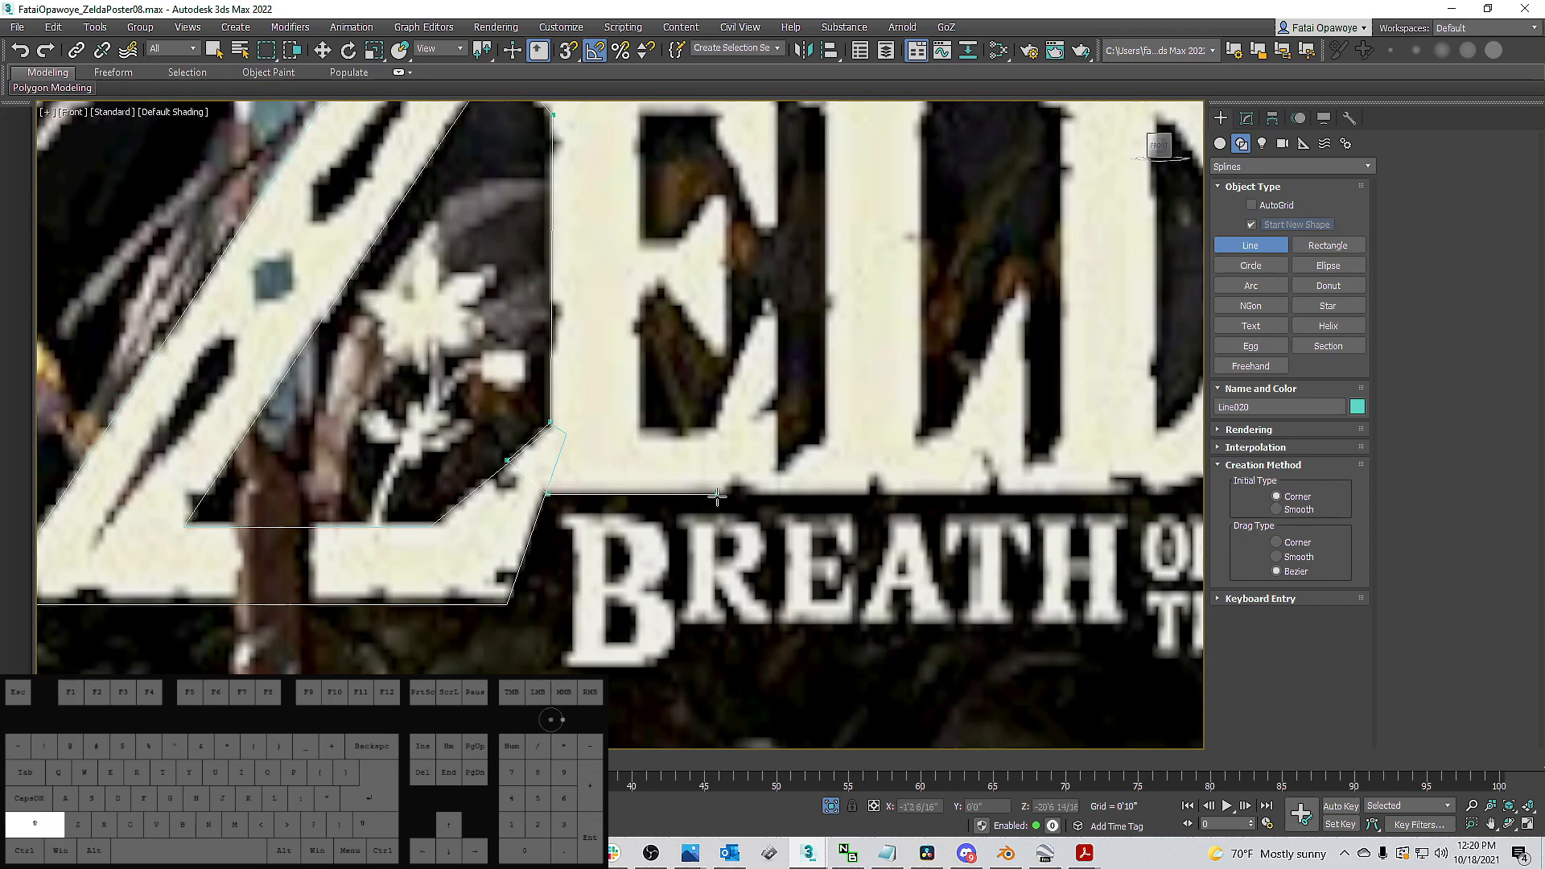
Trace the E's straight base, the pointed end of its lower arm and the lower inner opening up the stem.
left_click(774, 498, "shift")
left_click(764, 301, "shift")
left_click(761, 303, "shift")
left_click(710, 432)
left_click(638, 432)
left_click(632, 298, "shift")
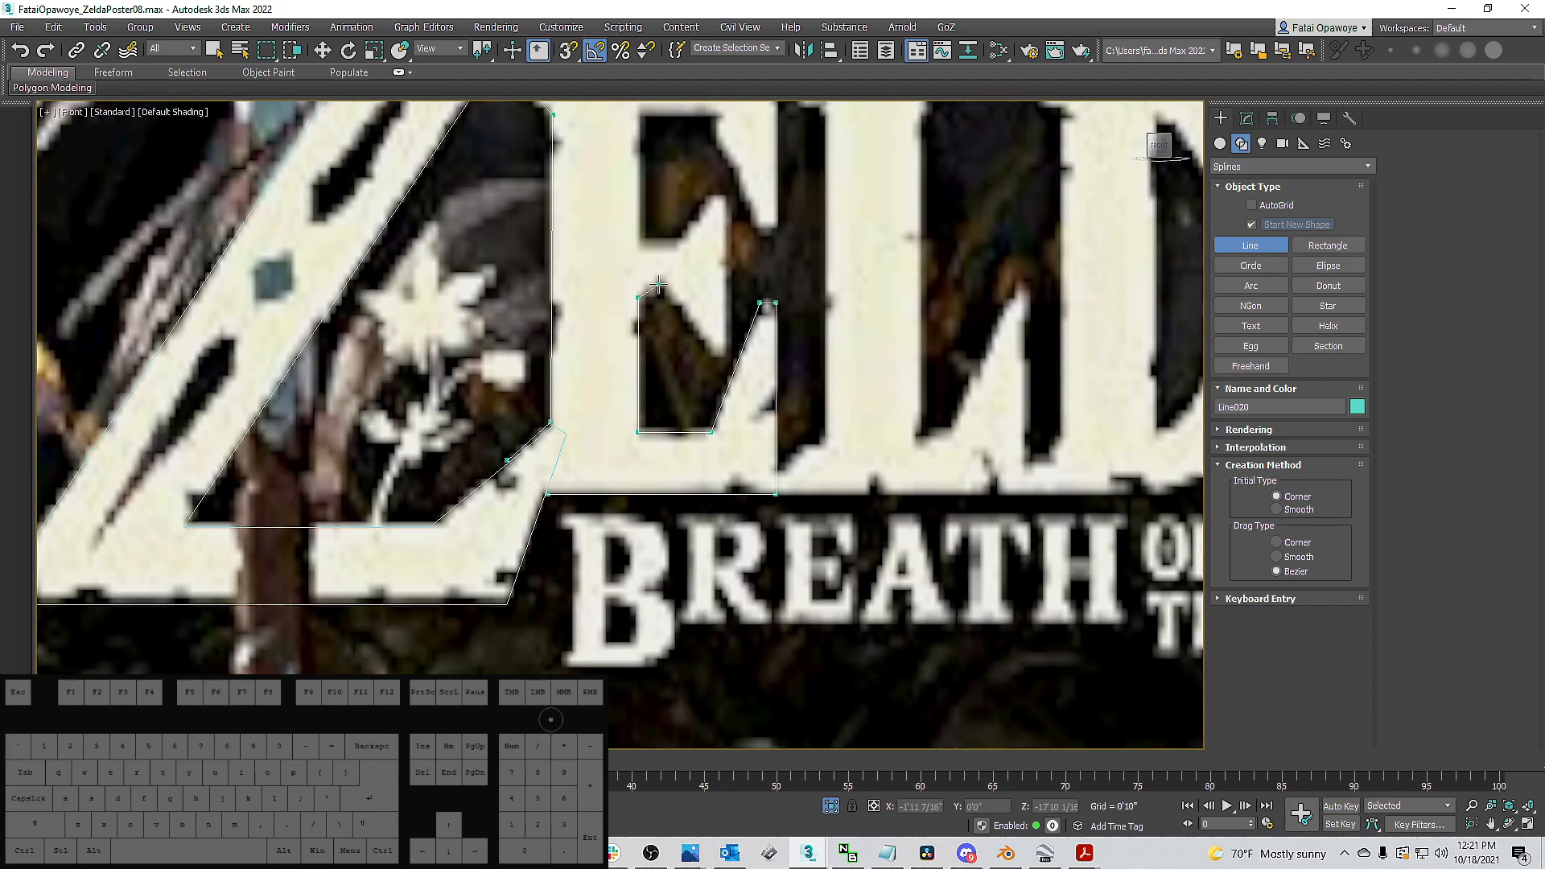
Outline the E's middle arm and the upper inner opening to the underside of the top arm.
left_click(712, 352)
left_click(723, 356, "shift")
left_click(707, 196, "shift")
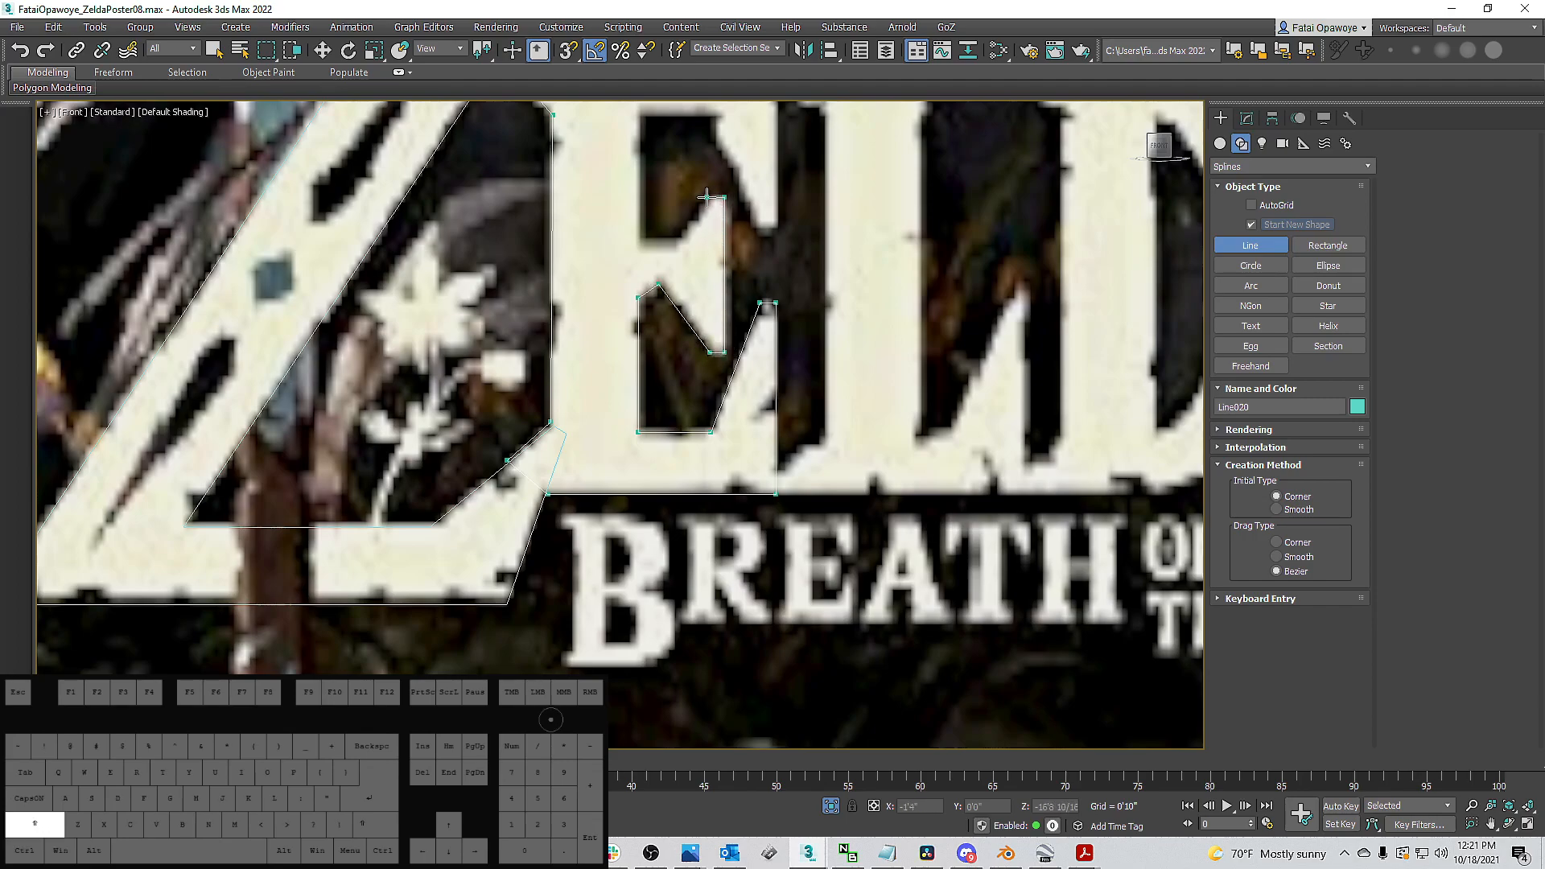
left_click(678, 242)
left_click(635, 116, "shift")
left_click(714, 117, "shift")
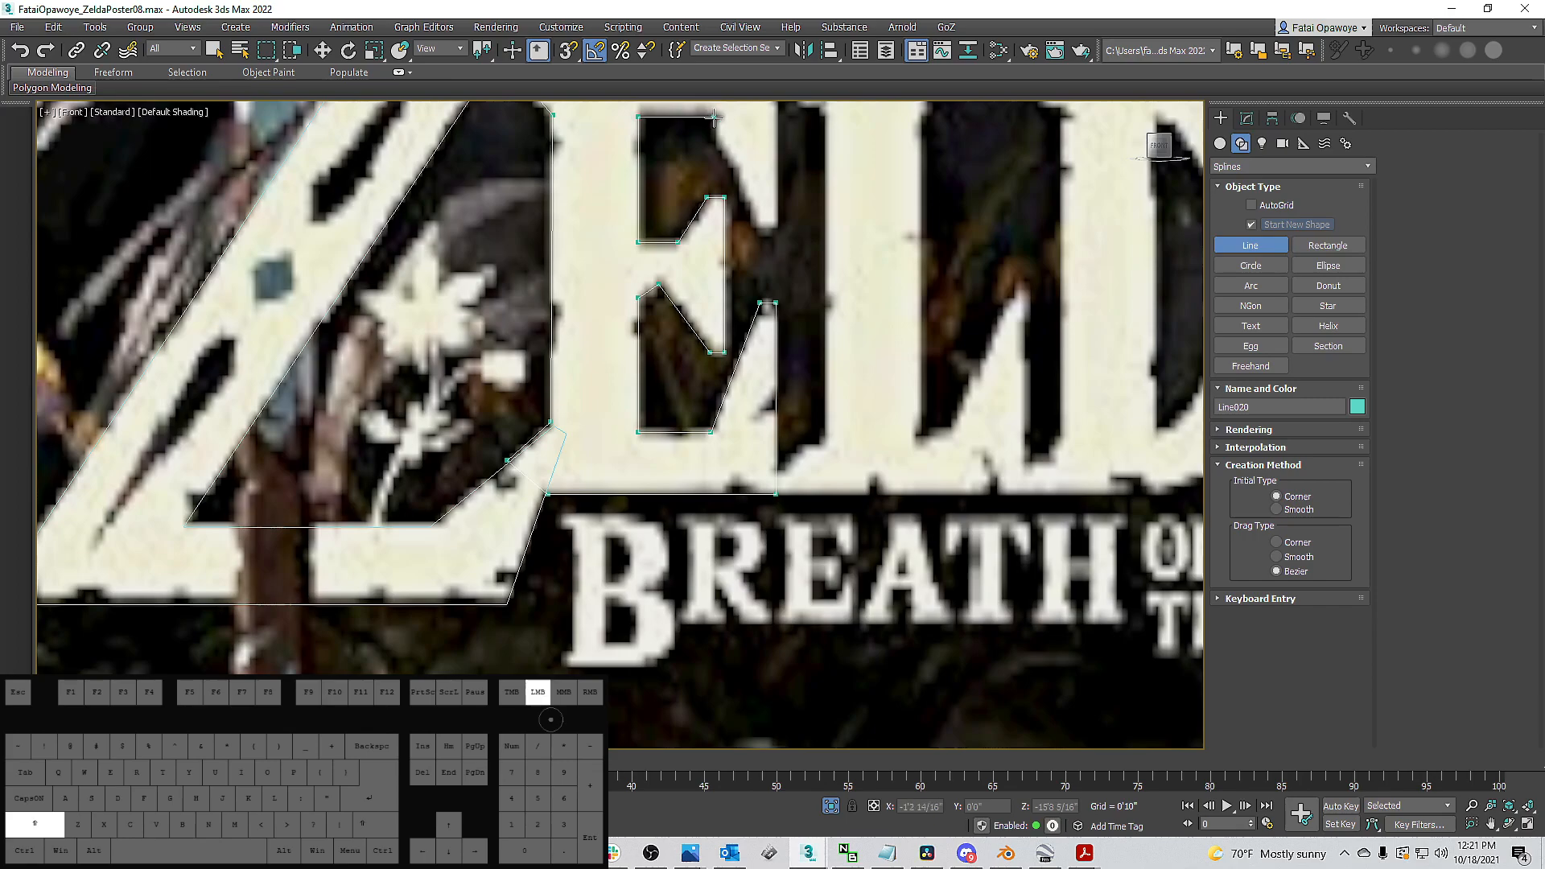
Trace the tip and outer side of the E's top arm and its top edge, and close the spline at its starting point.
left_click(760, 231)
left_click(778, 231, "shift")
middle_click_drag(768, 164, 758, 225, "alt")
key("f")
scroll(764, 194, "down", 3)
scroll(759, 224, "down", 3)
scroll(778, 381, "up", 6)
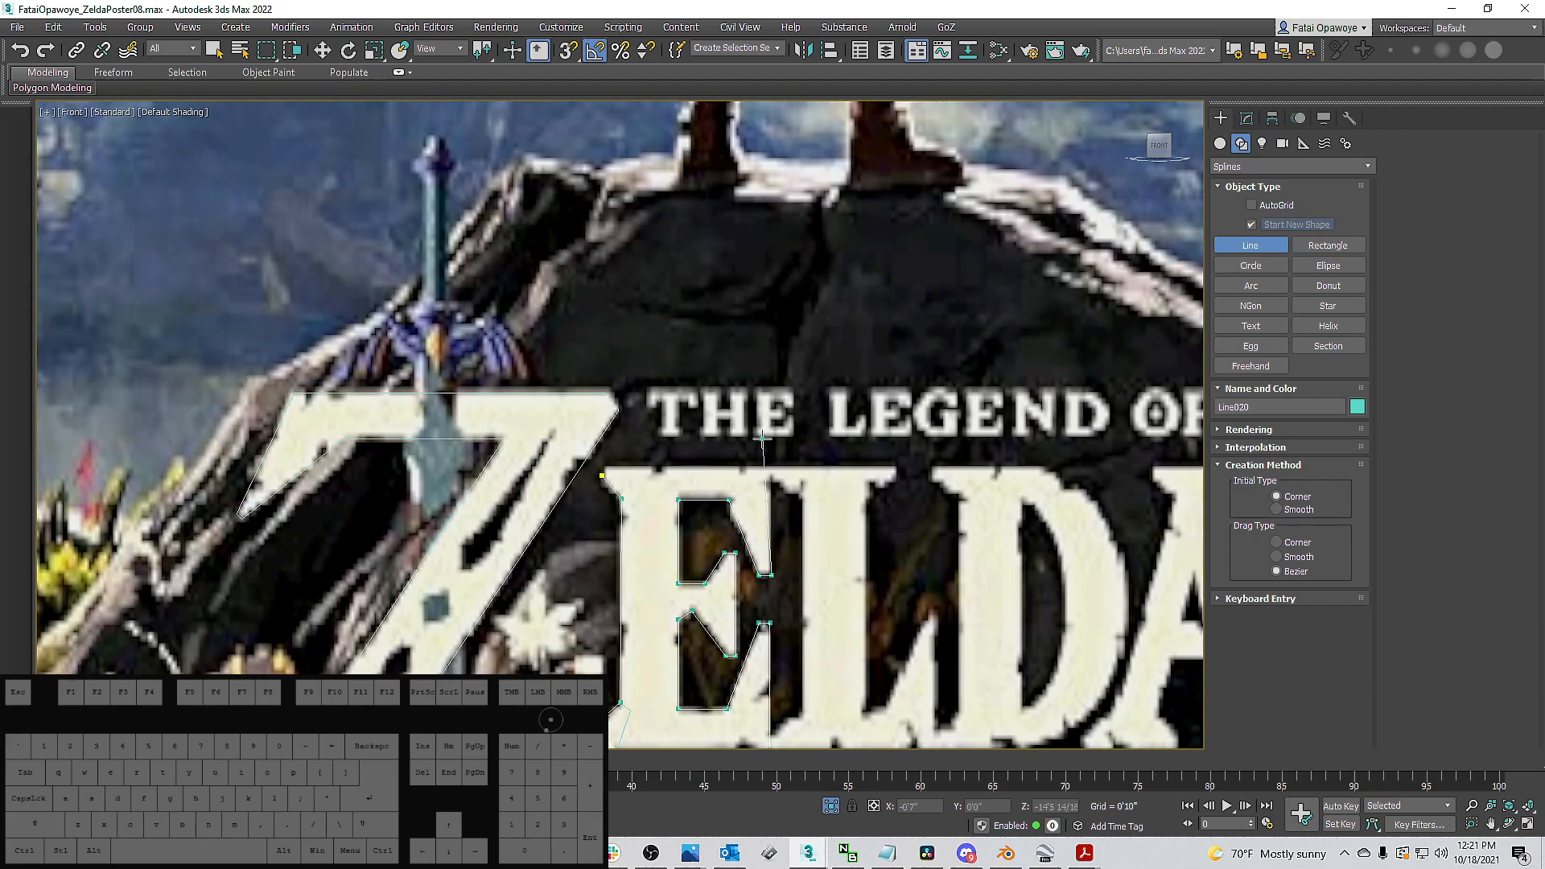
middle_click_drag(744, 470, 741, 326)
scroll(741, 326, "up", 5)
key("shift")
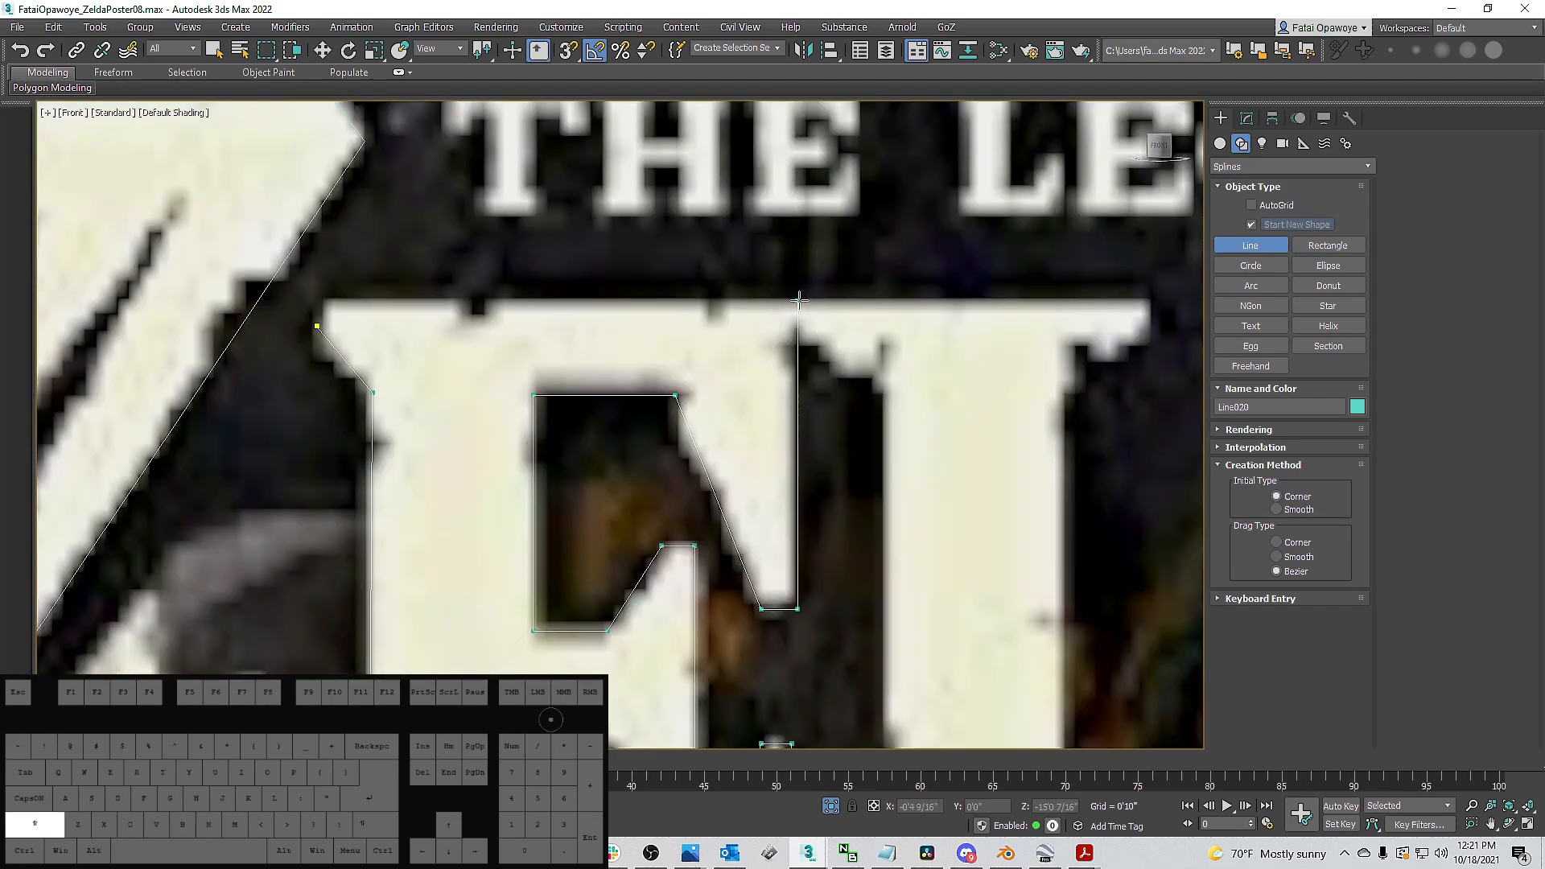
left_click(799, 300, "shift")
left_click(317, 300, "shift")
left_click(317, 327)
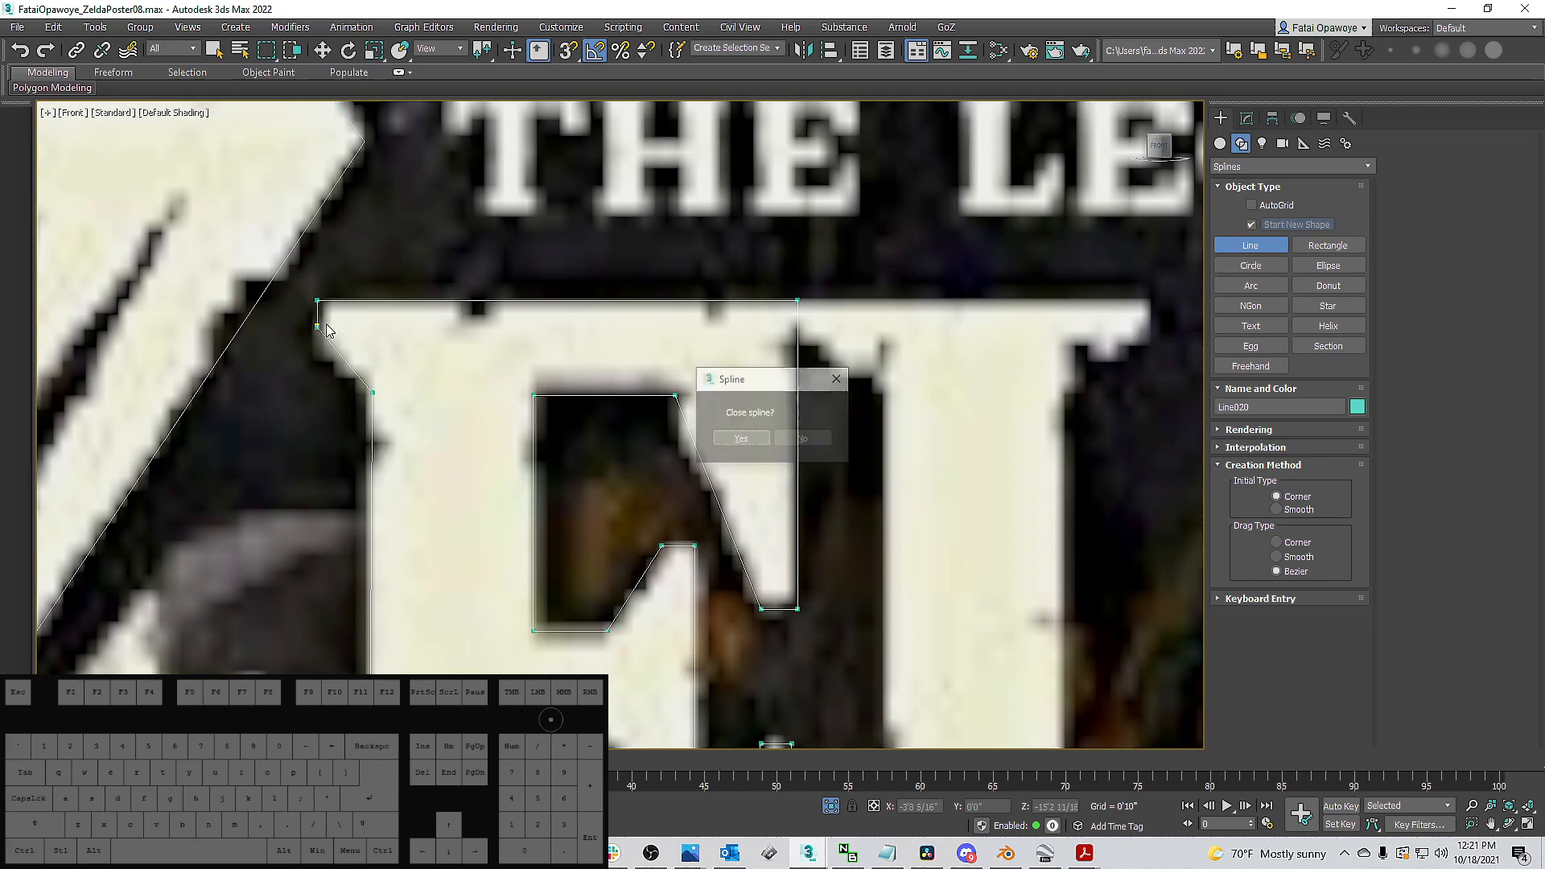
left_click_drag(750, 391, 889, 293)
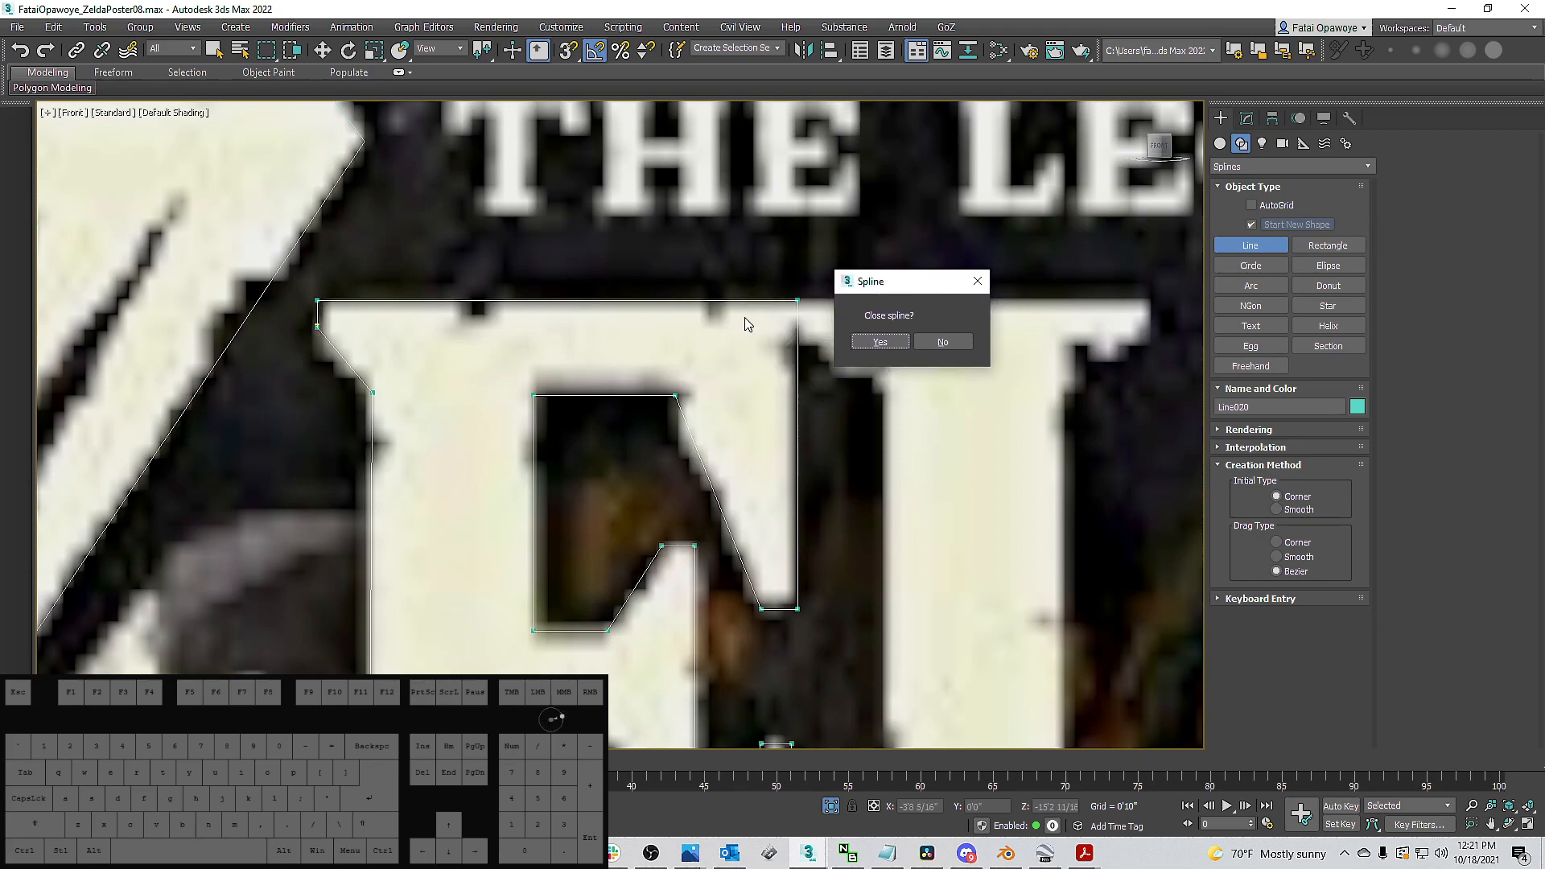
left_click(880, 342)
Start a new Line spline at the L's upper-left corner and trace its straight top edge and the end of the right serif.
scroll(731, 341, "down", 6)
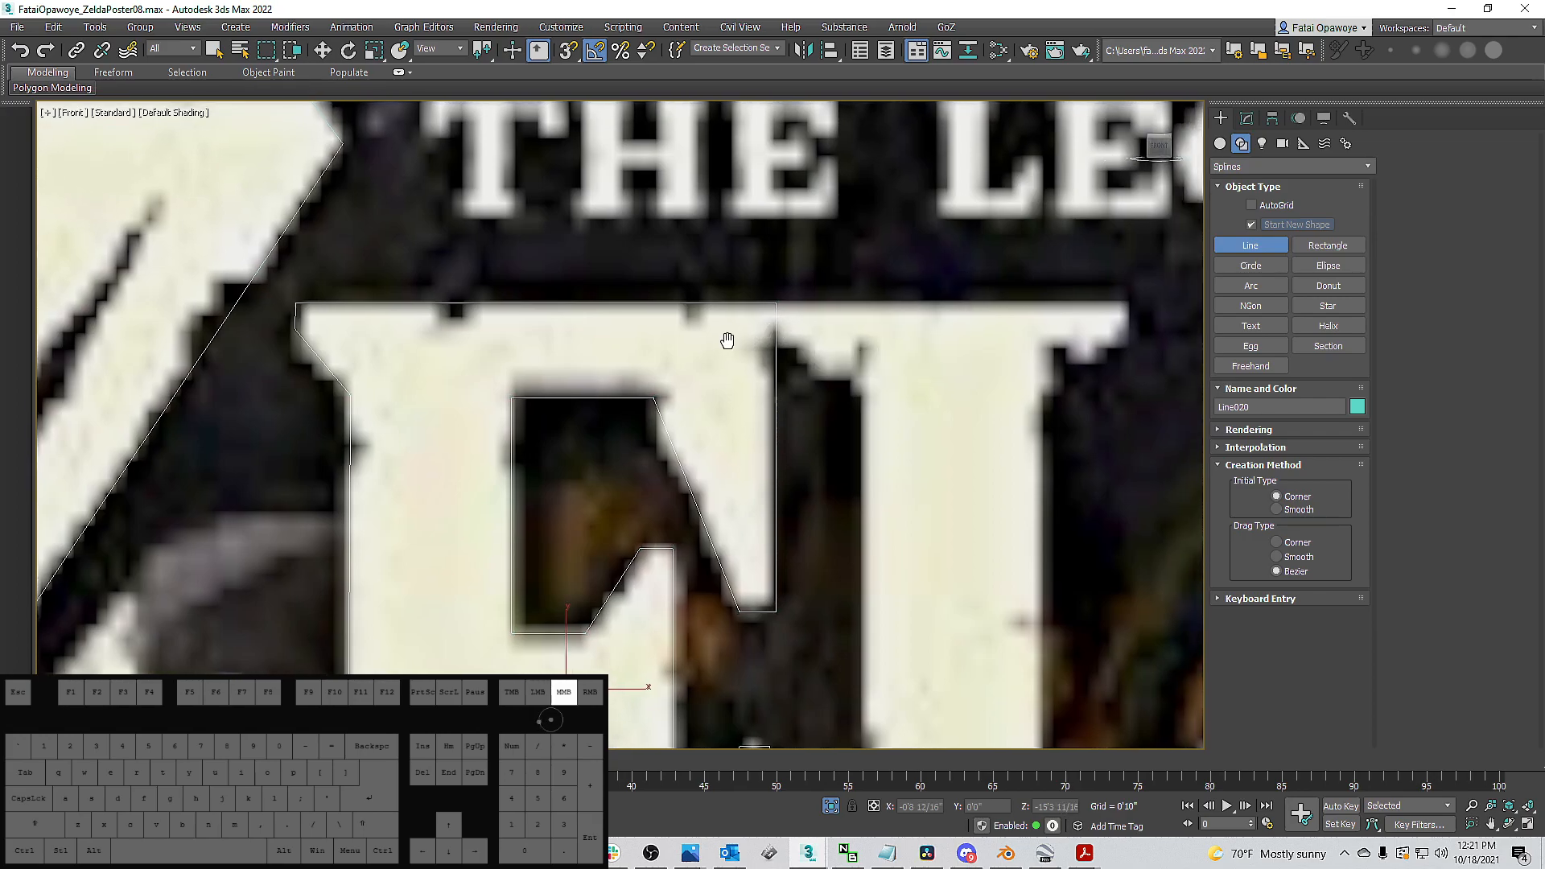
scroll(626, 194, "up", 5)
scroll(626, 193, "down", 3)
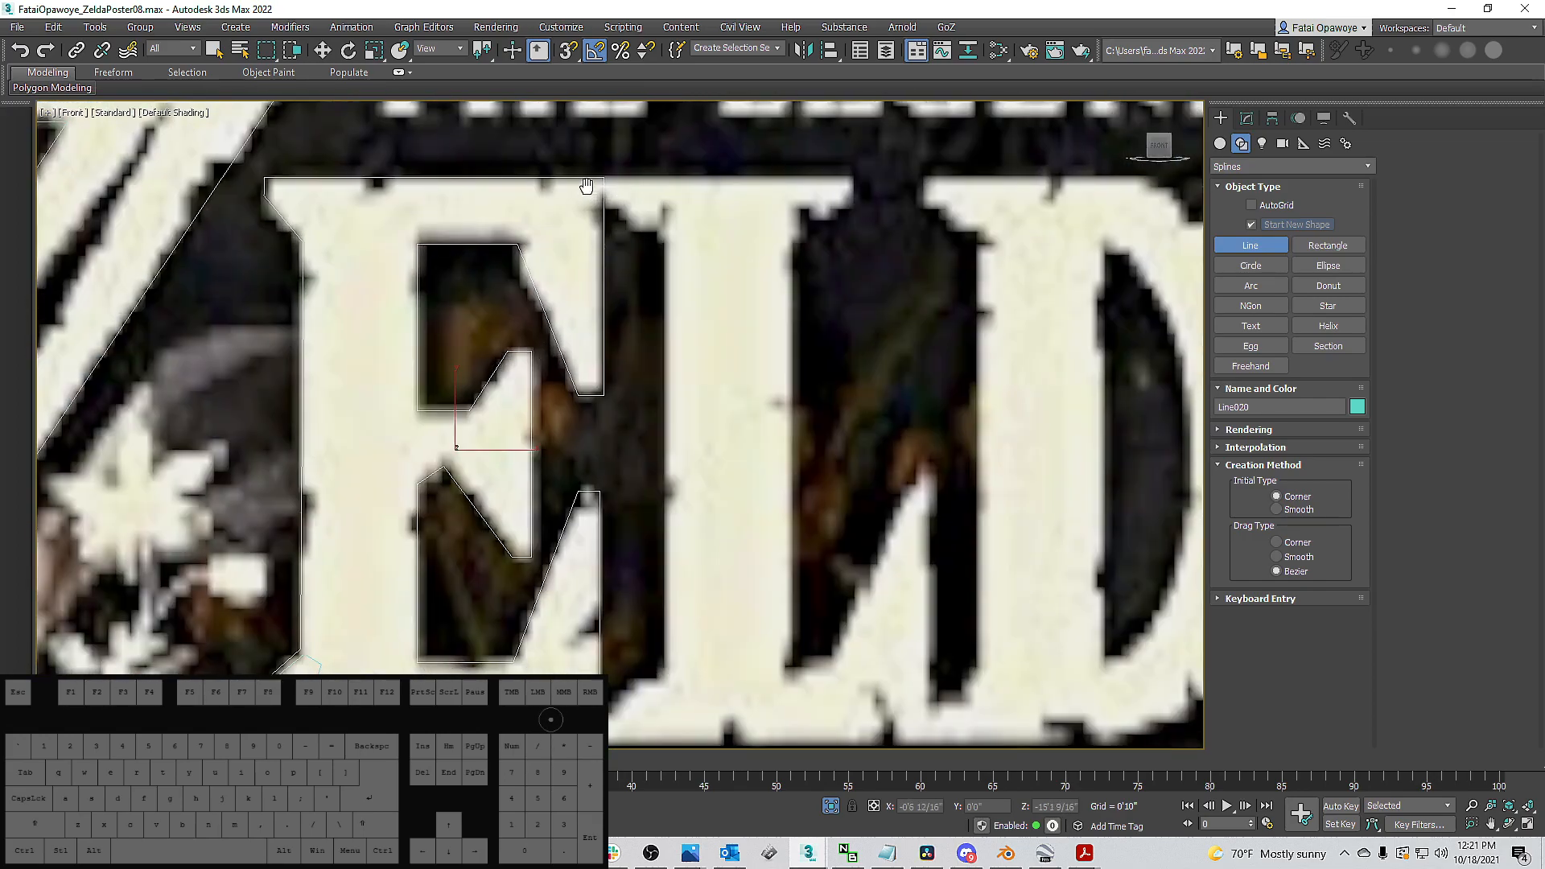
scroll(604, 167, "up", 5)
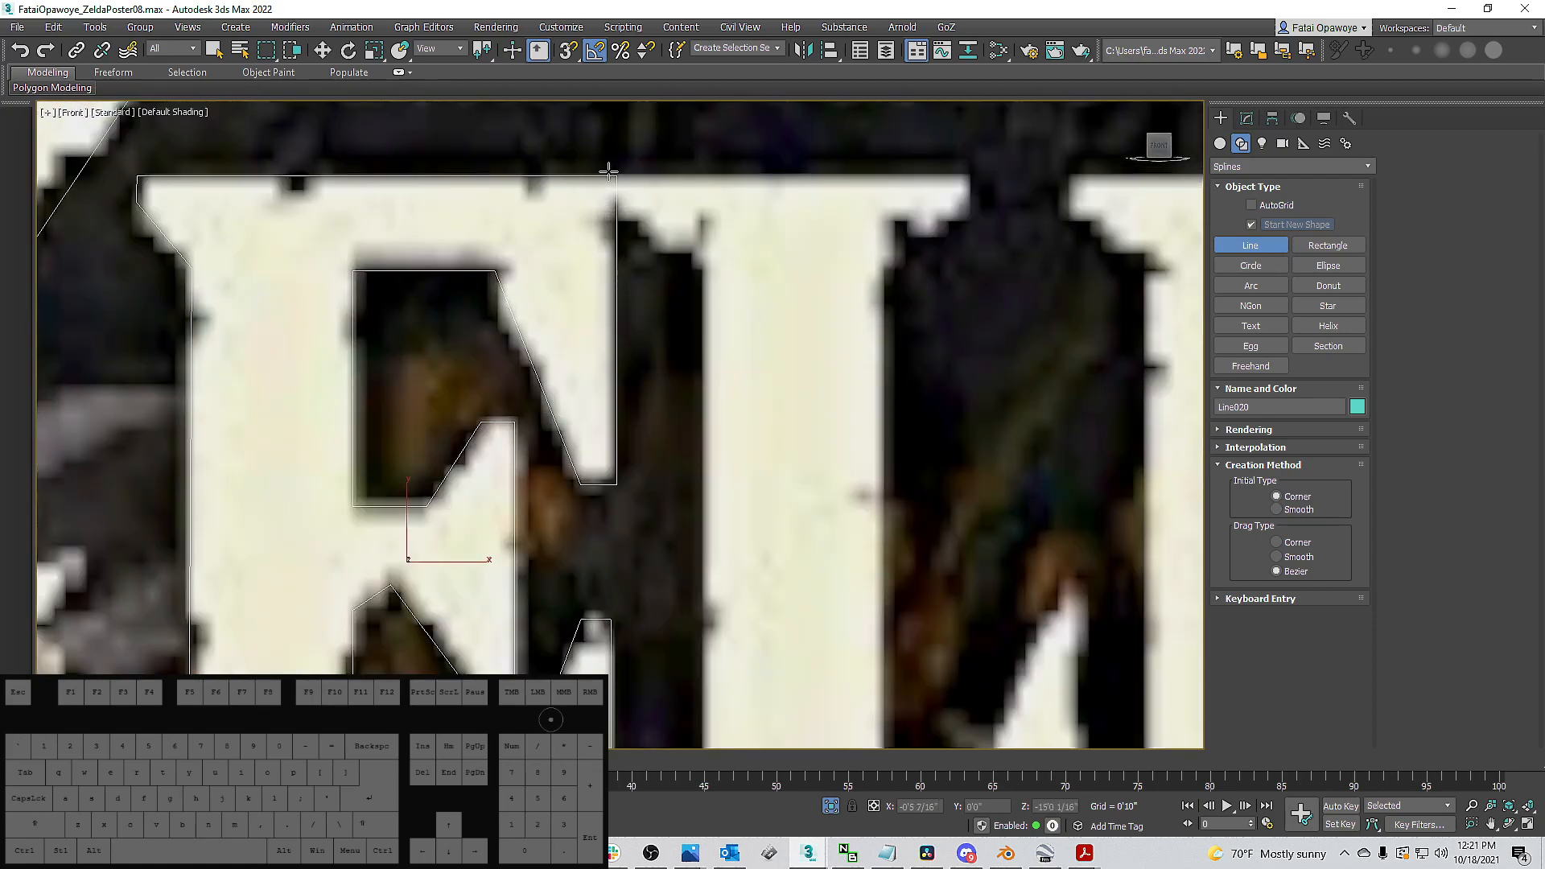
left_click(609, 171)
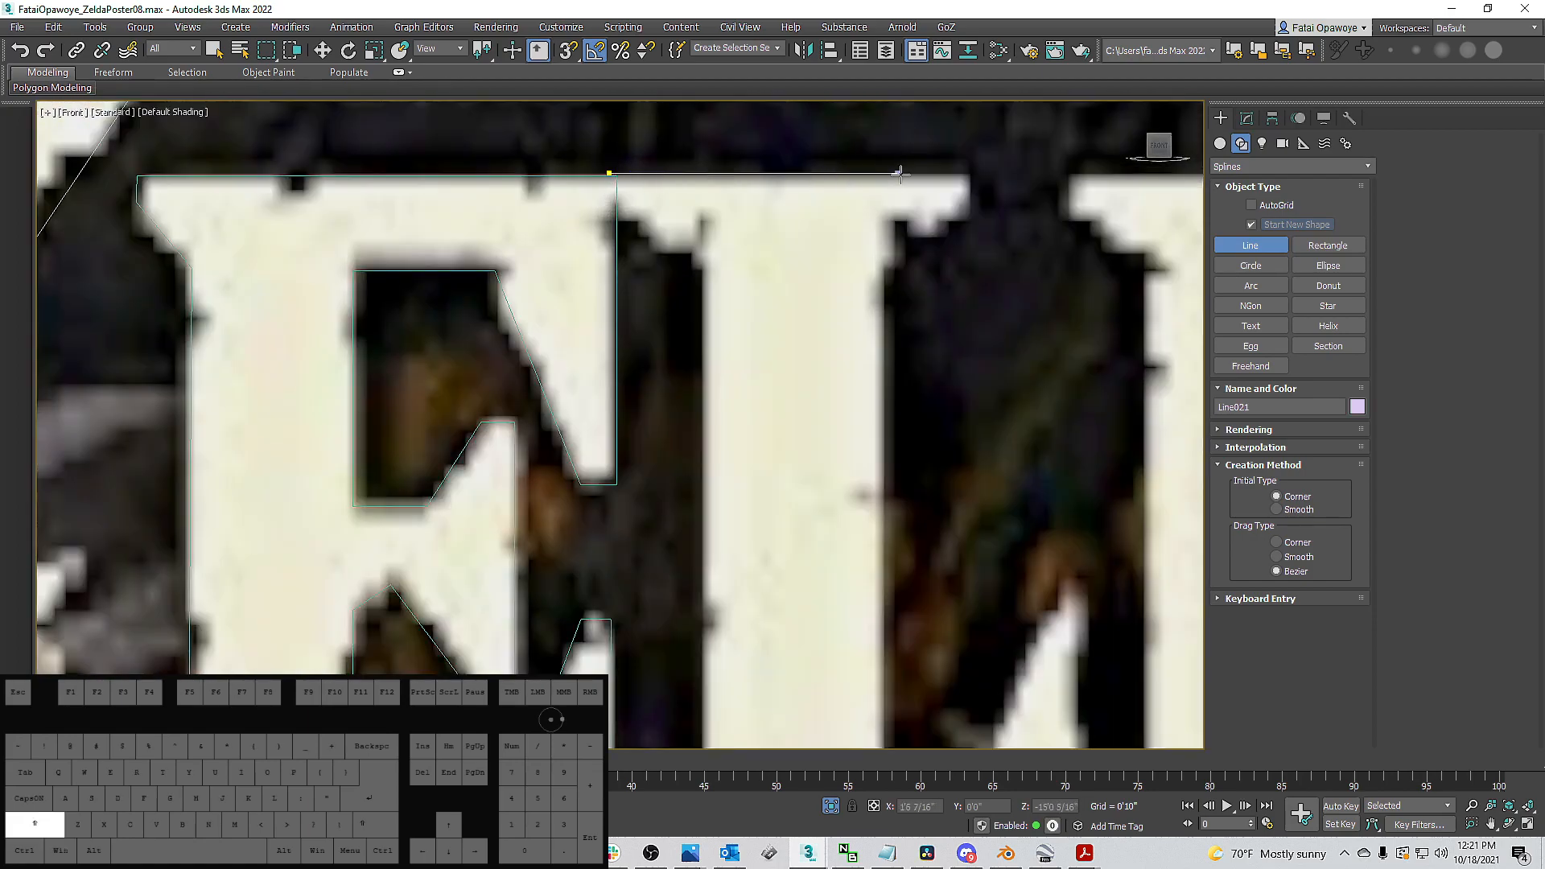
left_click(969, 173, "shift")
left_click(970, 207, "shift")
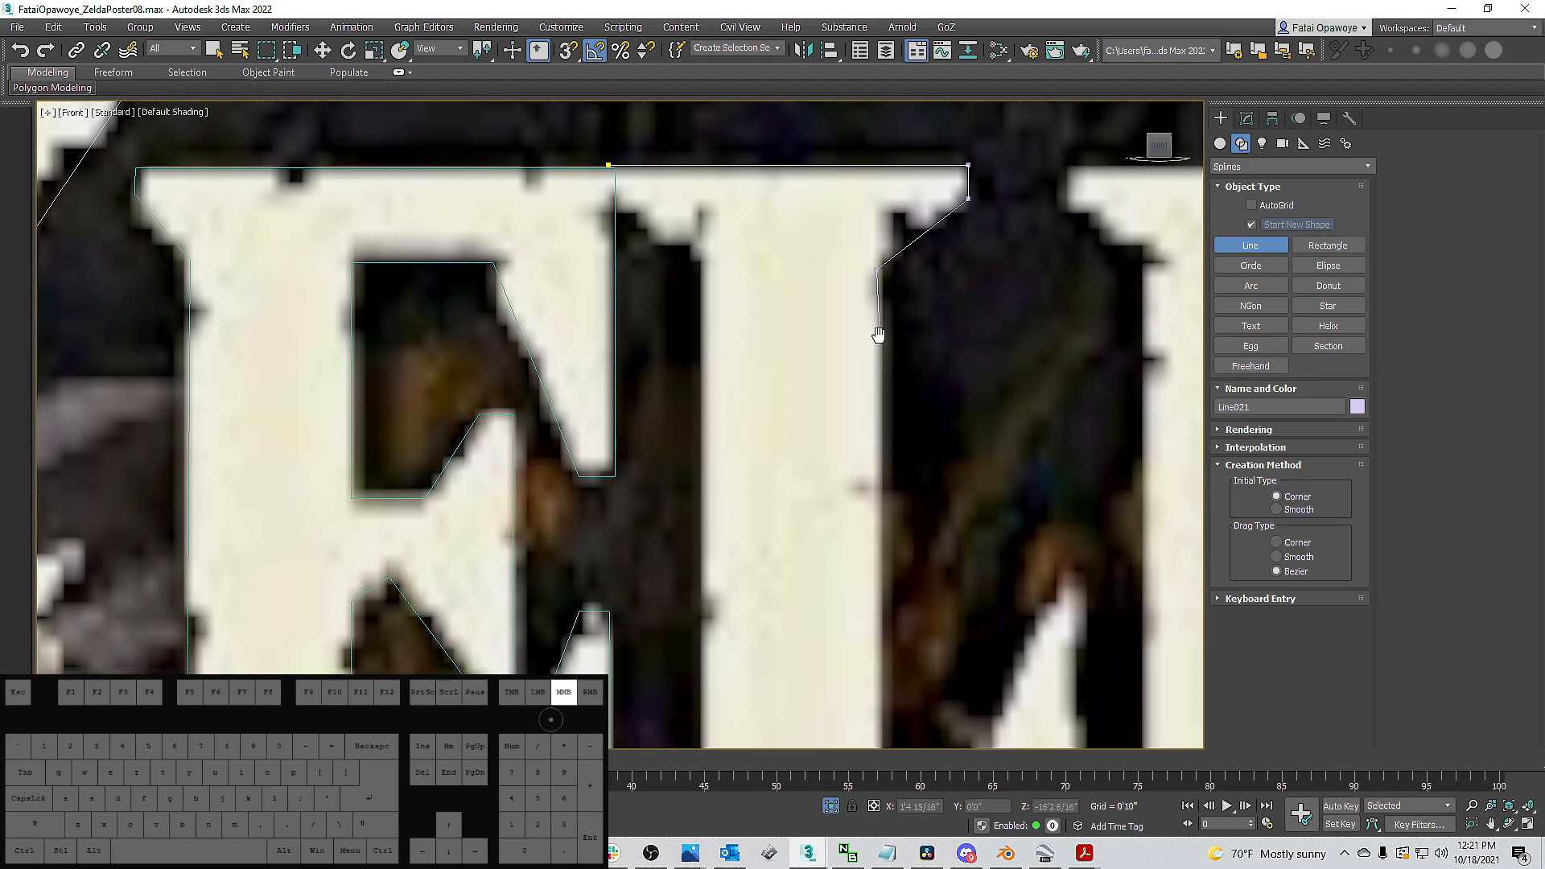
Trace the right side of the L's stem, the pointed end of its foot and the straight base.
scroll(877, 322, "down", 5)
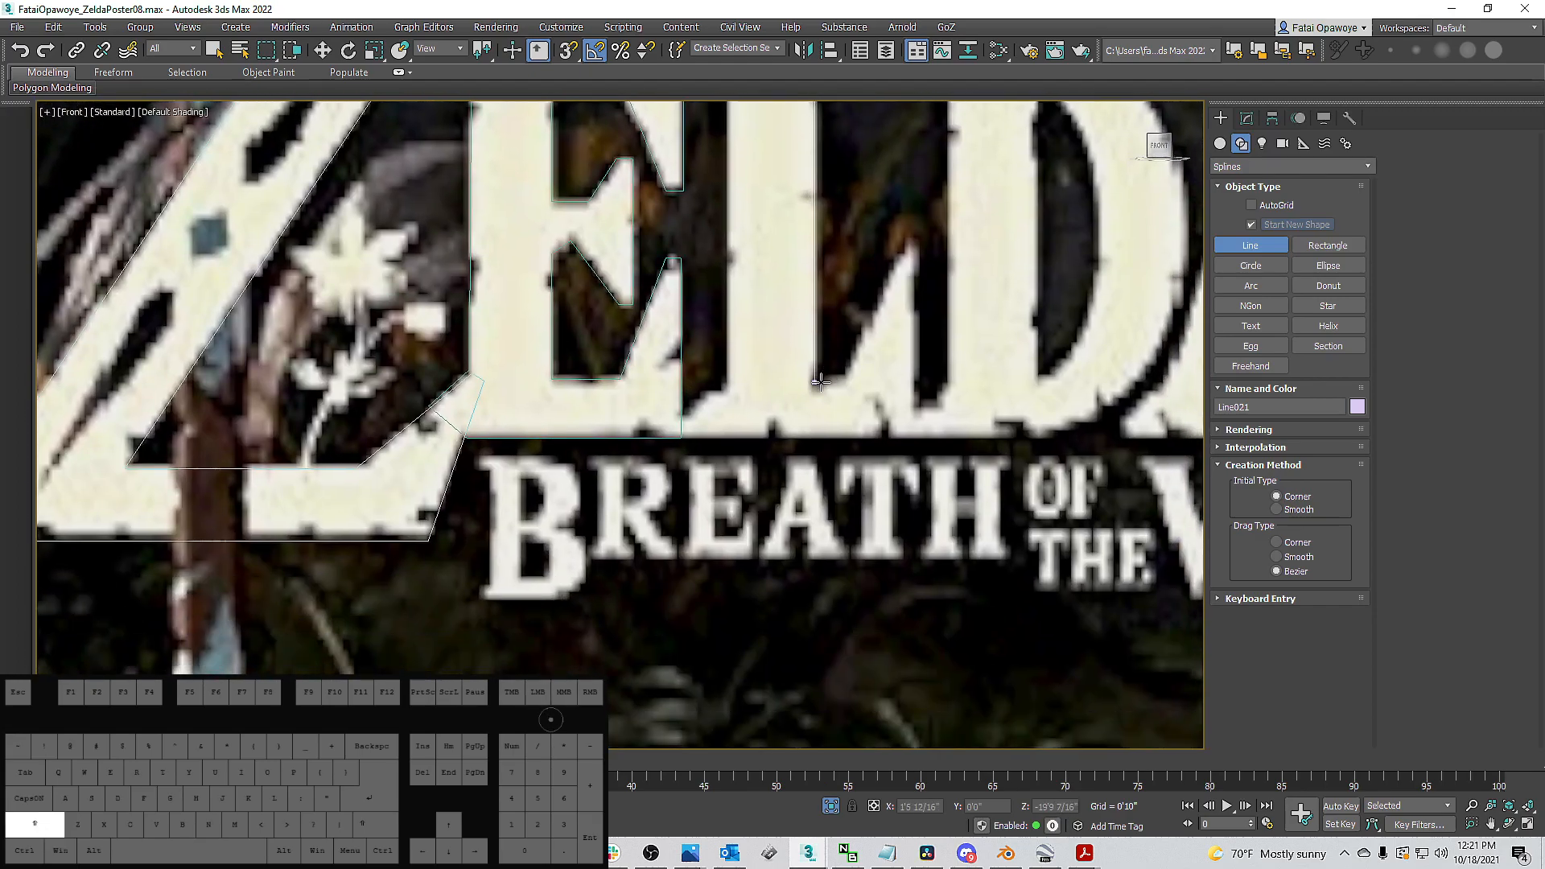
left_click(845, 384, "shift")
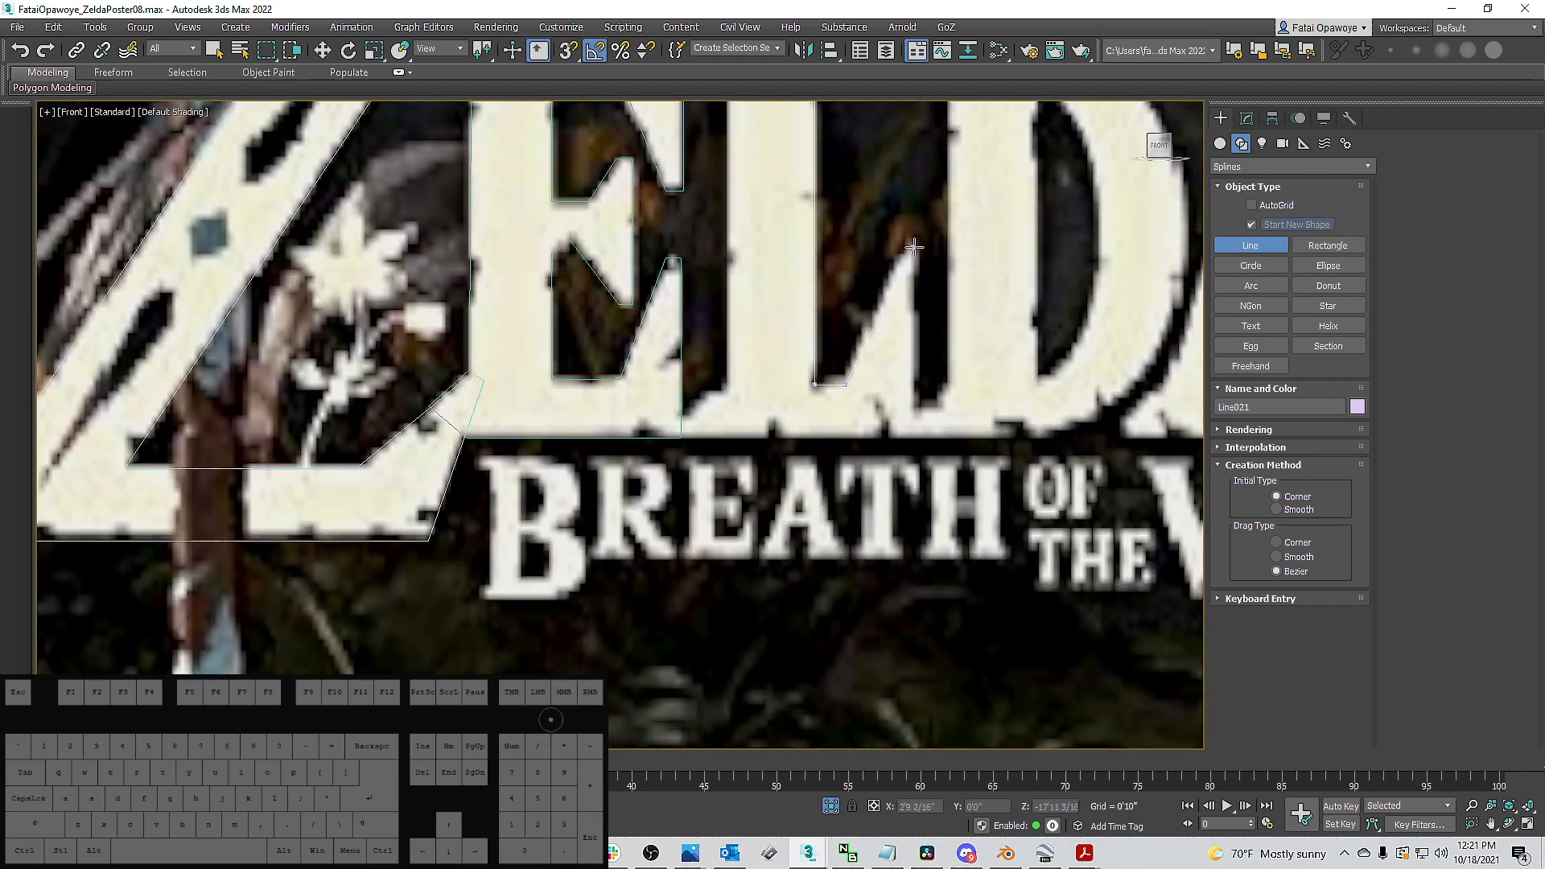
left_click(908, 247, "shift")
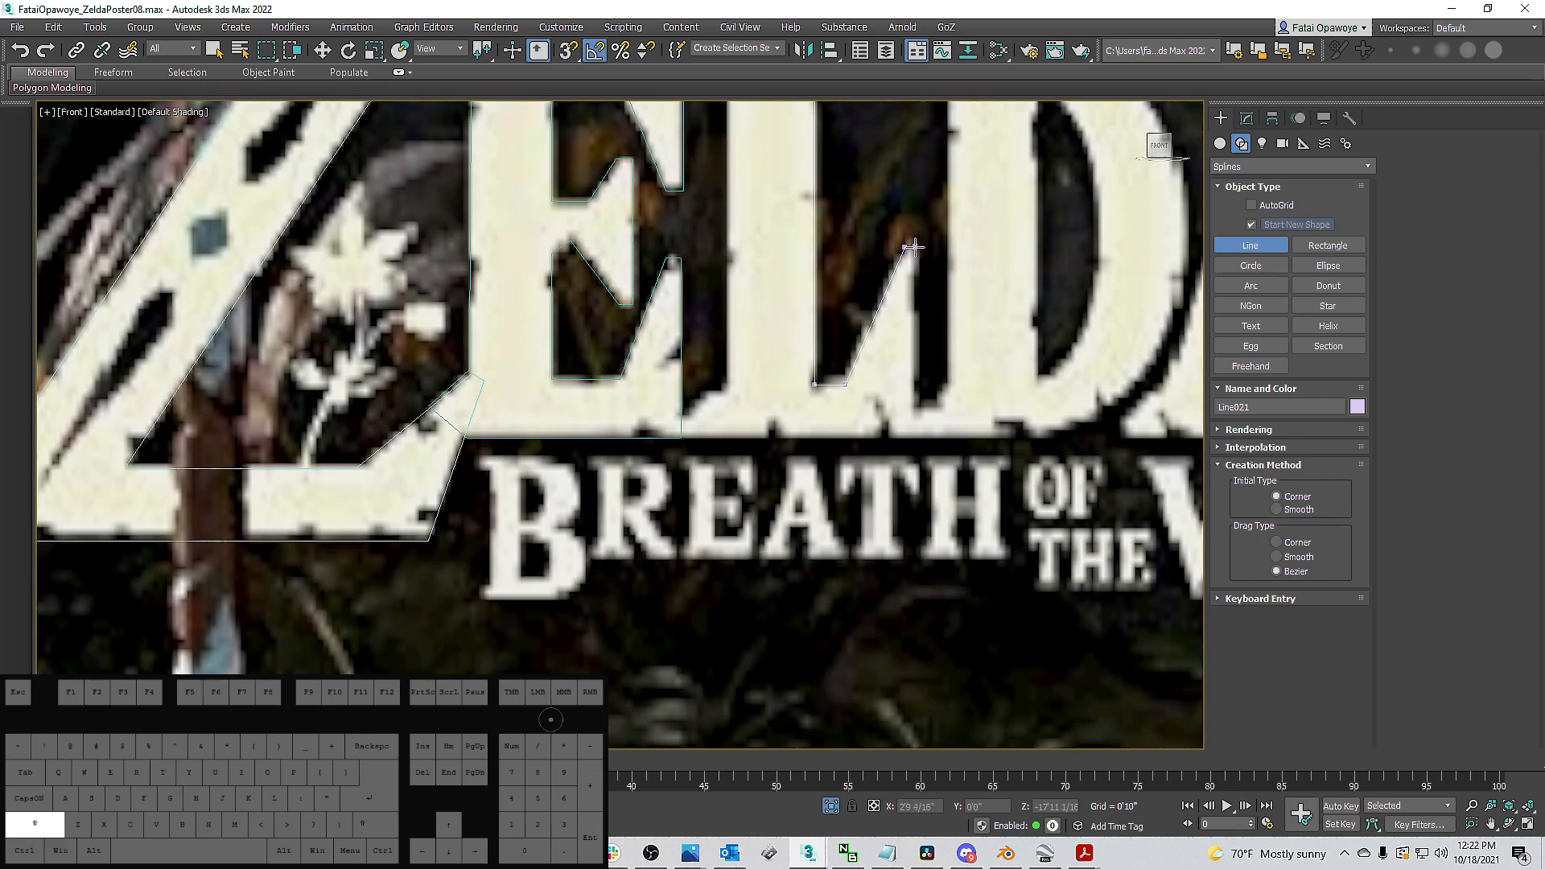
left_click(917, 436, "shift")
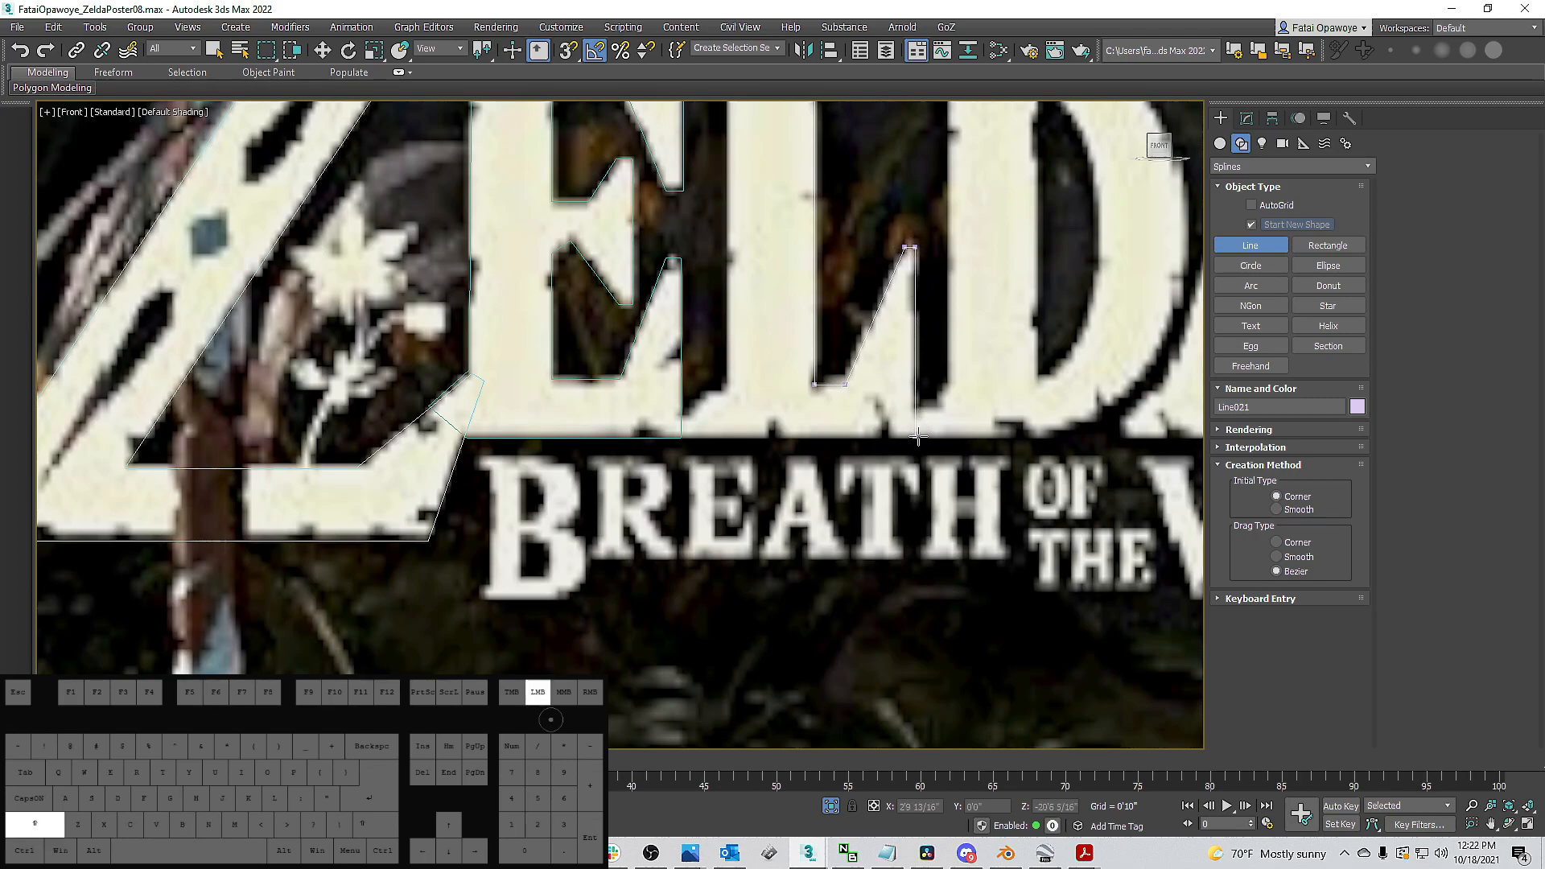
left_click(680, 436, "shift")
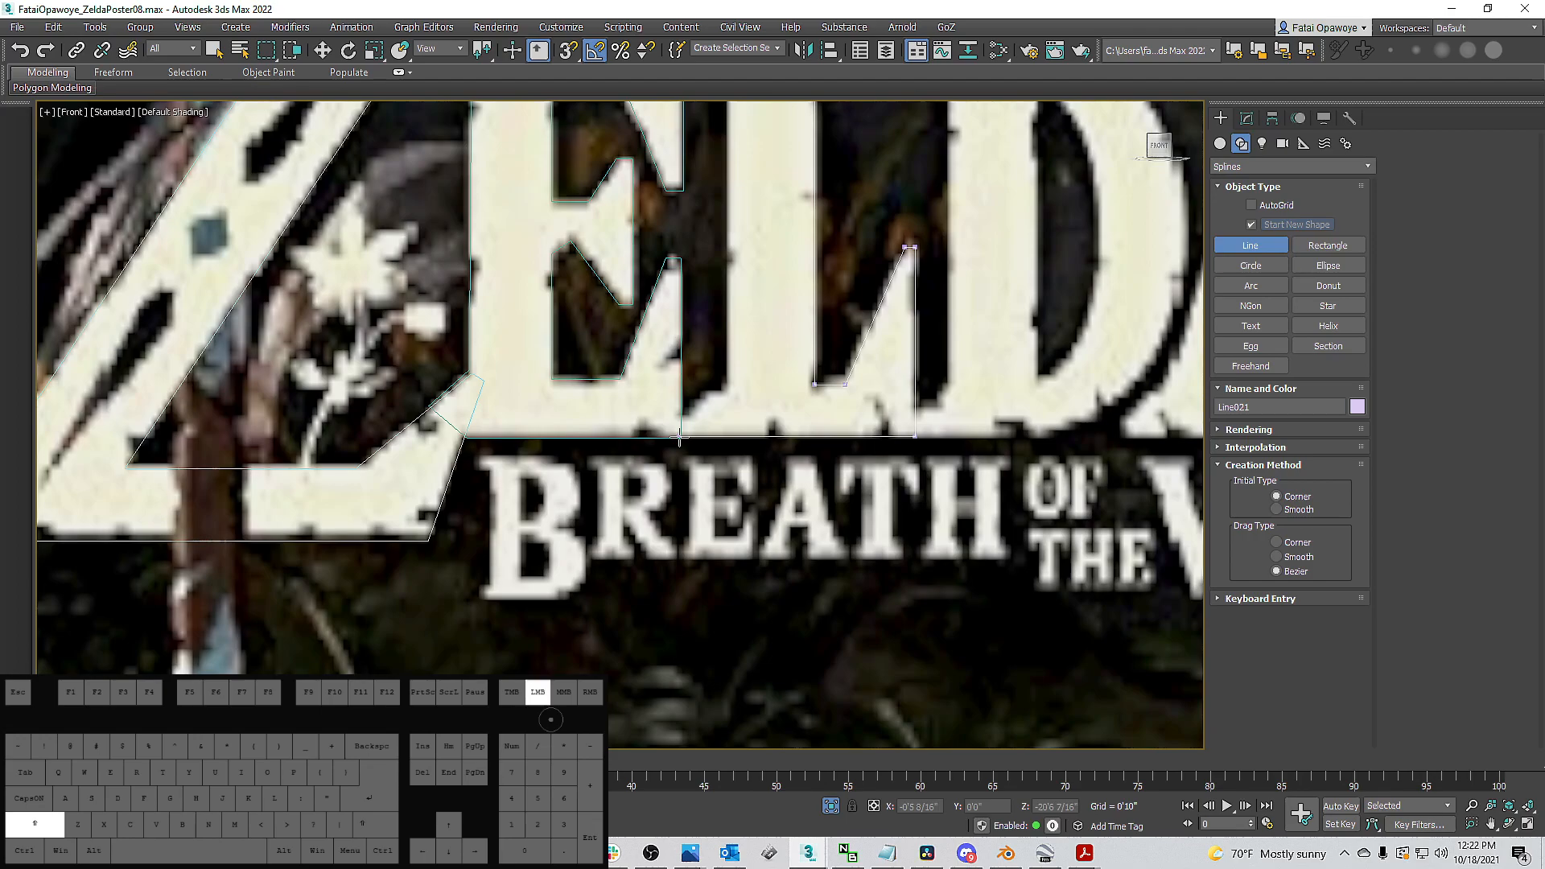
Trace the L's lower-left serif and the left side of its stem, and close the spline at its starting point.
left_click(681, 417, "shift")
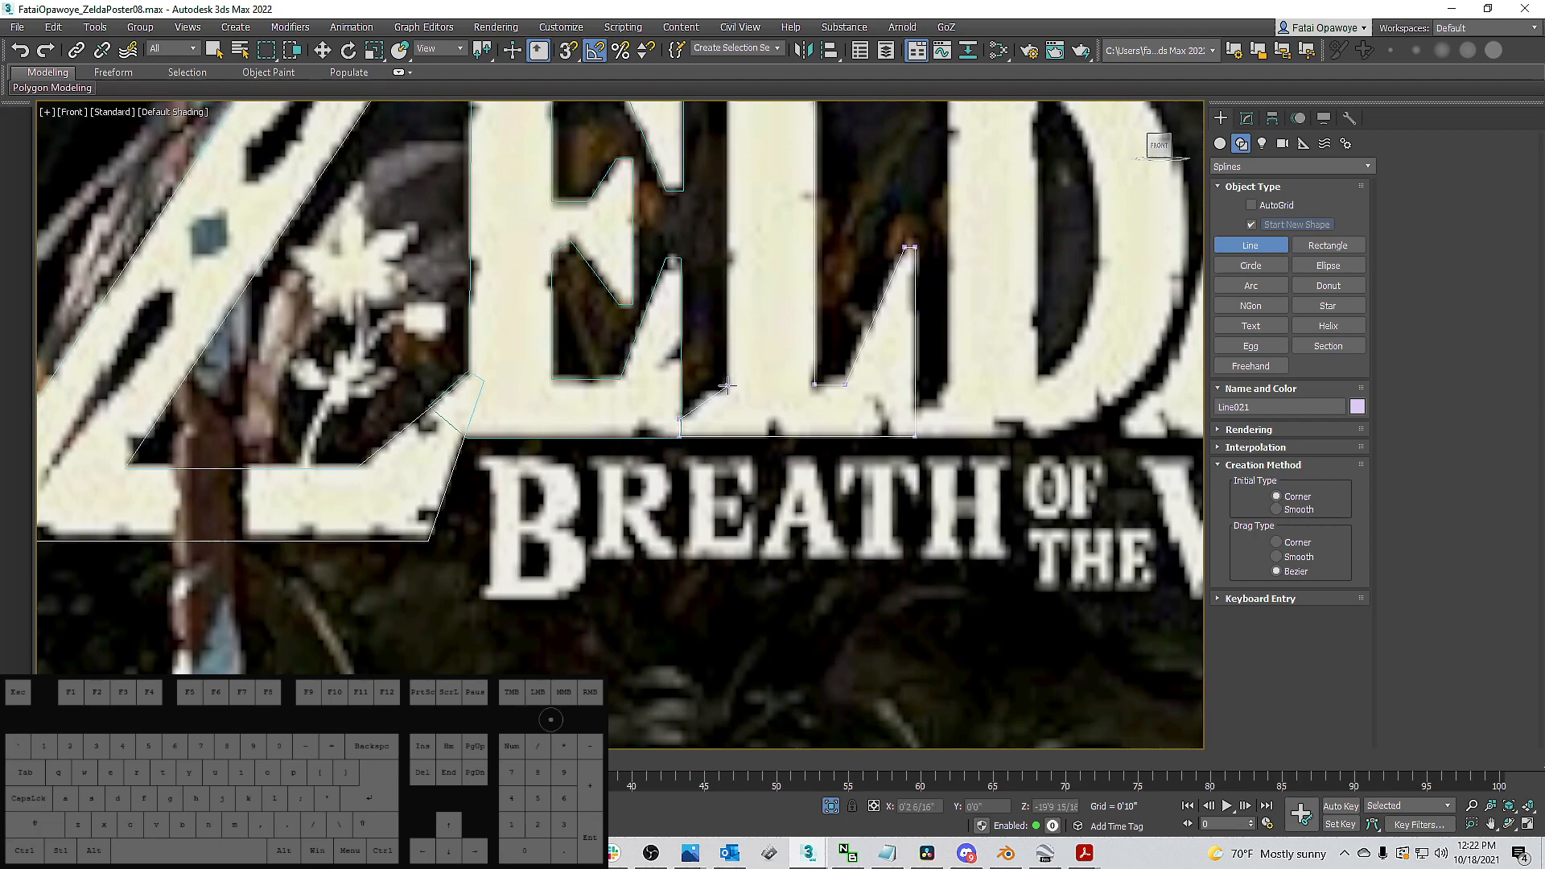
scroll(707, 224, "down", 5)
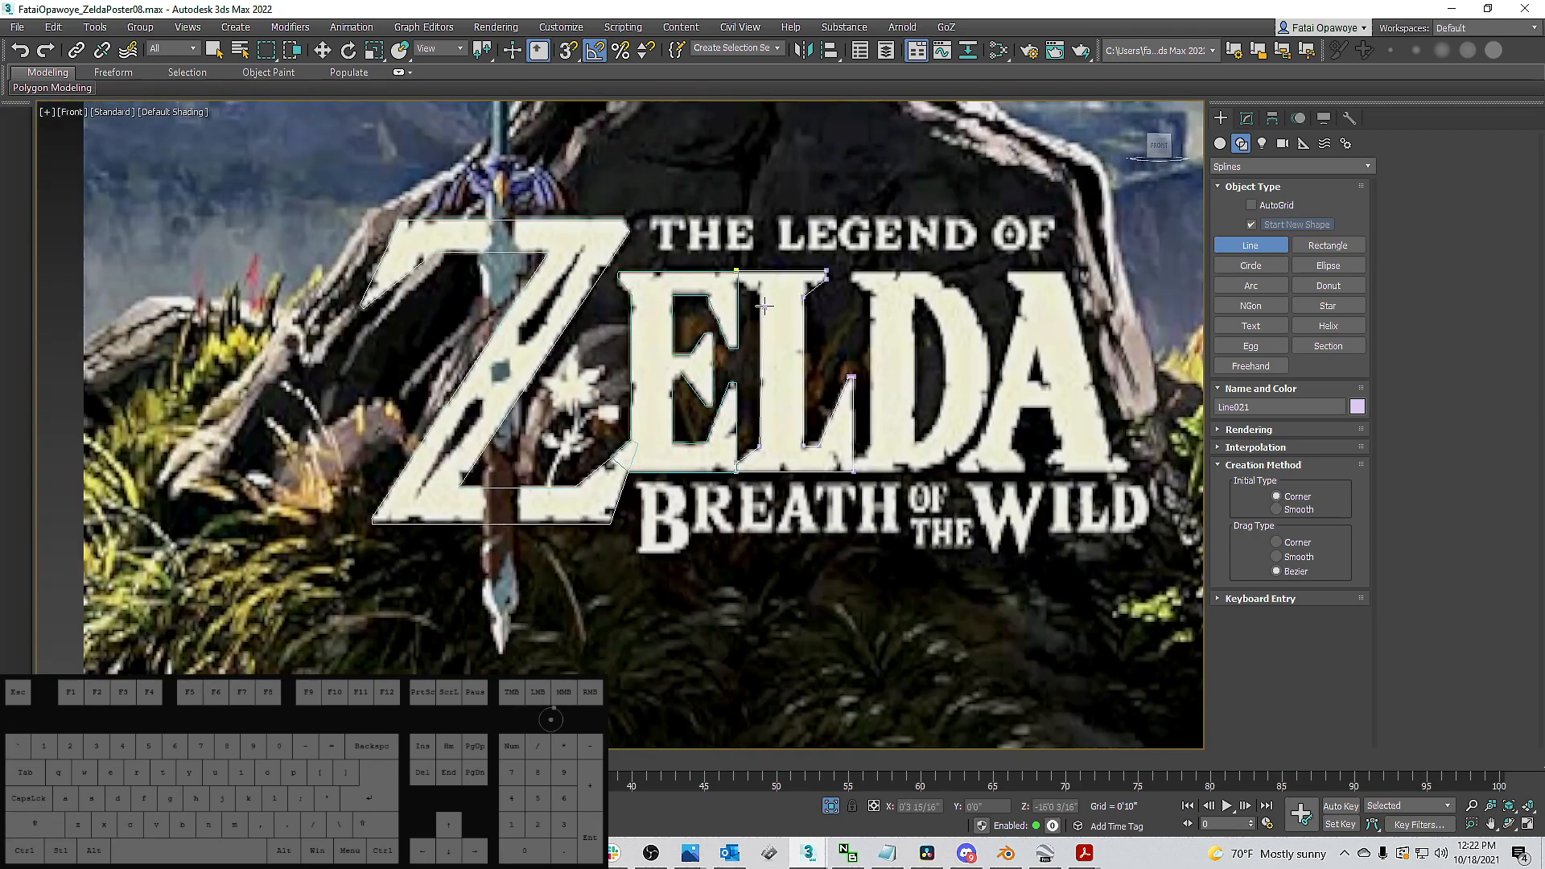
scroll(746, 297, "up", 8)
left_click(745, 305)
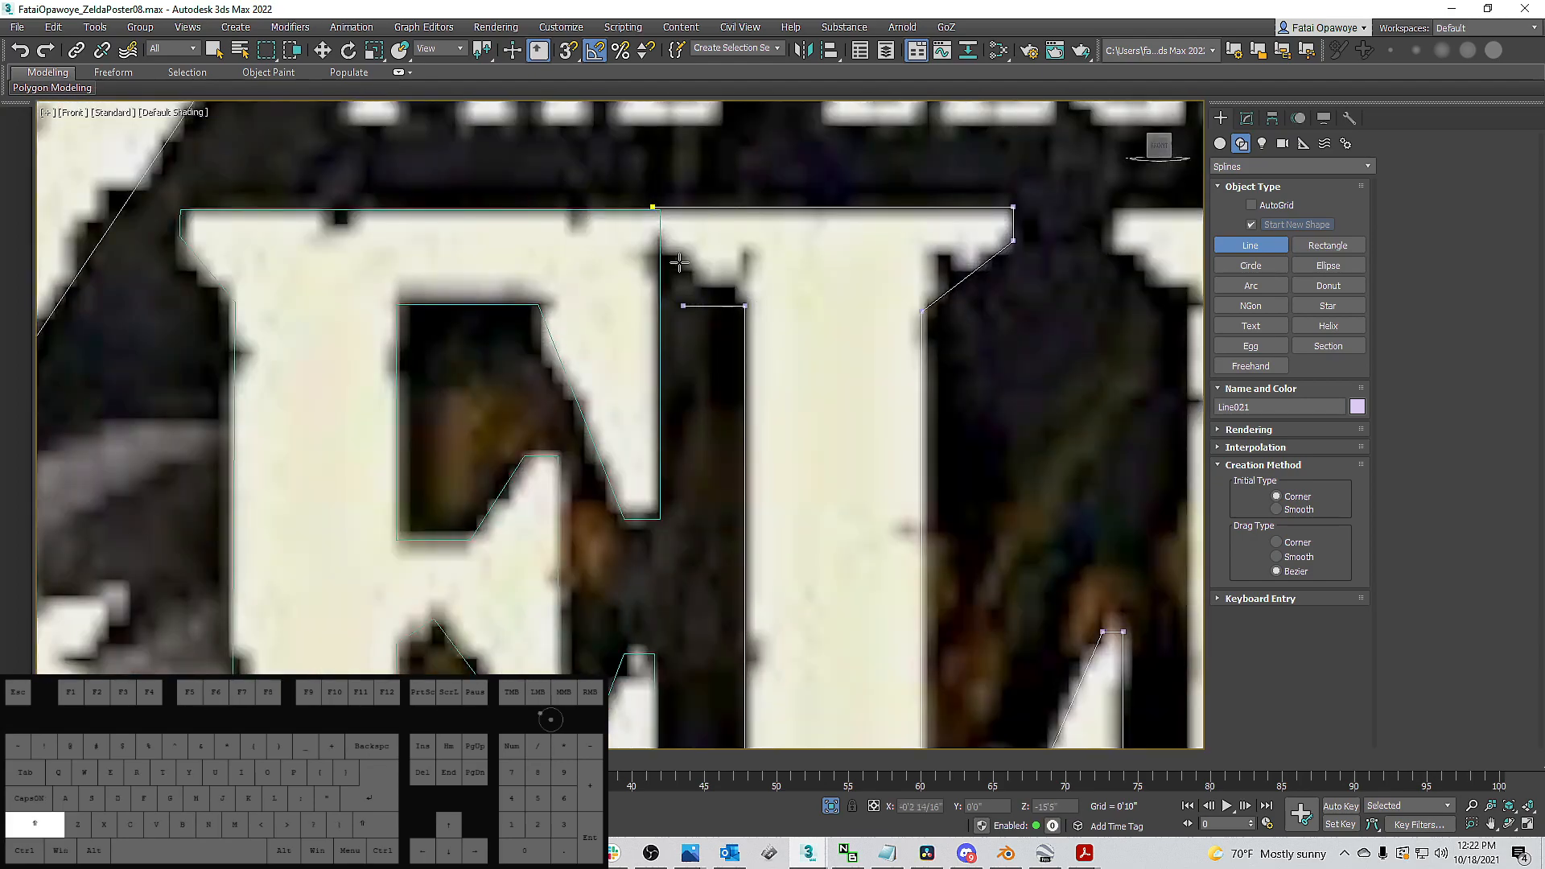
left_click(652, 208)
left_click(746, 441)
Start a new Line spline at the D's upper-left corner and trace its upper serif, the stem's left side and the lower serif.
middle_click_drag(767, 268, 609, 192)
scroll(608, 192, "down", 3)
scroll(710, 244, "up", 1)
middle_click_drag(711, 244, 664, 286)
left_click(689, 188)
left_click(690, 201, "shift")
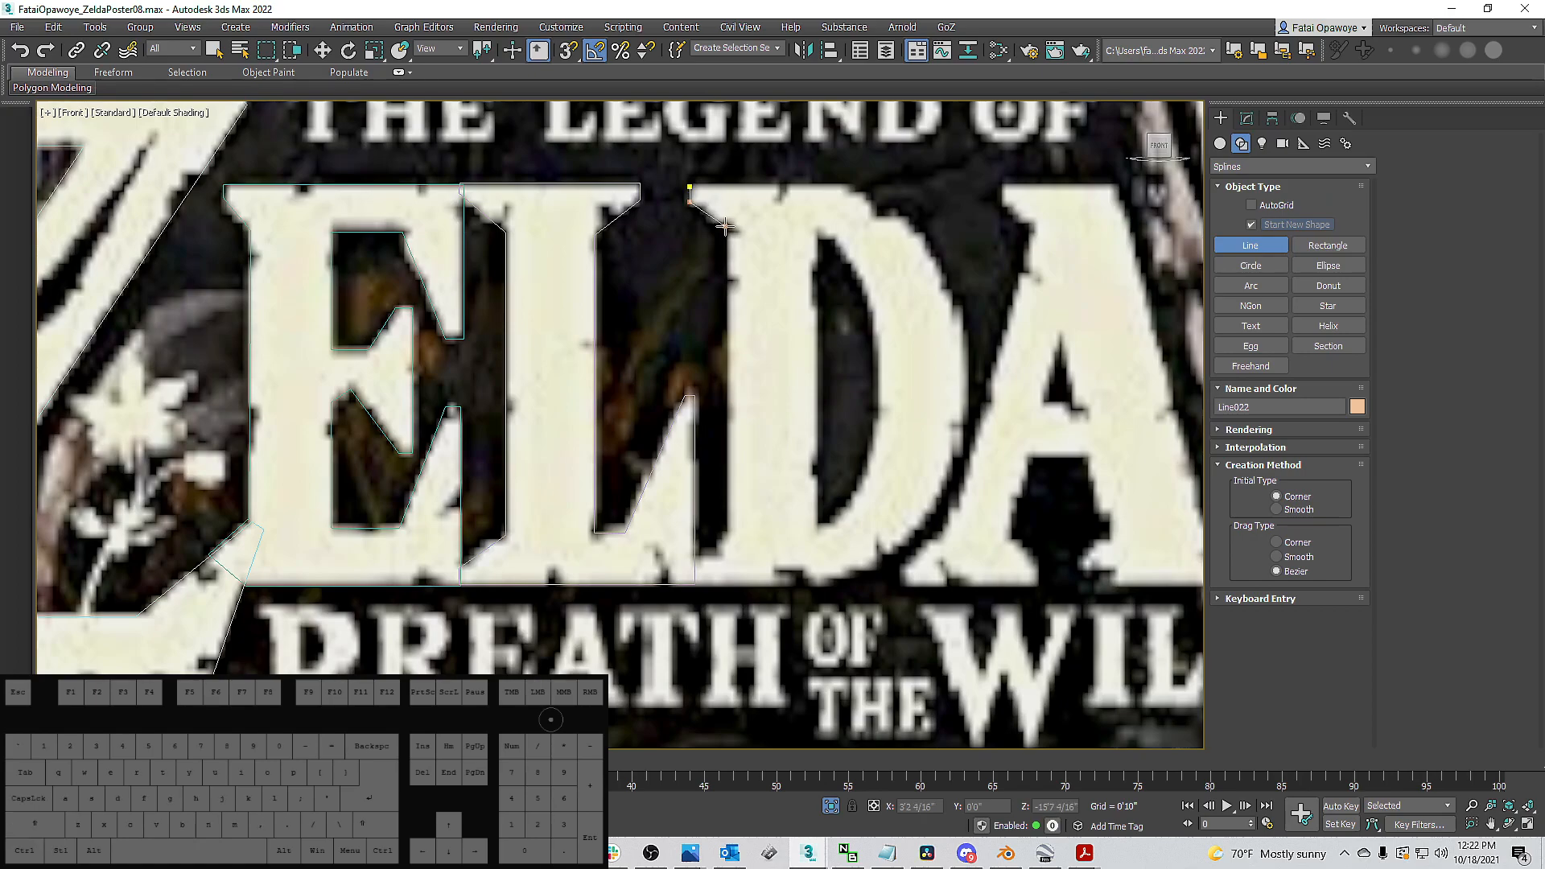
left_click(726, 229)
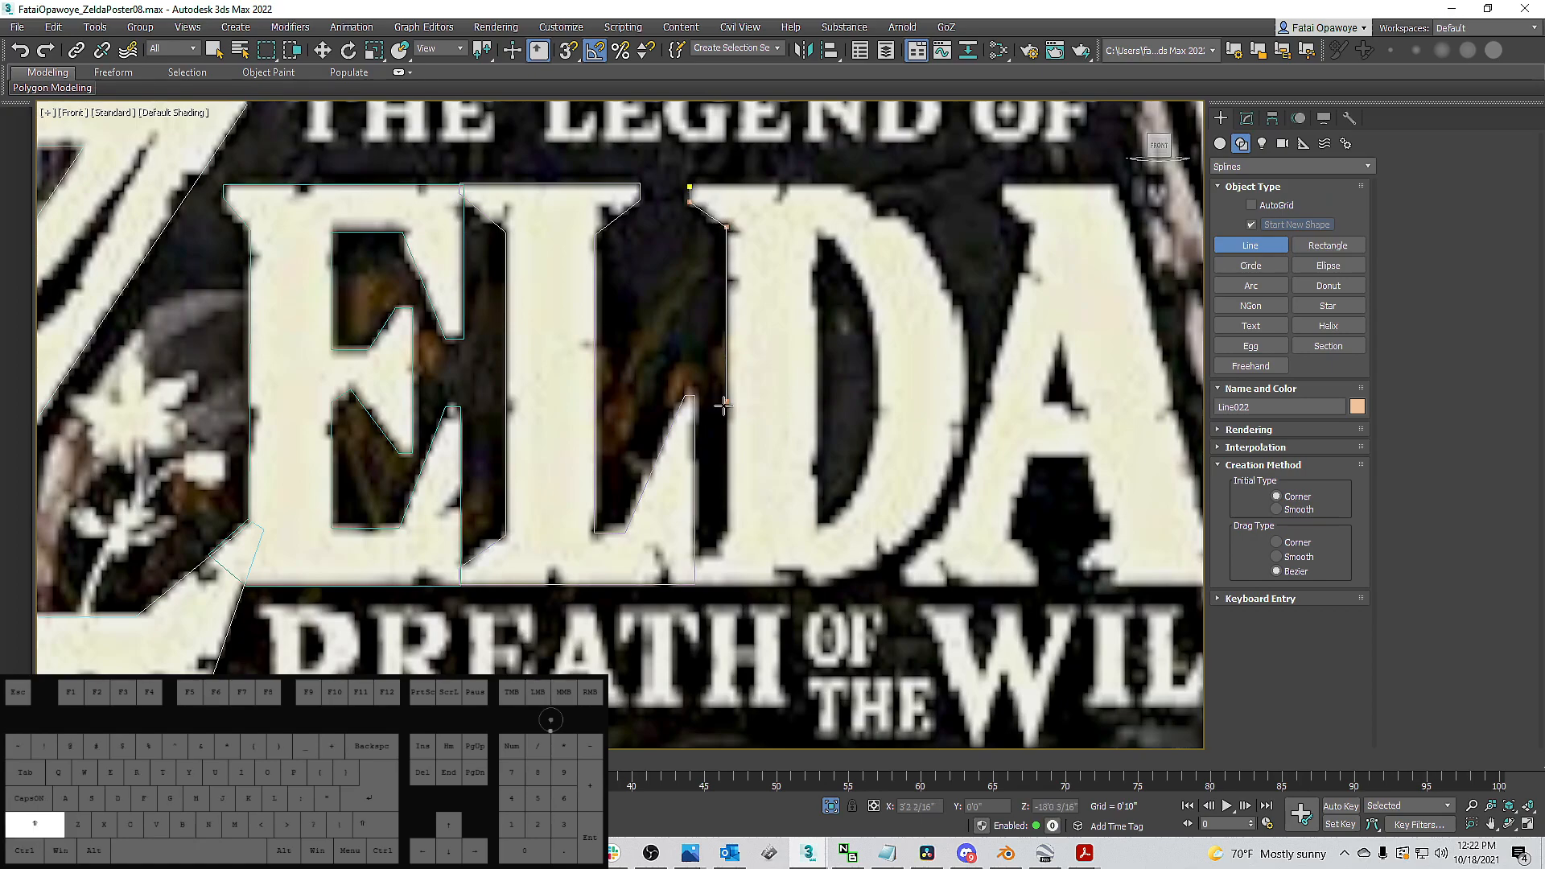
left_click(720, 531, "shift")
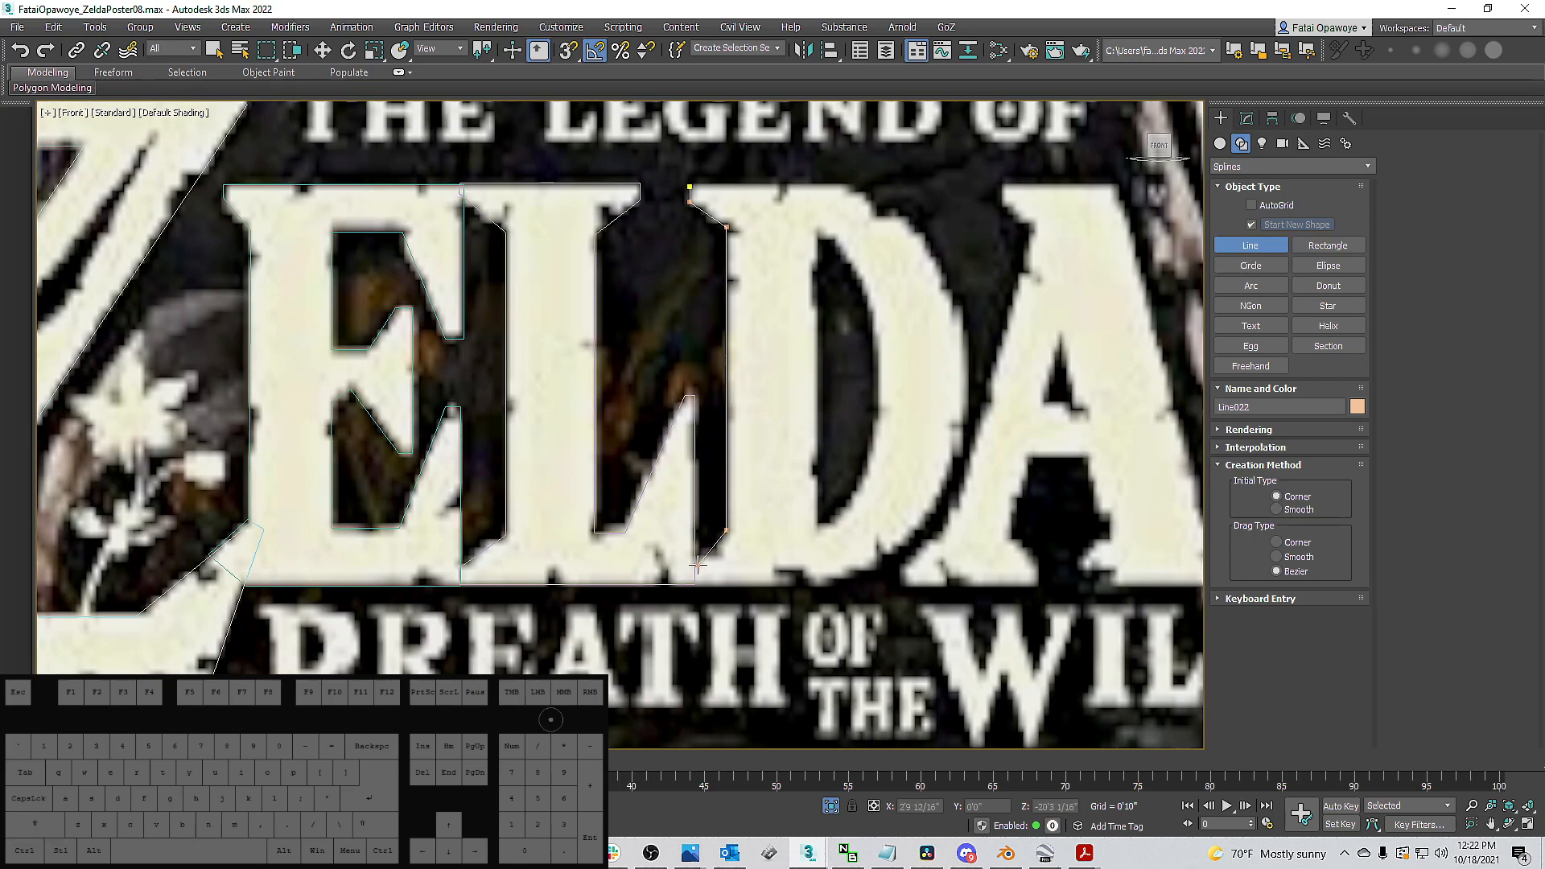
left_click(694, 566)
left_click(693, 580, "shift")
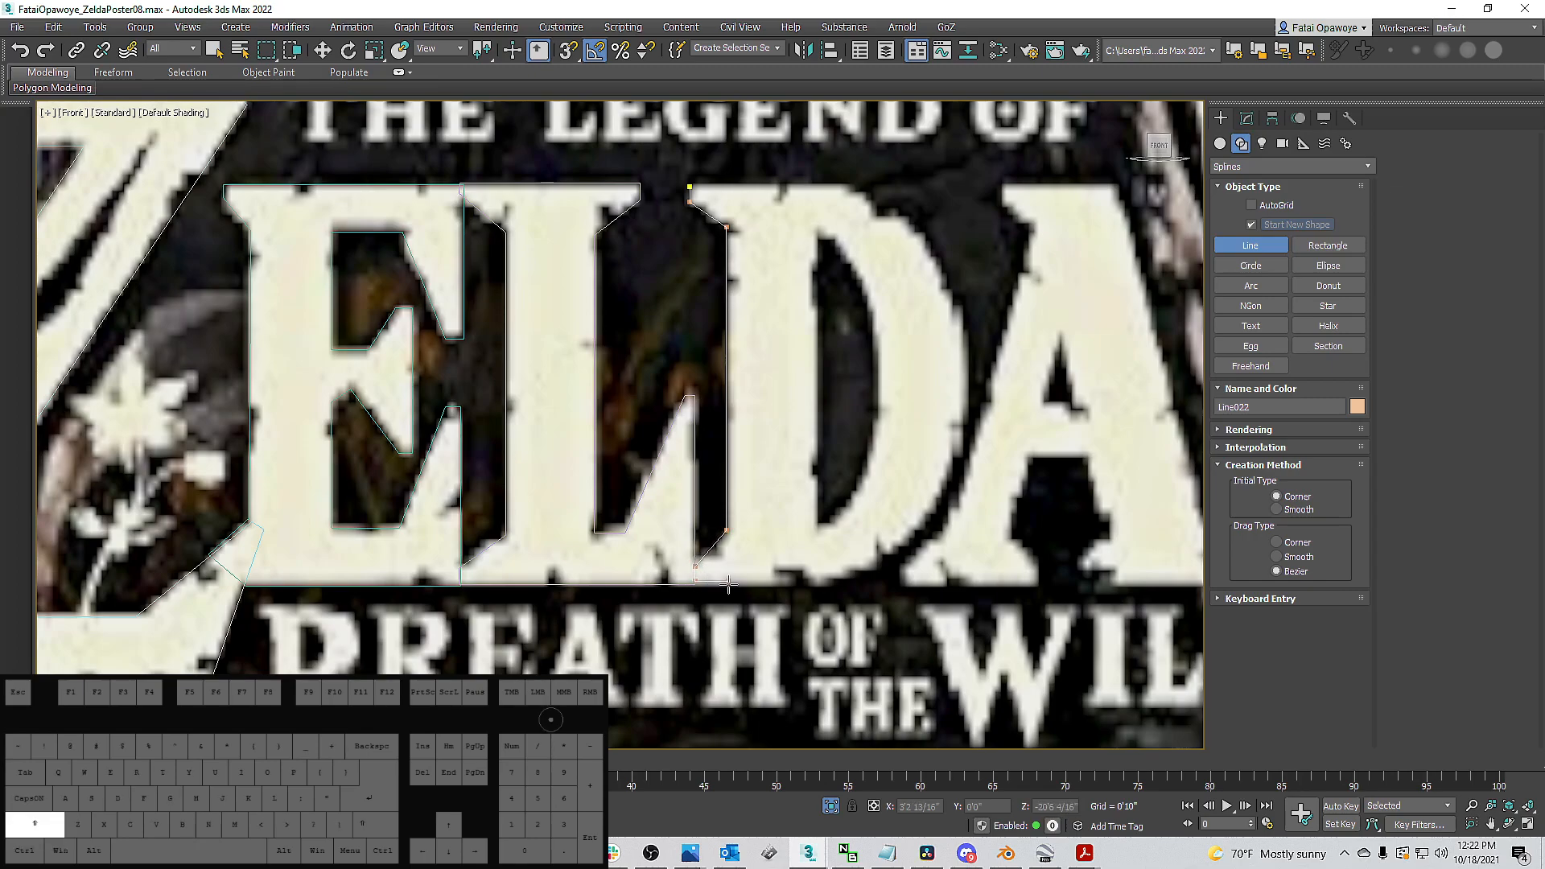
Trace the D's base, curved outer bowl and top edge, and close the spline at its starting point.
left_click(826, 587, "shift")
left_click_drag(960, 427, 976, 318)
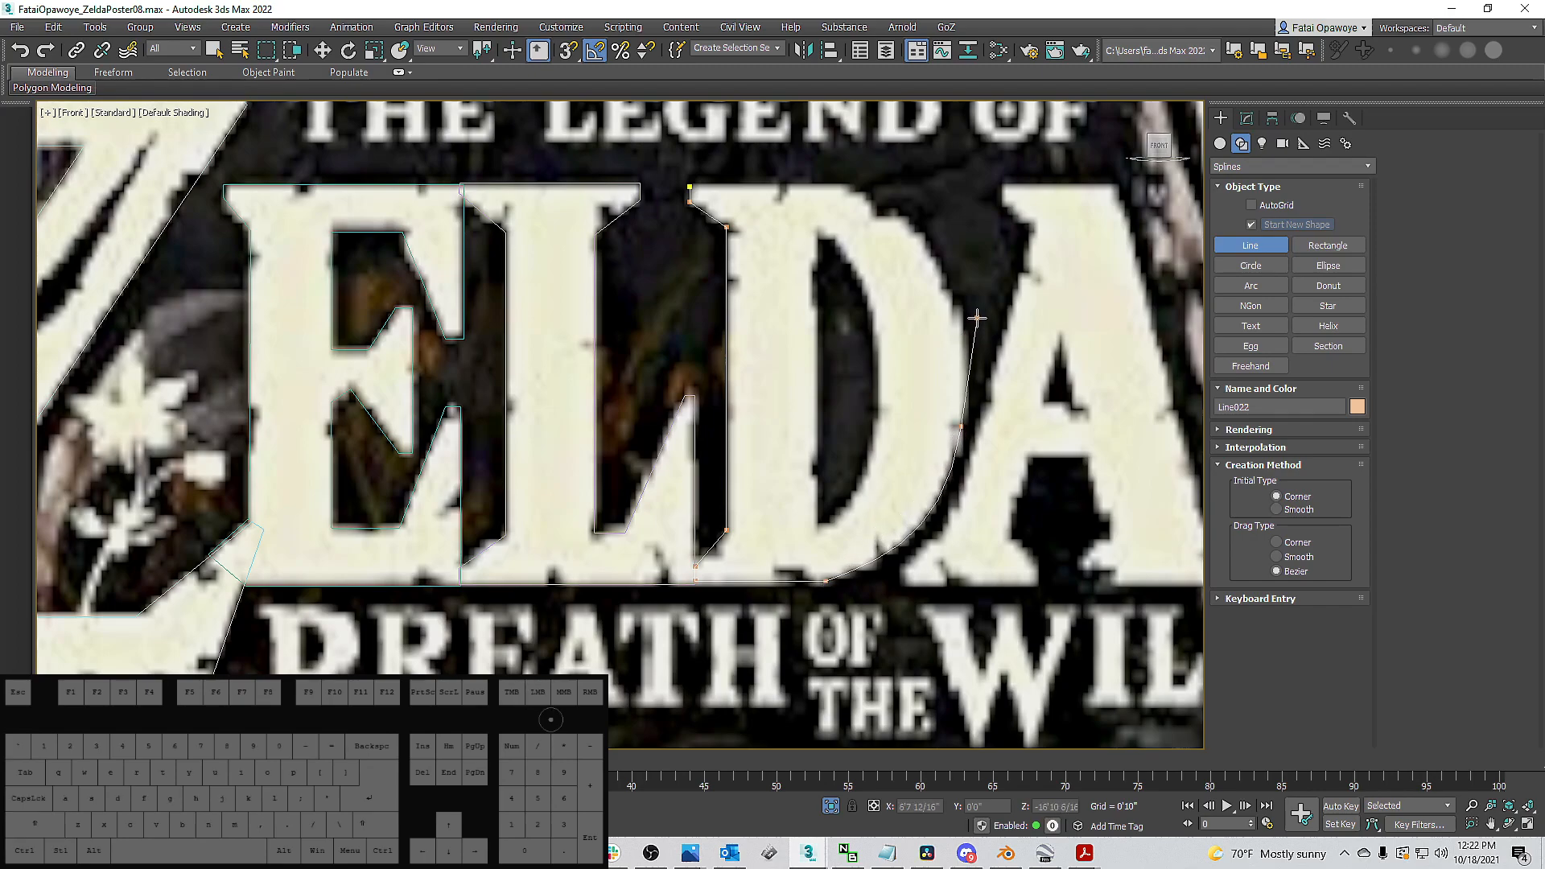
left_click_drag(911, 227, 870, 205)
left_click(850, 185)
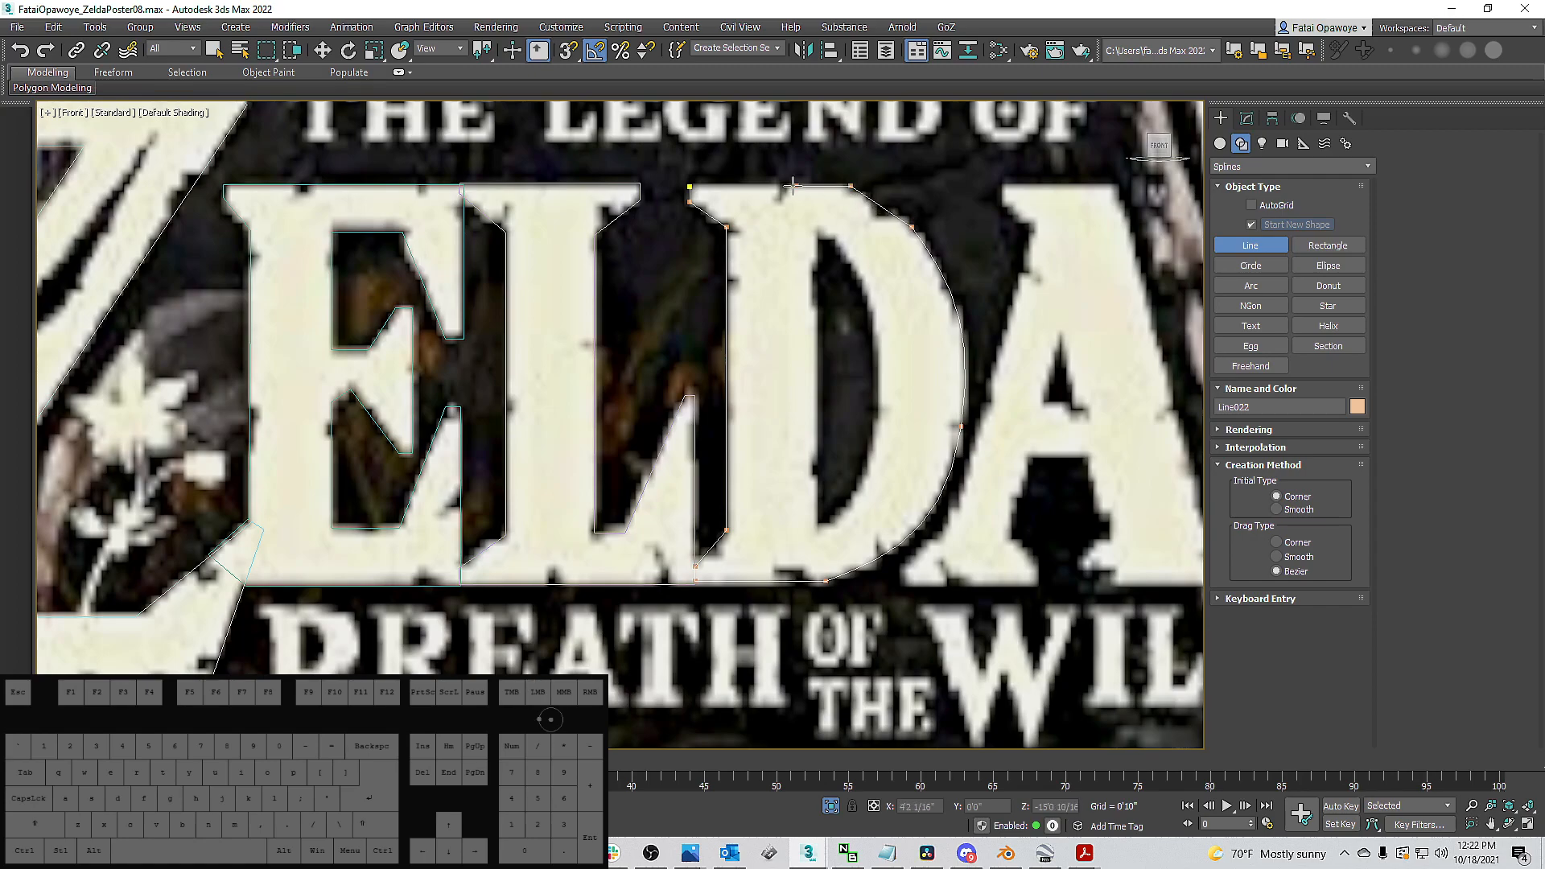
left_click(690, 187, "shift")
left_click(745, 441)
Start a new Line spline at the A's upper-left corner and trace down its left leg and around the left foot.
middle_click_drag(958, 258, 674, 215)
left_click(721, 153, "shift")
left_click(756, 196)
left_click(667, 495)
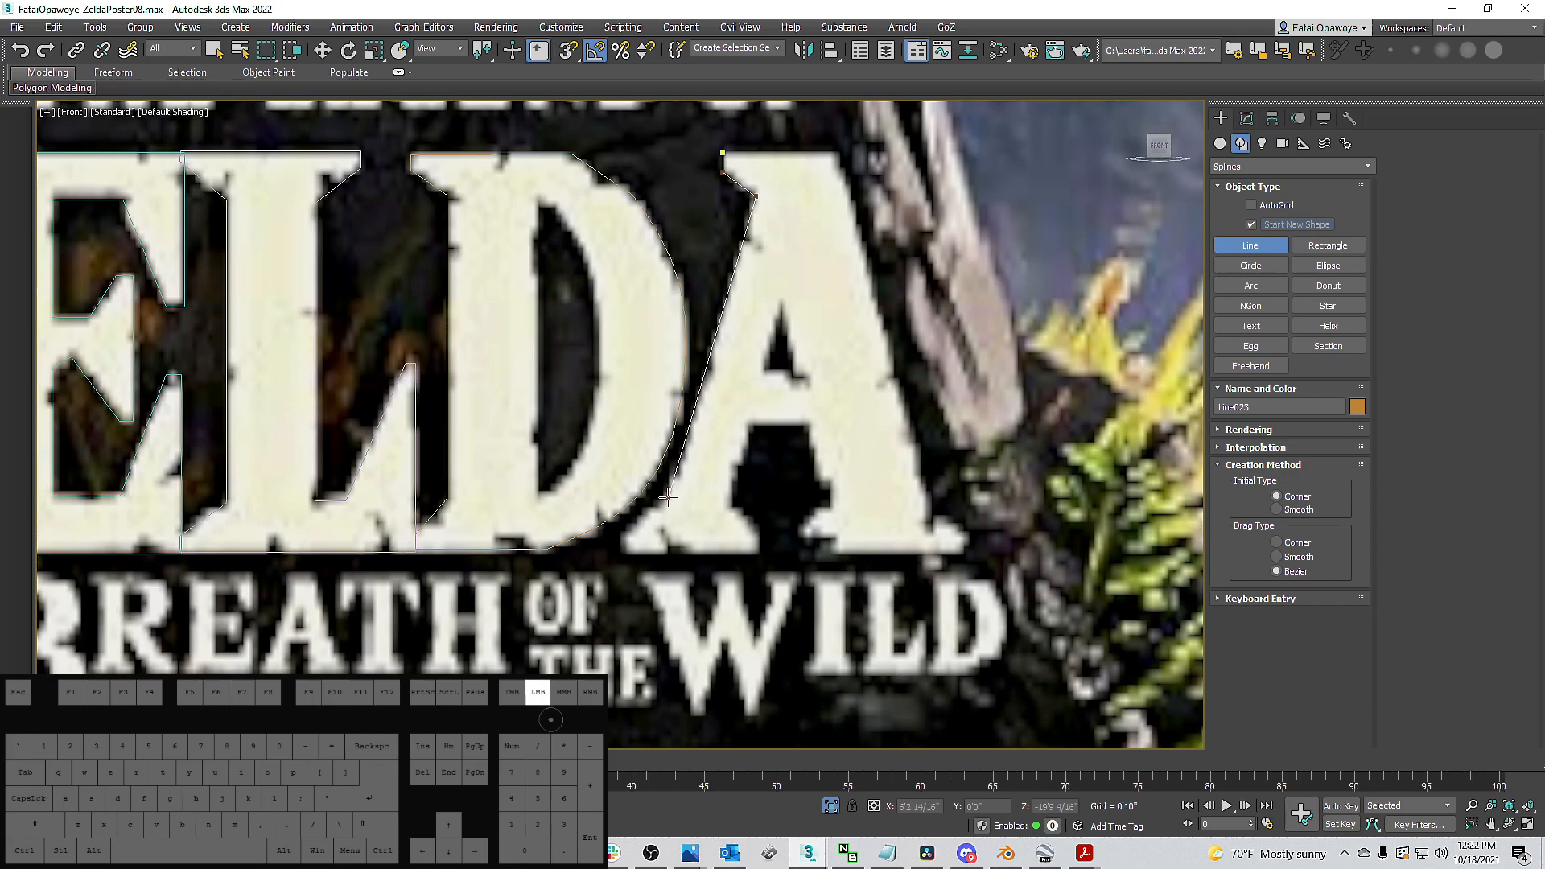
left_click(624, 533)
left_click(623, 552, "shift")
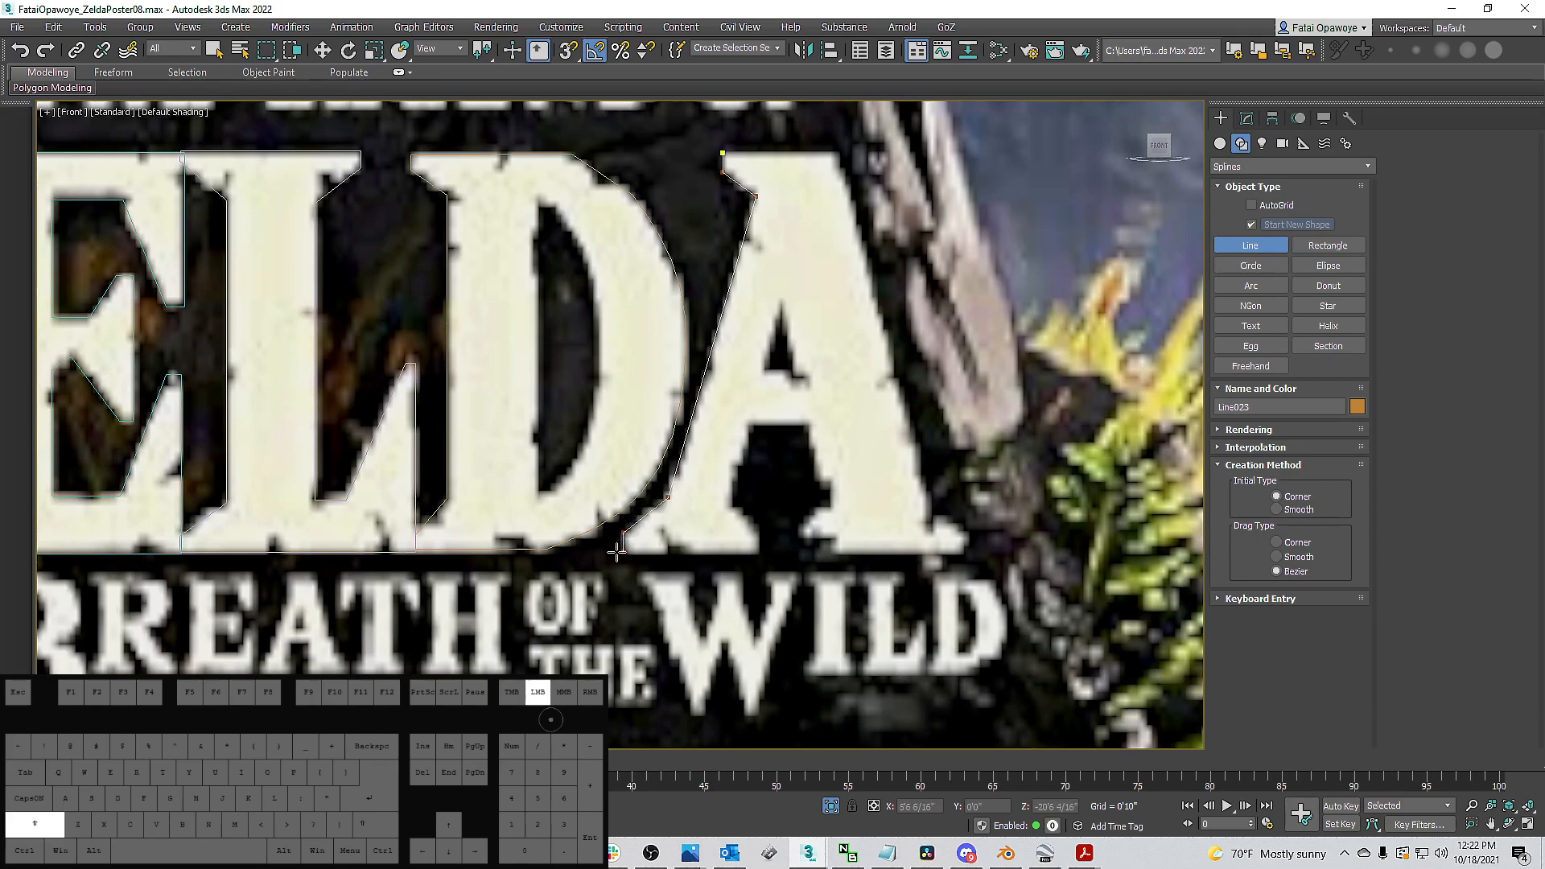
left_click(756, 553, "shift")
left_click(756, 529, "shift")
left_click(730, 508)
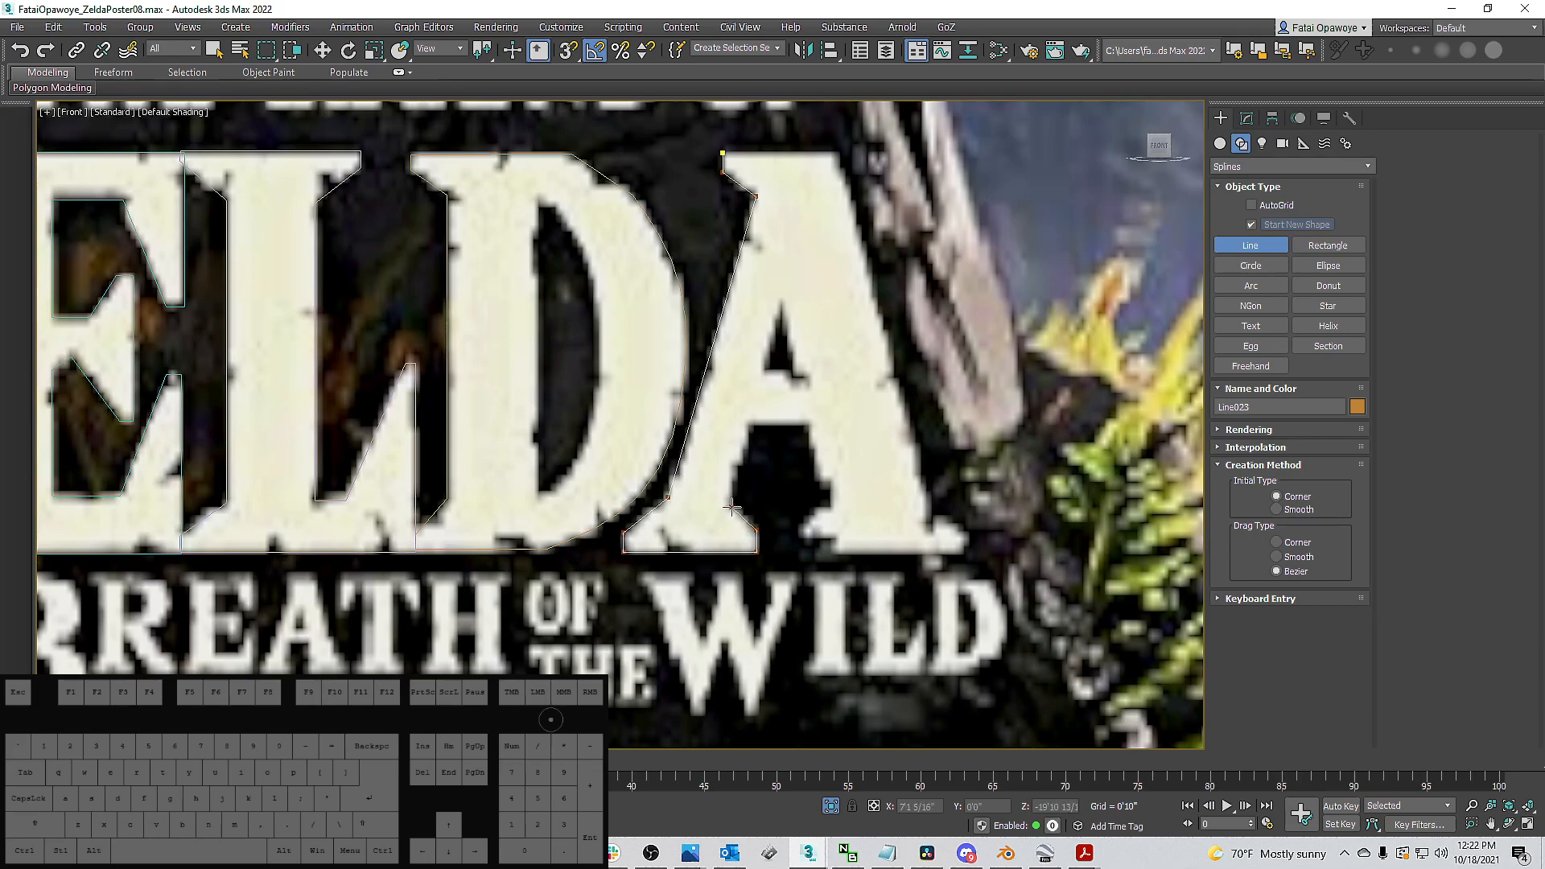
Outline the opening beneath the A's crossbar and trace around the base of the right foot.
left_click(748, 422)
left_click(806, 423, "shift")
left_click(835, 509)
left_click(799, 532)
left_click(802, 554, "shift")
left_click(963, 553, "shift")
left_click(963, 532, "shift")
Trace the outer edge of the A's right leg and its top edge, and close the spline.
left_click(927, 509)
left_click(837, 153)
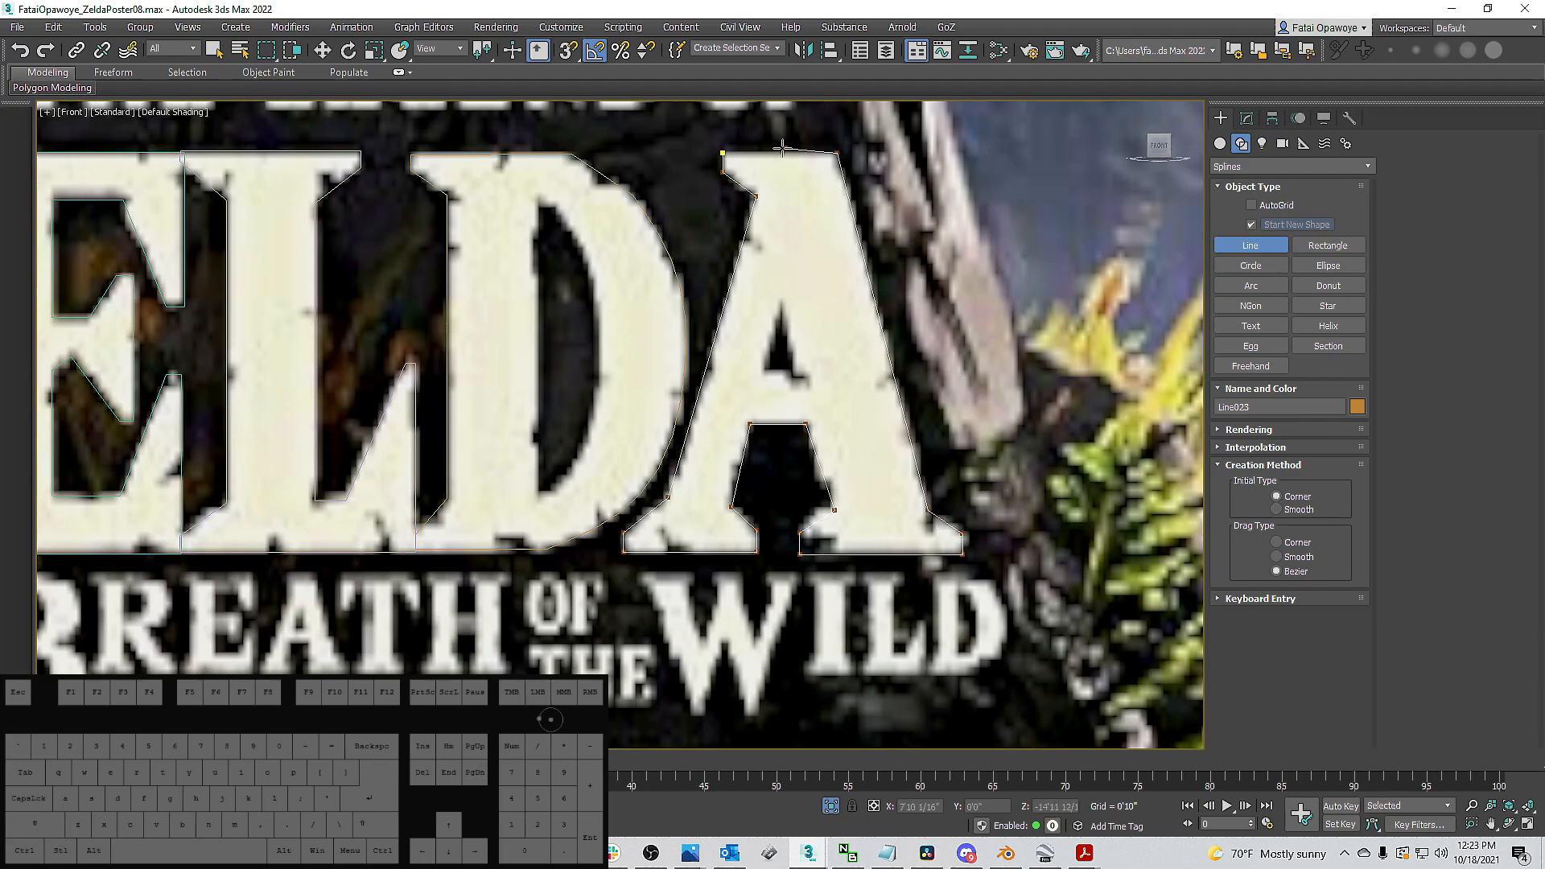
left_click(721, 152)
left_click(740, 441)
Trace the A's inner triangle as a closed spline with Start New Shape disabled, and re-enable that option.
left_click(780, 302)
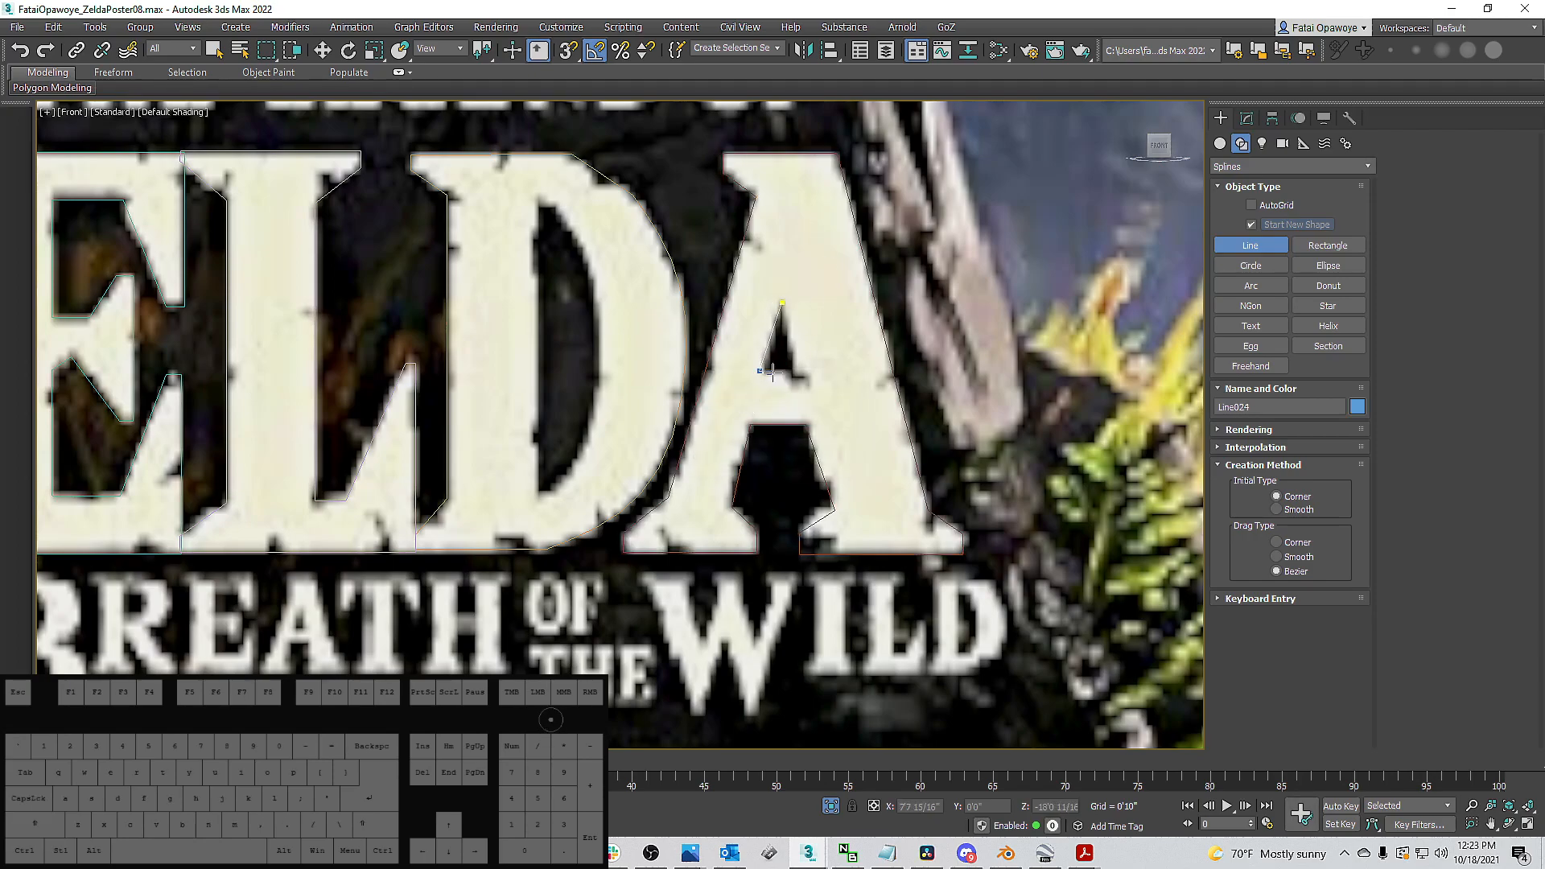
key("ctrl+z")
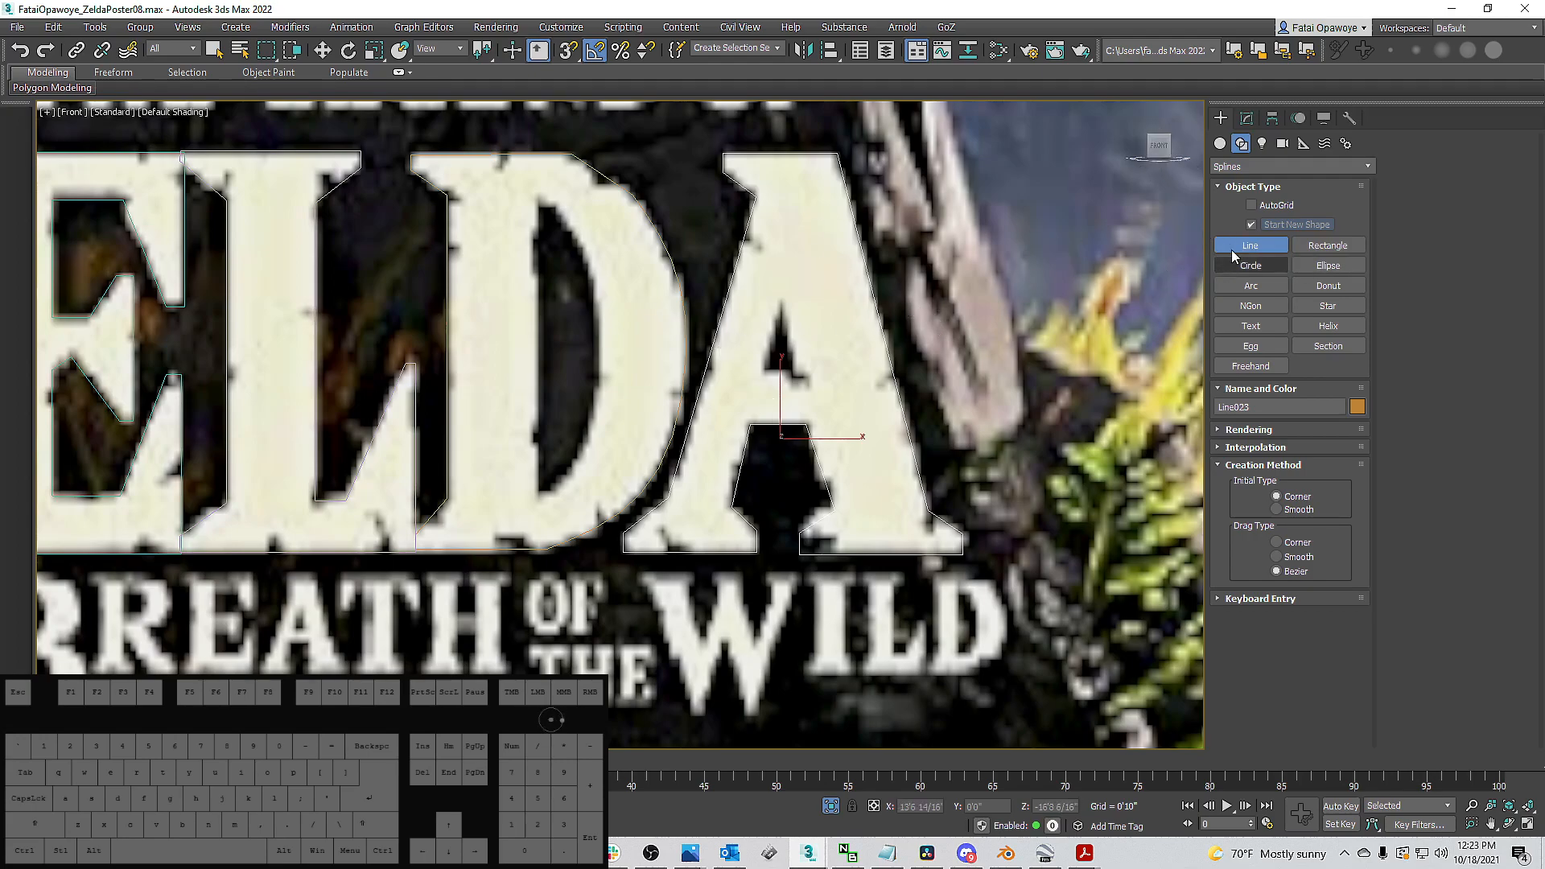
left_click(1251, 225)
left_click(762, 371, "shift")
left_click(780, 304)
left_click(795, 372)
left_click(761, 372)
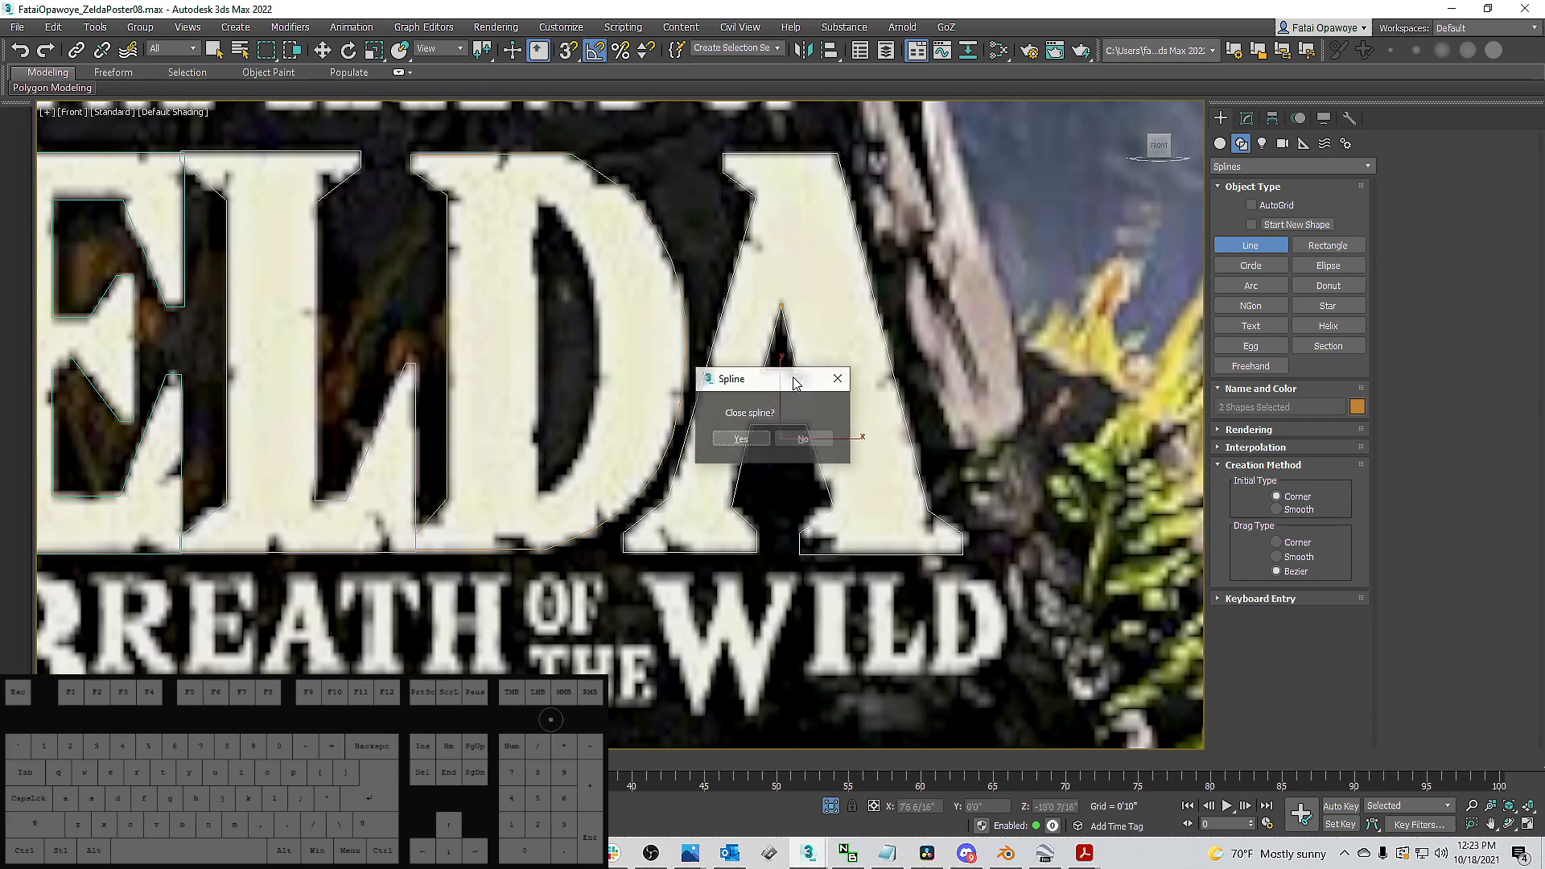
left_click(748, 438)
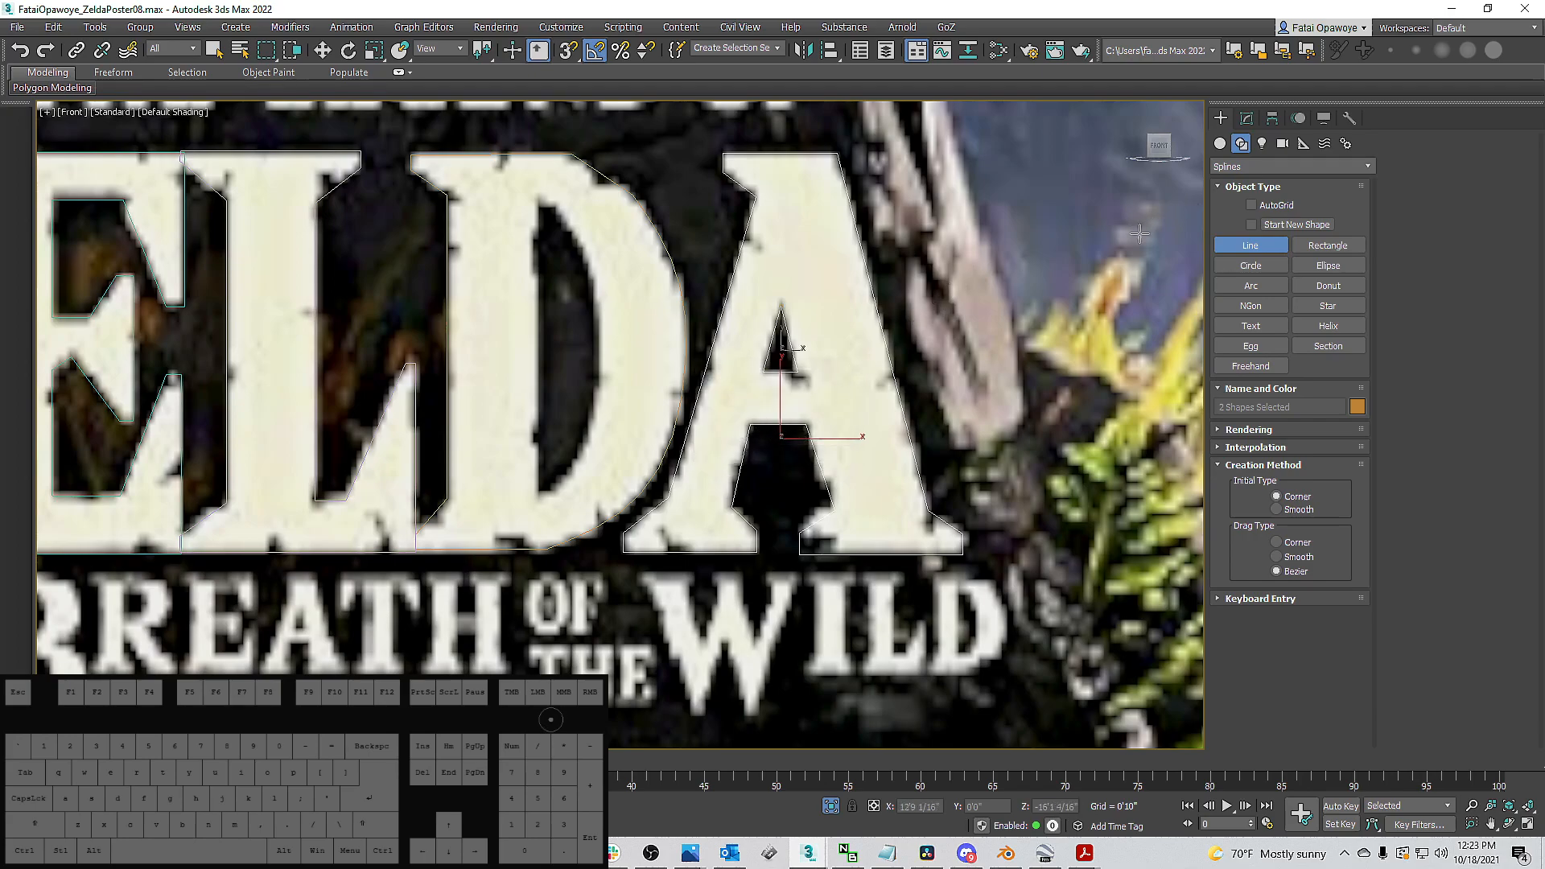
left_click(1249, 224)
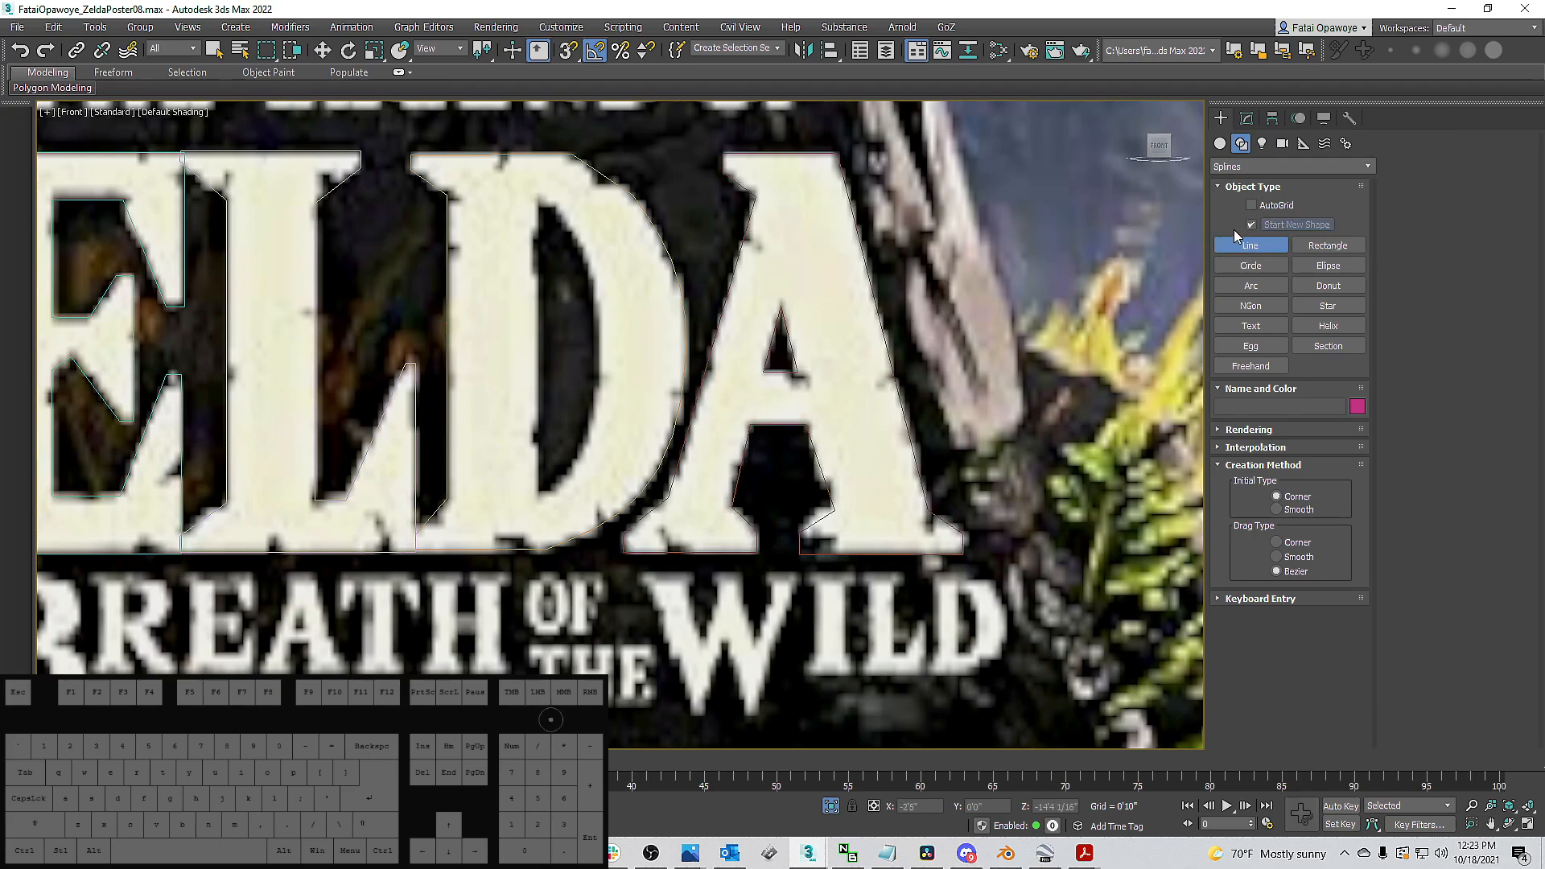
Create a Text spline reading THE LEGEND OF and place it over the logo area of the poster.
scroll(1075, 246, "down", 6)
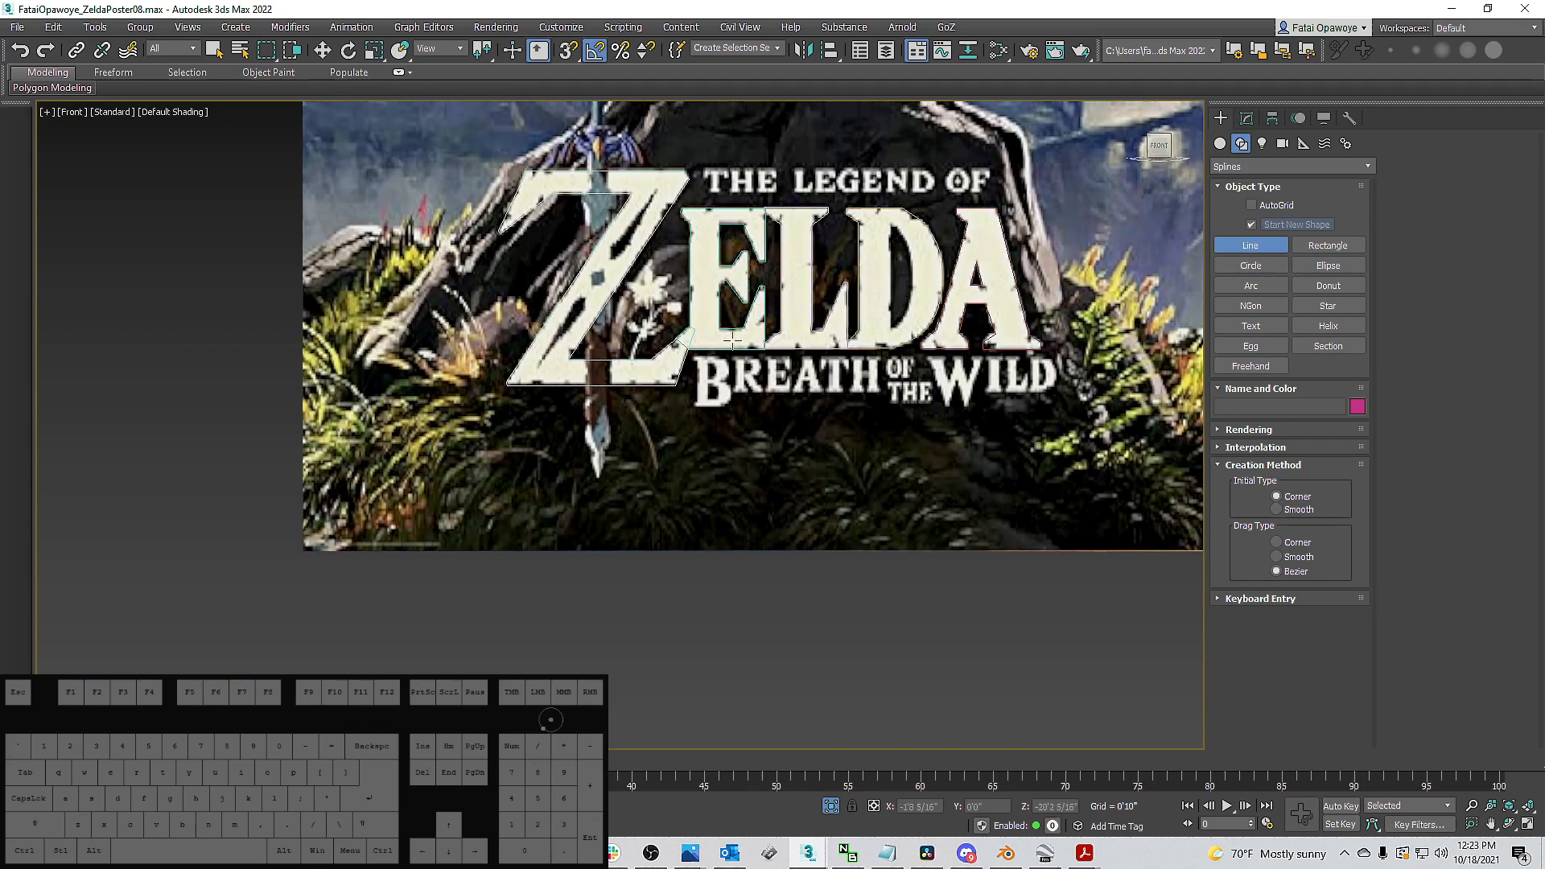
mouse_move(728, 284)
middle_mouse_down()
mouse_move(566, 329)
mouse_move(573, 349)
middle_mouse_up()
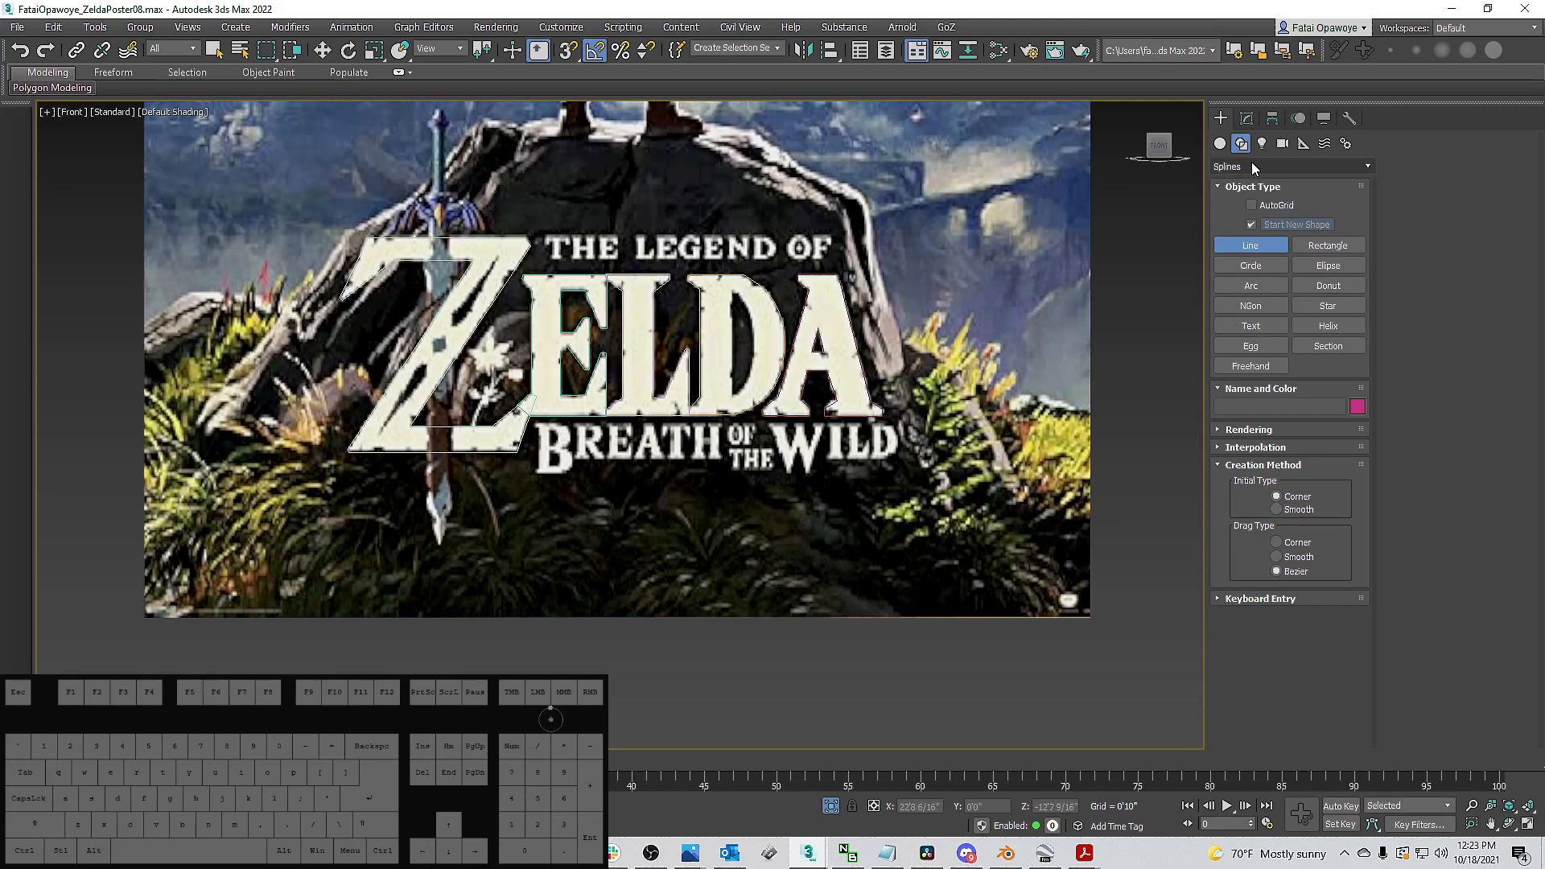
left_click(1271, 322)
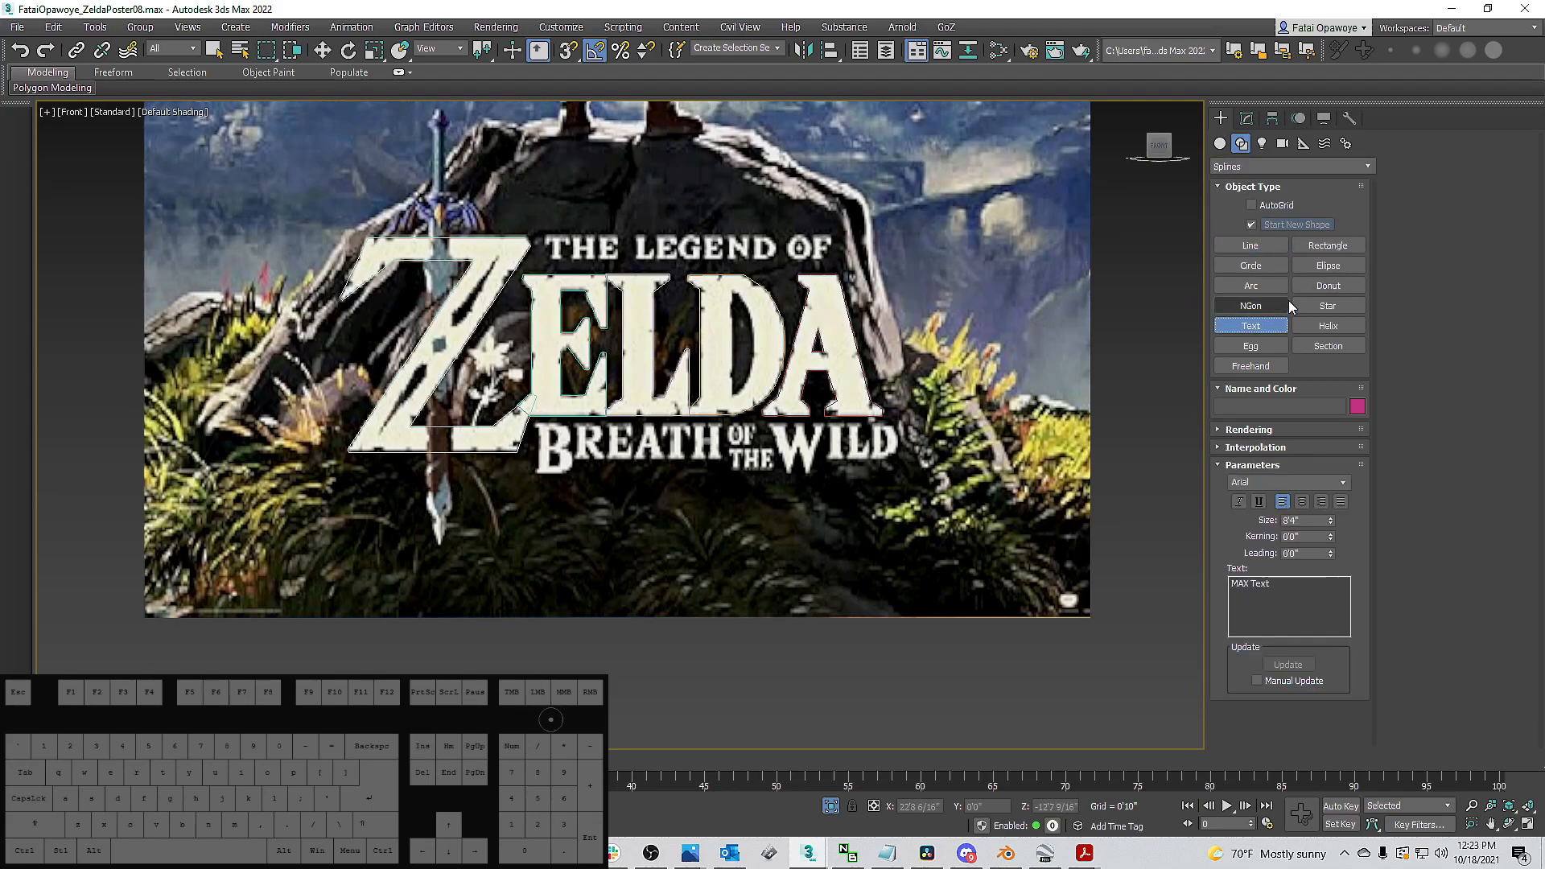
left_click_drag(1284, 593, 1230, 583)
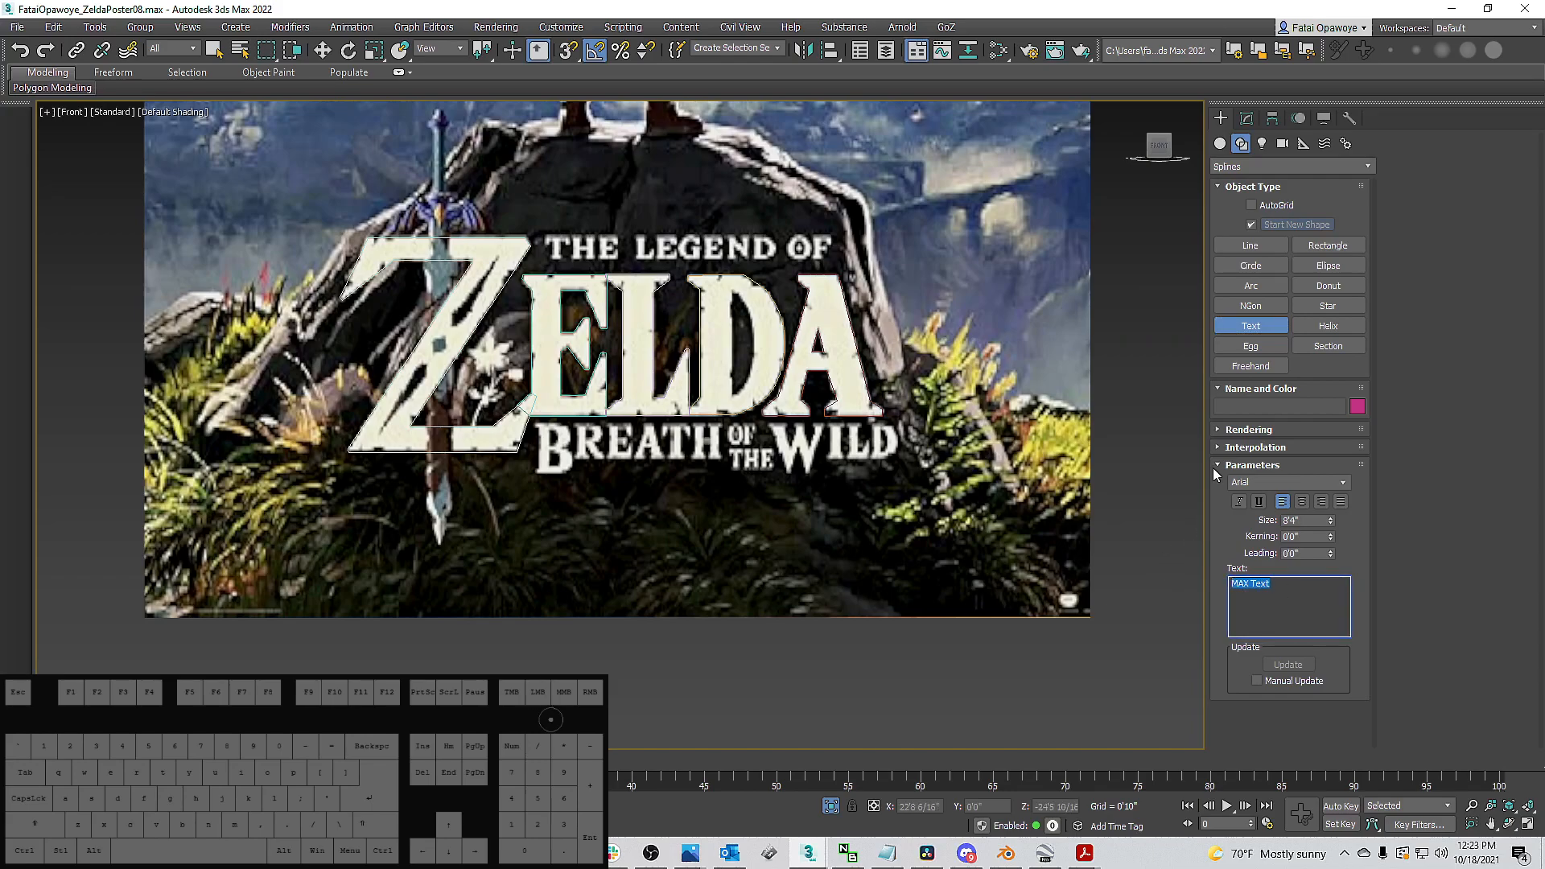
type("THE LEGEND ")
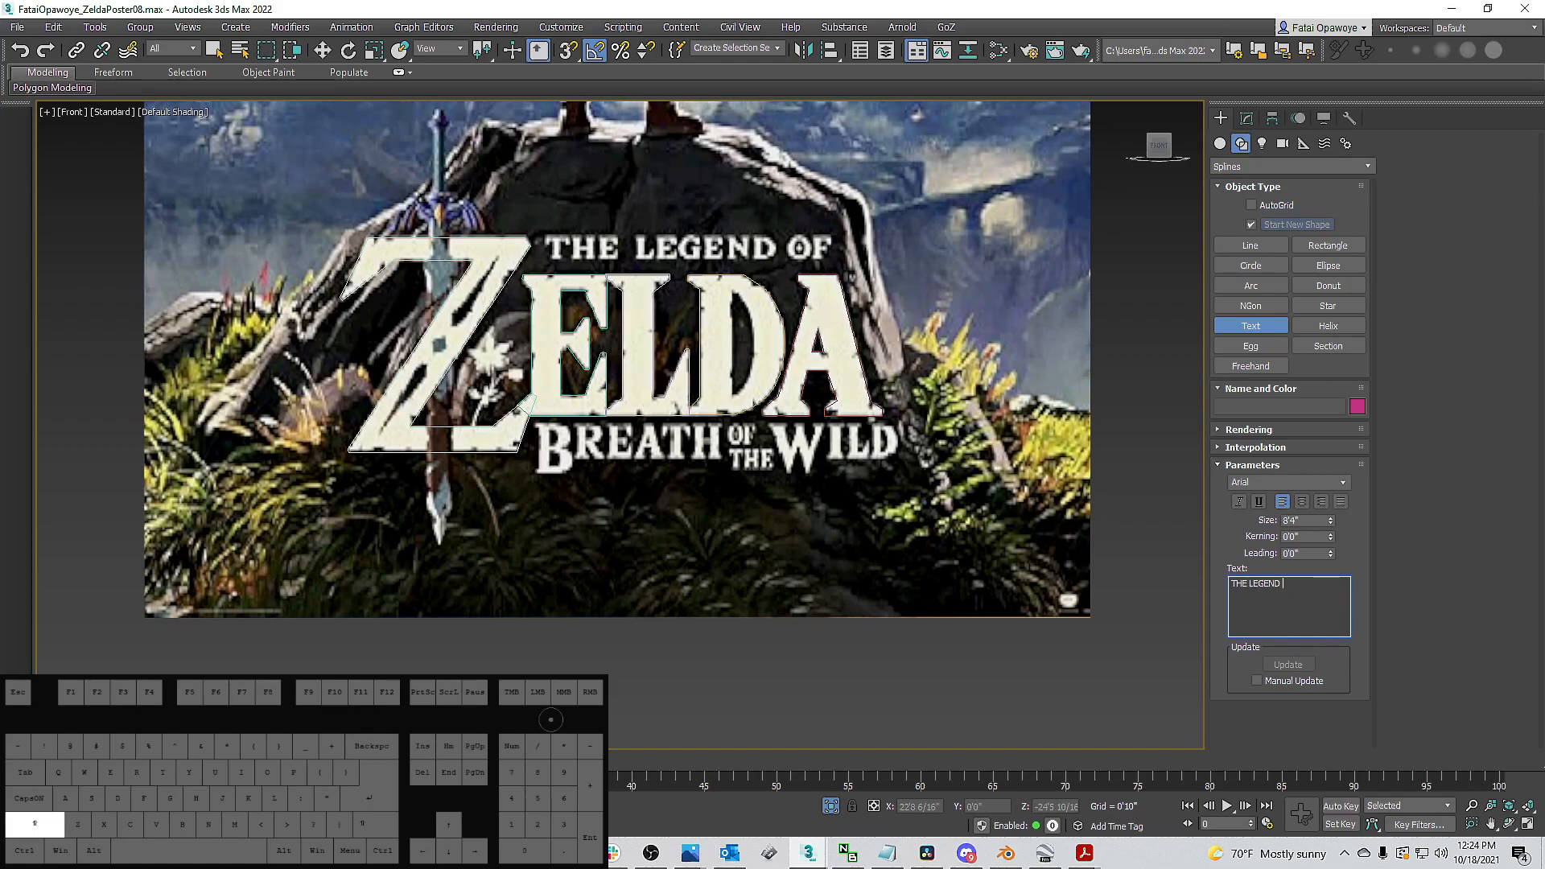
type("OF")
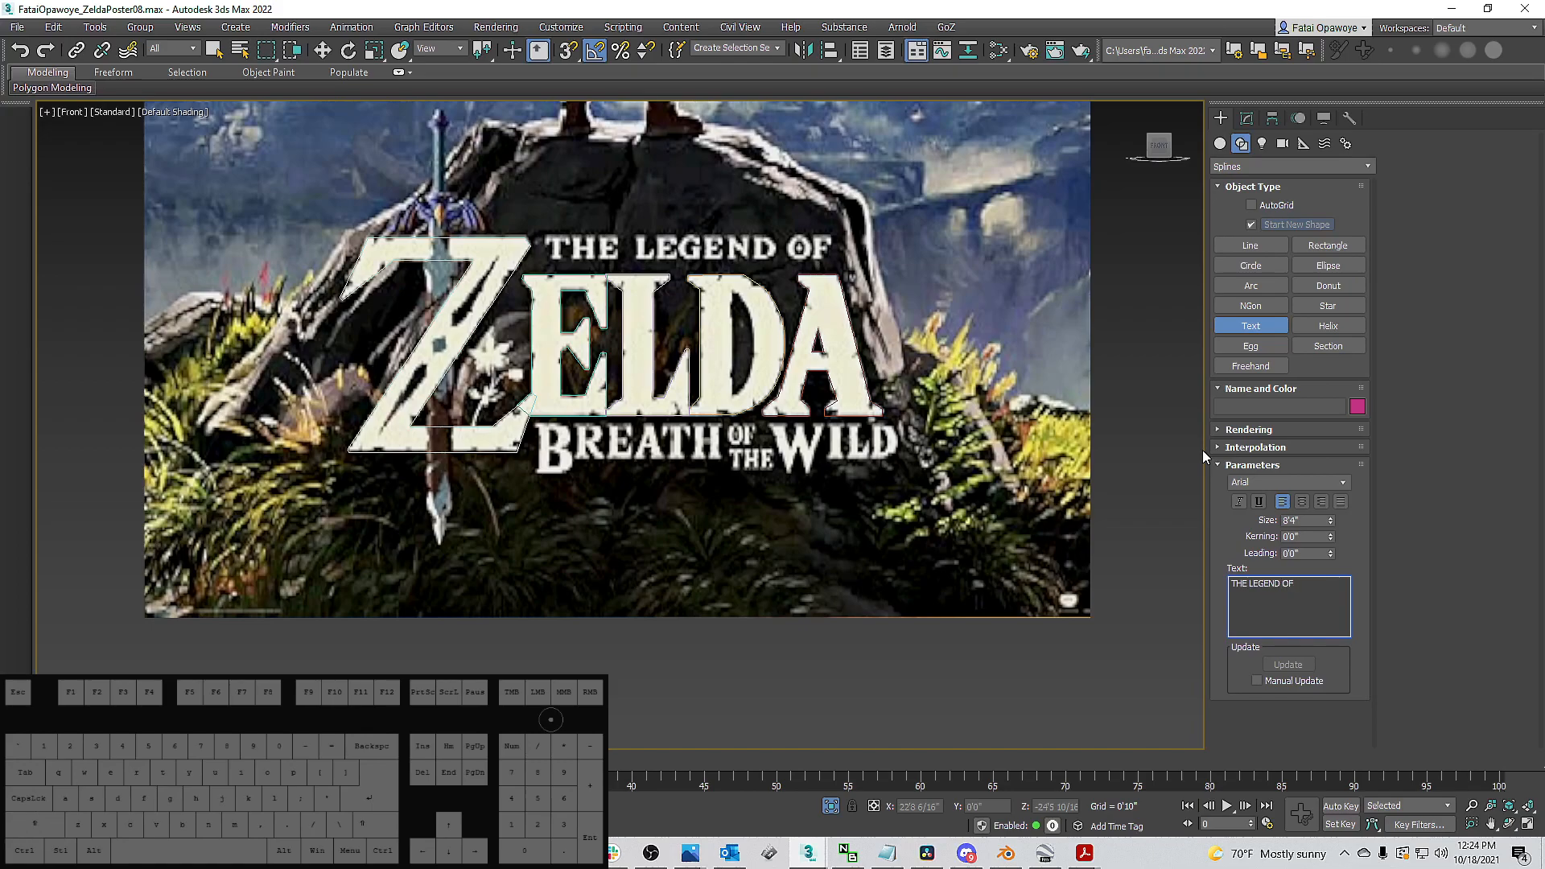
middle_click_drag(773, 424, 783, 498)
scroll(782, 497, "down", 1)
scroll(640, 363, "up", 2)
left_click(717, 373)
scroll(720, 366, "down", 4)
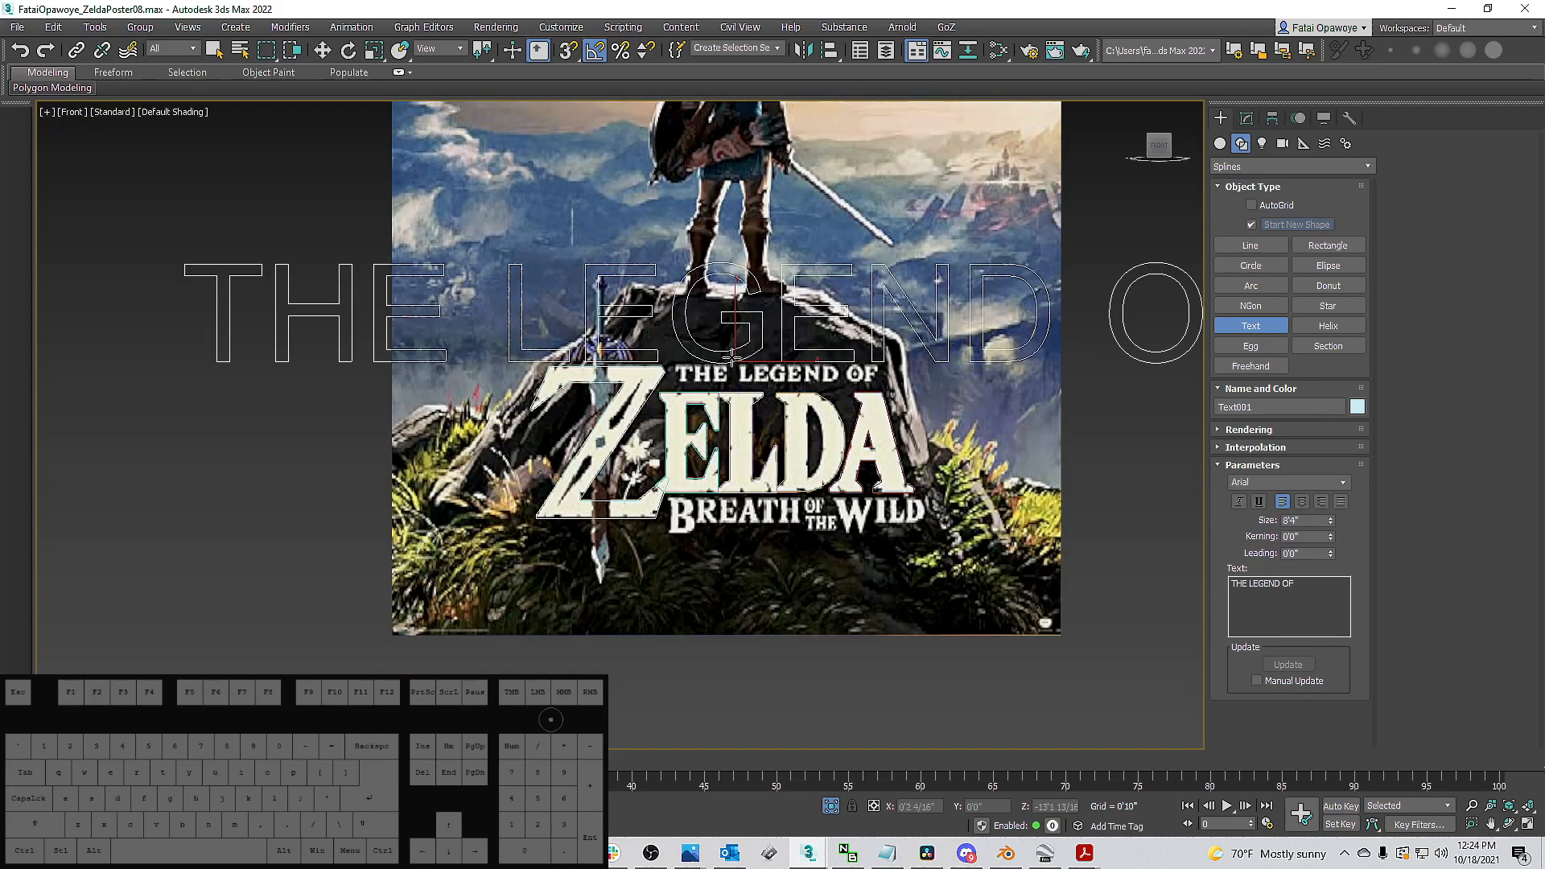
middle_click_drag(957, 289, 861, 287)
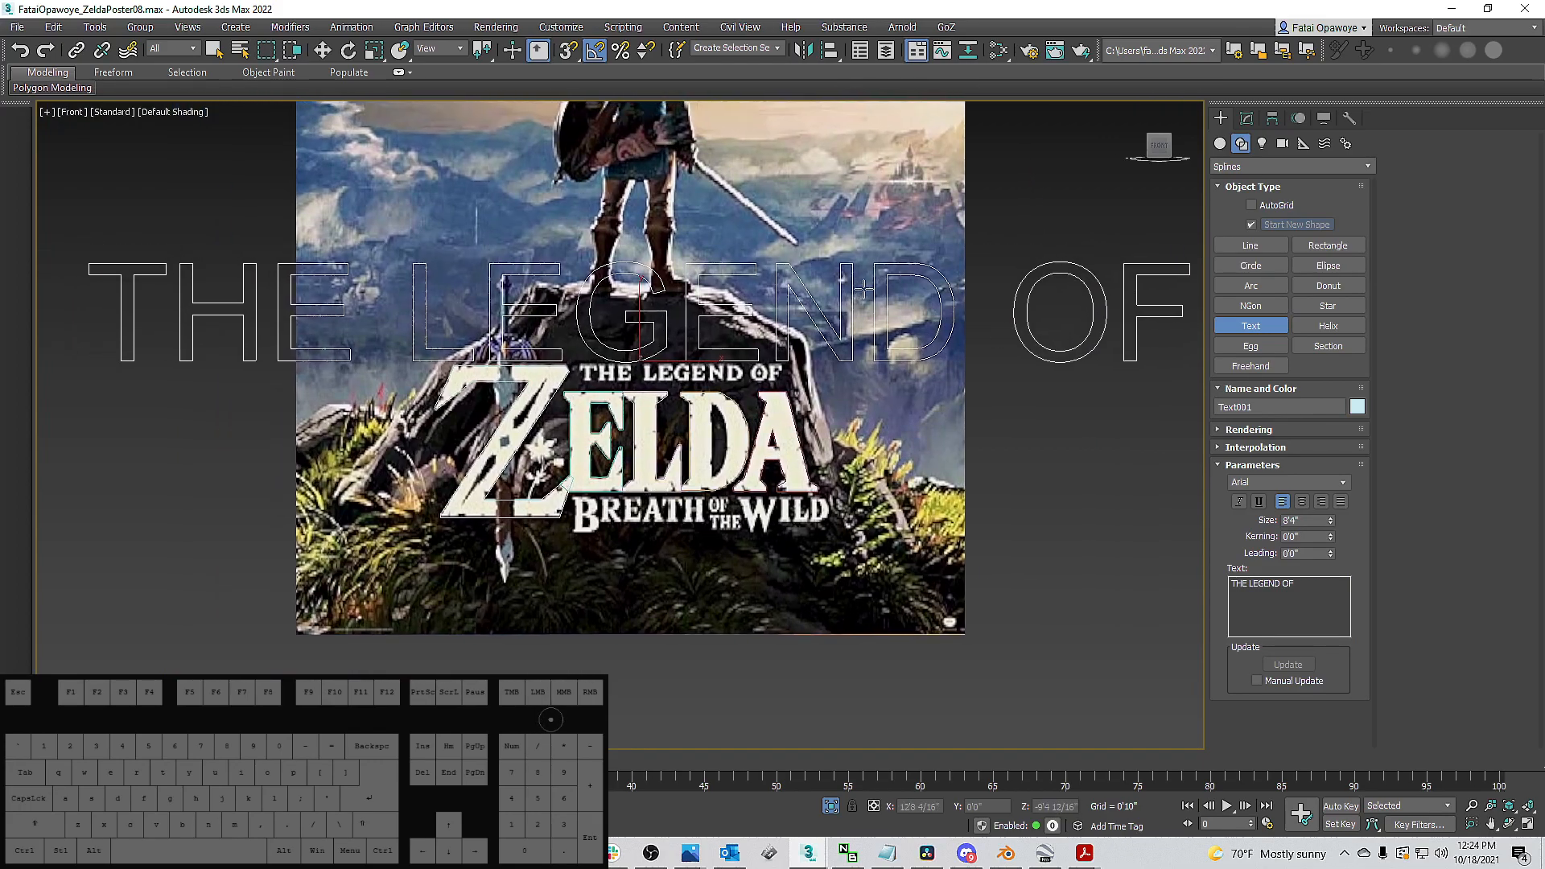
Change the font of the THE LEGEND OF text to Times New Roman.
left_click_drag(1302, 581, 1182, 563)
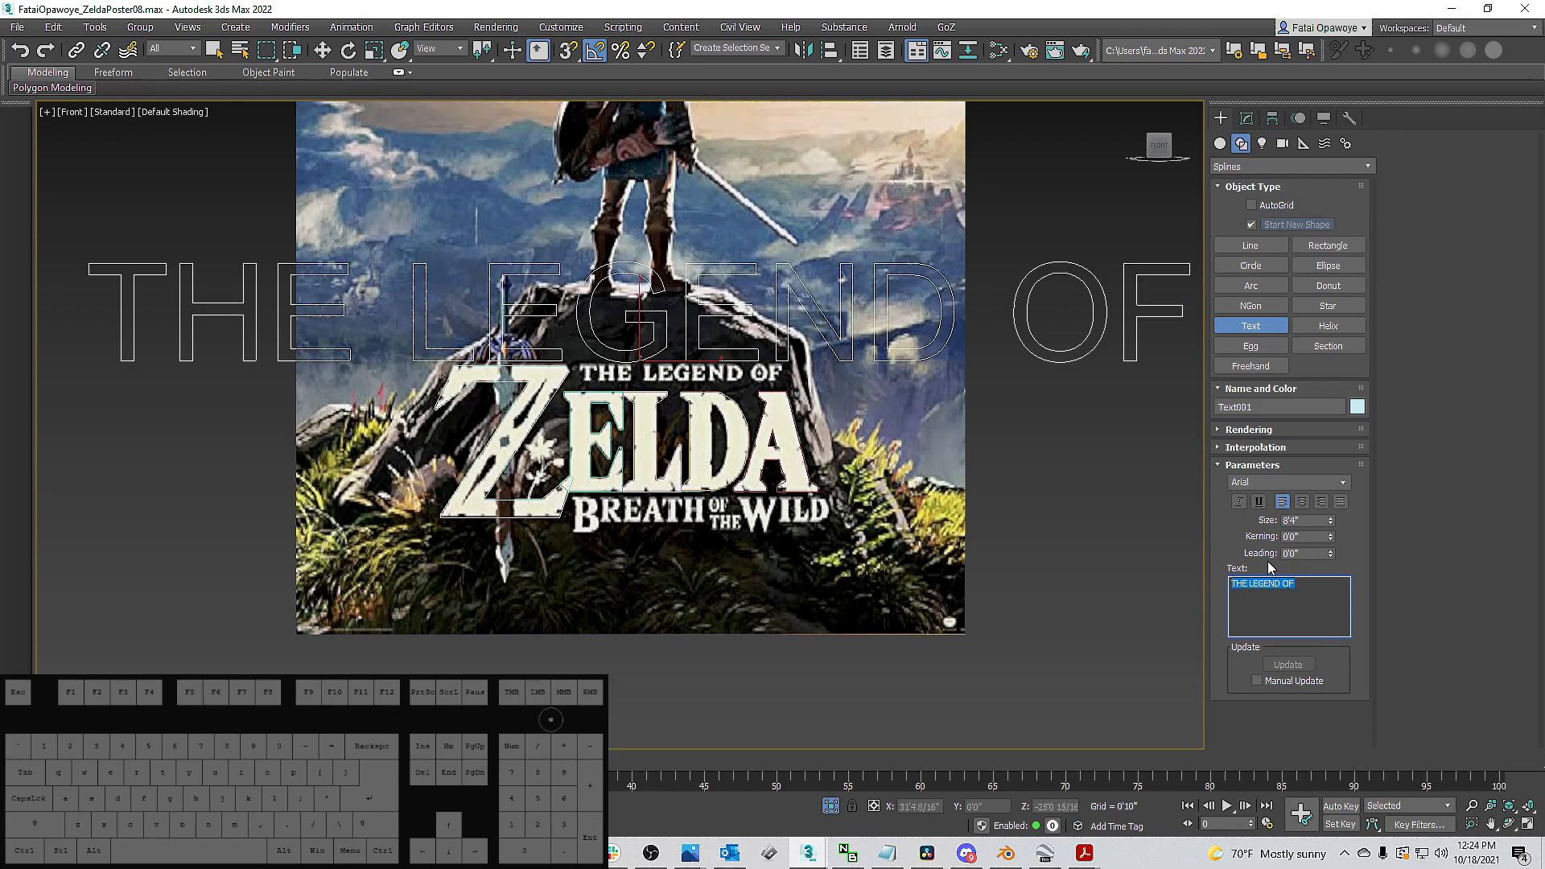
left_click(1343, 484)
left_click(1336, 484)
left_click(1345, 483)
left_click_drag(1345, 523, 1326, 765)
left_click(1281, 685)
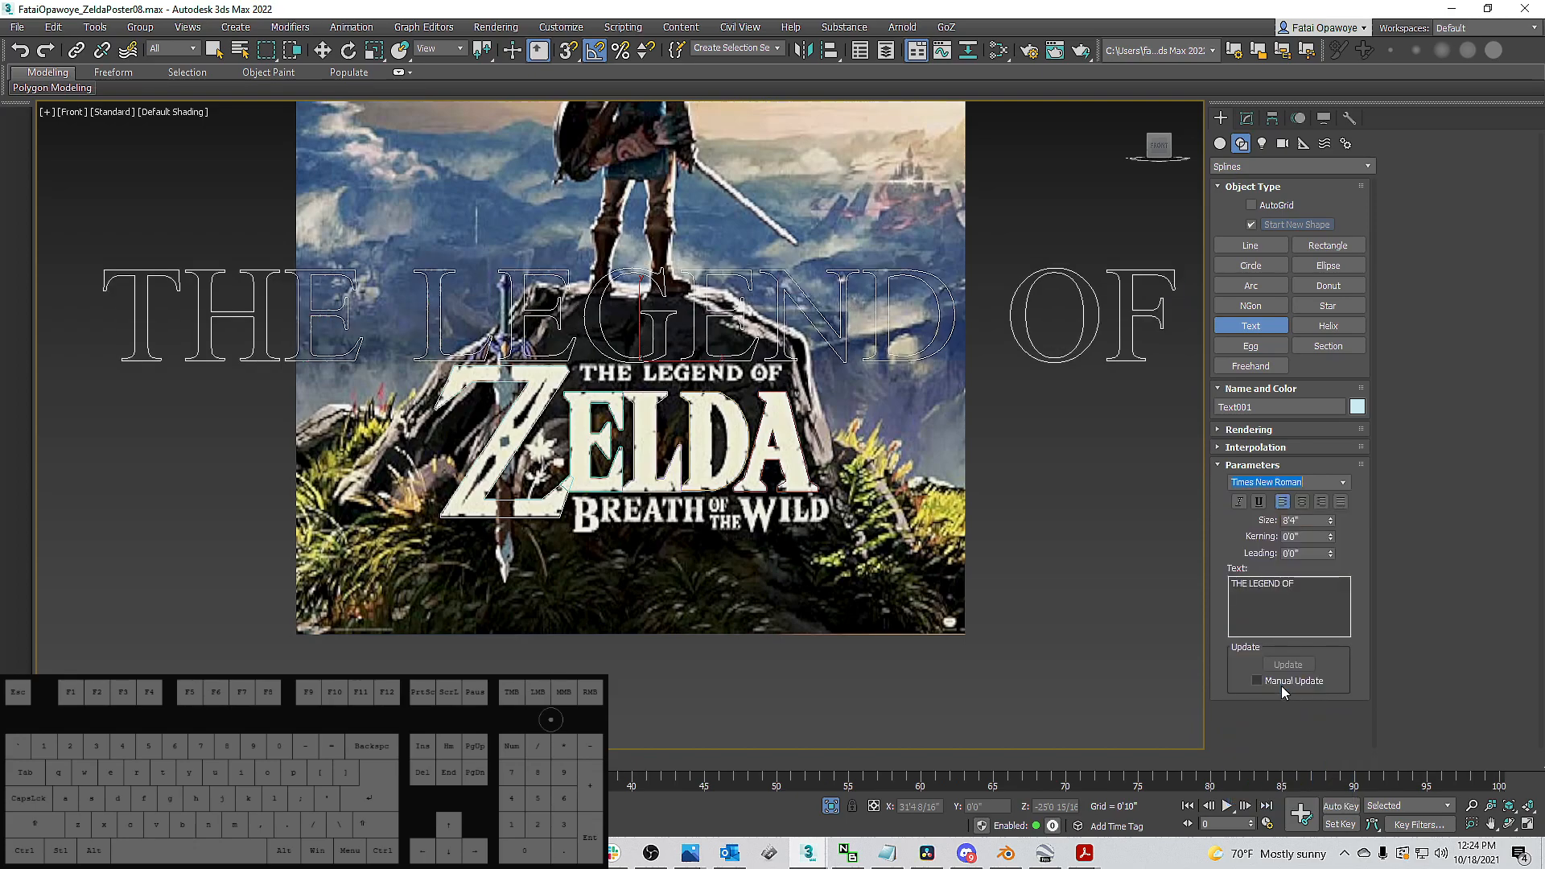
middle_click_drag(651, 364, 658, 364)
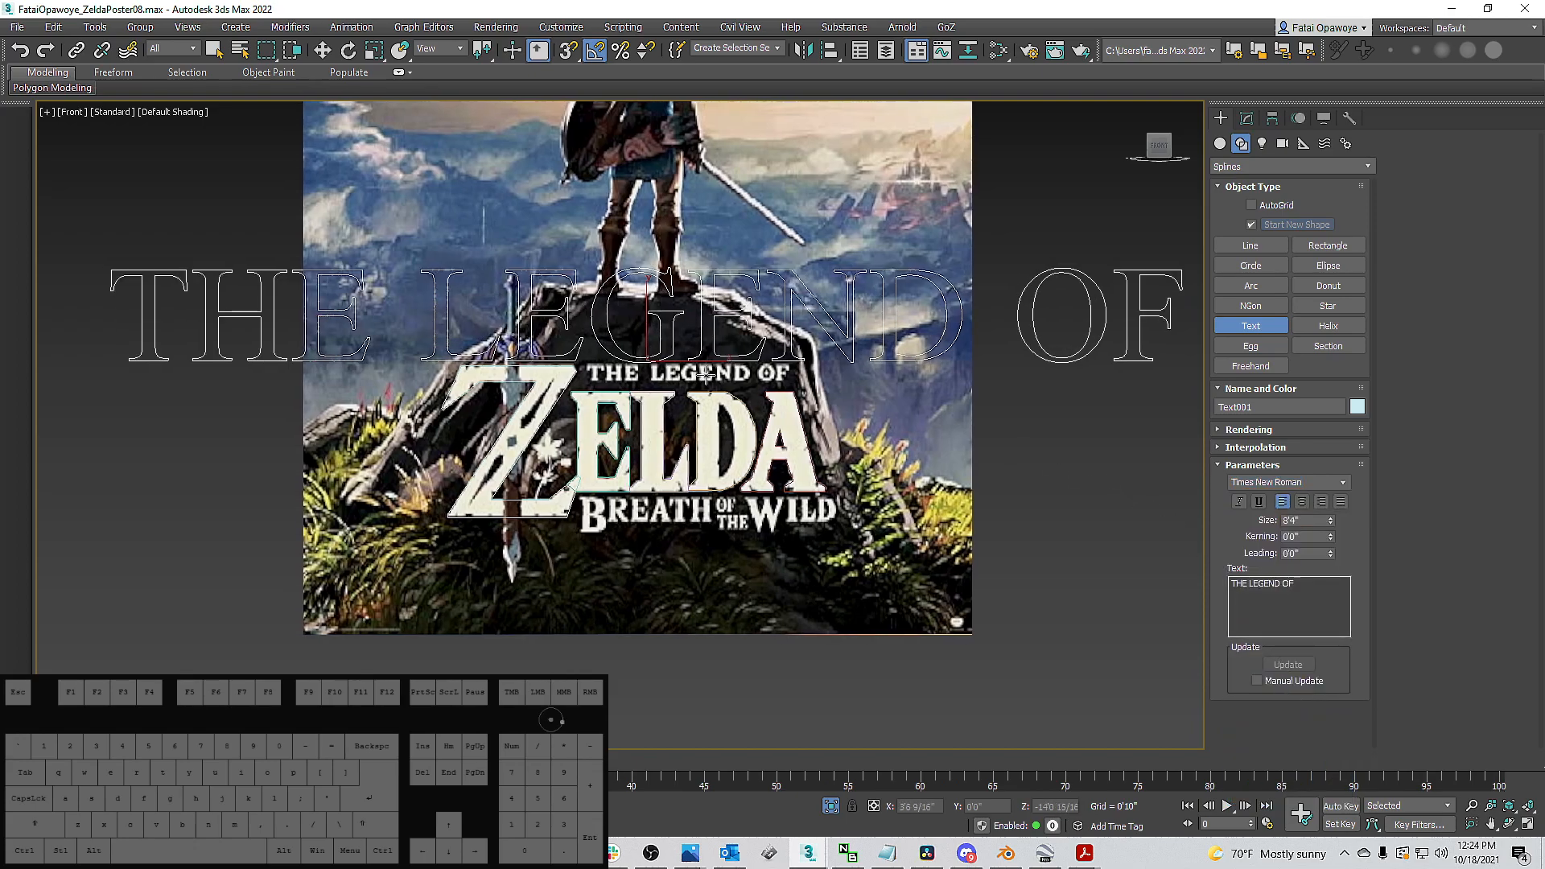
Reduce the text size to 1'8" and move the text onto the poster's THE LEGEND OF line.
left_click_drag(1331, 520, 1330, 608)
scroll(741, 356, "up", 5)
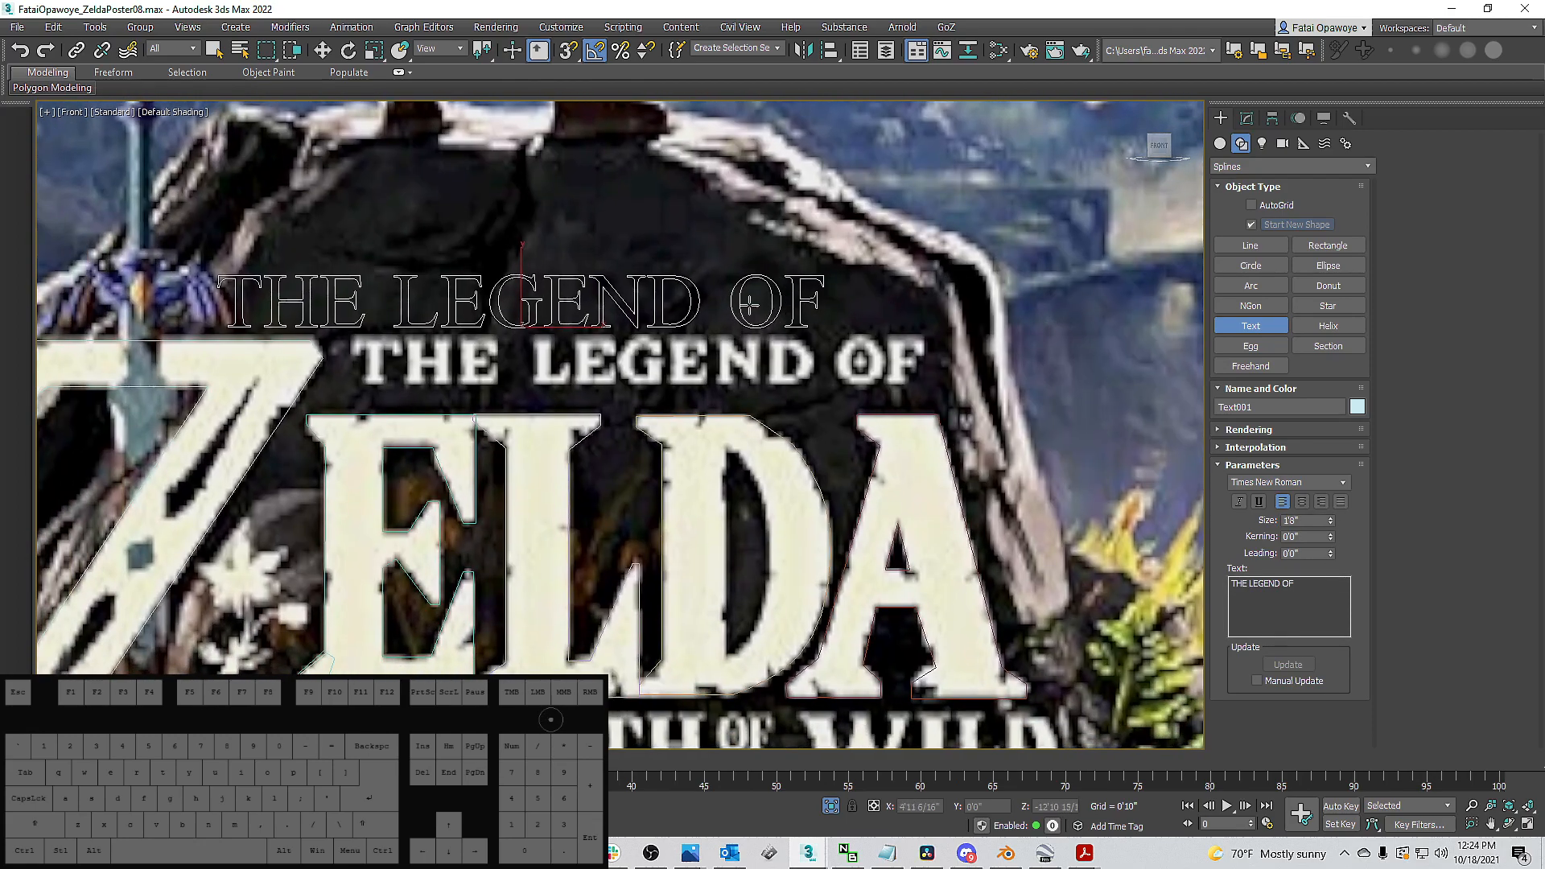
key("w")
left_click_drag(539, 304, 673, 367)
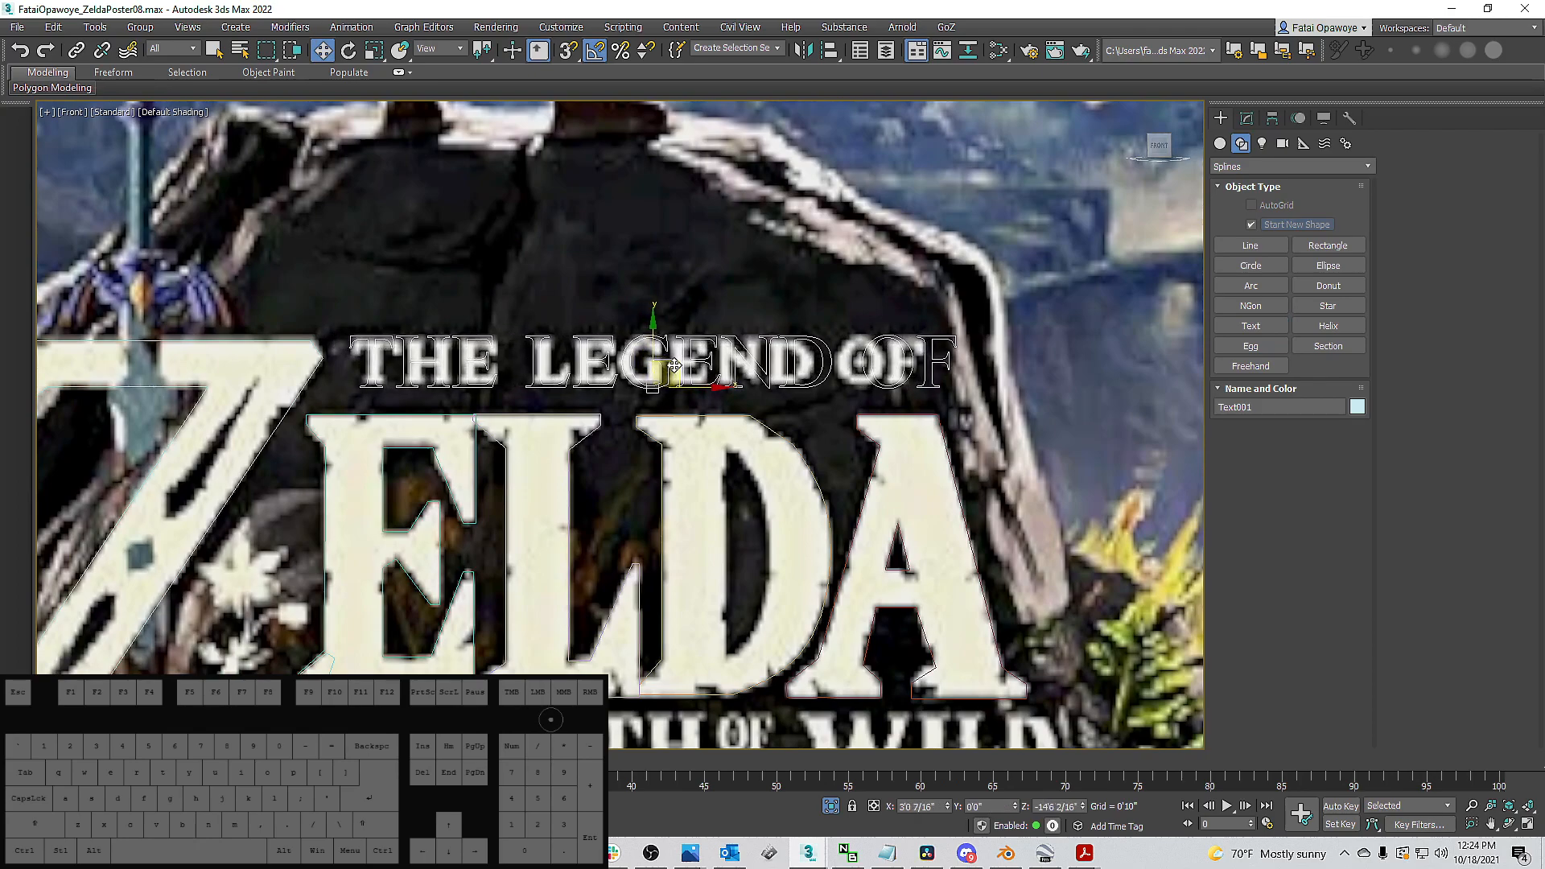
Set the THE LEGEND OF text's size to 1'7" and nudge it horizontally to X 3'0 10/16".
left_click(1246, 119)
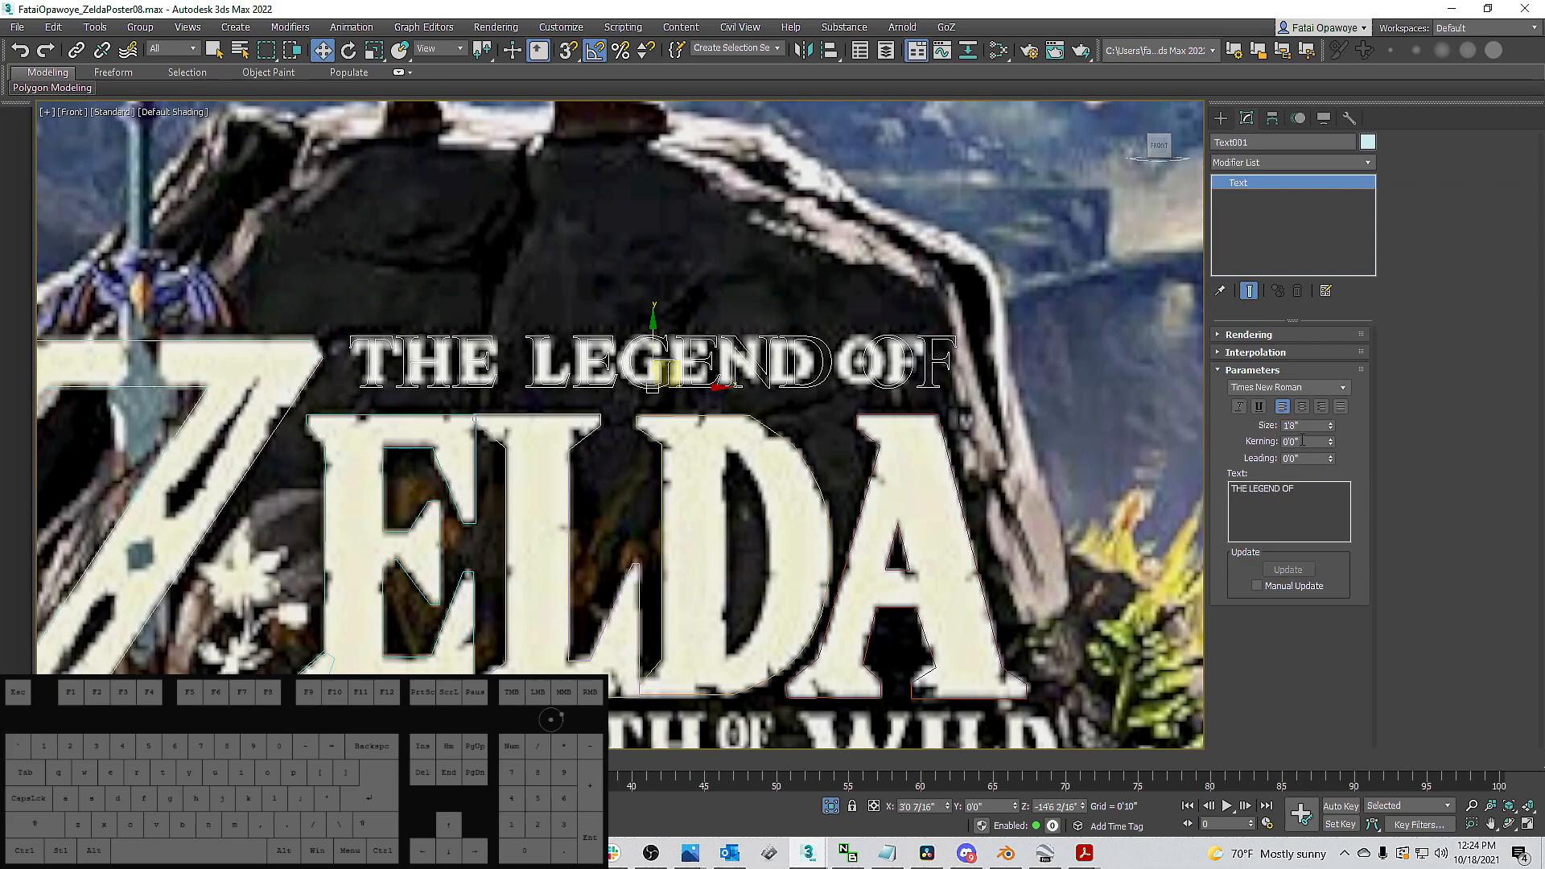
left_click_drag(1331, 428, 1336, 437)
key("w")
mouse_move(705, 391)
left_mouse_down()
mouse_move(682, 391)
mouse_move(706, 391)
left_mouse_up()
Switch the THE LEGEND OF text's font to Times New Roman Bold.
left_click(1314, 393)
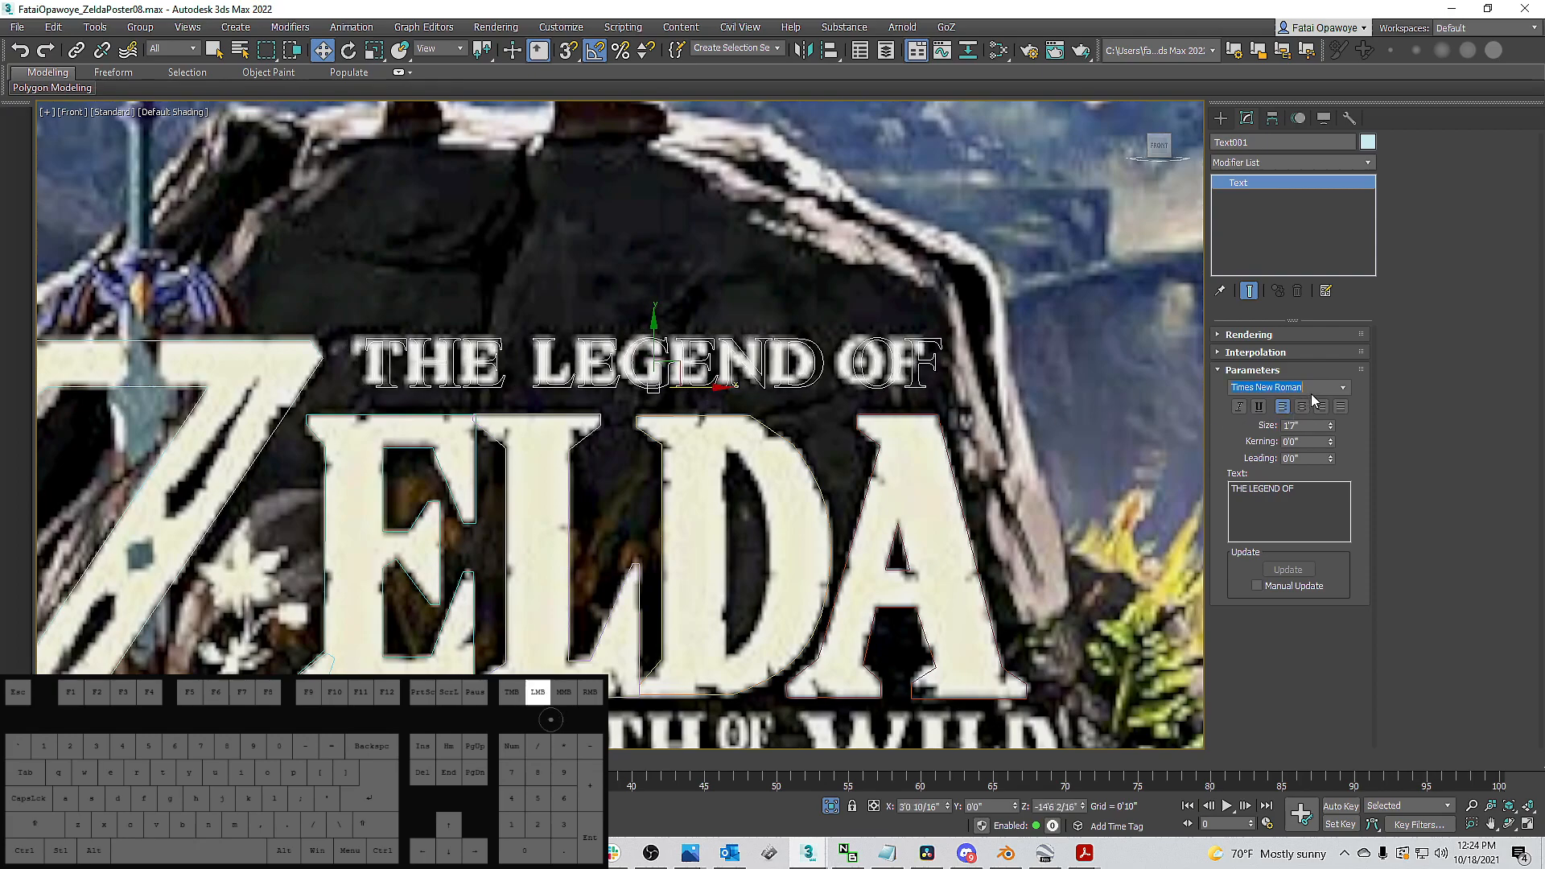
left_click_drag(1299, 489, 1226, 488)
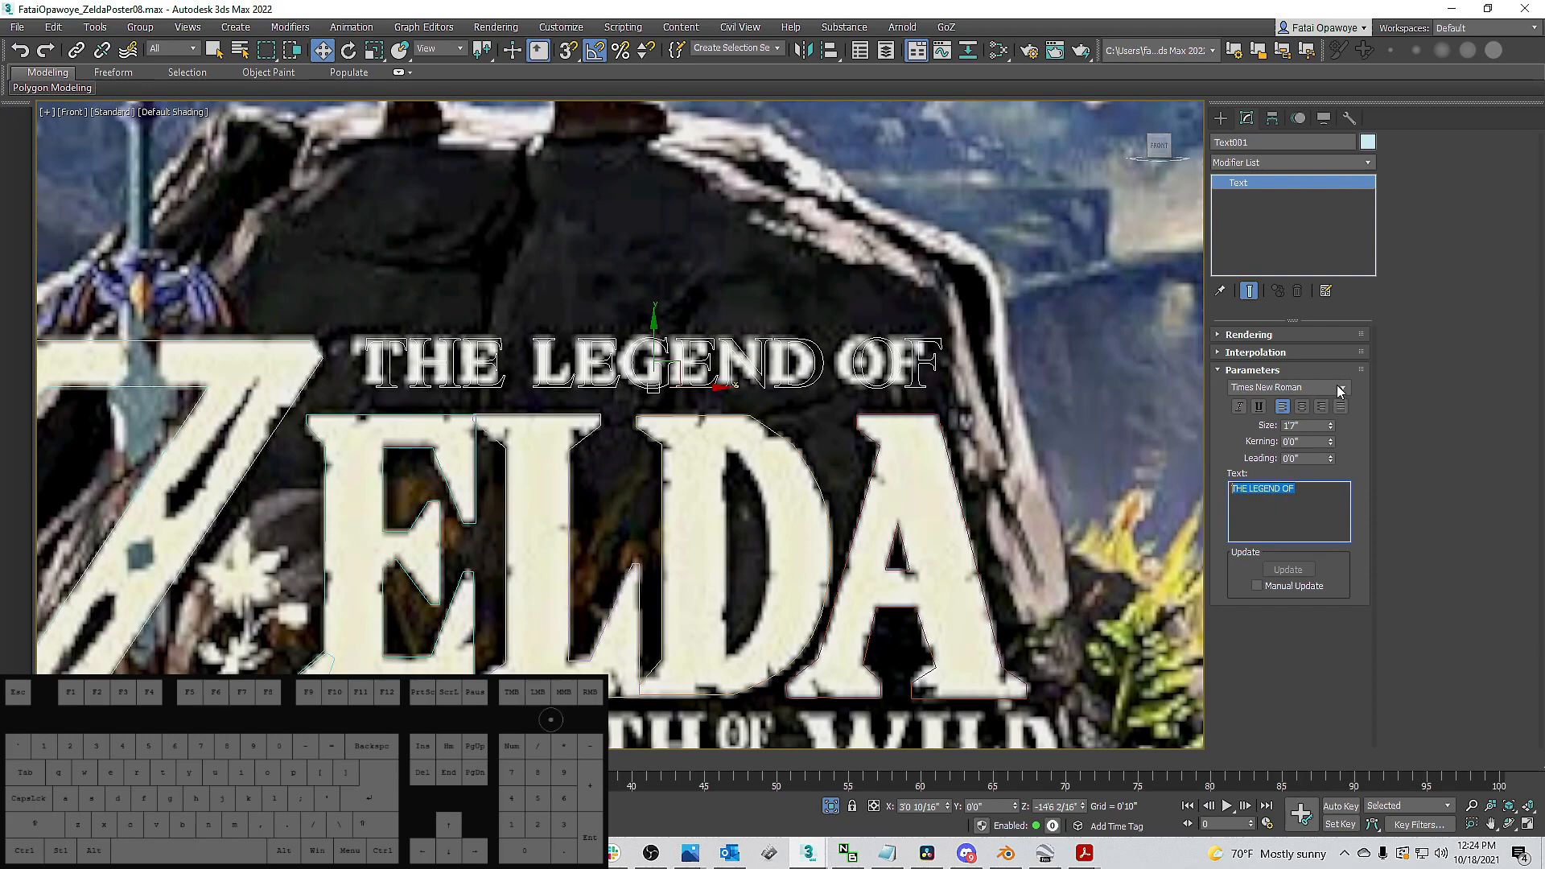
left_click(1342, 387)
scroll(1310, 476, "down", 1)
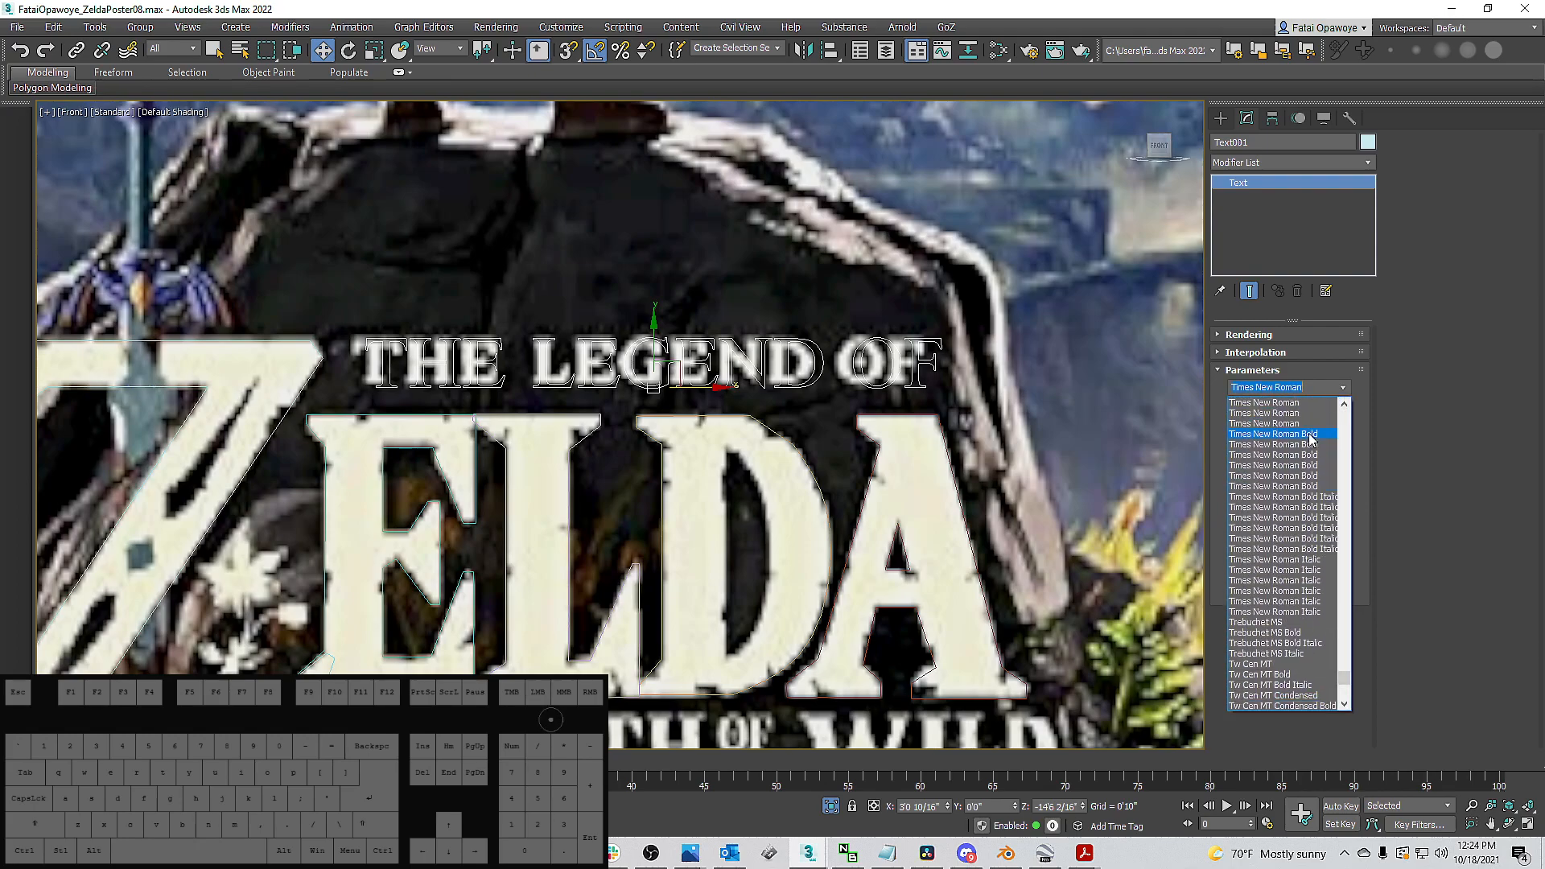
left_click(1310, 434)
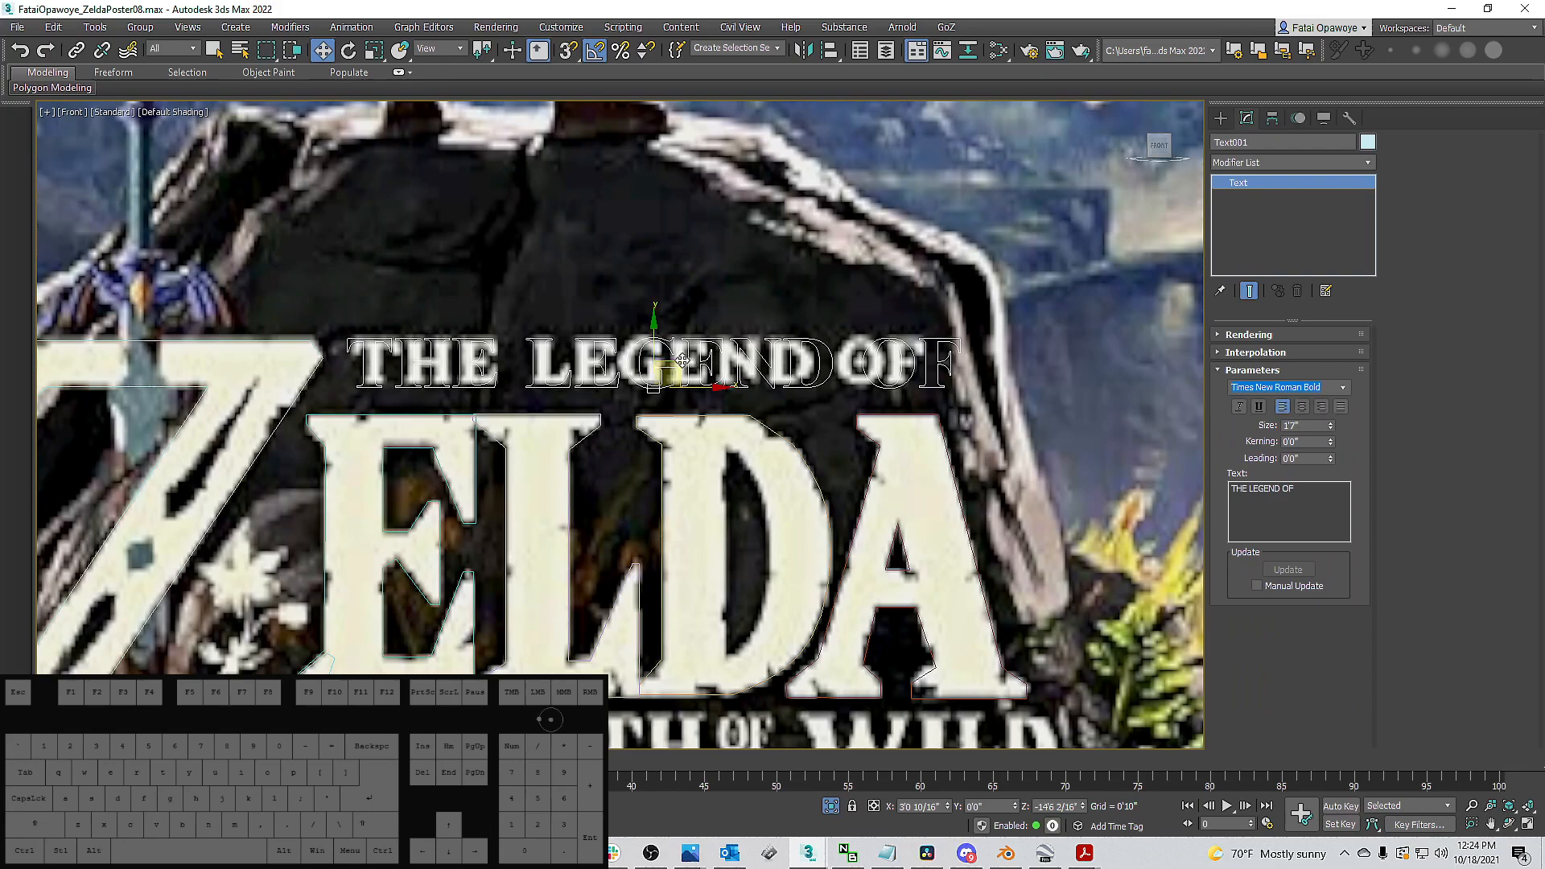
left_click(725, 386)
left_click_drag(721, 384, 711, 383)
key("ctrl+z")
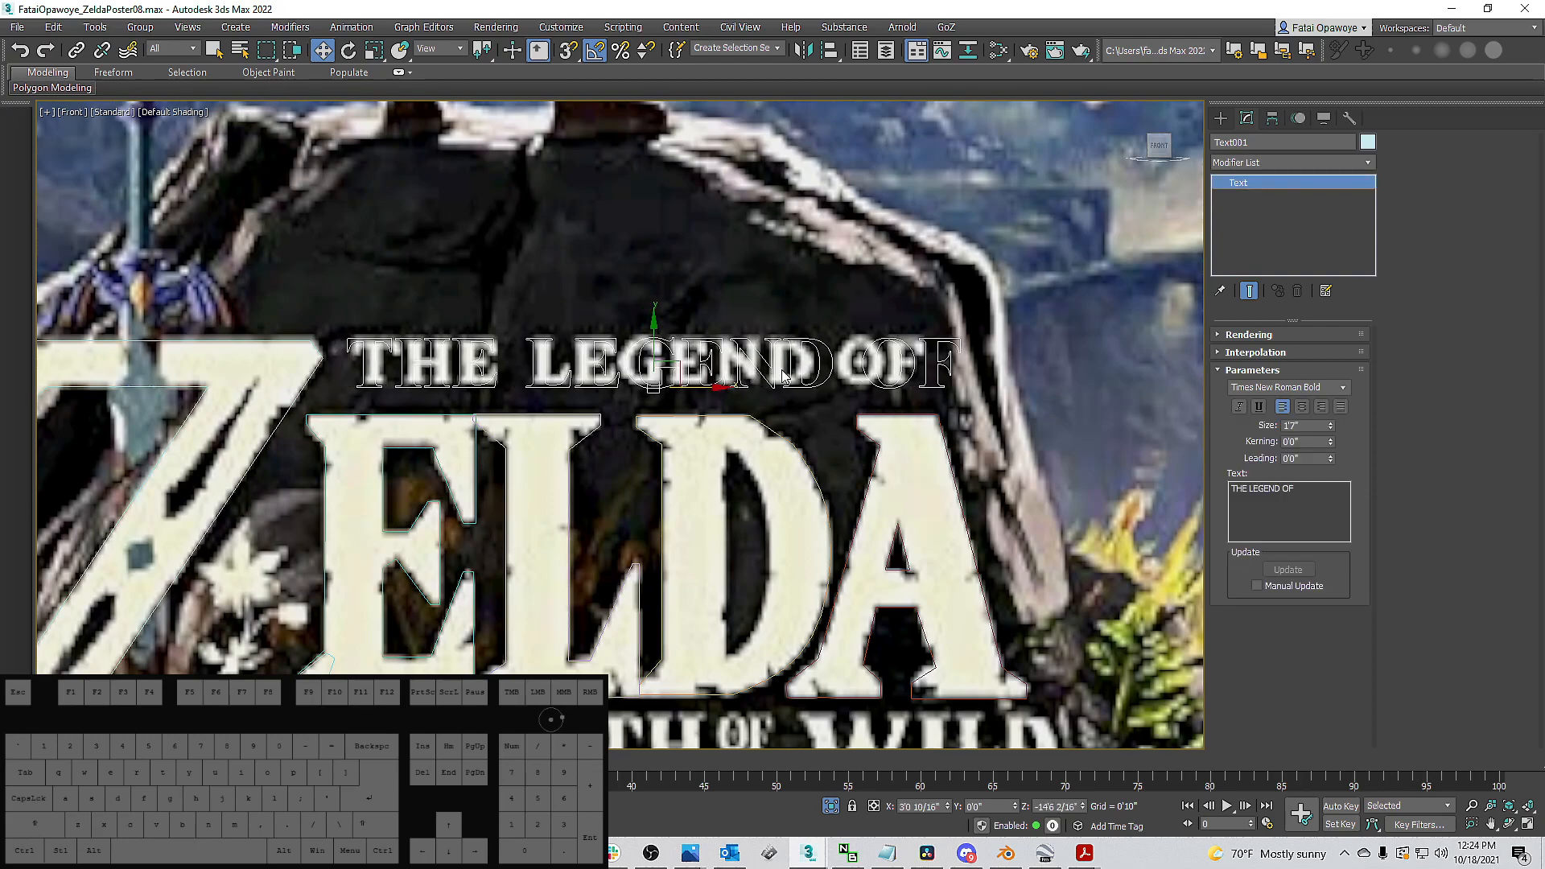
Tighten the text's kerning to -0'0 9/16" and shift the text left to X 2'0".
scroll(444, 295, "up", 3)
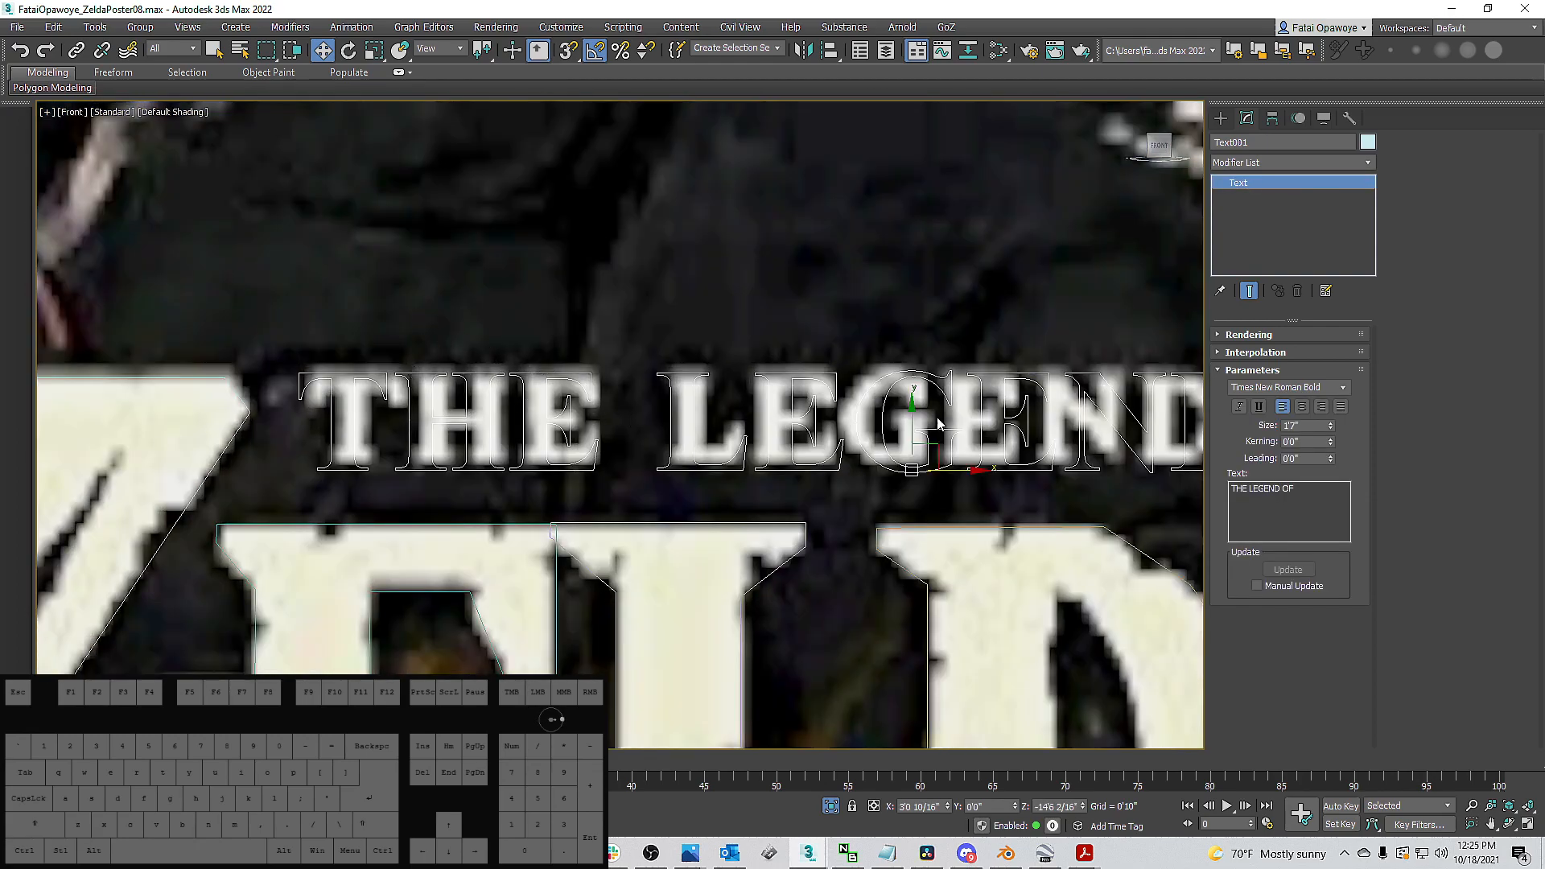
left_click_drag(1331, 444, 1341, 491)
left_click_drag(1339, 491, 1356, 565)
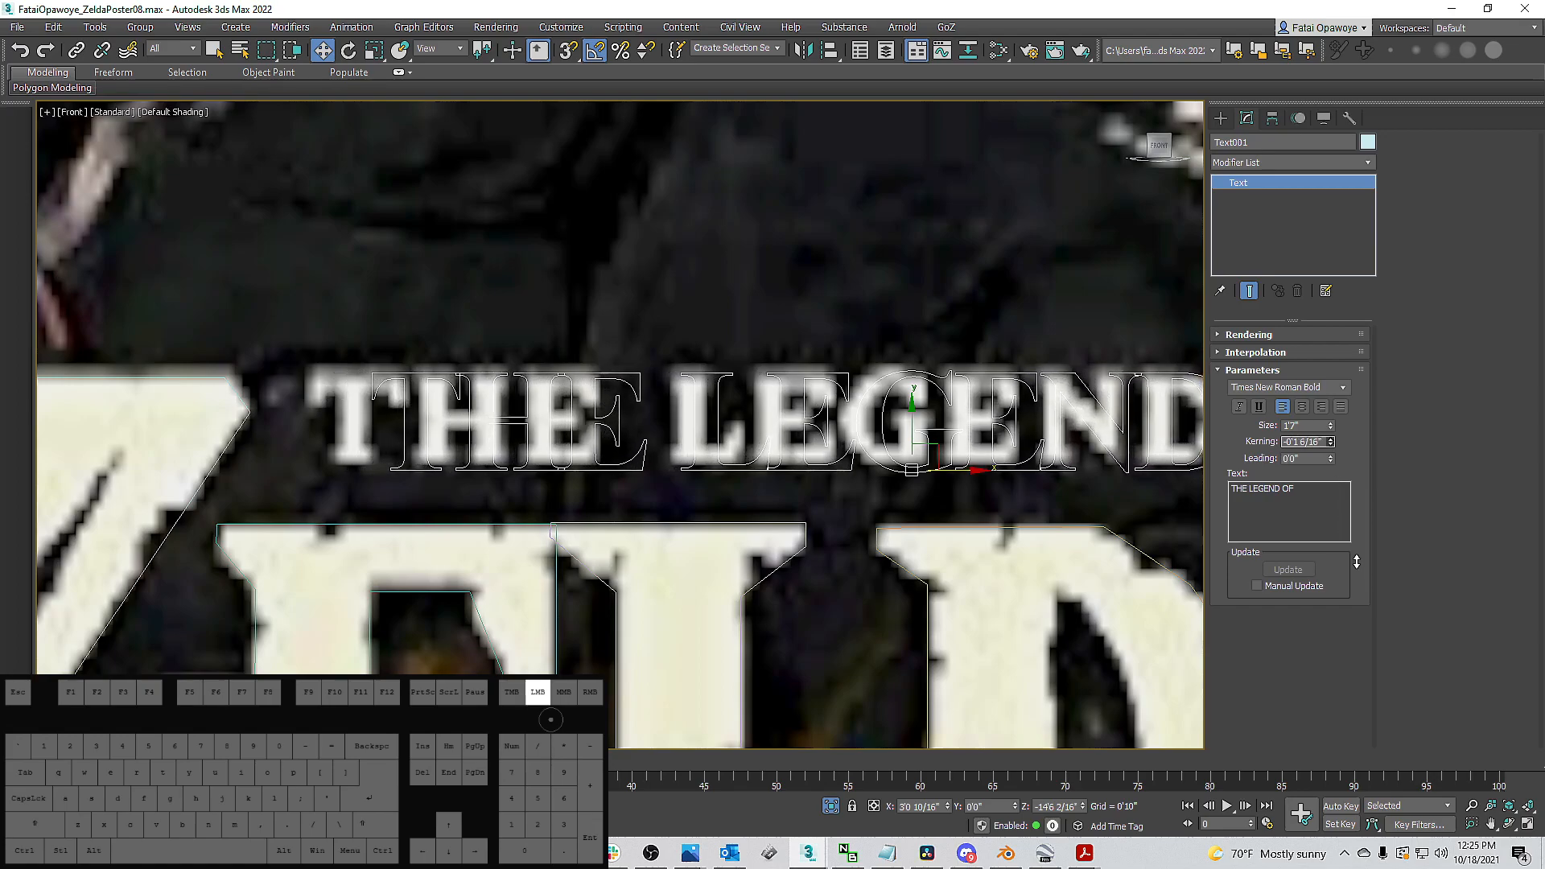
left_click_drag(956, 470, 923, 483)
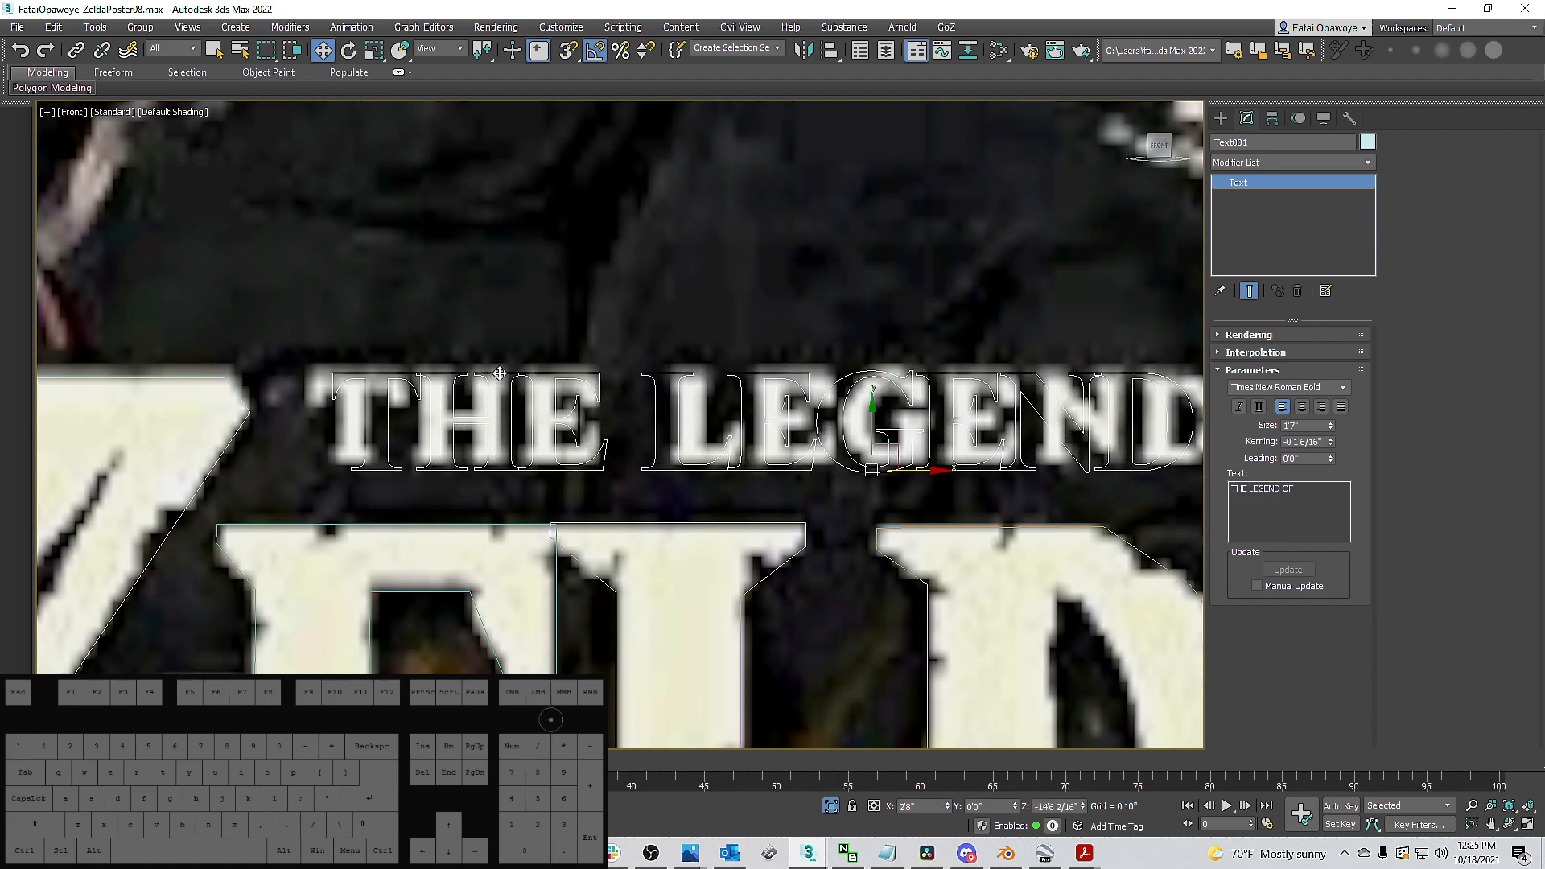
scroll(508, 378, "up", 4)
left_click_drag(1330, 444, 1328, 392)
middle_click_drag(452, 372, 495, 374)
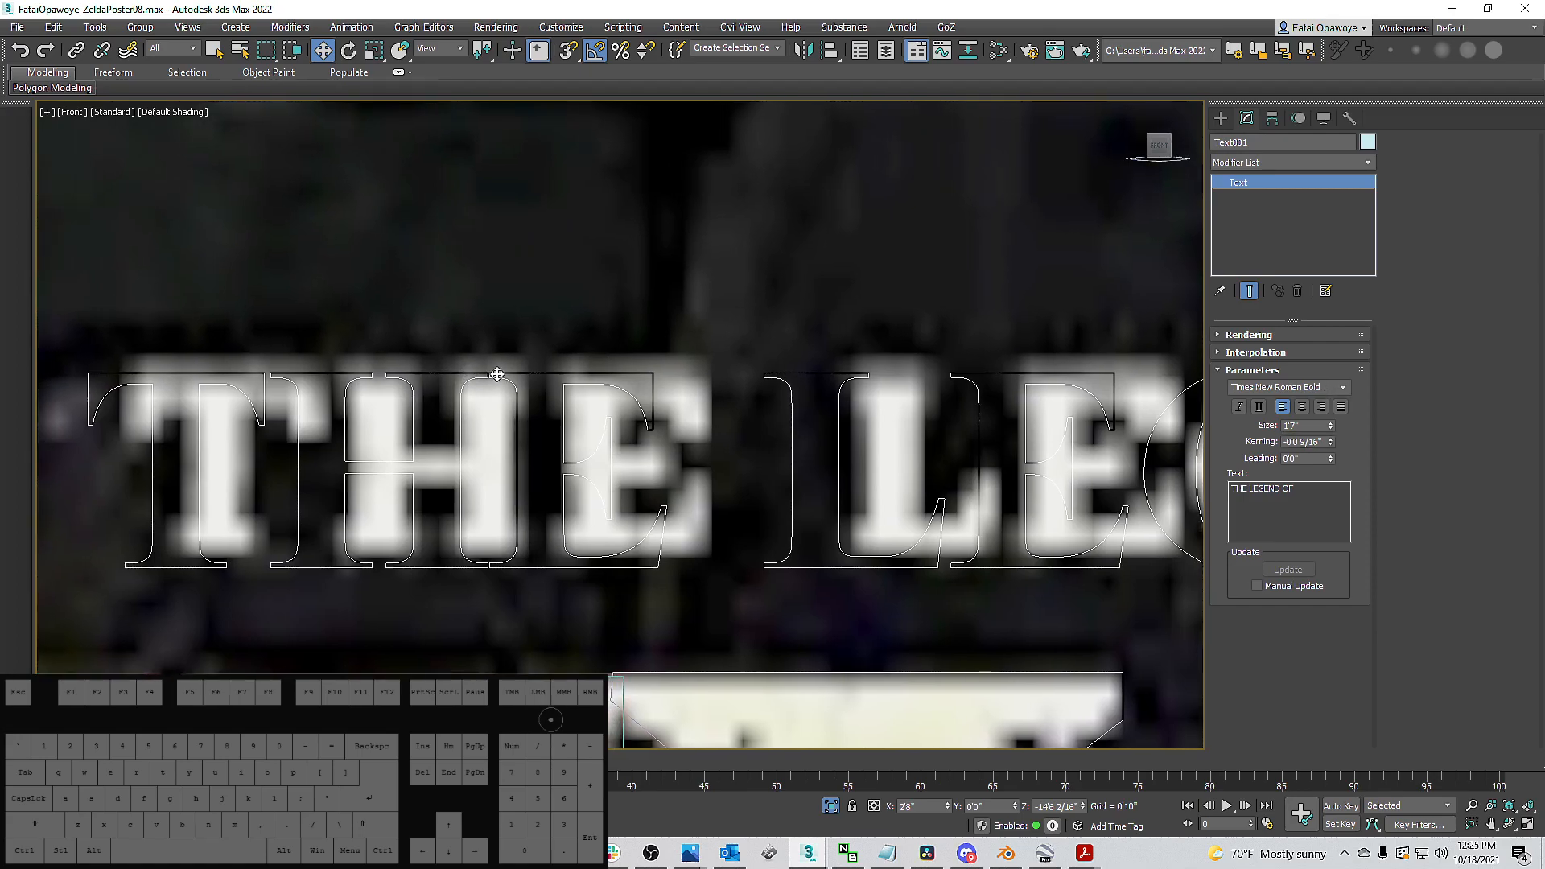
Compare the letters with the poster and shift the text right to X 2'10 1/16" so its first letter lines up.
scroll(671, 395, "down", 6)
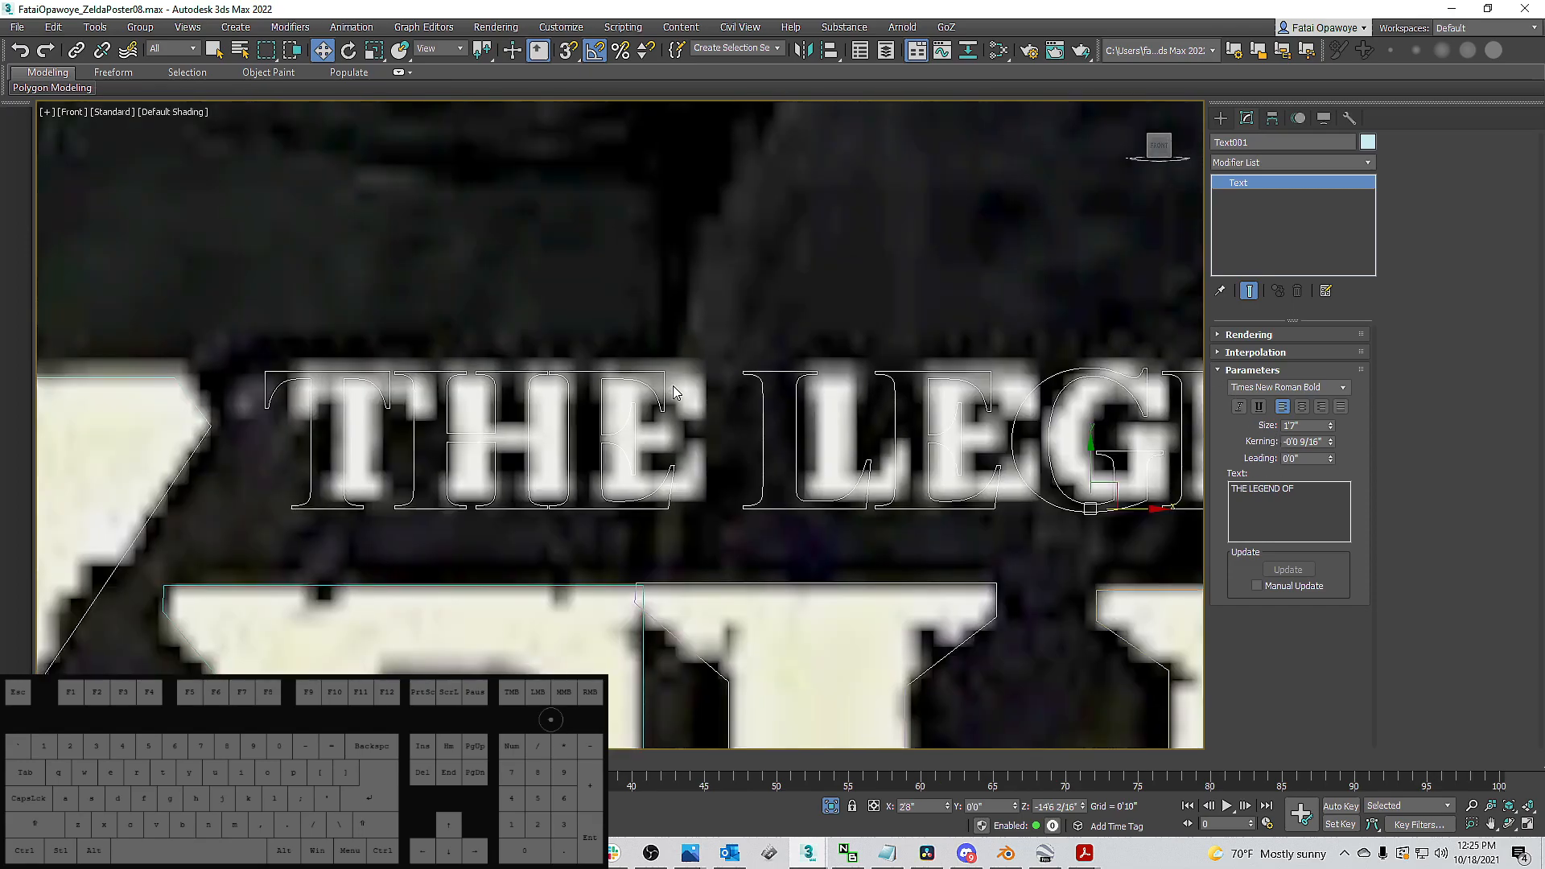
scroll(784, 396, "up", 6)
scroll(811, 368, "up", 4)
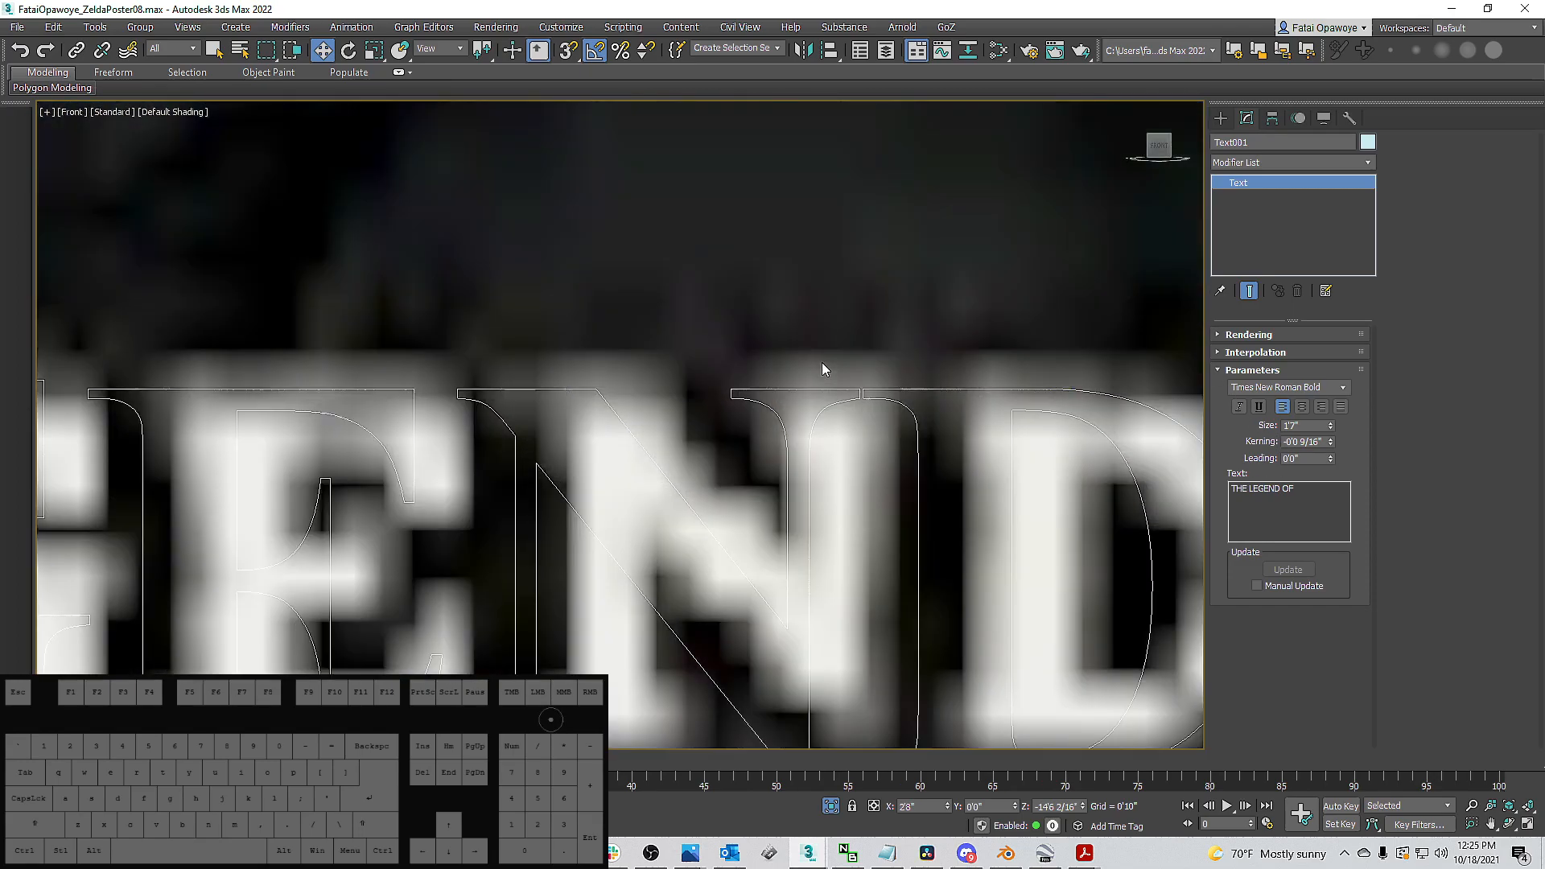
scroll(881, 274, "down", 4)
middle_click_drag(667, 451, 719, 431)
scroll(719, 435, "down", 8)
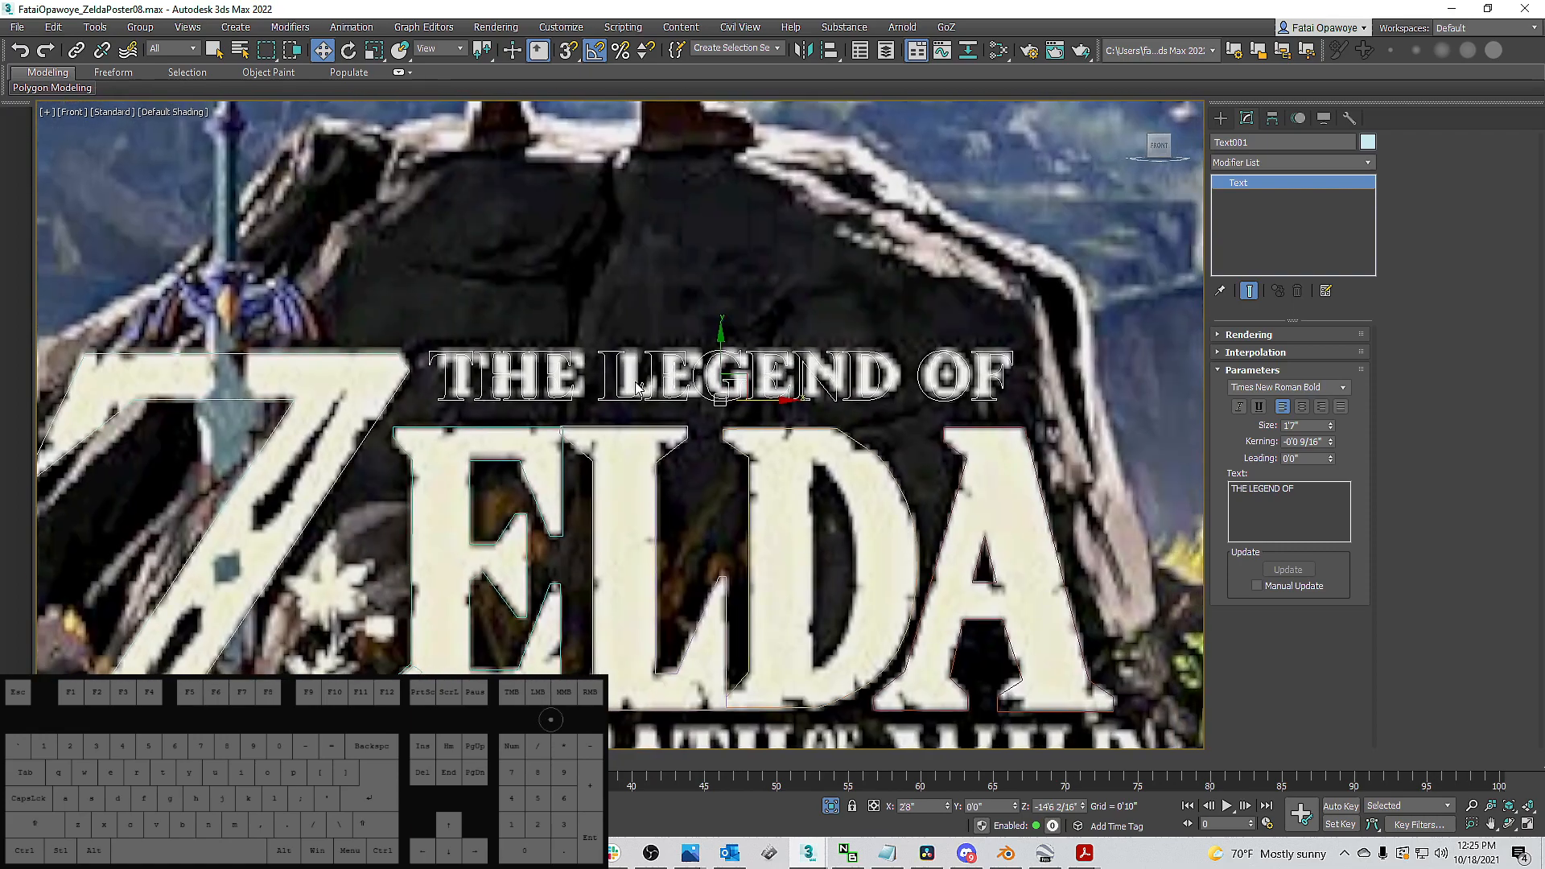
left_click_drag(773, 403, 782, 404)
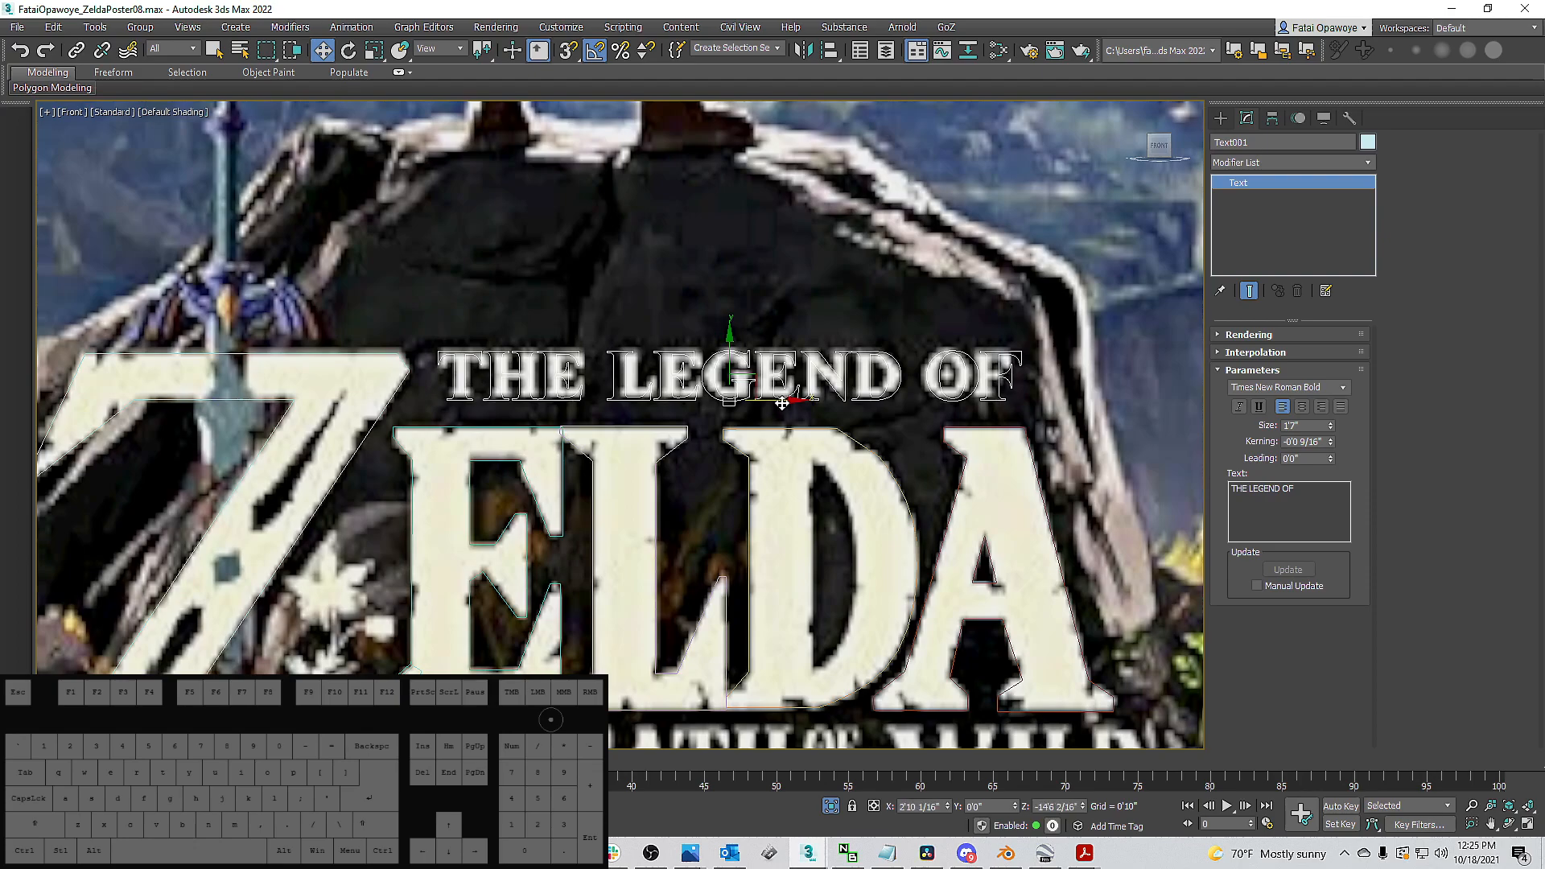
Clone the THE LEGEND OF text straight down onto the poster's BREATH OF THE WILD line.
scroll(782, 403, "down", 5)
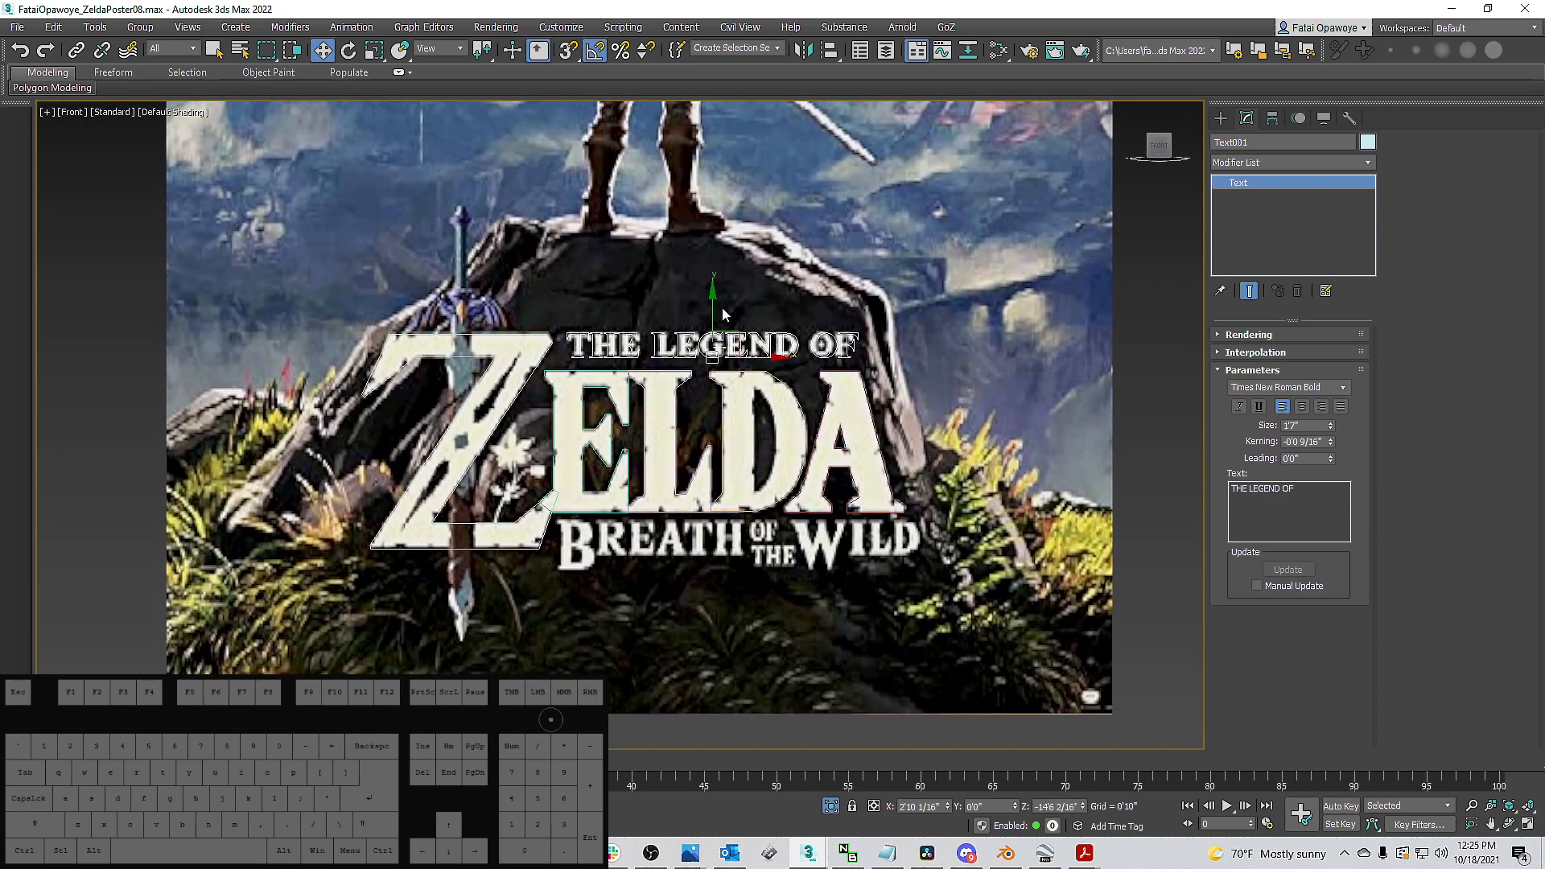
left_click_drag(711, 316, 711, 315, "shift")
mouse_move(715, 450)
left_mouse_down("shift")
mouse_move(712, 636)
mouse_move(710, 513)
left_mouse_up("shift")
left_click(770, 496)
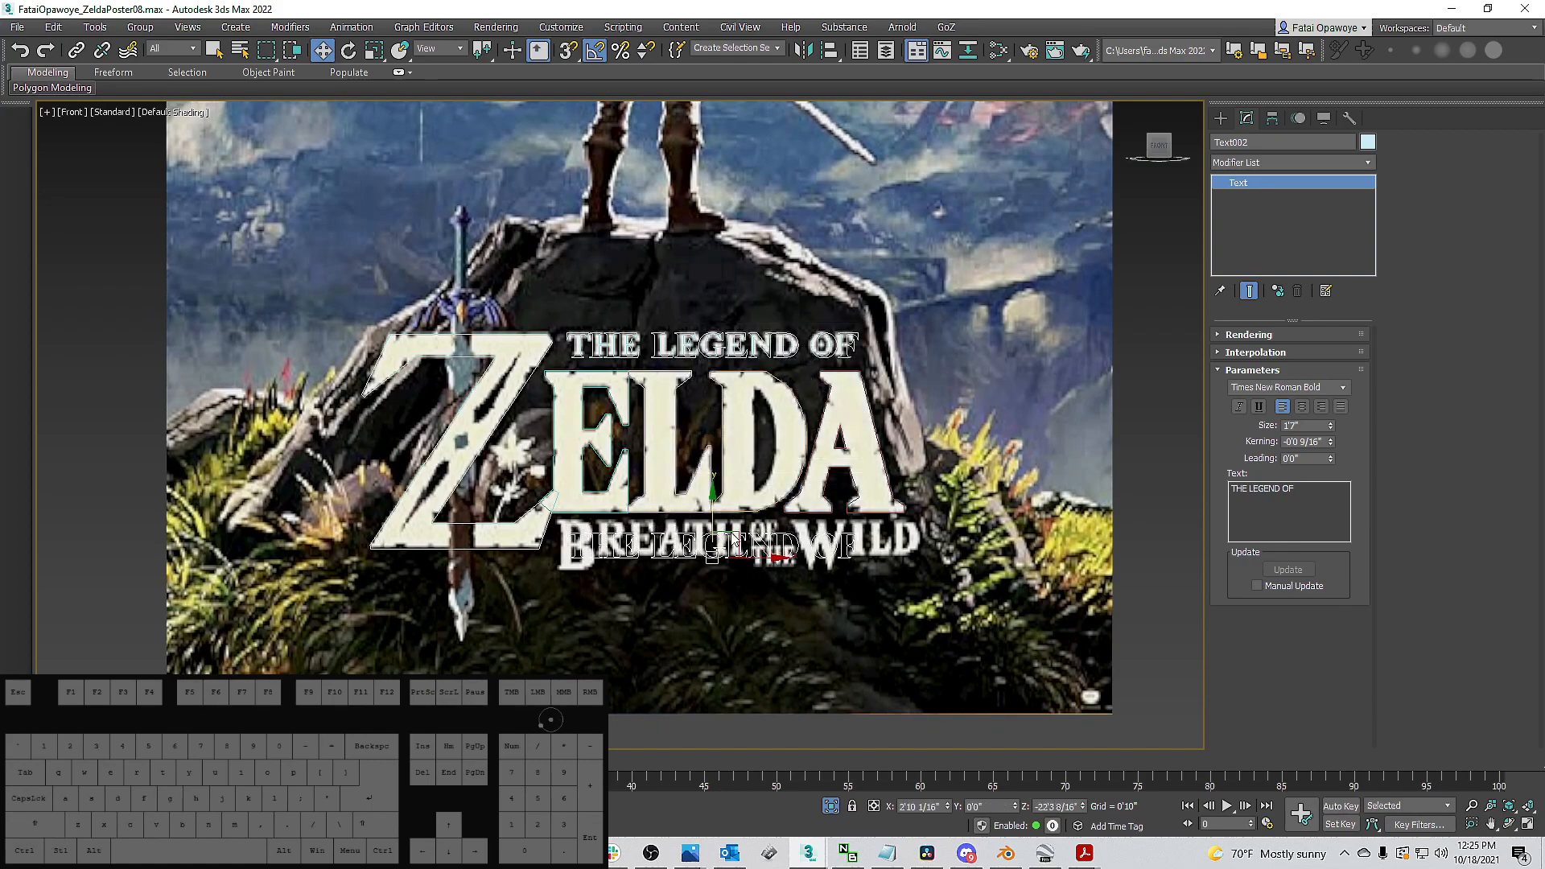
Enlarge the cloned text to size 2'5 1/16" and move it right so it starts at the poster's large B.
scroll(775, 544, "up", 2)
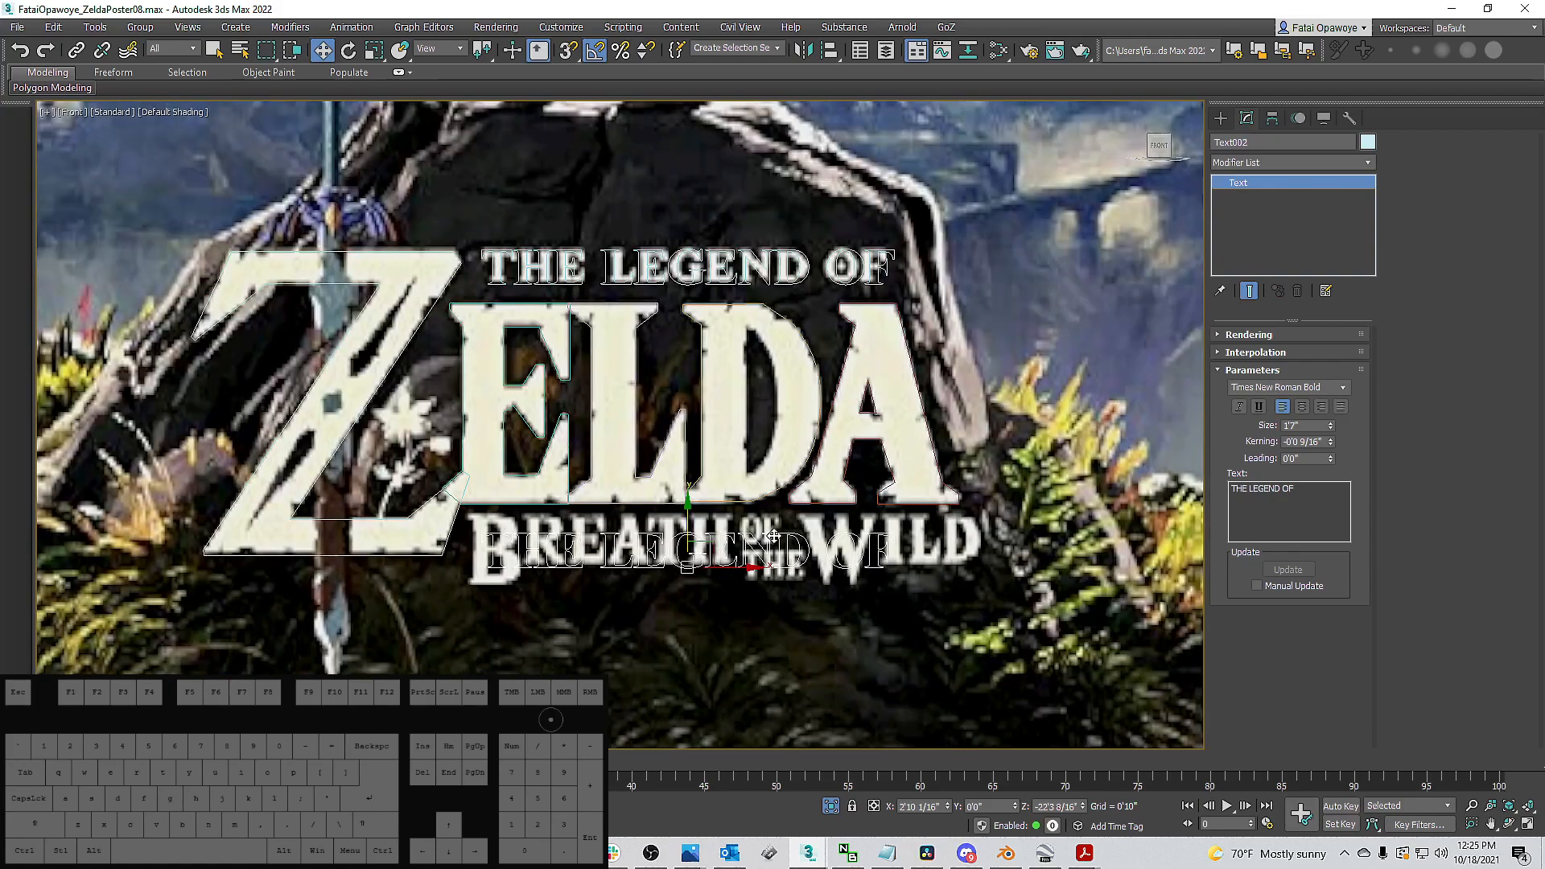
scroll(779, 541, "up", 2)
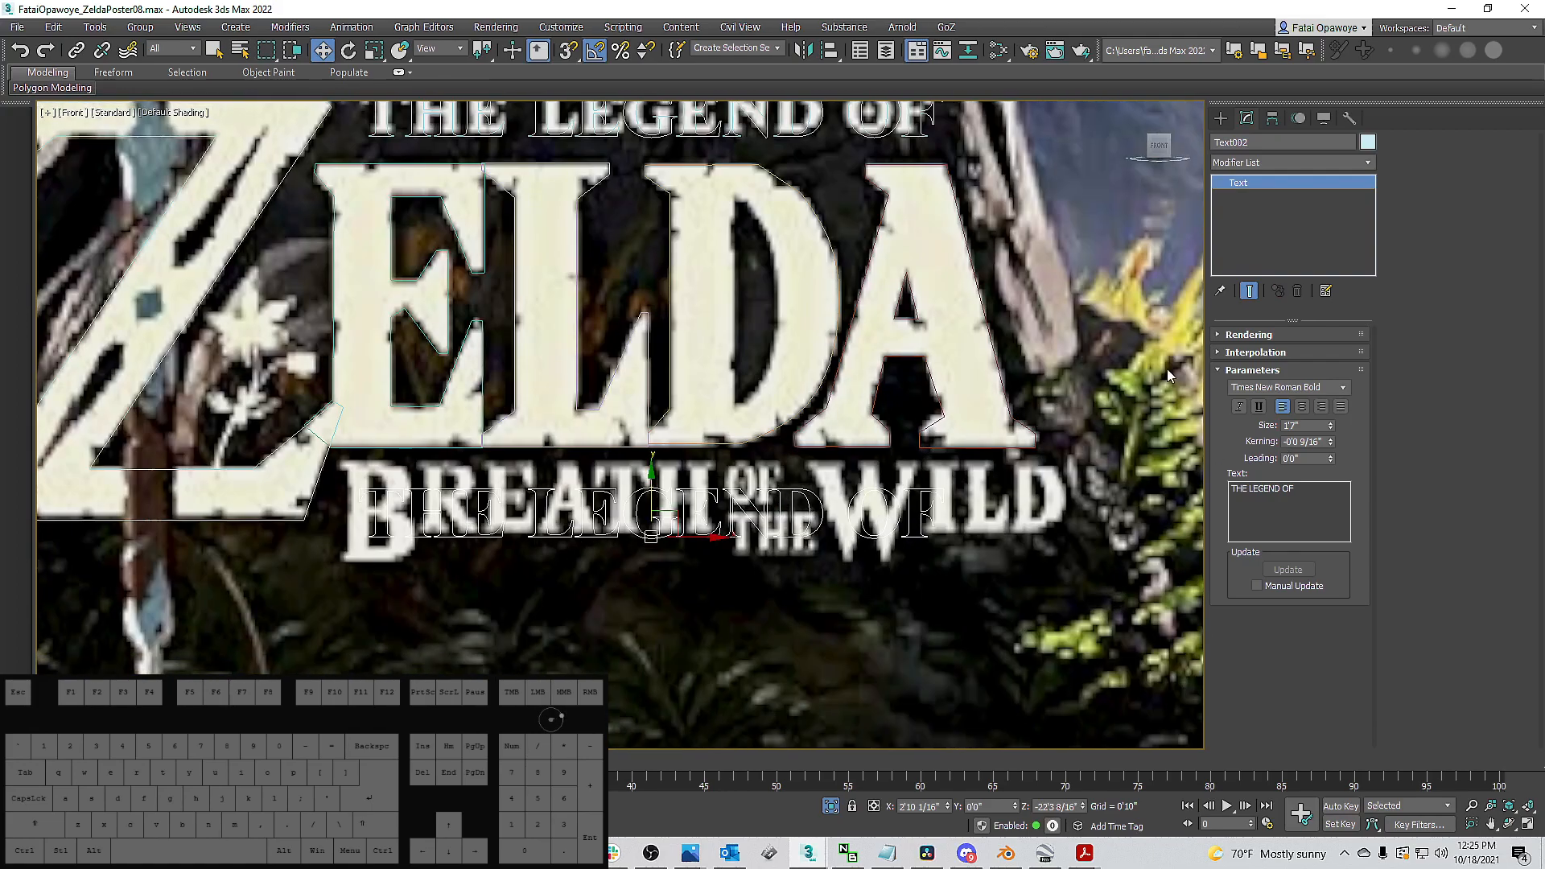
left_click_drag(1331, 424, 1336, 382)
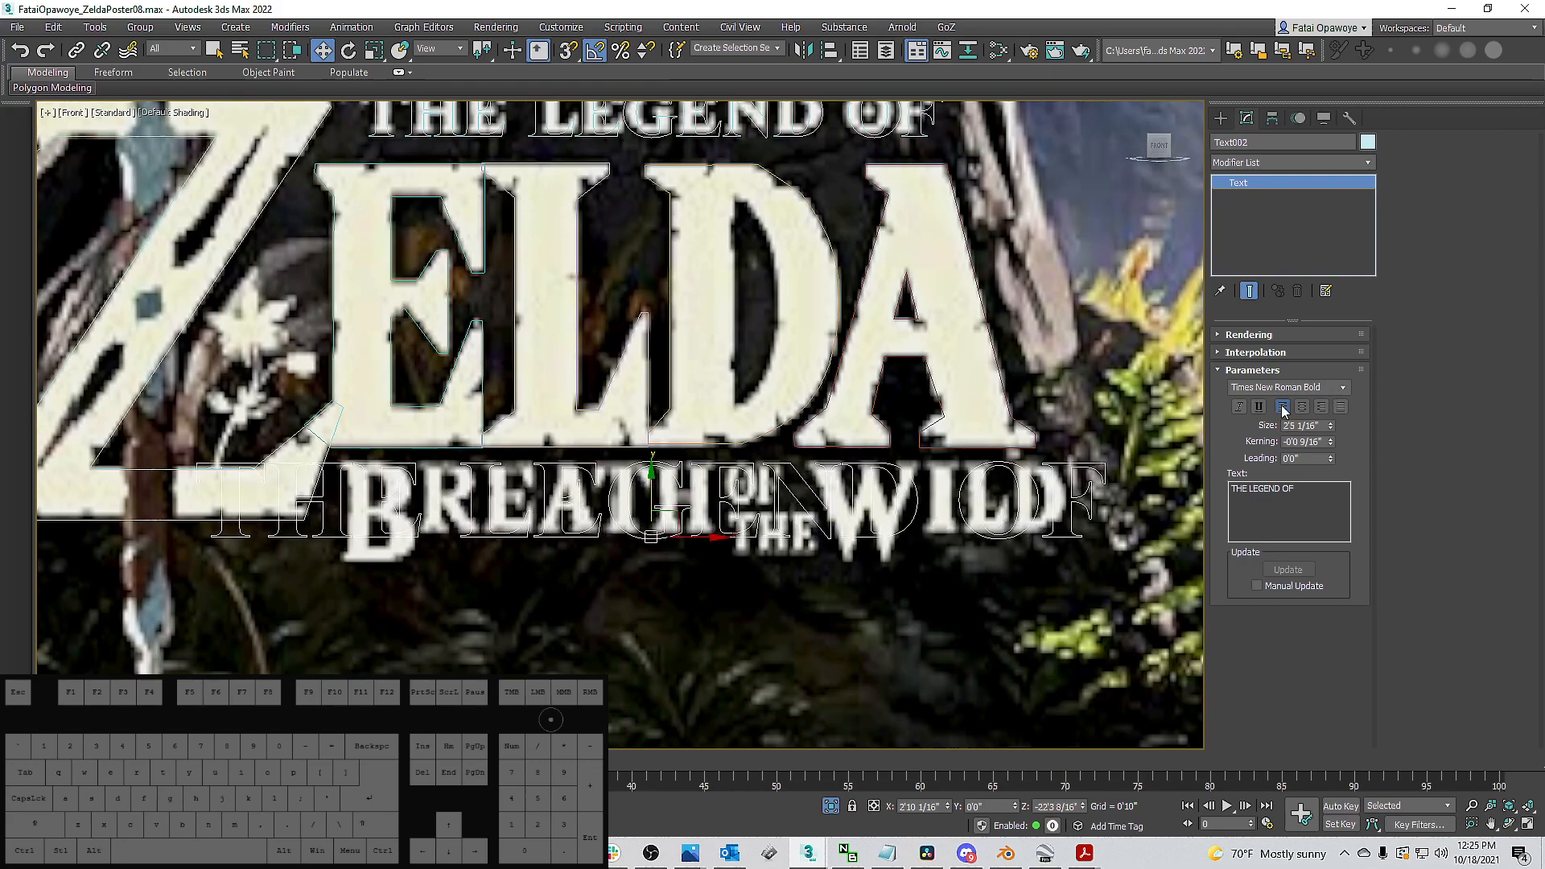
left_click_drag(674, 516, 808, 519)
Replace the cloned text's wording with B and move it left onto the poster's large B.
left_click(1315, 499)
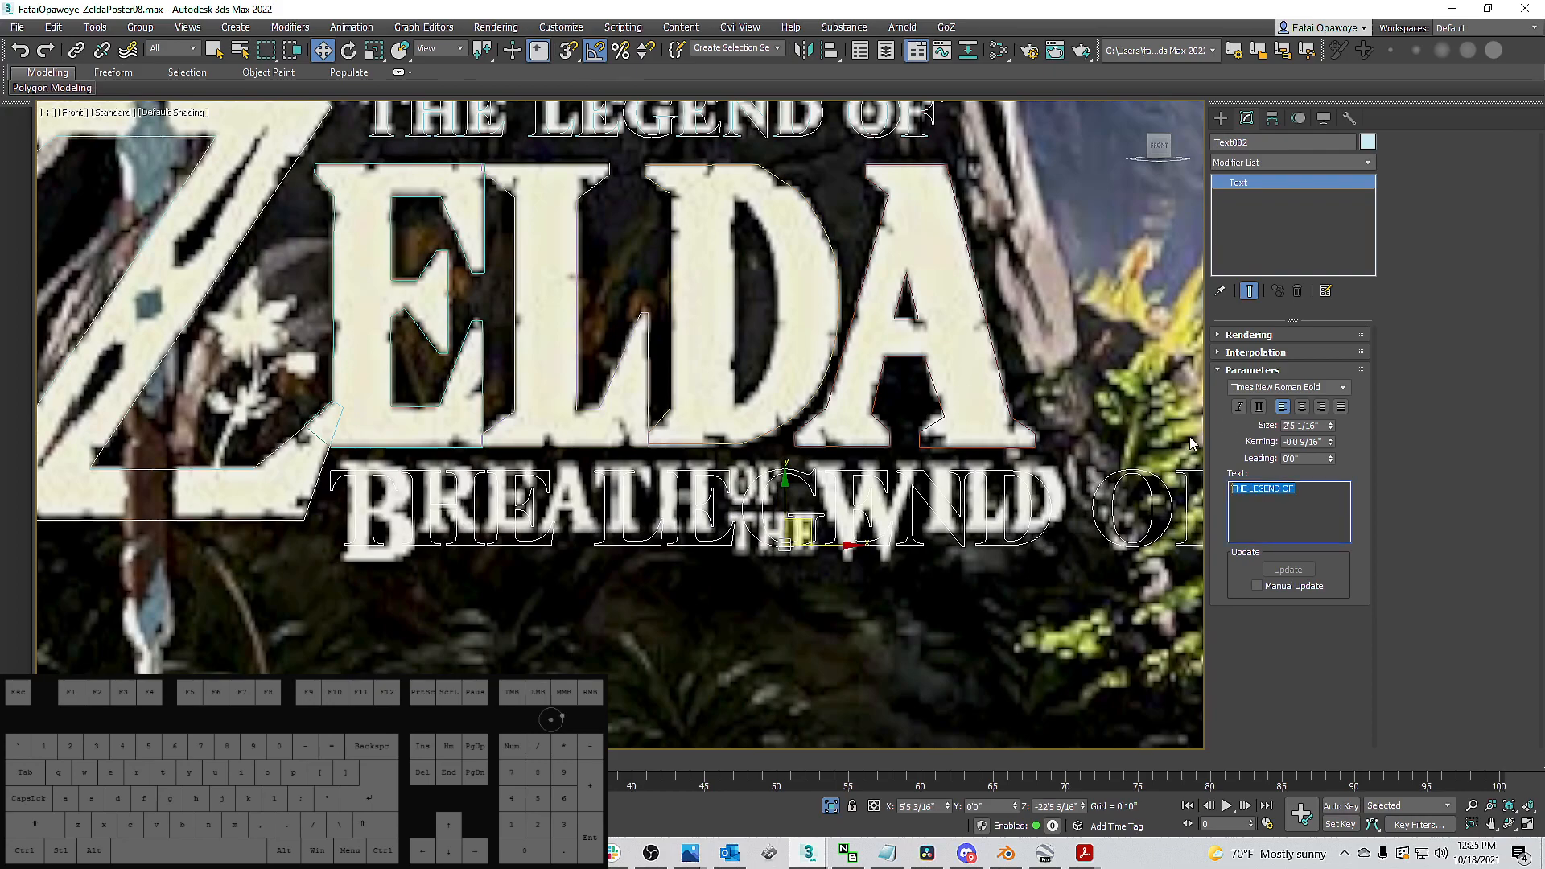
type("B")
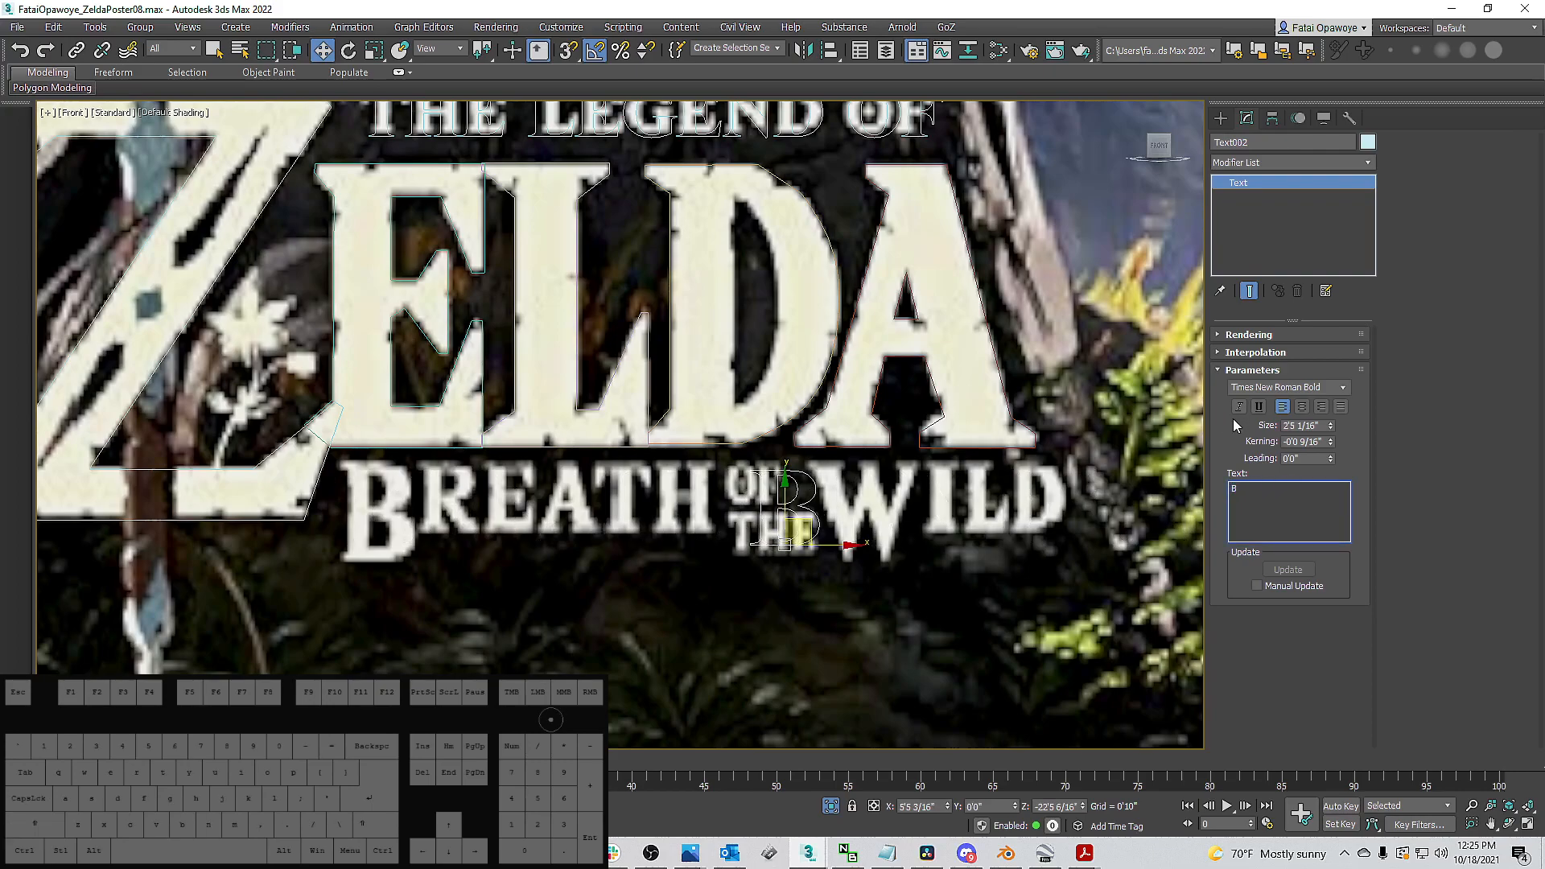
mouse_move(822, 543)
left_mouse_down()
mouse_move(409, 535)
mouse_move(510, 559)
mouse_move(493, 560)
left_mouse_up()
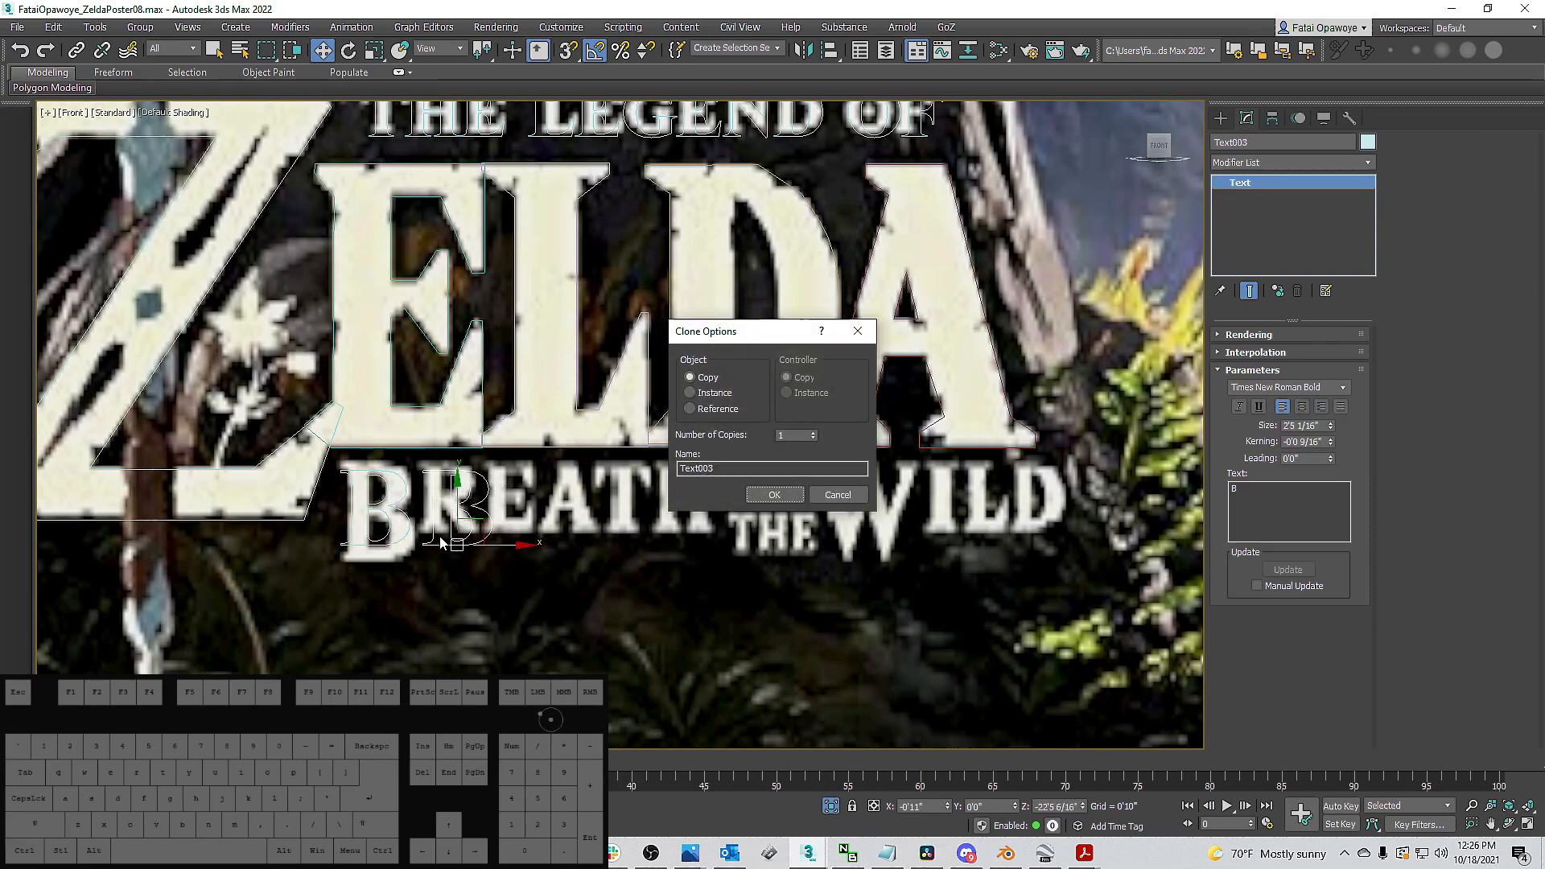
Clone the B as a copy placed to its right and change the copy's text to REATH.
left_click(774, 494)
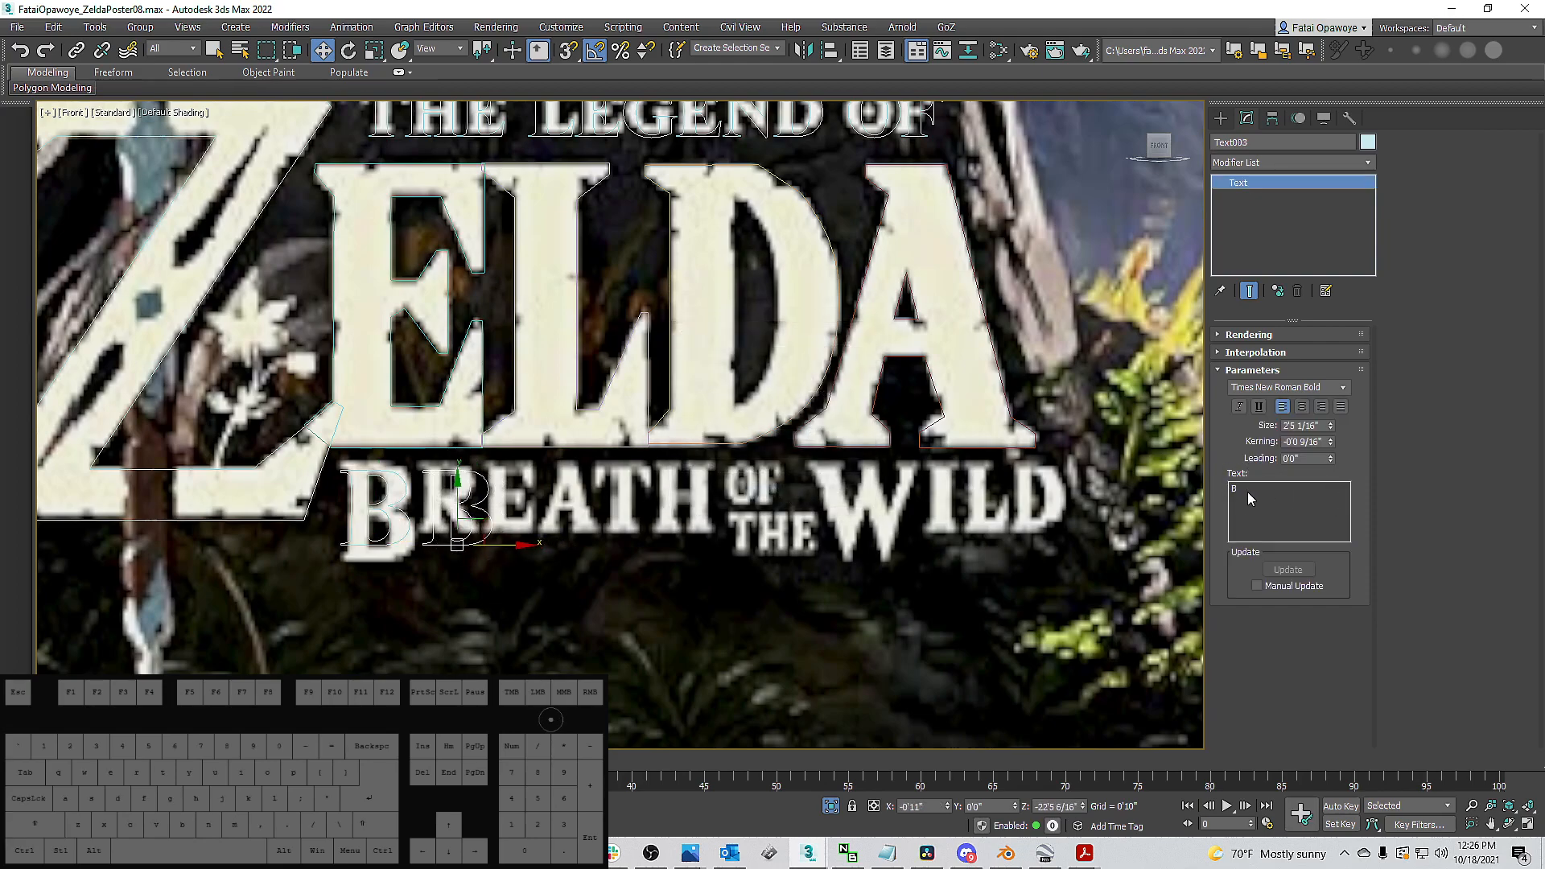
left_click_drag(1243, 488, 1221, 492)
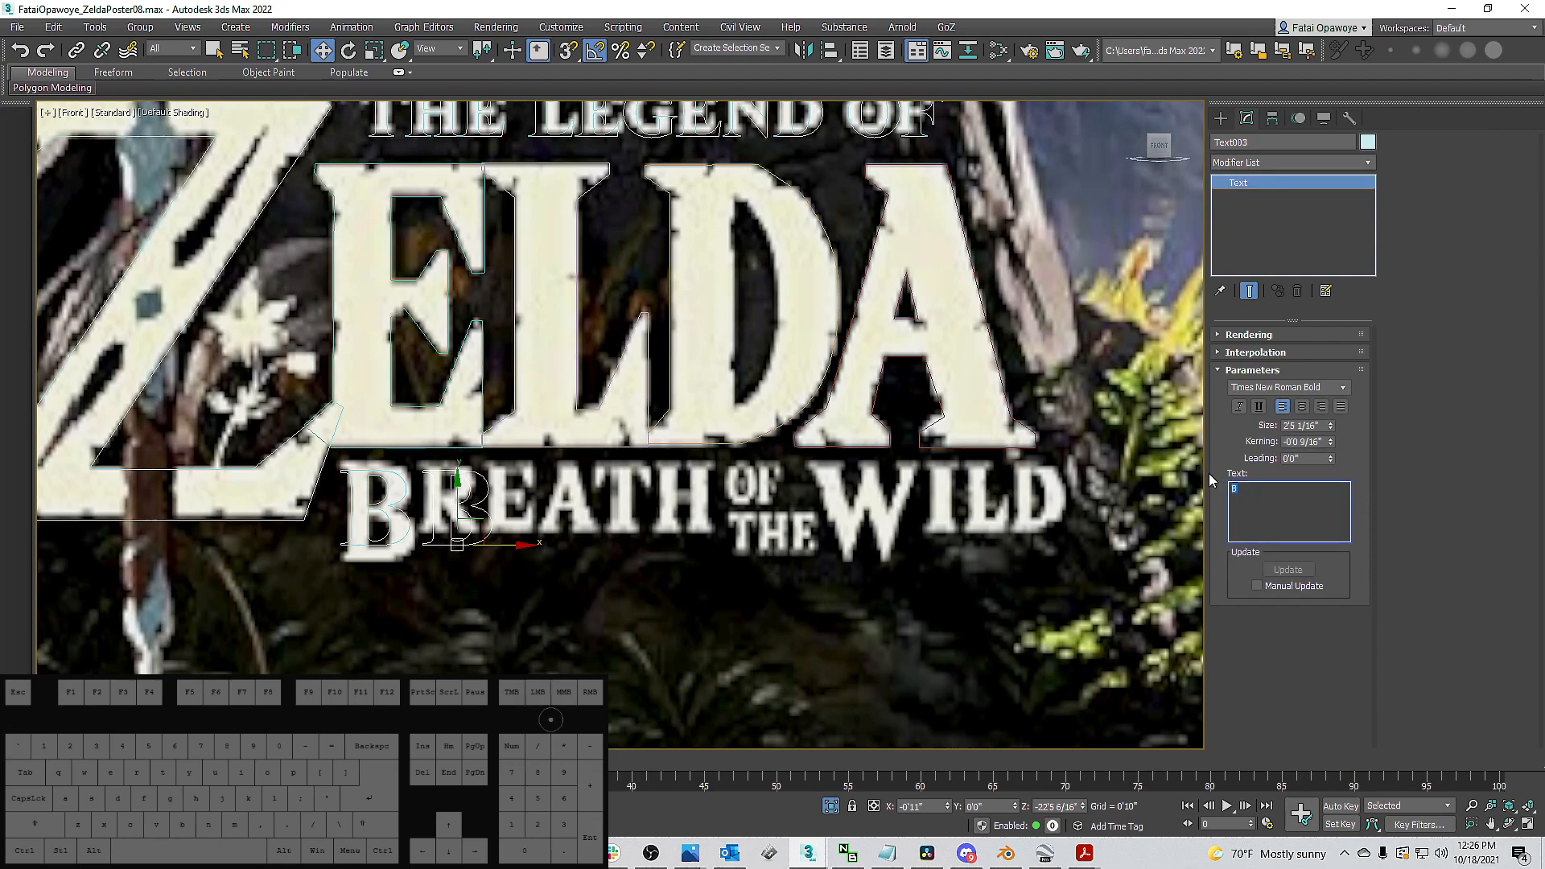
type("REATH")
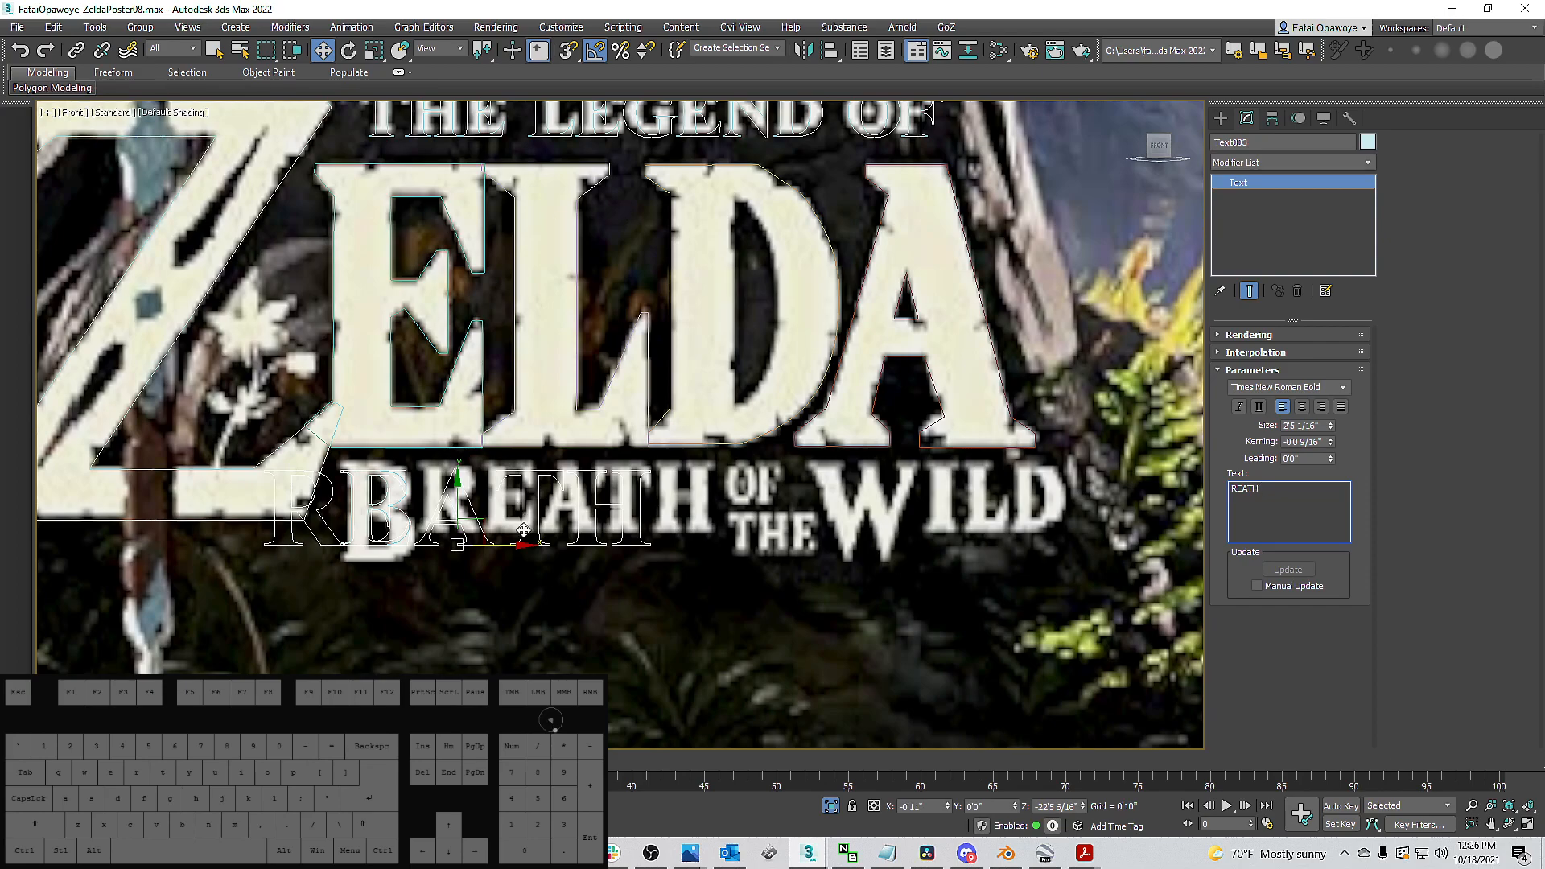
Move the REATH text right along X to 1'11 4/16" so it starts beside the large B.
left_click(503, 555)
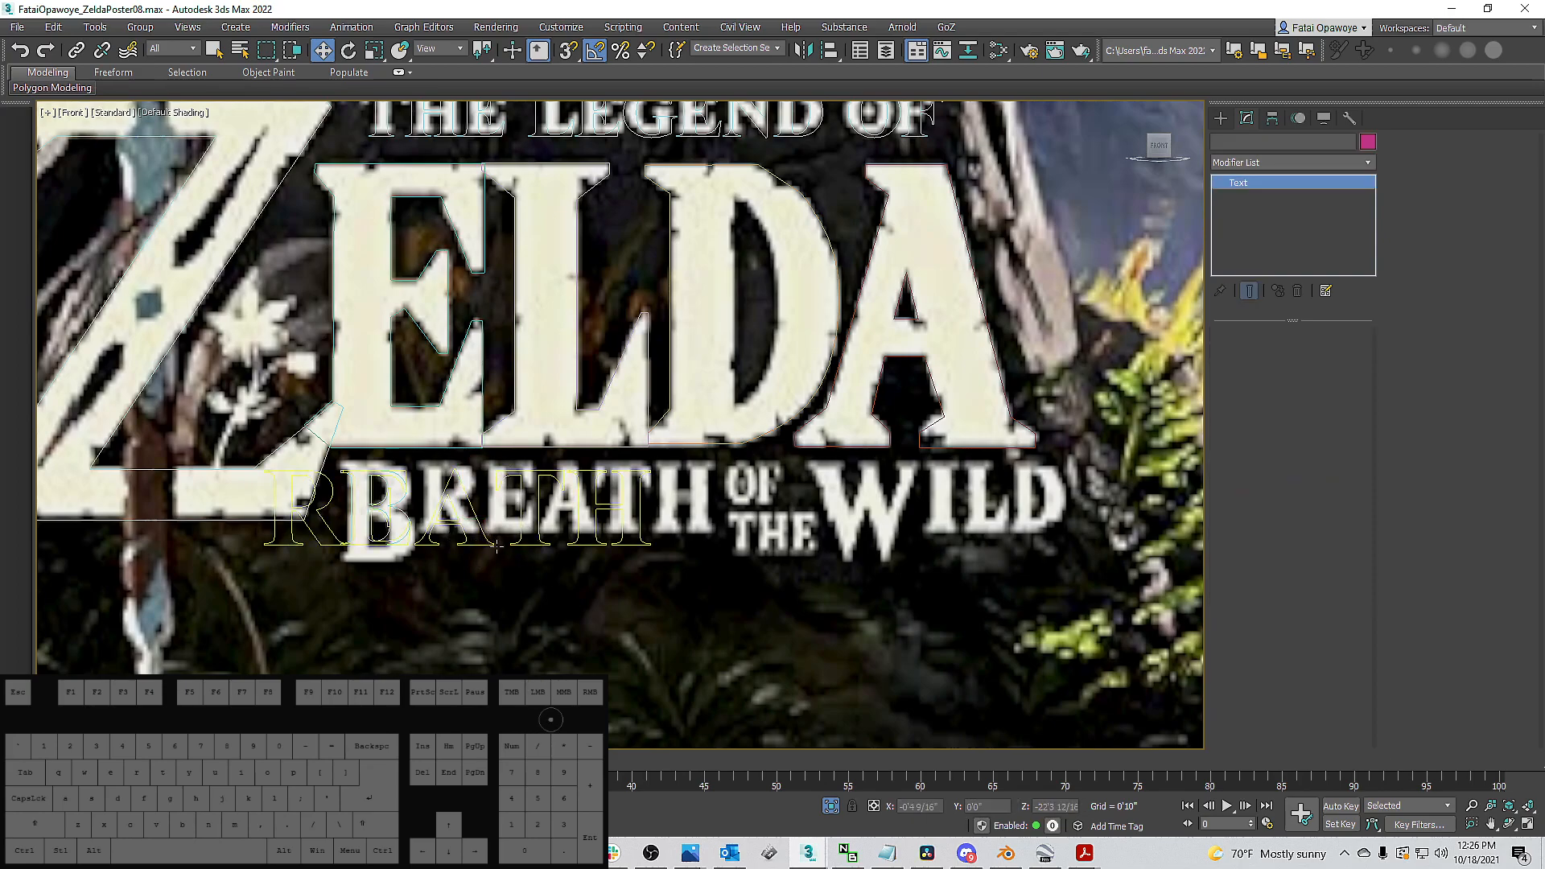
left_click(486, 539)
left_click_drag(500, 553, 596, 566)
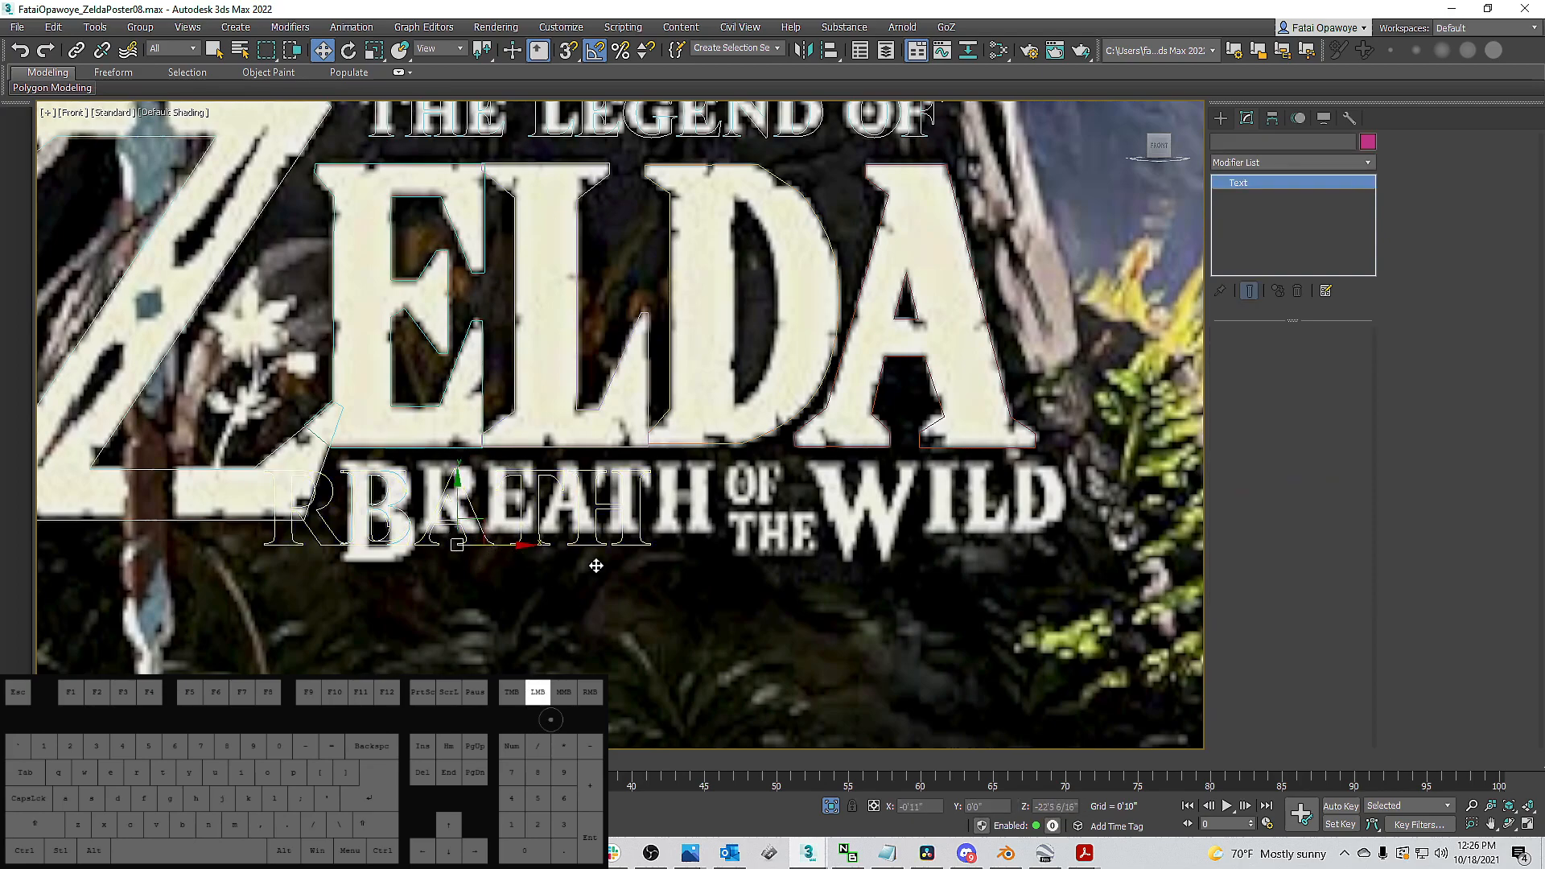
left_click(530, 543)
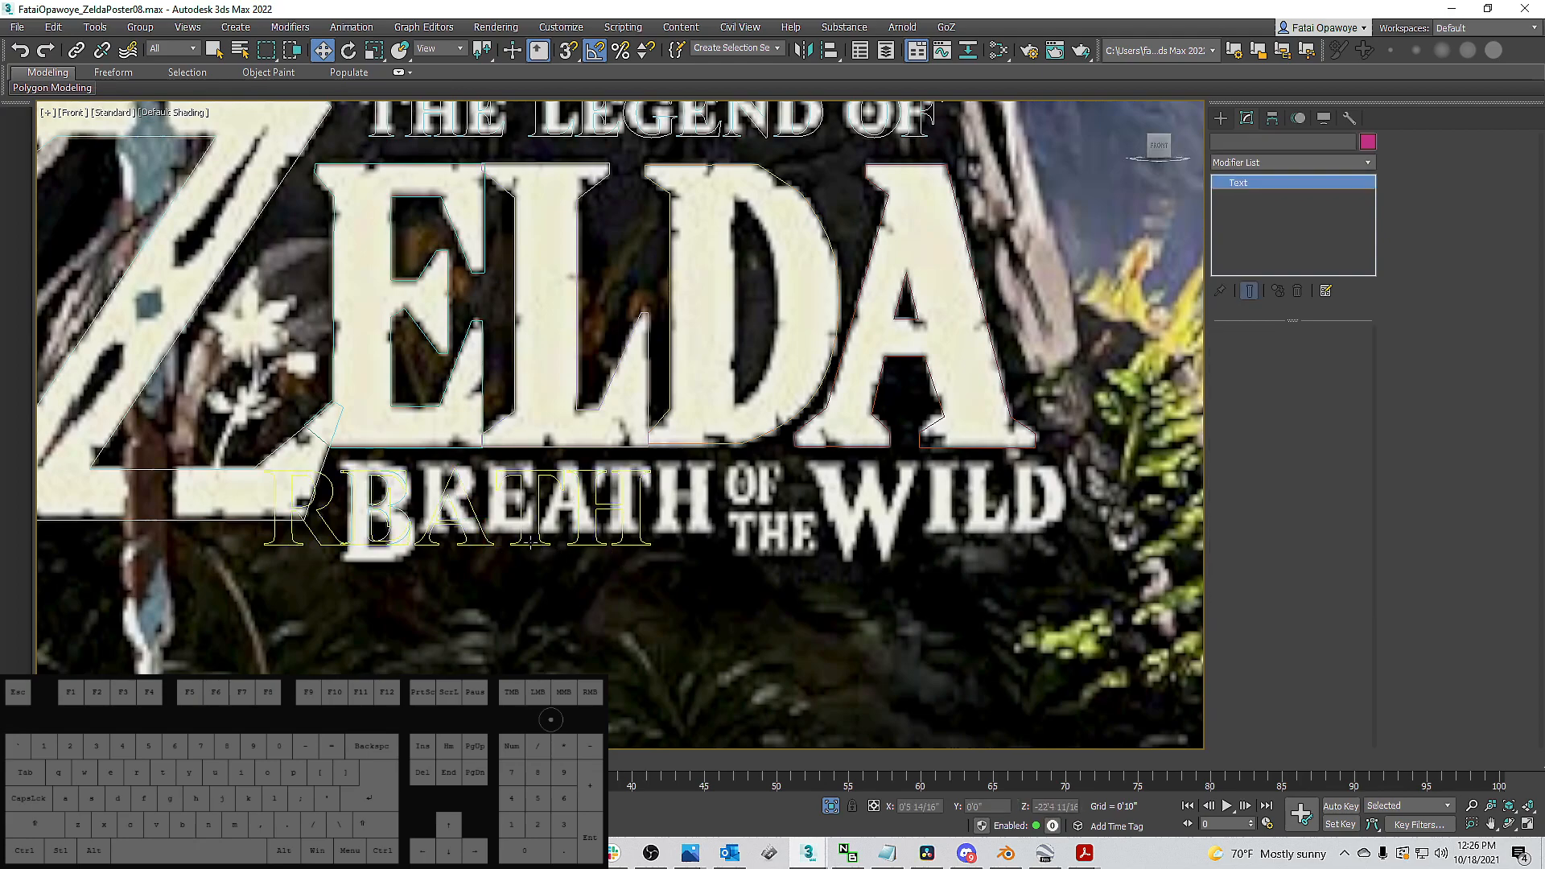
left_click_drag(521, 547, 648, 561)
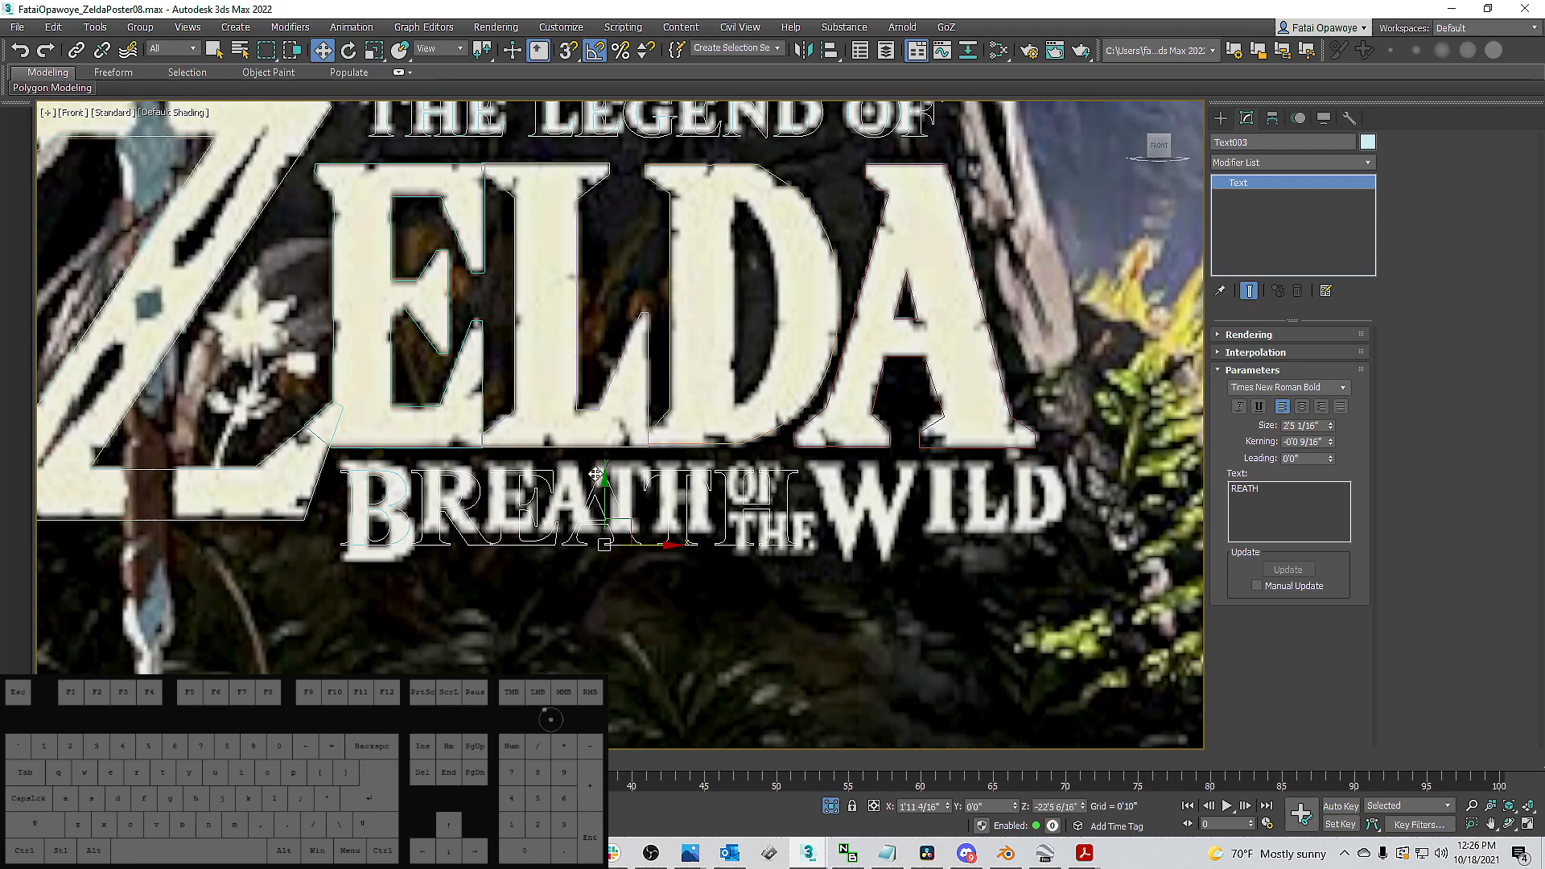
Reduce REATH to size 2'0 11/16" with kerning -0'0 11/16" and move it up and left onto the poster's letters, at X 1'3 3/16".
left_click_drag(606, 492, 609, 484)
left_click_drag(1330, 427, 1334, 442)
left_click_drag(625, 515, 605, 509)
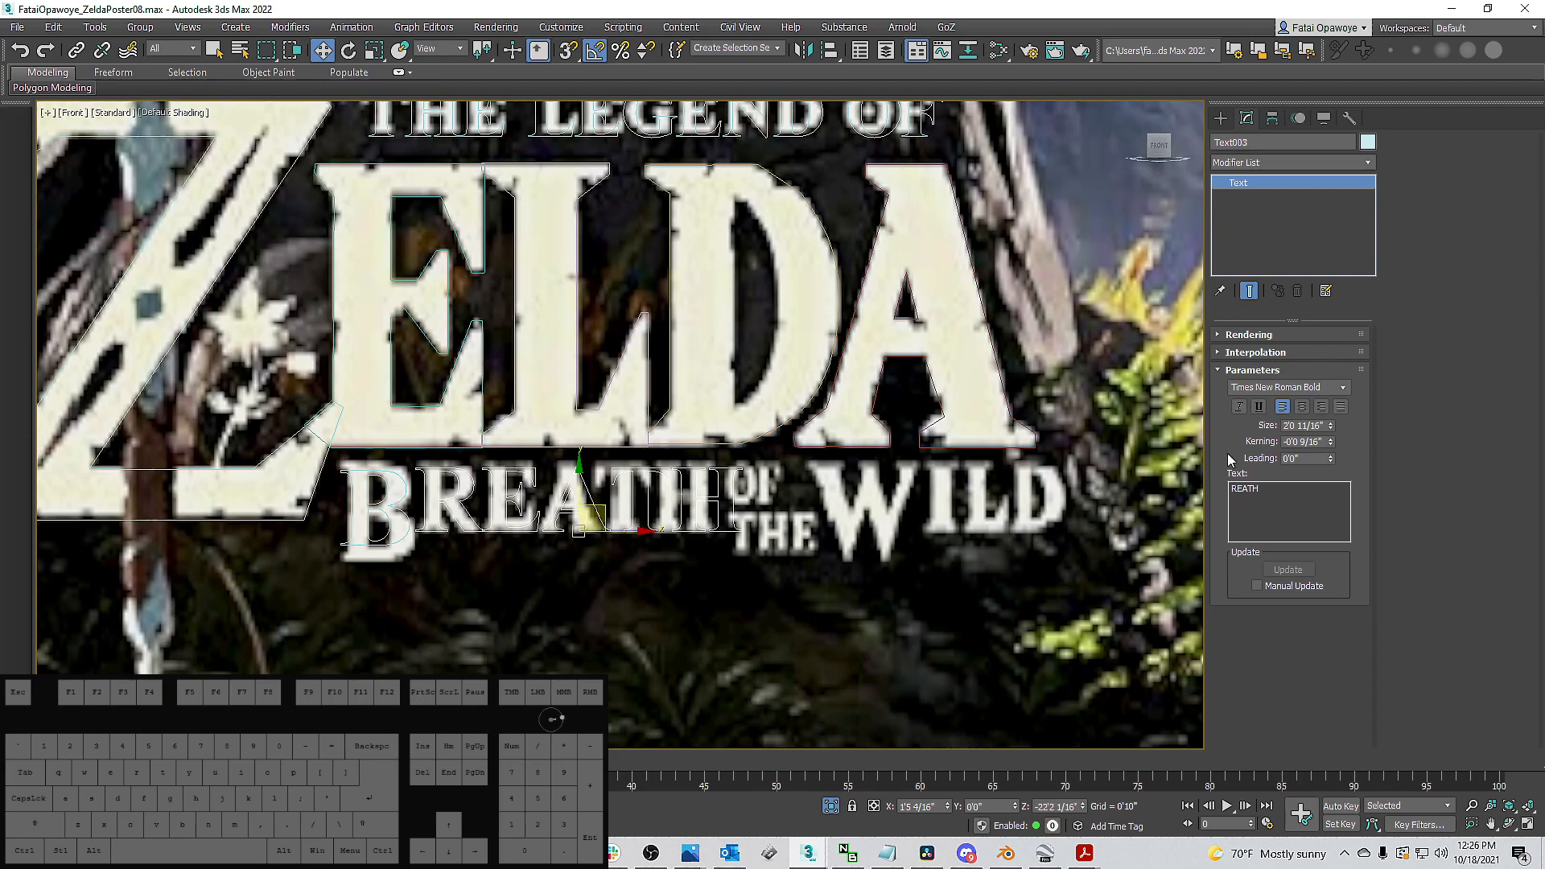
left_click(1331, 442)
left_click_drag(1331, 443, 1332, 454)
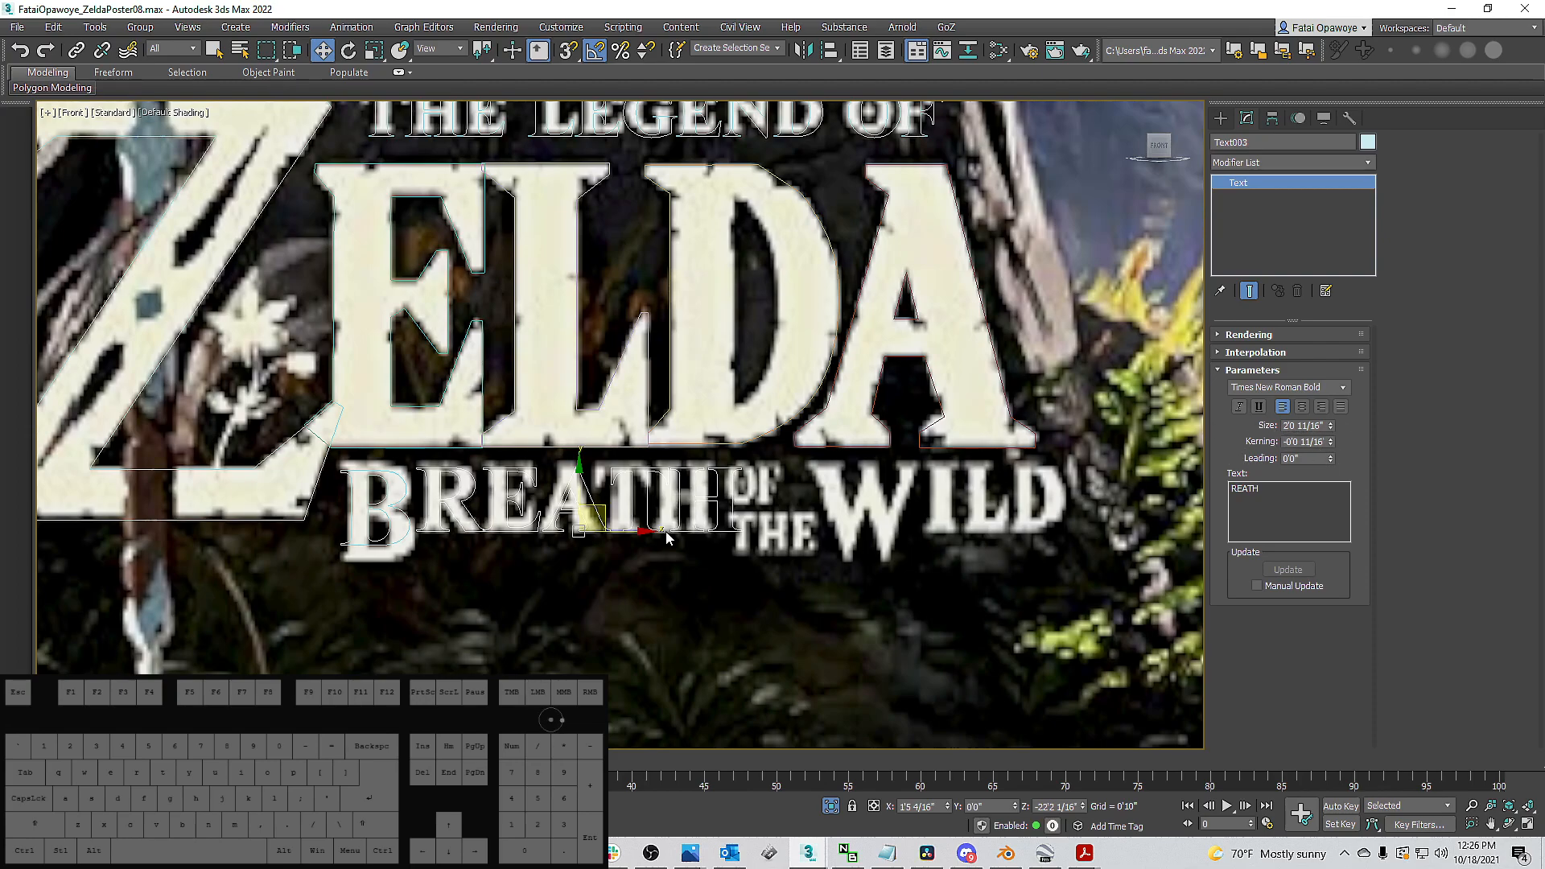
left_click_drag(636, 531, 628, 535)
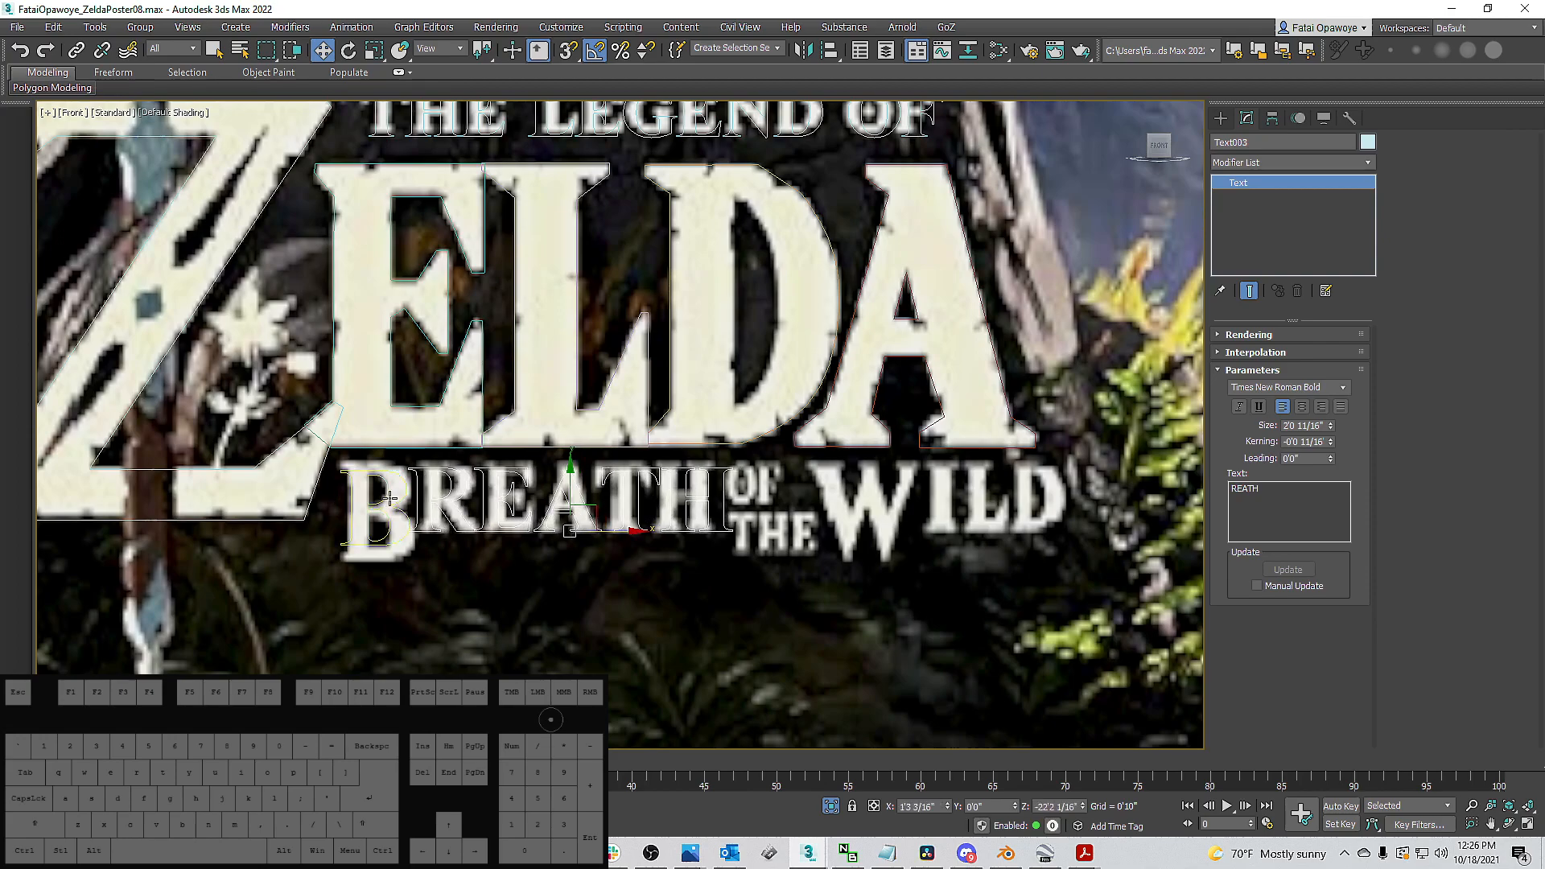
Reset the B text's kerning to 0'0", enlarge it to size 3'0 6/16" and move it down to fit the poster's large B.
left_click(400, 502)
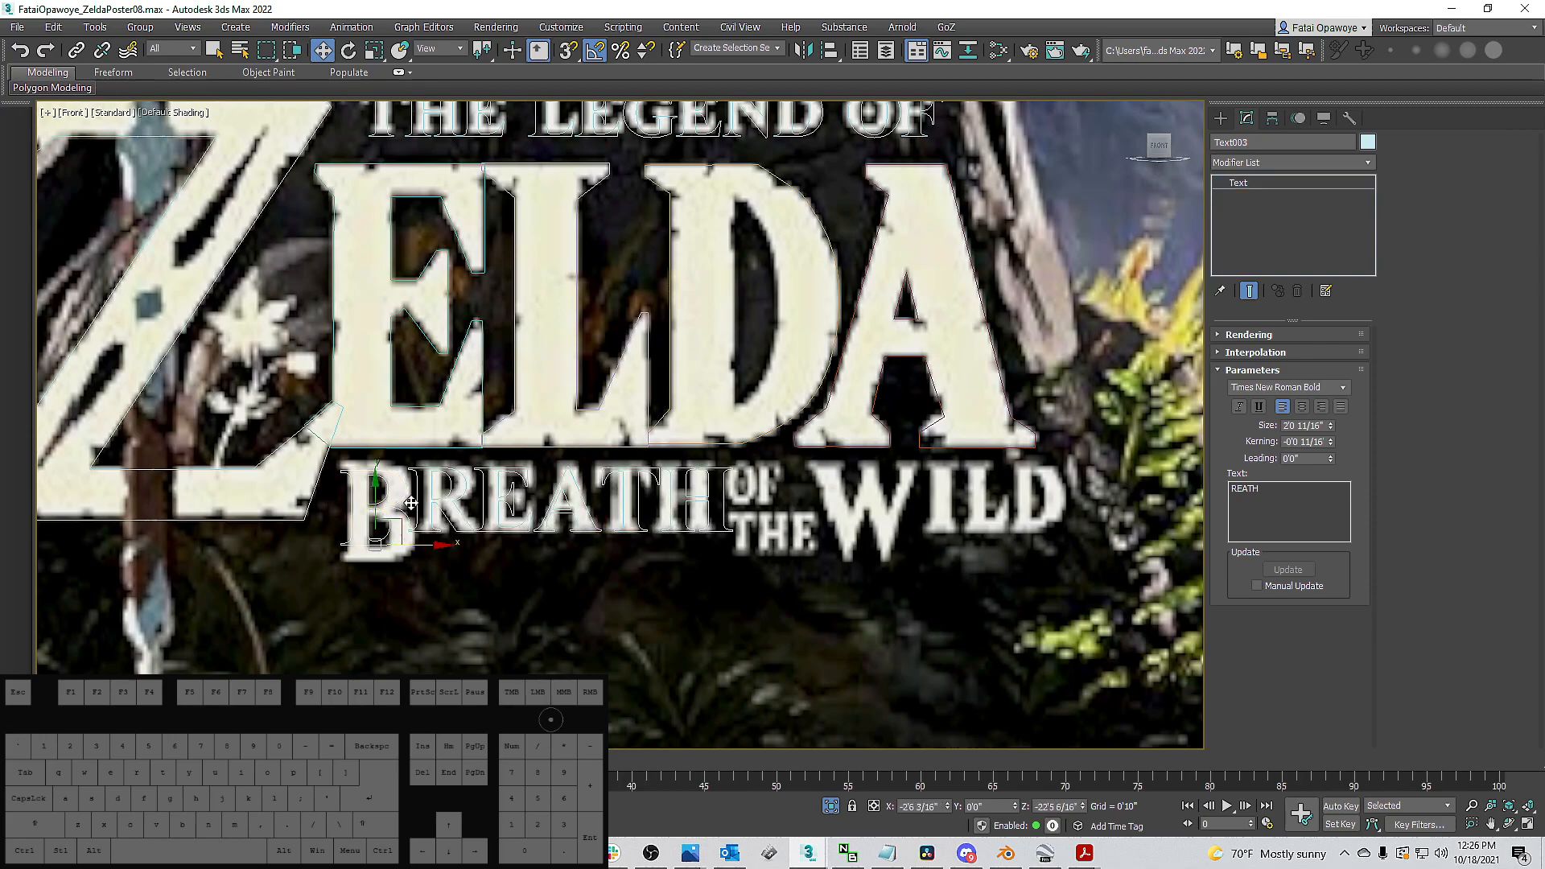
right_click(1332, 442)
left_click_drag(1332, 430, 1333, 409)
left_click_drag(374, 494, 382, 503)
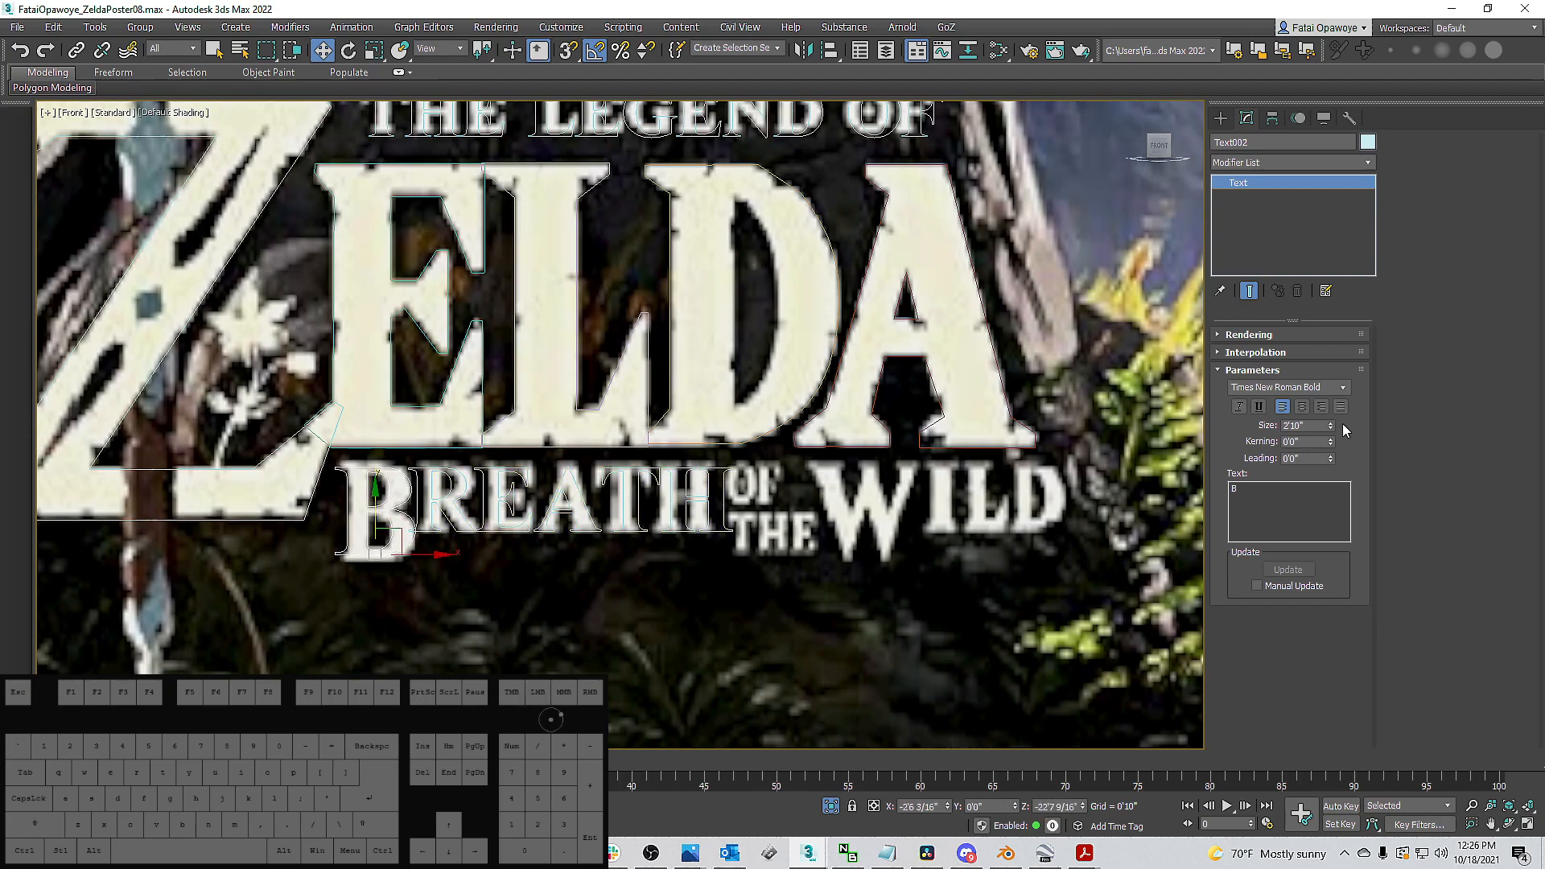
left_click_drag(1330, 421, 1330, 407)
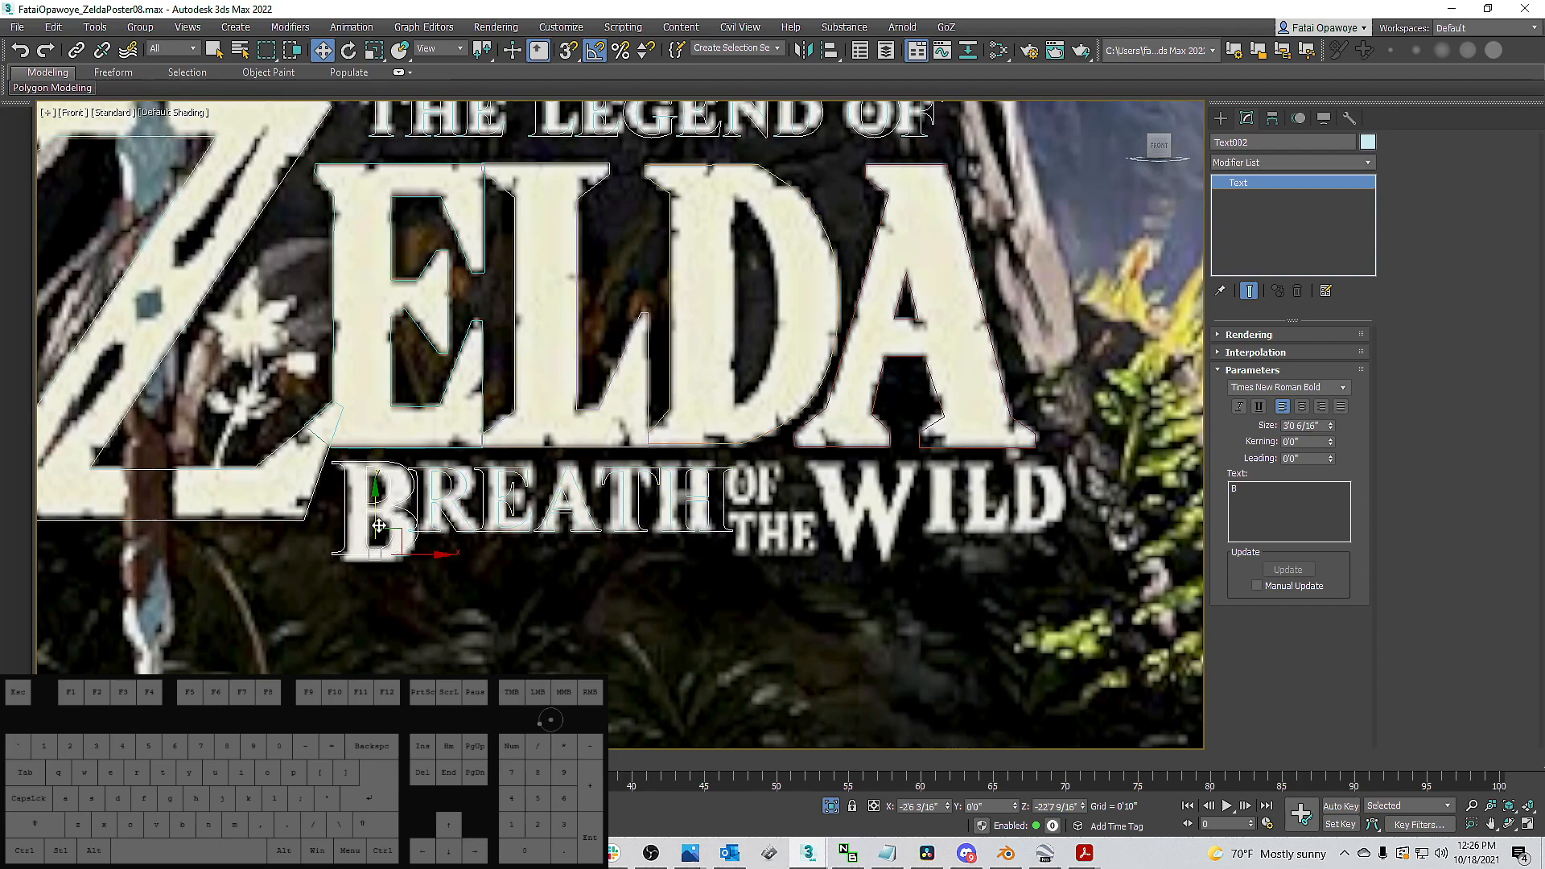
scroll(379, 524, "up", 3)
left_click_drag(387, 528, 388, 535)
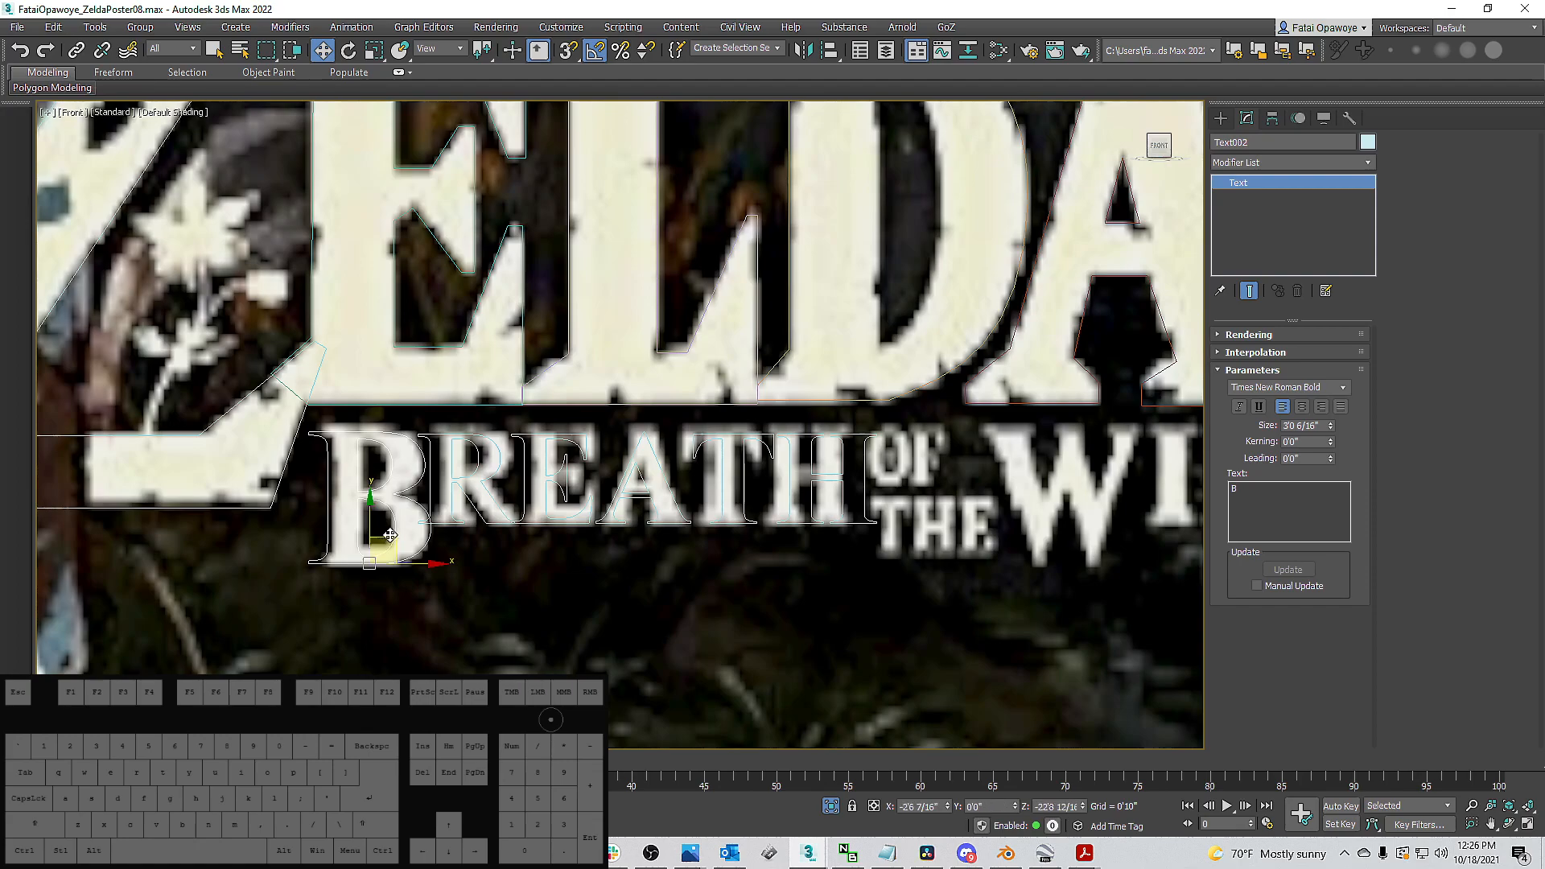
Loosen the REATH text's kerning to -0'0 1/16" and shift it right to X 1'6 6/16", clear of the B.
middle_click_drag(492, 477, 384, 437)
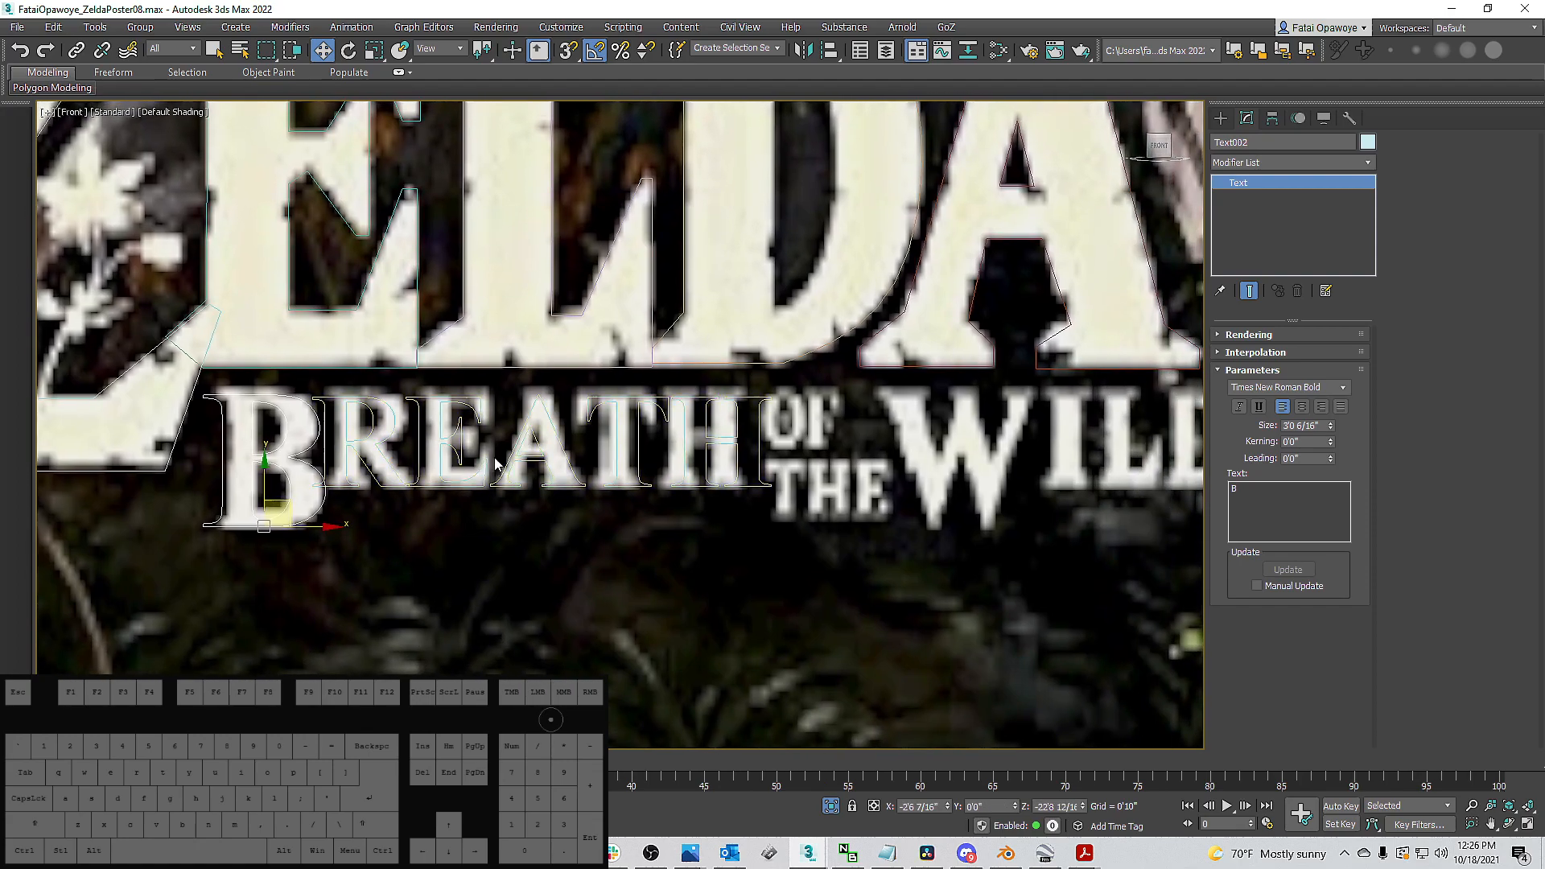
left_click(386, 438)
left_click(437, 431)
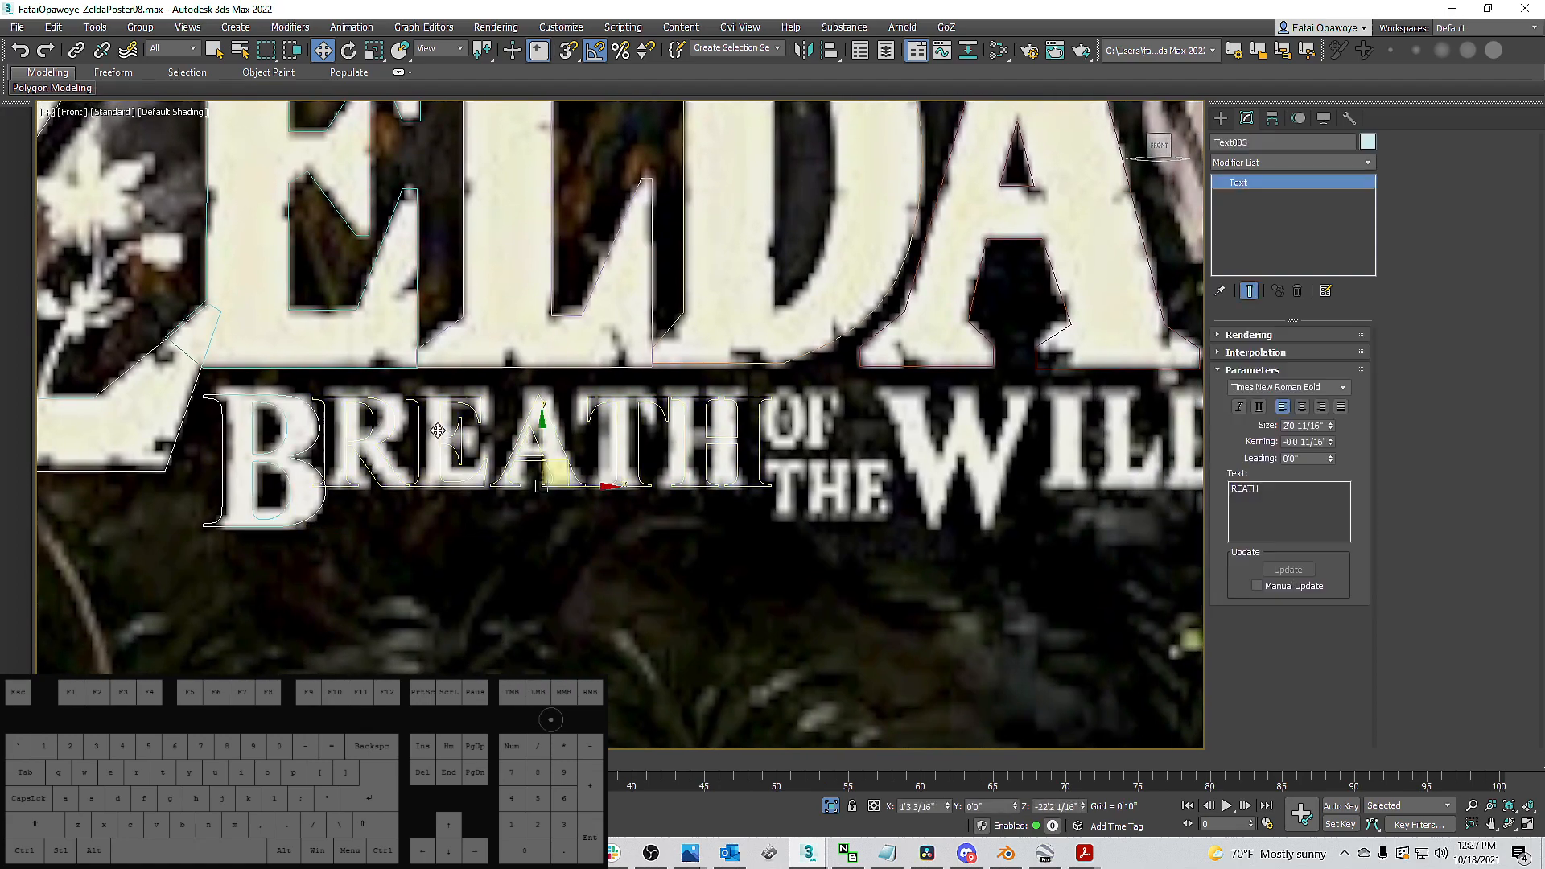
left_click_drag(597, 485, 609, 483)
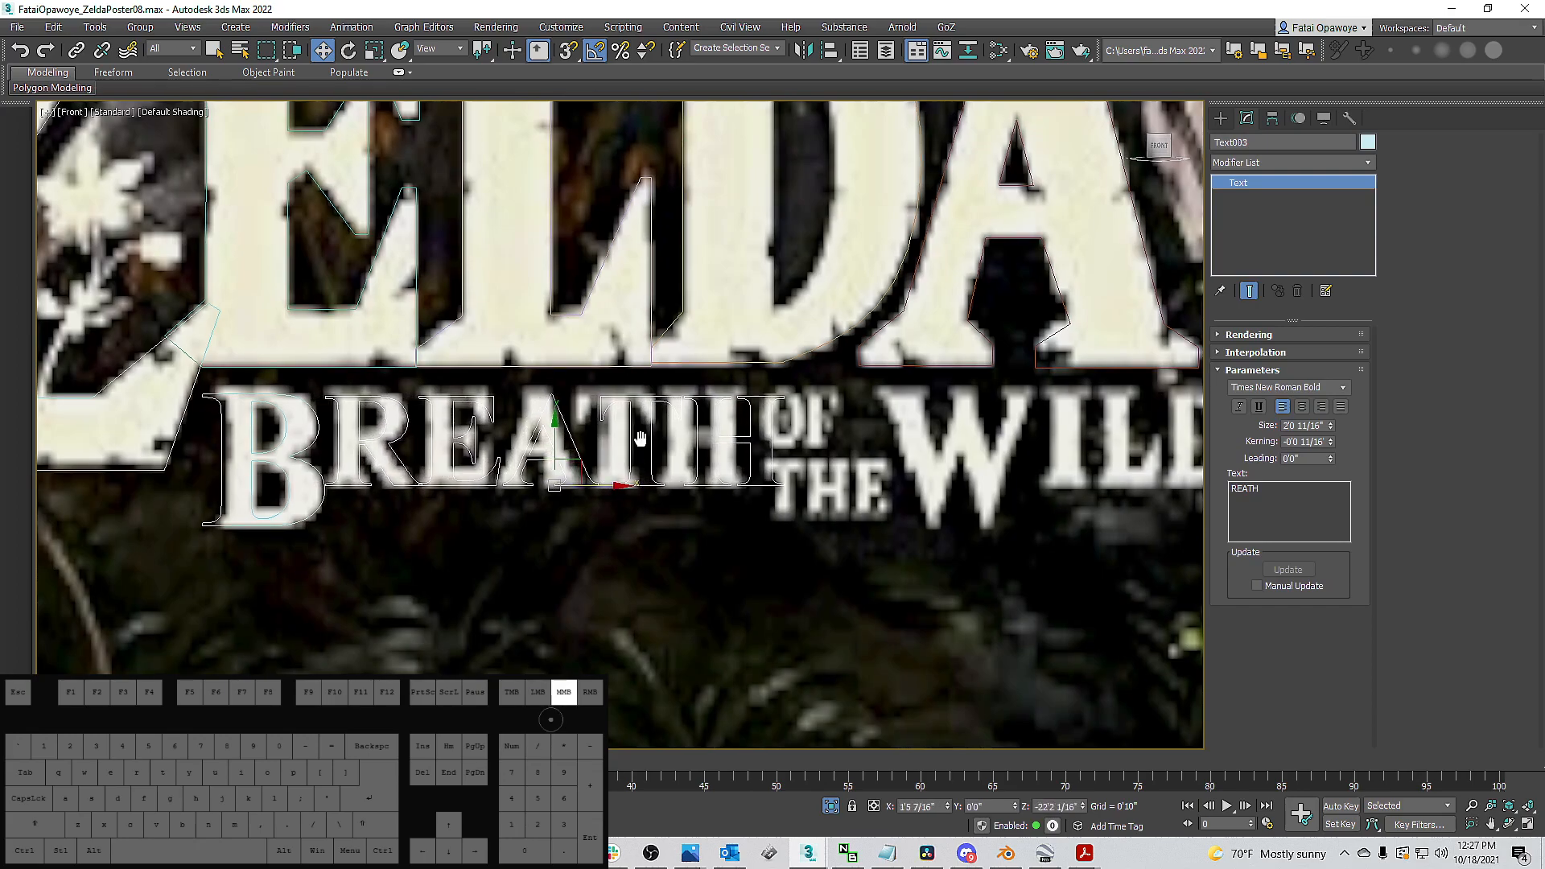
left_click(1330, 445)
left_click_drag(1332, 448, 1344, 392)
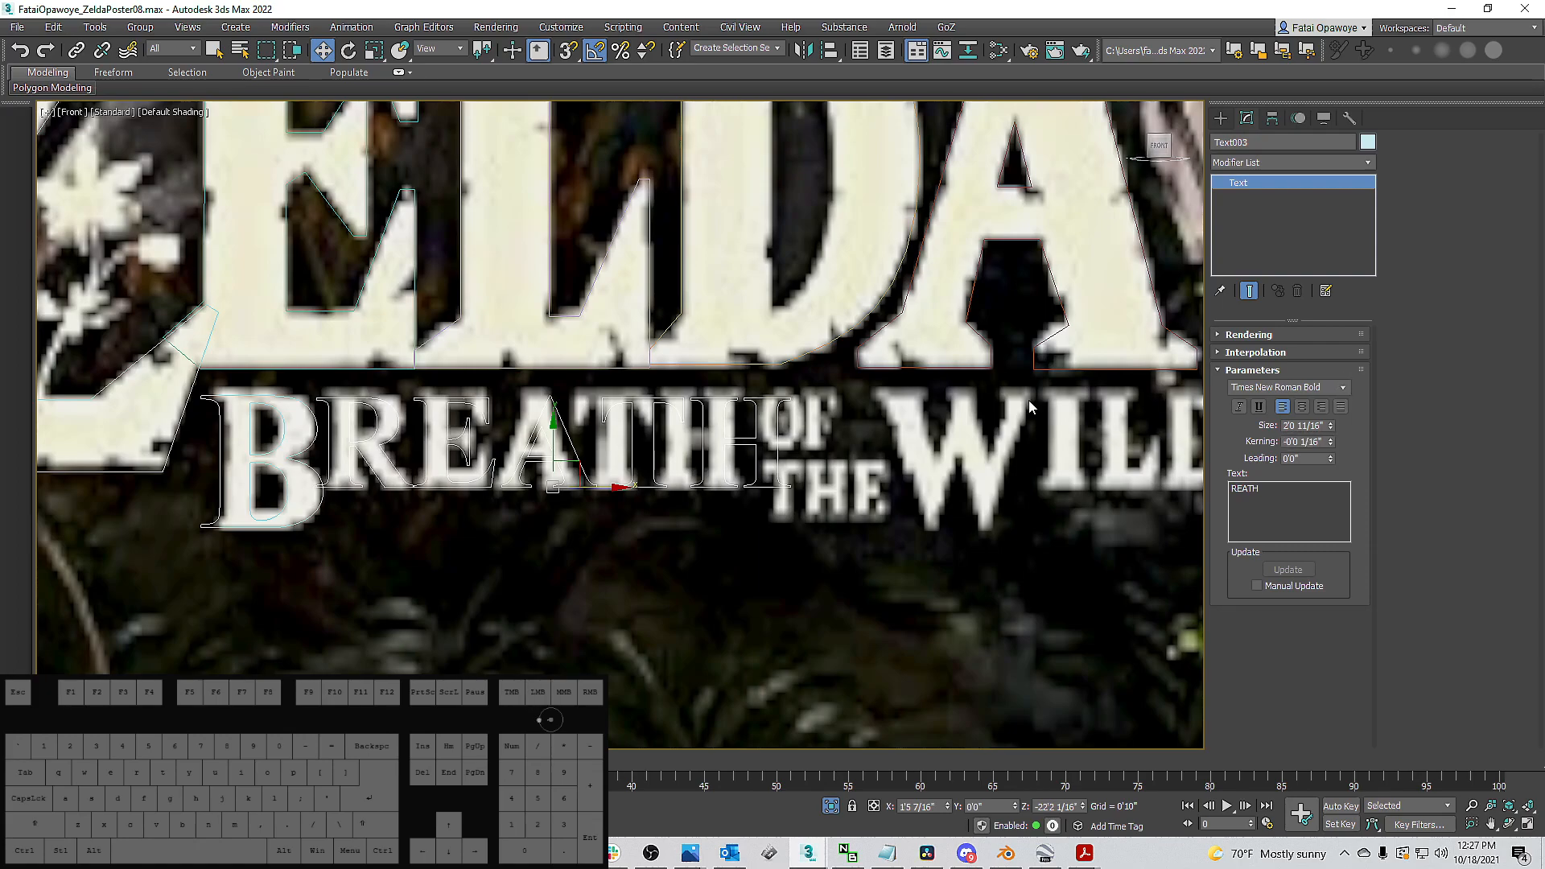
left_click_drag(582, 488, 587, 488)
middle_click_drag(859, 404, 903, 396)
scroll(705, 439, "down", 2)
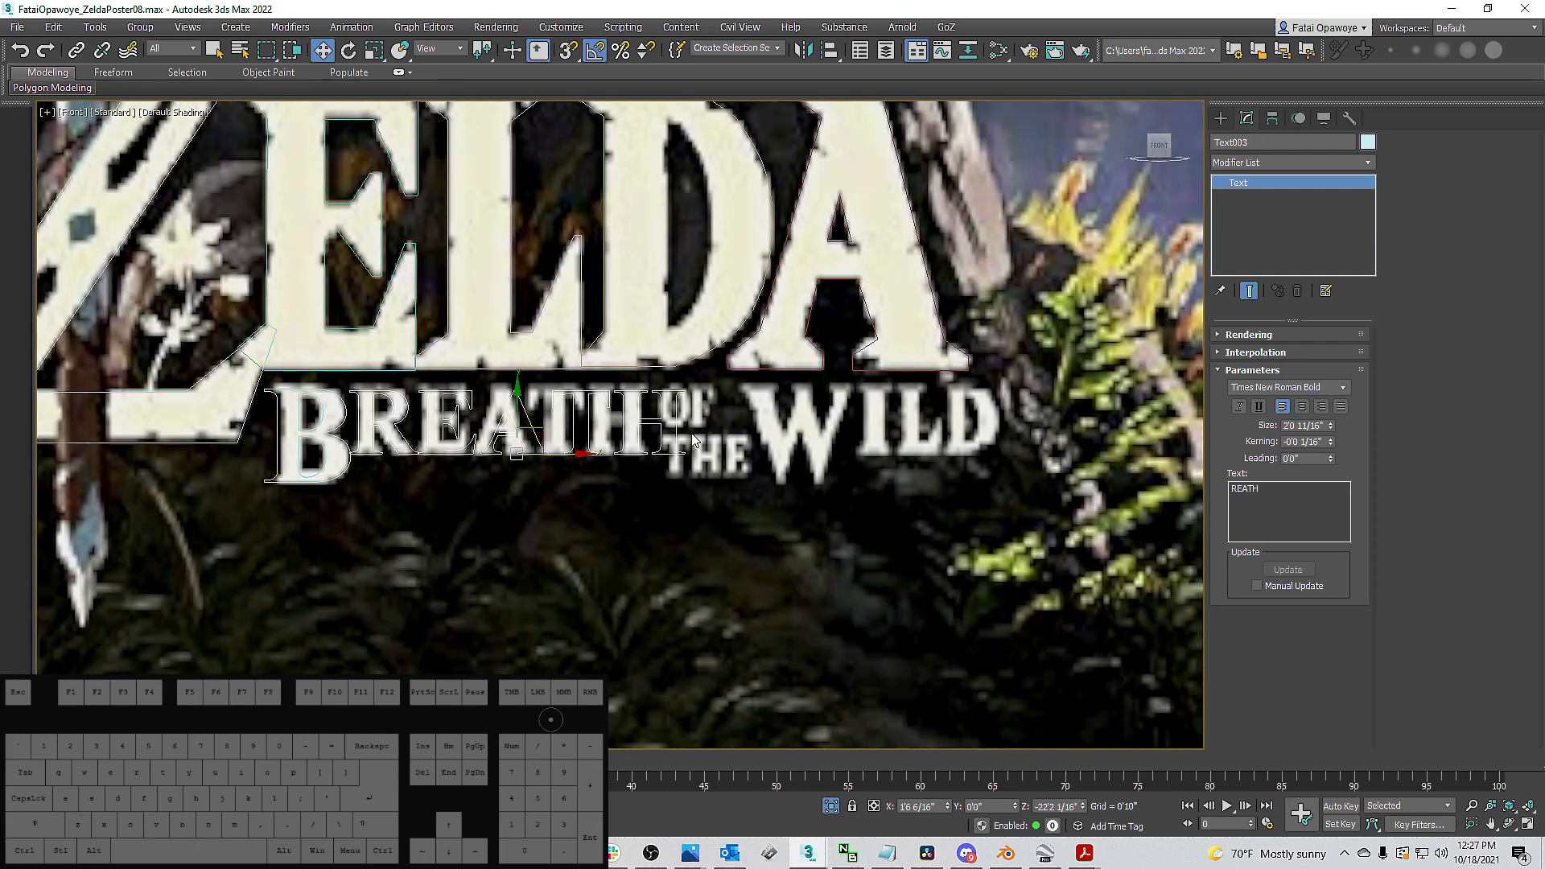
mouse_move(544, 453)
left_mouse_down("shift")
mouse_move(924, 479)
mouse_move(948, 465)
left_mouse_up("shift")
left_click(790, 493)
key("ctrl+z")
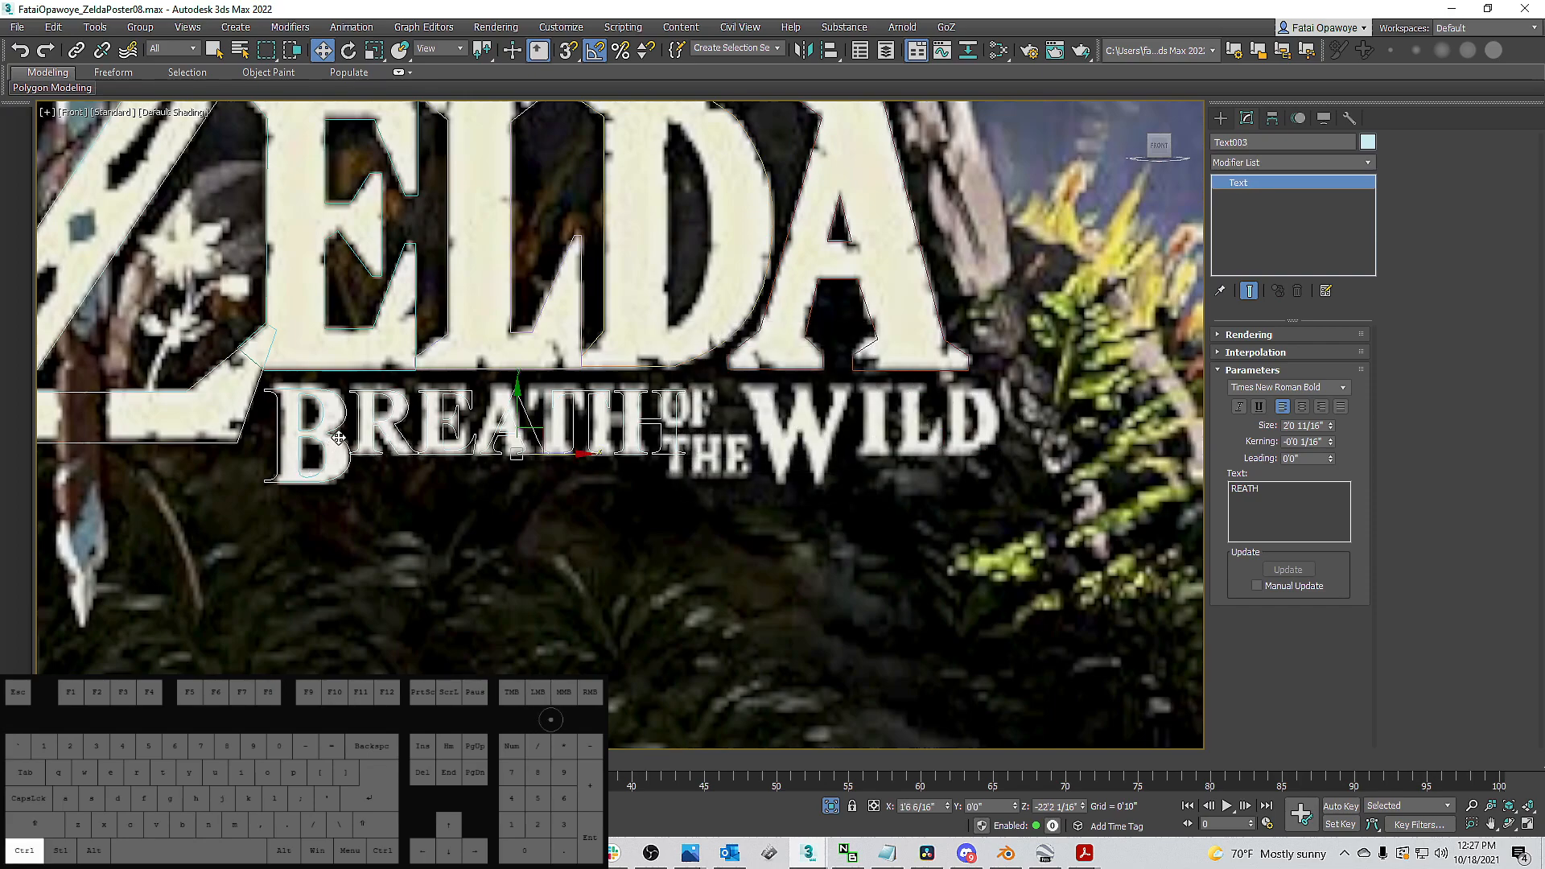
Select the B and REATH texts together and clone them as copies to the right, over the poster's WILD.
left_click(340, 437, "ctrl")
mouse_move(453, 431)
left_mouse_down("shift")
mouse_move(853, 435)
mouse_move(805, 435)
mouse_move(891, 453)
left_mouse_up("shift")
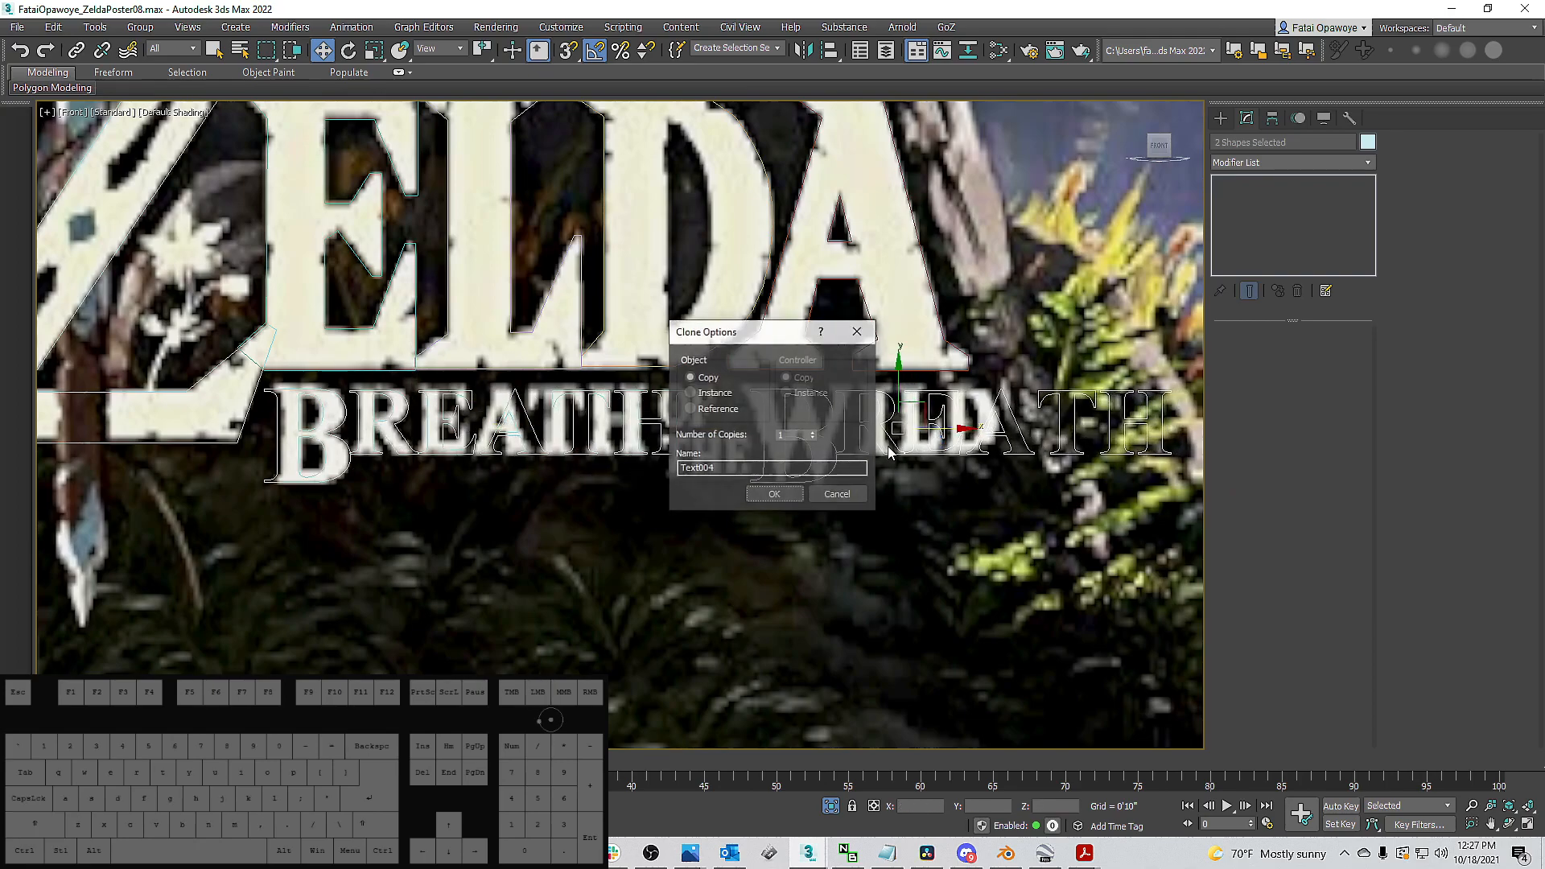
left_click(775, 494)
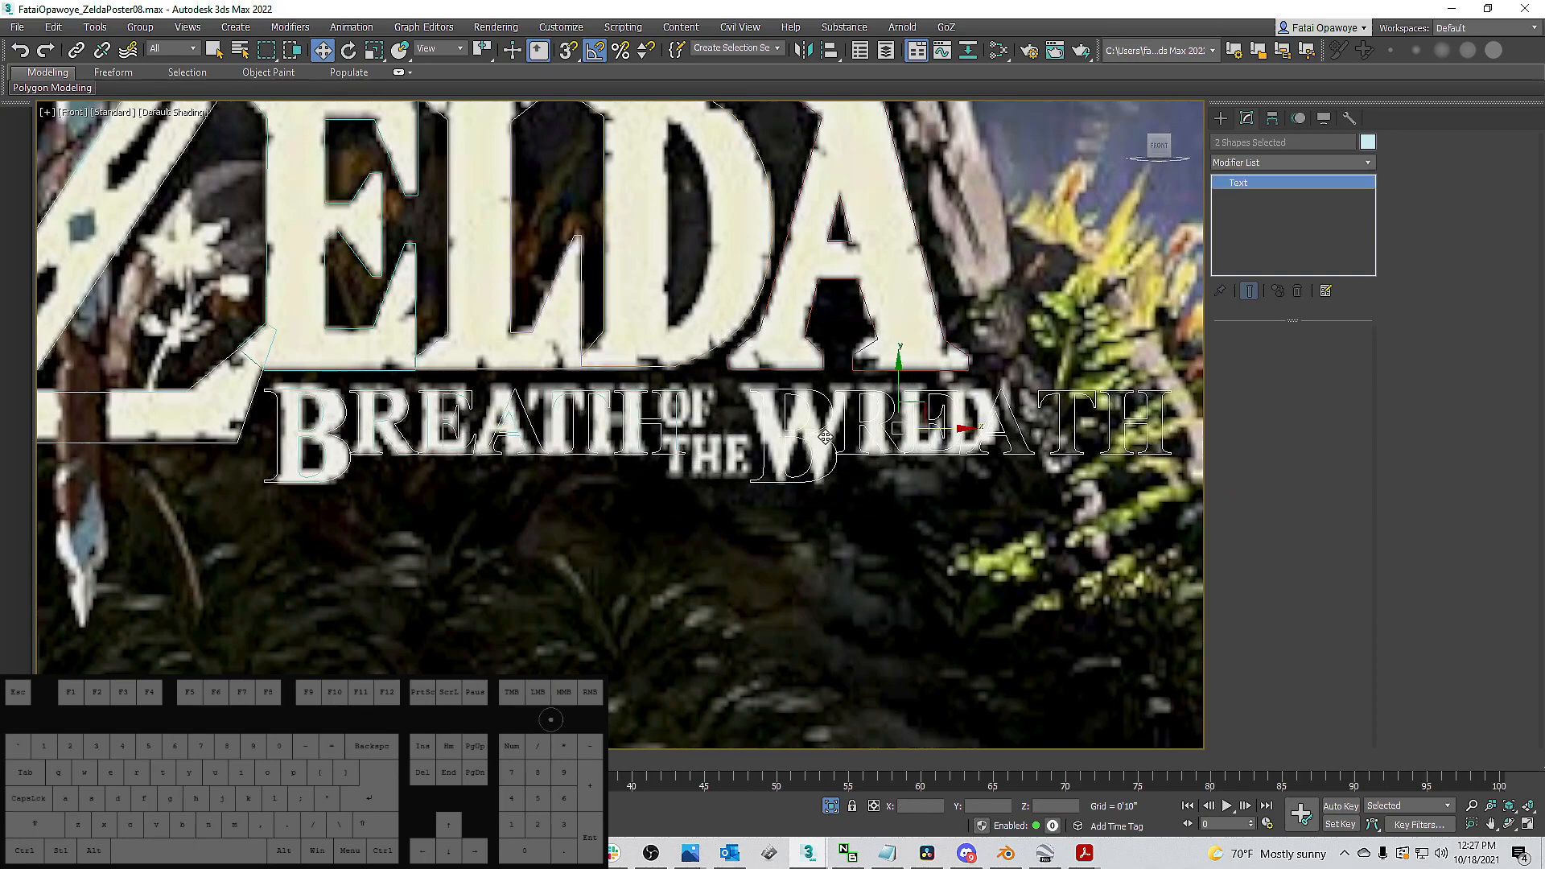
Change the cloned B's text to W and the cloned REATH's text to ILD.
left_click(825, 436)
double_click(1234, 489)
type("W")
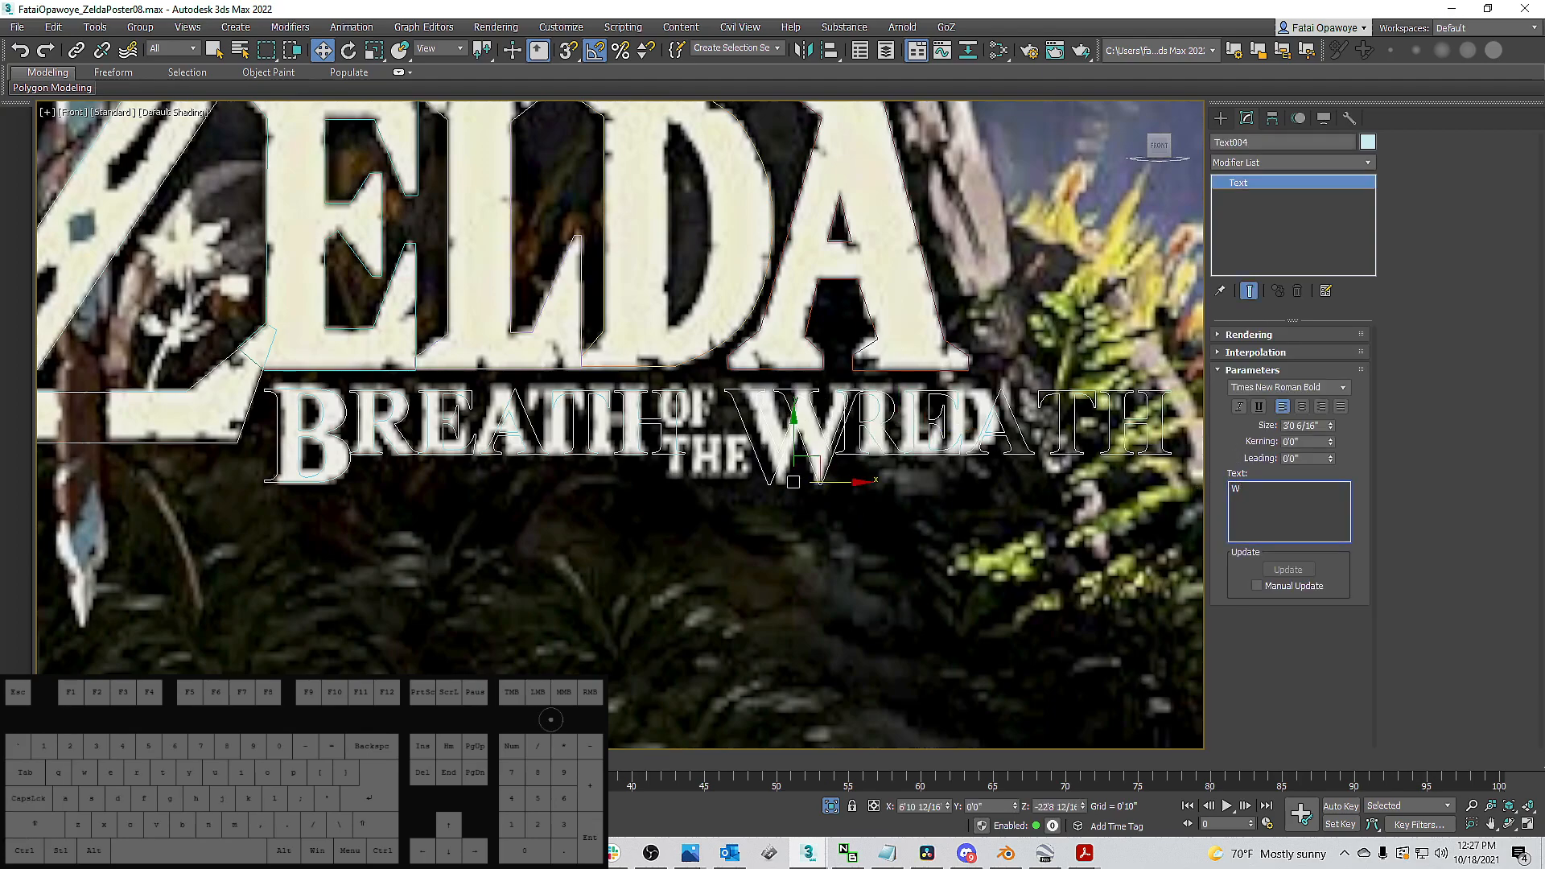
left_click(890, 423)
left_click_drag(1292, 488, 1146, 473)
type("ILD")
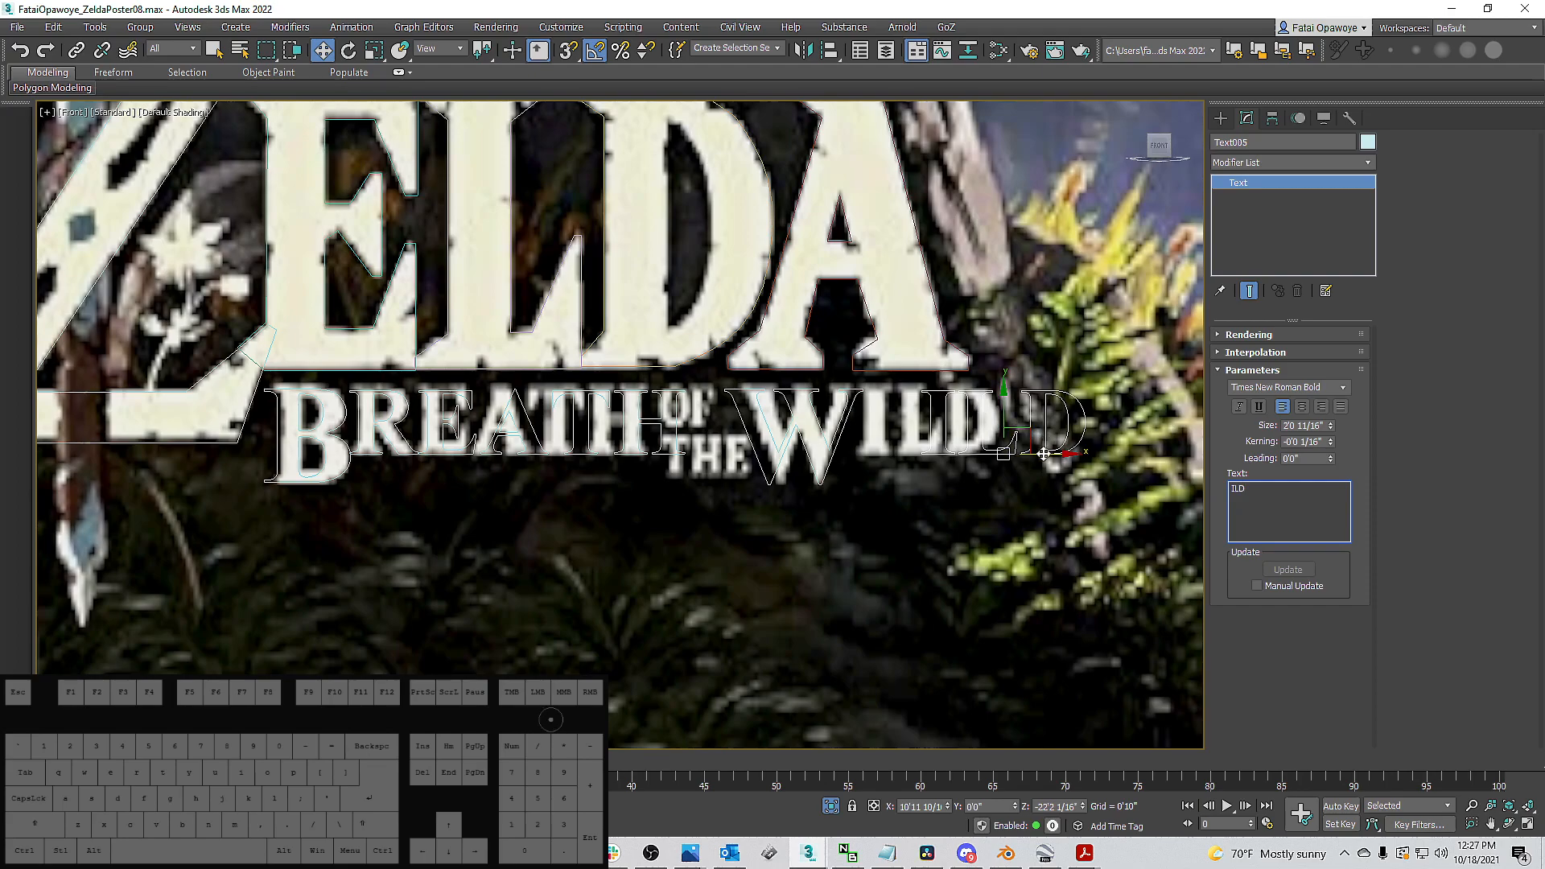
Move the ILD text left to X 9'10 5/16" so it sits just after the W.
left_click_drag(1043, 454, 982, 446)
scroll(793, 414, "up", 2)
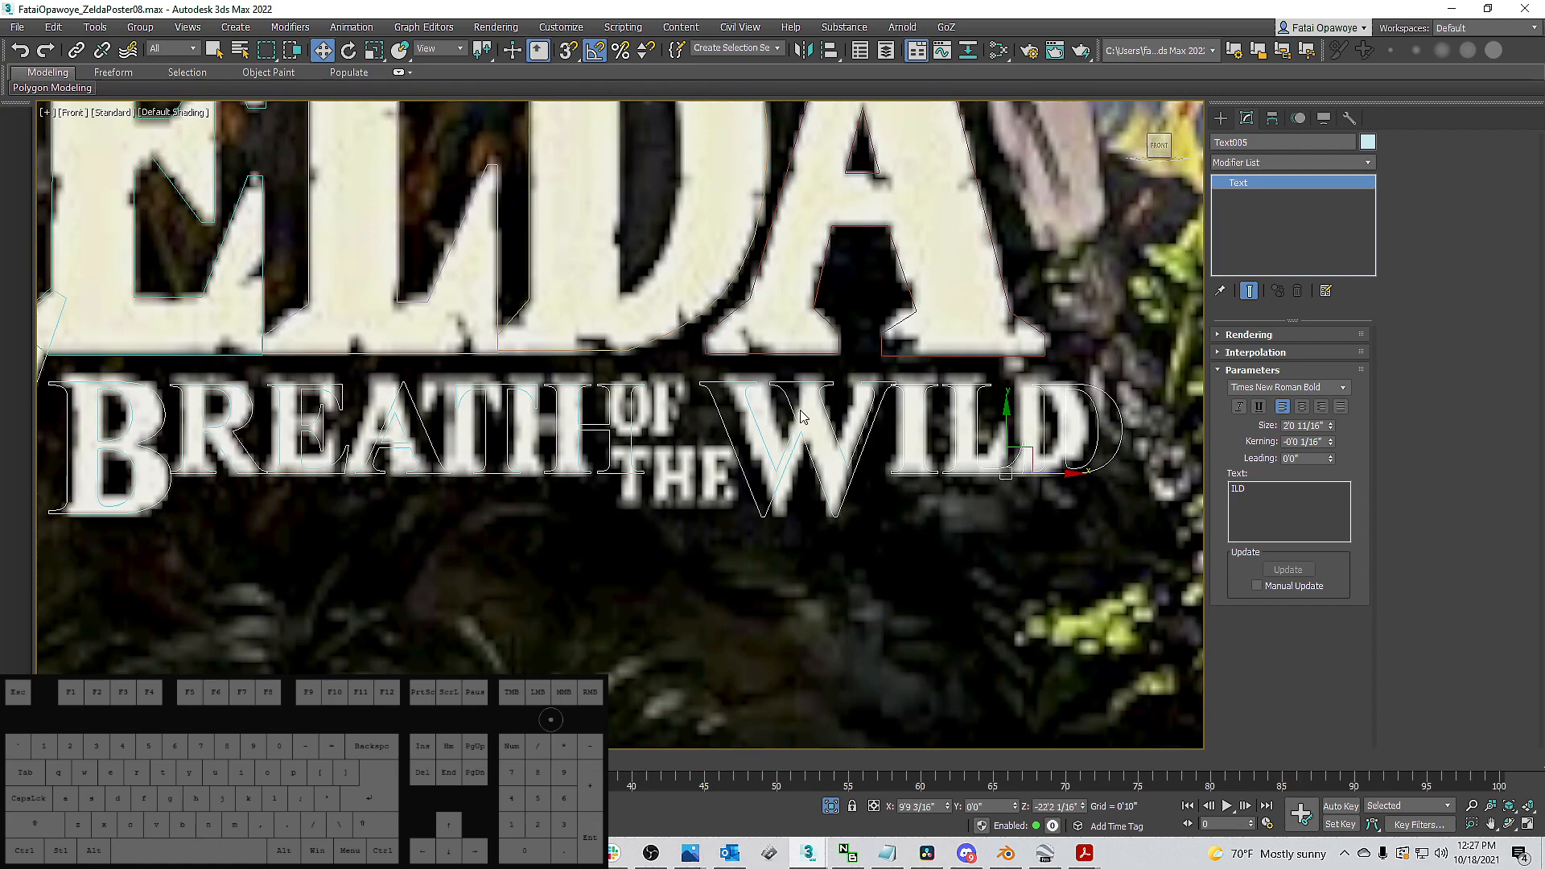
left_click_drag(1039, 473, 1046, 475)
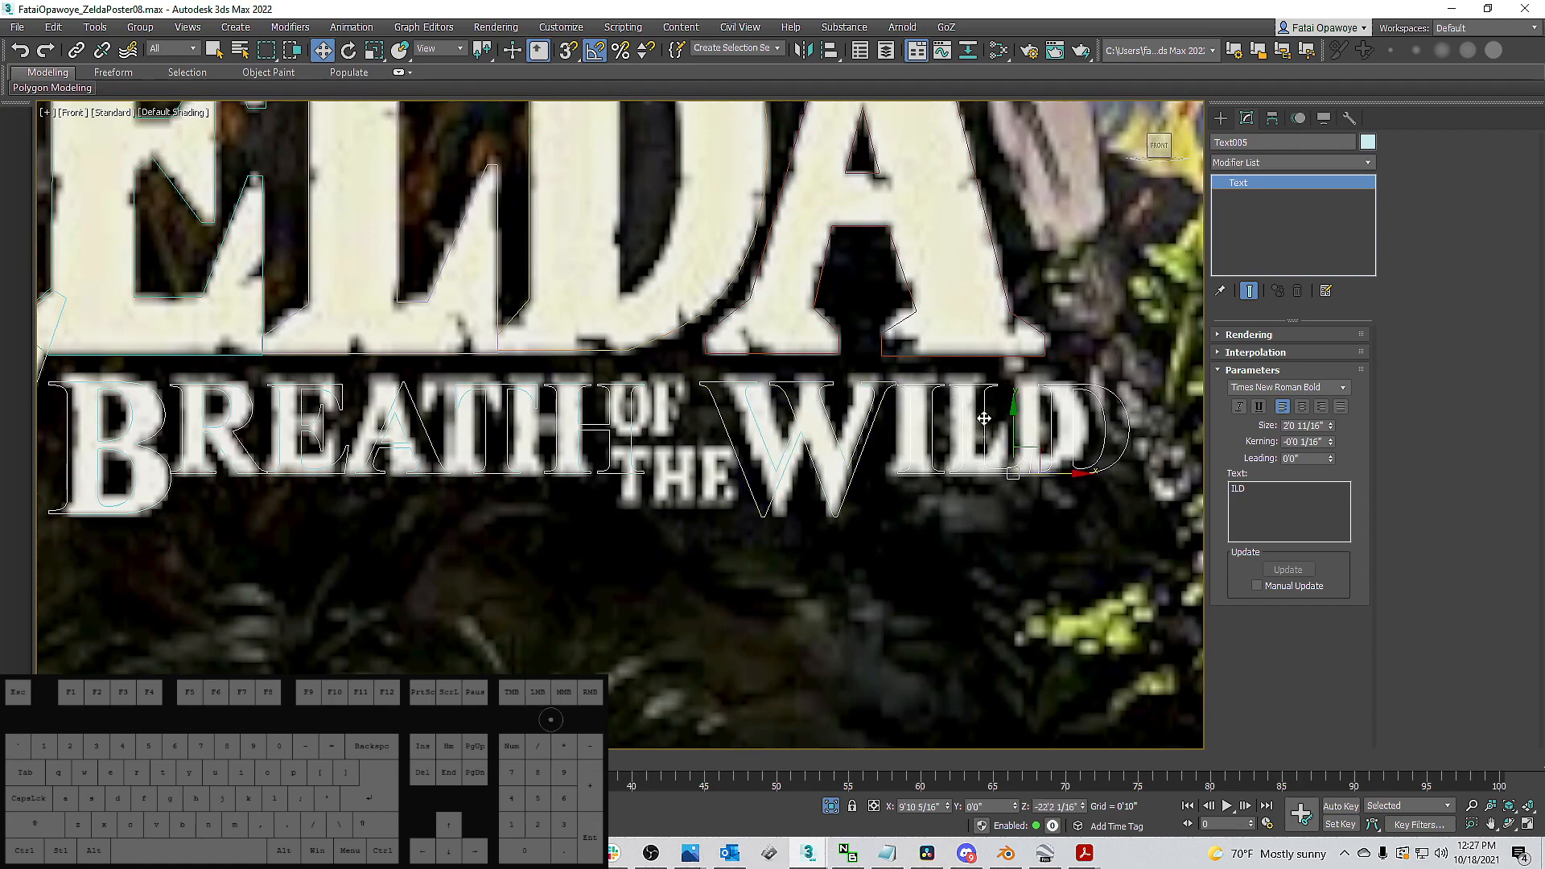
left_click_drag(1012, 417, 1013, 417)
key("ctrl+z")
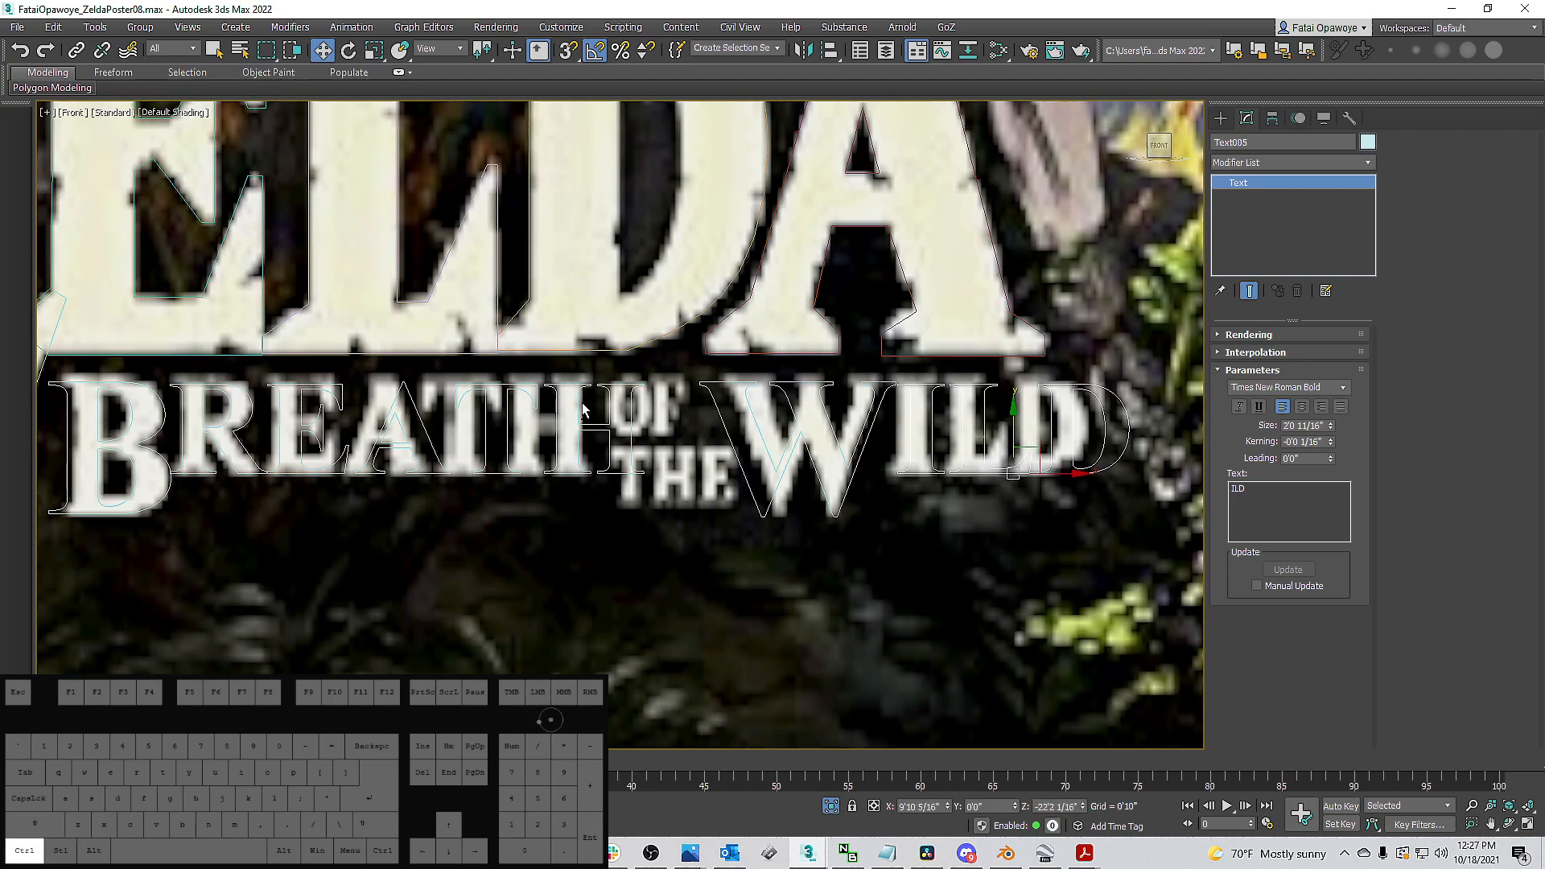
Add REATH to the selection with ILD and move both up slightly so their tops line up with the B and W.
left_click(569, 379, "ctrl")
scroll(869, 397, "up", 3)
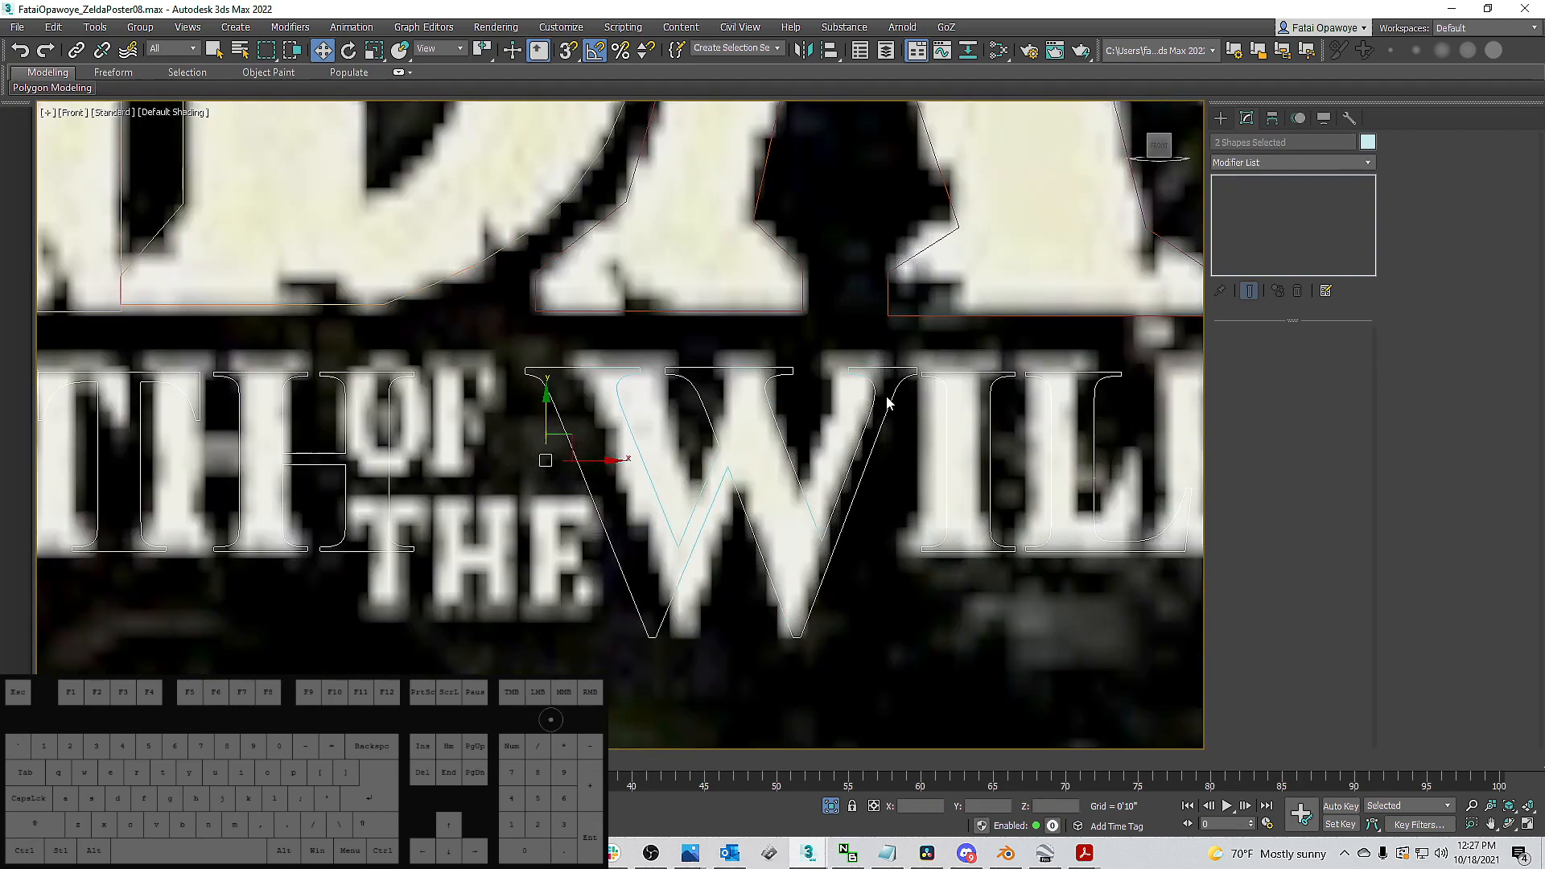
scroll(948, 385, "up", 3)
scroll(895, 376, "down", 2)
middle_click_drag(760, 368, 830, 363)
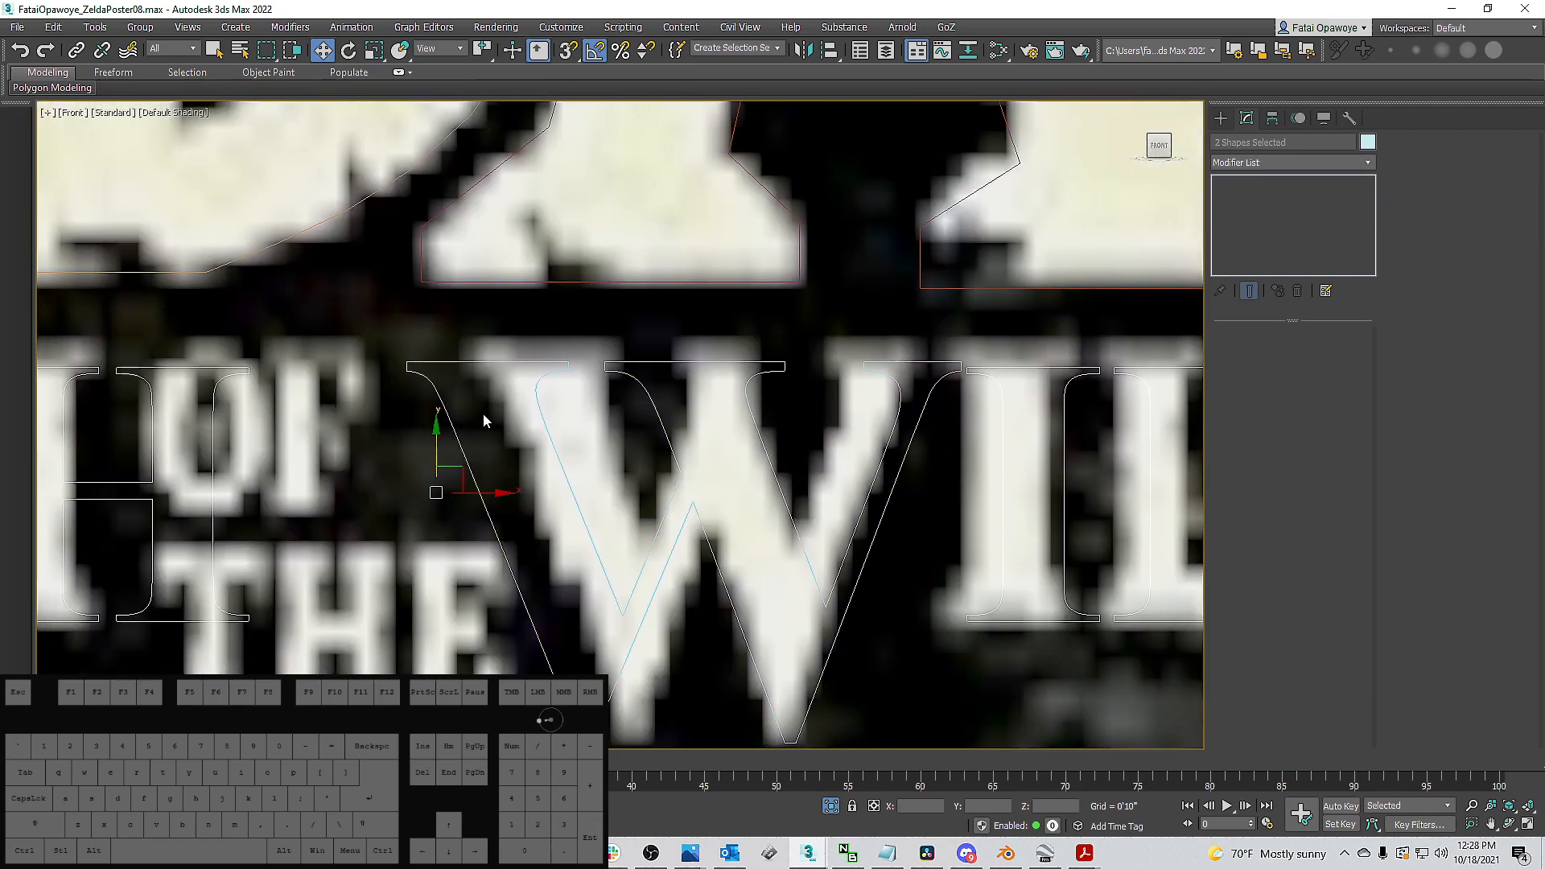
left_click_drag(434, 422, 445, 418)
scroll(538, 413, "down", 3)
middle_click_drag(541, 414, 832, 375)
scroll(437, 384, "up", 3)
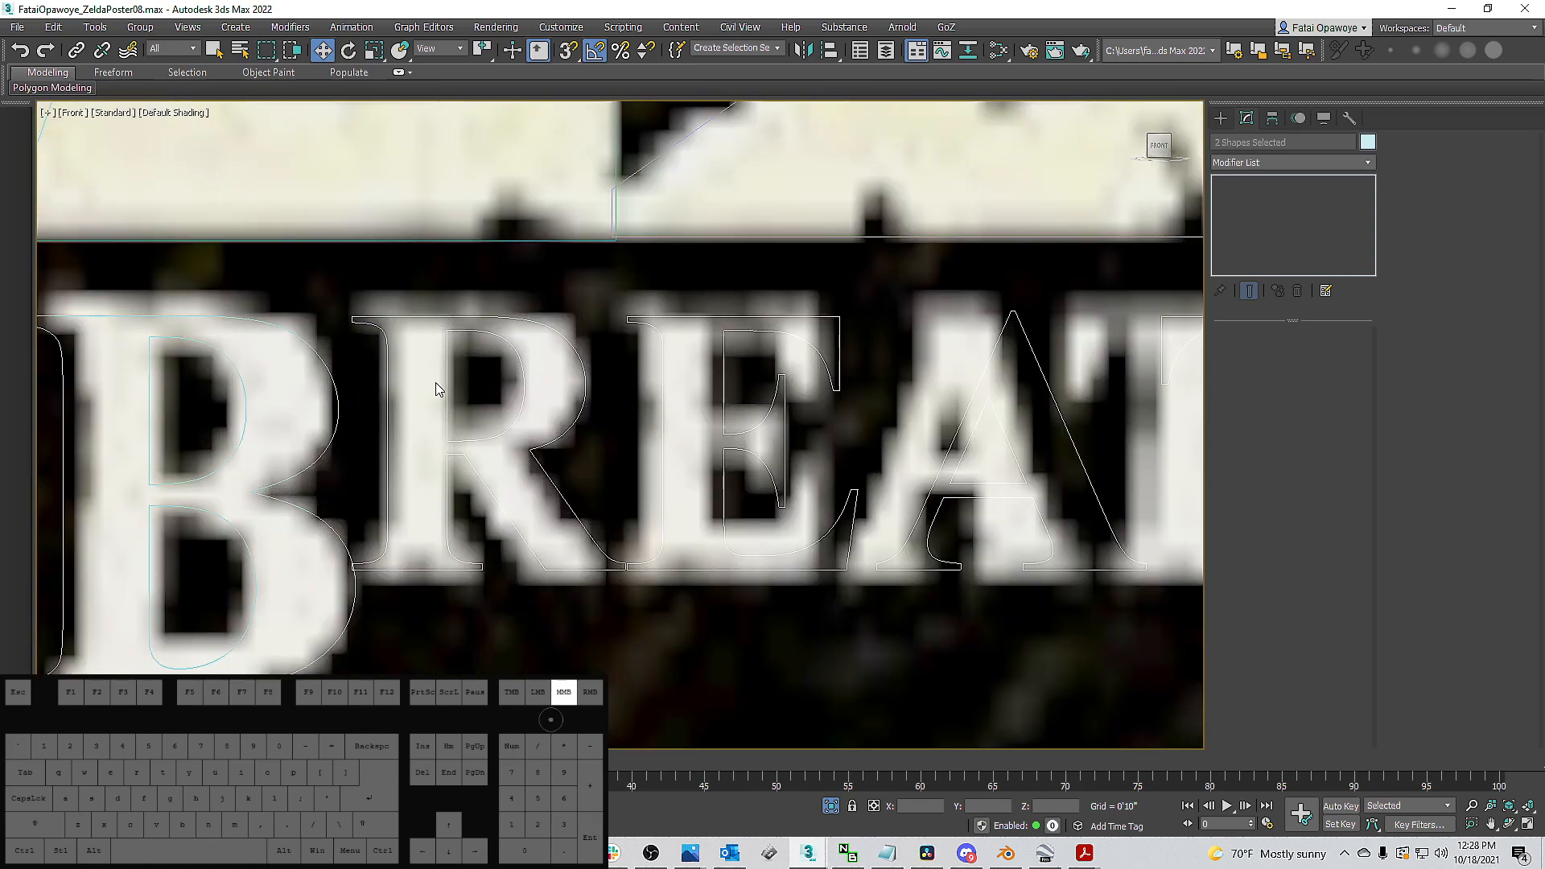
middle_click_drag(435, 390, 530, 363)
scroll(530, 363, "down", 6)
Select the B text alone and nudge it left to X -2'6 14/16".
left_click(597, 439)
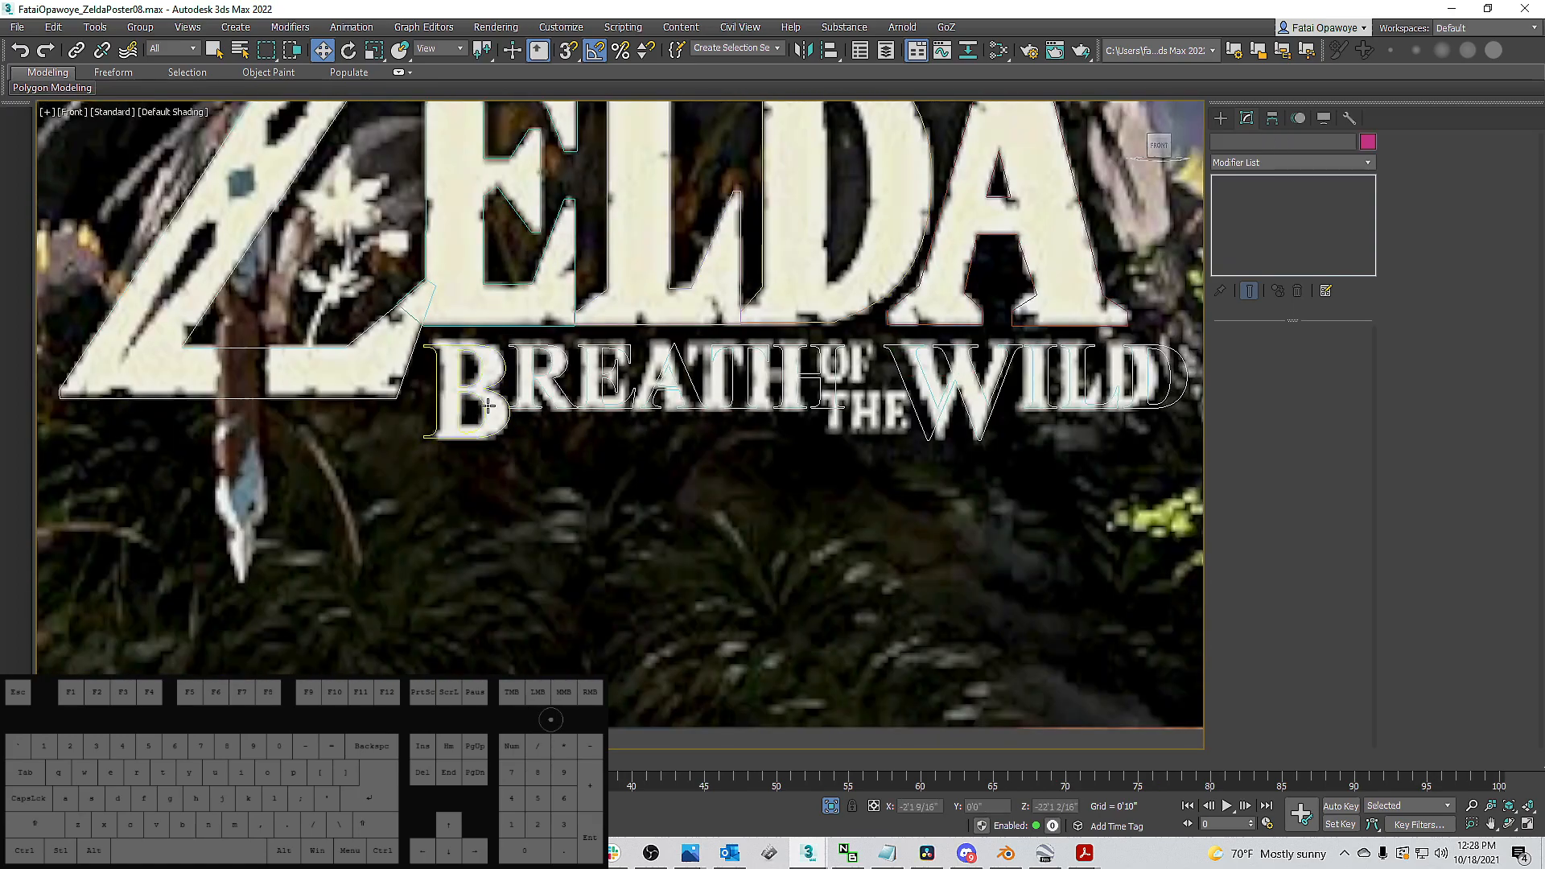
scroll(488, 406, "up", 5)
left_click(503, 402)
left_click(483, 364)
scroll(490, 364, "down", 2)
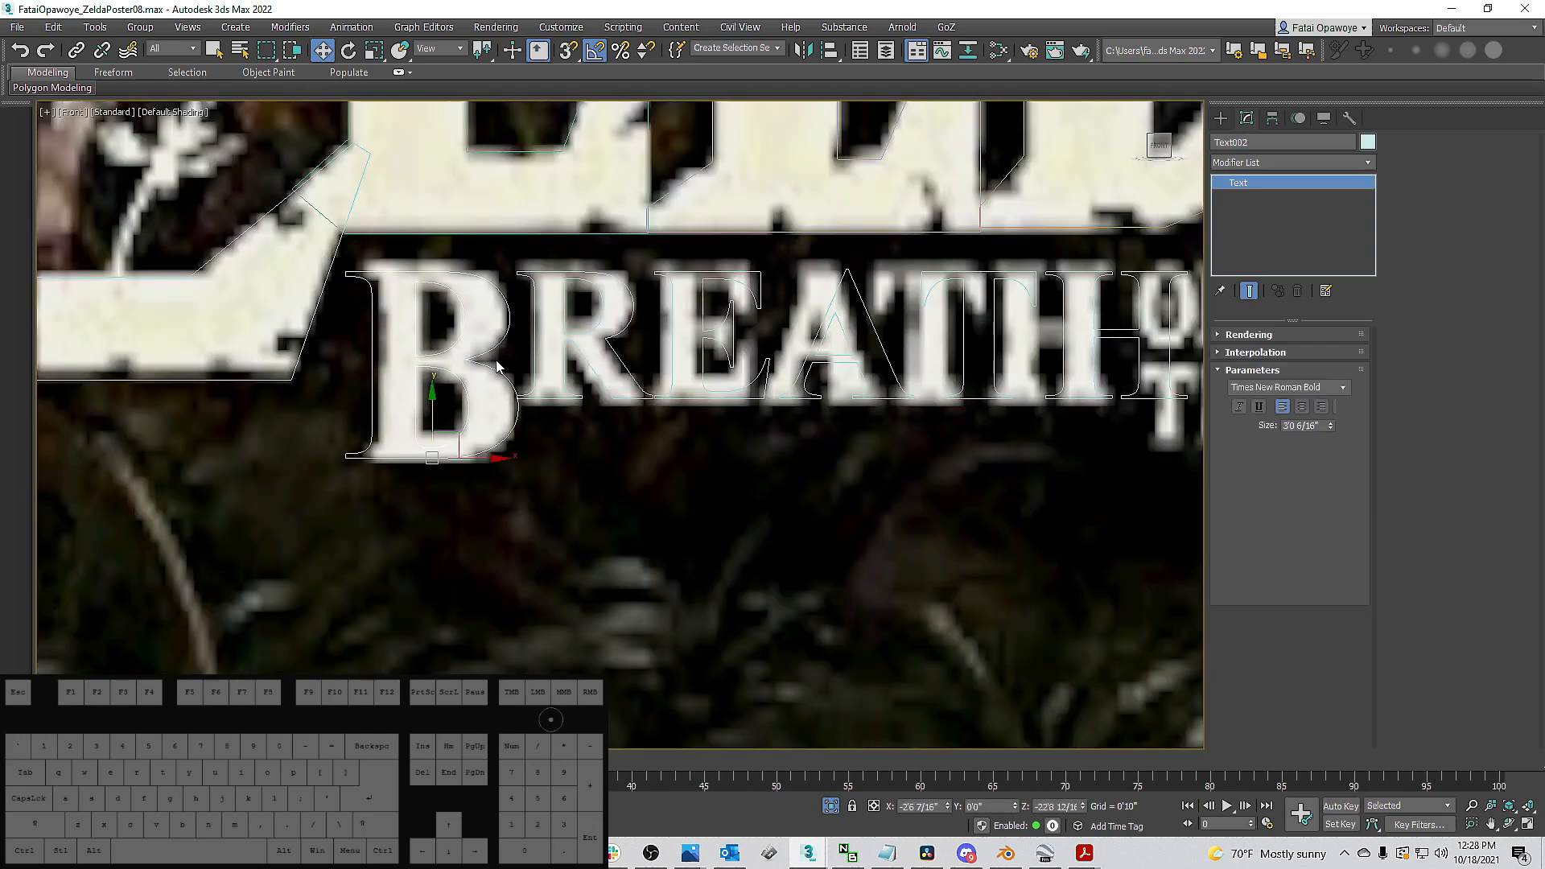
left_click_drag(482, 458, 478, 470)
middle_click_drag(823, 327, 544, 322)
middle_click_drag(919, 340, 795, 333)
scroll(794, 332, "down", 6)
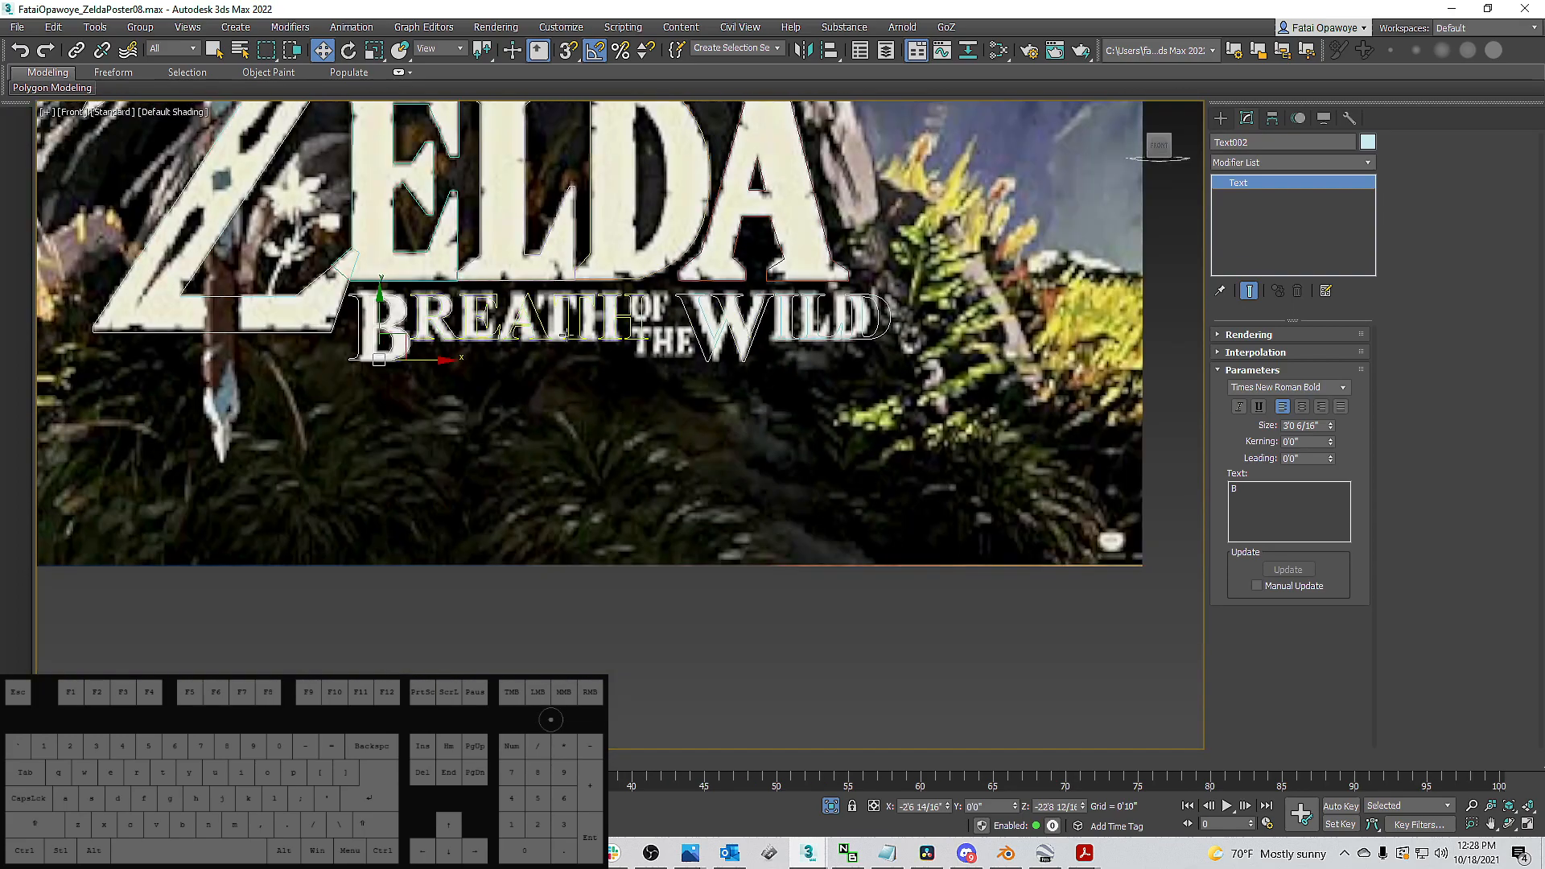
Clone the REATH text downward as a copy and change the copy's text to OF and THE on two lines.
middle_click_drag(565, 336, 573, 330)
scroll(663, 412, "up", 2)
middle_click_drag(669, 407, 669, 481)
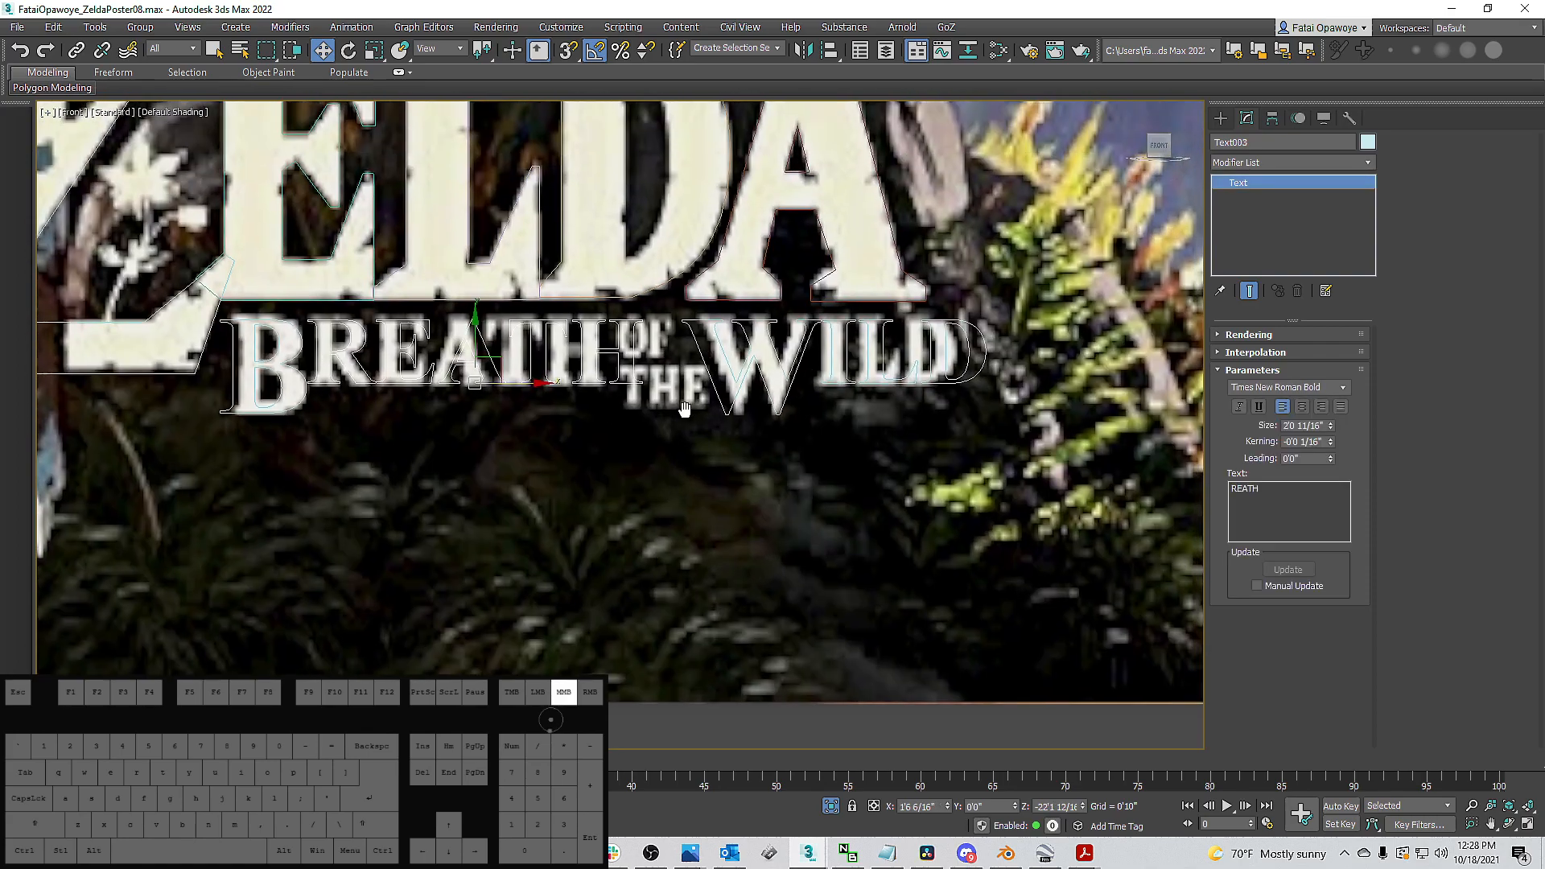
left_click_drag(472, 383, 473, 467, "shift")
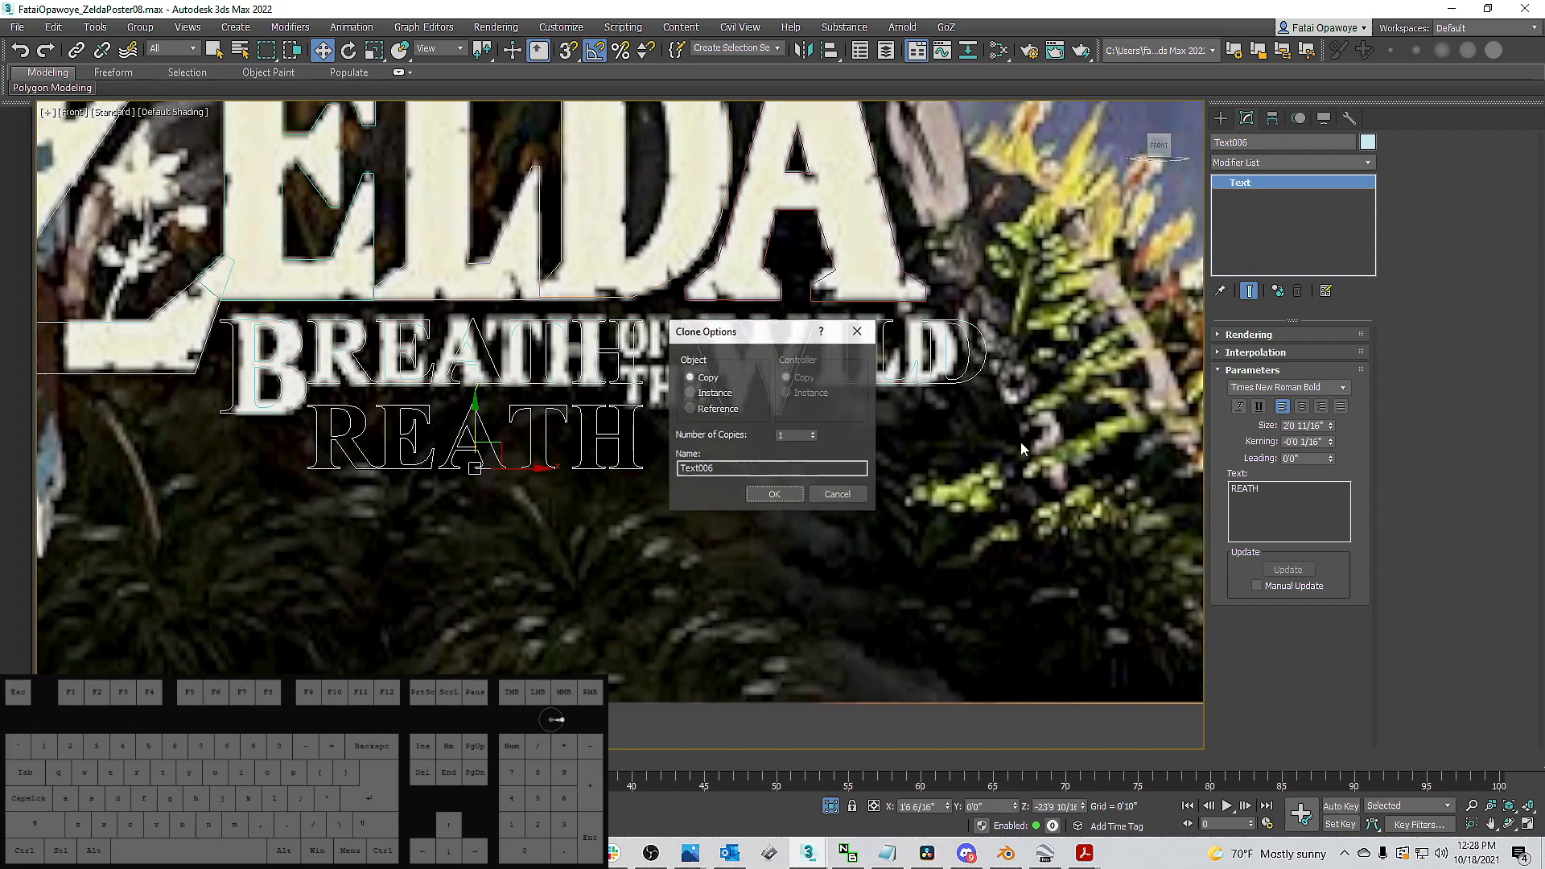
double_click(1276, 486)
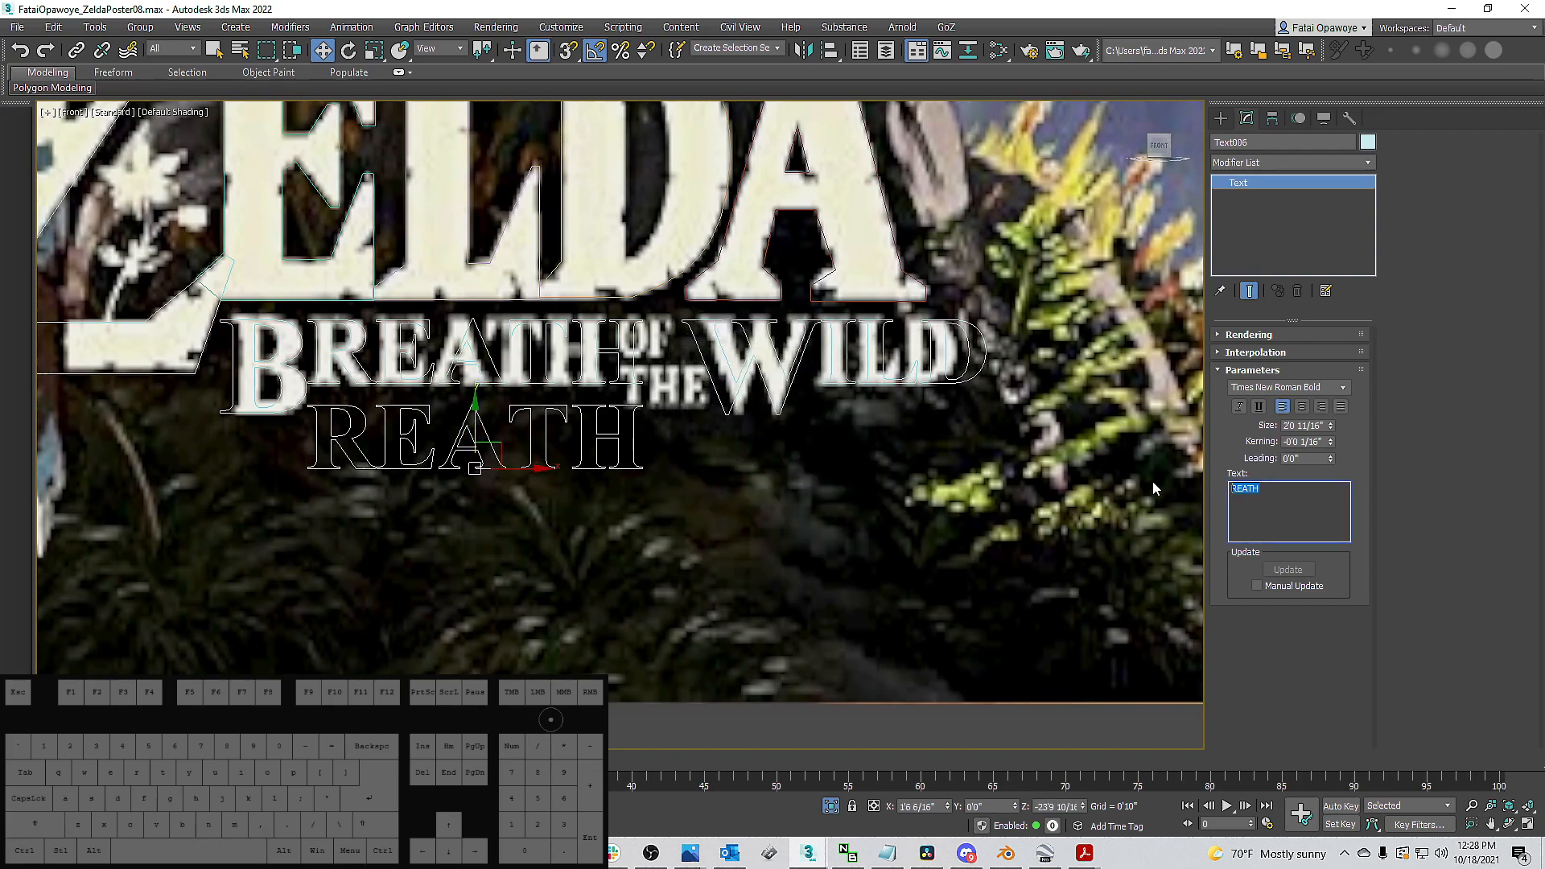
type("OF")
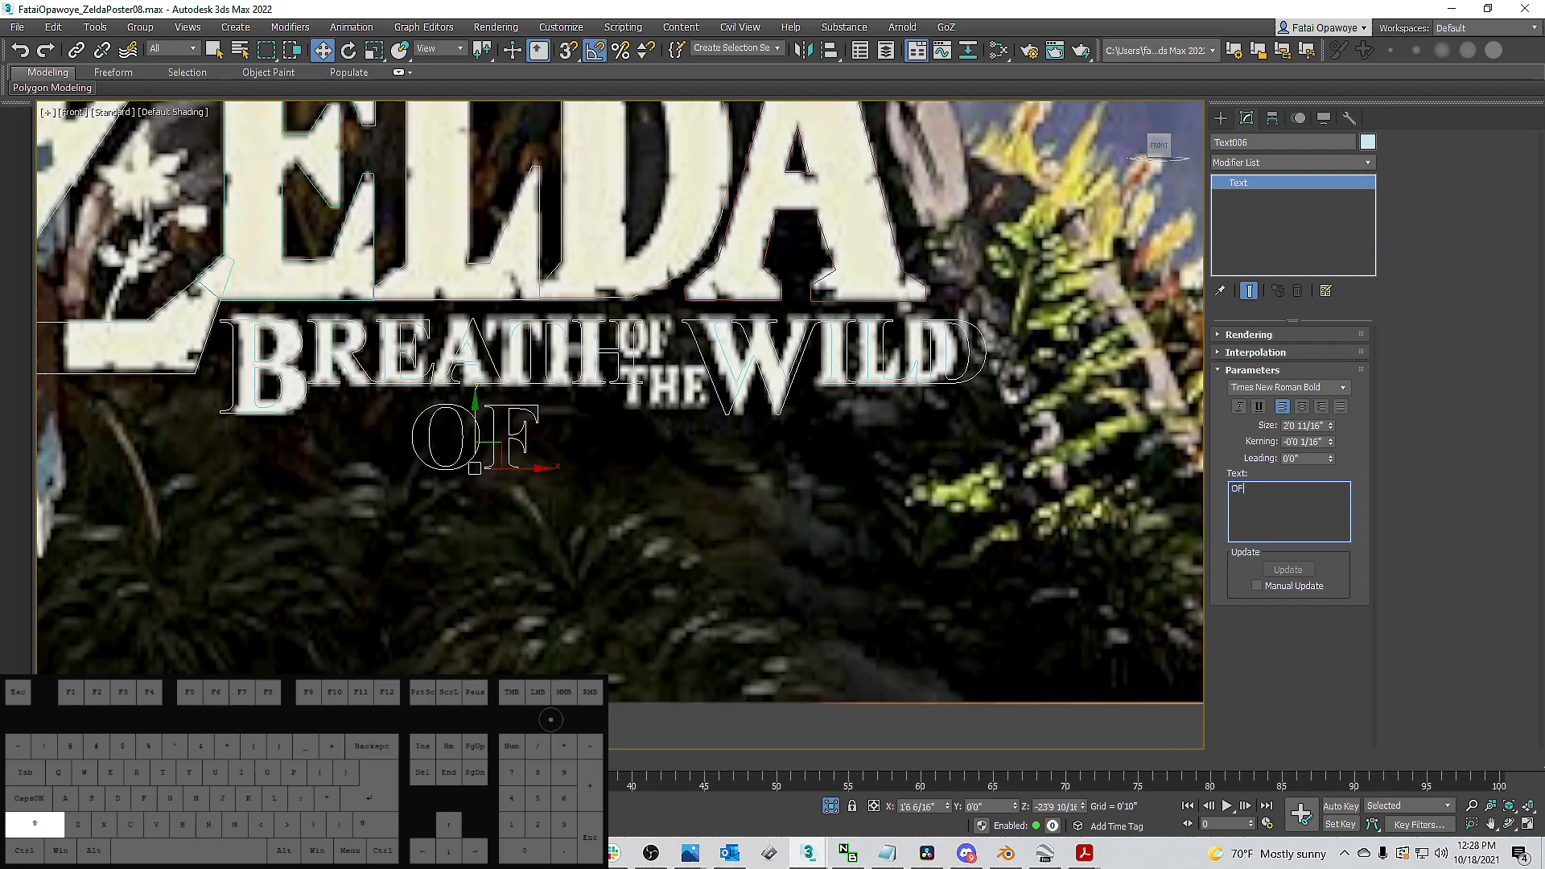
key("Return")
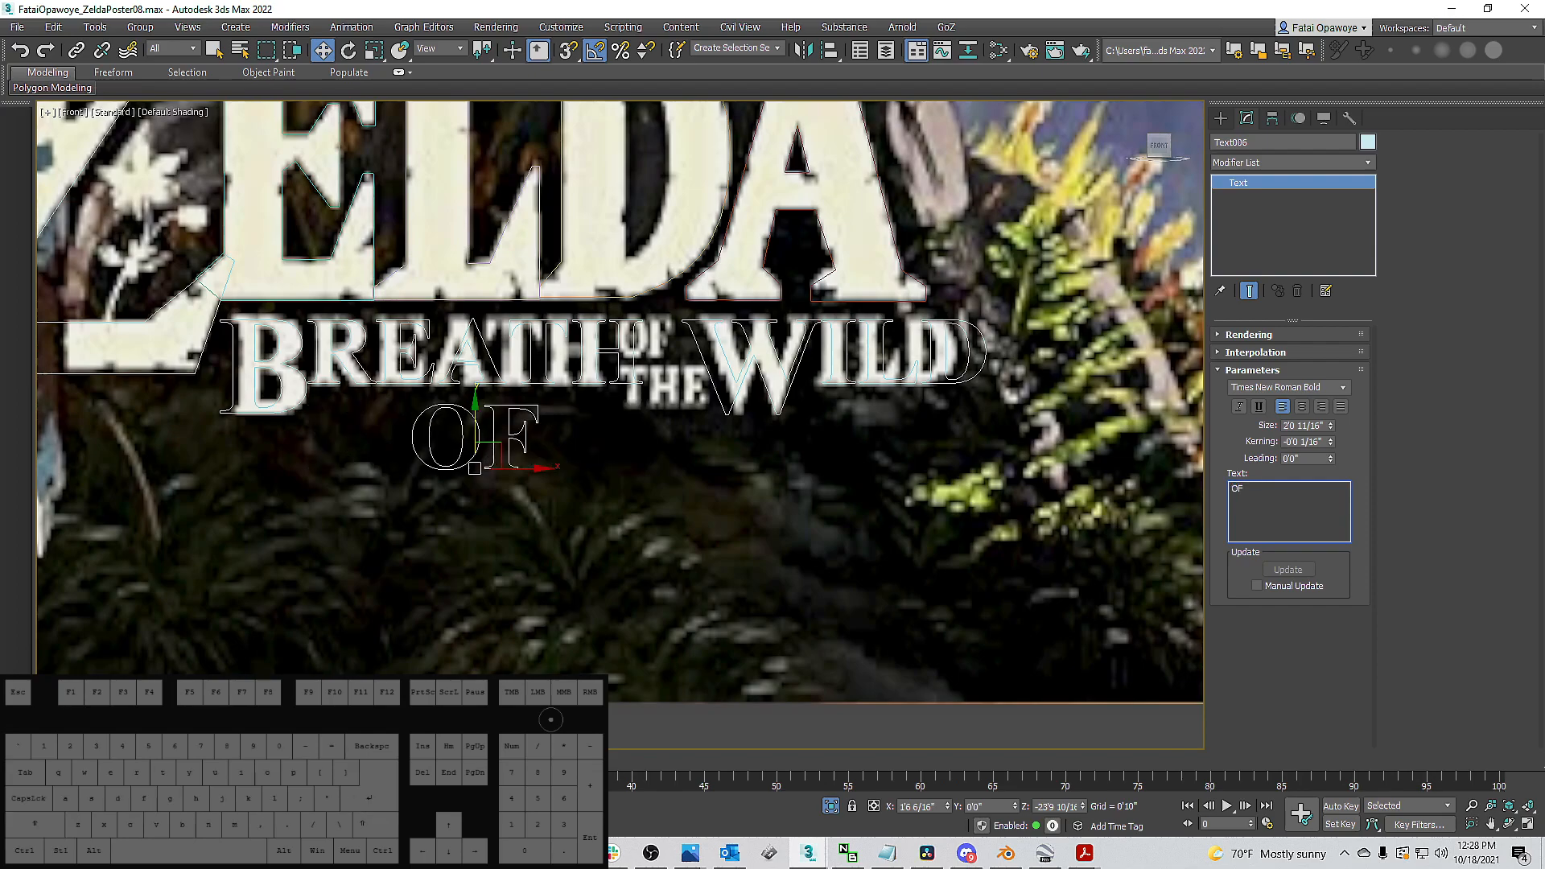
type("THE")
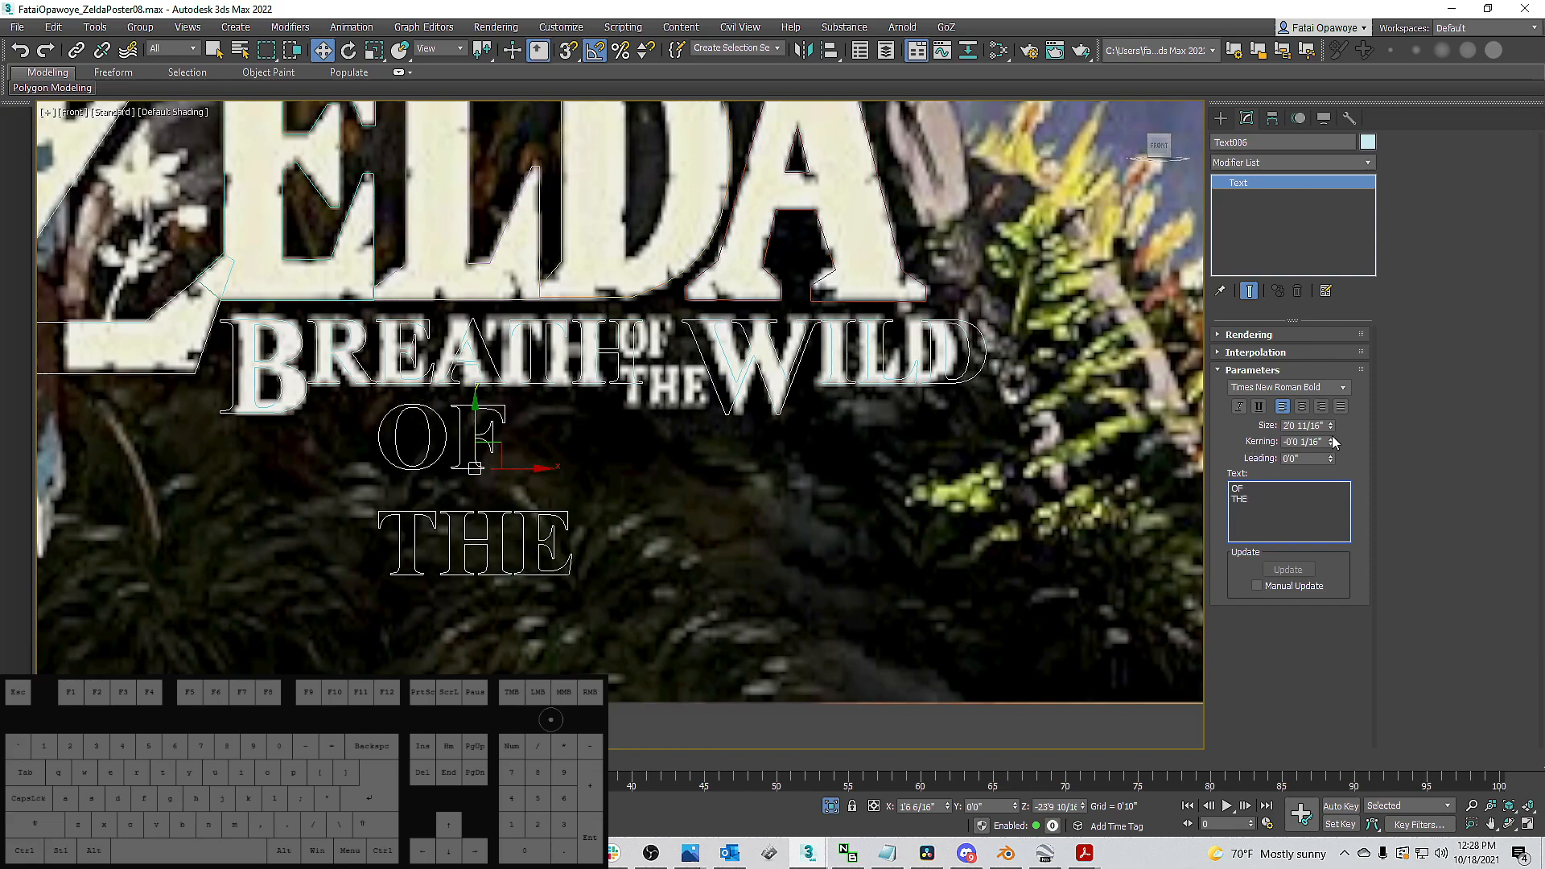
Reduce the OF THE text's size to 0'8 10/16" and move it between REATH and W, to about X 5'3 13/16".
left_click_drag(1329, 435, 1293, 481)
left_click_drag(502, 444, 695, 330)
scroll(684, 328, "up", 3)
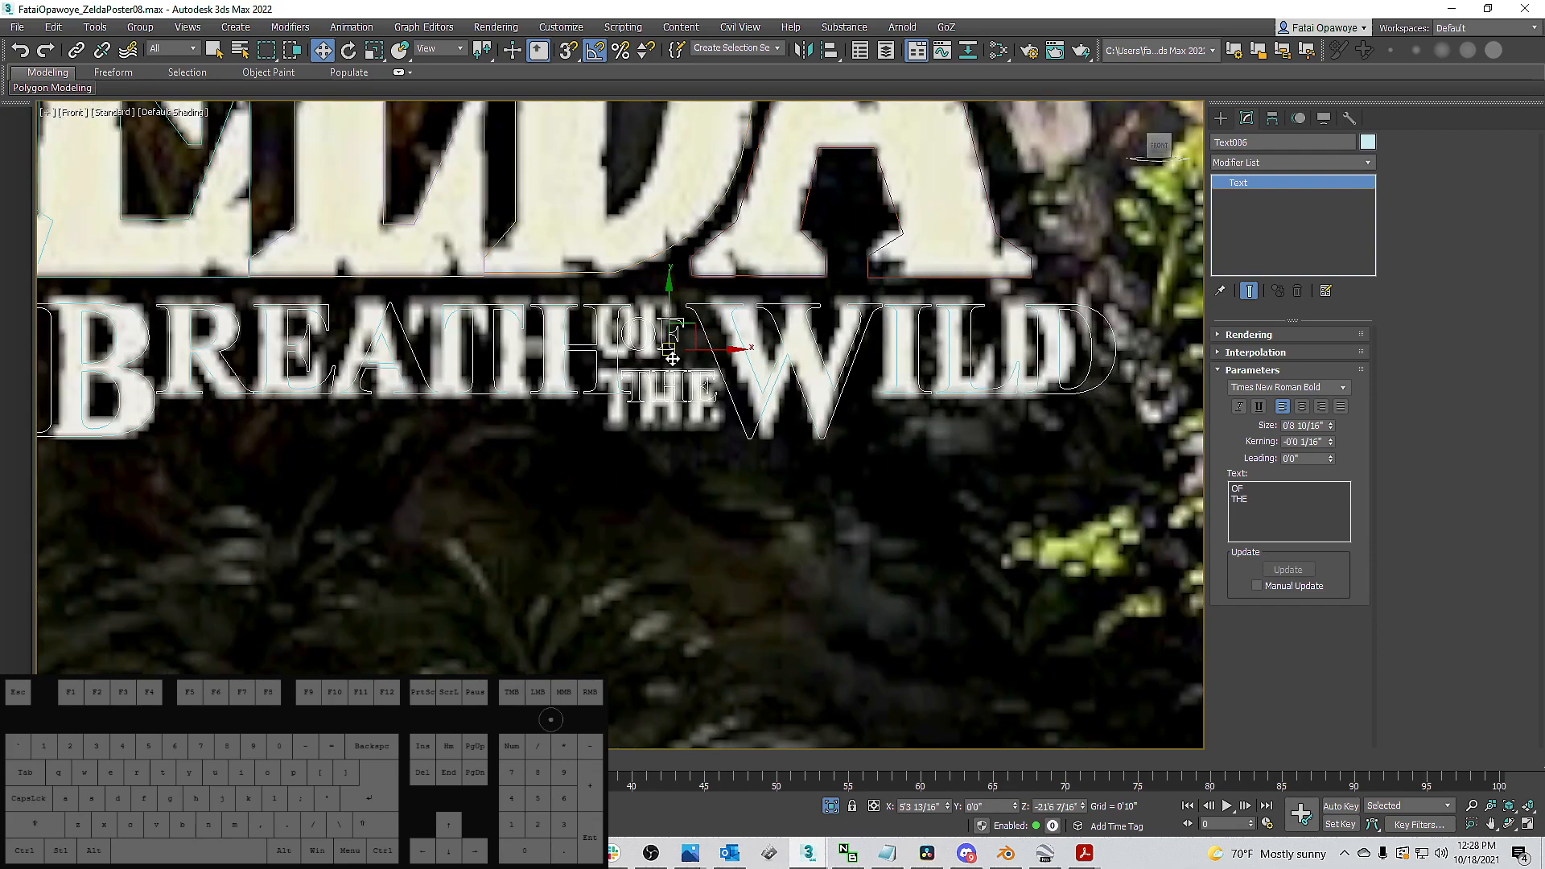
Select the W and ILD texts together and move them slightly right to make room for OF THE.
scroll(776, 345, "down", 3)
middle_click_drag(778, 340, 684, 329)
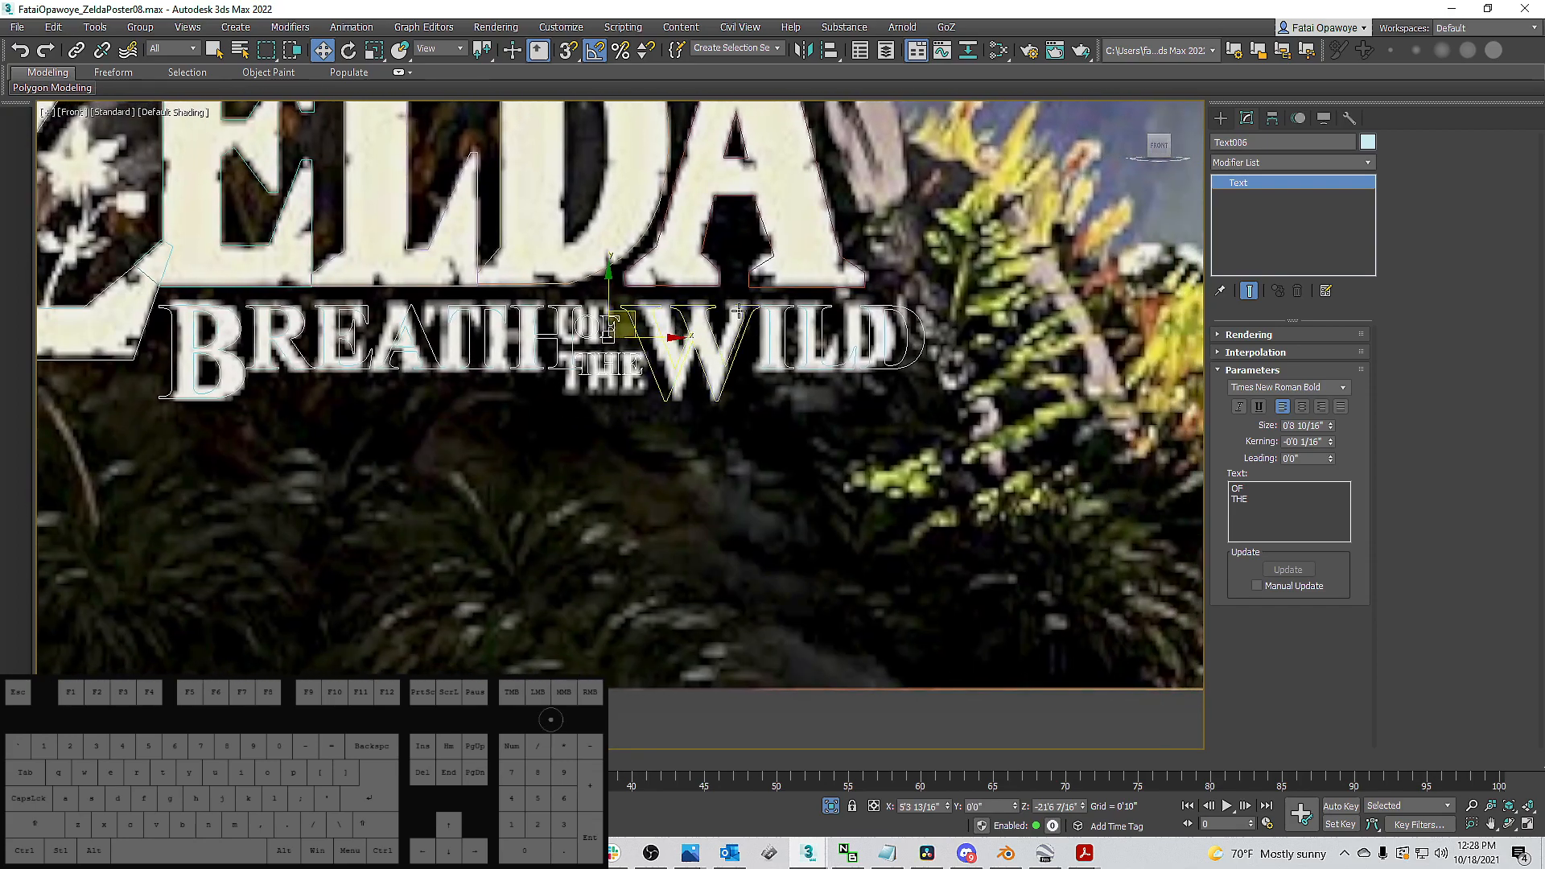
left_click(778, 308, "ctrl")
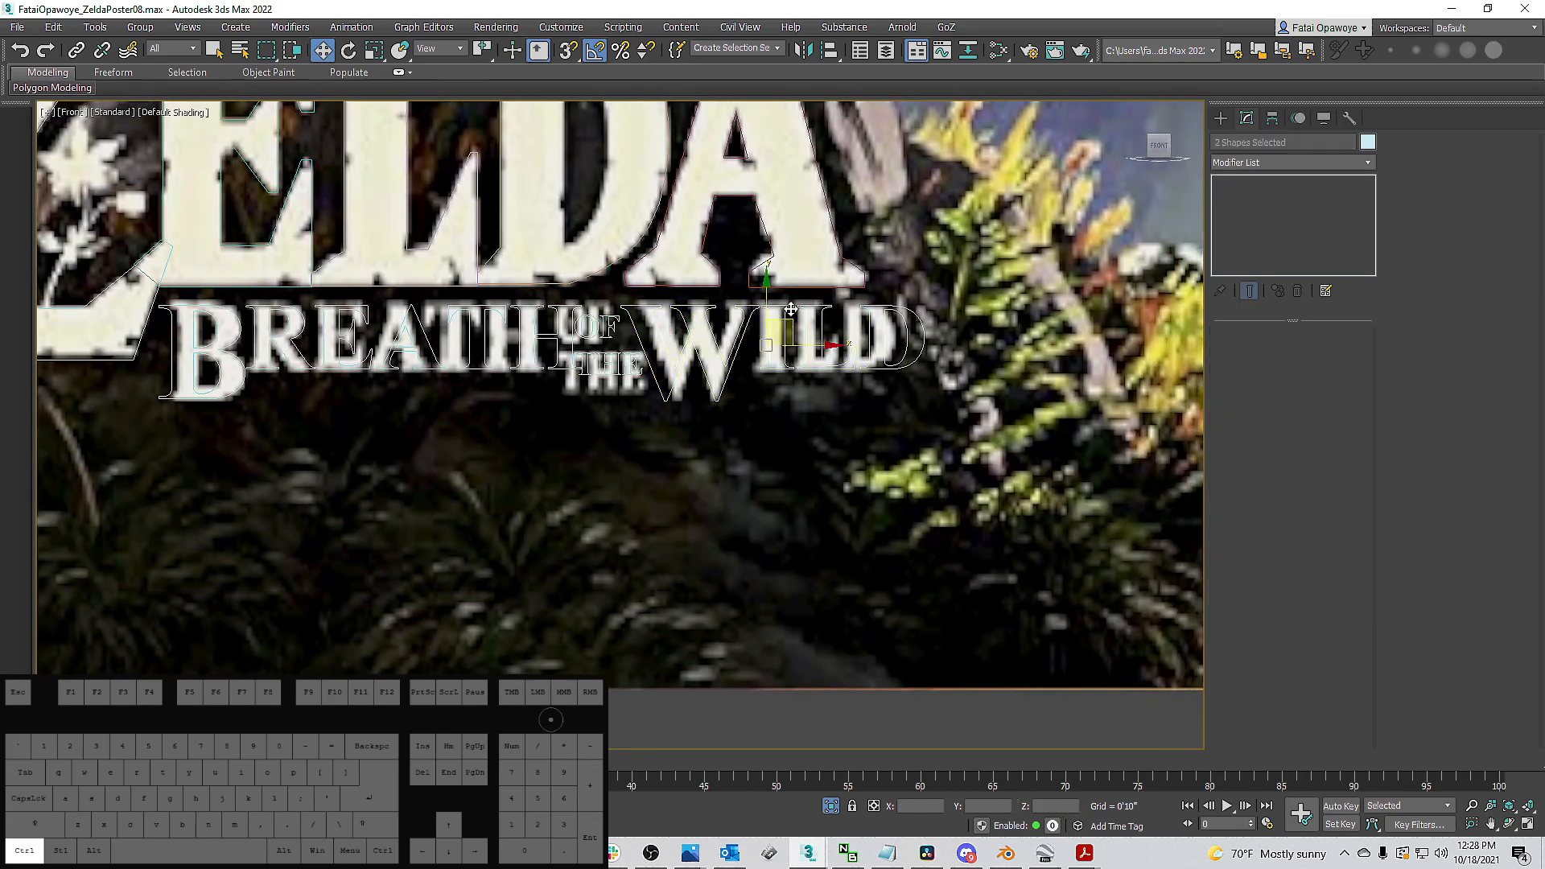
left_click_drag(815, 341, 826, 342)
scroll(477, 345, "up", 2)
Move the OF THE text right to X 5'4 5/16" and set its size to 0'10 14/16".
middle_click_drag(477, 345, 651, 369)
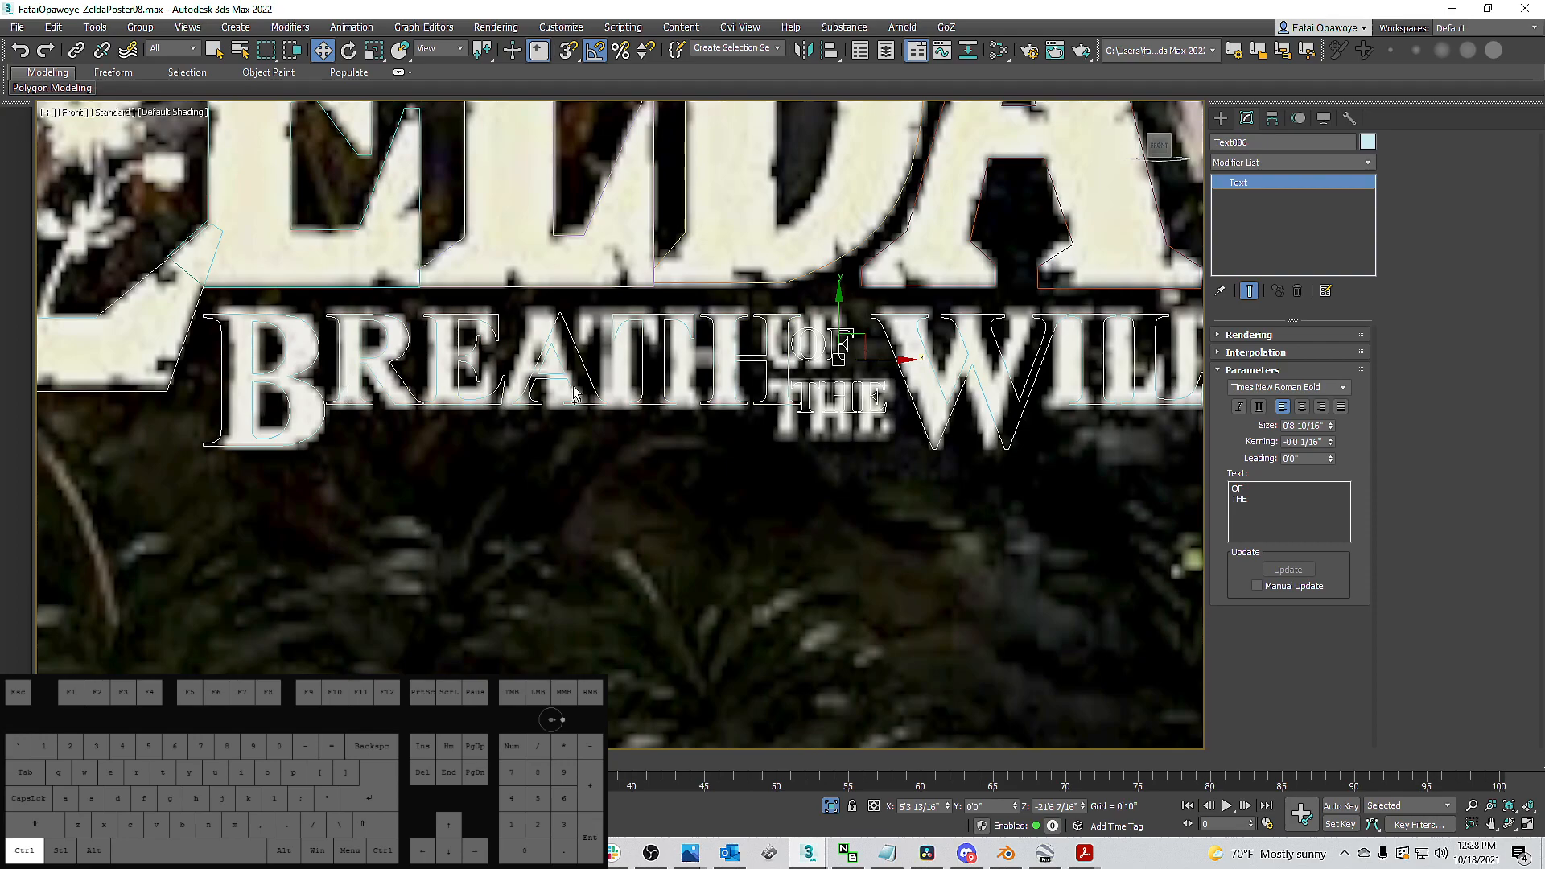
left_click_drag(866, 362, 869, 361)
left_click_drag(1329, 427, 1341, 397)
scroll(603, 290, "down", 4)
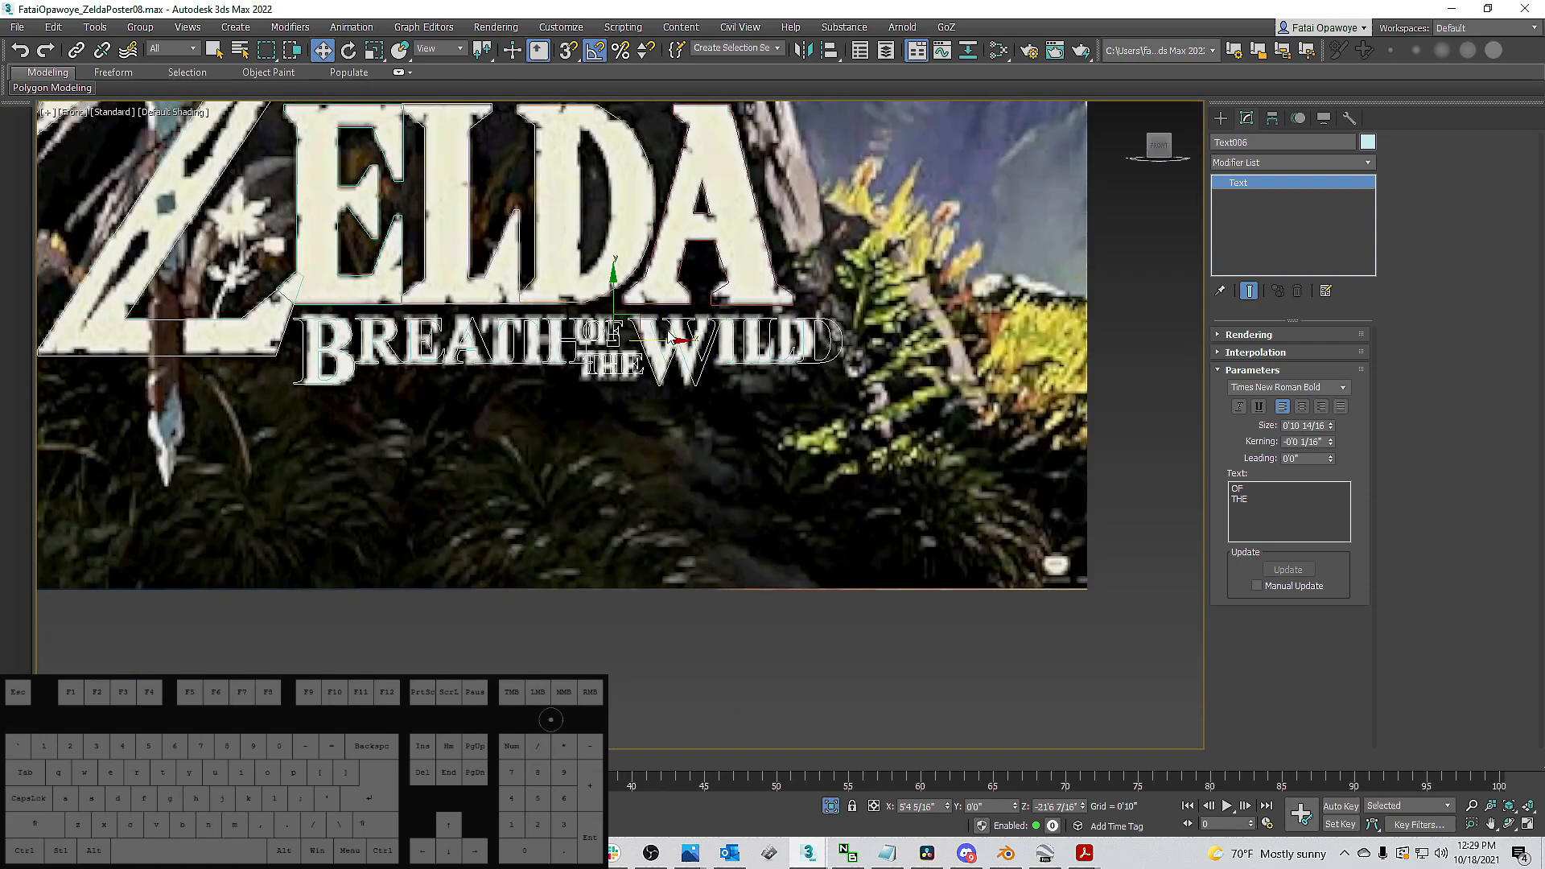
Select W and ILD again and shift both further right, away from the enlarged OF THE.
left_click(747, 323, "ctrl")
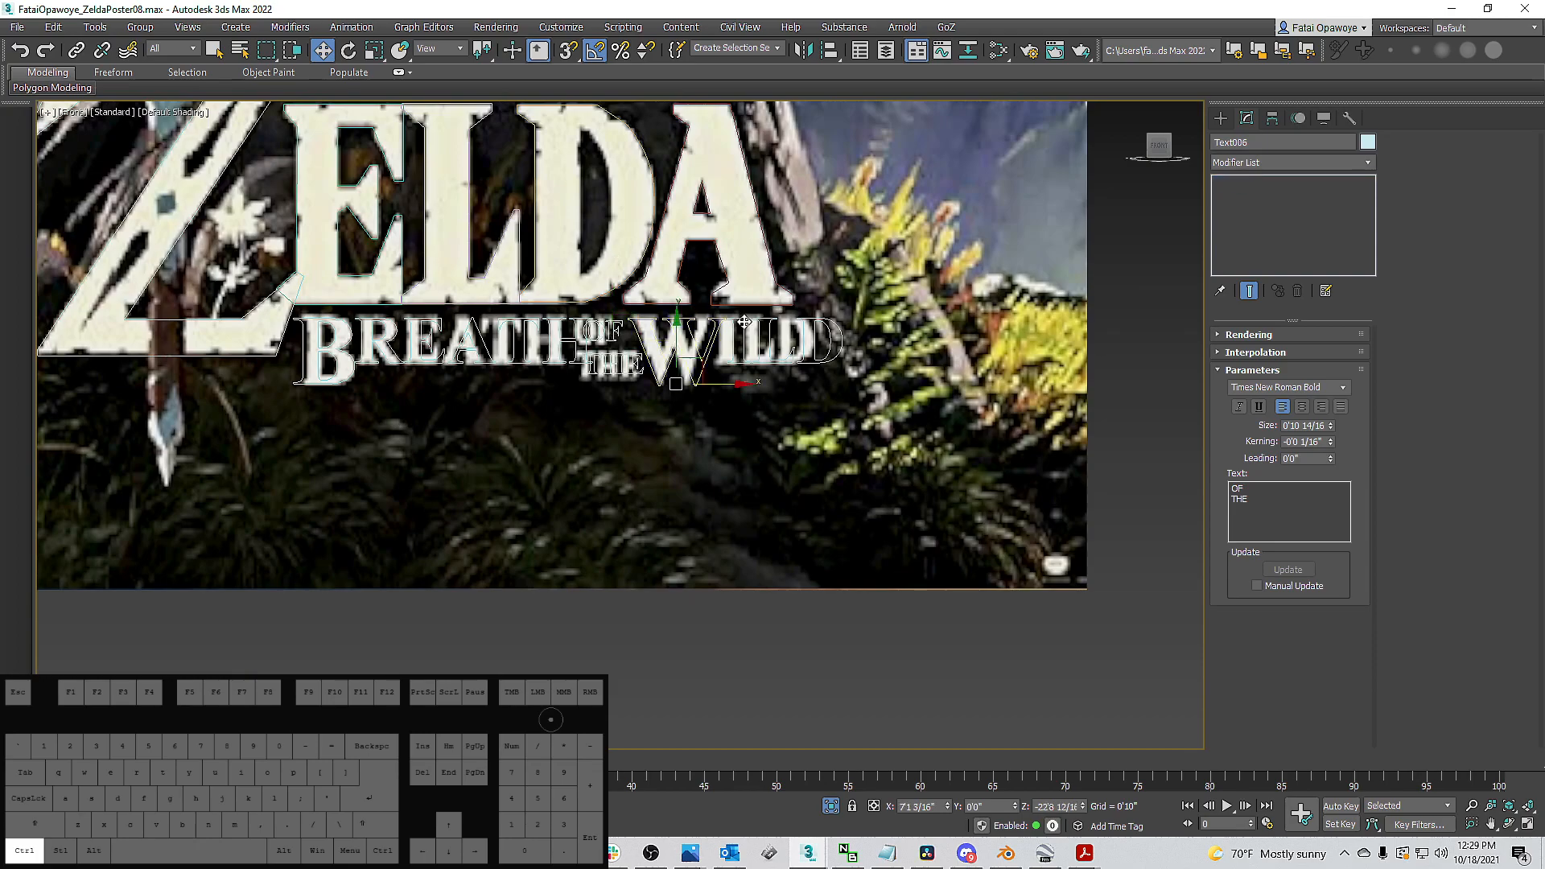
scroll(748, 323, "up", 5, "ctrl")
left_click_drag(745, 388, 767, 389)
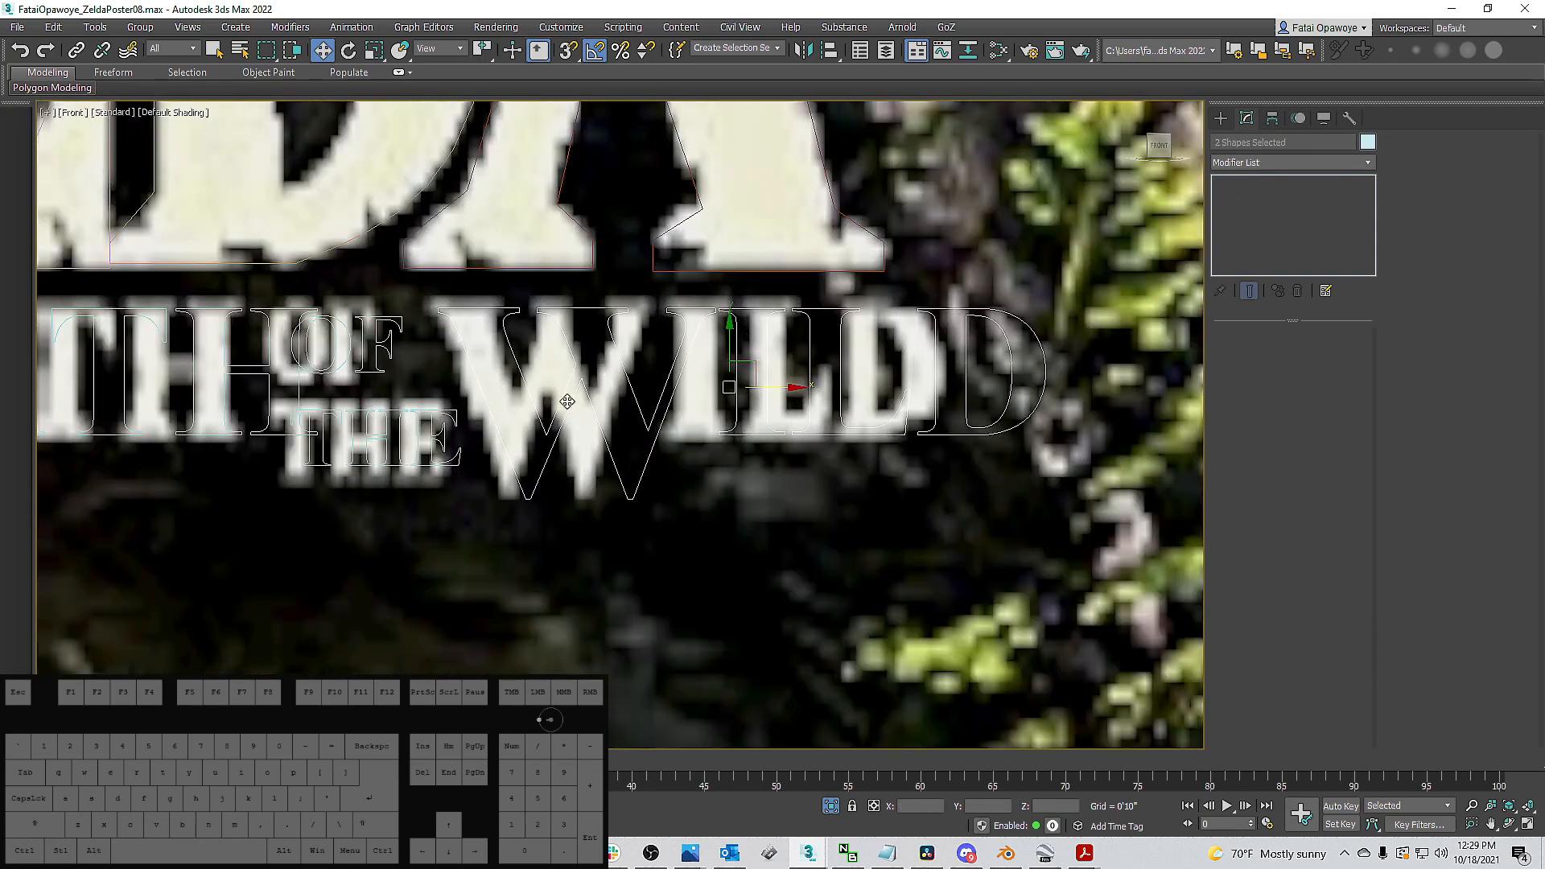
Reposition the OF THE text to X 5'6 12/16", Z -21'5 7/16" so it sits centred between REATH and W.
left_click(378, 417)
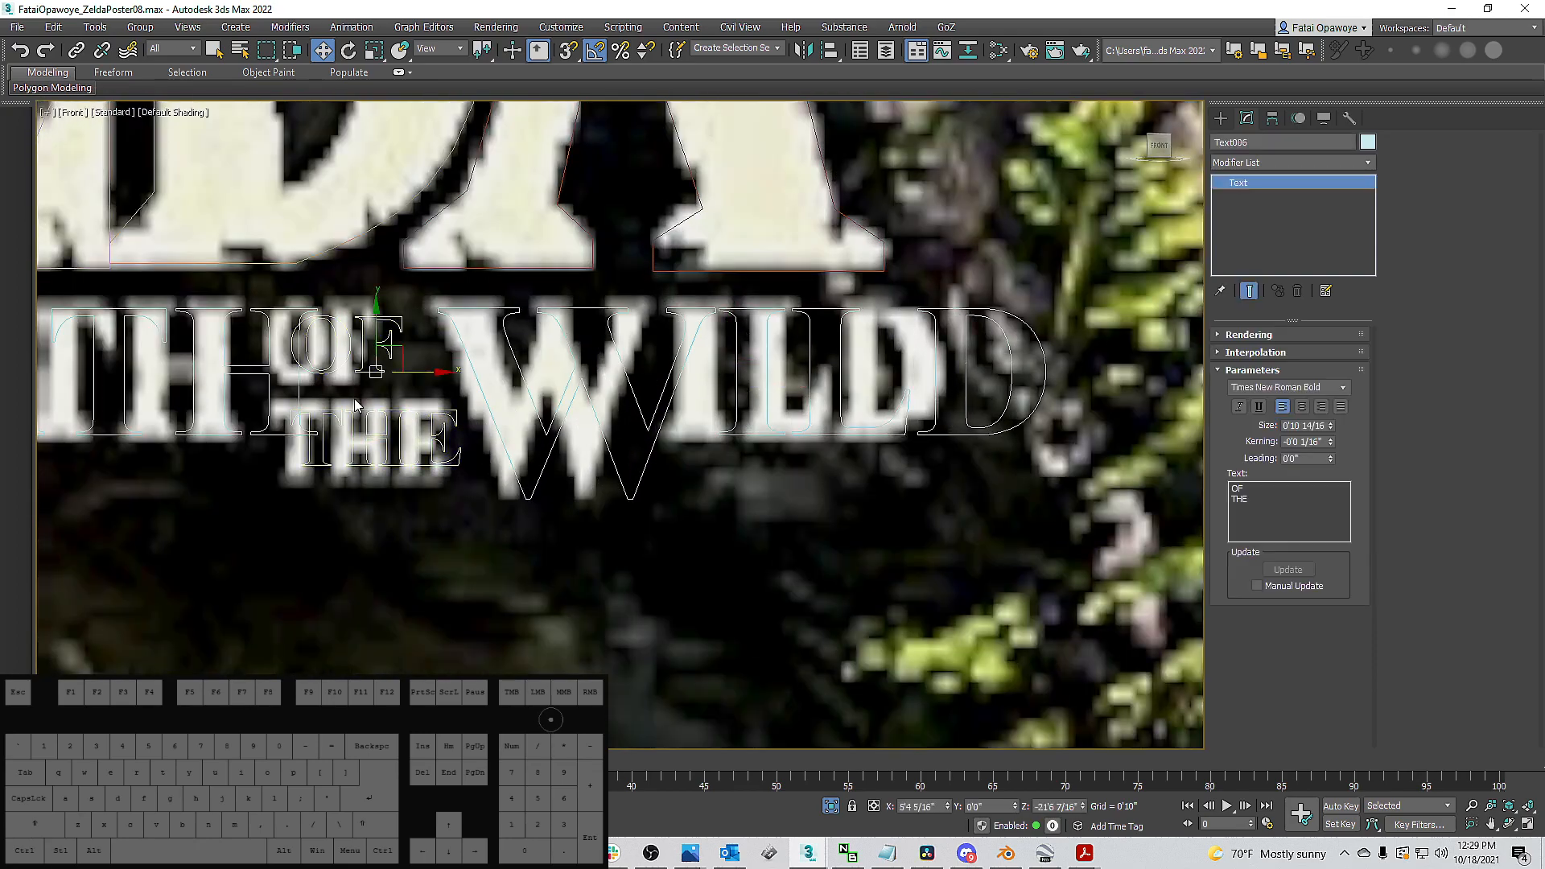
left_click_drag(413, 376, 397, 319)
left_click_drag(443, 366, 442, 368)
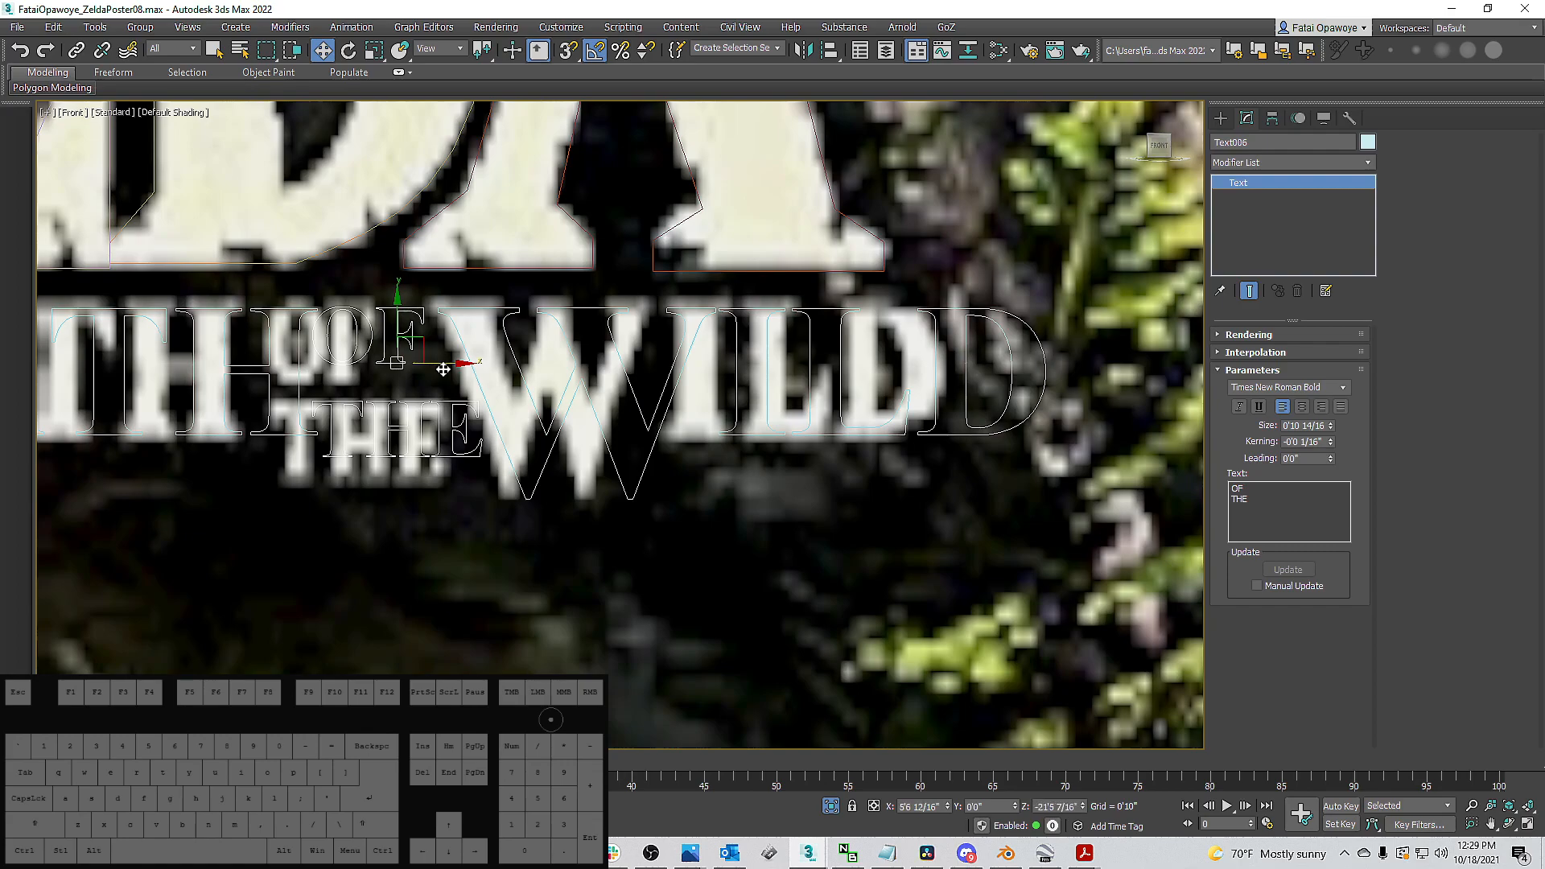
Select all five BREATH OF THE WILD texts and scale them down together to fit the subtitle's width on the poster.
scroll(676, 407, "down", 8)
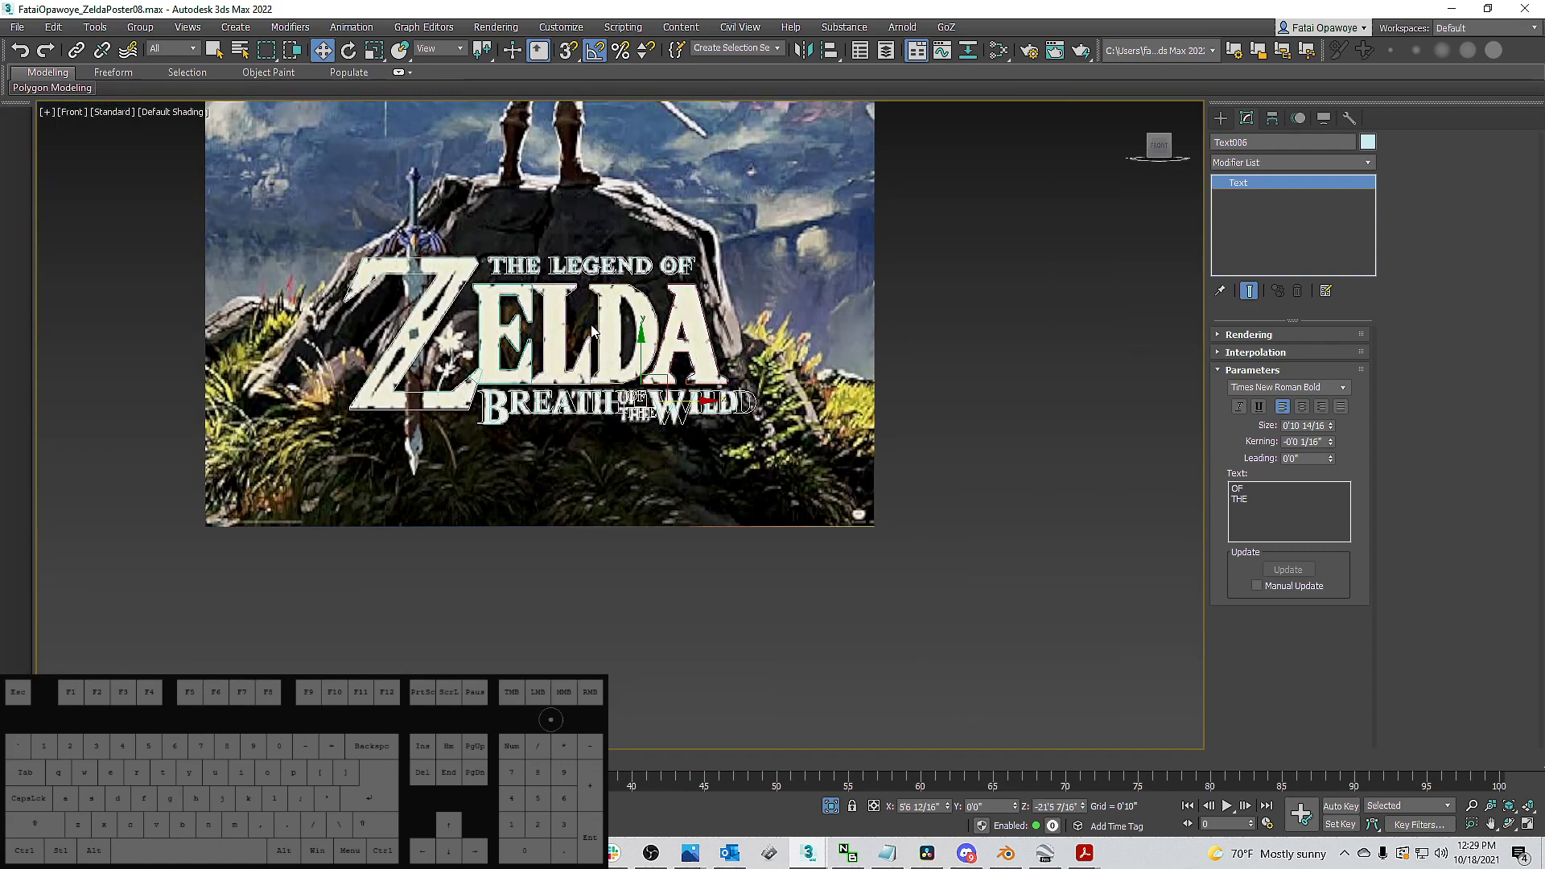
scroll(652, 386, "up", 4)
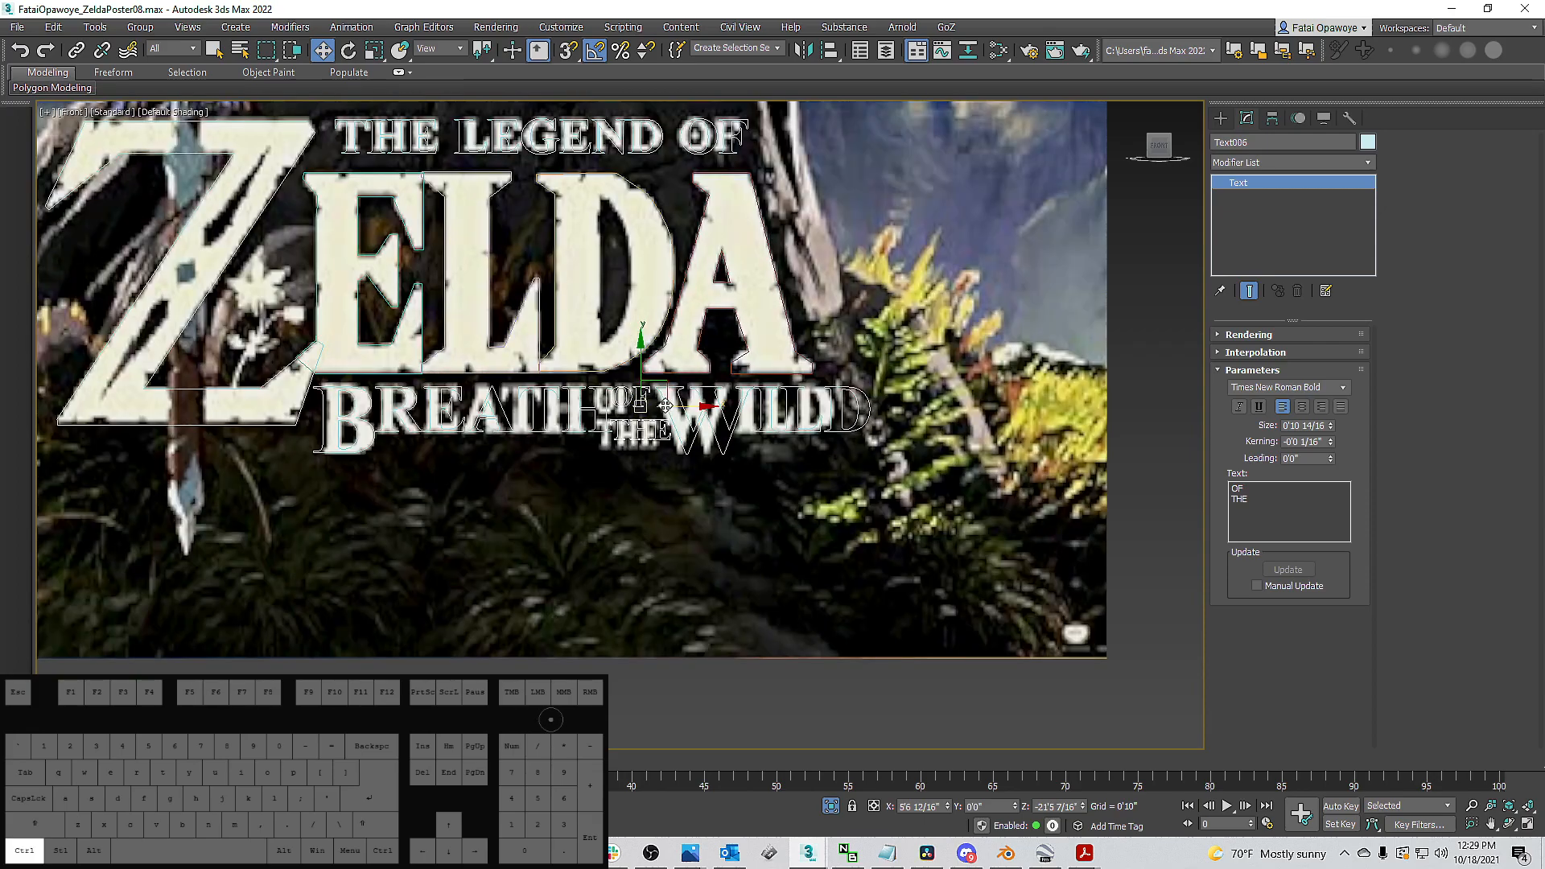
left_click(629, 405, "ctrl")
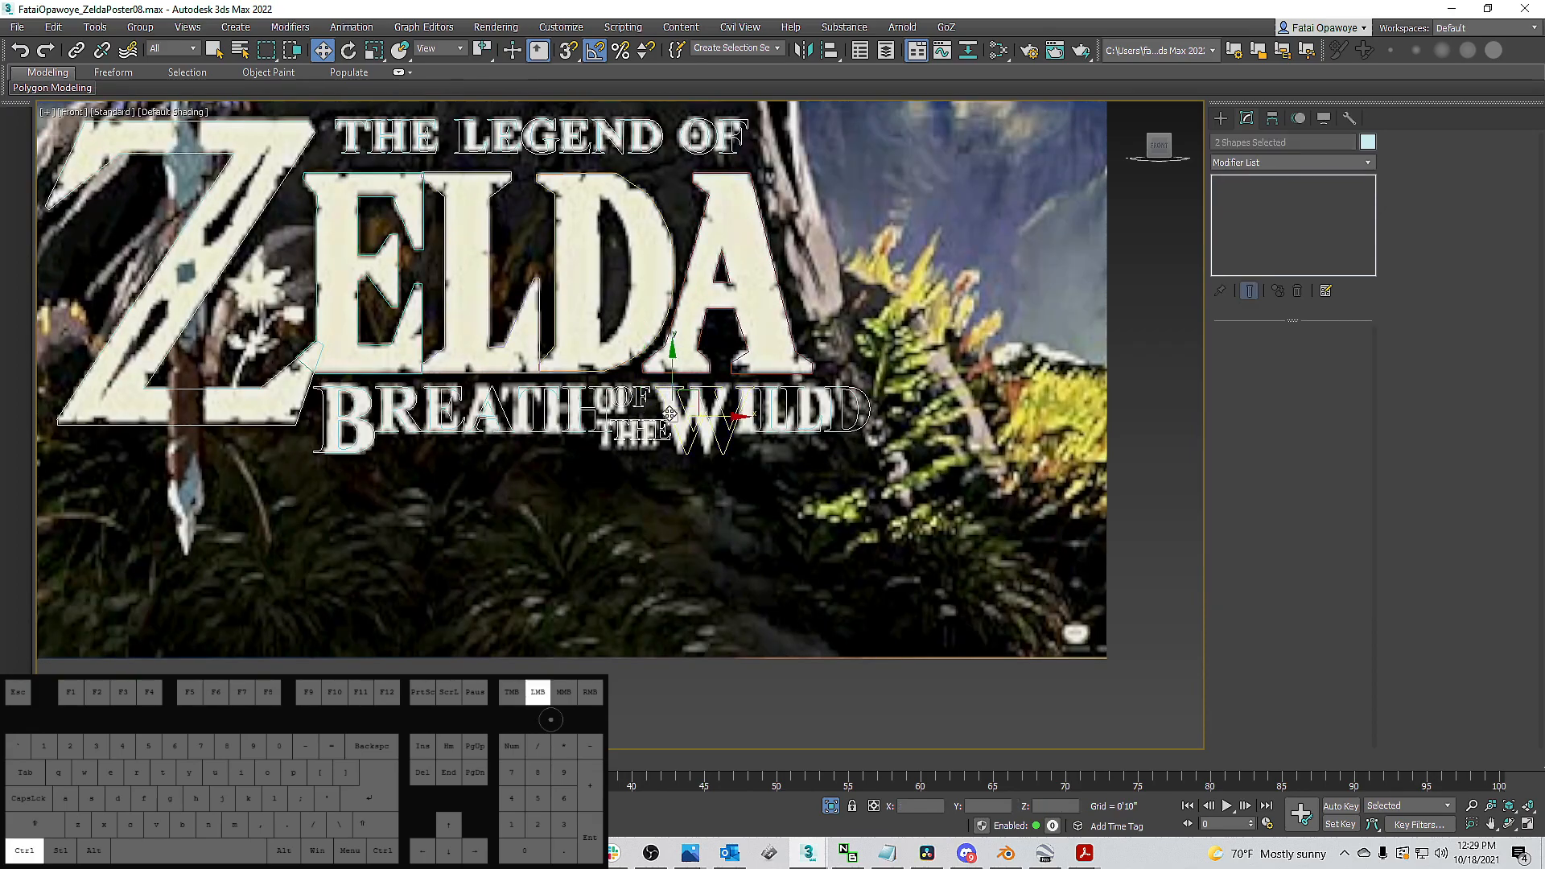
left_click(531, 408, "ctrl")
middle_click_drag(605, 429, 678, 448)
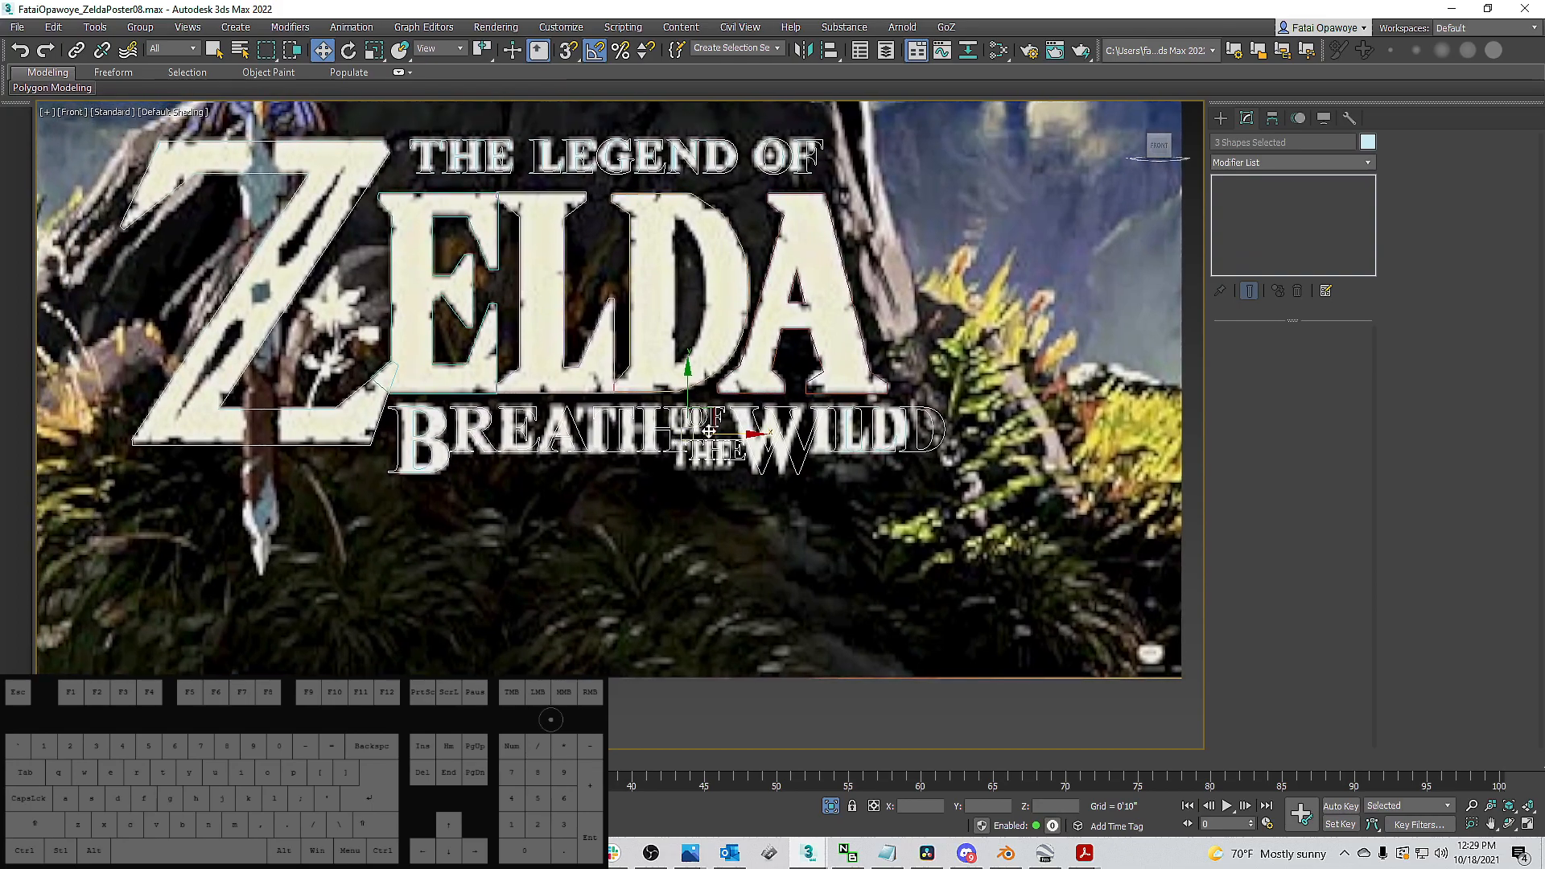
key("r")
left_click(431, 434, "ctrl")
left_click(845, 425, "ctrl")
left_click_drag(845, 425, 687, 447)
key("w")
Clone all the logo splines as copies beside the poster, inspect the outlines on the empty background, and delete the copies.
scroll(769, 334, "up", 2)
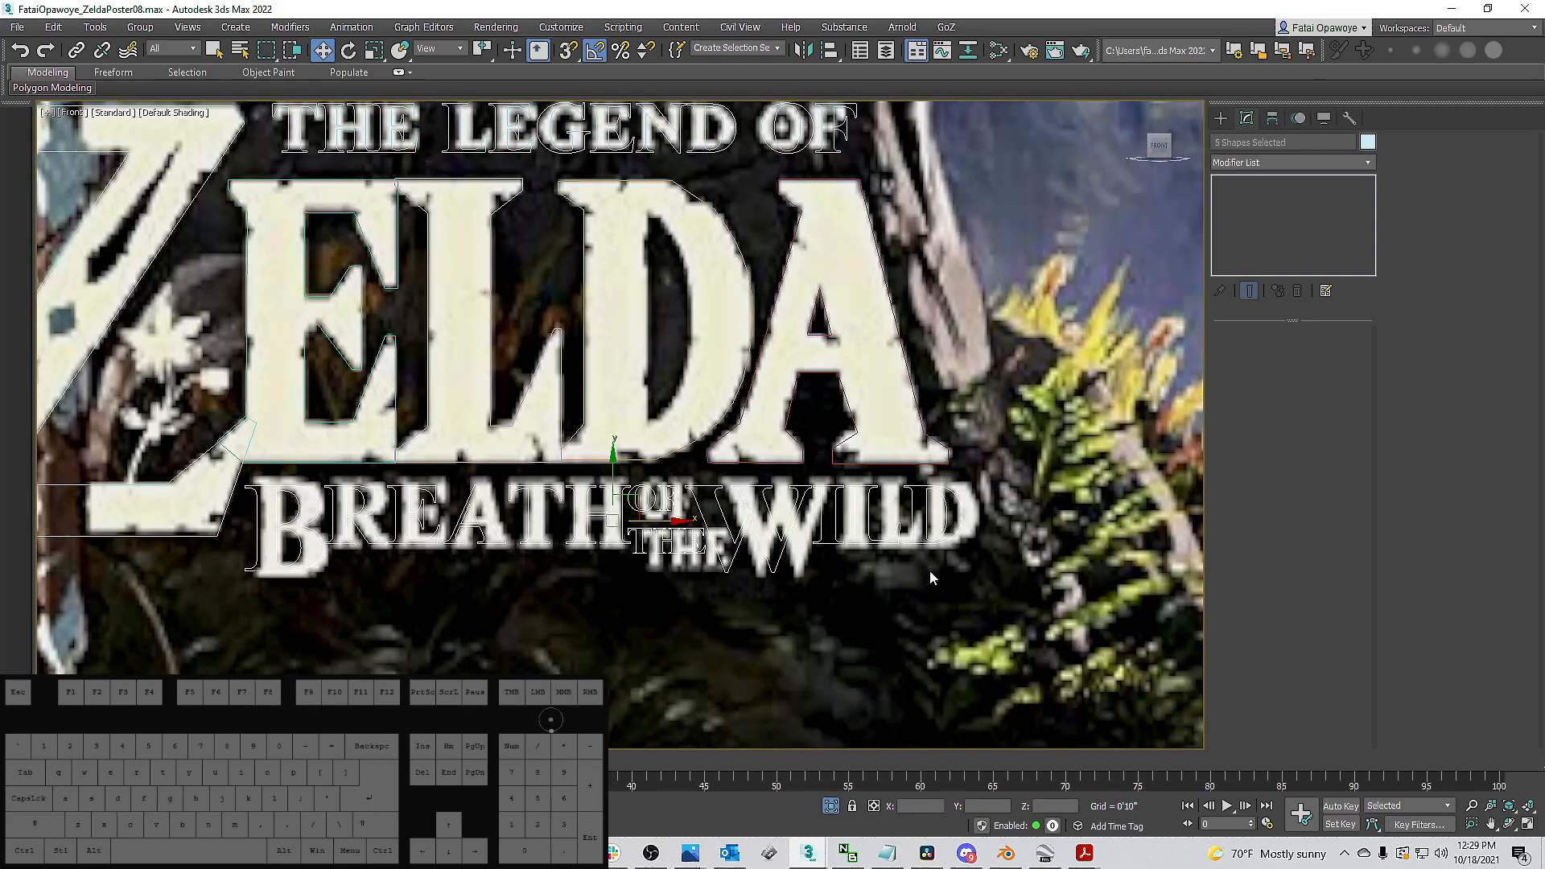
scroll(921, 435, "down", 5)
left_click_drag(1070, 607, 547, 267)
middle_click_drag(740, 420, 643, 400)
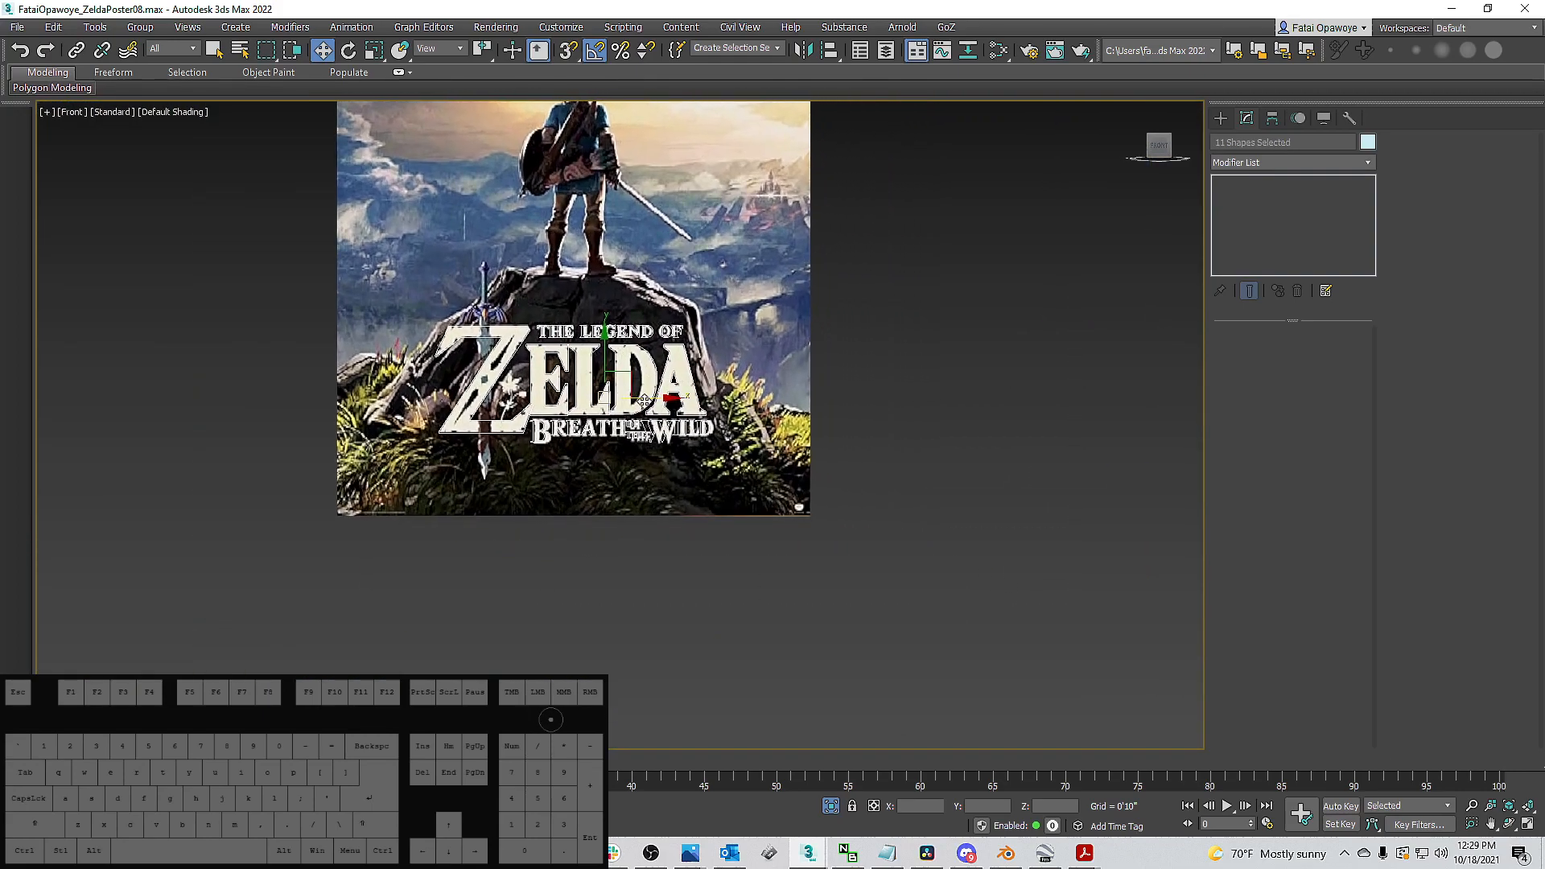
left_click_drag(651, 399, 1156, 399, "shift")
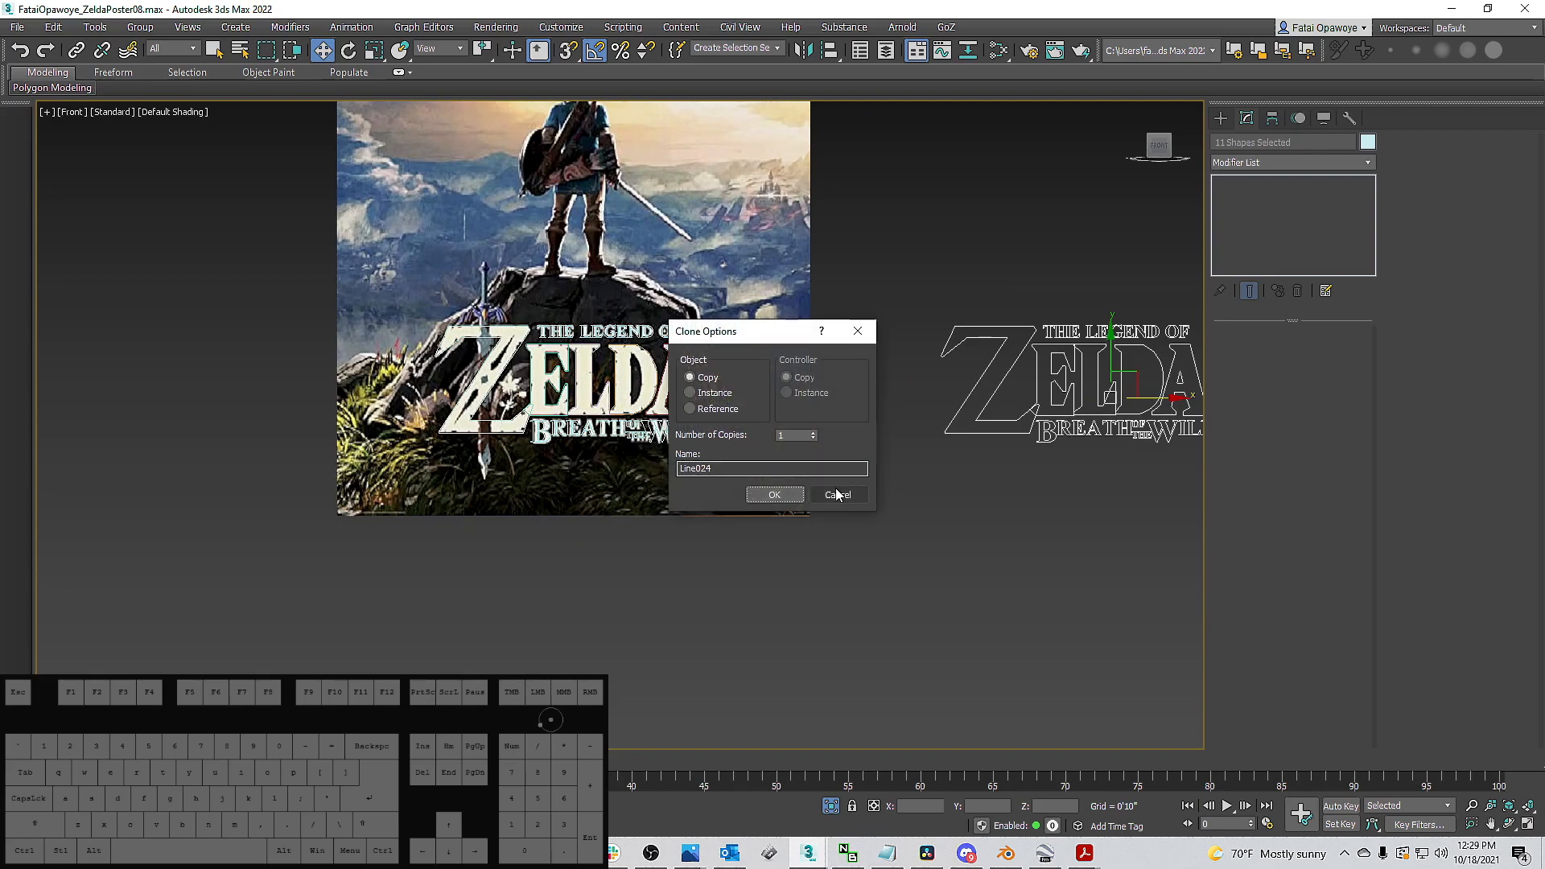
left_click(773, 494)
scroll(840, 287, "up", 10)
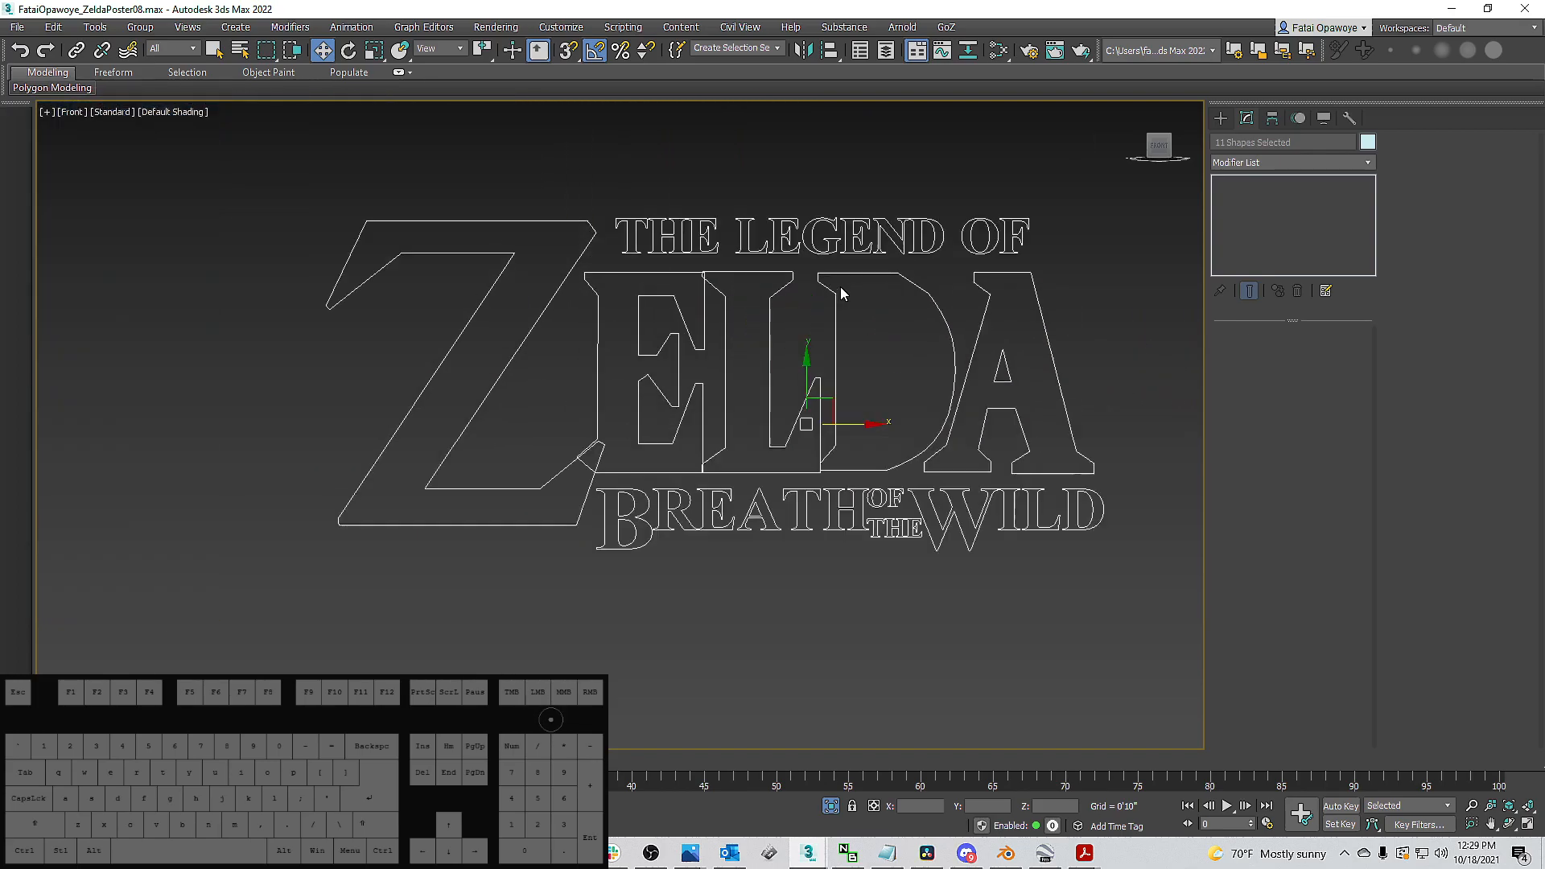
scroll(840, 286, "down", 10)
key("Delete")
Trace the inner opening of the D in ZELDA as a closed spline with the Line tool.
scroll(498, 347, "up", 6)
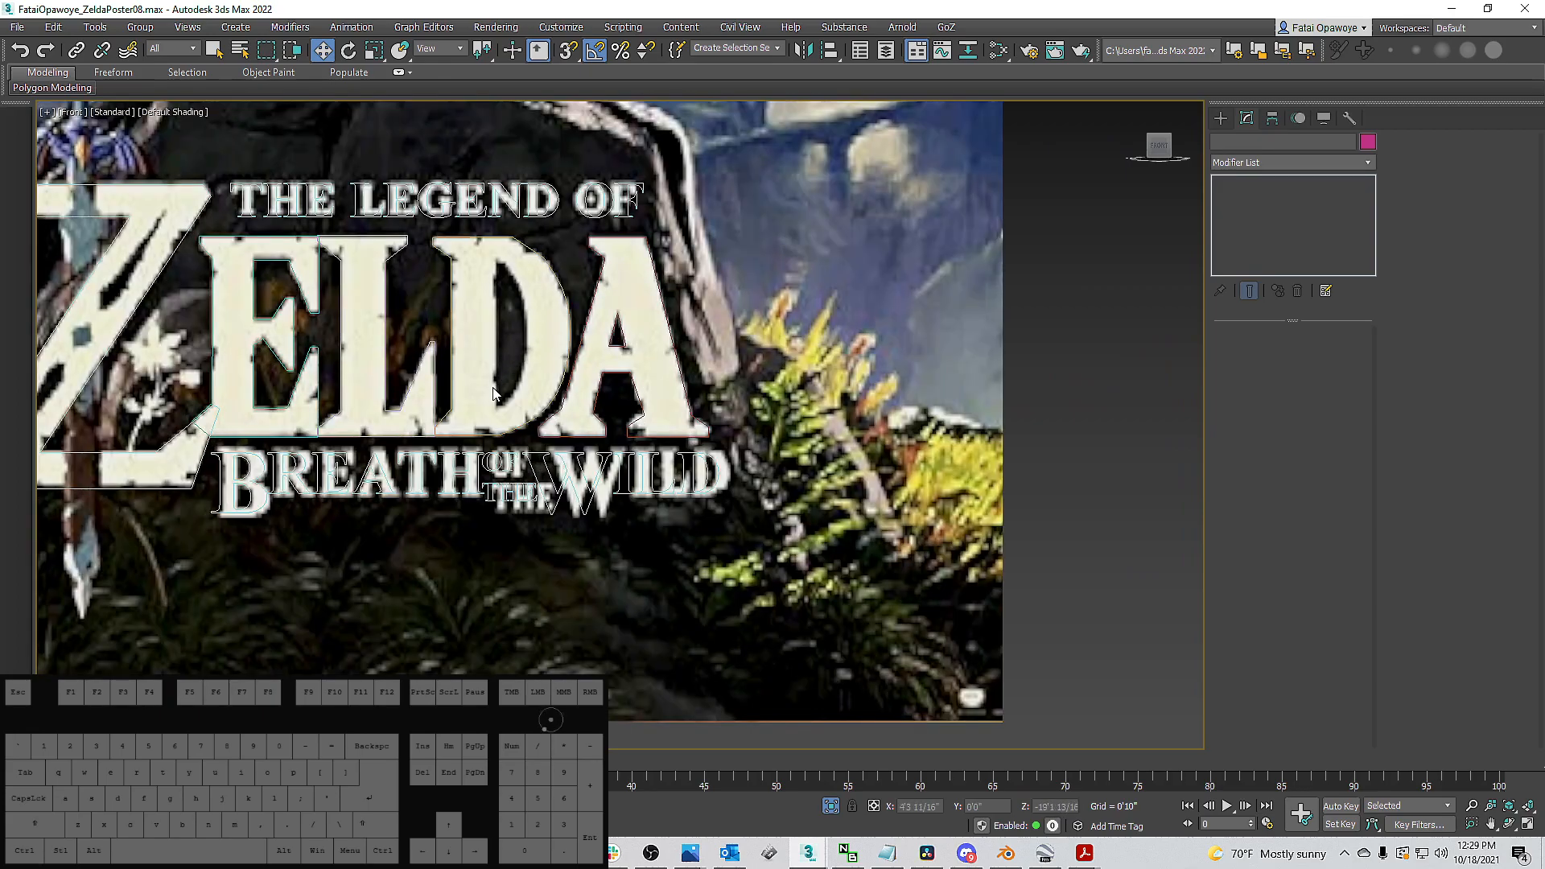
left_click(498, 364)
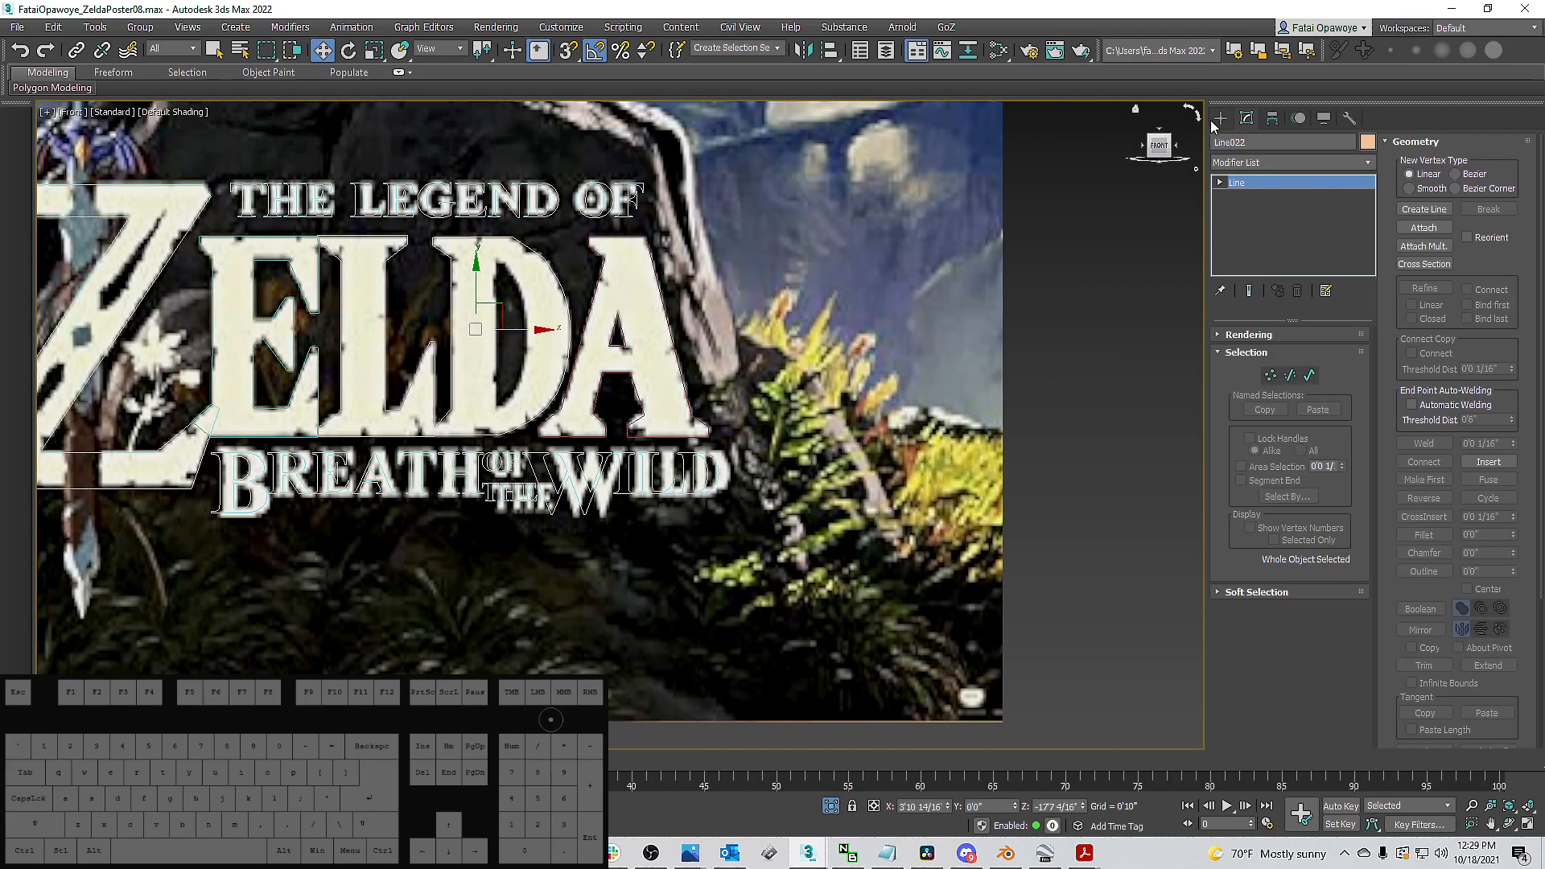
left_click(1216, 123)
left_click(1239, 244)
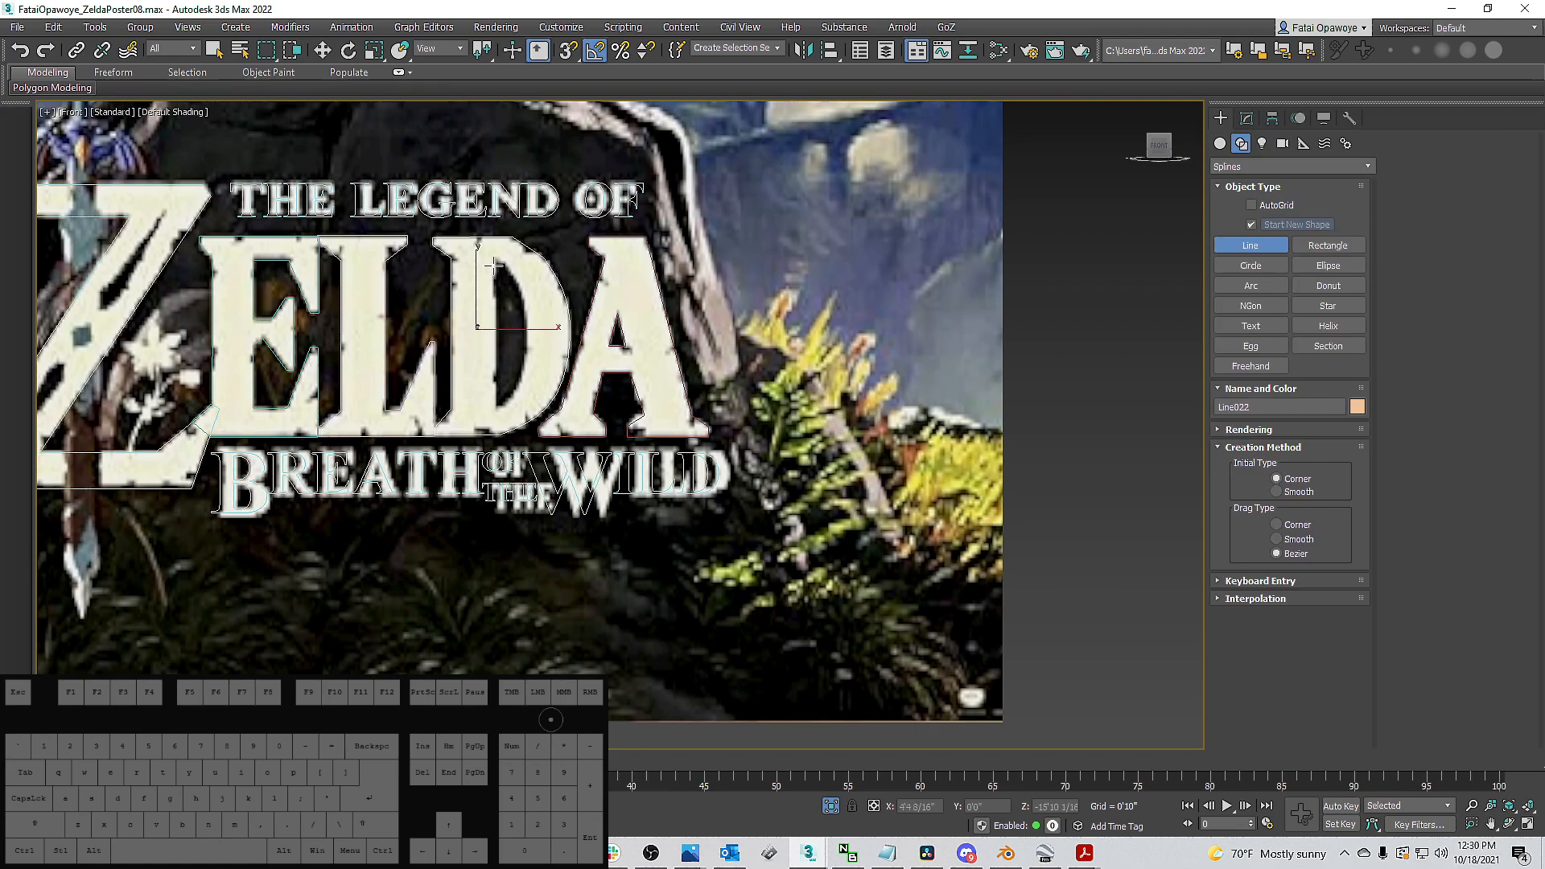
left_click(494, 266)
left_click(493, 408, "shift")
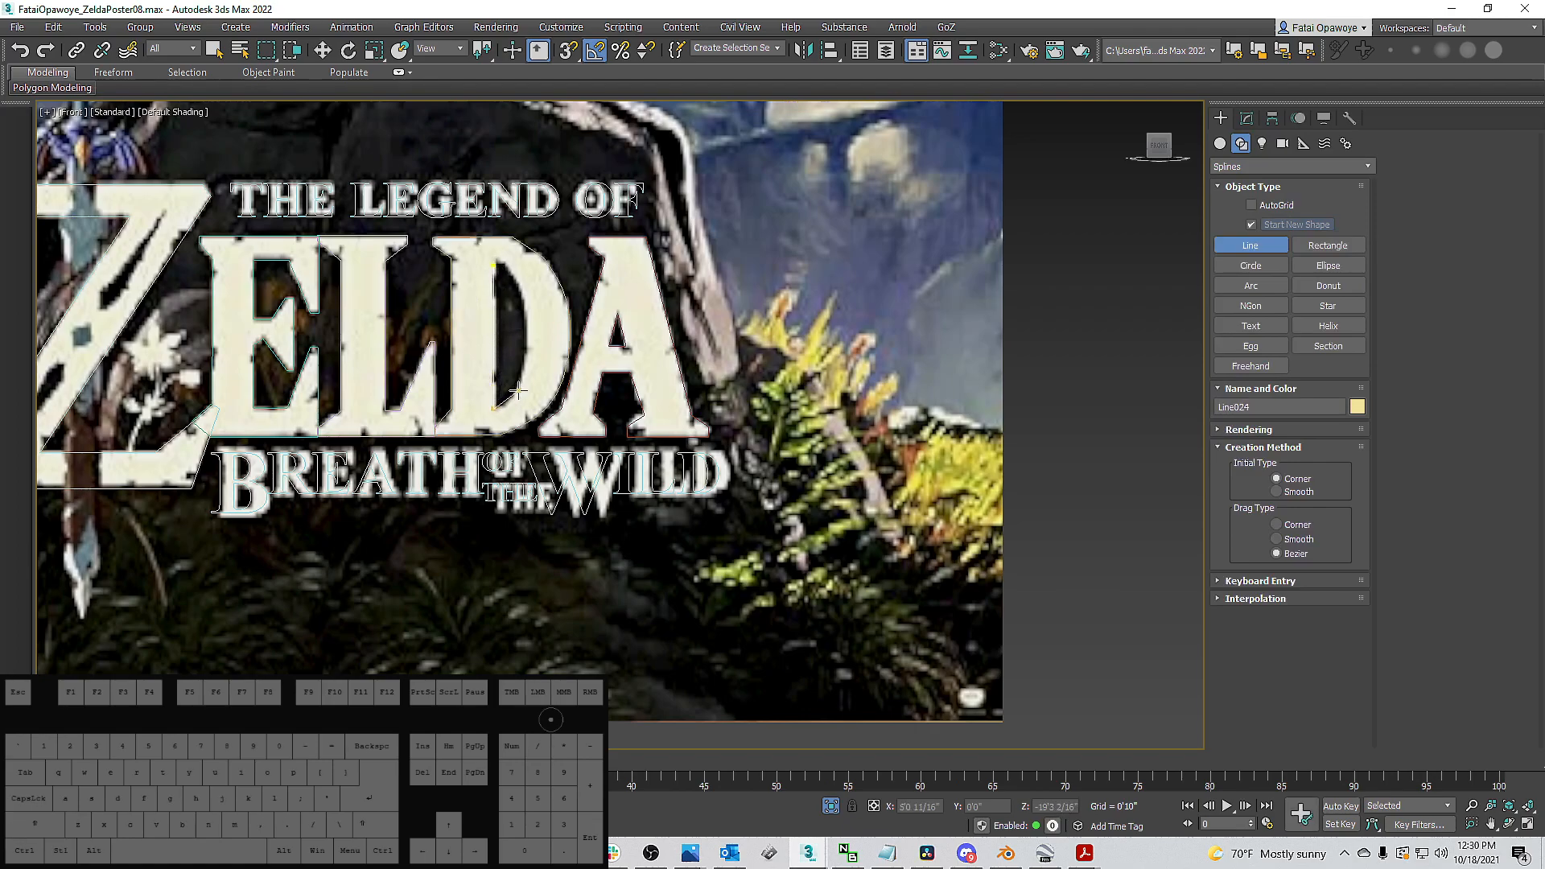
left_click_drag(525, 350, 526, 315)
left_click(504, 262)
left_click(497, 260)
left_click(497, 261)
left_click(736, 436)
scroll(587, 289, "down", 3)
scroll(563, 282, "up", 3)
middle_click_drag(673, 241, 744, 236)
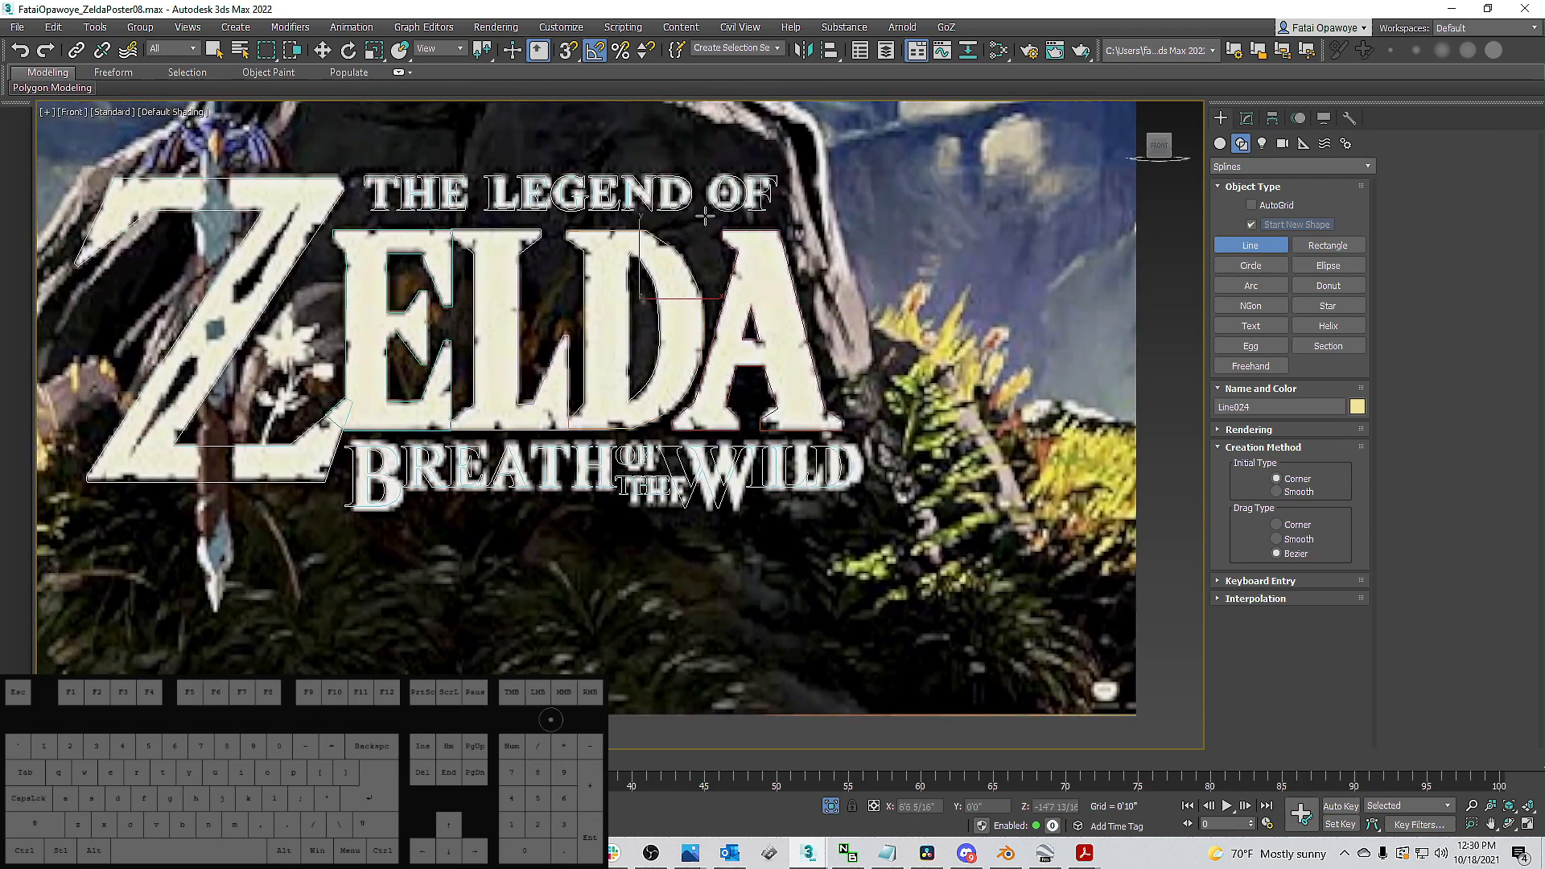
Select the D's outer outline and use Attach to combine it with the inner opening's spline.
key("w")
left_click(684, 258)
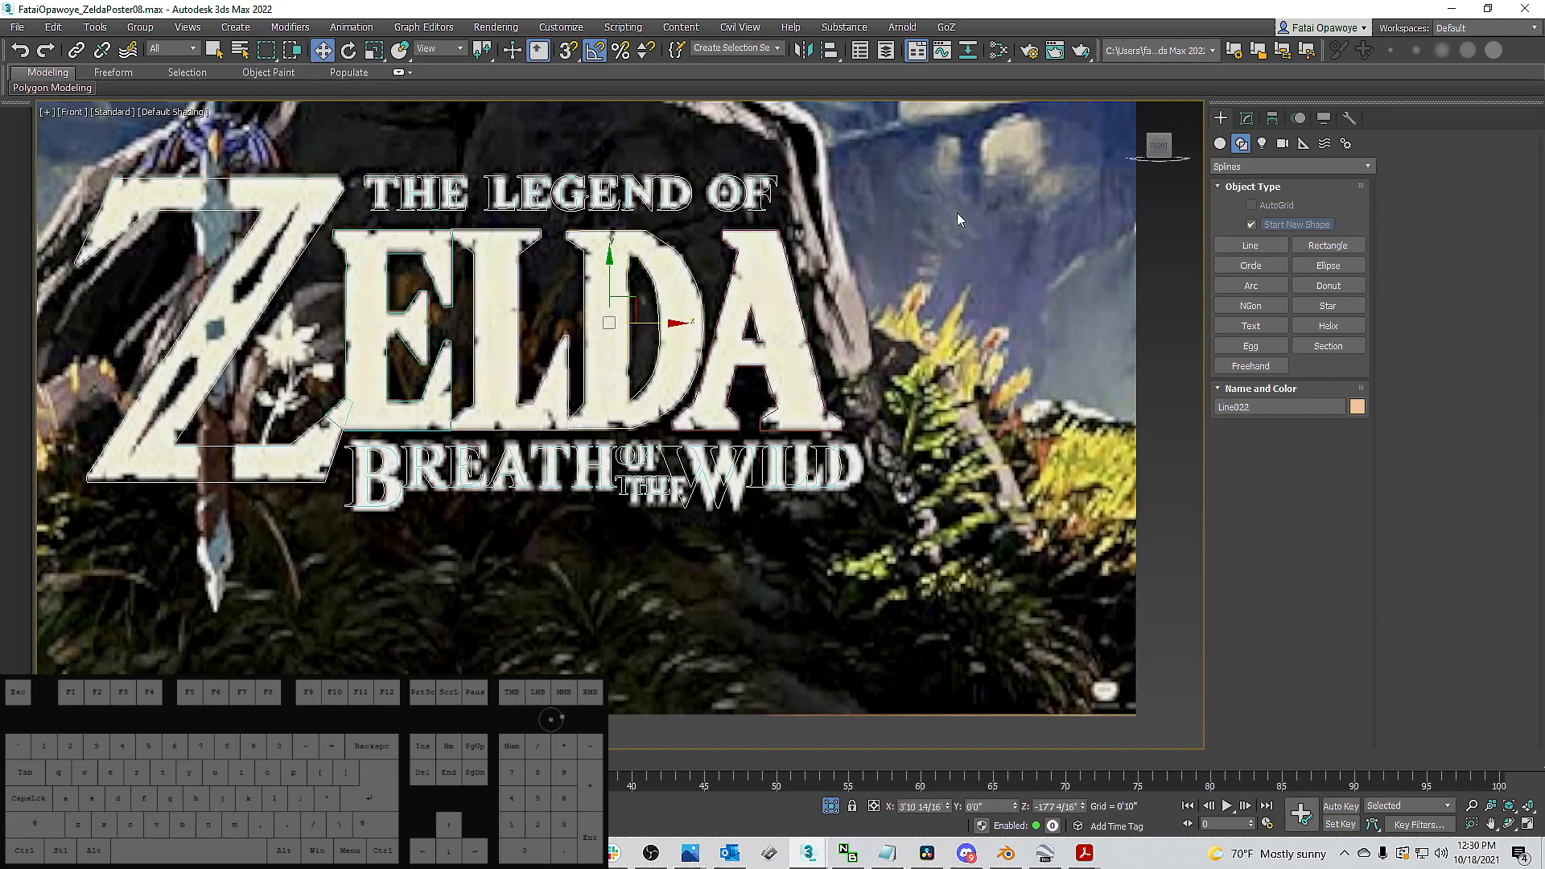
left_click(1246, 118)
left_click(1423, 228)
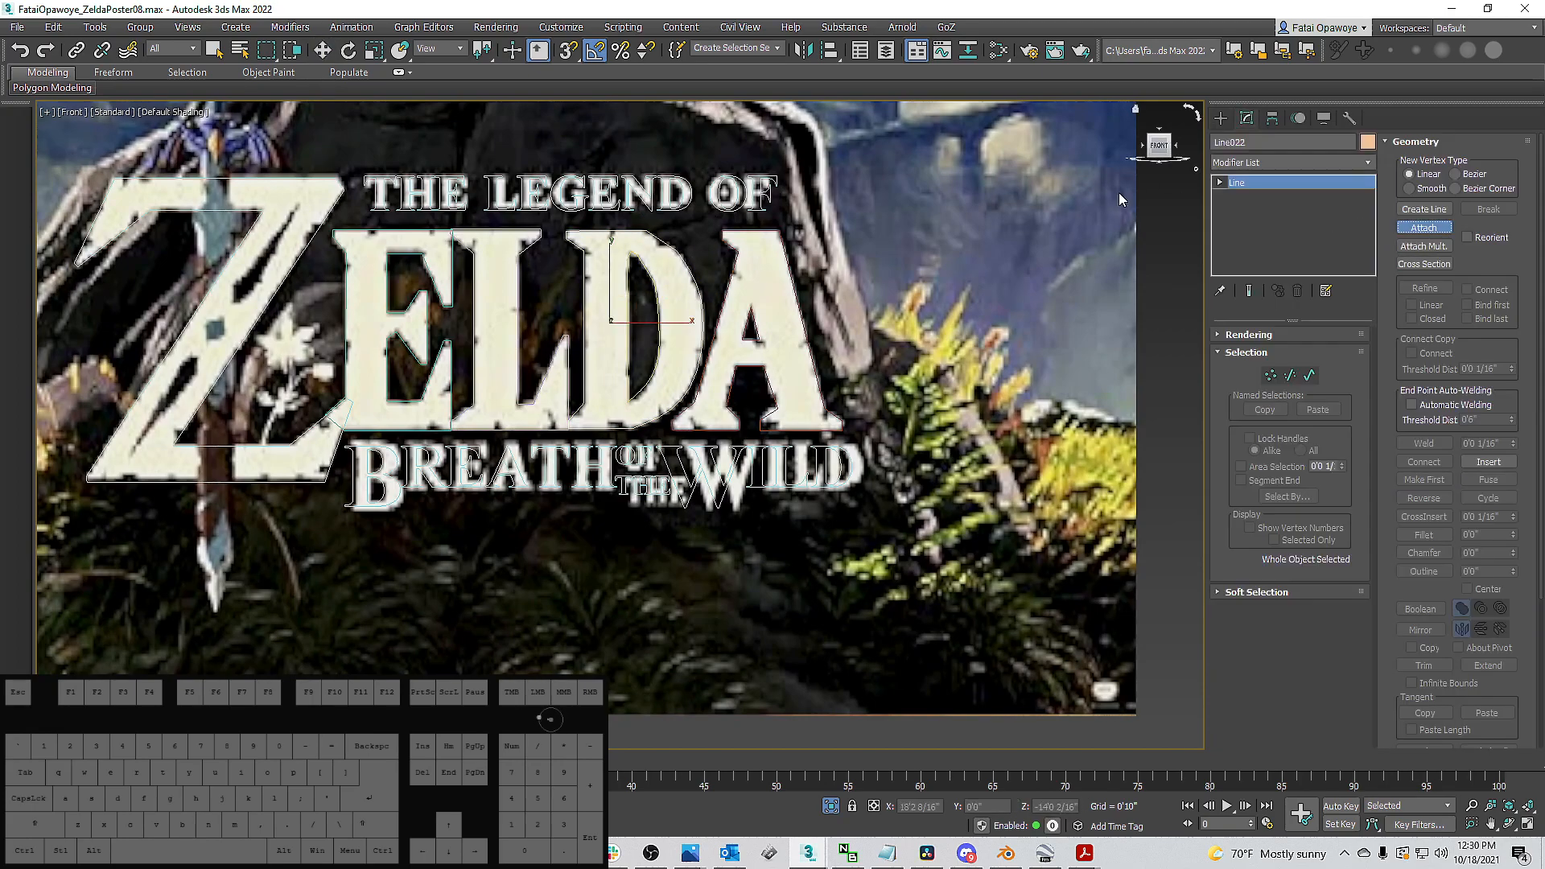
scroll(805, 320, "down", 4)
scroll(437, 349, "up", 4)
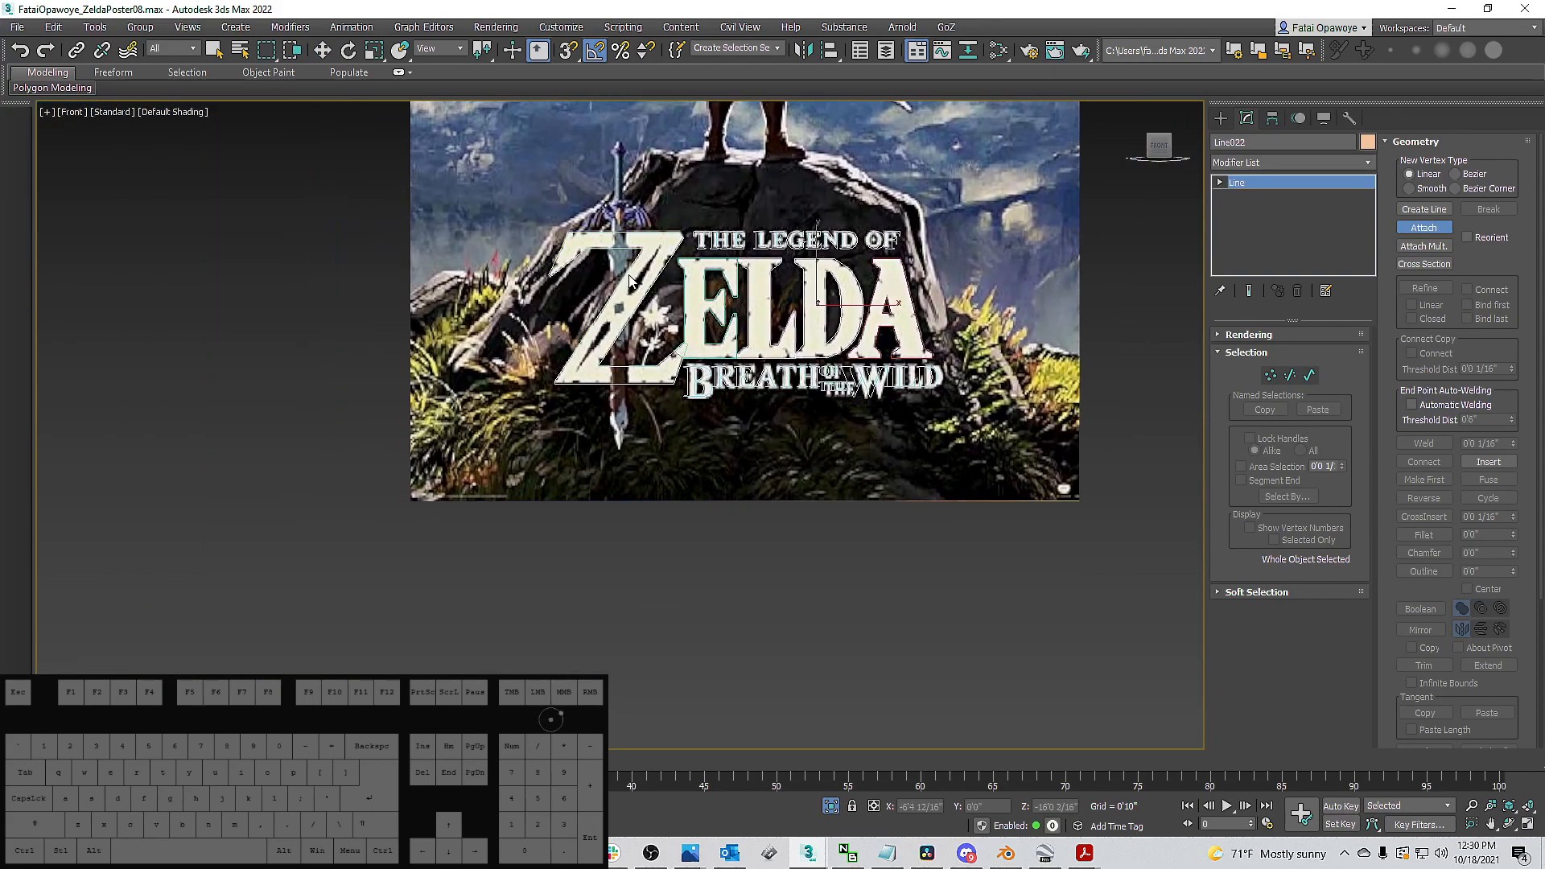
left_click(1219, 119)
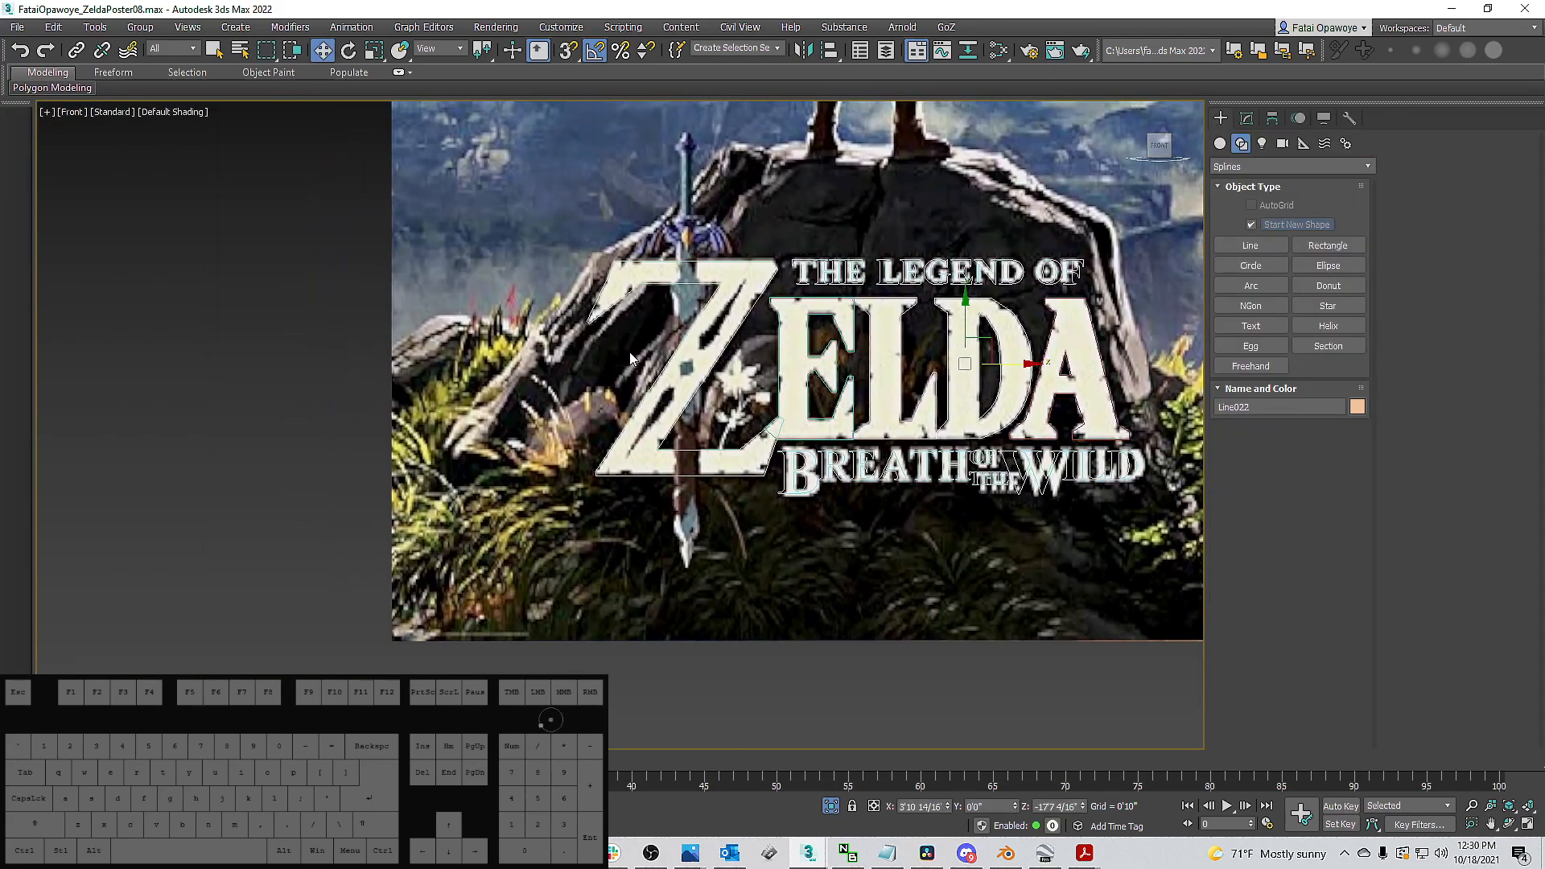
Trace the upper diagonal slit inside the Z of ZELDA as a closed spline with the Line tool.
scroll(709, 325, "up", 5)
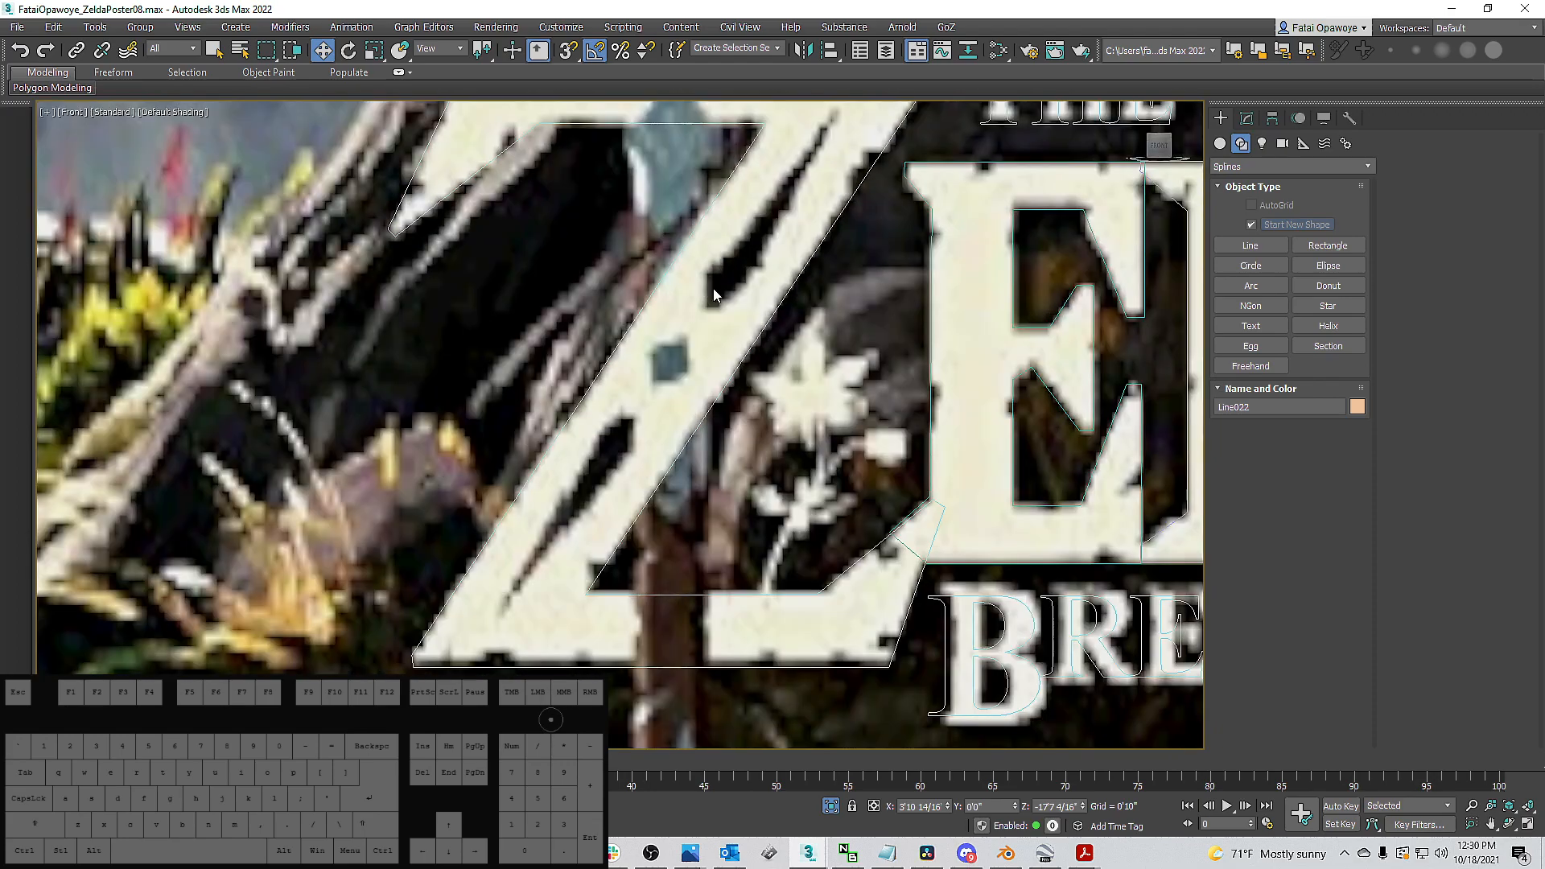
left_click(1251, 245)
middle_click_drag(723, 305, 666, 378)
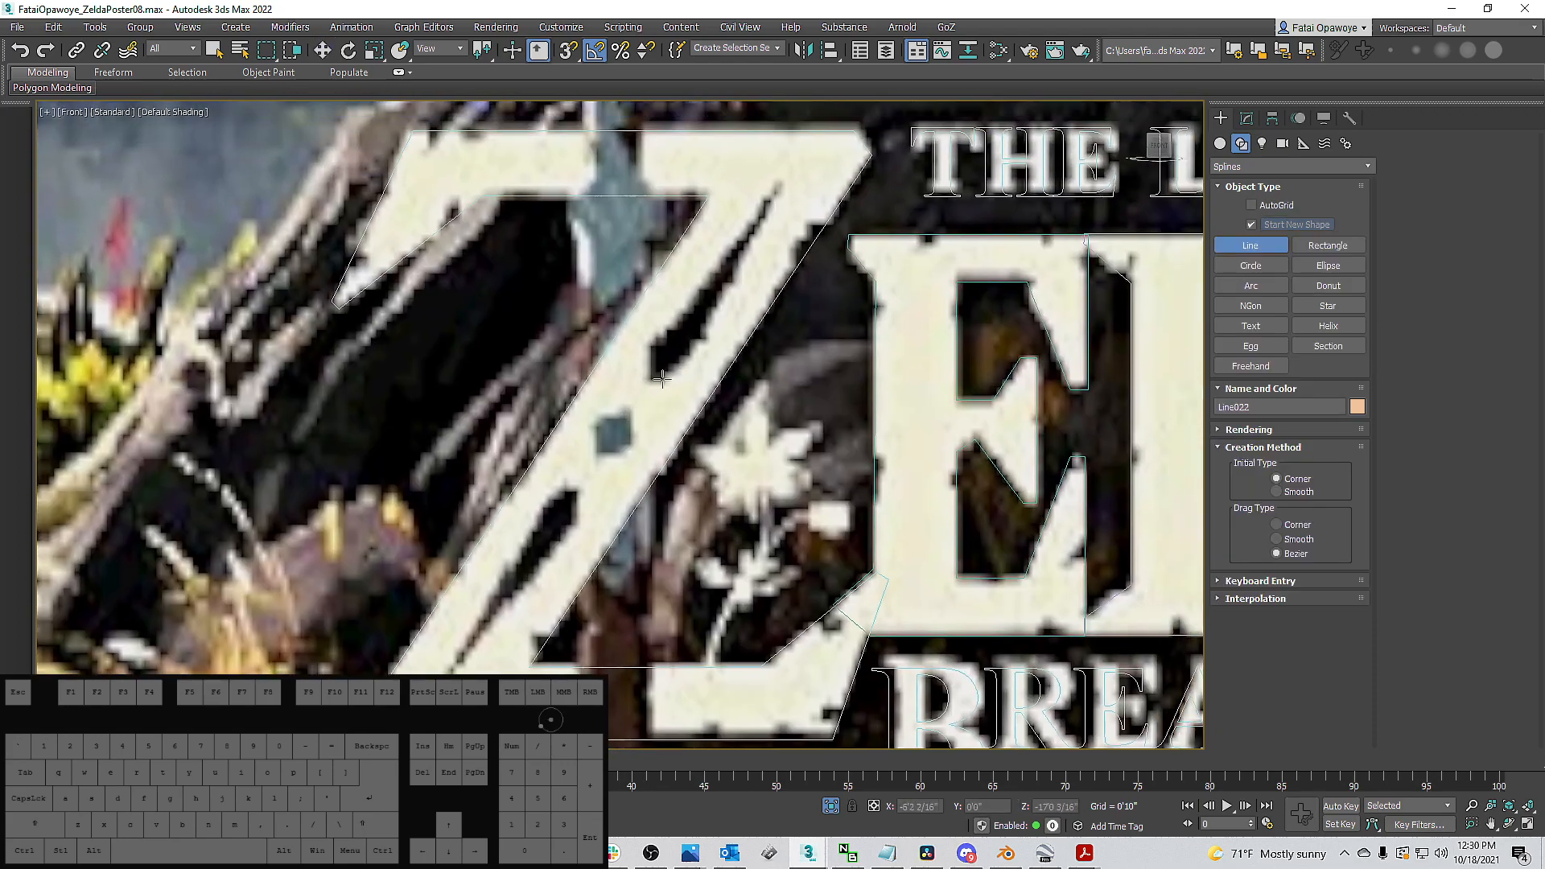
left_click(647, 380)
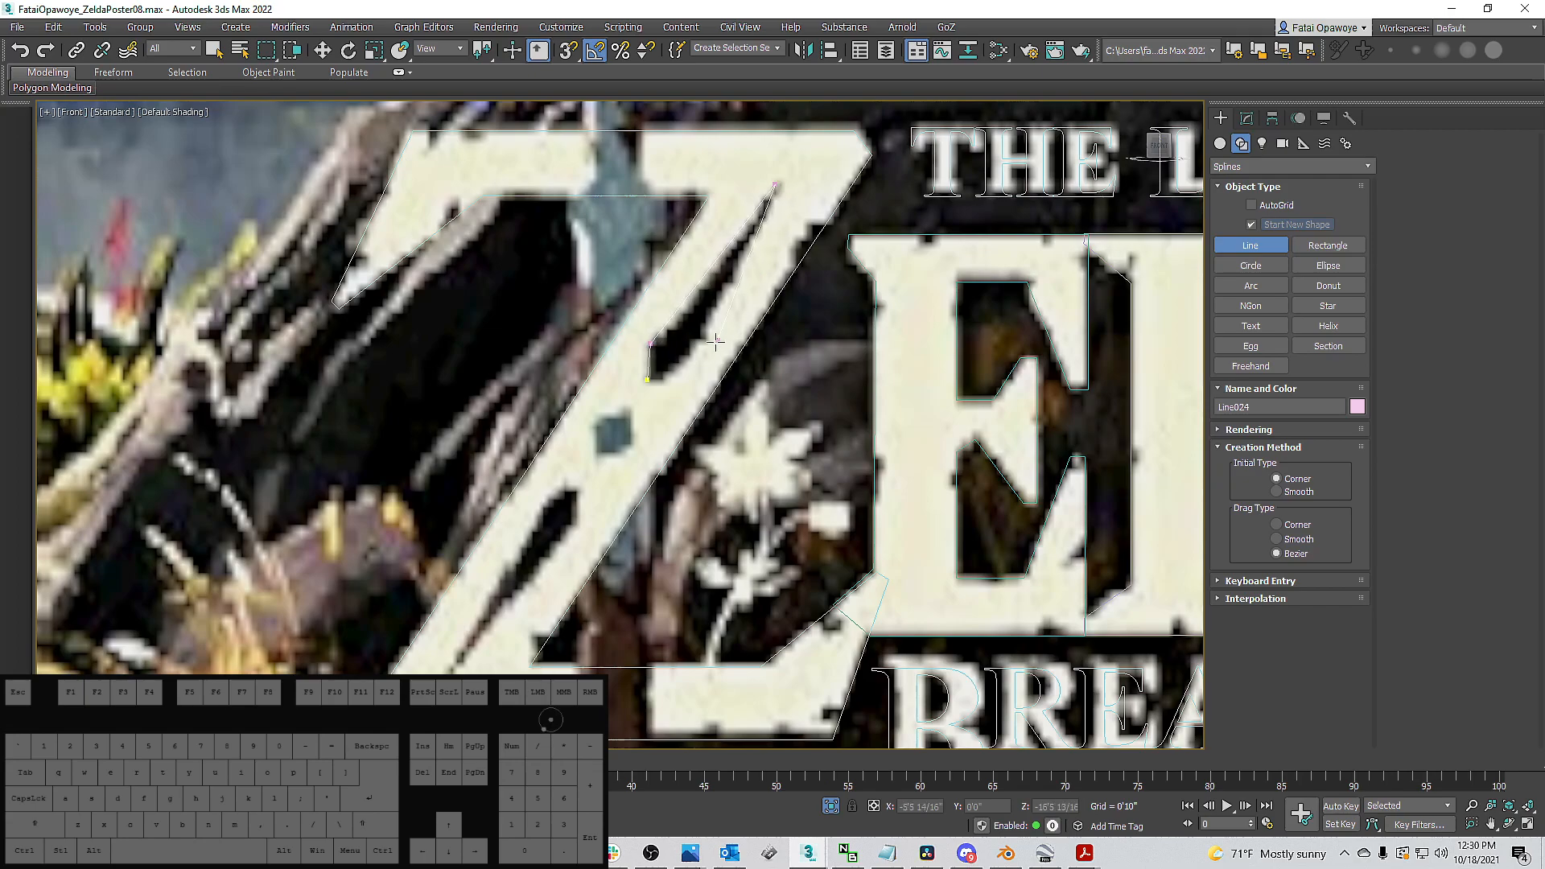
left_click(650, 380)
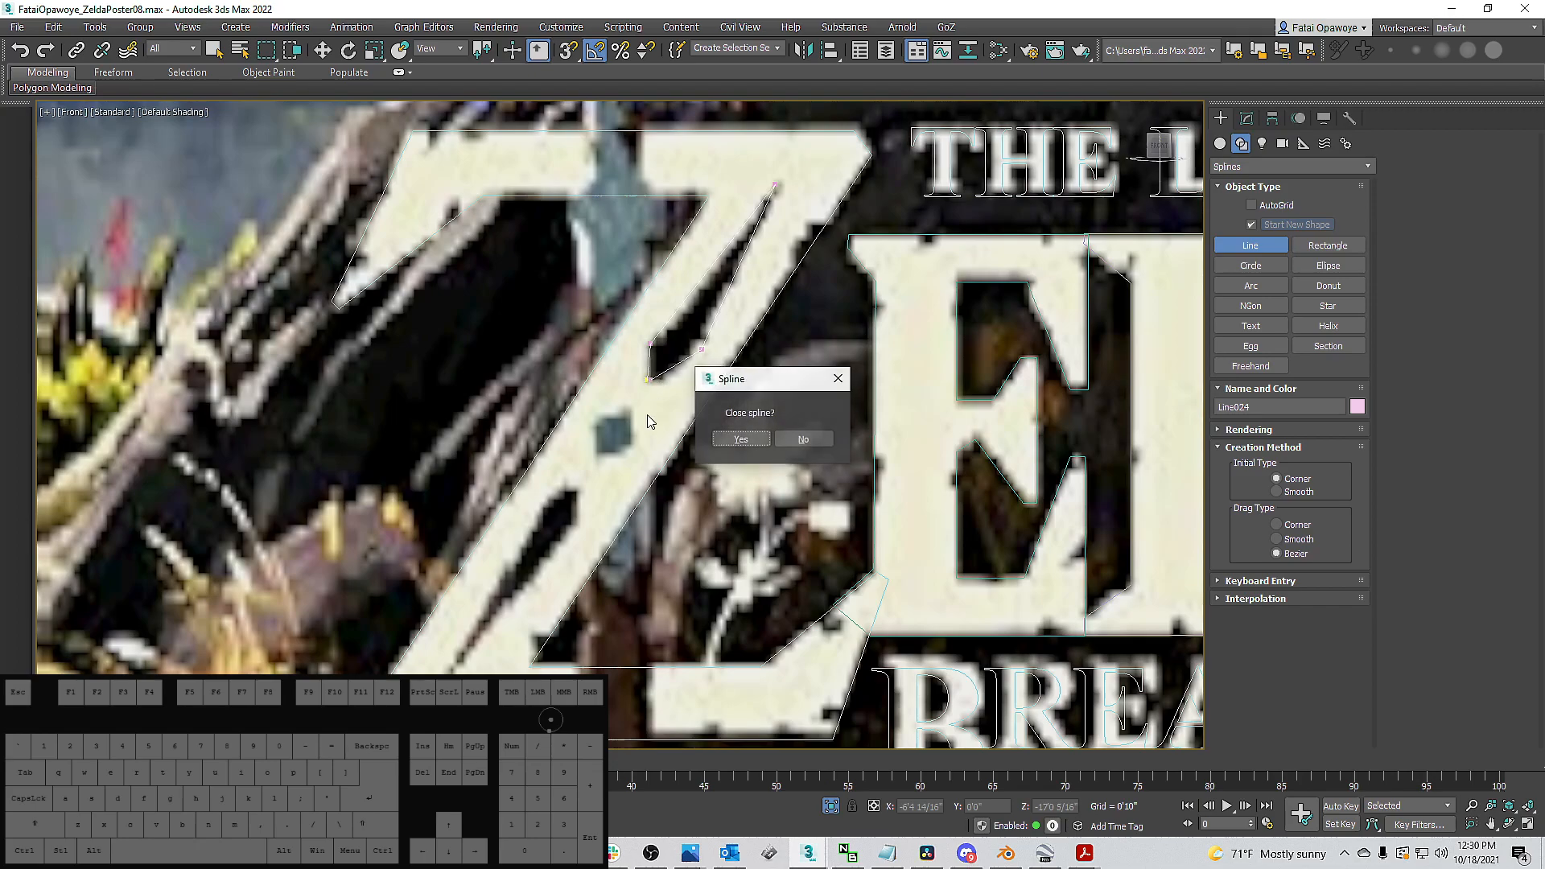
left_click(733, 445)
Trace the small diamond at the centre of the Z's diagonal as a closed spline.
left_click(594, 429)
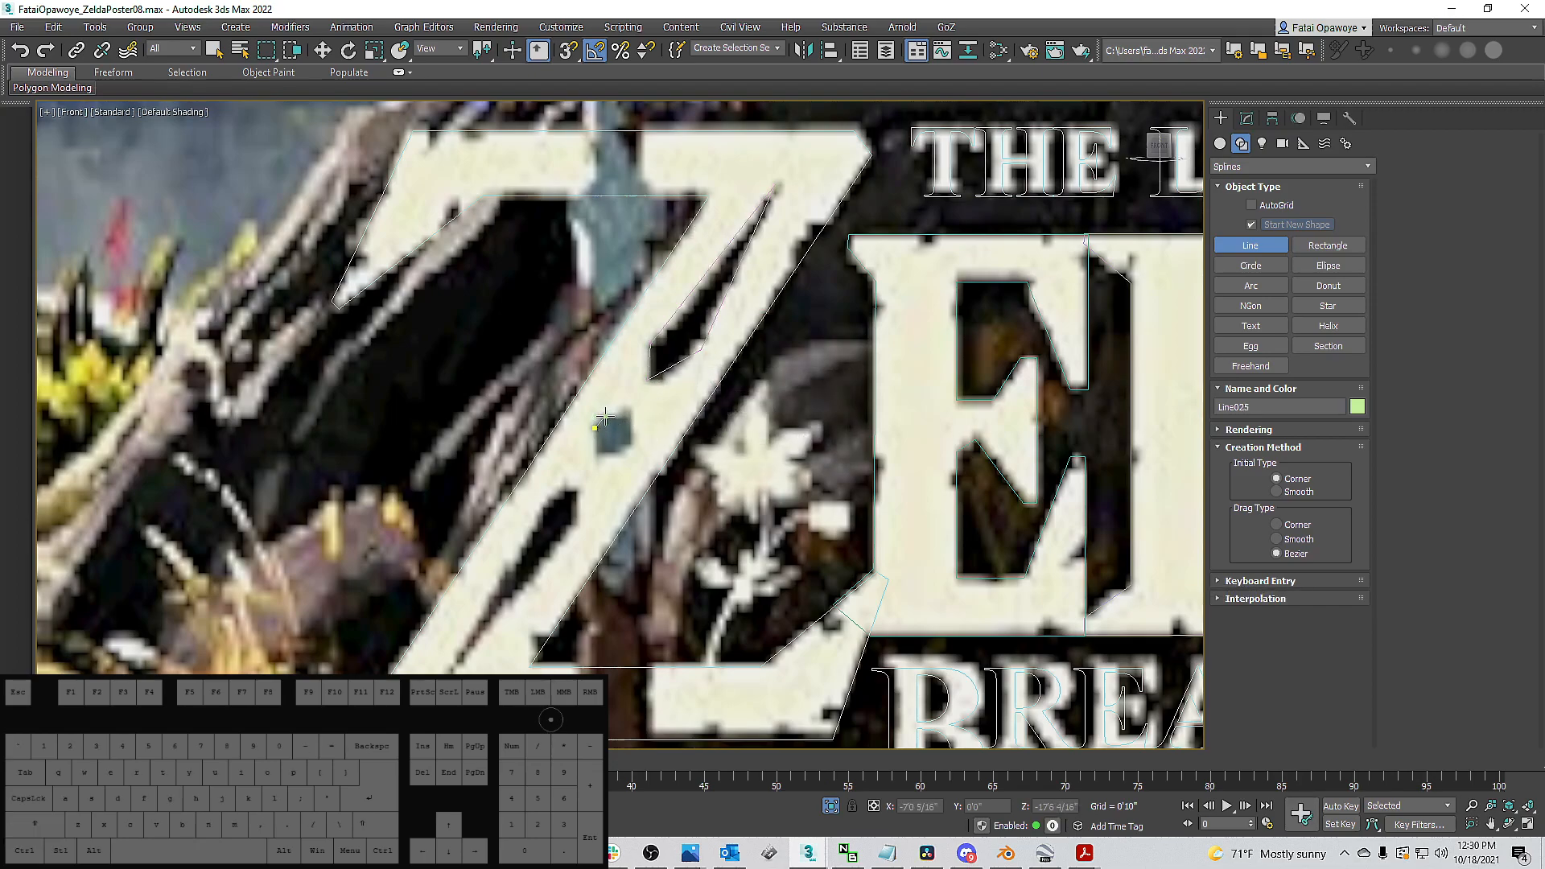
left_click(631, 441)
left_click(618, 453)
left_click(595, 455)
left_click(595, 427)
left_click(736, 442)
Select the Z's outline and use Attach to combine it with its inner slit and the other ZELDA letter outlines.
scroll(765, 307, "down", 3)
middle_click_drag(767, 311, 820, 240)
middle_click_drag(818, 321, 758, 355)
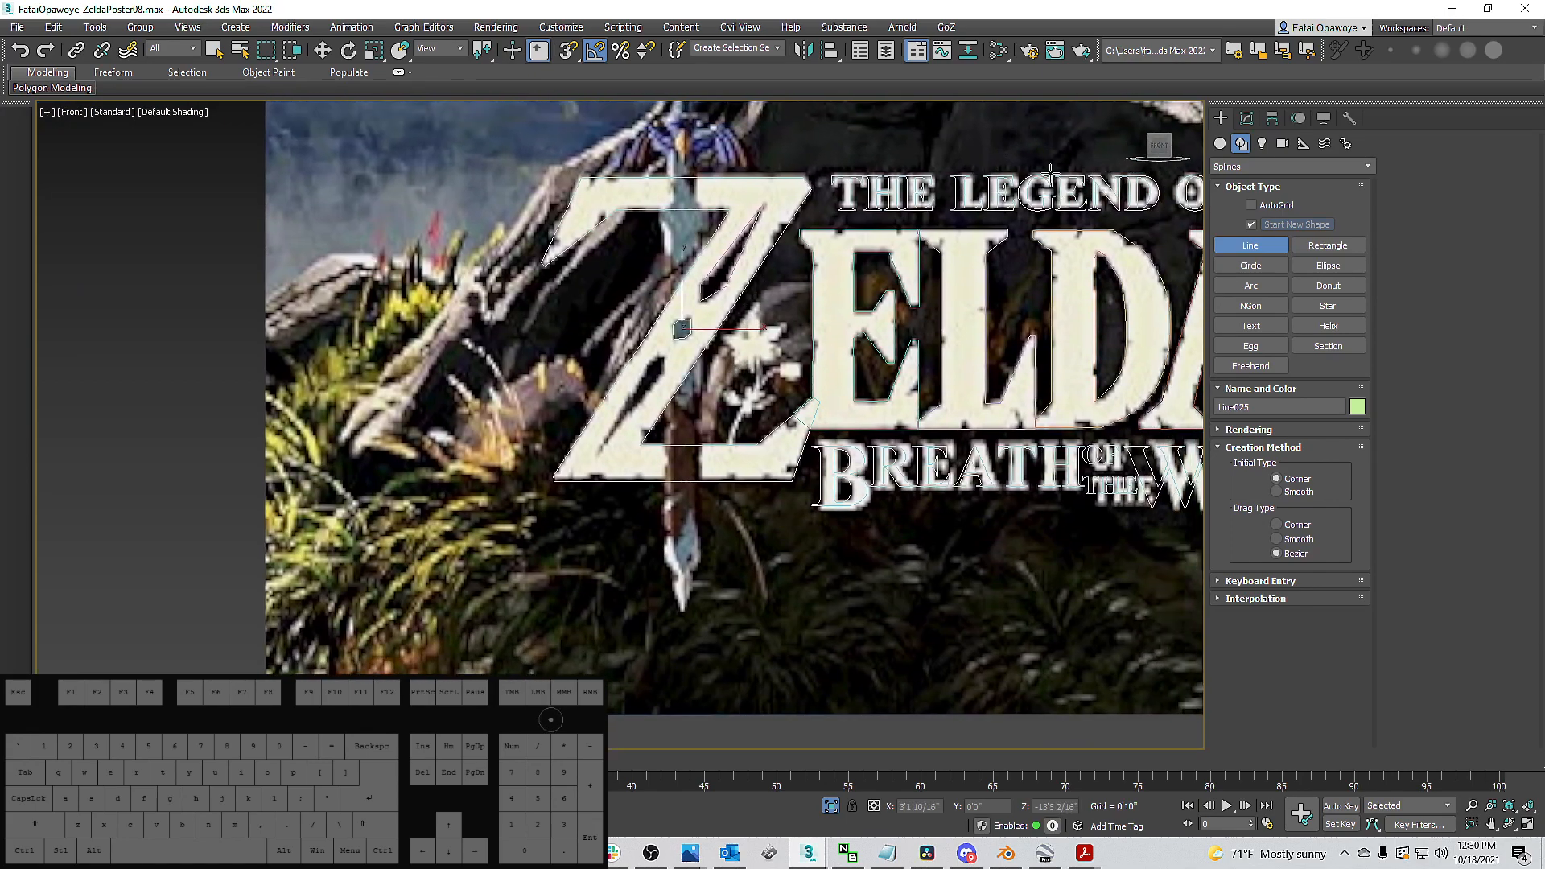
right_click(712, 318)
left_click(733, 300)
left_click(1246, 118)
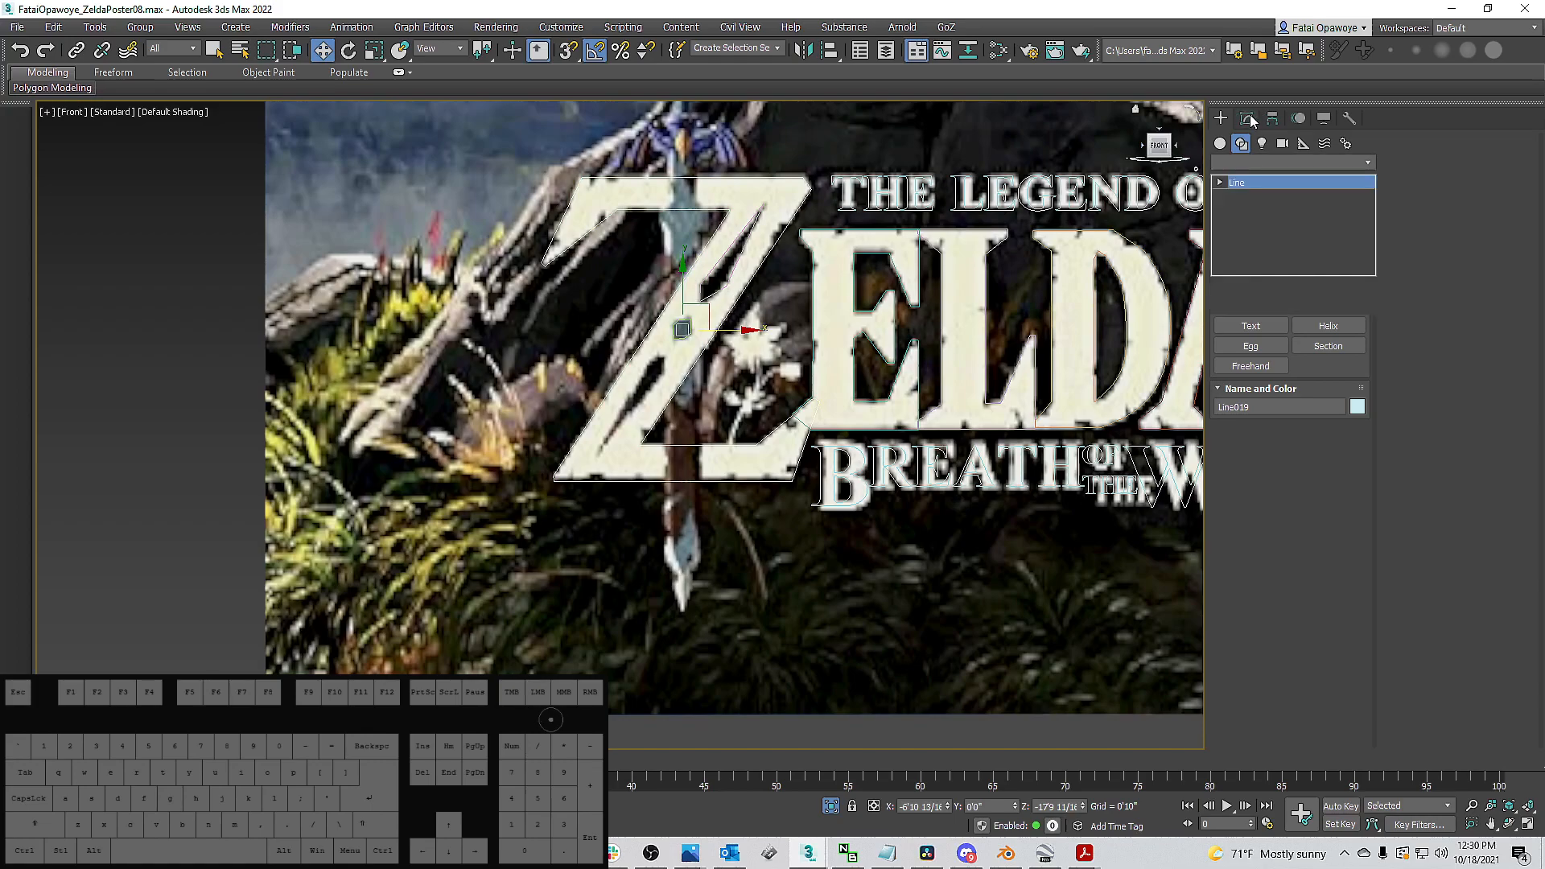
left_click(1423, 228)
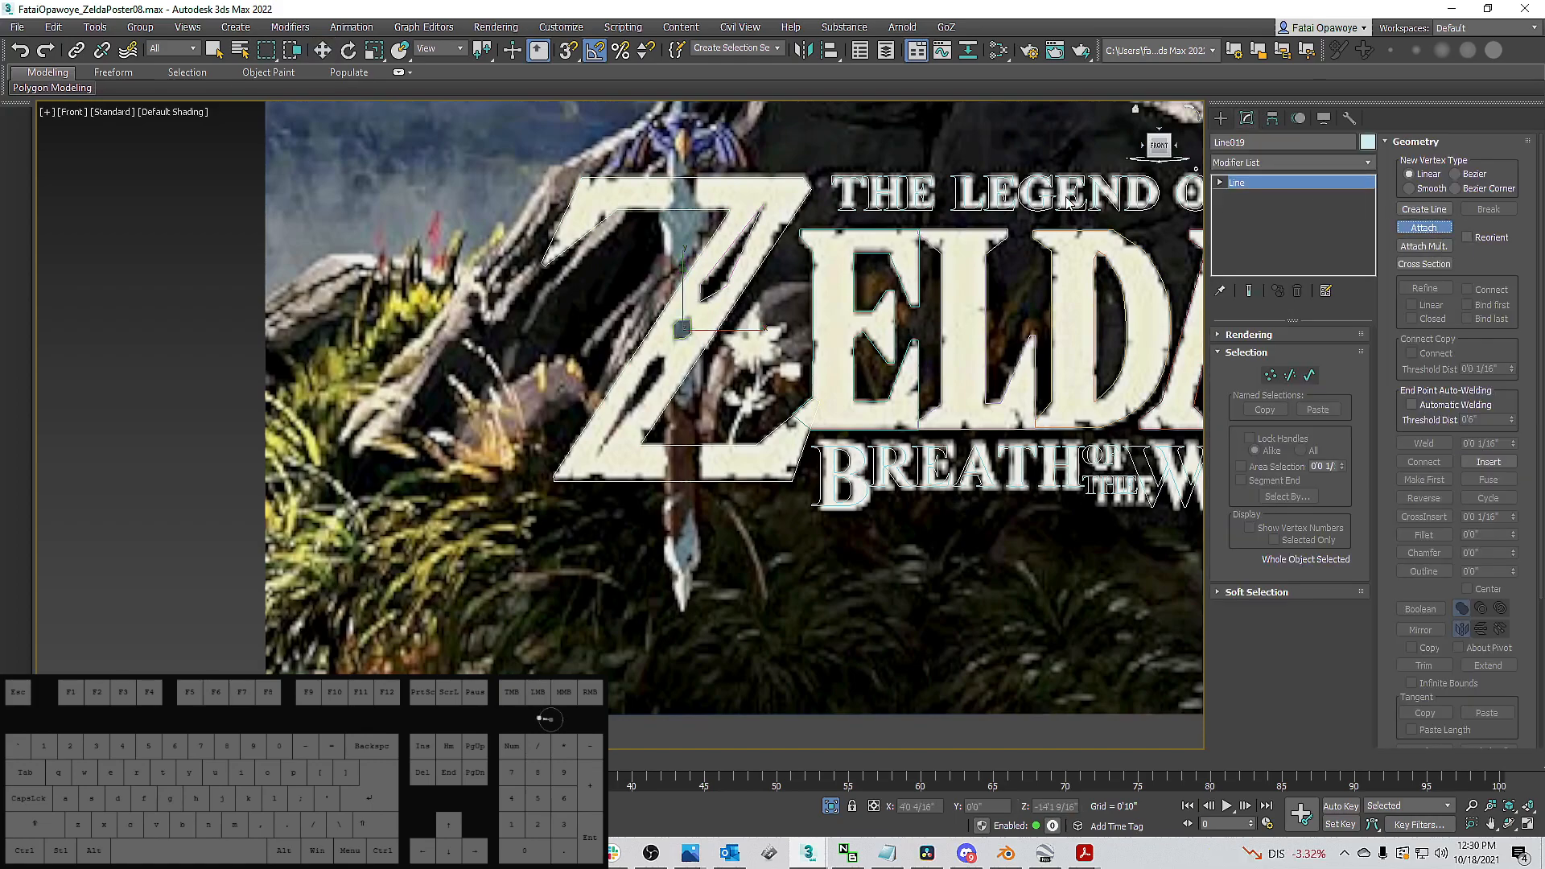
left_click(1220, 121)
left_click(1245, 118)
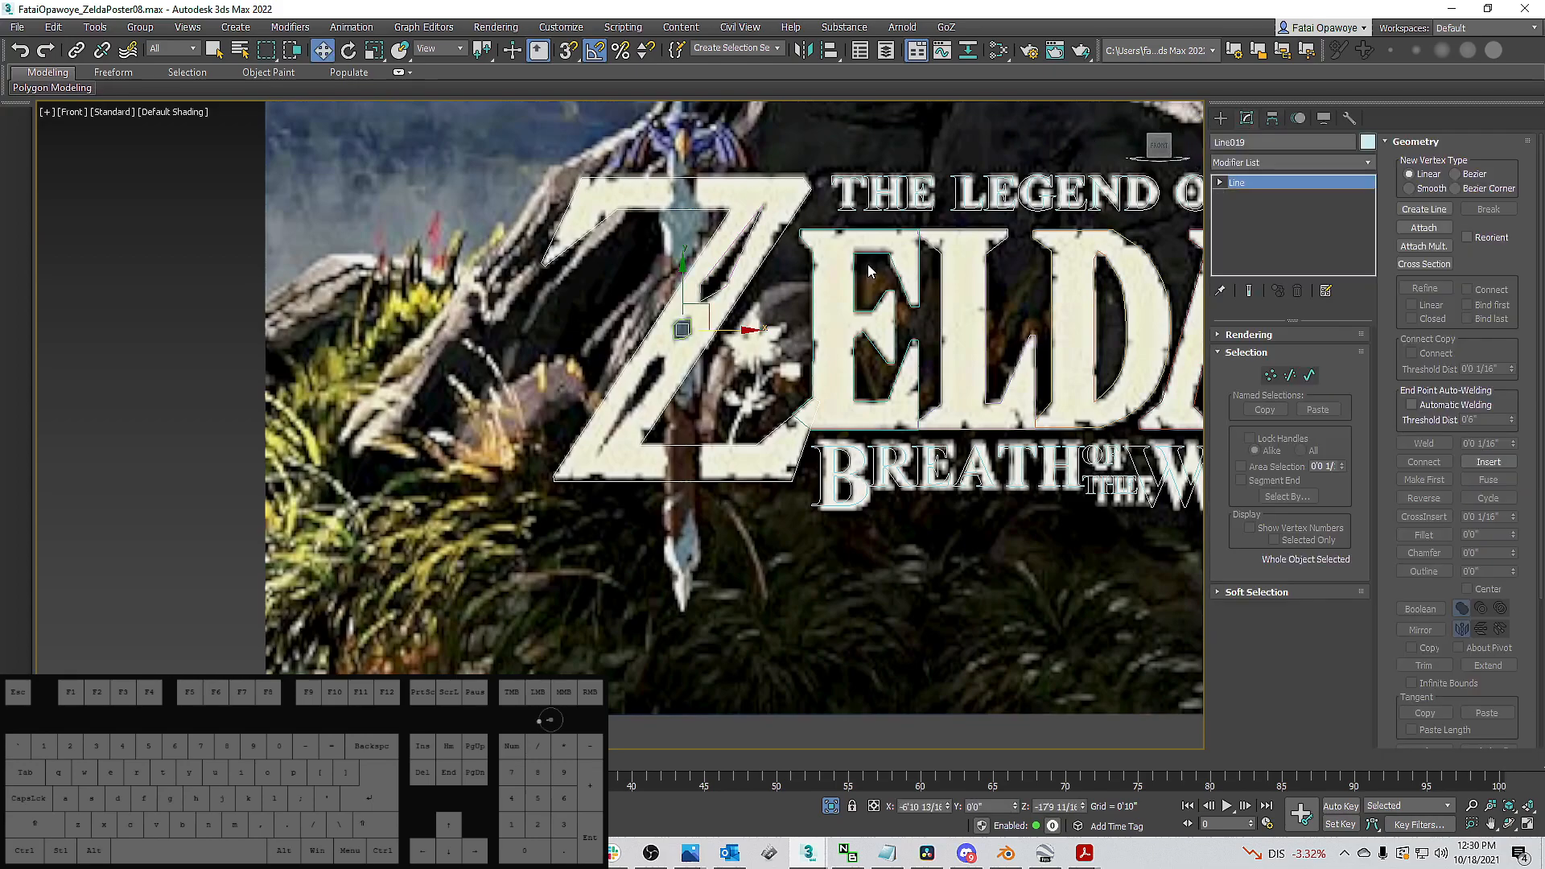
left_click(1424, 228)
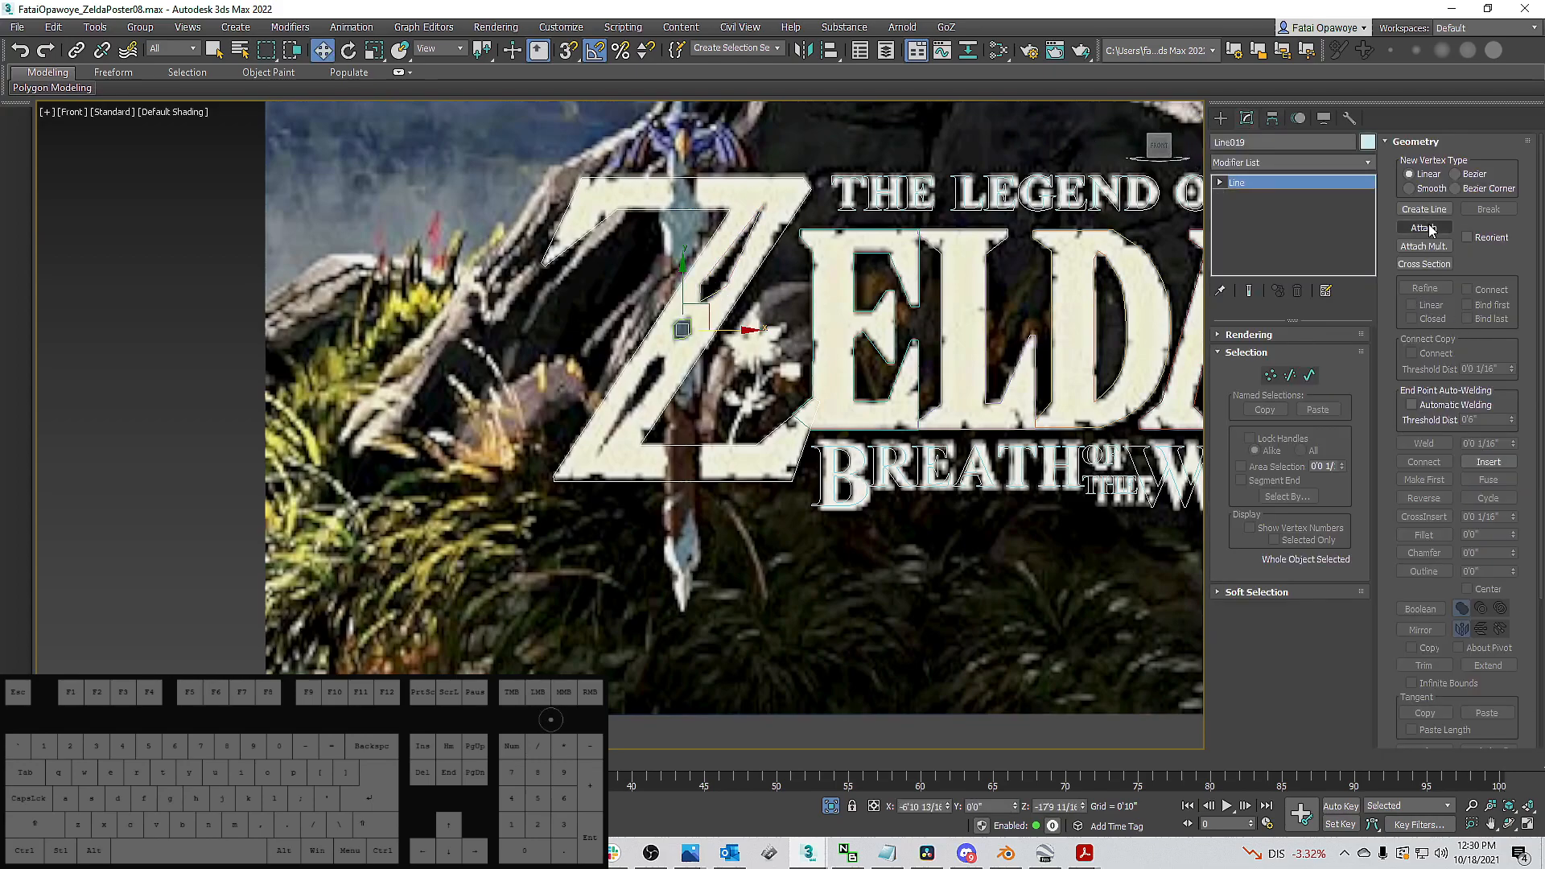
left_click(726, 285)
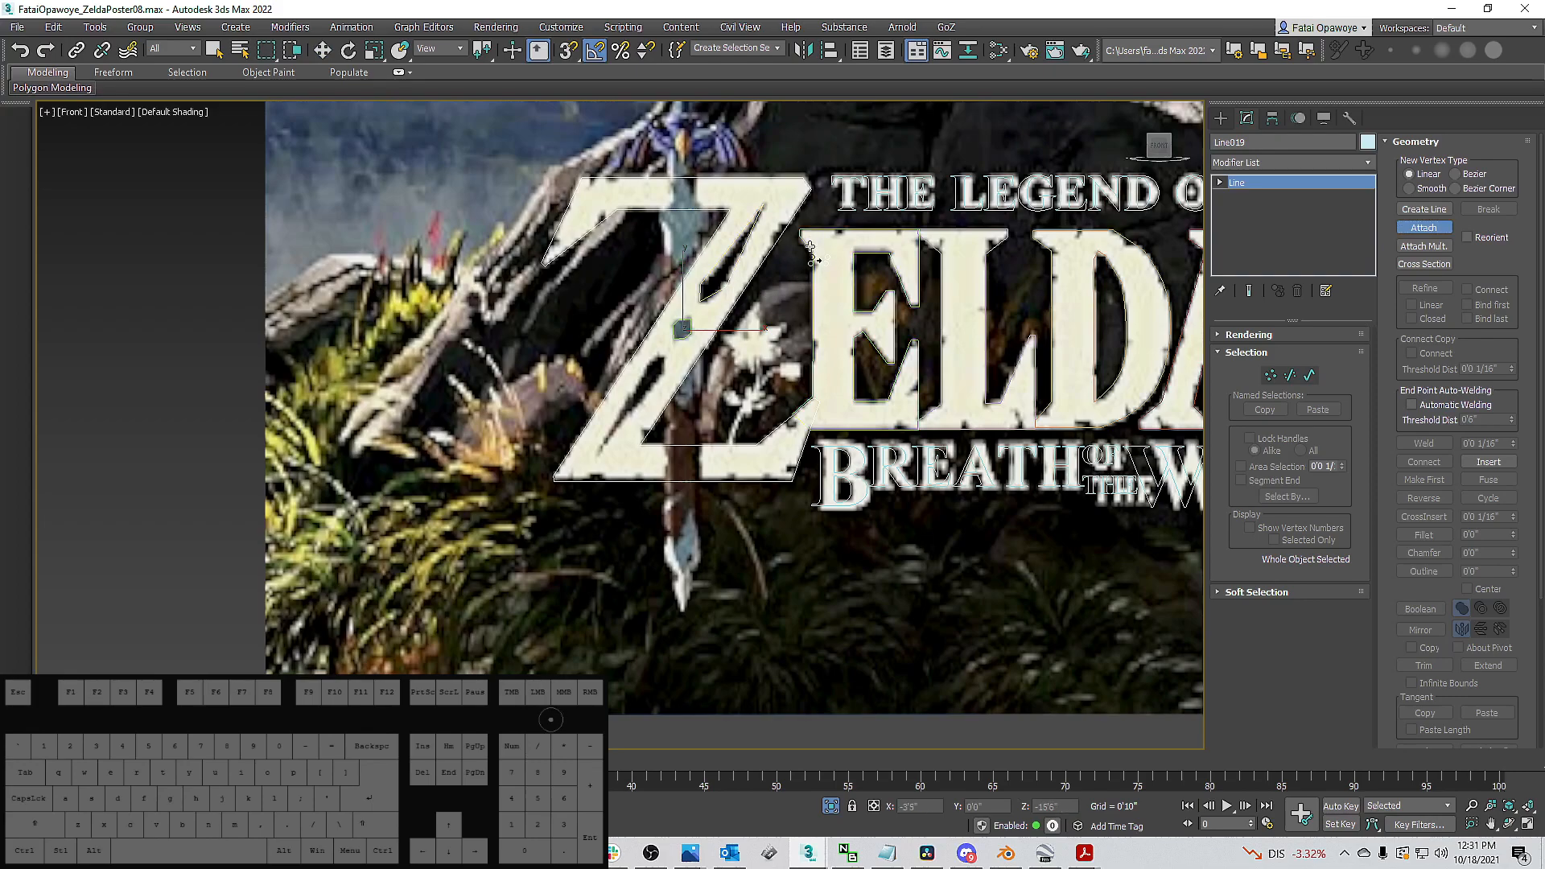
left_click(931, 249)
middle_click_drag(1063, 253, 890, 247)
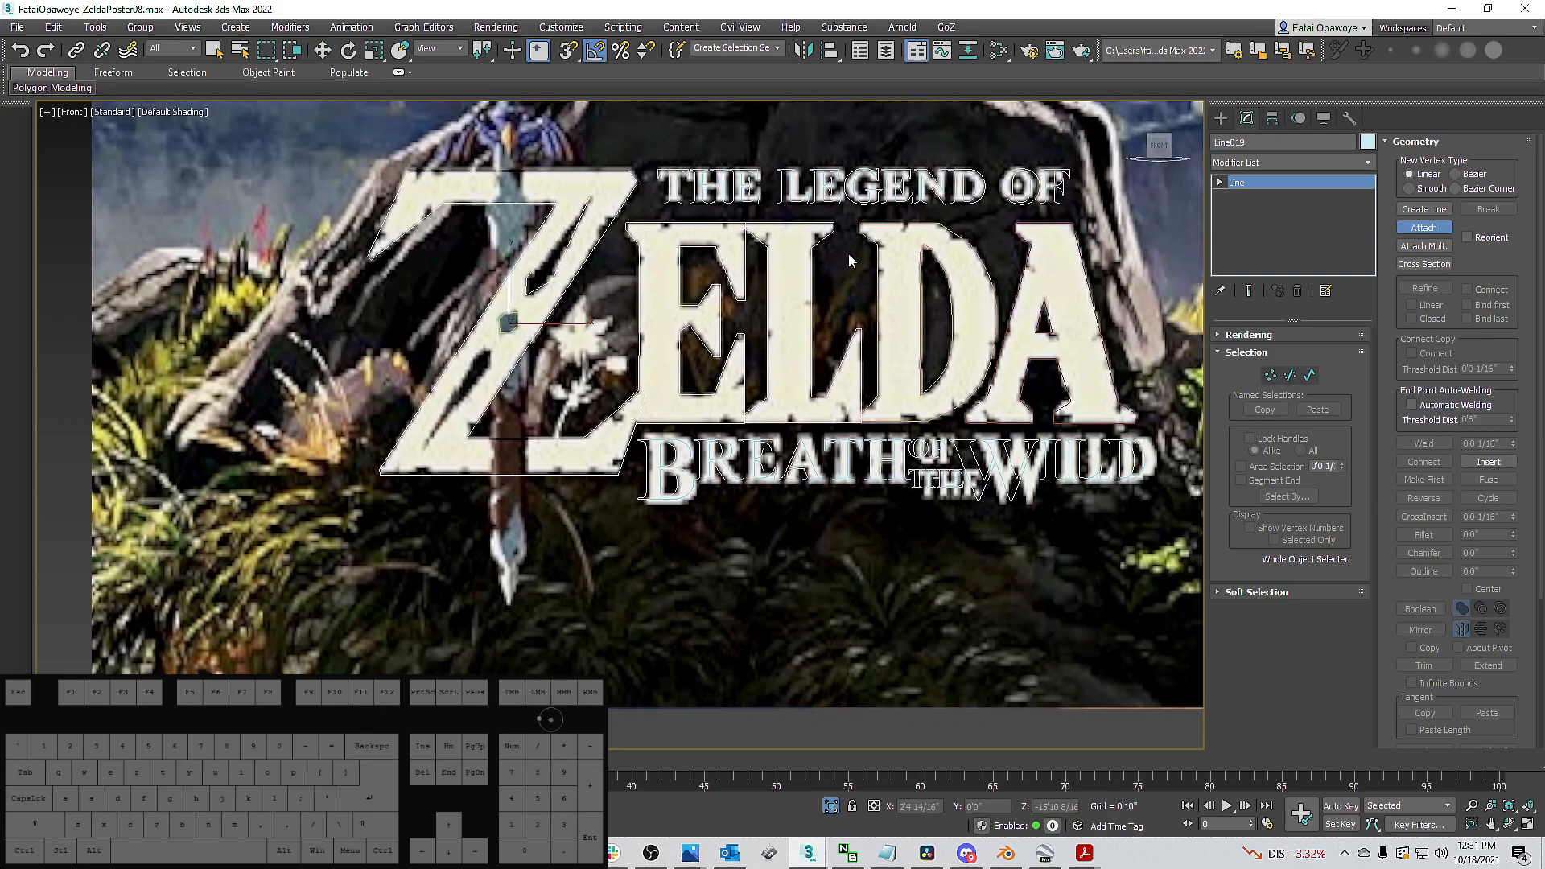
left_click(1027, 242)
mouse_move(1028, 242)
middle_mouse_down()
mouse_move(983, 229)
mouse_move(1031, 226)
middle_mouse_up()
Examine the combined shape's vertices around the Z and E and along the Z's base against the poster.
key("1")
scroll(638, 235, "up", 5)
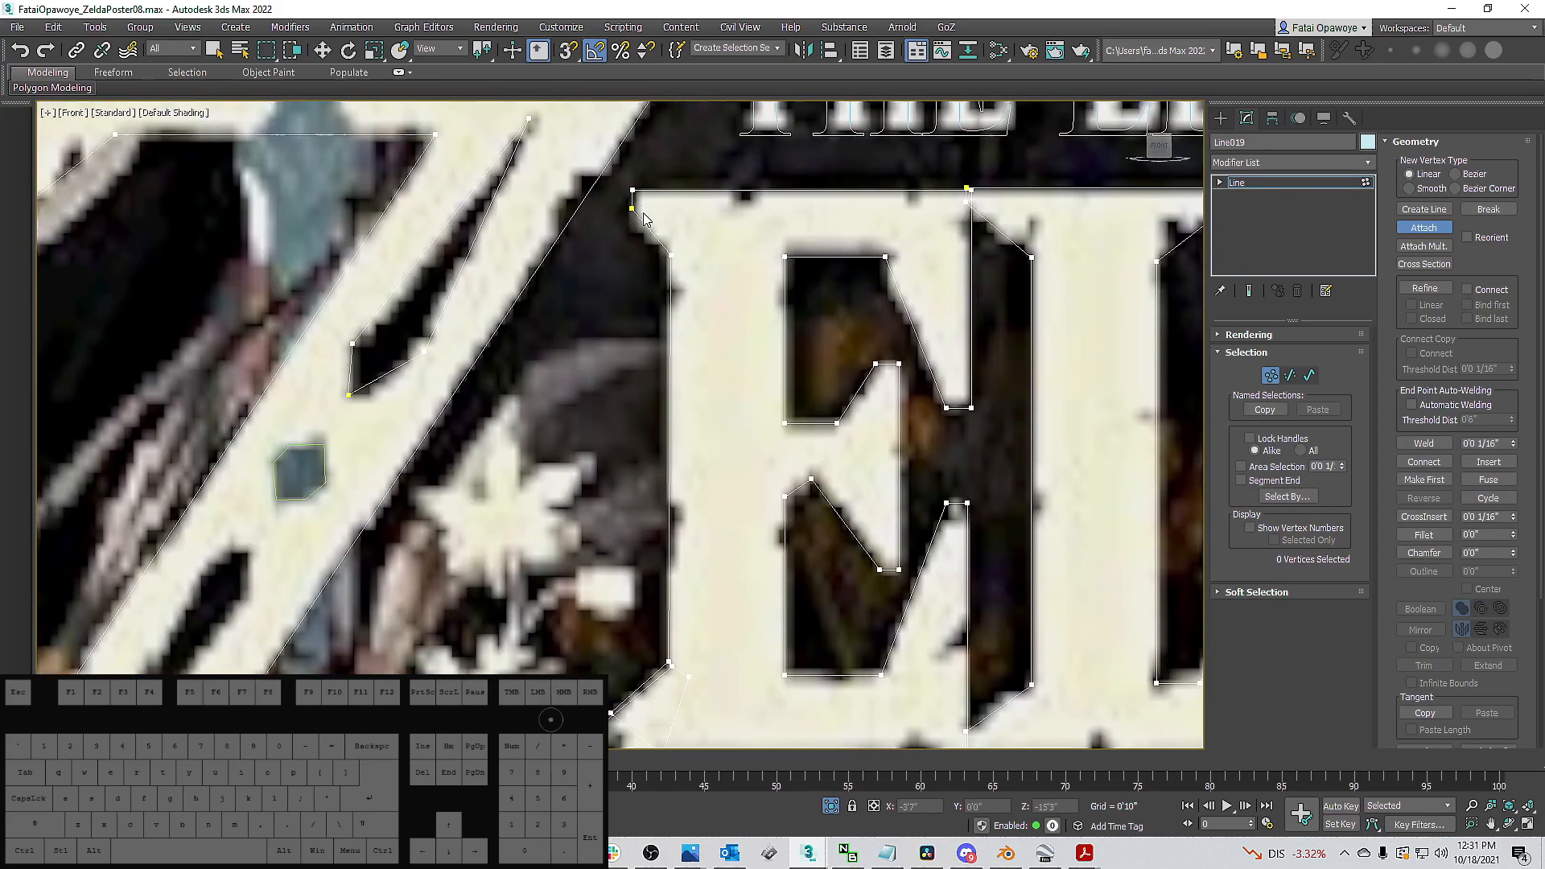
scroll(650, 207, "down", 3)
middle_click_drag(641, 214, 780, 106)
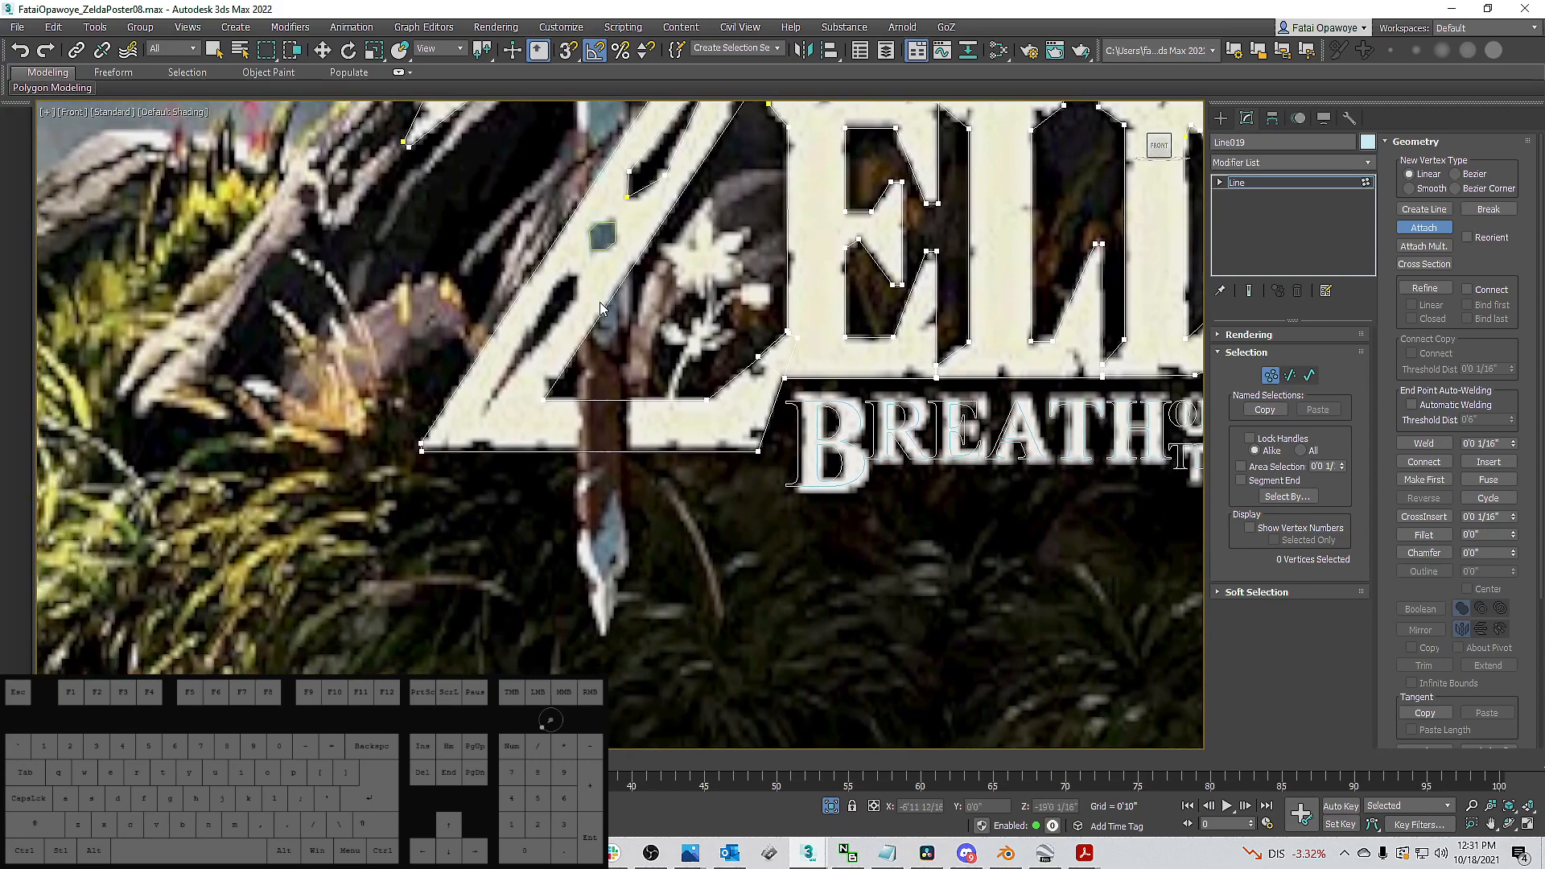
middle_click_drag(591, 399, 687, 345)
scroll(765, 383, "up", 2)
scroll(765, 383, "down", 5)
scroll(674, 378, "up", 5)
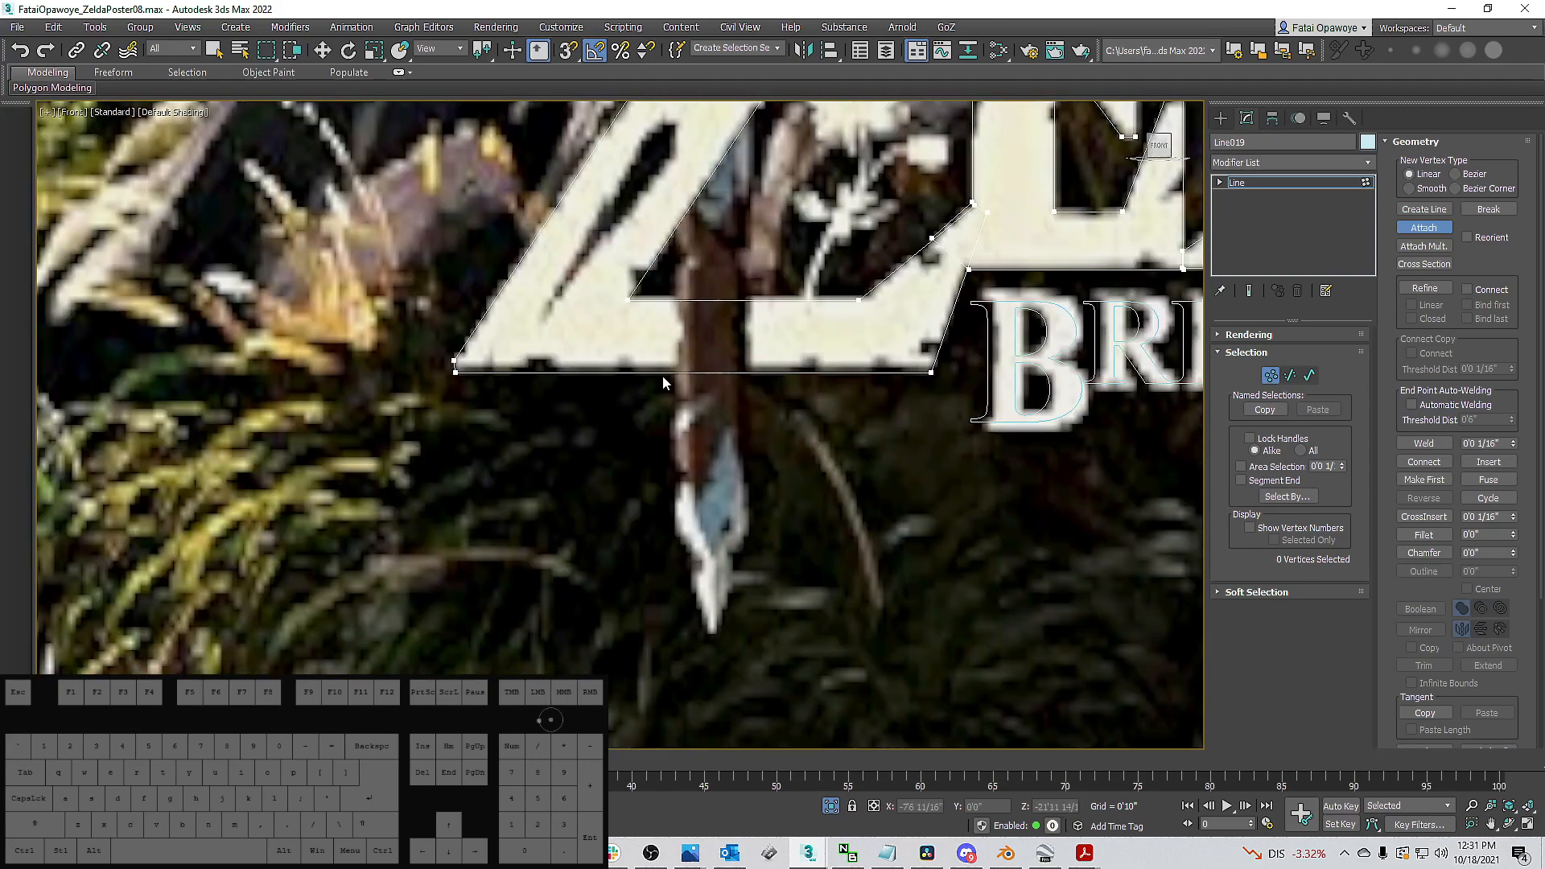
middle_click_drag(461, 354, 630, 393)
scroll(630, 389, "up", 3)
scroll(568, 386, "down", 2)
scroll(656, 383, "down", 3)
middle_click_drag(679, 344, 650, 383)
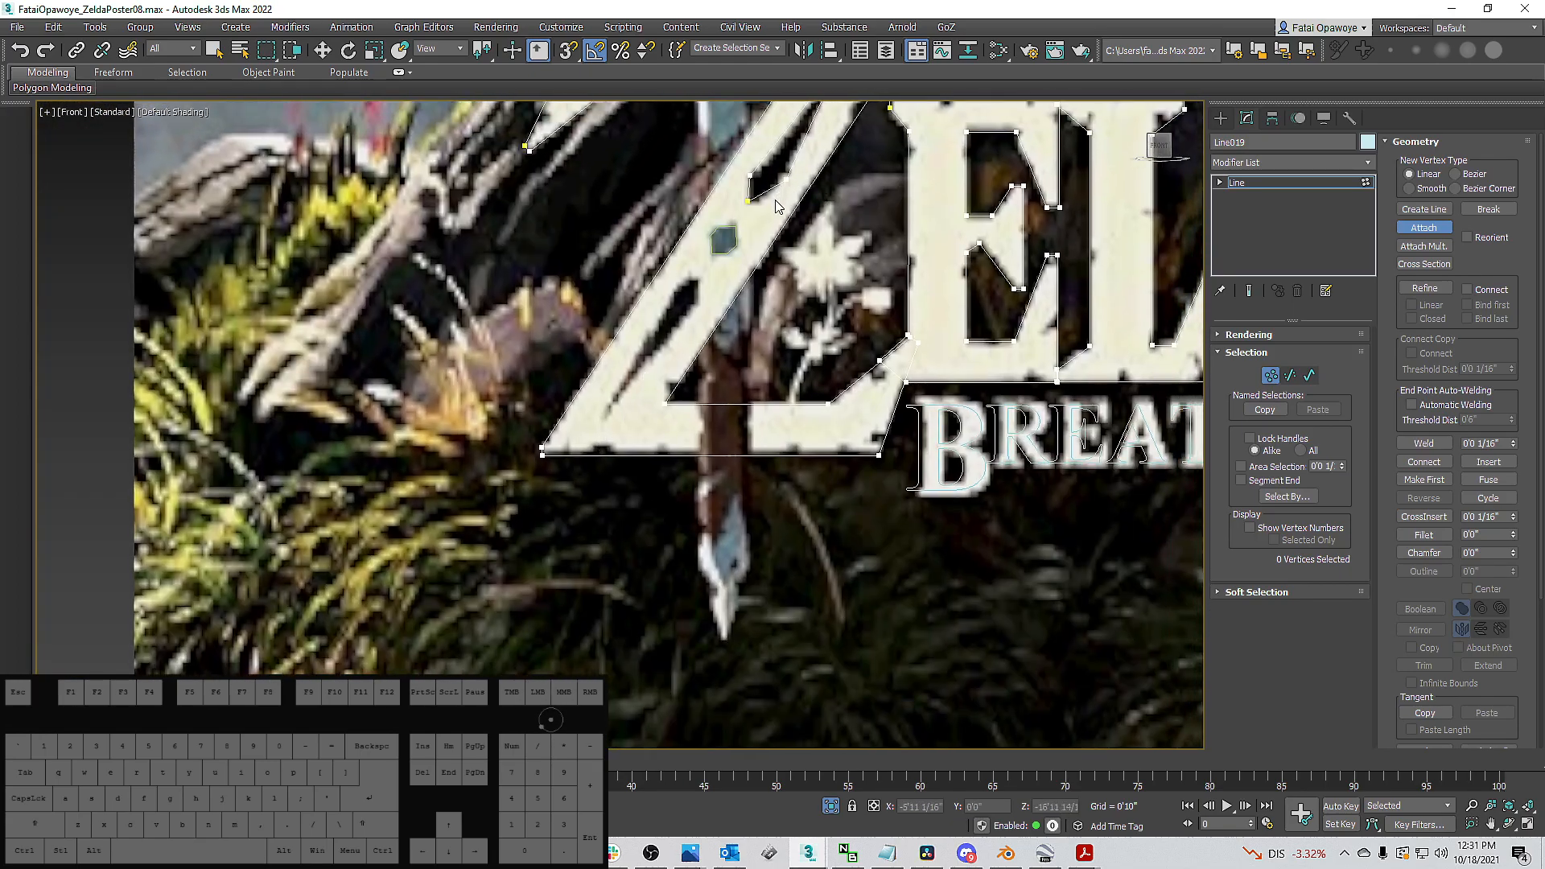
End Attach, copy the Z's upper slit spline rotated 180 degrees, and move the copy onto the lower diagonal slit.
left_click(1312, 374)
middle_click_drag(810, 213, 810, 302)
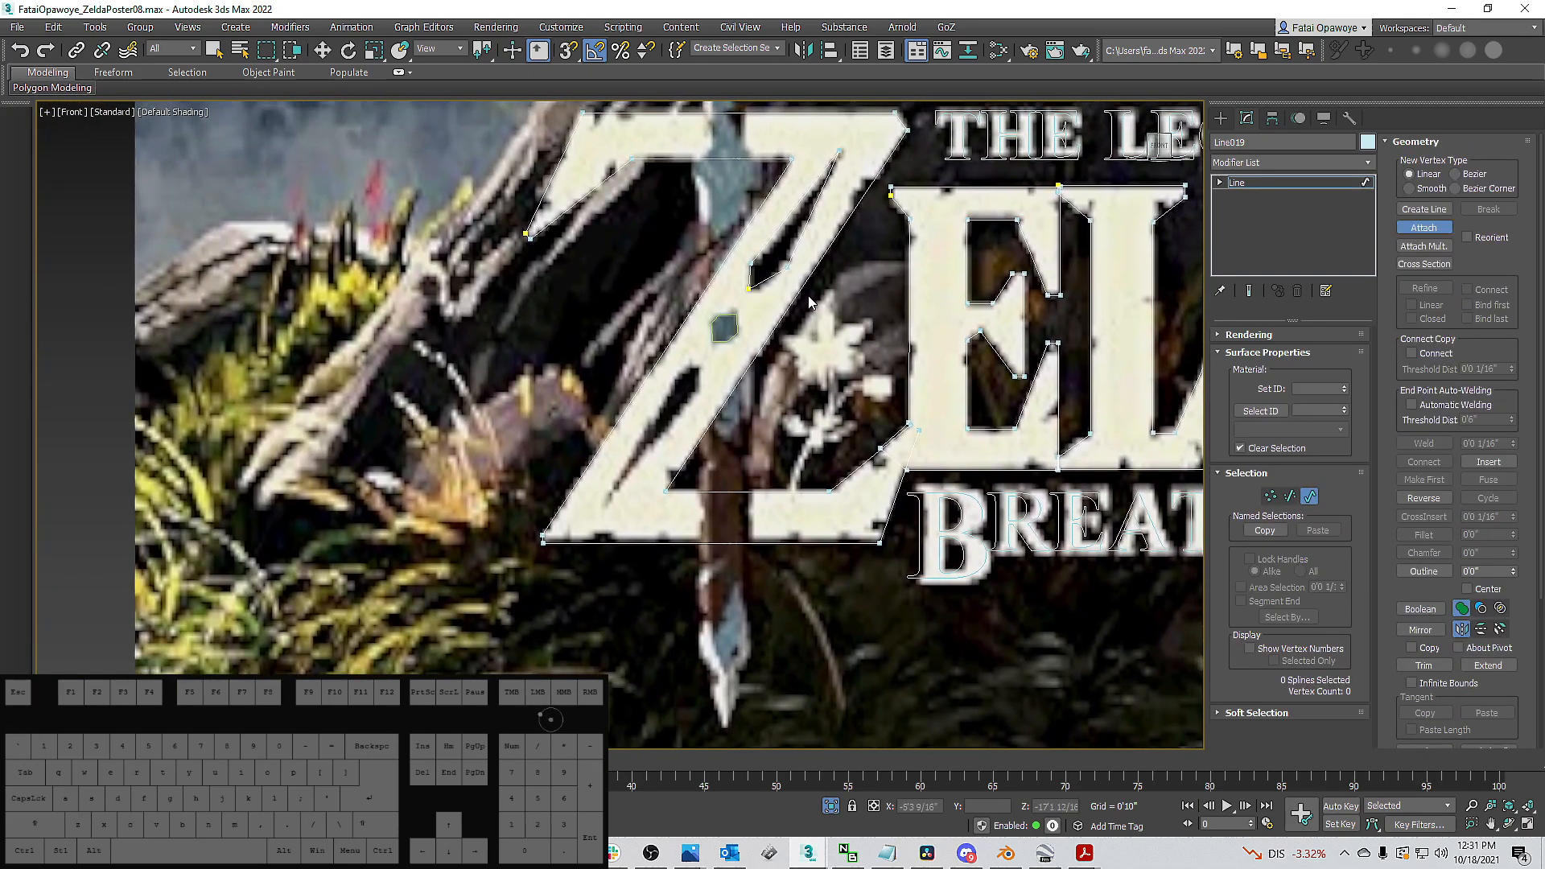
left_click(773, 259)
key("ctrl+a")
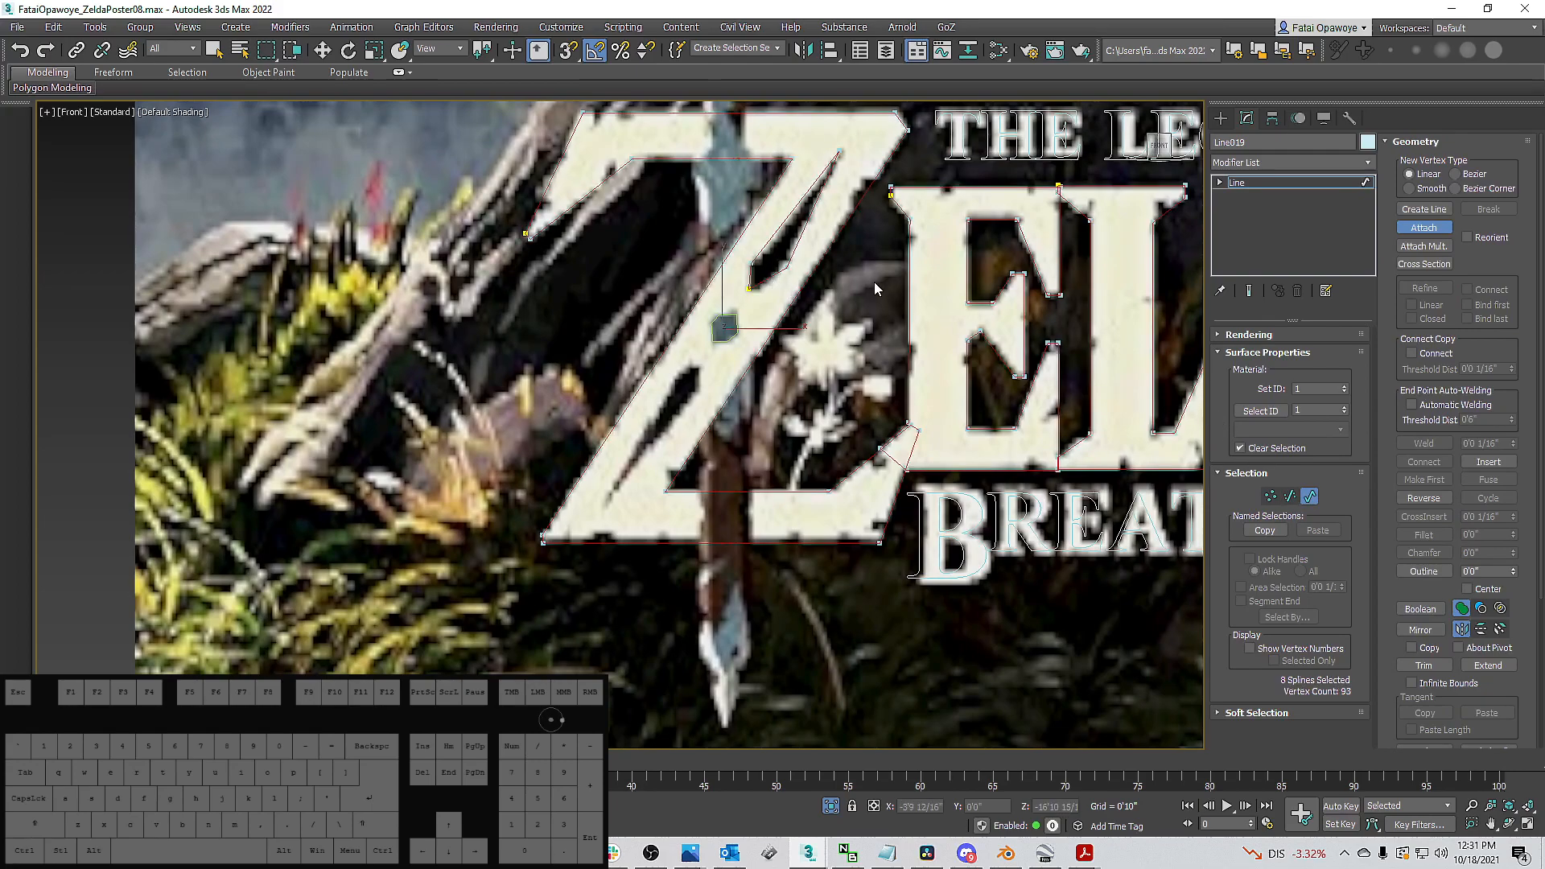
left_click(1442, 228)
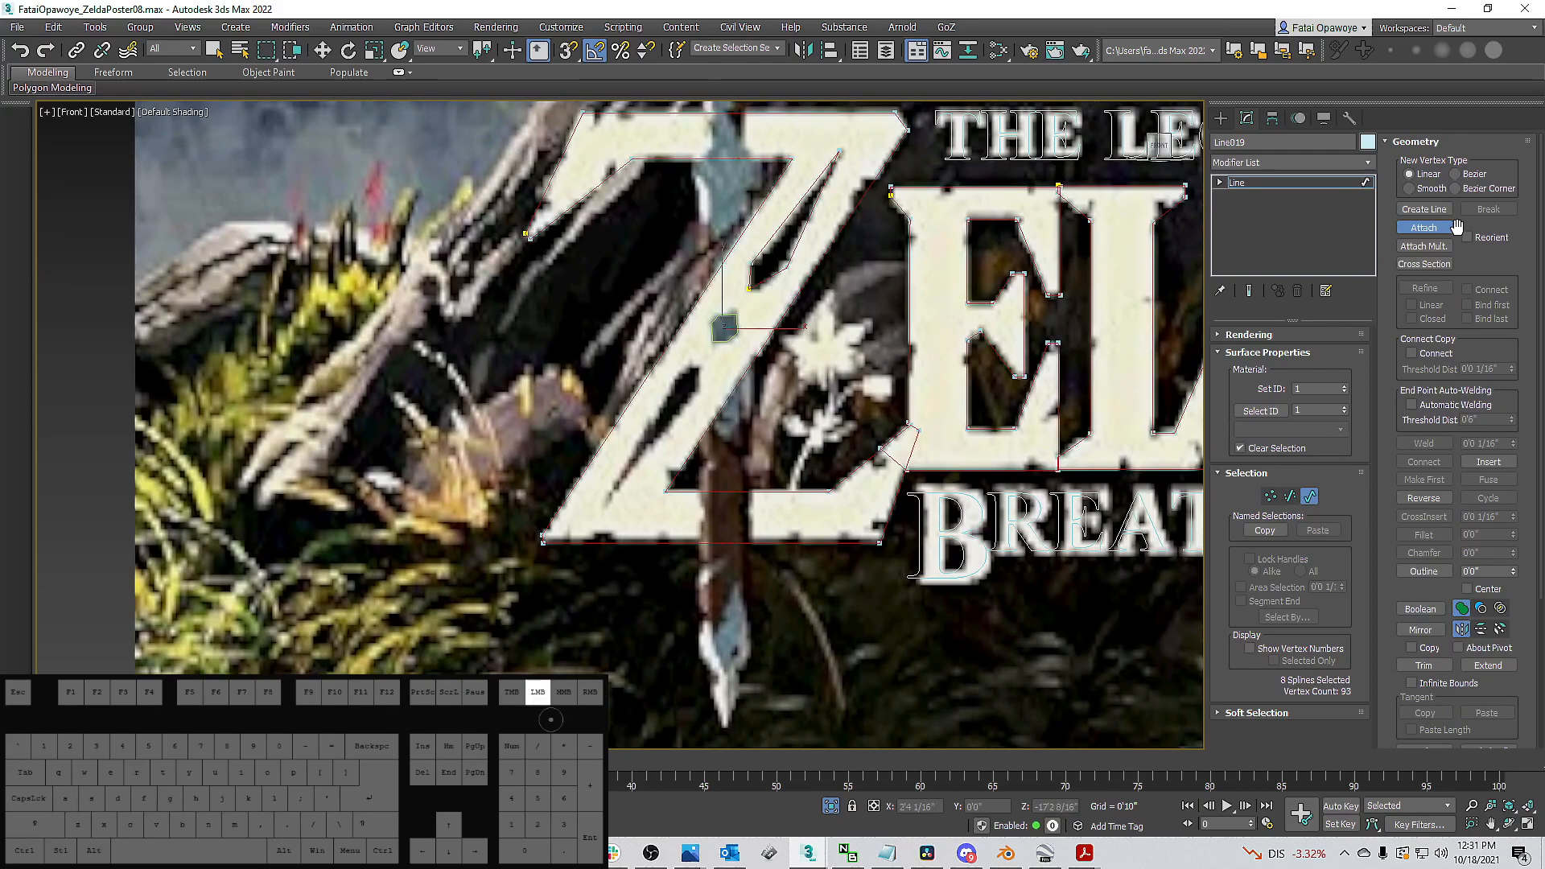
left_click(759, 284)
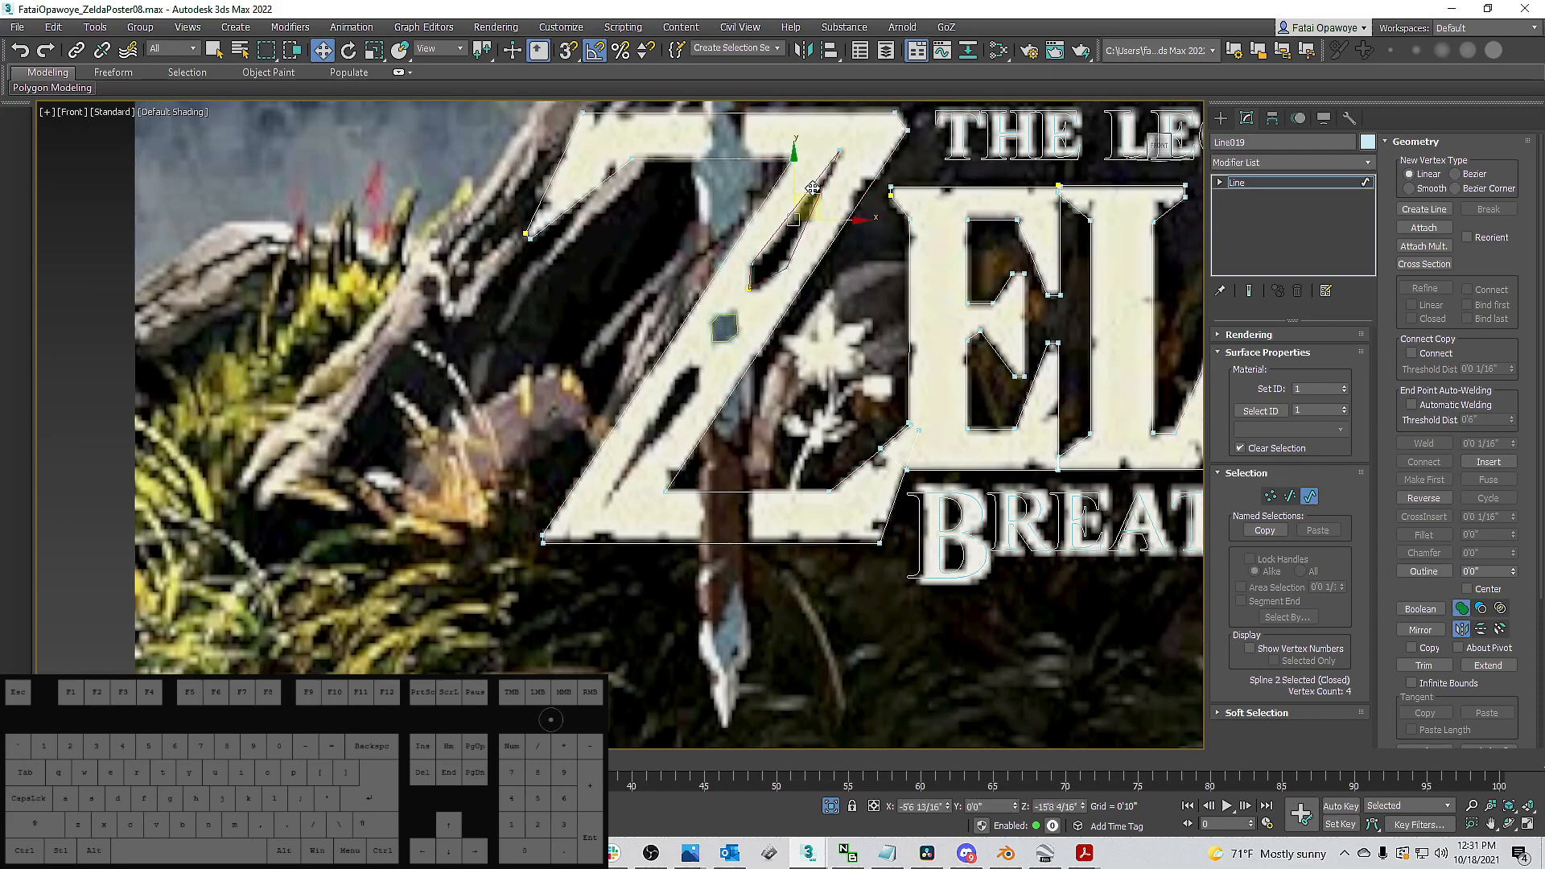
left_click(724, 326, "shift")
key("e")
left_click_drag(745, 339, 556, 303)
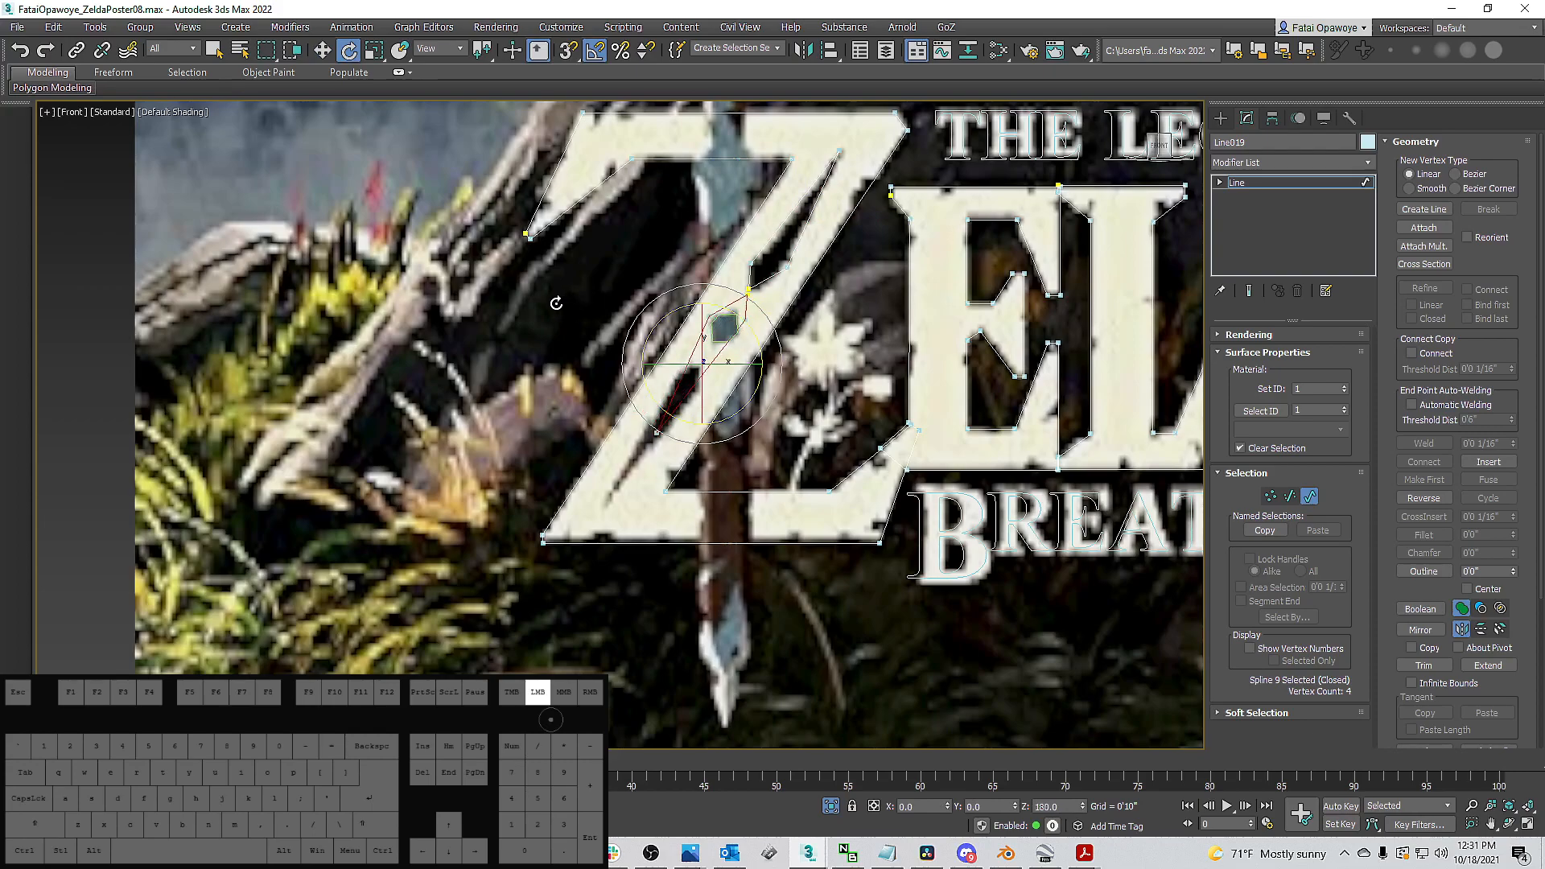
key("w")
left_click_drag(726, 338, 683, 406)
middle_click_drag(665, 421, 690, 396)
Adjust the vertices at the wide ends of the Z's two diagonal slits to follow the poster artwork.
key("1")
left_click(727, 363)
left_click_drag(671, 349, 698, 371, "ctrl")
left_click_drag(750, 320, 719, 346, "ctrl")
left_click_drag(789, 272, 767, 250, "ctrl")
left_click_drag(764, 226, 807, 224, "ctrl")
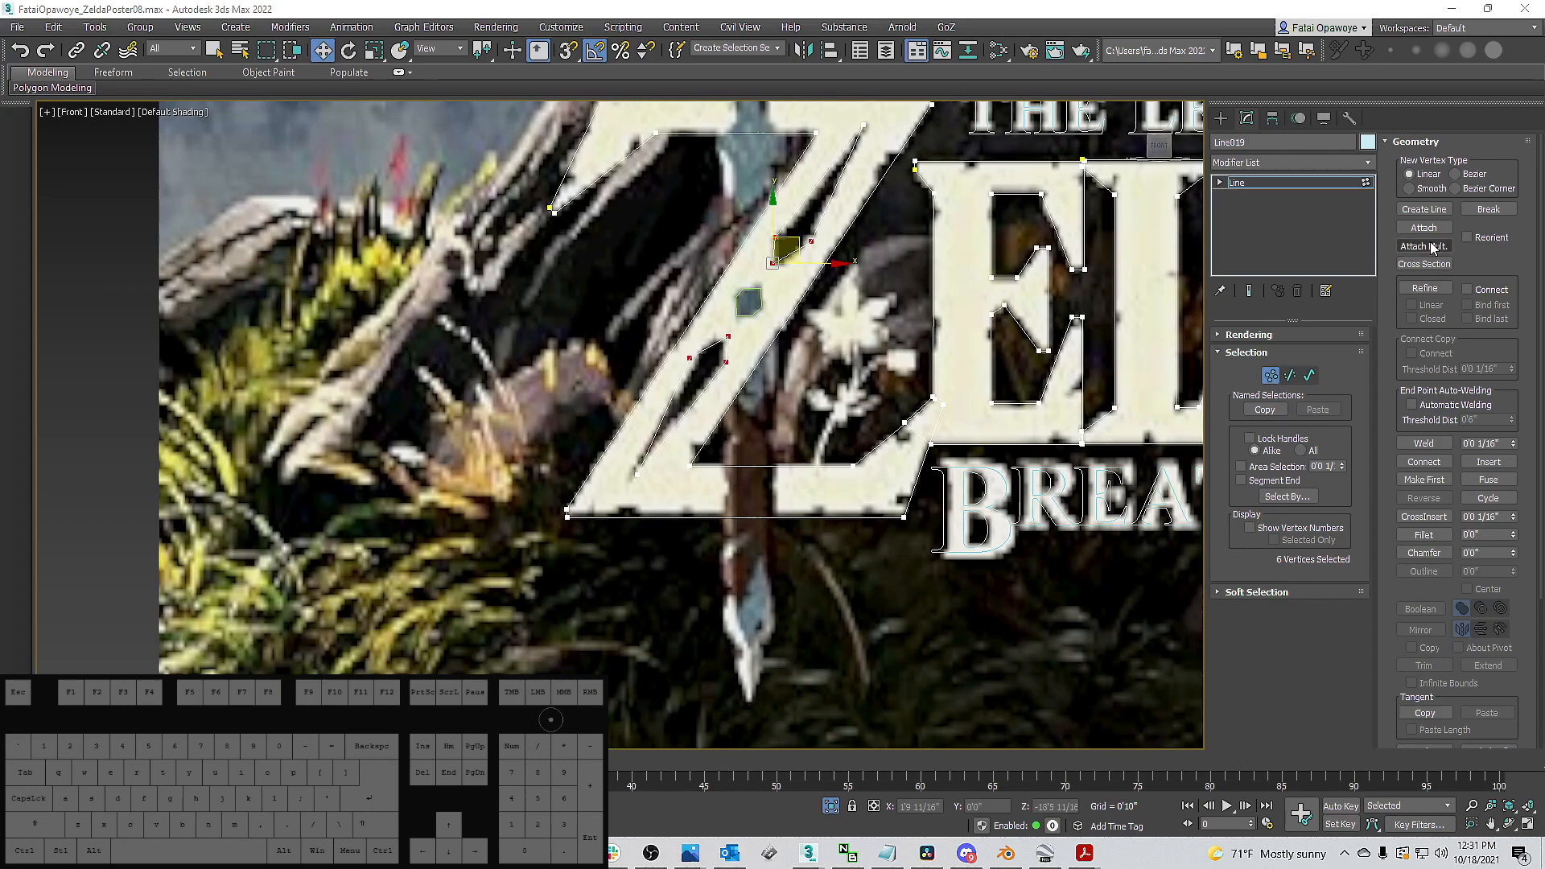
scroll(712, 376, "up", 5)
left_click(699, 360)
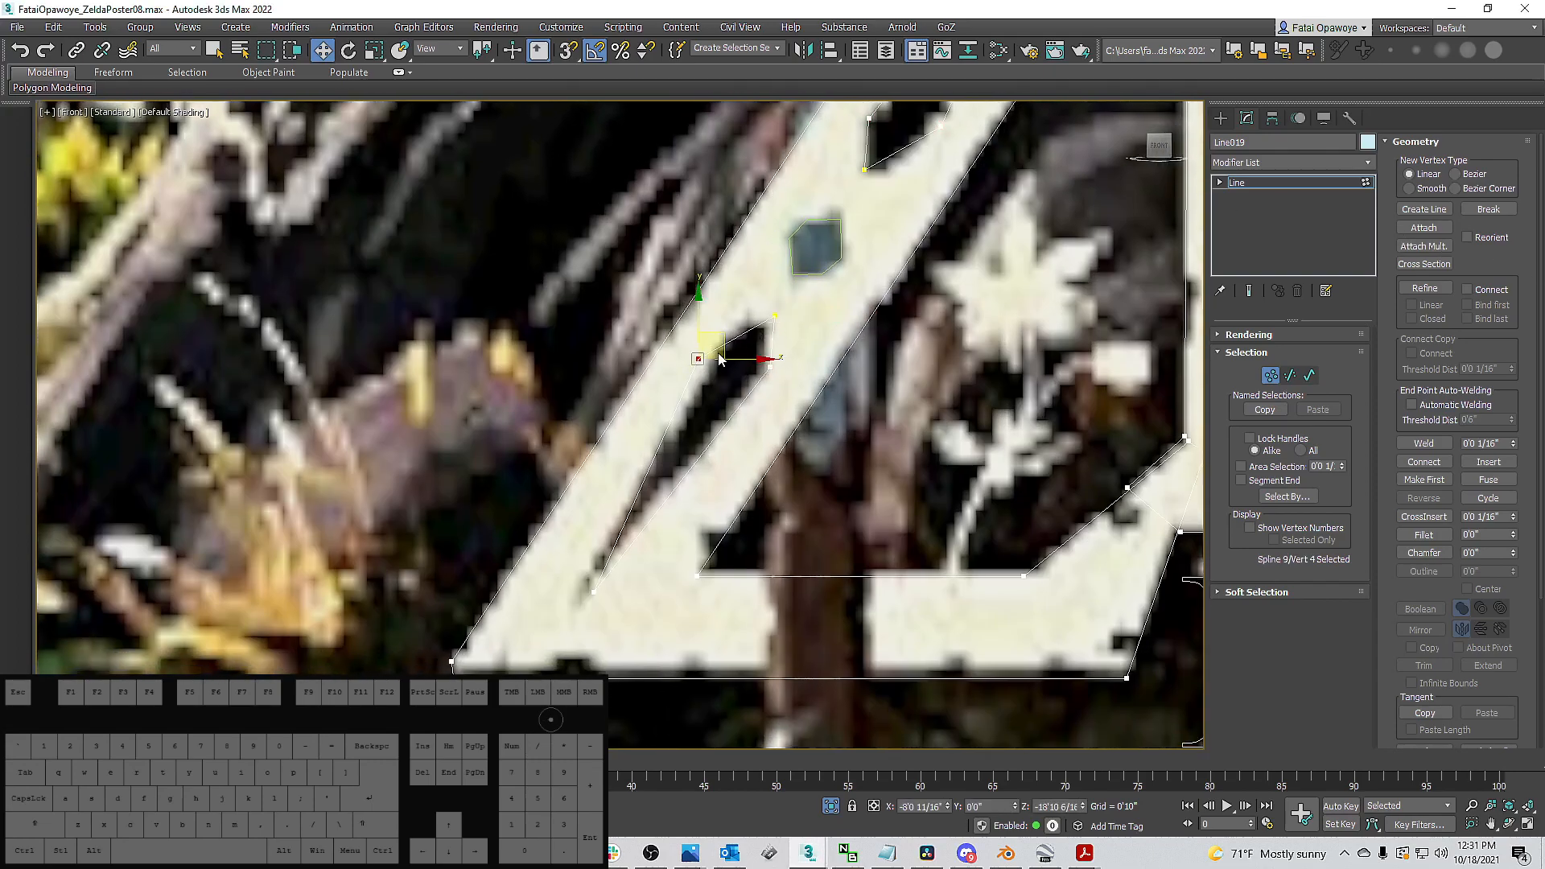
left_click_drag(721, 335, 733, 317)
scroll(786, 331, "down", 3)
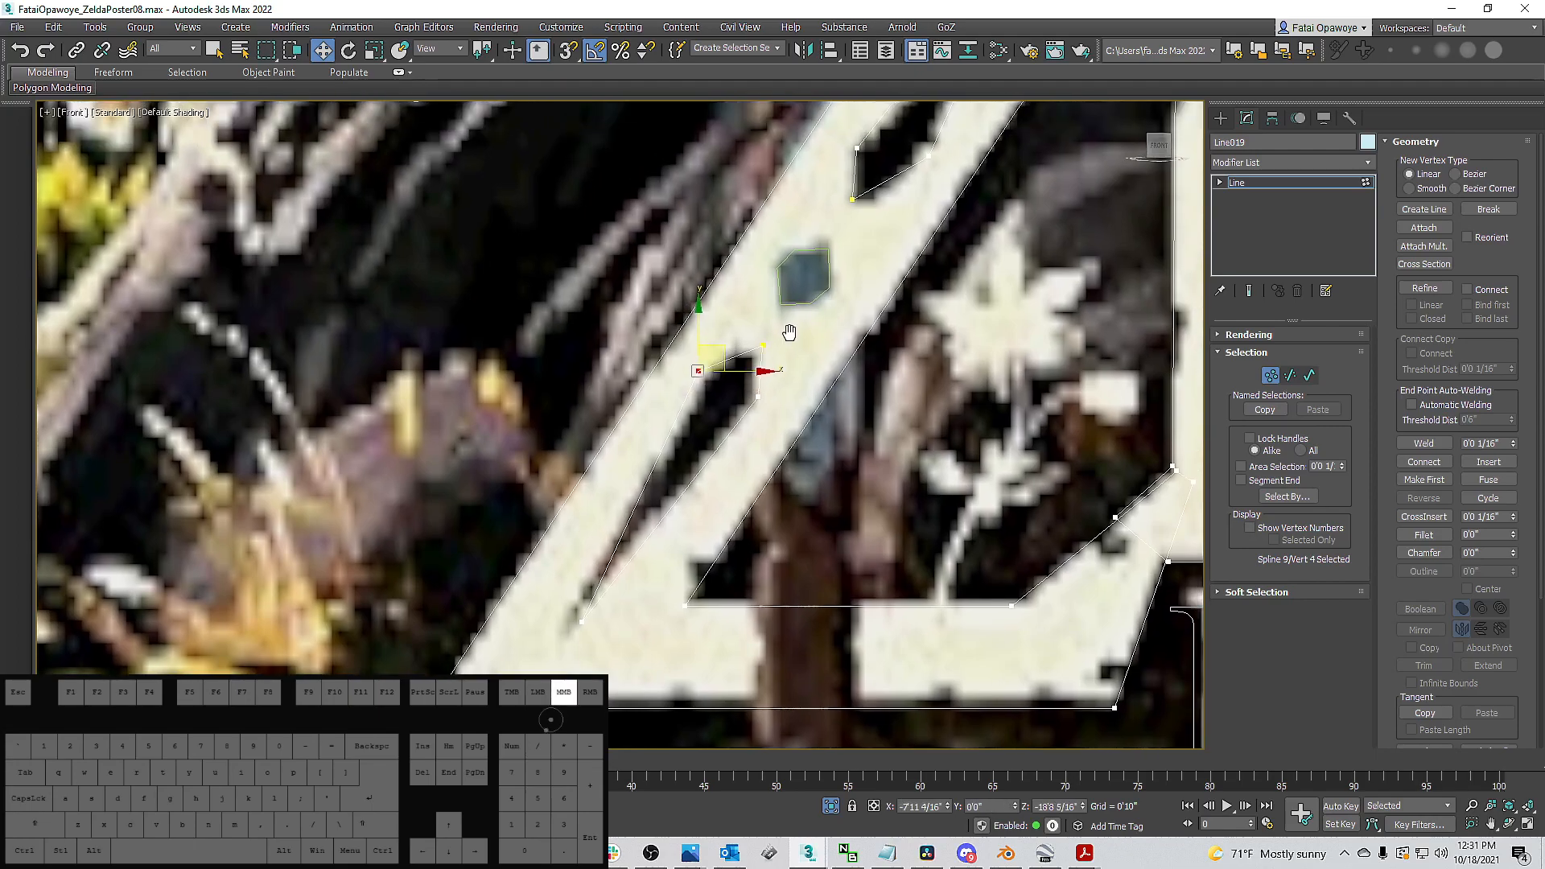
left_click(890, 235)
left_click_drag(890, 235, 890, 235)
middle_click_drag(890, 234, 866, 281)
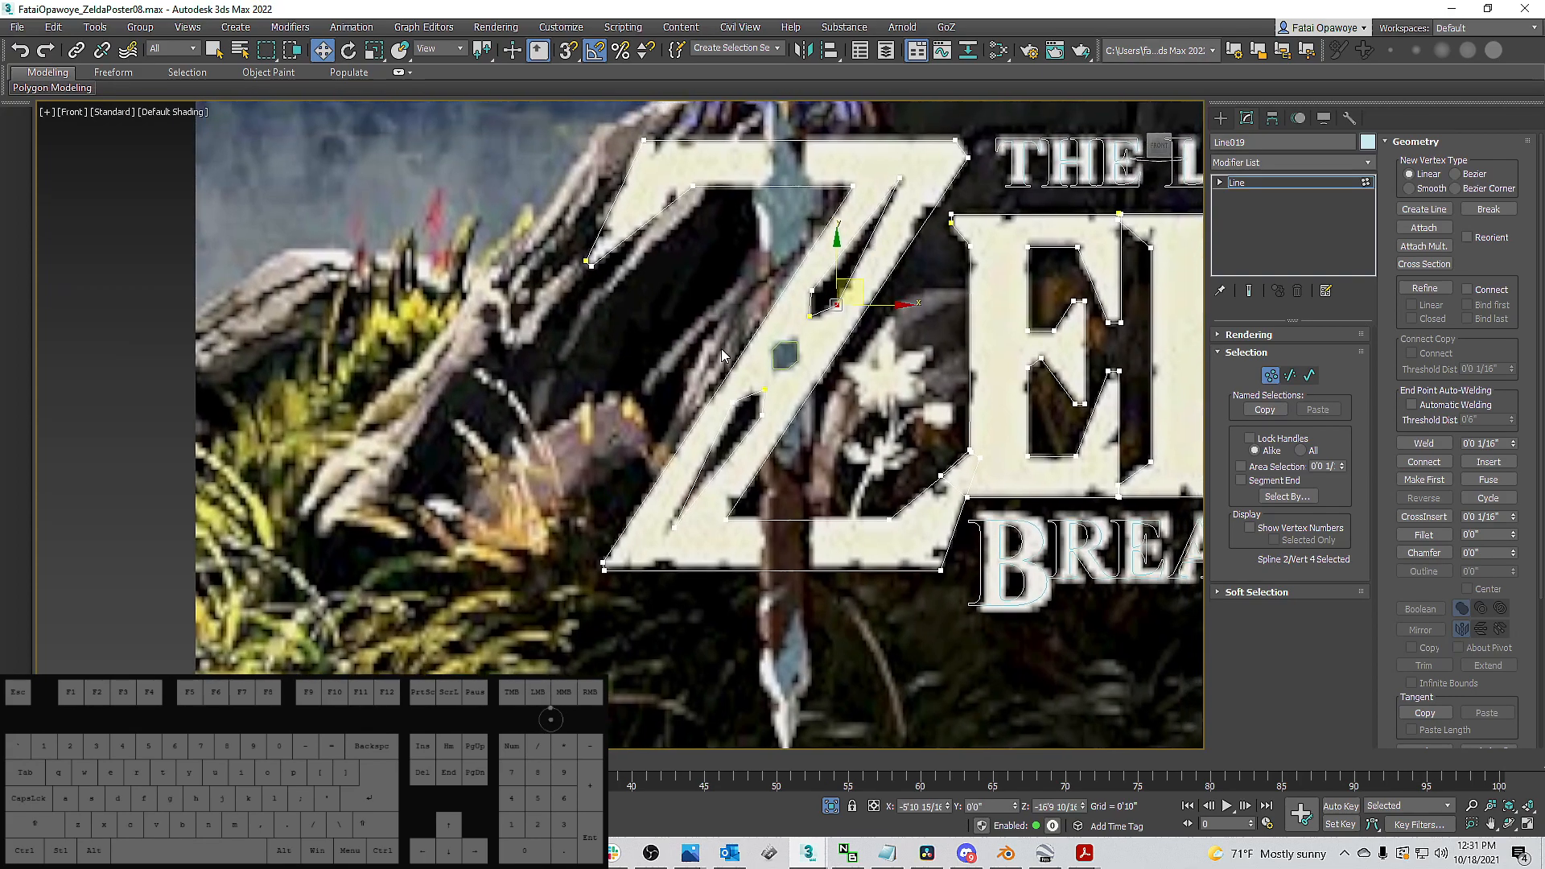
Use Refine to add vertices to the Z's outline at the notches on its right diagonal edge and upper-left arm.
middle_click_drag(779, 321, 768, 336)
middle_click_drag(871, 315, 811, 338)
middle_click_drag(901, 235, 868, 262)
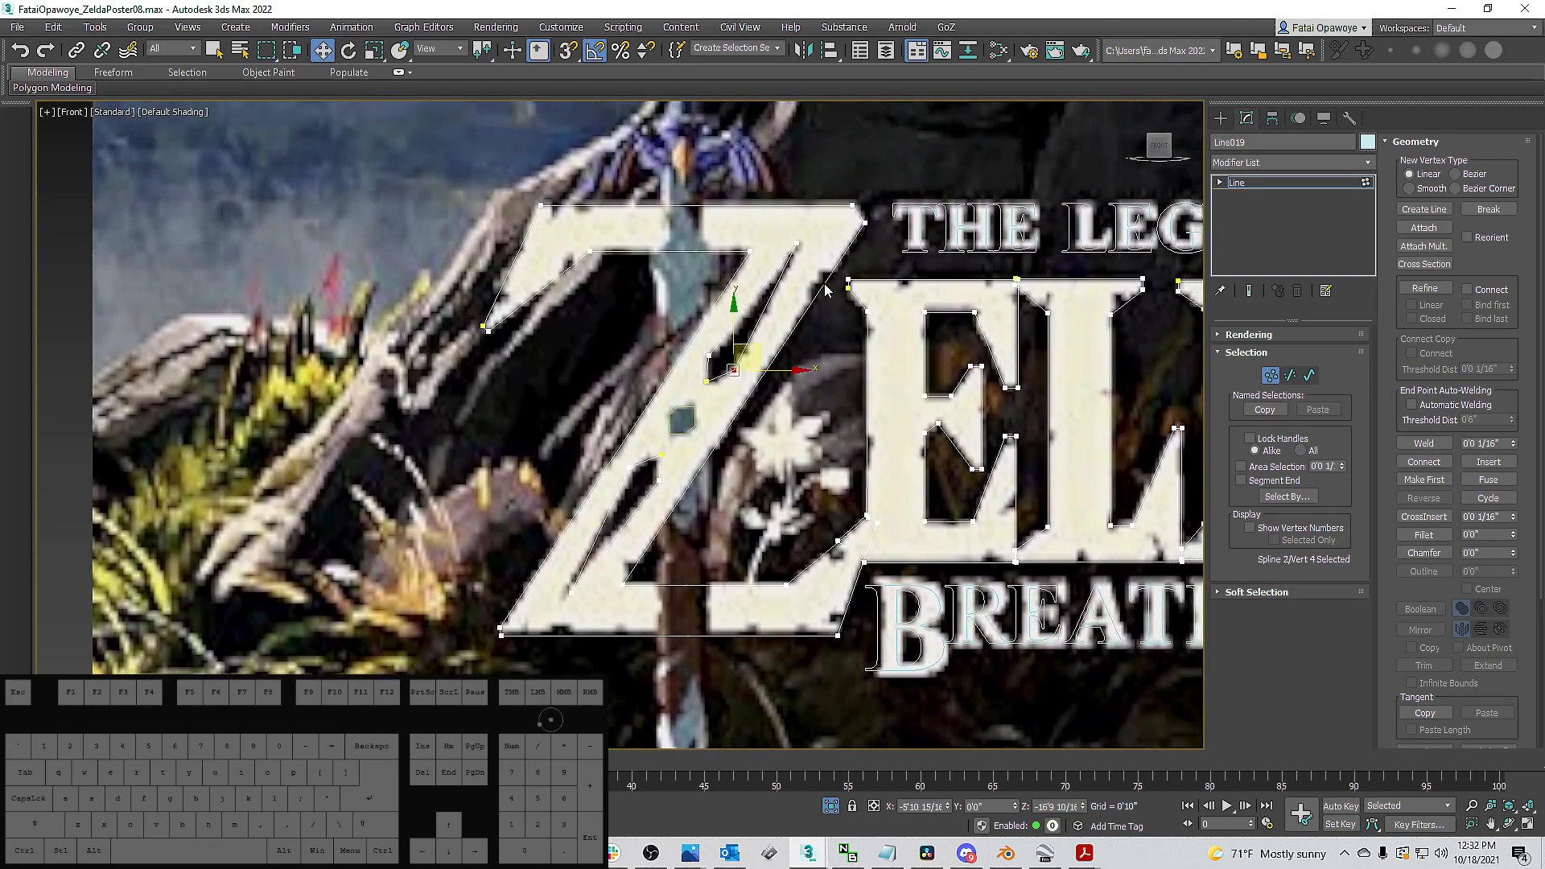
scroll(825, 286, "up", 2)
left_click(1421, 287)
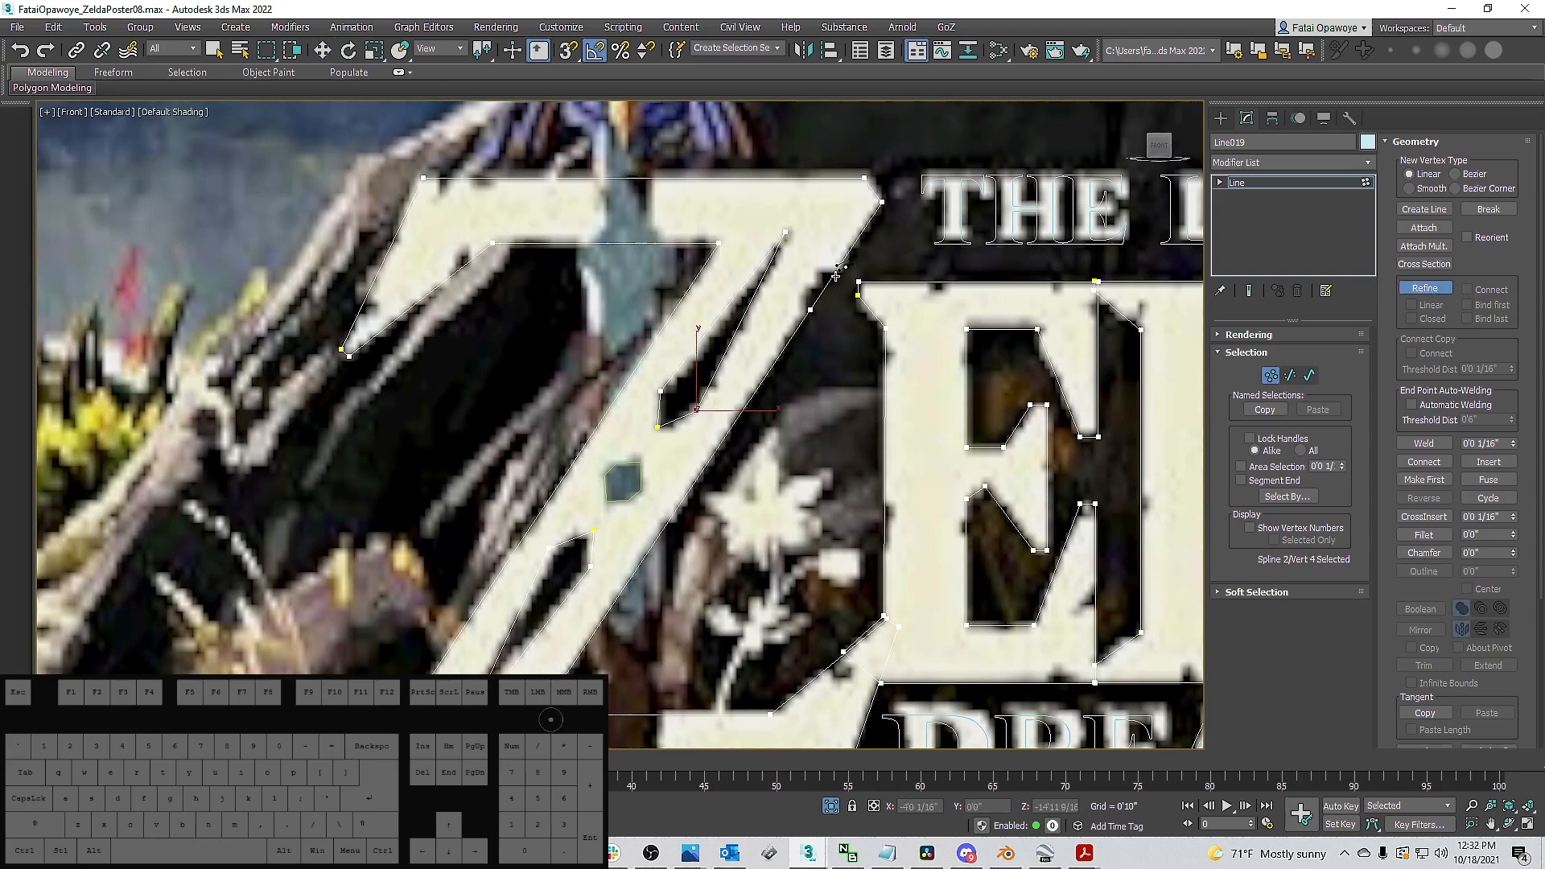
middle_click_drag(697, 311, 910, 318)
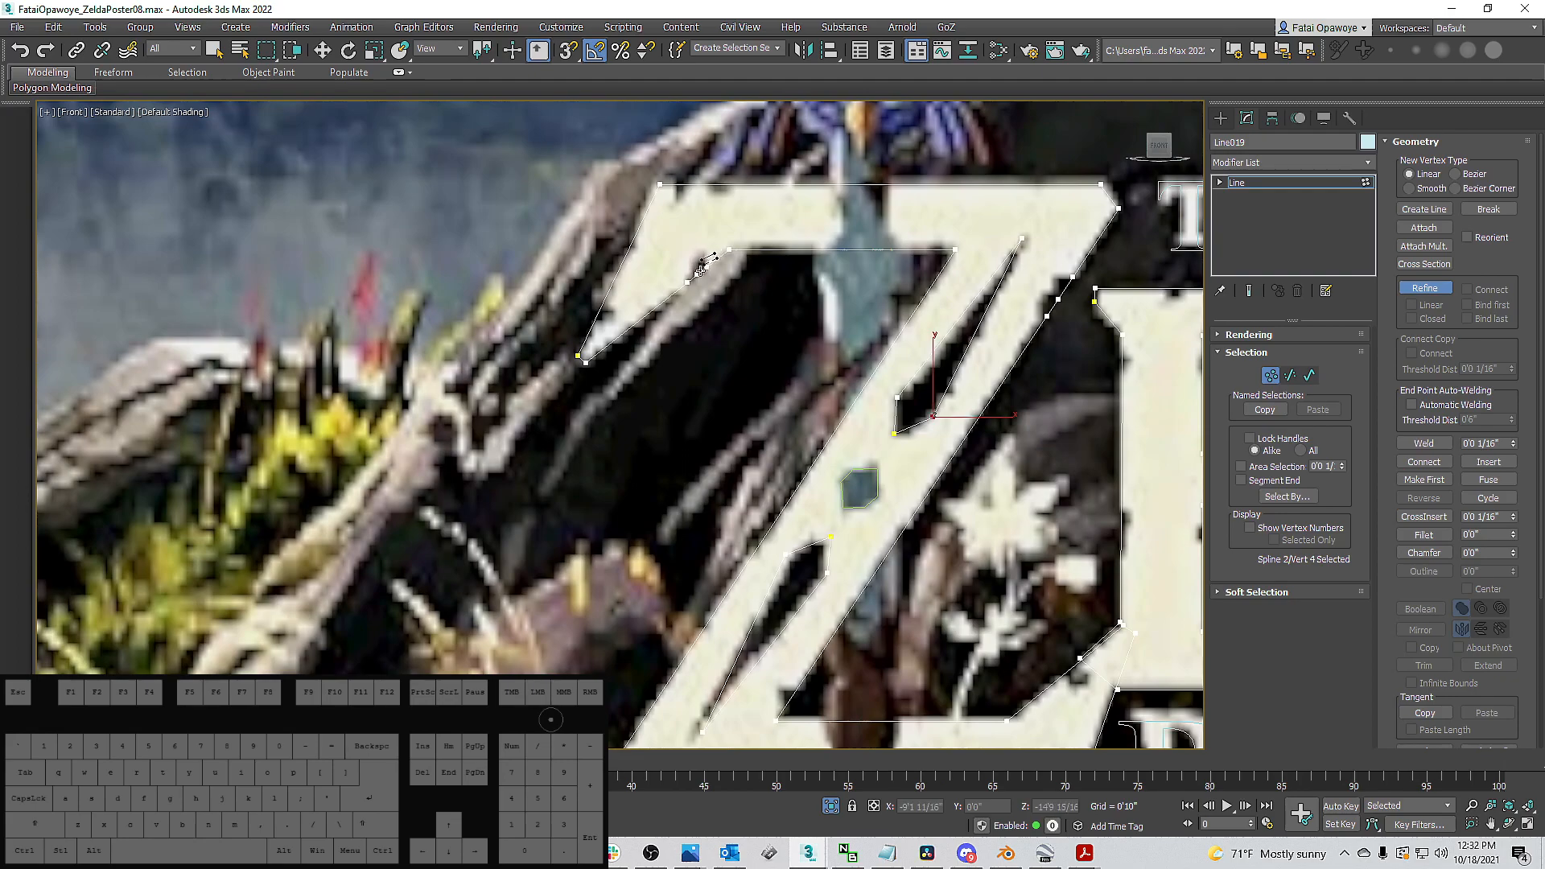
left_click(689, 184)
left_click(694, 184)
left_click(593, 326)
left_click(597, 316)
Refine the Z's bottom edge with groups of extra vertices at each of its three worn notches.
middle_click_drag(752, 334, 736, 167)
scroll(736, 167, "down", 2)
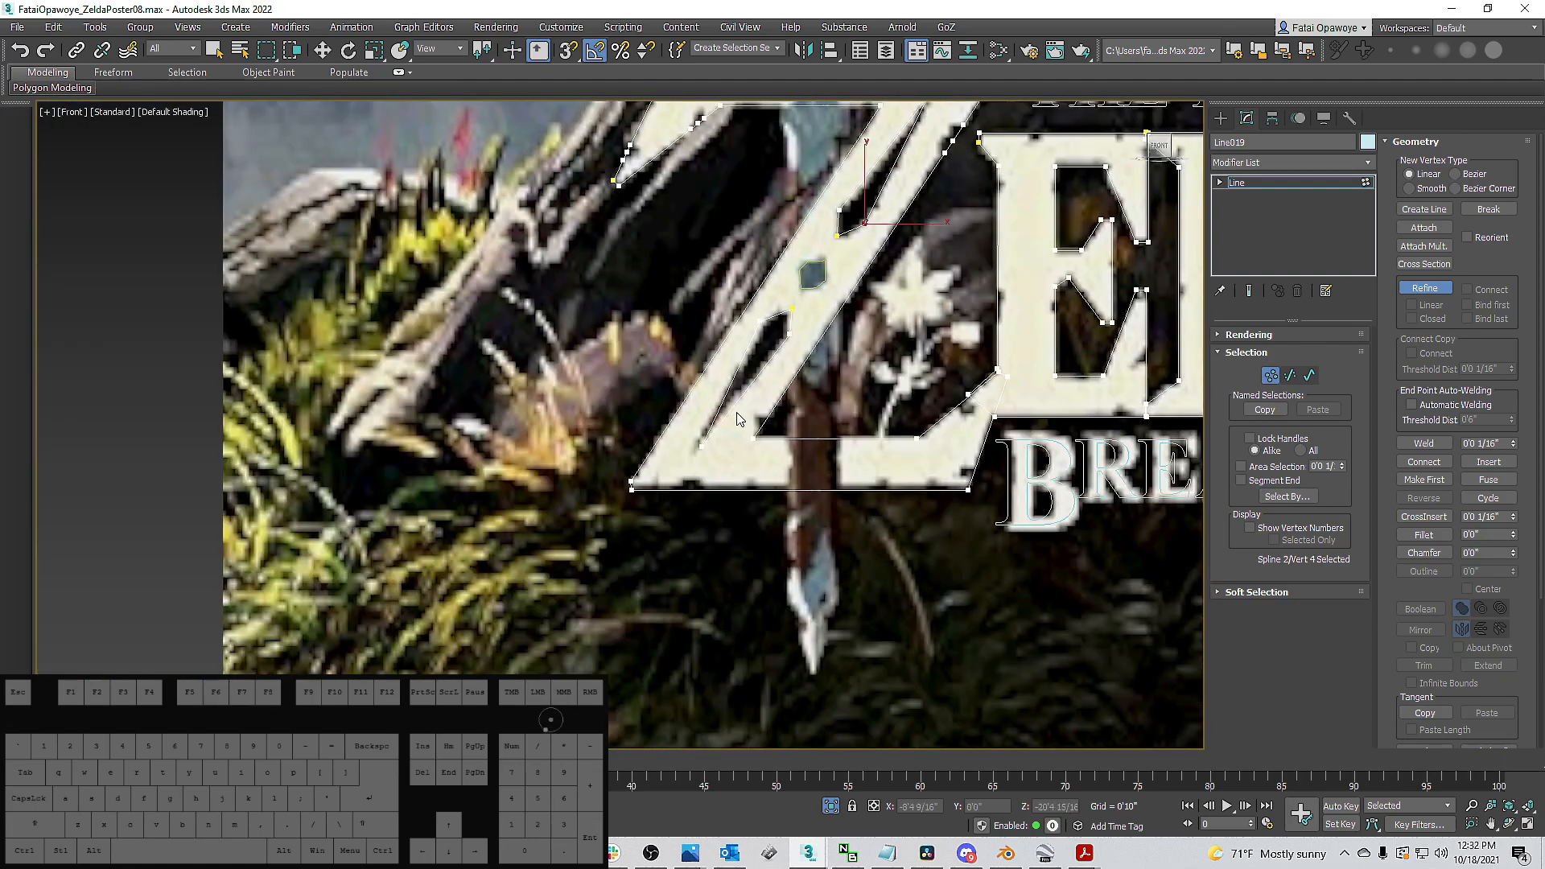
left_click(688, 488)
scroll(696, 488, "up", 6)
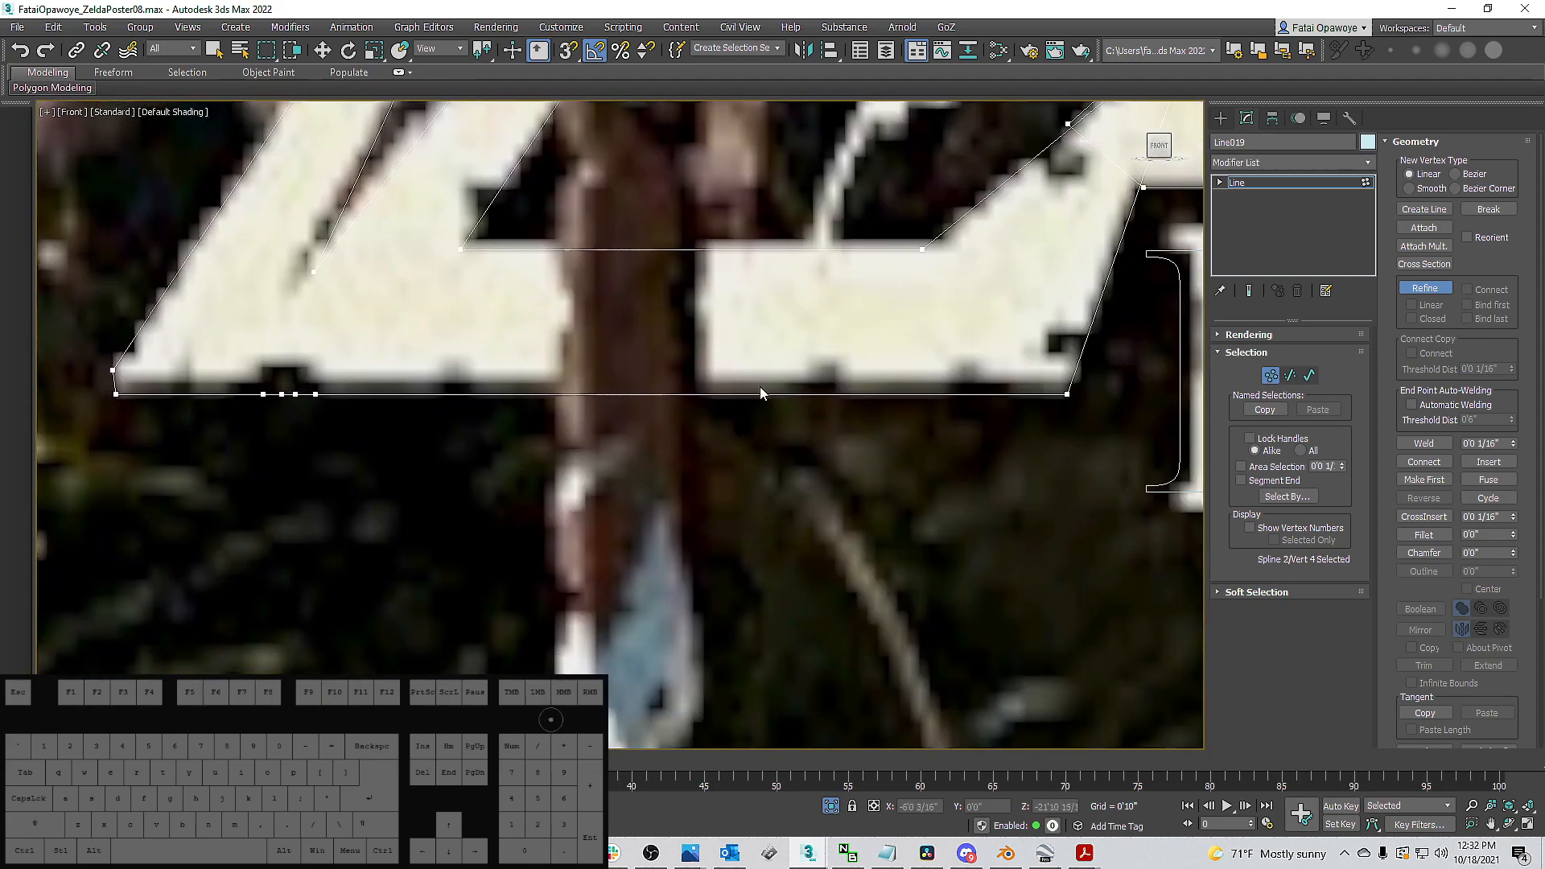
left_click(788, 394)
left_click(841, 394)
left_click(822, 394)
middle_click_drag(1003, 354, 860, 361)
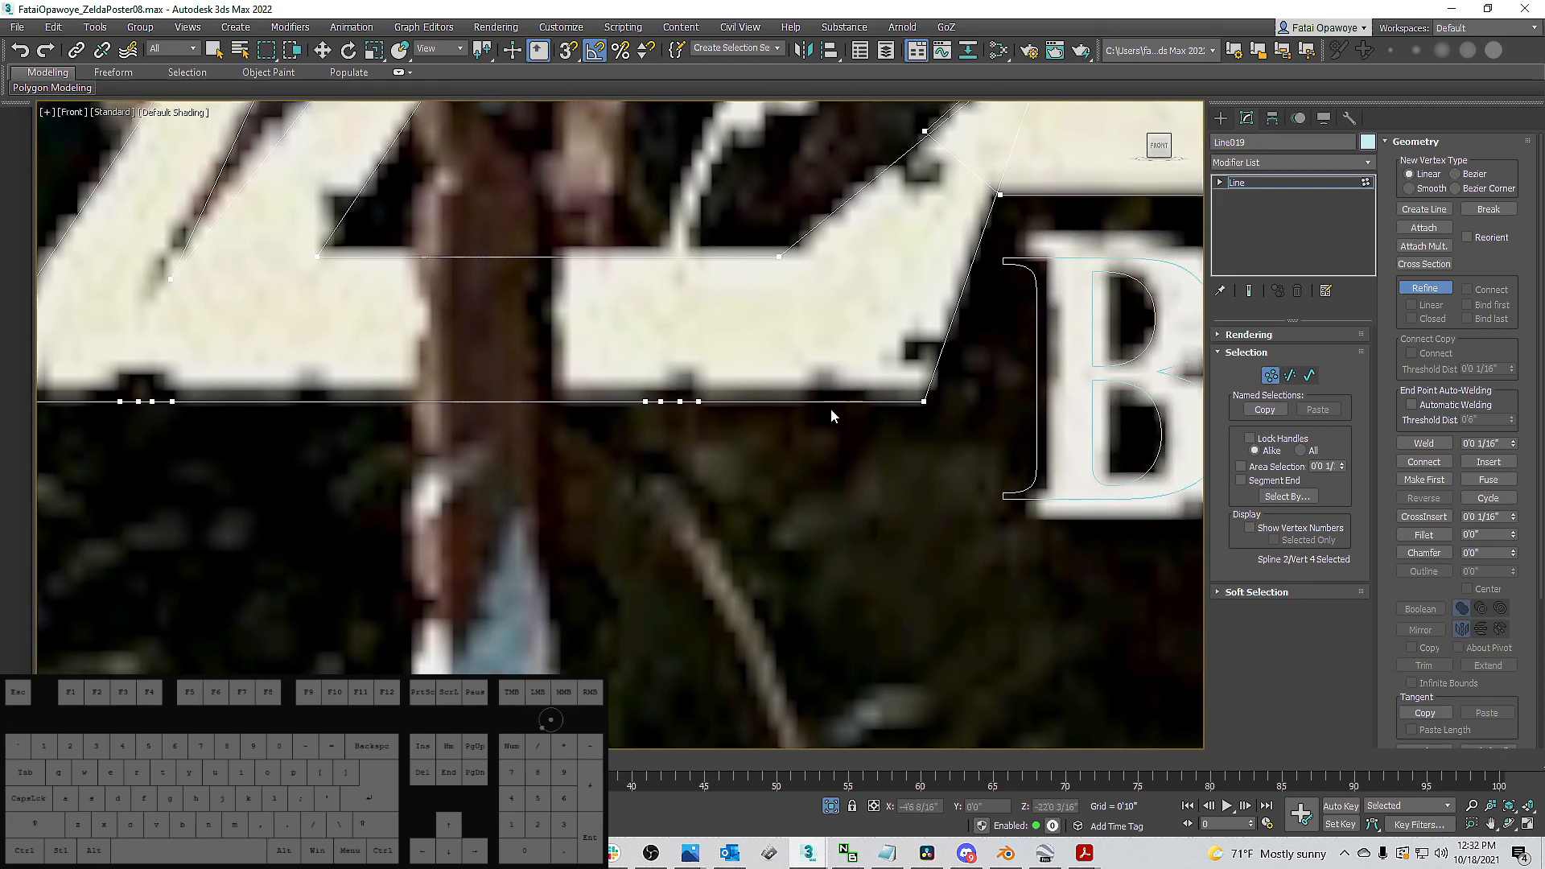
left_click(809, 400)
left_click(869, 400)
left_click(840, 400)
Refine the E's bottom edge at its notch and pull the middle vertex up to form the indentation.
middle_click_drag(879, 304, 713, 289)
scroll(714, 290, "down", 5)
scroll(827, 302, "up", 4)
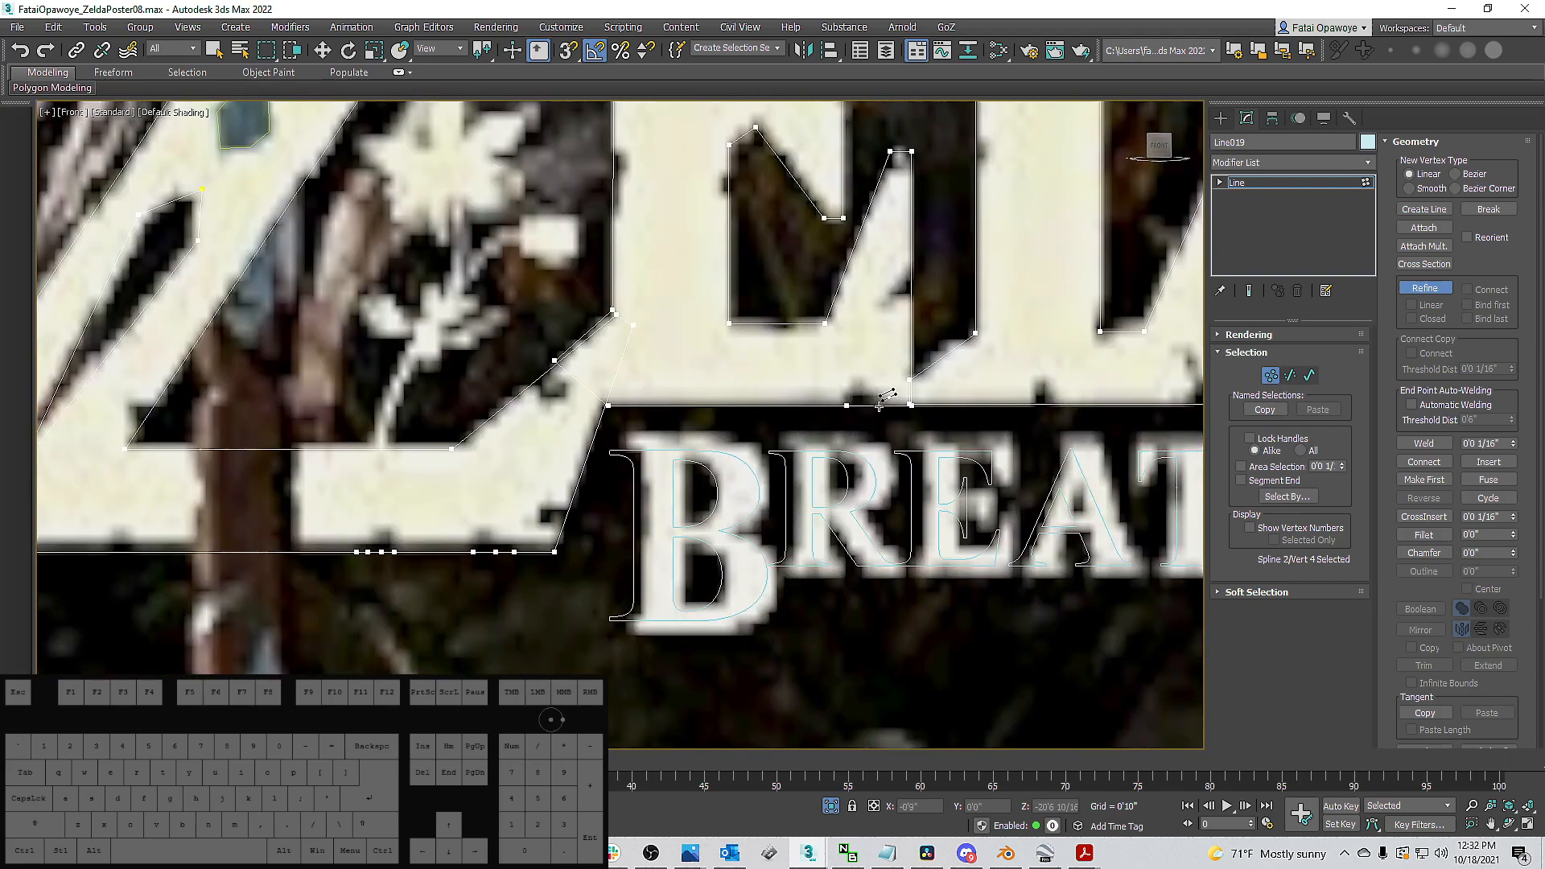
left_click(880, 404)
key("1")
key("1")
left_click(858, 405)
mouse_move(854, 376)
left_mouse_down()
mouse_move(860, 343)
mouse_move(859, 372)
left_mouse_up()
scroll(897, 211, "up", 3)
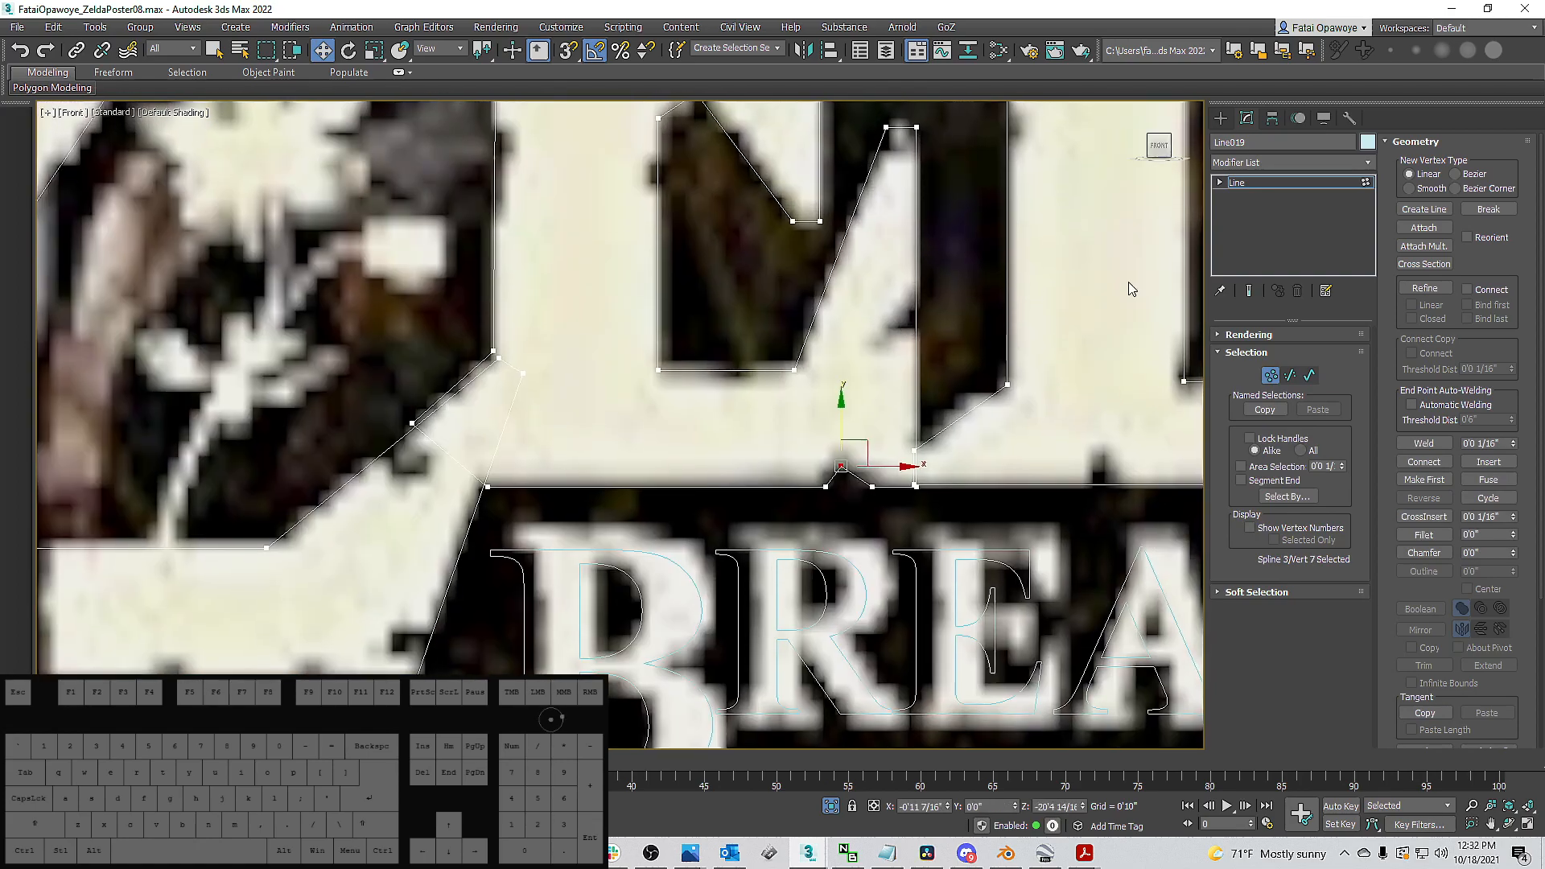
Pull up the middle vertices of the right-hand and centre notches on the Z's bottom edge to form the indentations.
scroll(743, 451, "down", 4)
scroll(744, 455, "up", 4)
left_click(770, 426)
left_click_drag(776, 406, 746, 369)
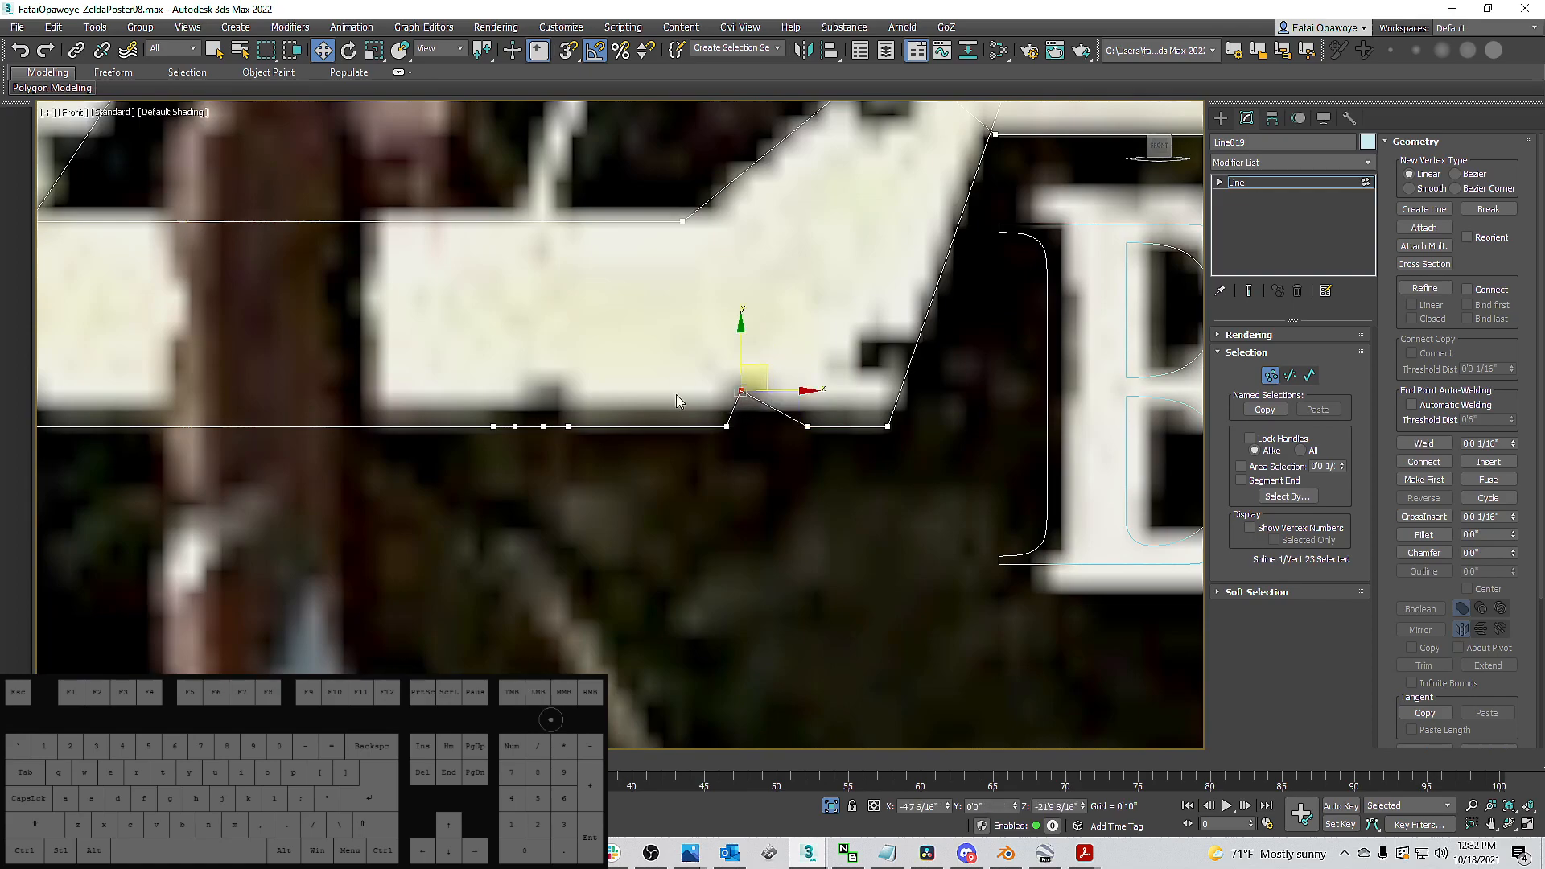
left_click_drag(547, 430, 522, 377)
left_click(549, 351)
left_click(515, 399)
Raise the two middle vertices of the left-hand notch on the Z's bottom edge to match the poster.
scroll(522, 376, "down", 3)
middle_click_drag(367, 383, 585, 403)
middle_click_drag(320, 439, 535, 452)
scroll(536, 452, "down", 1)
scroll(499, 443, "up", 5)
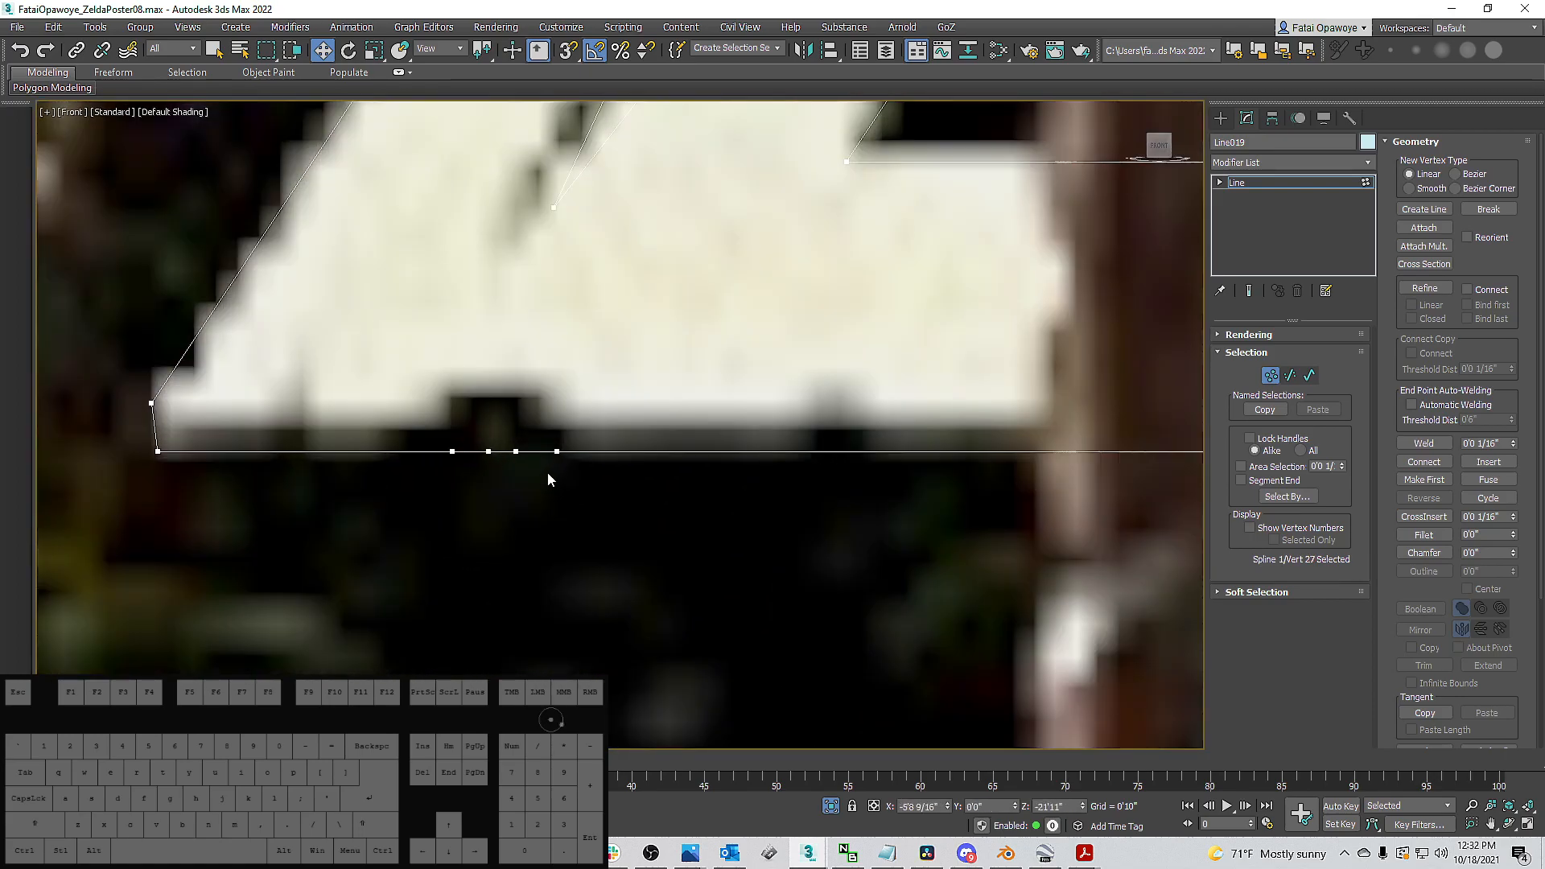
left_click_drag(482, 413, 518, 362)
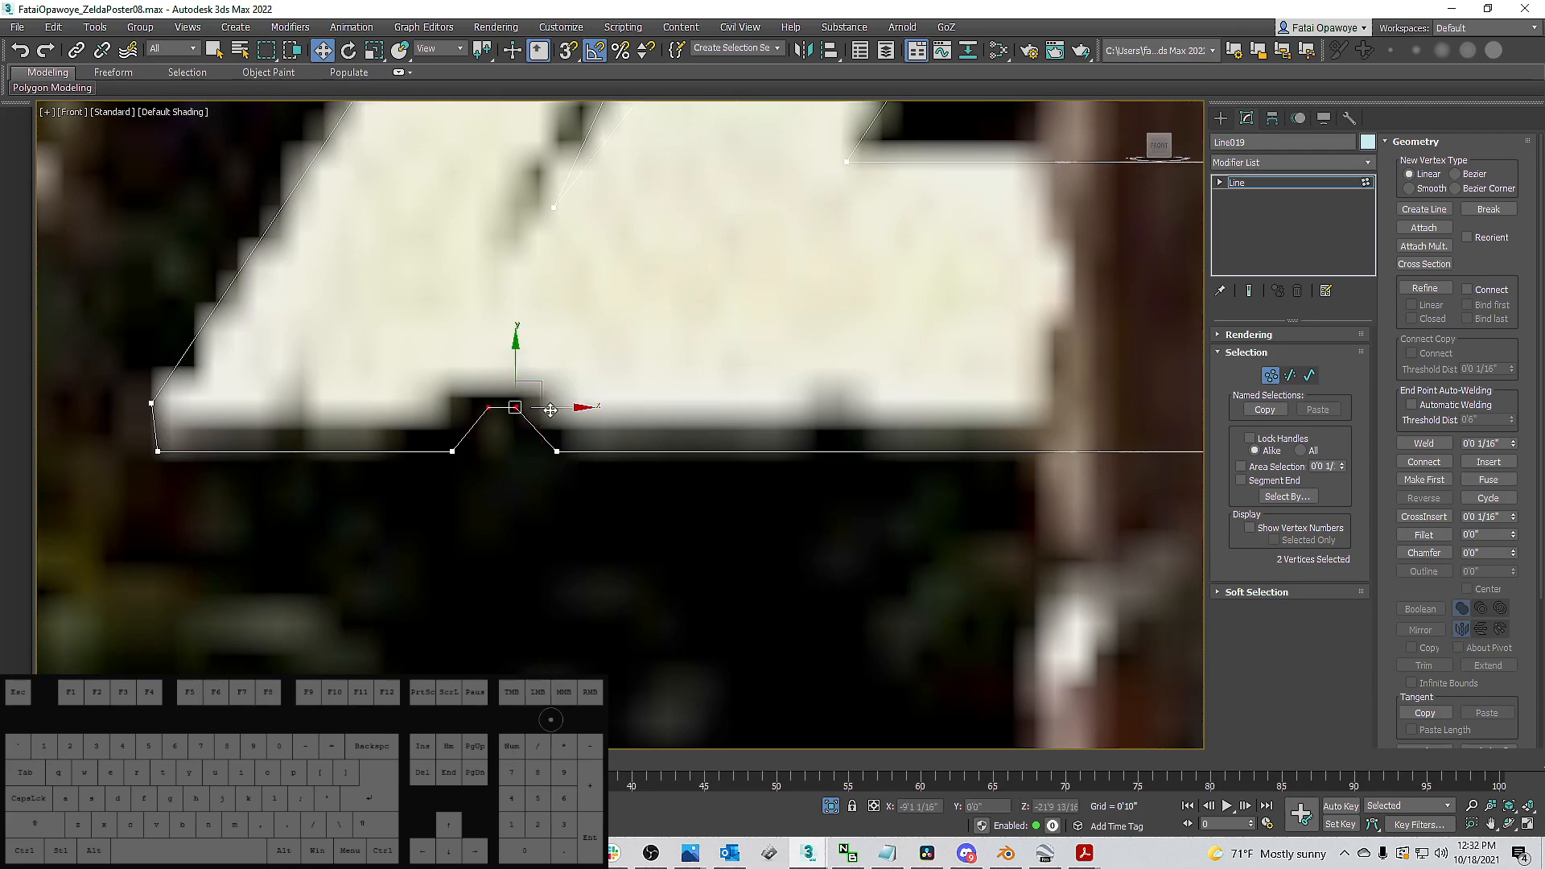
scroll(576, 516, "down", 6)
scroll(596, 523, "down", 2)
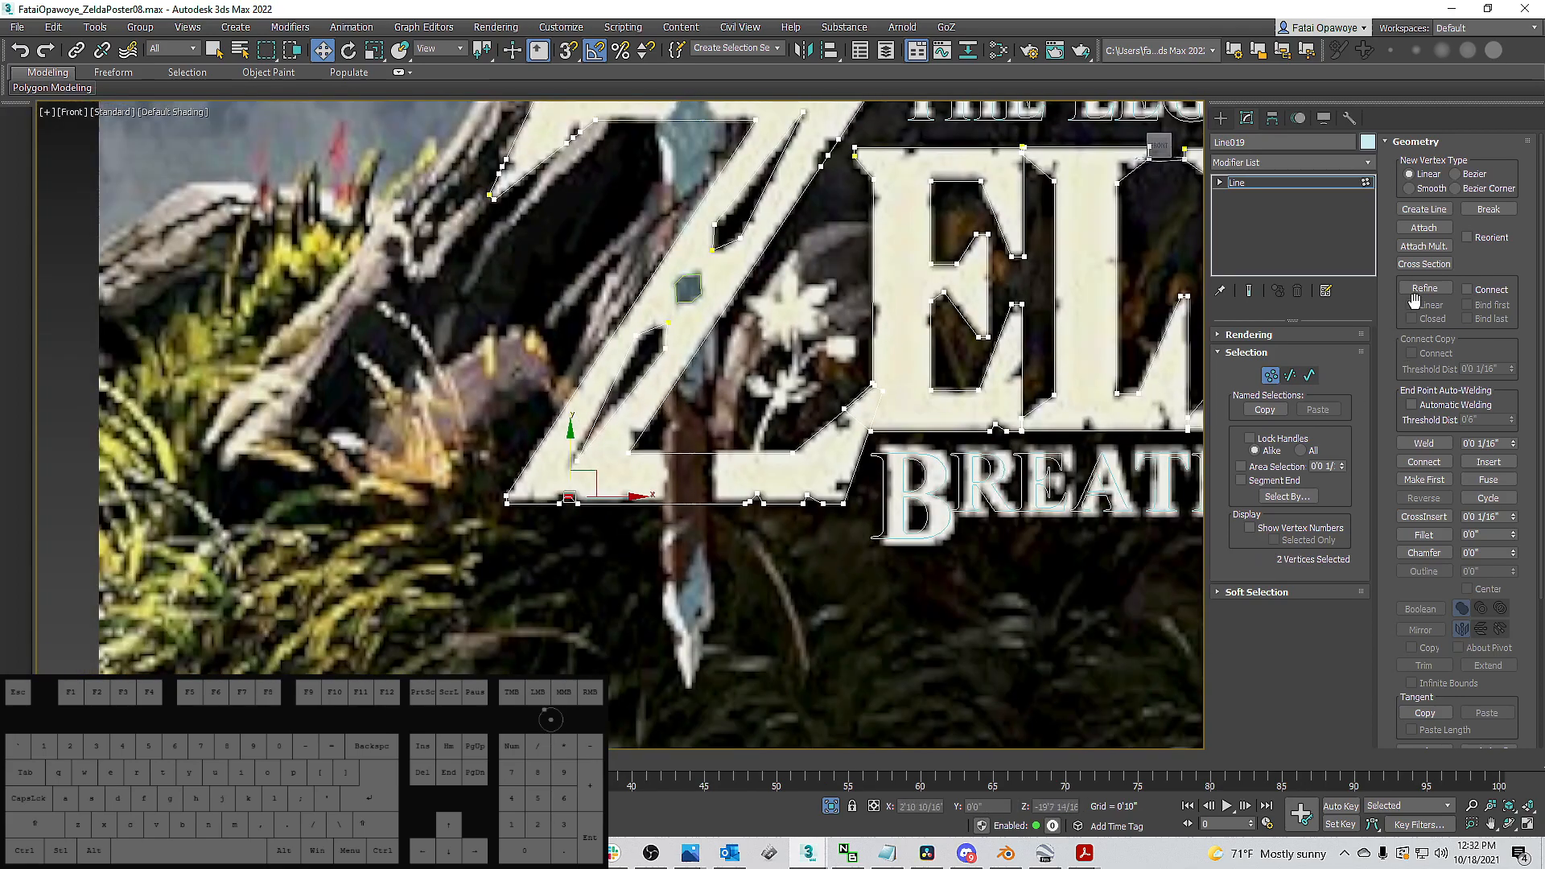
Refine the Z's inner edge just above its bottom bar and move the new vertex inward to form the notch.
left_click(1445, 290)
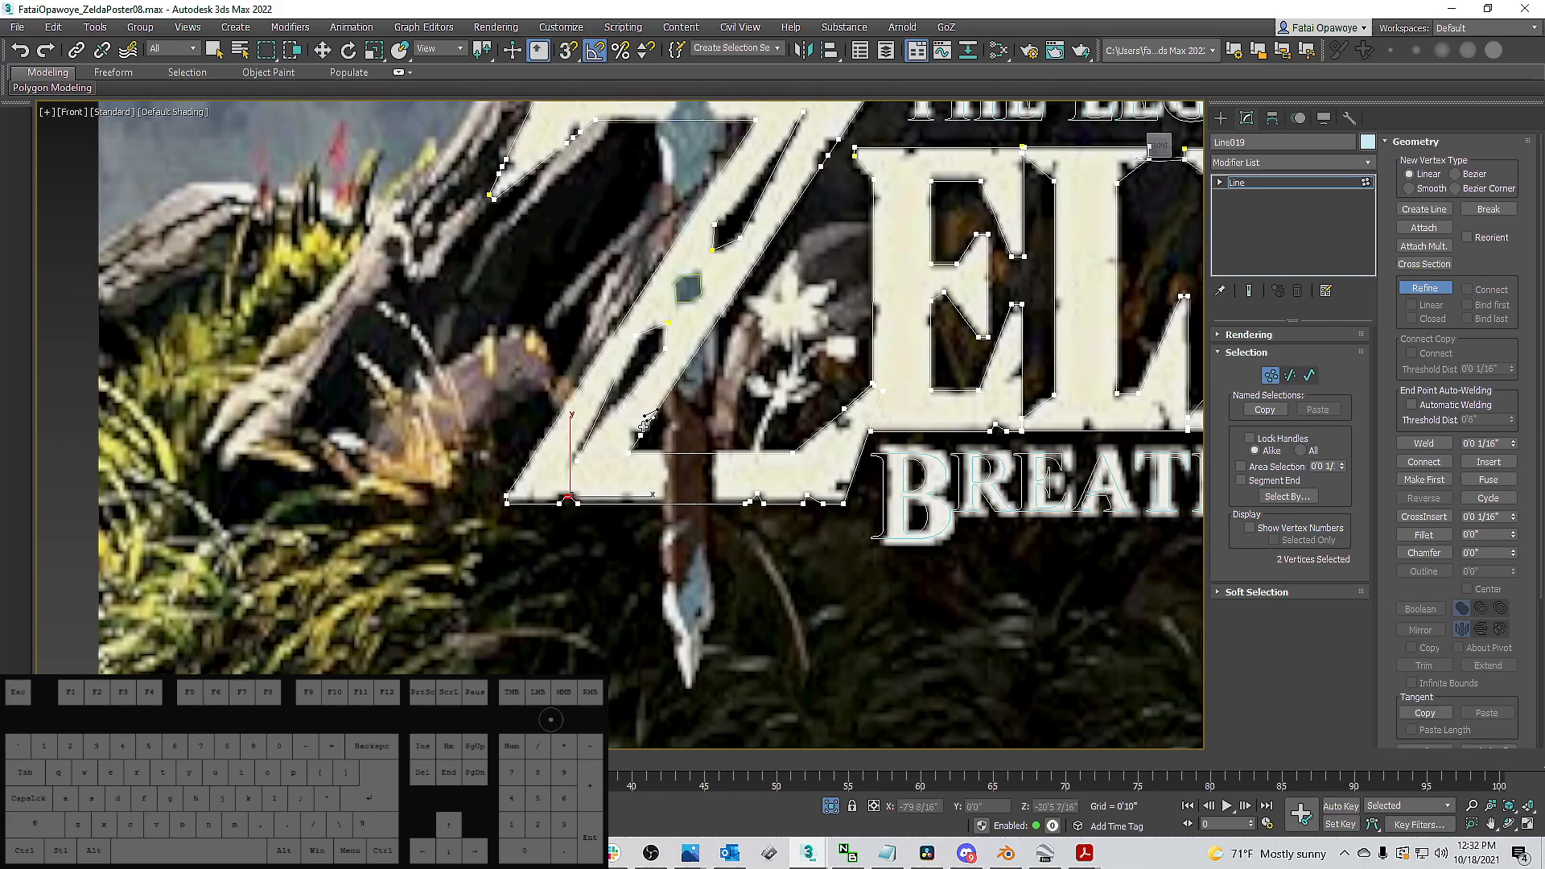
scroll(644, 424, "up", 3)
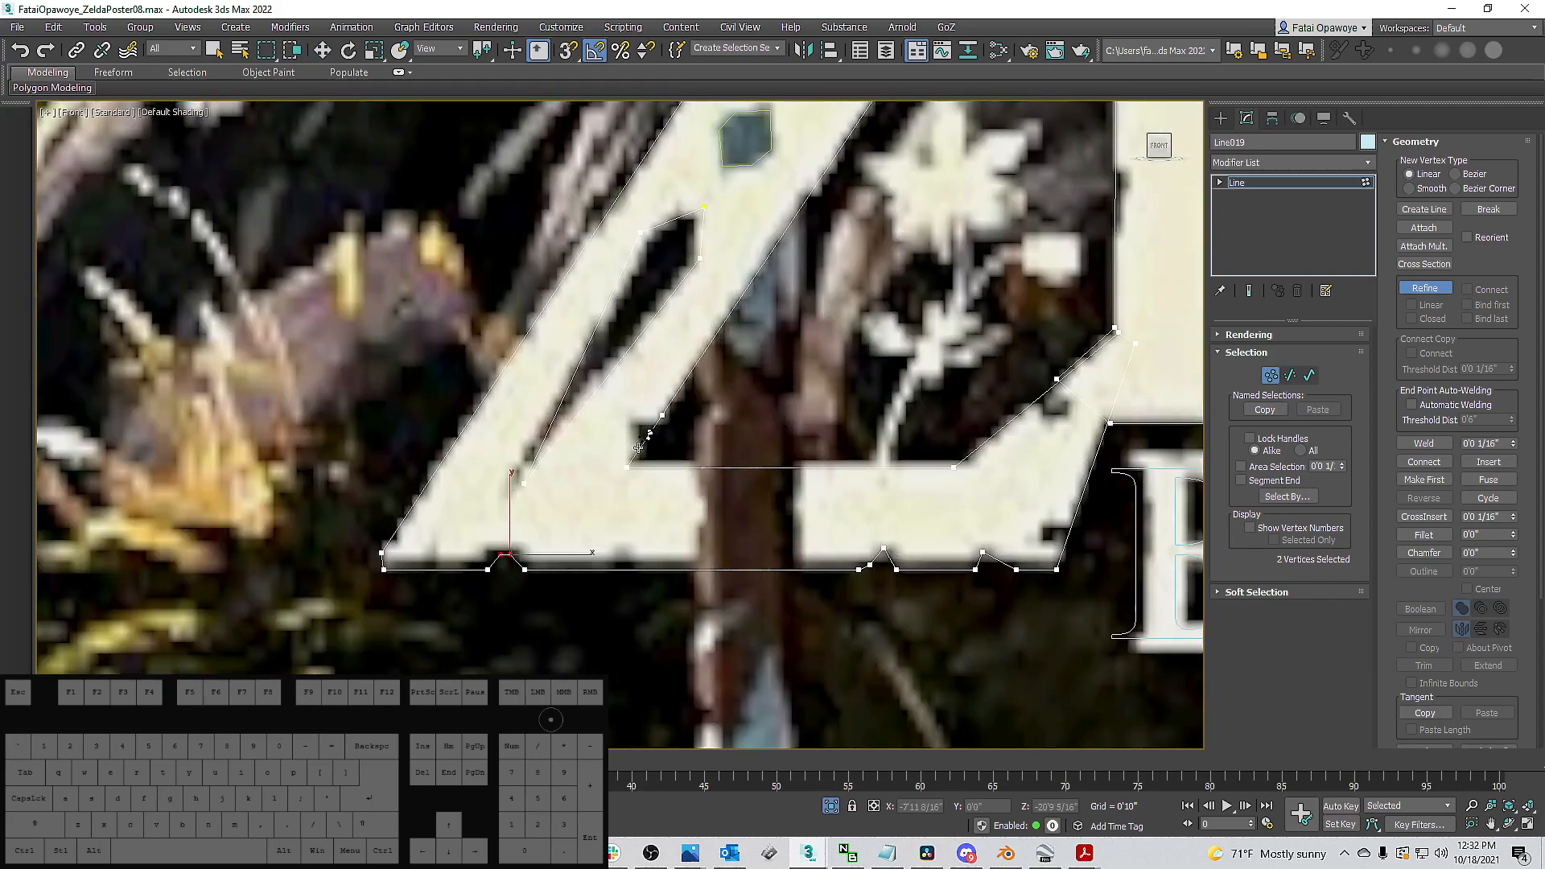
key("1")
key("1")
left_click(650, 431)
left_click_drag(678, 406, 654, 403)
scroll(664, 401, "down", 4)
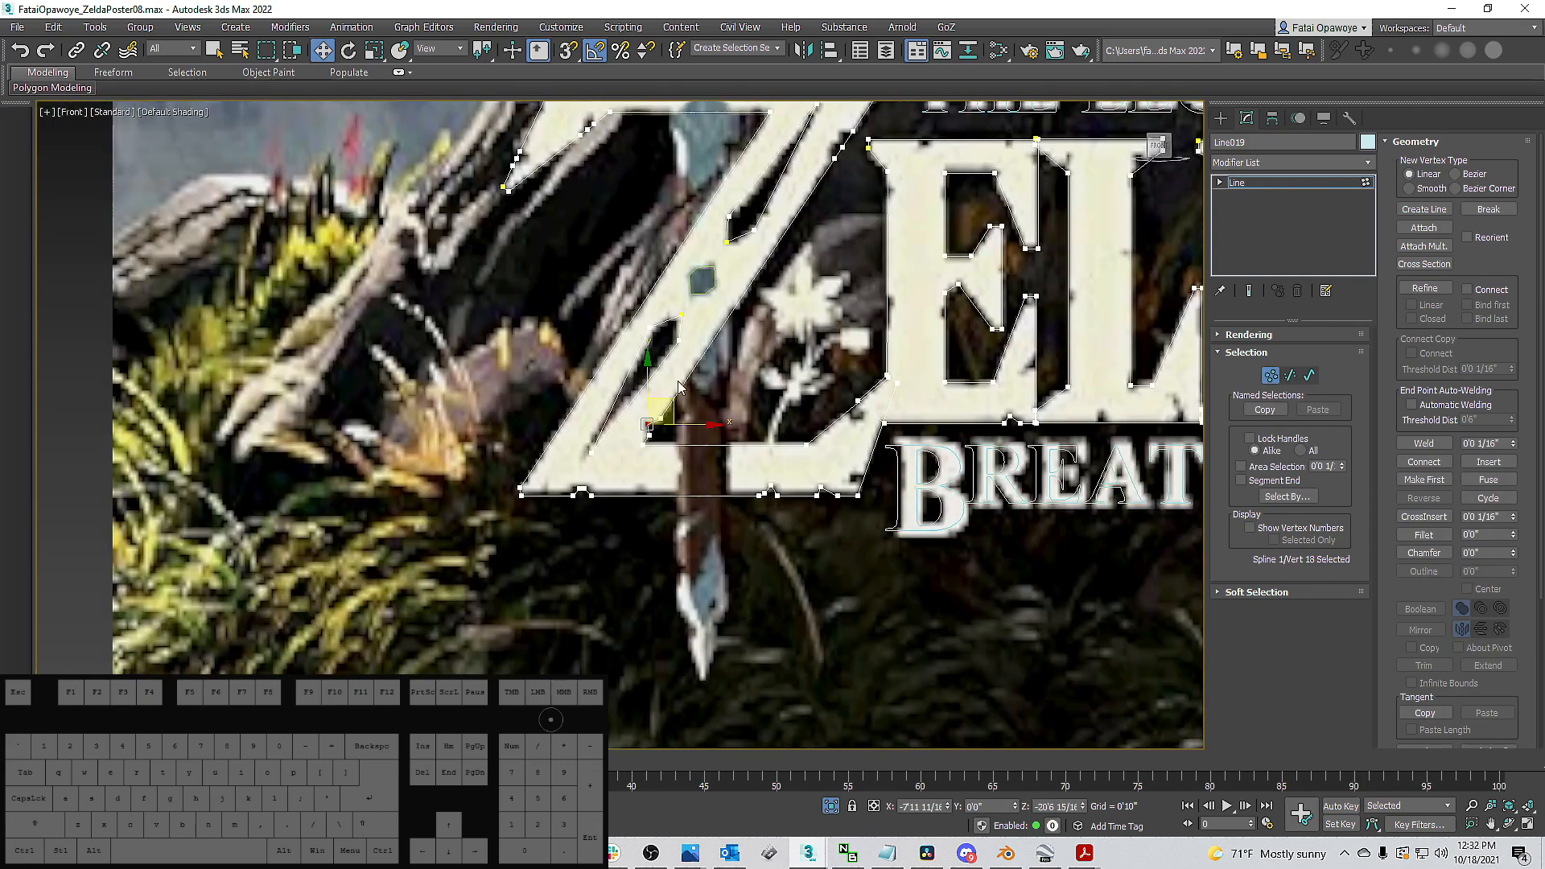
Refine the Z's right diagonal edge with extra vertices at the worn notch beside the E.
scroll(776, 248, "up", 4)
left_click_drag(802, 266, 770, 240)
middle_click_drag(774, 276, 762, 321)
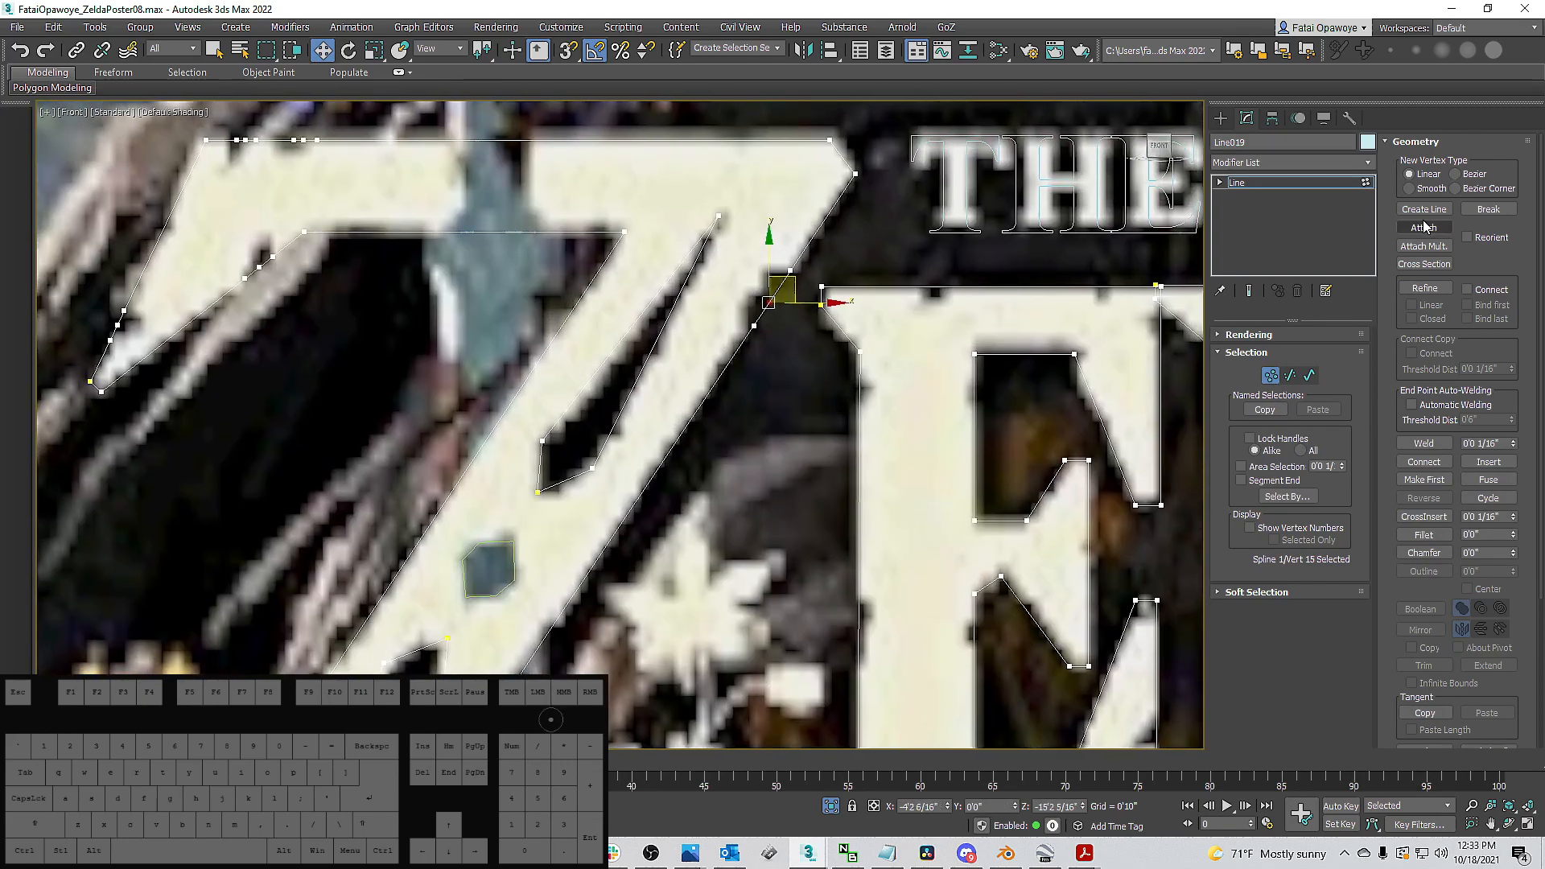
left_click(1424, 288)
left_click(764, 310)
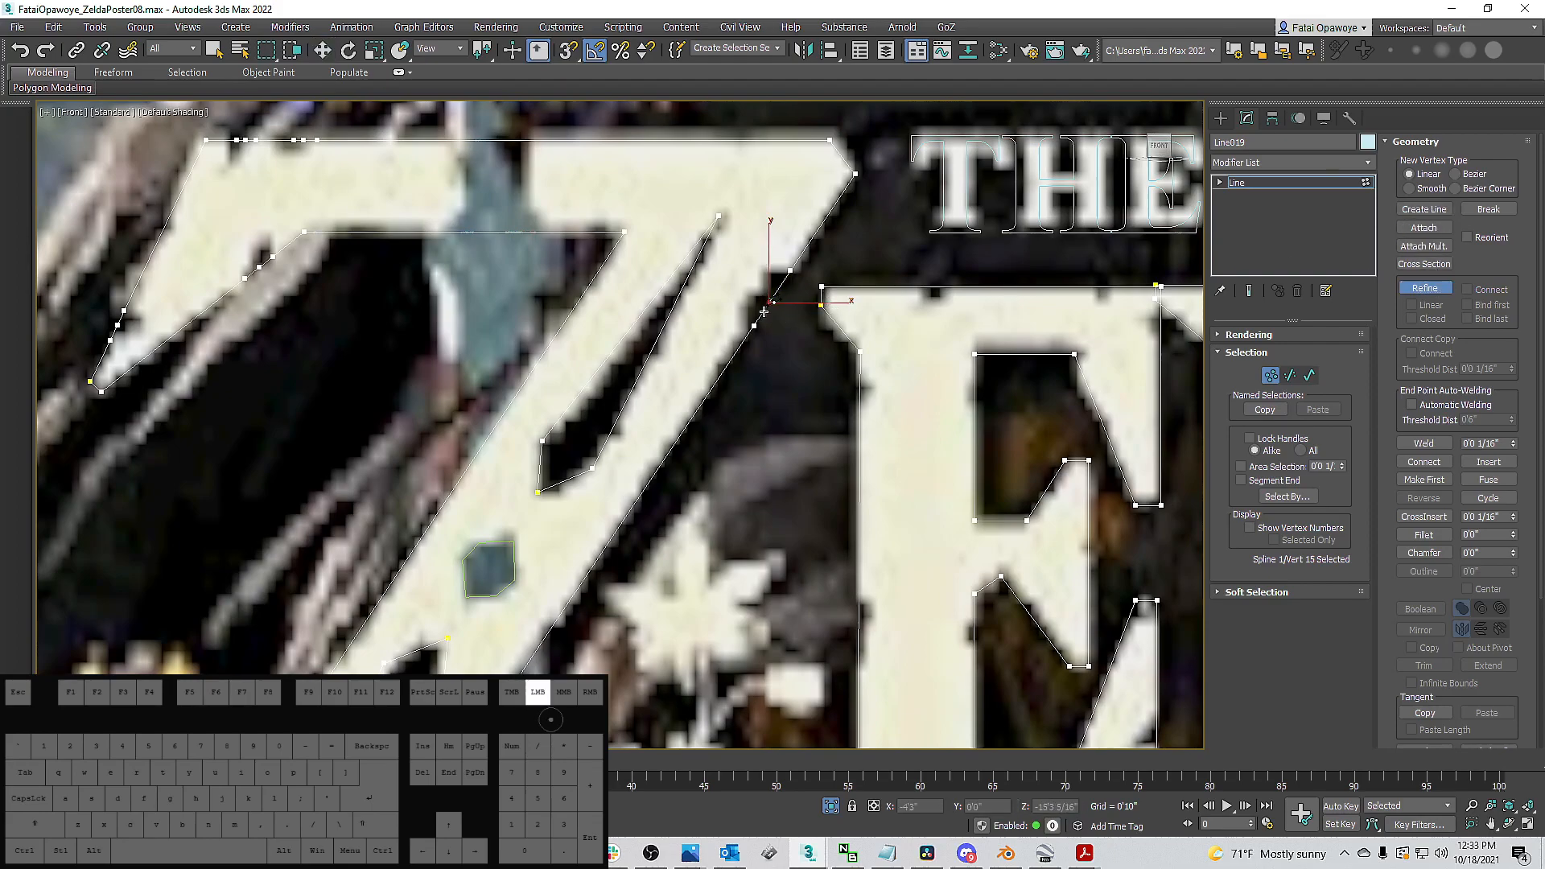
scroll(794, 284, "up", 3)
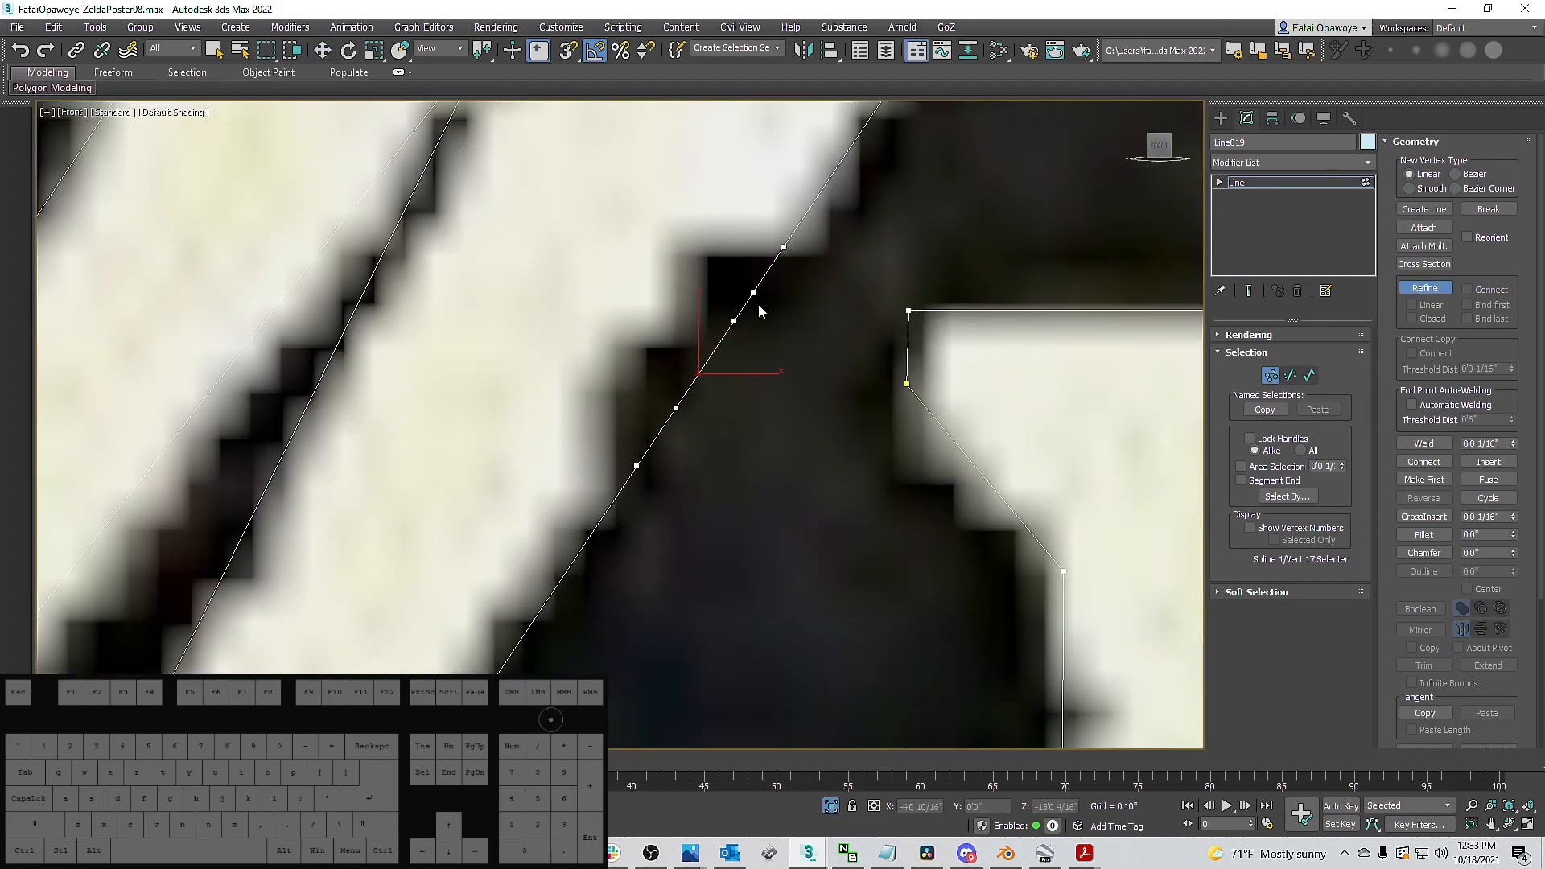
scroll(760, 302, "down", 2)
scroll(744, 342, "up", 3)
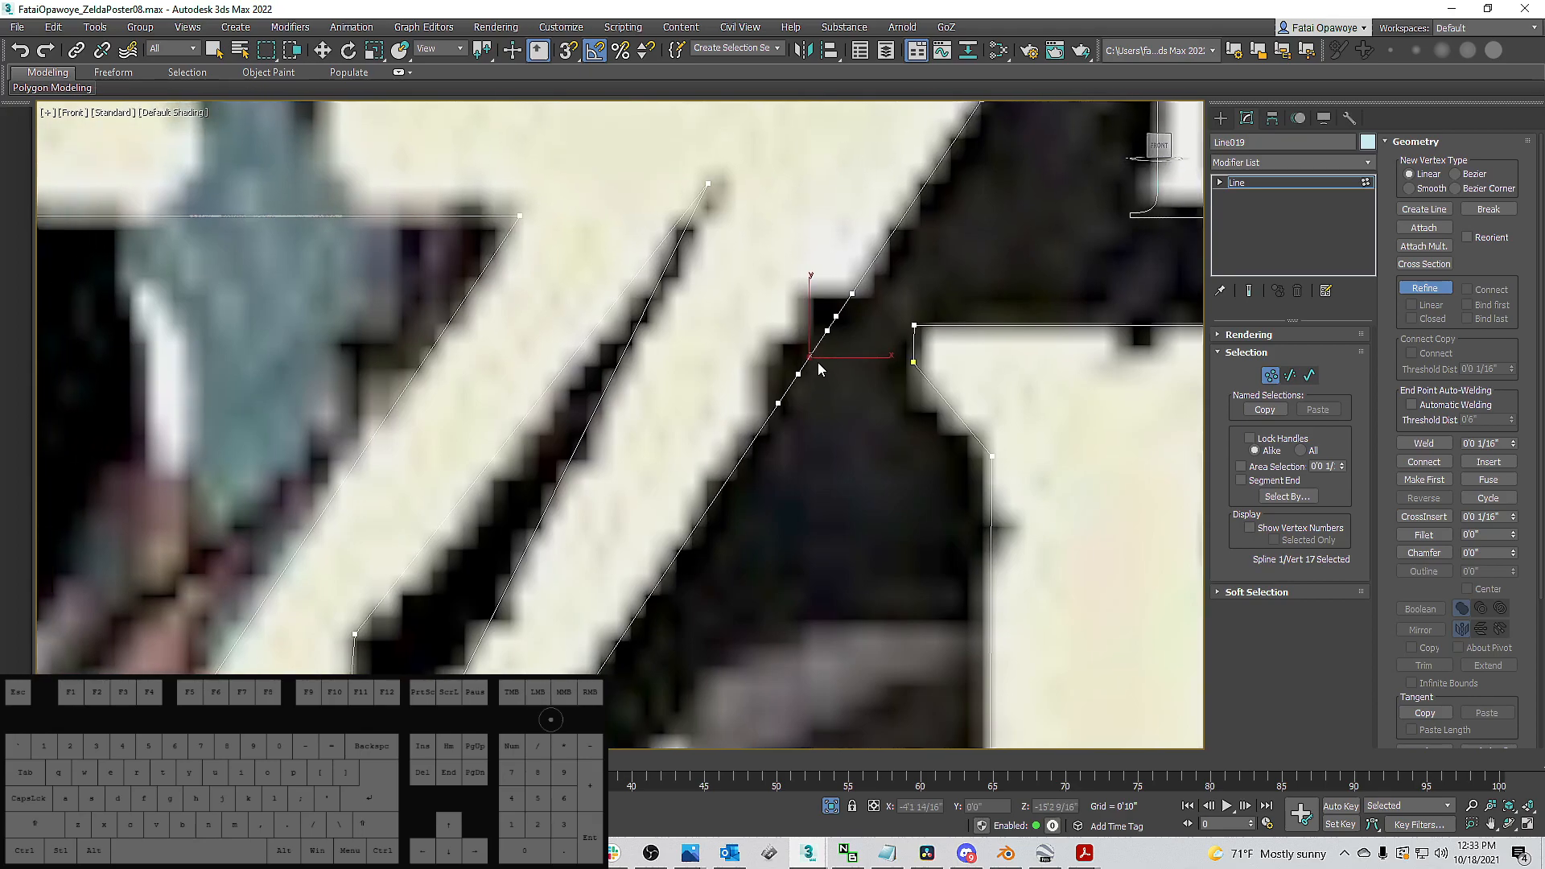
left_click(810, 358)
right_click(811, 374)
Move the notch vertices on the Z's right diagonal edge inward to form steps, and chamfer the lower inner vertex.
left_click_drag(823, 354, 833, 278)
middle_click_drag(826, 291, 838, 318)
scroll(839, 322, "down", 3)
scroll(799, 348, "up", 4)
scroll(805, 362, "down", 2)
left_click_drag(830, 343, 837, 369)
left_click(839, 368)
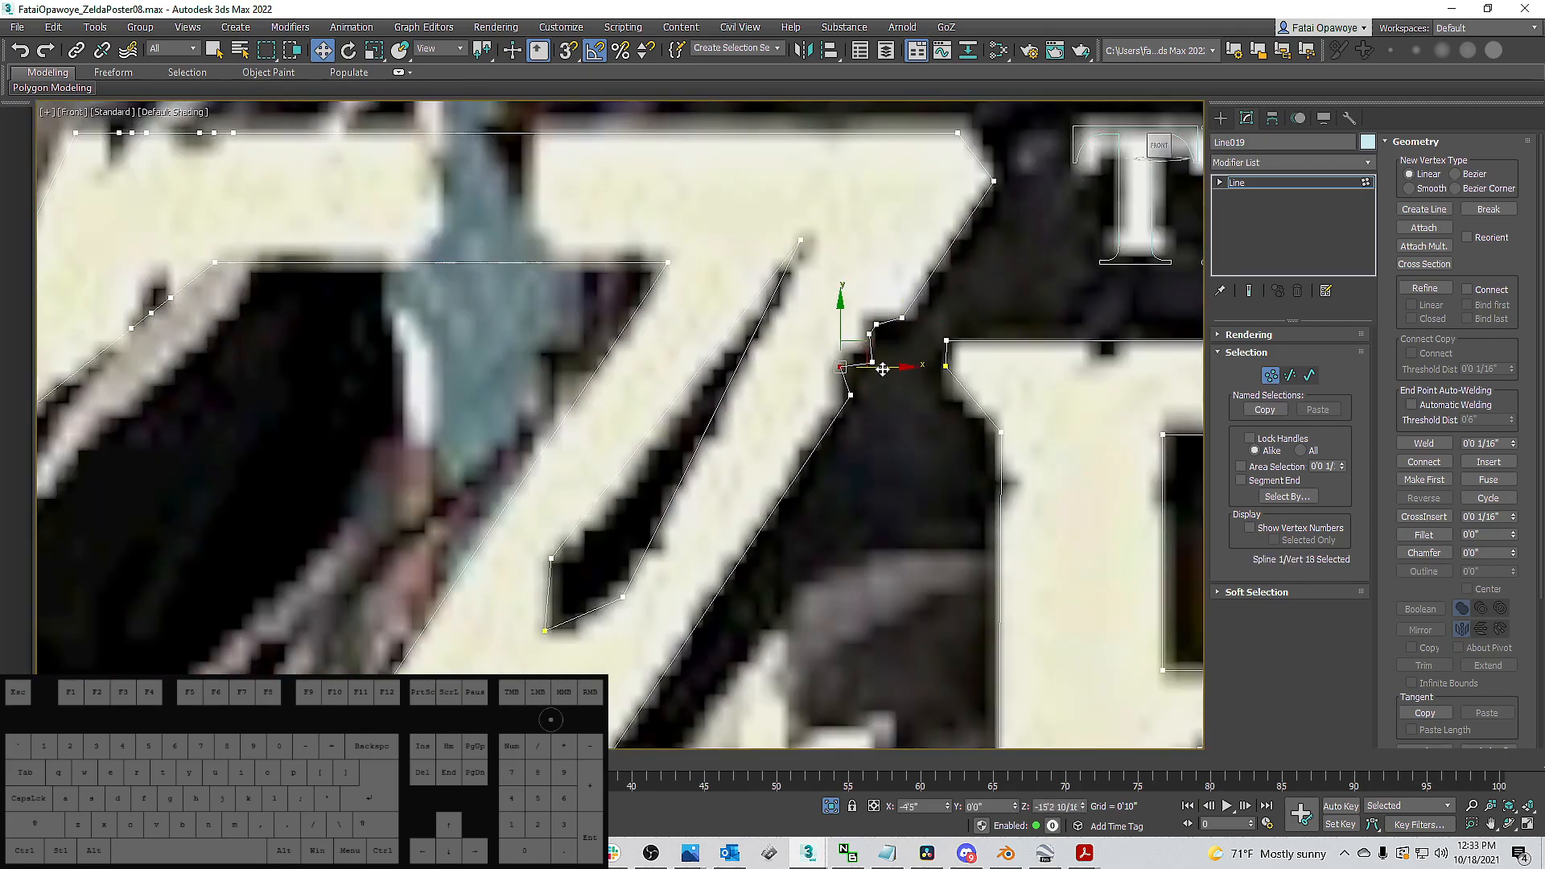
mouse_move(1513, 553)
left_mouse_down()
mouse_move(1508, 533)
mouse_move(1496, 554)
left_mouse_up()
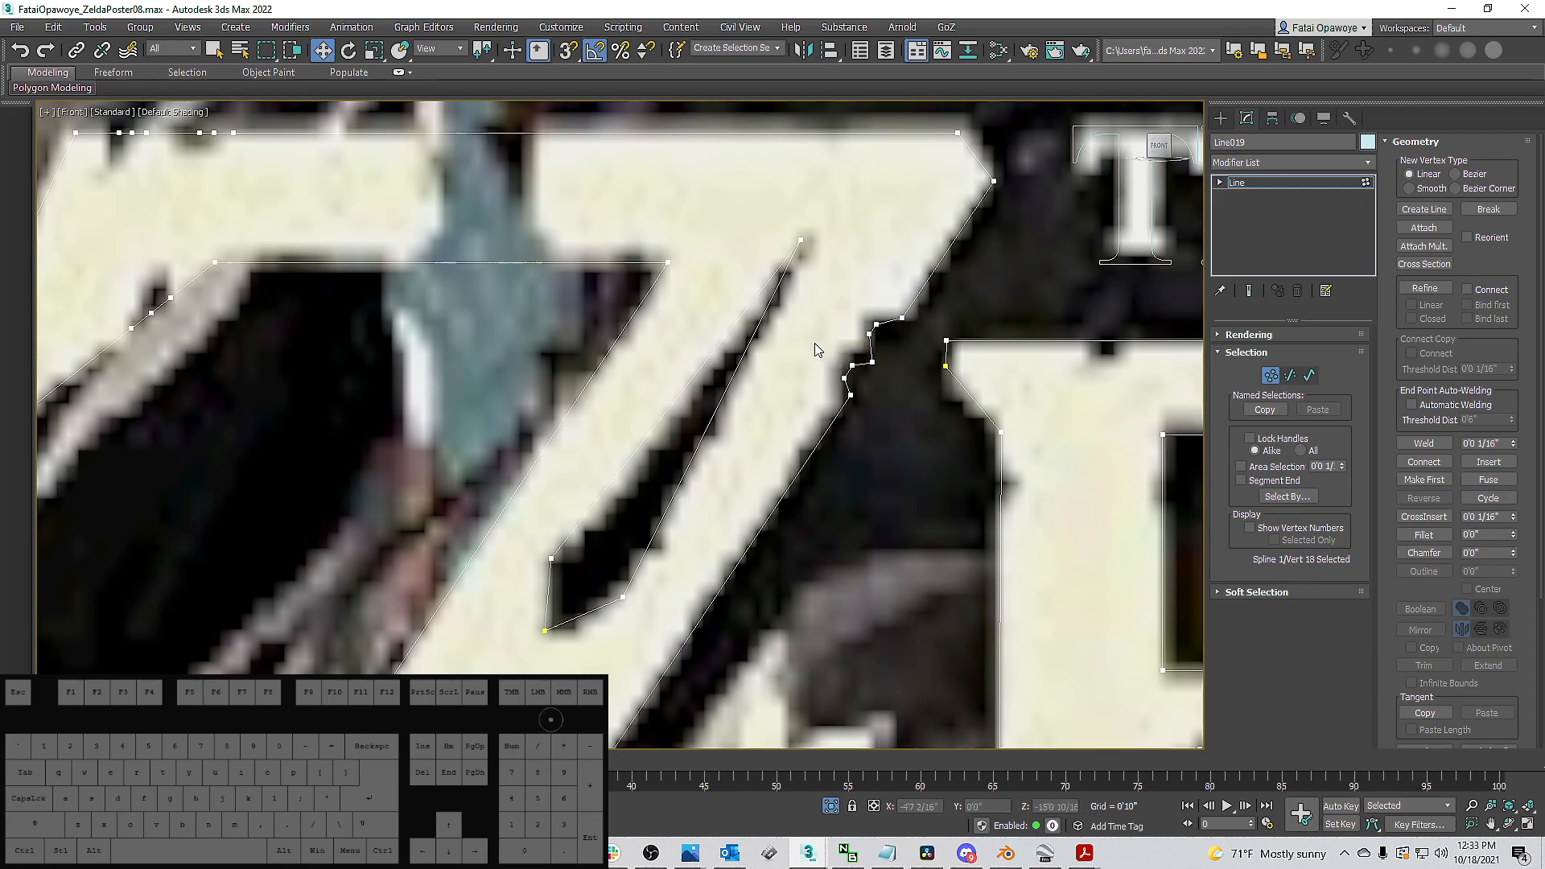
Convert the two chamfered vertices to corner type and adjust the stepped notch's vertices to follow the poster artwork.
scroll(820, 348, "up", 2)
left_click_drag(883, 410, 884, 407)
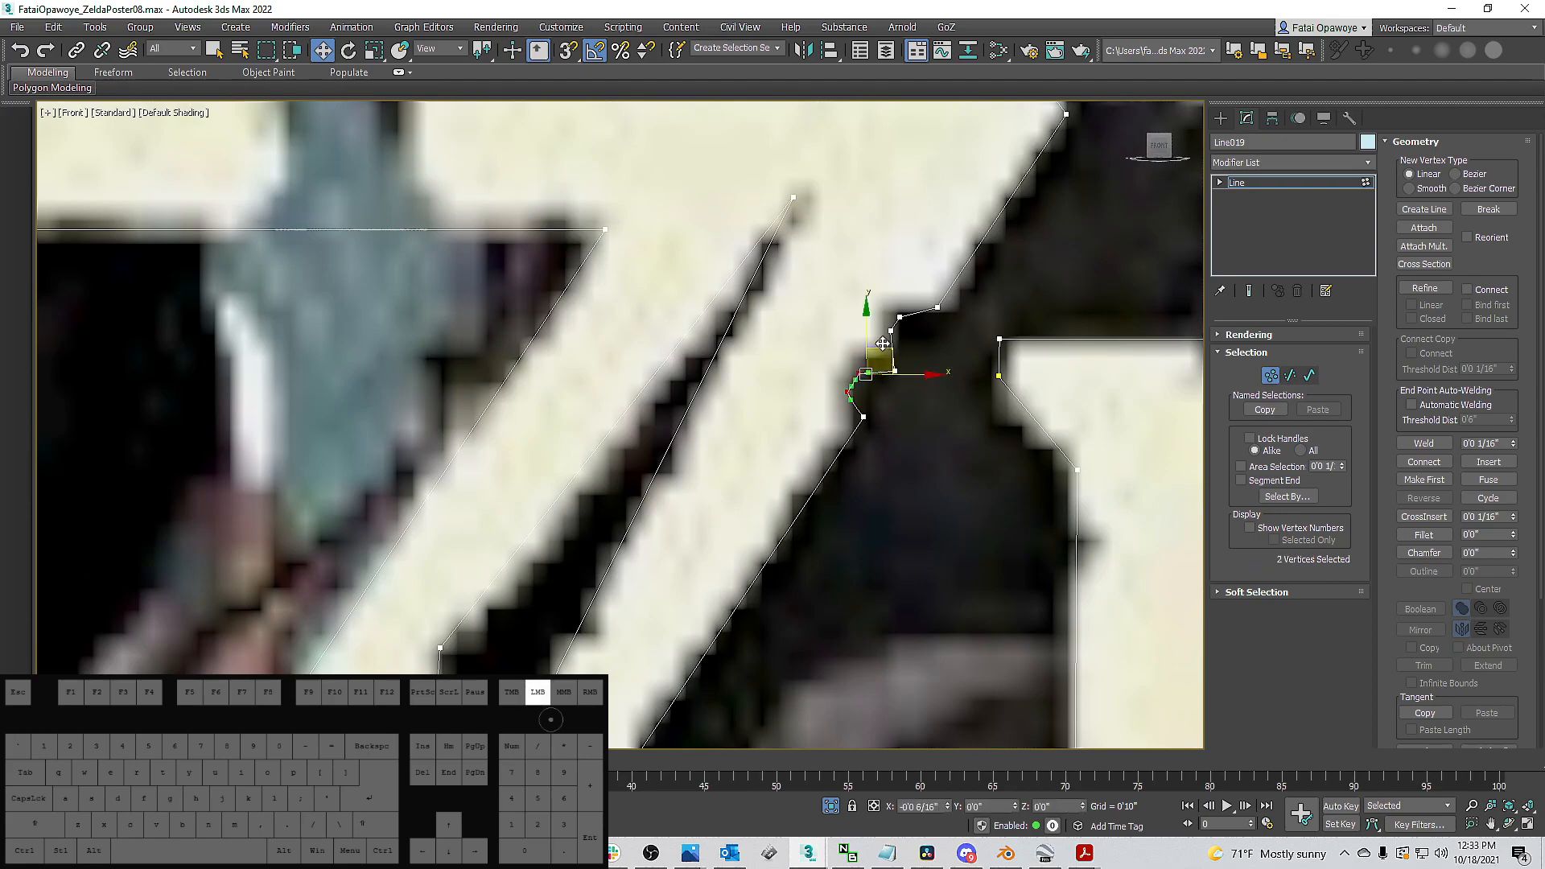
scroll(867, 385, "up", 3)
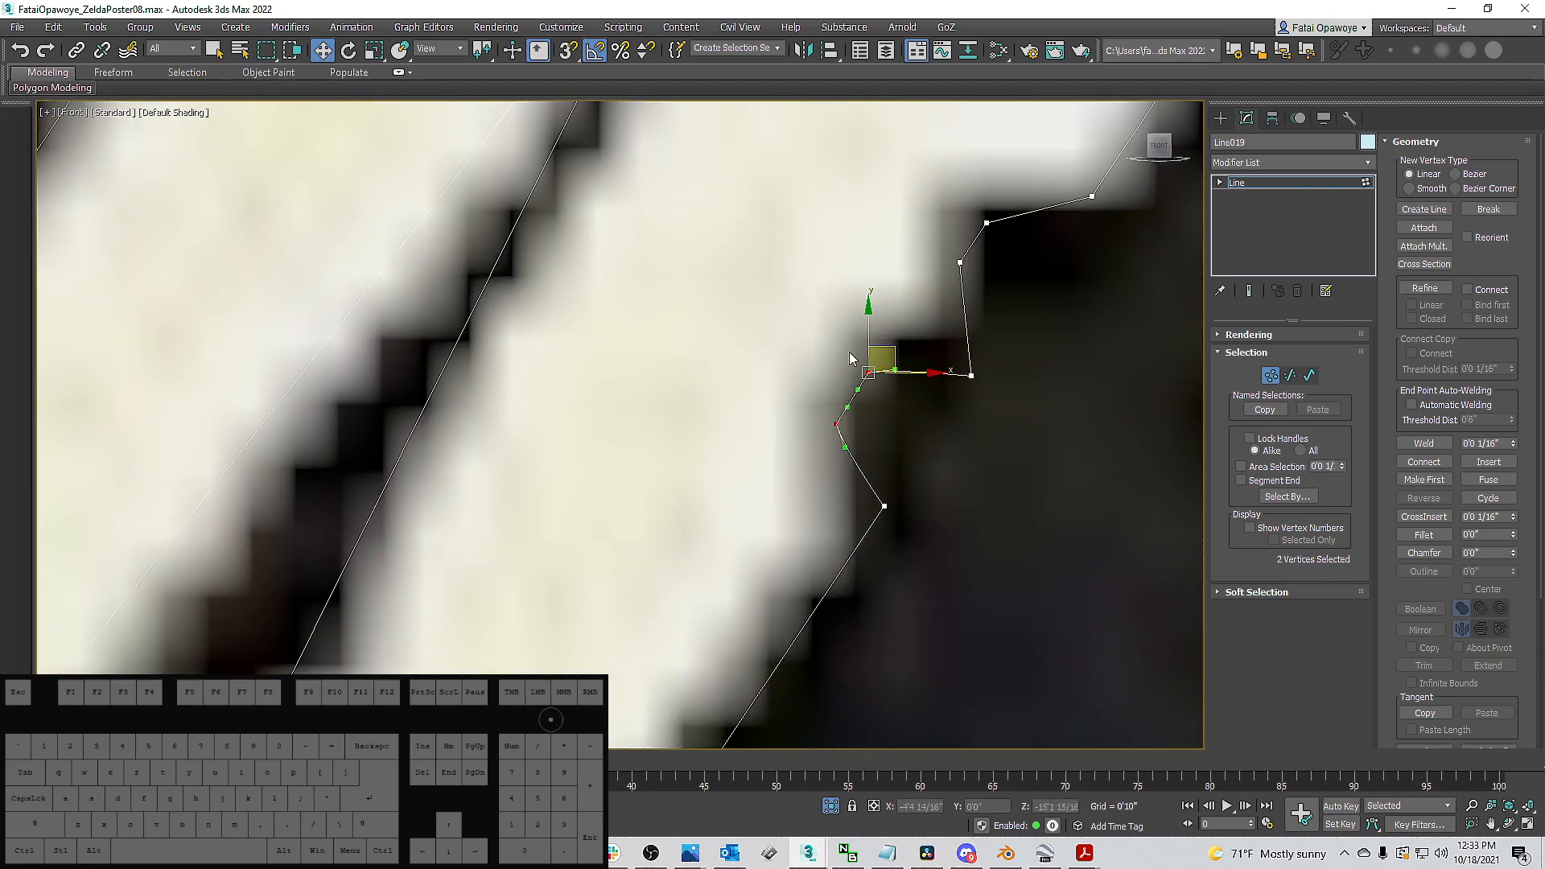
right_click(844, 335)
left_click(818, 244)
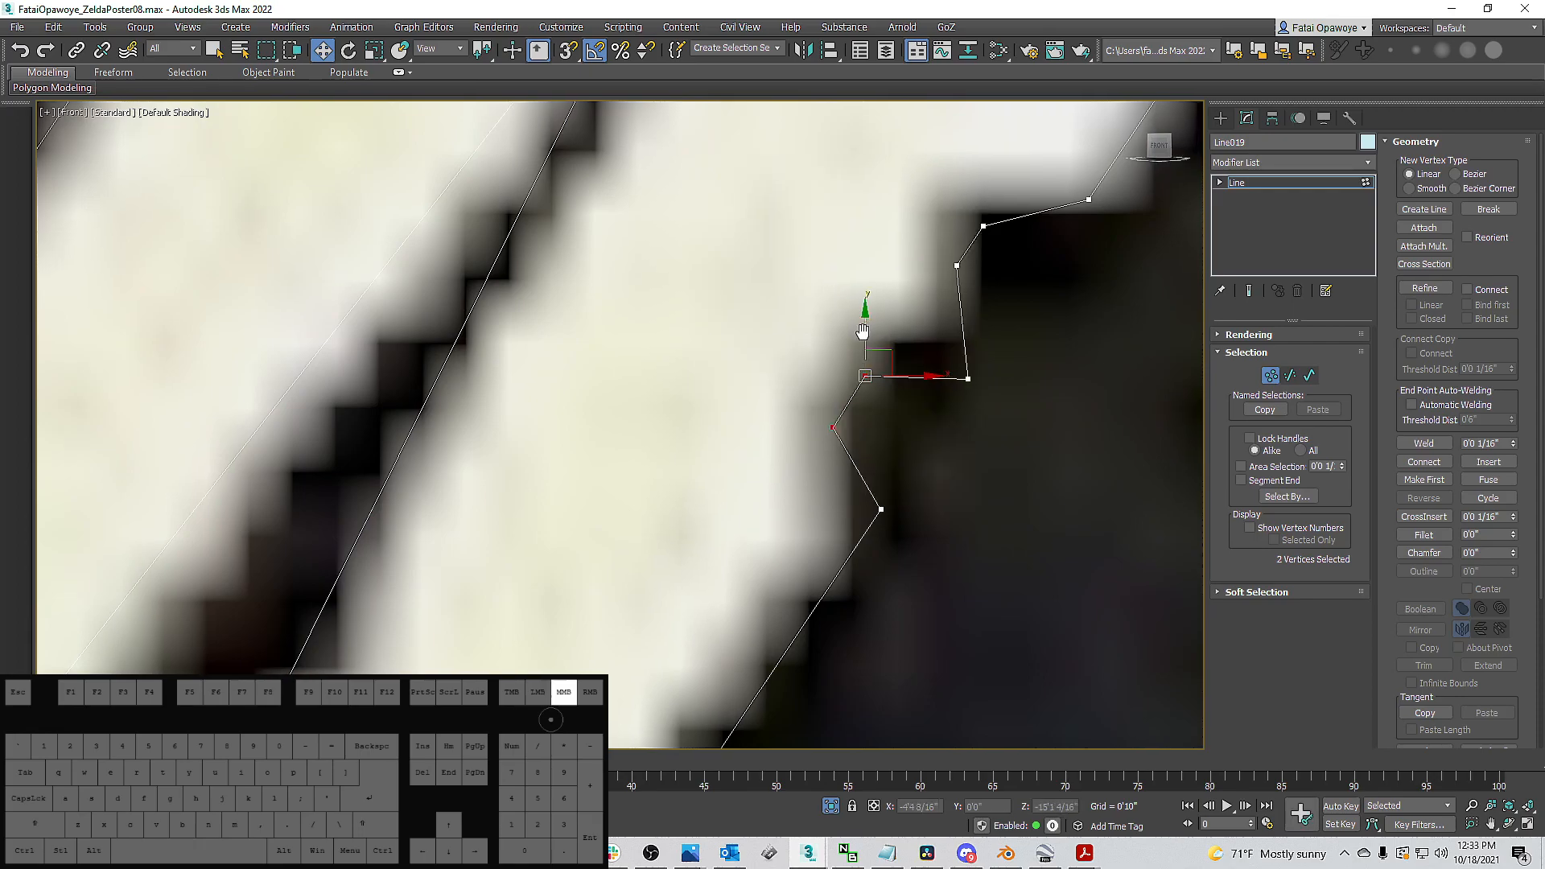
scroll(704, 452, "down", 2)
left_click_drag(818, 247, 920, 343)
left_click_drag(875, 247, 929, 259)
left_click_drag(924, 356, 856, 306)
left_click(890, 400)
scroll(827, 352, "down", 6)
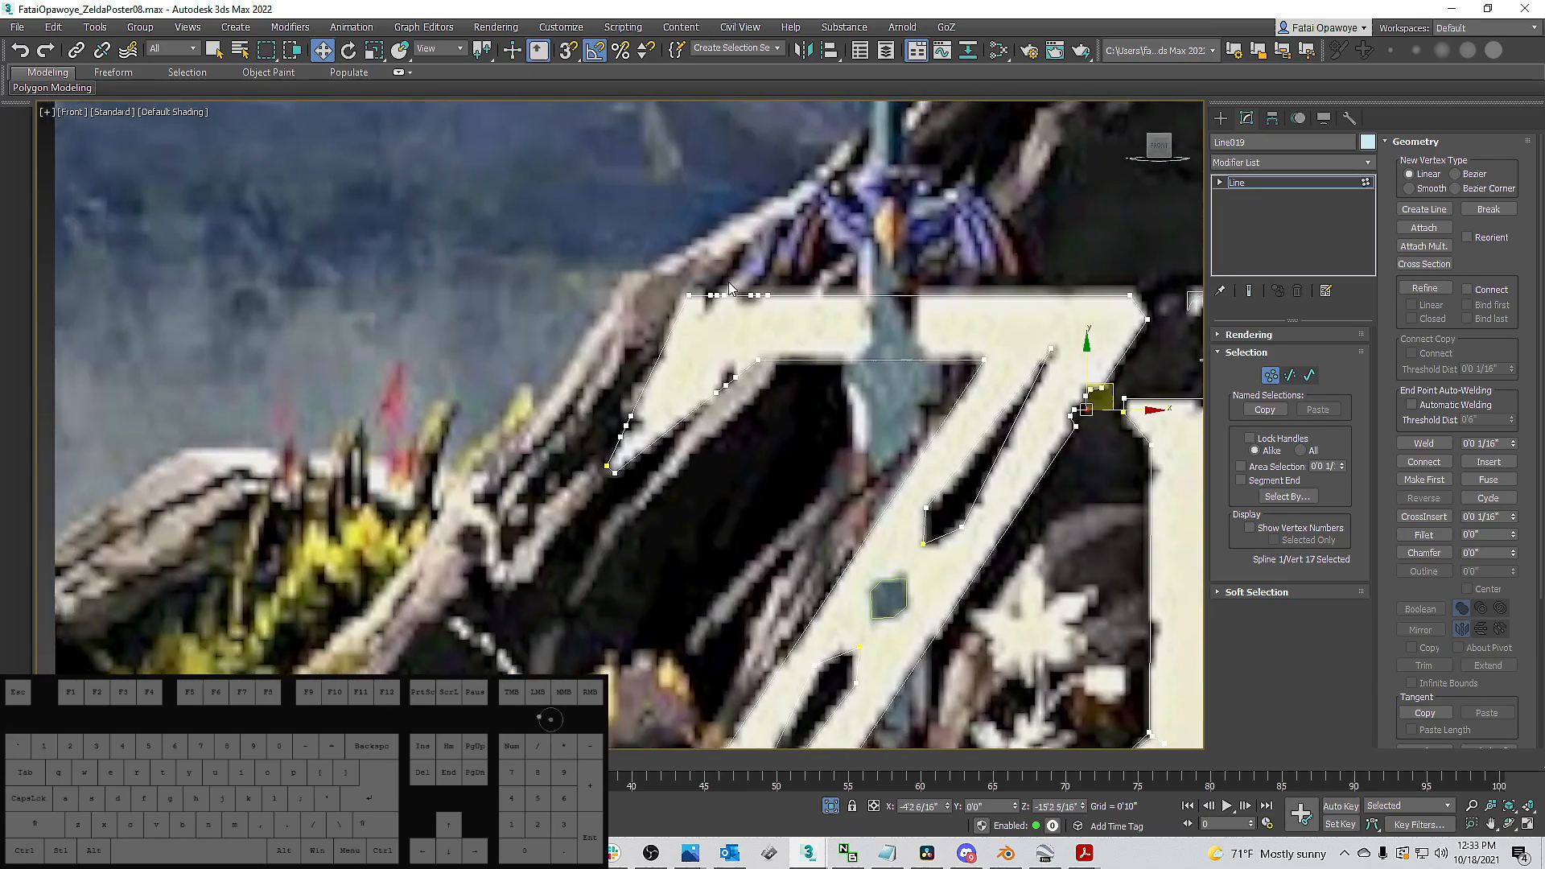
Move the middle vertices of the two notches on the Z's top-left edge down to form the indentations.
scroll(730, 287, "up", 4)
left_click_drag(802, 321, 835, 307)
left_click(813, 317)
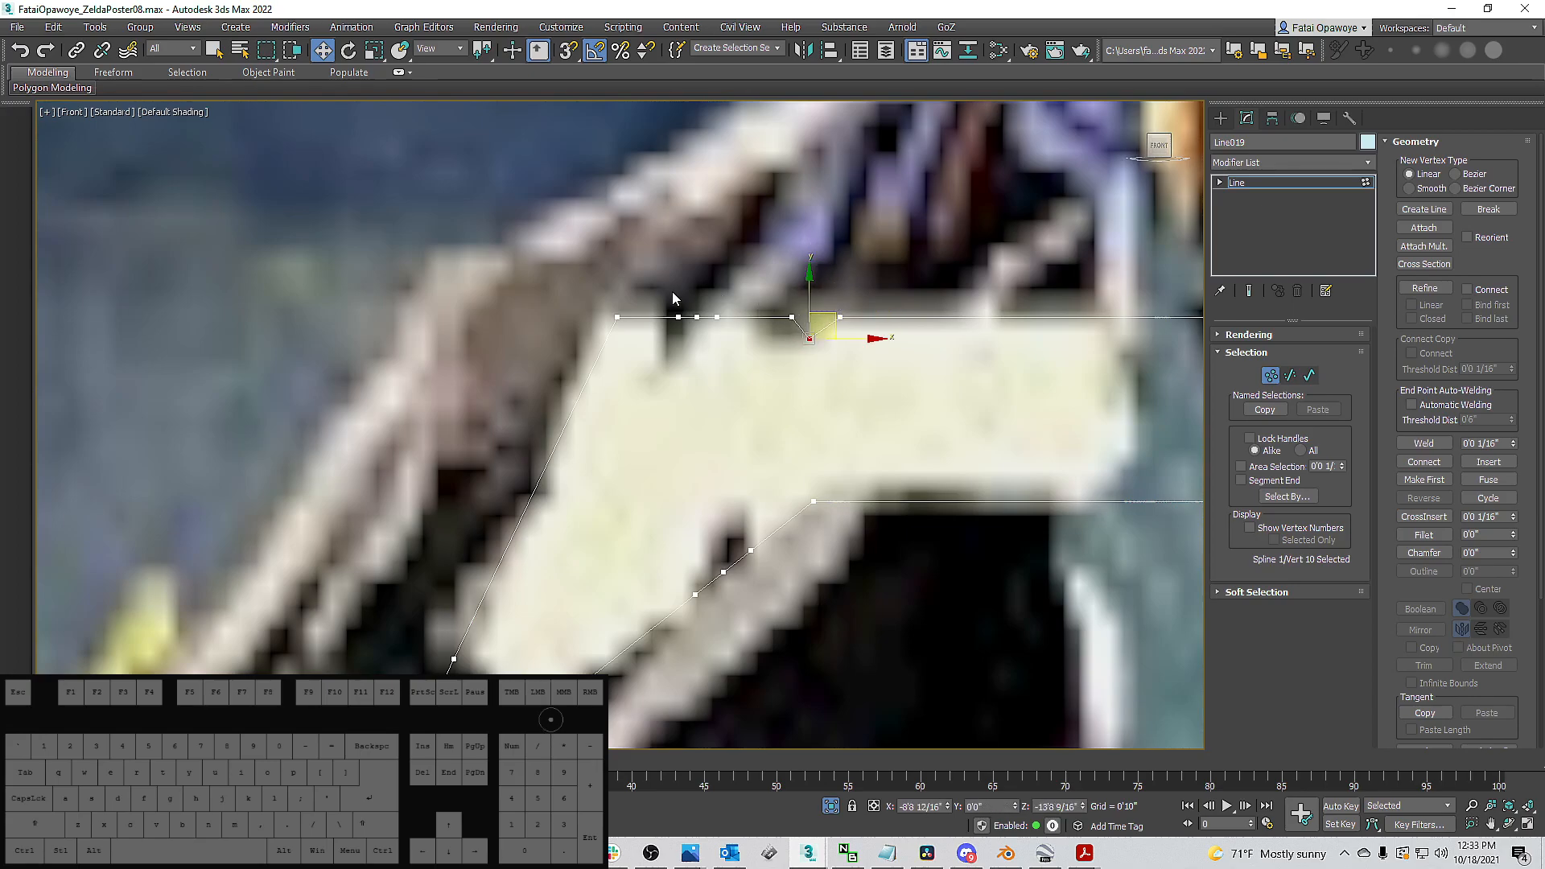
left_click_drag(680, 317, 690, 317)
left_click_drag(705, 330, 695, 307)
Reposition the vertices where the E's upper-right corner meets the L's upper-left corner.
scroll(727, 327, "down", 5)
middle_click_drag(845, 358, 574, 320)
scroll(651, 334, "down", 4)
scroll(736, 350, "up", 4)
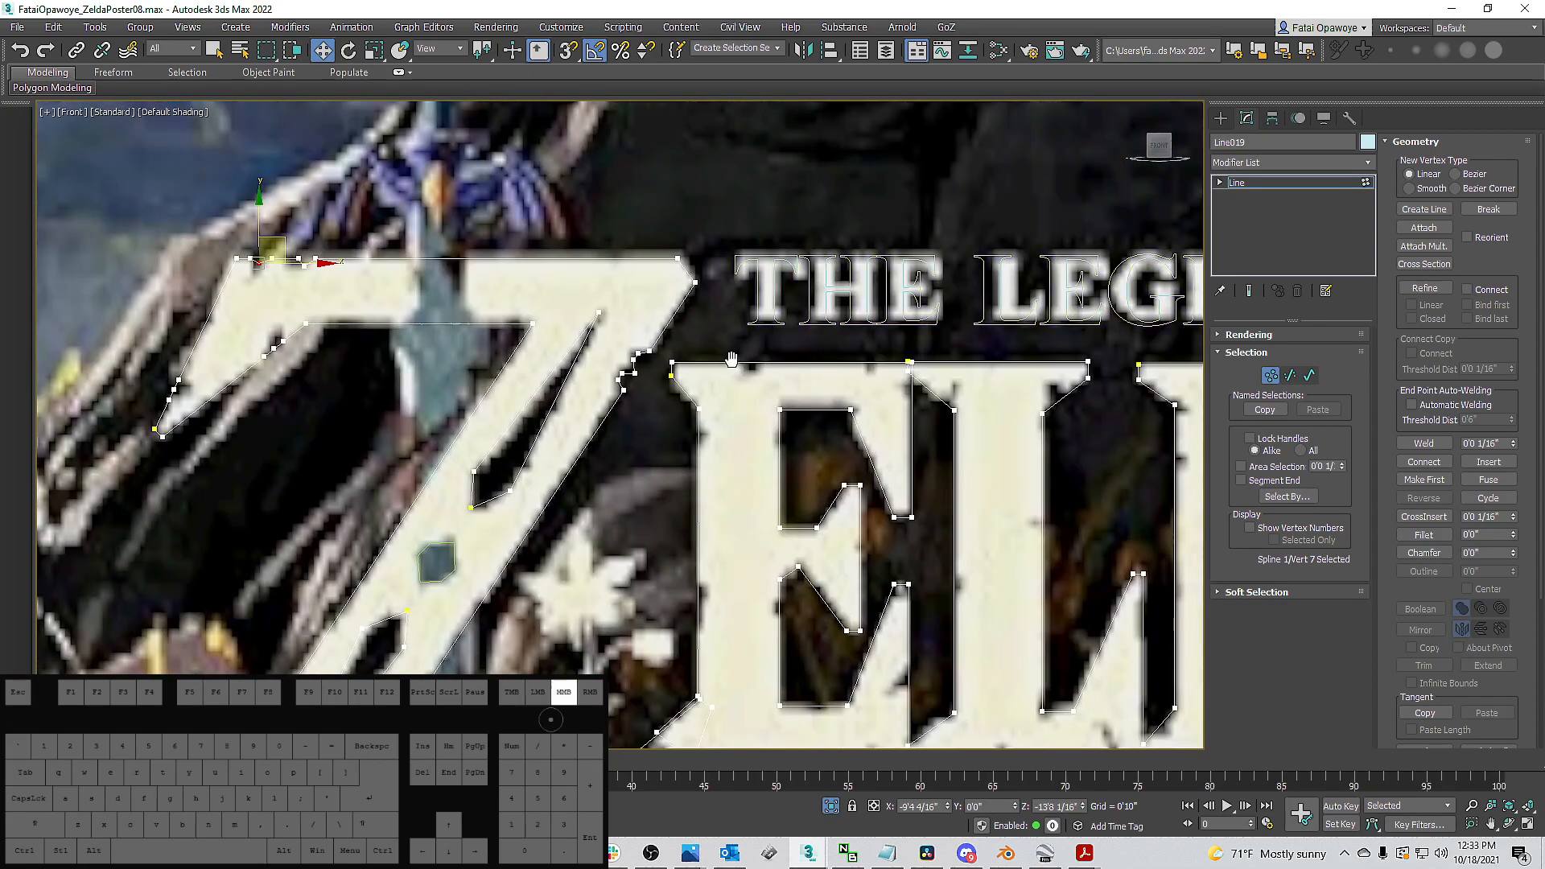
middle_click_drag(740, 338, 619, 328)
scroll(724, 328, "up", 8)
mouse_move(774, 350)
left_mouse_down()
mouse_move(803, 341)
mouse_move(779, 370)
left_mouse_up()
mouse_move(825, 290)
left_mouse_down()
mouse_move(852, 294)
mouse_move(815, 287)
left_mouse_up()
scroll(796, 292, "up", 3)
left_click_drag(882, 342, 845, 282)
scroll(828, 297, "down", 4)
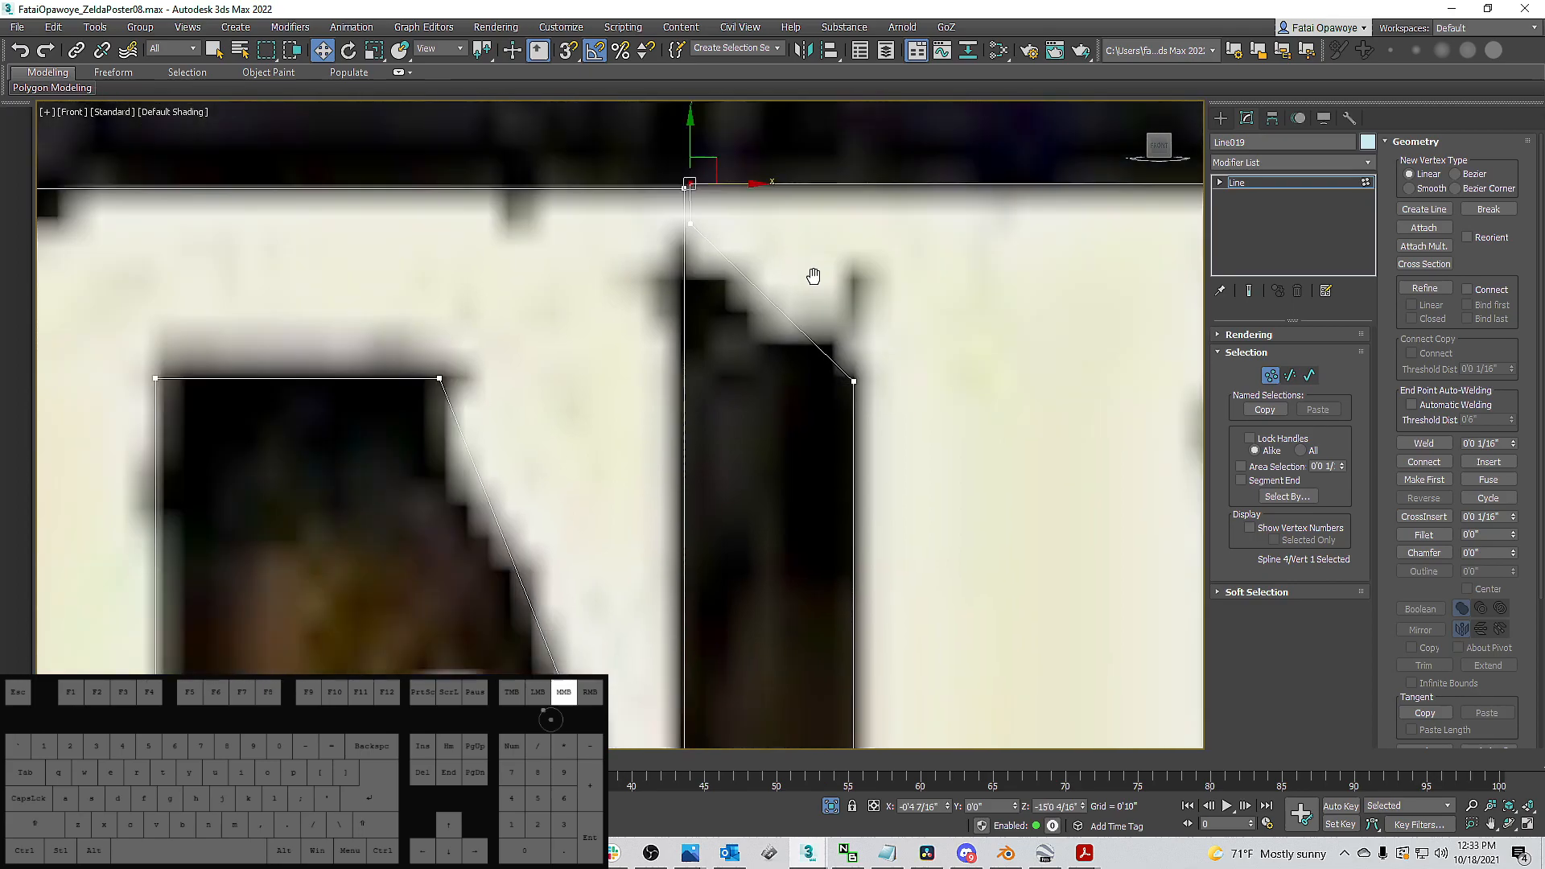
Examine the ZELDA letter outlines in wireframe display without the poster image.
scroll(747, 357, "down", 6)
scroll(716, 298, "up", 4)
scroll(718, 281, "down", 4)
key("F3")
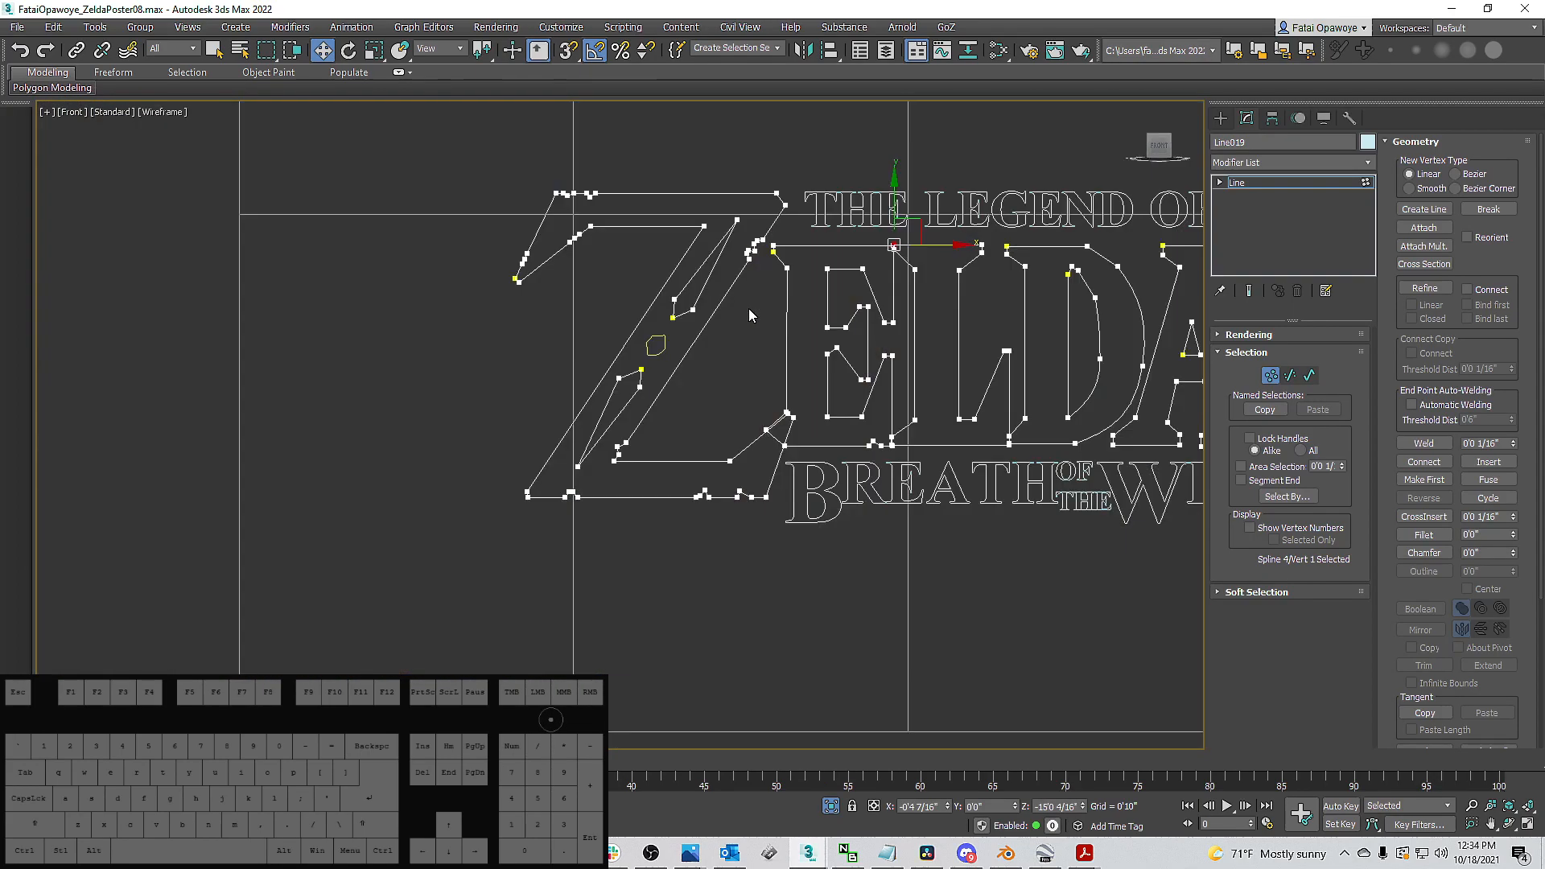
scroll(804, 326, "down", 3)
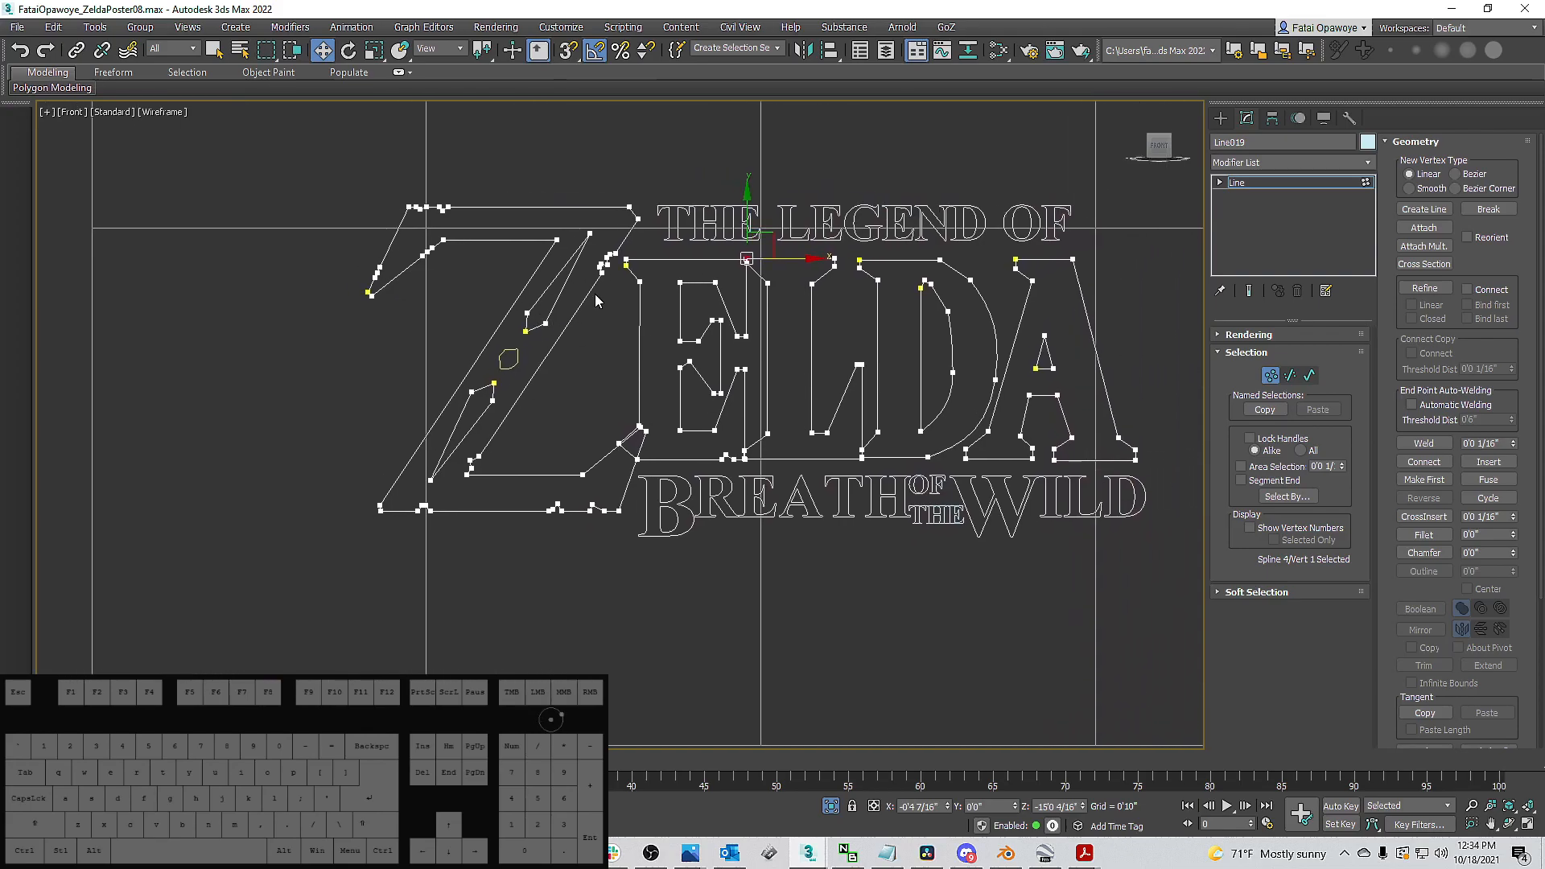
scroll(628, 270, "up", 6)
scroll(633, 277, "down", 3)
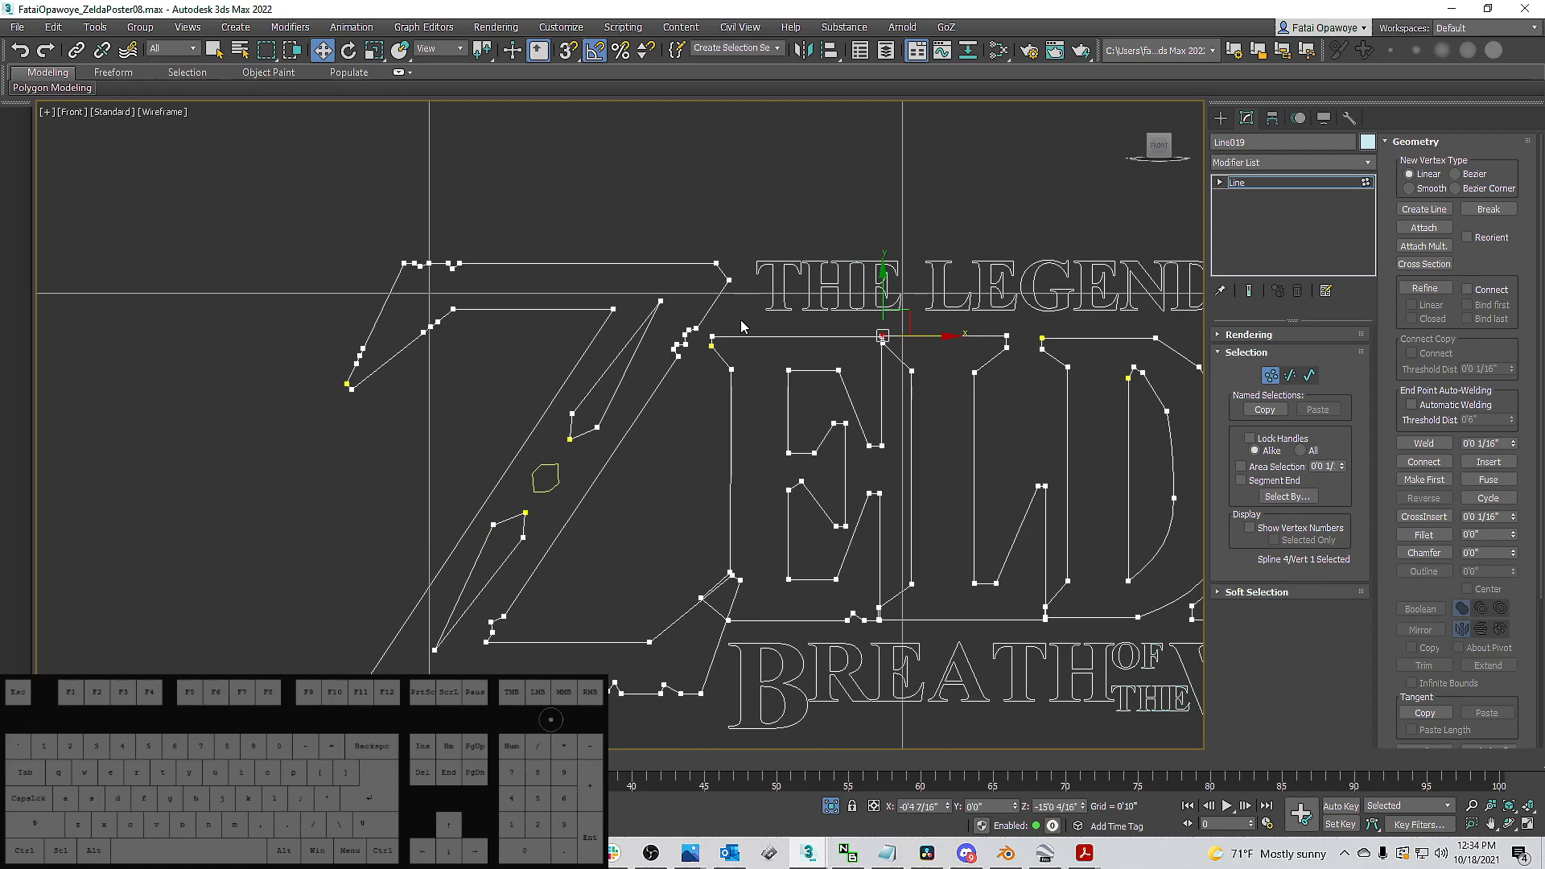
key("F3")
Fillet the two vertices at the Z's upper-right corner and weld the two coincident vertices between them.
scroll(764, 297, "up", 4)
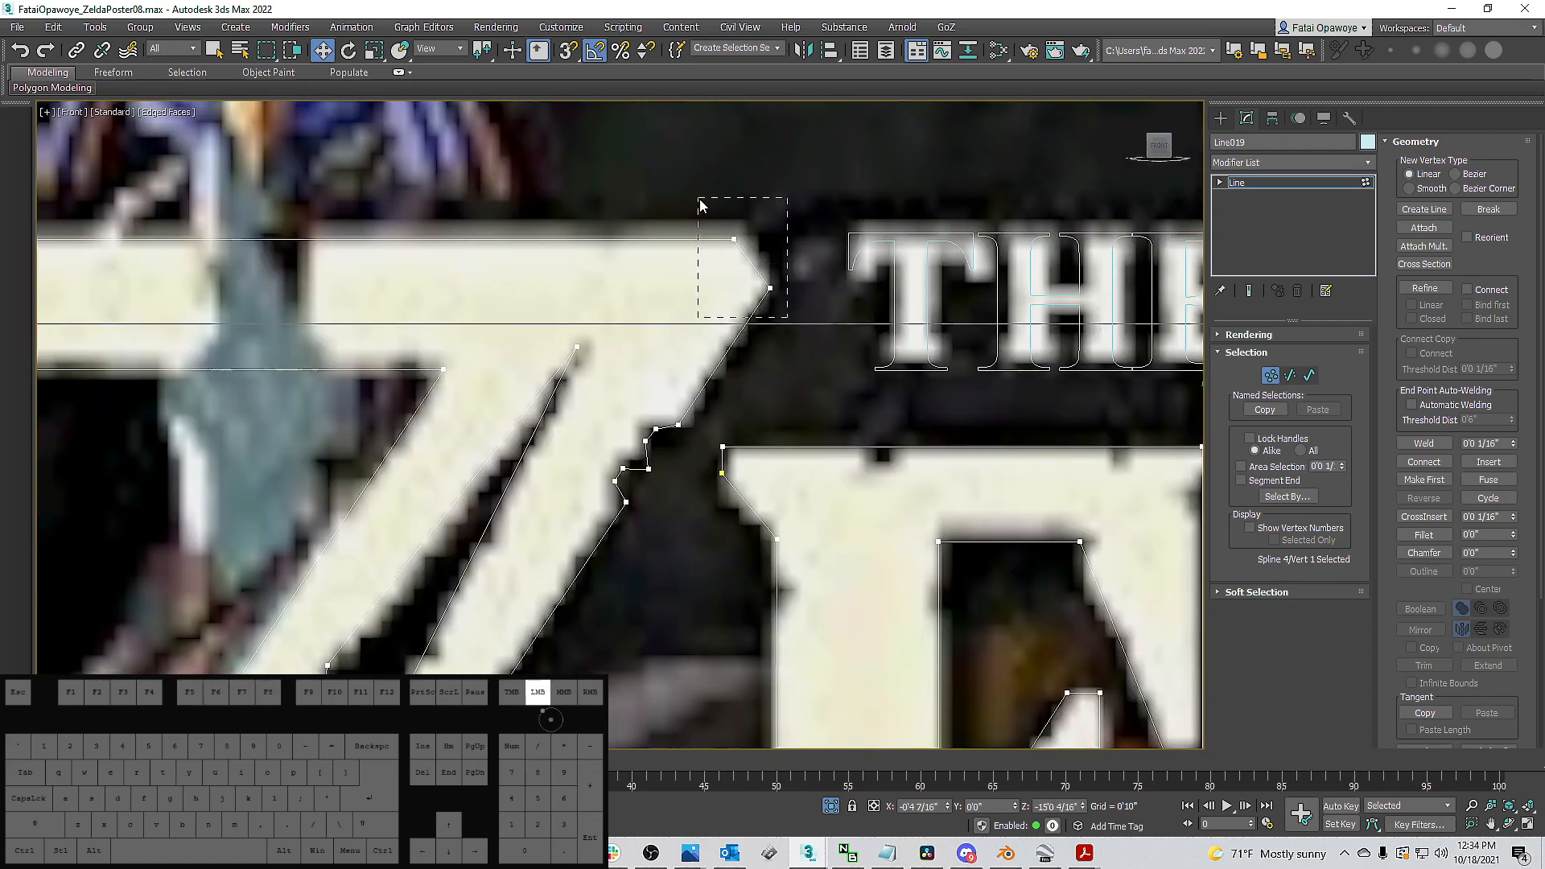
left_click_drag(700, 203, 698, 200)
scroll(698, 201, "down", 4)
scroll(724, 205, "up", 5)
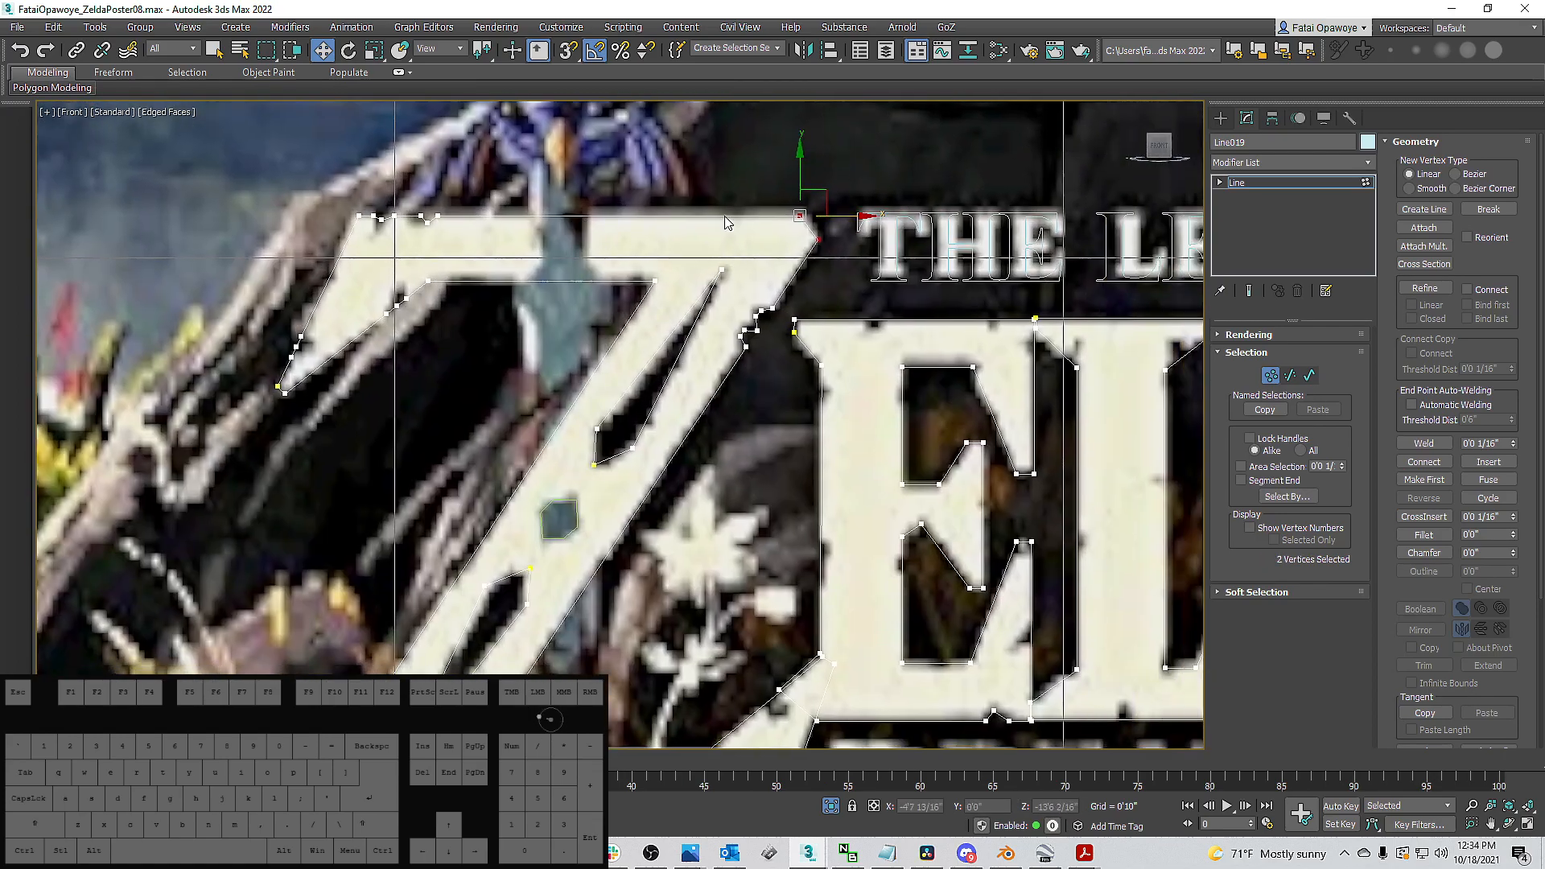
middle_click_drag(725, 200, 668, 204)
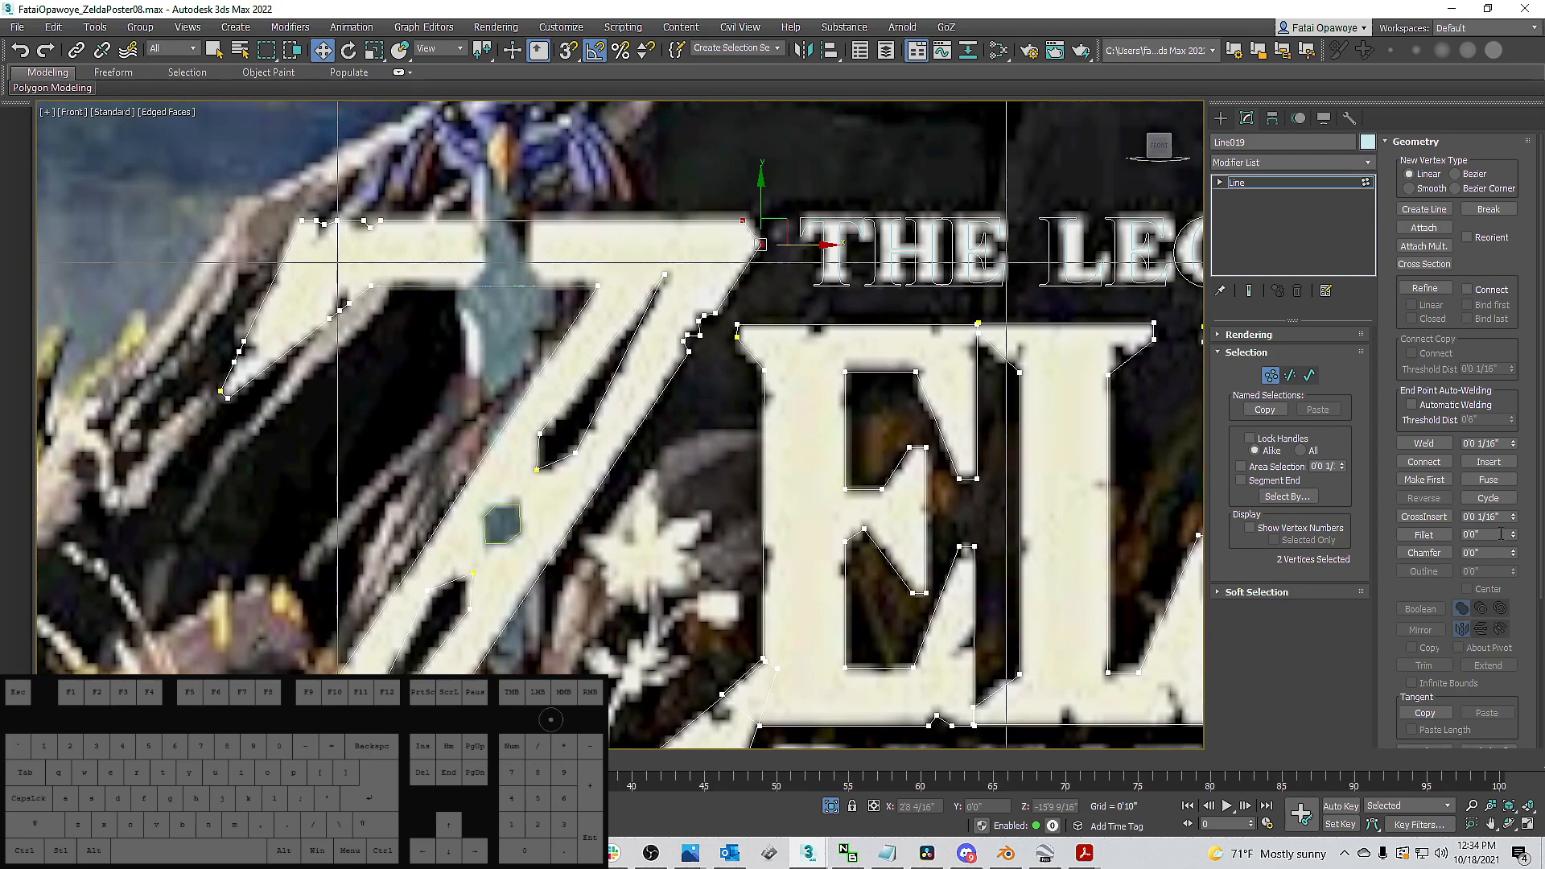
left_click_drag(1514, 538, 1511, 523)
scroll(728, 238, "up", 4)
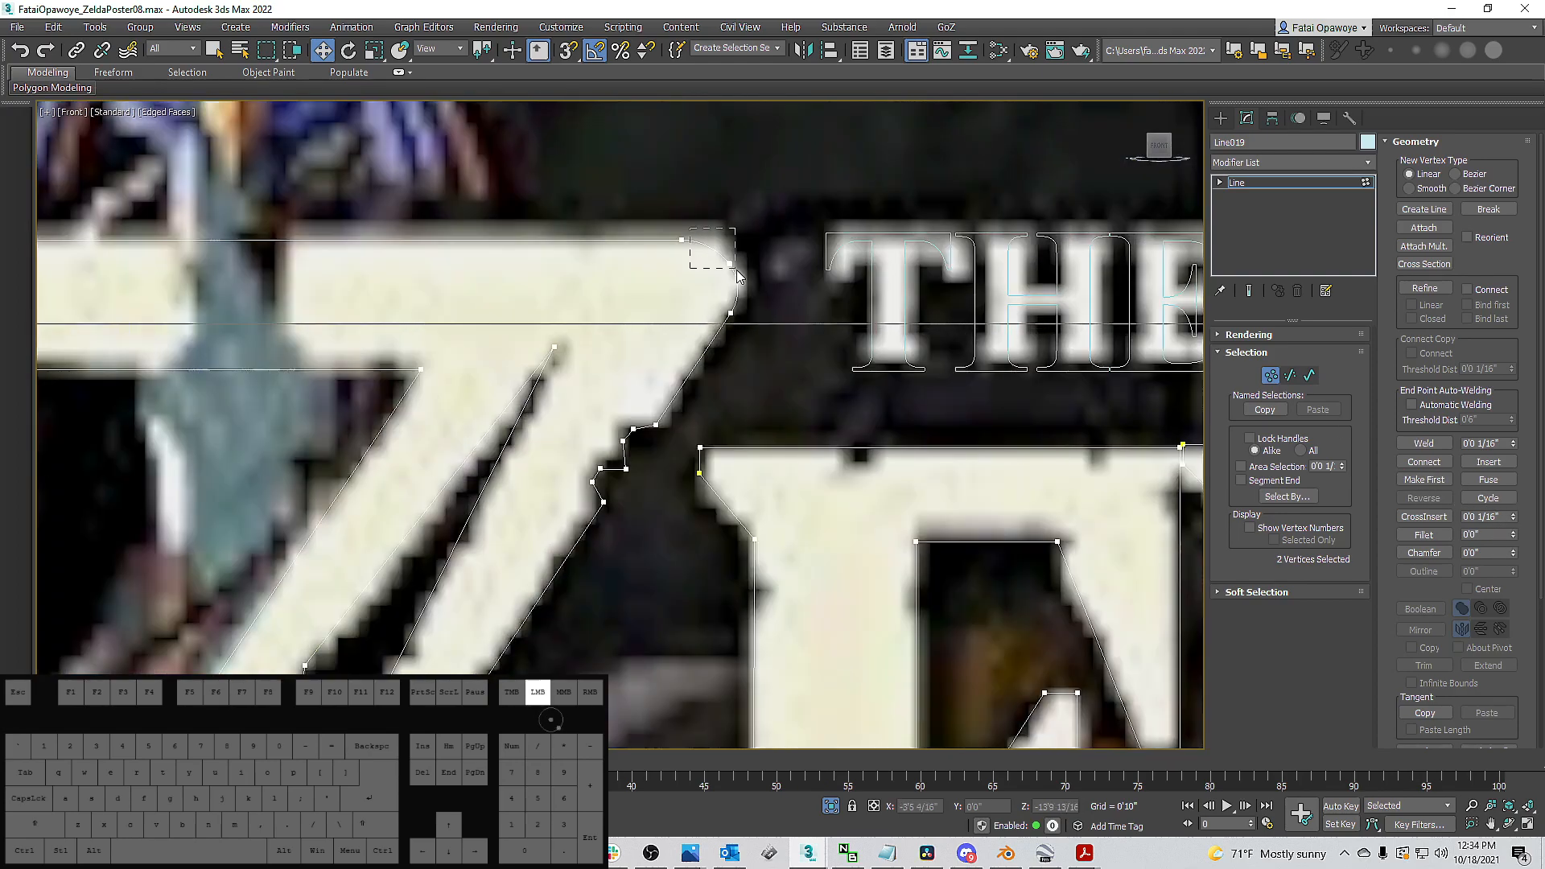
left_click(1424, 441)
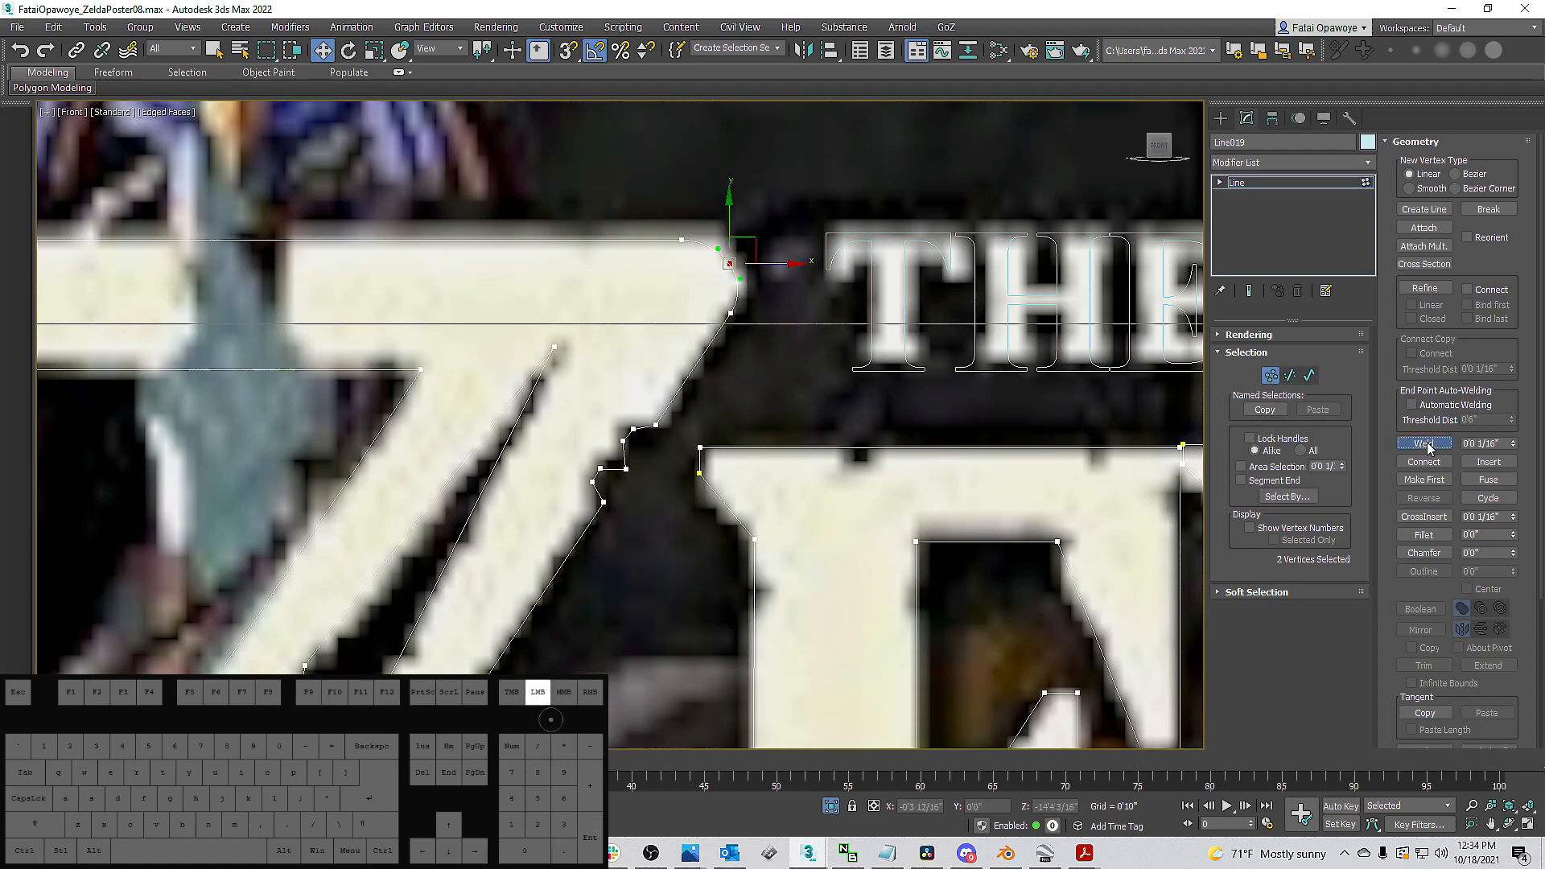
Fillet the two vertices at the Z's lower-left corner.
scroll(667, 262, "down", 4)
middle_click_drag(386, 674, 529, 354)
scroll(351, 484, "up", 4)
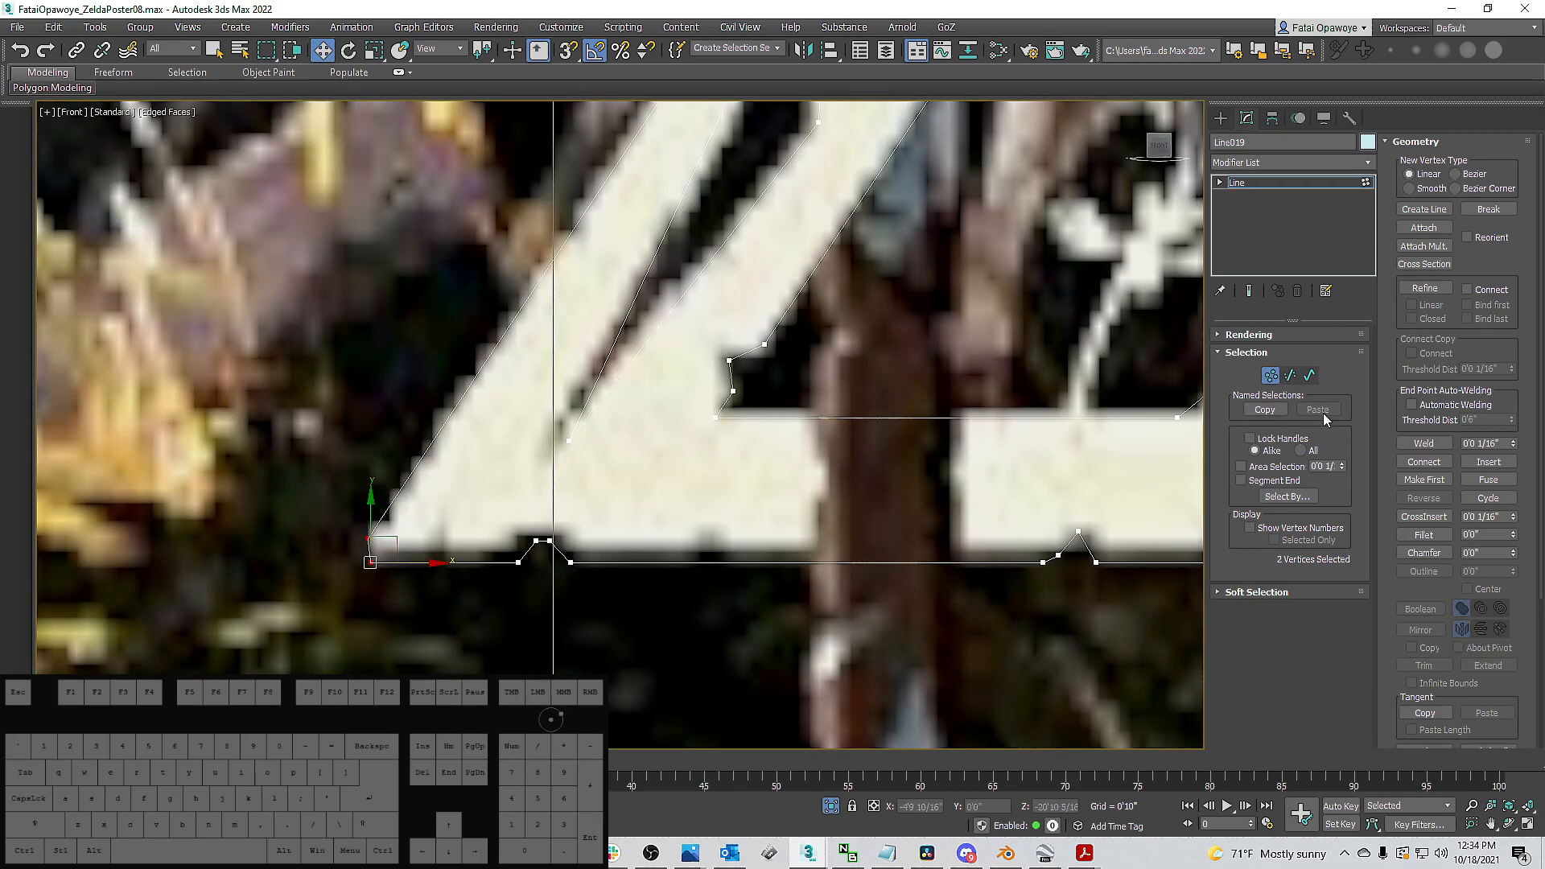
left_click_drag(1514, 534, 1460, 432)
left_click_drag(374, 561, 376, 562)
scroll(371, 545, "up", 9)
scroll(368, 523, "down", 3)
Fillet the vertex at the Z's lower-right corner.
middle_click_drag(402, 555, 856, 510)
scroll(490, 523, "down", 1)
left_click(664, 473)
scroll(513, 485, "down", 3)
left_click(837, 499)
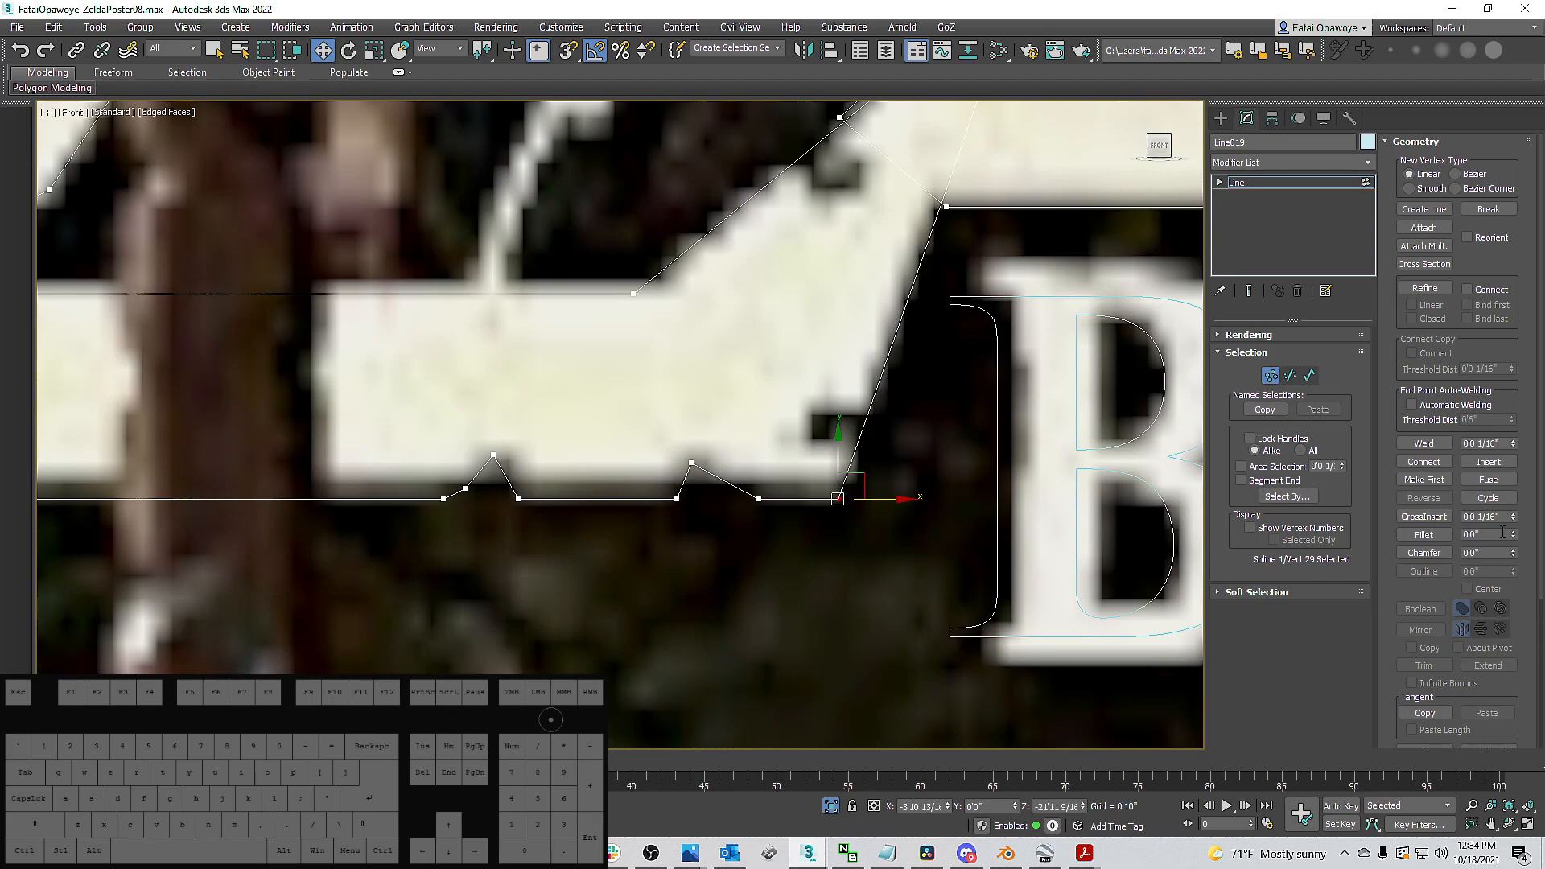
left_click_drag(1516, 539, 1515, 533)
Adjust the overlapping Z and E vertices where the Z's lower-right arm meets the E's base.
scroll(853, 394, "down", 3)
middle_click_drag(897, 293, 882, 344)
scroll(883, 344, "up", 3)
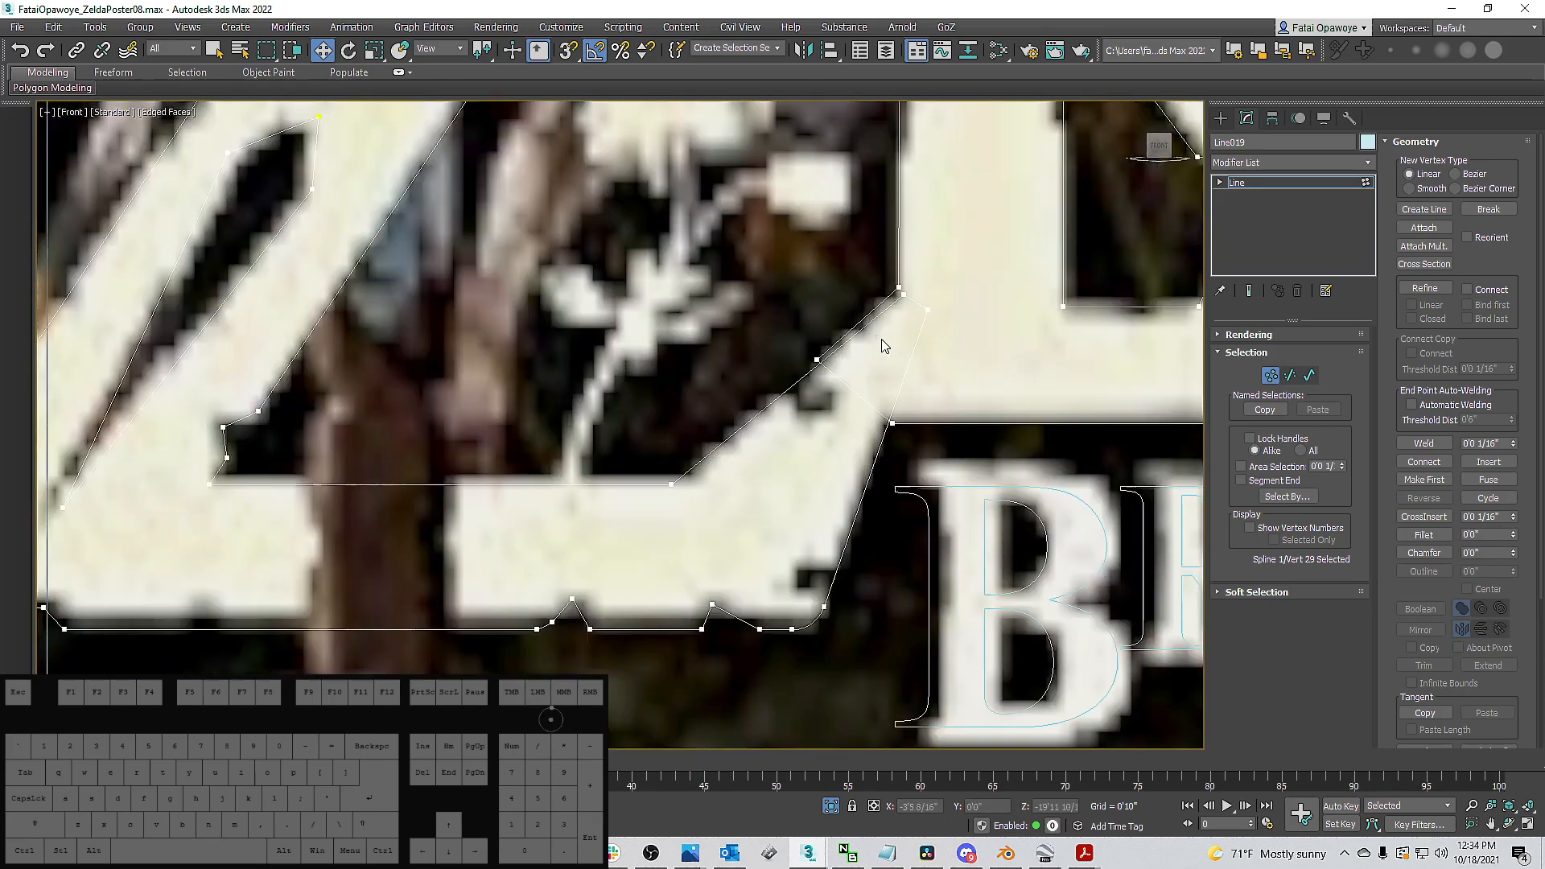
scroll(885, 330, "down", 2)
left_click(874, 333)
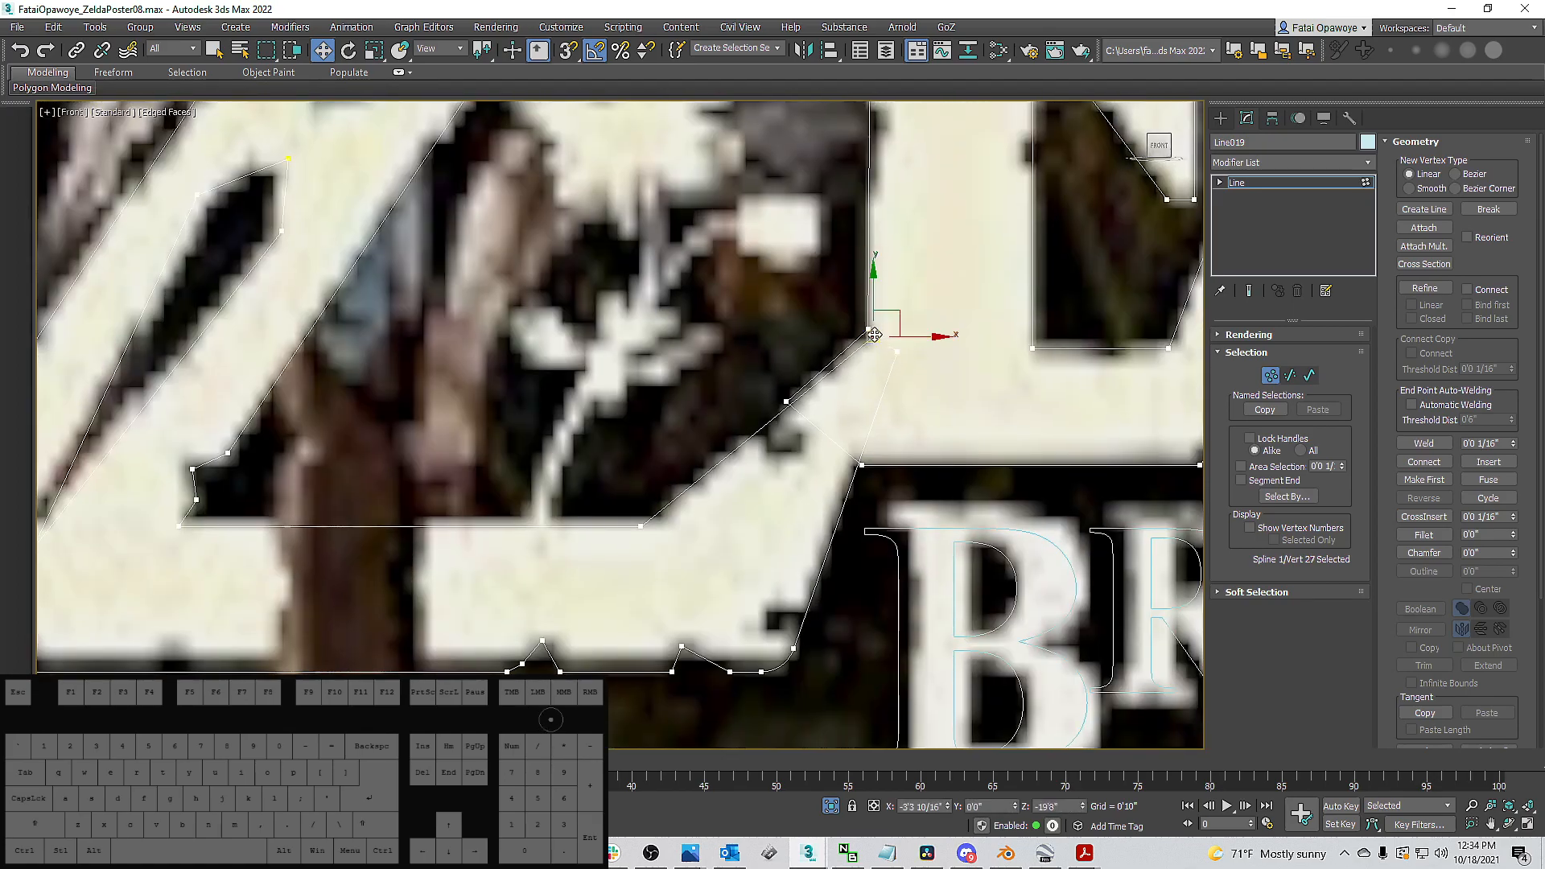
scroll(885, 370, "down", 3)
left_click(837, 423)
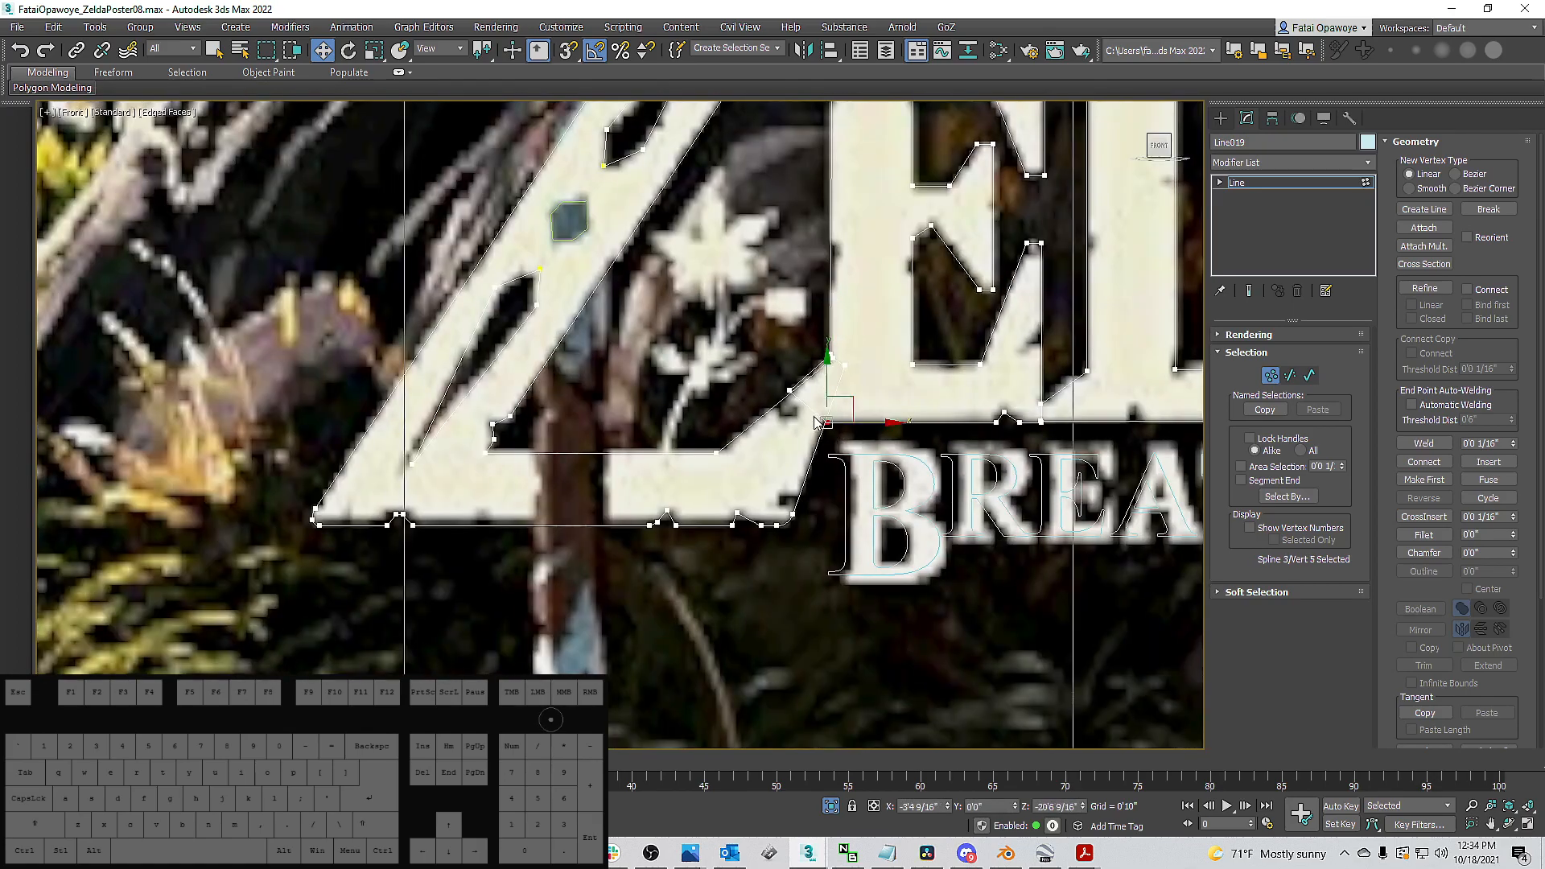
scroll(829, 422, "up", 5)
left_click_drag(883, 438, 876, 436)
left_click(740, 345)
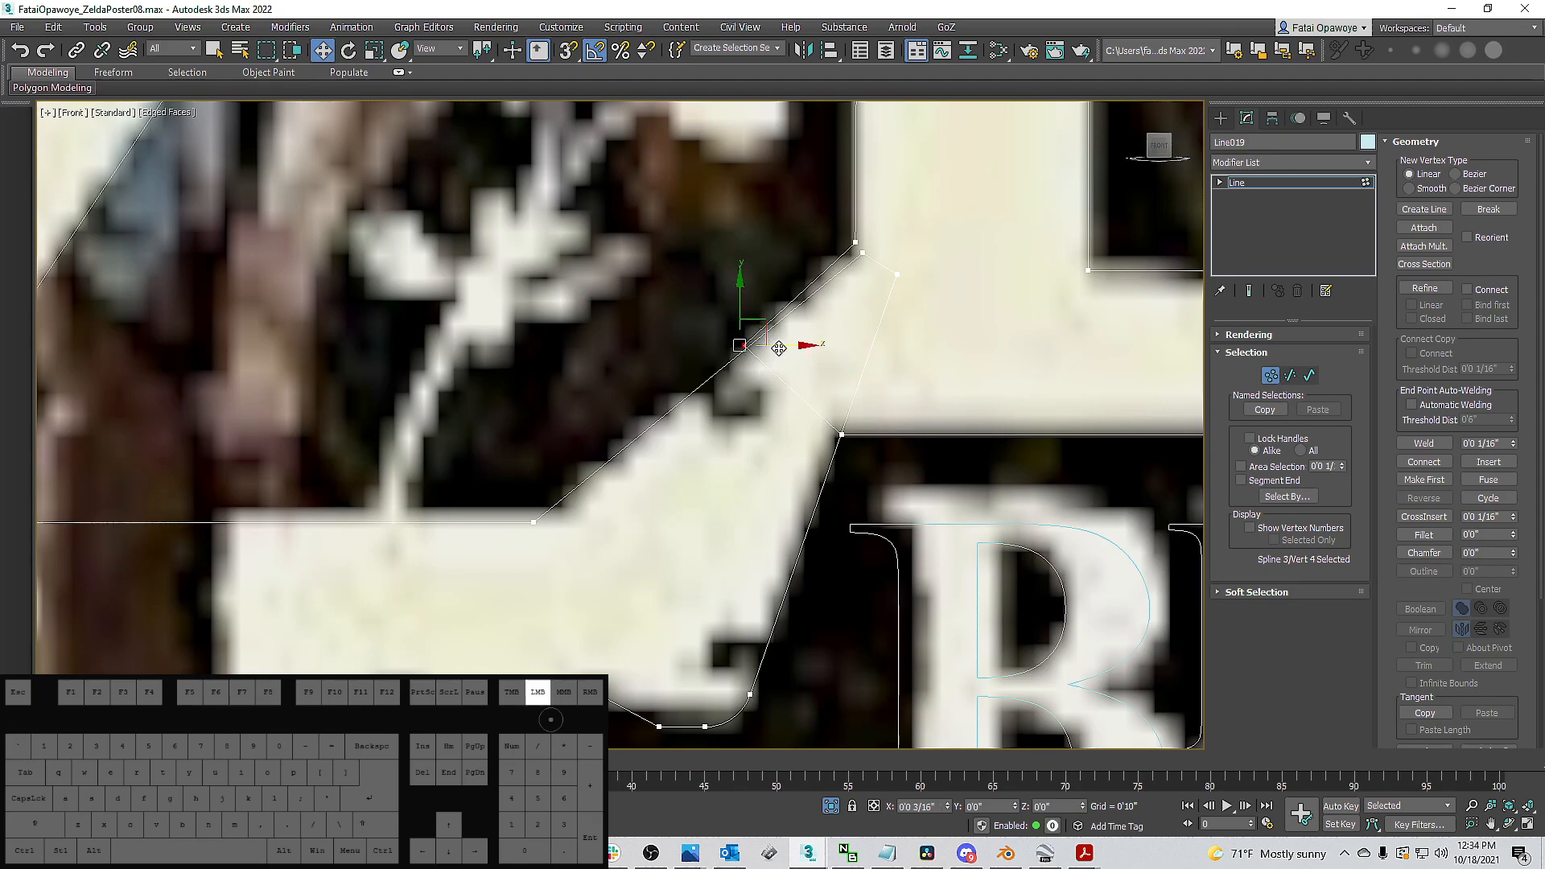
left_click_drag(782, 350, 781, 350)
scroll(805, 378, "down", 4)
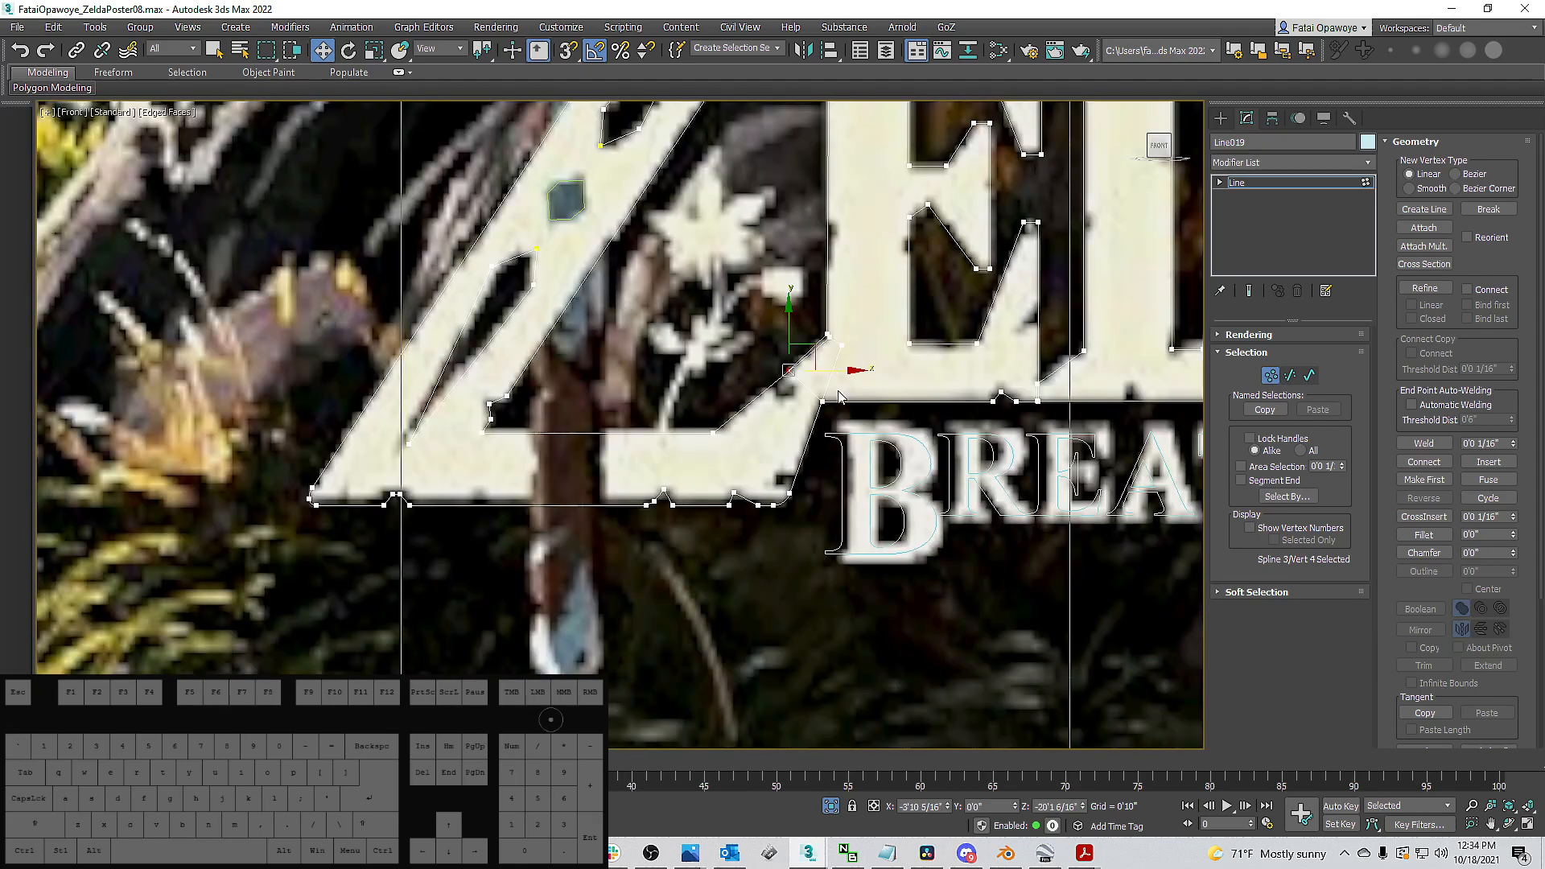
Fillet the two vertices where the Z's lower-right arm meets the E's stem and weld the coincident vertices between them.
scroll(830, 408, "up", 3)
scroll(829, 408, "up", 2)
left_click_drag(818, 410, 774, 398, "ctrl")
scroll(774, 399, "down", 3)
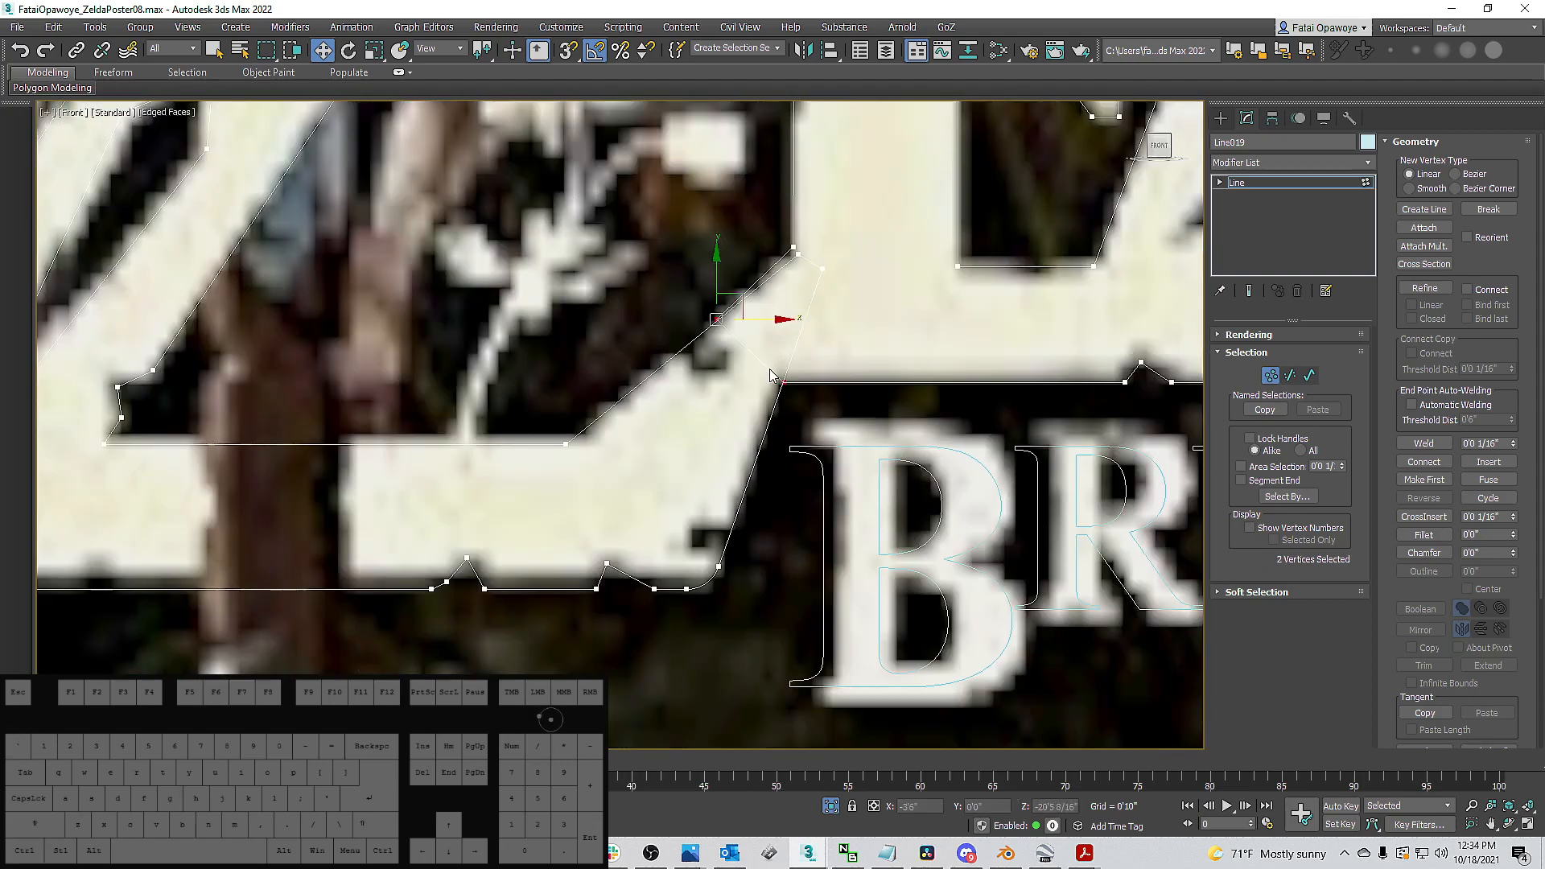
left_click_drag(849, 348, 769, 301)
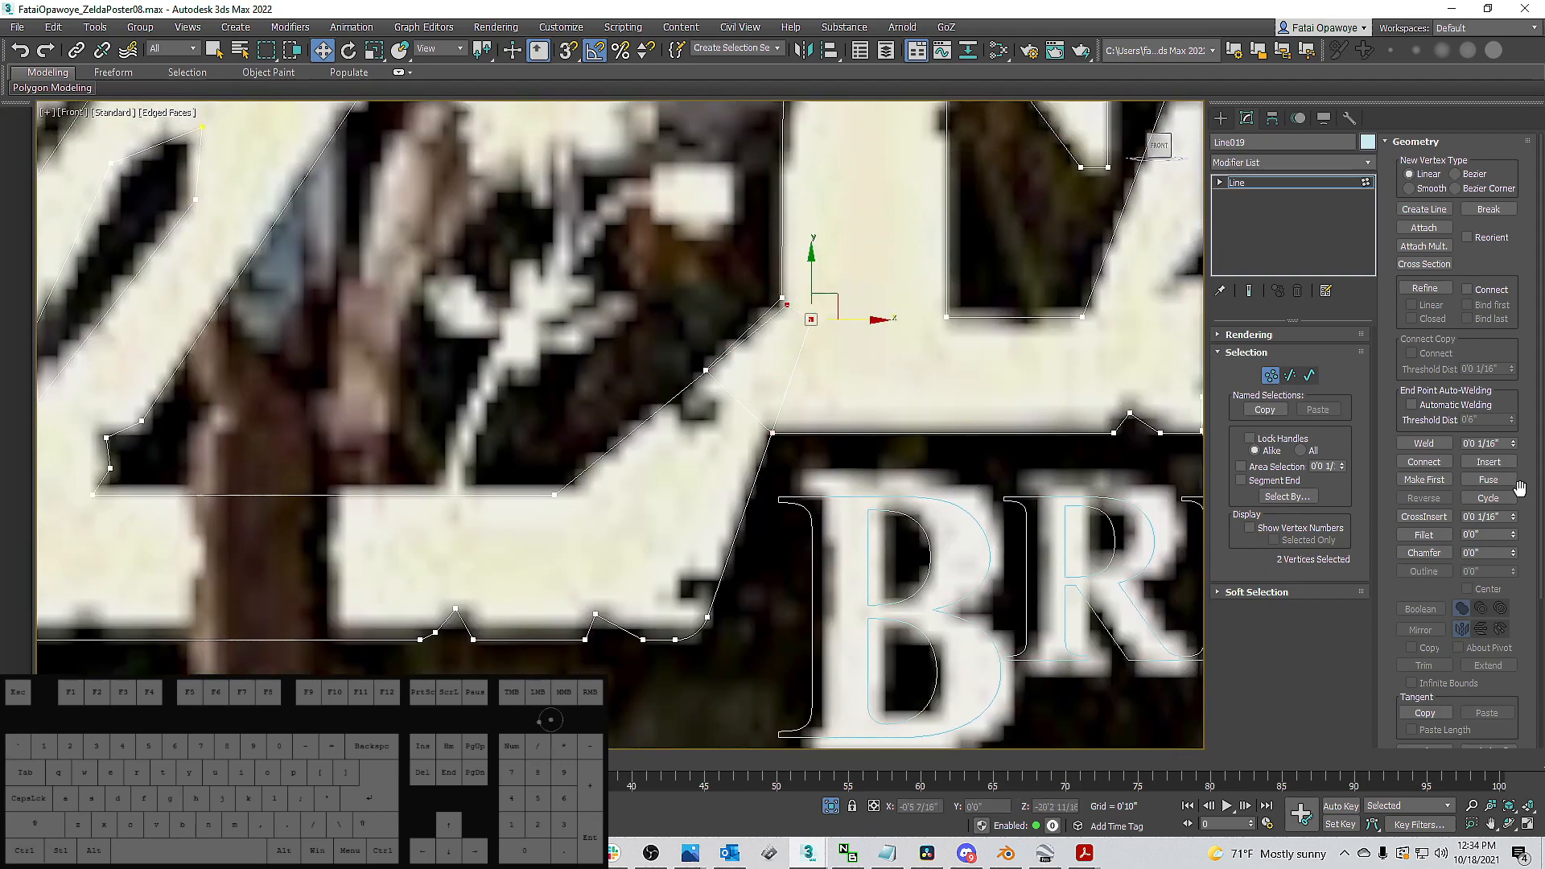
left_click_drag(1513, 537, 1513, 523)
left_click_drag(809, 294, 794, 317)
left_click(1425, 443)
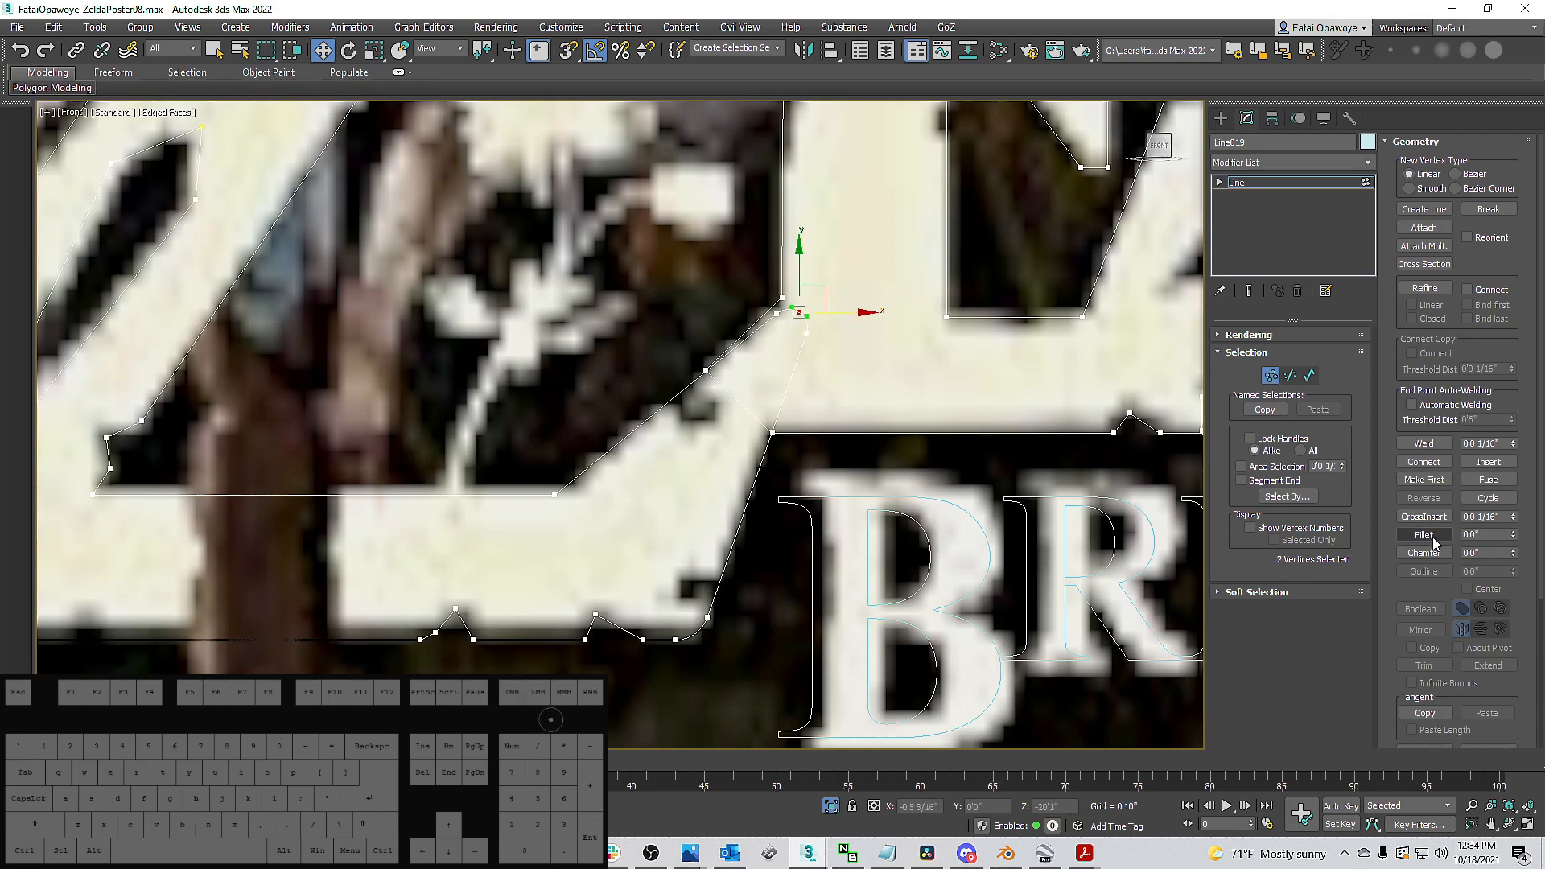
left_click(766, 297)
scroll(721, 341, "down", 4)
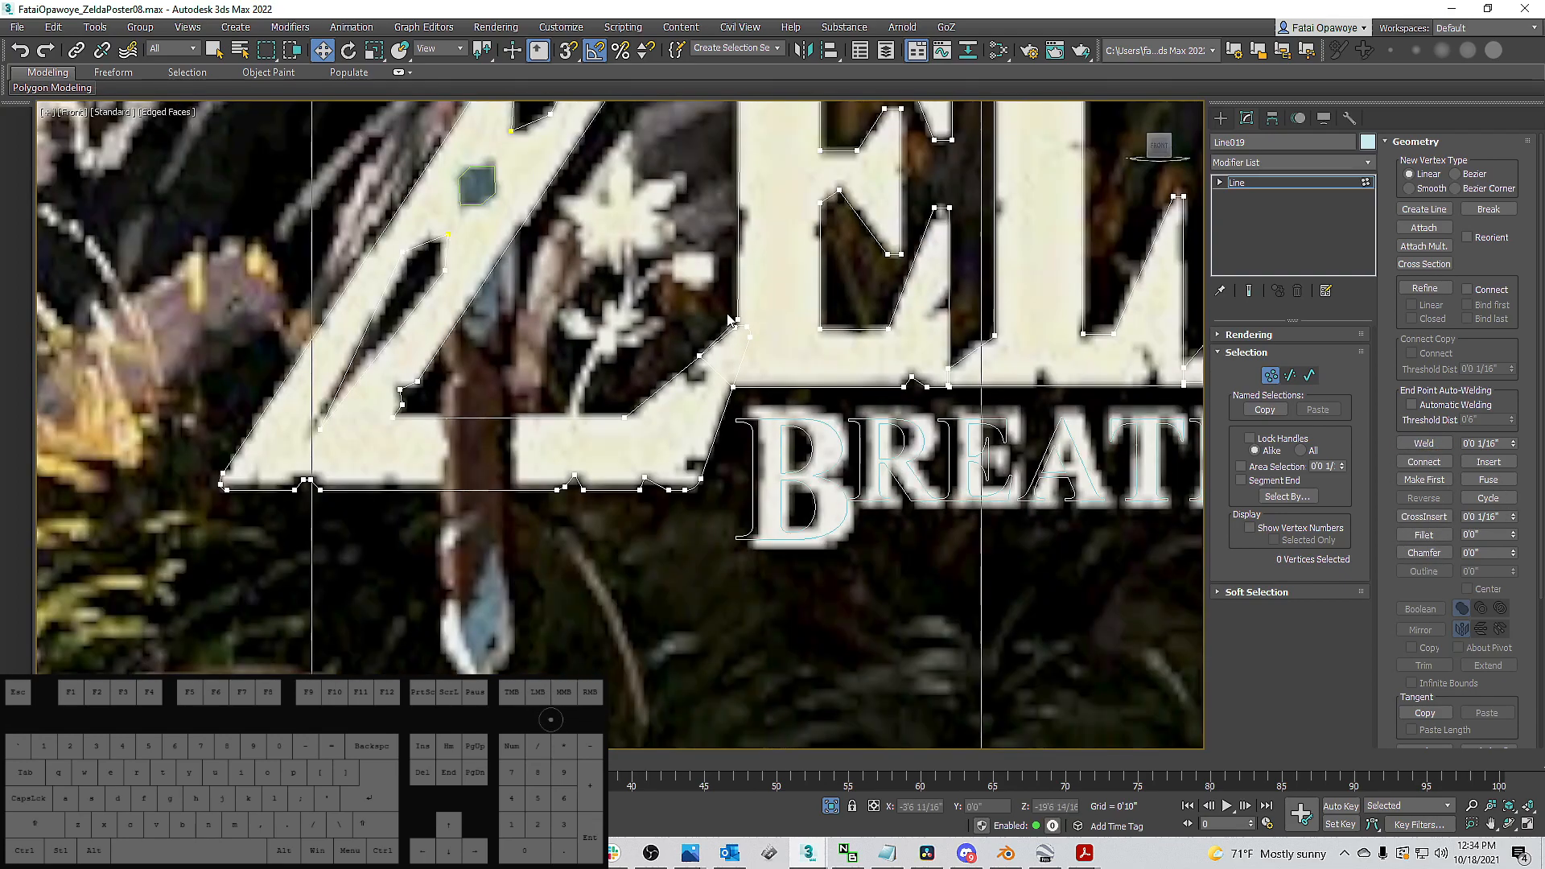
Try to fillet the top vertex of the notch in the E's bottom edge and undo it.
middle_click_drag(790, 278, 727, 259)
scroll(841, 341, "up", 4)
left_click_drag(830, 333, 872, 373)
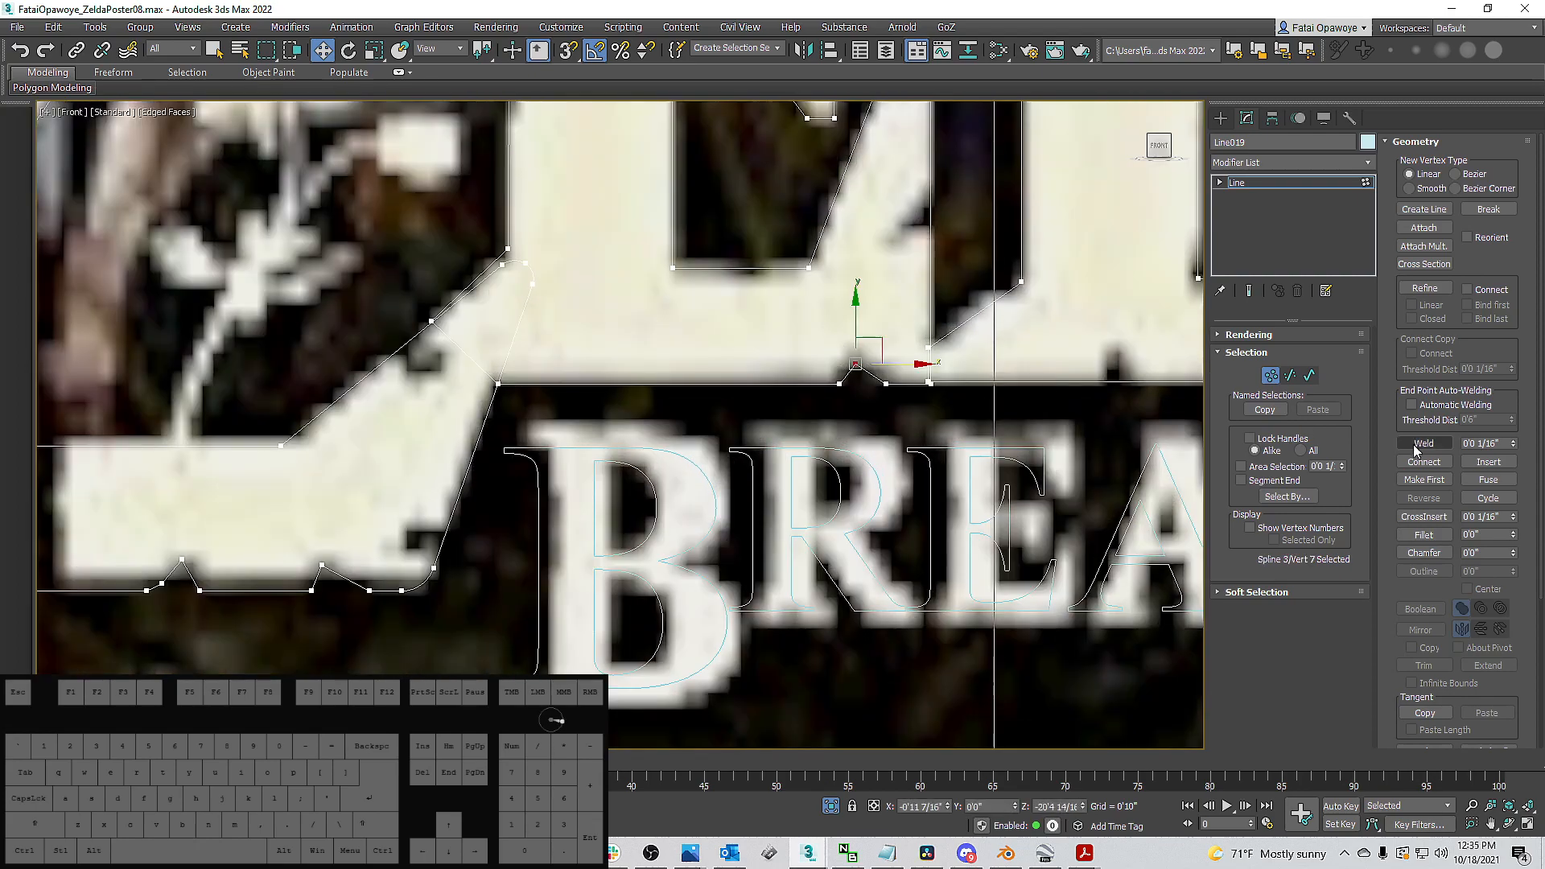
left_click_drag(1514, 537, 1520, 531)
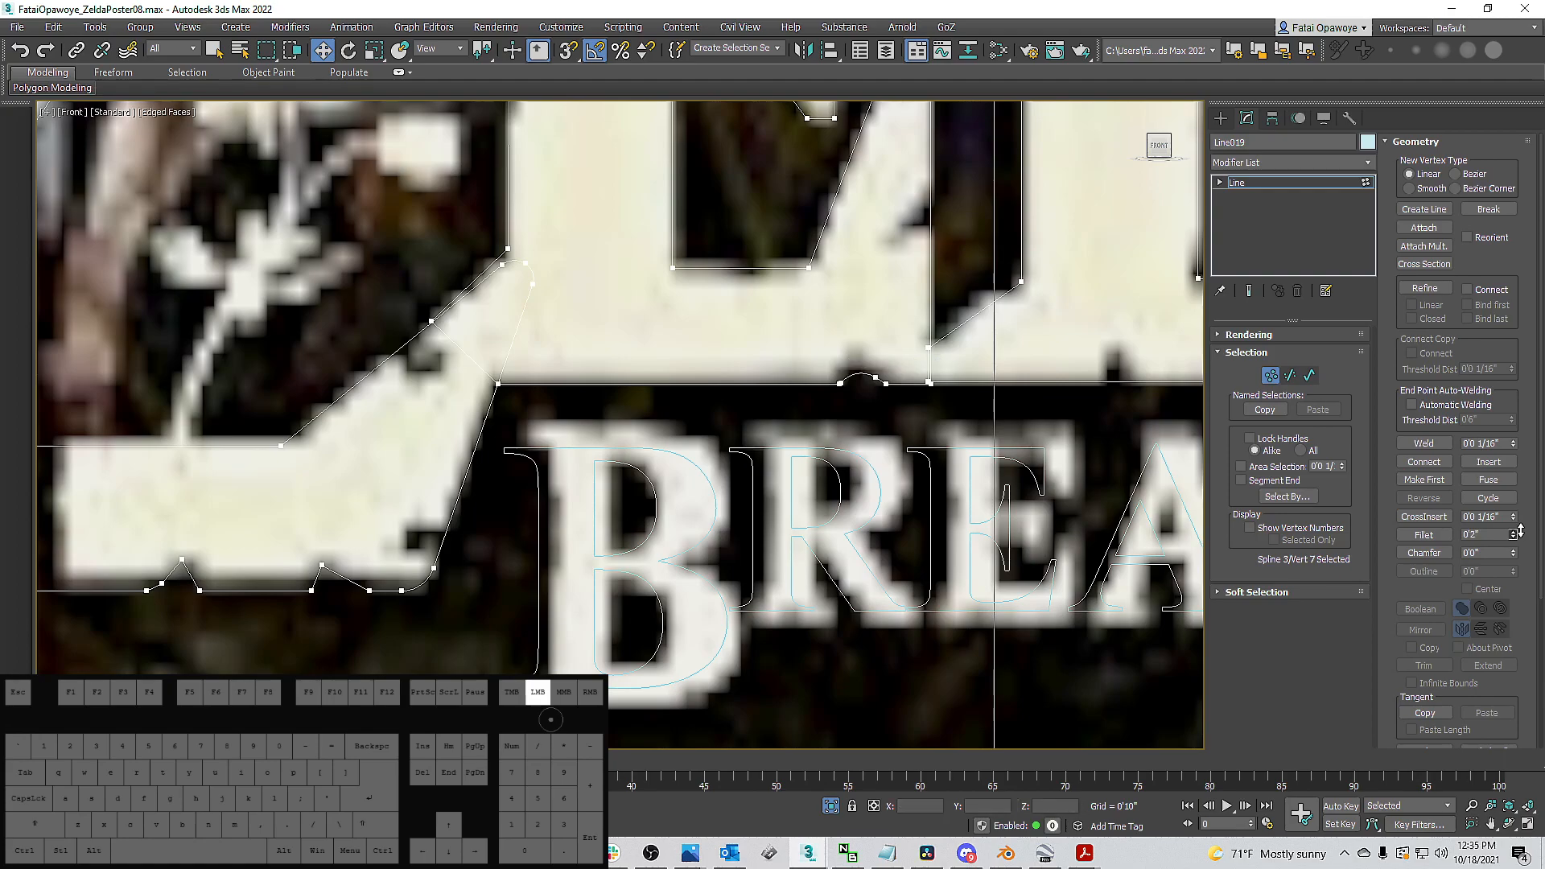
scroll(803, 322, "up", 2)
middle_click_drag(803, 322, 792, 366)
scroll(792, 366, "down", 2)
key("ctrl+z")
Refine the right edge of the E's lower arm with extra vertices around its worn notch.
middle_click_drag(913, 387, 901, 416)
scroll(886, 357, "down", 2)
middle_click_drag(886, 356, 885, 389)
scroll(885, 389, "up", 2)
left_click(1423, 289)
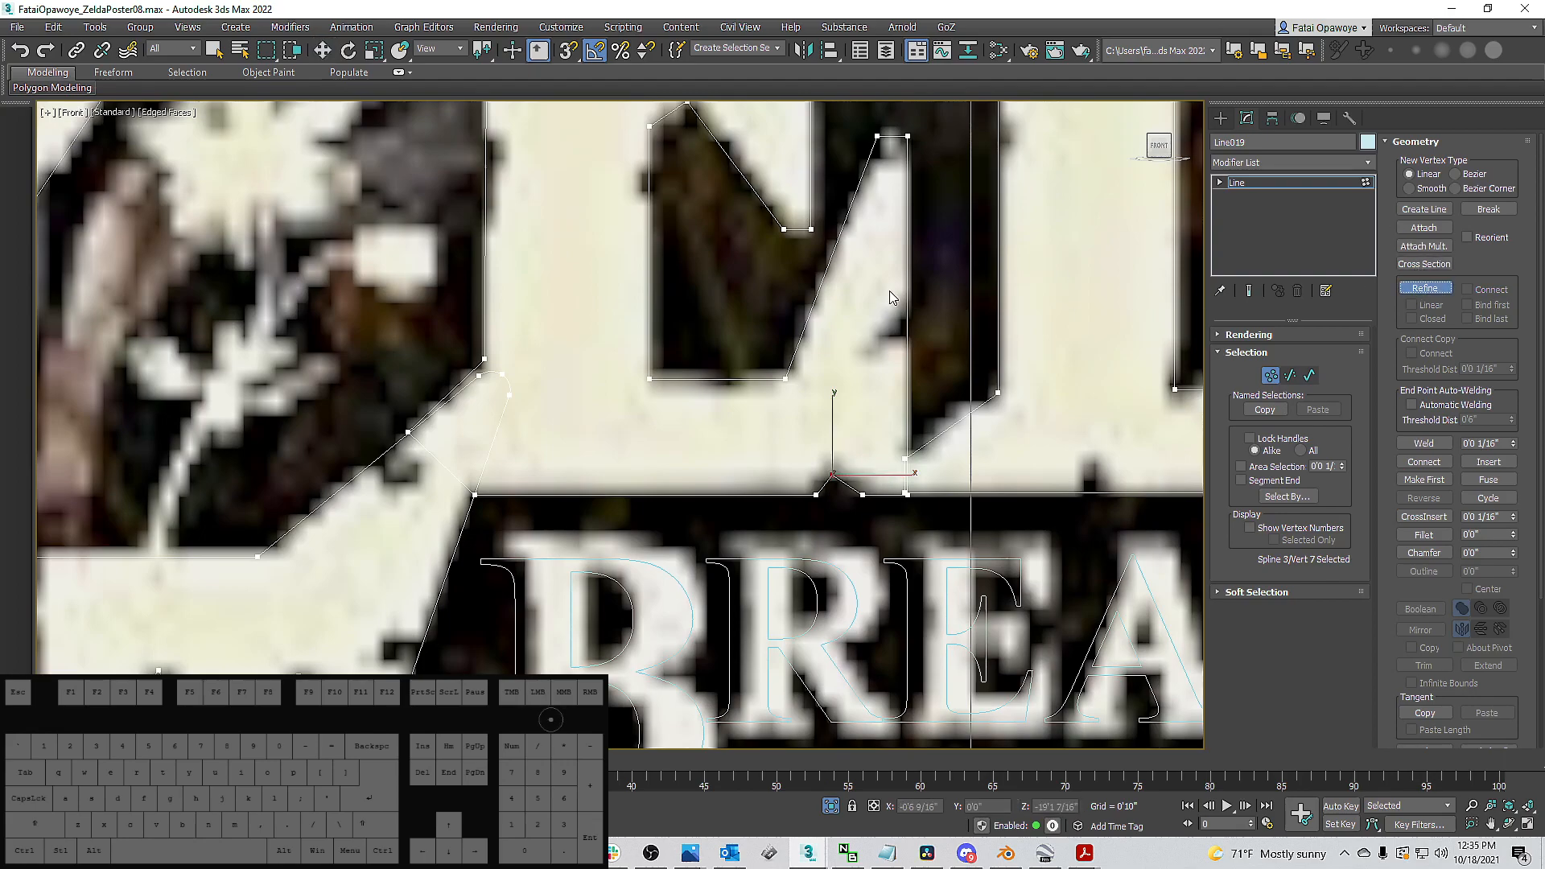
left_click(907, 306)
left_click(908, 326)
middle_click_drag(939, 306, 919, 394)
scroll(906, 277, "down", 2)
scroll(799, 267, "up", 2)
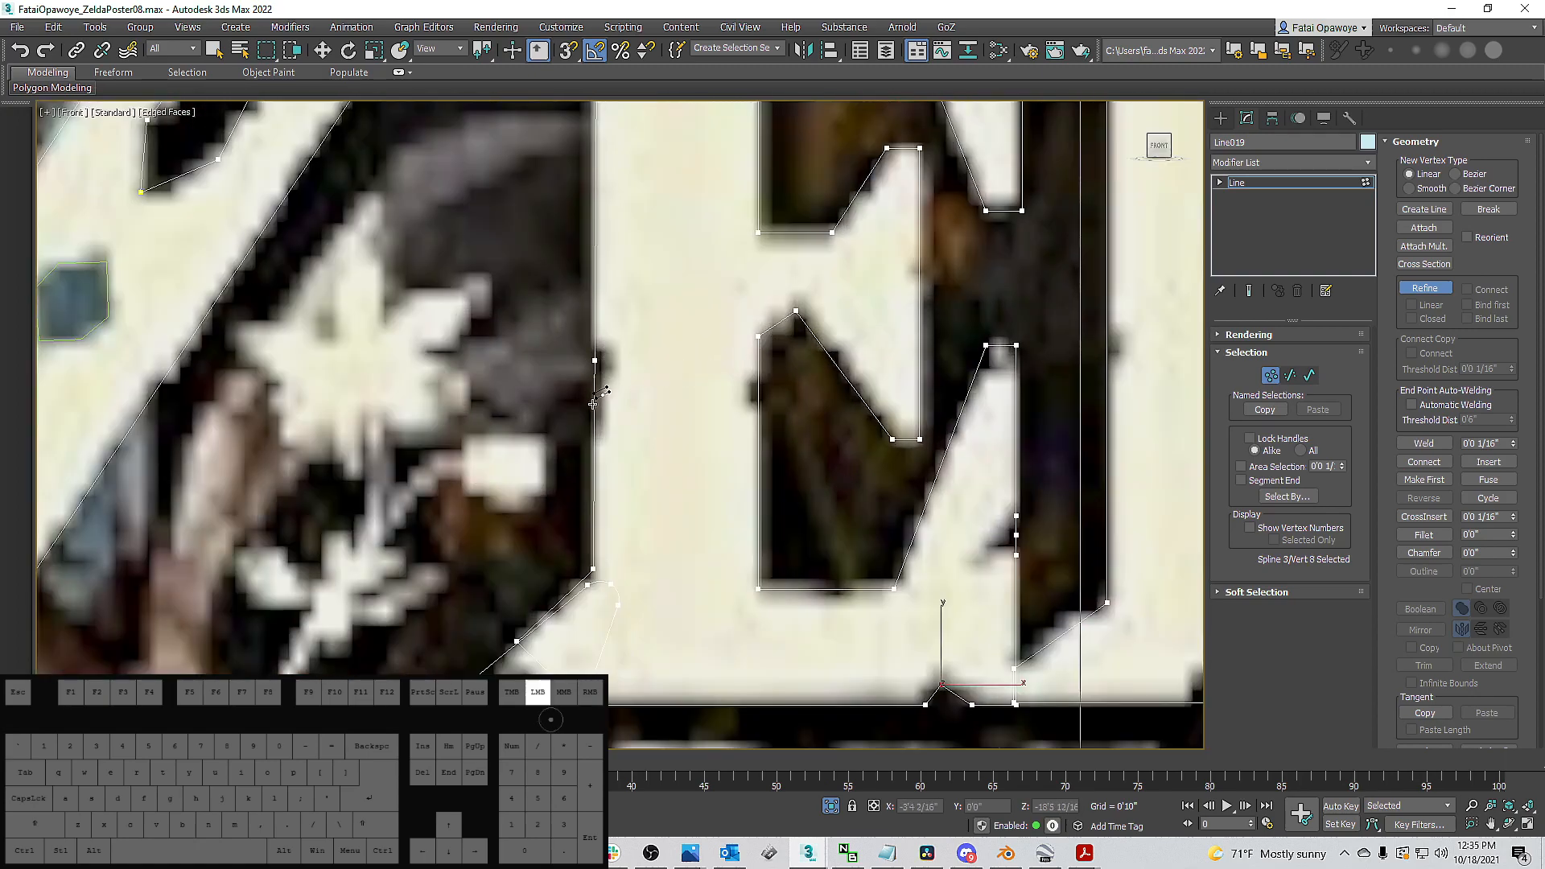
Refine the E's left edge with vertices around its middle and upper notches.
left_click(593, 379)
scroll(676, 342, "down", 2)
left_click(674, 233)
middle_click_drag(744, 207, 757, 260)
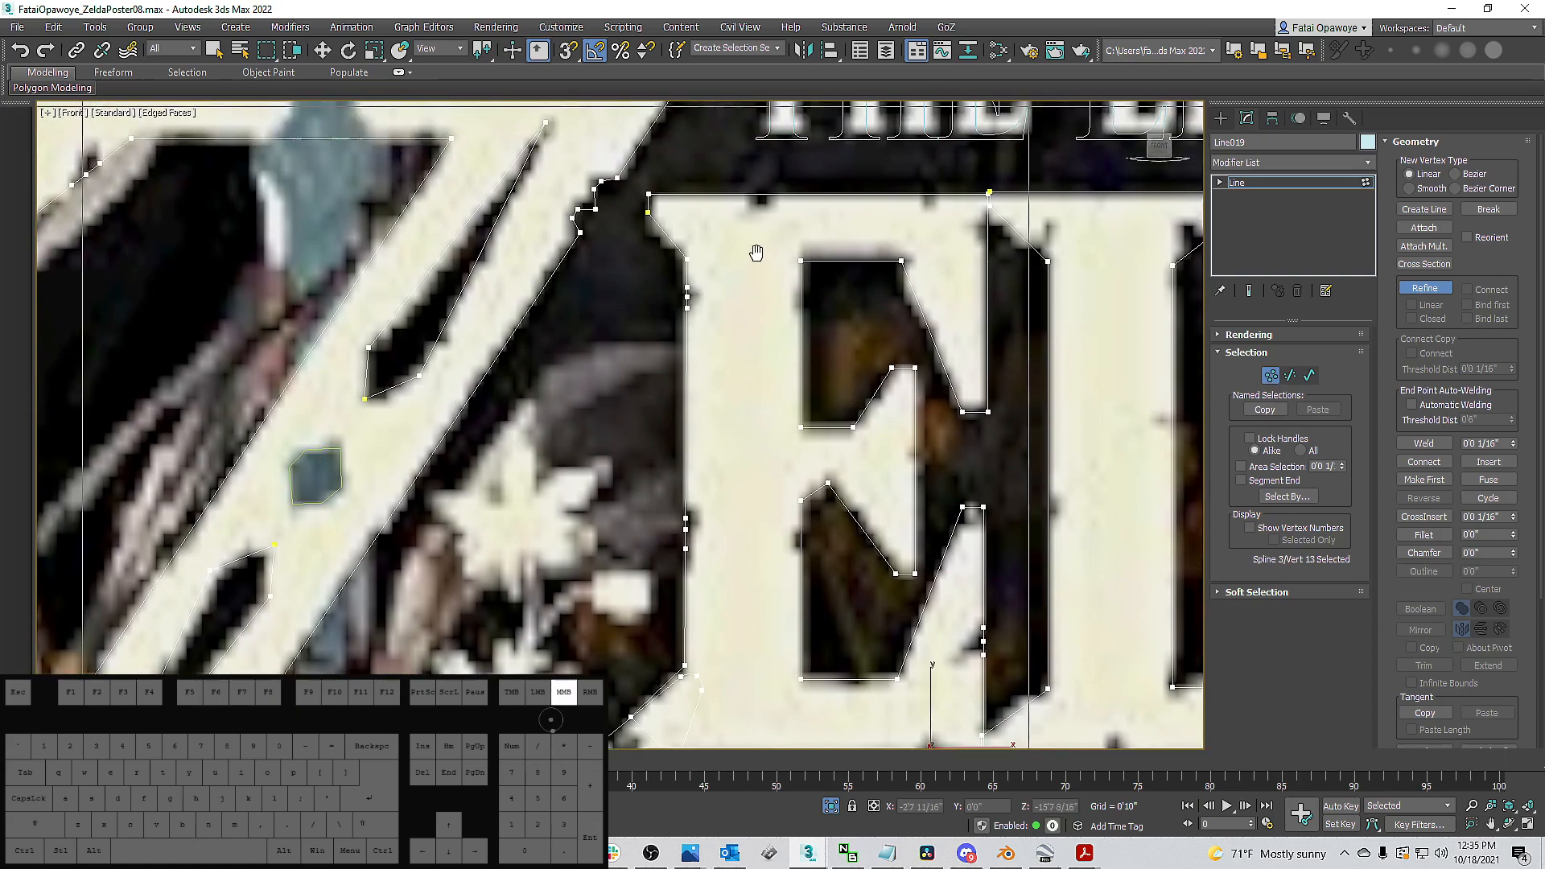
Refine the E's top edge around its two notches and add vertices to the diagonal under the L's upper-right serif.
left_click(759, 195)
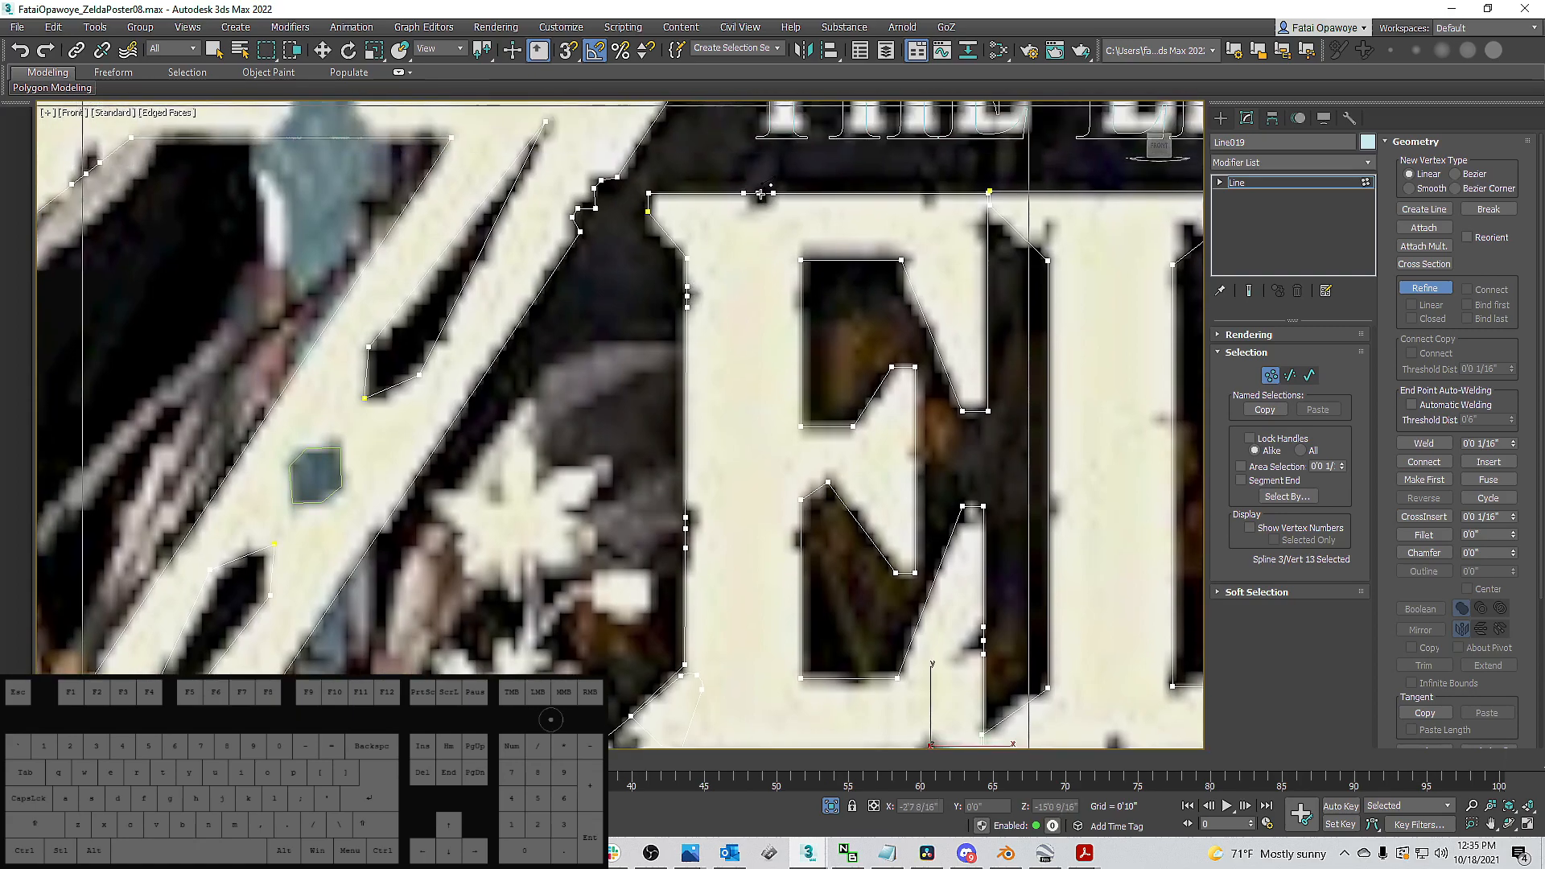
left_click(942, 193)
left_click(928, 193)
middle_click_drag(1000, 201, 815, 196)
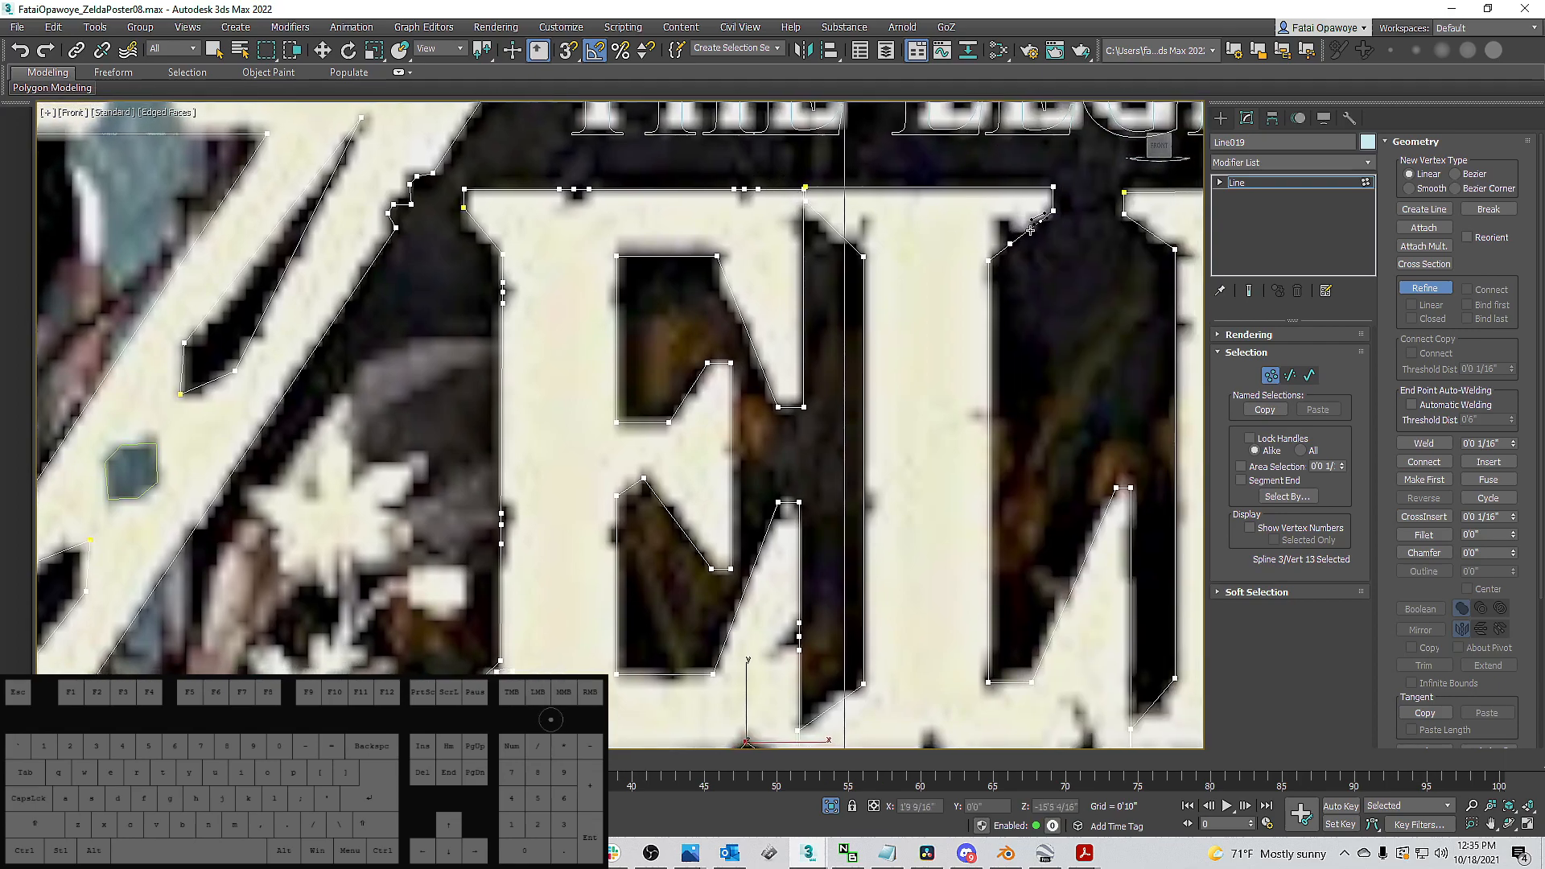
middle_click_drag(1034, 221, 947, 211)
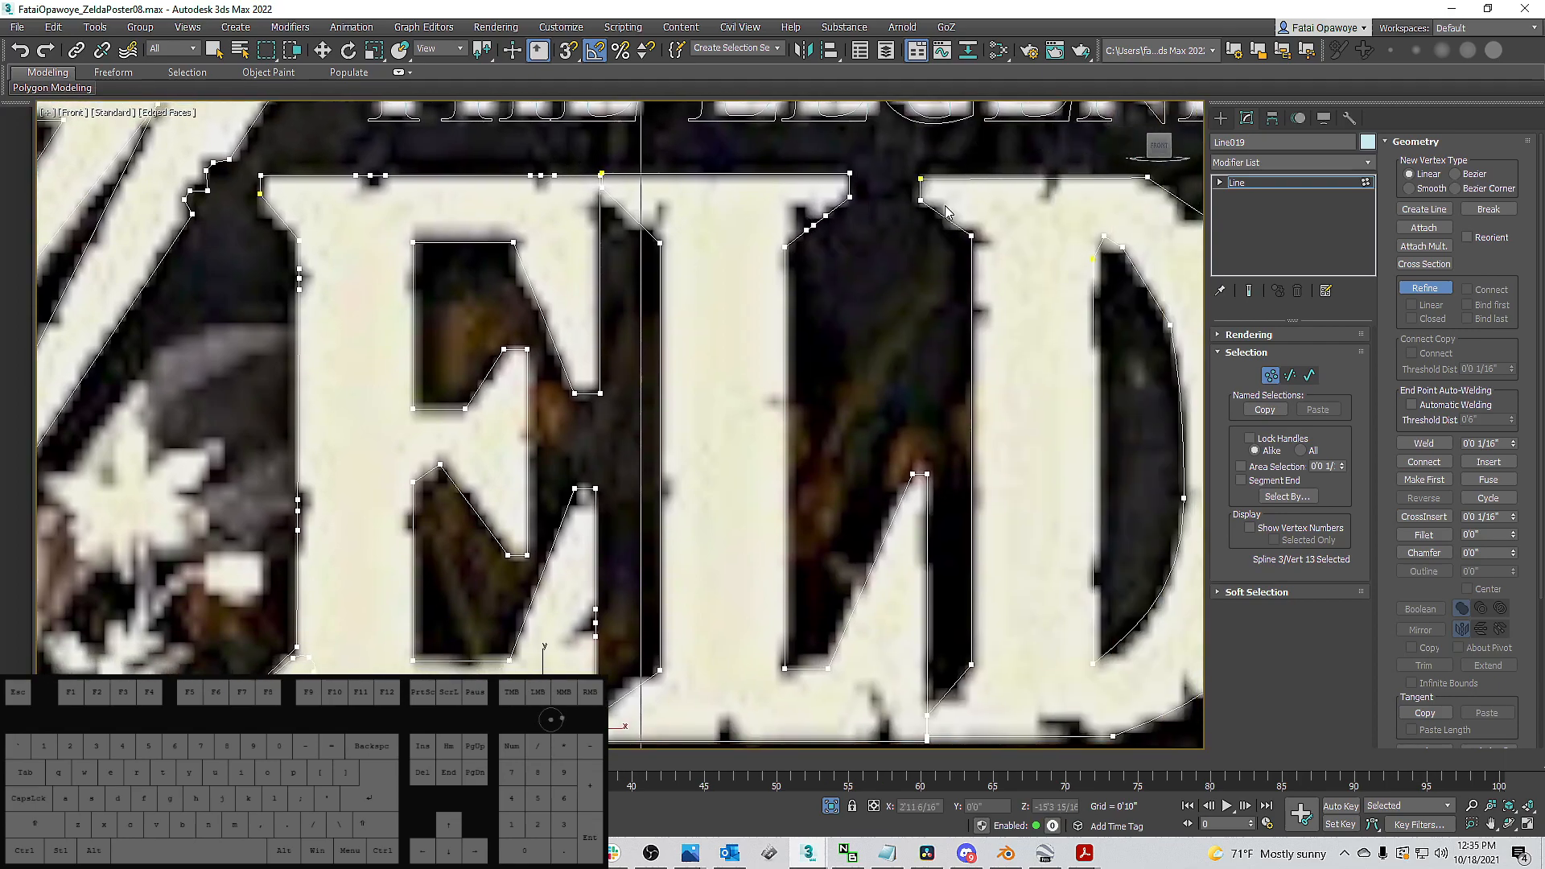
Refine the D's top edge and upper-right curve with vertices around their worn notches.
left_click(1044, 178)
left_click(1052, 178)
scroll(1076, 204, "up", 2)
scroll(1075, 197, "down", 5)
scroll(1074, 185, "up", 3)
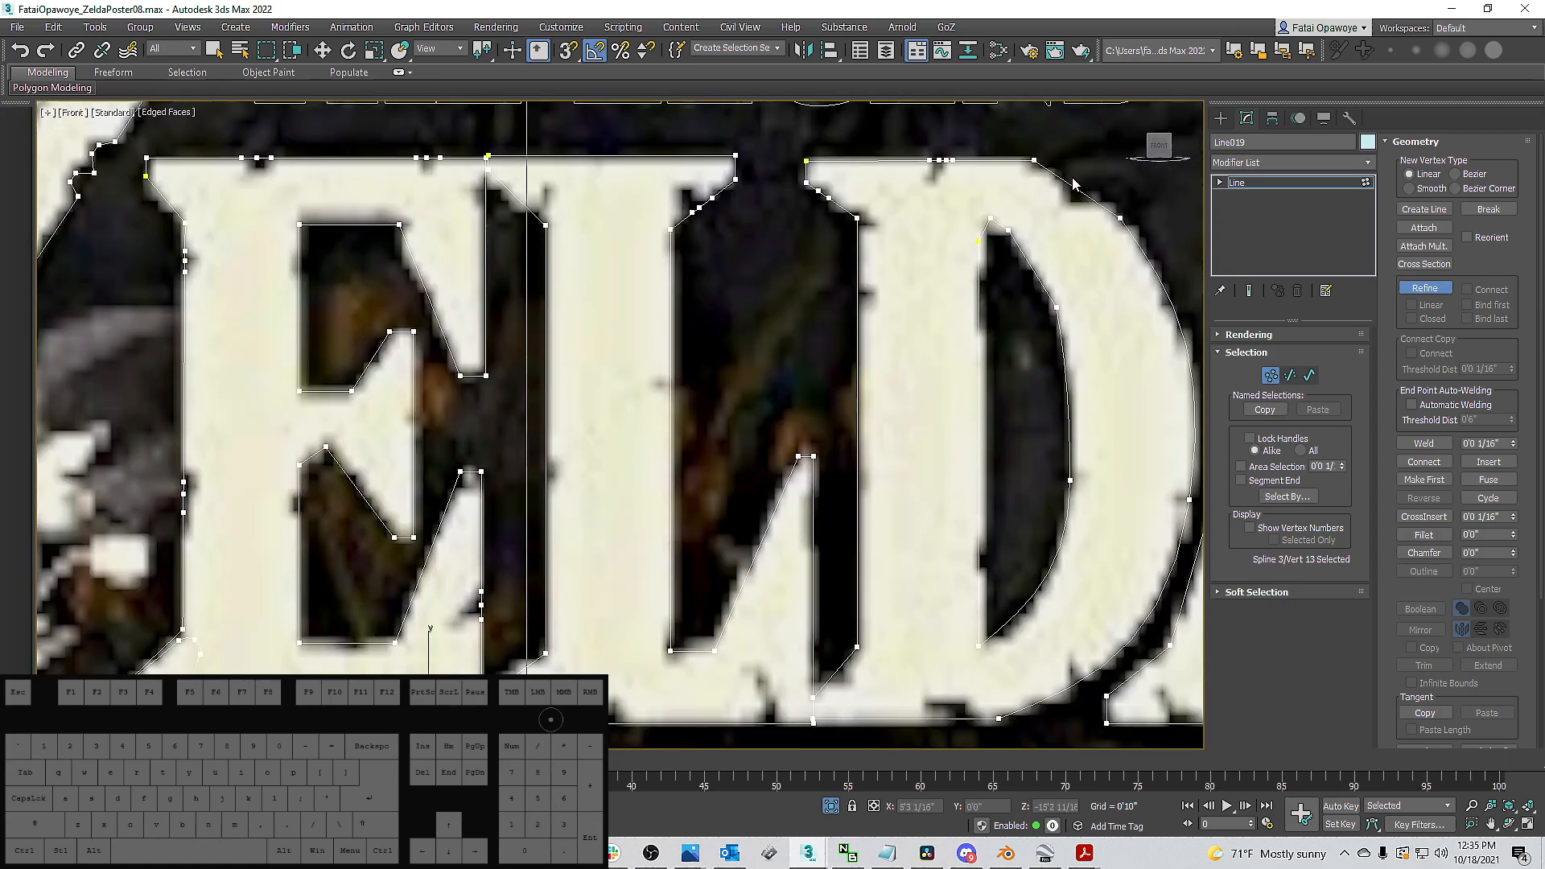
left_click(1069, 183)
left_click(1096, 202)
scroll(1077, 193, "up", 1)
scroll(1118, 322, "down", 4)
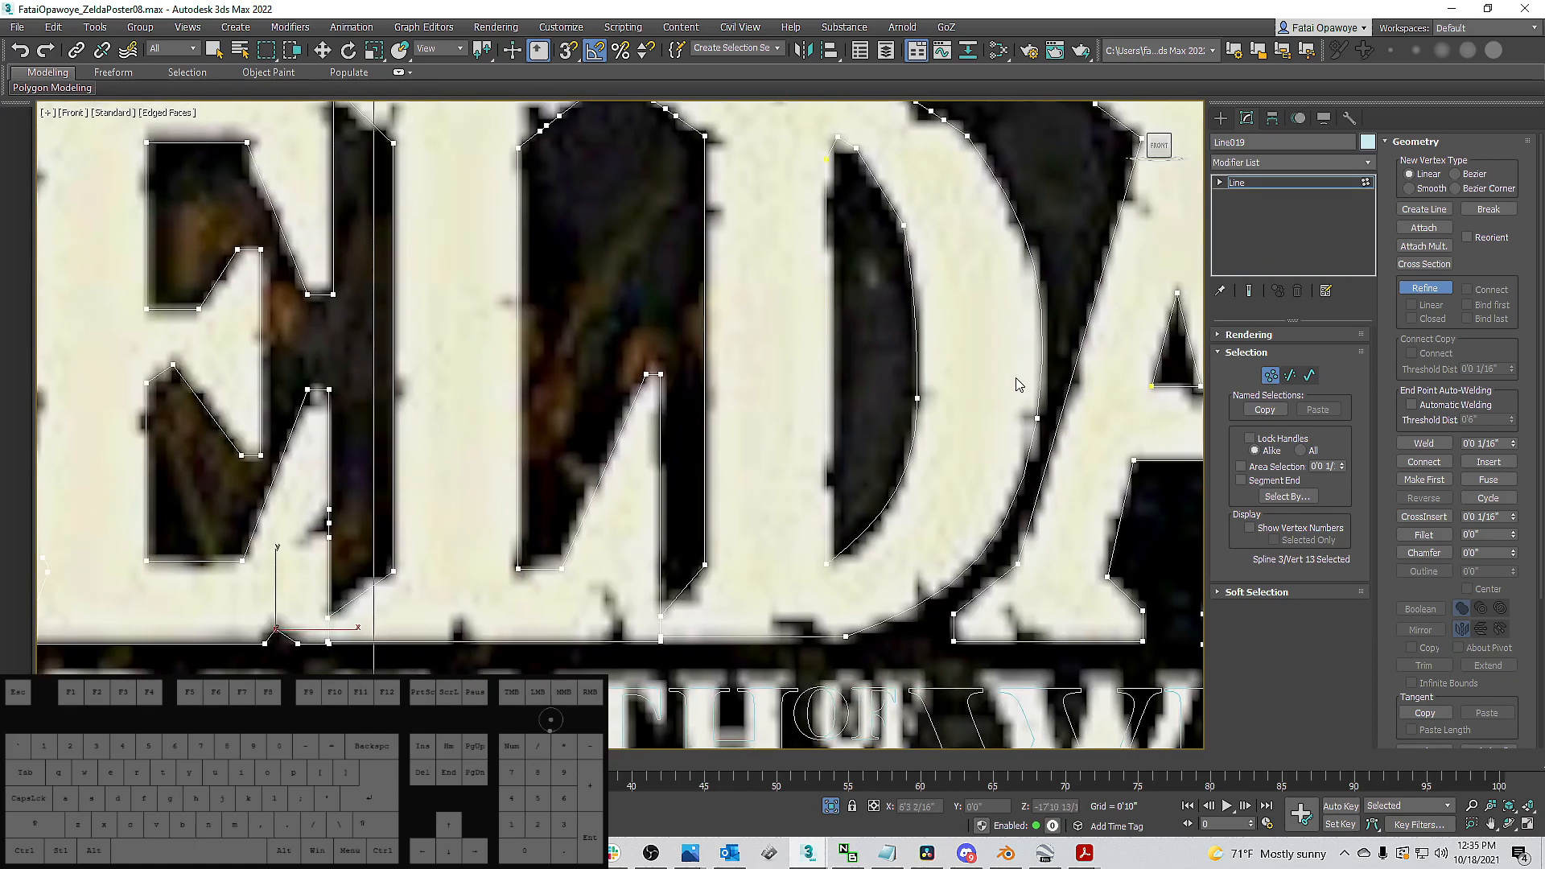
Refine the D's bottom edge with vertices around its worn notch.
scroll(897, 385, "up", 3)
left_click(888, 401)
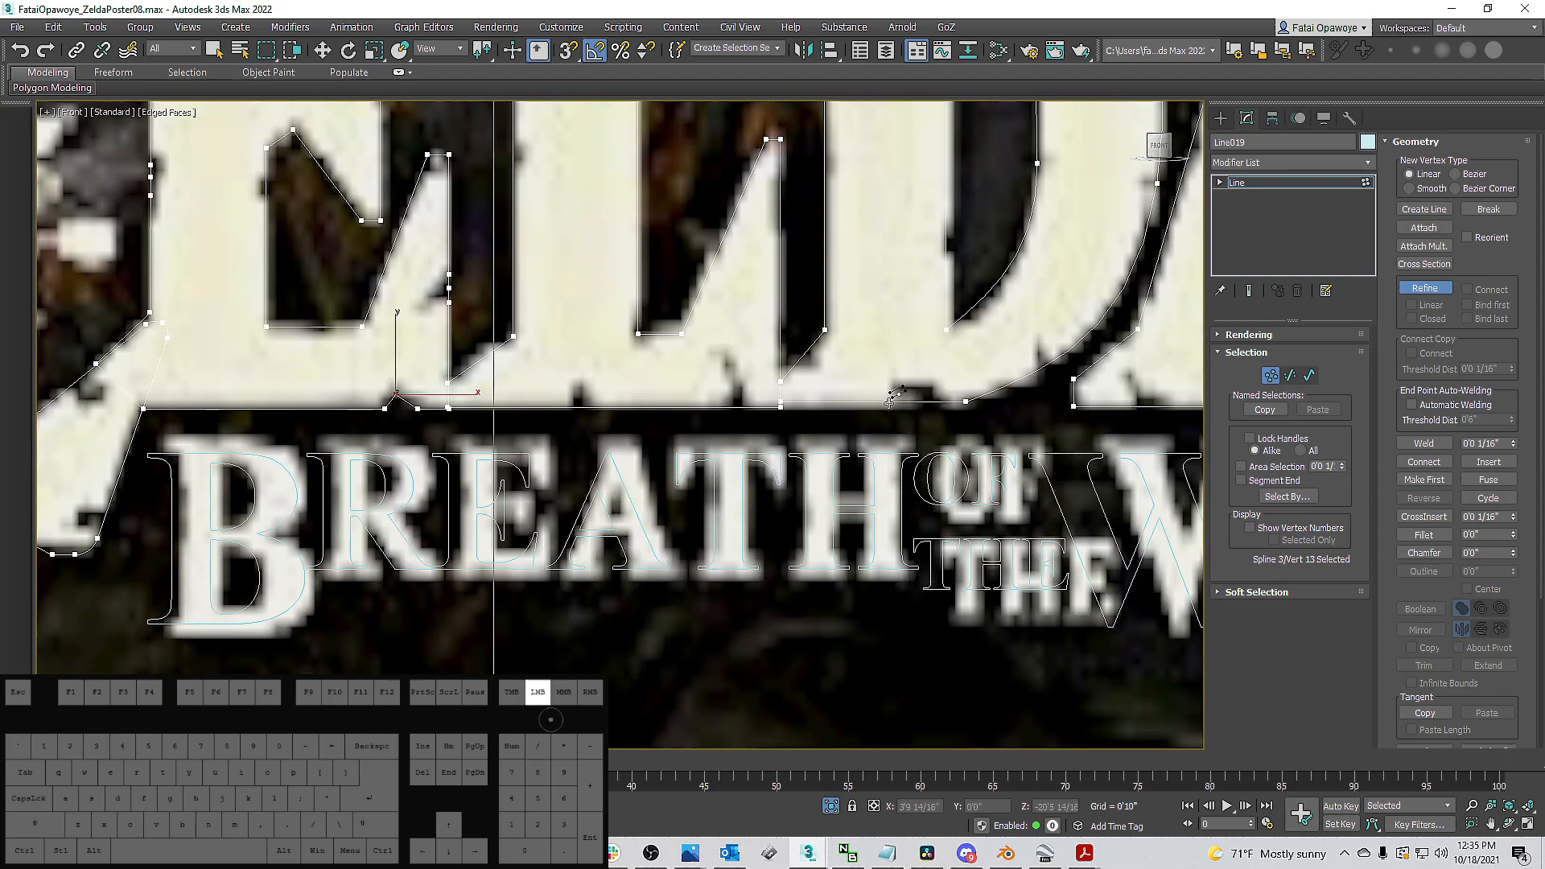
left_click(923, 402)
middle_click_drag(1031, 368, 879, 344)
Refine the bottom edges of the A's two feet with vertices around their notches.
left_click(1014, 381)
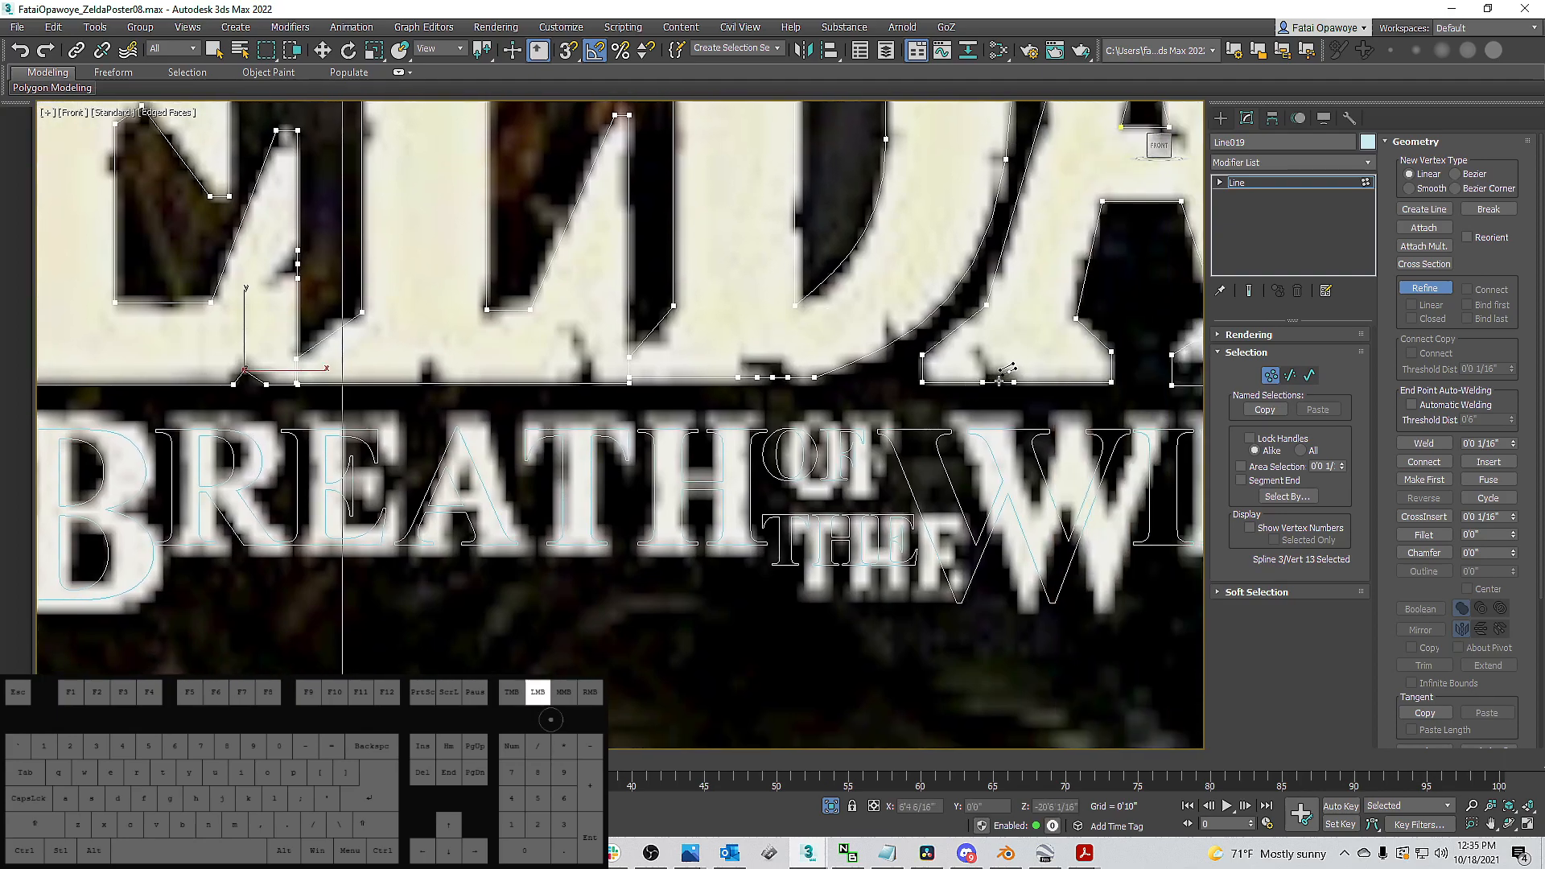
middle_click_drag(998, 372, 723, 362)
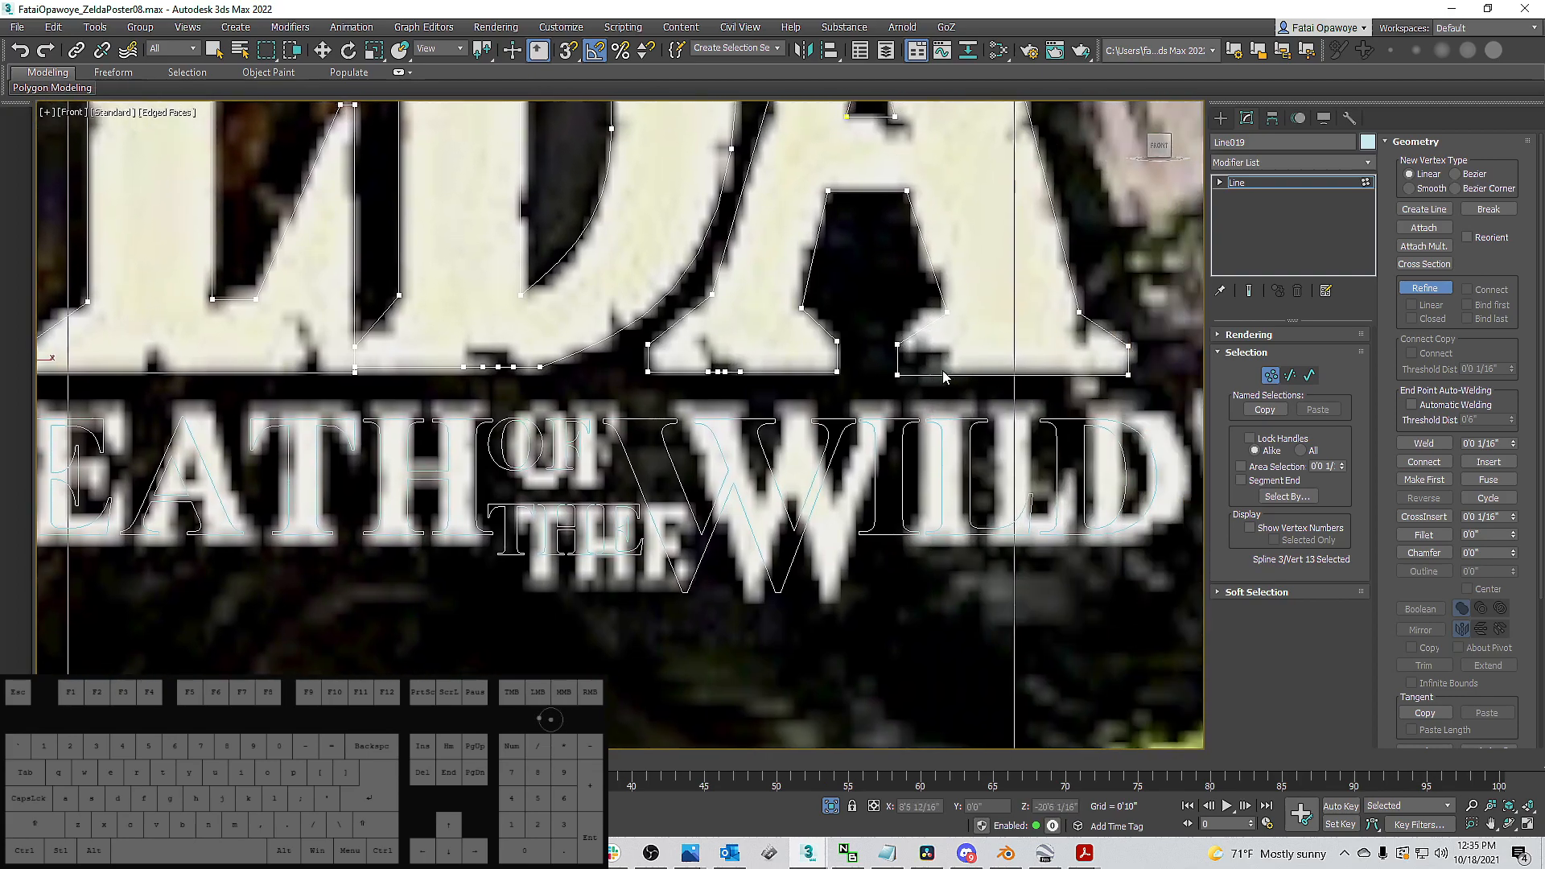
left_click(931, 374)
middle_click_drag(1007, 321, 908, 325)
Add vertices along the outer edge of the A's right leg and just below its upper-left serif.
left_click(986, 319)
left_click(996, 326)
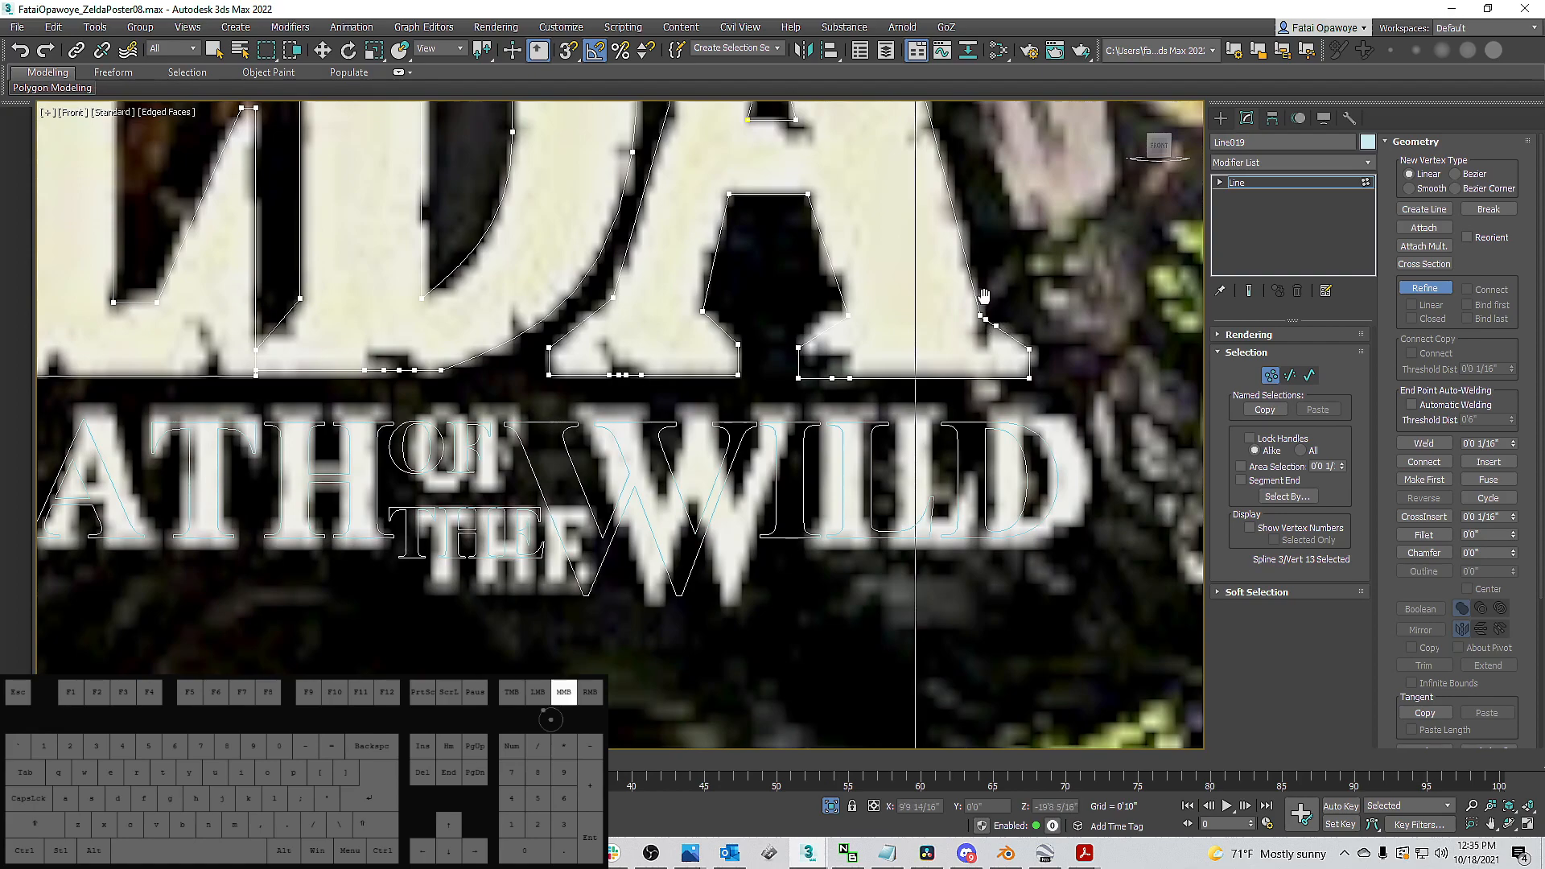
middle_click_drag(980, 285, 988, 383)
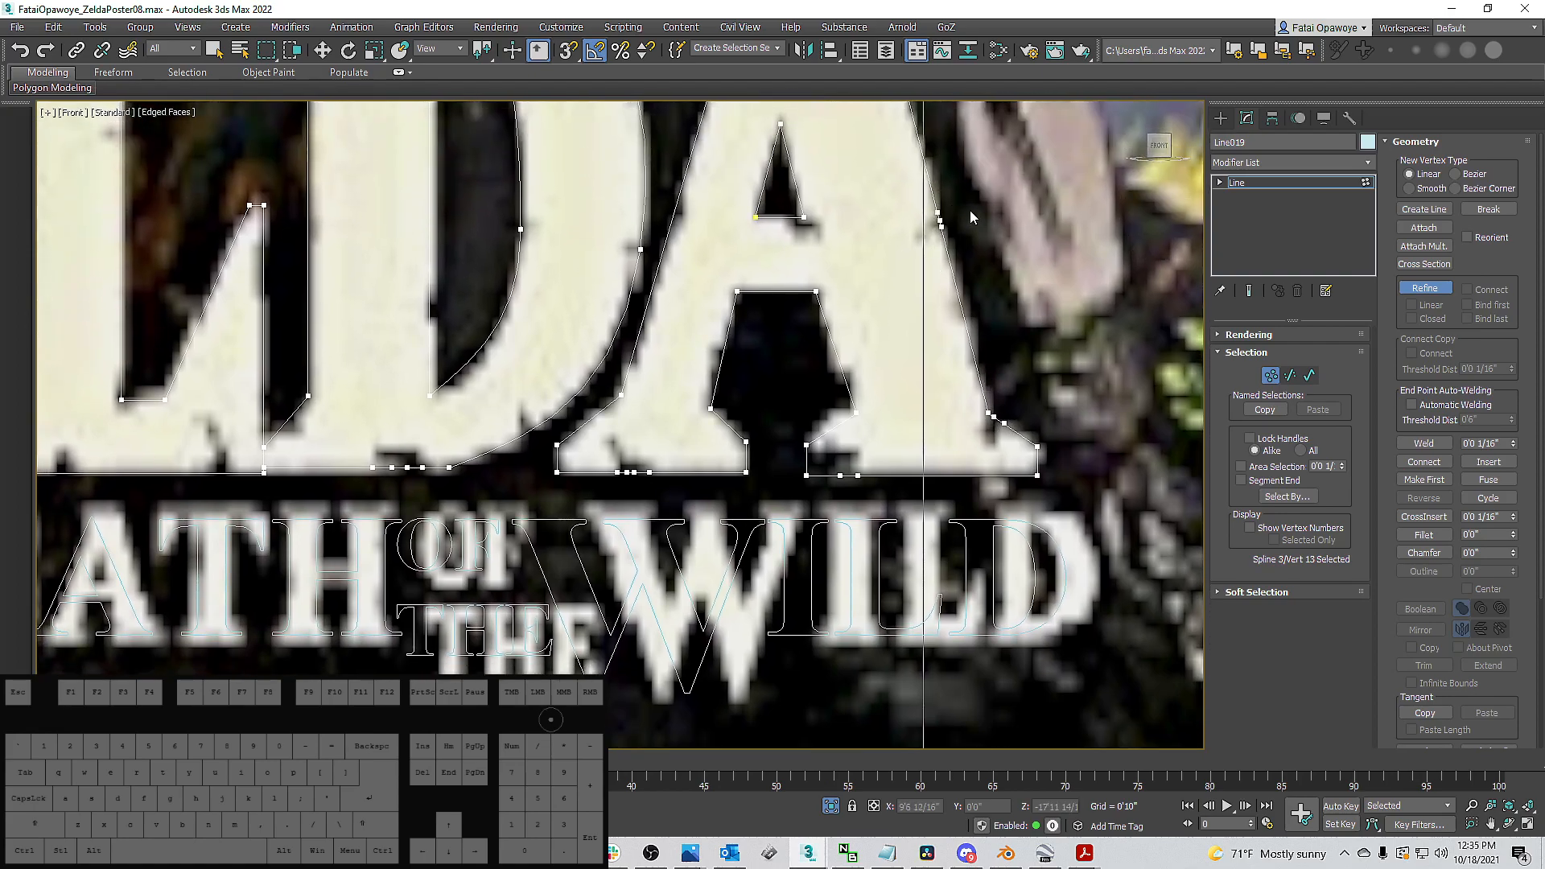
middle_click_drag(965, 212, 846, 325)
scroll(845, 326, "down", 2)
middle_click_drag(907, 281, 809, 312)
scroll(809, 312, "down", 3)
middle_click_drag(687, 266, 898, 343)
scroll(898, 344, "up", 4)
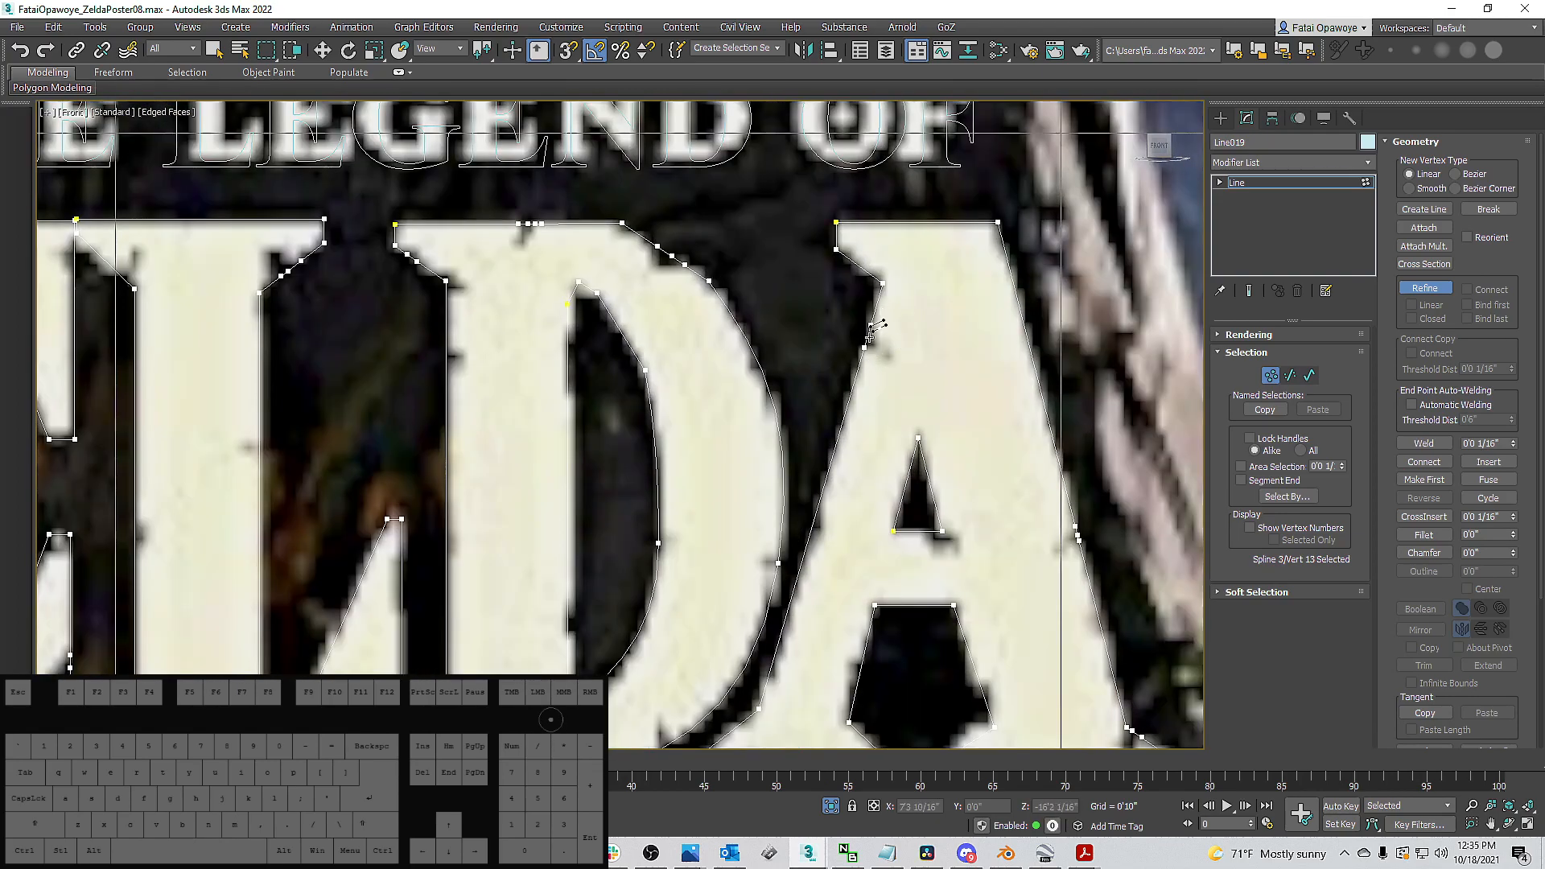
Review the traced ZELDA outlines against the poster for notches that still lack vertices.
scroll(871, 331, "down", 4)
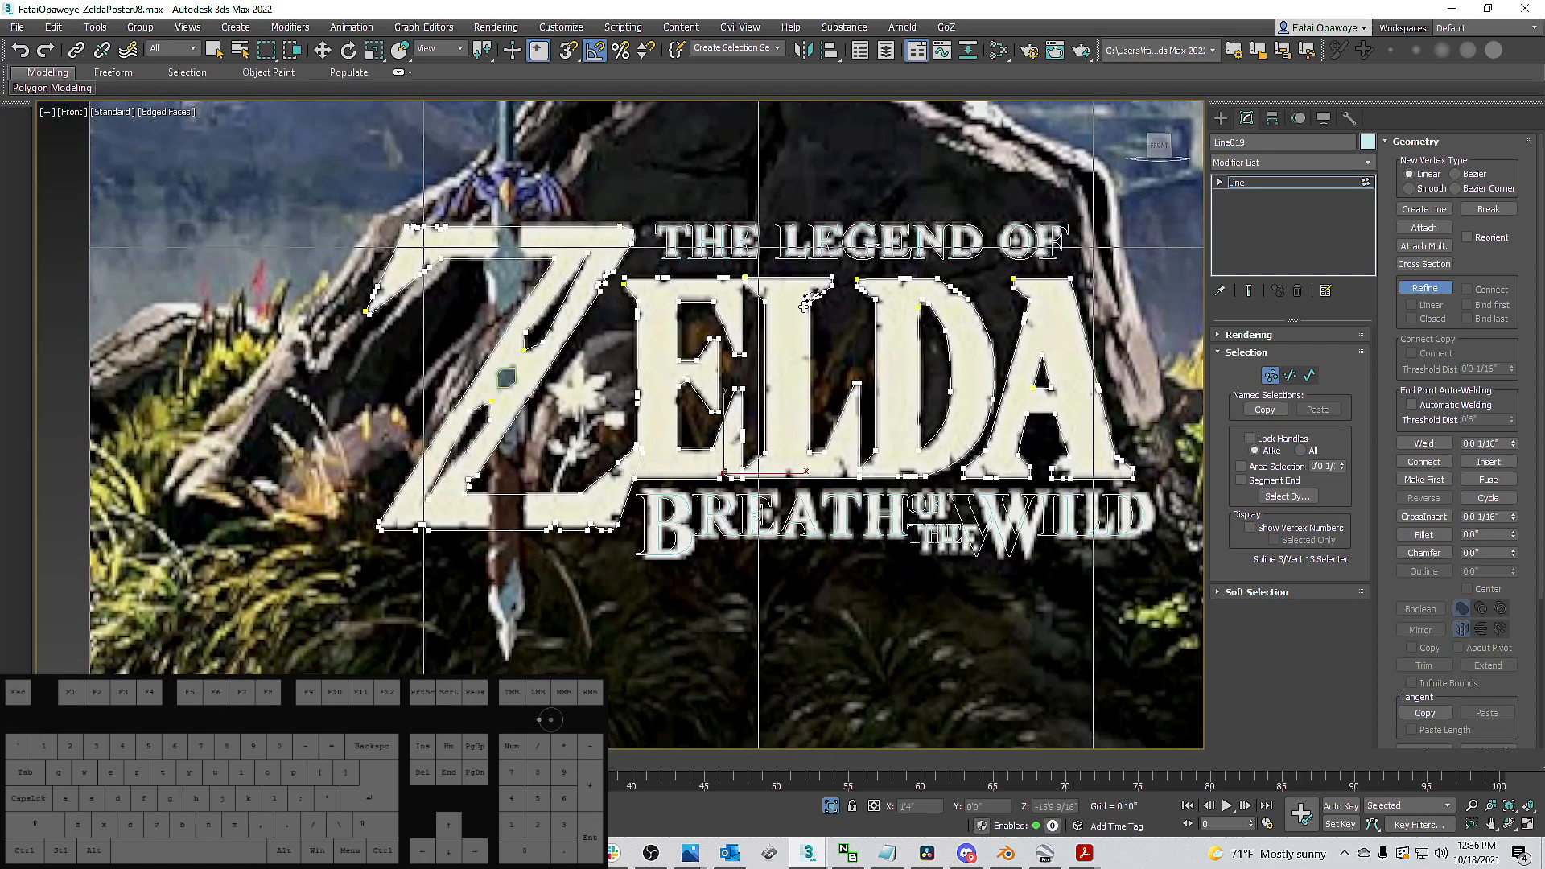
middle_click_drag(537, 223, 574, 219)
scroll(574, 219, "down", 1)
middle_click_drag(574, 219, 830, 285)
scroll(837, 254, "up", 2)
scroll(823, 268, "down", 2)
scroll(830, 284, "down", 3)
scroll(844, 392, "up", 3)
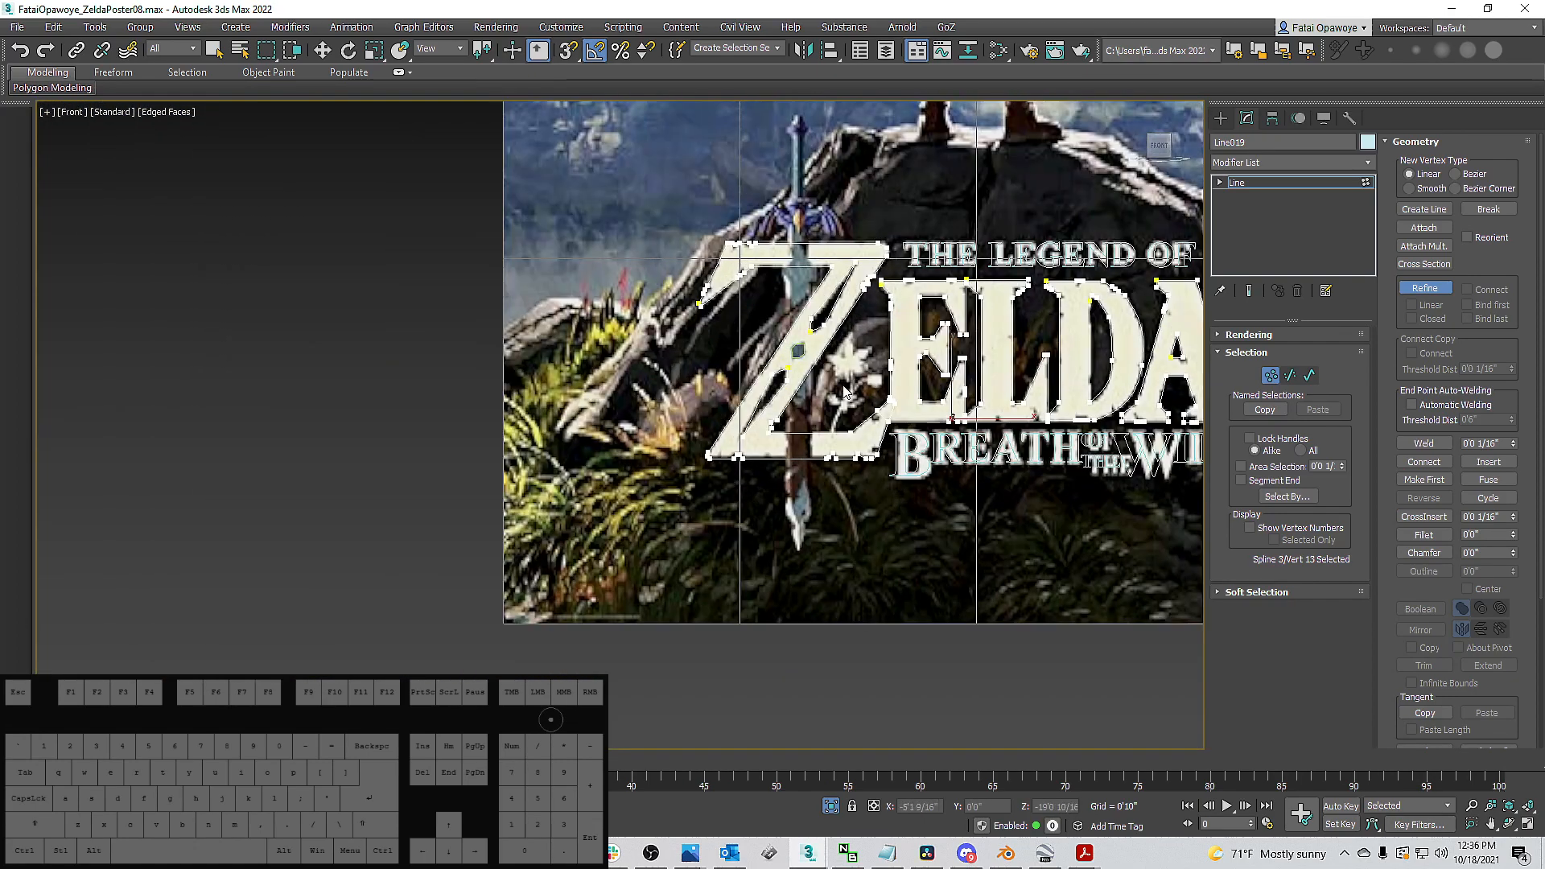
Refine the L's bottom edge with vertices around its two worn notches.
middle_click_drag(906, 393, 817, 318)
scroll(811, 332, "up", 4)
middle_click_drag(855, 382, 795, 405)
scroll(735, 354, "up", 2)
scroll(740, 348, "up", 1)
middle_click_drag(783, 329, 708, 330)
middle_click_drag(901, 338, 749, 344)
scroll(764, 344, "down", 1)
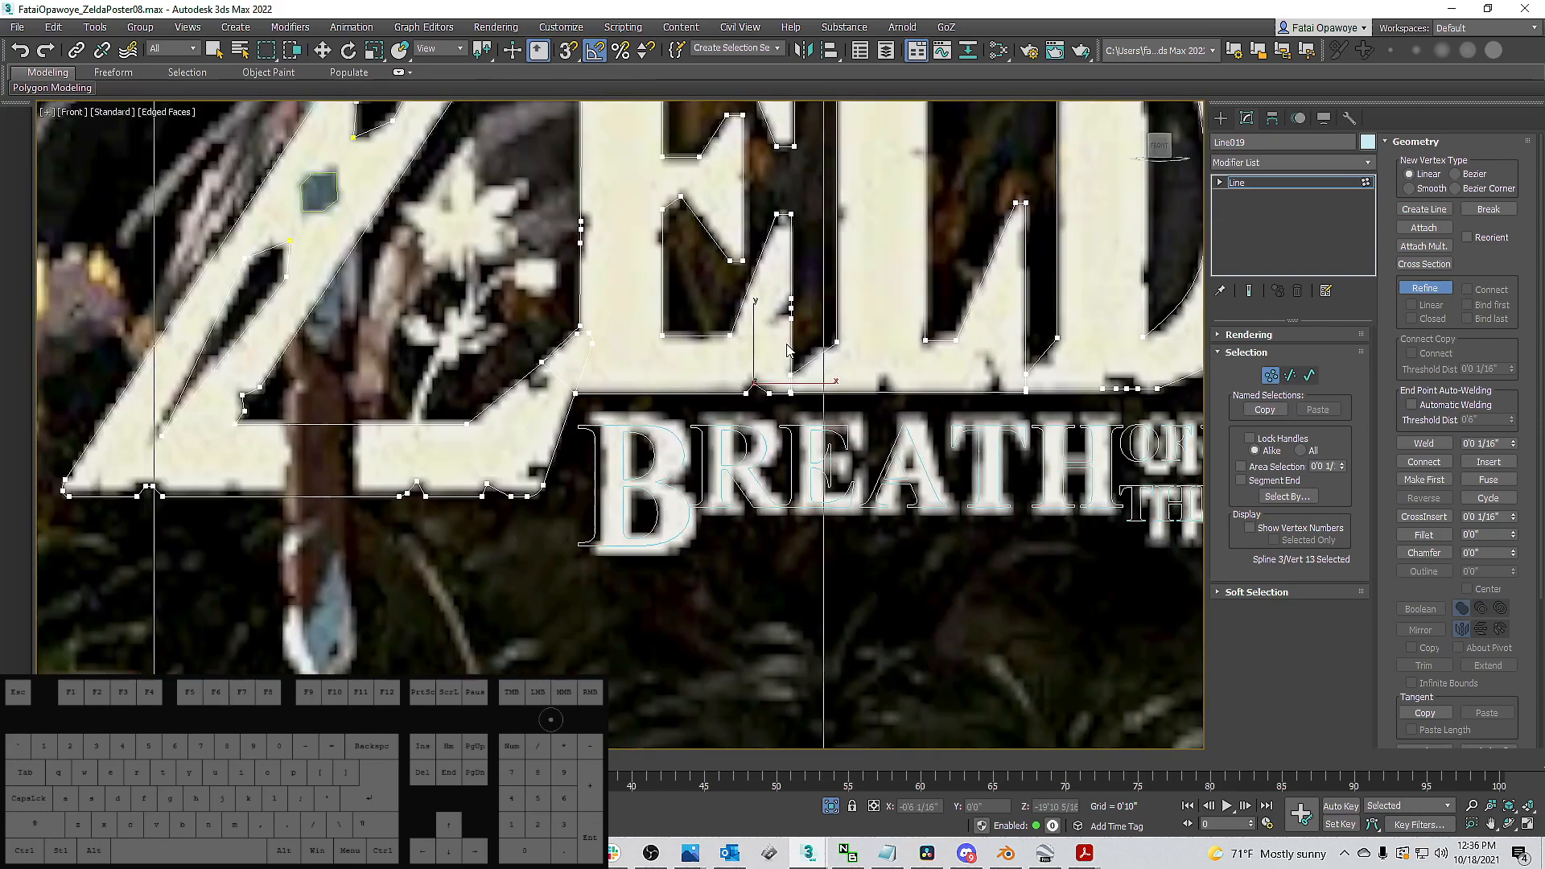
scroll(879, 388, "up", 2)
left_click(878, 407)
left_click(906, 407)
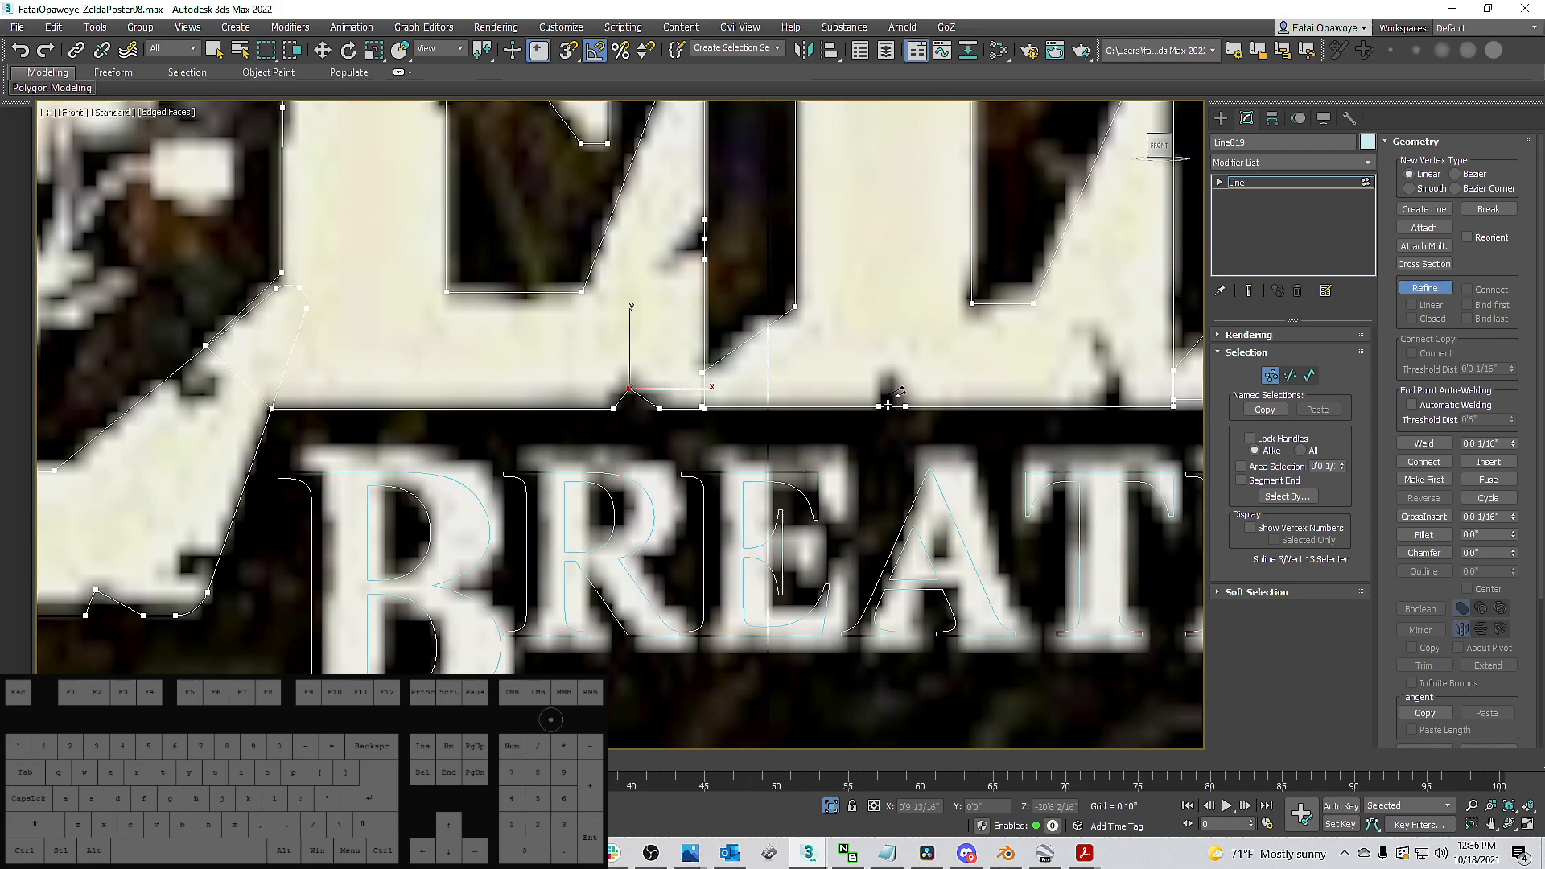
middle_click_drag(1066, 378, 940, 386)
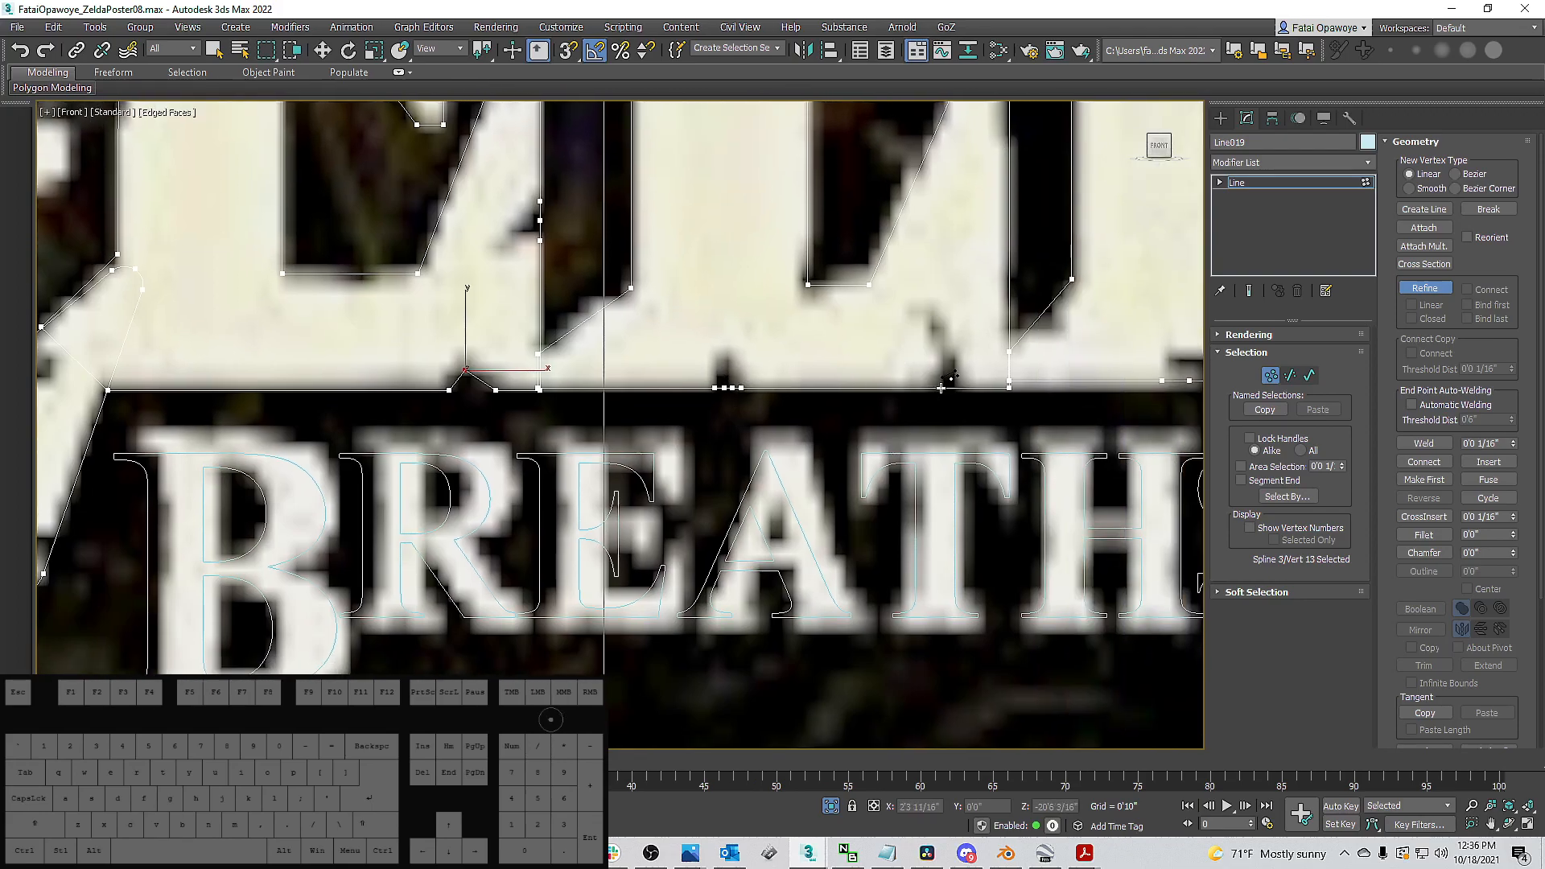
left_click(968, 387)
Finish refining and move the vertex below the L's upper-left serif up to follow the worn notch.
middle_click_drag(978, 351, 790, 359)
scroll(793, 361, "down", 3)
middle_click_drag(678, 249, 822, 406)
middle_click_drag(812, 271, 832, 337)
middle_click_drag(866, 232, 871, 283)
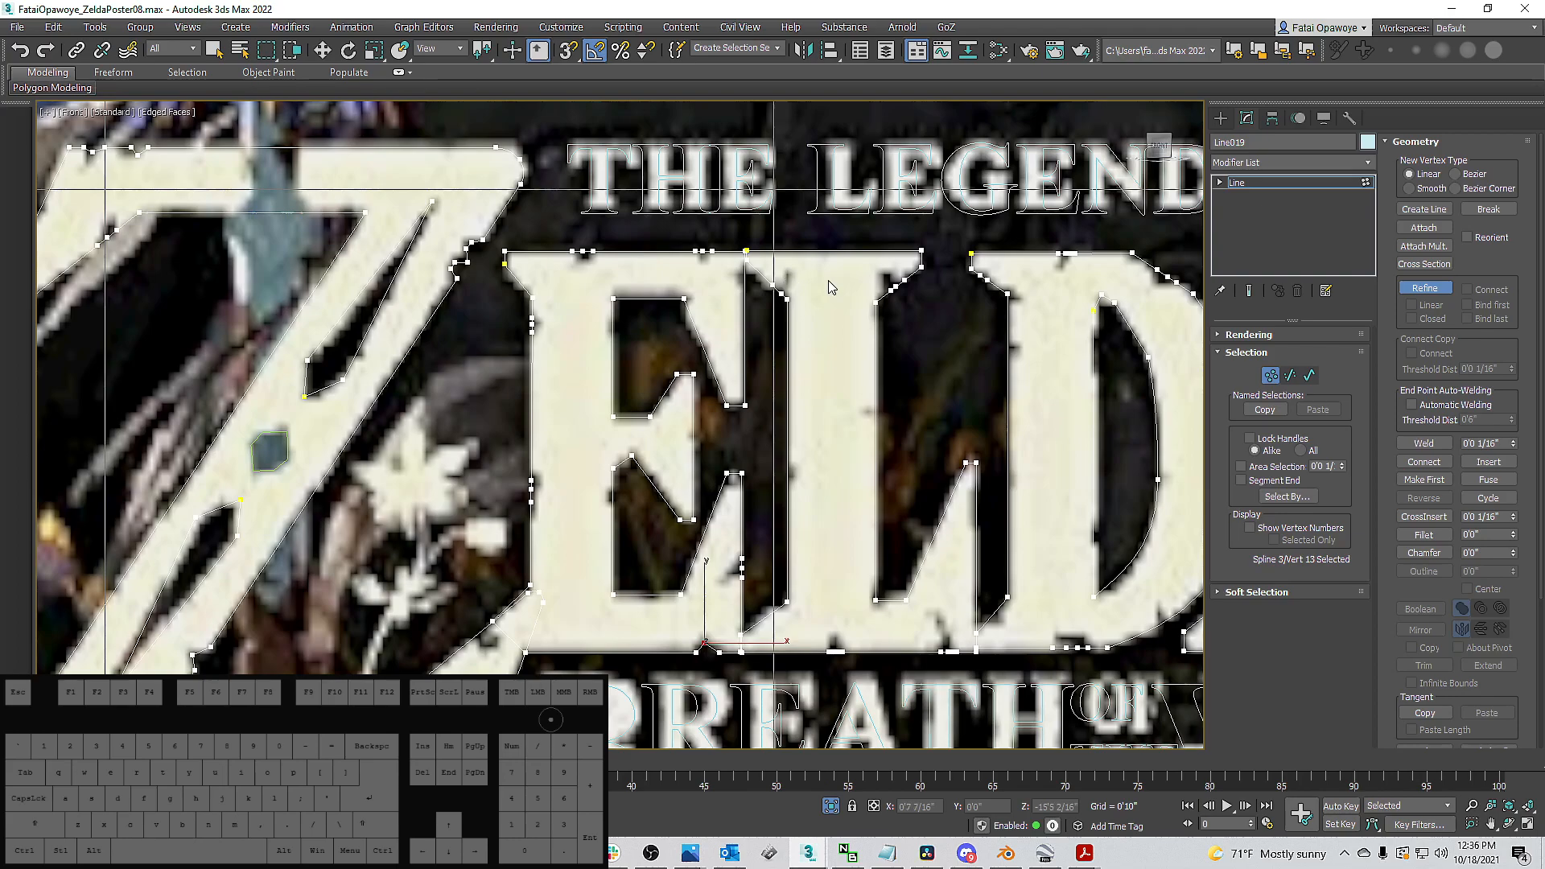
scroll(815, 294, "up", 4)
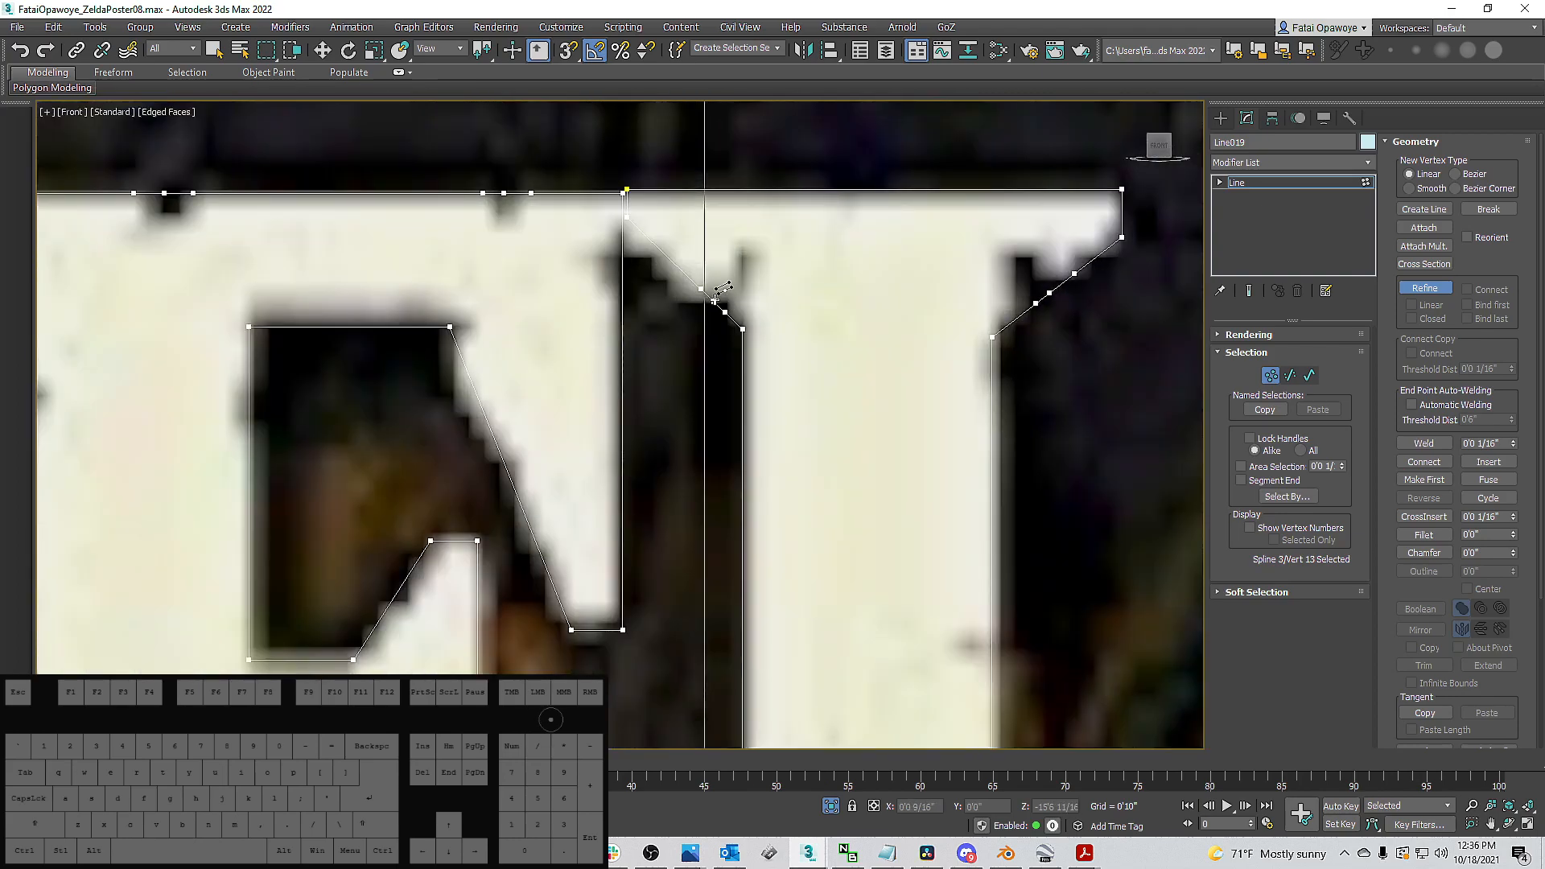
key("2")
key("1")
right_click(744, 320)
left_click_drag(744, 320, 750, 267)
Move the vertices under the L's upper-right serif to form its stepped notch.
left_click_drag(1053, 311, 1089, 277)
left_click(1062, 268)
left_click(1075, 275)
scroll(956, 245, "down", 3)
middle_click_drag(1075, 277, 902, 220)
scroll(988, 239, "up", 1)
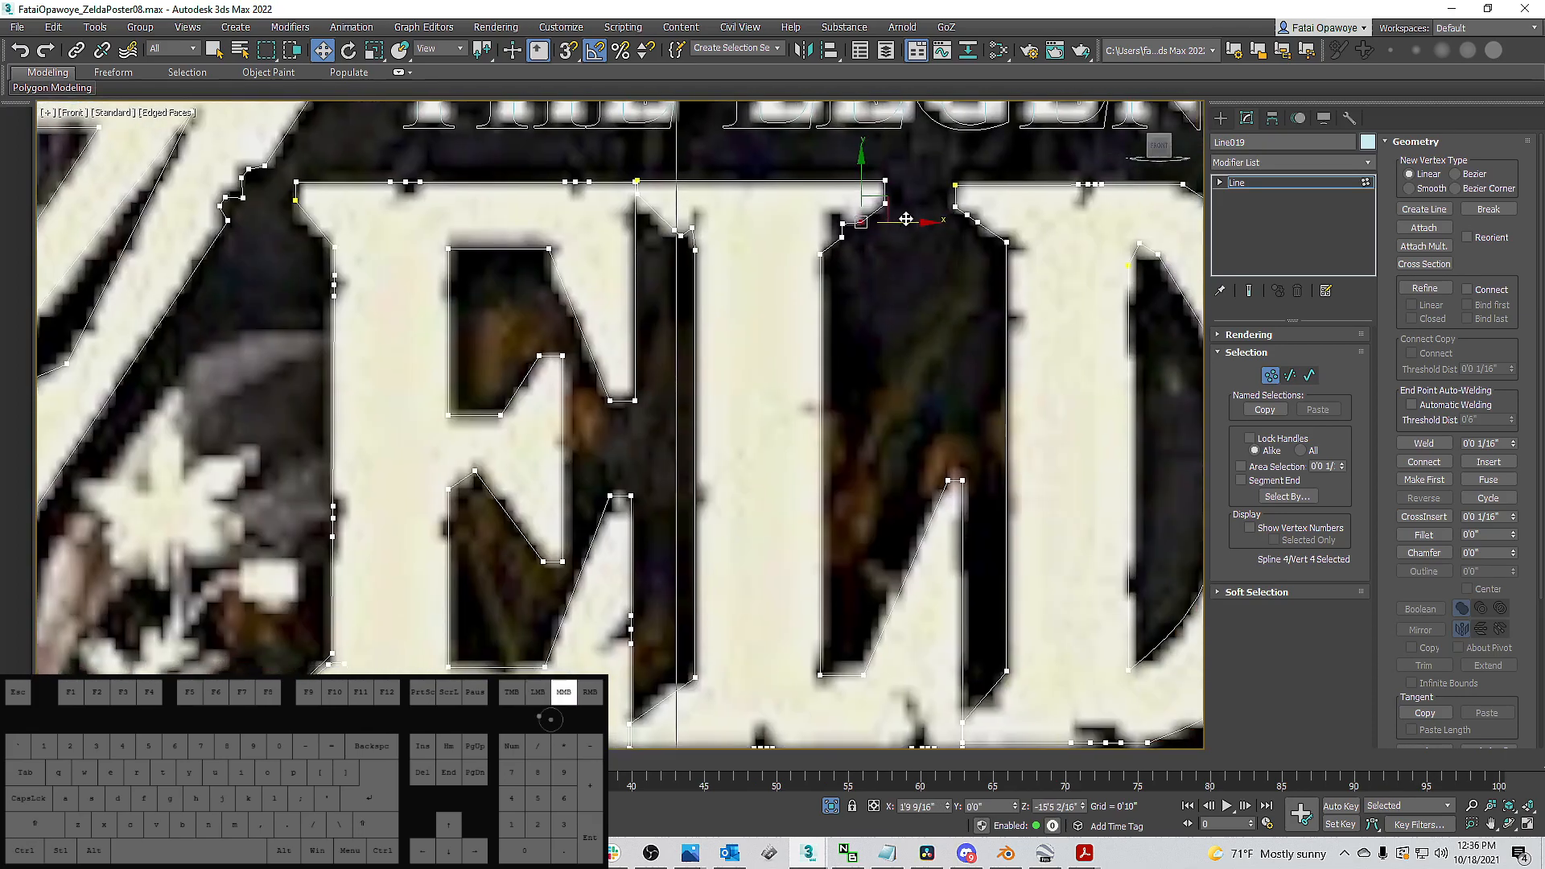
Adjust the vertex under the D's upper-left serif to follow the worn edge.
scroll(1019, 227, "up", 5)
left_click_drag(929, 215, 885, 186)
left_click_drag(883, 187, 865, 198)
scroll(909, 178, "down", 5)
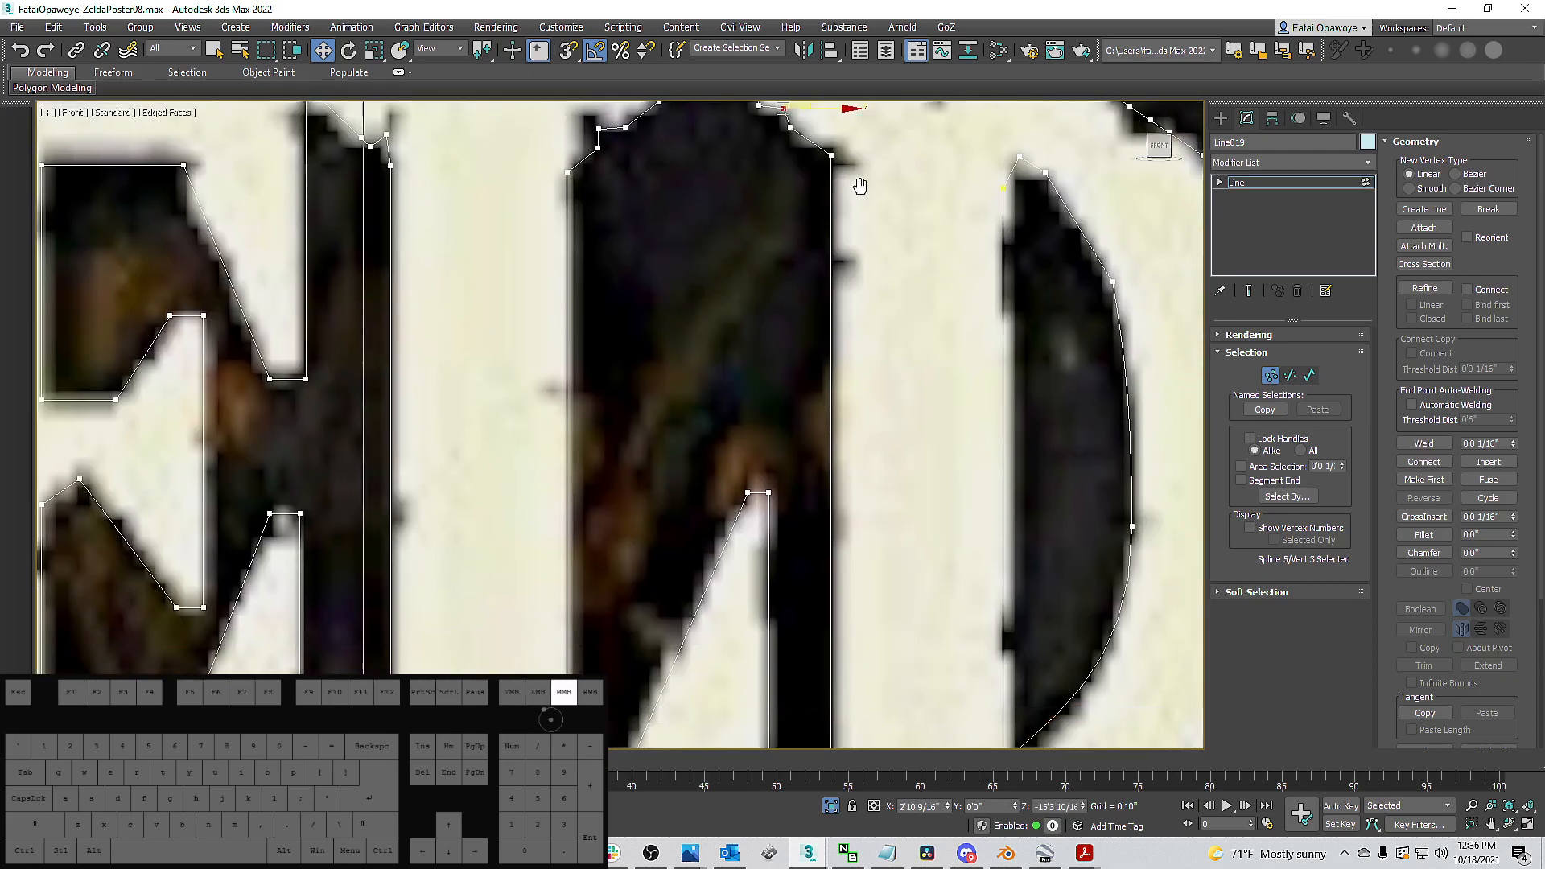
Raise the two middle vertices on the D's bottom edge and align the outer ones beneath them to form a rectangular notch.
middle_click_drag(859, 180, 835, 186)
scroll(835, 186, "down", 3)
scroll(926, 450, "up", 5)
left_click(899, 464)
left_click(872, 464, "ctrl")
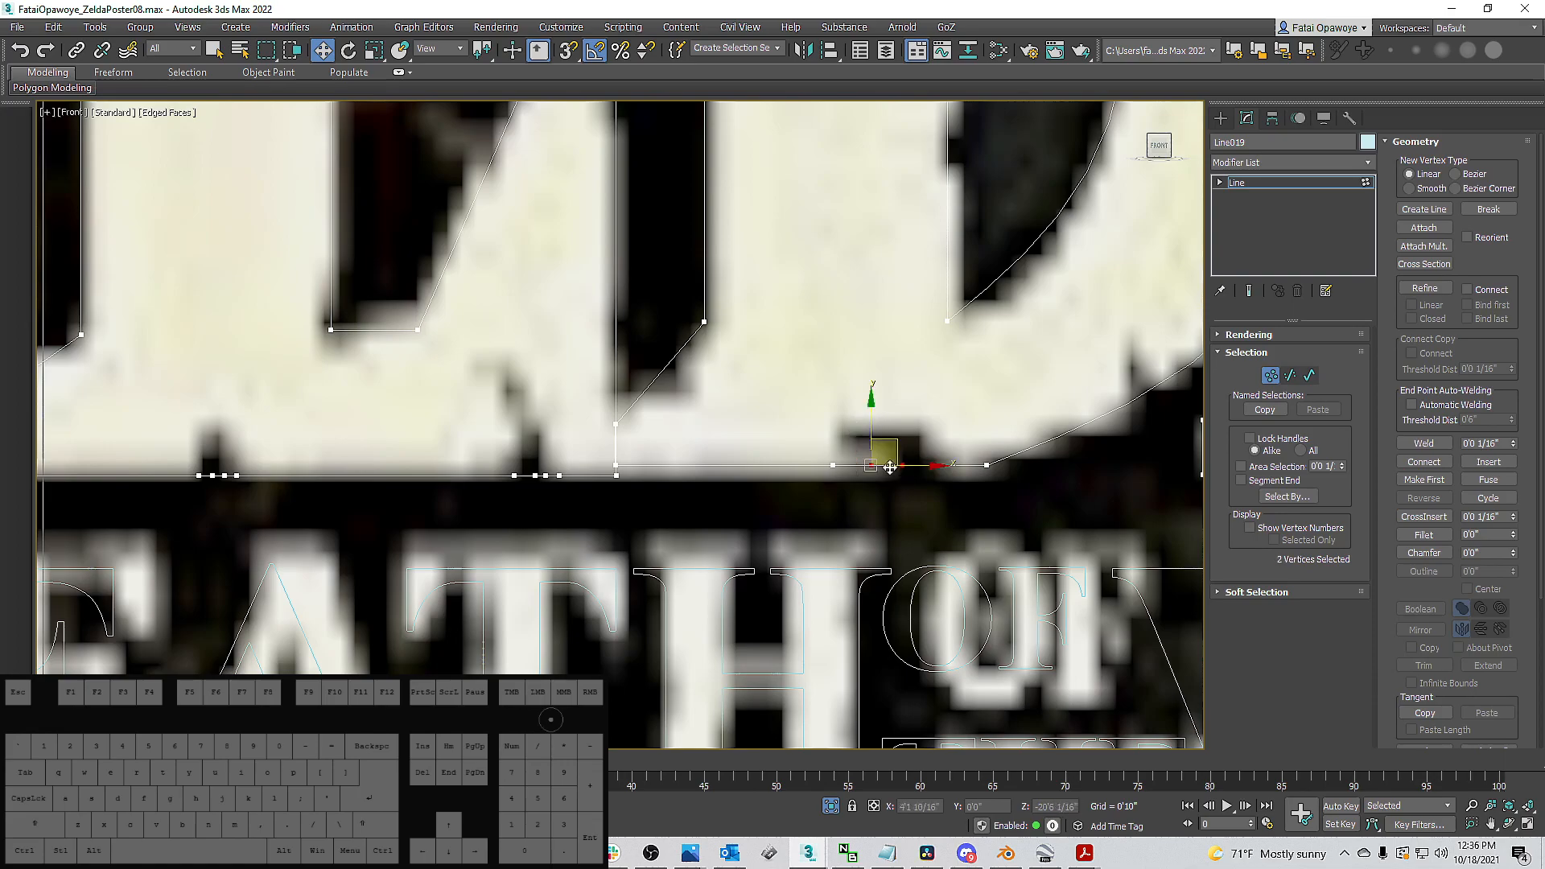
left_click_drag(872, 424, 935, 465)
left_click(901, 442)
left_click(932, 464)
left_click(832, 464)
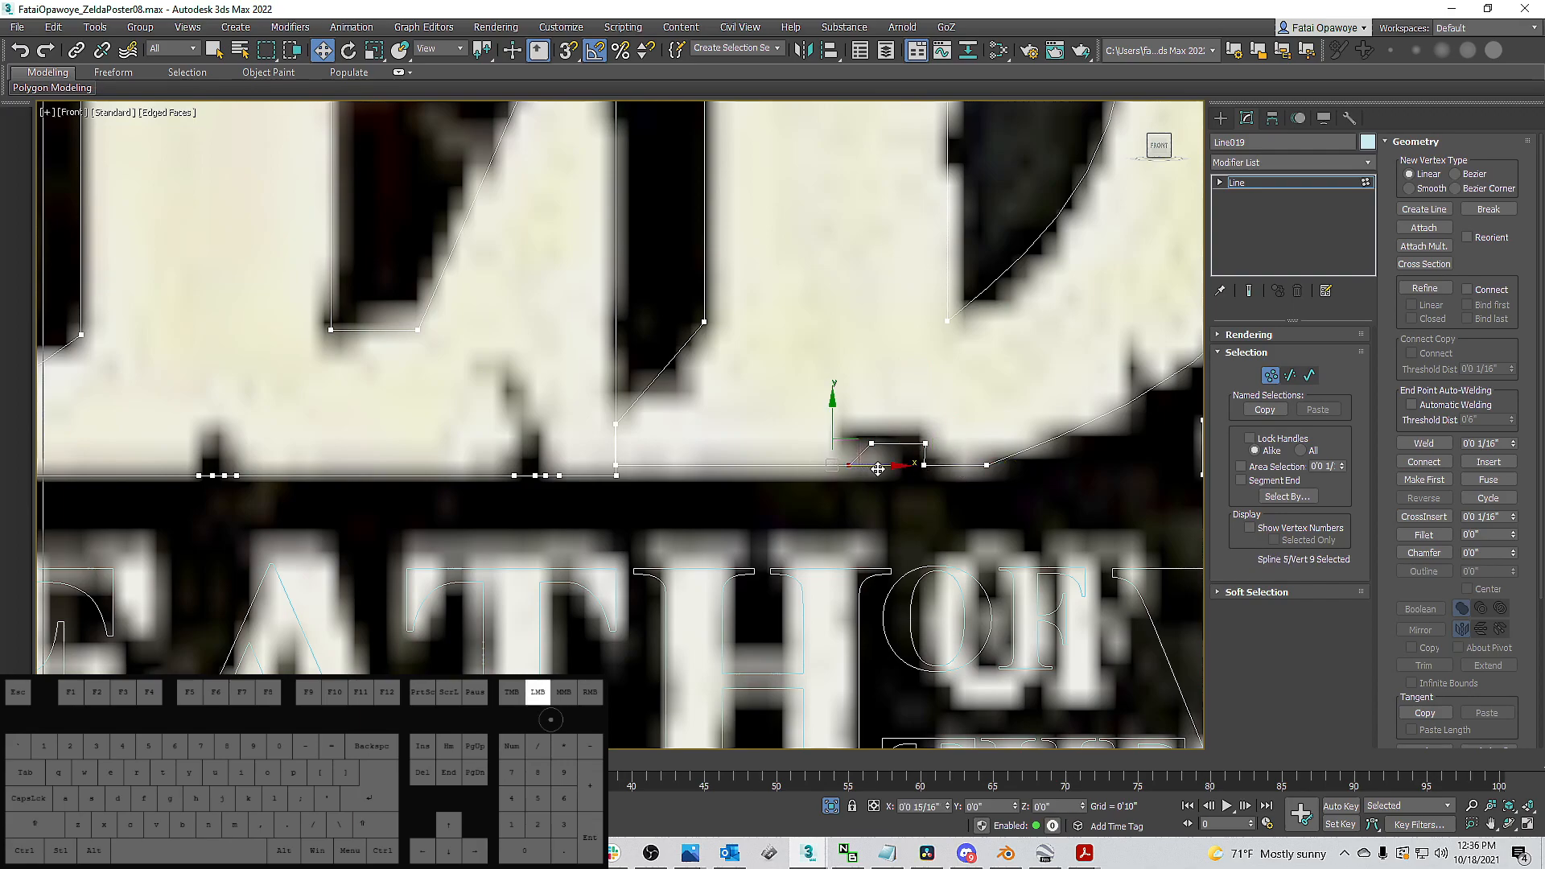
left_click_drag(898, 471, 900, 472)
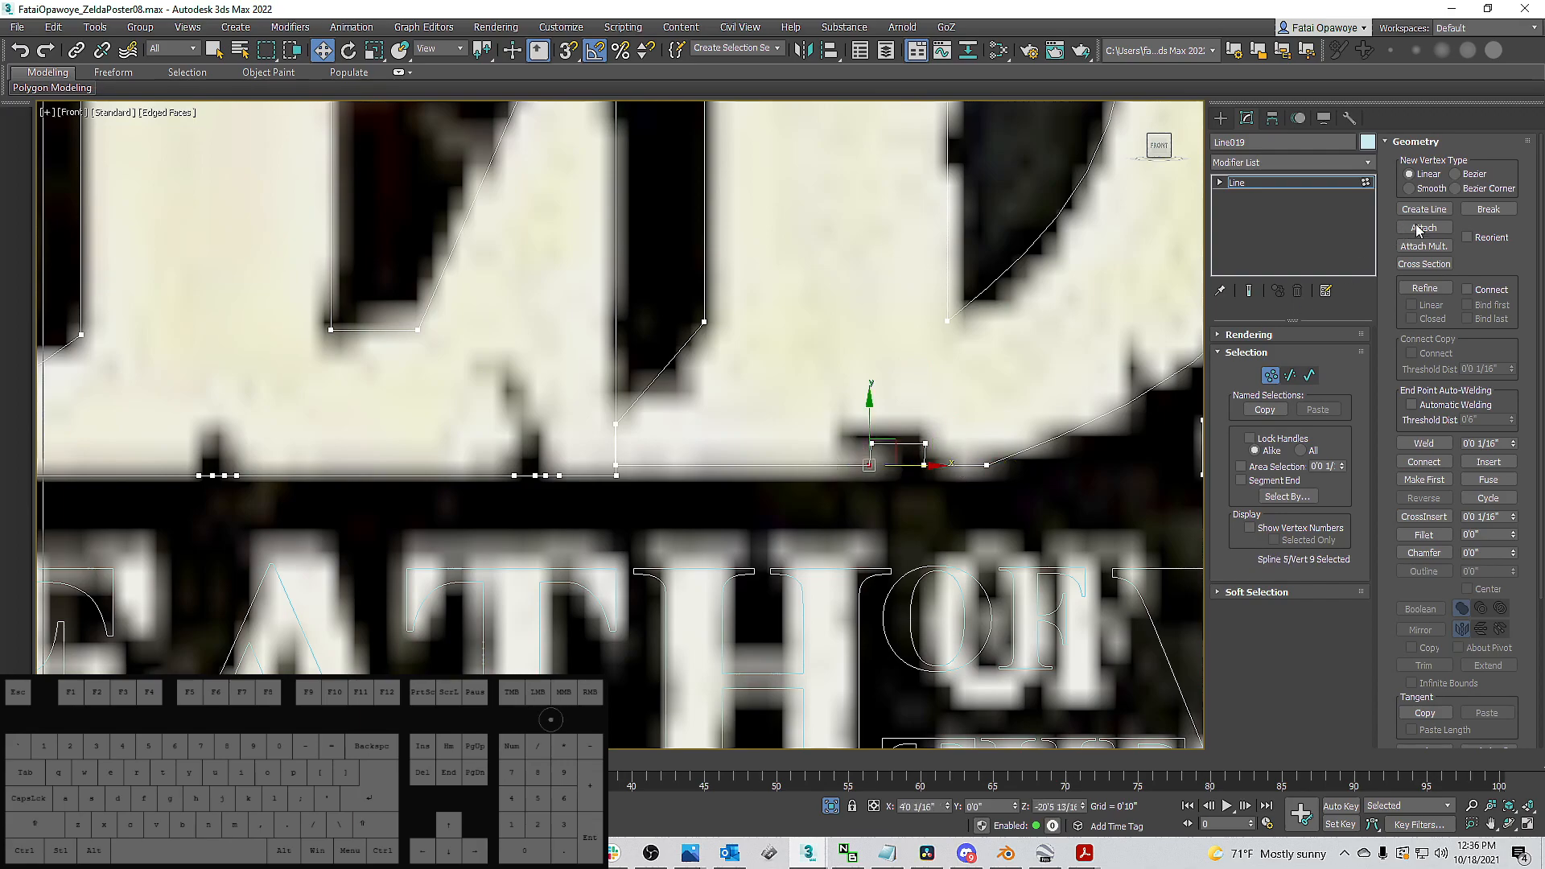
Refine the left side of the D's bottom notch and move the new segment and its vertices outward to form a step.
left_click(1425, 288)
scroll(871, 441, "up", 4)
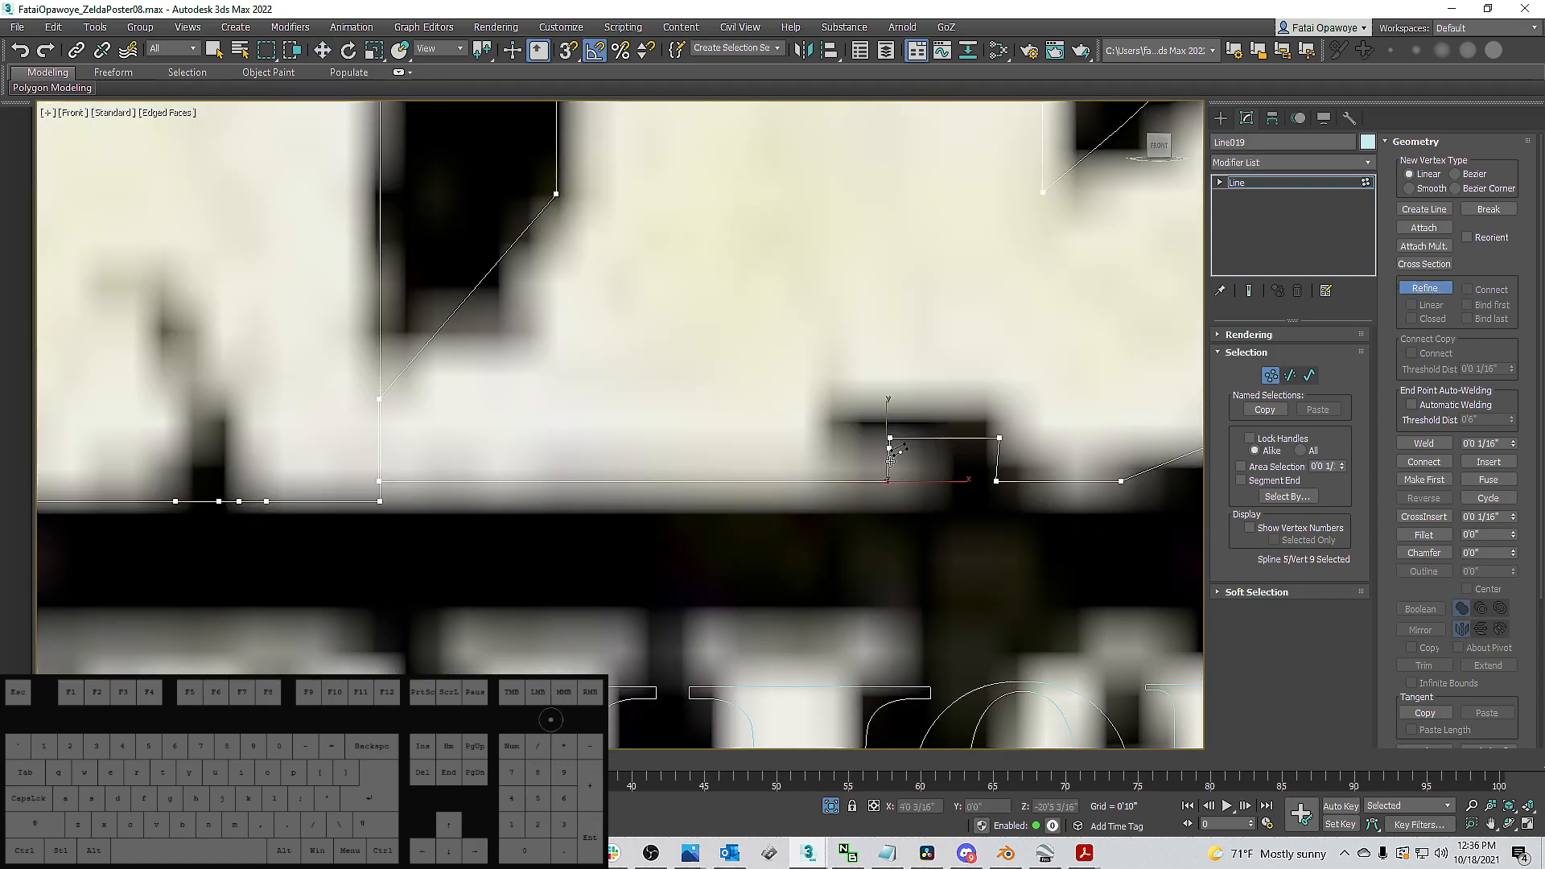
key("2")
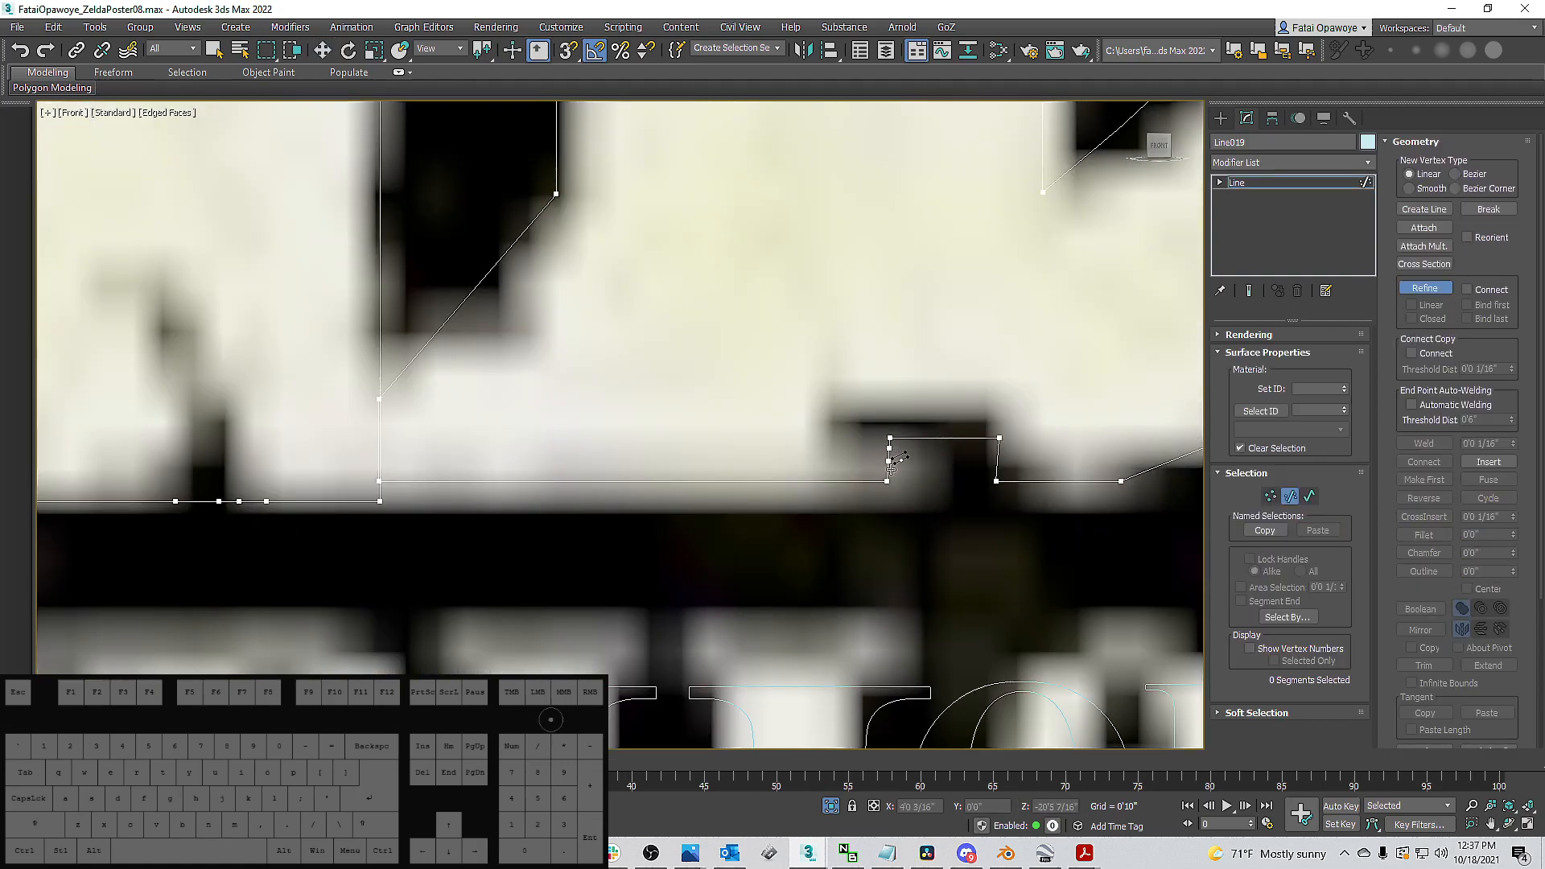
key("w")
left_click(890, 463)
left_click_drag(922, 471, 1016, 441)
key("1")
left_click_drag(999, 390, 999, 373)
left_click(836, 445)
left_click_drag(837, 423, 838, 418)
scroll(920, 457, "down", 7)
middle_click_drag(893, 466, 1018, 409)
scroll(867, 414, "up", 3)
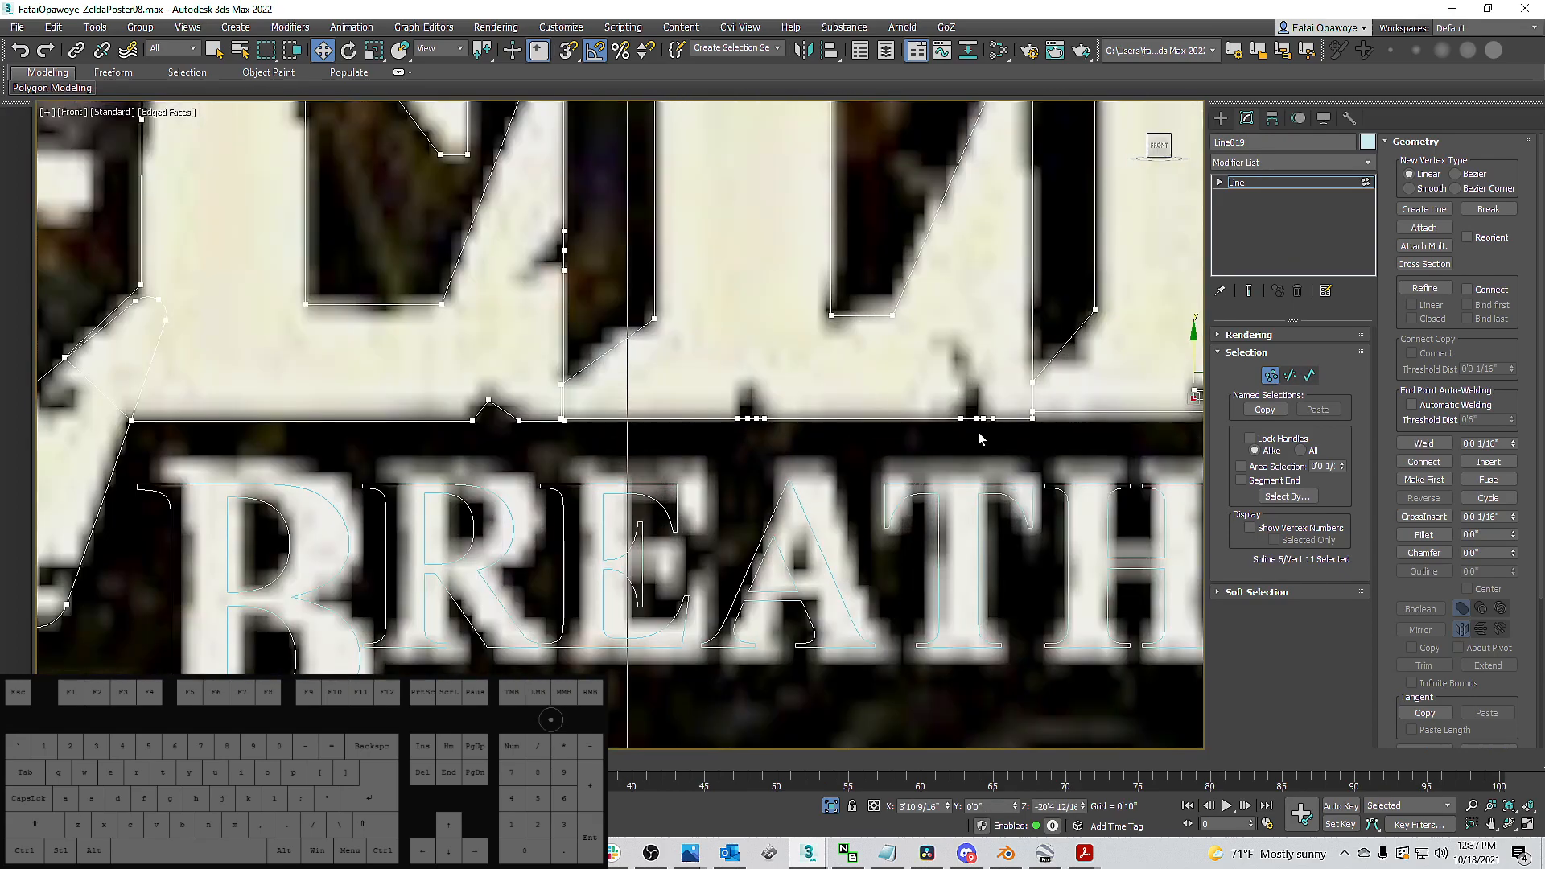
Raise the two middle vertices of the right notch on the L's bottom edge and adjust its sides to follow the poster.
scroll(979, 431, "up", 3)
left_click_drag(994, 425, 971, 300)
left_click(972, 310)
scroll(821, 331, "down", 3)
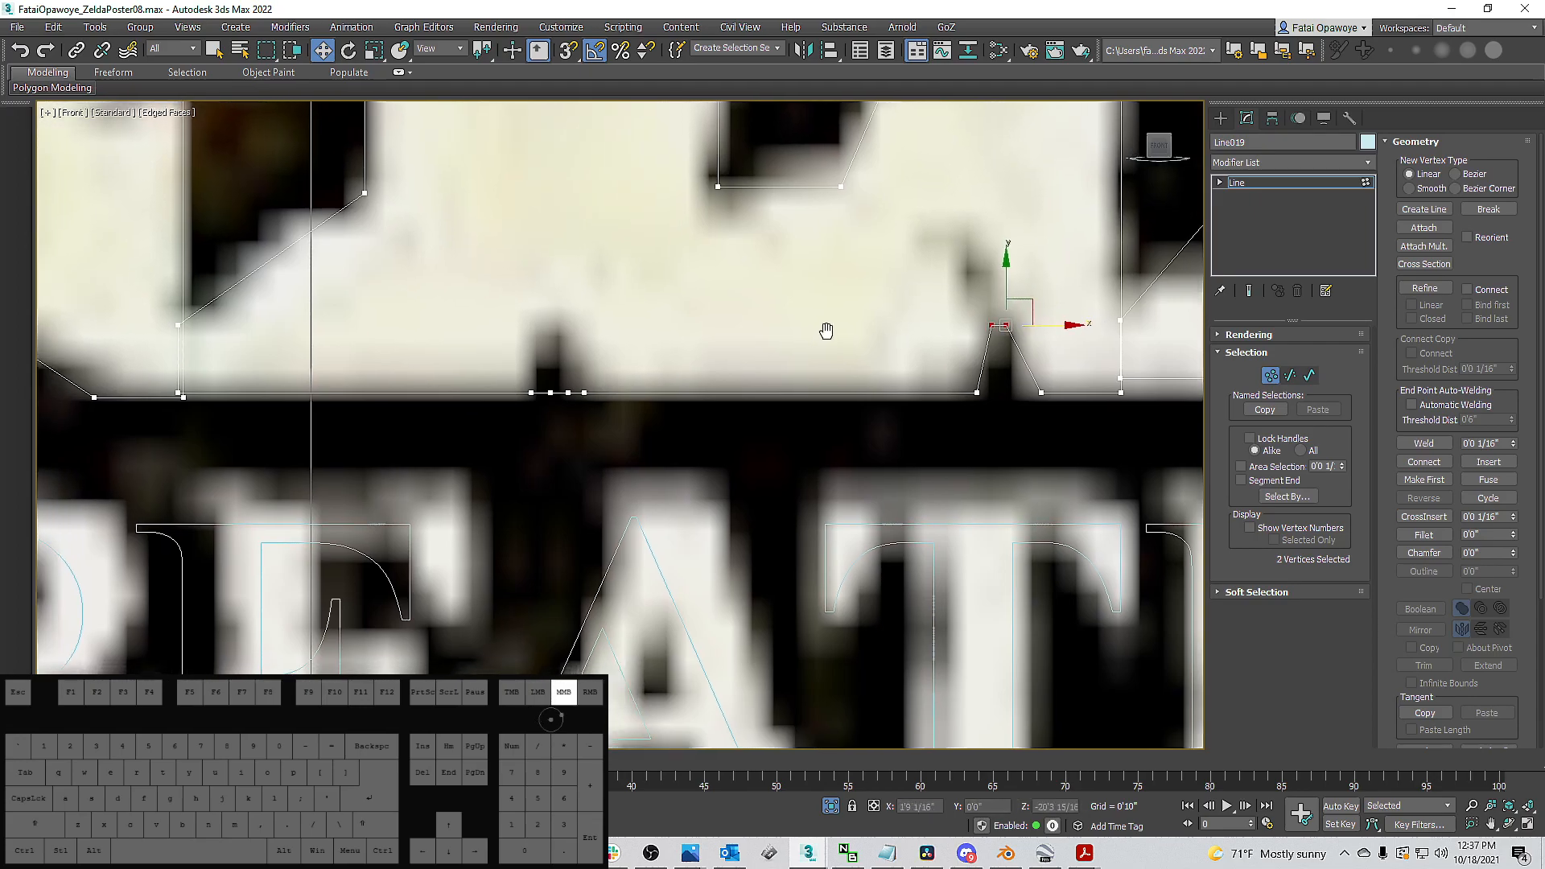
left_click(937, 372)
mouse_move(964, 380)
left_mouse_down()
mouse_move(932, 360)
mouse_move(976, 372)
left_mouse_up()
Raise the two middle vertices of the left notch on the L's bottom edge and fit its base vertices to the dark gap.
scroll(623, 368, "up", 3)
left_click_drag(634, 352, 681, 393)
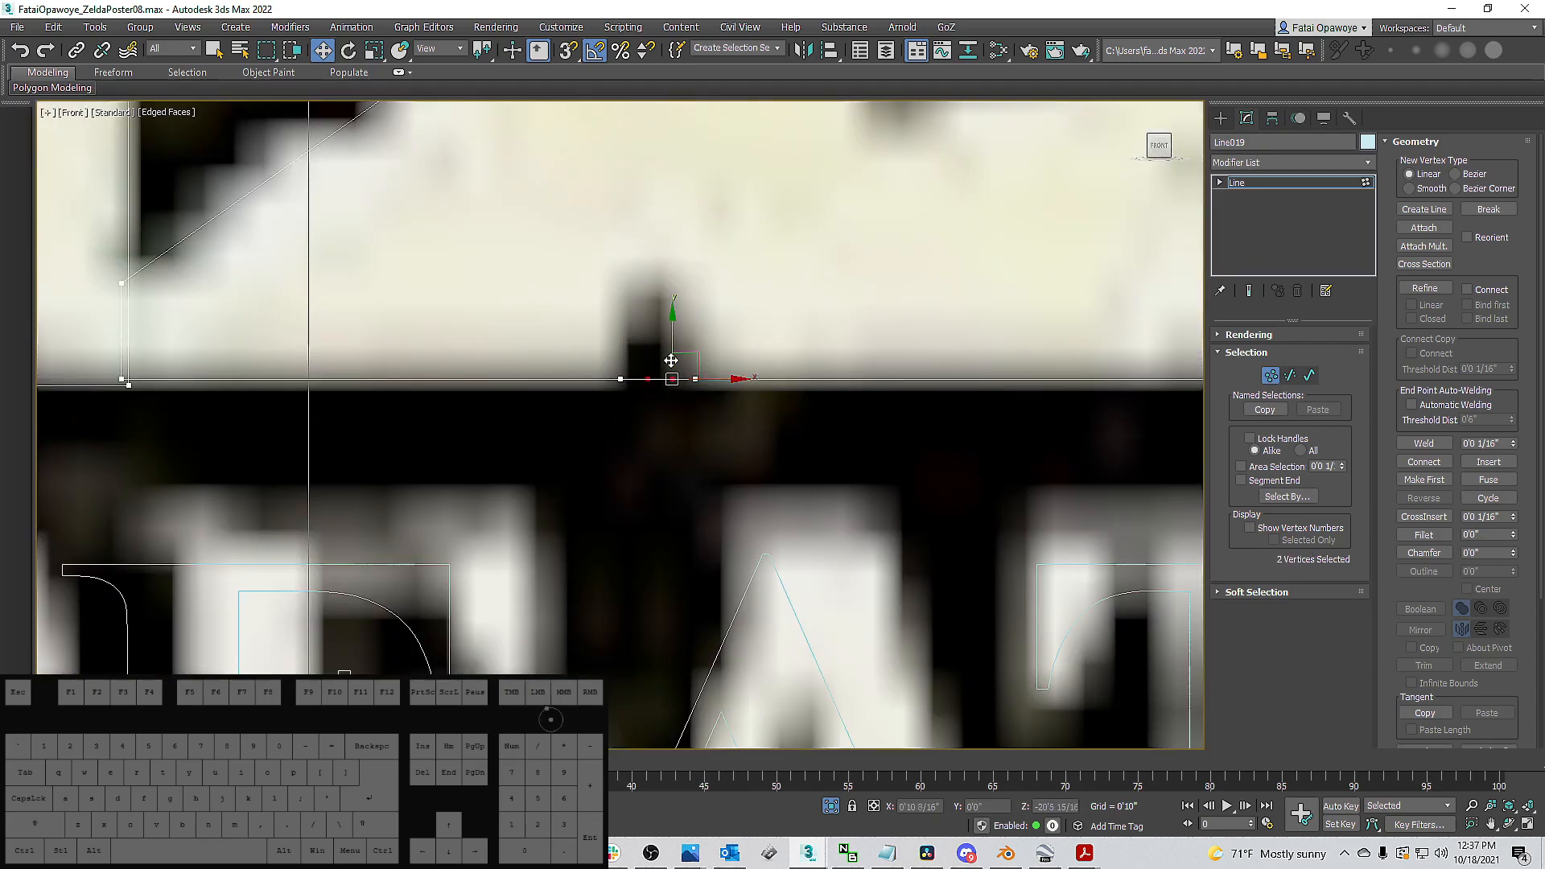
left_click_drag(676, 336, 723, 381)
left_click_drag(739, 321, 672, 311)
scroll(678, 322, "down", 3)
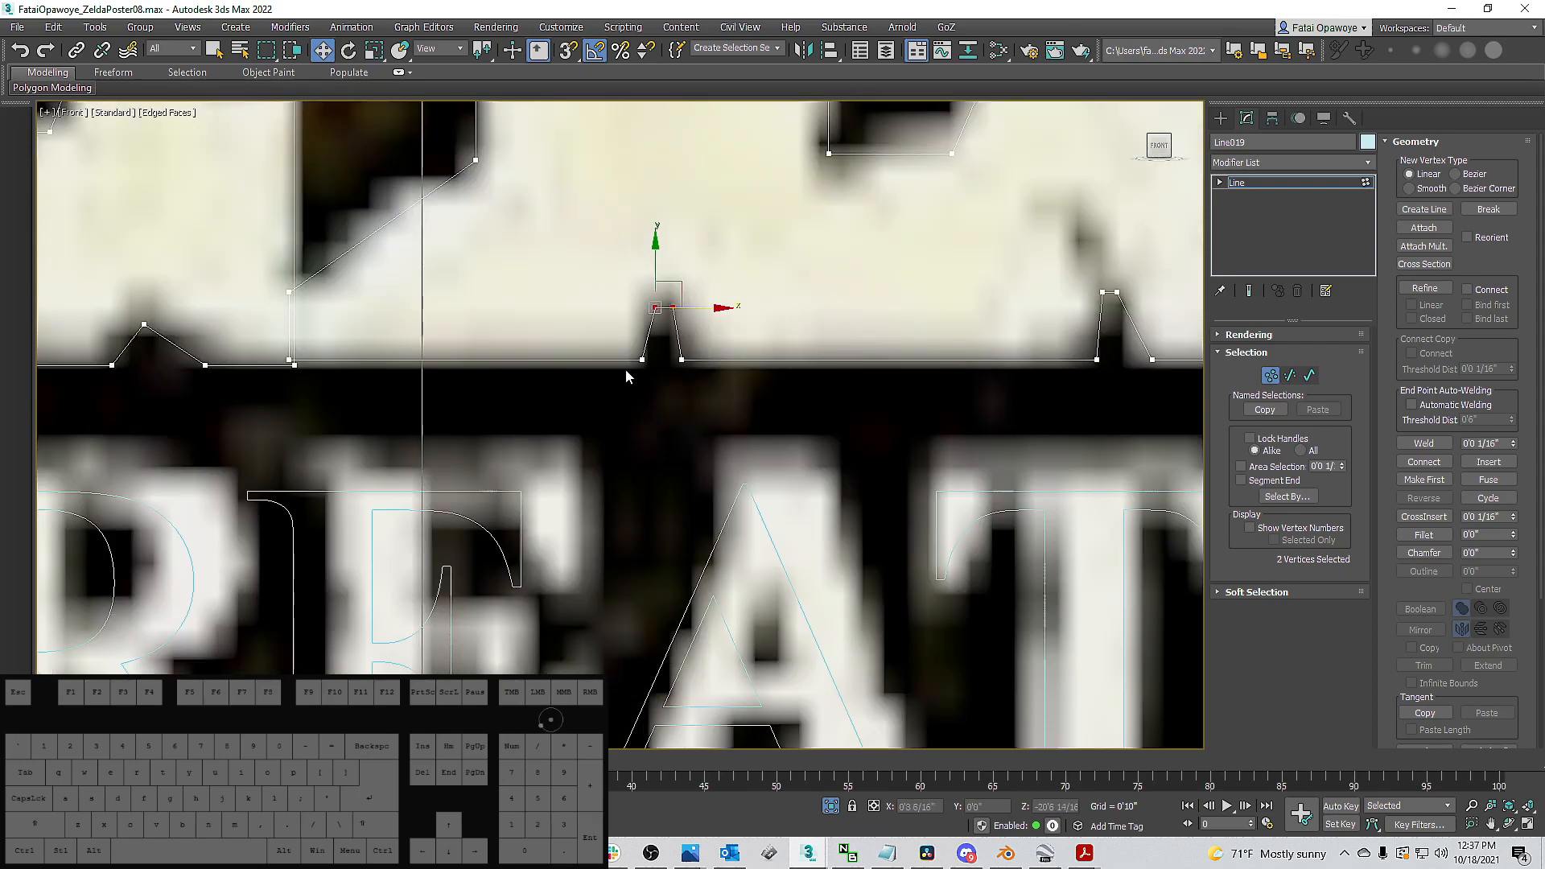
left_click_drag(659, 375, 597, 359)
middle_click_drag(596, 354, 794, 327)
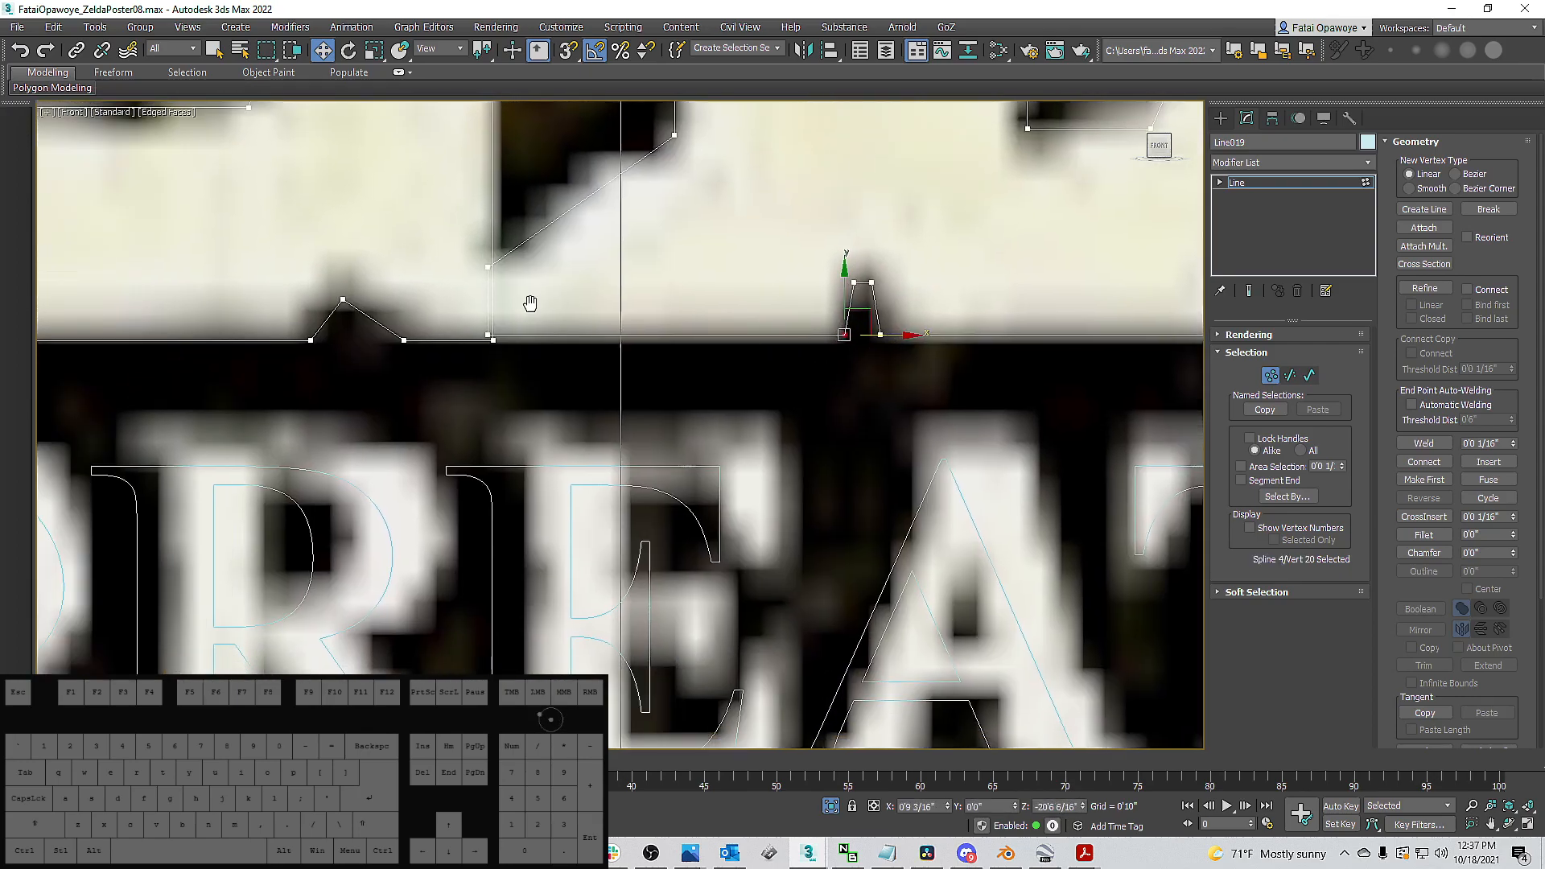
Align the vertices at the bottom join of the E and L and adjust those along the E's bottom edge.
middle_click_drag(527, 304, 633, 342)
left_click_drag(602, 373, 598, 373)
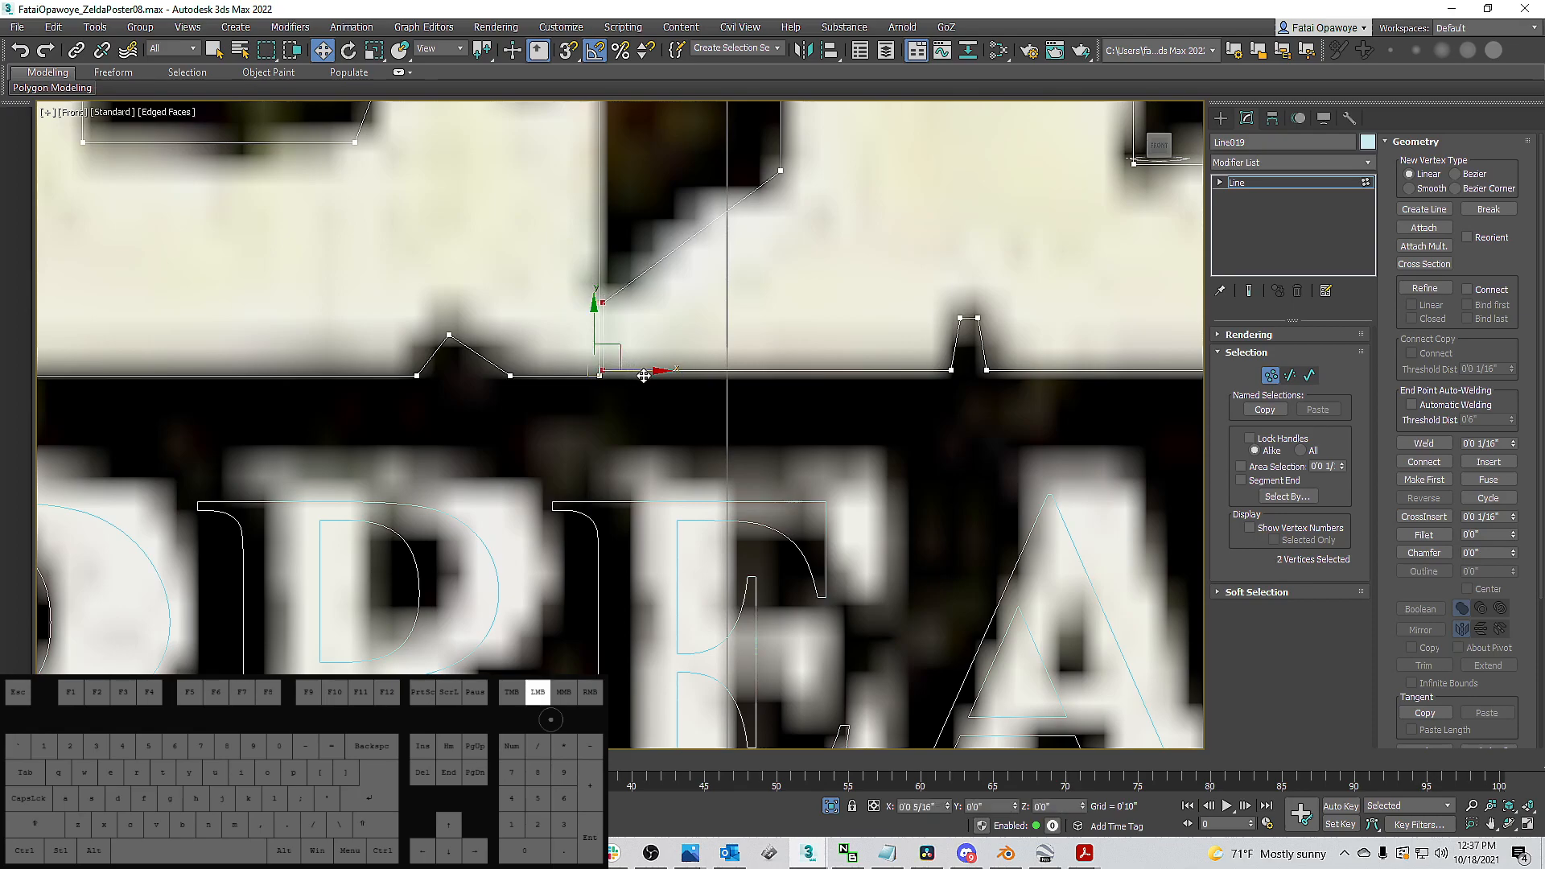
scroll(641, 360, "down", 1)
scroll(565, 325, "down", 4)
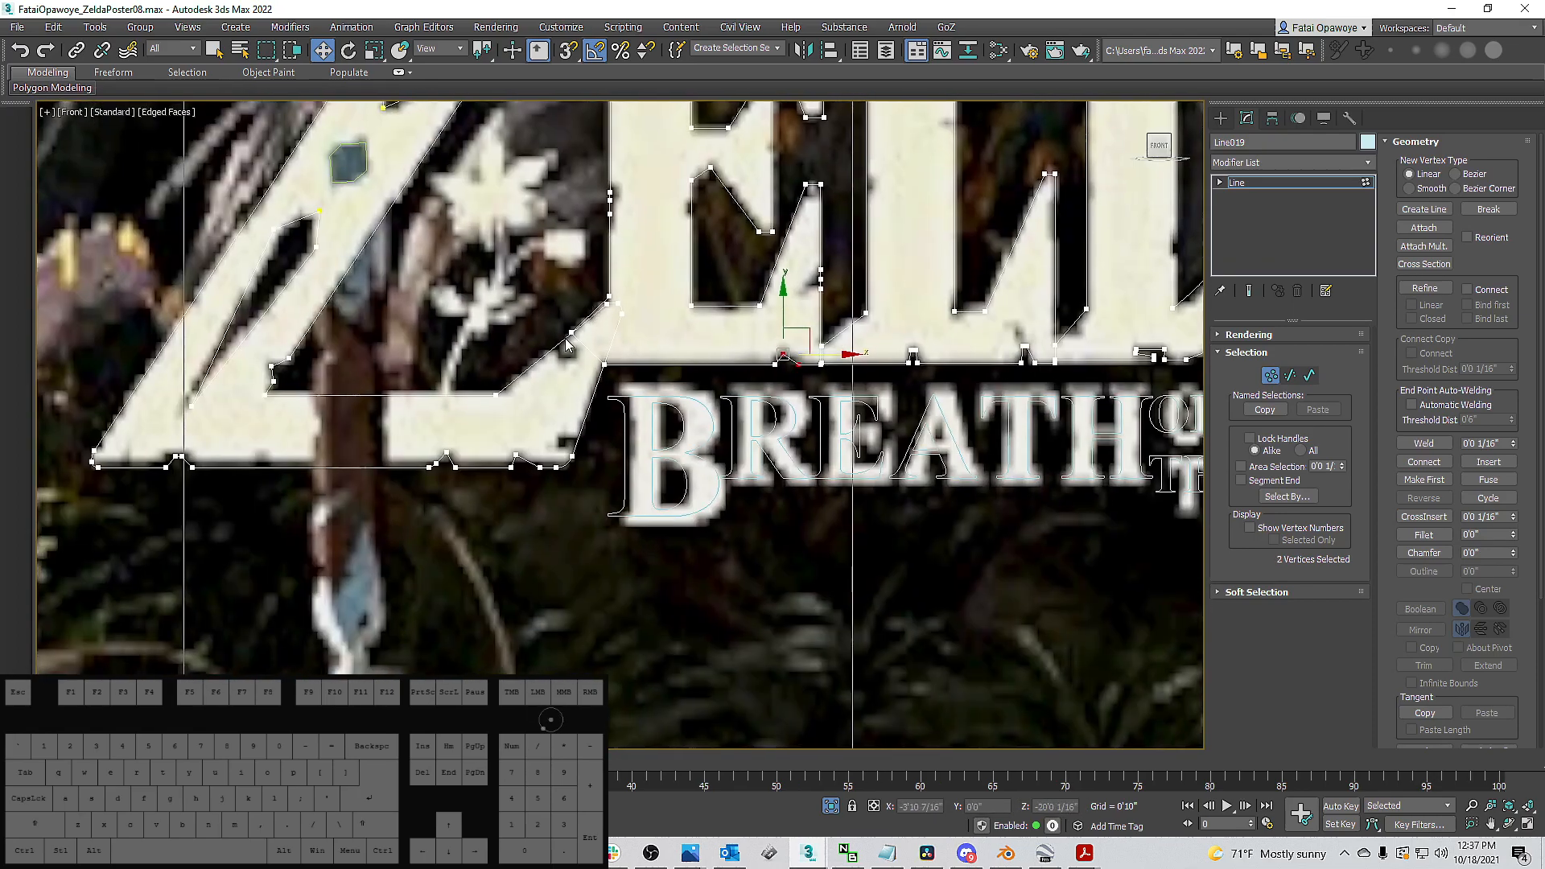
scroll(565, 345, "up", 3)
left_click_drag(672, 411, 609, 363)
Fillet the vertices at the top of the D's inner counter.
scroll(607, 363, "down", 5)
middle_click_drag(607, 362, 665, 392)
scroll(665, 391, "down", 3)
scroll(611, 303, "up", 5)
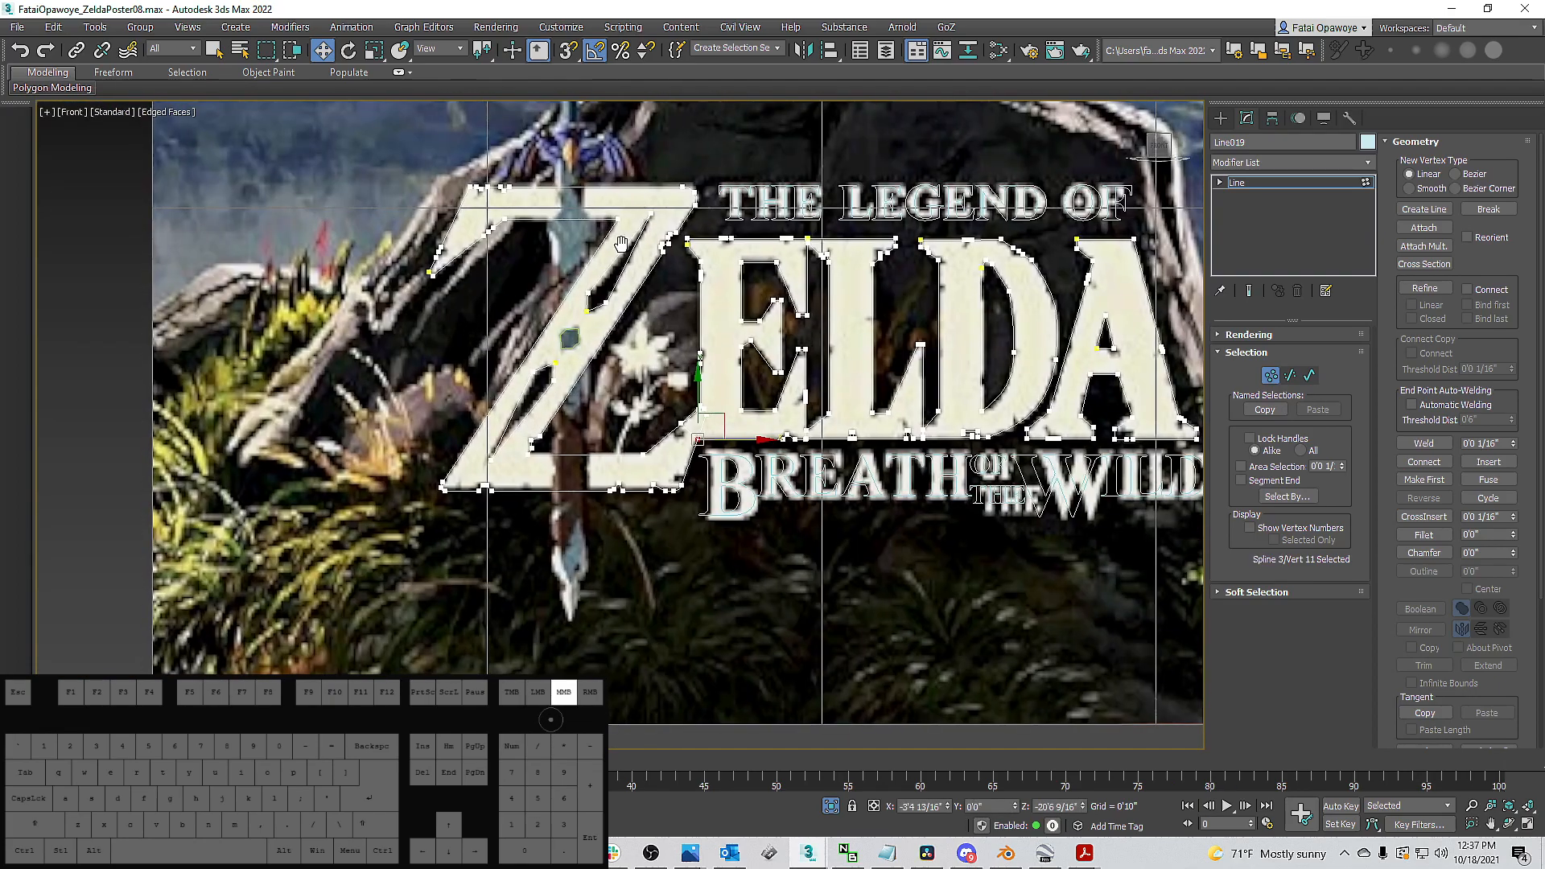
scroll(725, 272, "down", 6)
scroll(890, 281, "up", 5)
scroll(890, 282, "up", 3)
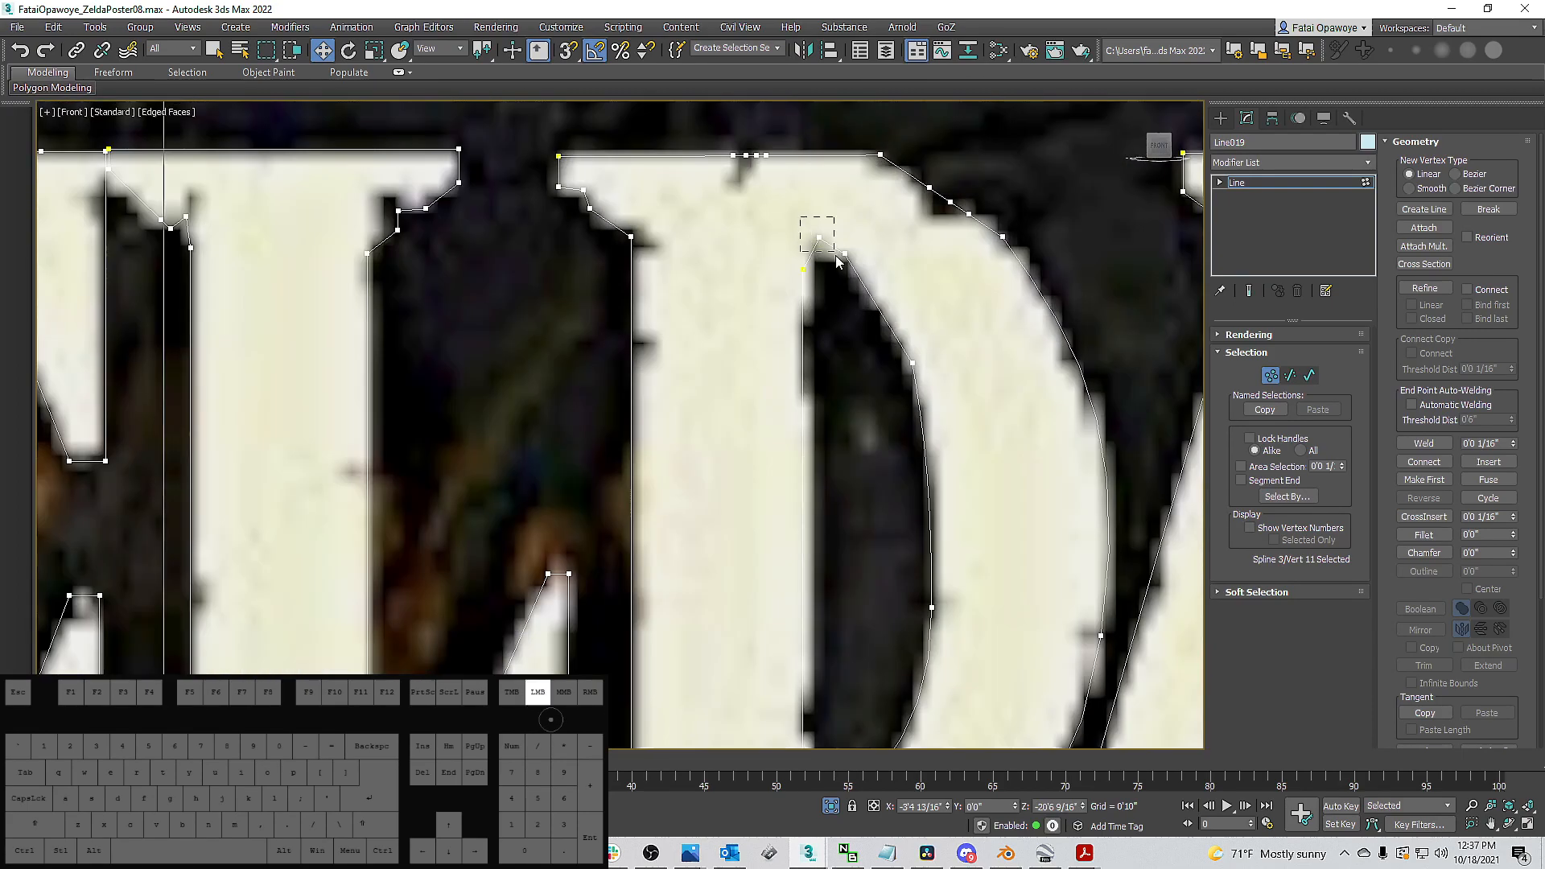
left_click_drag(835, 255, 827, 235)
middle_click_drag(852, 289, 827, 257)
scroll(826, 257, "down", 3)
scroll(838, 275, "up", 3)
left_click_drag(818, 226, 790, 184)
left_click_drag(1512, 532, 1463, 425)
Weld the vertices at the top of the D's counter and delete the surplus selection.
mouse_move(739, 192)
left_mouse_down()
mouse_move(792, 226)
mouse_move(779, 214)
mouse_move(780, 247)
left_mouse_up()
left_click(1425, 444)
left_click(1424, 443)
middle_click_drag(809, 239, 776, 236)
key("Delete")
middle_click_drag(769, 324, 751, 222)
scroll(751, 222, "down", 6)
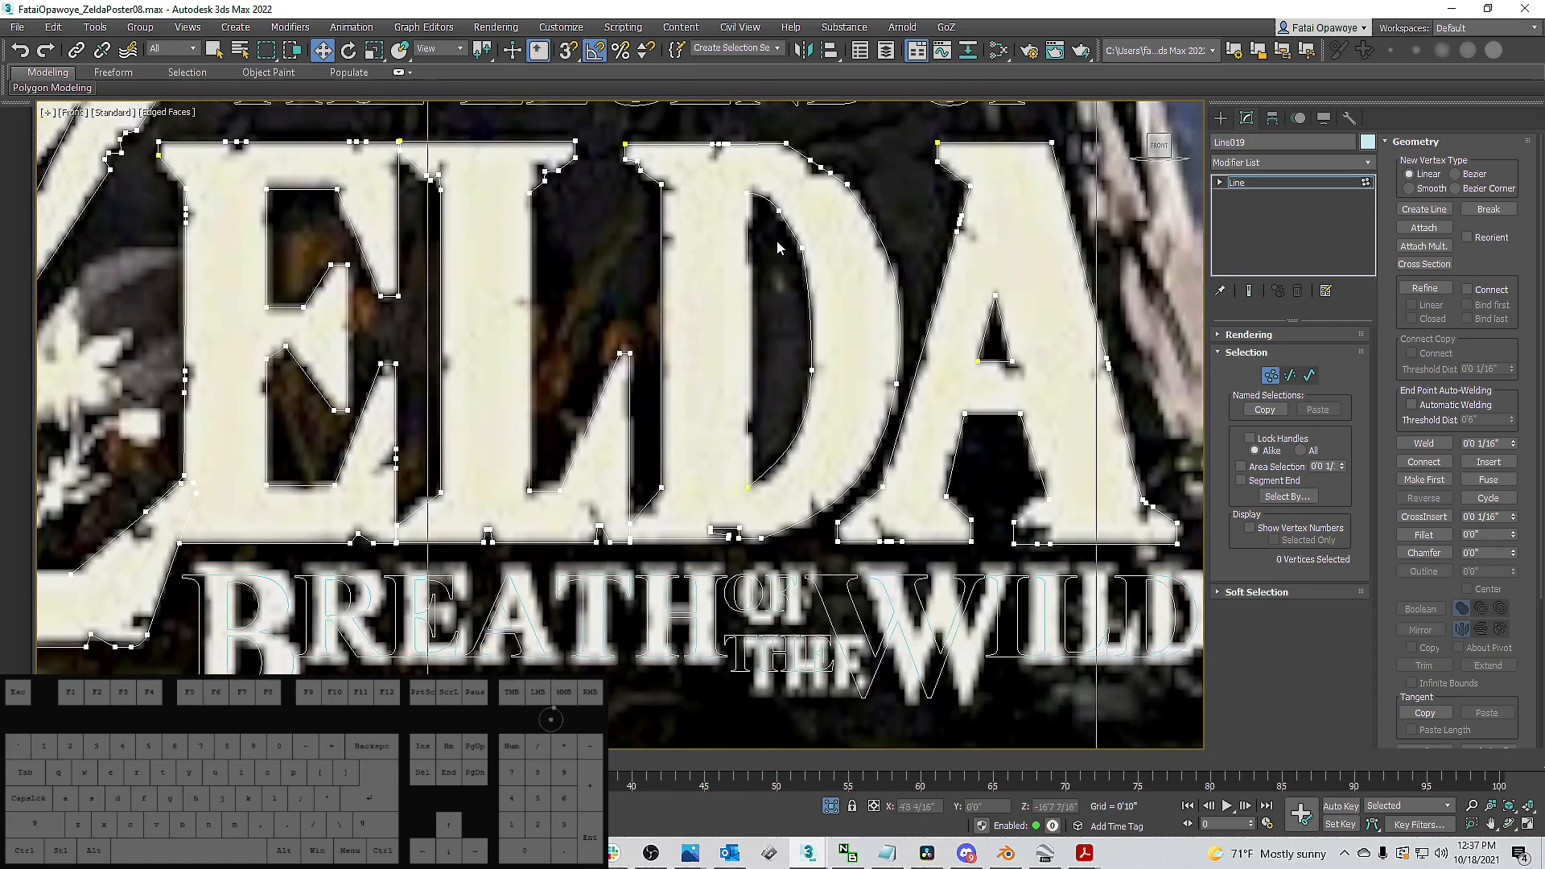
Adjust the vertices along the upper curve of the D's counter to smooth its outline.
left_click_drag(822, 275, 789, 242)
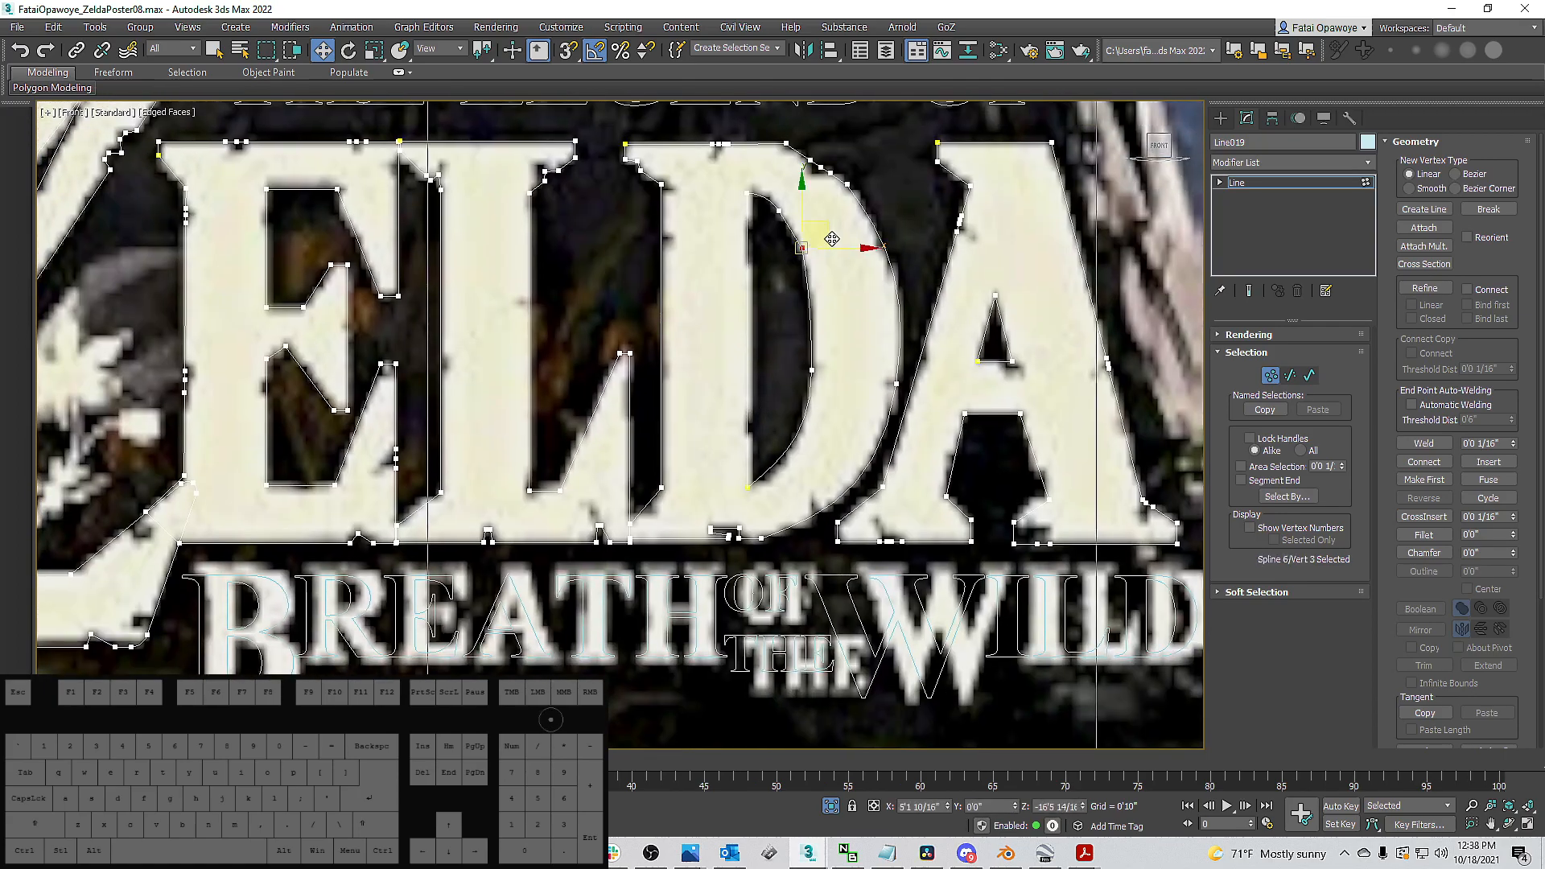
left_click(780, 210)
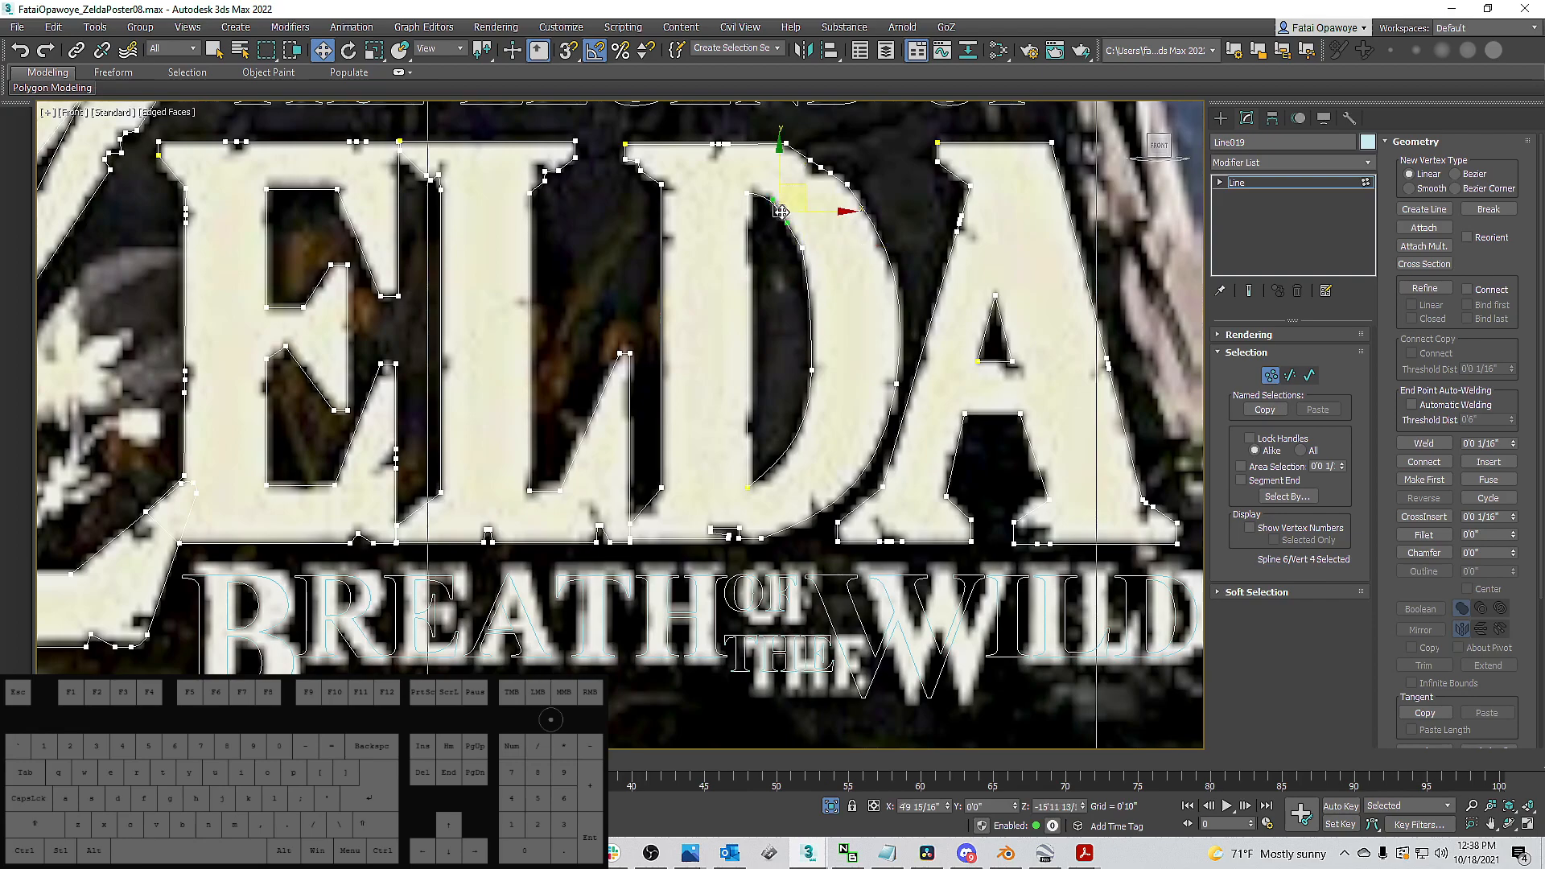
left_click(801, 247)
left_click_drag(829, 265, 845, 192)
key("r")
key("e")
middle_click_drag(845, 192, 829, 156)
Reposition the Bezier vertex midway along the D's inner curve so the counter follows the letter's edge.
left_click(748, 487)
key("w")
left_click_drag(758, 434, 761, 424)
middle_click_drag(780, 369, 793, 336)
left_click(784, 281)
middle_click_drag(768, 230, 776, 312)
left_click_drag(795, 328, 826, 375)
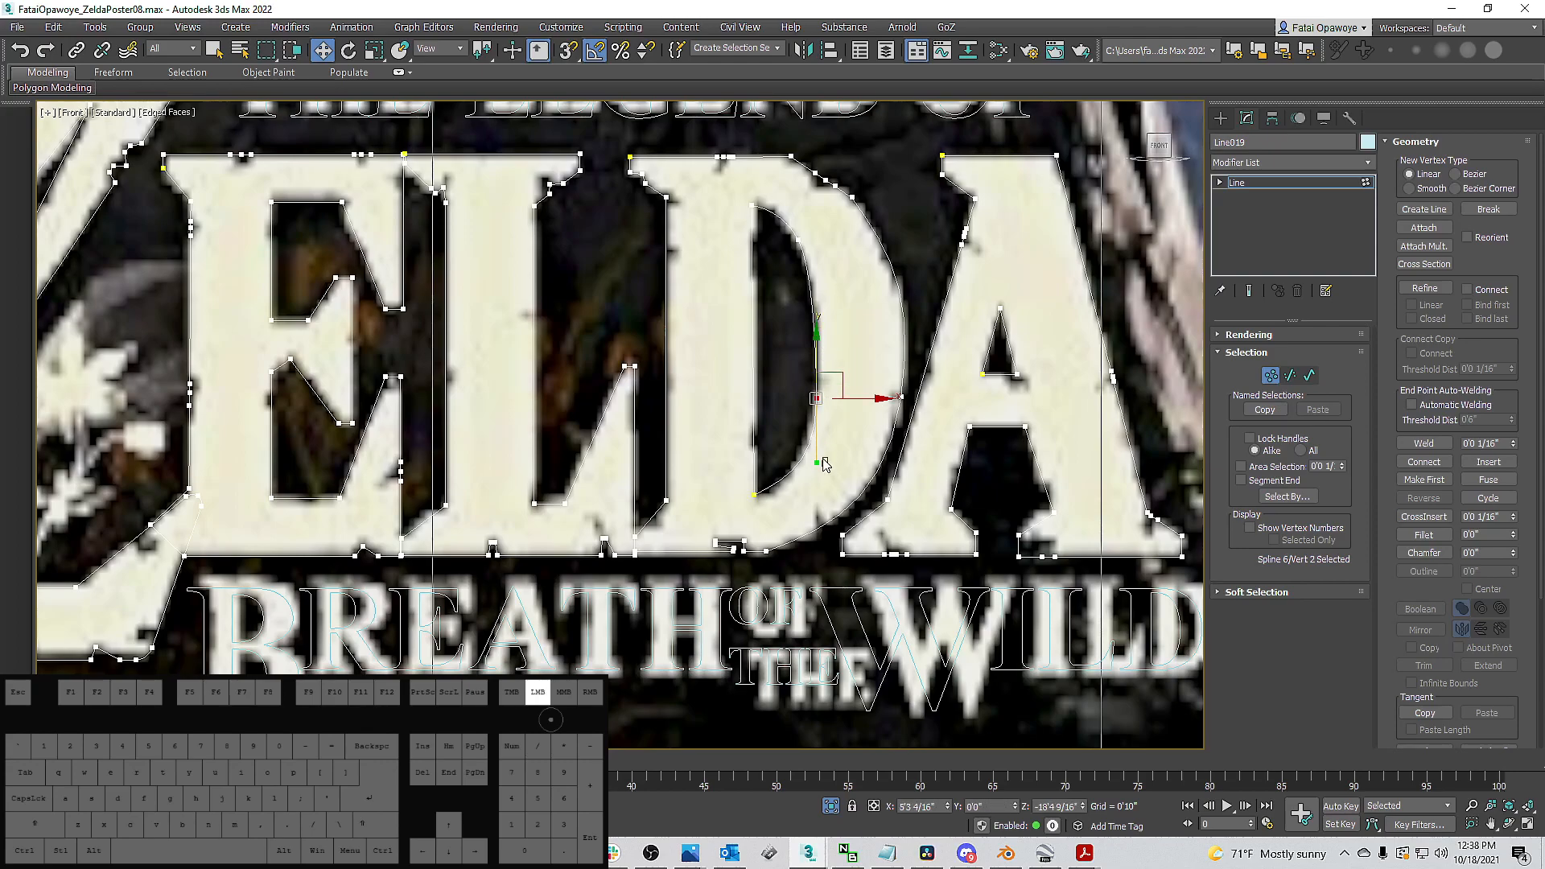
left_click_drag(805, 453, 824, 344)
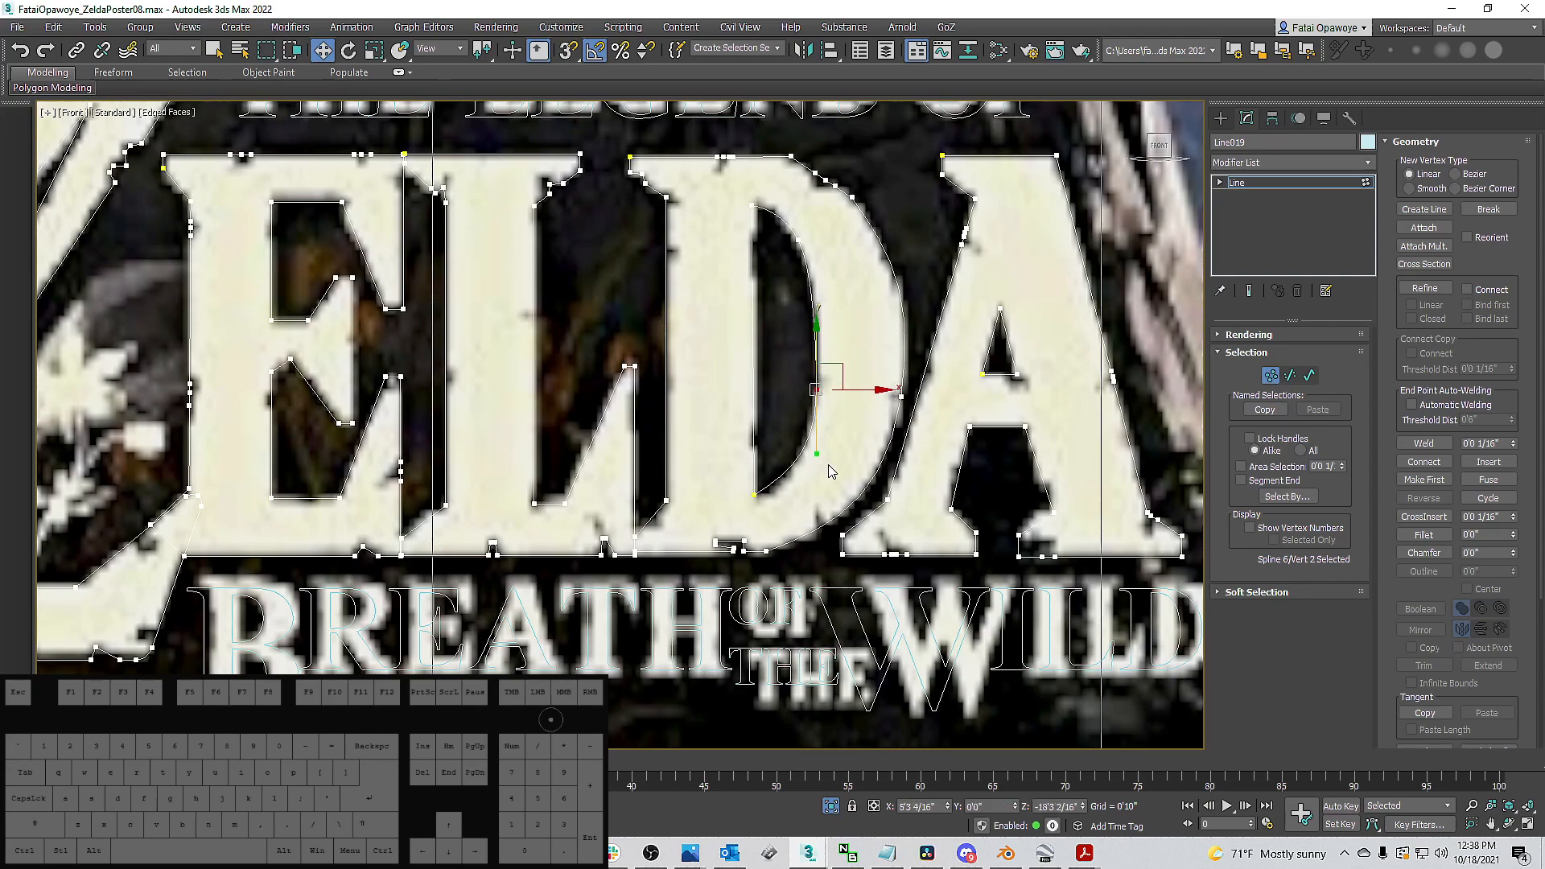
middle_click_drag(842, 345, 812, 324)
left_click_drag(782, 303, 787, 311)
key("ctrl+z")
key("ctrl+z")
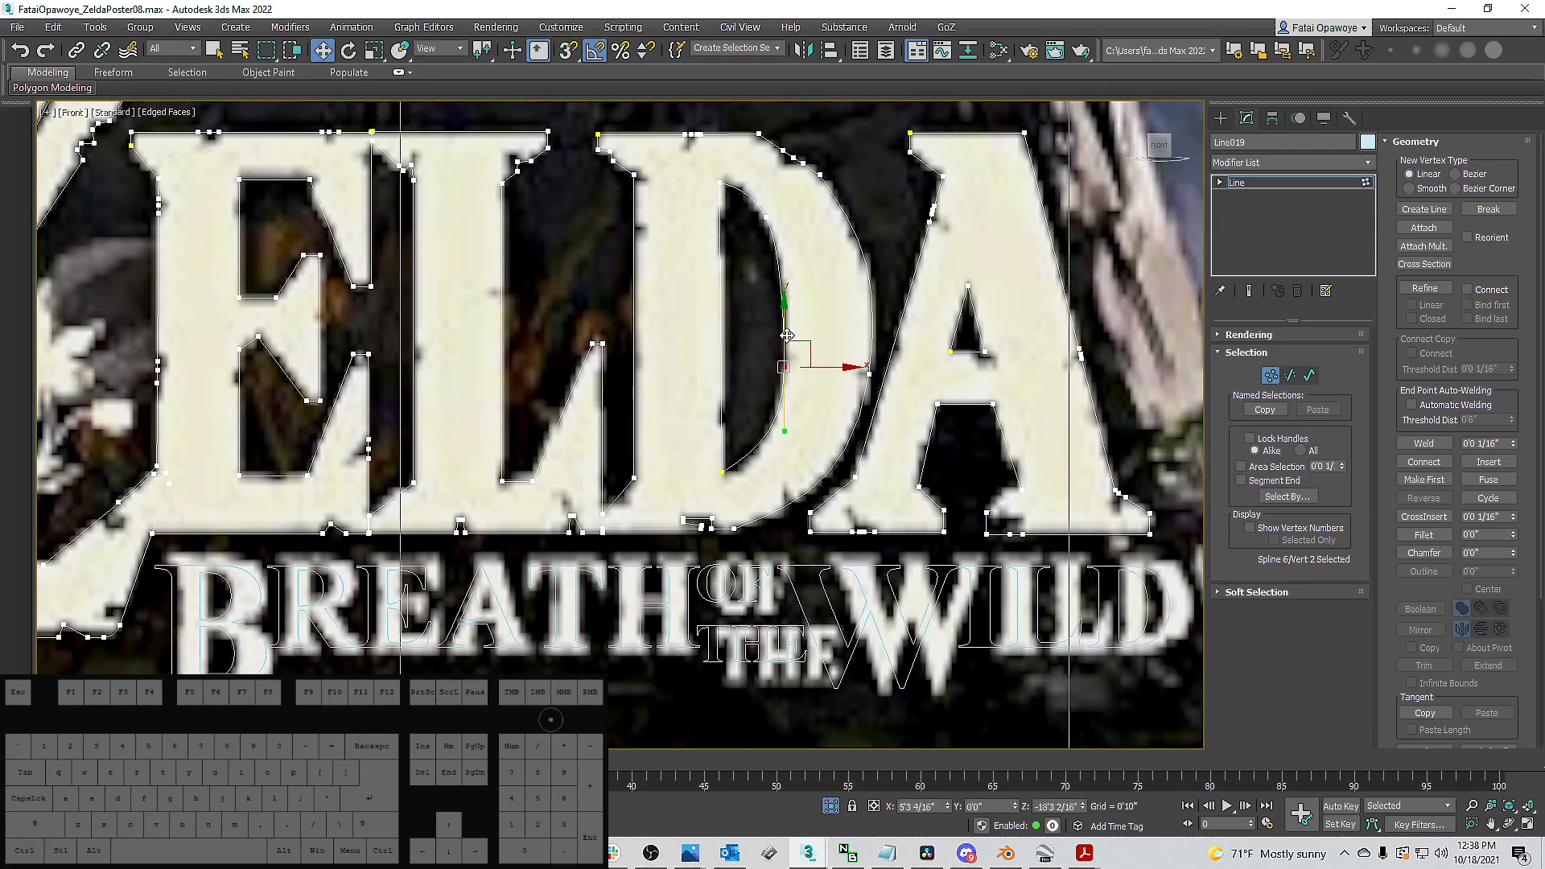
Refine the left edge of the notch in the base of the letter A's left foot with extra vertices.
scroll(925, 303, "up", 2)
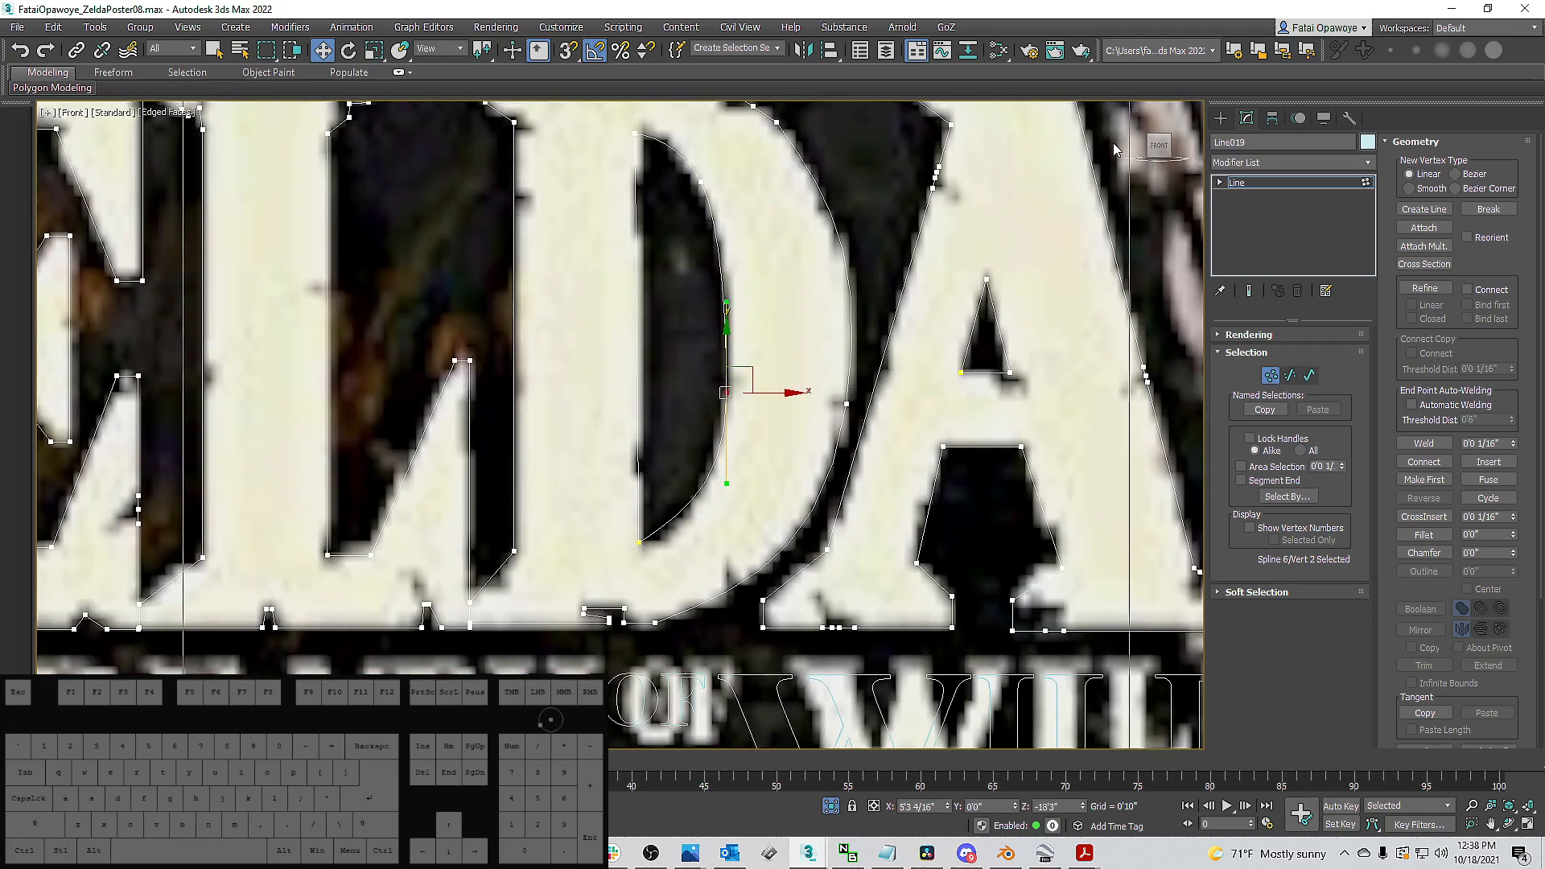
scroll(823, 608, "up", 2)
left_click_drag(827, 608, 842, 576)
left_click(823, 634)
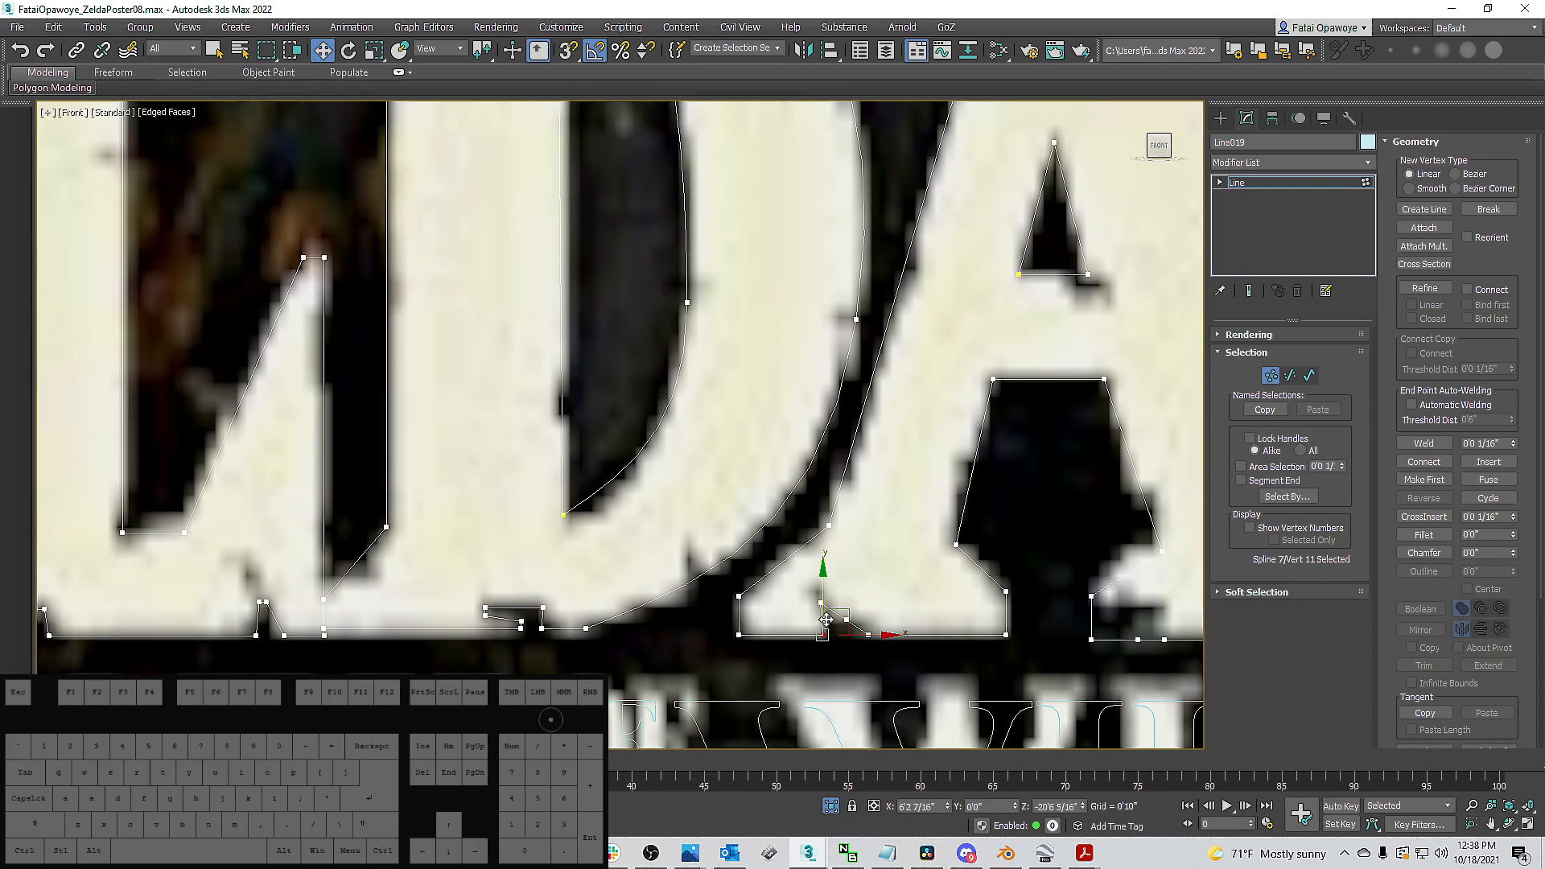
left_click(1424, 288)
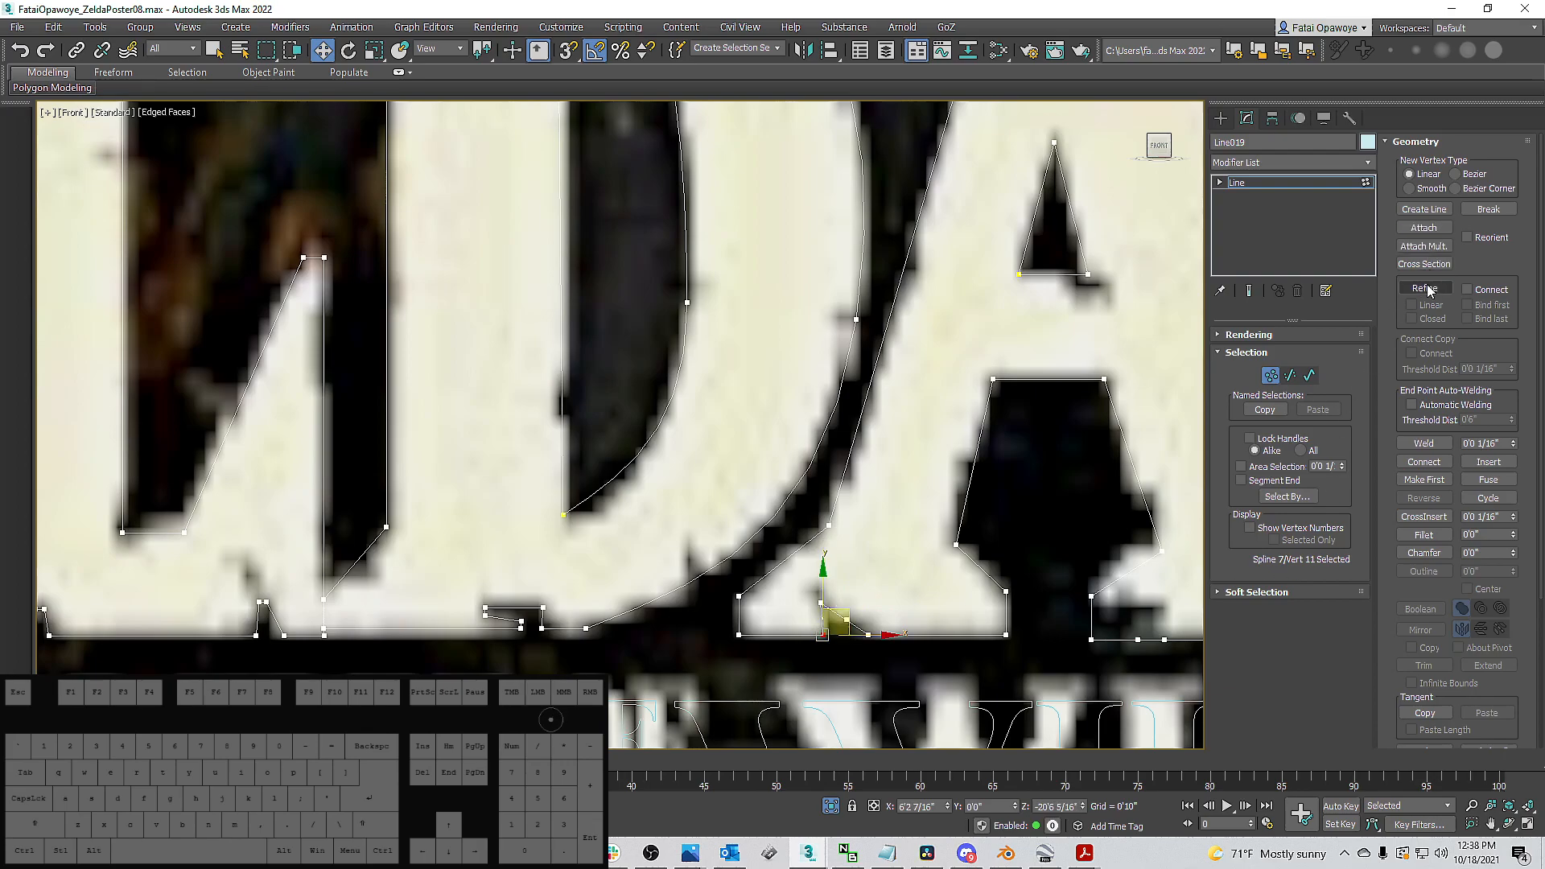
scroll(820, 616, "up", 5)
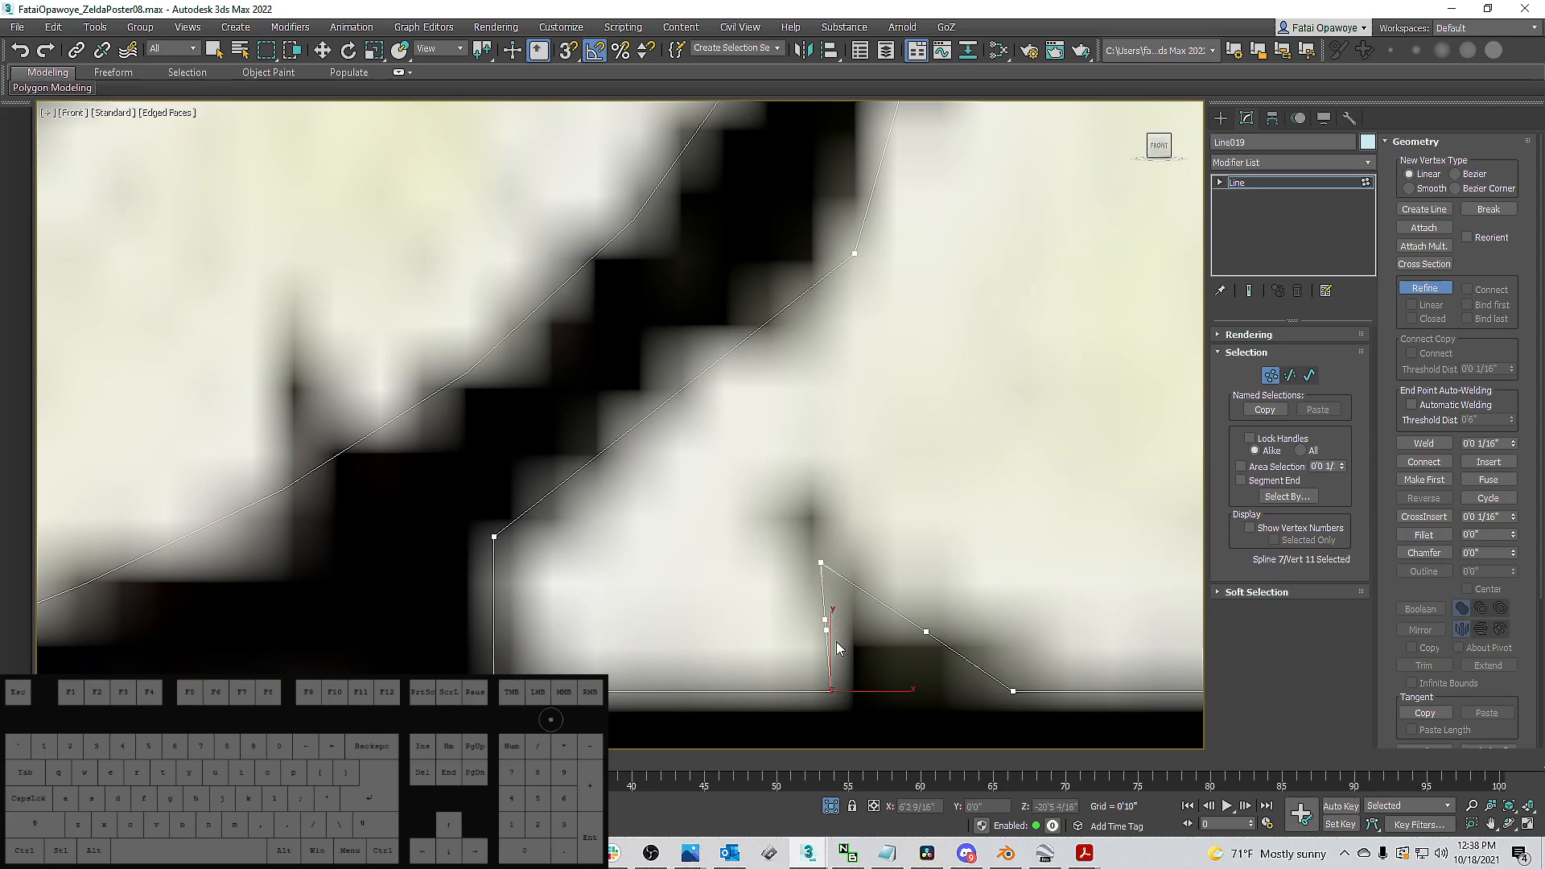
key("2")
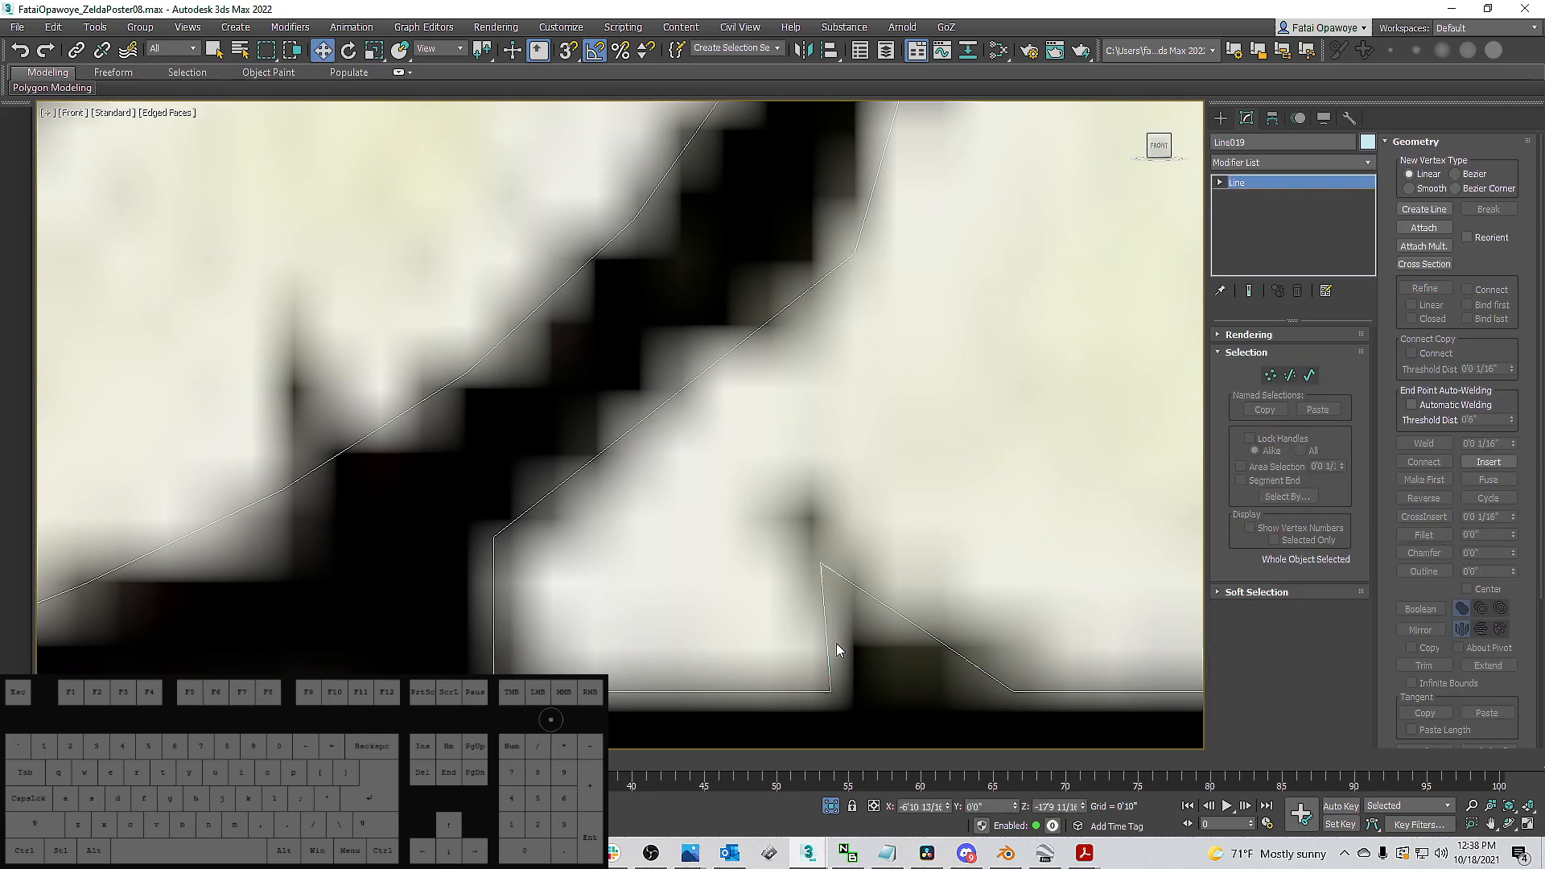
Shift the lower part of the notch's left edge to the right to form a small step in the A's left foot.
left_click(829, 656)
left_click_drag(873, 660, 916, 659)
left_click(812, 598)
left_click_drag(805, 554, 831, 570)
key("1")
left_click(819, 562)
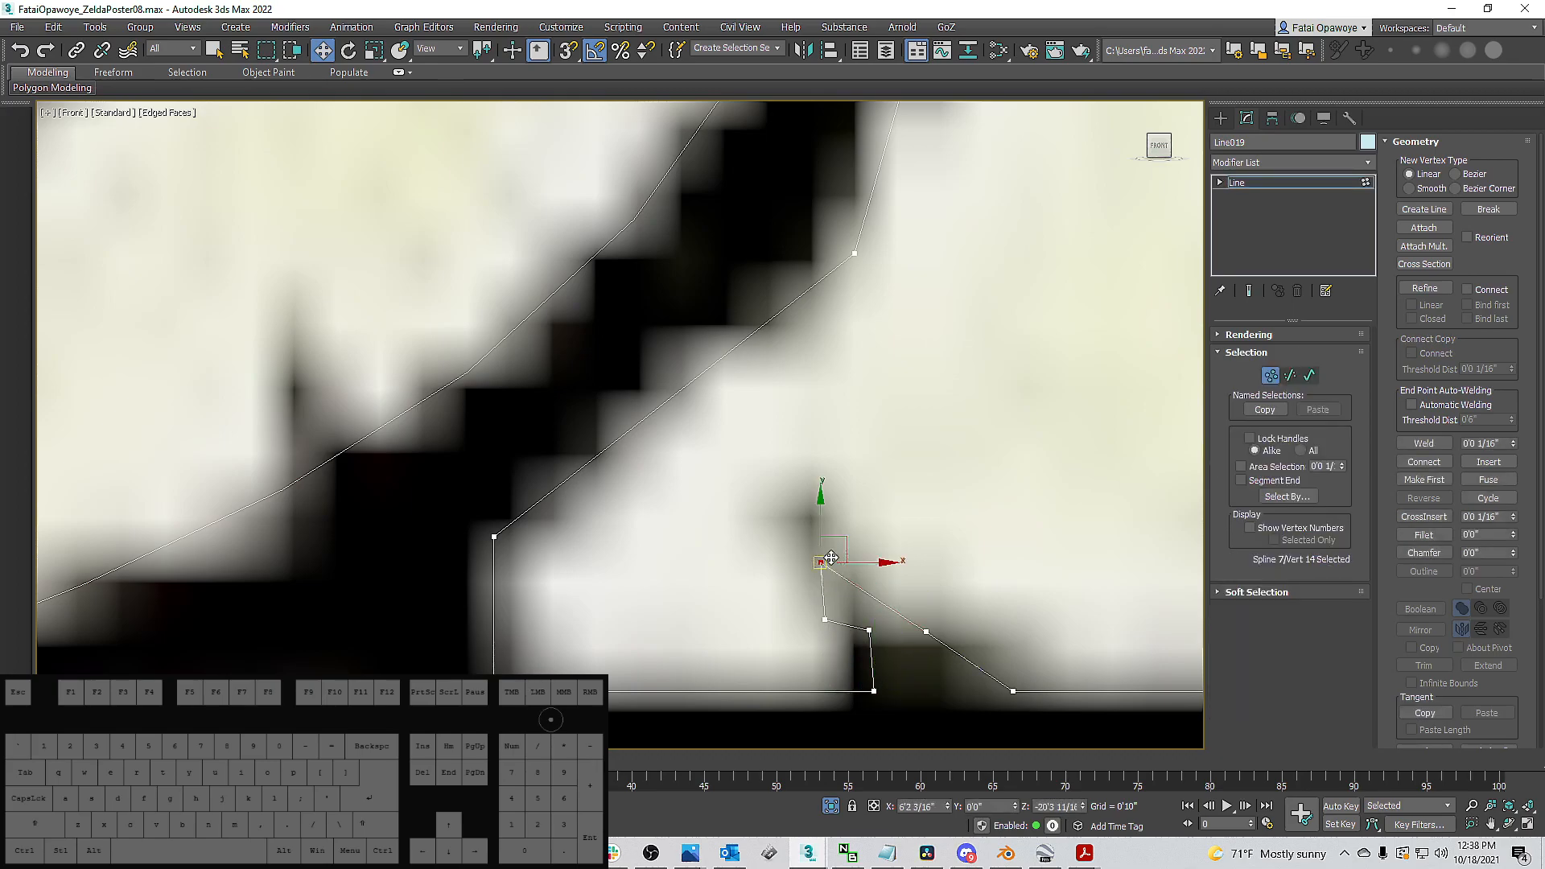
Raise the notch's sloping middle vertex to the peak's height and move its right base vertex left to steepen the edge.
left_click(926, 631)
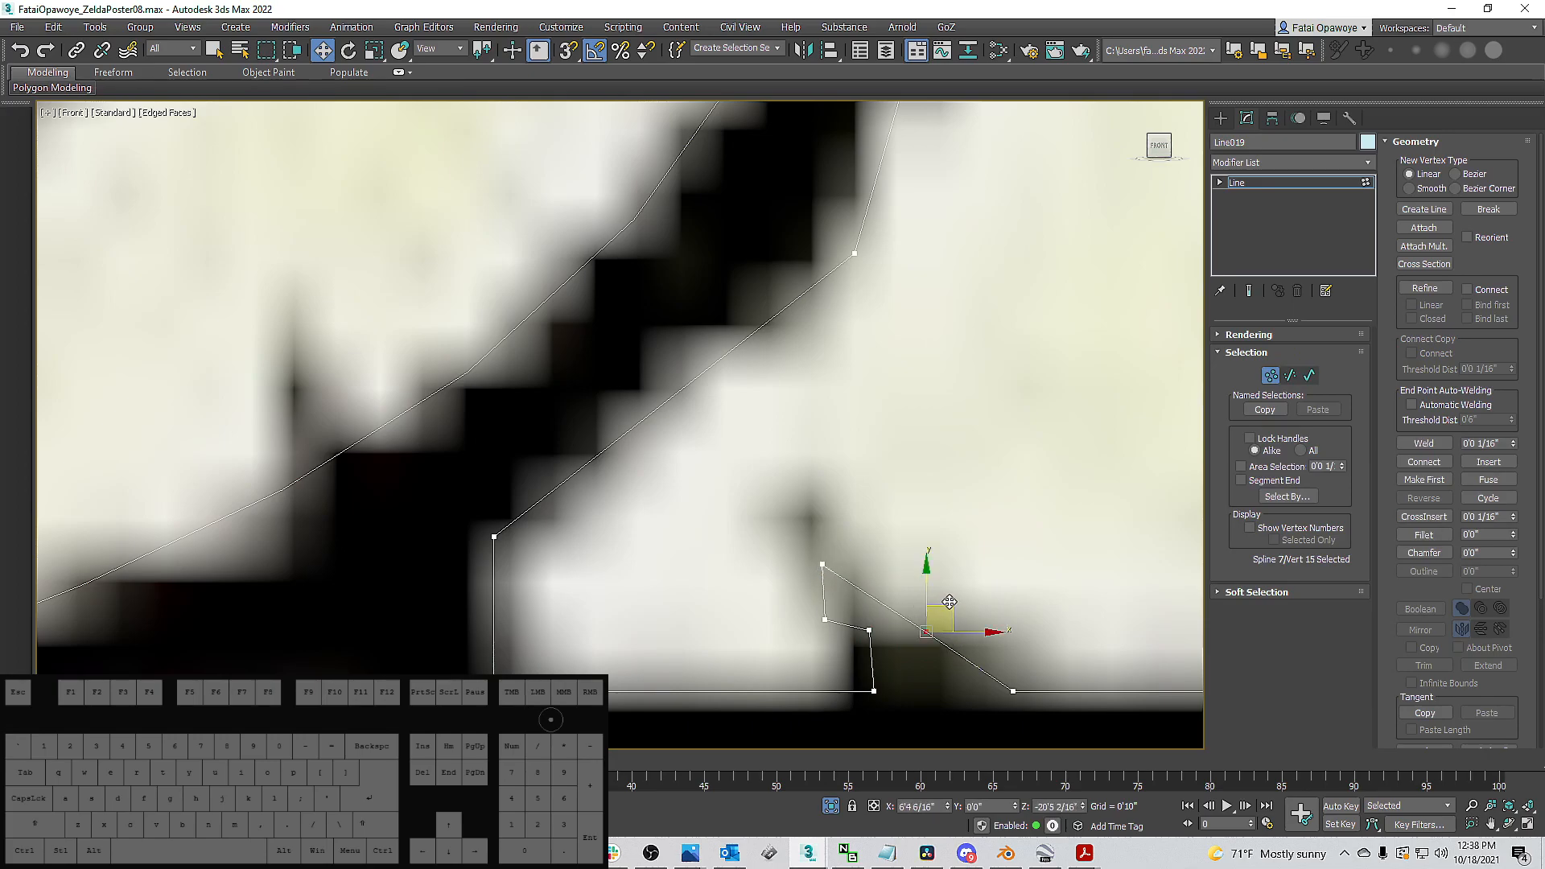
left_click_drag(954, 605, 927, 533)
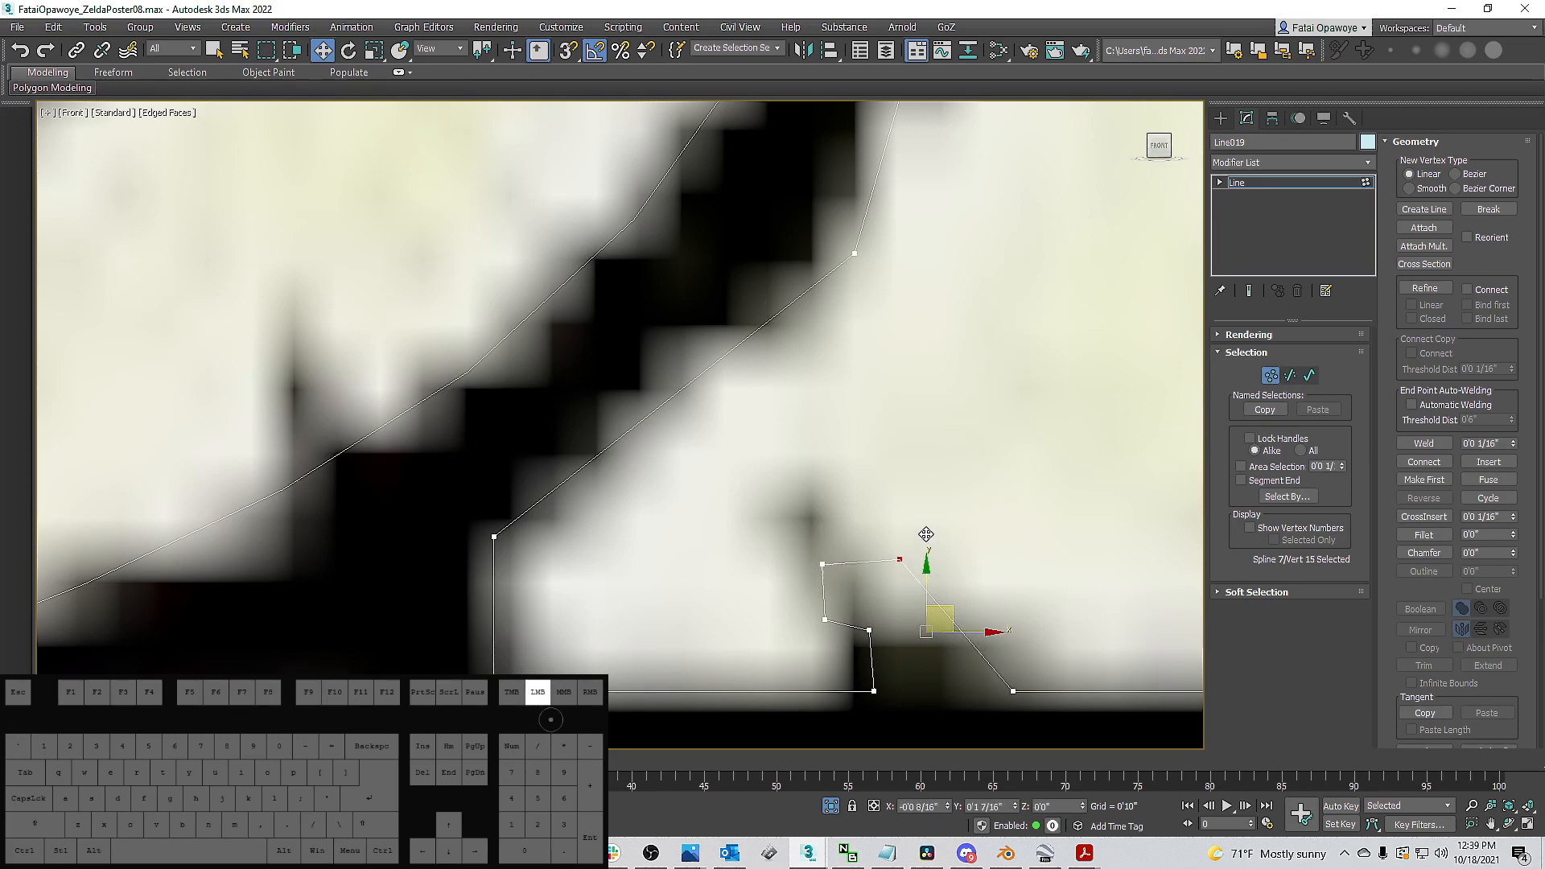
left_click(1012, 690)
left_click_drag(1012, 690, 964, 690)
Adjust the upper corner and left-side vertices of the notch in the A's left foot to square off its shape.
left_click_drag(793, 504, 917, 568)
left_click(907, 557)
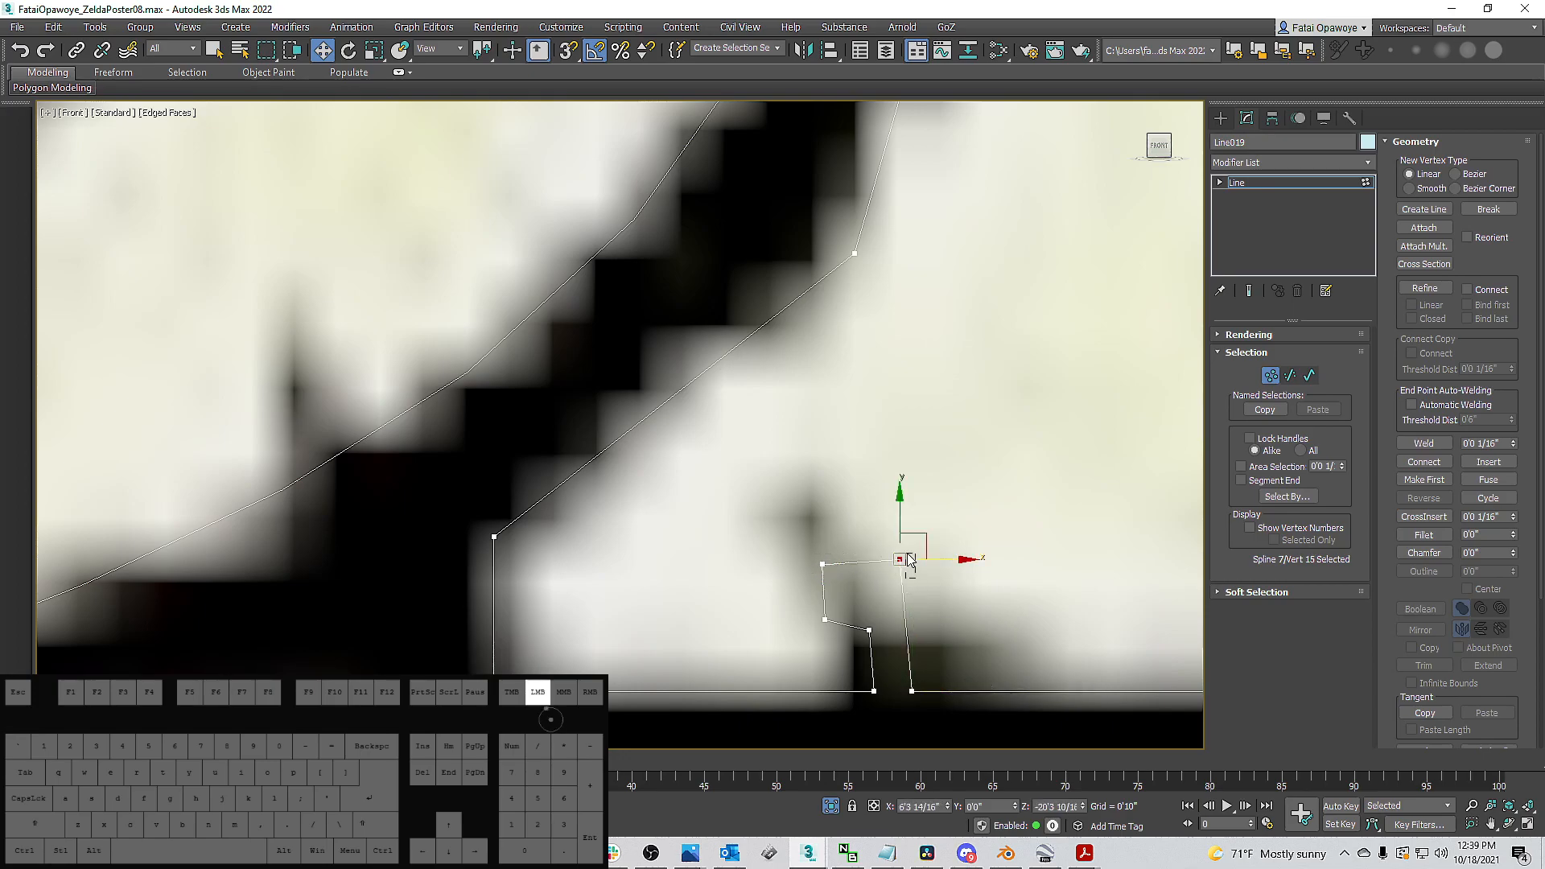
left_click_drag(900, 506, 901, 523)
mouse_move(808, 528)
left_mouse_down()
mouse_move(833, 577)
mouse_move(822, 541)
left_mouse_up()
left_click_drag(810, 603, 835, 630)
Raise the two inner bottom vertices of the A's right foot and move the neighbouring base vertex left to form a stepped corner.
scroll(817, 581, "down", 5)
middle_click_drag(887, 567, 670, 538)
middle_click_drag(812, 603, 728, 608)
left_click(694, 597)
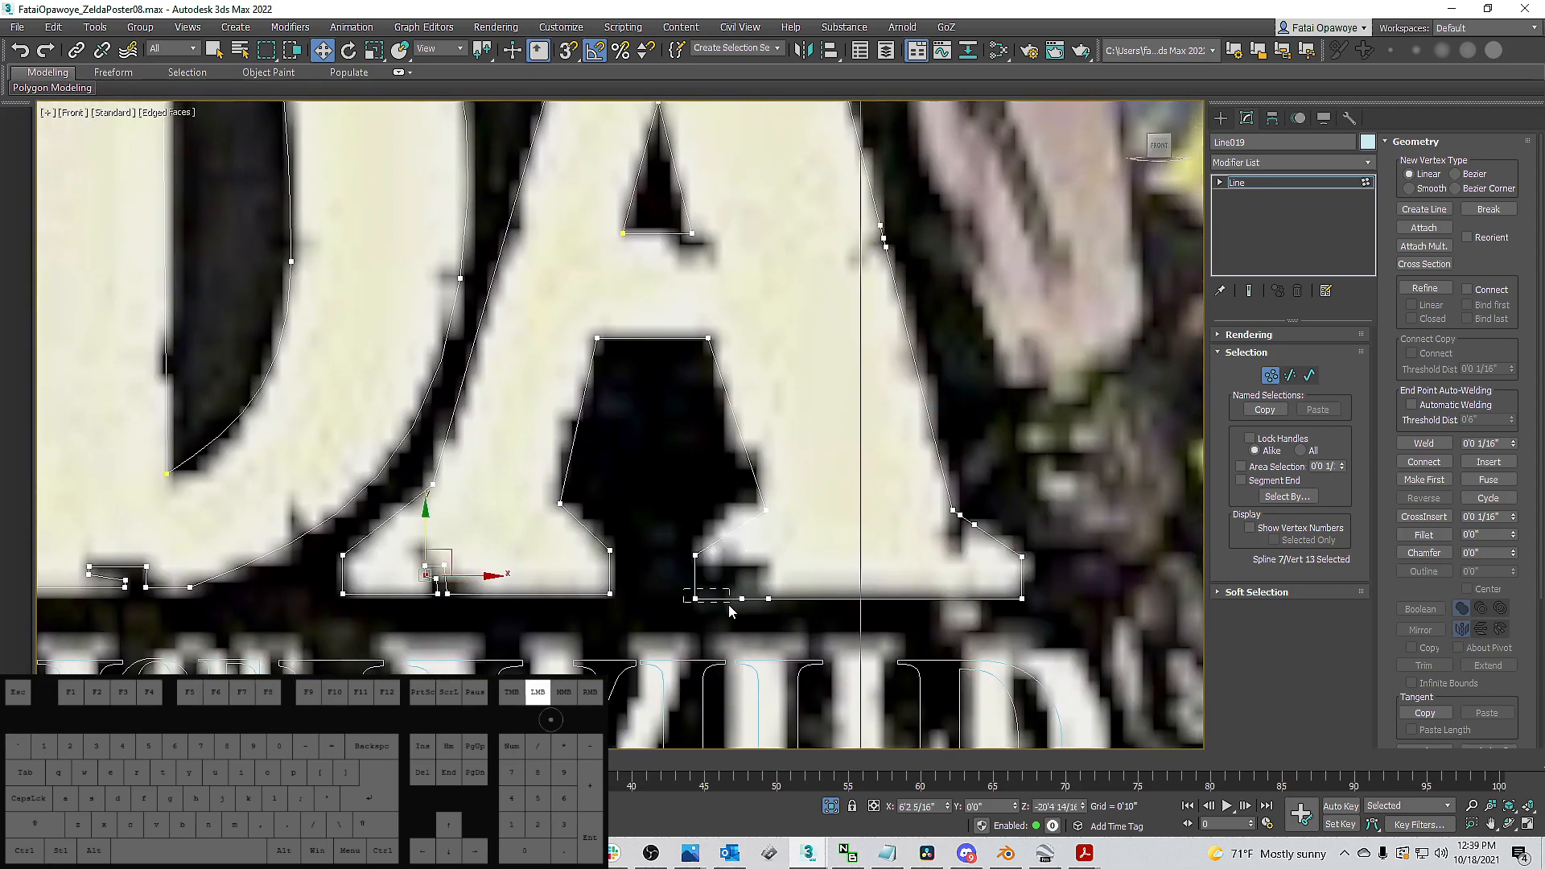
left_click_drag(722, 584, 763, 607)
key("ctrl+z")
left_click(695, 598, "ctrl")
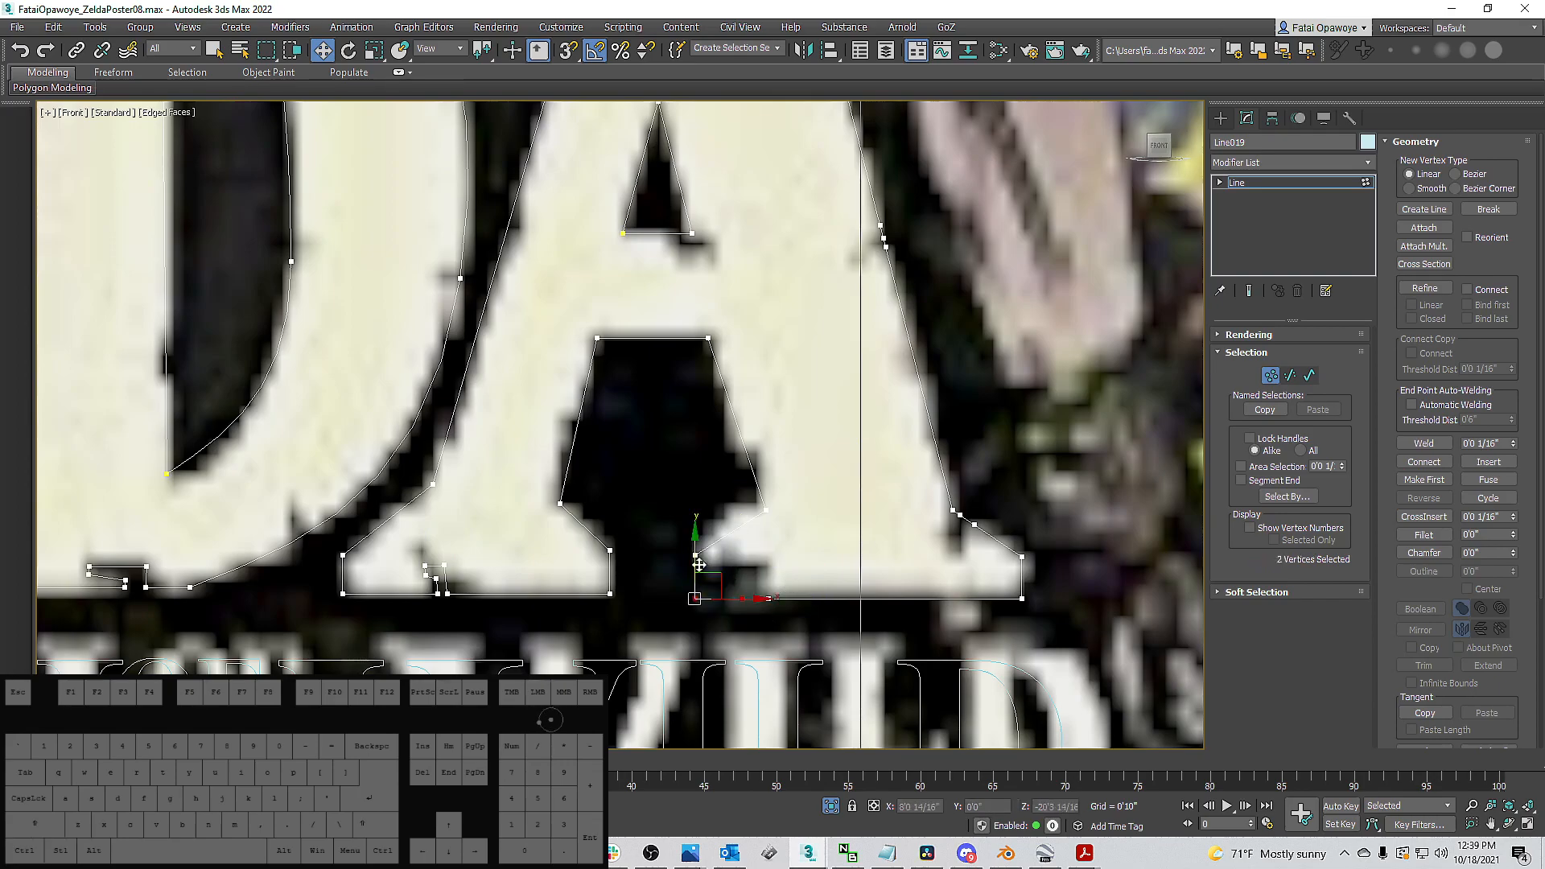
left_click(767, 599)
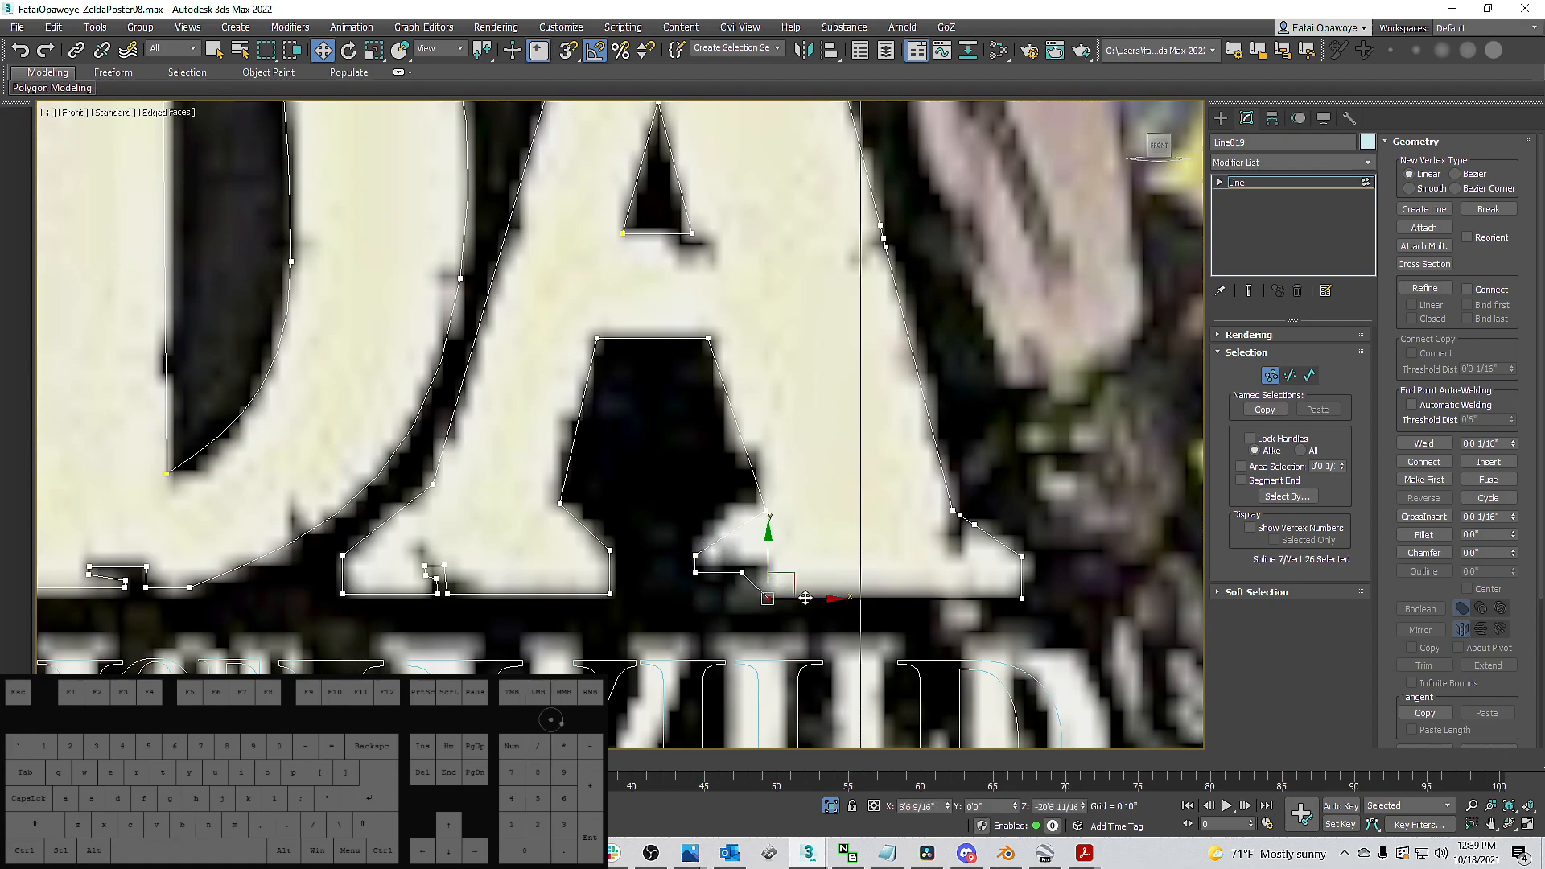
left_click_drag(809, 601, 762, 609)
Adjust the vertices on the A's outer right edge just above the foot to follow the poster lettering.
scroll(975, 524, "up", 2)
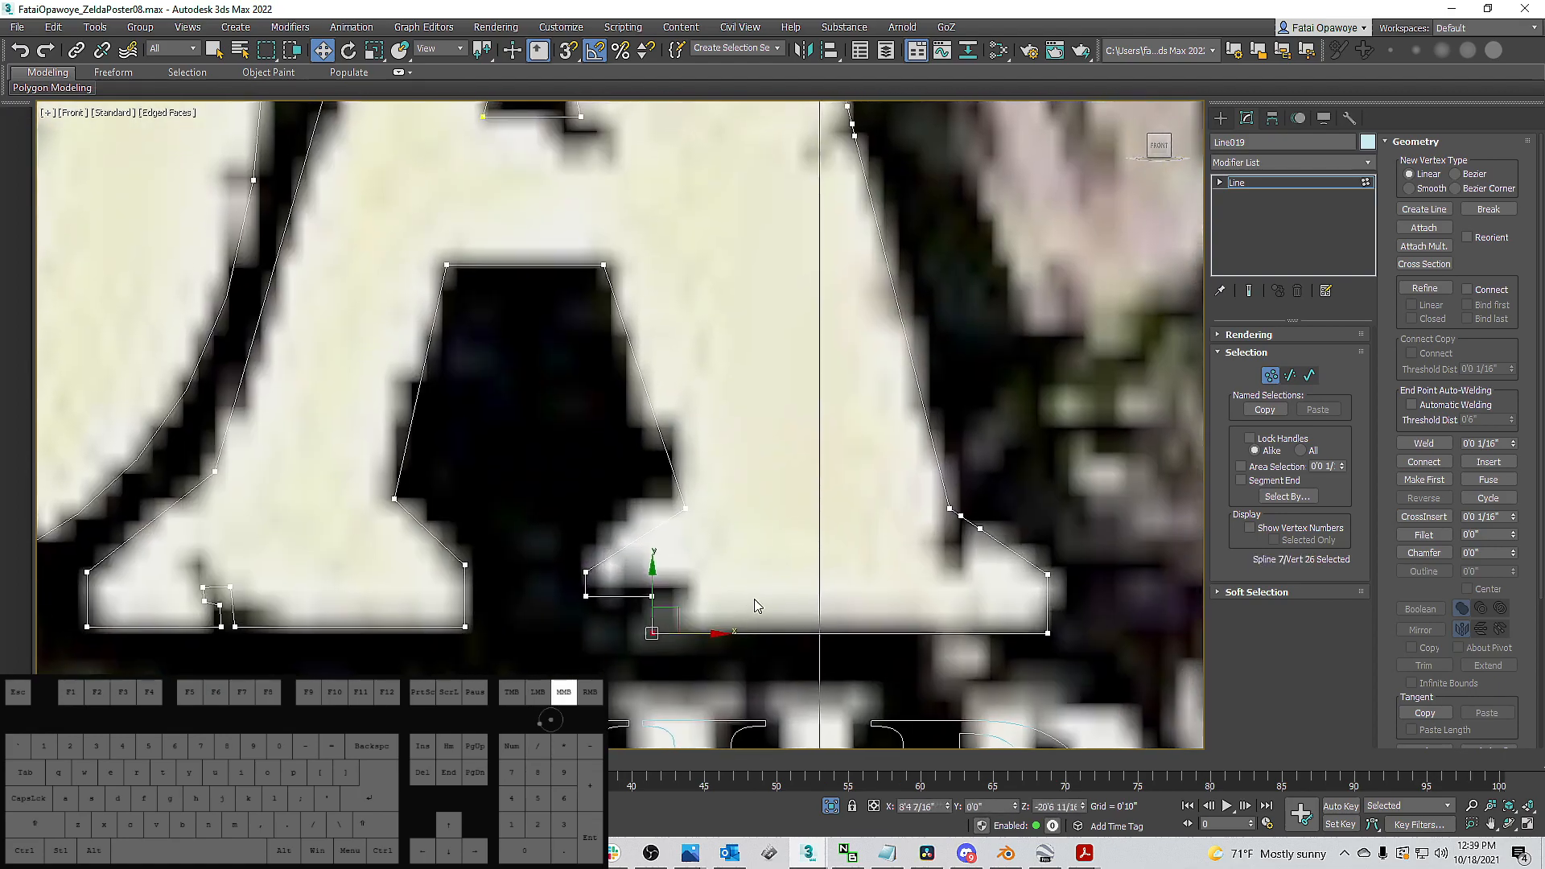
left_click(960, 514)
left_click_drag(959, 516, 956, 555)
left_click(980, 527)
Pull the middle vertex on the A's outer right stroke inward to trace the small nick.
scroll(968, 465, "down", 3)
scroll(910, 383, "up", 3)
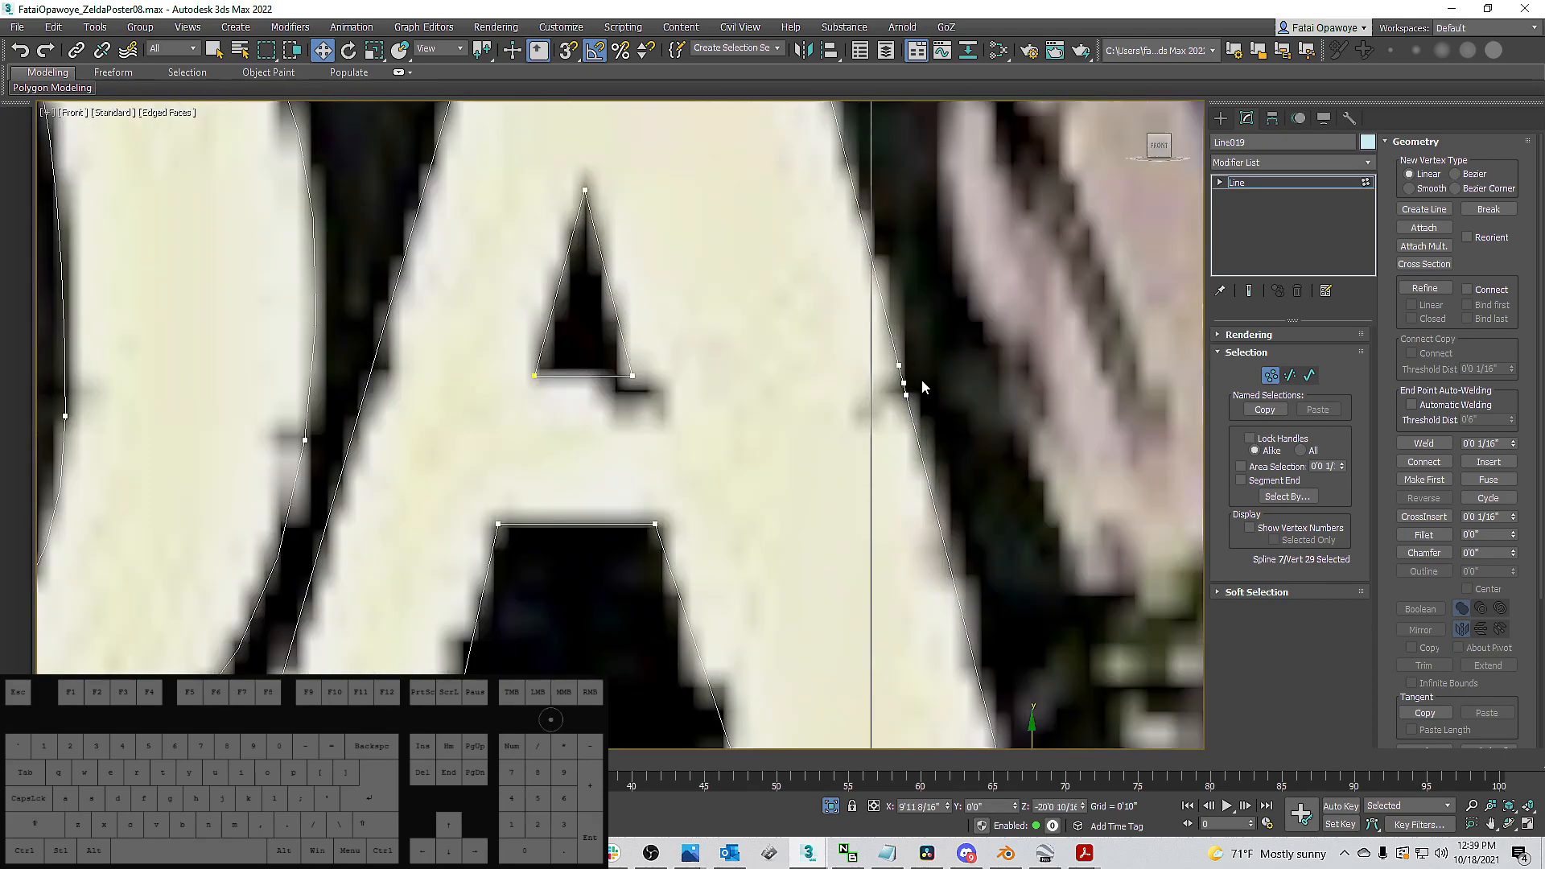
left_click(902, 383)
left_click_drag(935, 363, 903, 377)
scroll(904, 388, "up", 2)
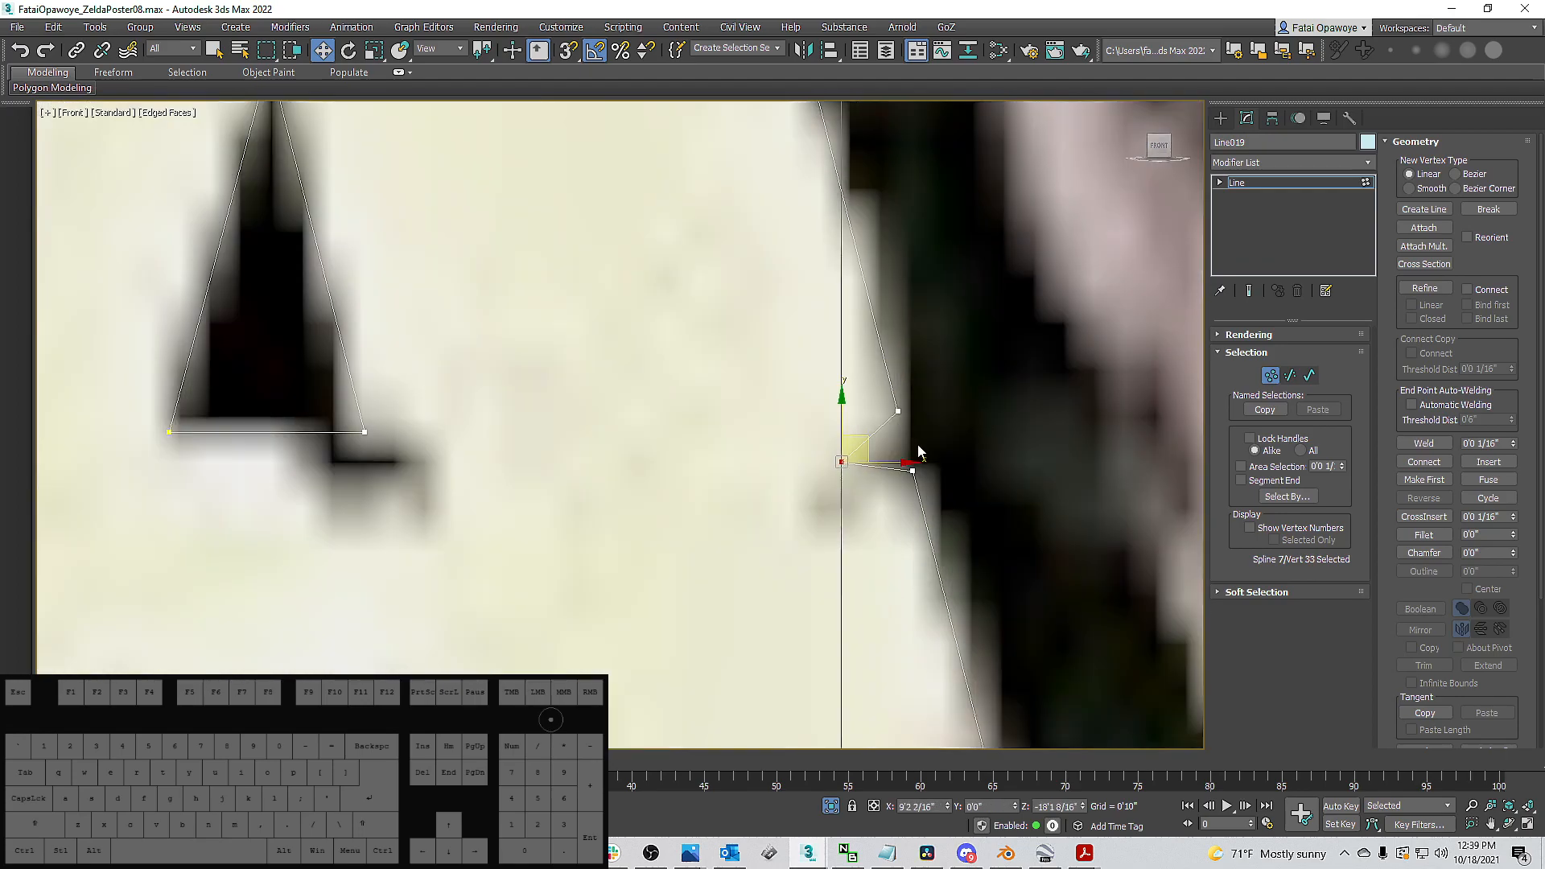
Pull the middle vertex on the A's upper left stroke inward to form a nick in the outline.
scroll(898, 418, "down", 4)
scroll(897, 419, "down", 3)
scroll(837, 344, "up", 5)
left_click(765, 318)
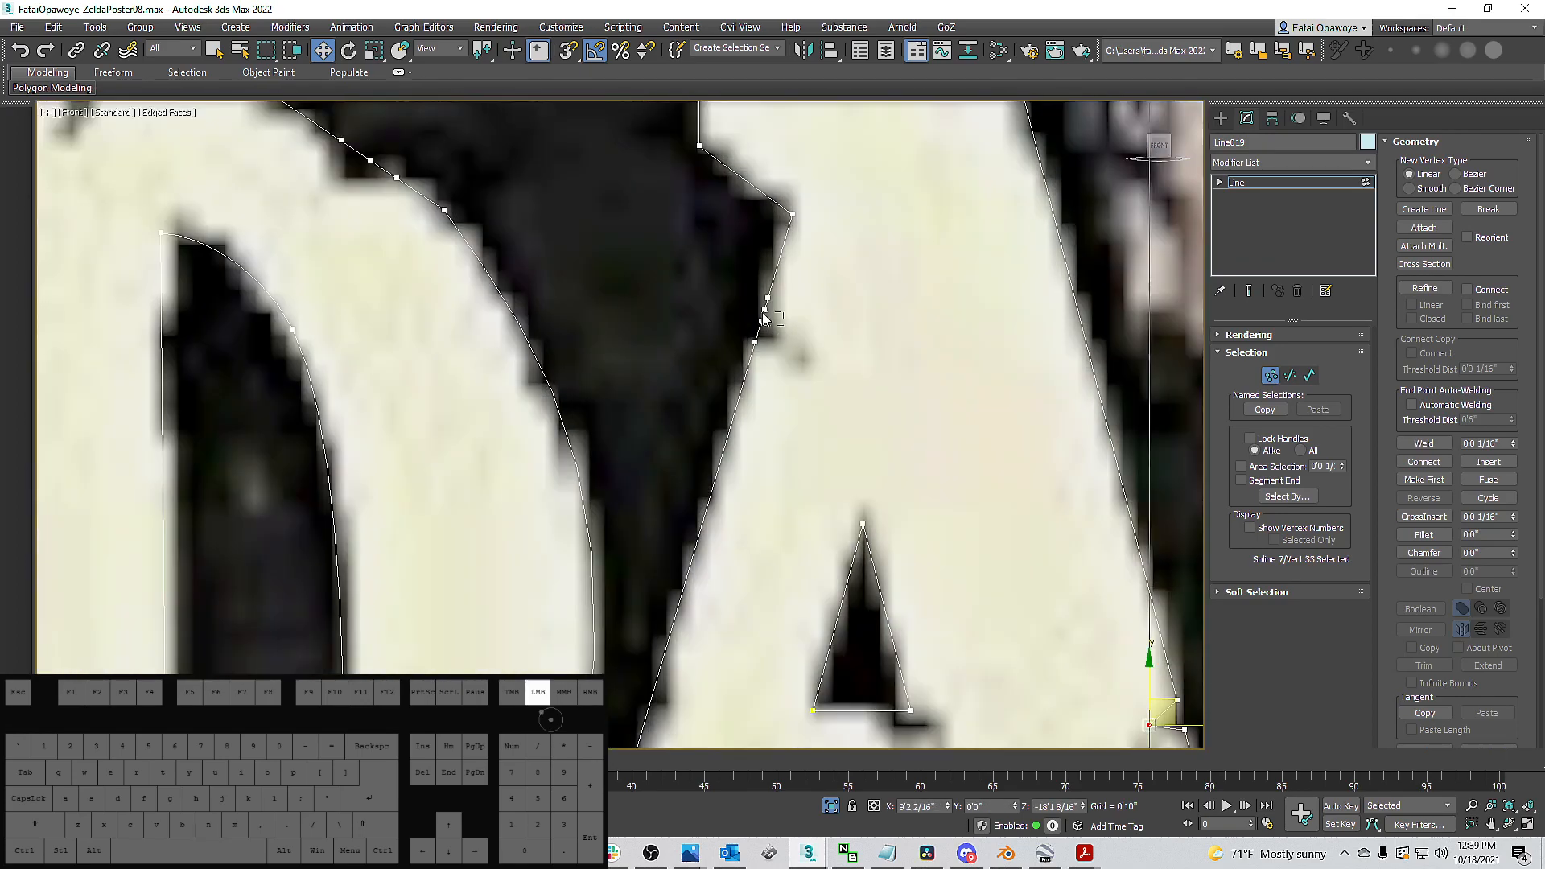
left_click_drag(758, 314, 826, 309)
Select the letter A's top corner vertices together.
scroll(768, 214, "down", 4)
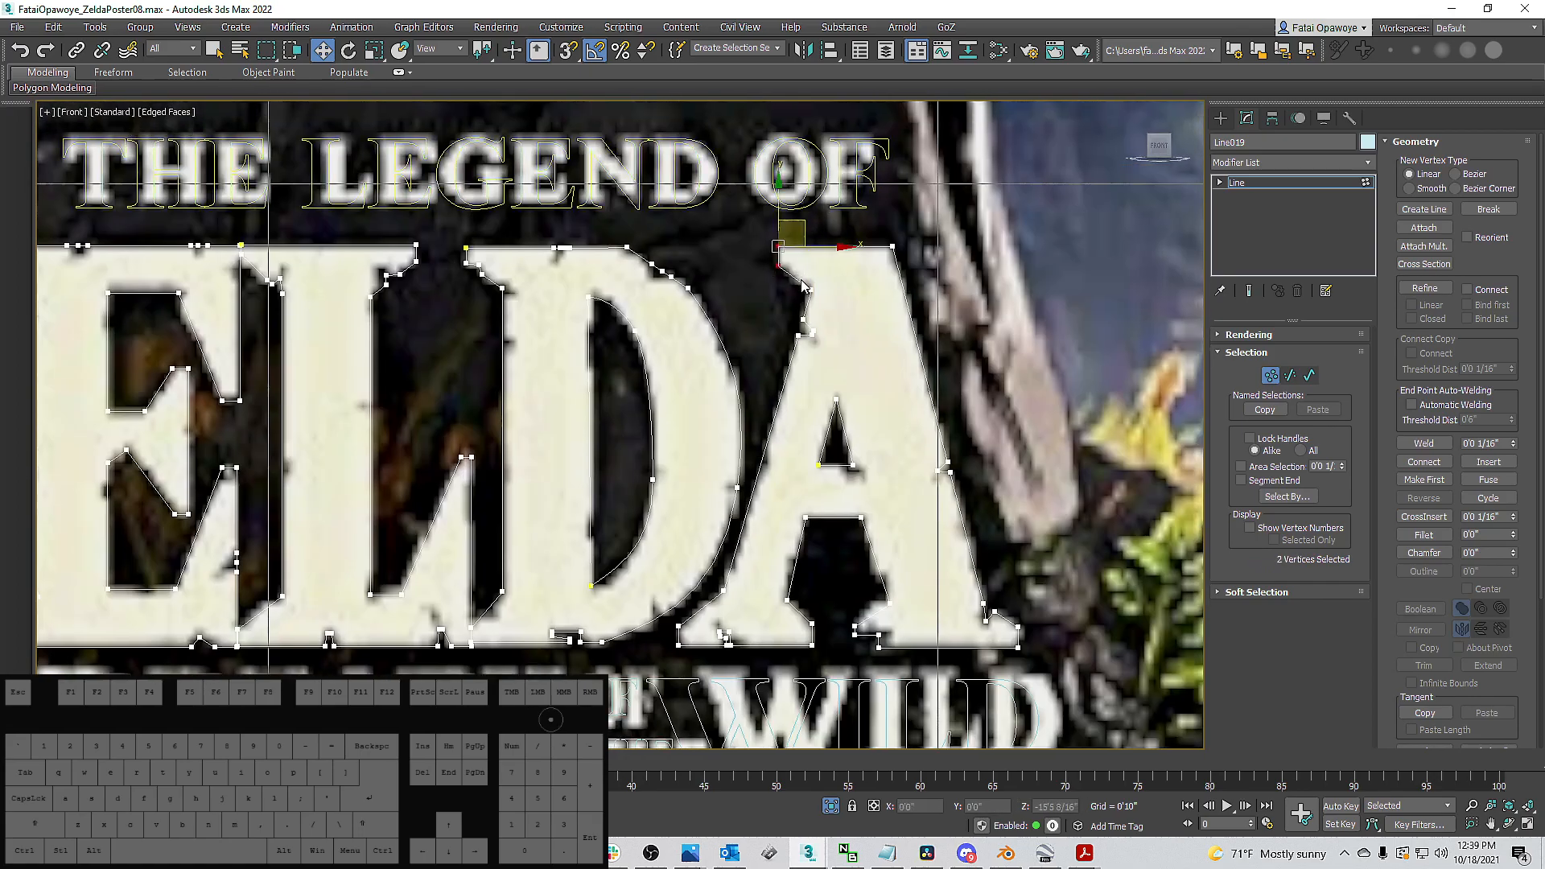
left_click(893, 247)
left_click_drag(761, 229, 789, 256, "ctrl")
Select the letter E's upper-left corner vertex and check the traced ZELDA outlines against the poster.
scroll(1006, 269, "down", 4)
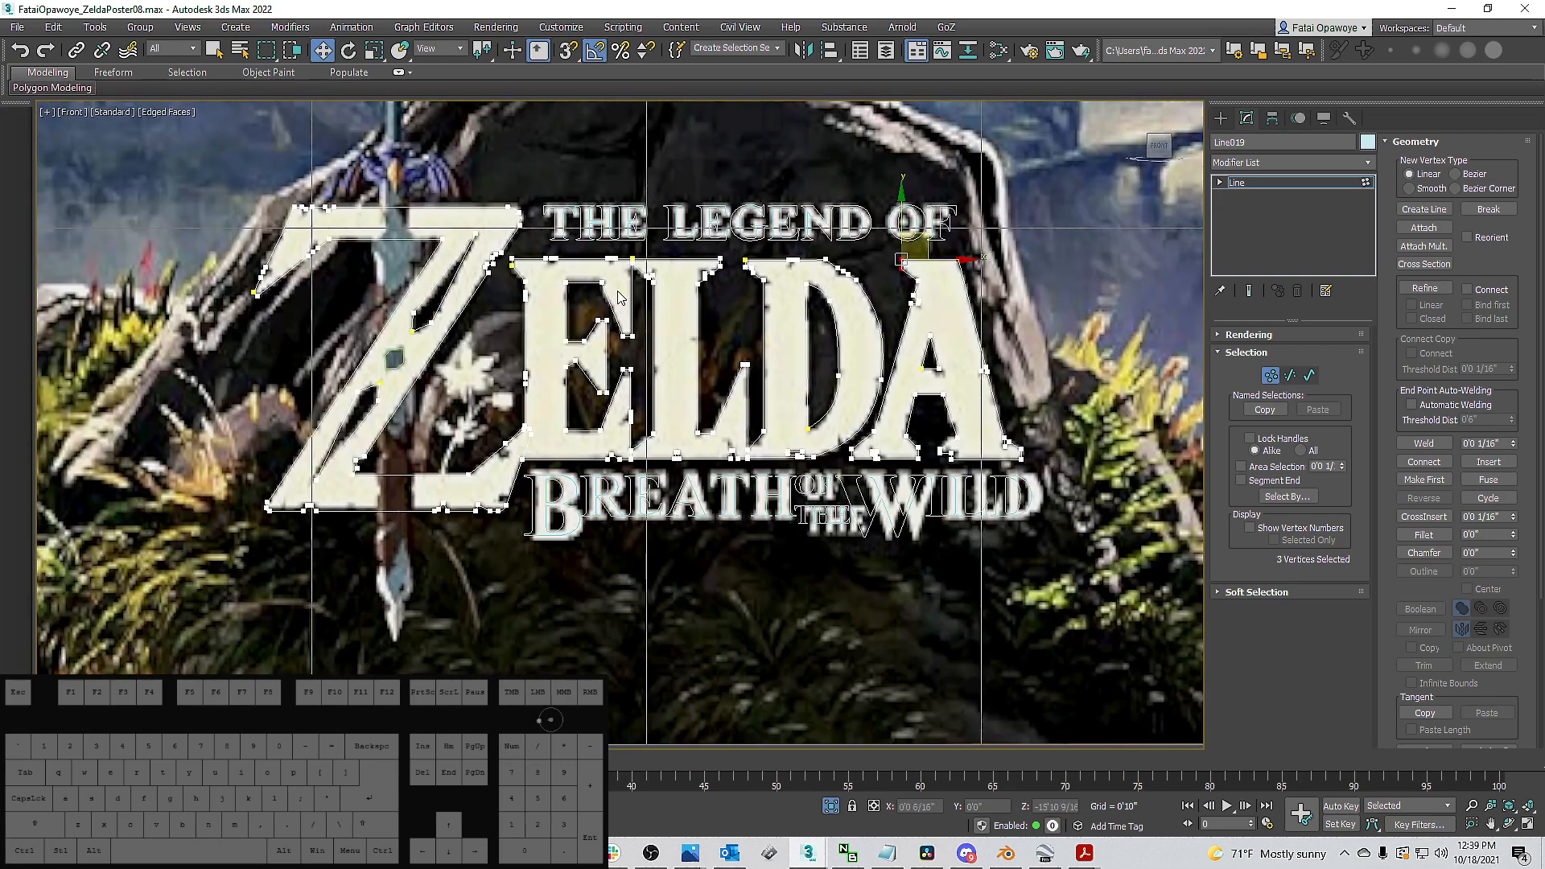
scroll(497, 252, "up", 4)
scroll(541, 279, "up", 3)
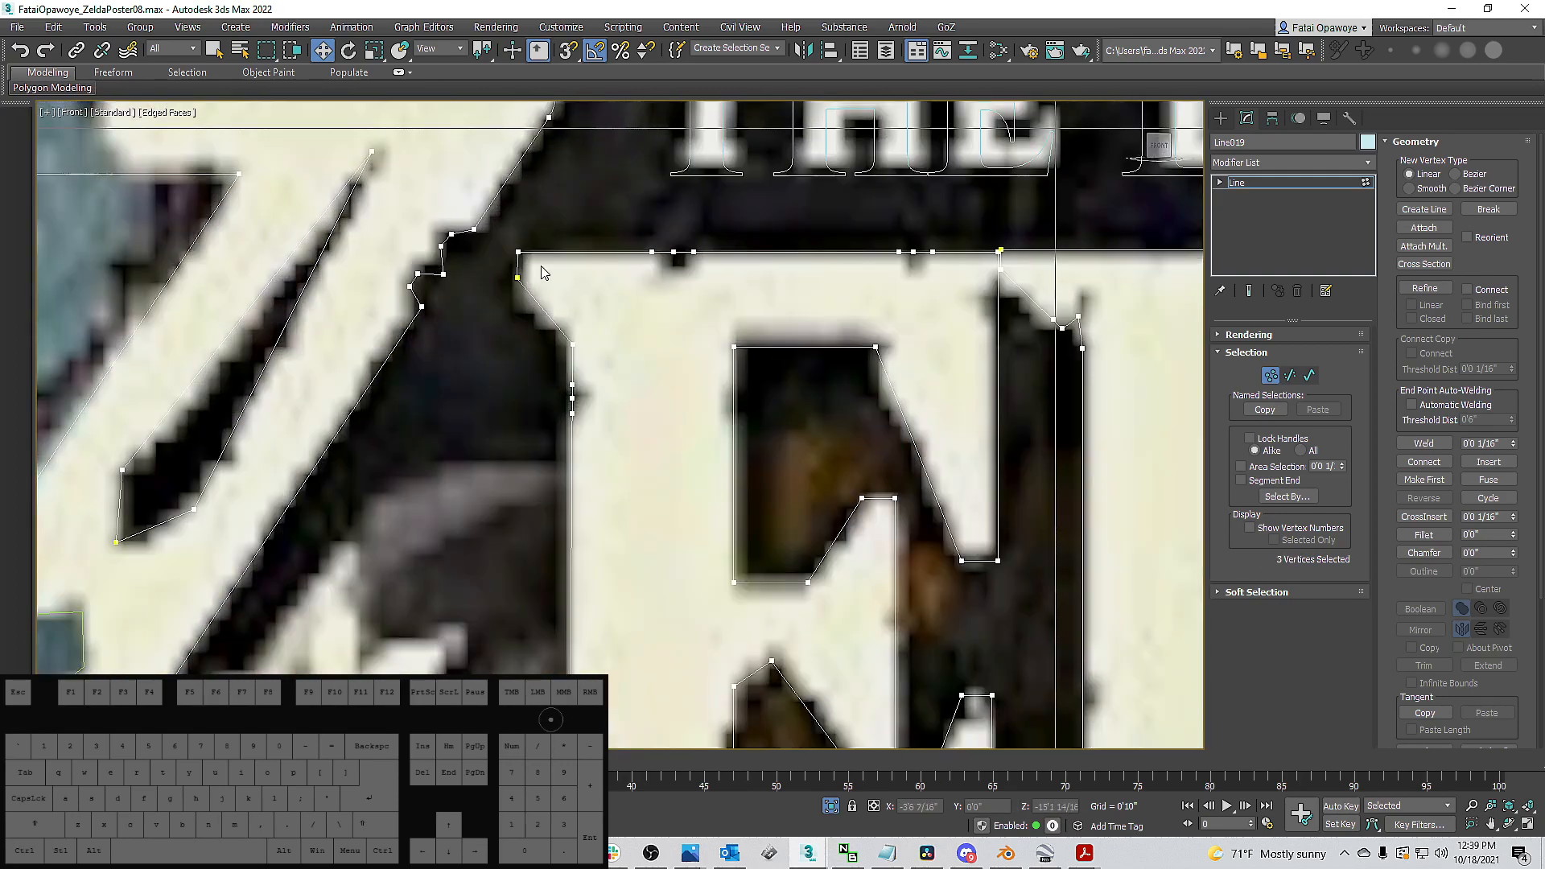
mouse_move(530, 290)
left_mouse_down()
mouse_move(510, 274)
mouse_move(517, 240)
mouse_move(546, 286)
left_mouse_up()
scroll(524, 265, "down", 3)
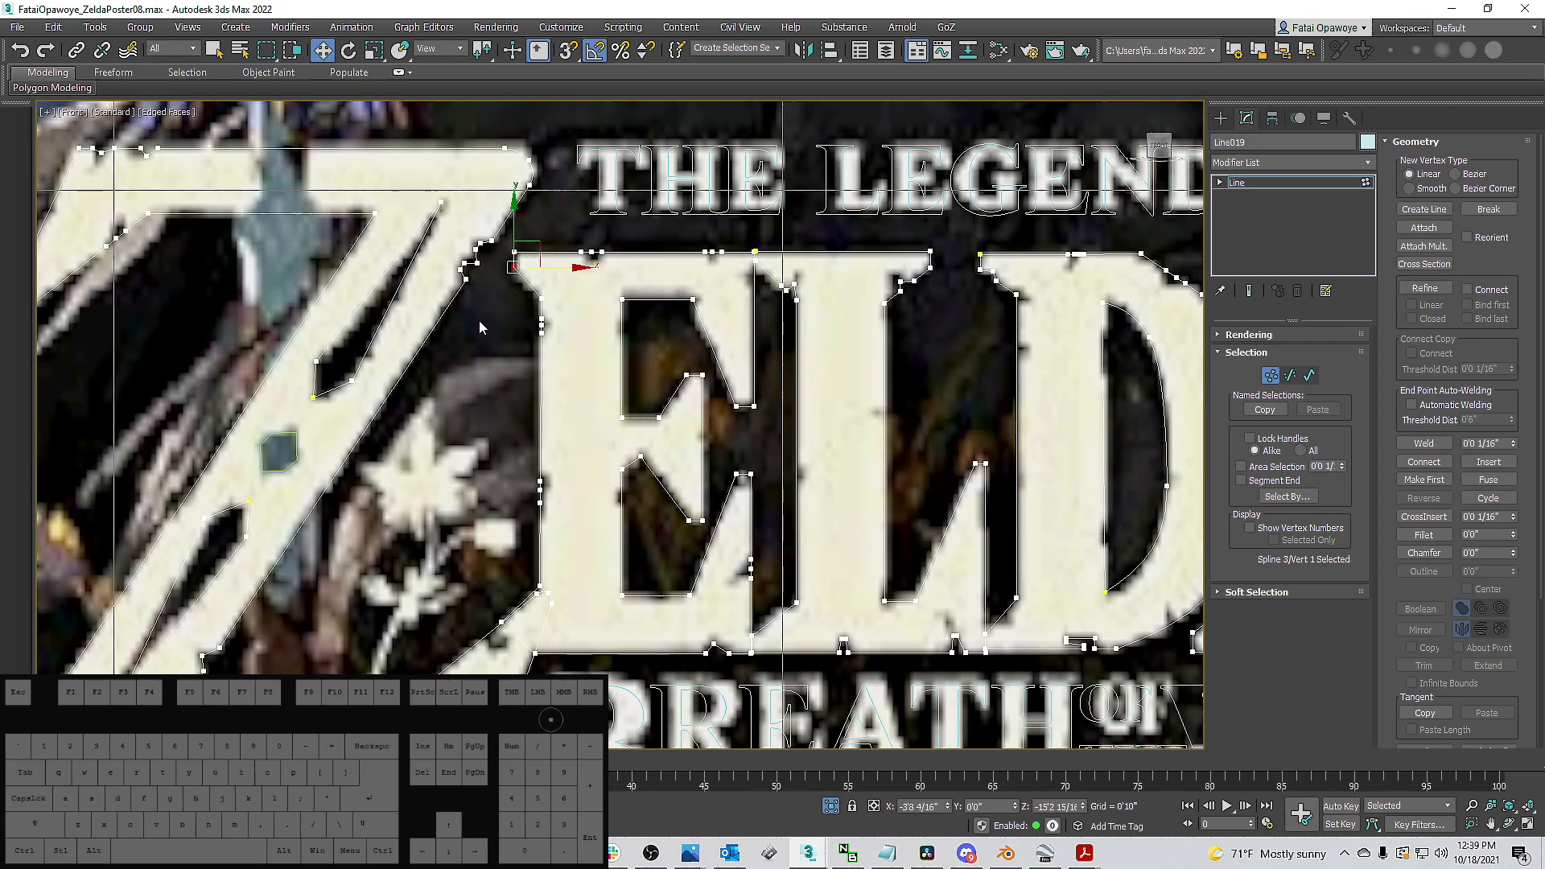
scroll(472, 318, "down", 3)
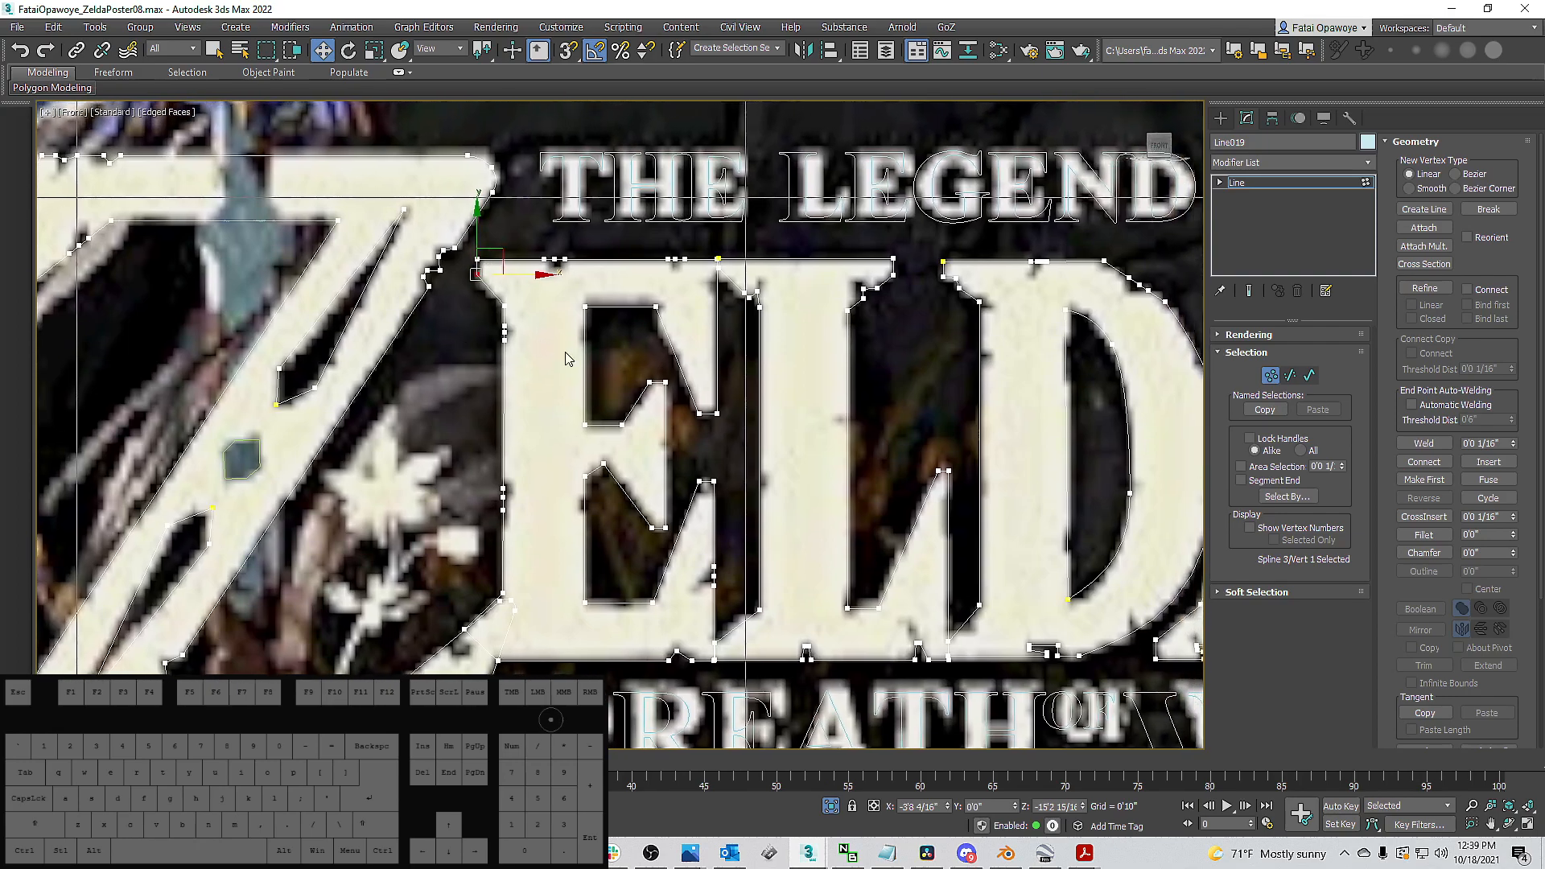
scroll(633, 367, "down", 3)
scroll(702, 366, "up", 5)
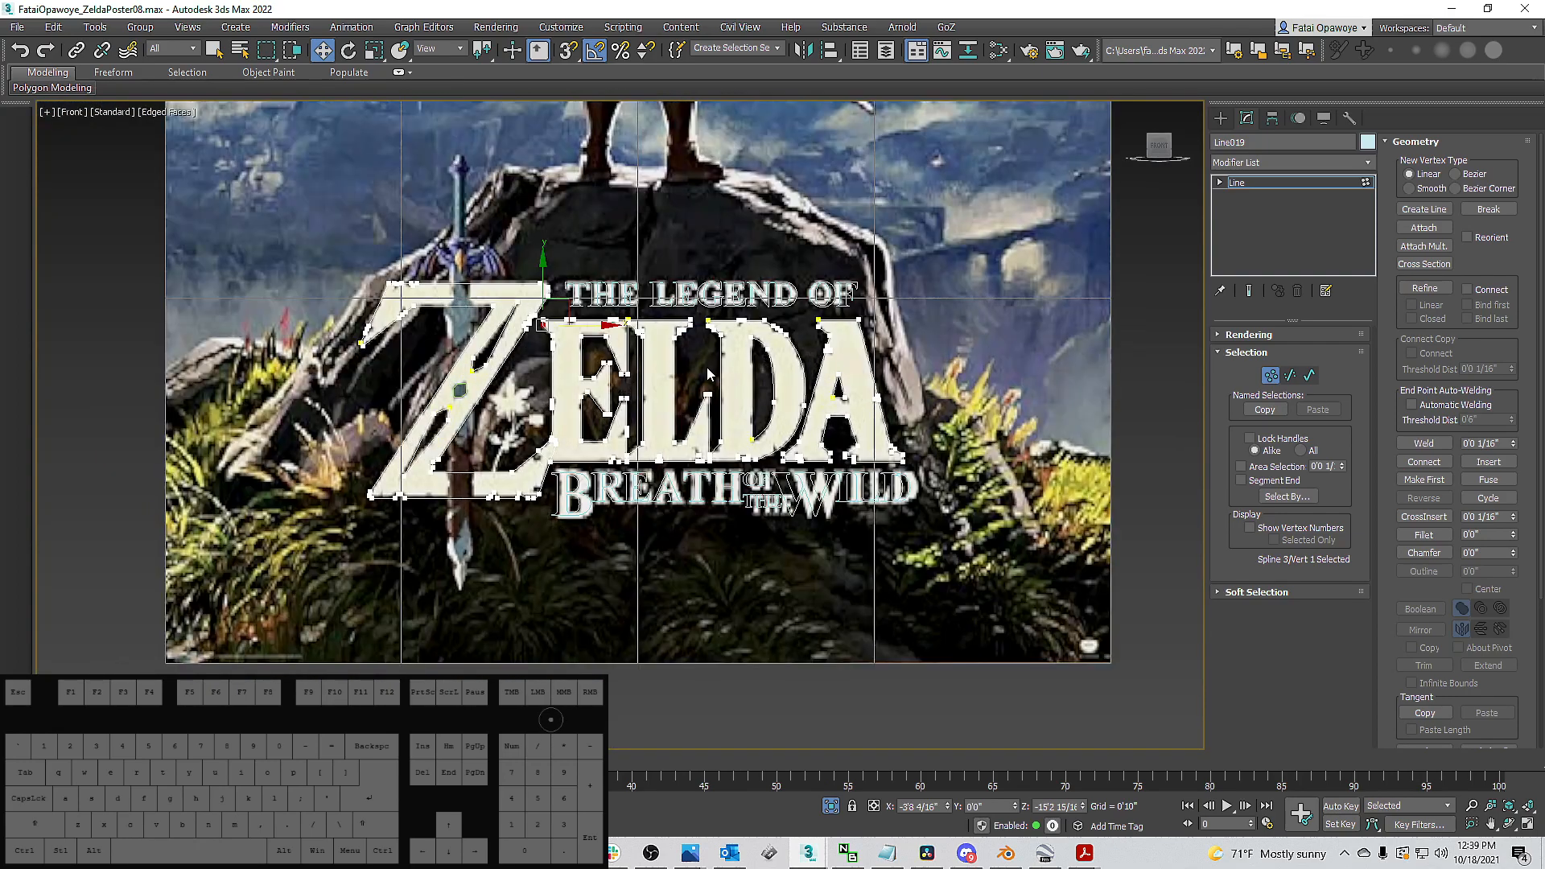
middle_click_drag(612, 303, 744, 298)
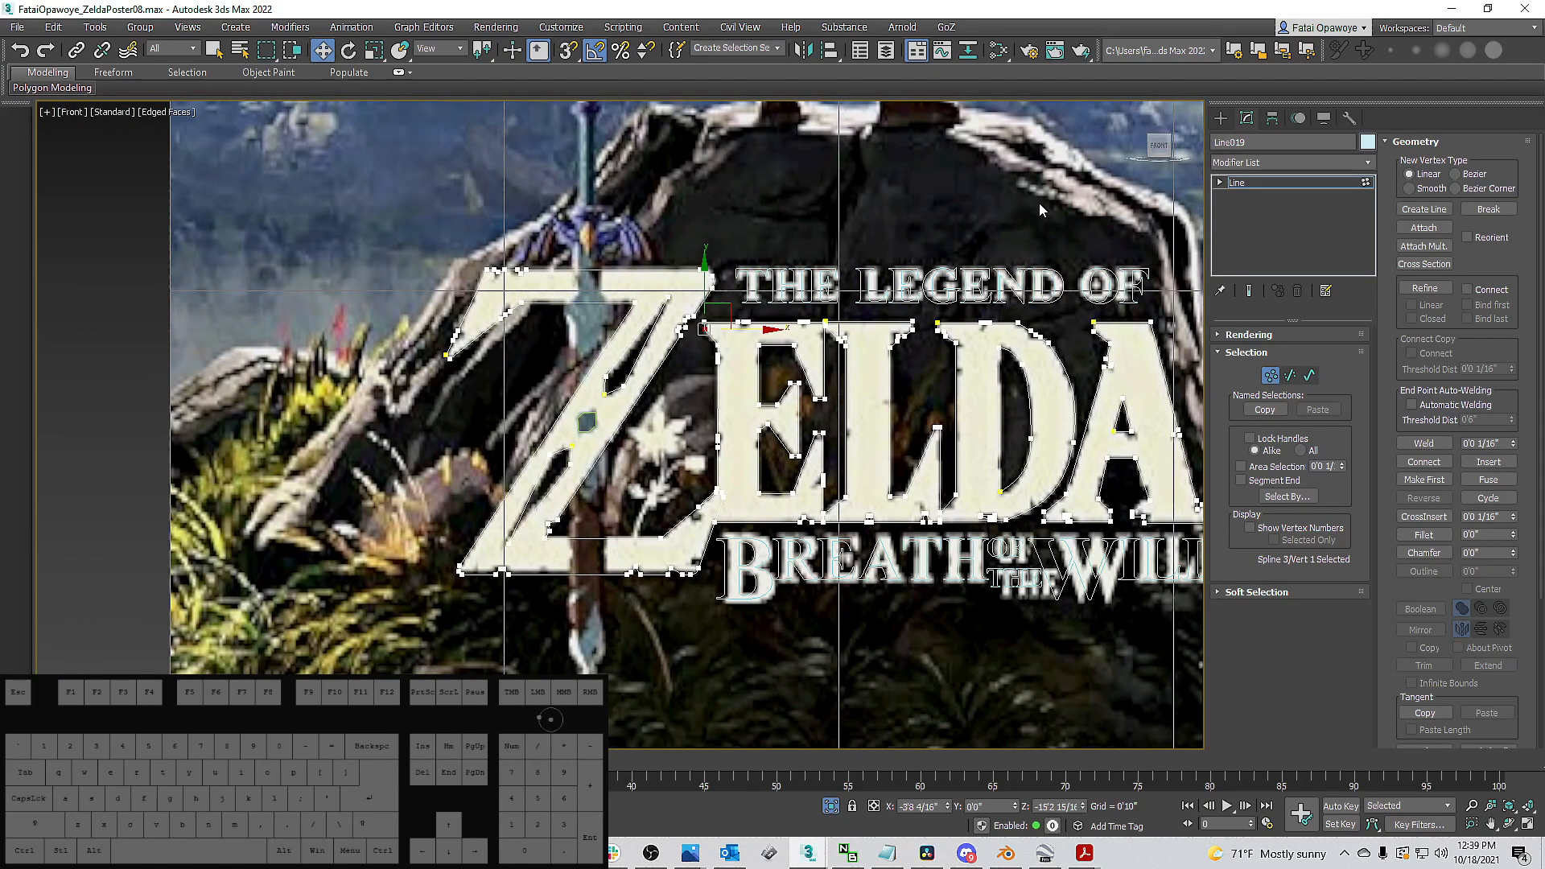
scroll(666, 518, "up", 5)
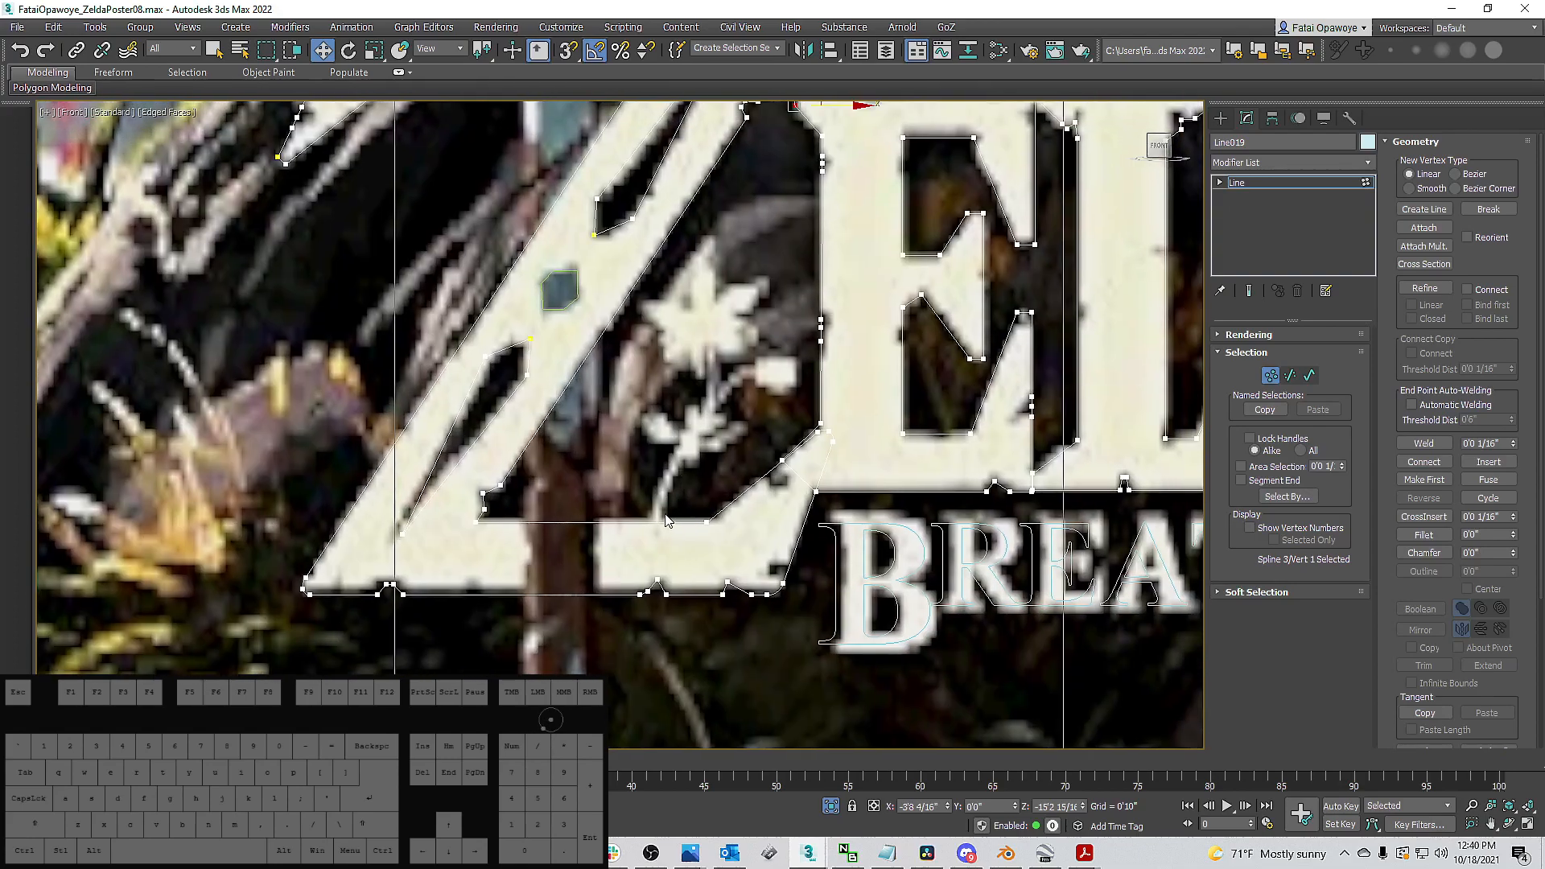
Draw a curved Line spline tracing the flower's main stem from the Z's base up to the large blossom.
left_click(1220, 118)
middle_click_drag(636, 466, 591, 453)
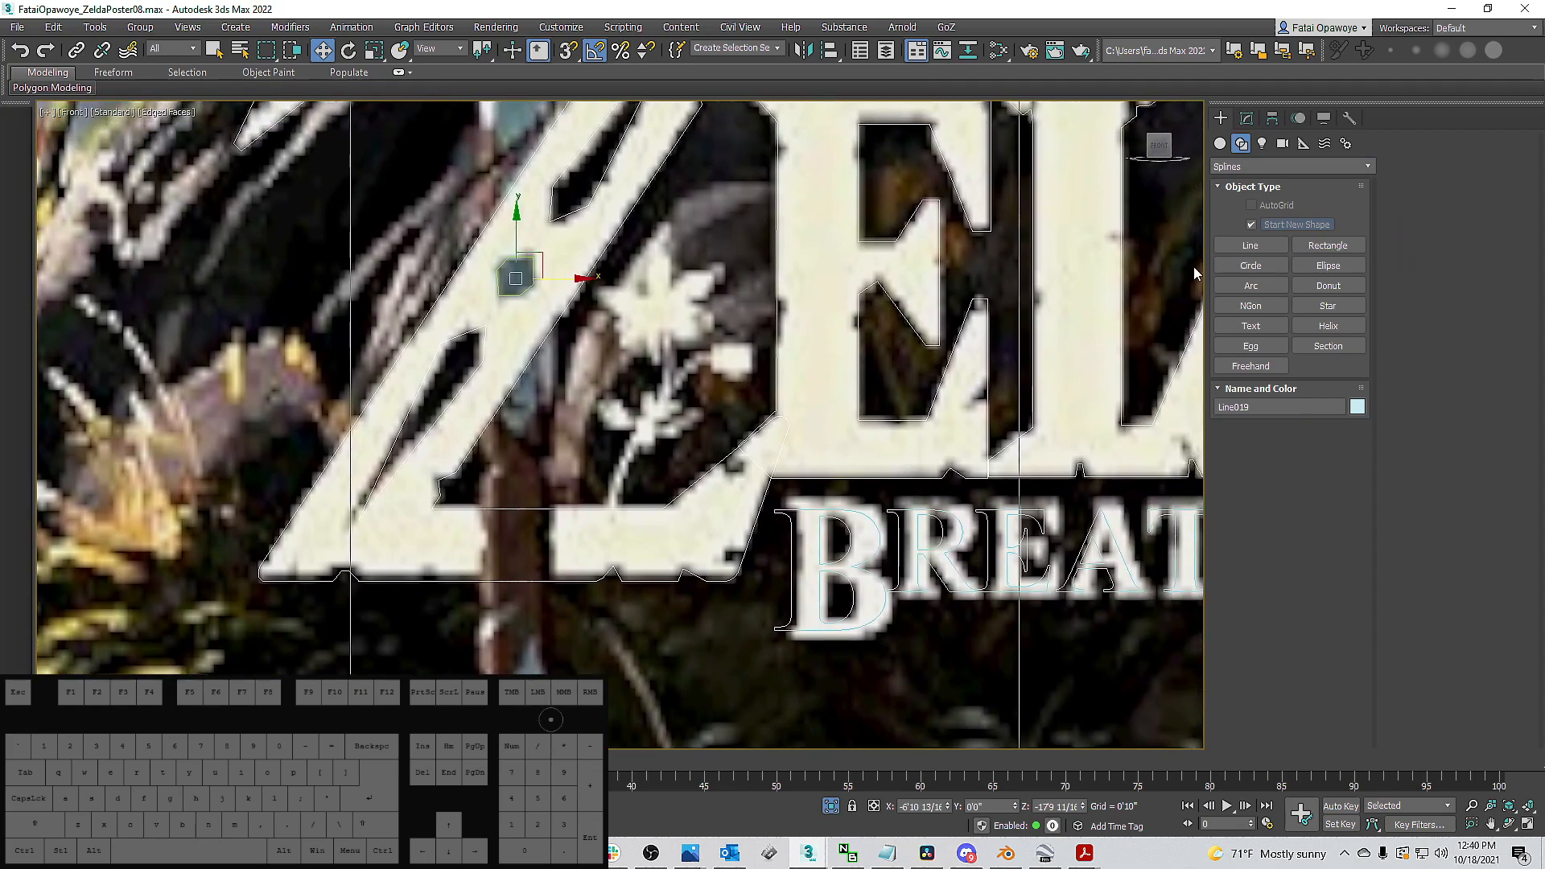
left_click(1251, 245)
scroll(595, 519, "up", 5)
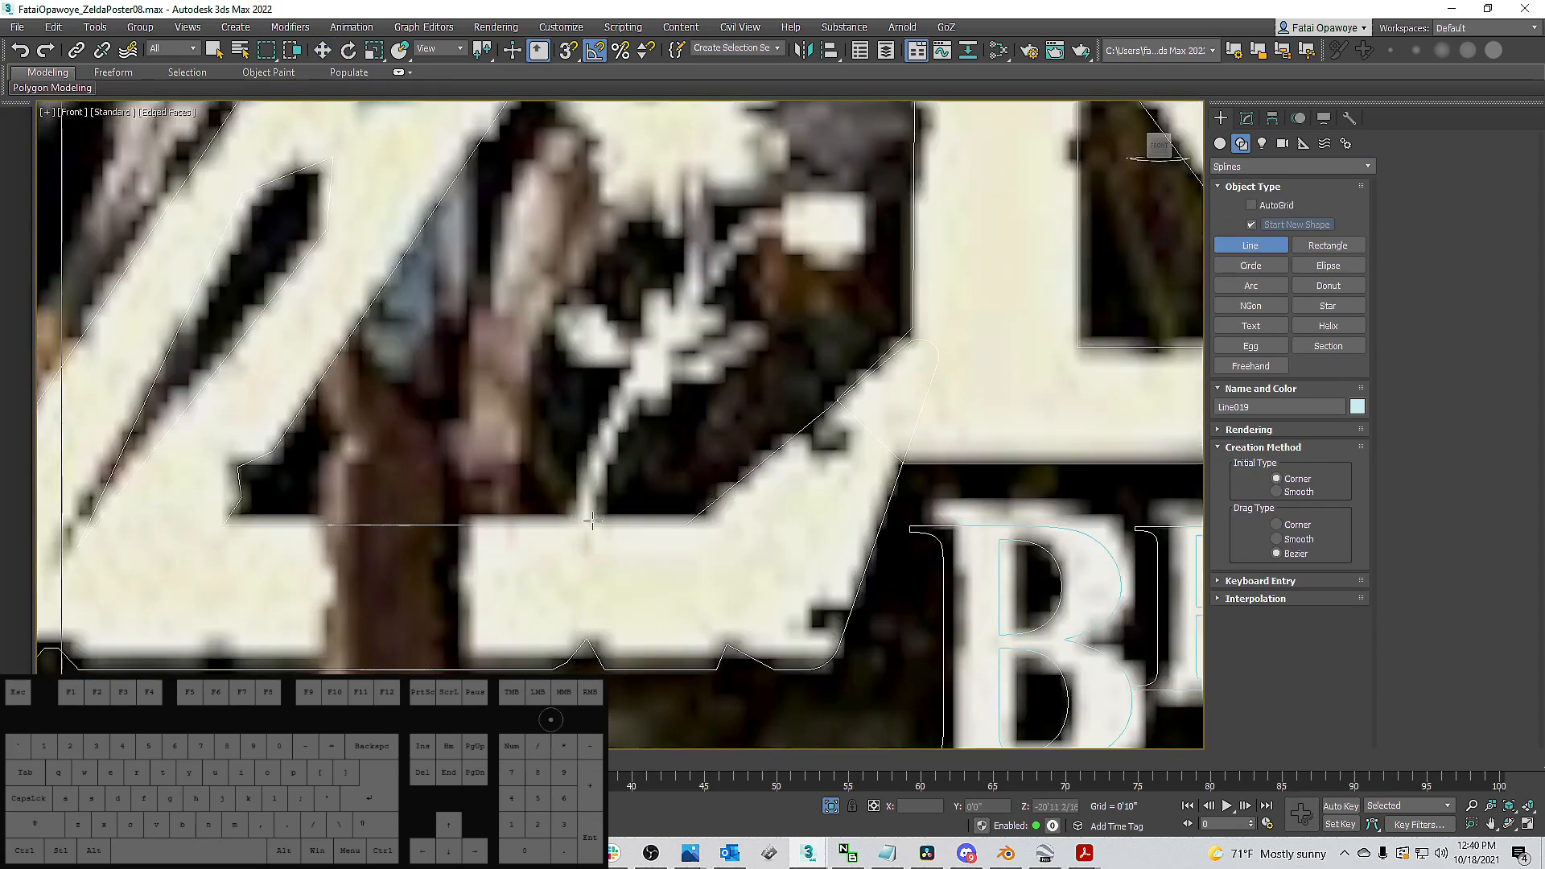
left_click(581, 525)
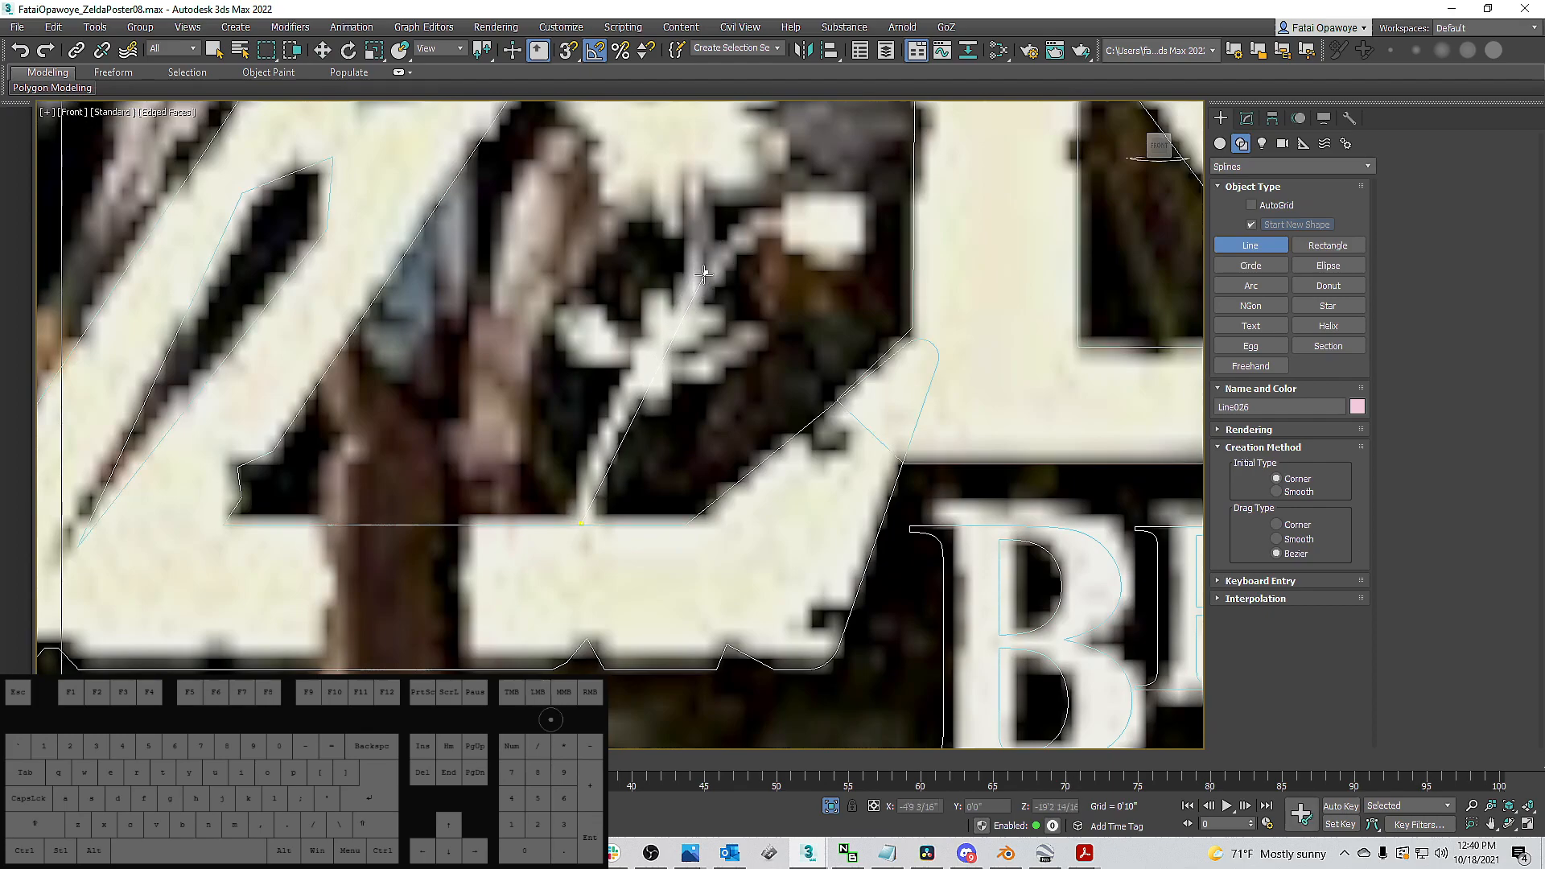
left_click_drag(655, 333, 707, 211)
middle_click_drag(690, 291, 688, 348)
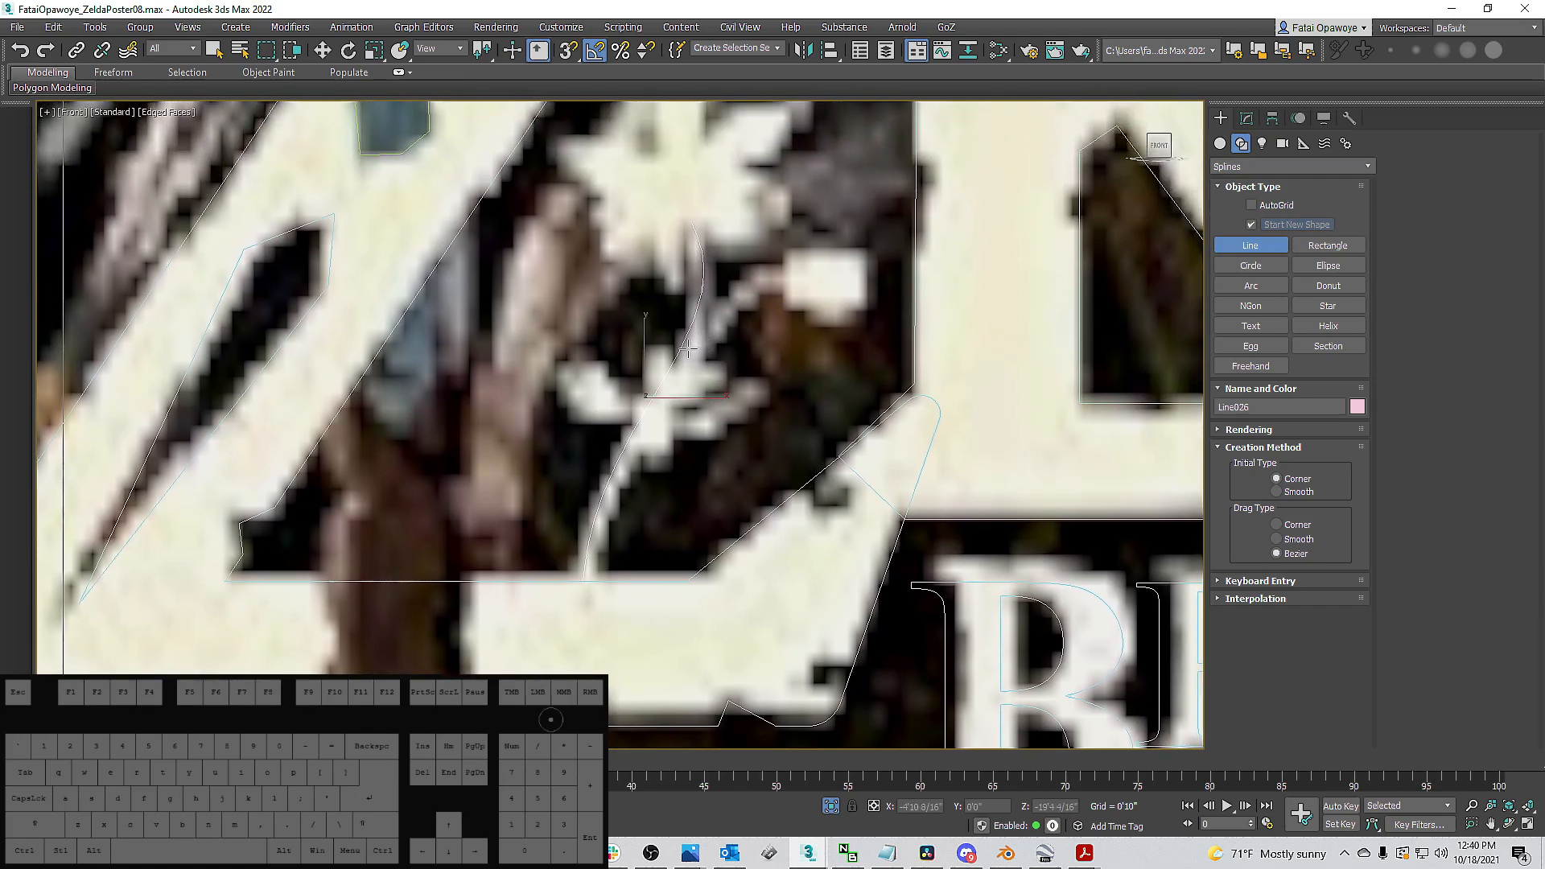
Trace the lower leaf cluster with short curved lines on both sides of the flower's stem.
left_click_drag(661, 390, 574, 362)
left_click(639, 416)
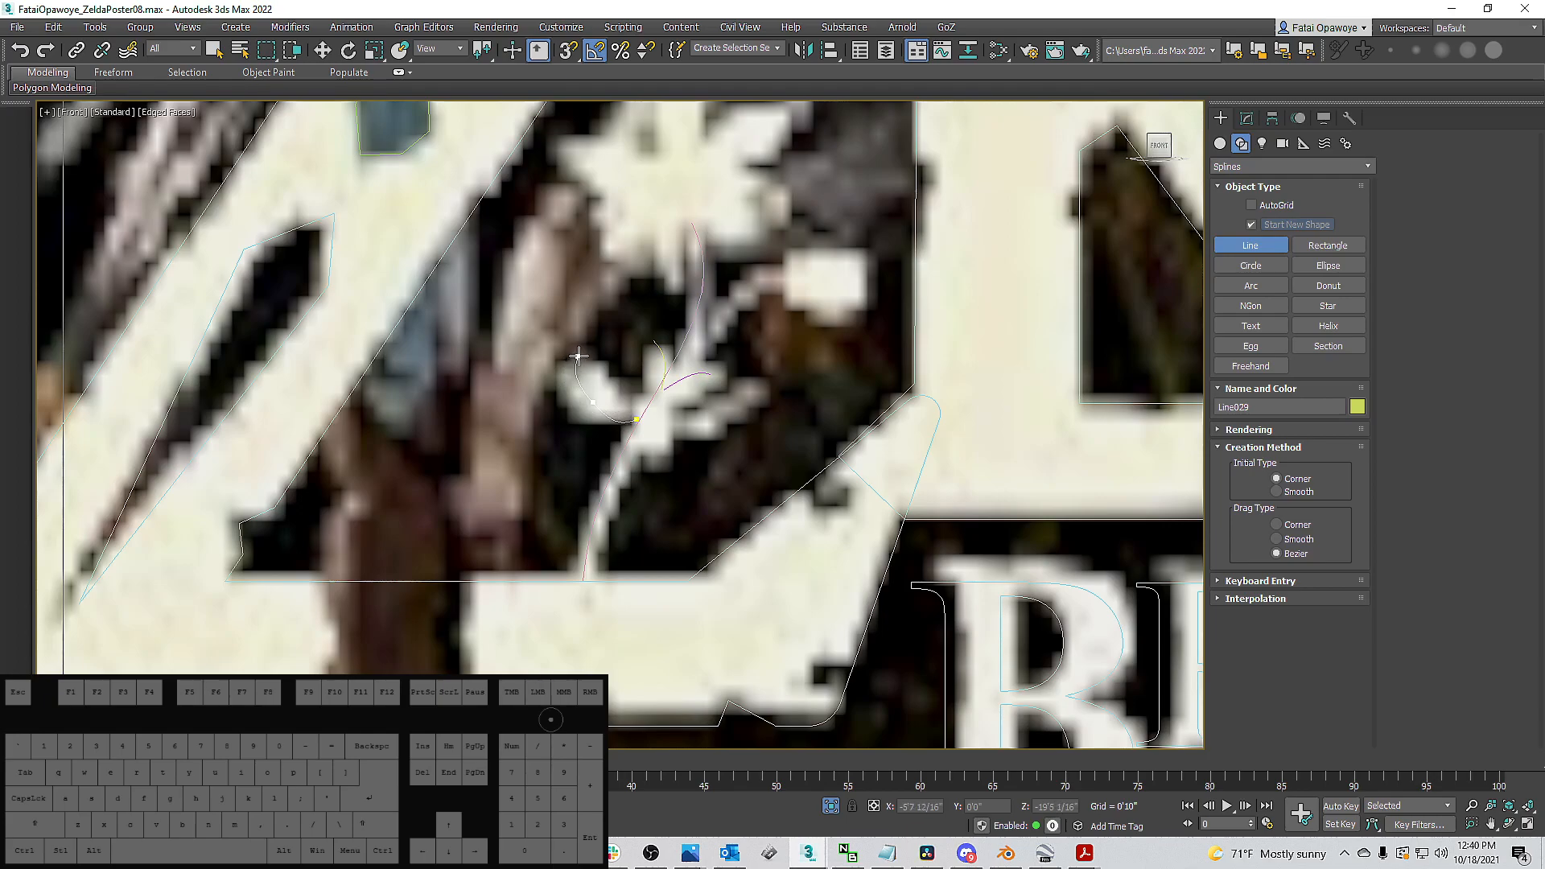
left_click(633, 444)
left_click_drag(709, 417, 741, 389)
right_click(742, 388)
Draw a curved line for the side branch running from the stem to the small bud.
middle_click_drag(707, 327, 643, 372)
left_click(618, 389)
left_click_drag(708, 317, 735, 323)
left_click(732, 323)
Trace the small bud at the end of the side branch as a closed spline.
left_click(719, 319)
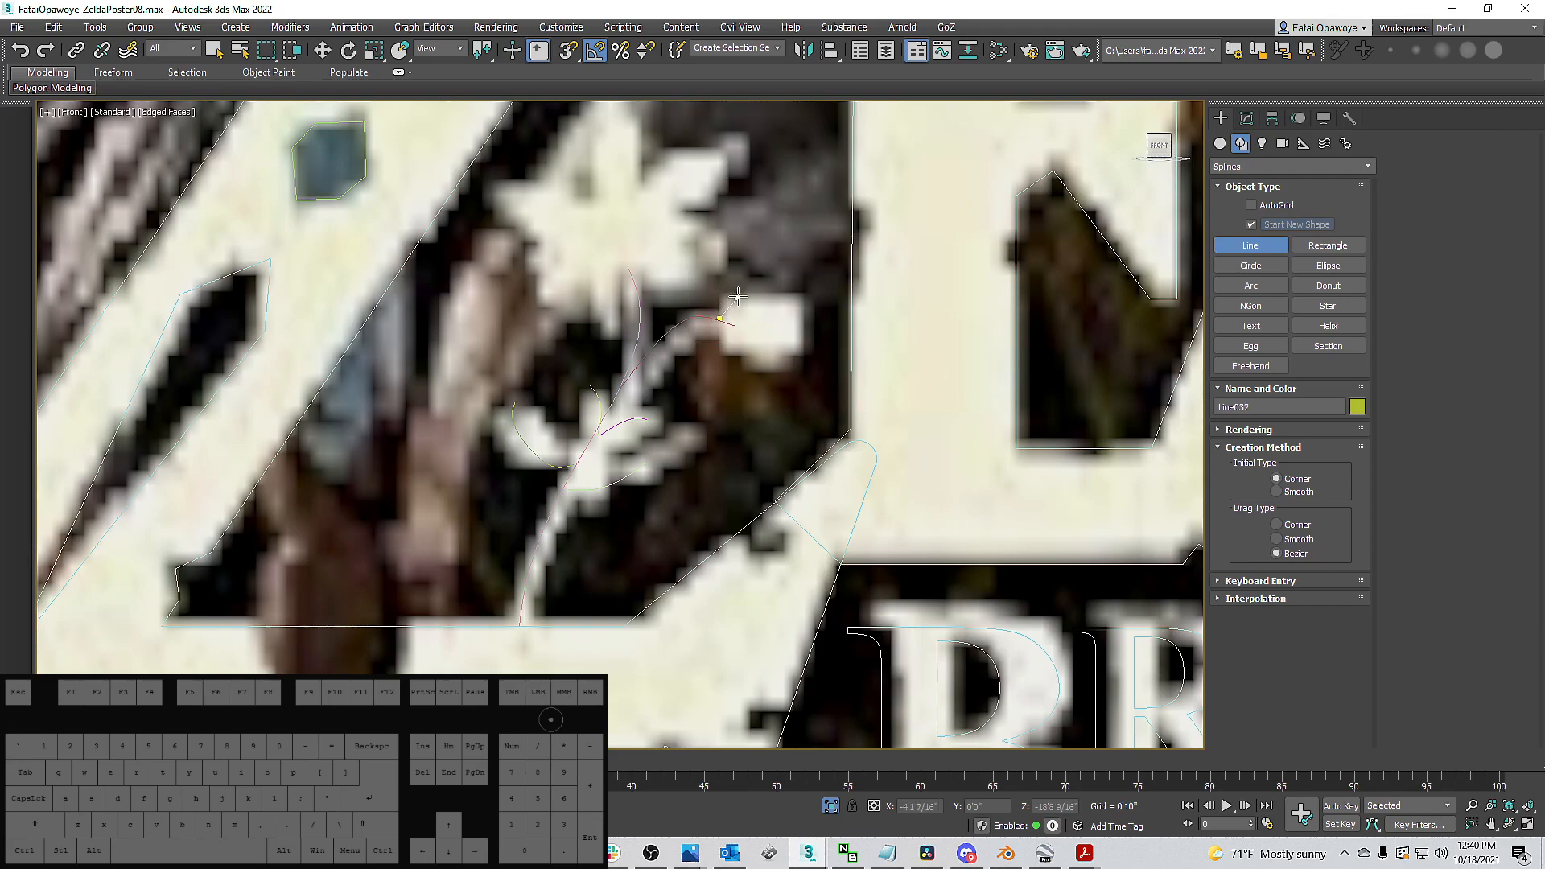
left_click(758, 297)
left_click_drag(789, 303, 792, 306)
left_click_drag(764, 364, 725, 357)
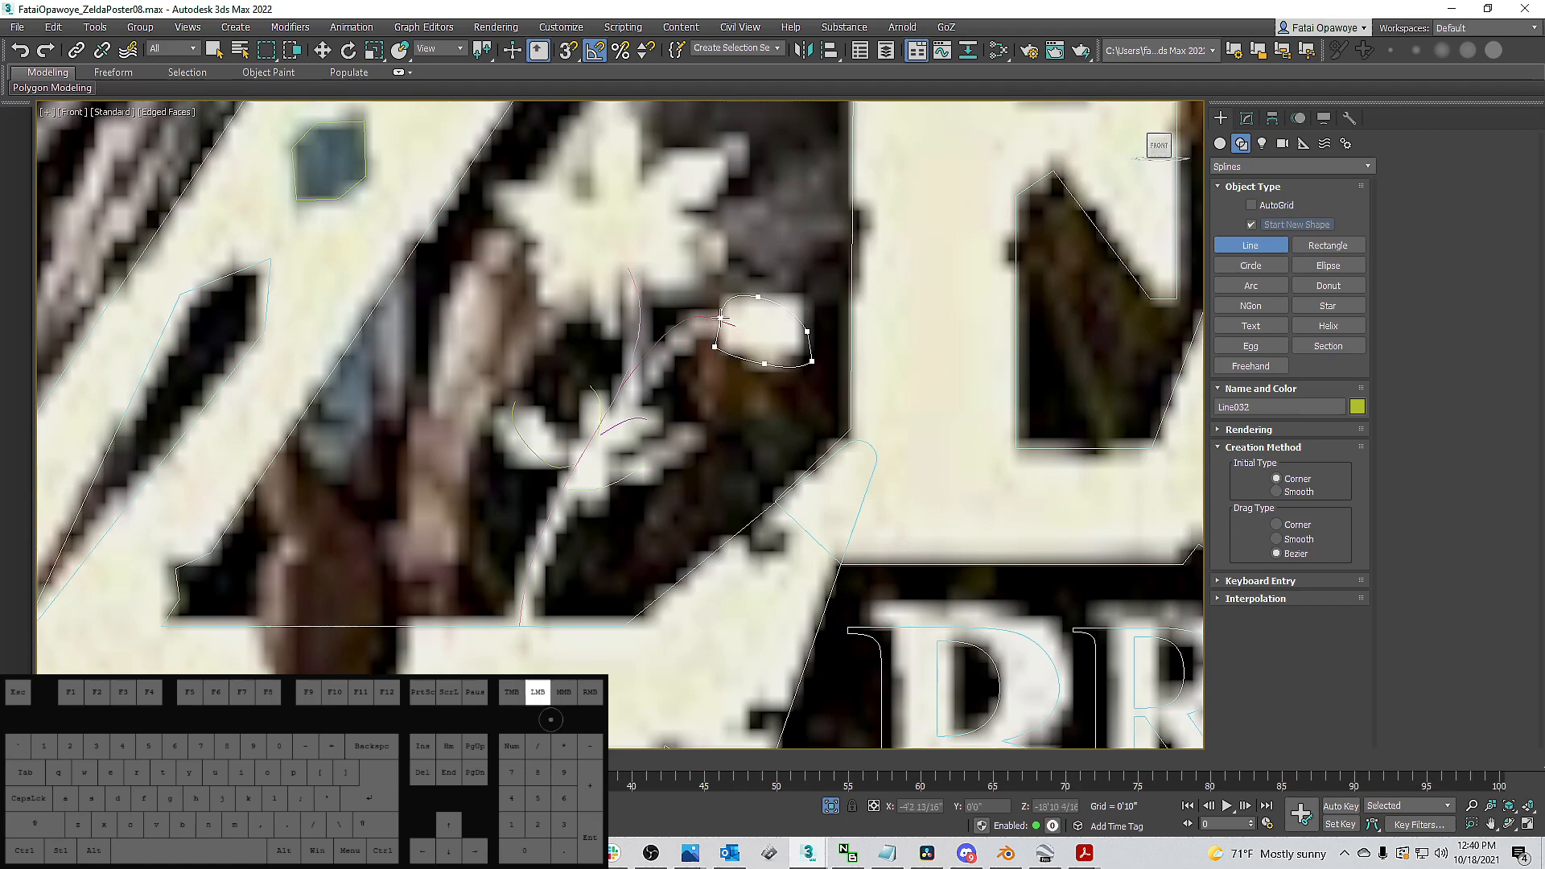
left_click(718, 318)
left_click(738, 437)
Trace the flower's large six-petal blossom above the stem as a closed Line spline with alternating tips and valleys.
middle_click_drag(667, 292, 733, 355)
scroll(728, 356, "down", 2)
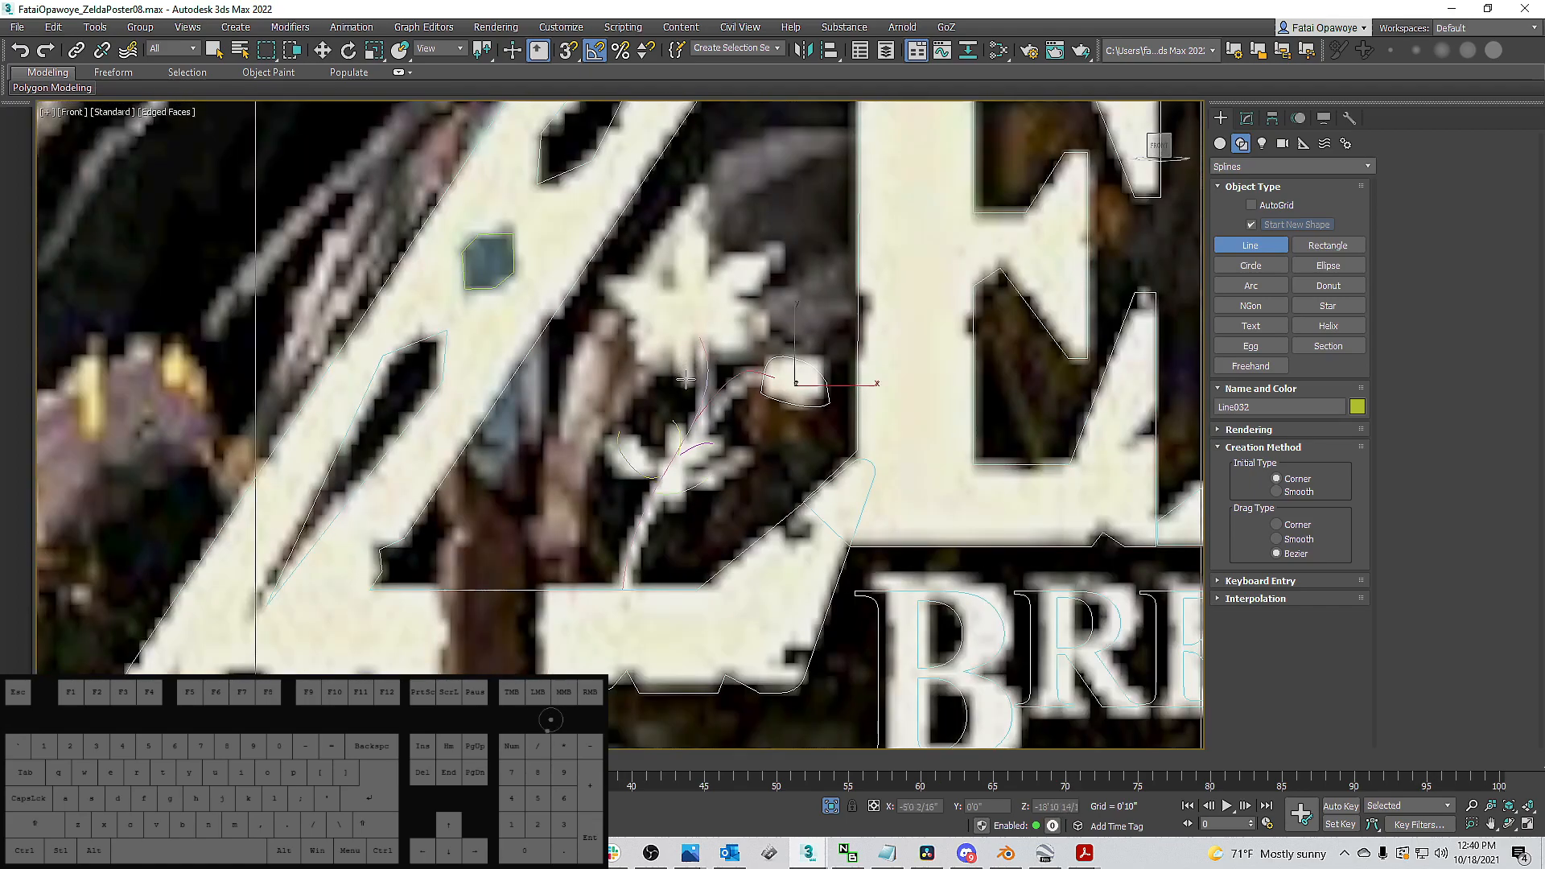
left_click(695, 346)
left_click(685, 390)
left_click(631, 321)
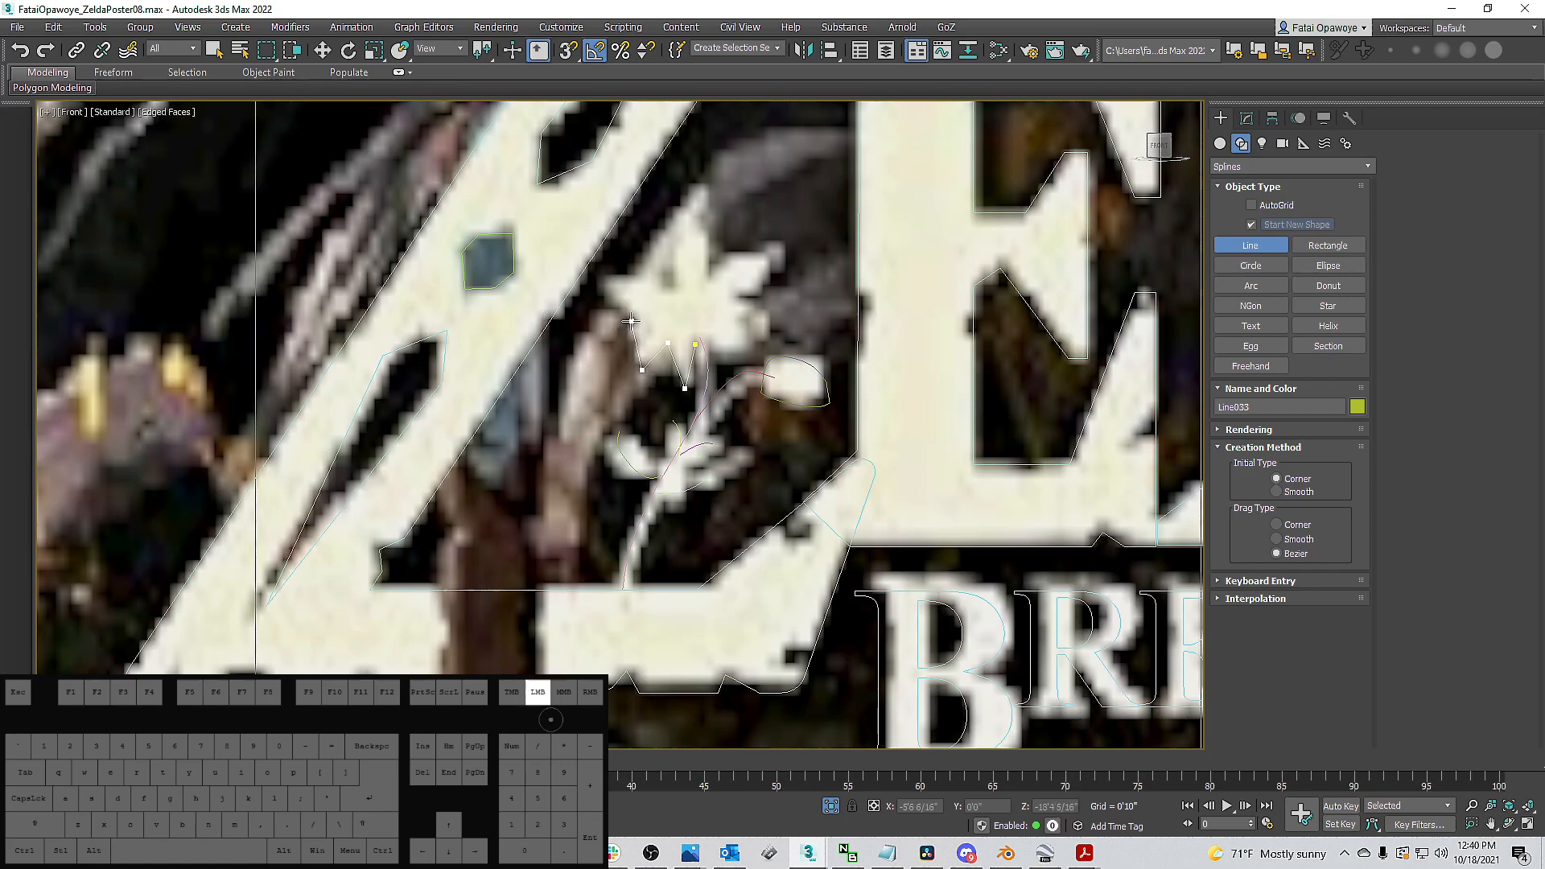
left_click(595, 279)
left_click(638, 279)
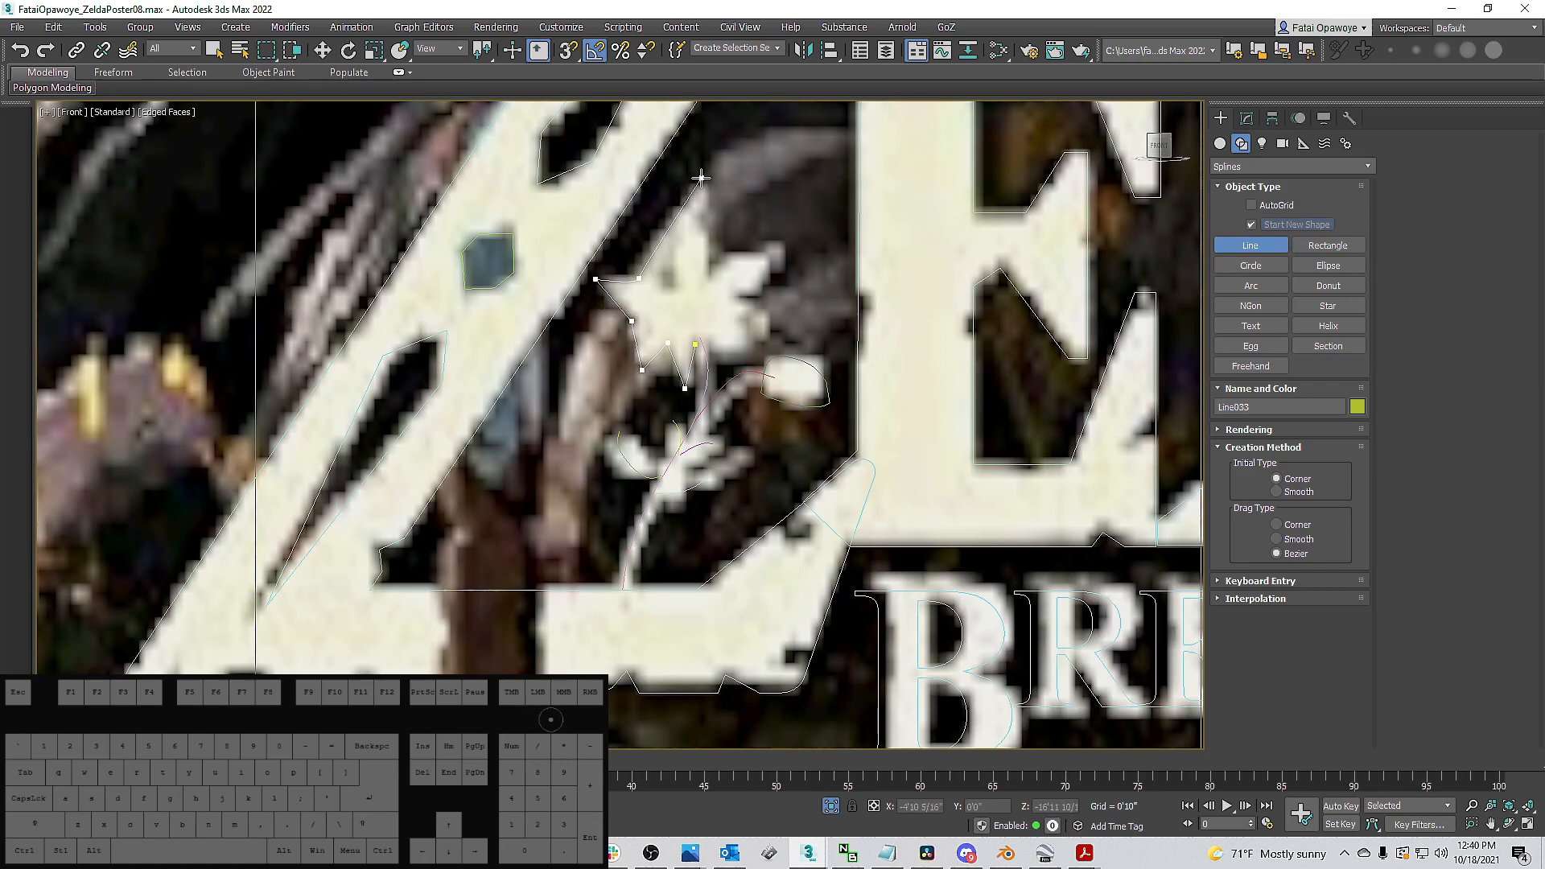
left_click(713, 263)
left_click(738, 299)
left_click(697, 342)
left_click(749, 442)
Edit the blossom outline's vertices, shifting the valley points beside the bottom petal down to match the poster.
scroll(702, 372, "up", 3)
key("1")
left_click_drag(703, 354, 714, 279)
scroll(700, 303, "up", 2)
left_click_drag(563, 276, 626, 349)
left_click_drag(552, 407, 496, 335)
left_click(605, 316)
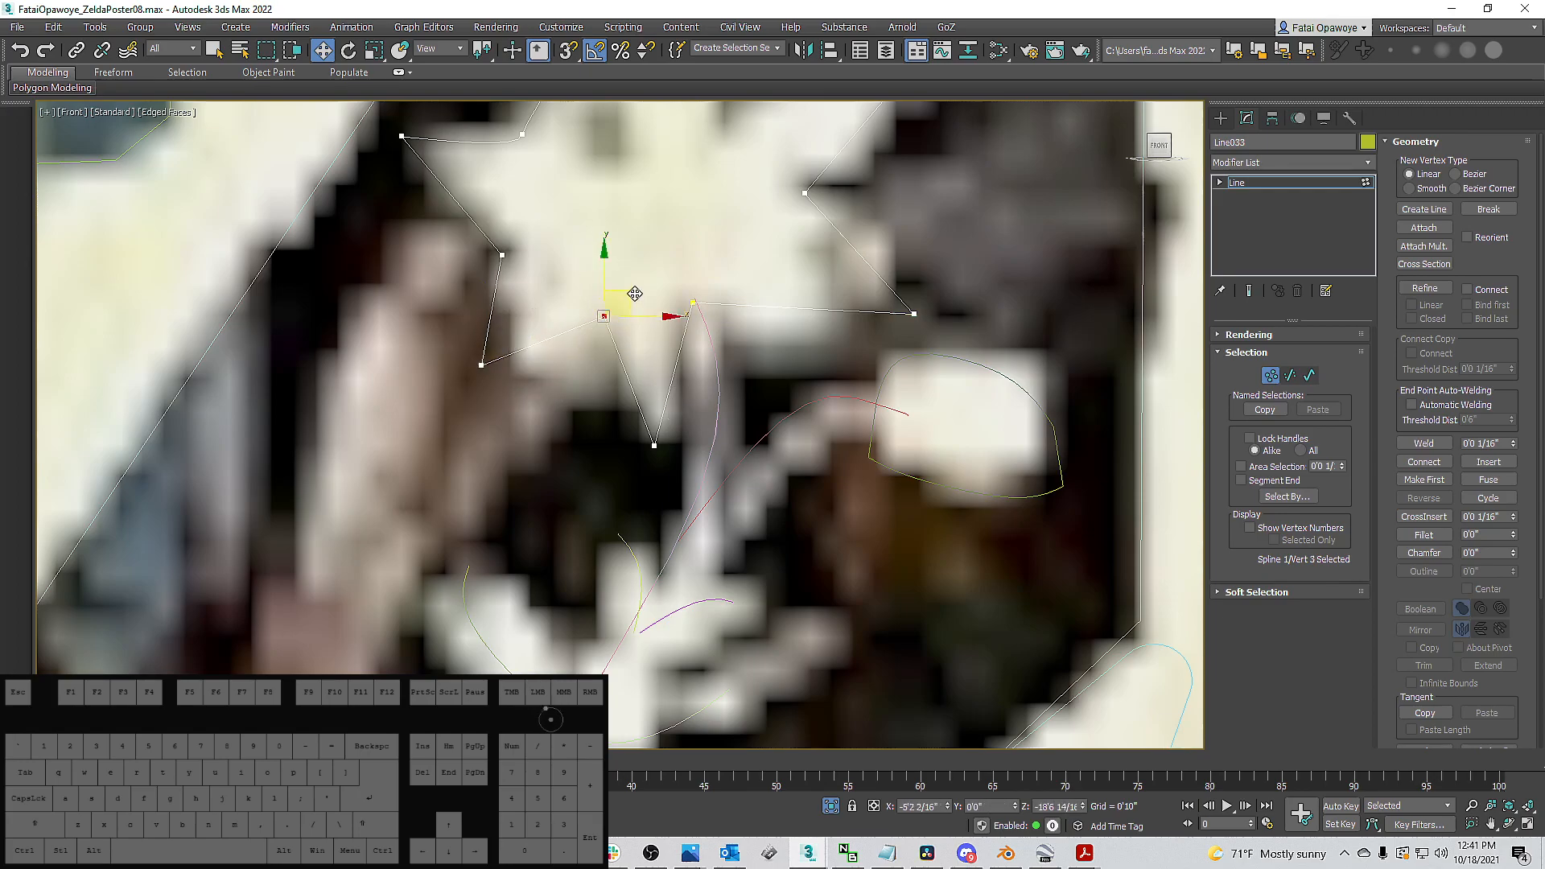
left_click_drag(628, 289, 631, 319)
left_click(654, 444)
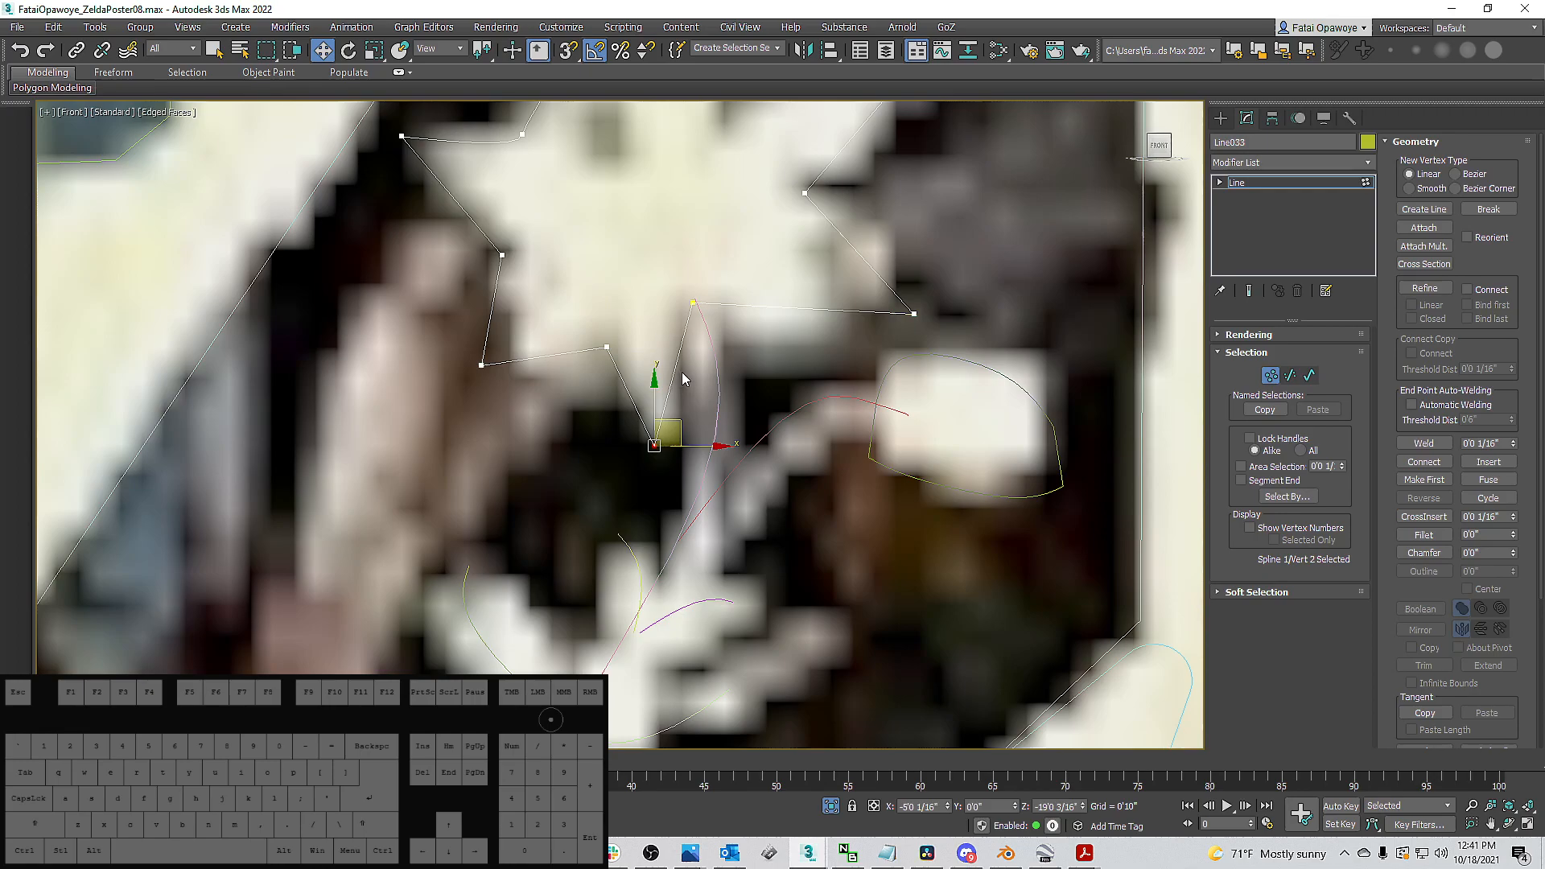
left_click(693, 302)
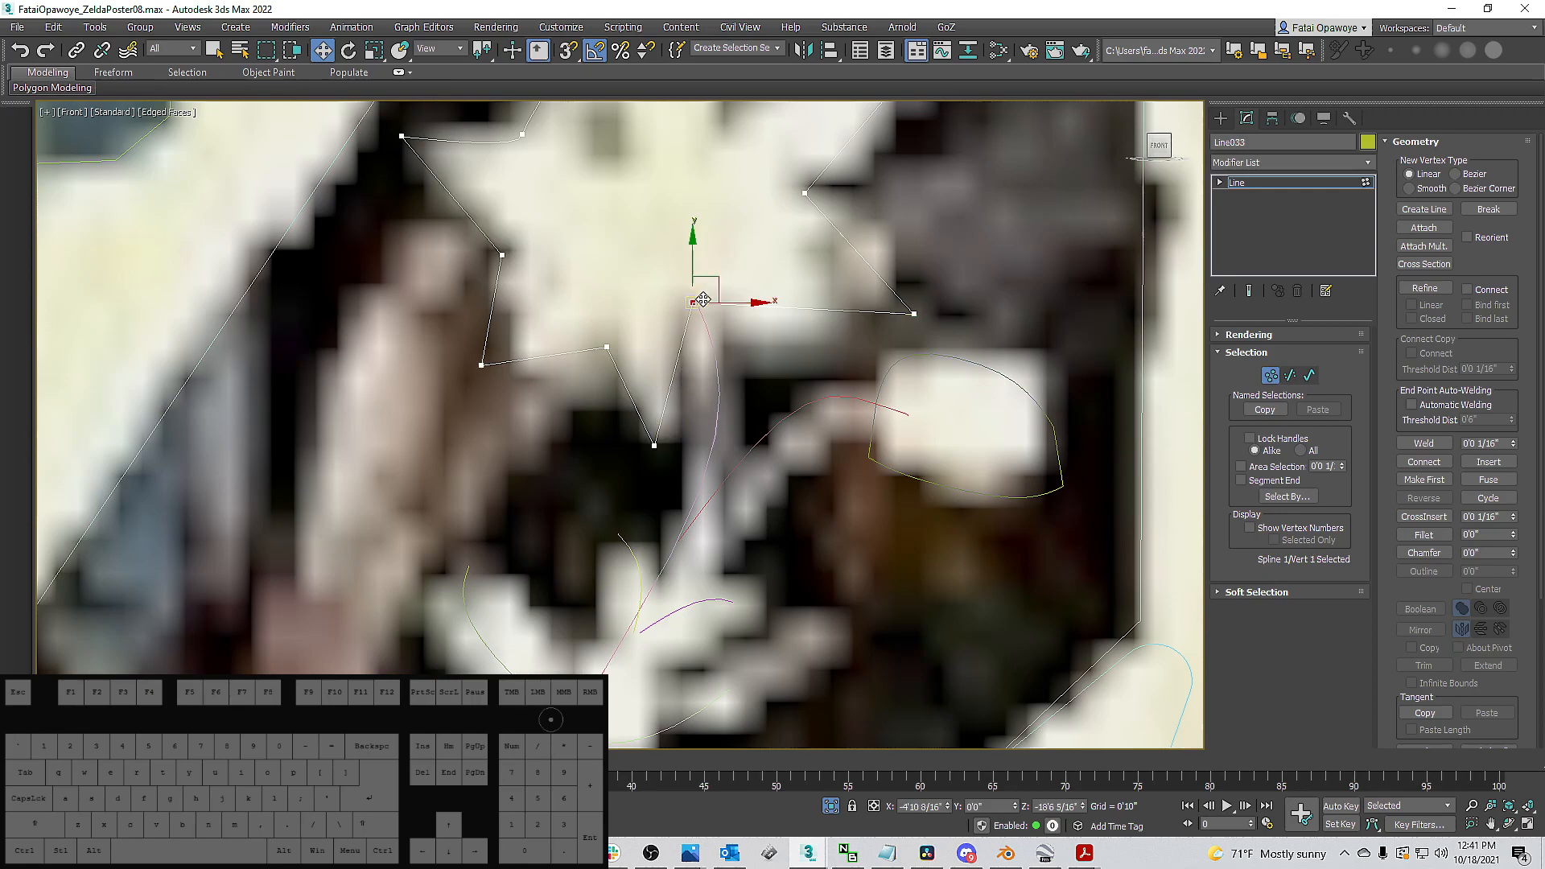
scroll(708, 299, "down", 3)
left_click_drag(726, 297, 726, 301)
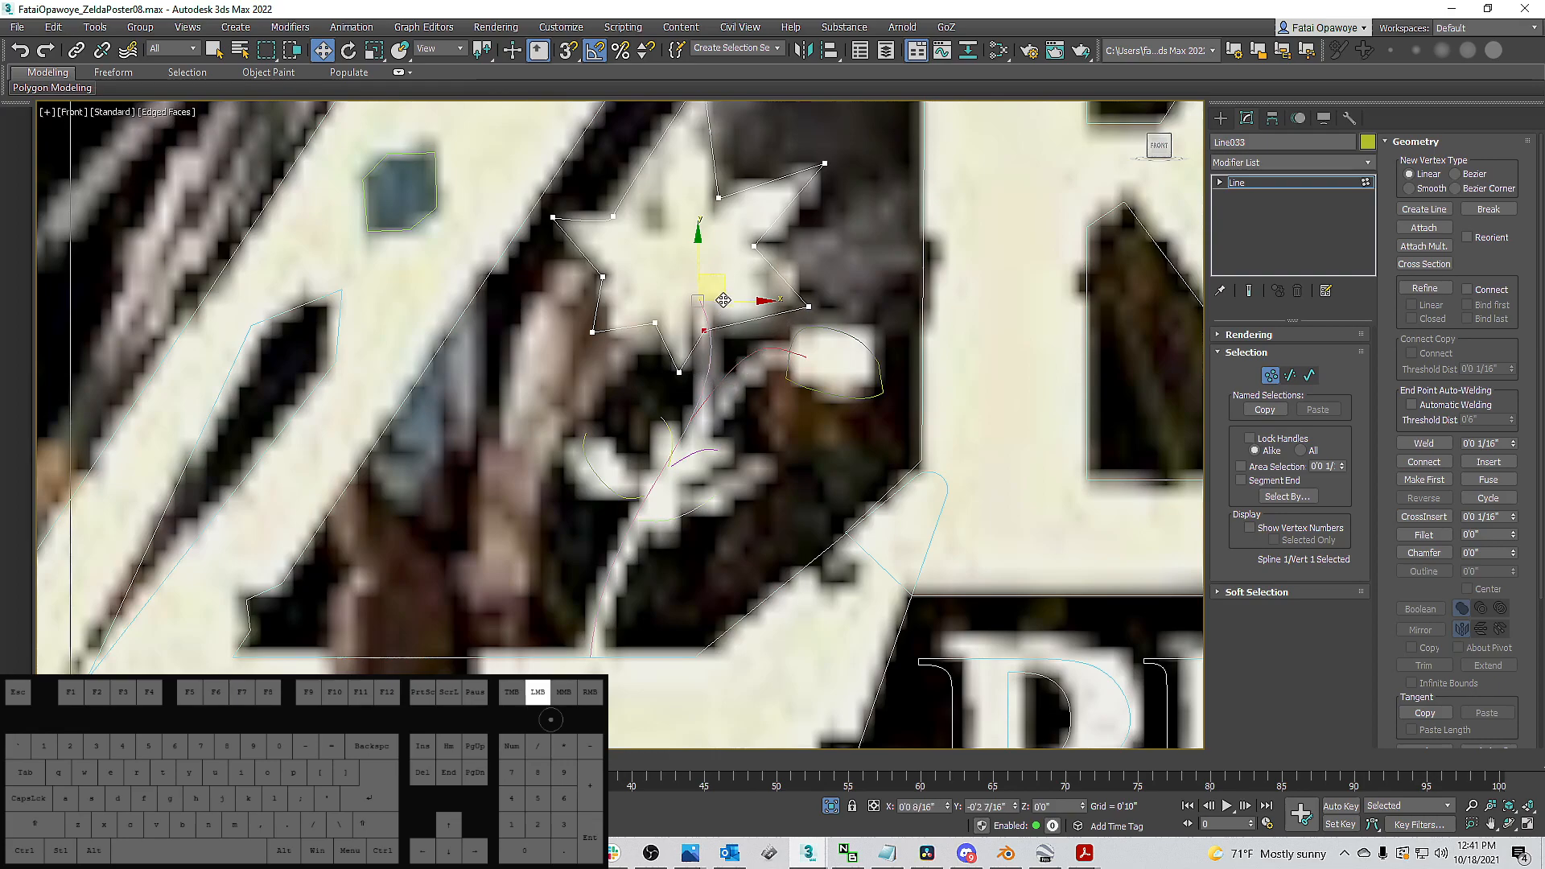
Move the lower-right petal tip inward and readjust the valley vertices beside the blossom's bottom petal.
left_click(806, 305)
left_click_drag(834, 280, 819, 302)
left_click(696, 306)
left_click_drag(715, 276, 666, 306)
left_click(655, 322)
left_click(592, 331)
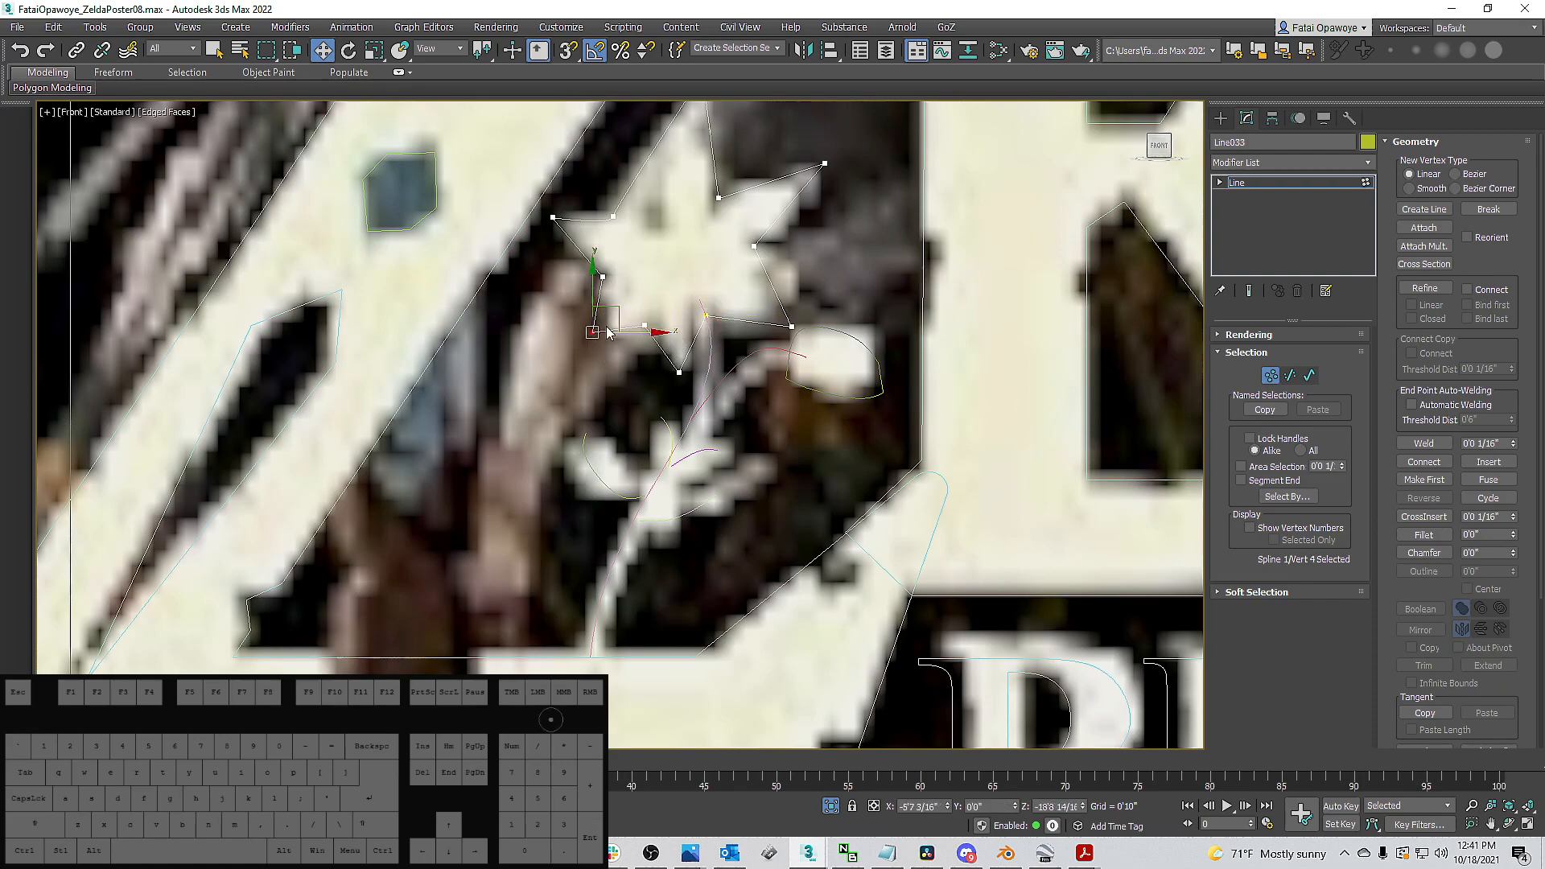
Convert all of the blossom outline's vertices to Corner type.
middle_click_drag(632, 244, 668, 364)
key("ctrl+a")
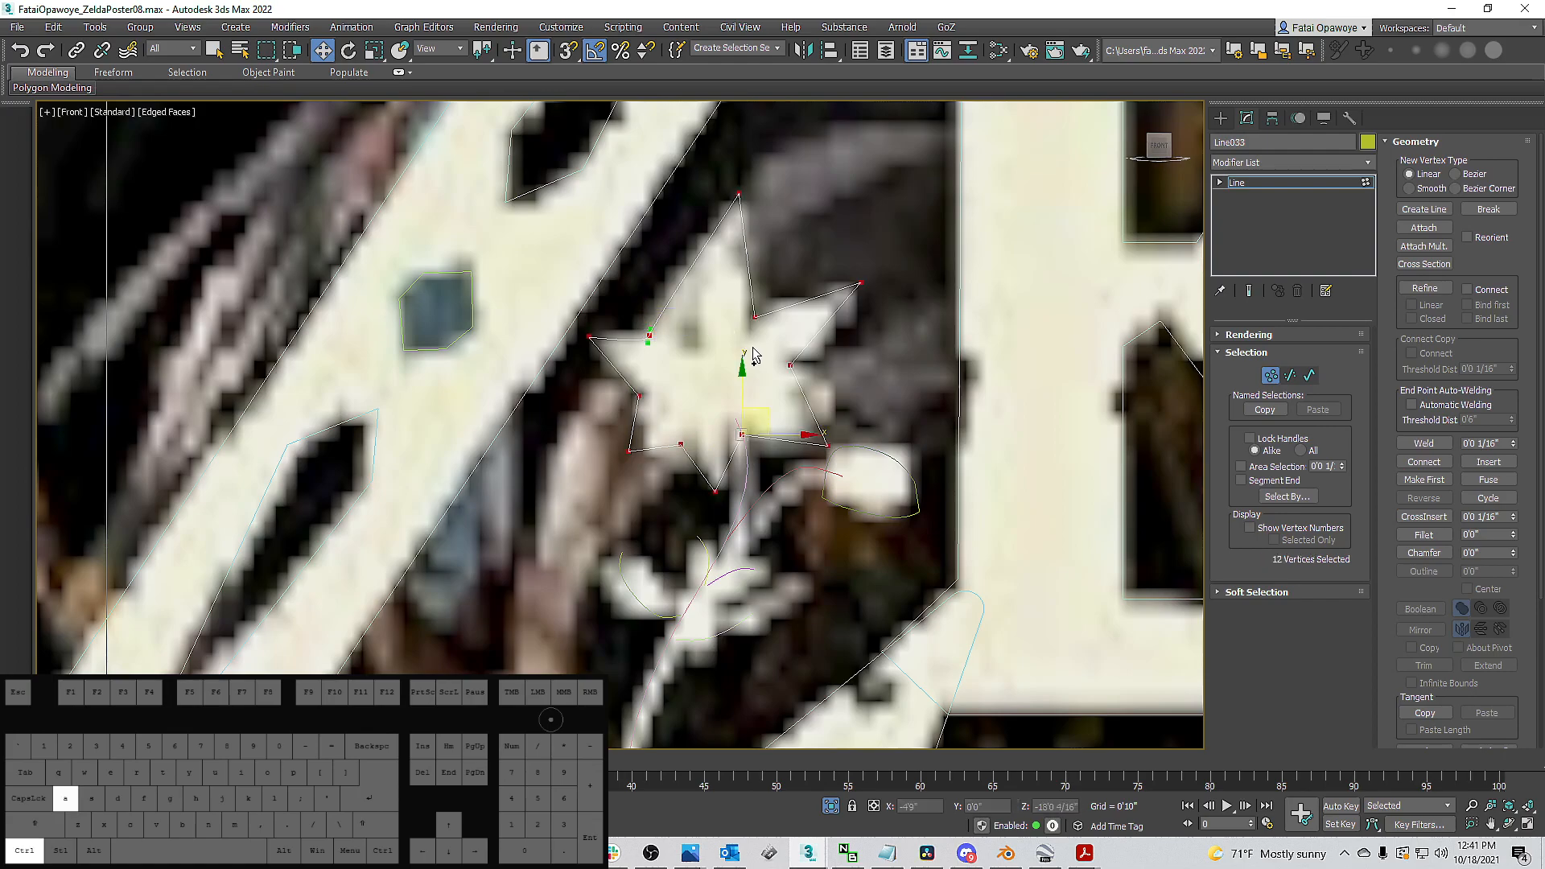
right_click(761, 352)
left_click(741, 256)
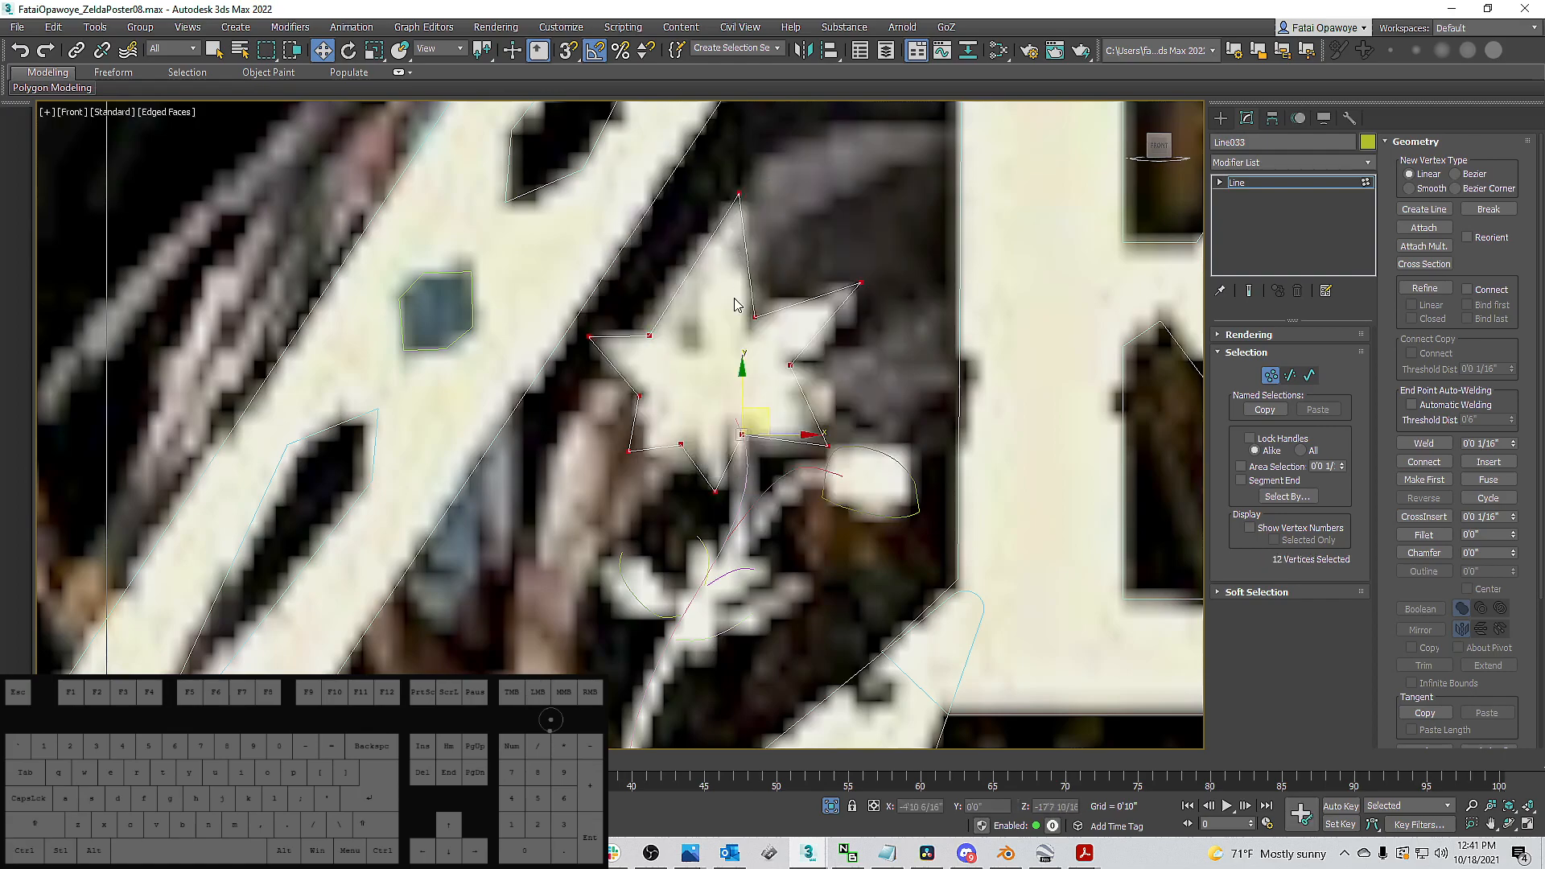
Fit the blossom's top petal to the poster by moving its tip and the valley vertices on both sides.
left_click(648, 334)
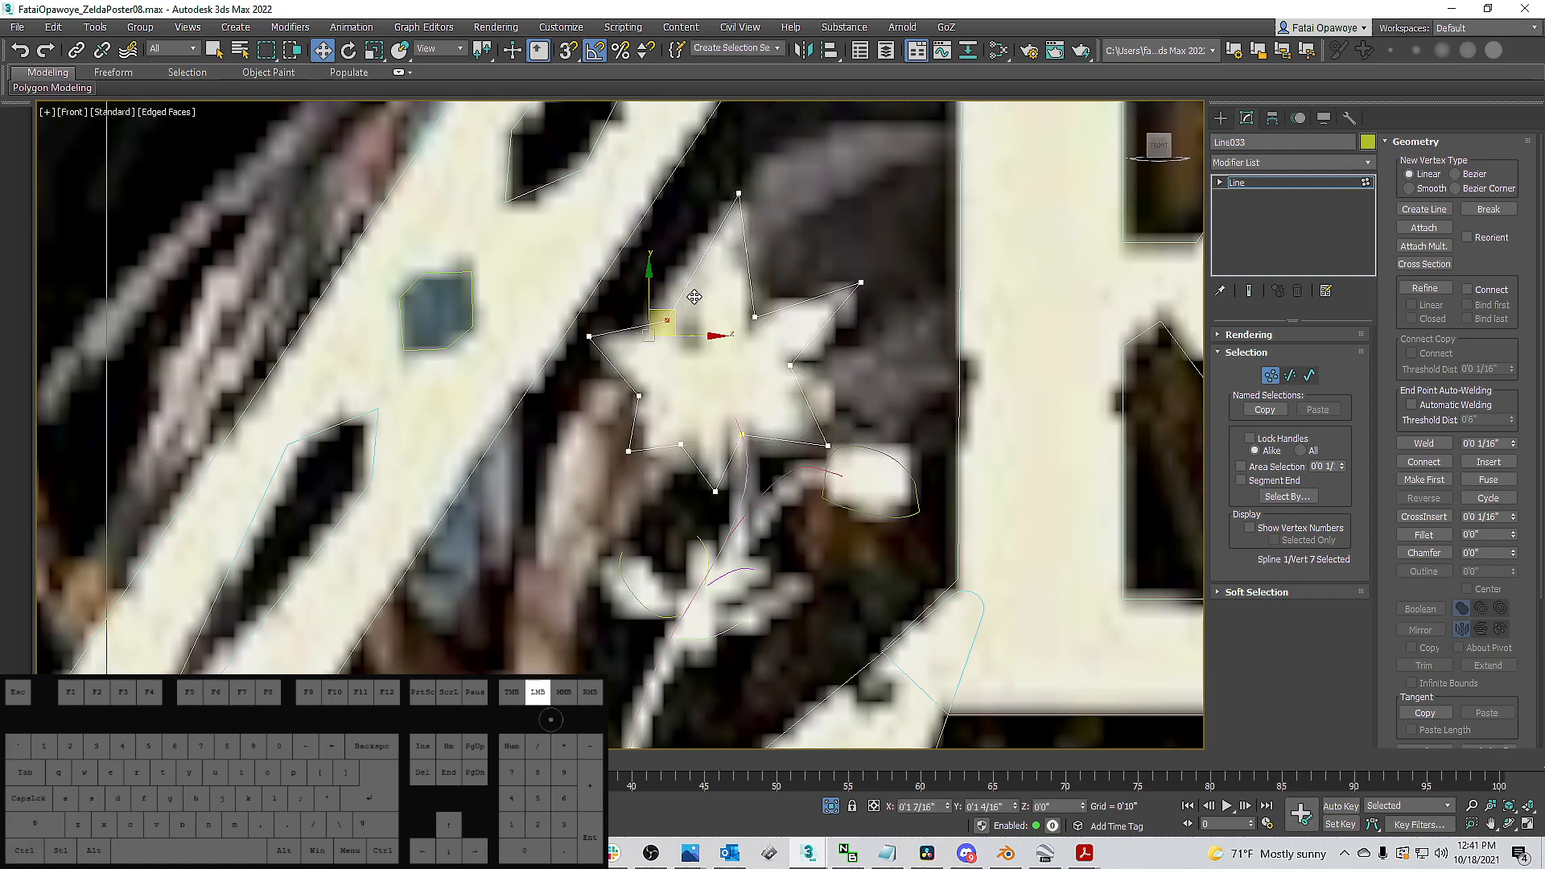
left_click_drag(677, 310, 690, 303)
left_click(739, 193)
left_click_drag(752, 177, 732, 197)
left_click_drag(774, 304, 732, 344)
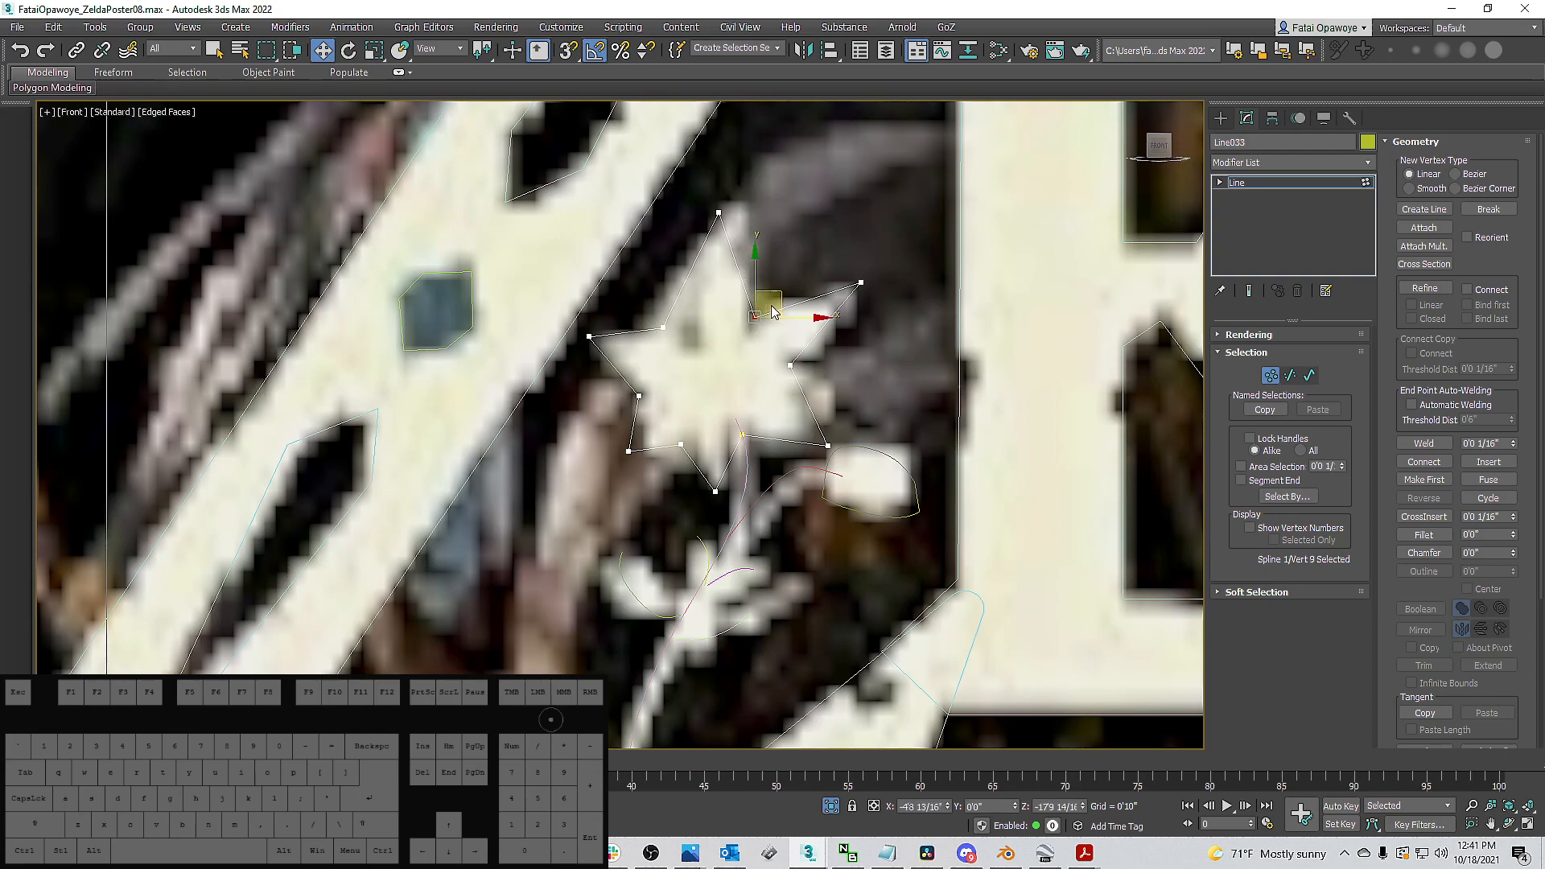
left_click_drag(783, 292, 750, 331)
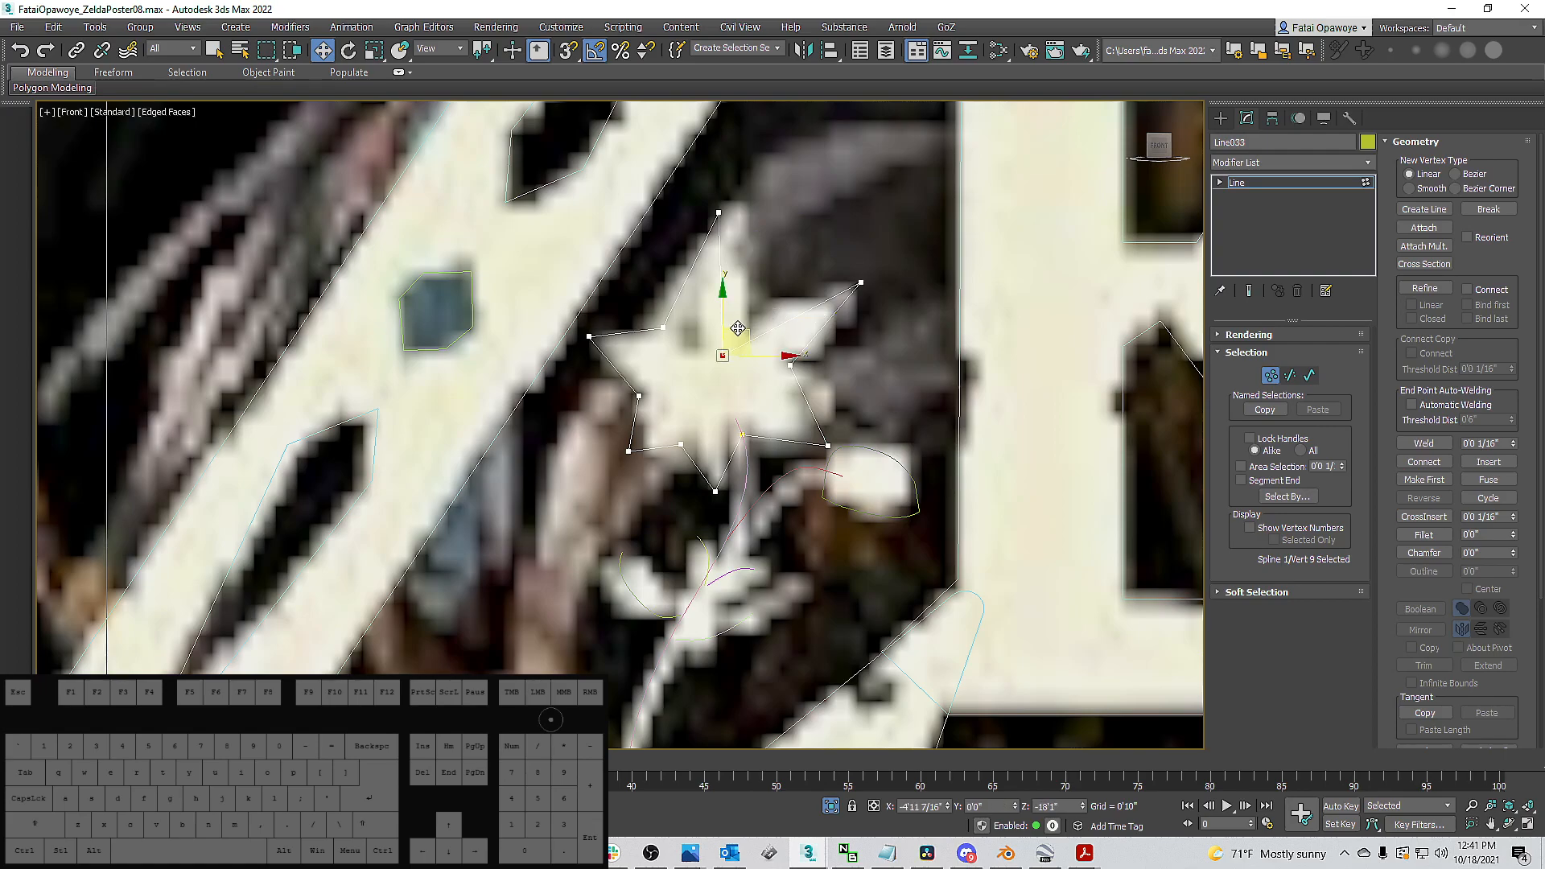
left_click_drag(737, 327, 774, 277)
Refine the top petal by shifting its left valley vertex outward and repositioning its tip up and to the right.
left_click(662, 328)
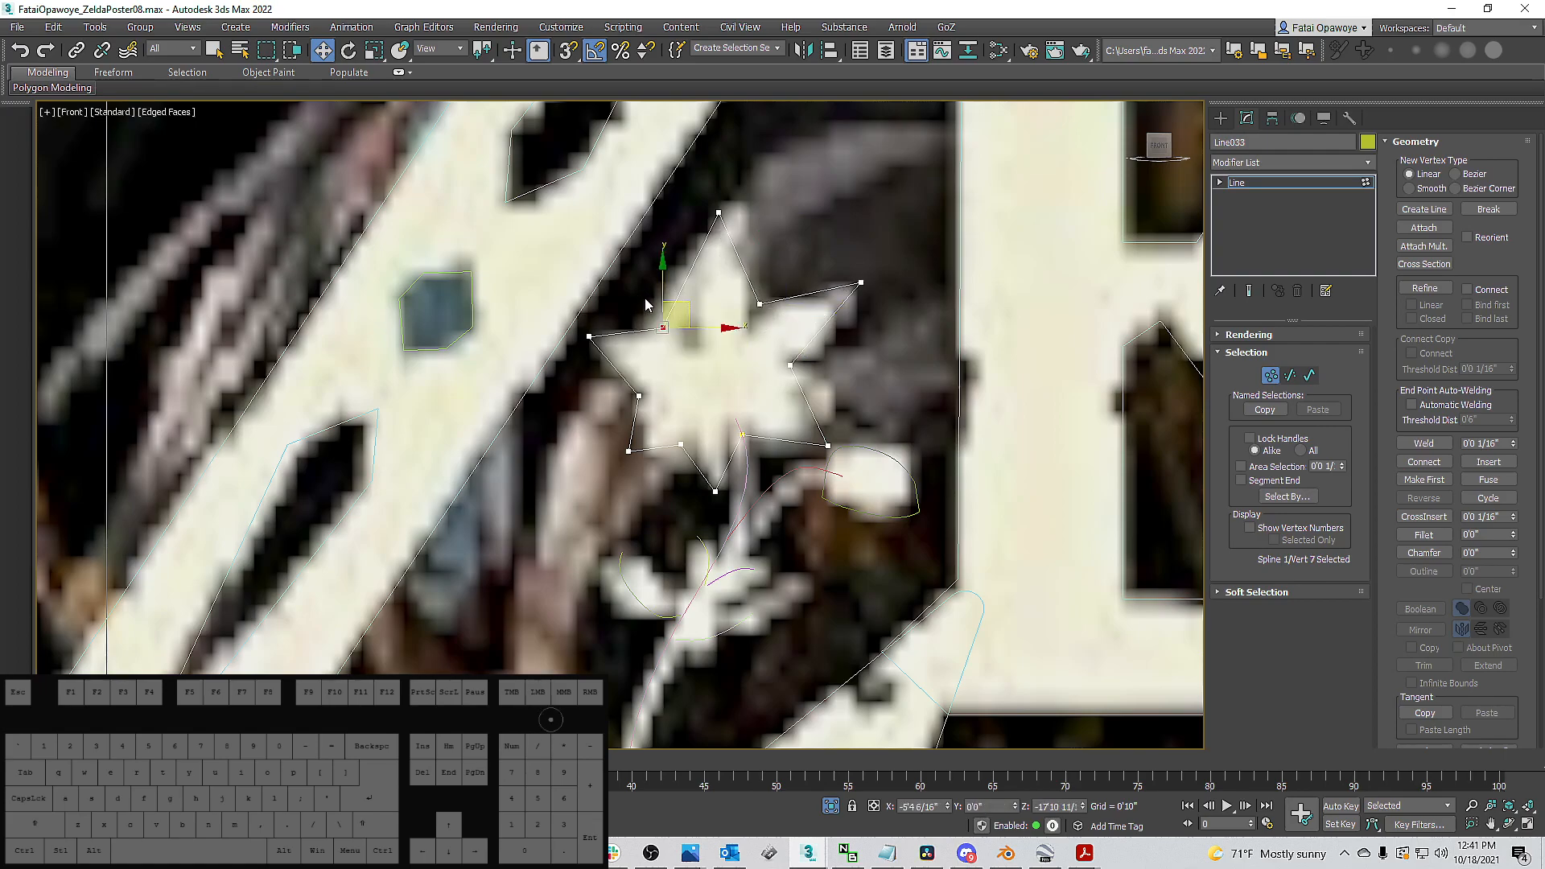
left_click_drag(682, 305, 664, 301)
left_click_drag(737, 189, 702, 229)
left_click_drag(757, 182, 752, 178)
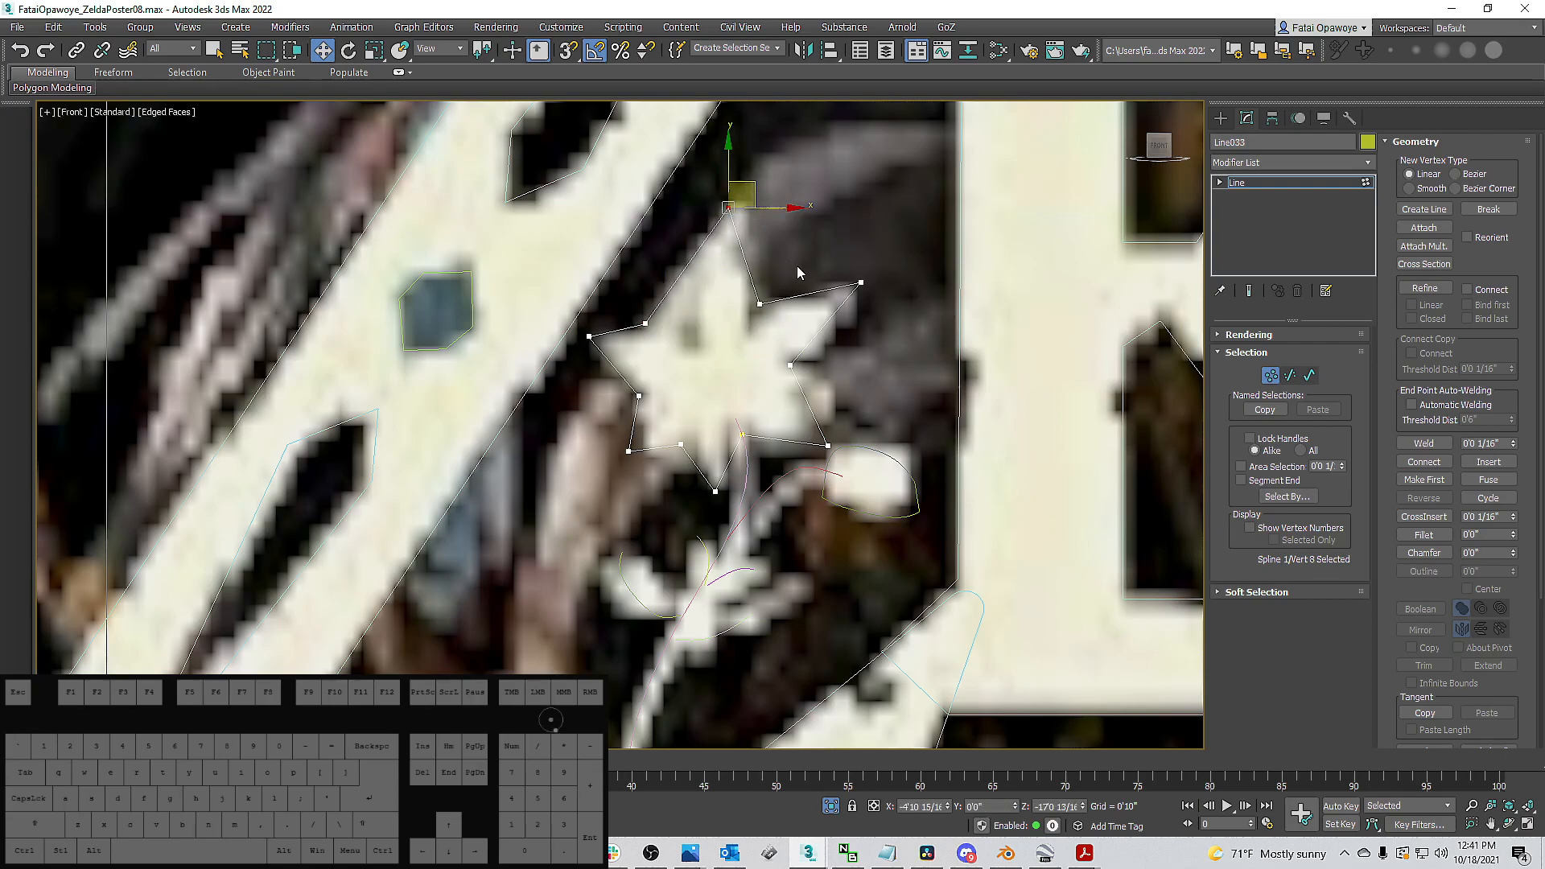
Move the valley vertex on the blossom's right side outward and adjust the valley vertices around its bottom petal.
left_click_drag(768, 342, 834, 338)
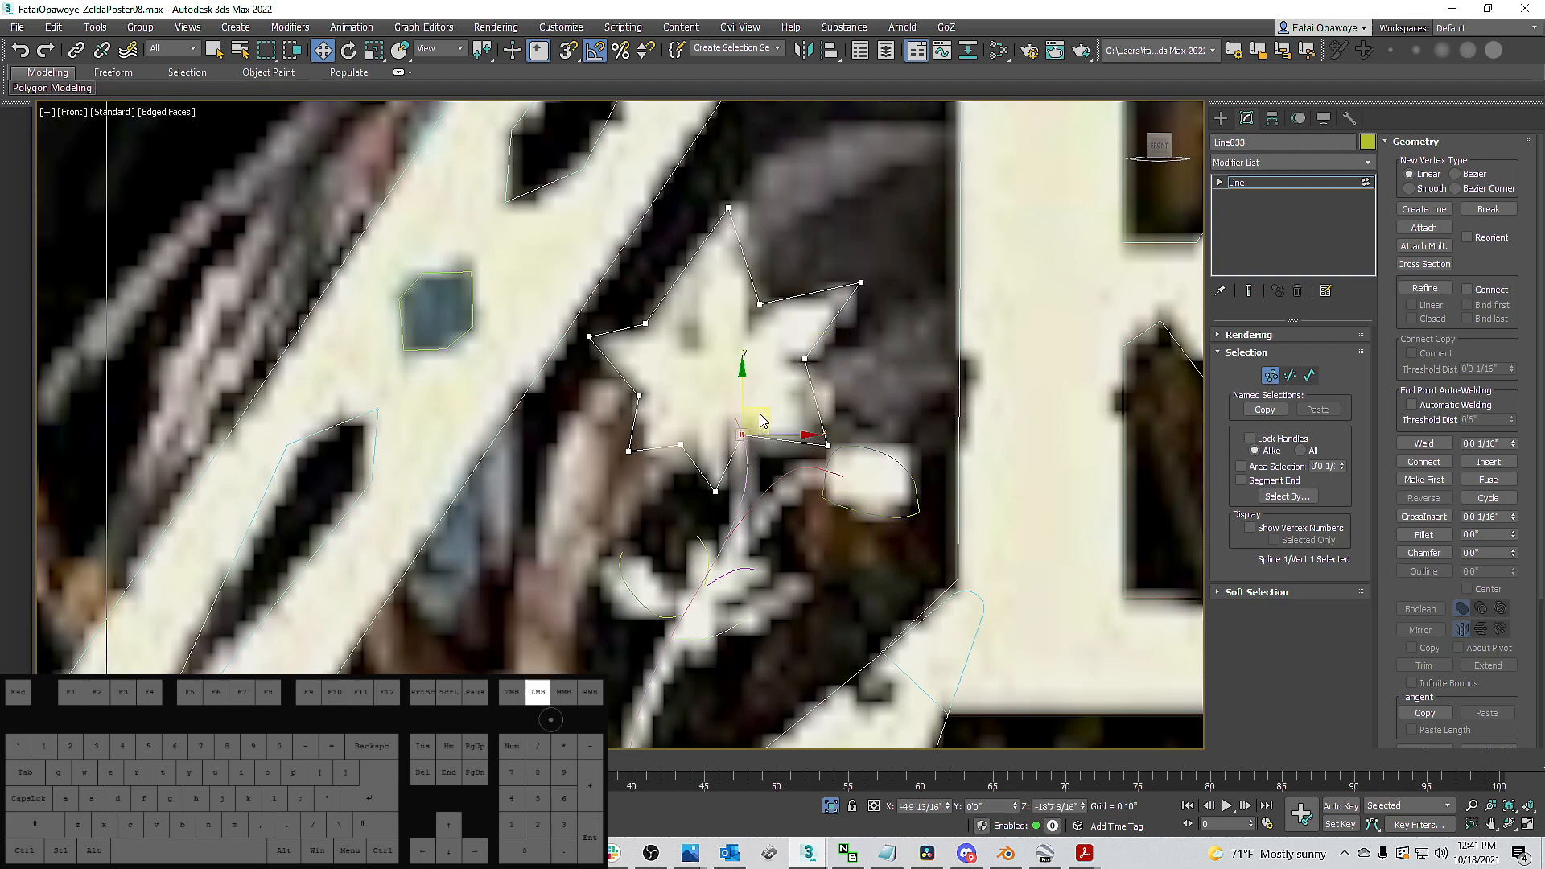
left_click(681, 444)
mouse_move(702, 423)
left_mouse_down()
mouse_move(640, 436)
mouse_move(702, 417)
left_mouse_up()
left_click(628, 450)
left_click(697, 437)
left_click(743, 436)
Try rounding all of the blossom outline's vertices with Fillet and undo it.
scroll(796, 403, "down", 3)
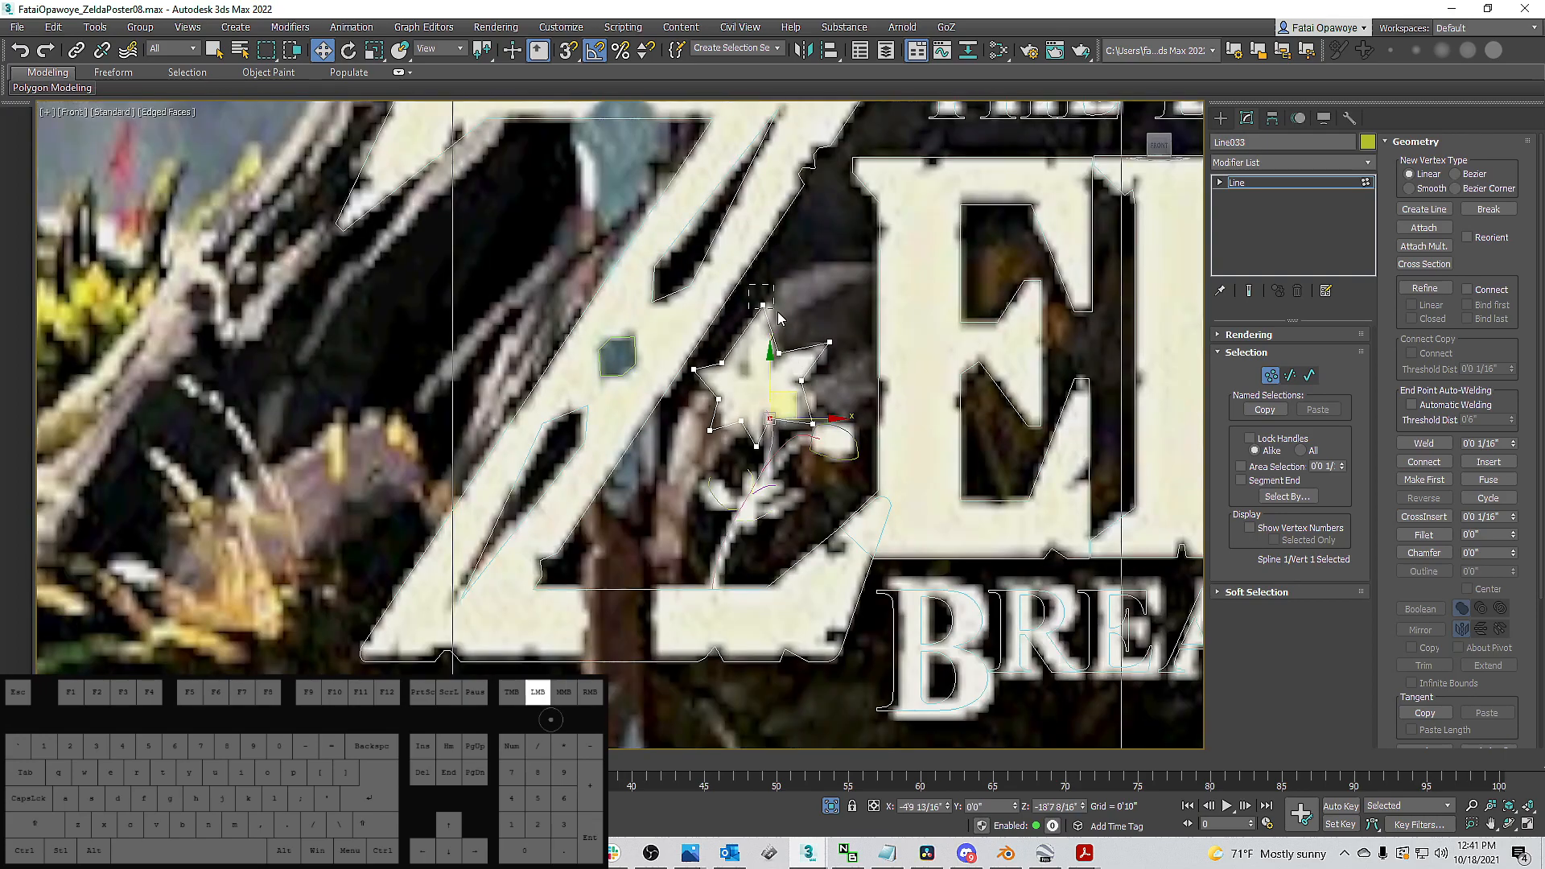
key("ctrl+a")
left_click(1490, 500)
left_click_drag(1519, 540, 1516, 533)
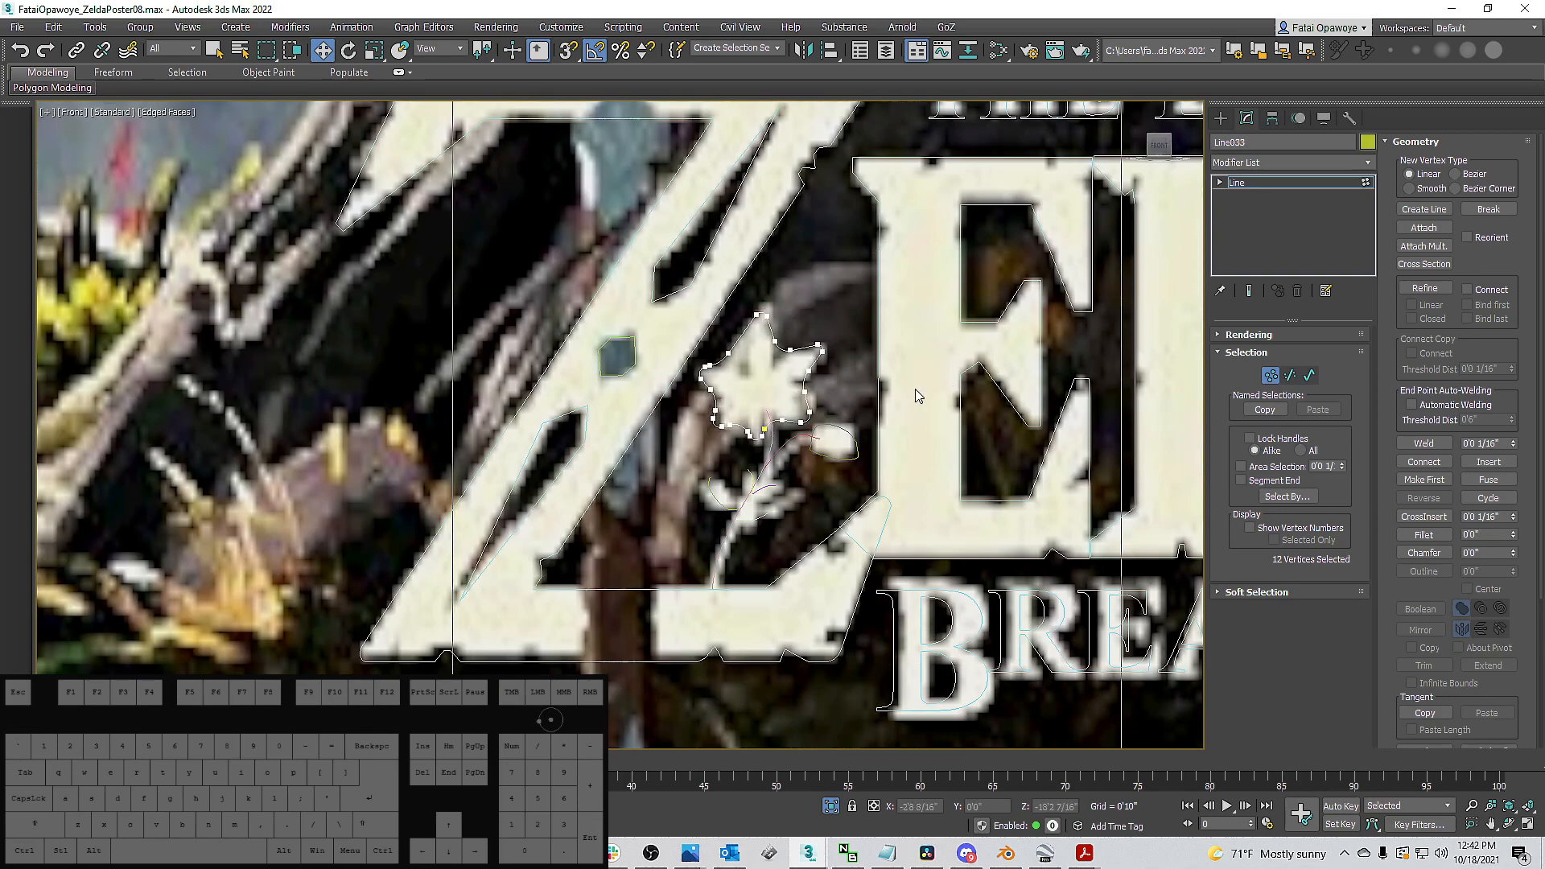
scroll(747, 391, "up", 6)
scroll(780, 358, "down", 3)
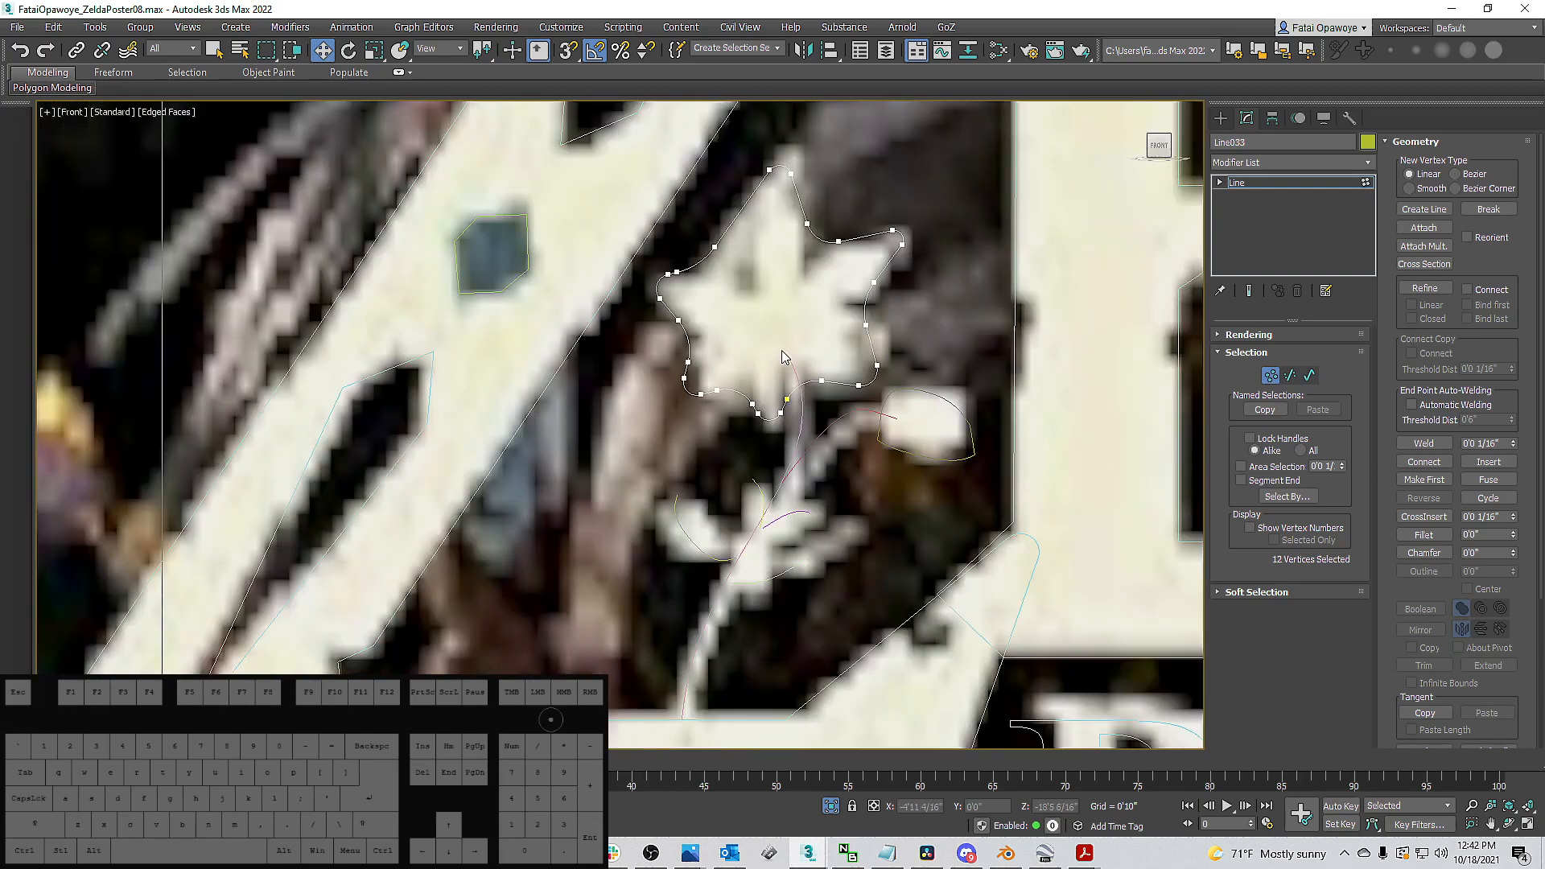
scroll(915, 292, "down", 3)
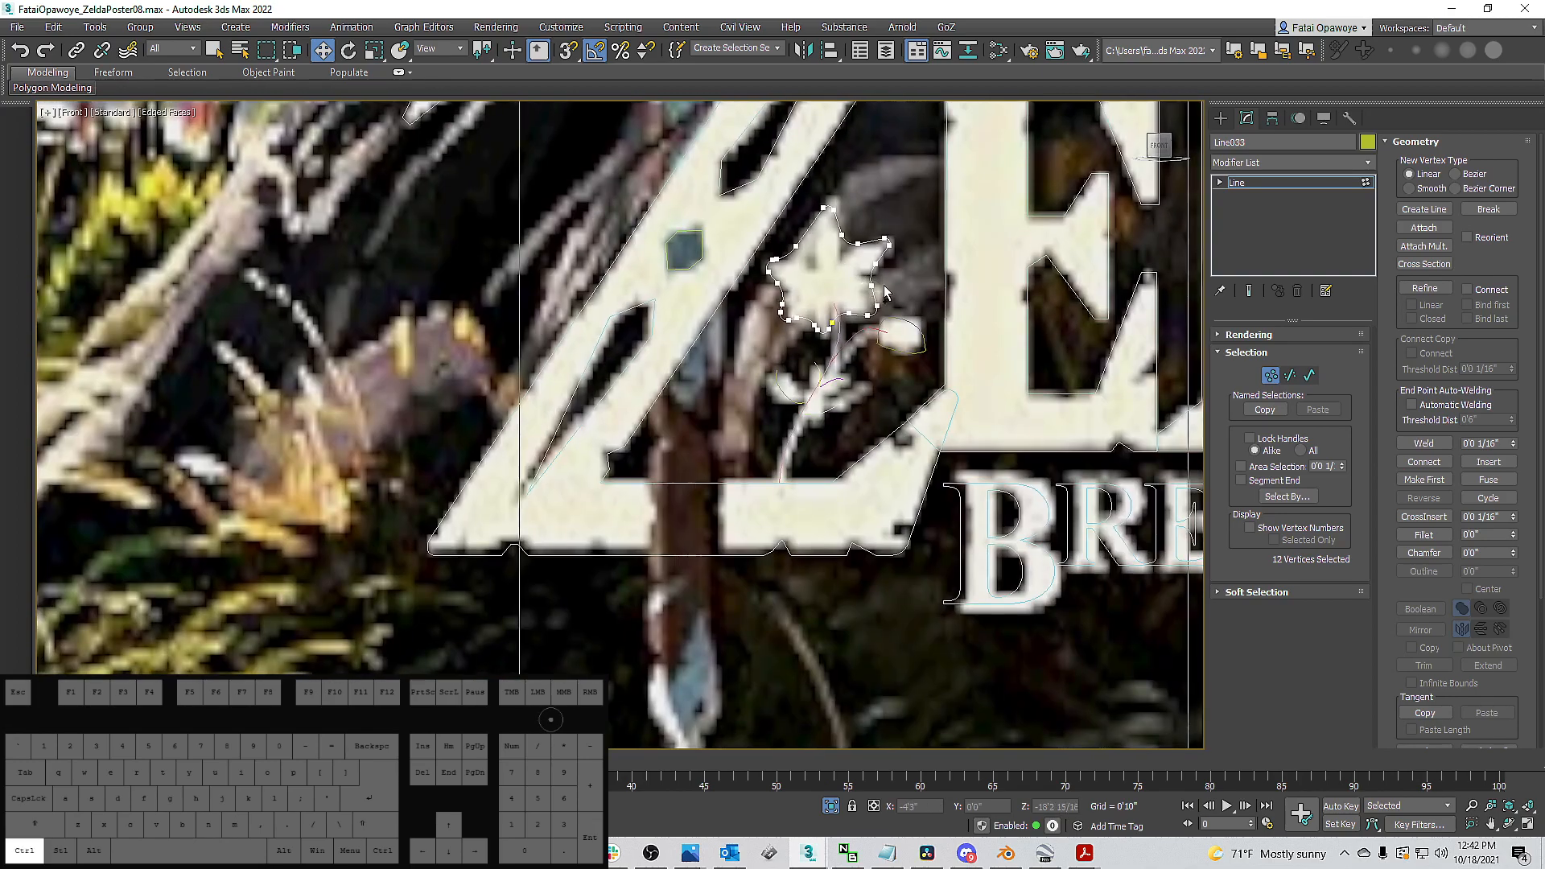
key("ctrl+z")
Attach the side branch spline to the flower's main stem line and select both splines.
scroll(827, 233, "up", 4)
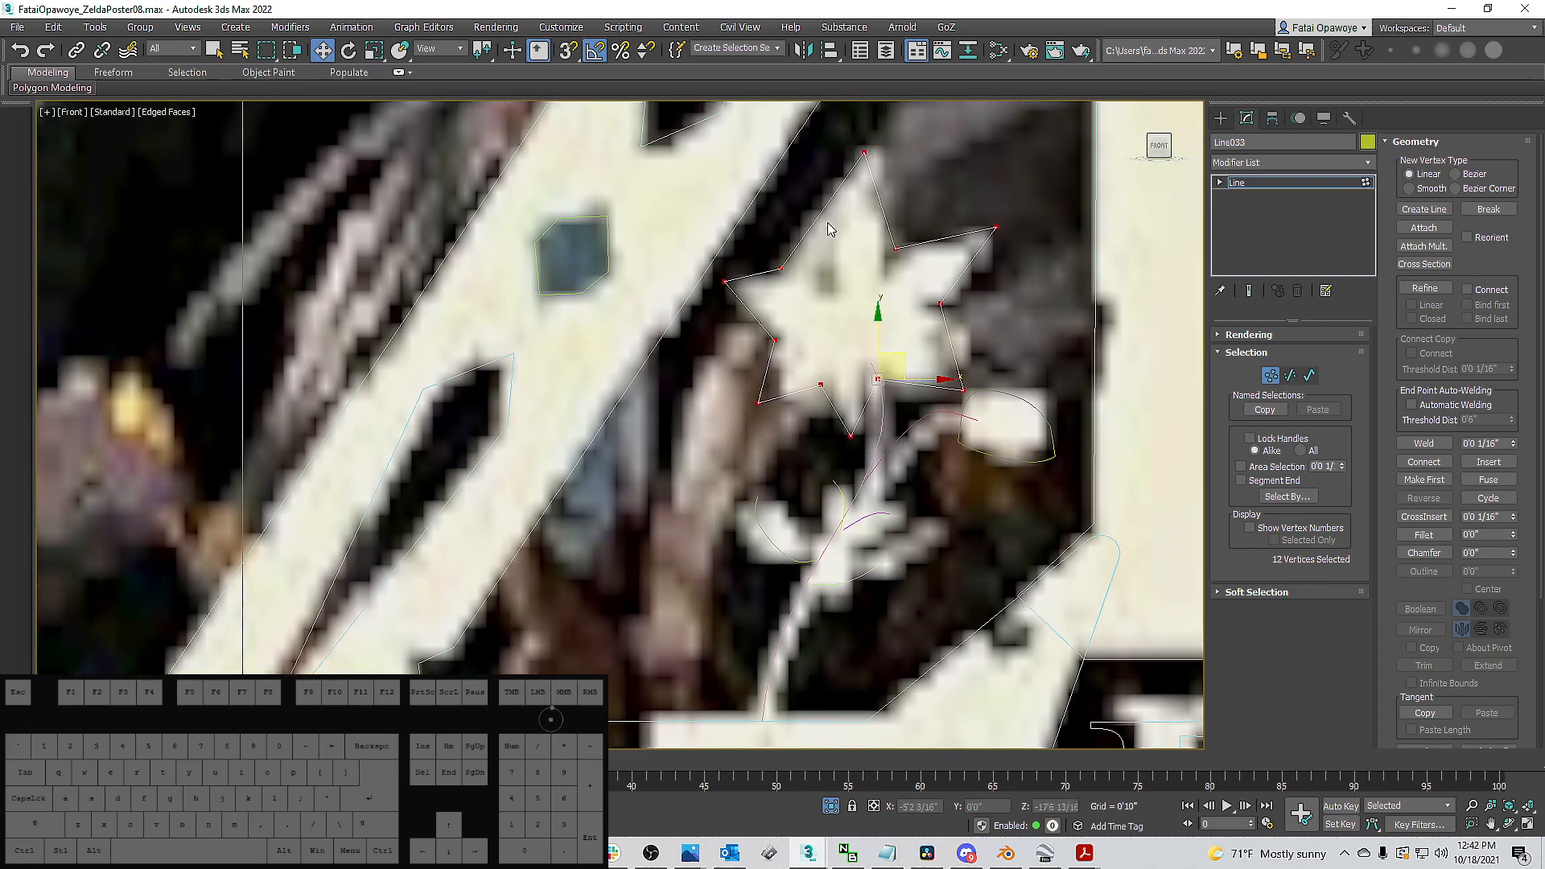
middle_click_drag(1179, 266, 1178, 212)
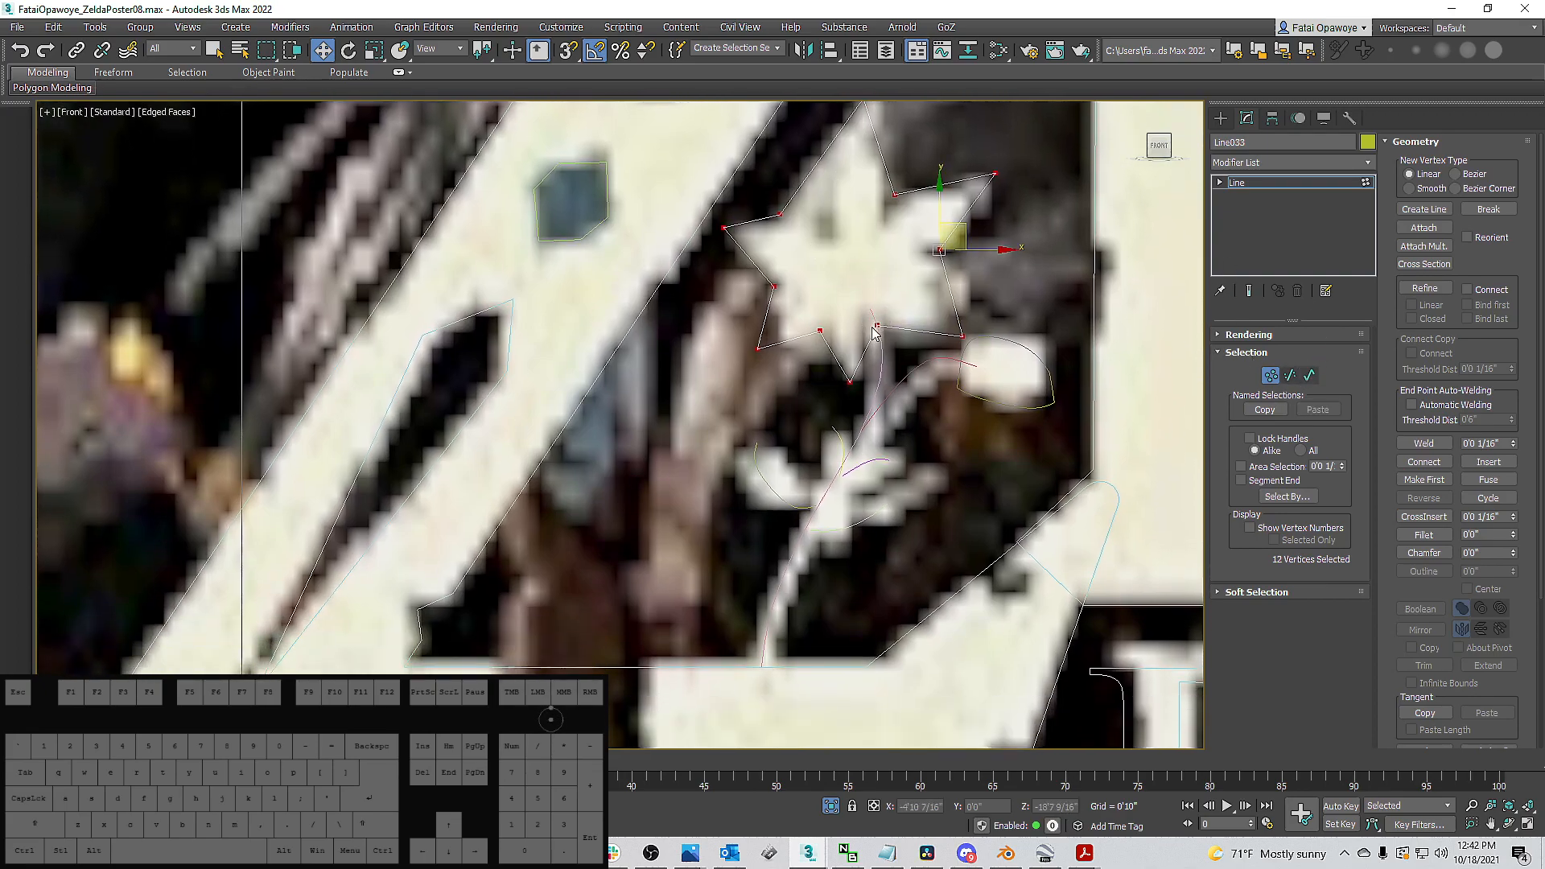
left_click(1218, 118)
left_click(920, 382)
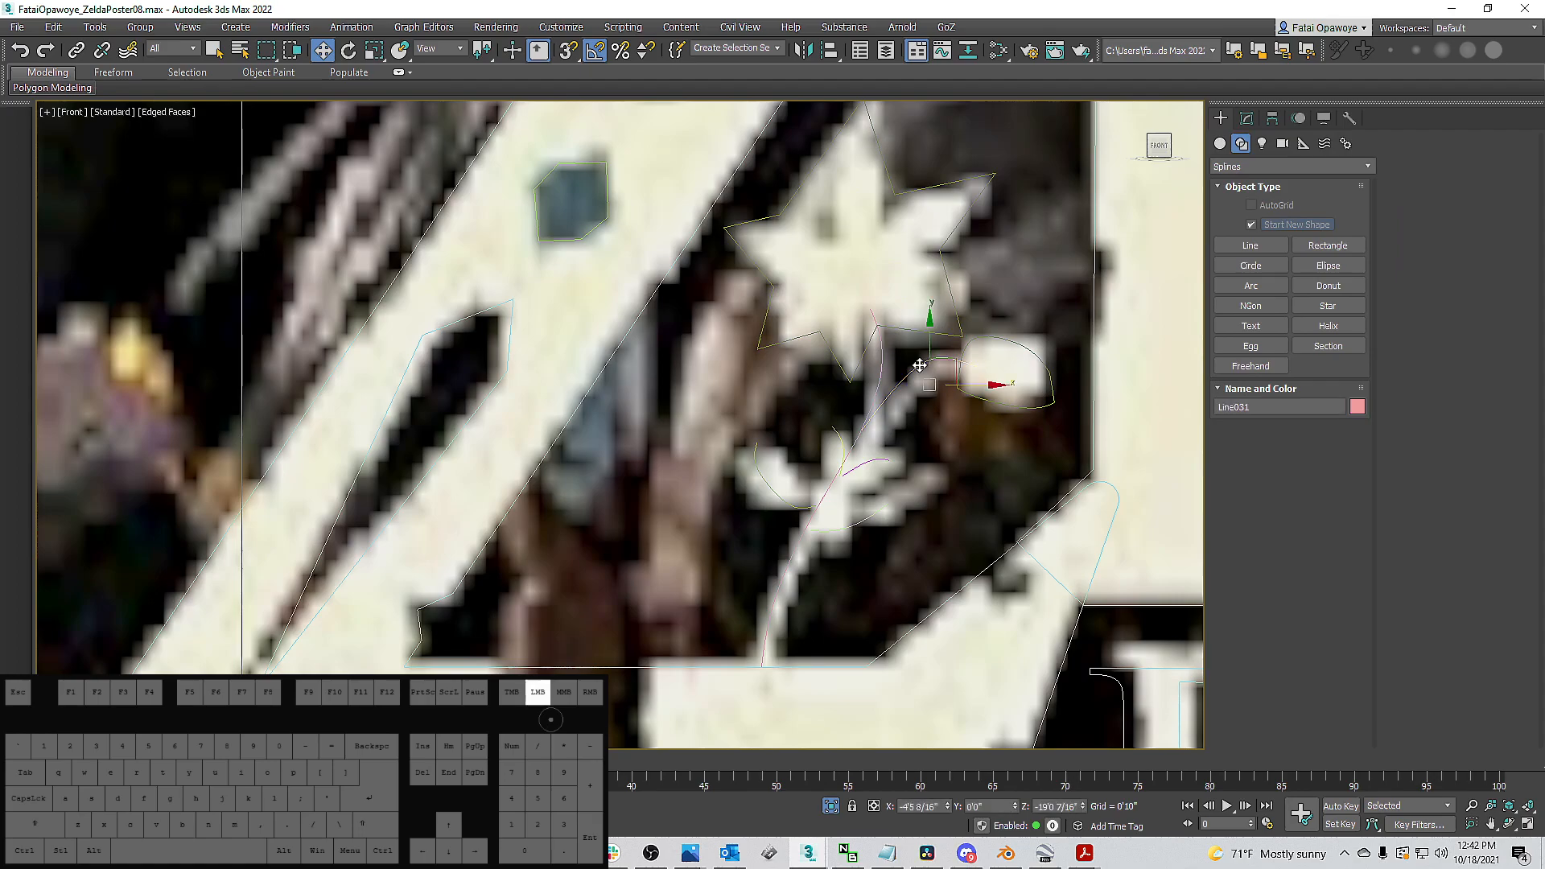
left_click(1272, 119)
middle_click_drag(879, 387, 912, 290)
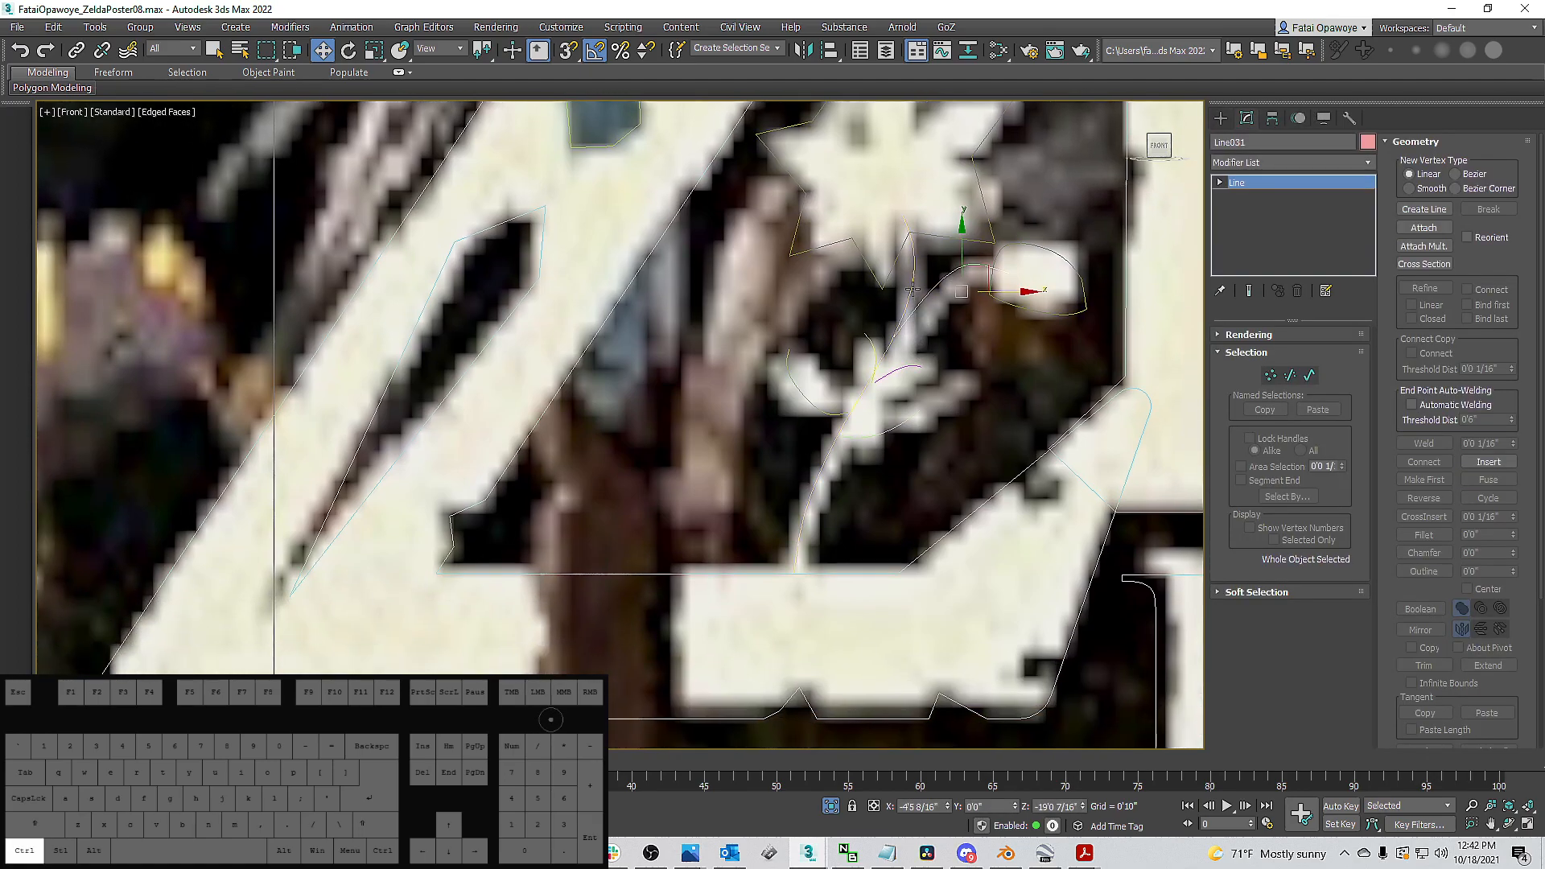
left_click(912, 290, "ctrl")
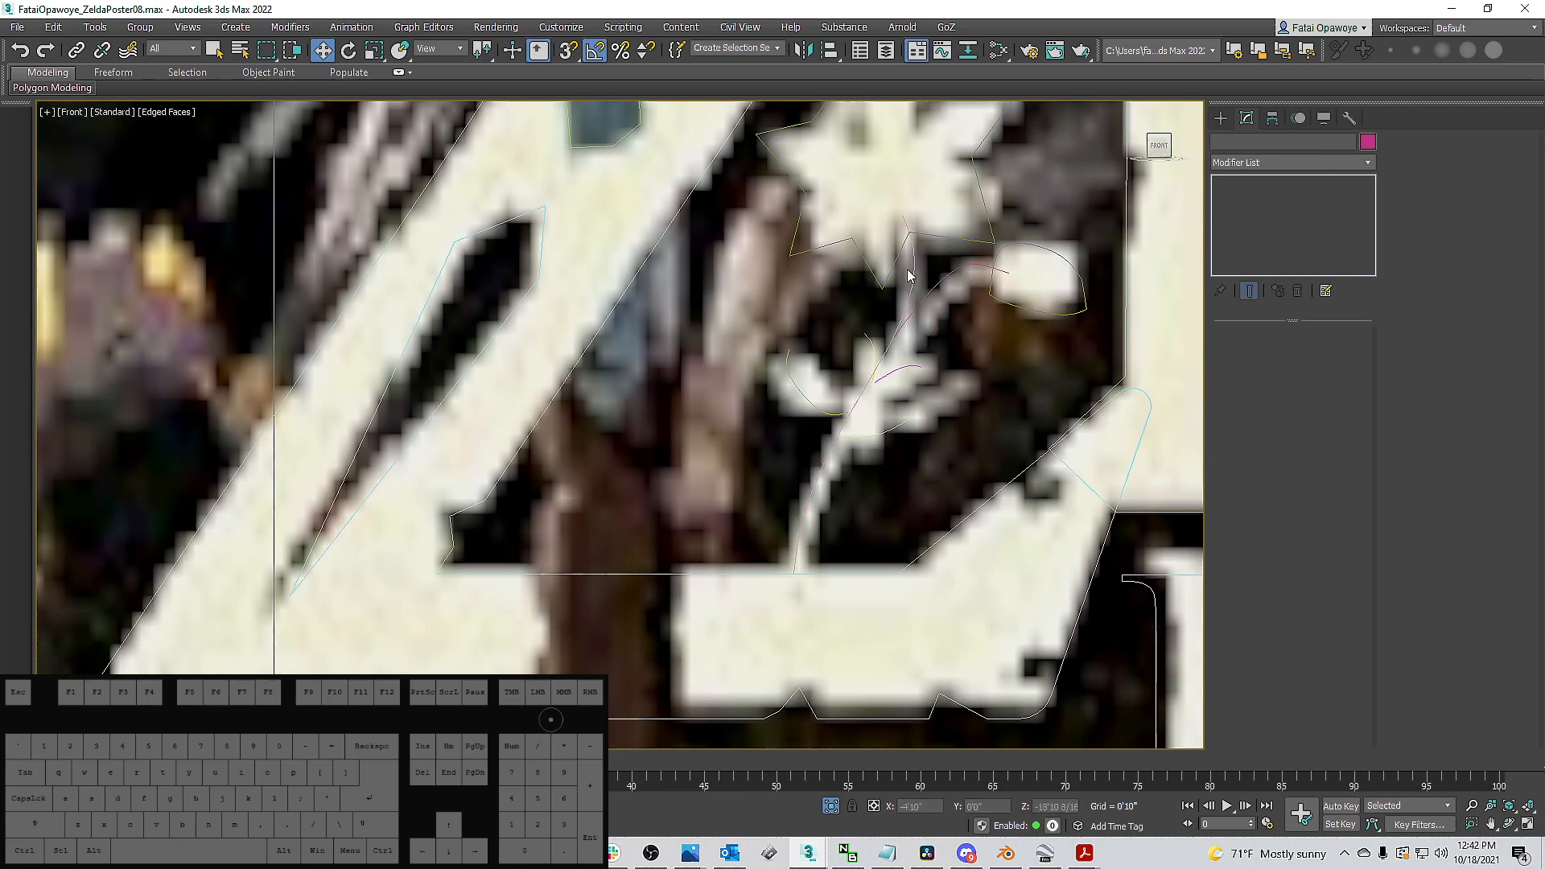
left_click(911, 278)
left_click(1424, 229)
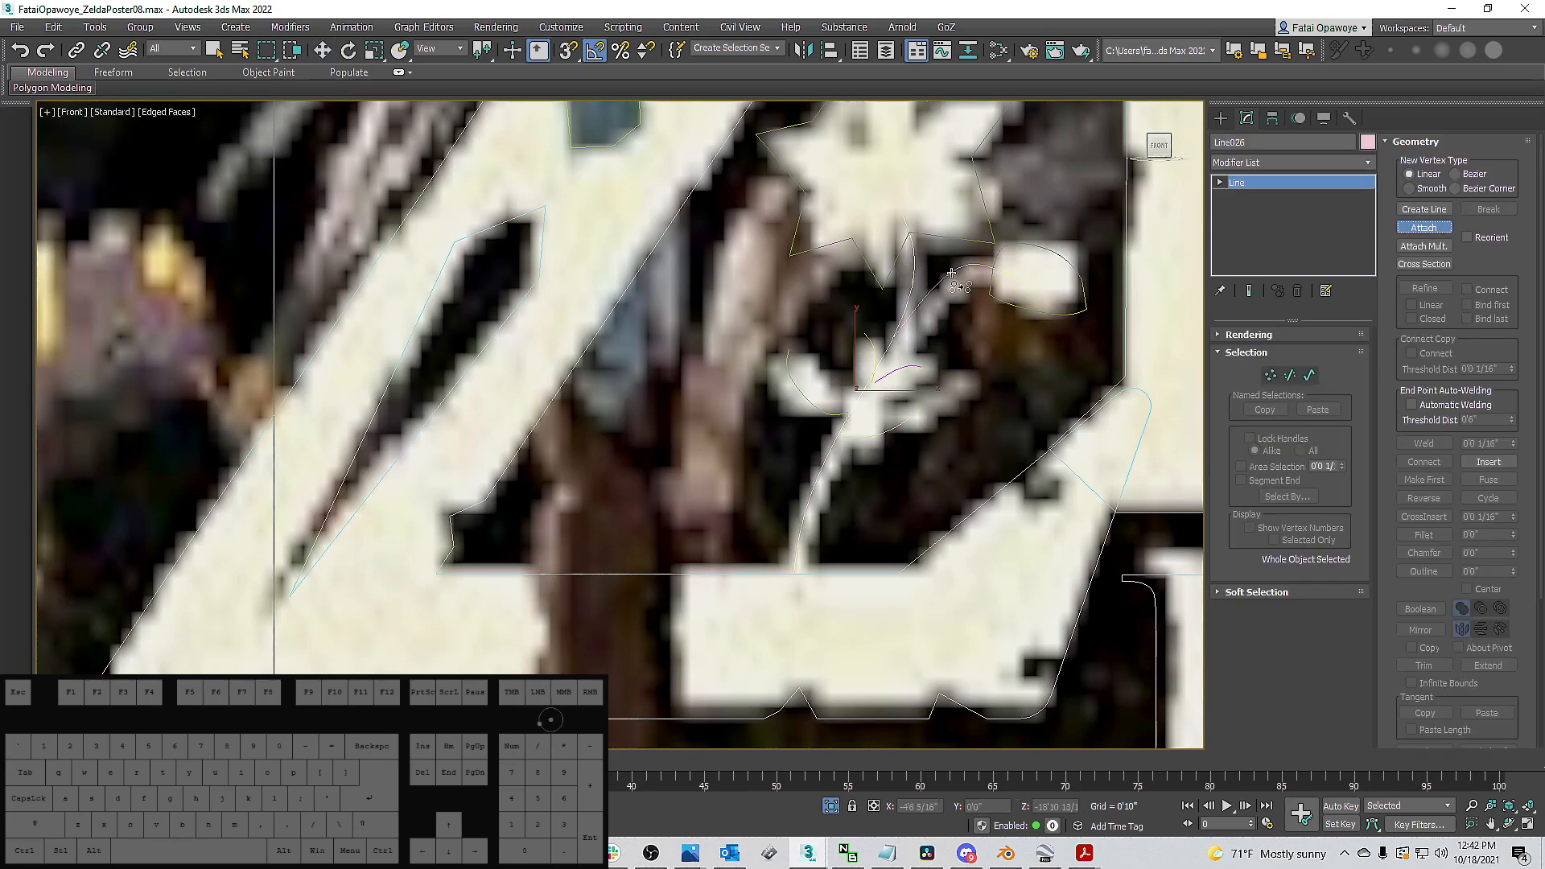
middle_click_drag(1060, 392, 1072, 432)
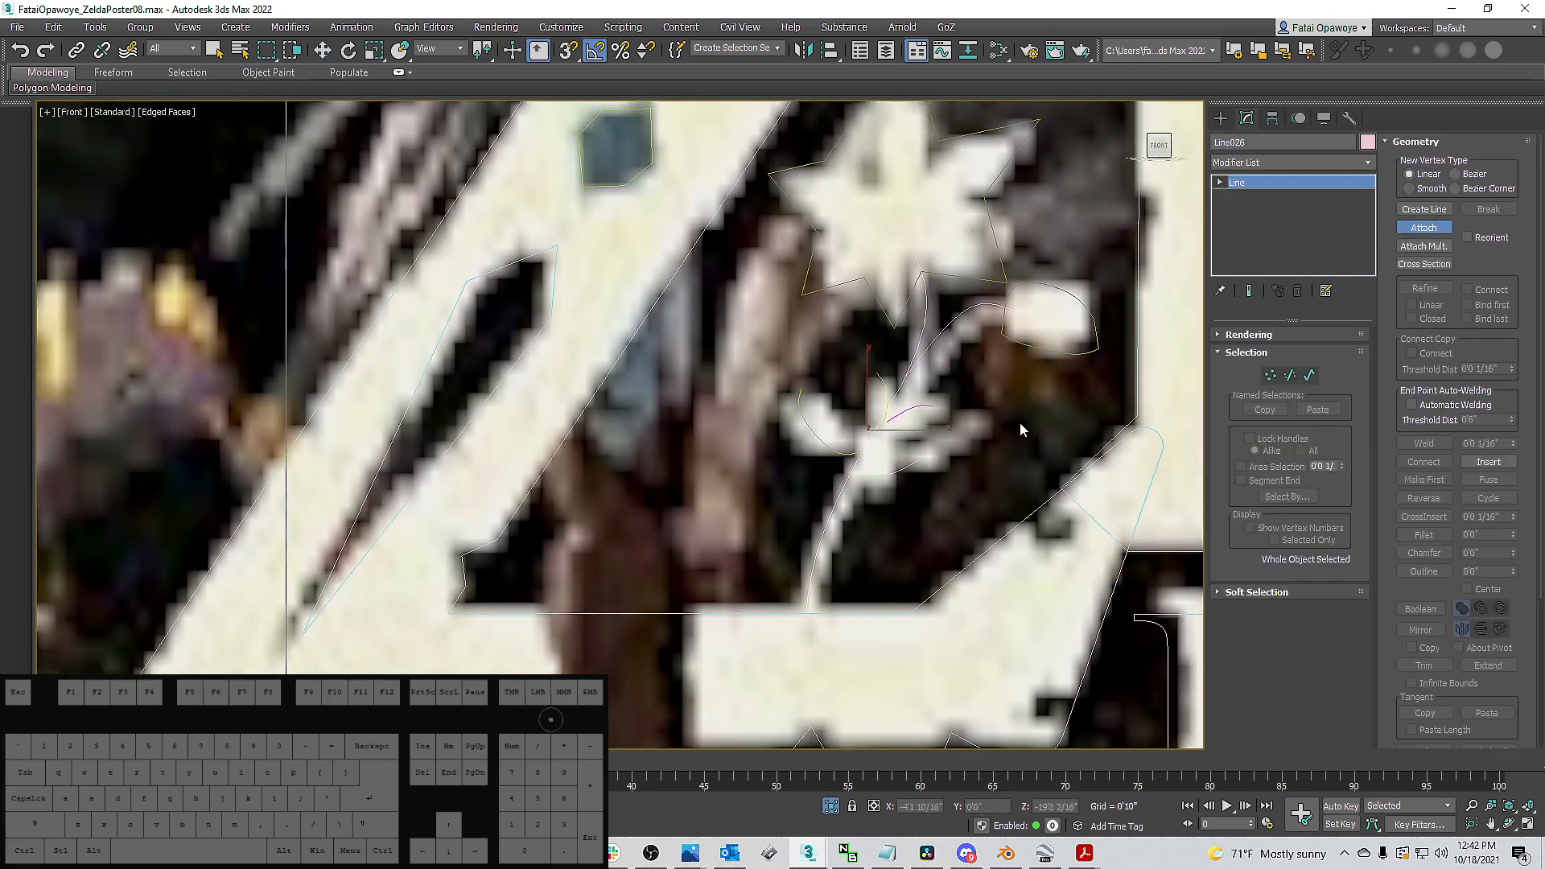
key("3")
left_click(934, 338)
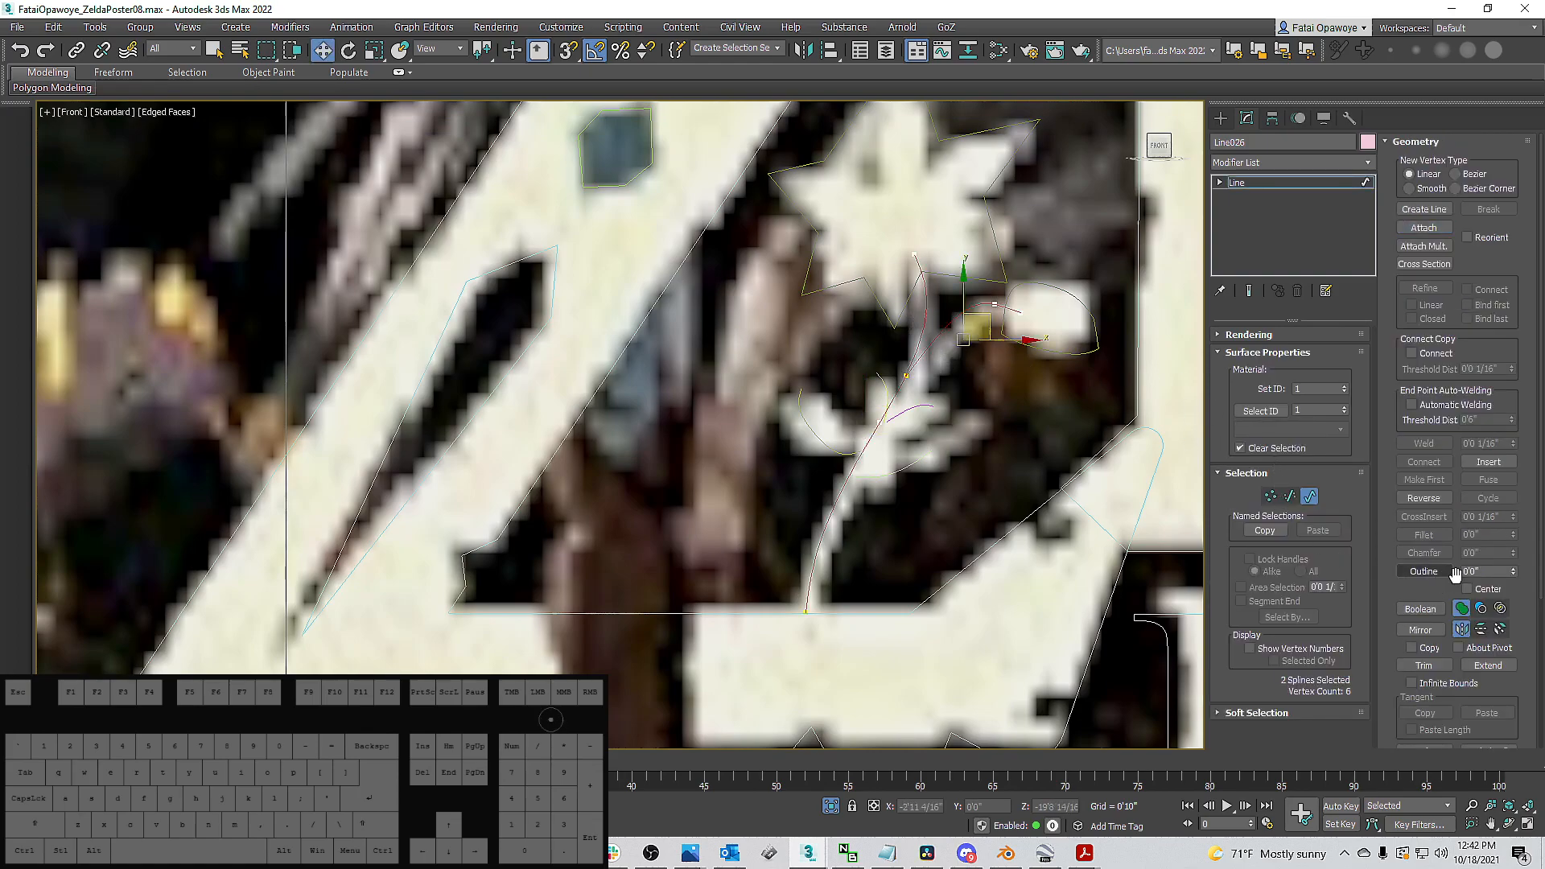
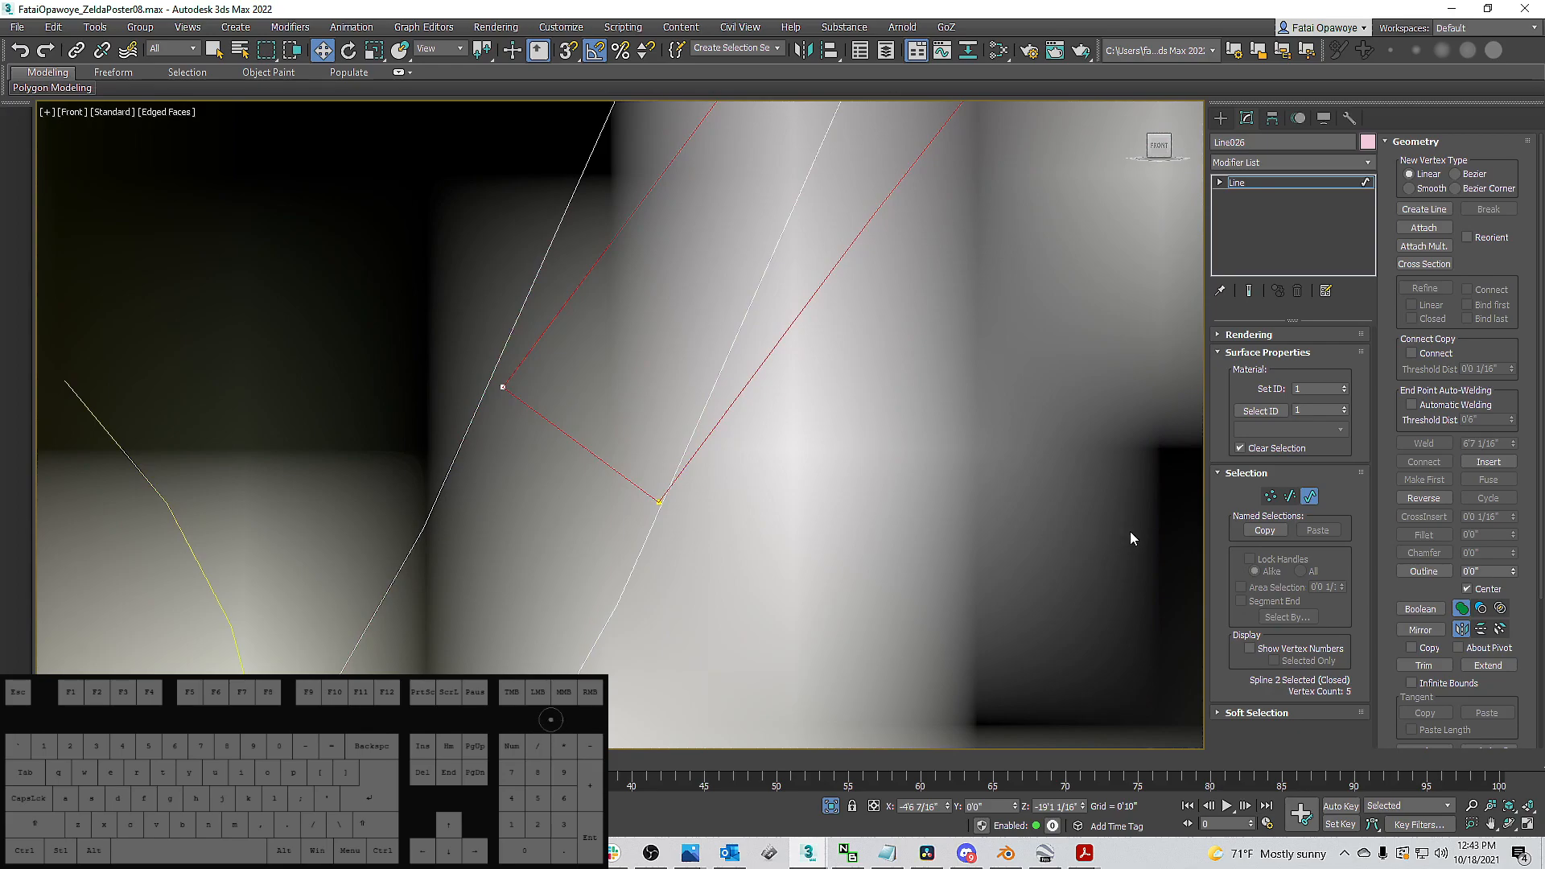
Trim away the overlapping outline segments where the side branch runs into the main stem.
left_click(1423, 665)
scroll(842, 476, "down", 5)
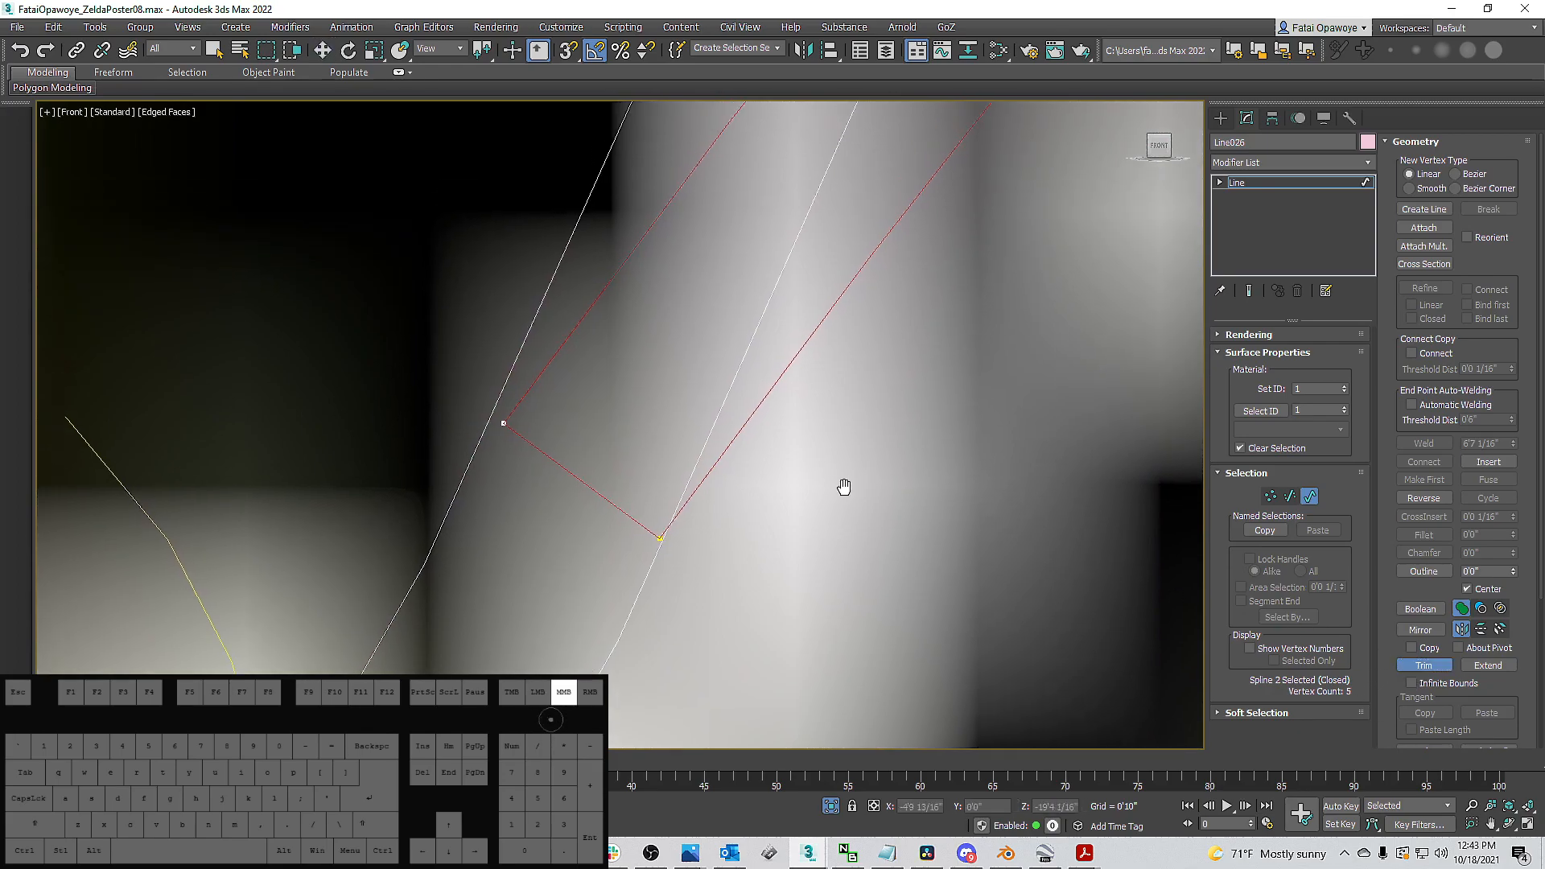
left_click(857, 348)
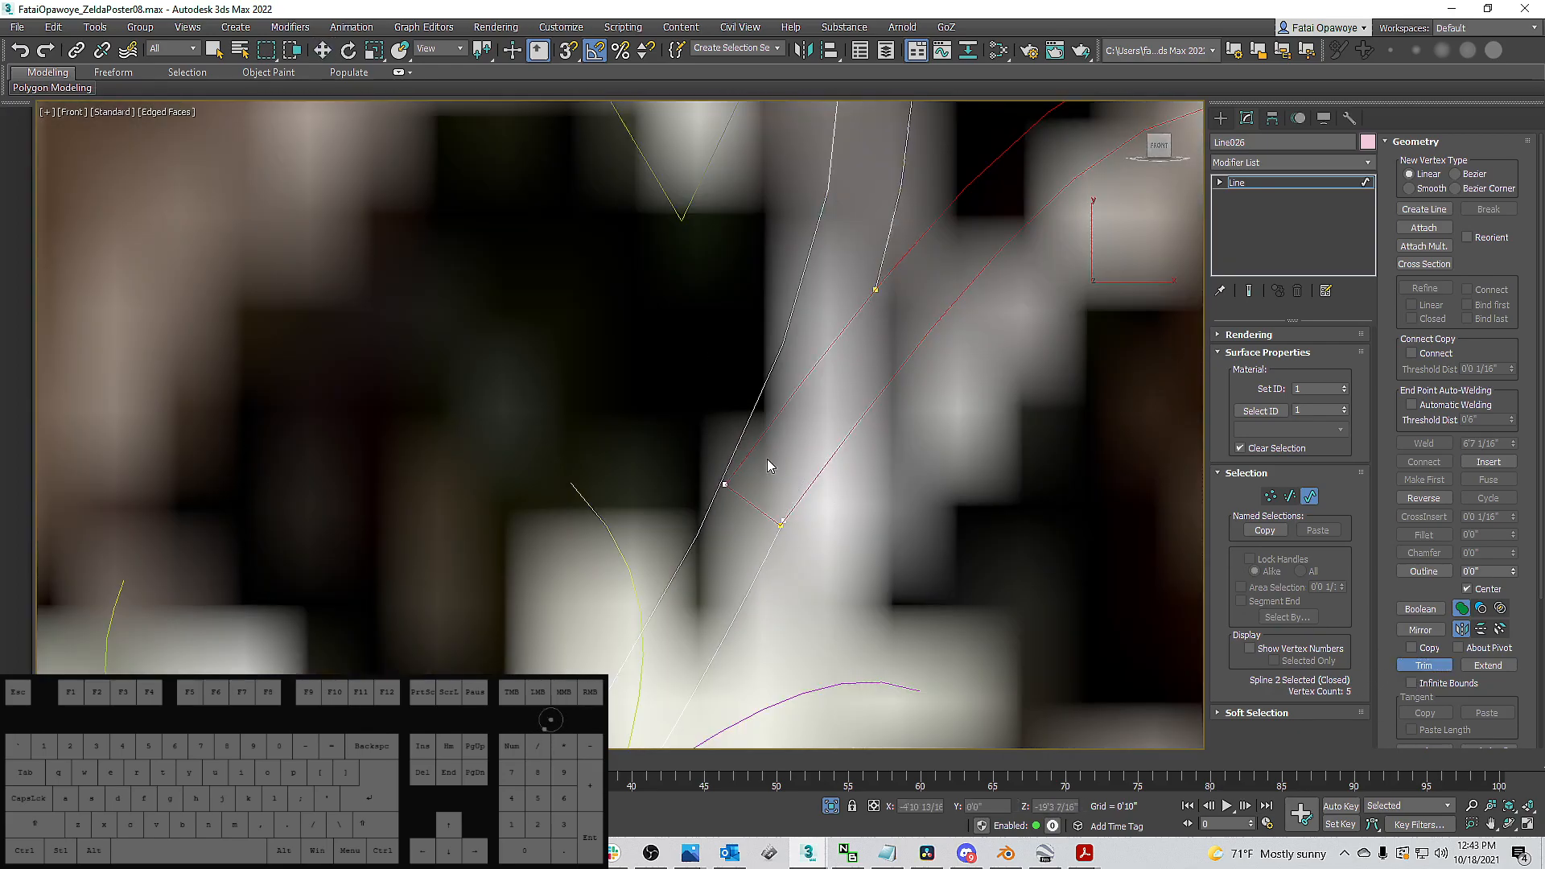
left_click(734, 470)
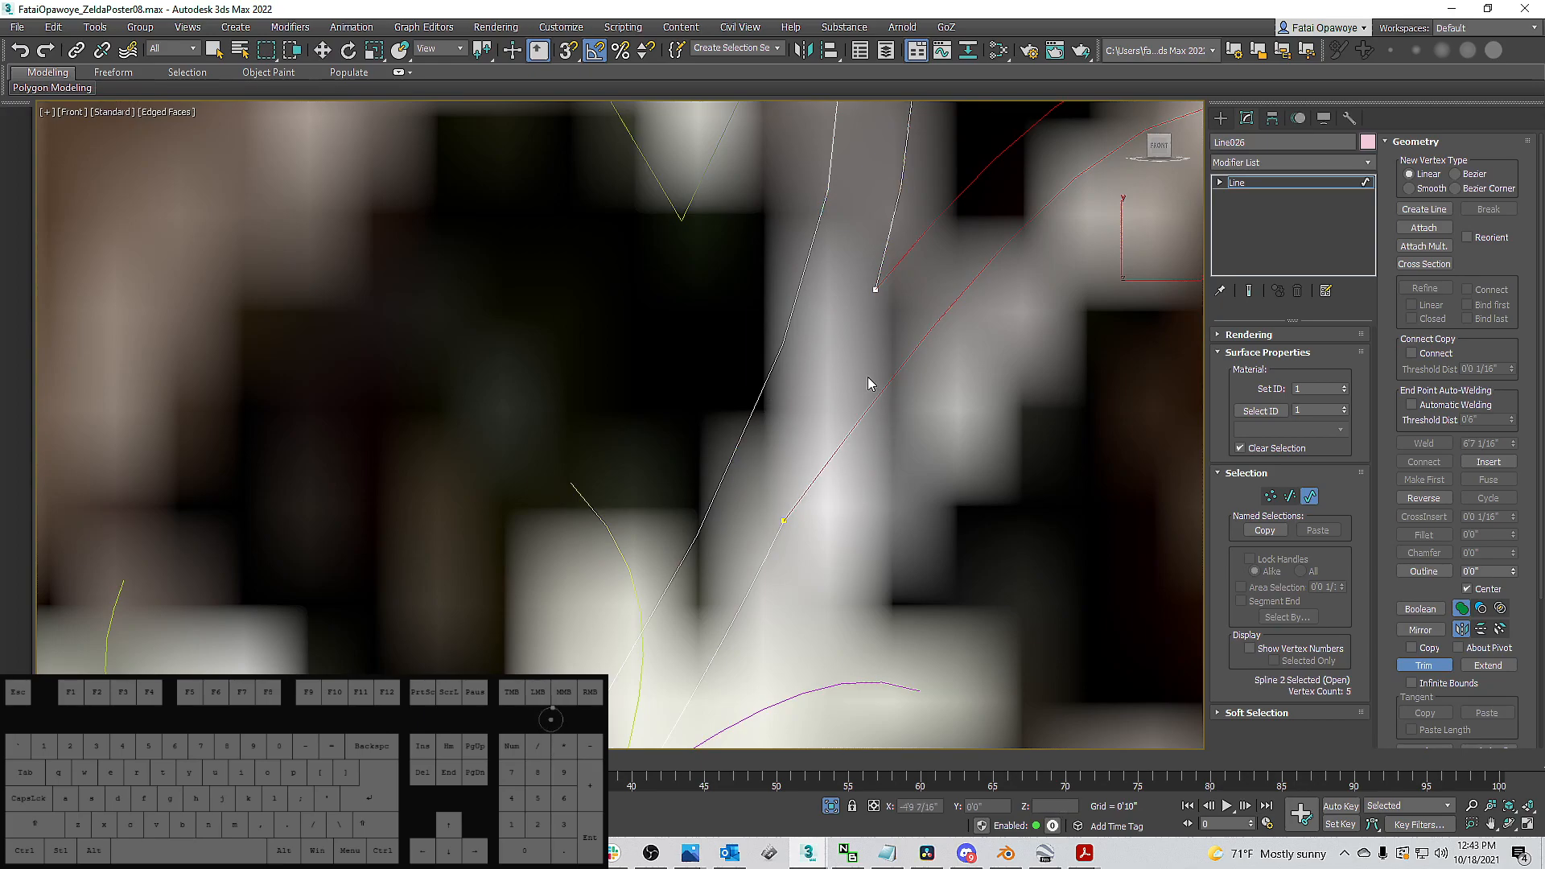
Weld the coincident vertices at the upper and lower corners where the side branch joins the main stem.
scroll(797, 428, "down", 4)
key("1")
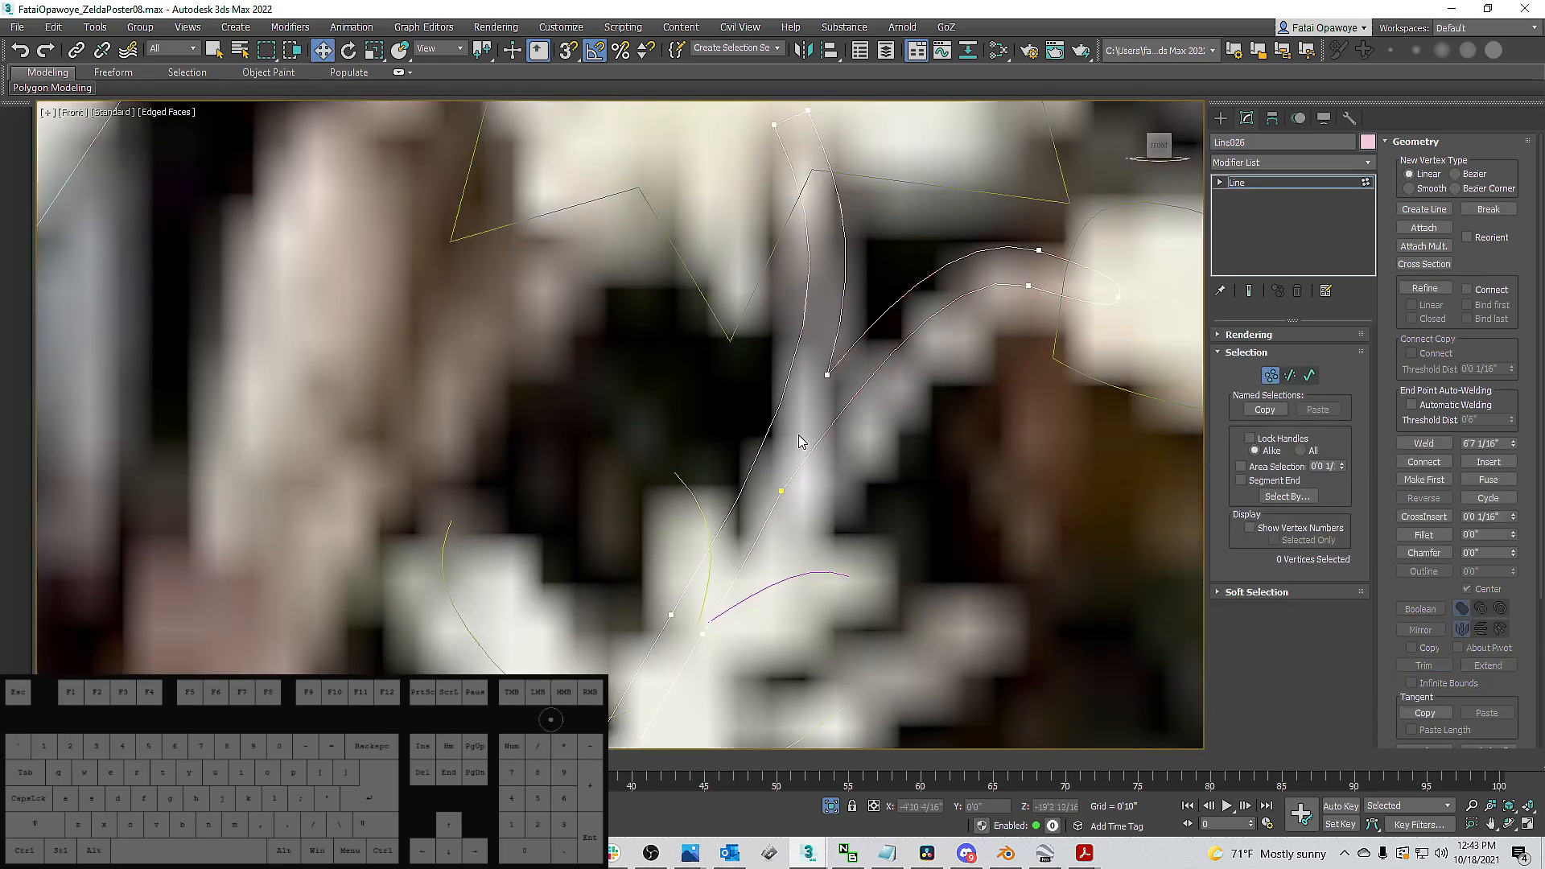
left_click_drag(808, 347, 808, 348)
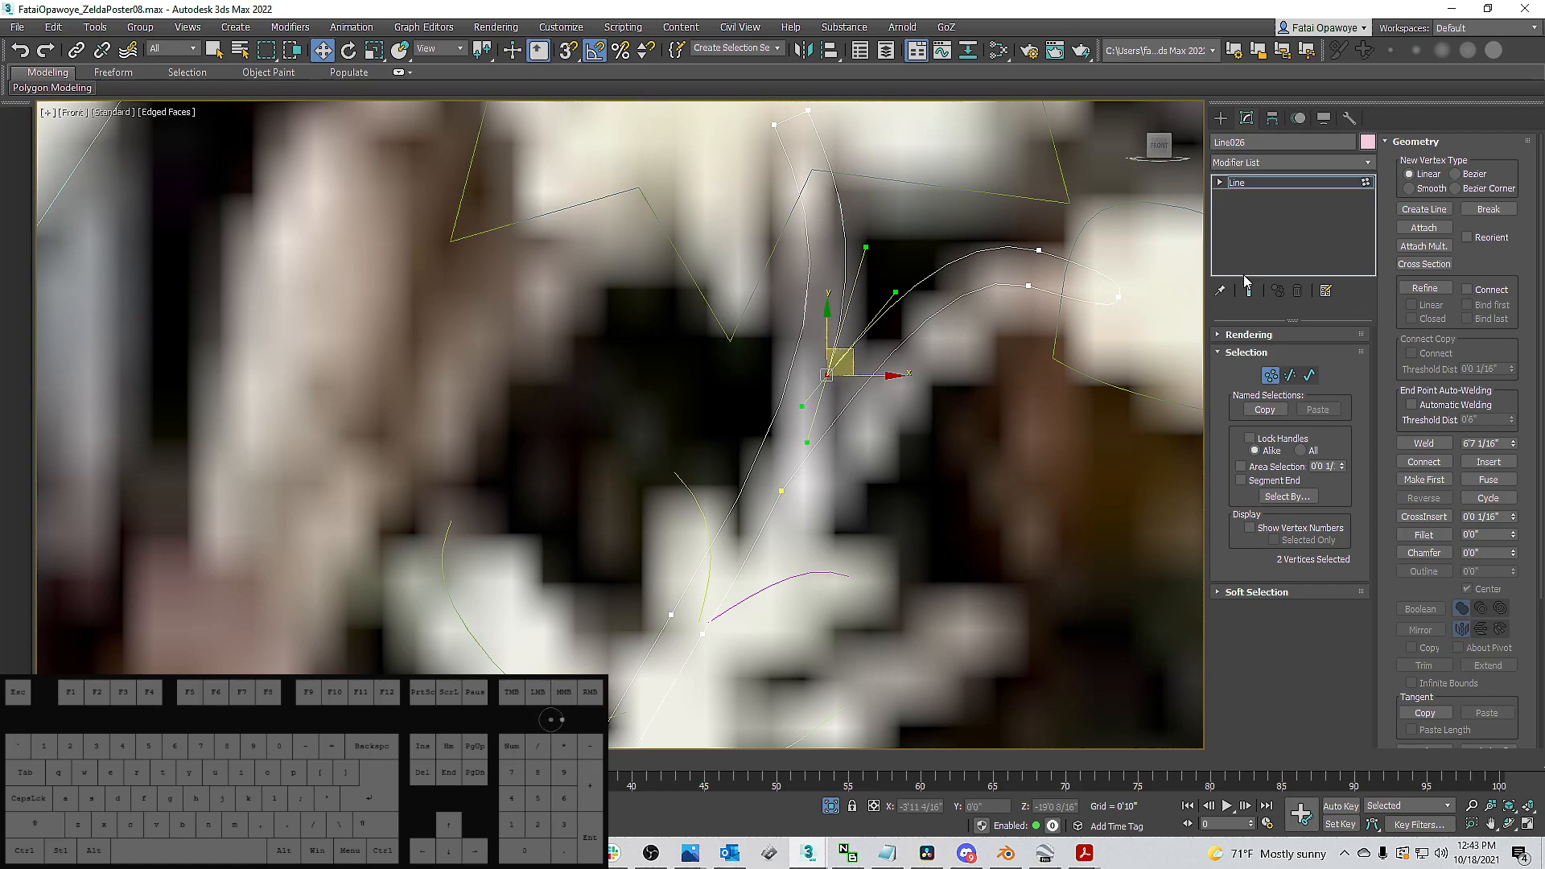
left_click_drag(802, 509, 773, 467)
left_click_drag(881, 417, 793, 328)
left_click(1424, 445)
left_click_drag(787, 523, 765, 468)
left_click(1422, 445)
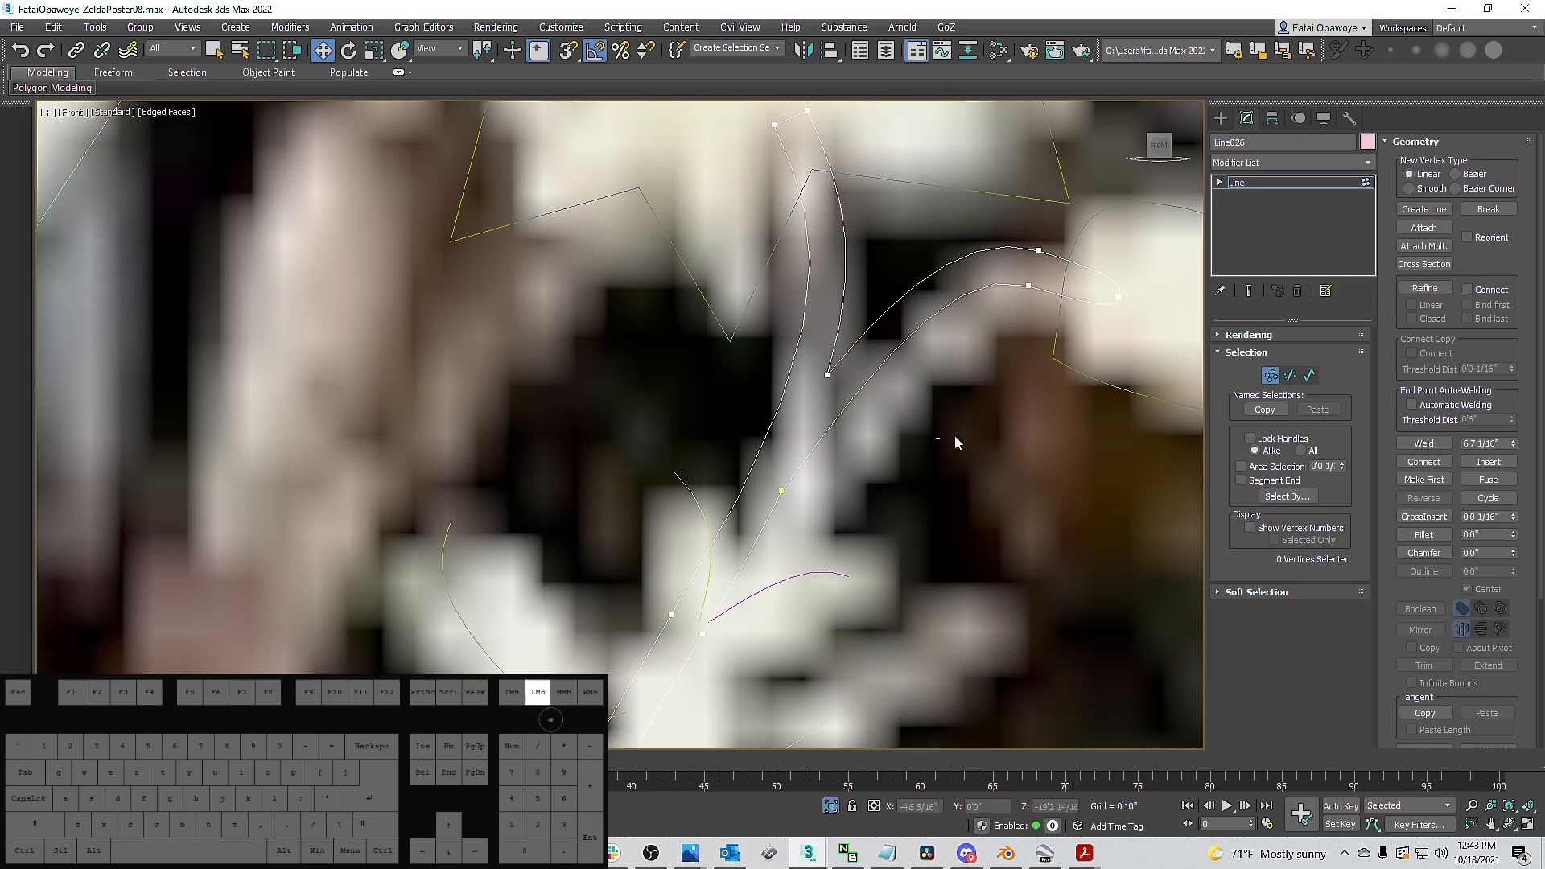
Select the joined stem spline and inspect whether the main stem and side branch form one continuous outline.
left_click(1309, 375)
left_click(867, 329)
scroll(865, 335, "up", 3)
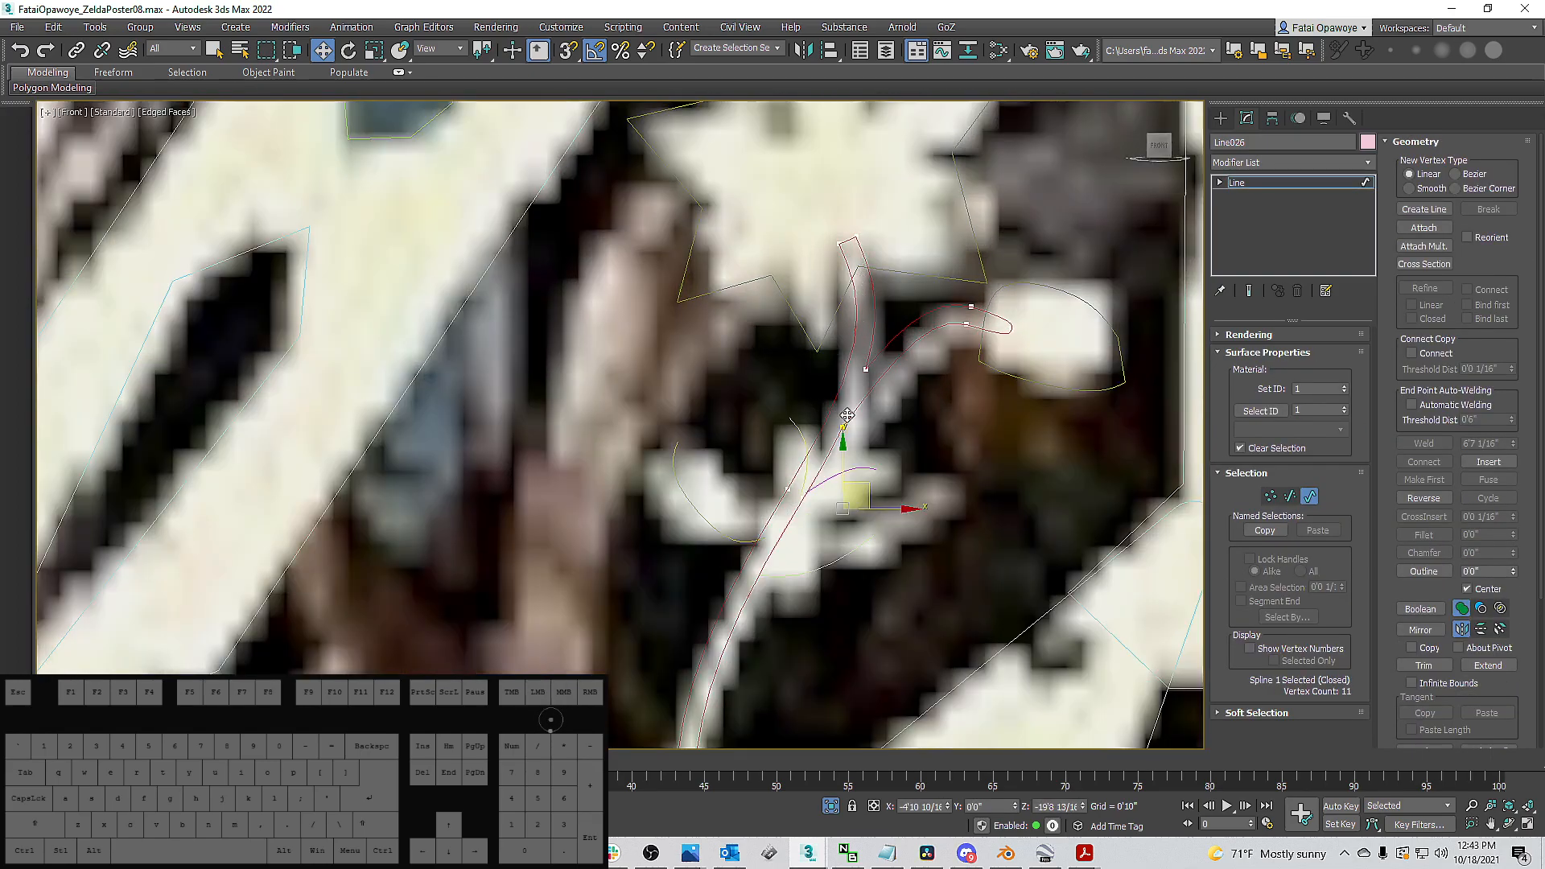
middle_click_drag(847, 415, 851, 326)
scroll(854, 277, "down", 1)
scroll(852, 338, "up", 2)
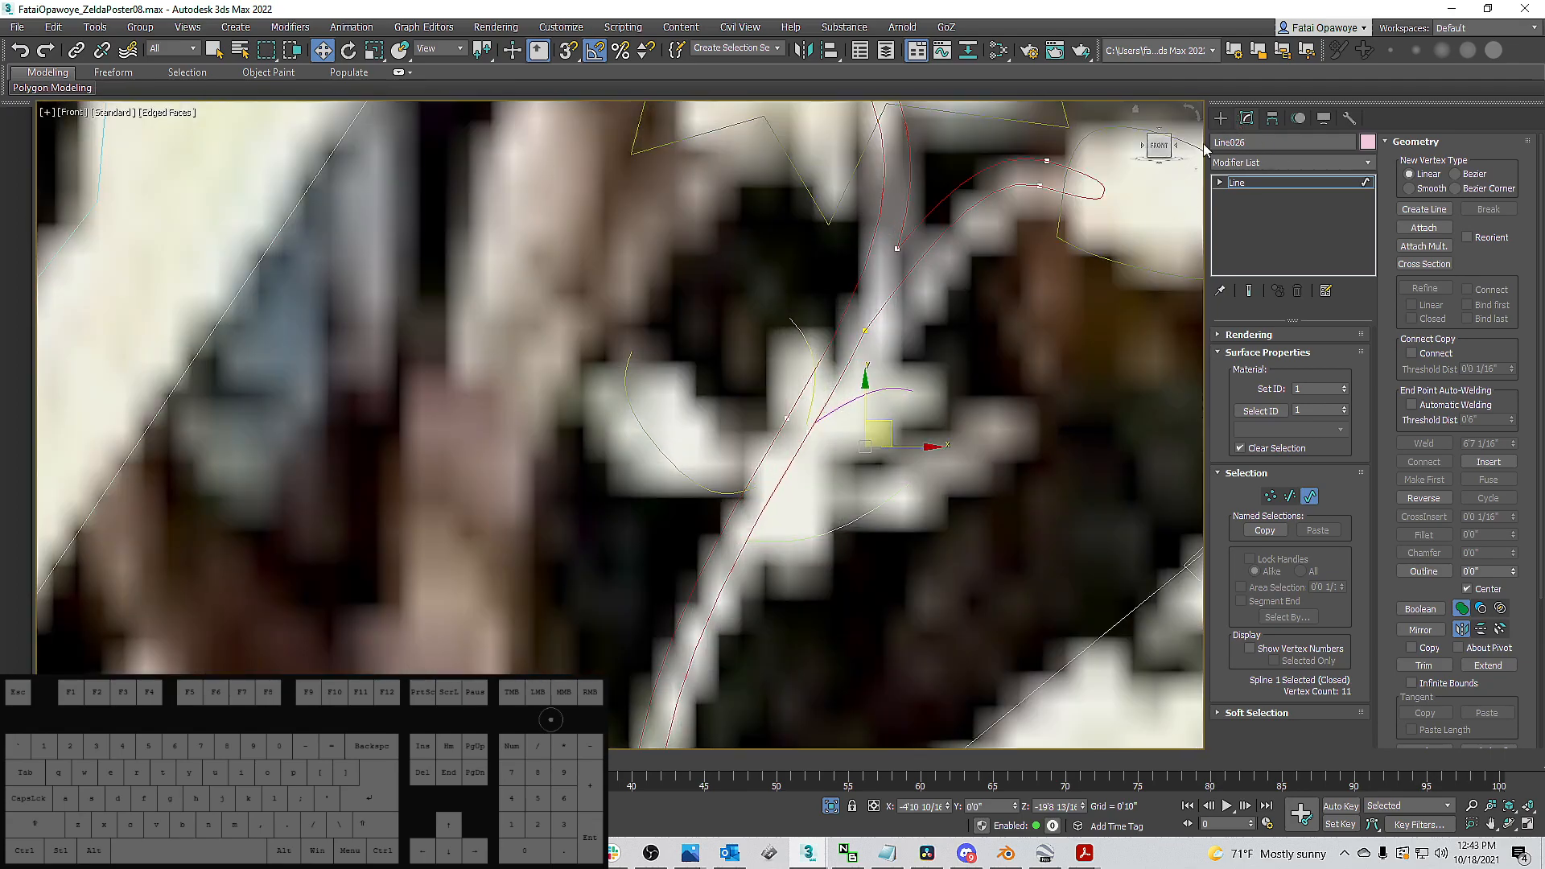
Attach the other three leaf curves around the stem to the short upper-right leaf curve.
left_click(891, 390)
left_click(1220, 118)
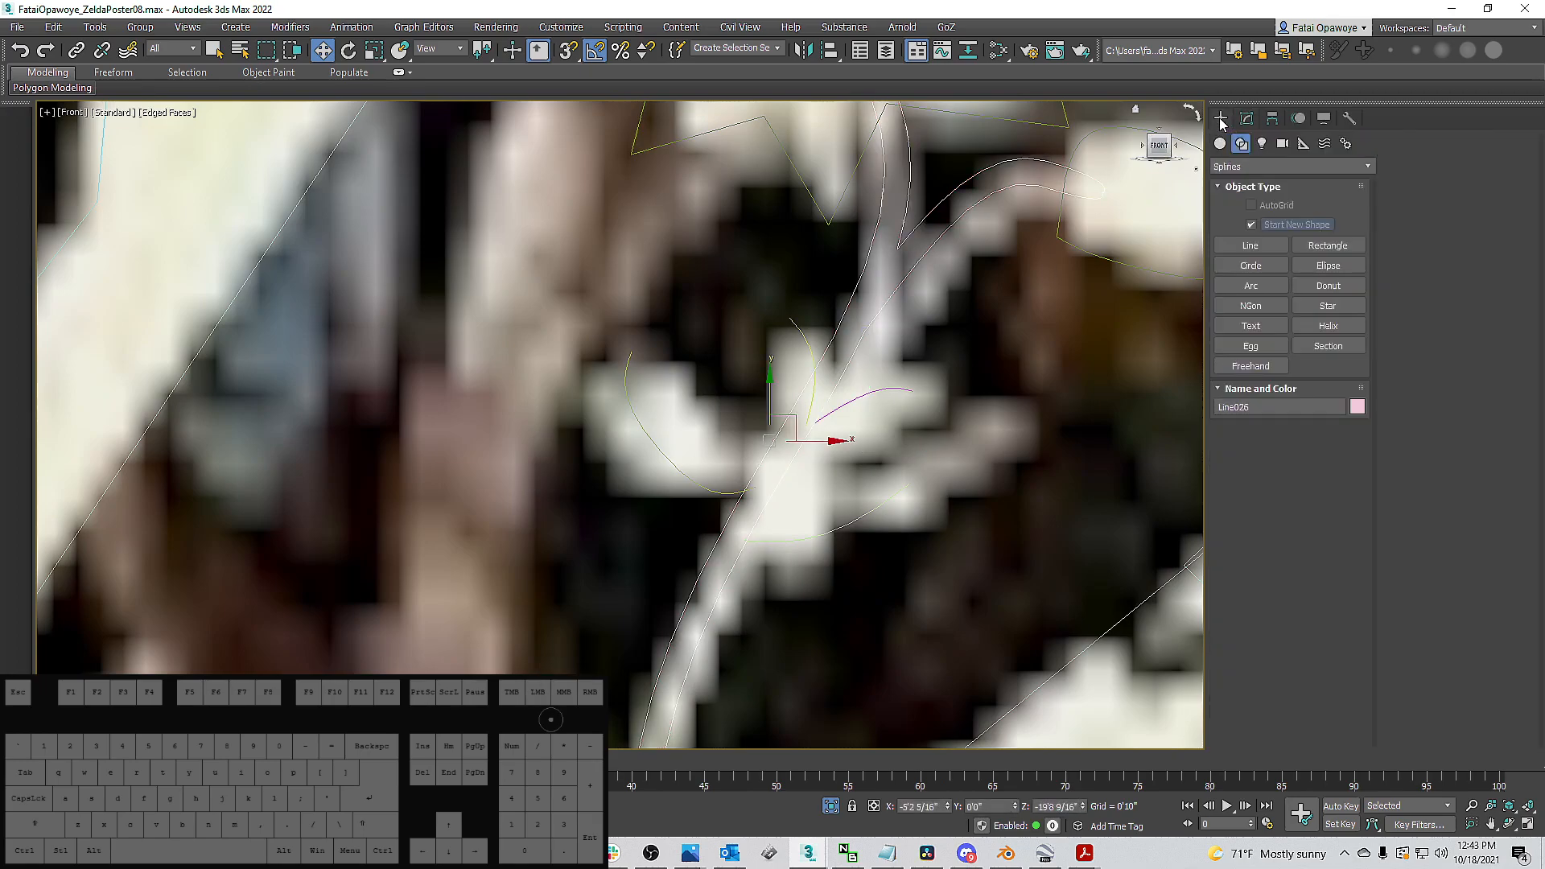
left_click(872, 395)
left_click(1246, 118)
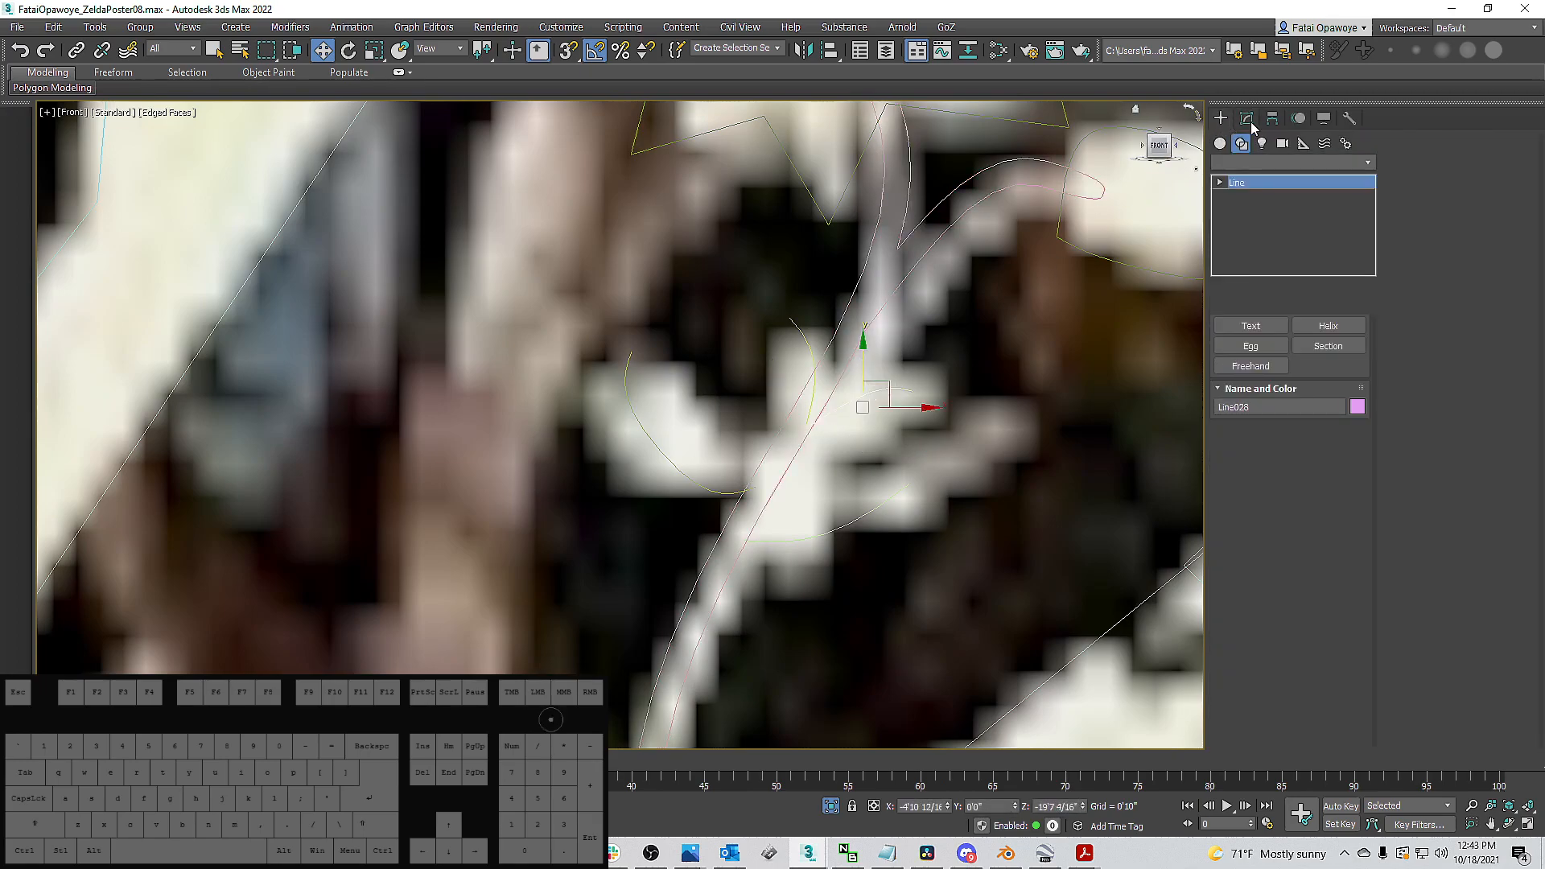
left_click(1309, 375)
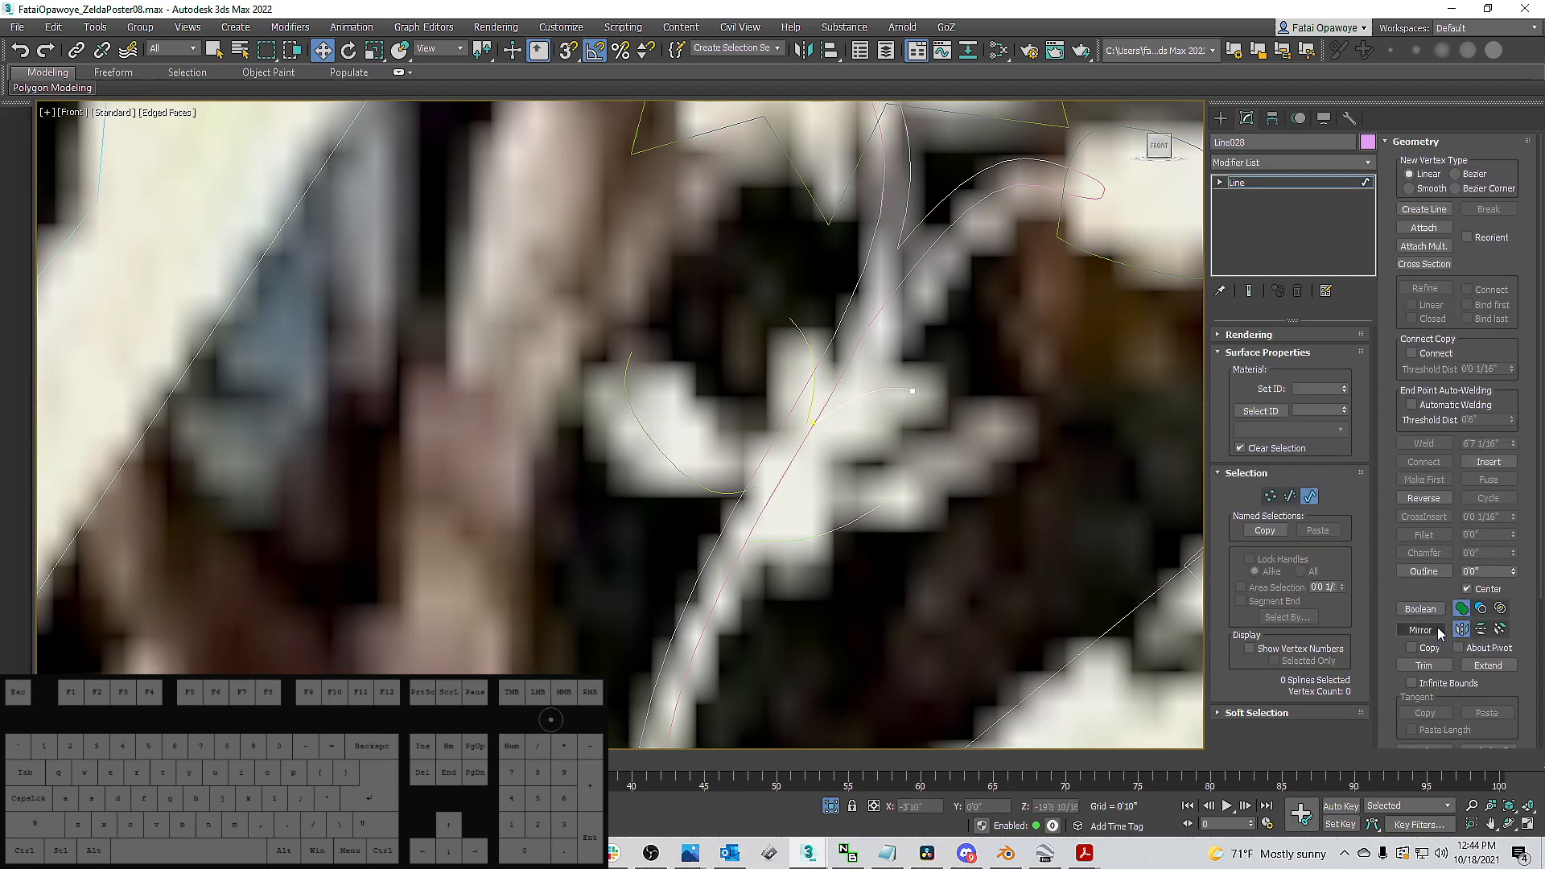
left_click_drag(1526, 513, 1515, 297)
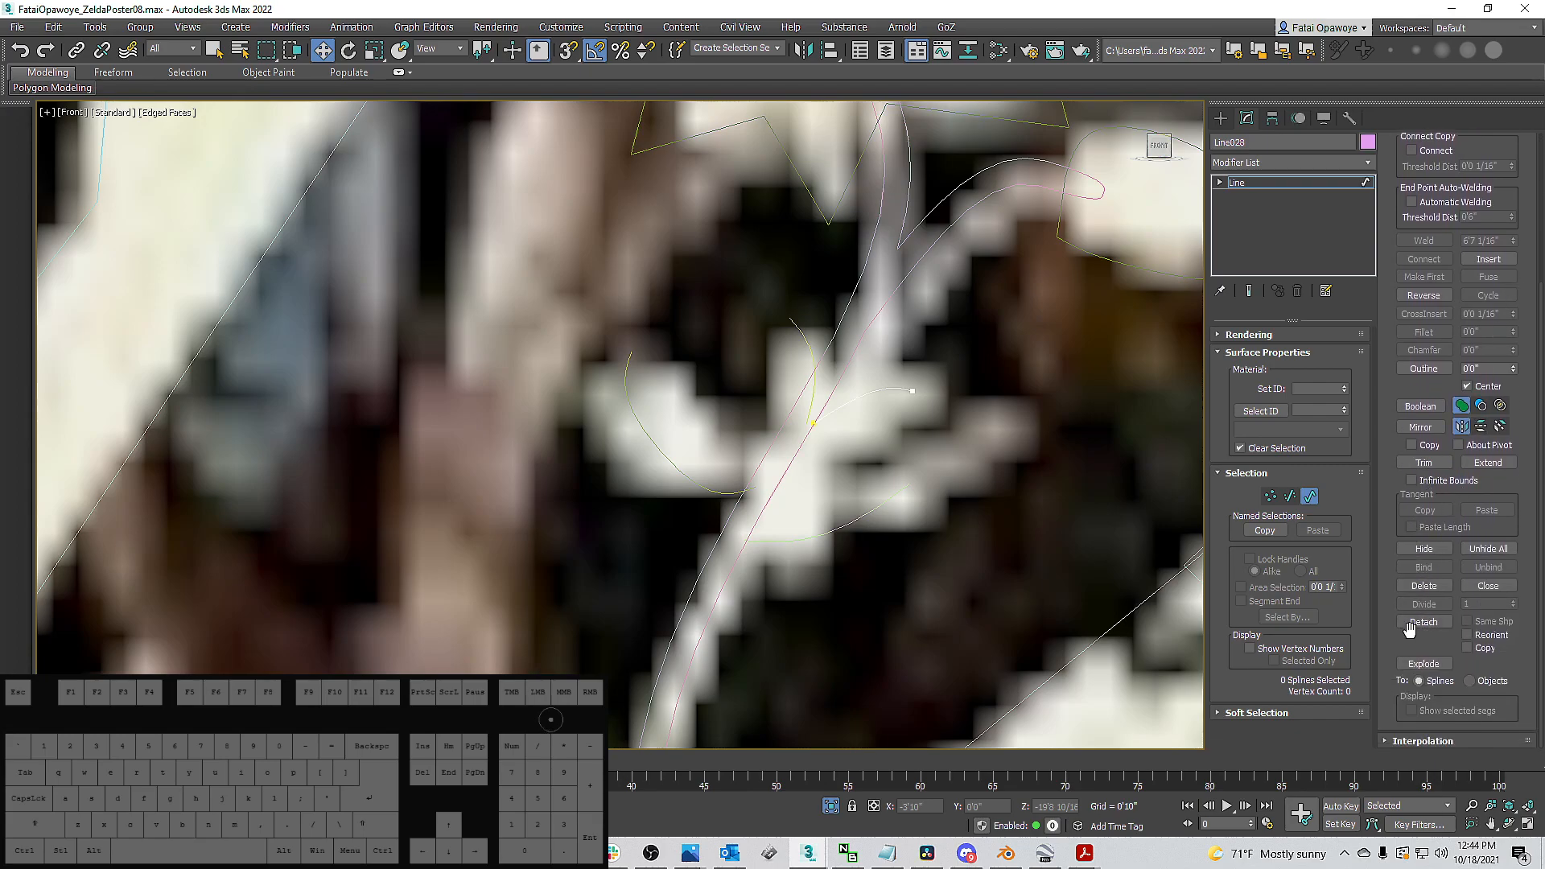
left_click_drag(1530, 294, 1529, 493)
left_click(1425, 225)
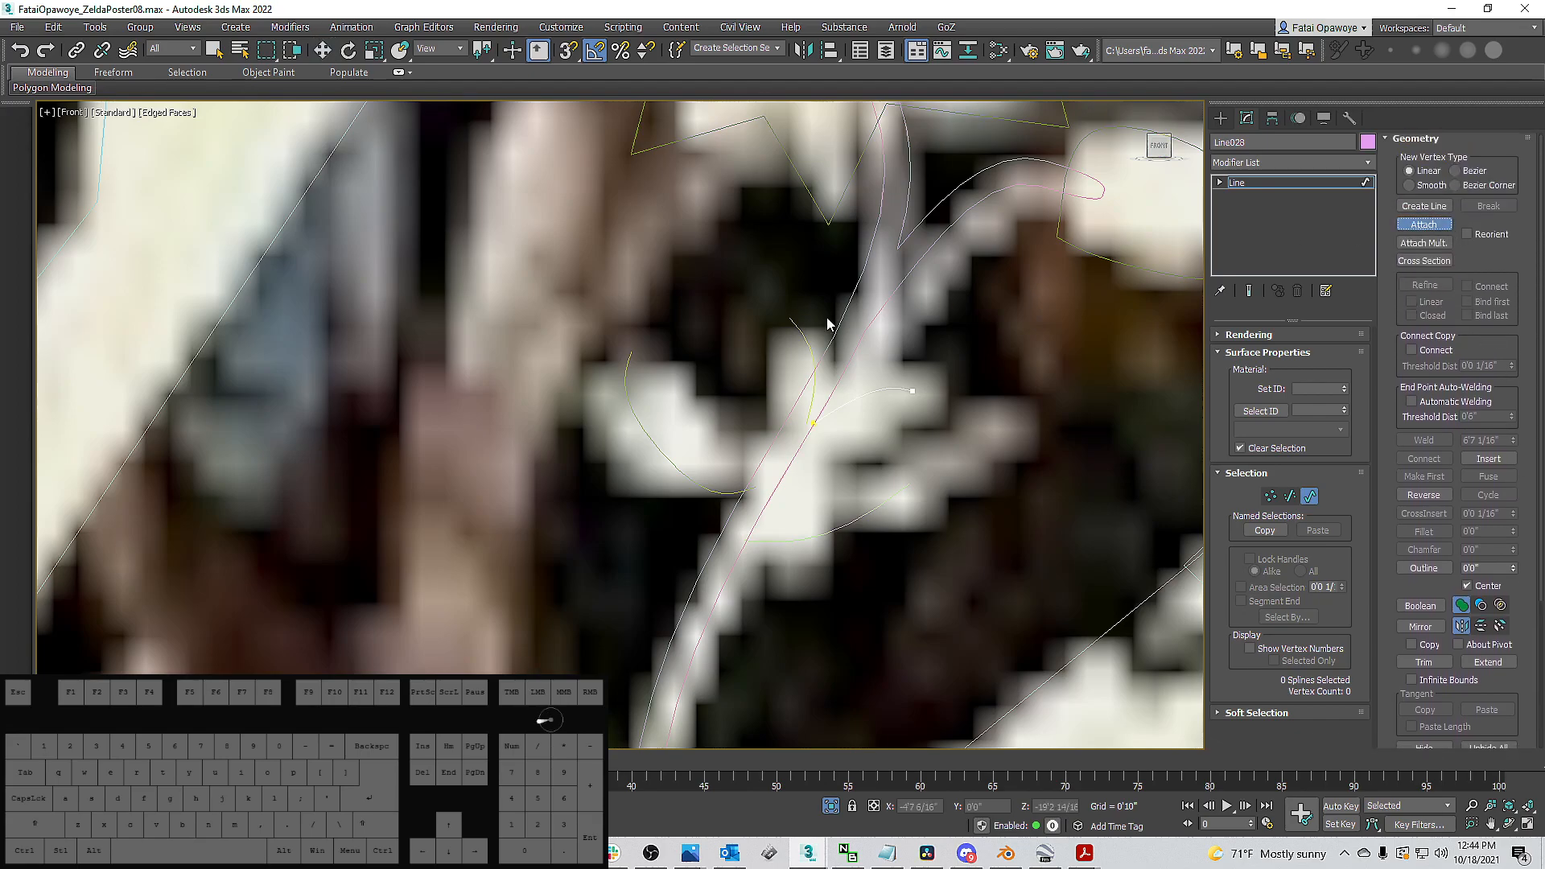
left_click(682, 461)
scroll(853, 515, "down", 3)
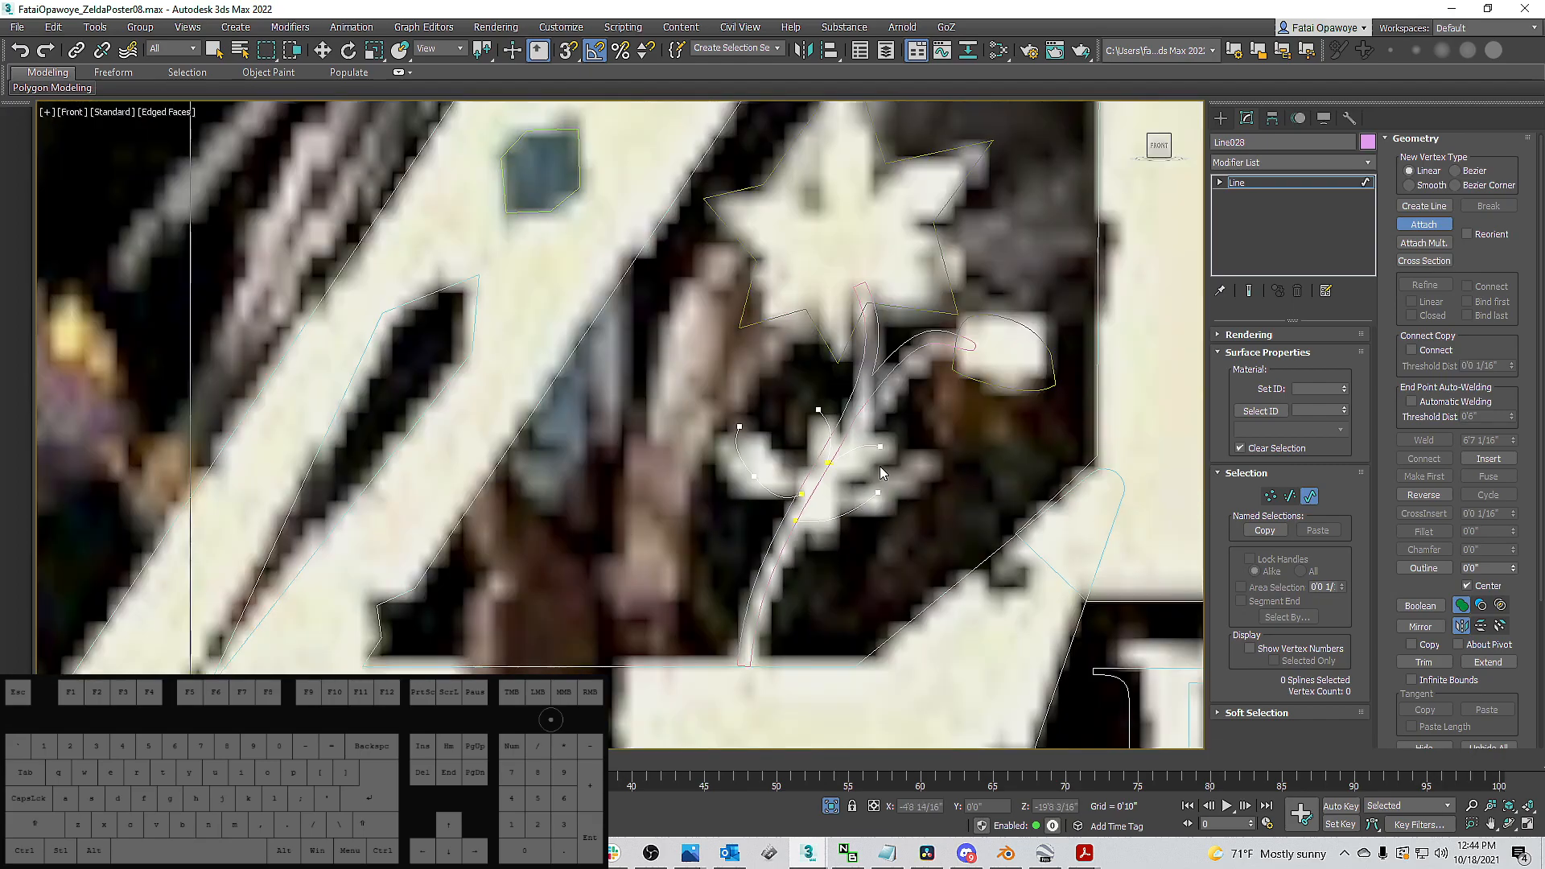
Select all four leaf splines and give them an outline so each becomes a closed shape.
key("3")
left_click(1309, 375)
left_click_drag(1511, 573, 1513, 568)
scroll(749, 480, "up", 6)
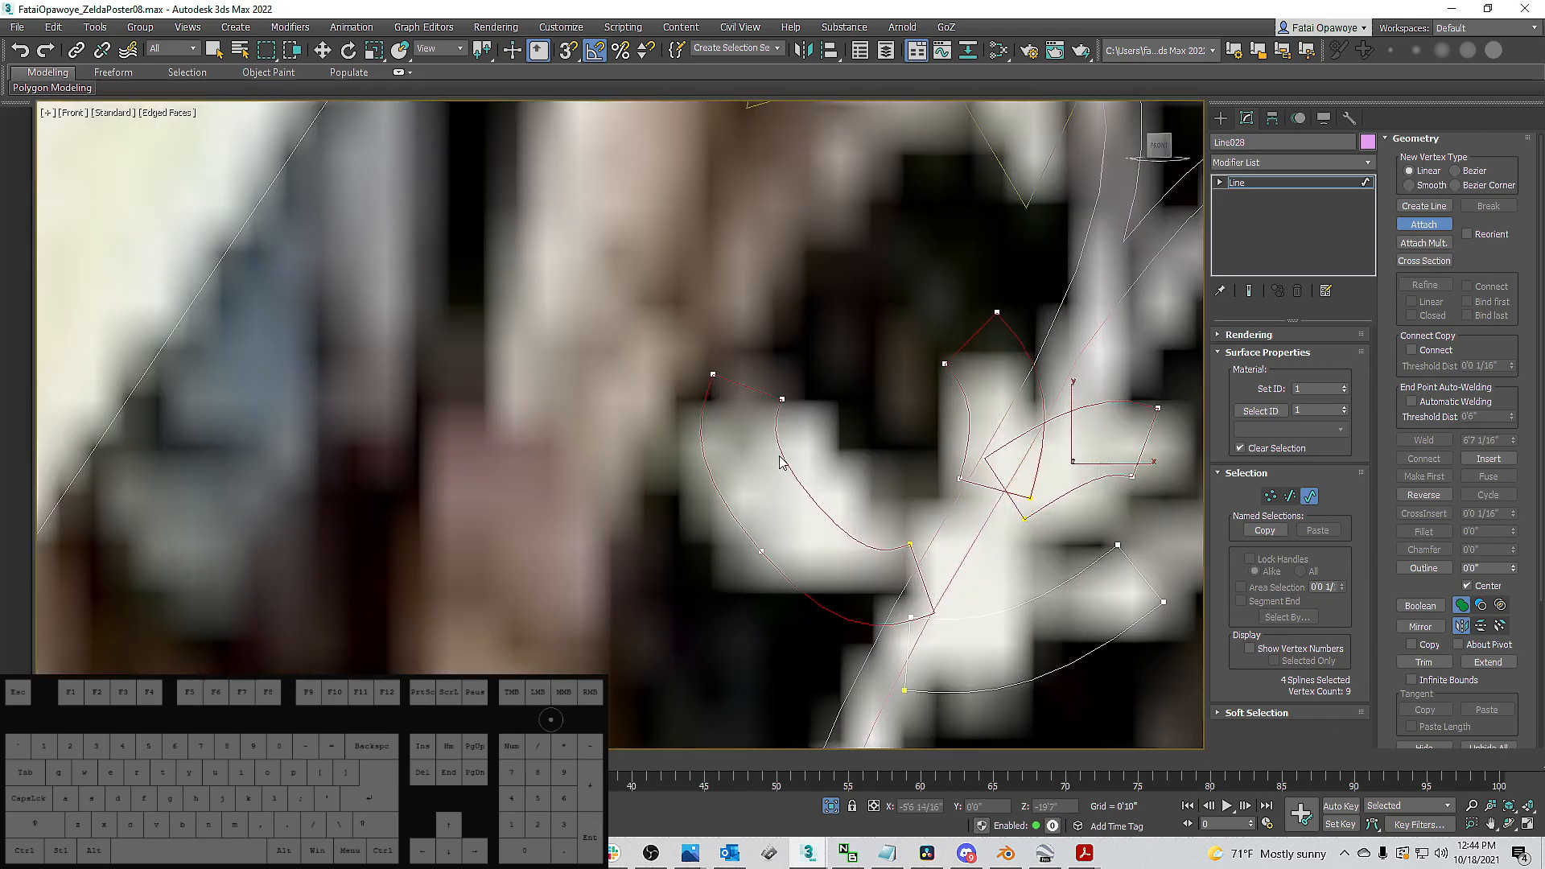
Weld the two end vertices at the tip of the left leaf into one point.
key("1")
left_click(701, 344)
key("1")
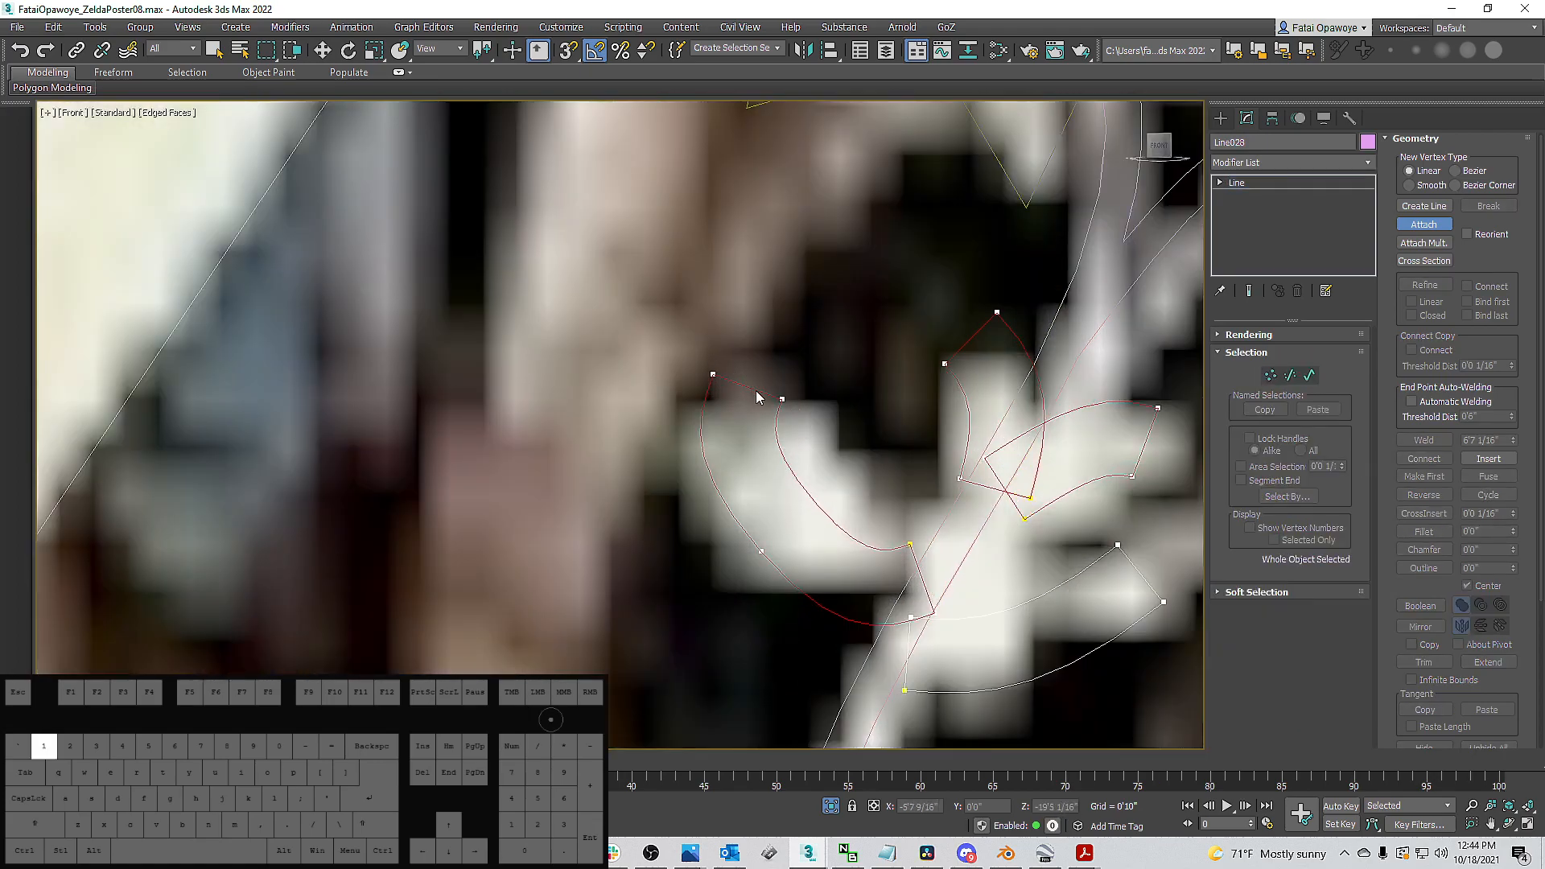
key("1")
left_click_drag(661, 321, 662, 321)
left_click_drag(811, 402, 707, 346)
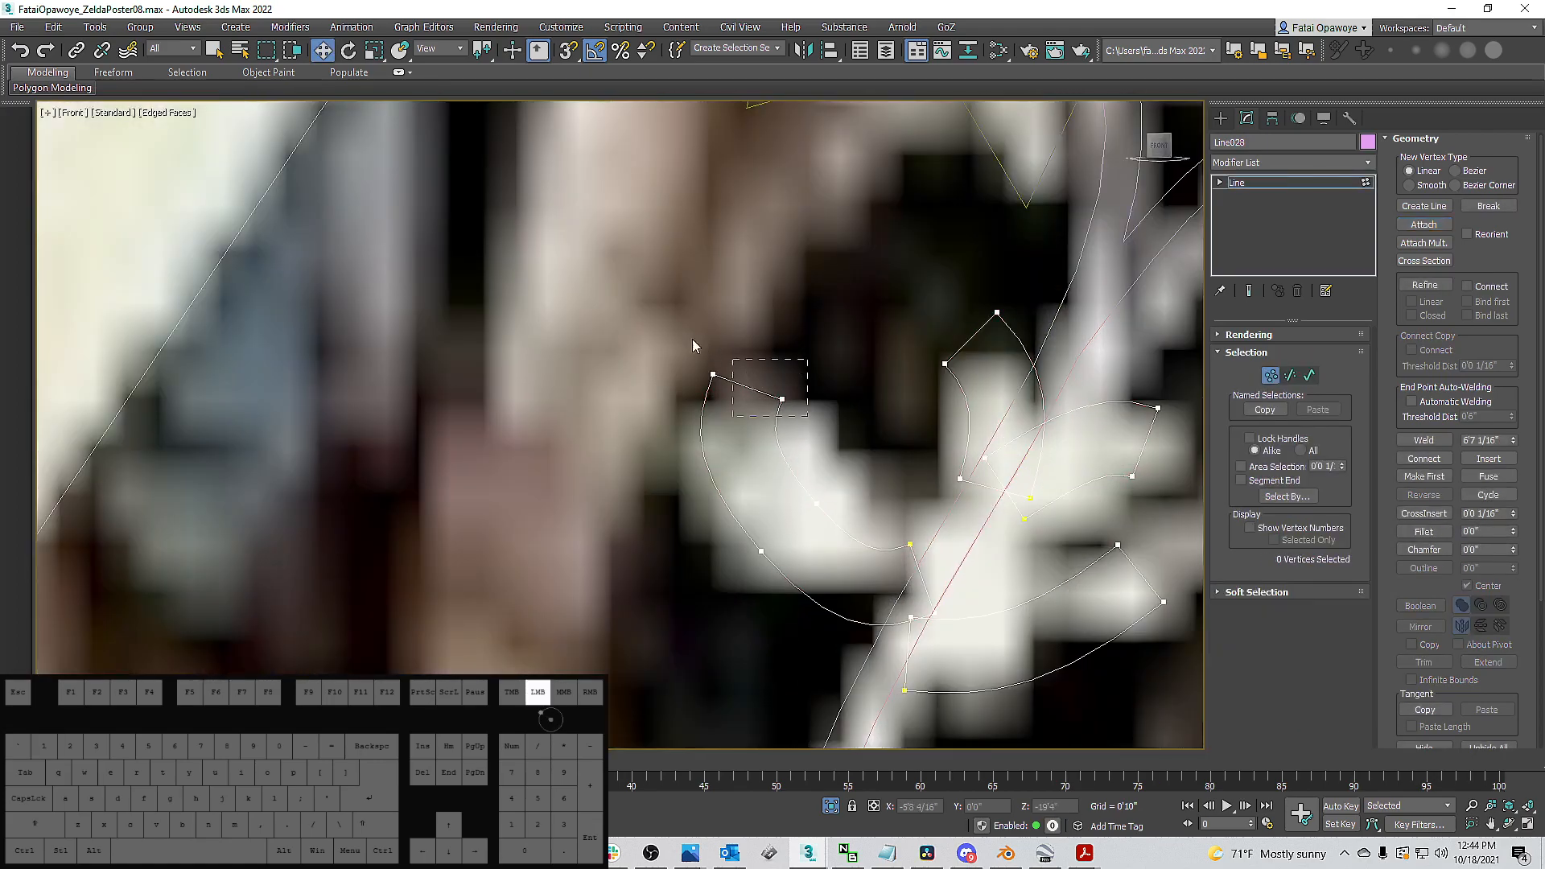
scroll(794, 379, "down", 5)
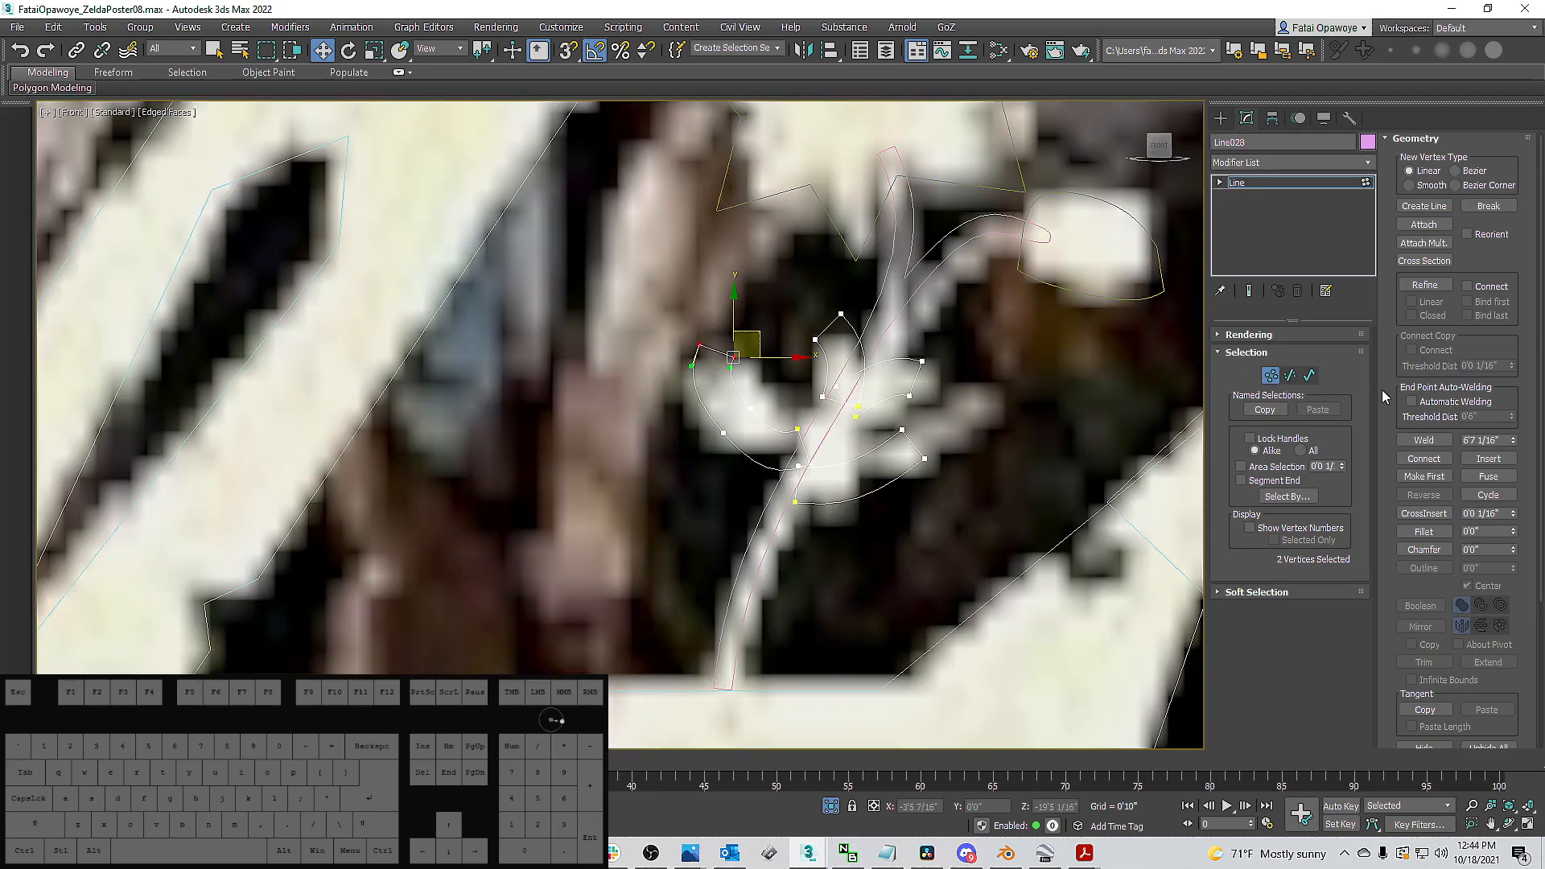
left_click(1424, 440)
Weld the paired tip vertices of the upper, upper-right and lower-right leaves into single points.
left_click_drag(777, 292, 857, 347)
left_click(1427, 442)
left_click_drag(963, 345, 907, 409)
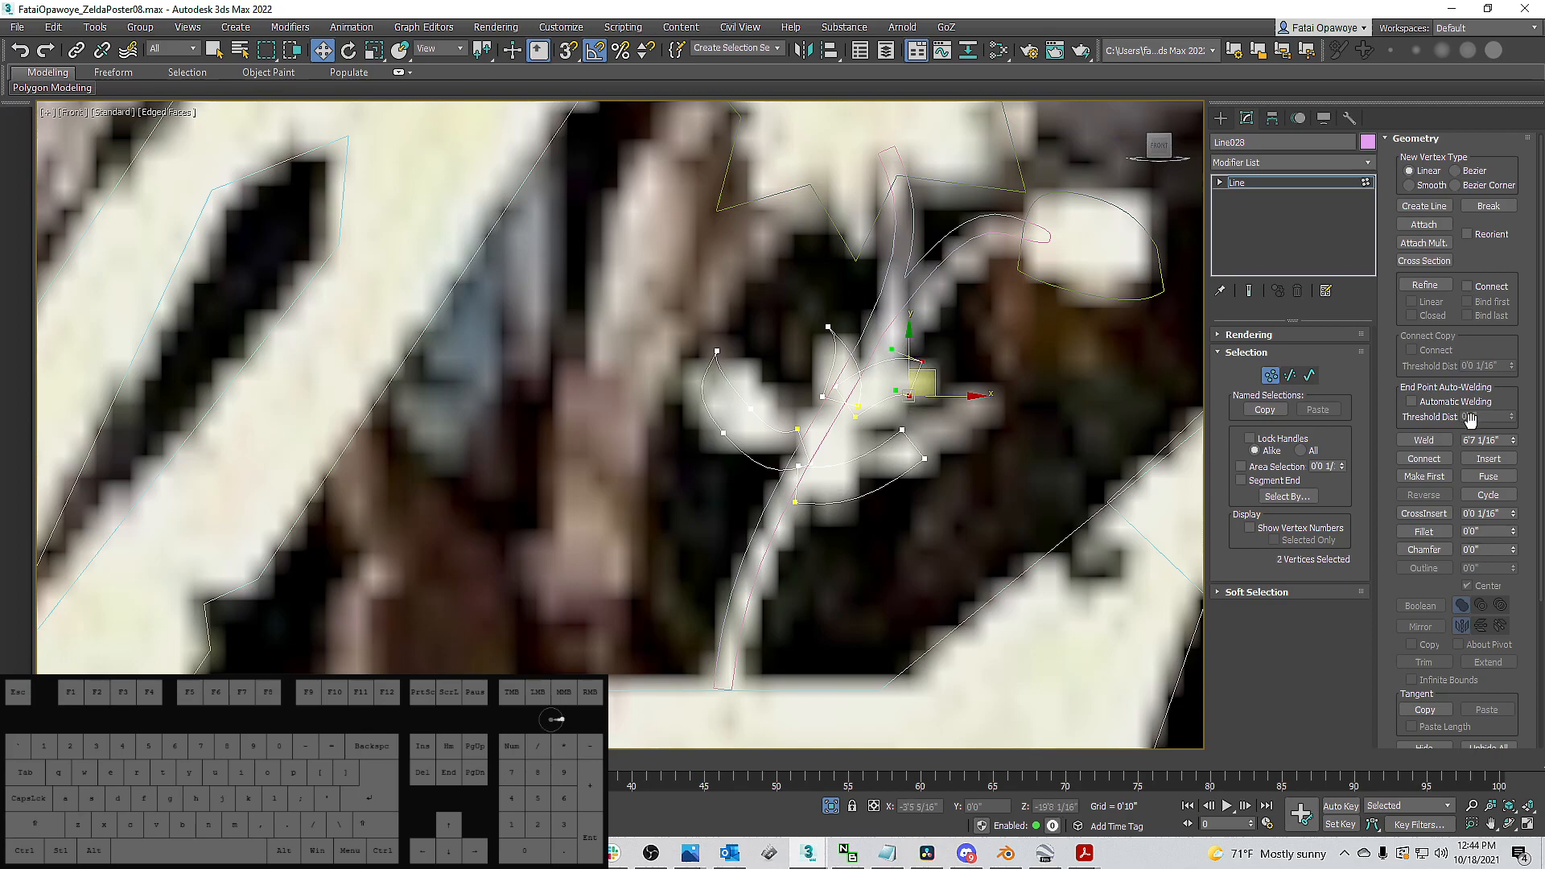
left_click(1437, 445)
left_click_drag(1027, 416, 887, 425)
left_click(1424, 442)
Pull the lower-right leaf's tip outward and set the tip vertices of all four leaves to Corner.
scroll(827, 455, "up", 2)
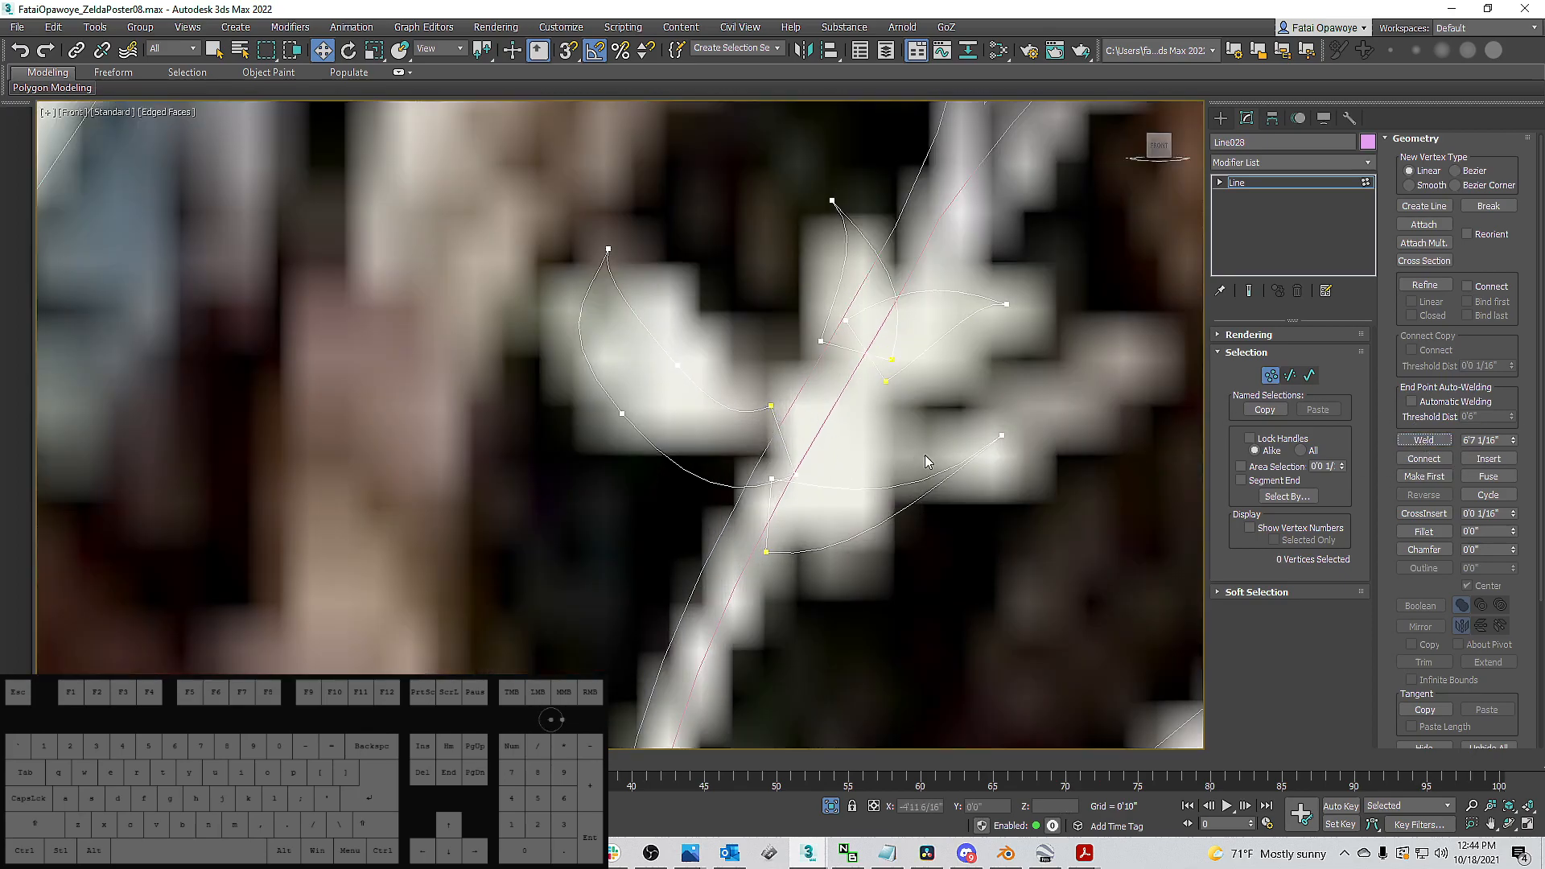
left_click_drag(1014, 435, 1062, 418)
right_click(1062, 418)
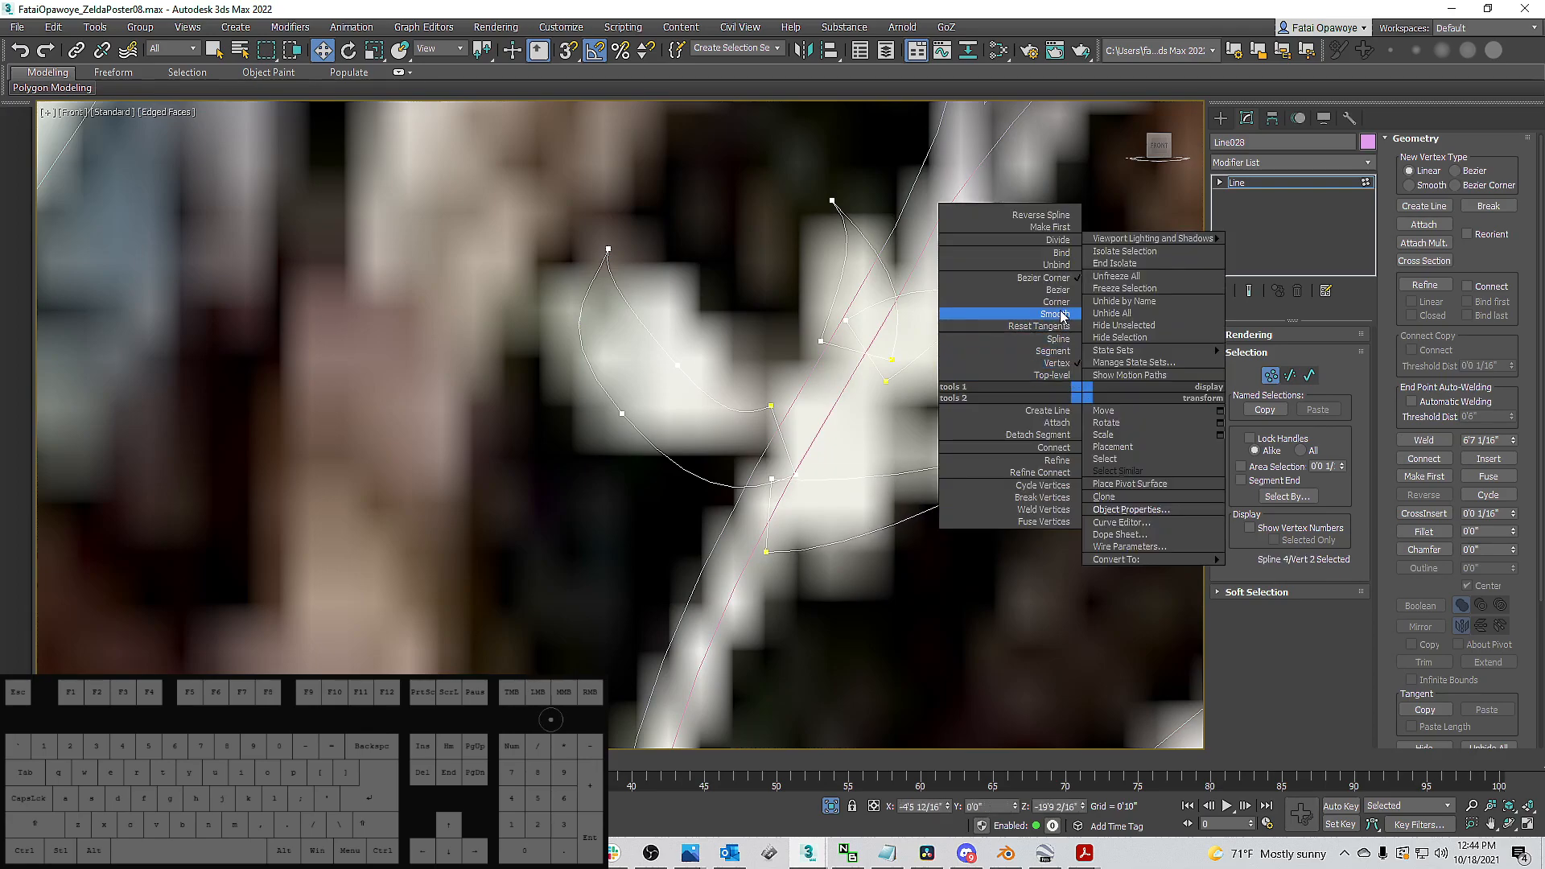
left_click(1048, 305)
left_click(1007, 304)
right_click(1033, 276)
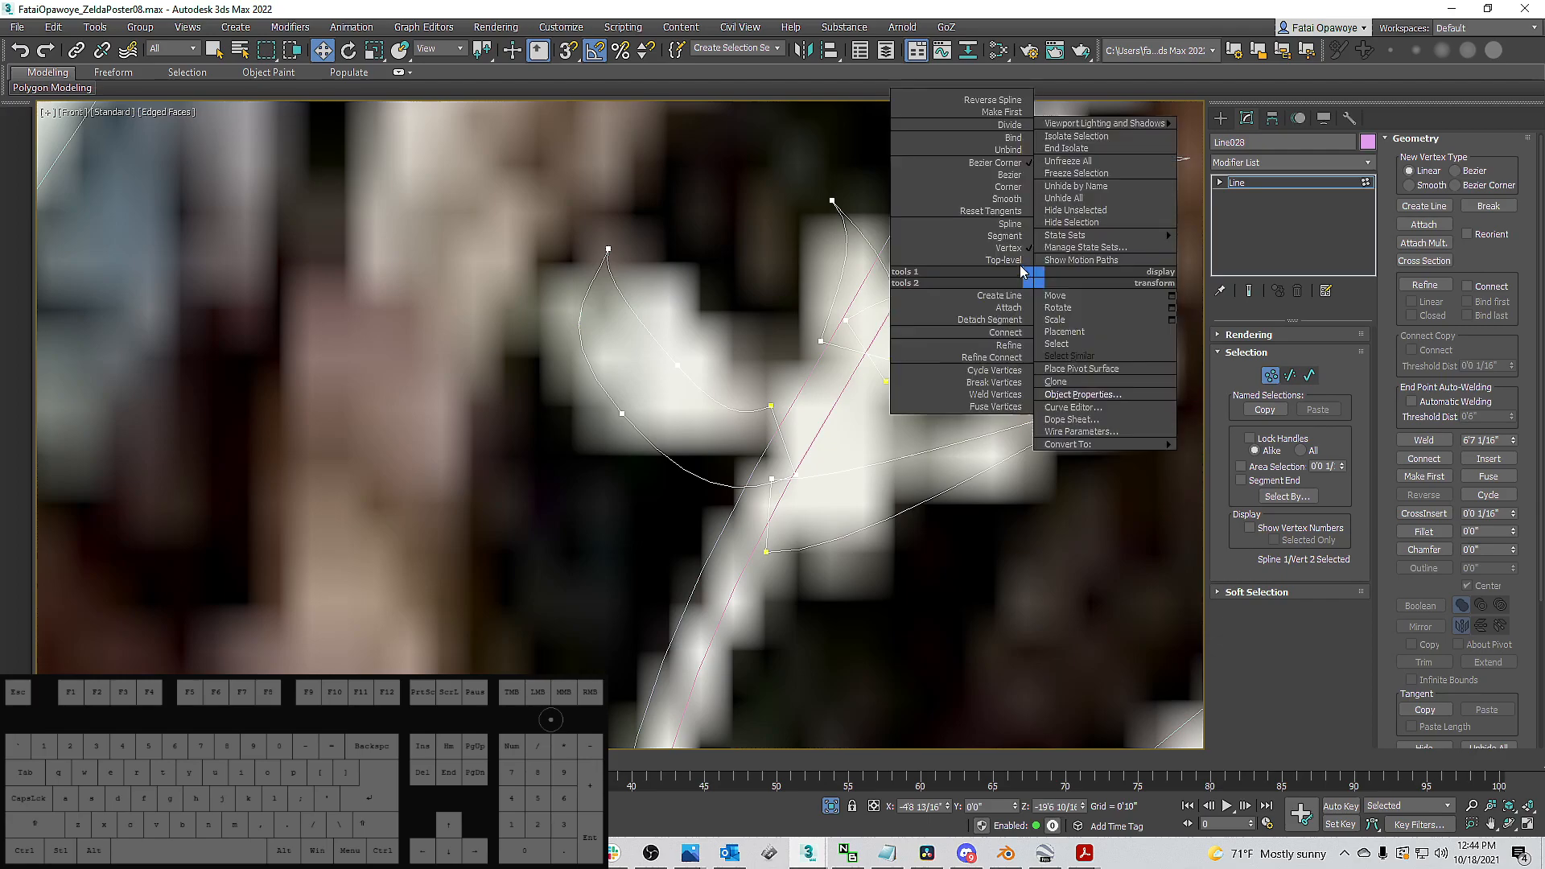
left_click(1016, 176)
left_click(832, 201)
right_click(863, 197)
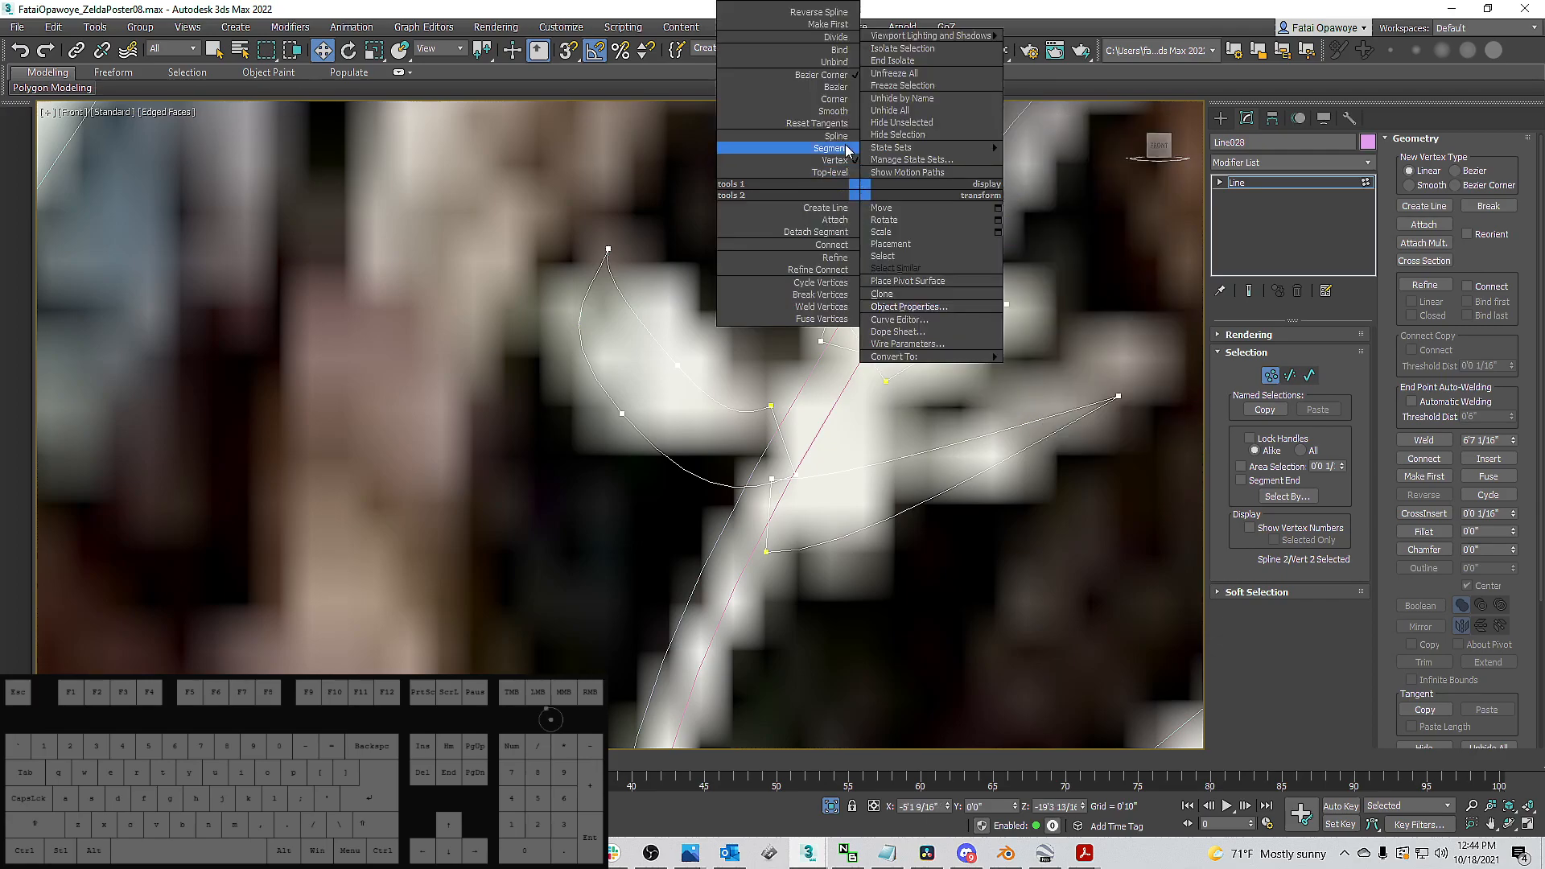
left_click(837, 99)
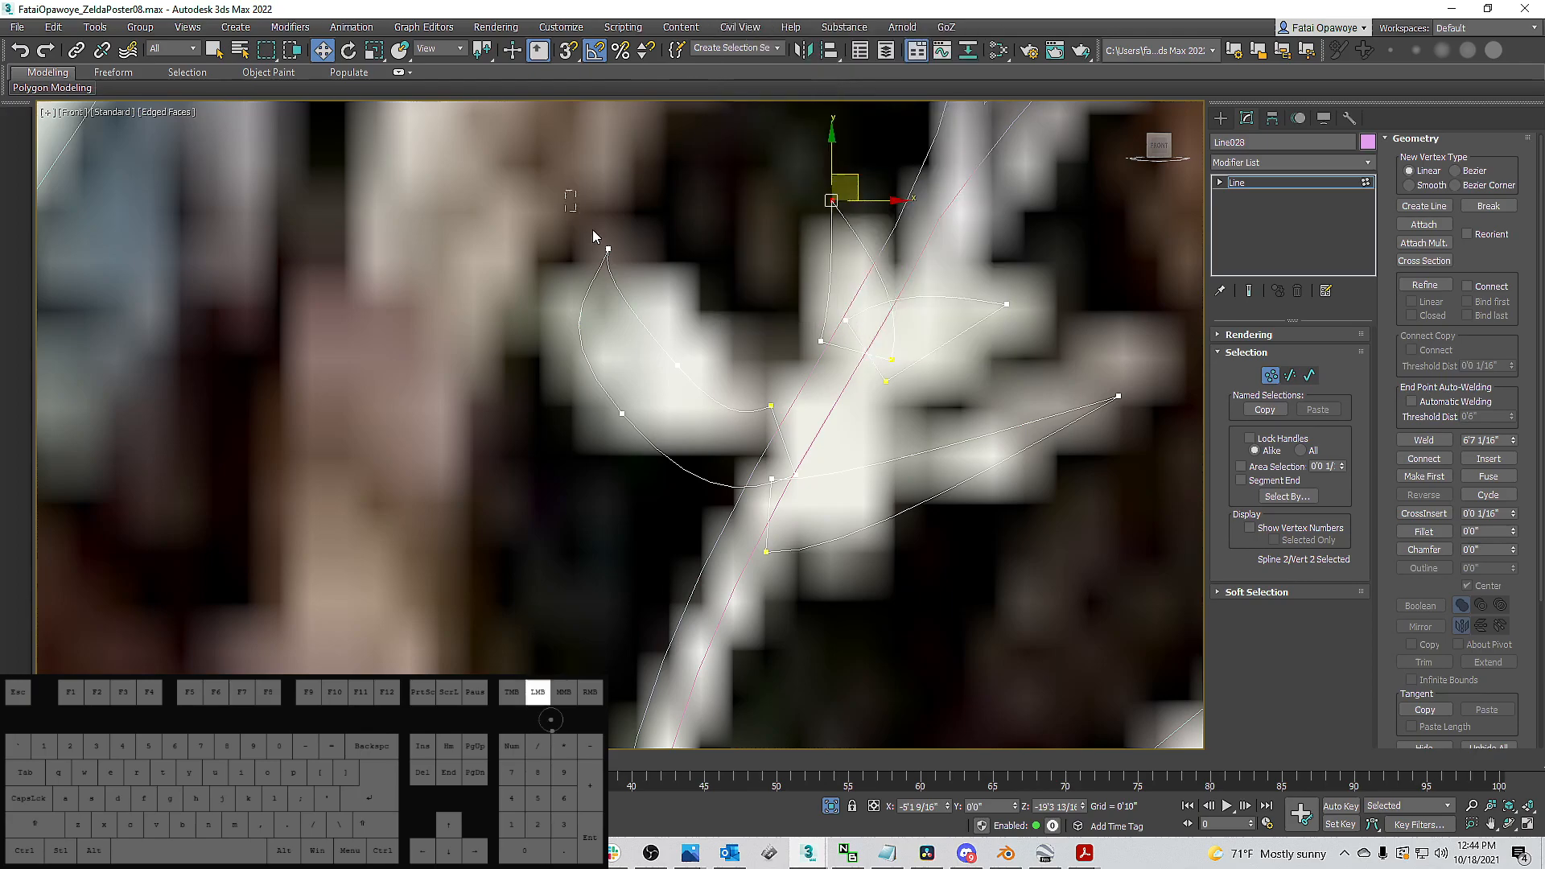
left_click(608, 248)
right_click(610, 209)
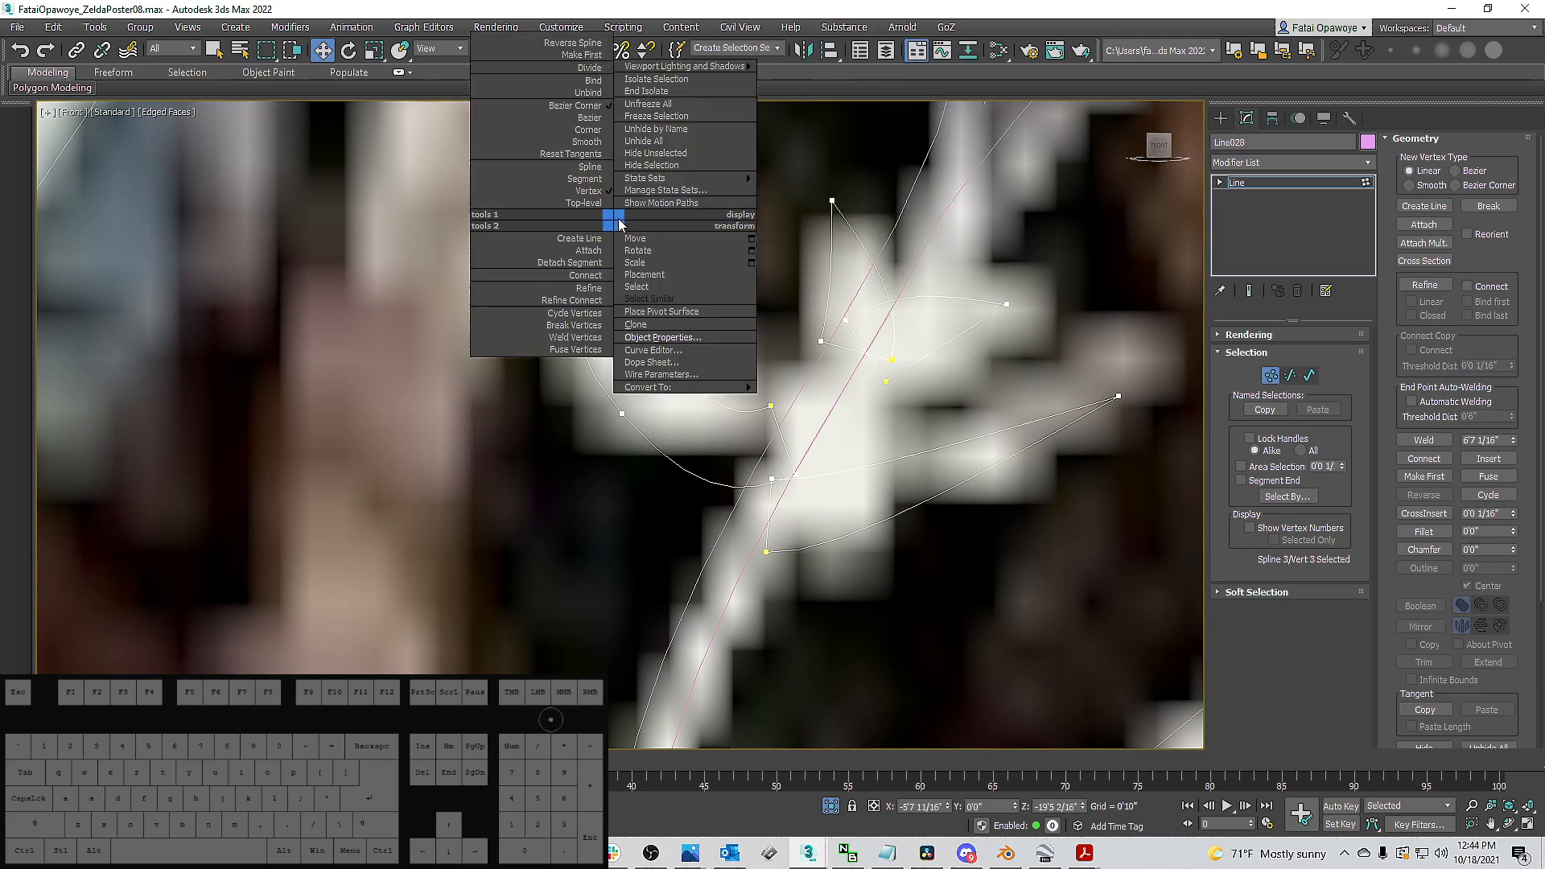
left_click(579, 130)
Select the eight vertices at the bases of the four leaves and set them to Smooth.
left_click_drag(750, 348, 795, 441)
left_click(795, 474, "ctrl")
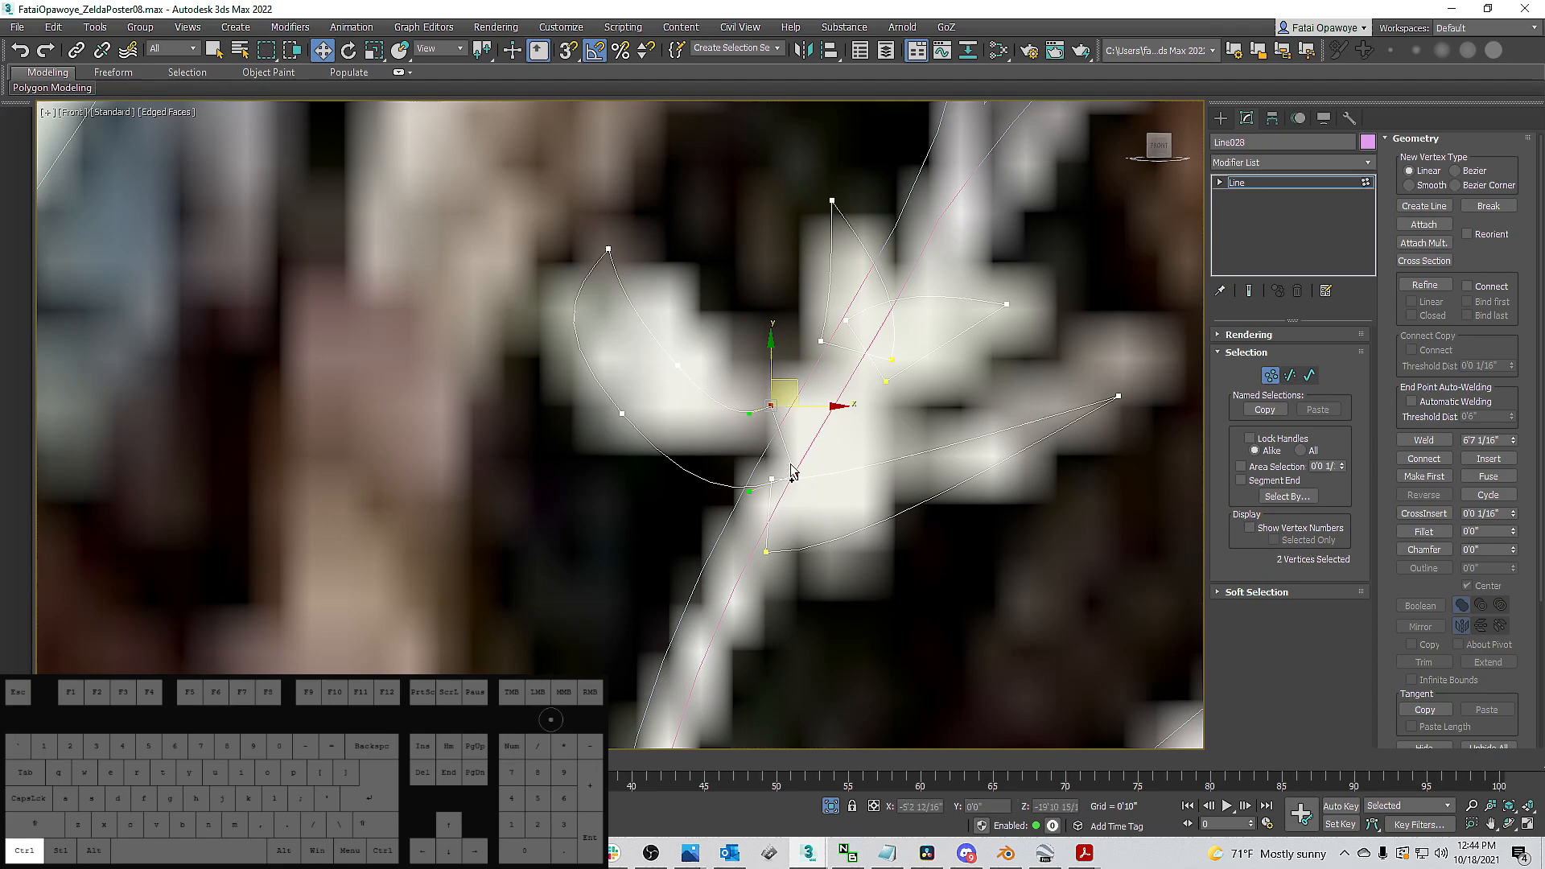
left_click_drag(908, 409, 813, 312)
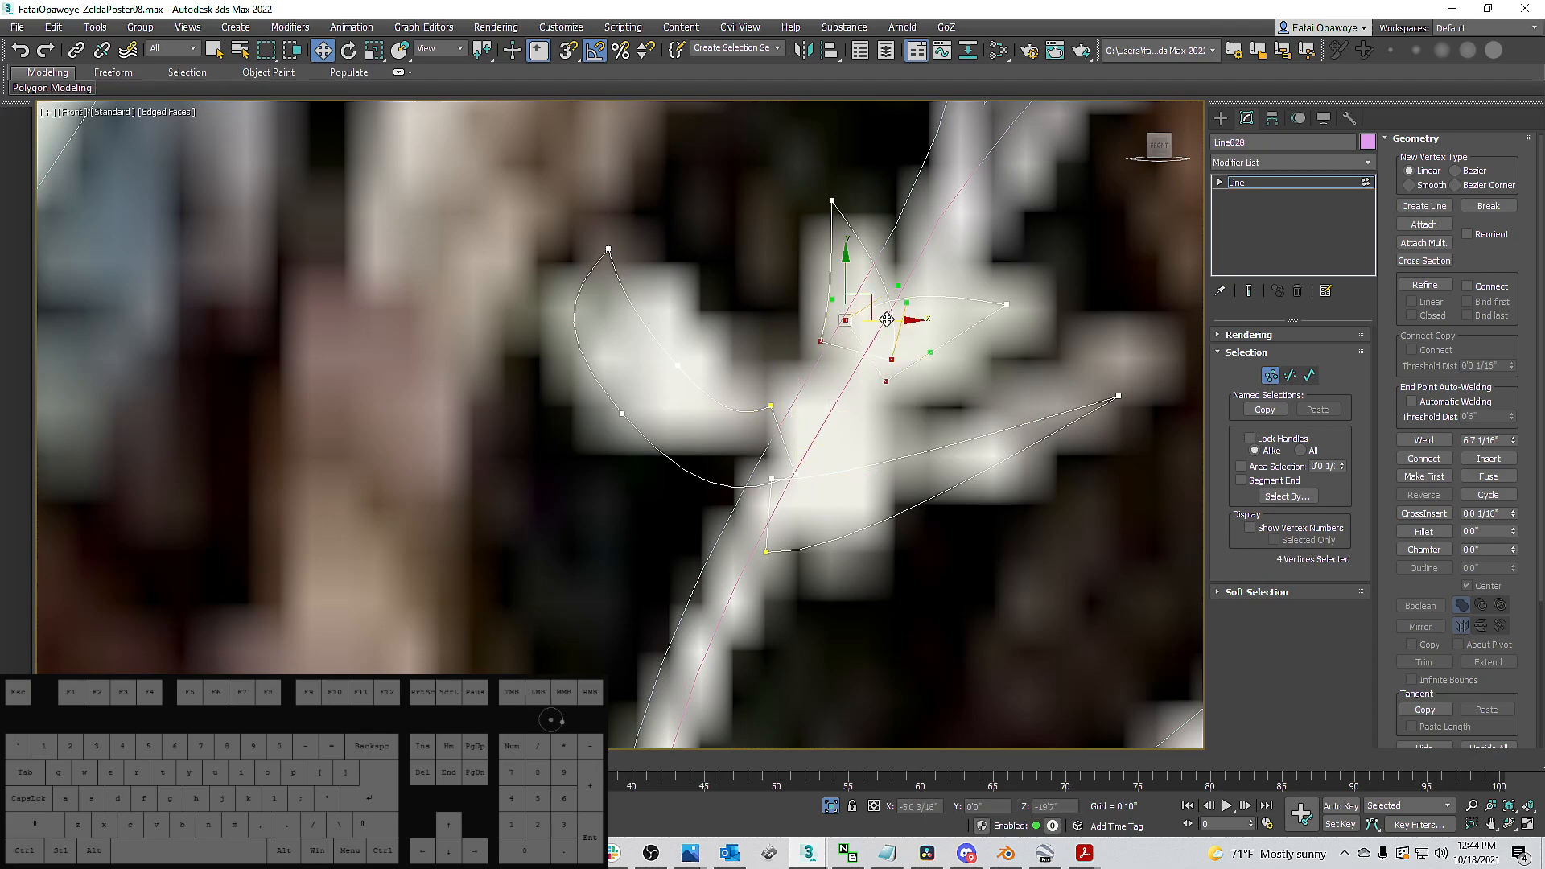
left_click_drag(722, 336, 856, 585, "ctrl")
right_click(819, 338)
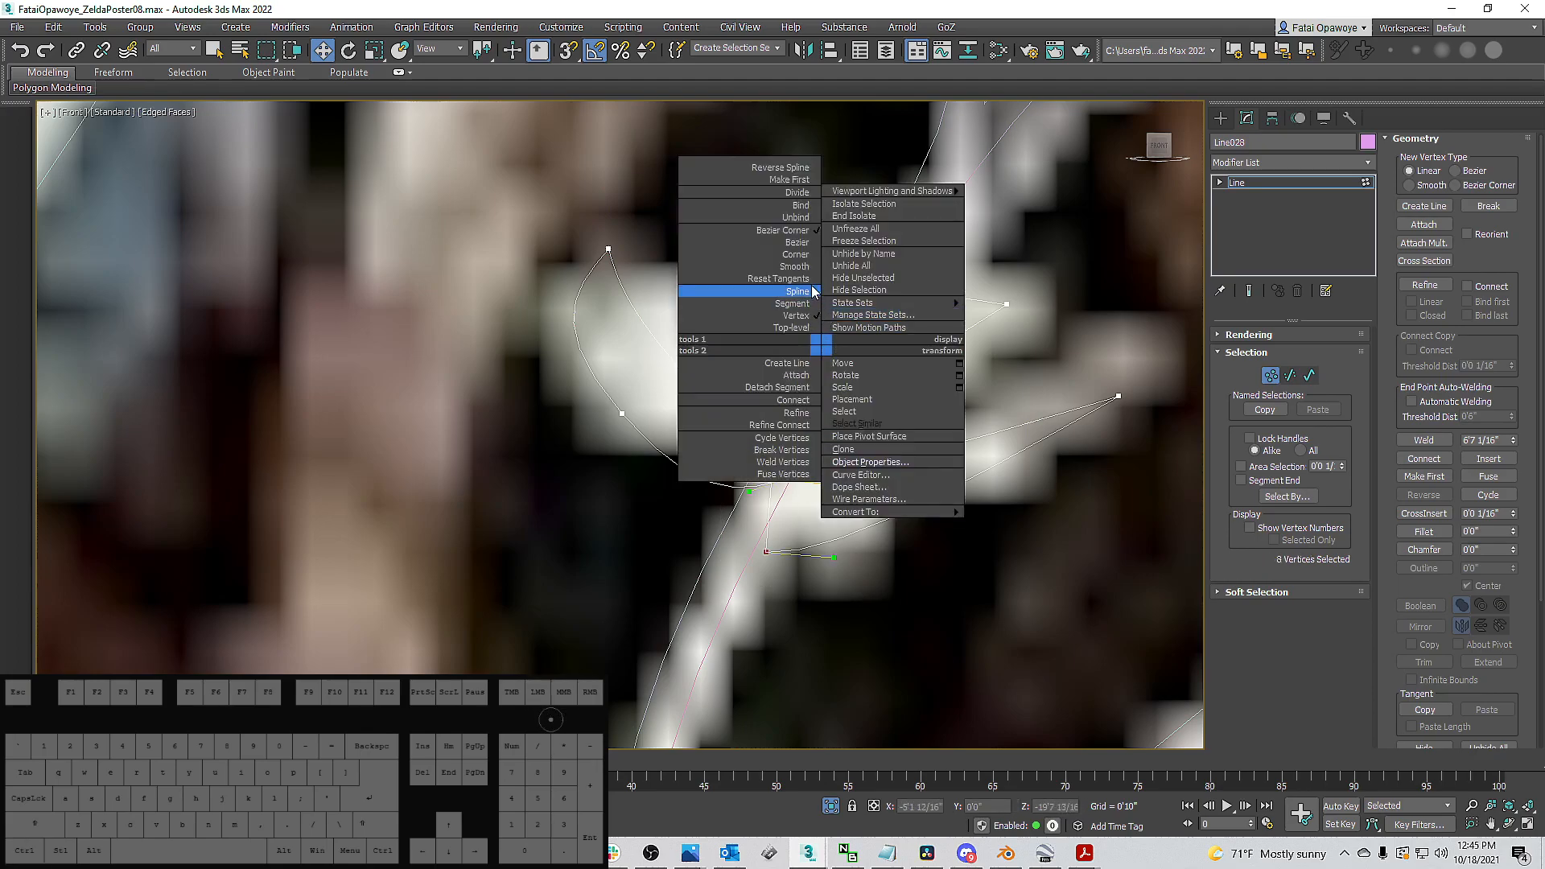
left_click(811, 258)
right_click(827, 329)
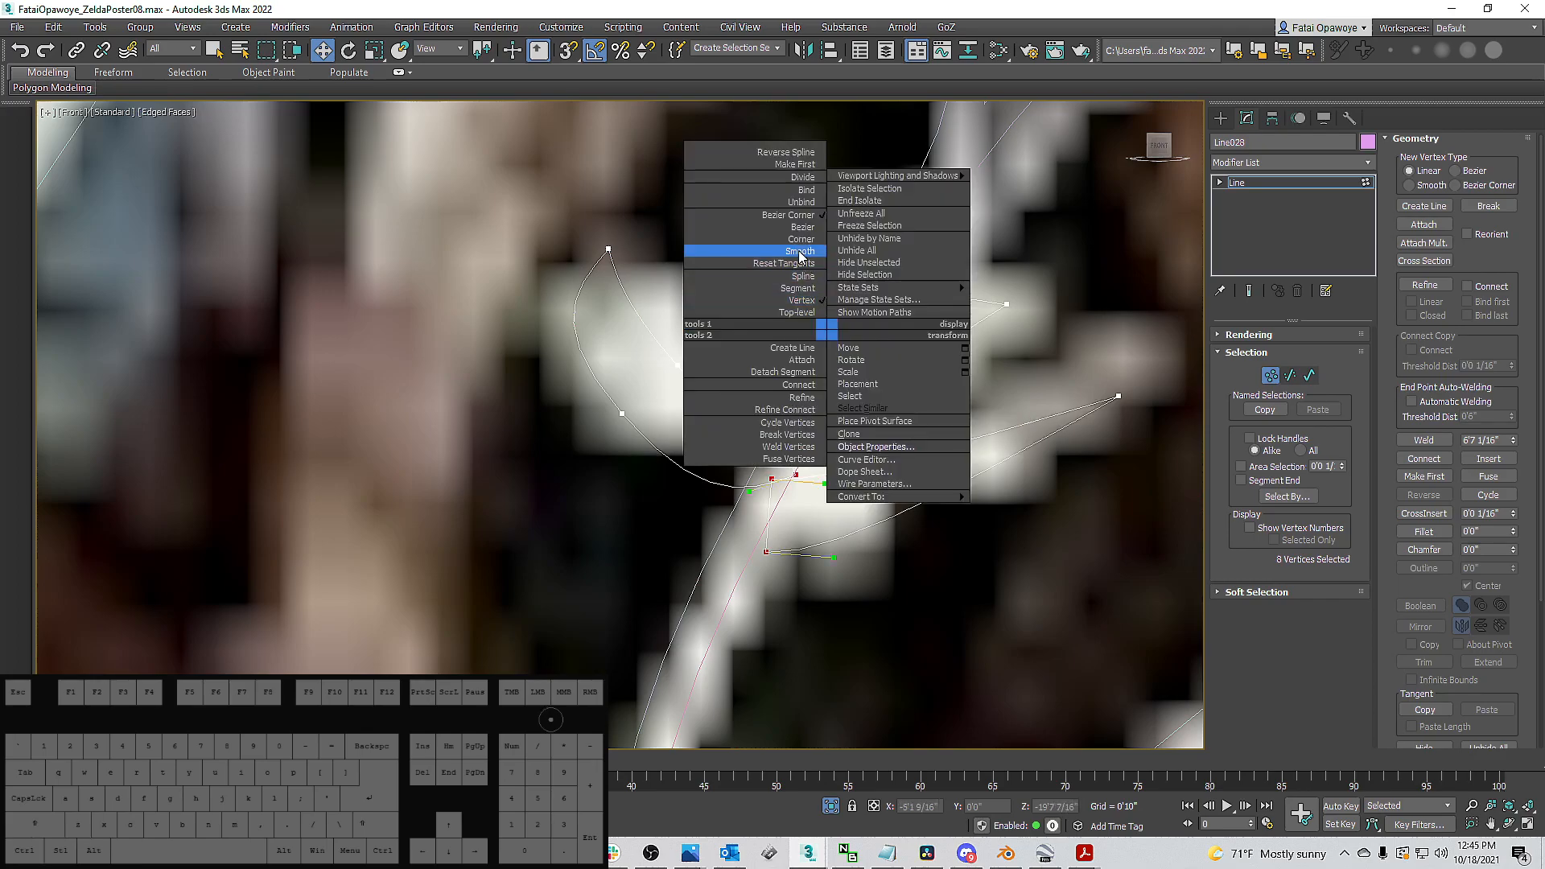
left_click(809, 252)
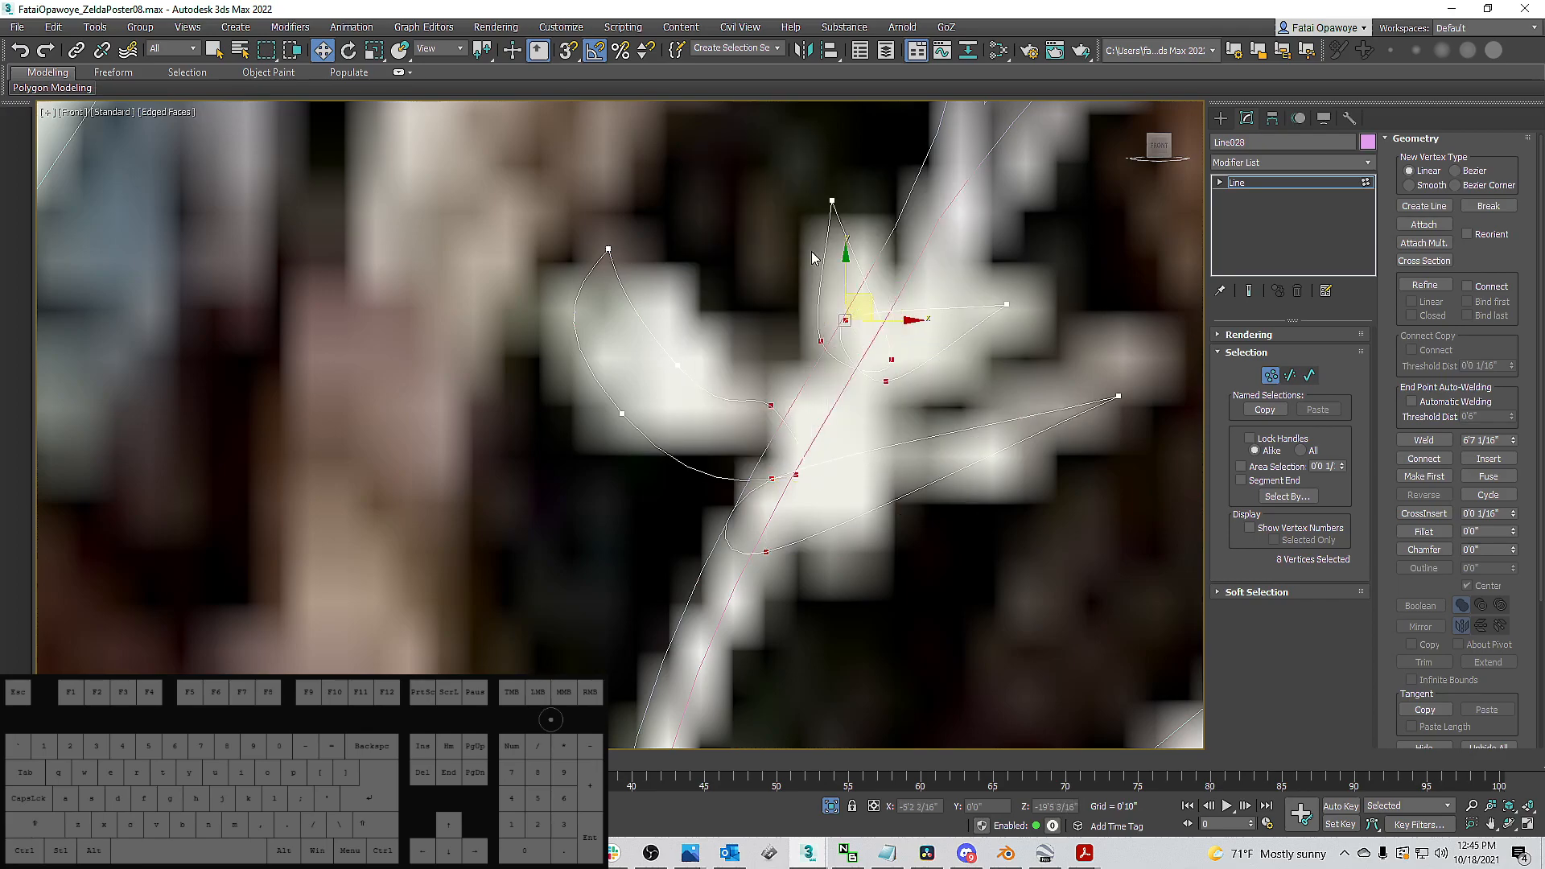
Reposition the upper leaf's two base vertices and its tip to fit the poster's leaf beside the stem.
left_click(890, 356)
left_click(823, 341, "ctrl")
left_click_drag(839, 312, 792, 299)
left_click(831, 199)
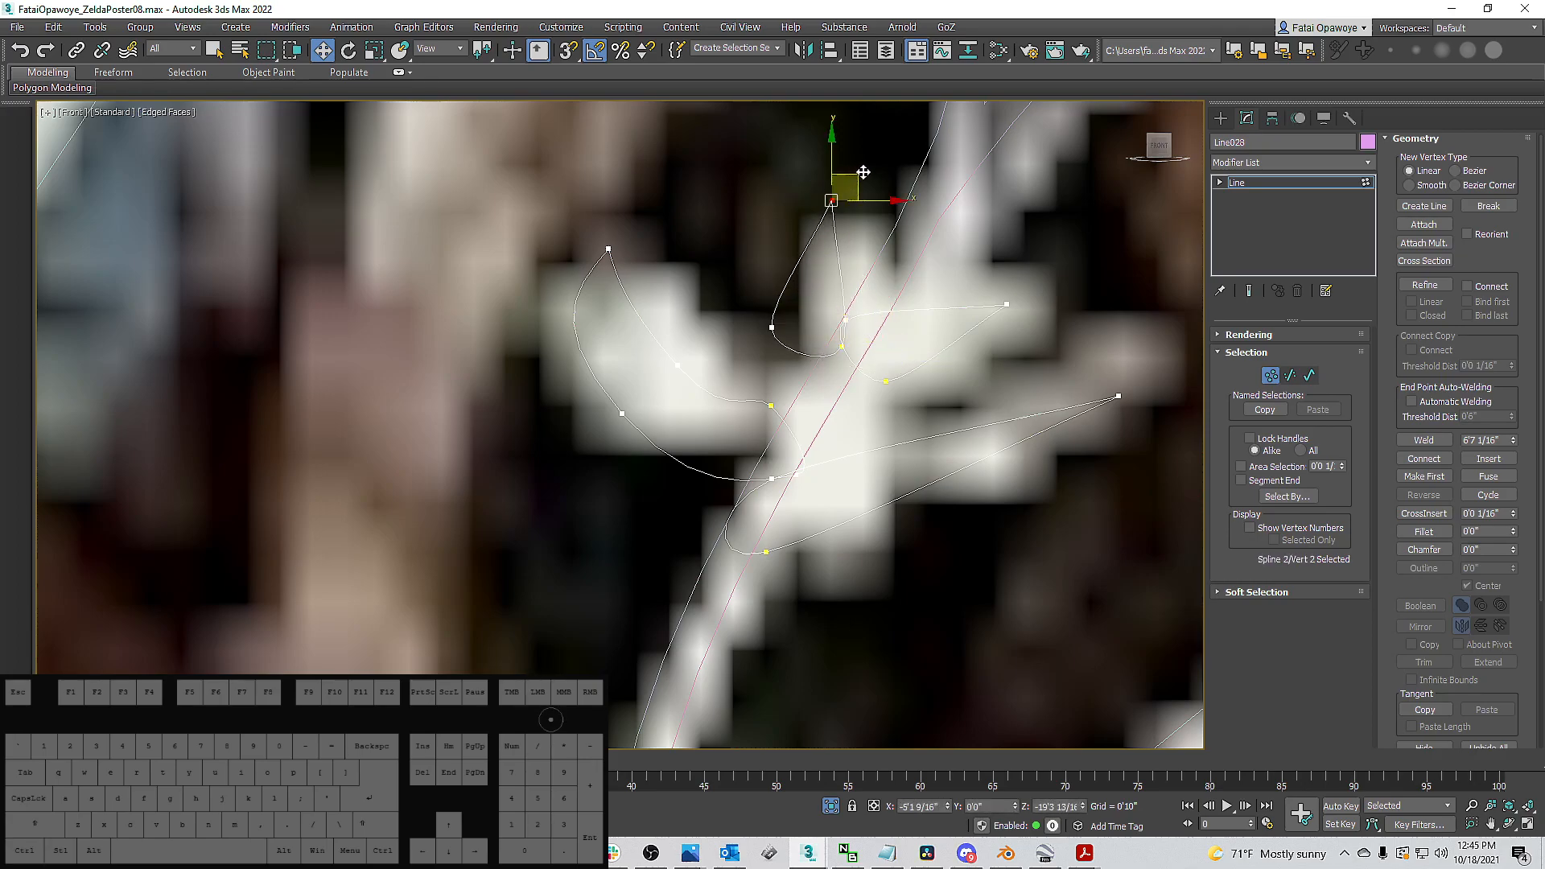
left_click_drag(839, 177, 809, 152)
left_click(771, 328)
left_click_drag(771, 326, 789, 362)
left_click(845, 354)
left_click(842, 349)
left_click_drag(864, 302, 884, 290)
left_click_drag(844, 338, 907, 293)
Fit the upper-right leaf by shifting its base and tip vertices, and curve its tip as a Bezier Corner.
left_click(886, 381)
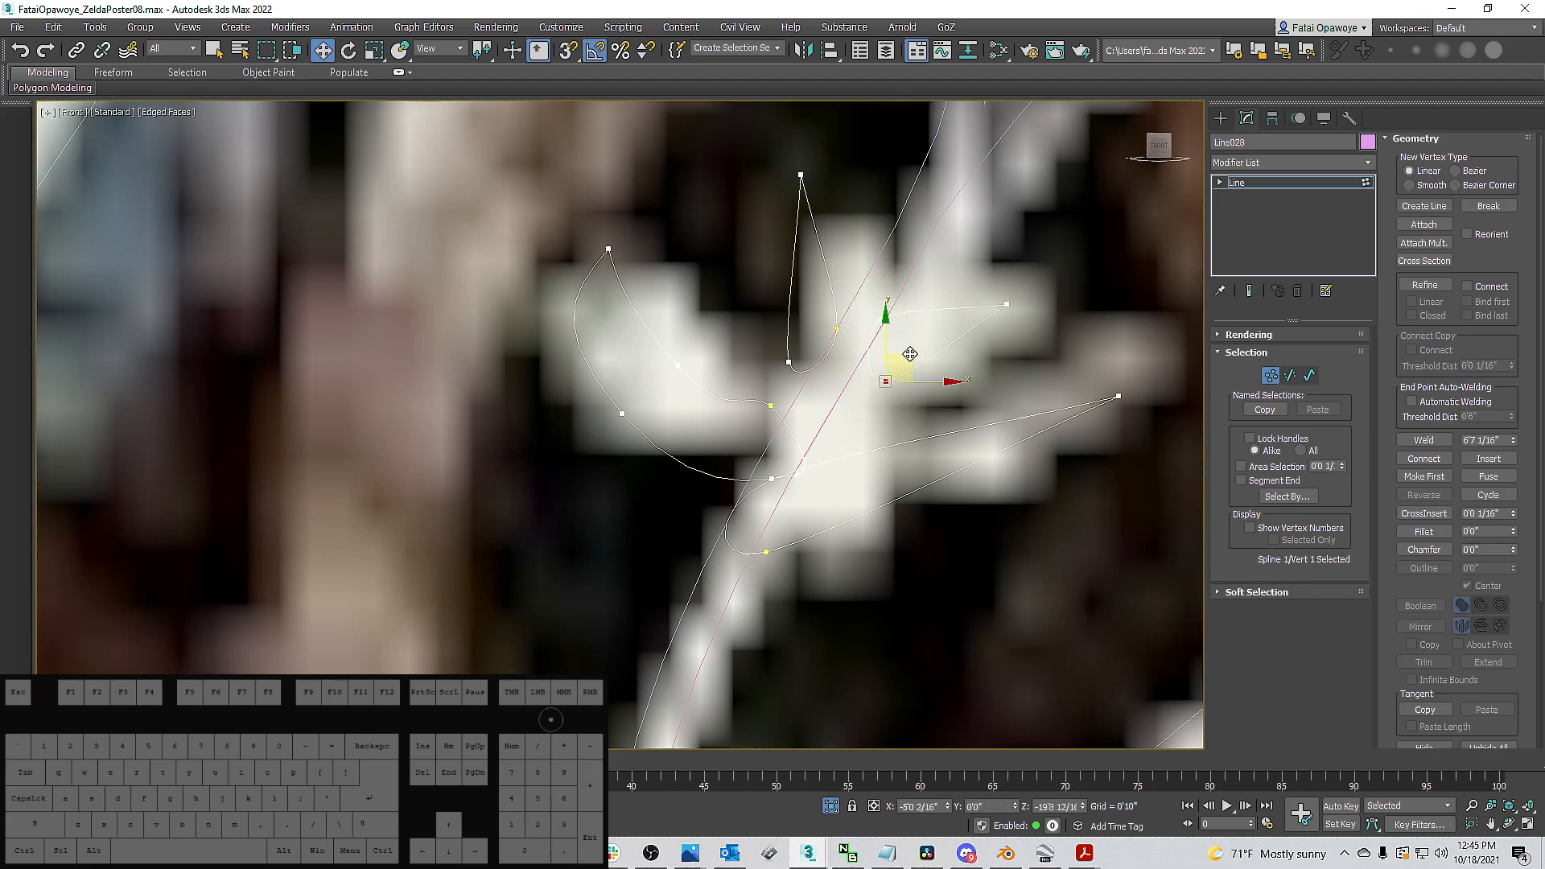
left_click_drag(897, 358, 895, 359)
left_click_drag(873, 282, 1001, 270)
left_click(880, 318)
right_click(1014, 280)
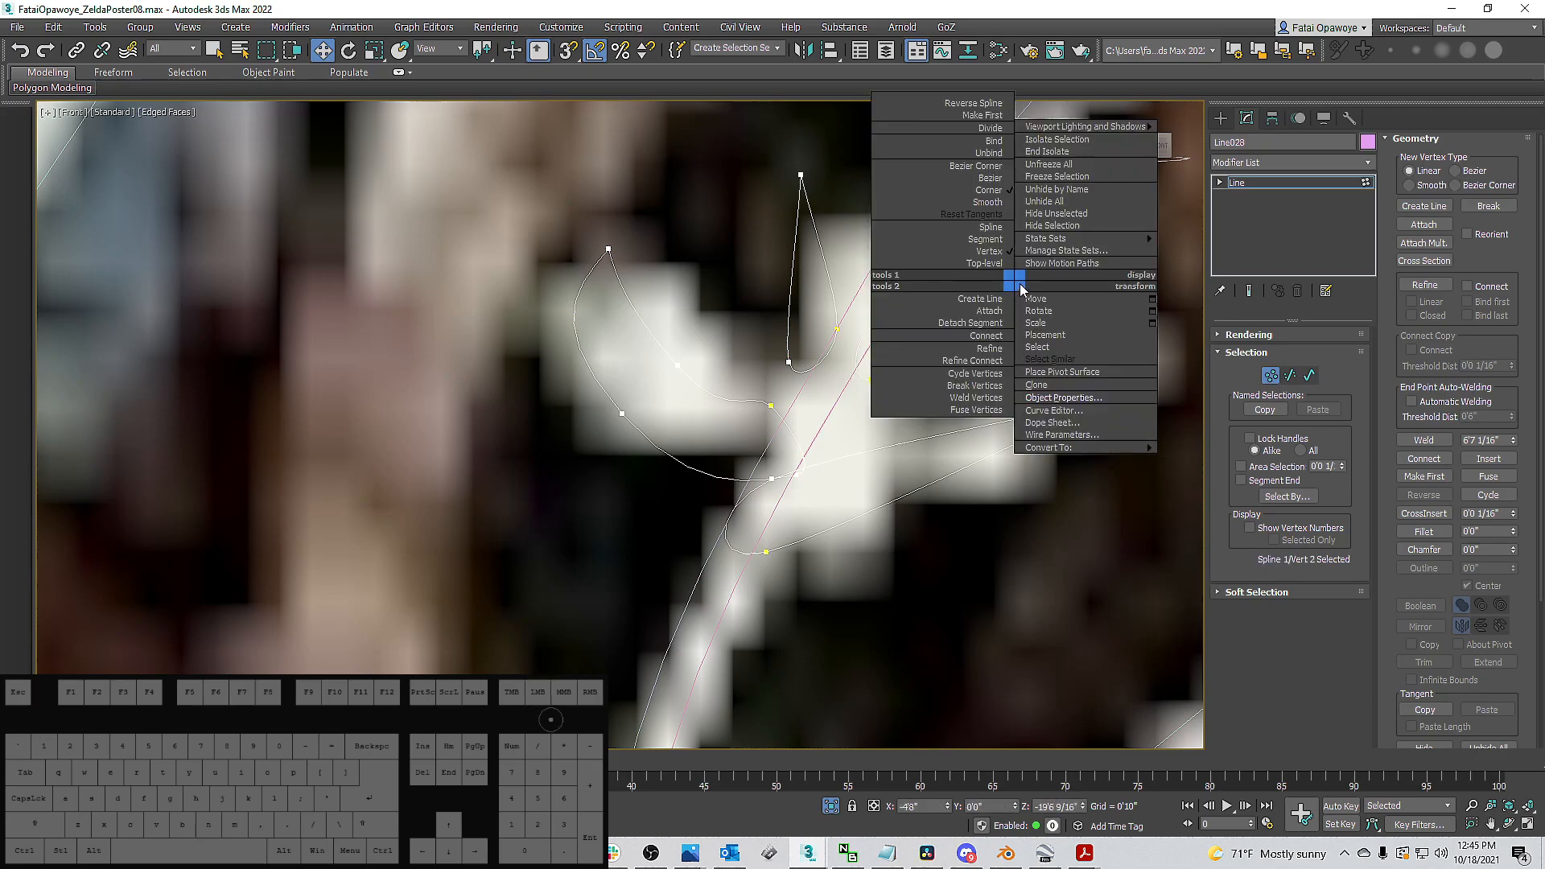
left_click(995, 168)
left_click_drag(989, 309, 999, 373)
Convert the upper leaf's tip to Bezier Corner, bend its handles into rounded sides and reposition the tip.
left_click(801, 174)
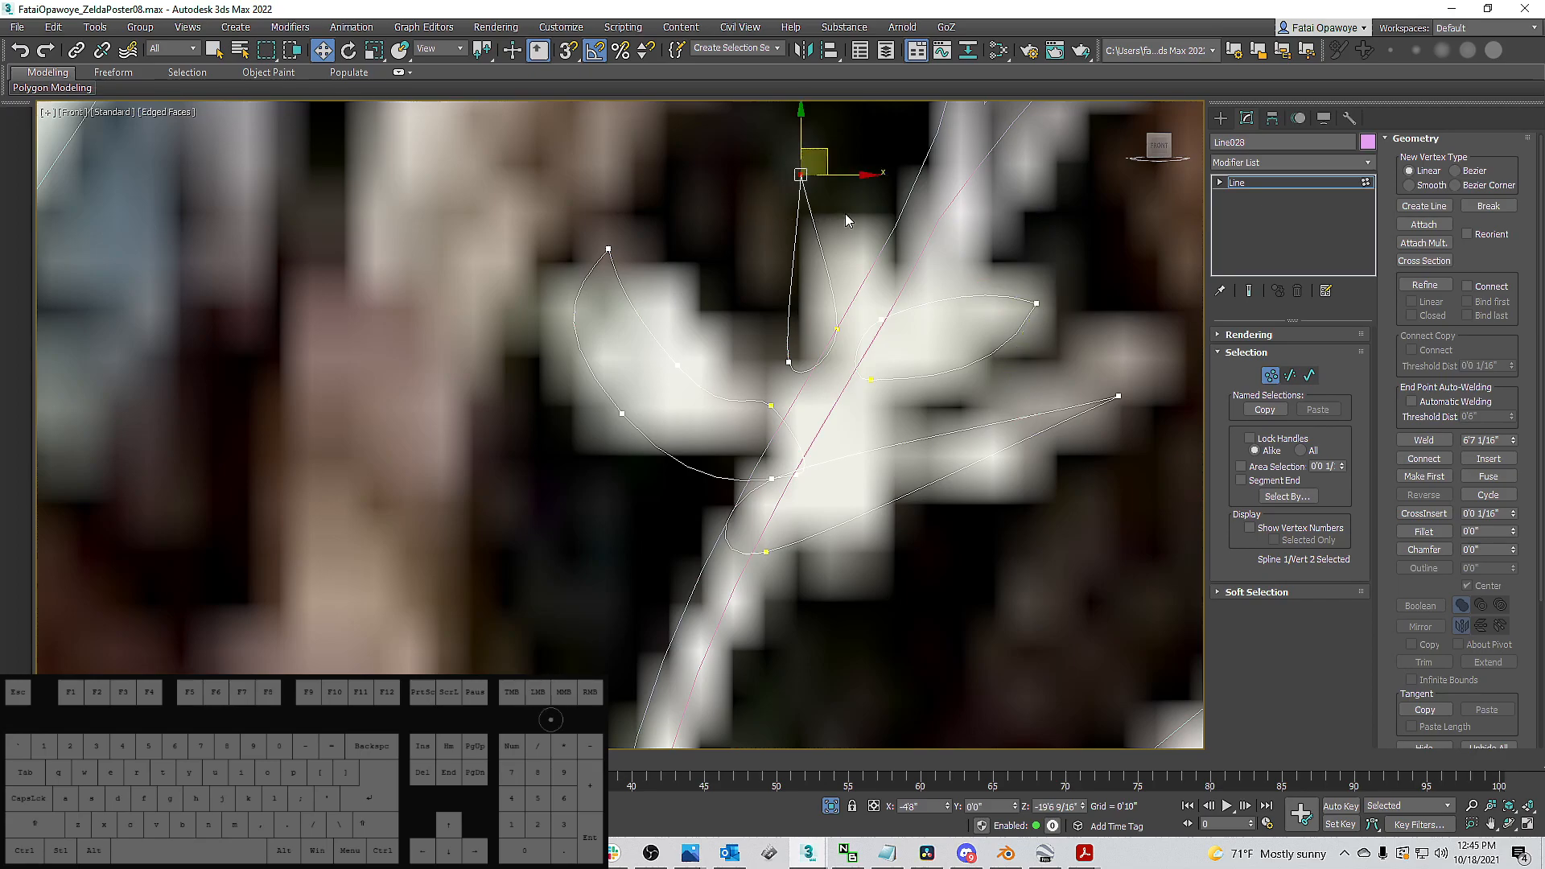
right_click(803, 215)
left_click(801, 202)
left_click_drag(795, 237, 852, 219)
mouse_move(784, 347)
left_mouse_down()
mouse_move(794, 390)
mouse_move(788, 346)
left_mouse_up()
left_click_drag(766, 190, 740, 248)
left_click(783, 367)
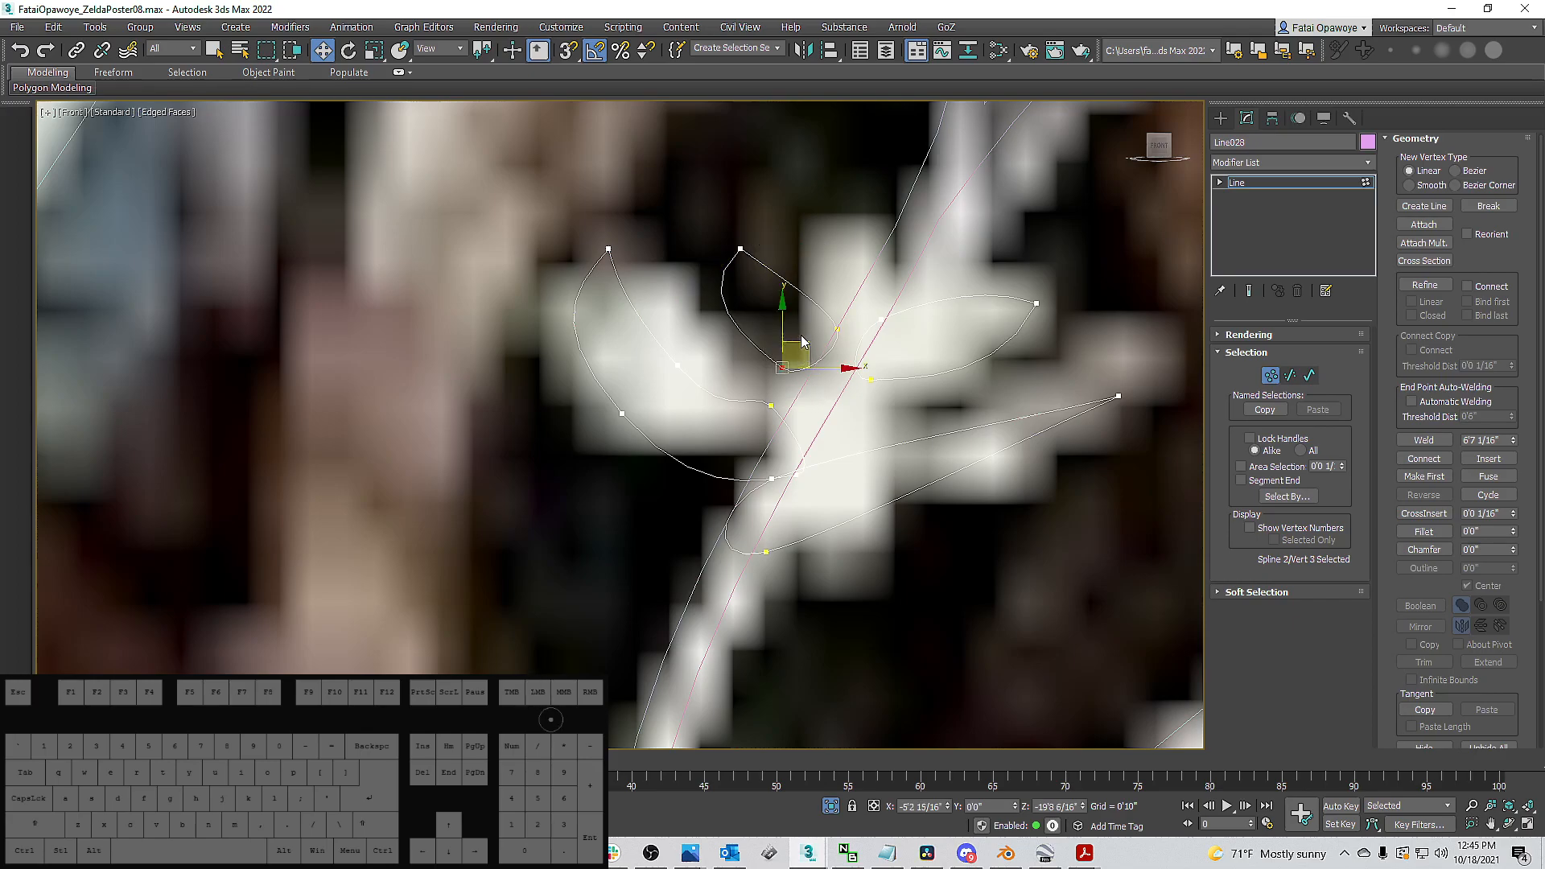
left_click(802, 334)
left_click_drag(792, 277, 835, 188)
Move the upper leaf's two base vertices closer to the stem.
left_click(837, 328)
left_click_drag(869, 299, 891, 284)
left_click(784, 366)
left_click_drag(817, 356, 766, 402)
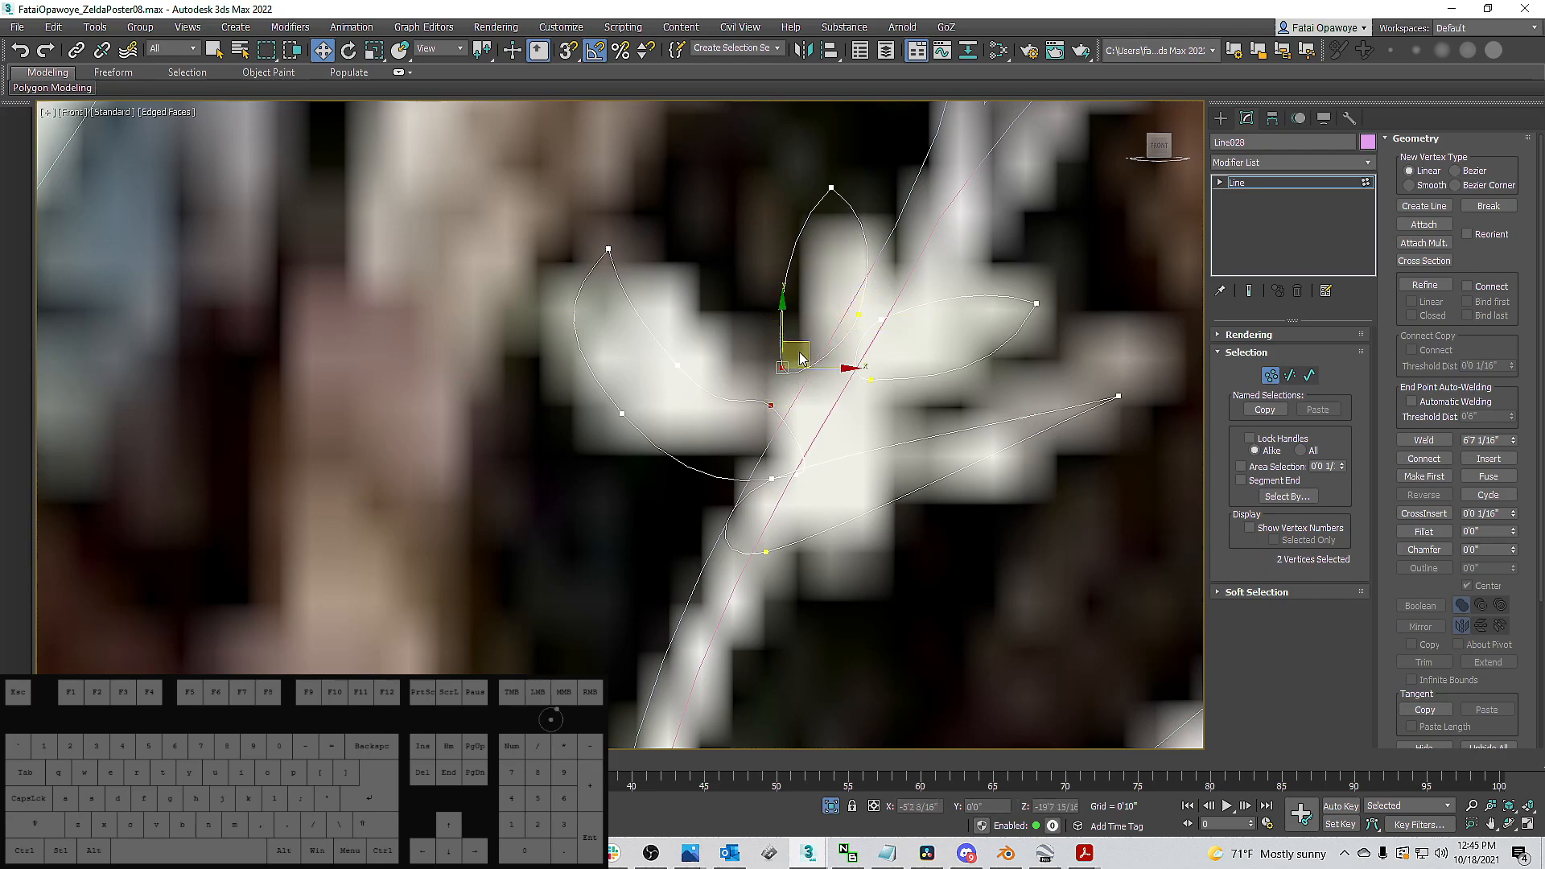
left_click_drag(764, 320, 836, 332)
left_click(859, 314)
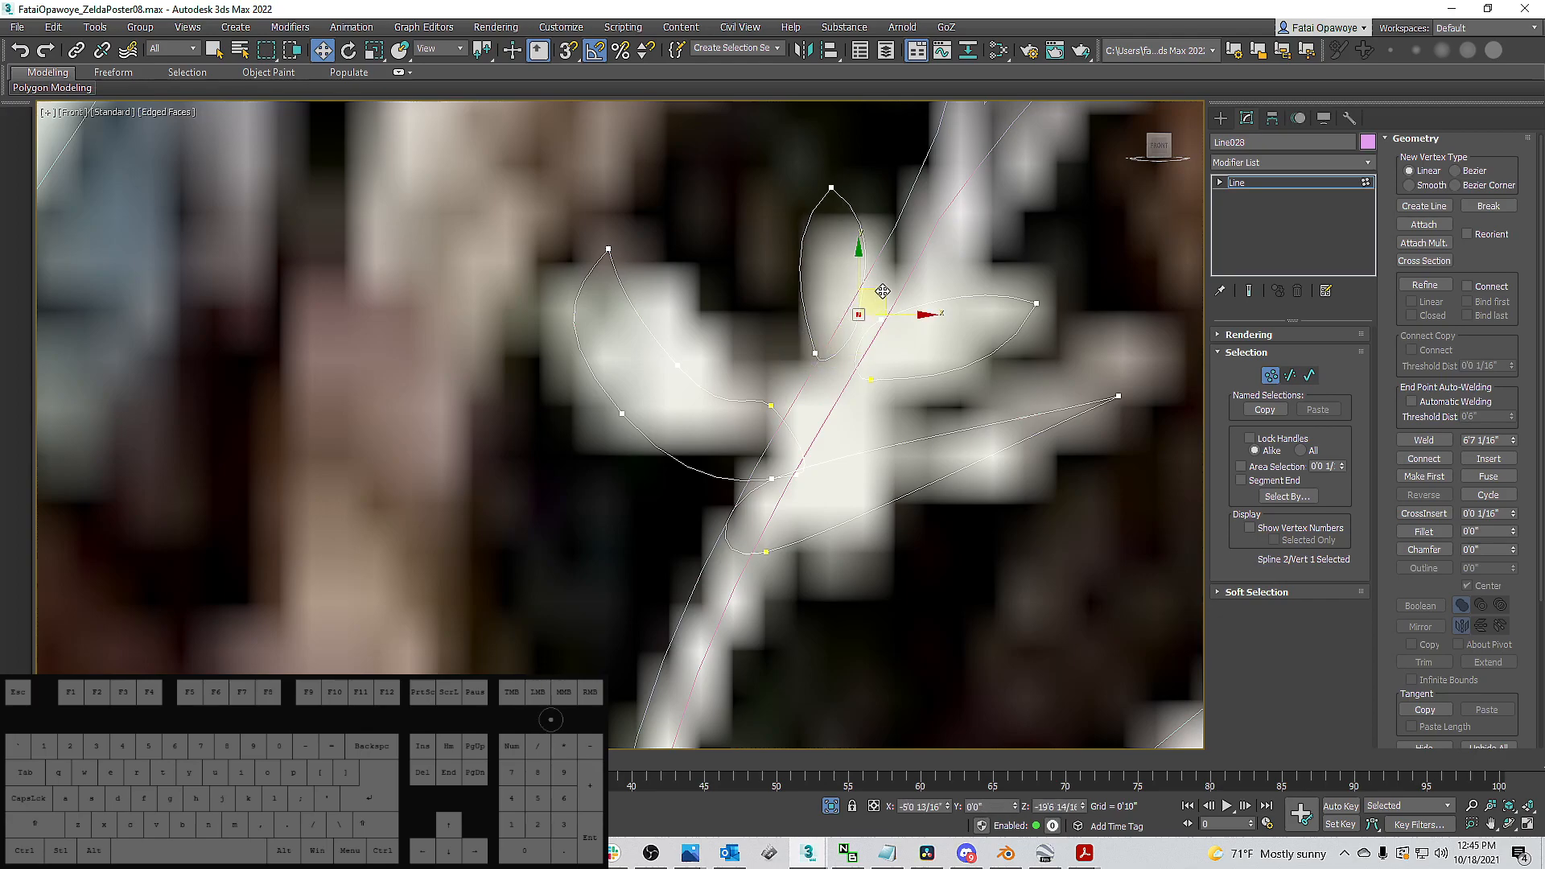
Move the upper leaf's tip left and rotate its handles to follow the poster.
left_click(831, 187)
left_click_drag(858, 166, 806, 183)
key("e")
key("w")
Lower and rotate the upper-right leaf's tip and adjust its lower handle to refine the curve.
mouse_move(1047, 318)
left_mouse_down()
mouse_move(1008, 272)
mouse_move(1079, 255)
mouse_move(1090, 272)
mouse_move(1061, 297)
mouse_move(1066, 313)
left_mouse_up()
key("e")
key("w")
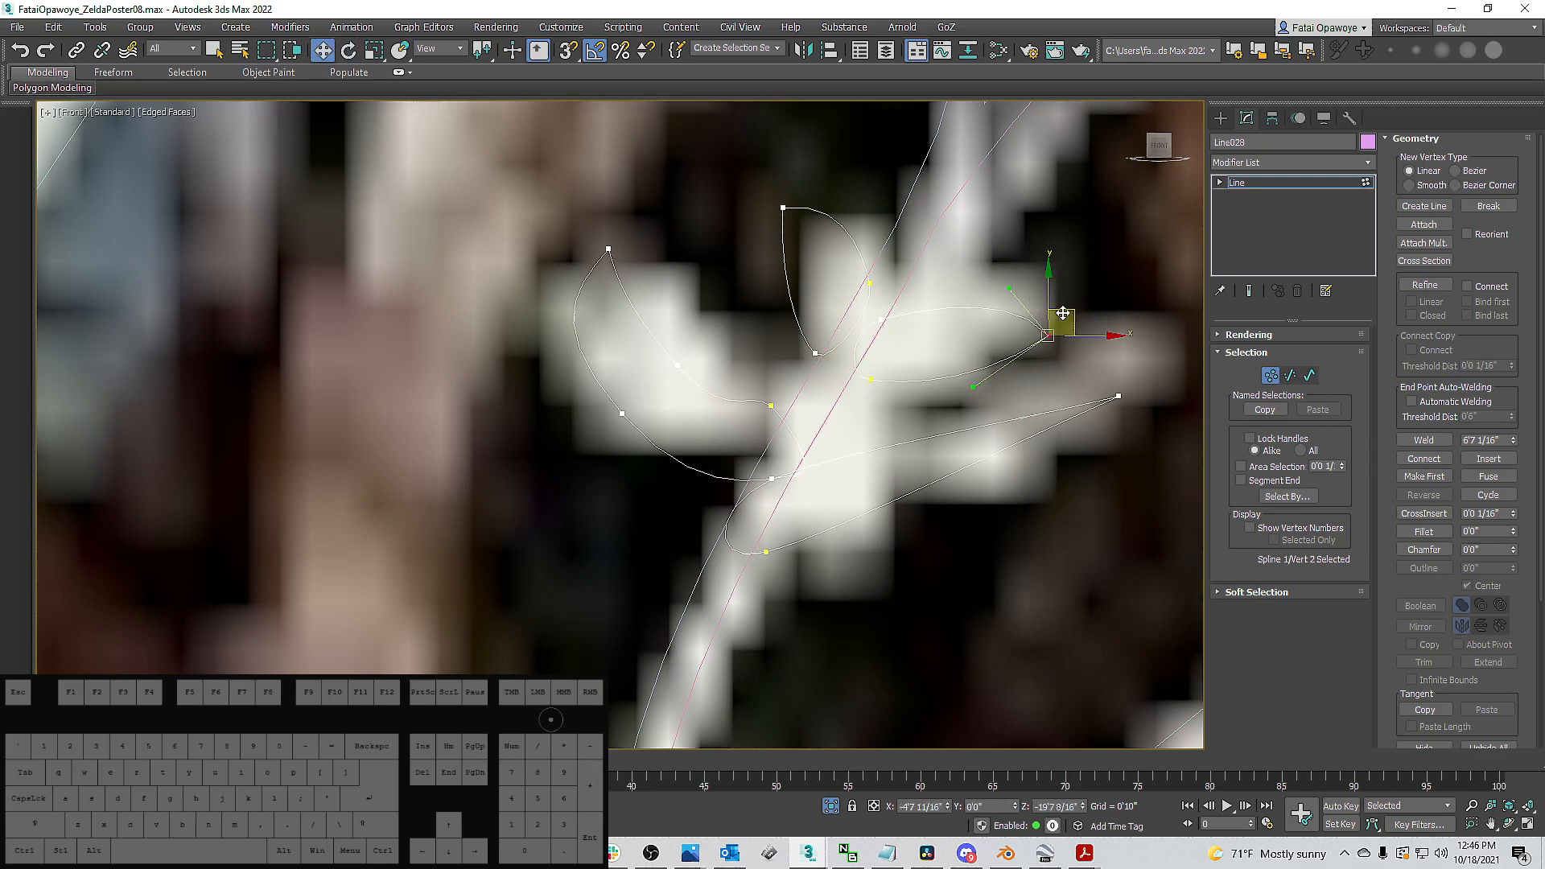
left_click_drag(976, 392, 983, 401)
Set the lower-right leaf's tip to Bezier Corner and move its two base vertices onto the stem.
middle_click_drag(915, 450, 950, 386)
left_click_drag(1150, 296, 1191, 294)
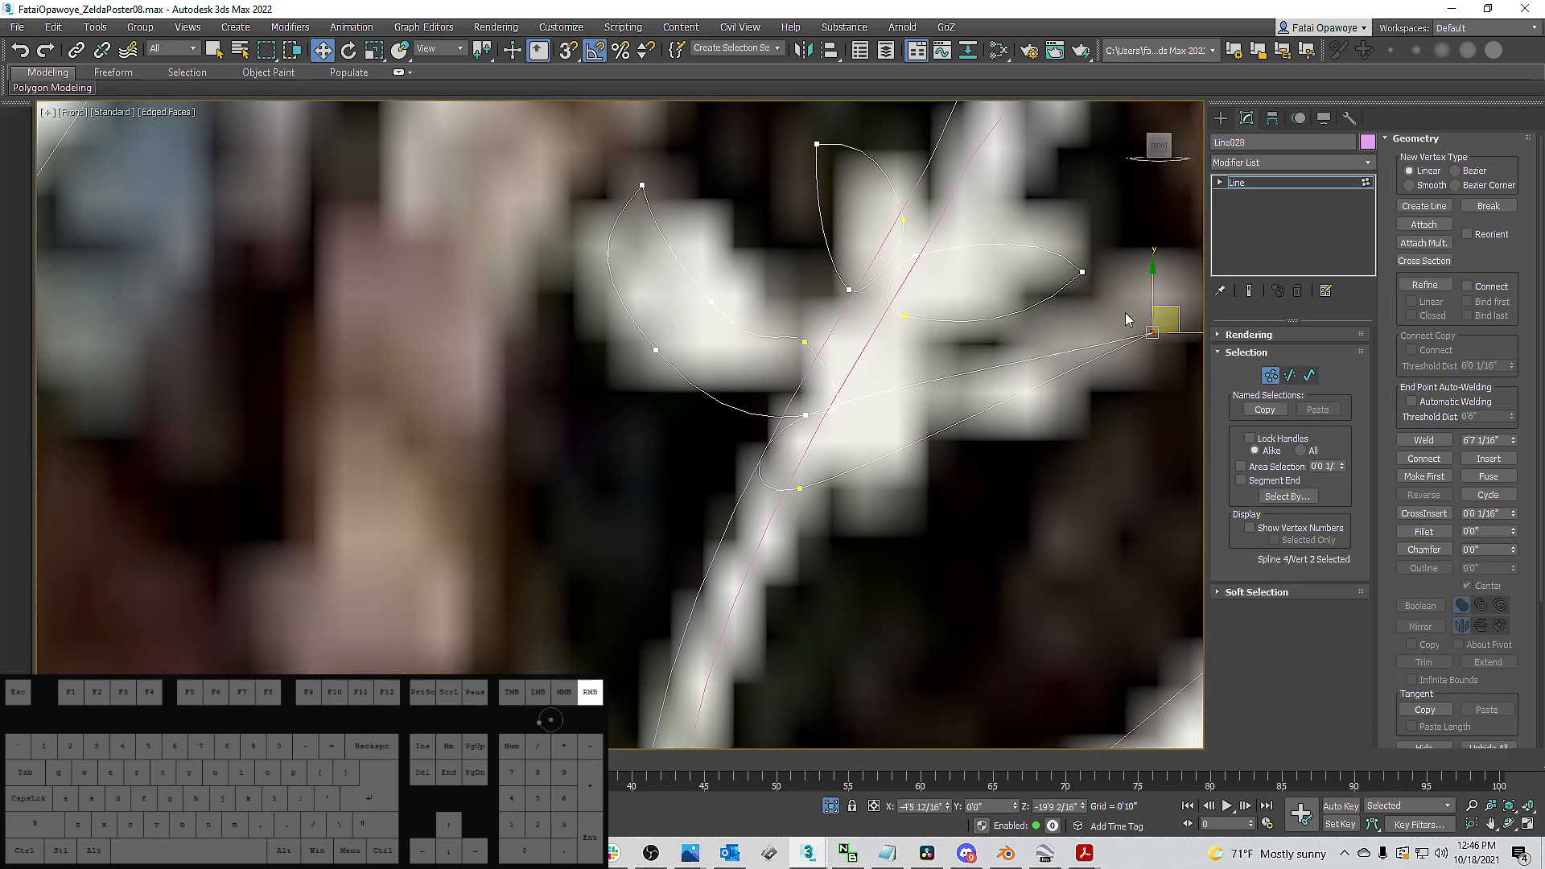
right_click(1119, 306)
left_click(1102, 195)
left_click_drag(817, 431, 793, 407)
left_click(800, 489, "ctrl")
left_click_drag(814, 468, 849, 469)
left_click_drag(881, 531, 837, 506)
Move the lower-right leaf's tip down and rotate its handles to curve the leaf.
left_click_drag(1133, 296, 1176, 369)
key("e")
left_click_drag(1180, 291, 1156, 394)
key("w")
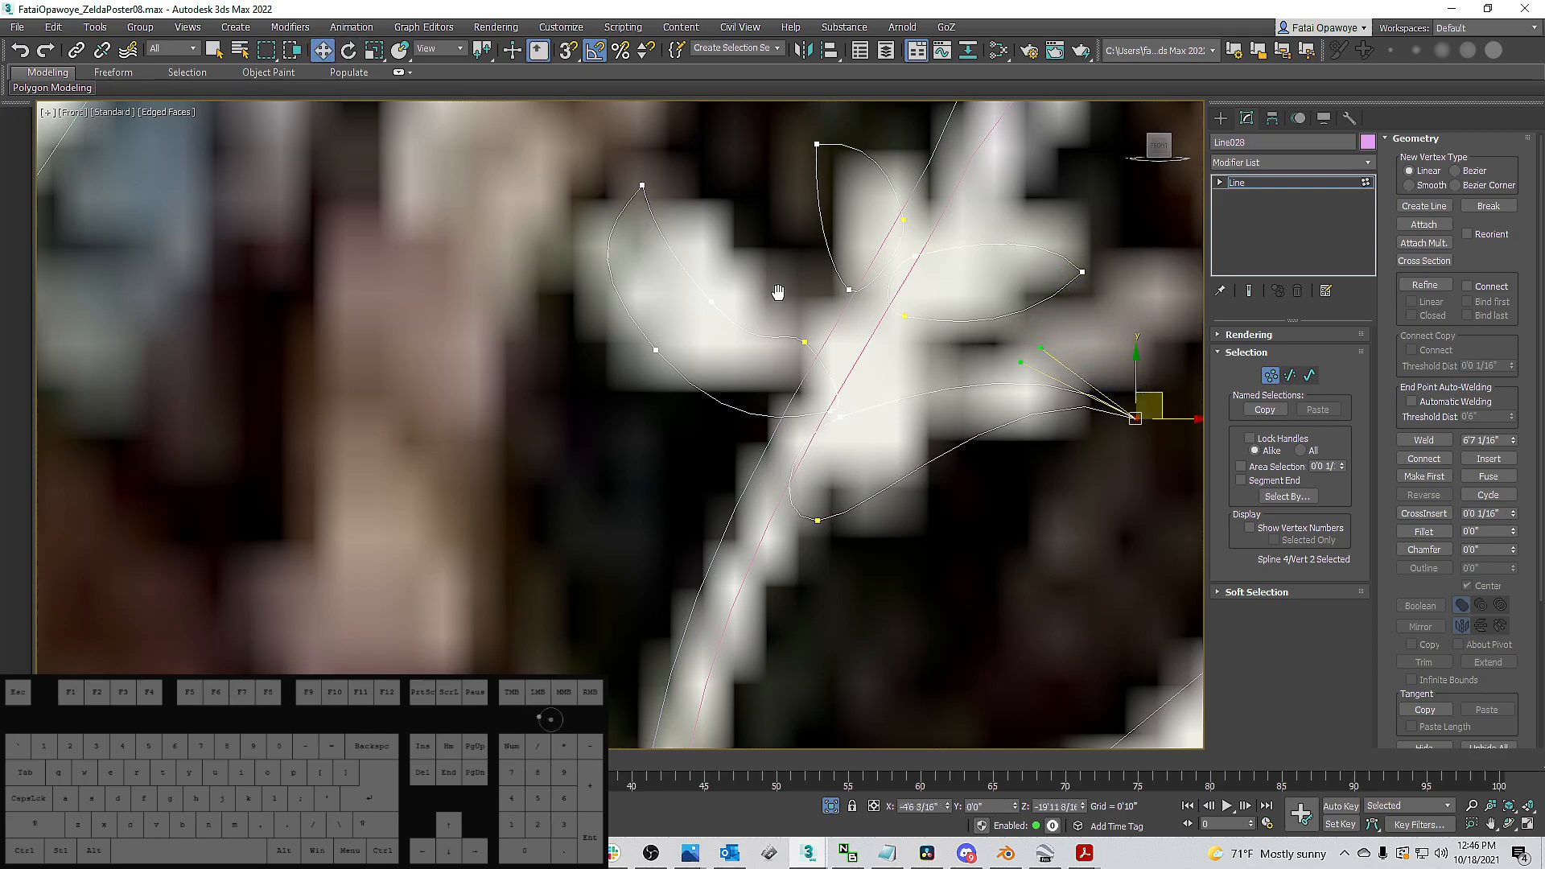
Rotate the handles of the left leaf's upper base vertex and move its lower base vertex left toward the stem edge.
middle_click_drag(771, 287, 853, 350)
left_click(872, 373)
key("e")
mouse_move(904, 346)
left_mouse_down()
mouse_move(947, 360)
mouse_move(905, 360)
left_mouse_up()
key("w")
left_click_drag(888, 416, 805, 451)
Move the left leaf's inner-edge vertex slightly up and shift its tip right and down to match the poster.
left_click(777, 334)
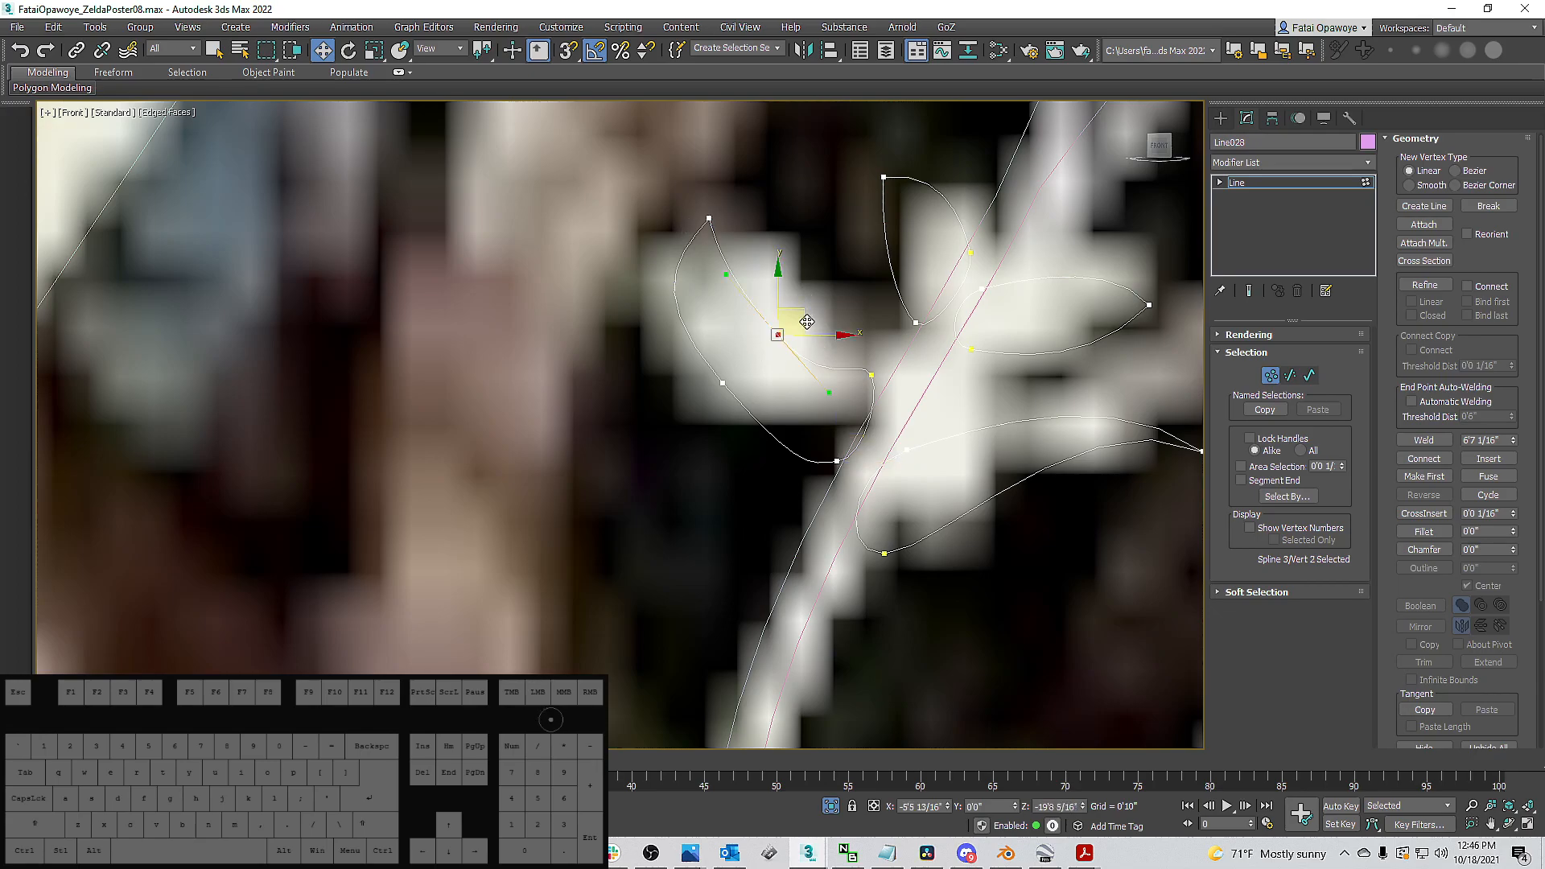
mouse_move(808, 308)
left_mouse_down()
mouse_move(834, 275)
mouse_move(818, 298)
left_mouse_up()
left_click_drag(658, 201, 715, 270)
left_click_drag(723, 201, 762, 222)
Scale the handles of the left leaf's outer and base vertices to refine its curve at the stem.
left_click_drag(698, 354, 774, 435)
key("r")
left_click_drag(854, 355, 885, 407)
left_click_drag(819, 481, 885, 355)
key("w")
left_click(875, 452)
left_click(909, 448)
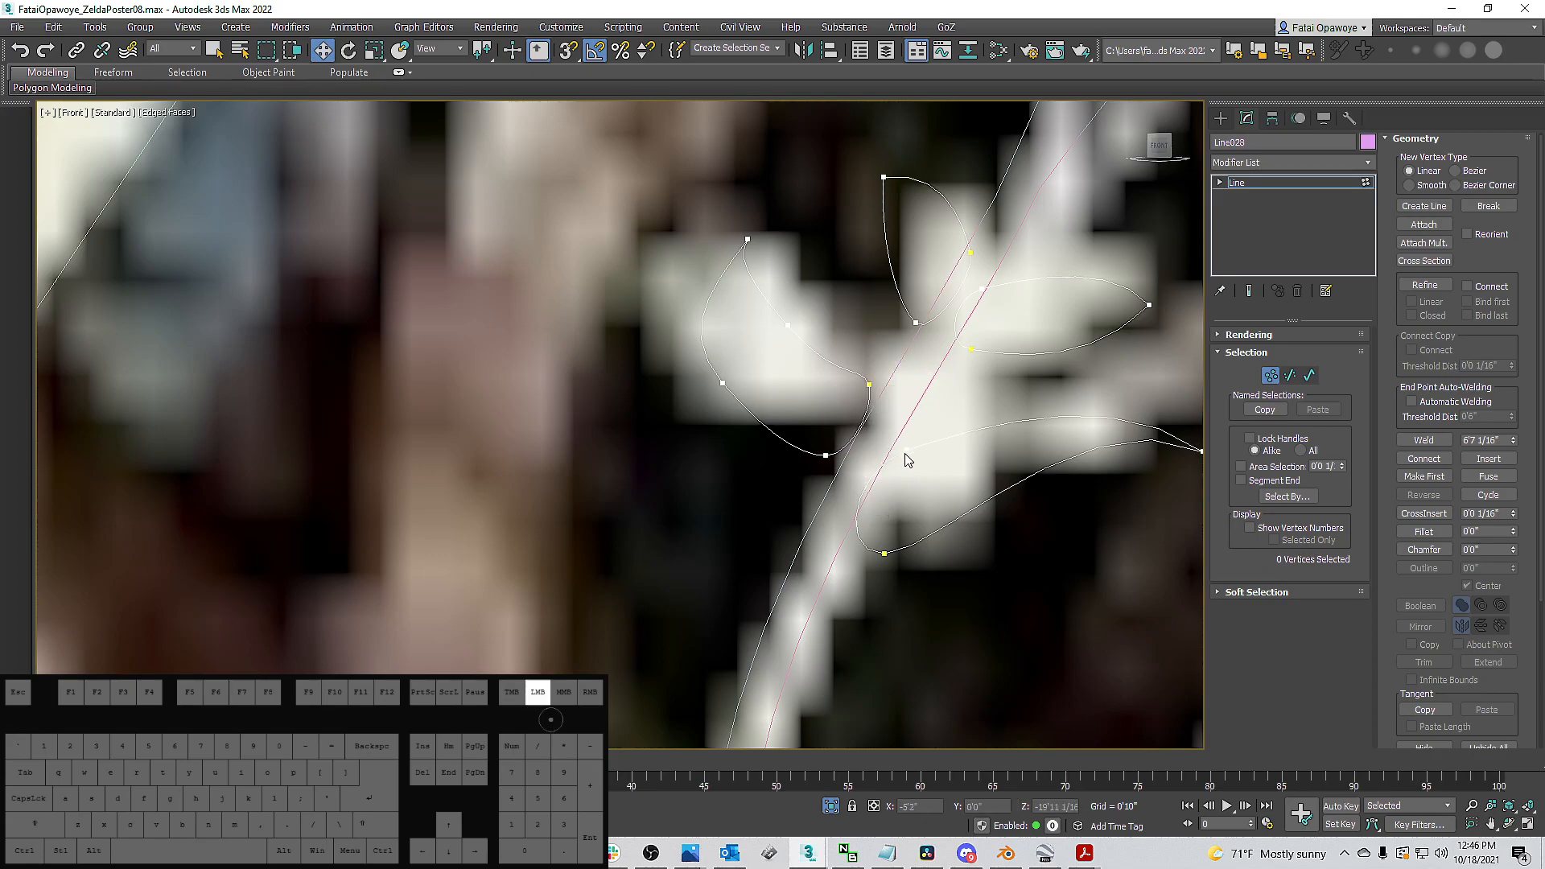
Apply an Edit Poly modifier to the leaf outlines.
scroll(910, 378, "down", 5)
middle_click_drag(906, 378, 873, 376, "alt")
scroll(962, 364, "up", 2)
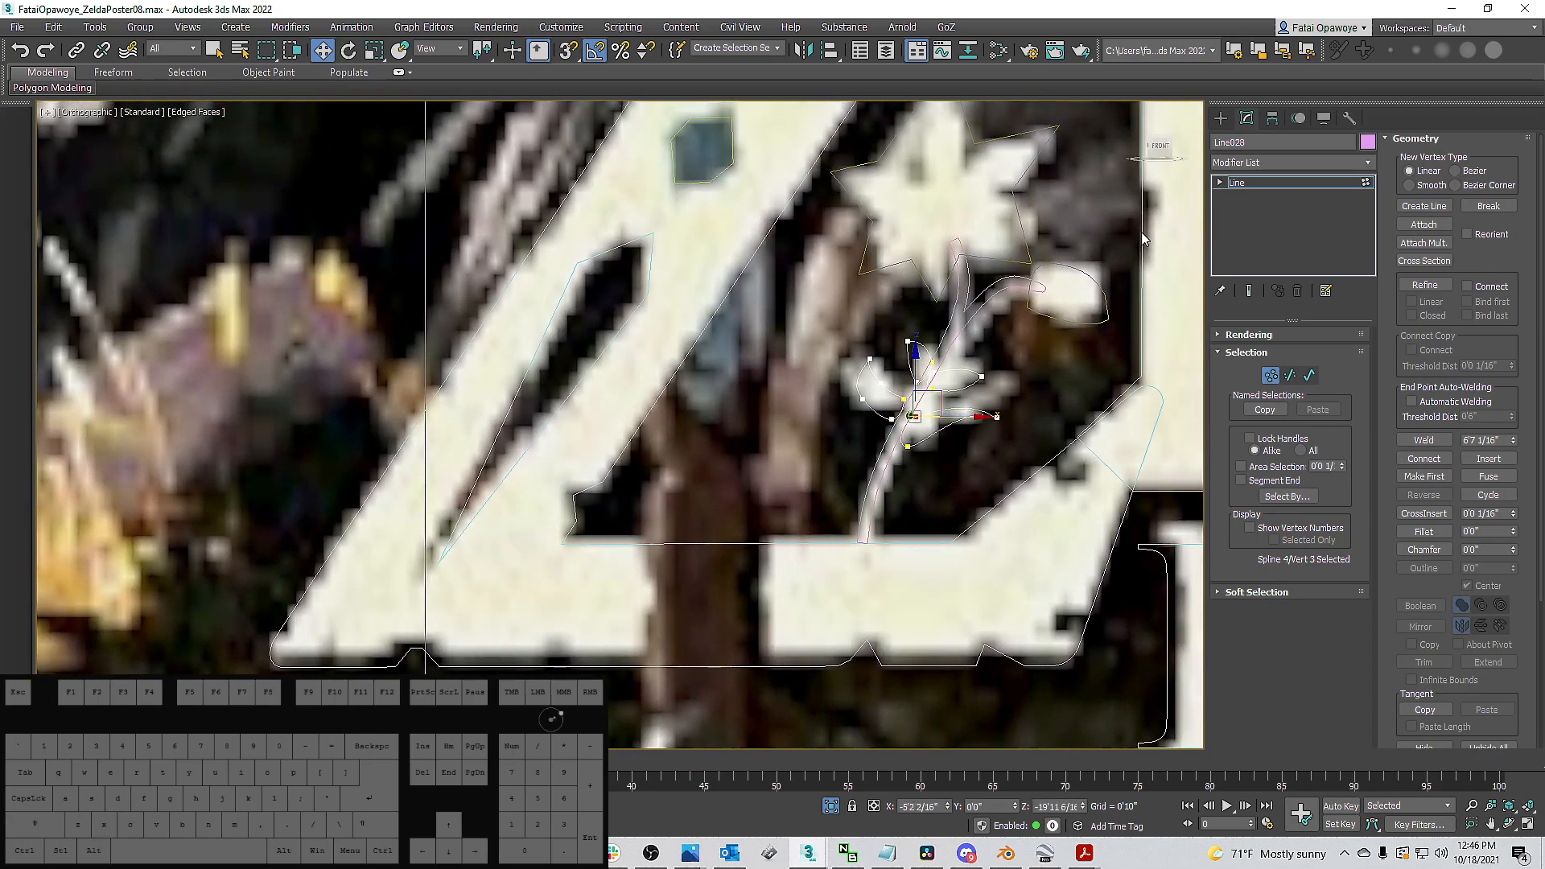
left_click(1242, 165)
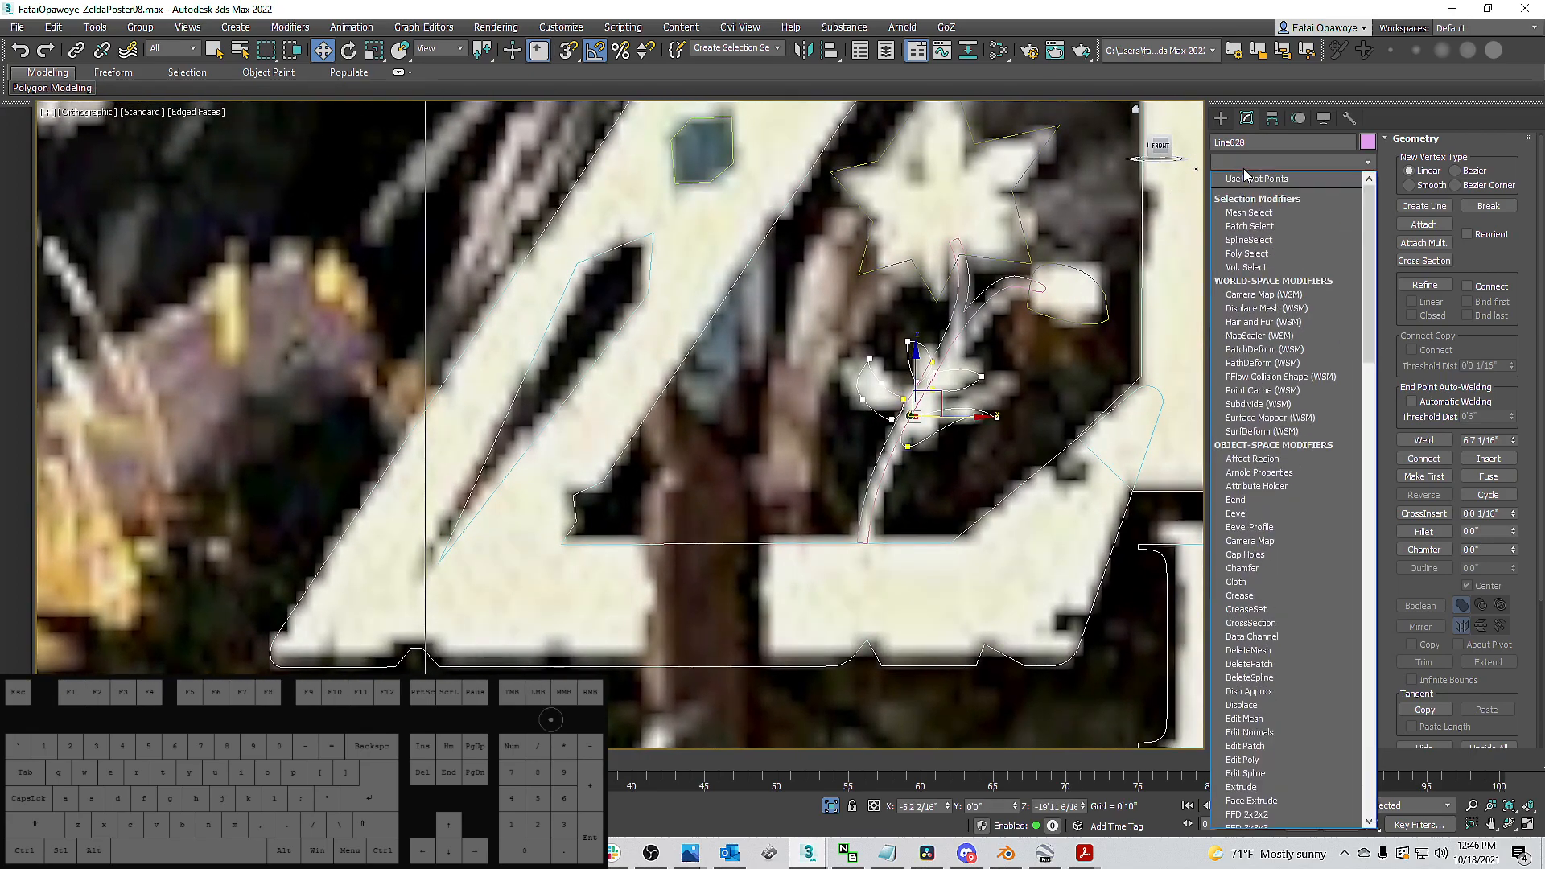
scroll(1245, 176, "down", 13)
left_click(1251, 224)
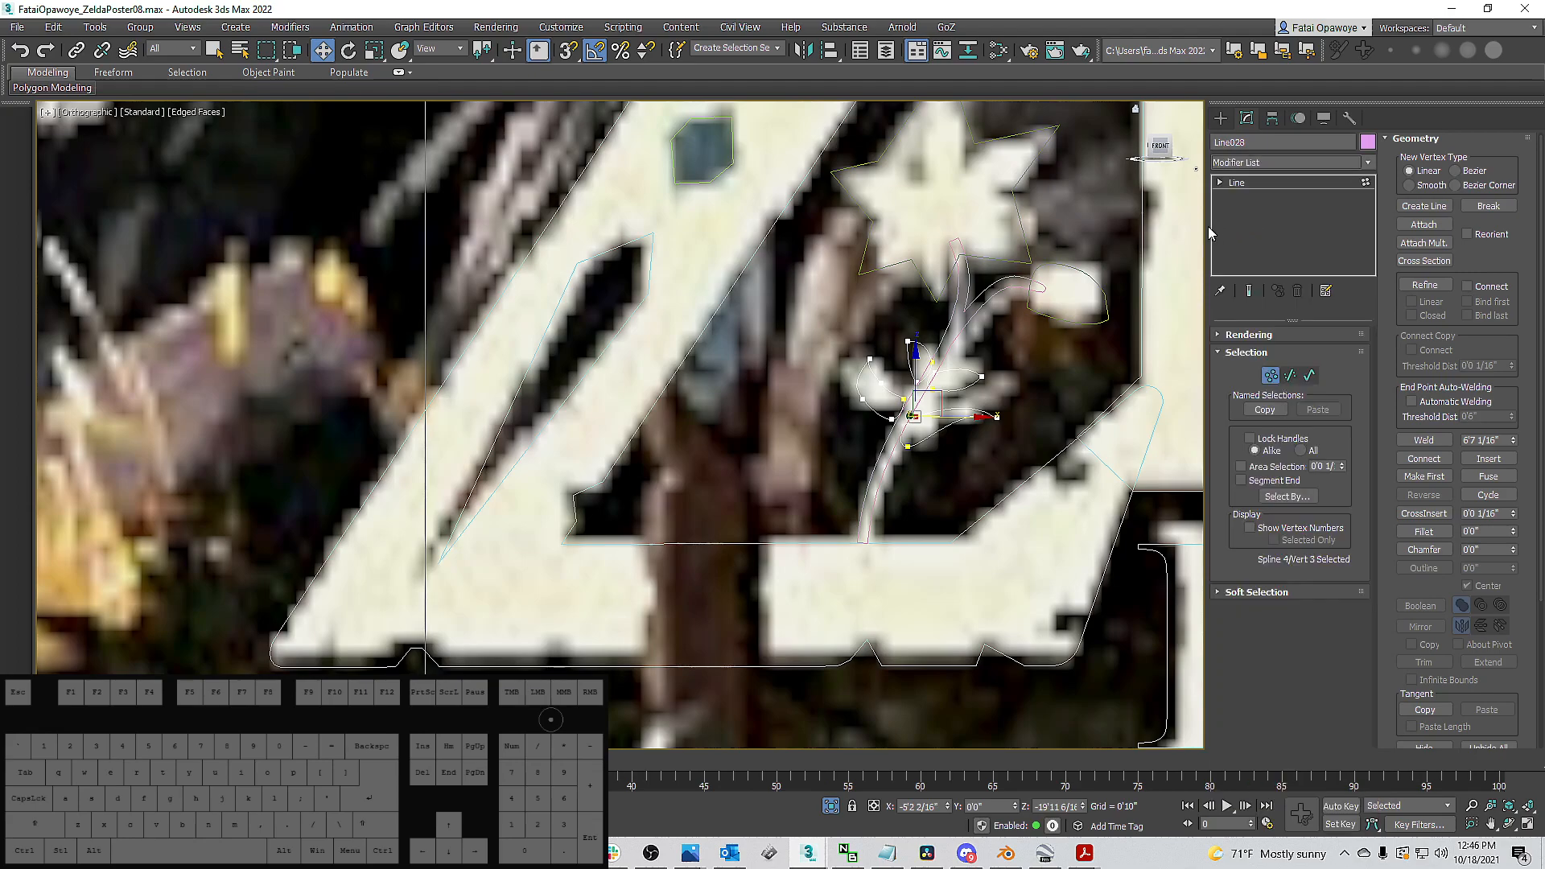
Apply an Edit Poly modifier to the stem outline and to the star-shaped blossom outline.
left_click(1006, 287)
left_click(1262, 164)
key("e")
left_click(1255, 220)
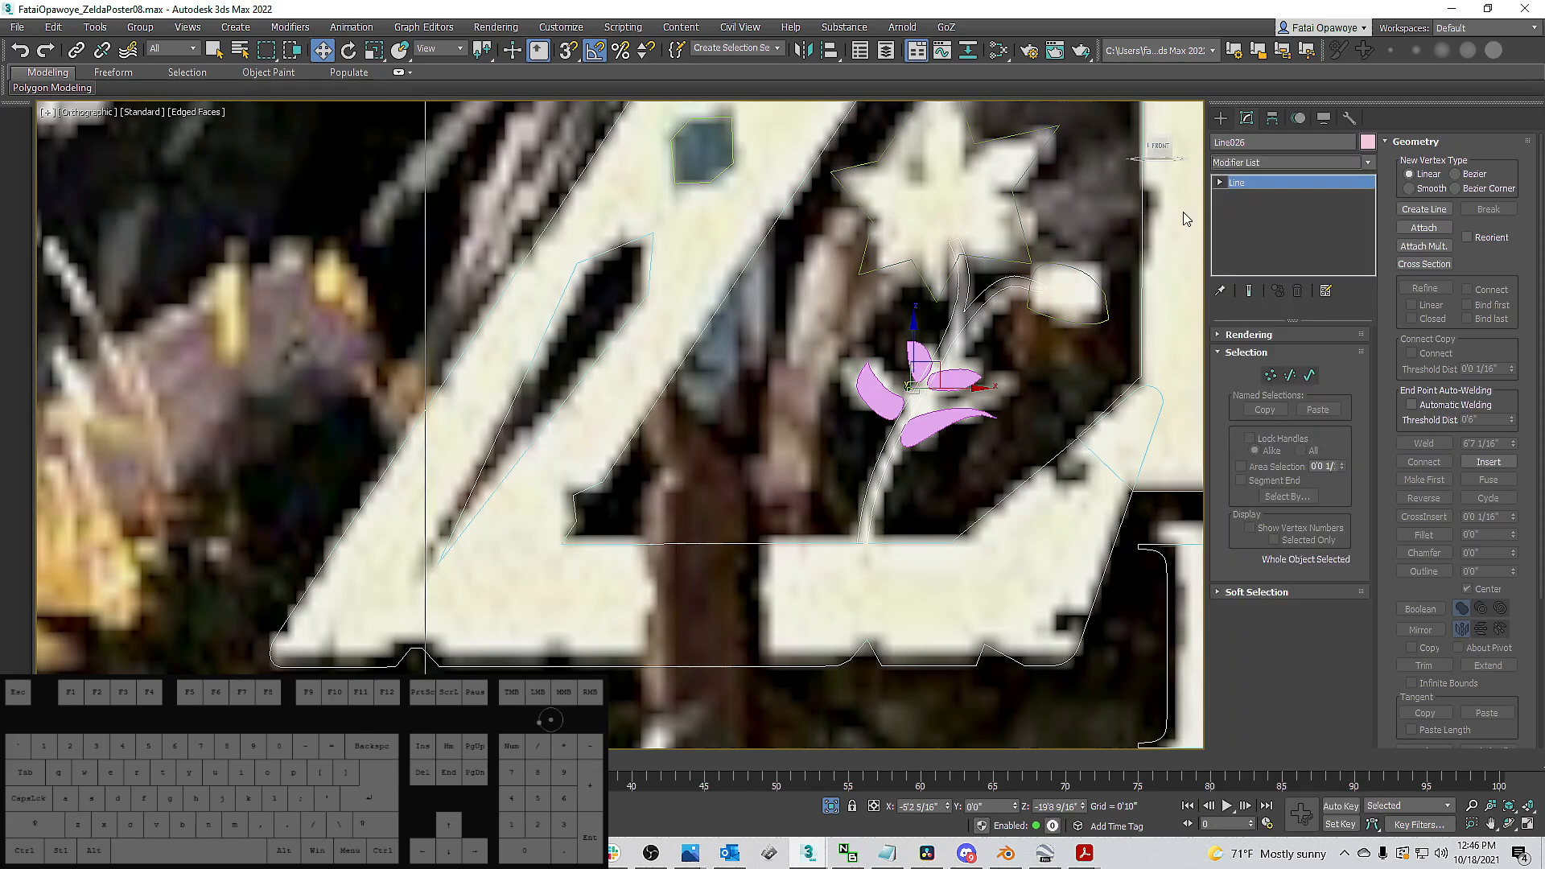
left_click(1194, 220)
left_click(1268, 163)
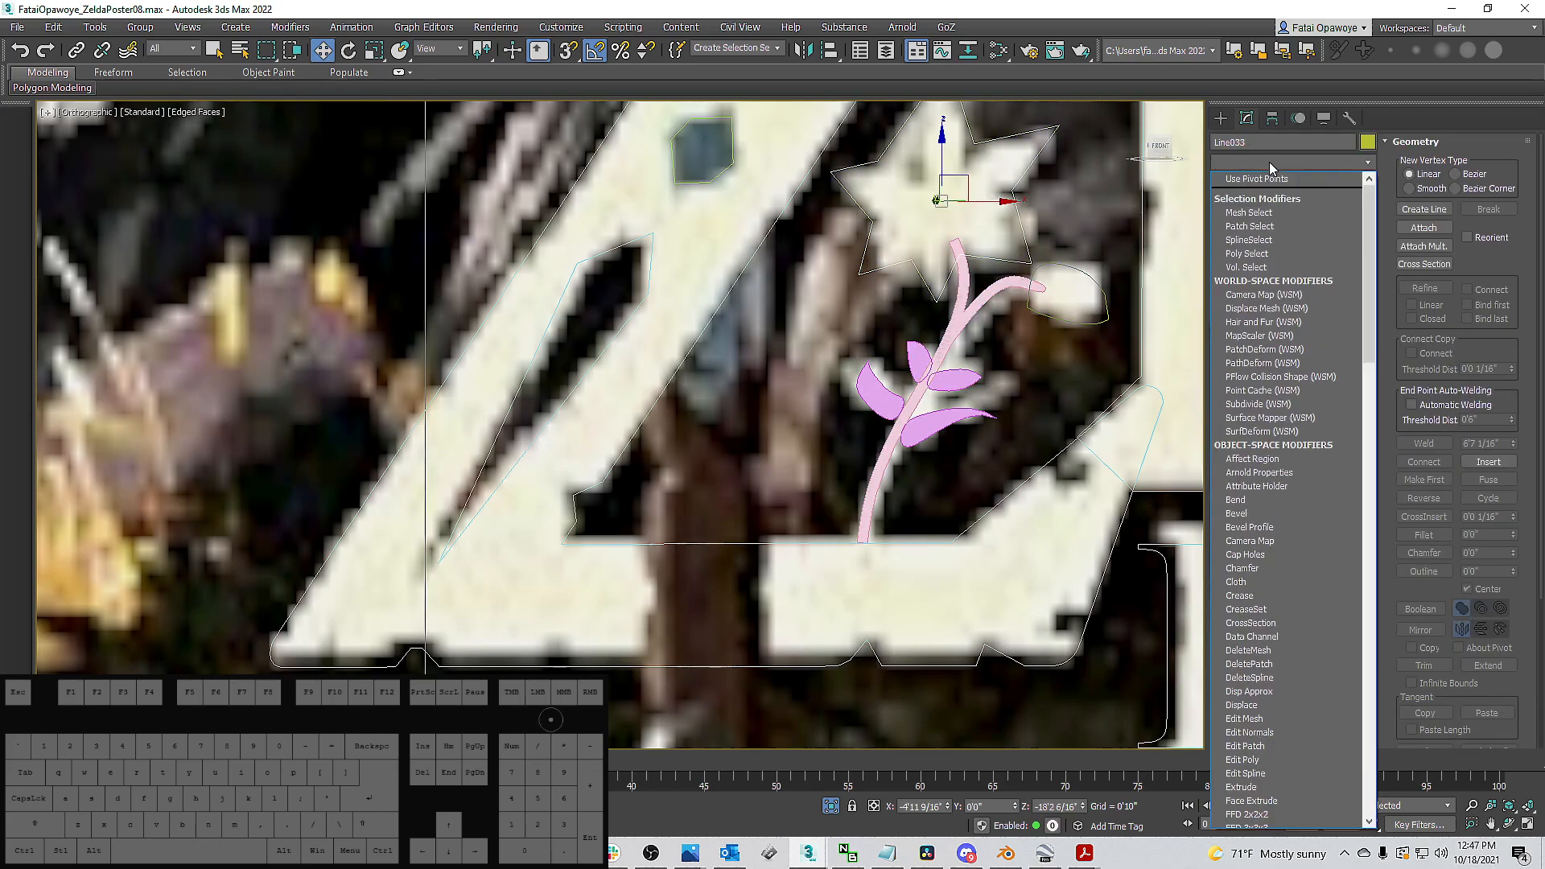
key("e")
left_click(1254, 221)
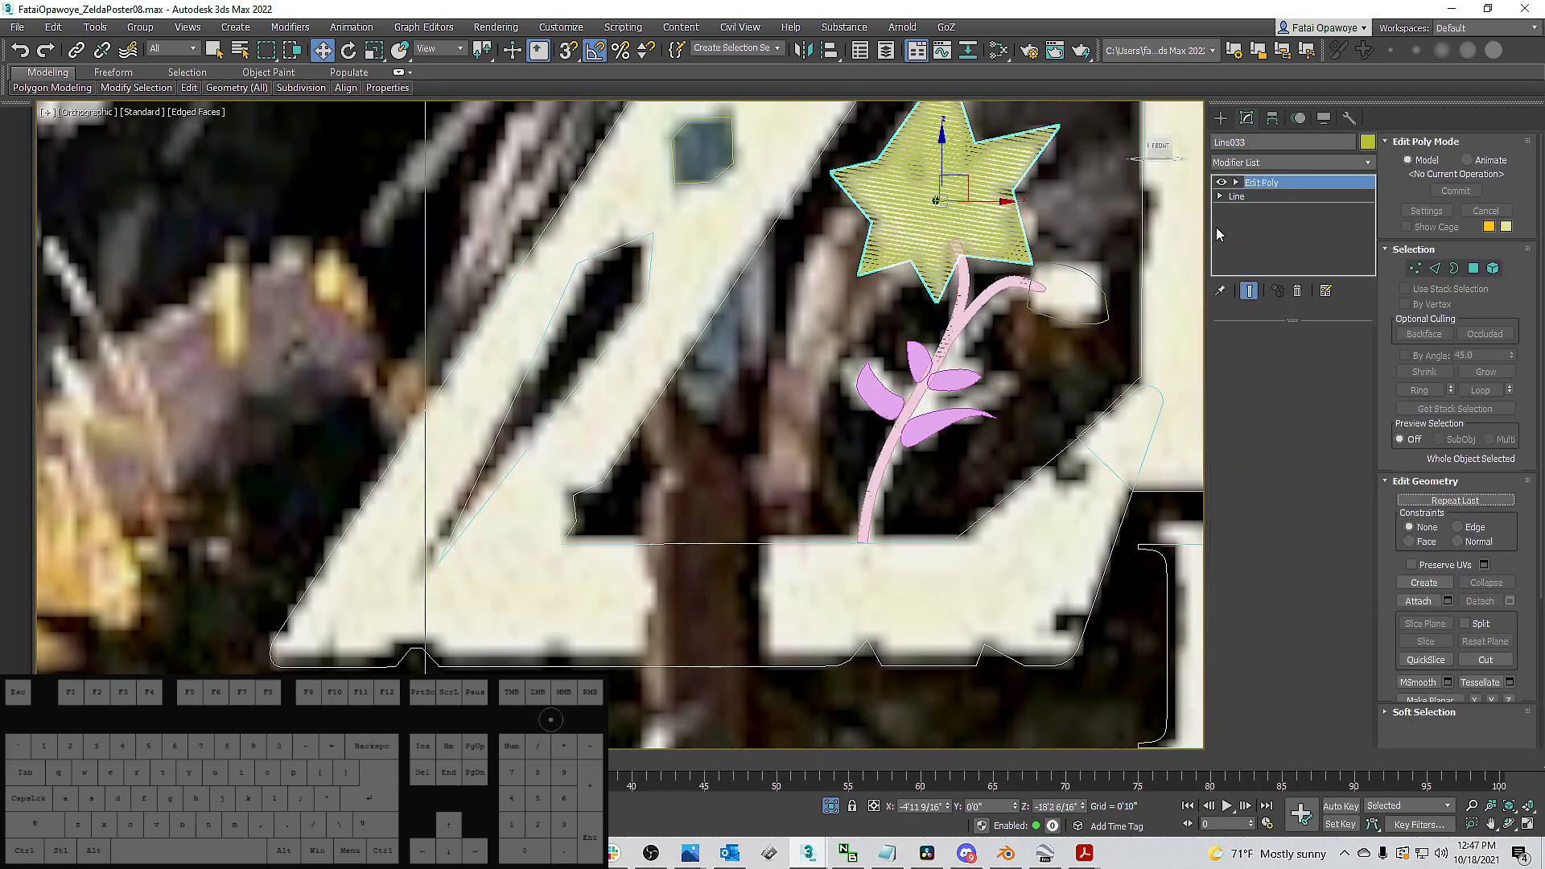
Set the lower-left vertex of the bud outline at the branch end to Smooth and move it slightly right.
left_click(1101, 283)
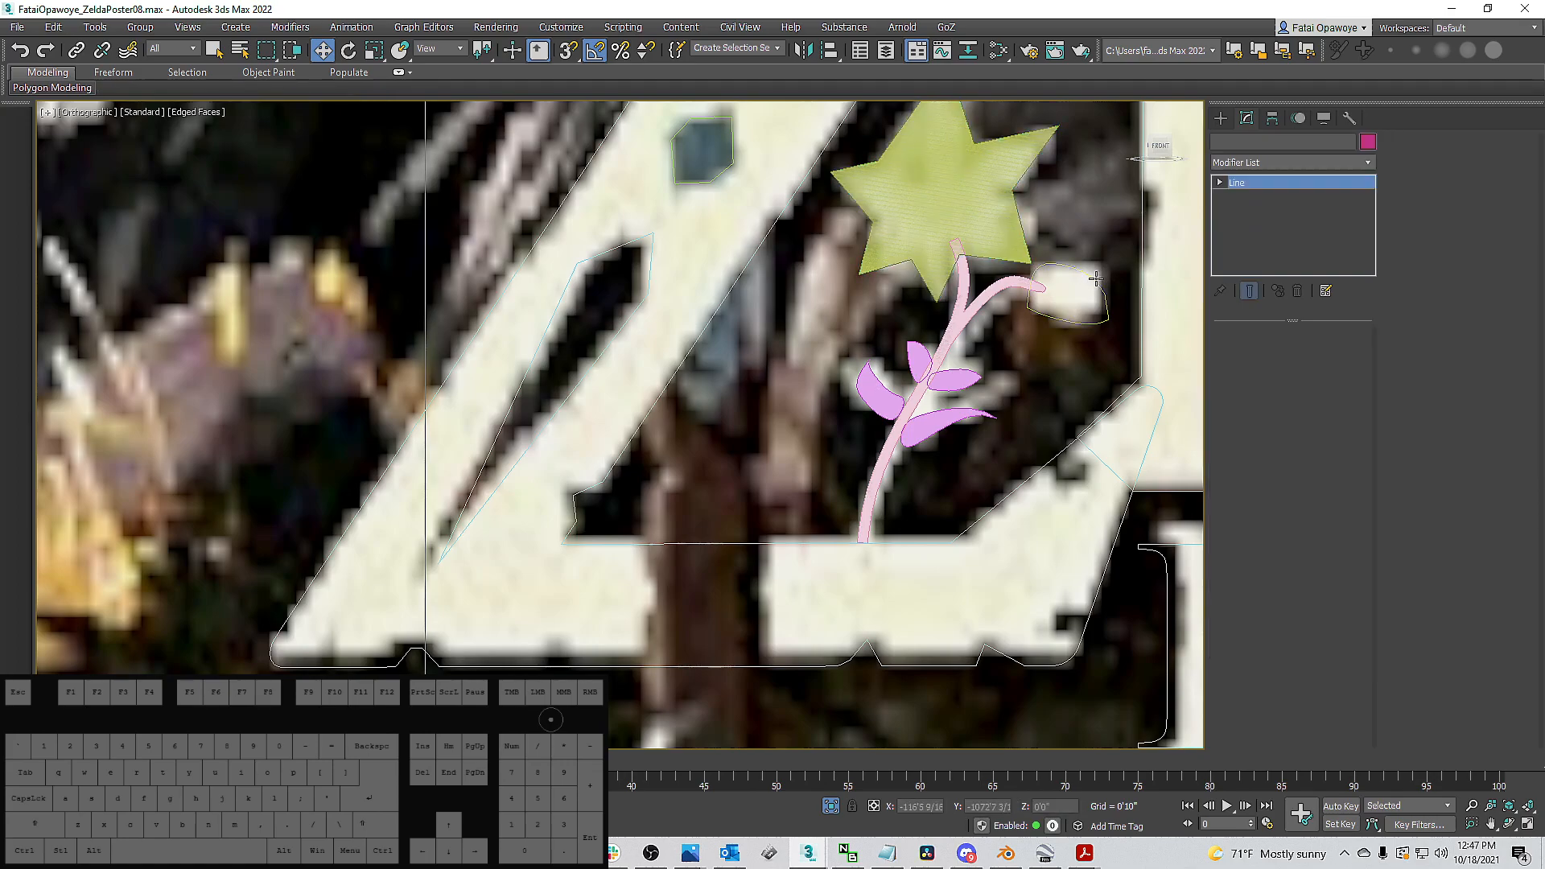
left_click(1262, 162)
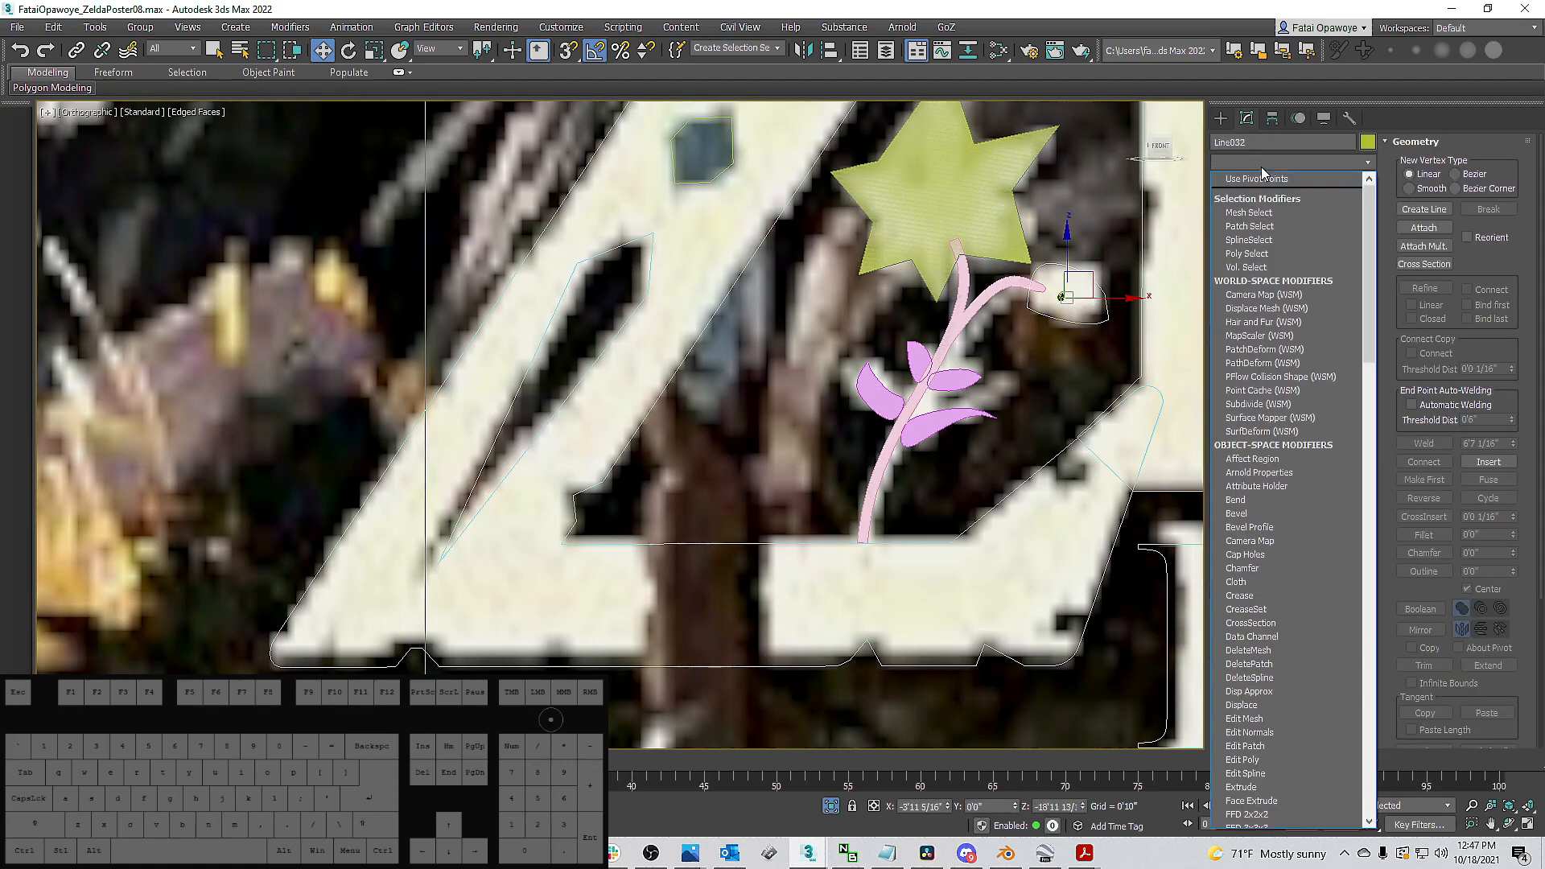
key("e")
left_click(1073, 285)
key("1")
left_click_drag(1012, 291, 1044, 312)
scroll(1045, 307, "up", 5)
right_click(1038, 304)
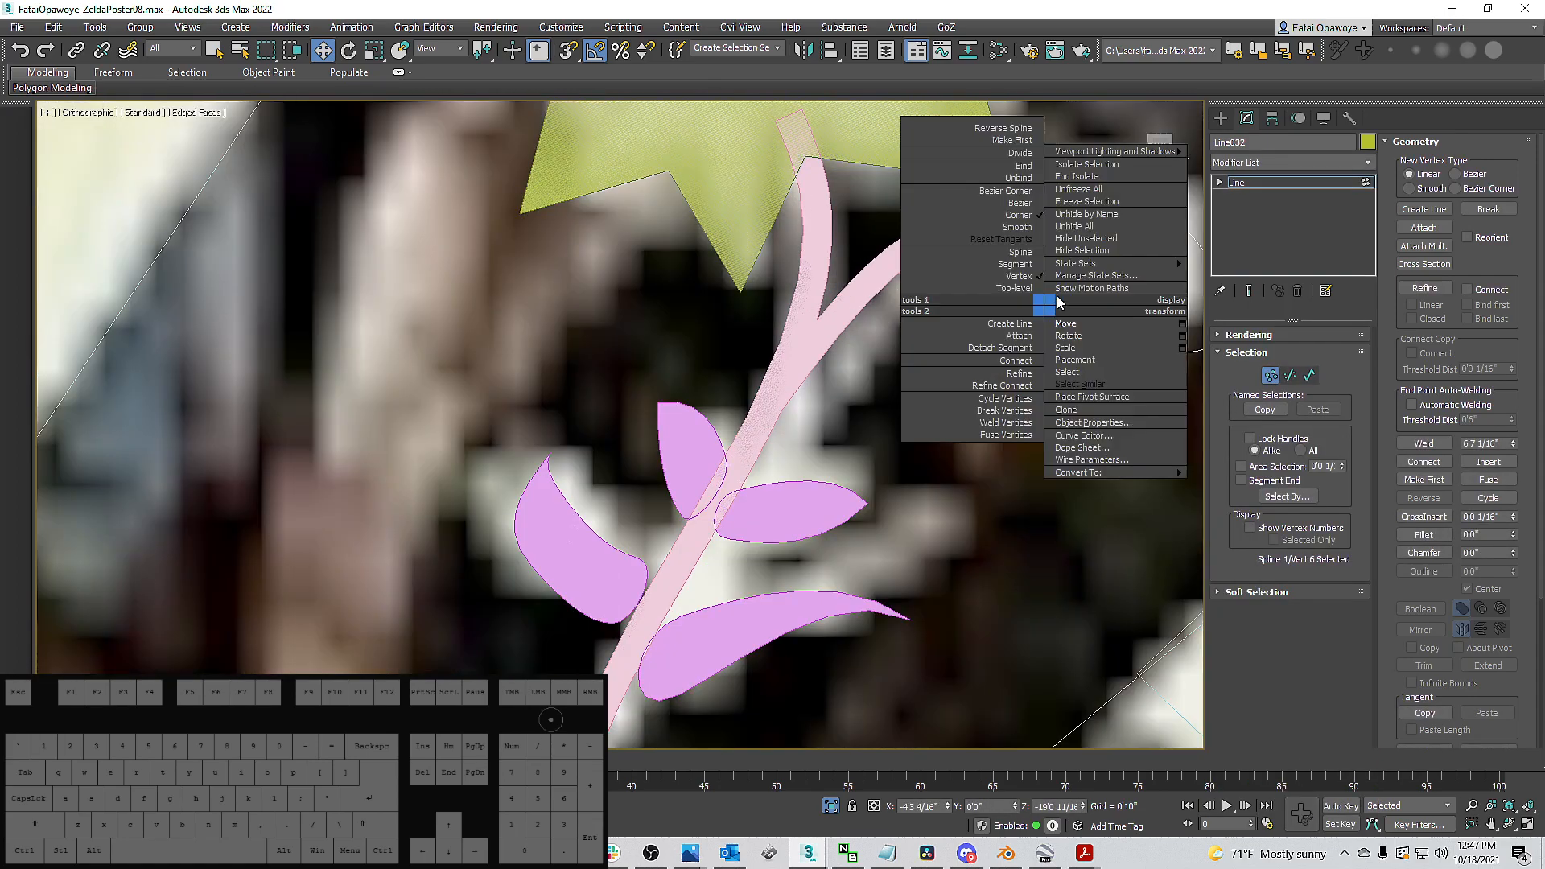
key("Escape")
right_click(1036, 258)
left_click(1021, 178)
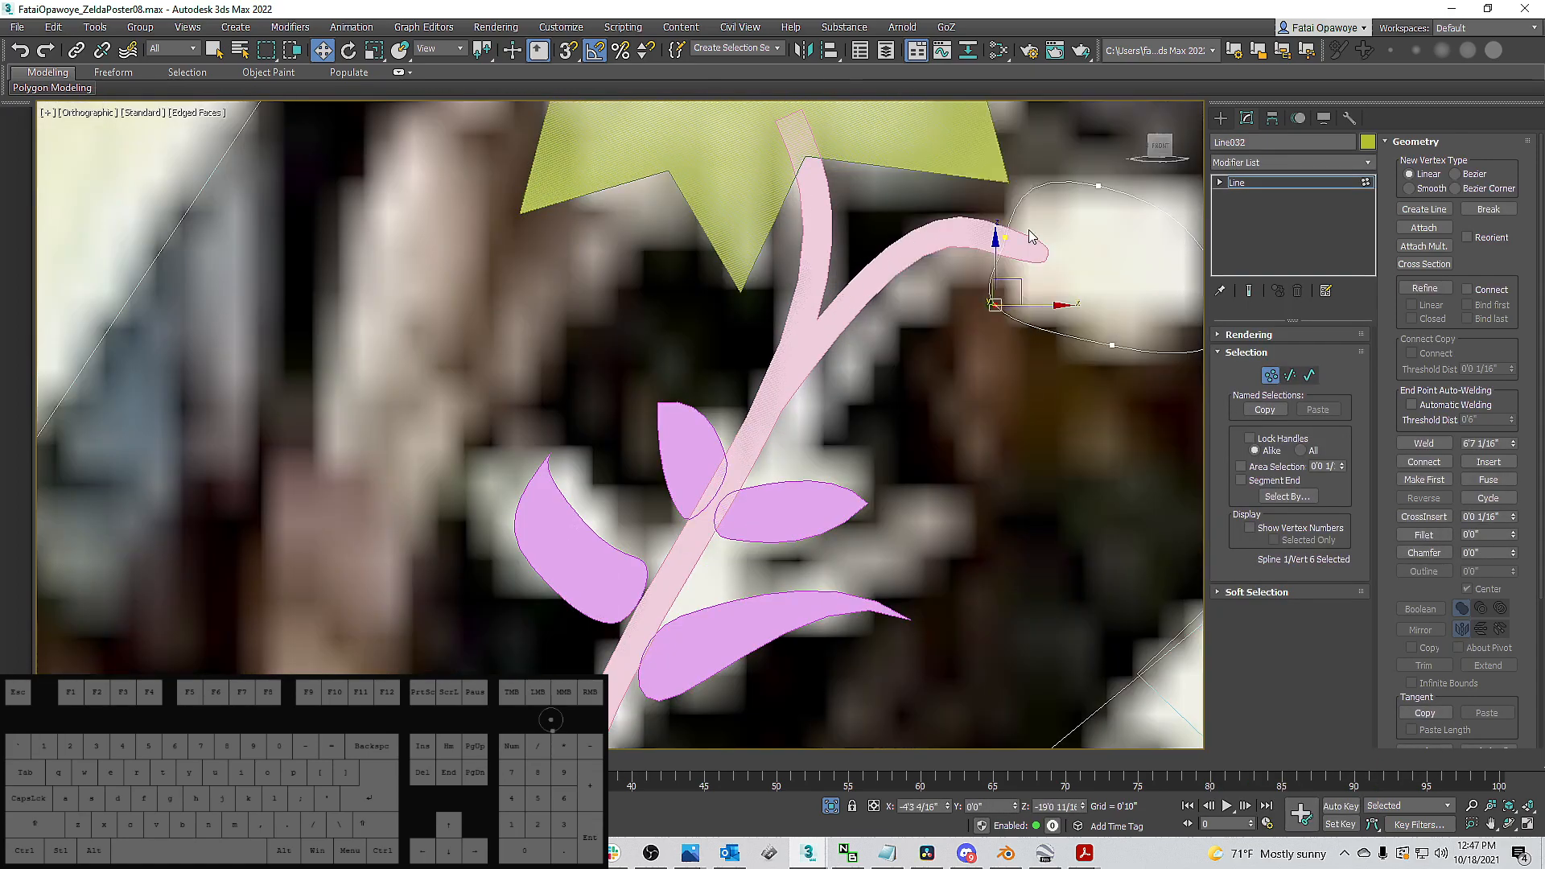
left_click_drag(1017, 283, 1045, 282)
Set the bud outline's upper-left vertex at the branch and its upper-right vertex to Smooth.
left_click_drag(977, 252, 1011, 230)
right_click(1008, 232)
left_click(994, 153)
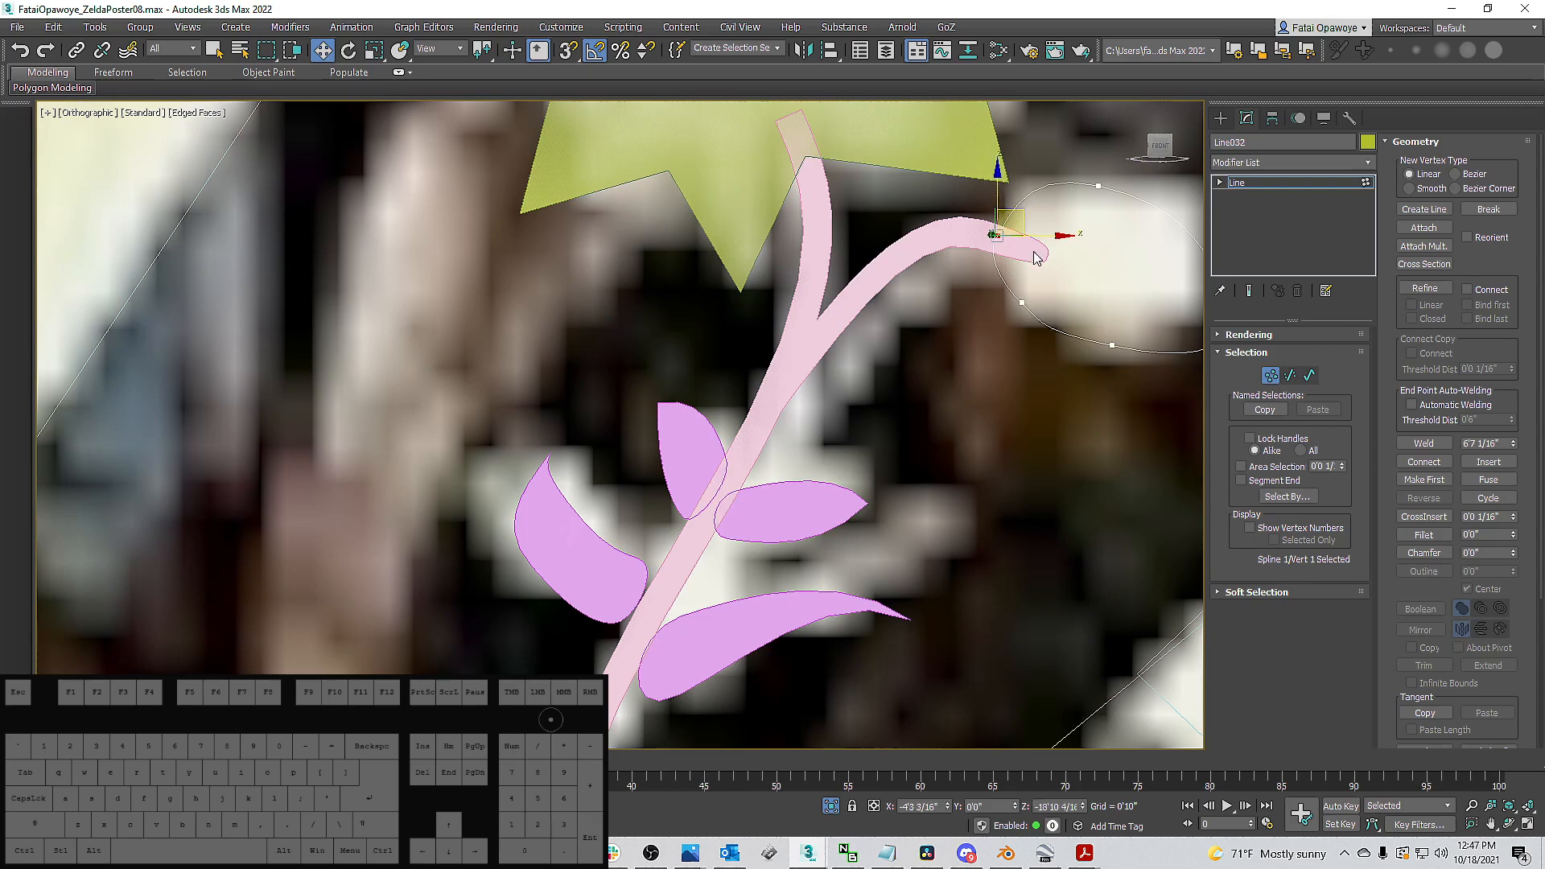
left_click(1020, 303)
middle_click_drag(1049, 274, 860, 261)
left_click(1026, 255)
right_click(1009, 231)
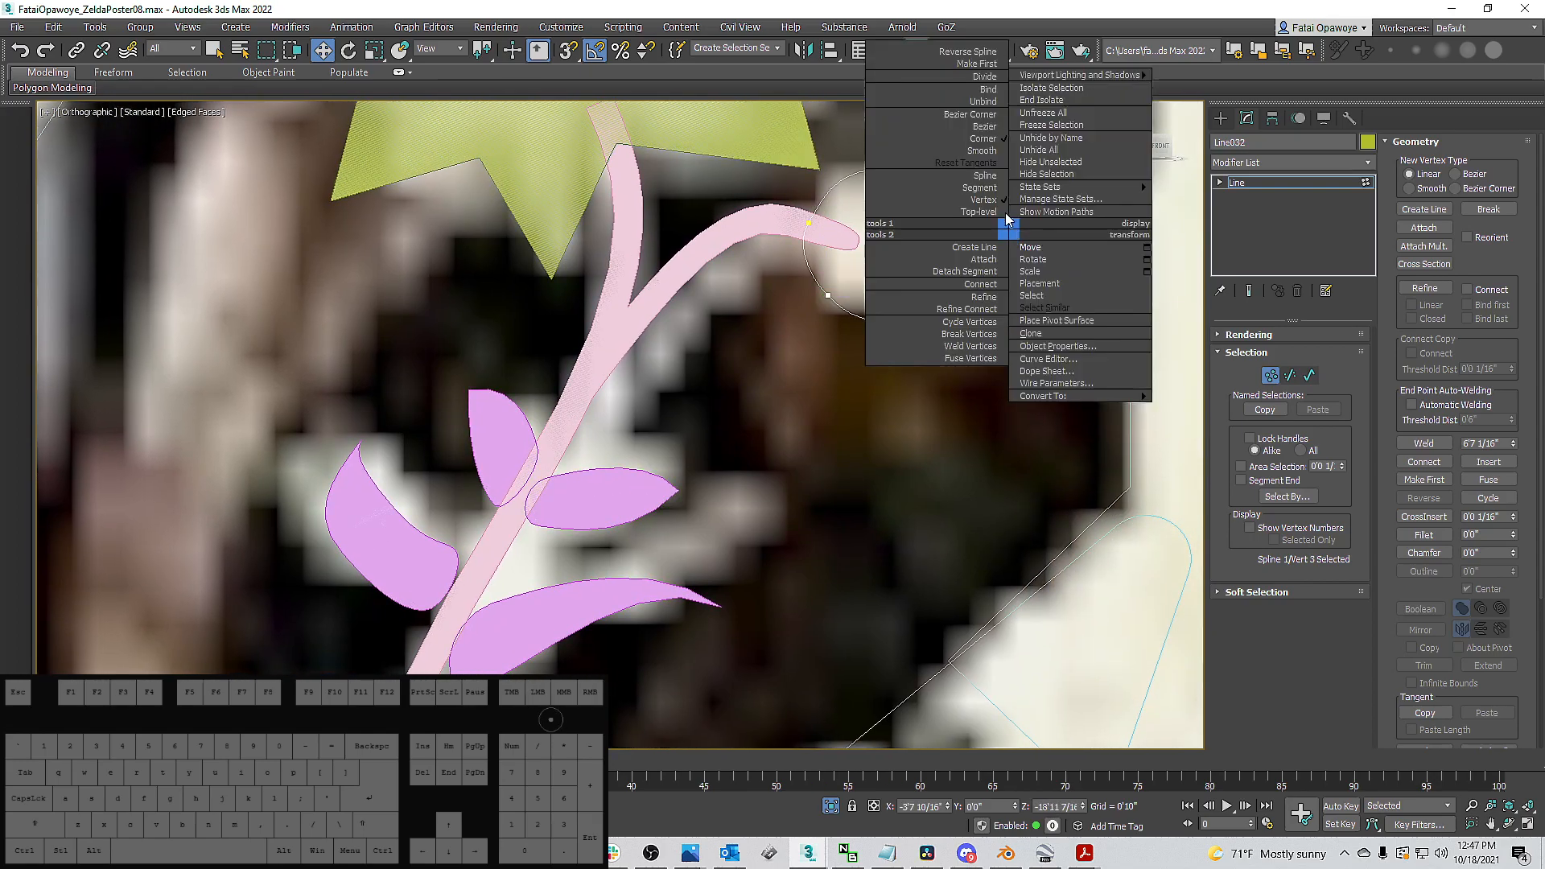
left_click(994, 156)
Move the bud's tip down and right, then adjust its lower-edge and upper-right vertices to round the shape.
left_click(1038, 326)
left_click_drag(1059, 307, 1085, 325)
left_click(925, 329)
left_click_drag(939, 312, 947, 306)
left_click(1026, 254)
left_click_drag(1051, 227, 1043, 193)
left_click(1258, 161)
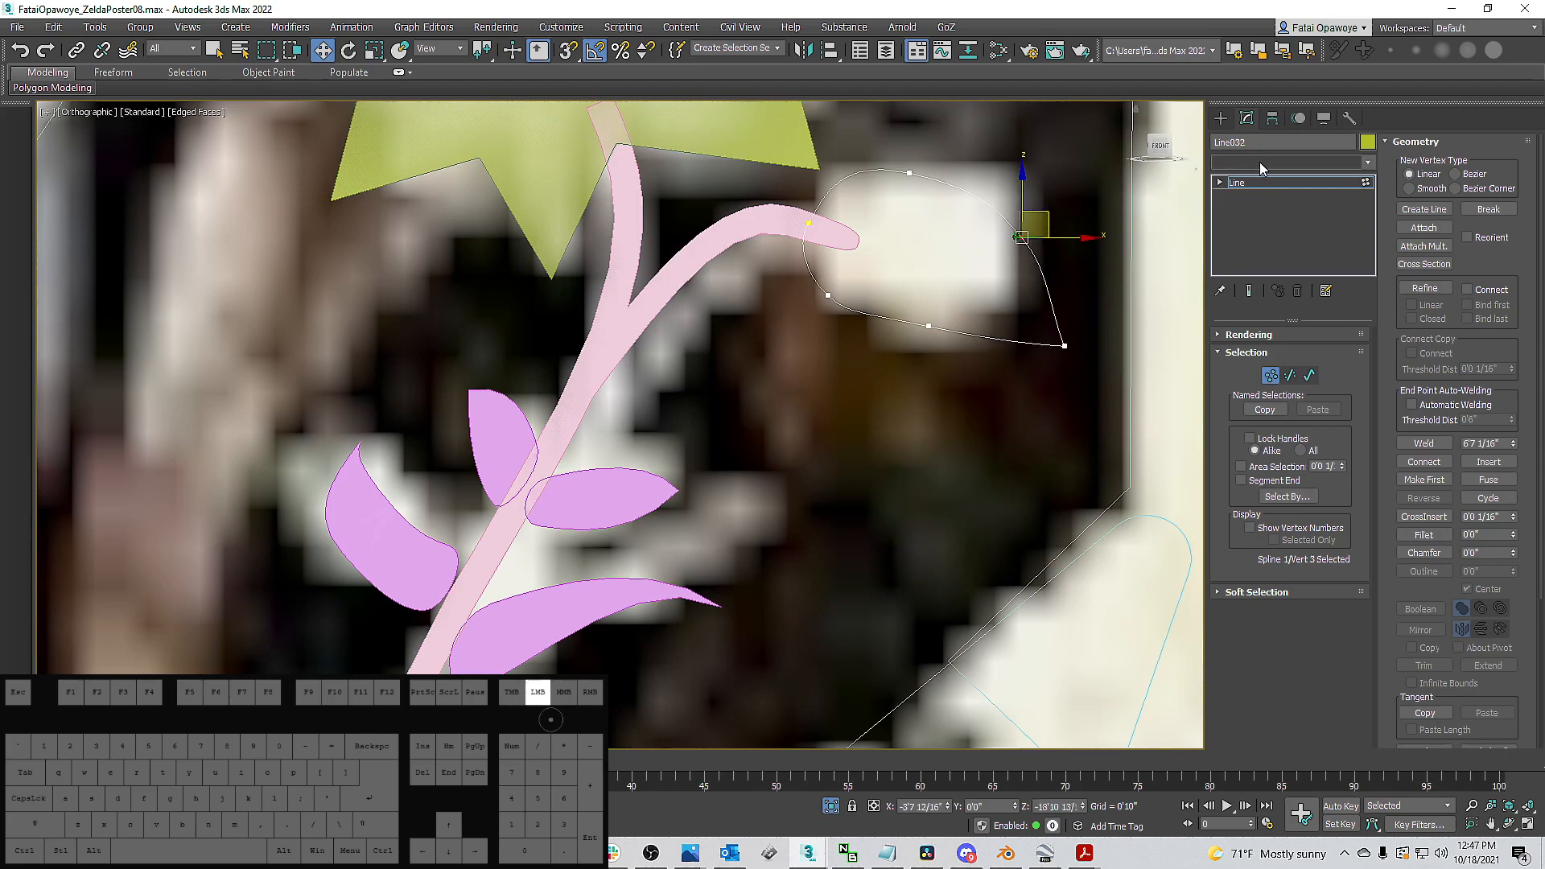
scroll(1261, 185, "down", 3)
scroll(1263, 193, "down", 20)
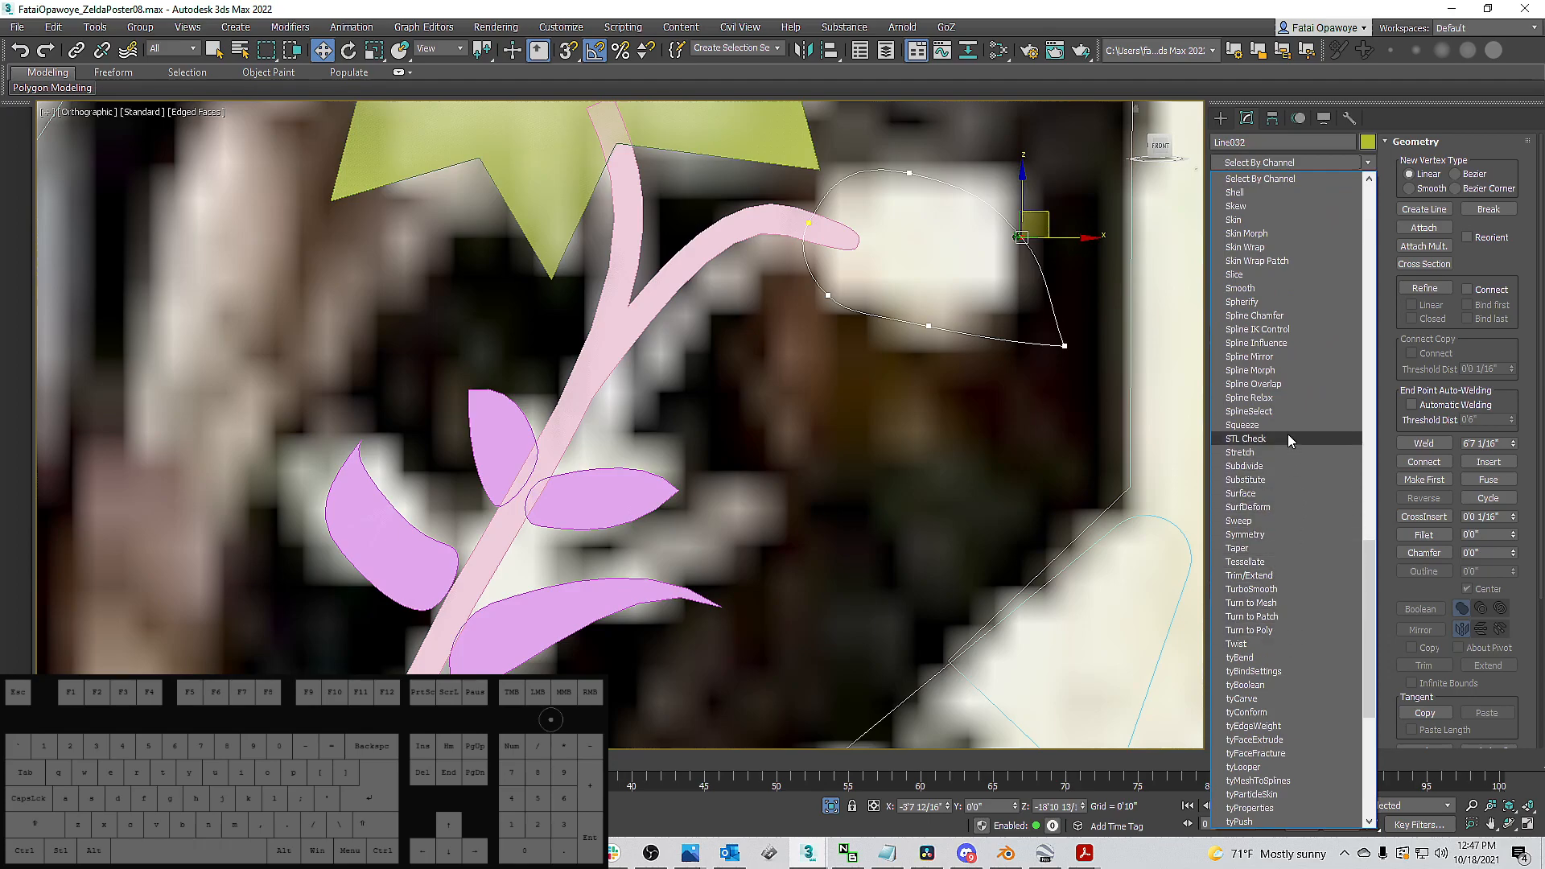
left_click(1137, 253)
right_click(1076, 280)
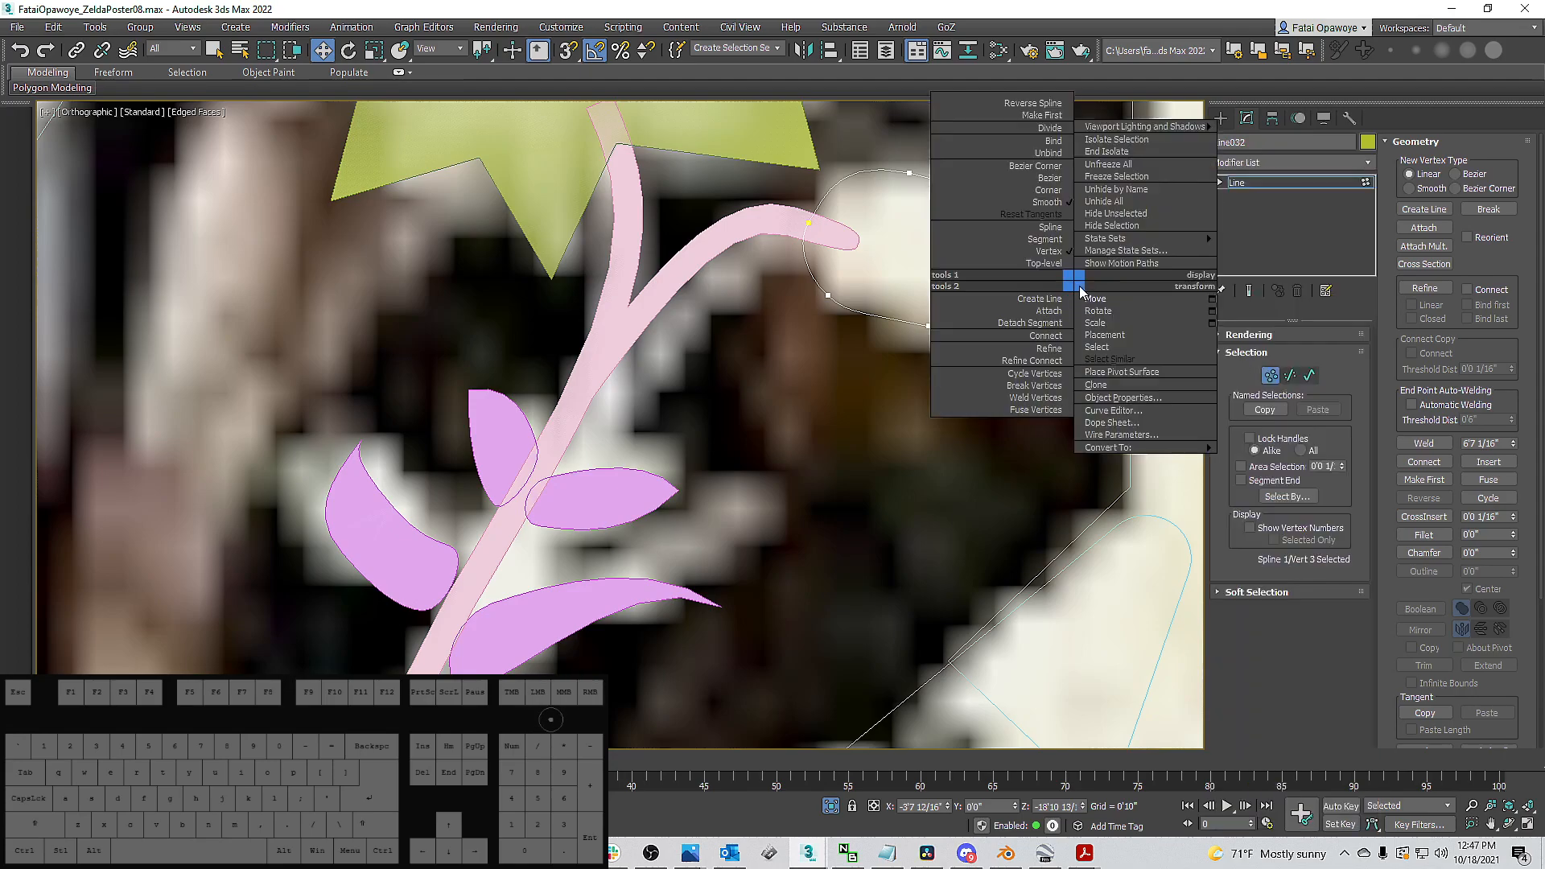
left_click(1011, 215)
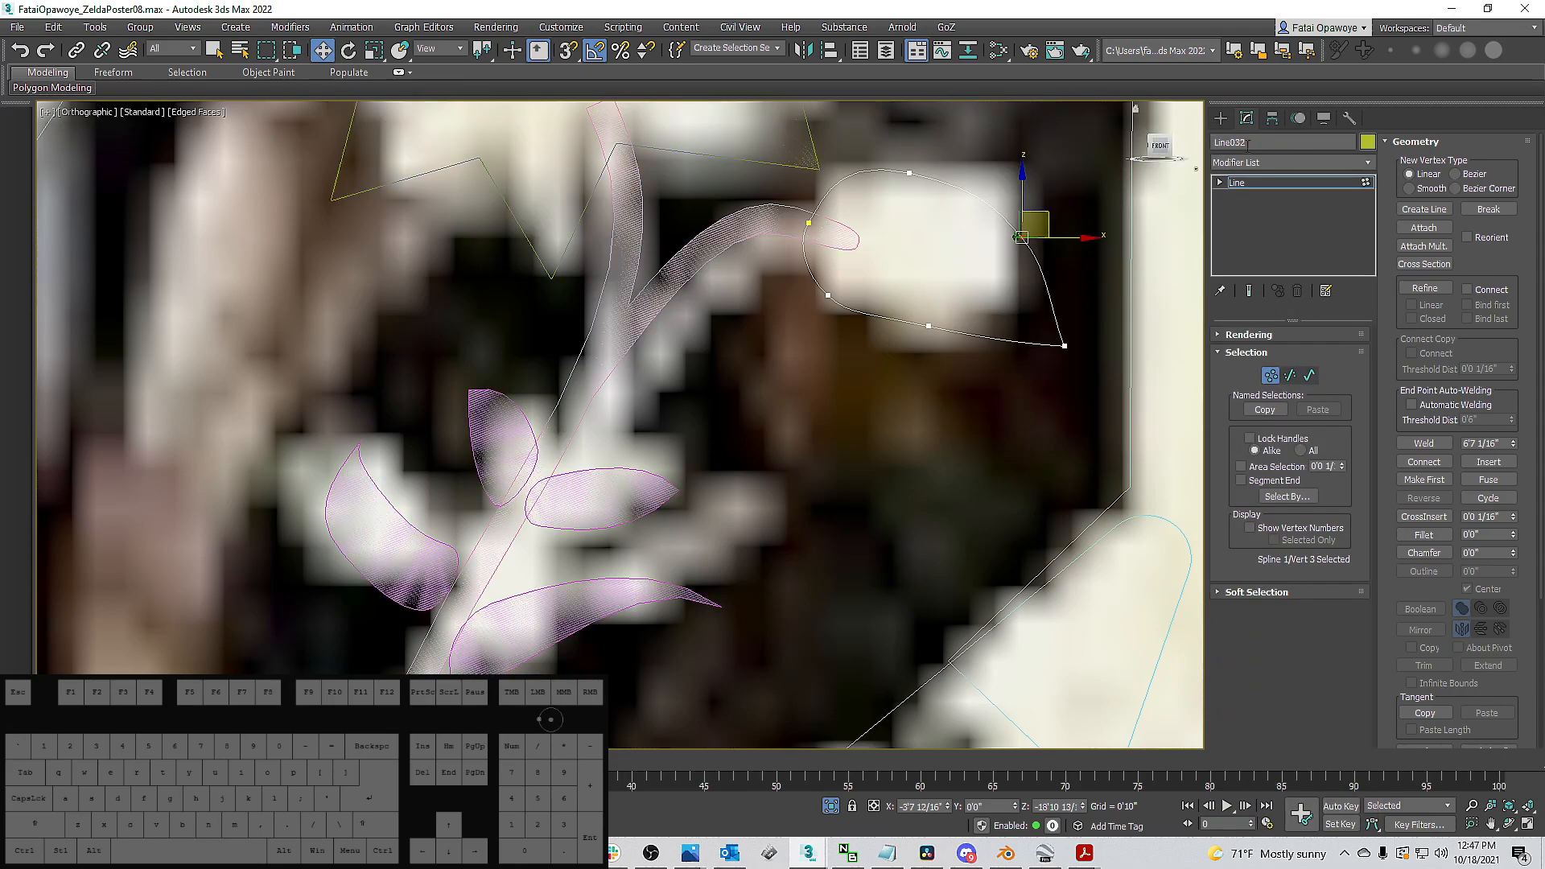
Apply an Edit Poly modifier to the bud outline.
left_click(1267, 165)
left_click(1267, 164)
key("e")
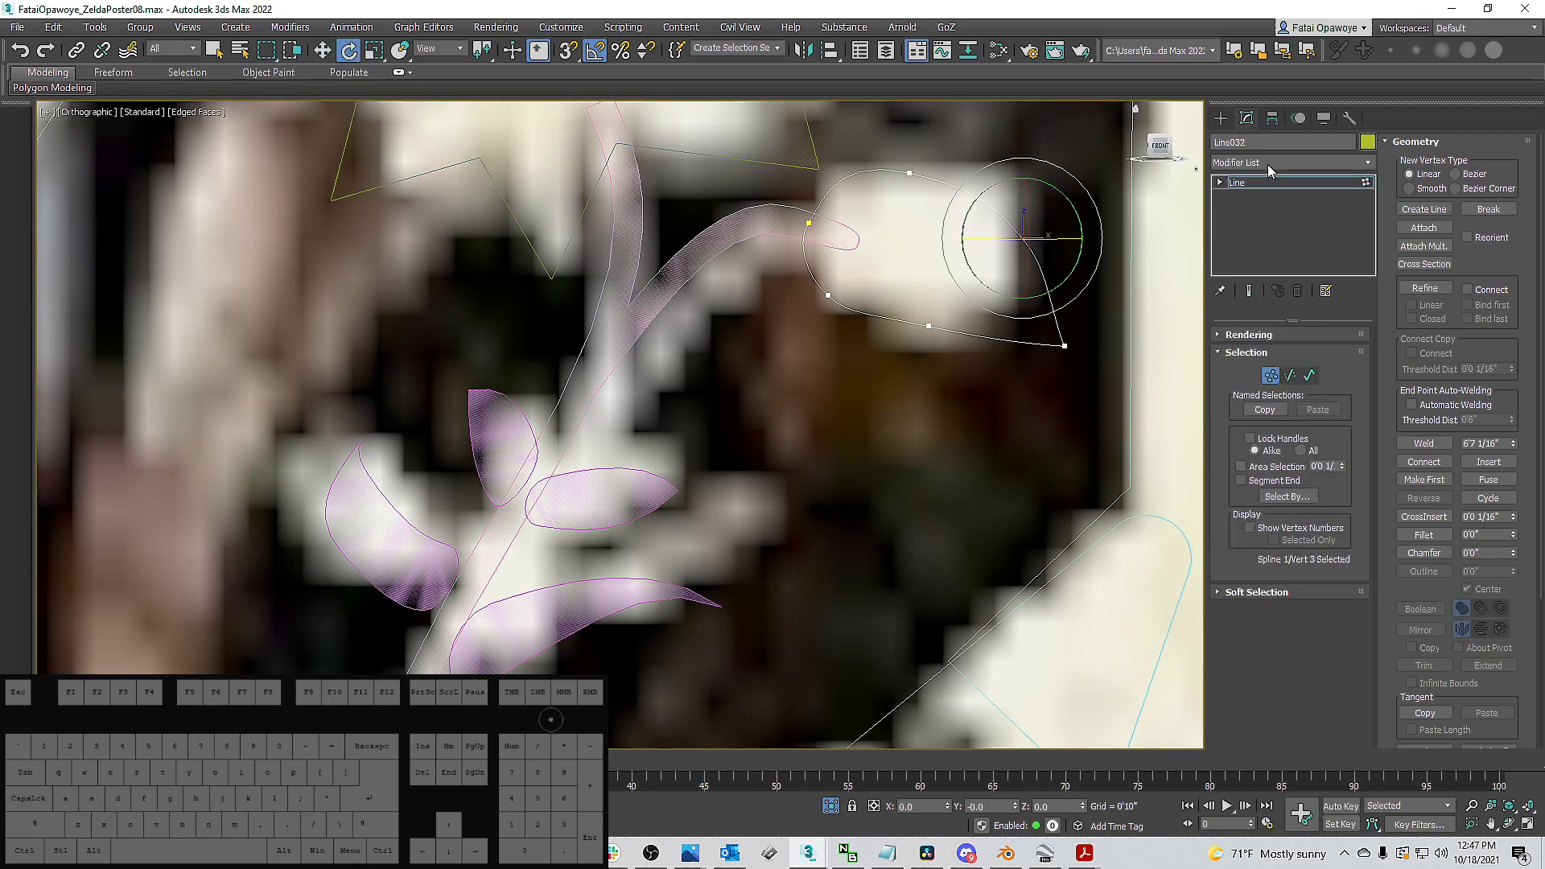
left_click(1267, 164)
key("e")
left_click(1259, 221)
Enter vertex editing on the Zelda lettering outline and select the vertices around the E's middle arm.
scroll(931, 274, "down", 3)
middle_click_drag(931, 274, 853, 306, "alt")
scroll(936, 274, "down", 5)
scroll(811, 333, "down", 3)
scroll(950, 227, "up", 4)
left_click(961, 221)
key("1")
left_click_drag(966, 308, 911, 231)
left_click_drag(938, 349, 969, 231, "ctrl")
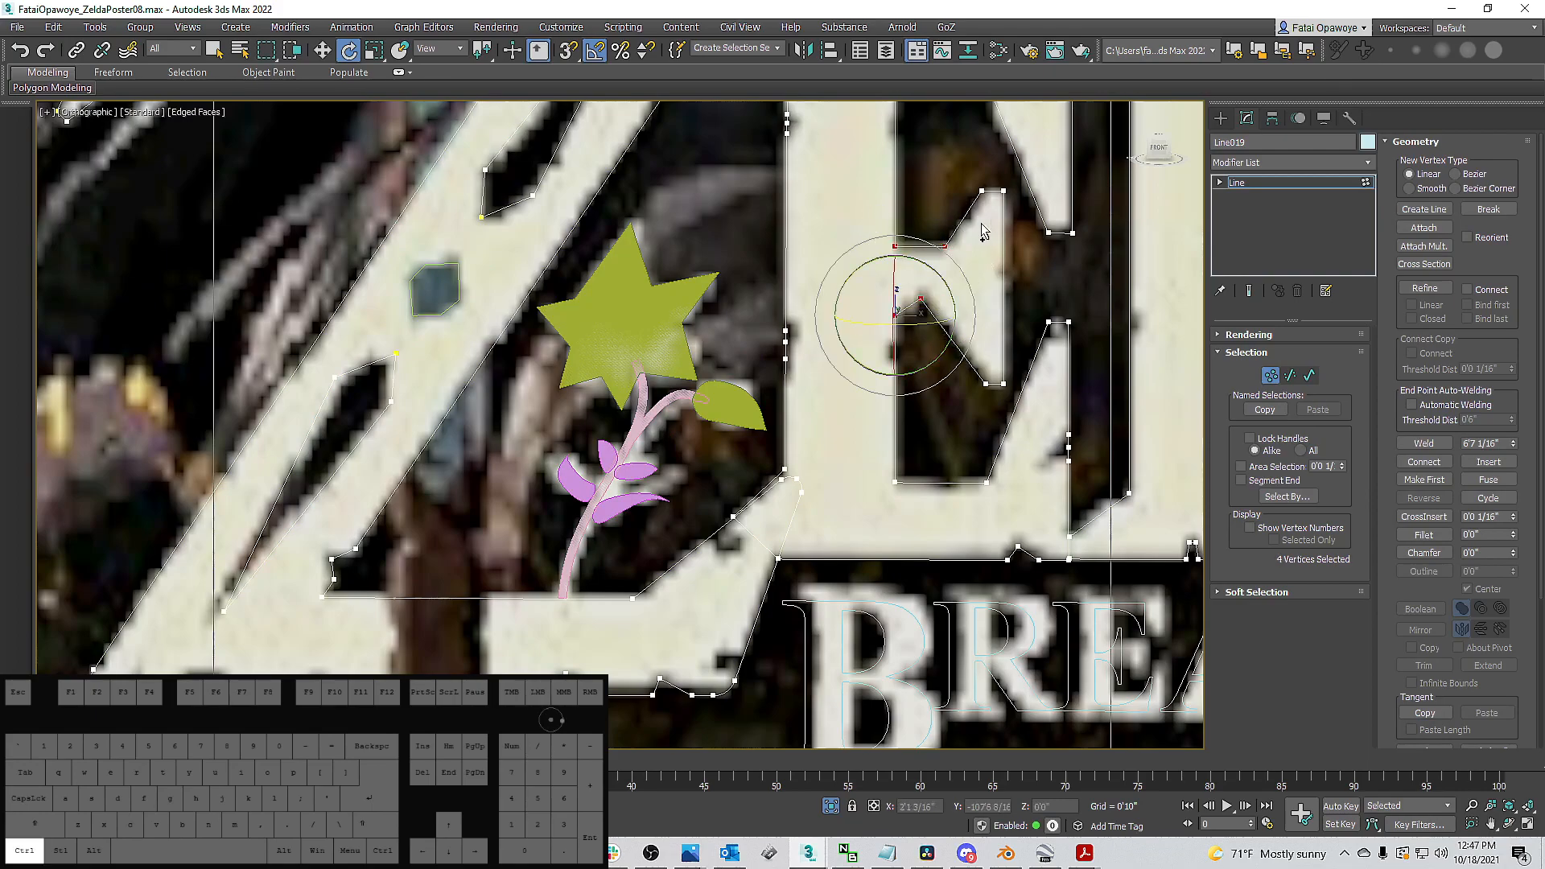
left_click_drag(1084, 245, 1038, 189, "ctrl")
left_click_drag(952, 344, 994, 382, "ctrl")
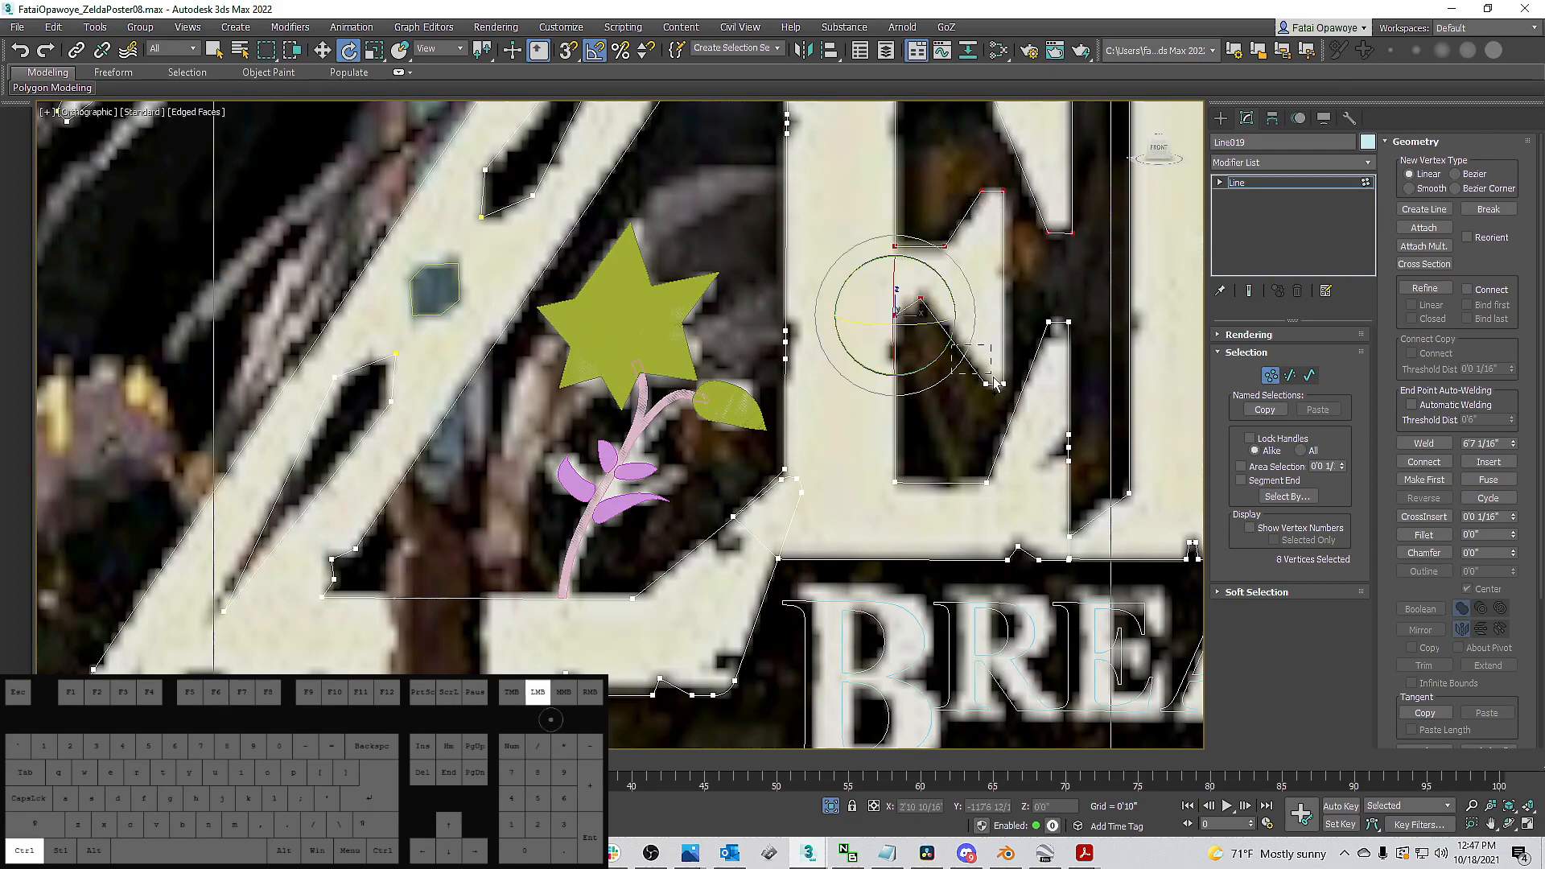
key("ctrl+z")
key("ctrl+z")
Add the E's remaining inner corner and arm-tip vertices to the selection in the front view.
key("w")
middle_click_drag(1010, 265, 972, 277)
key("f")
key("z")
scroll(866, 254, "down", 5)
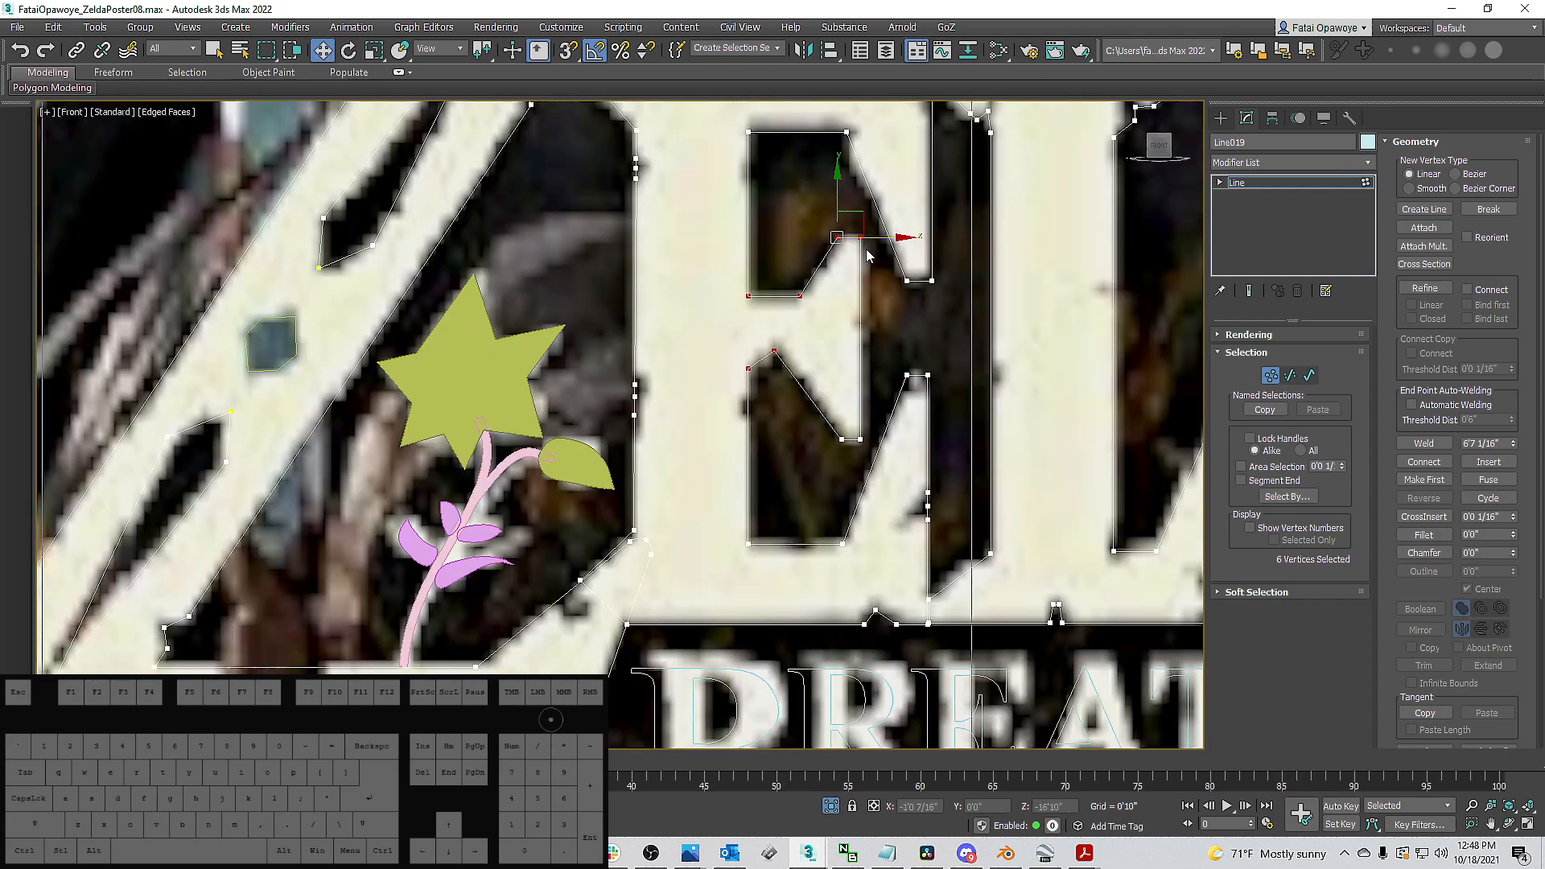
left_click_drag(866, 455, 870, 452, "ctrl")
mouse_move(897, 351)
left_mouse_down("ctrl")
mouse_move(917, 392)
mouse_move(896, 356)
left_mouse_up("ctrl")
left_click_drag(859, 576, 765, 555, "ctrl")
middle_click_drag(747, 203, 750, 281)
left_click_drag(850, 236, 867, 242, "ctrl")
Add the L's top and arm-tip vertices and the top corner vertices of the D and A to the selection.
middle_click_drag(921, 250, 825, 240)
middle_click_drag(1051, 143, 915, 120)
middle_click_drag(962, 186, 961, 193)
scroll(962, 192, "up", 2)
left_click_drag(946, 169, 998, 272, "ctrl")
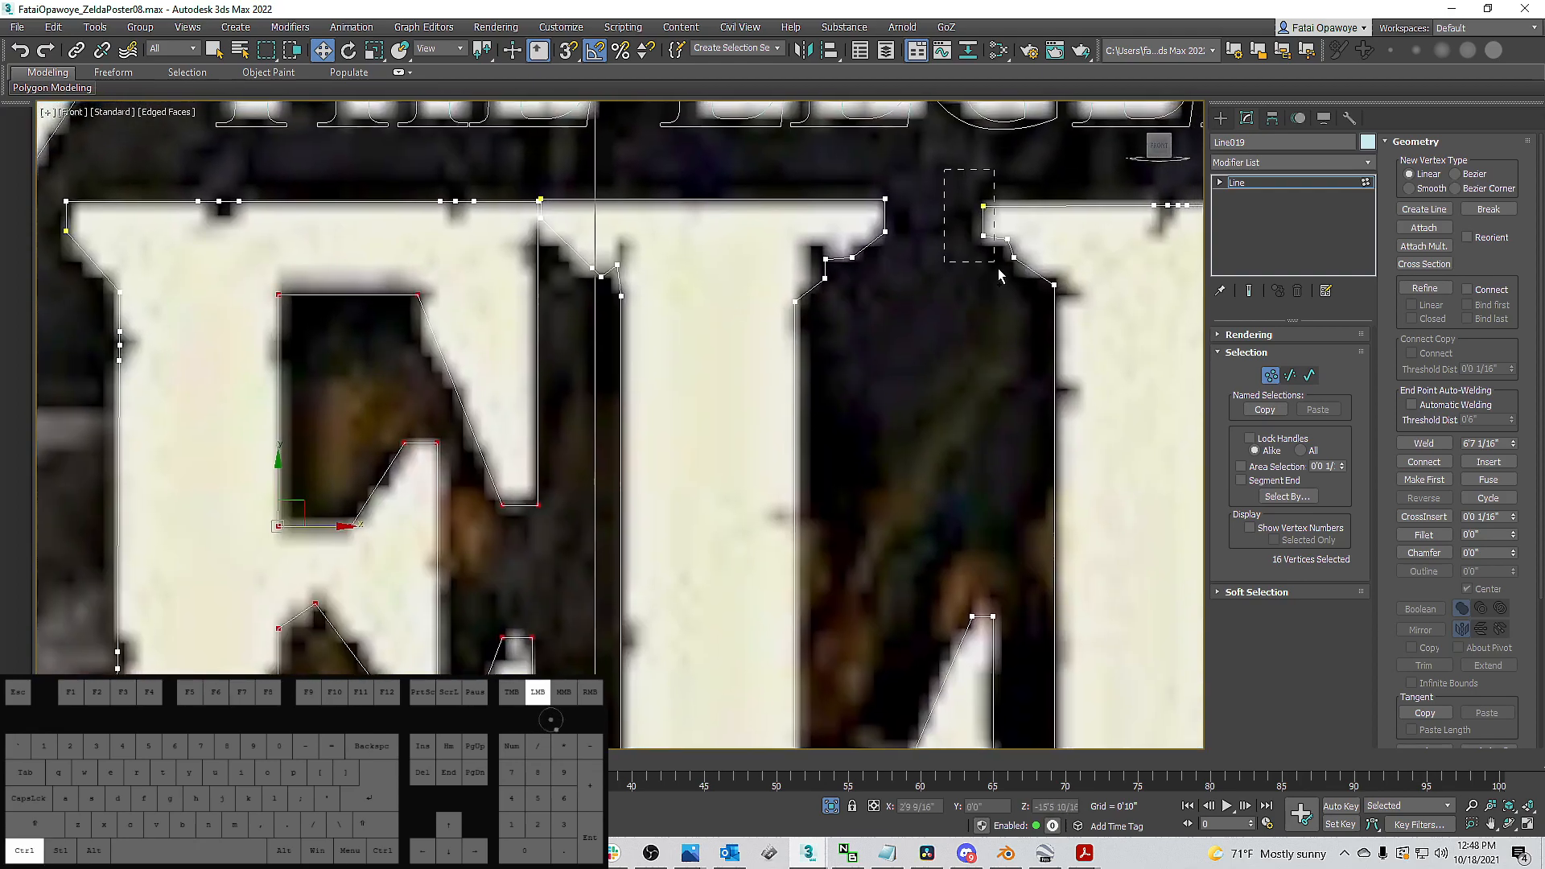
scroll(909, 210, "down", 5)
scroll(708, 254, "up", 5)
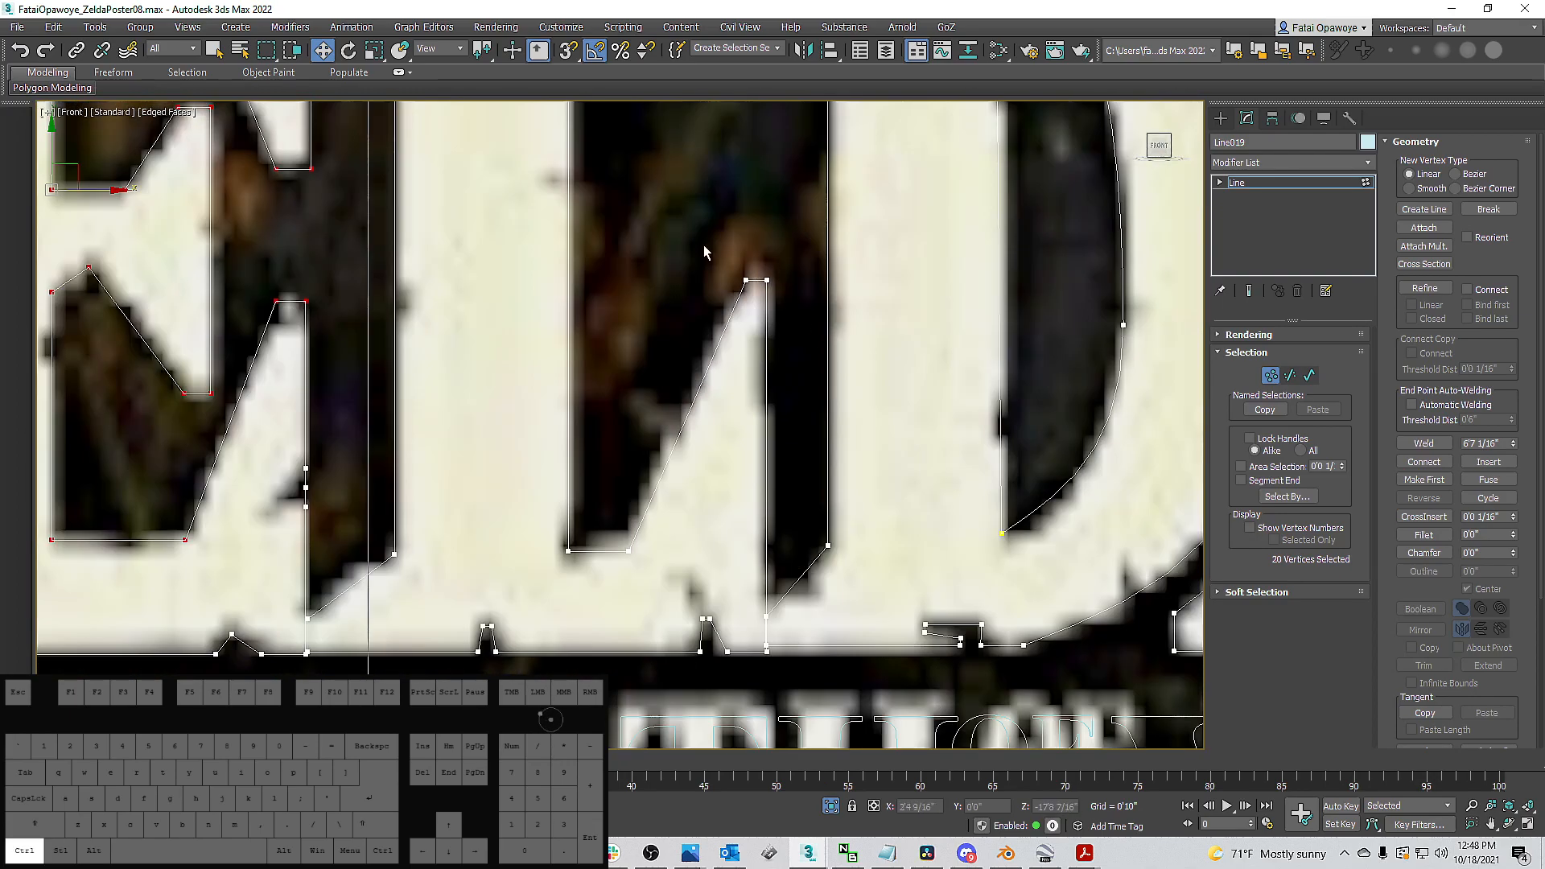
scroll(771, 286, "down", 3)
middle_click_drag(999, 283, 854, 400)
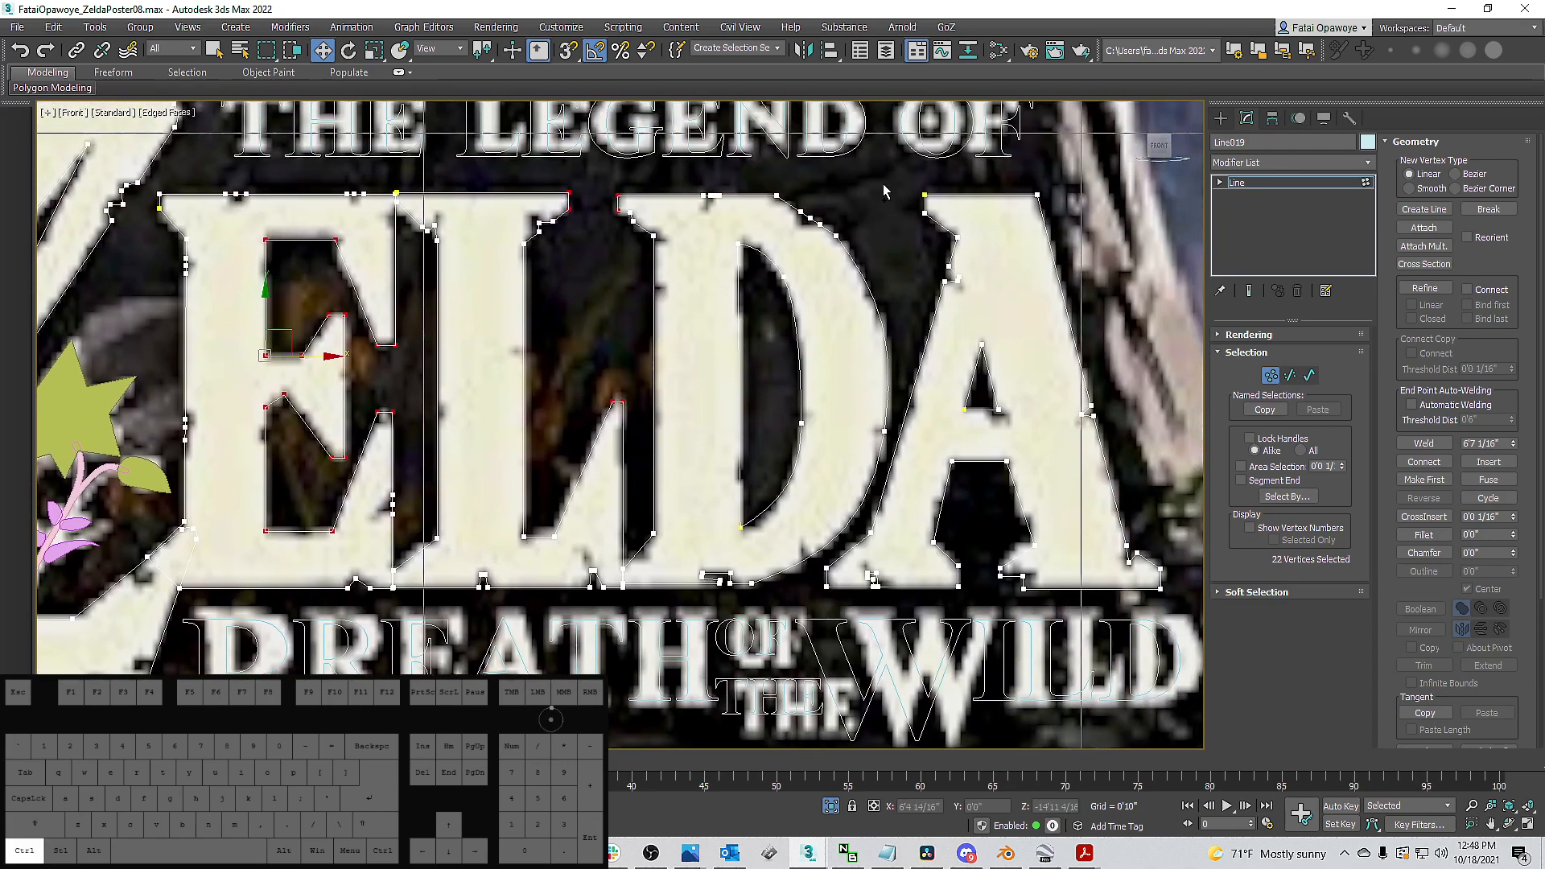
left_click_drag(1070, 228, 1070, 227, "ctrl")
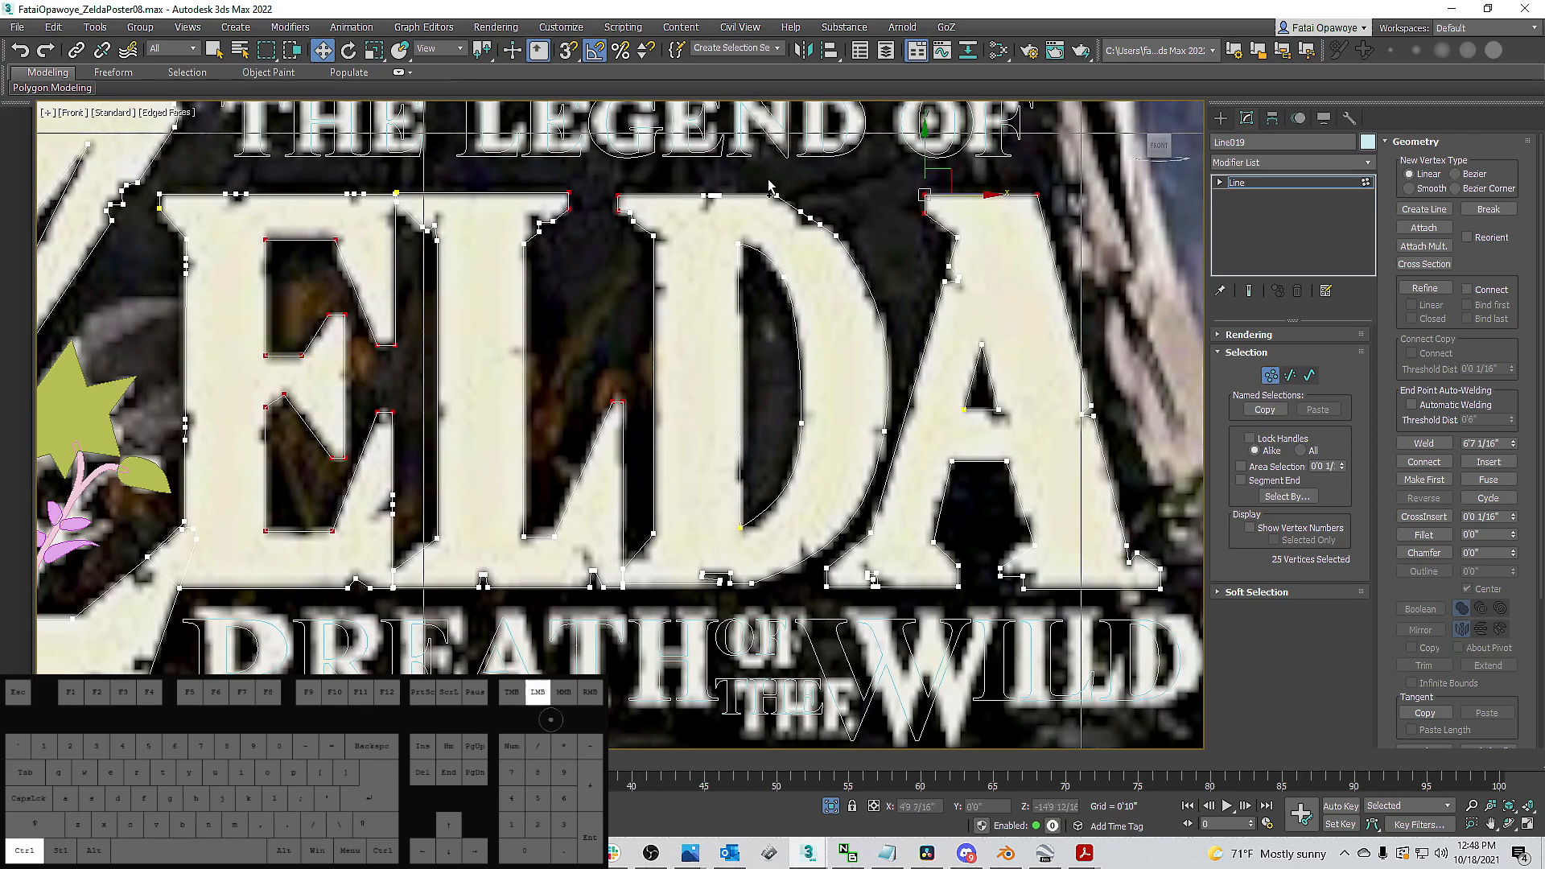
left_click_drag(780, 202, 782, 213, "ctrl")
Add the corner vertices of the A's left foot to the selection and fillet all selected corners slightly.
middle_click_drag(804, 314, 747, 201)
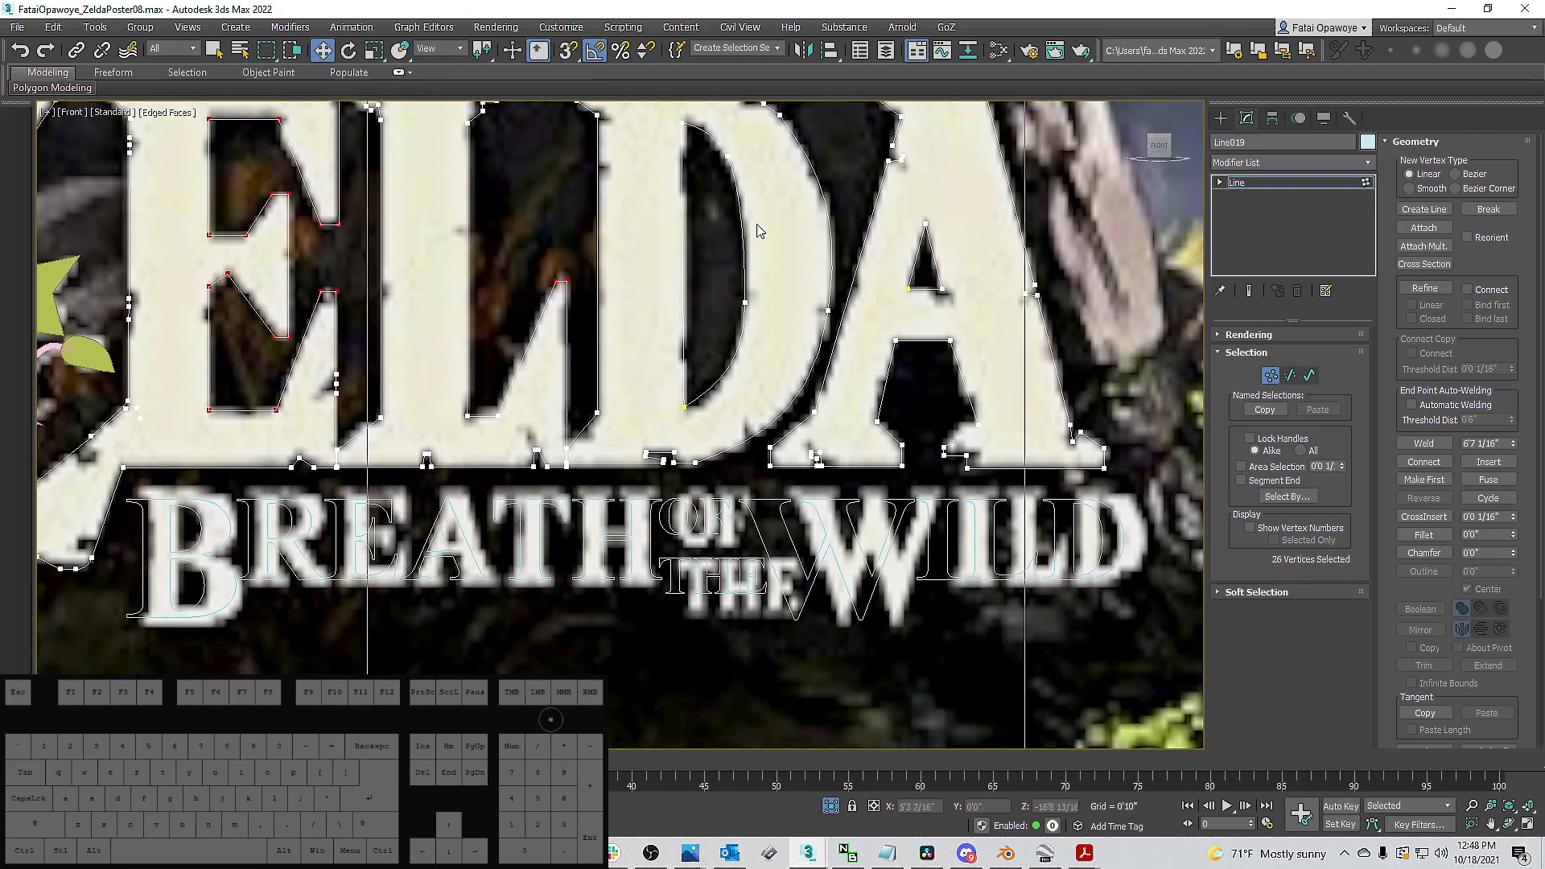
scroll(889, 402, "up", 2)
middle_click_drag(788, 381, 841, 351)
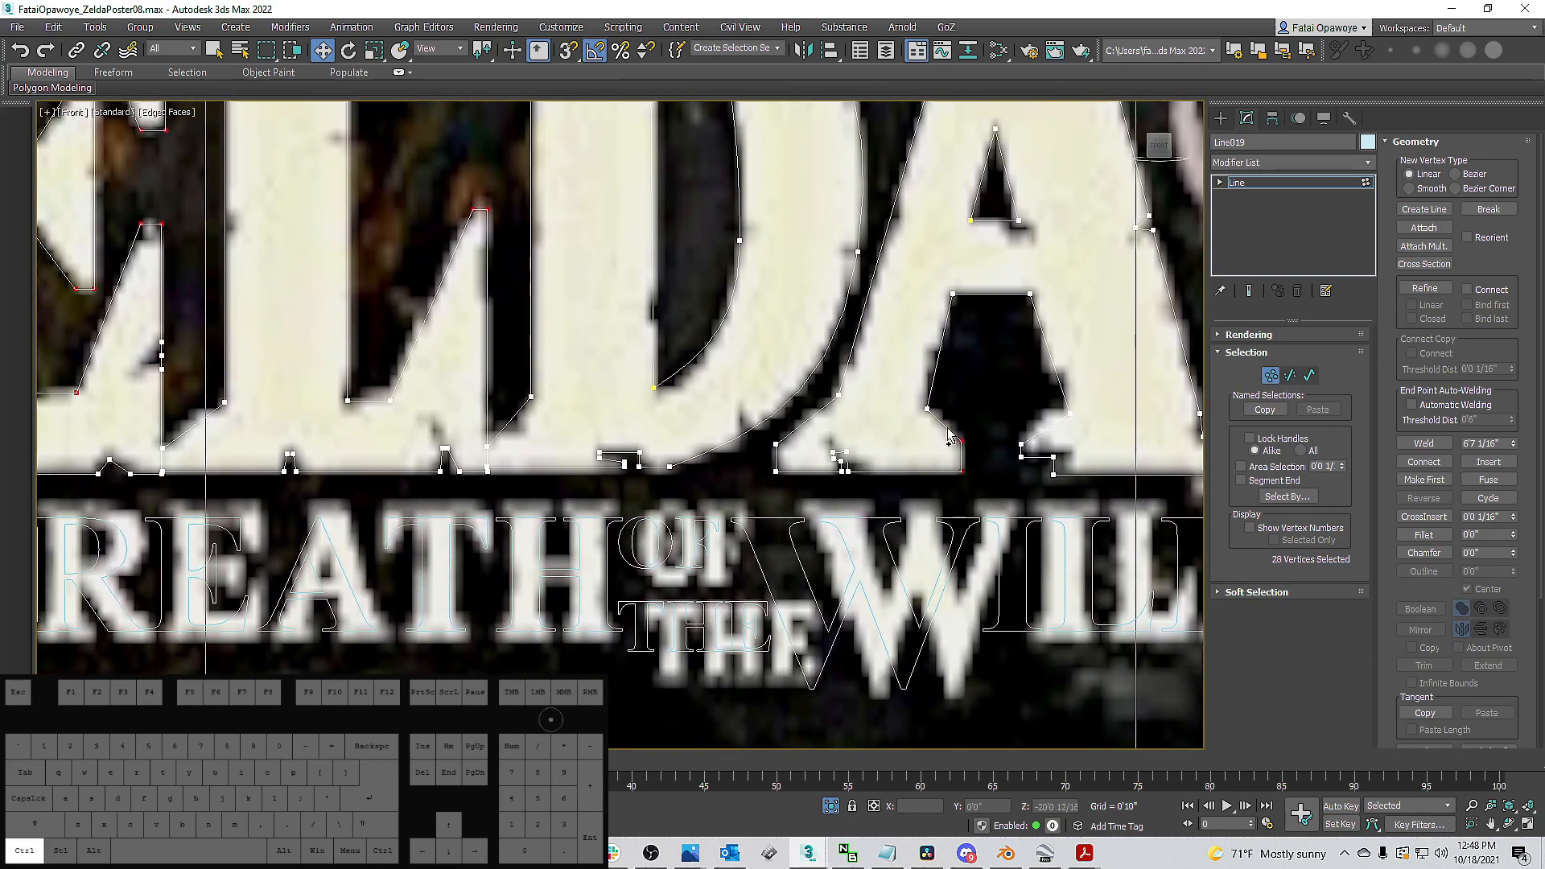
left_click_drag(781, 473, 771, 434, "ctrl")
middle_click_drag(770, 434, 885, 416)
left_click(952, 375, "ctrl")
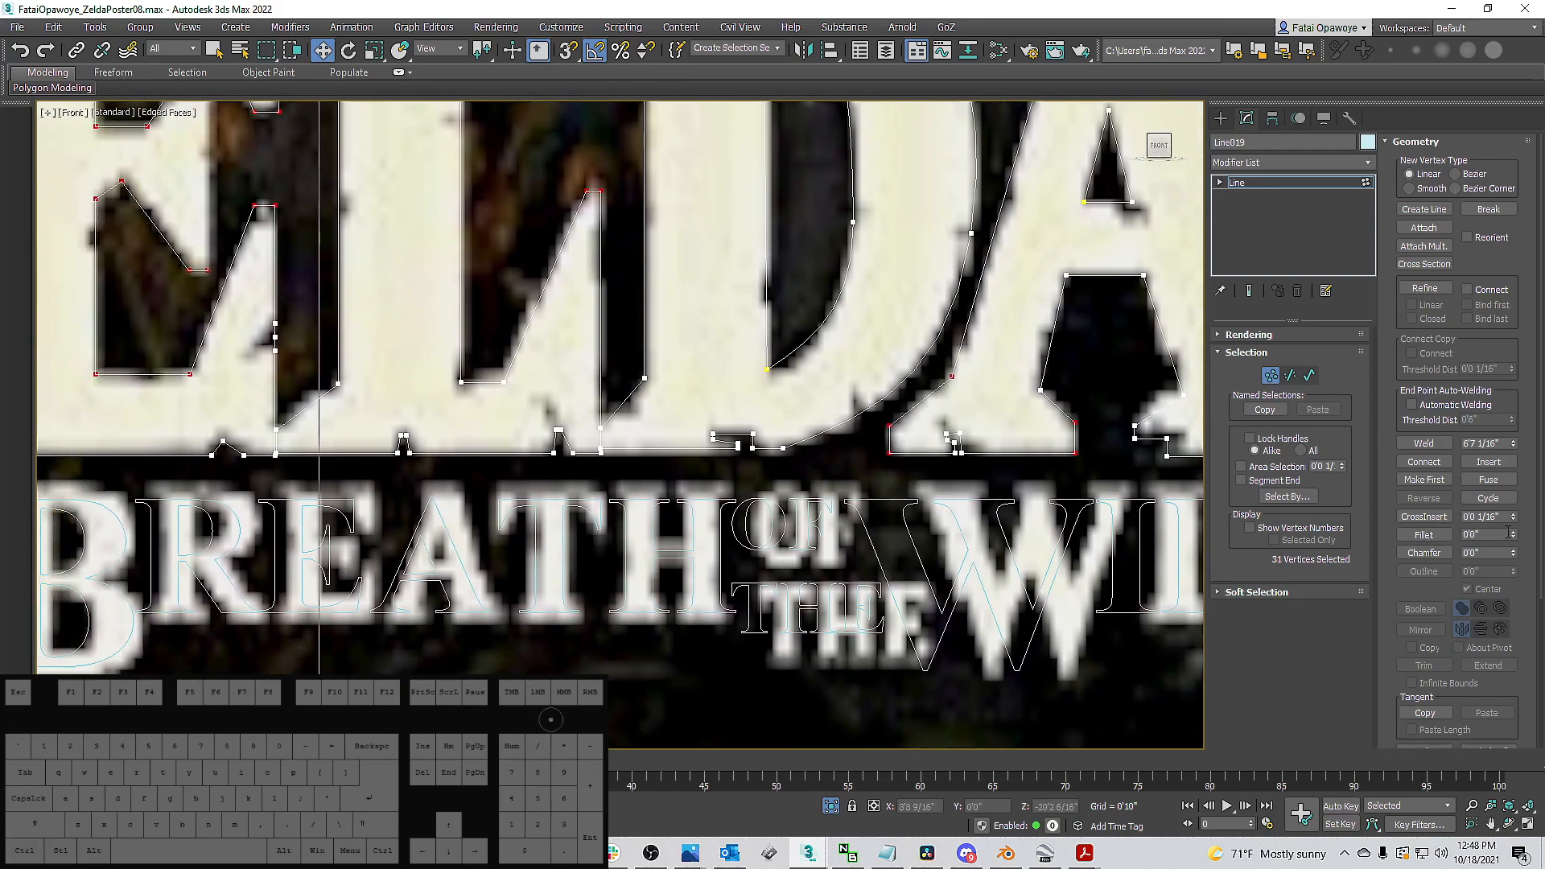
left_click_drag(1516, 535, 1516, 533)
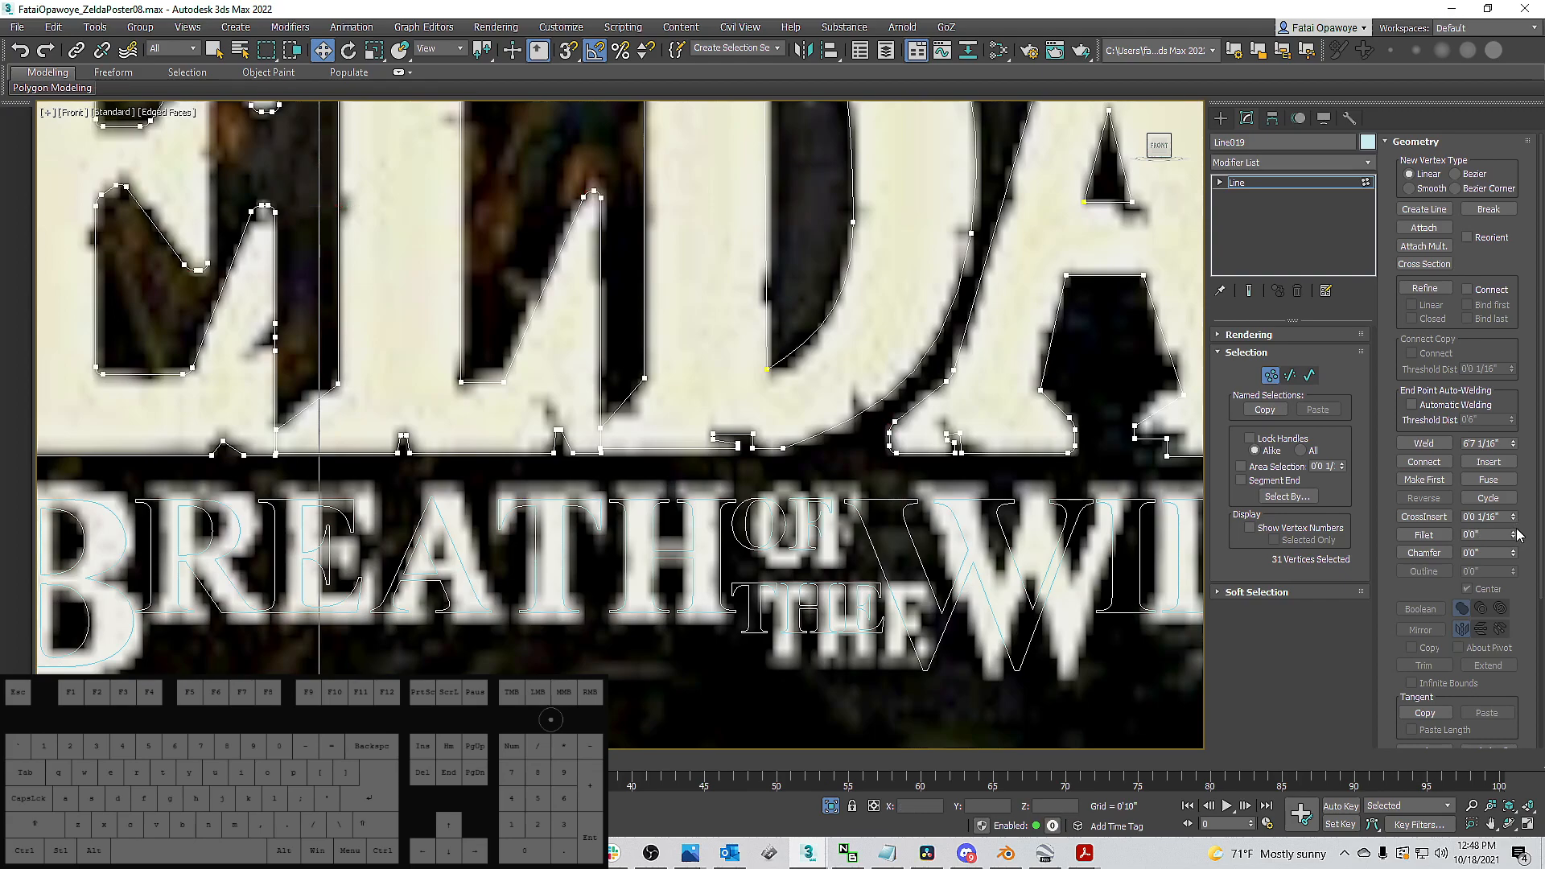
Select all vertices of the lettering outline and weld them with a threshold of 0'1", undoing the attempt at 0'9".
key("ctrl+a")
right_click(949, 325)
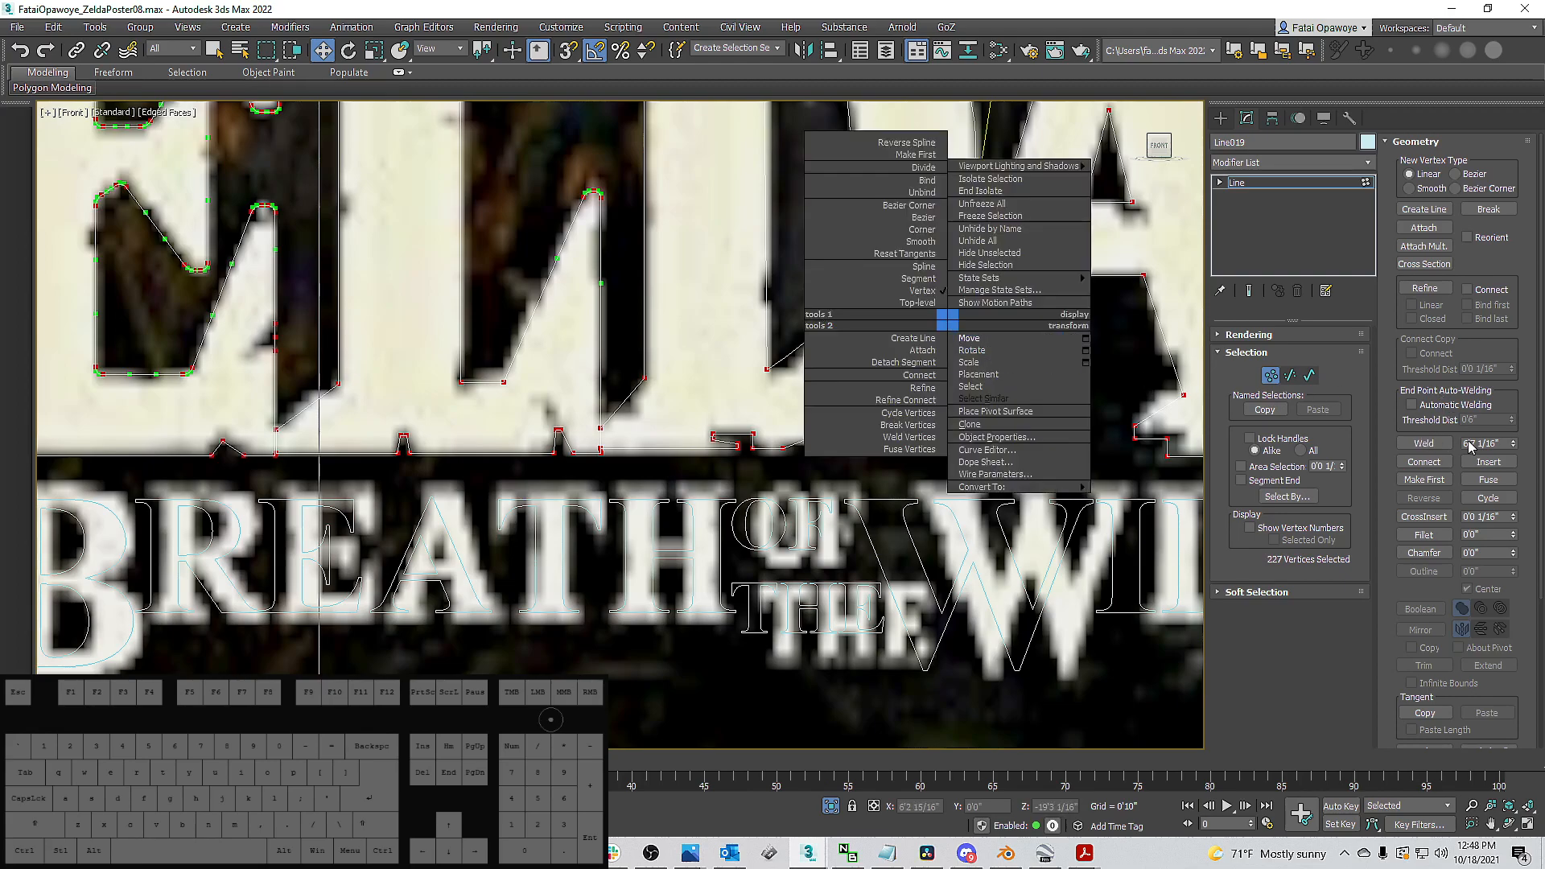
right_click(1514, 445)
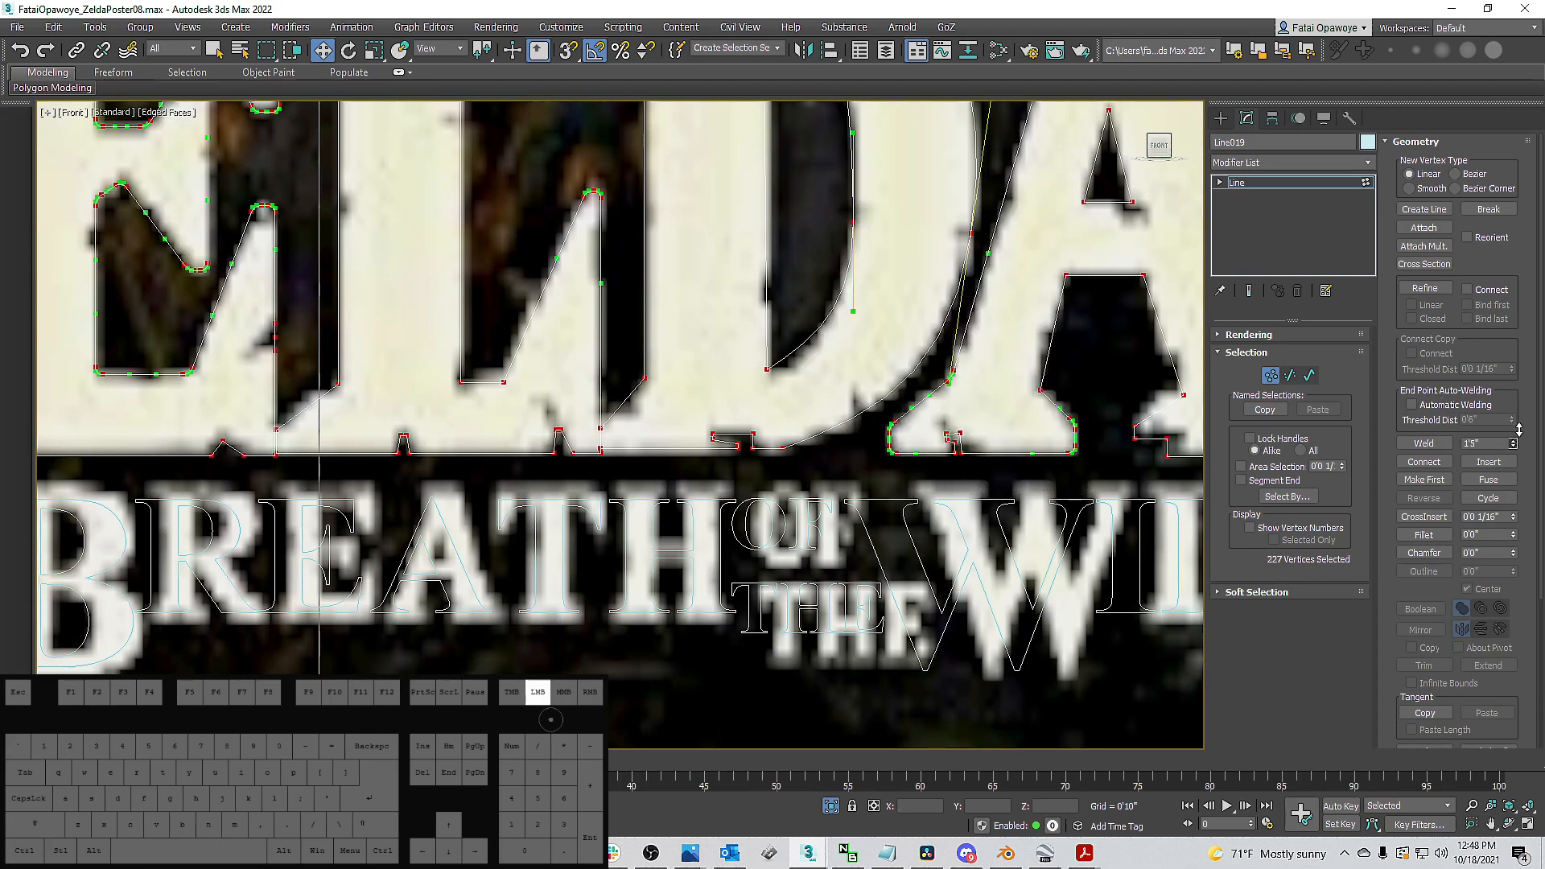
left_click(1439, 447)
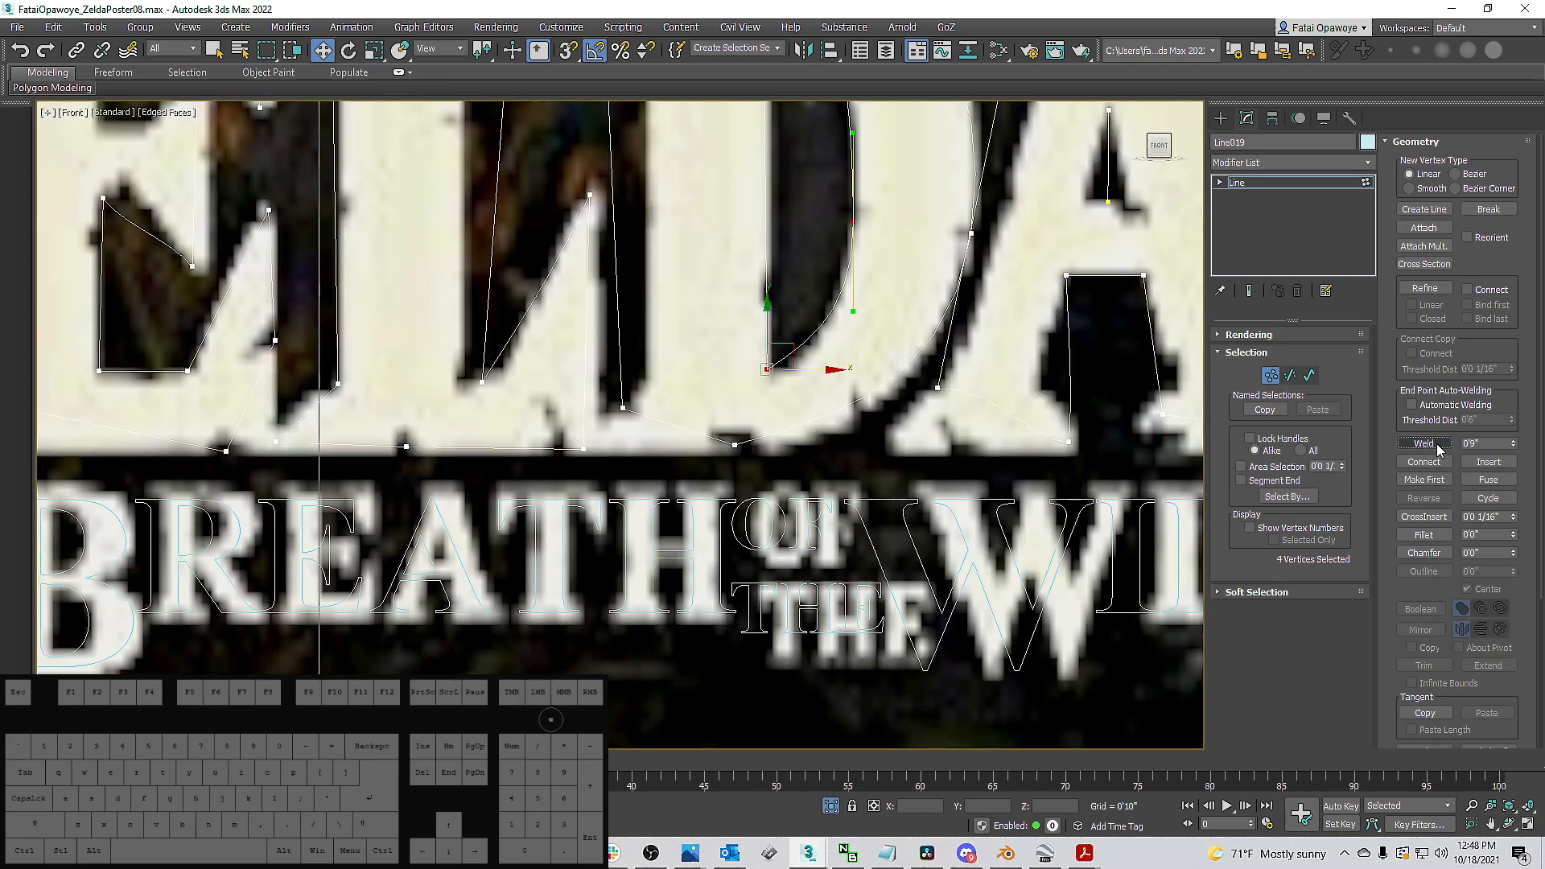
key("ctrl+z")
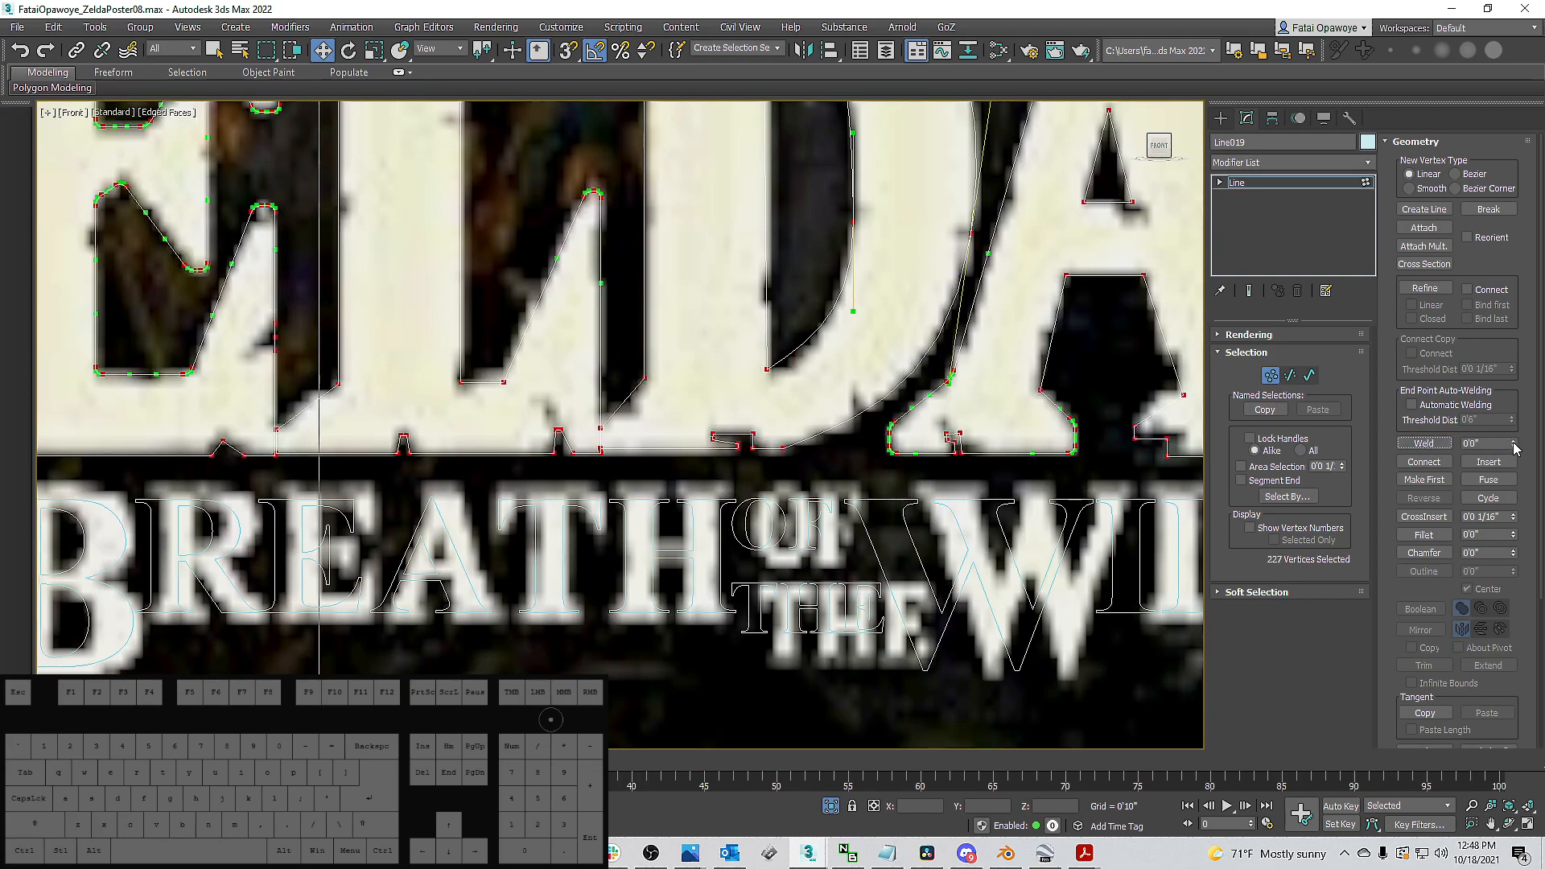
left_click(1425, 445)
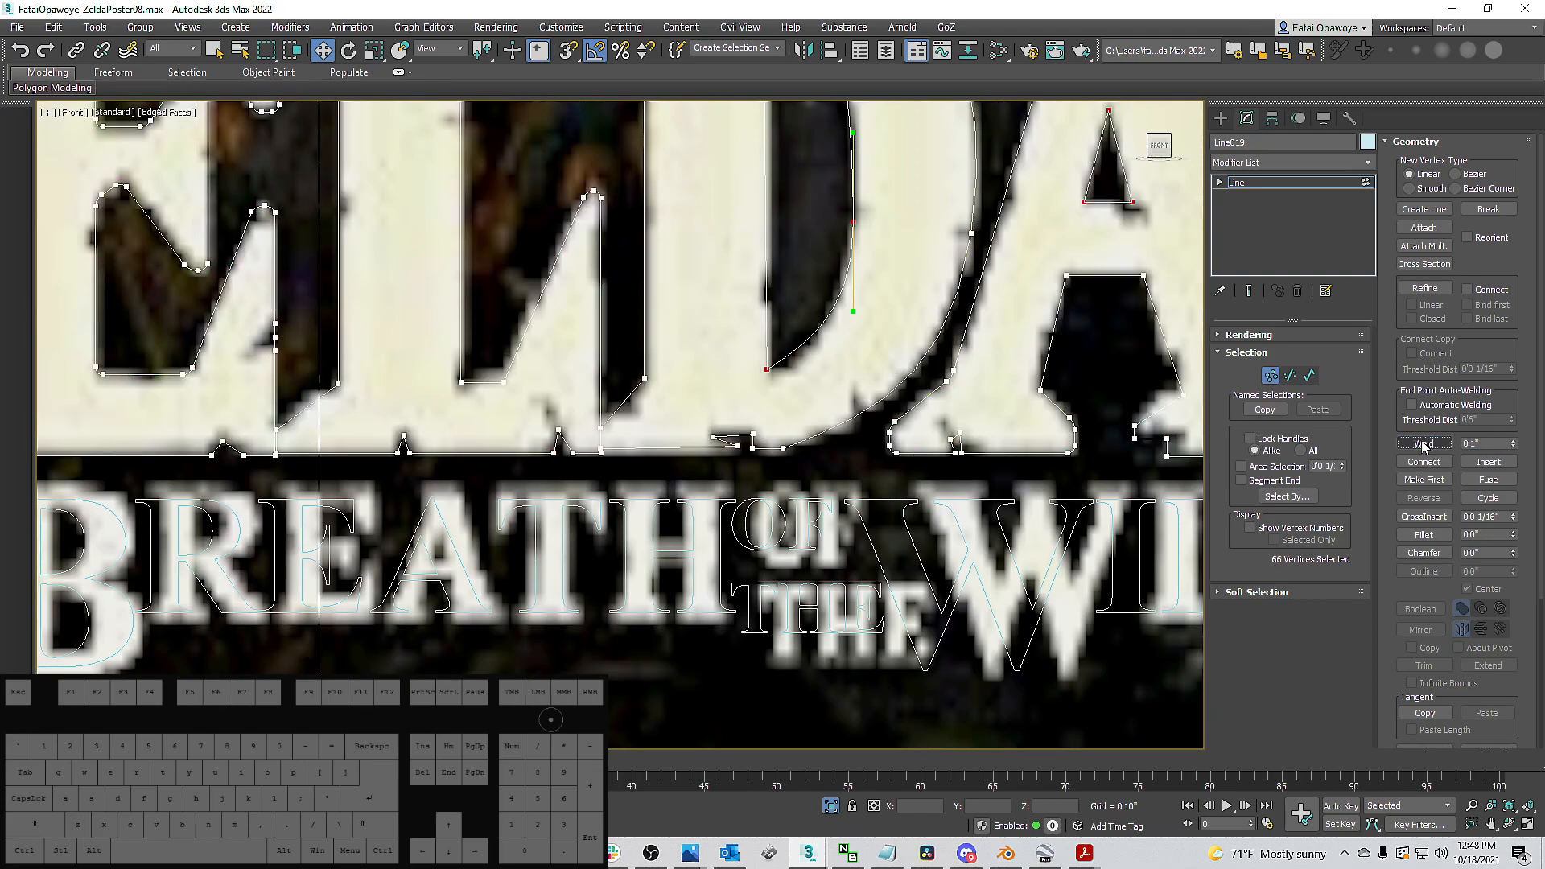
Apply an Edit Poly modifier to the welded ZELDA lettering outline to turn it into a filled surface.
scroll(917, 322, "down", 5)
left_click(917, 316)
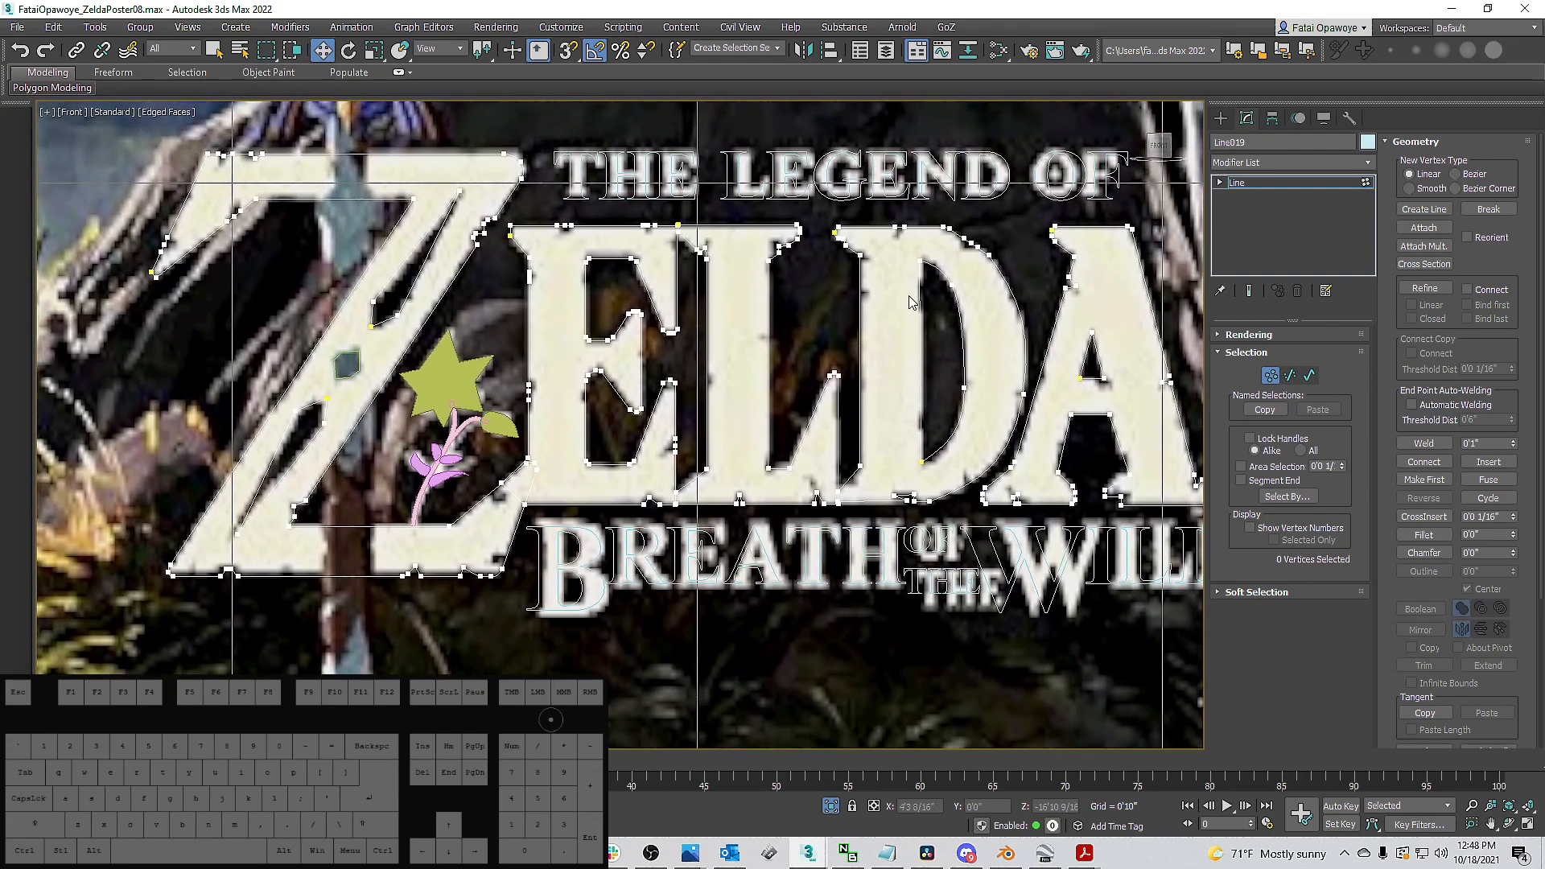
scroll(918, 316, "up", 10)
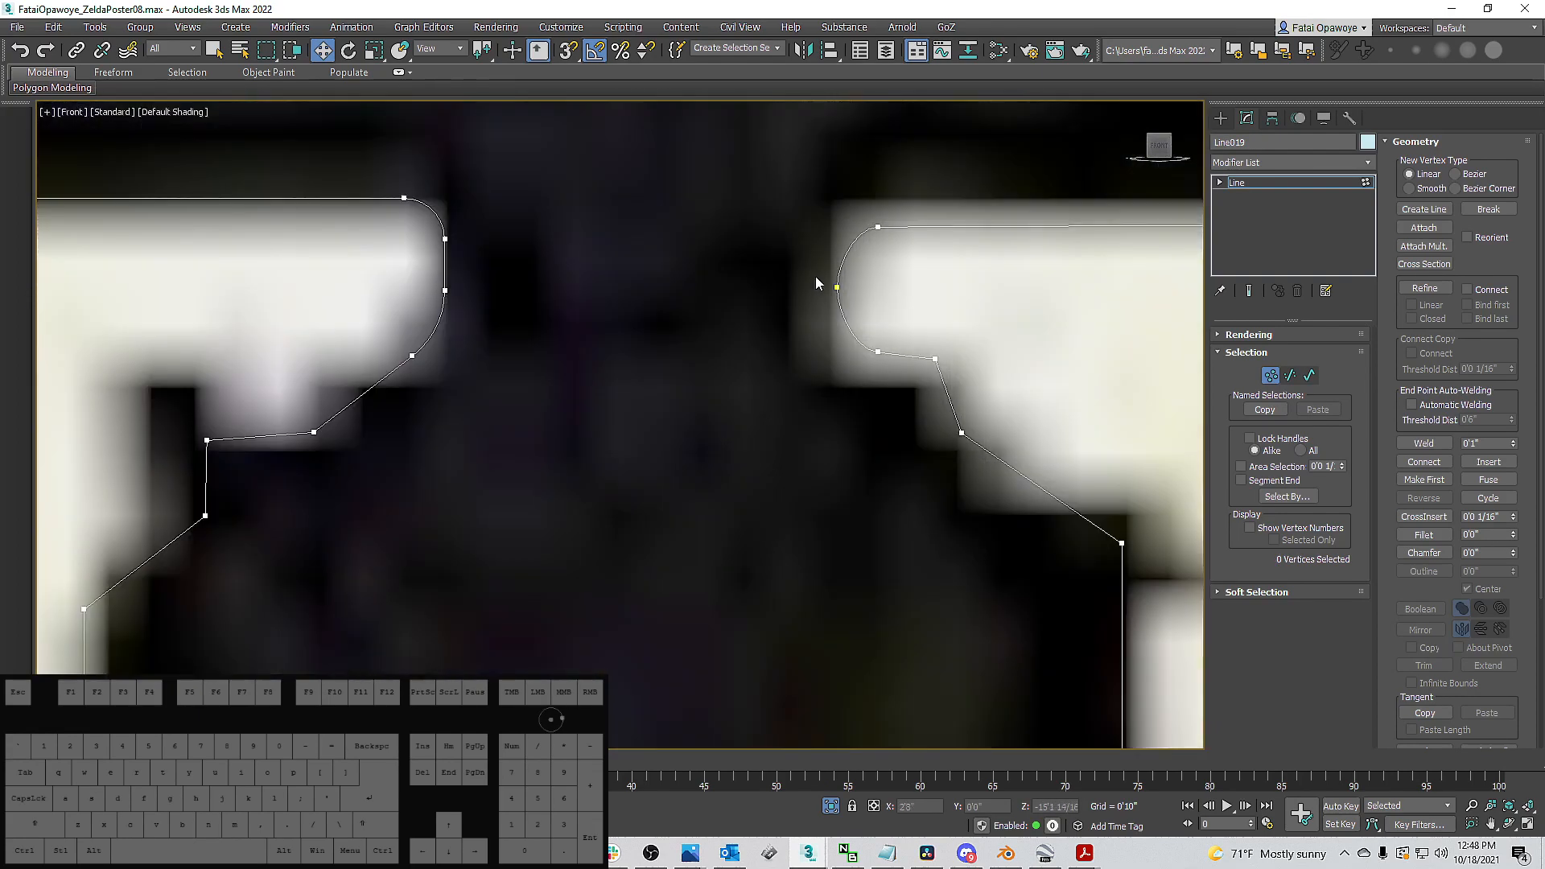
scroll(814, 277, "down", 10)
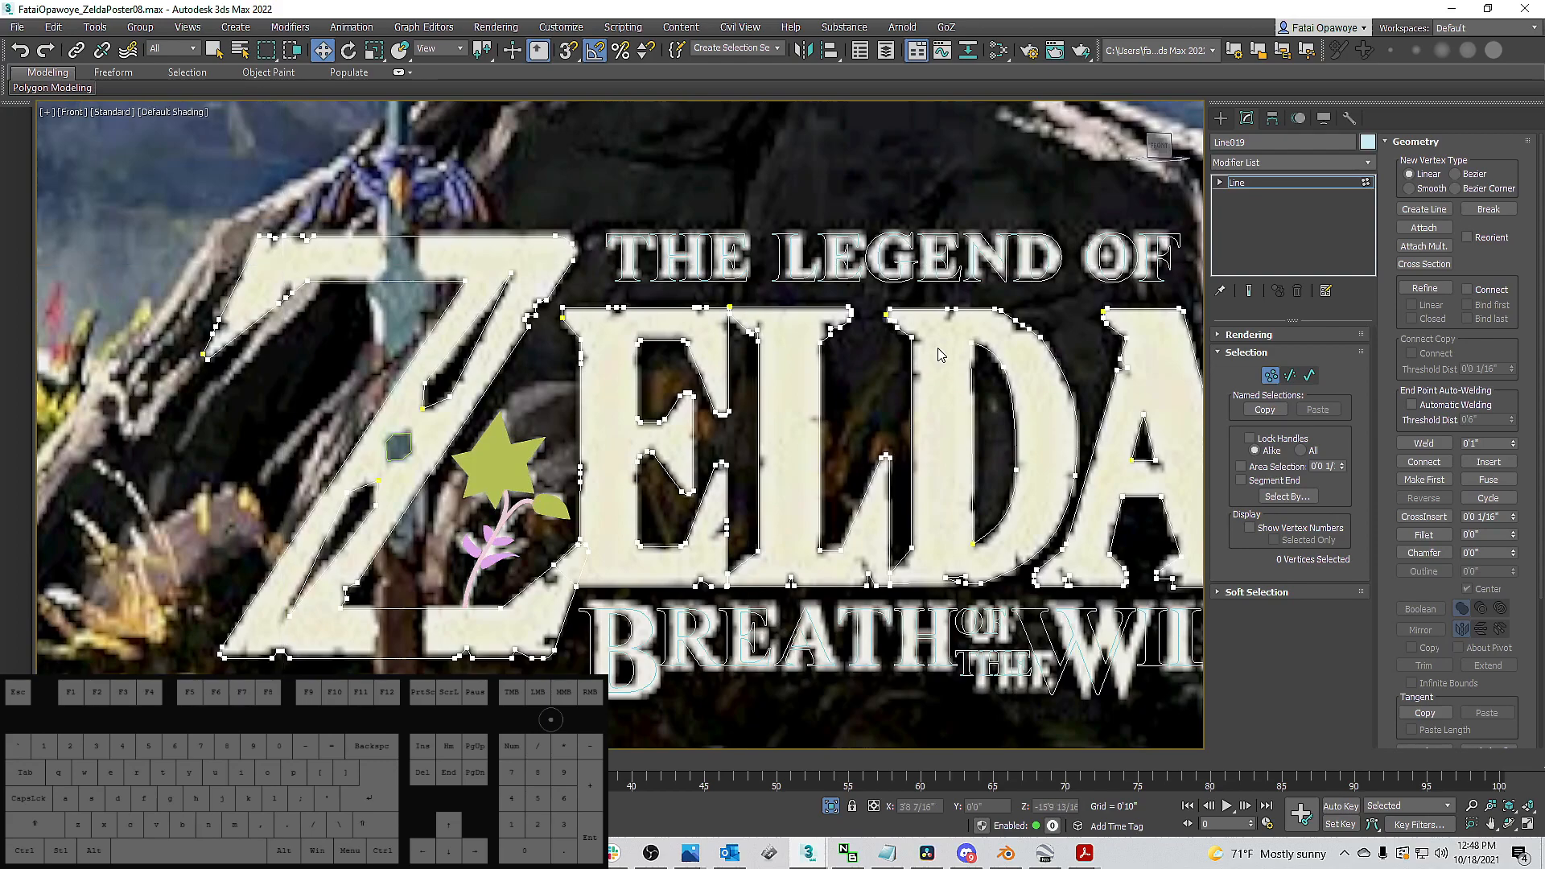
left_click(1306, 163)
key("e")
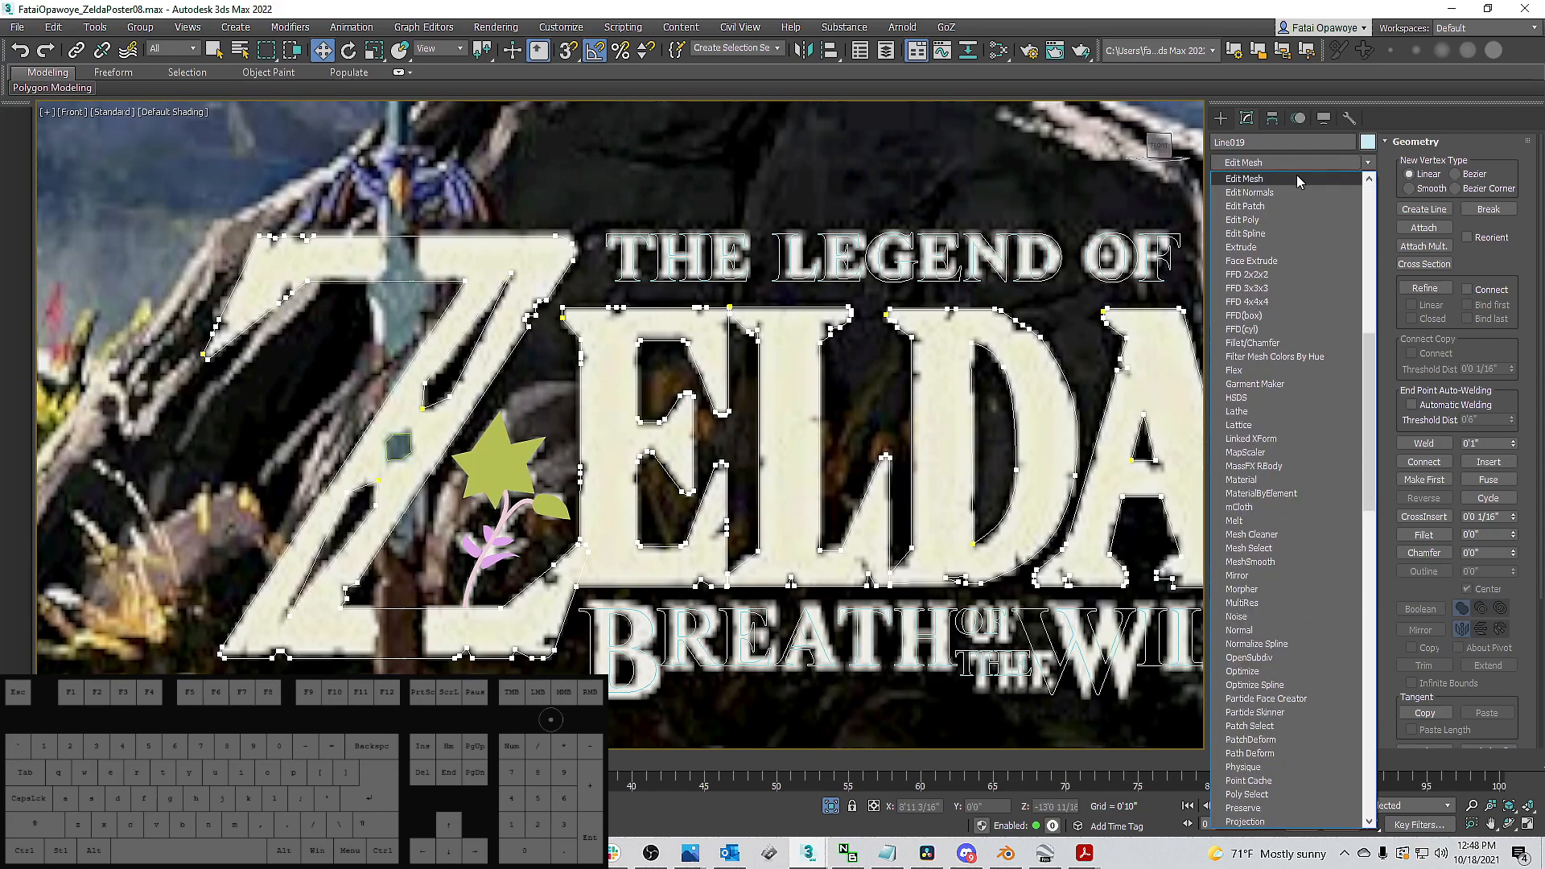
left_click(1266, 220)
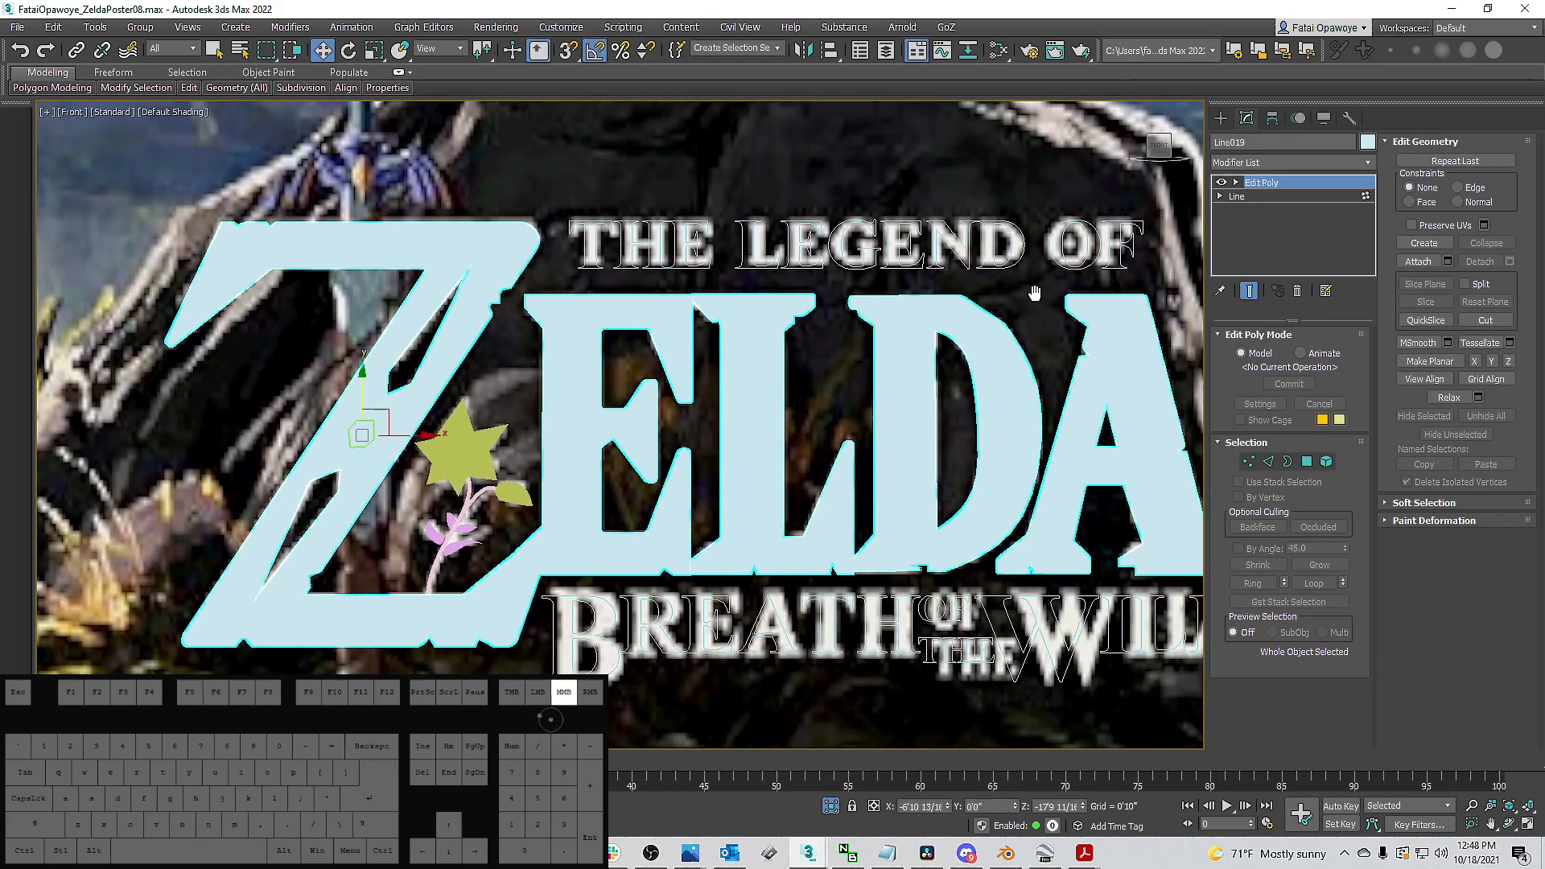
Inspect the filled ZELDA lettering against the poster, switching the viewport between wireframe and shaded display.
scroll(976, 297, "down", 5)
scroll(922, 322, "up", 6)
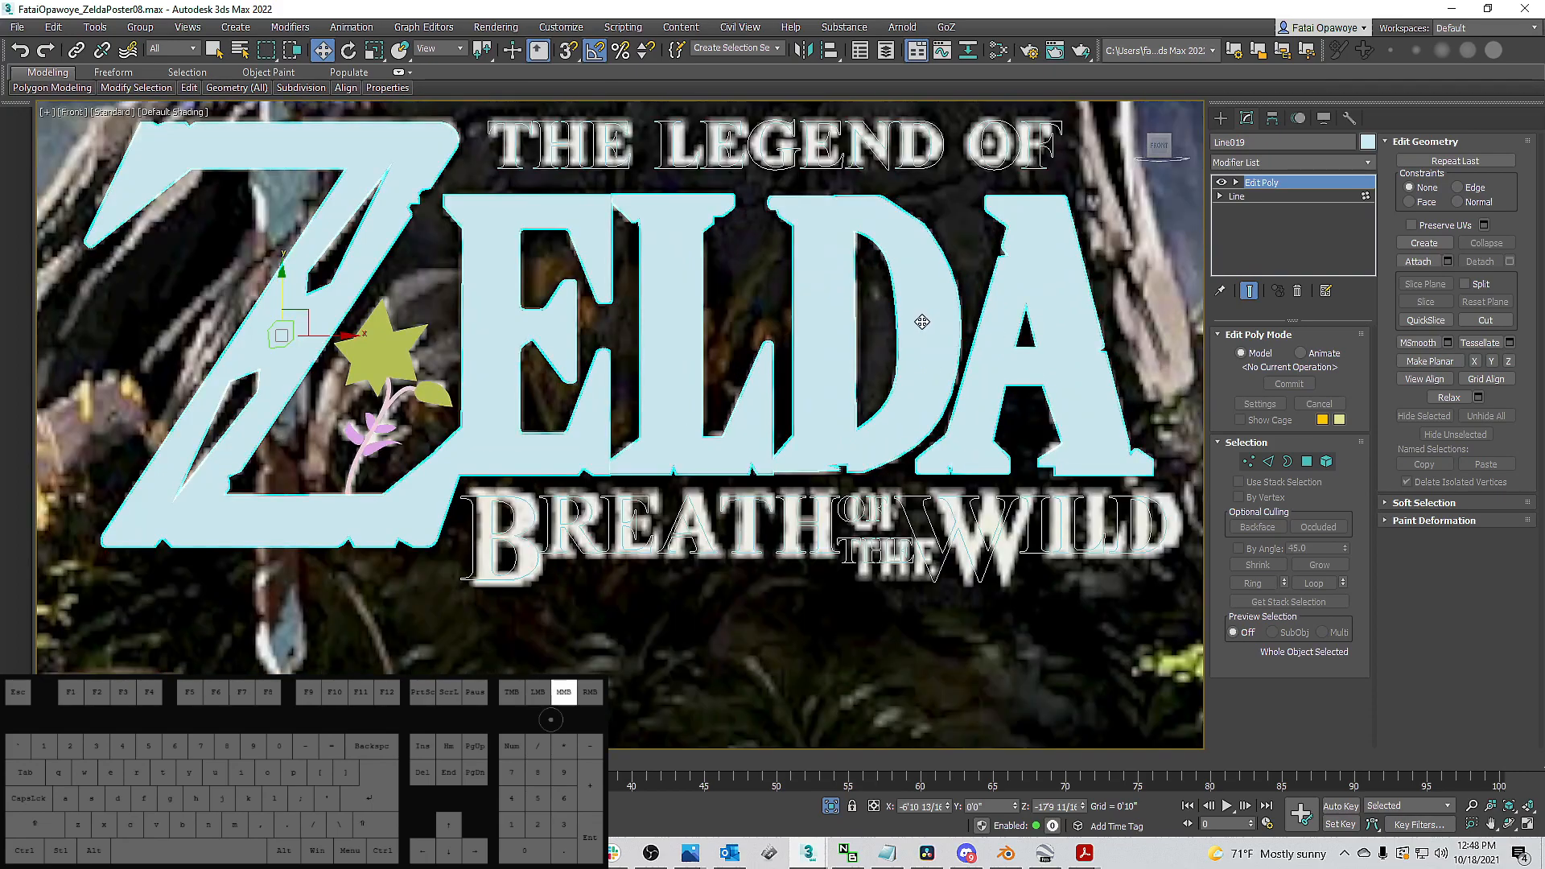
middle_click_drag(923, 322, 1200, 331)
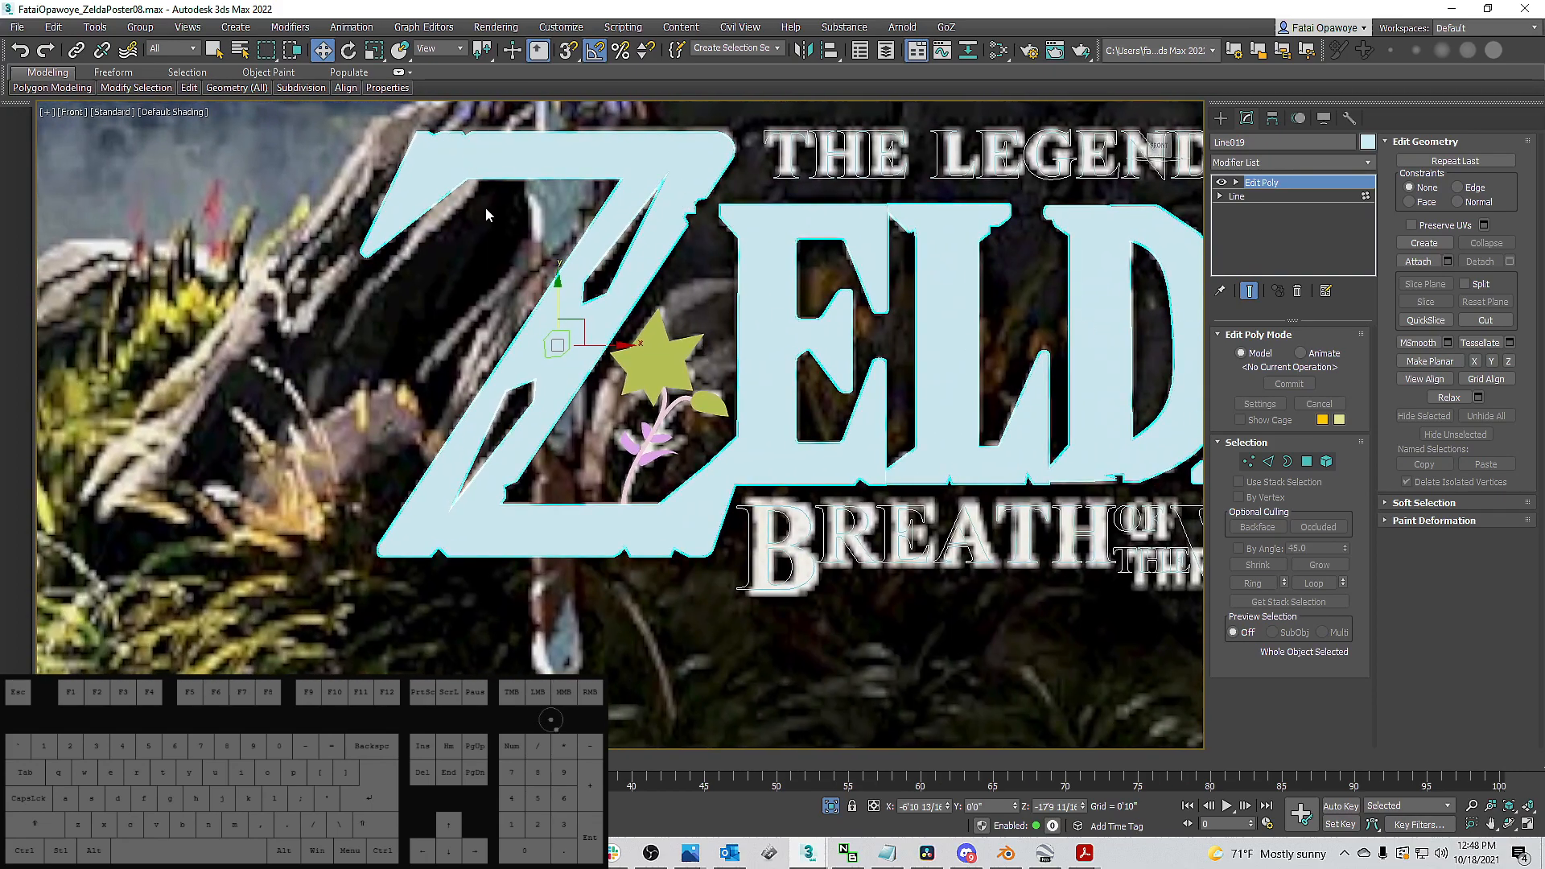
middle_click_drag(608, 551, 500, 532)
scroll(680, 456, "down", 3)
key("F4")
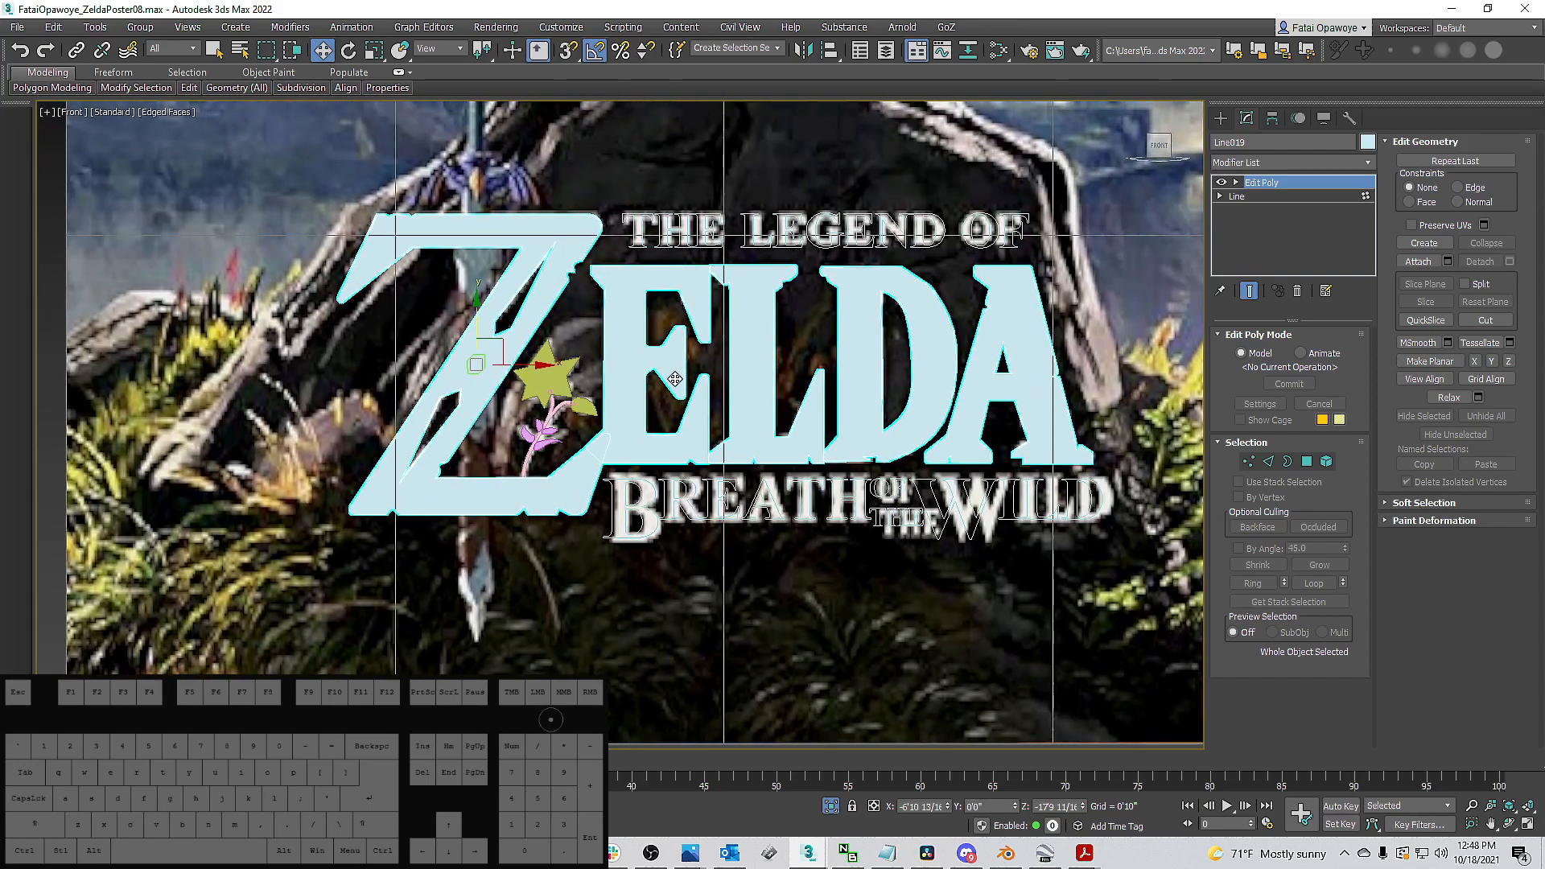
key("F3")
key("F3")
key("F3")
left_click(750, 340)
key("F3")
key("F3")
key("F3")
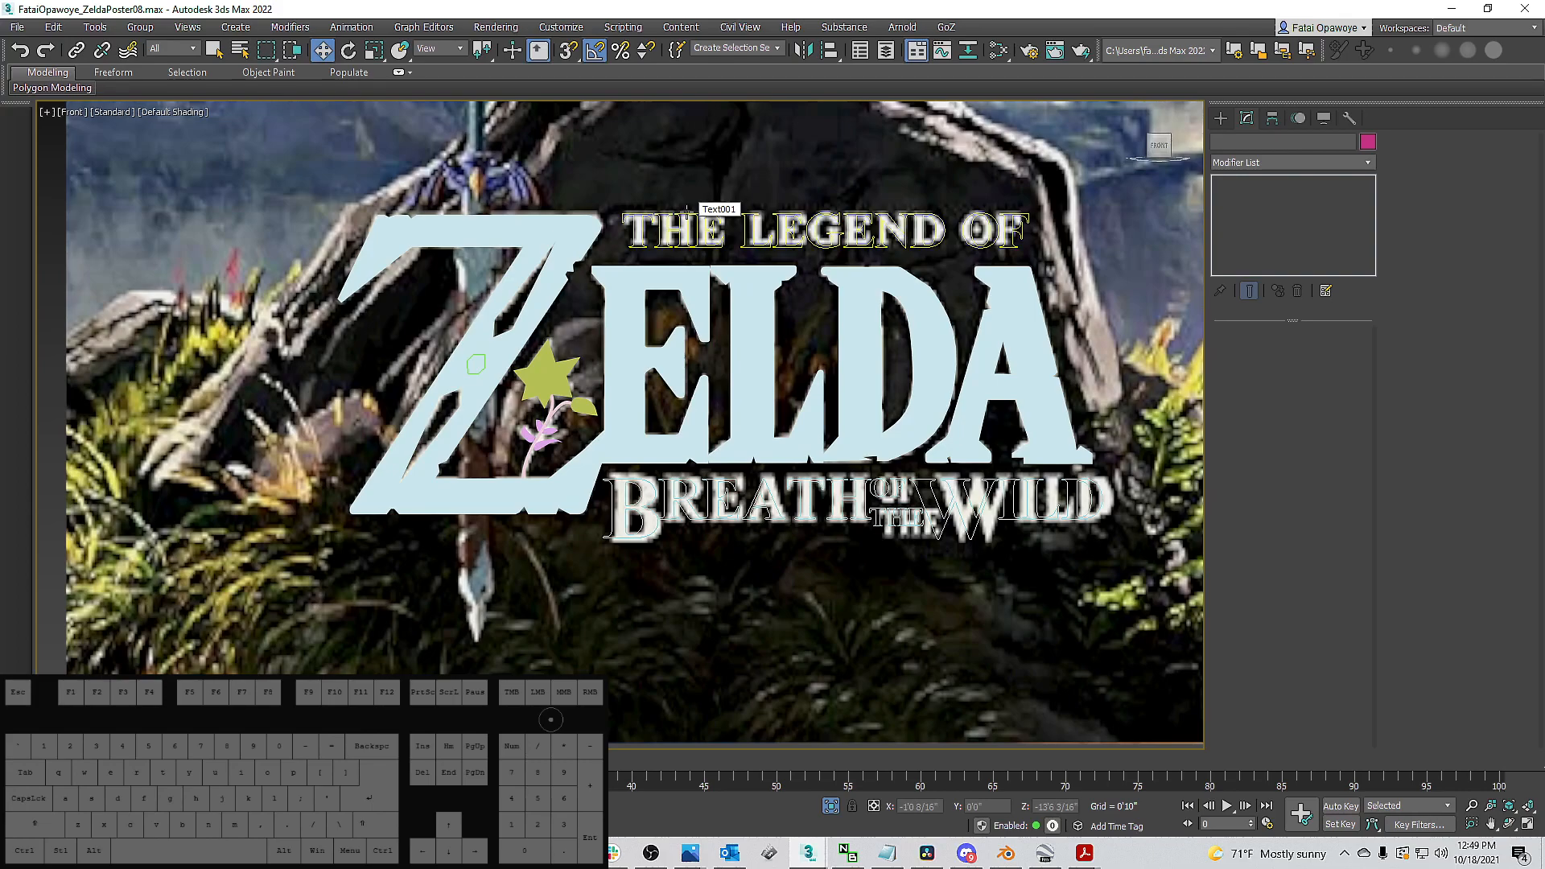
Turn off the lettering's Edit Poly display and attach the small hexagon outline on the Z to the lettering spline.
left_click(474, 364)
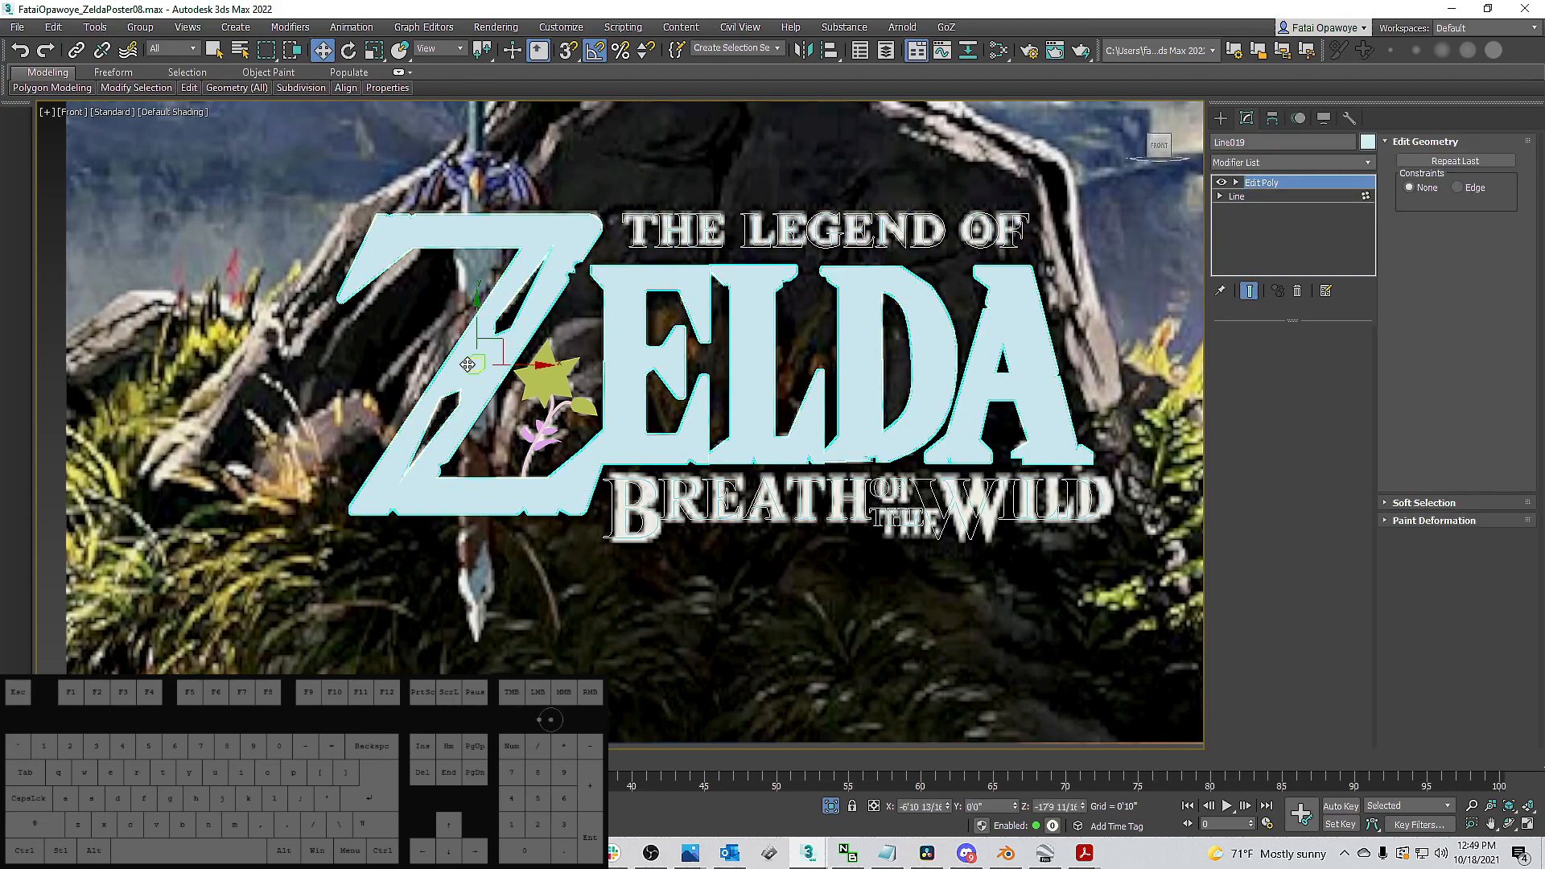
scroll(473, 364, "up", 5)
scroll(529, 333, "up", 2)
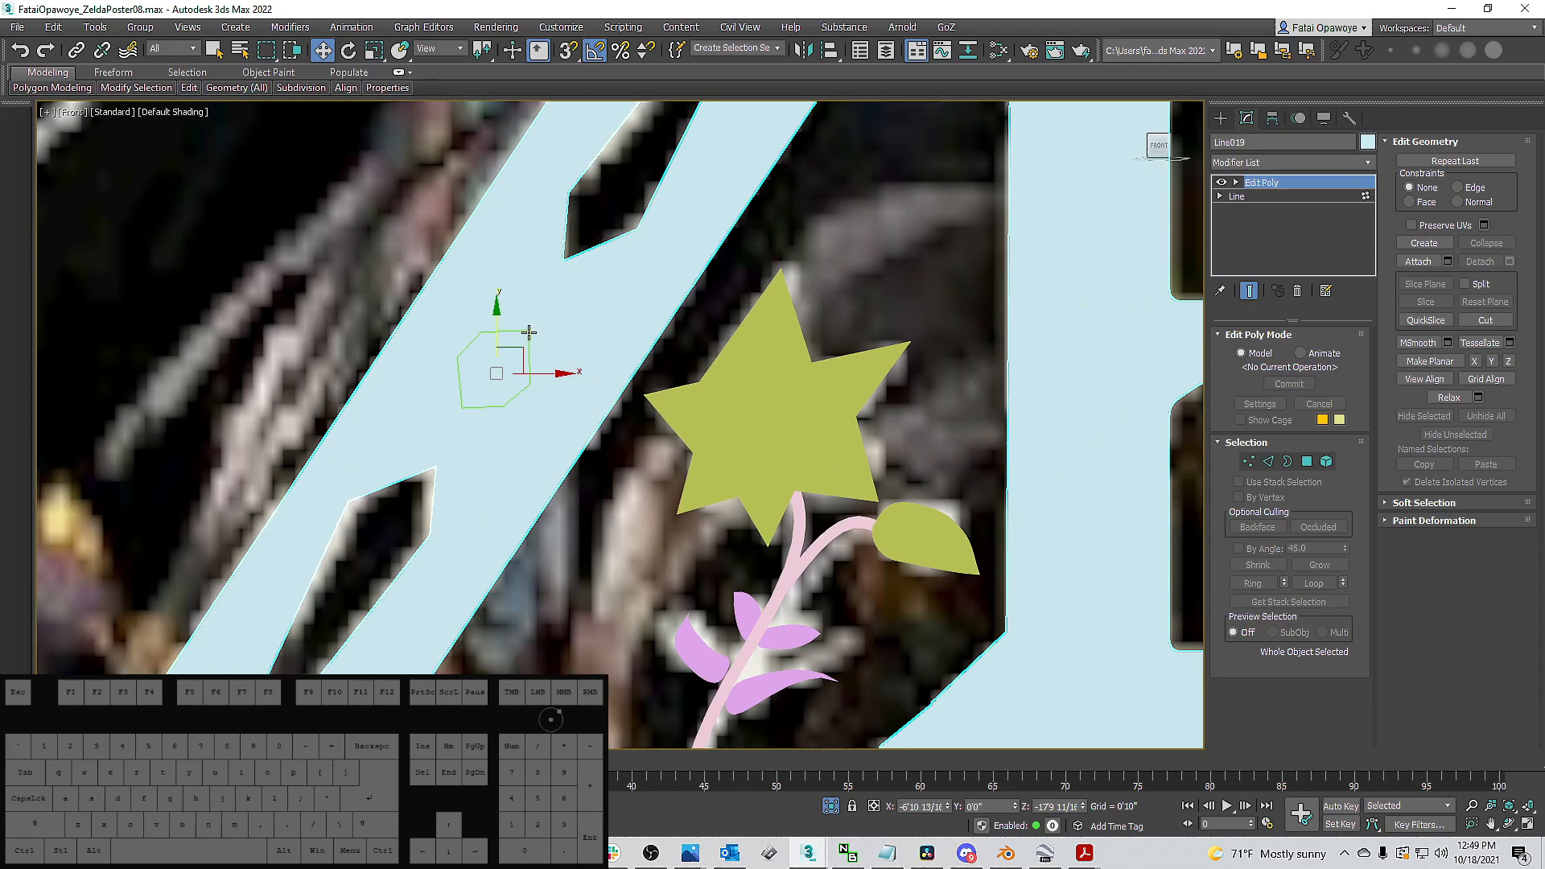
left_click(1223, 183)
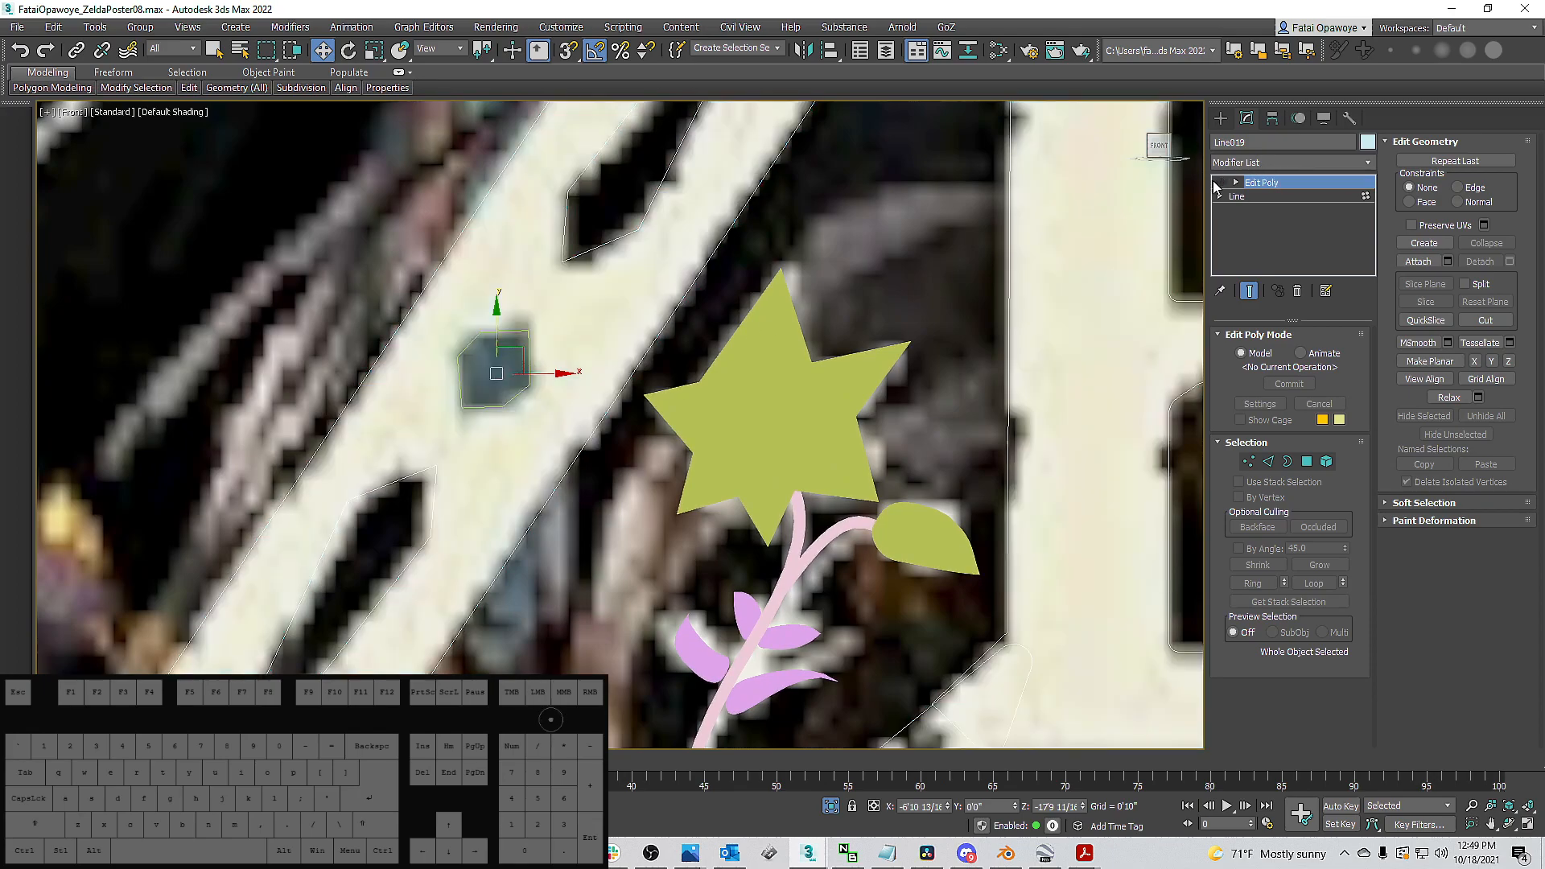
left_click(487, 333)
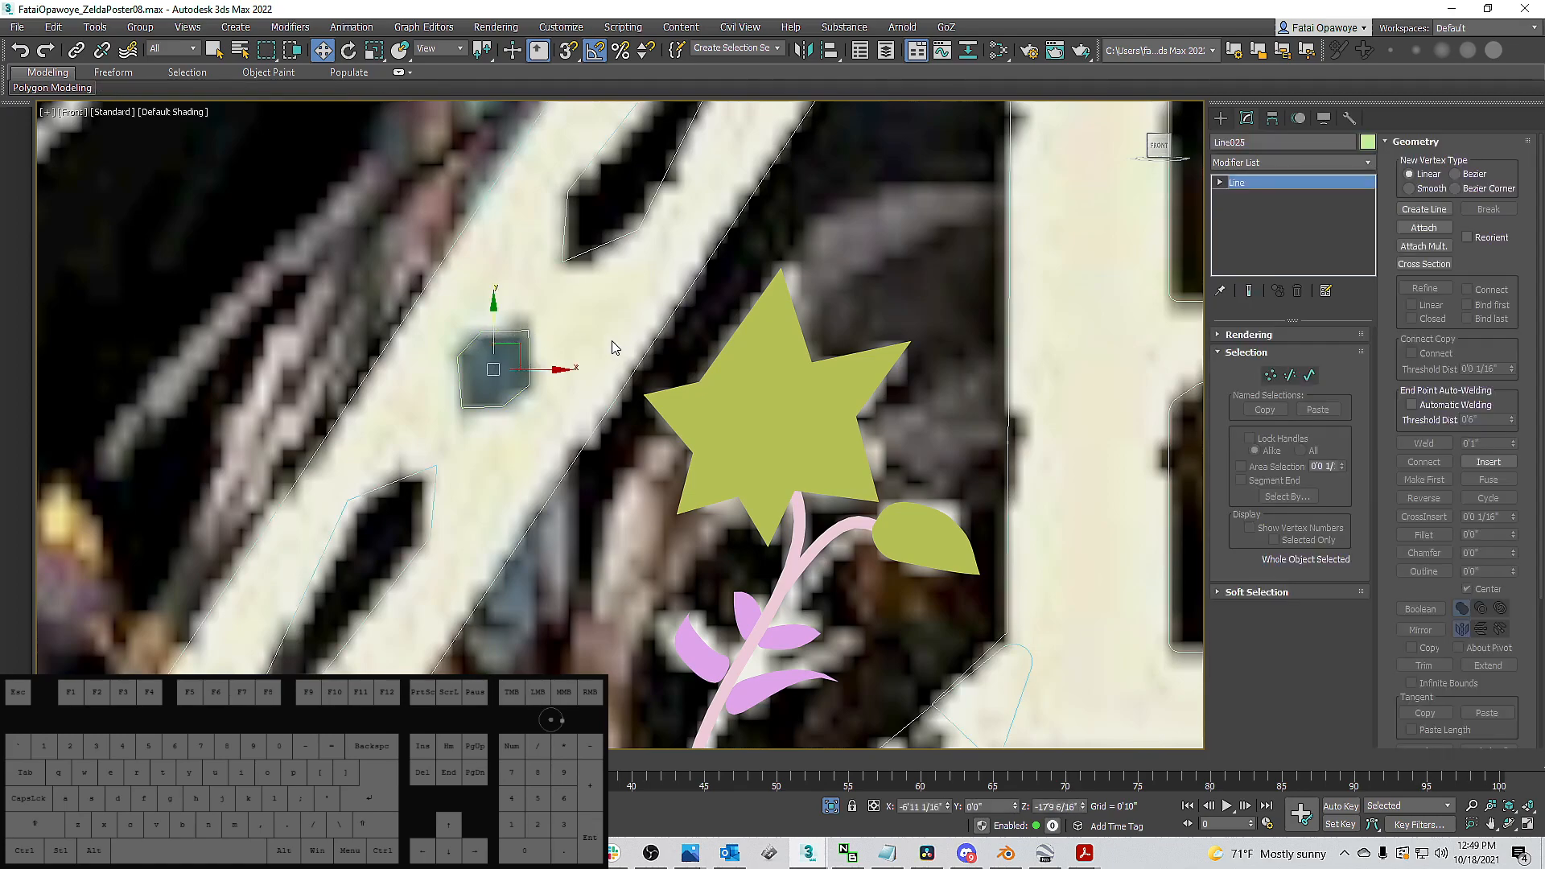
left_click(649, 343)
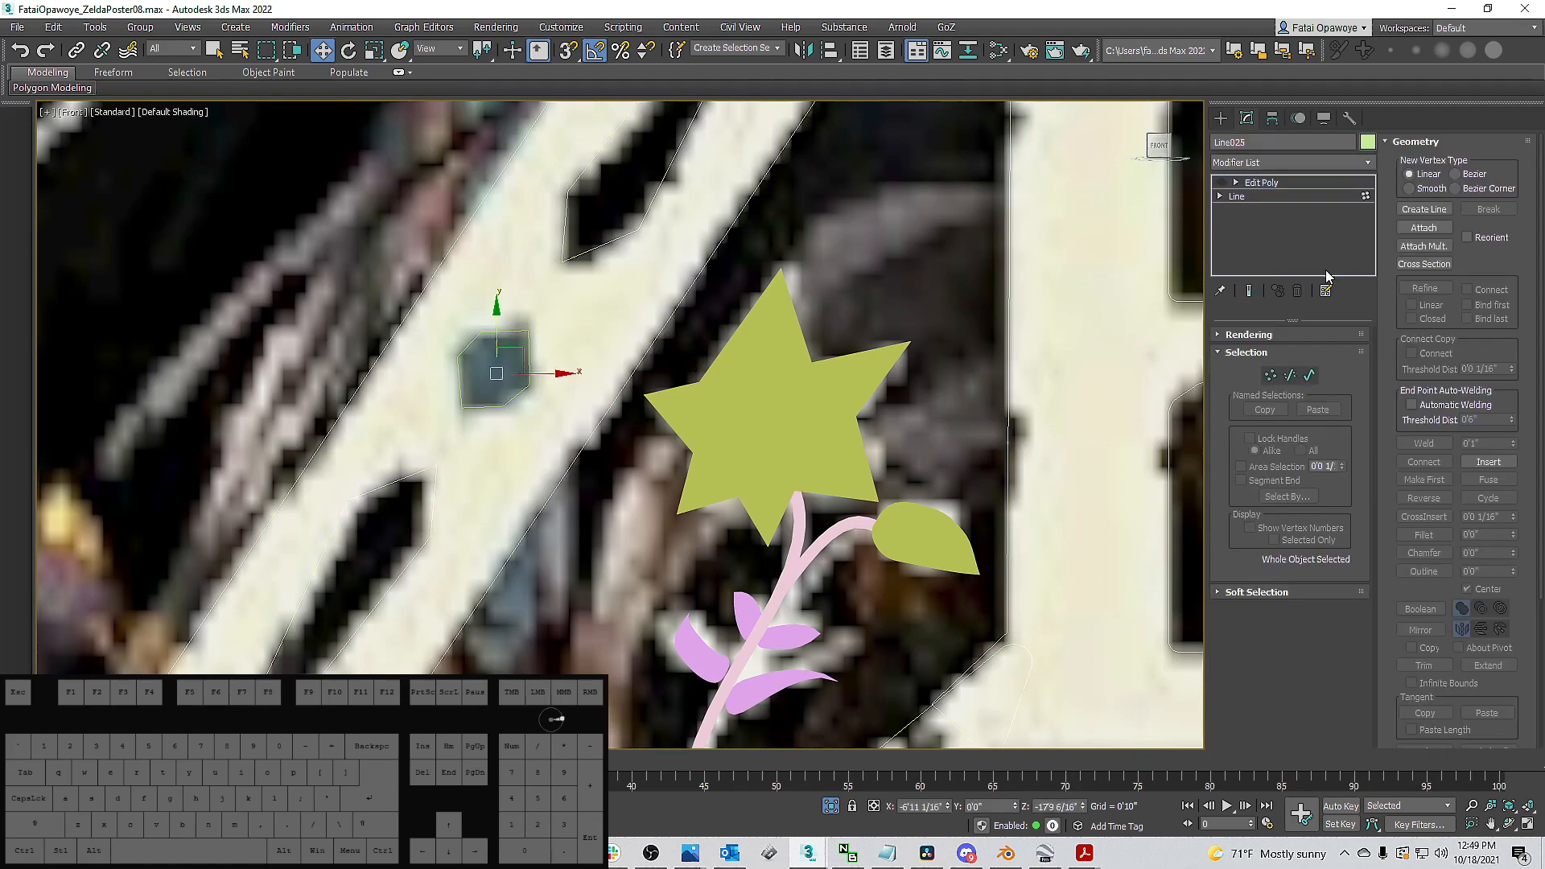
left_click(1303, 197)
left_click(1423, 228)
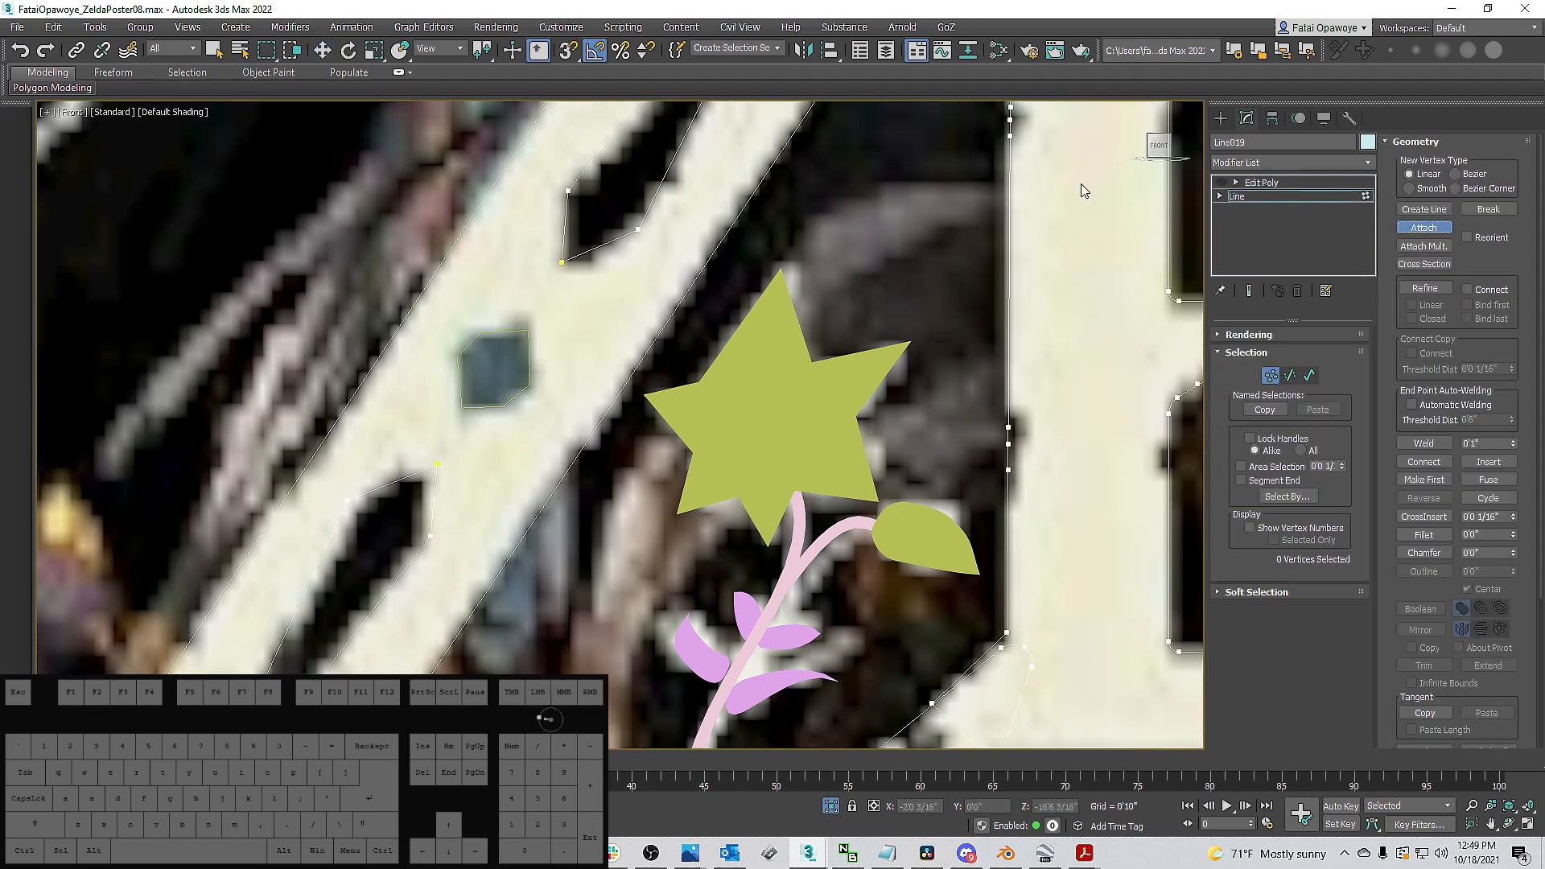
Select the hexagon spline on the Z and detach it as a copy into a separate shape.
left_click(1309, 375)
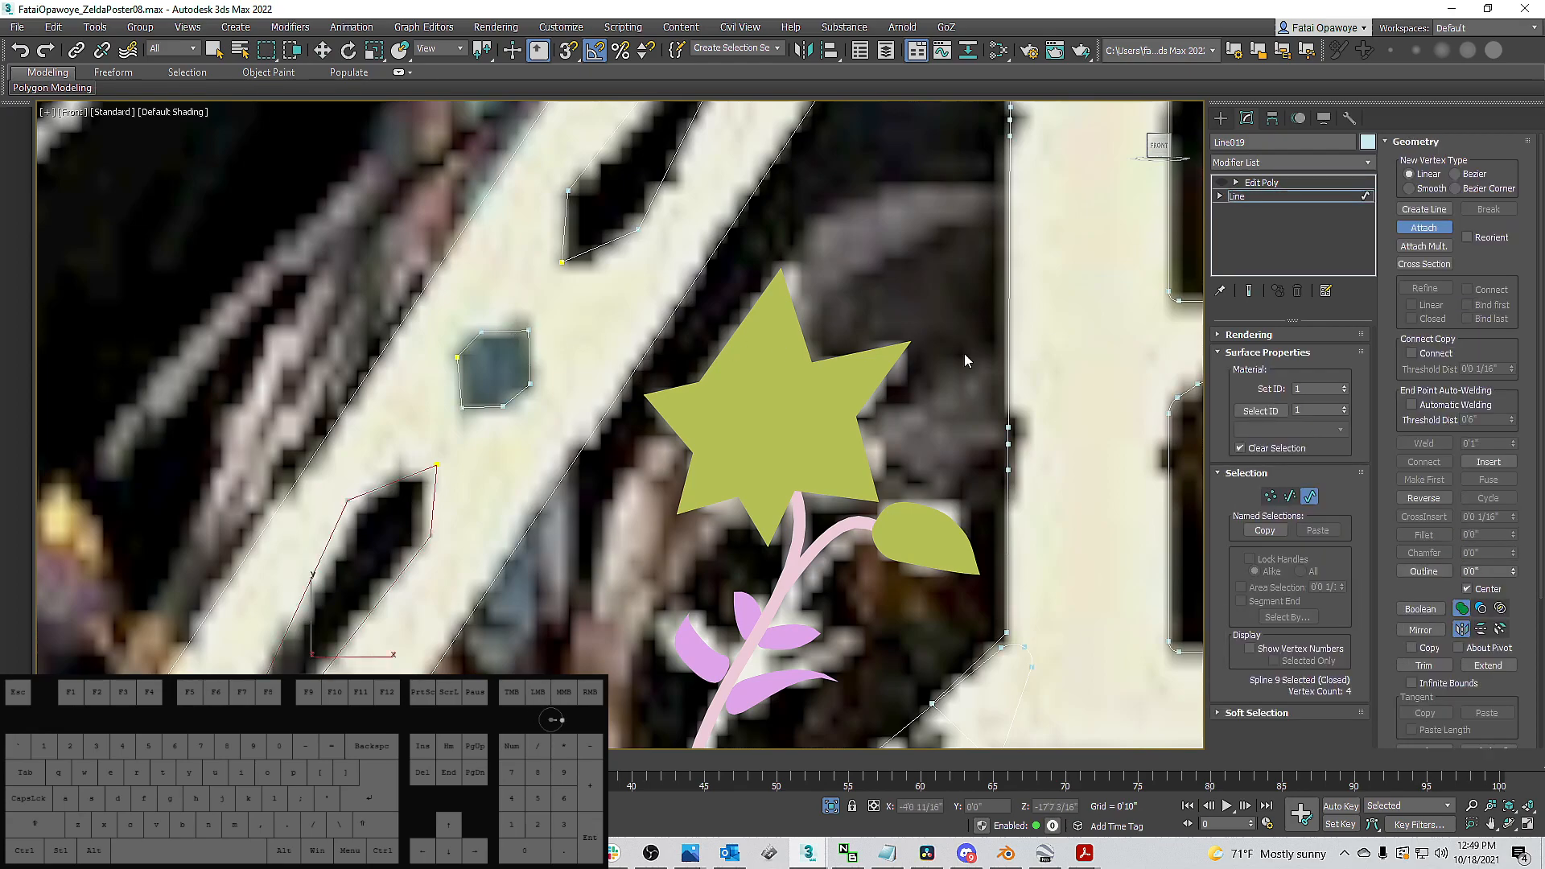
right_click(439, 331)
left_click(513, 330)
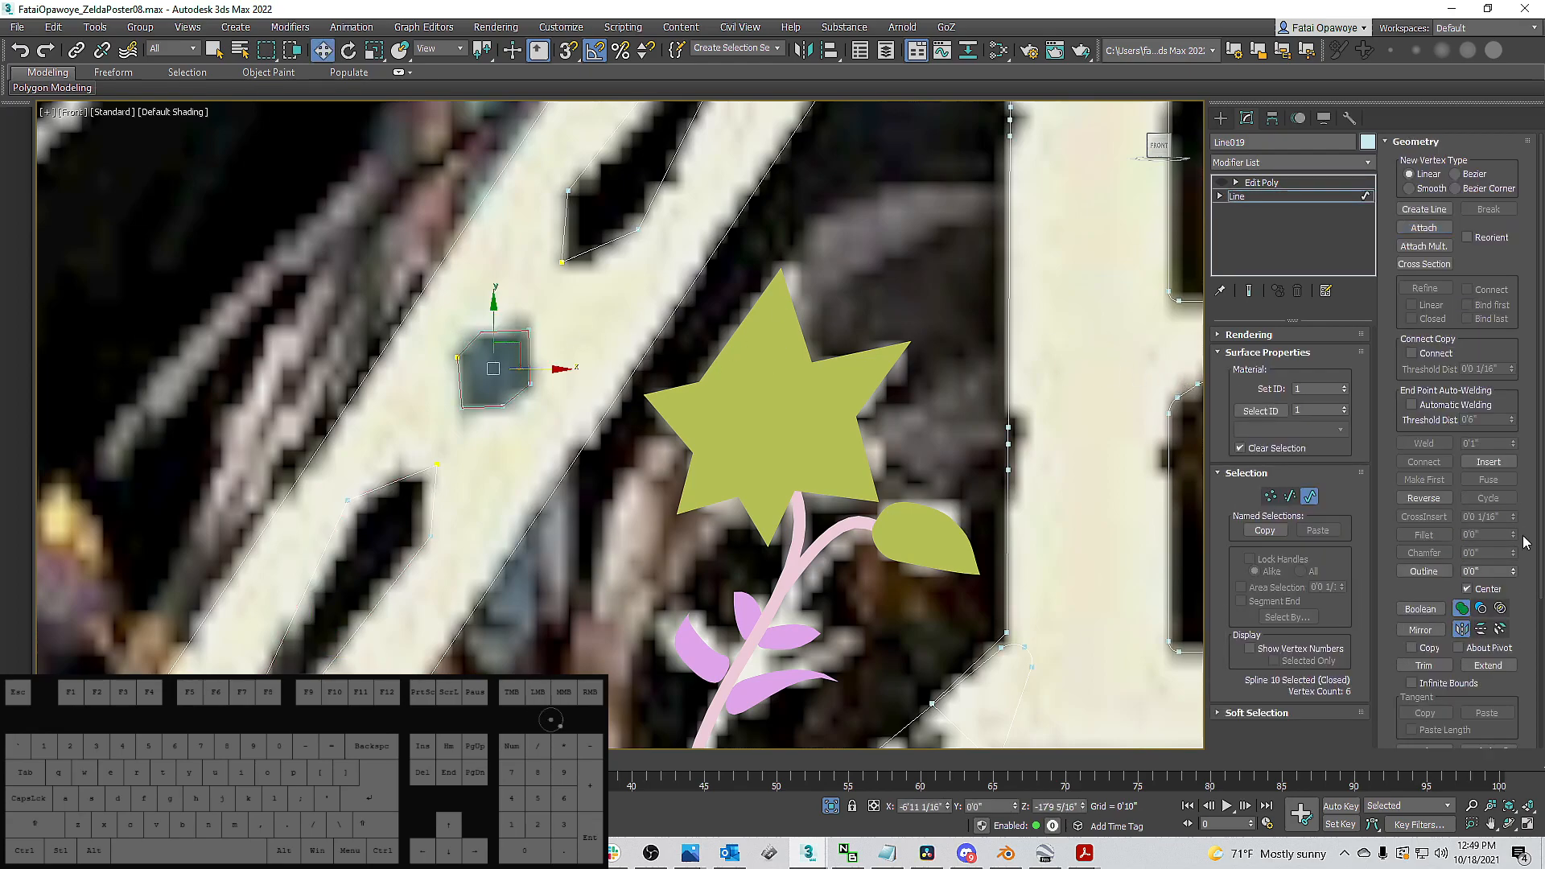
left_click_drag(1519, 536, 1513, 278)
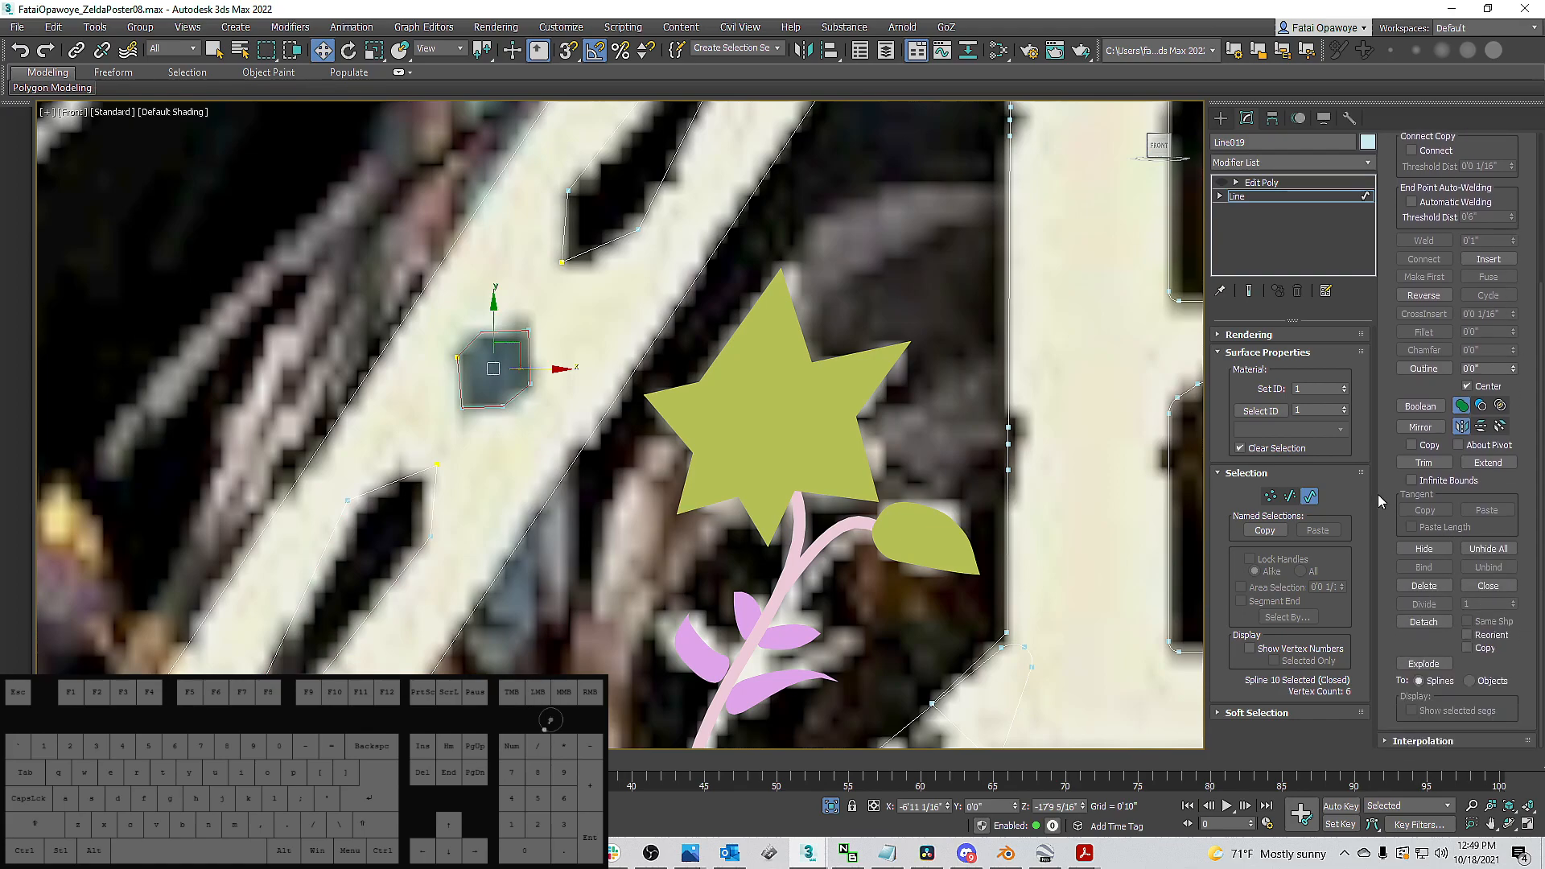
left_click(1423, 622)
left_click(852, 443)
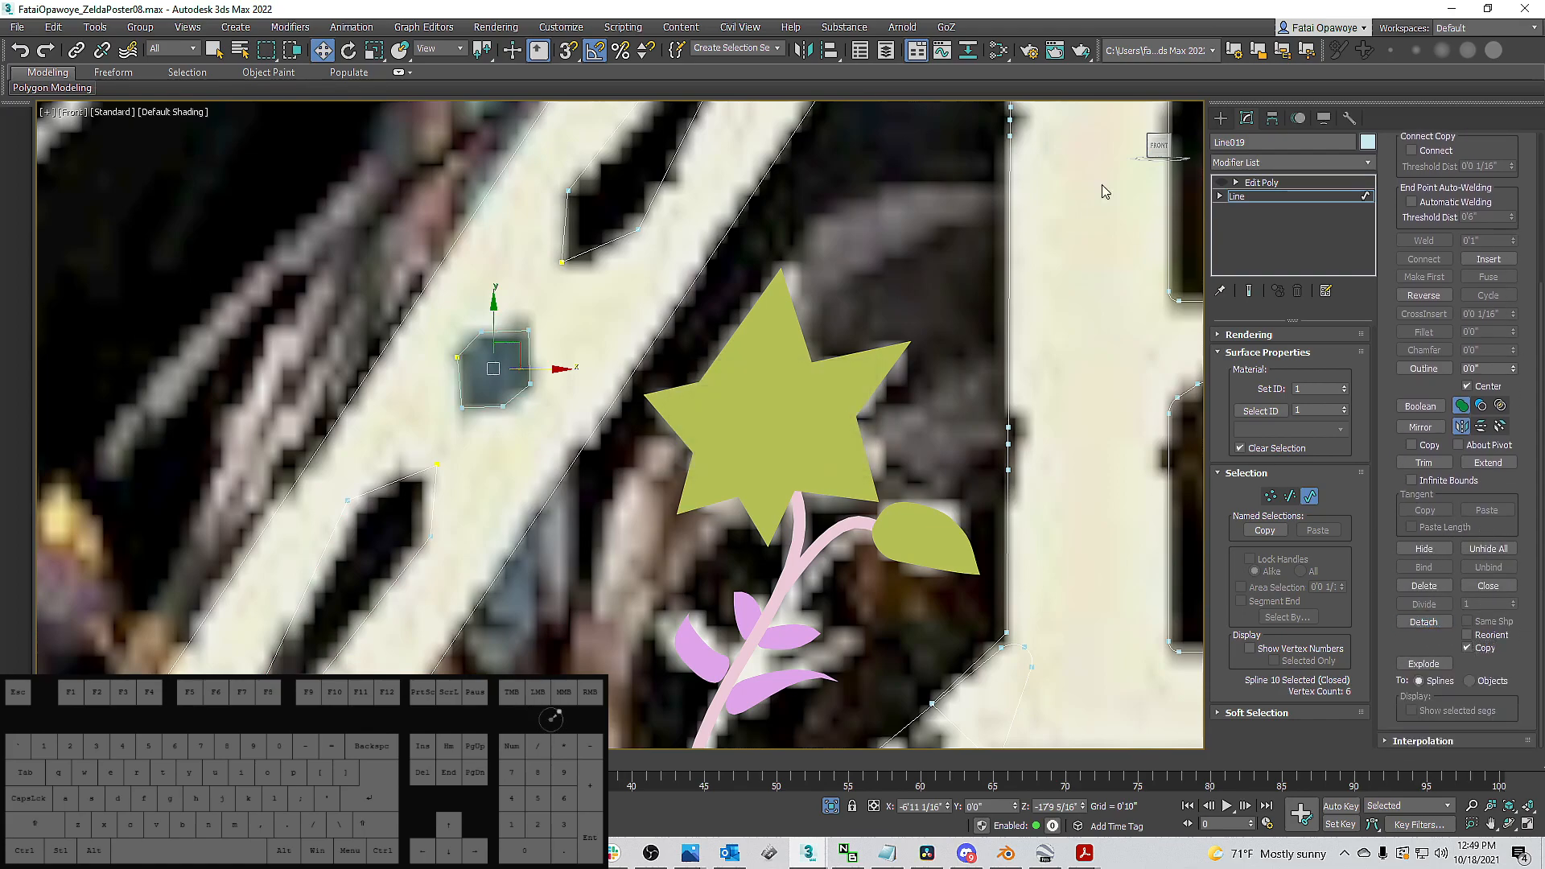
Turn the lettering's Edit Poly display back on and select the detached hexagon shape.
left_click(1221, 118)
left_click(514, 334)
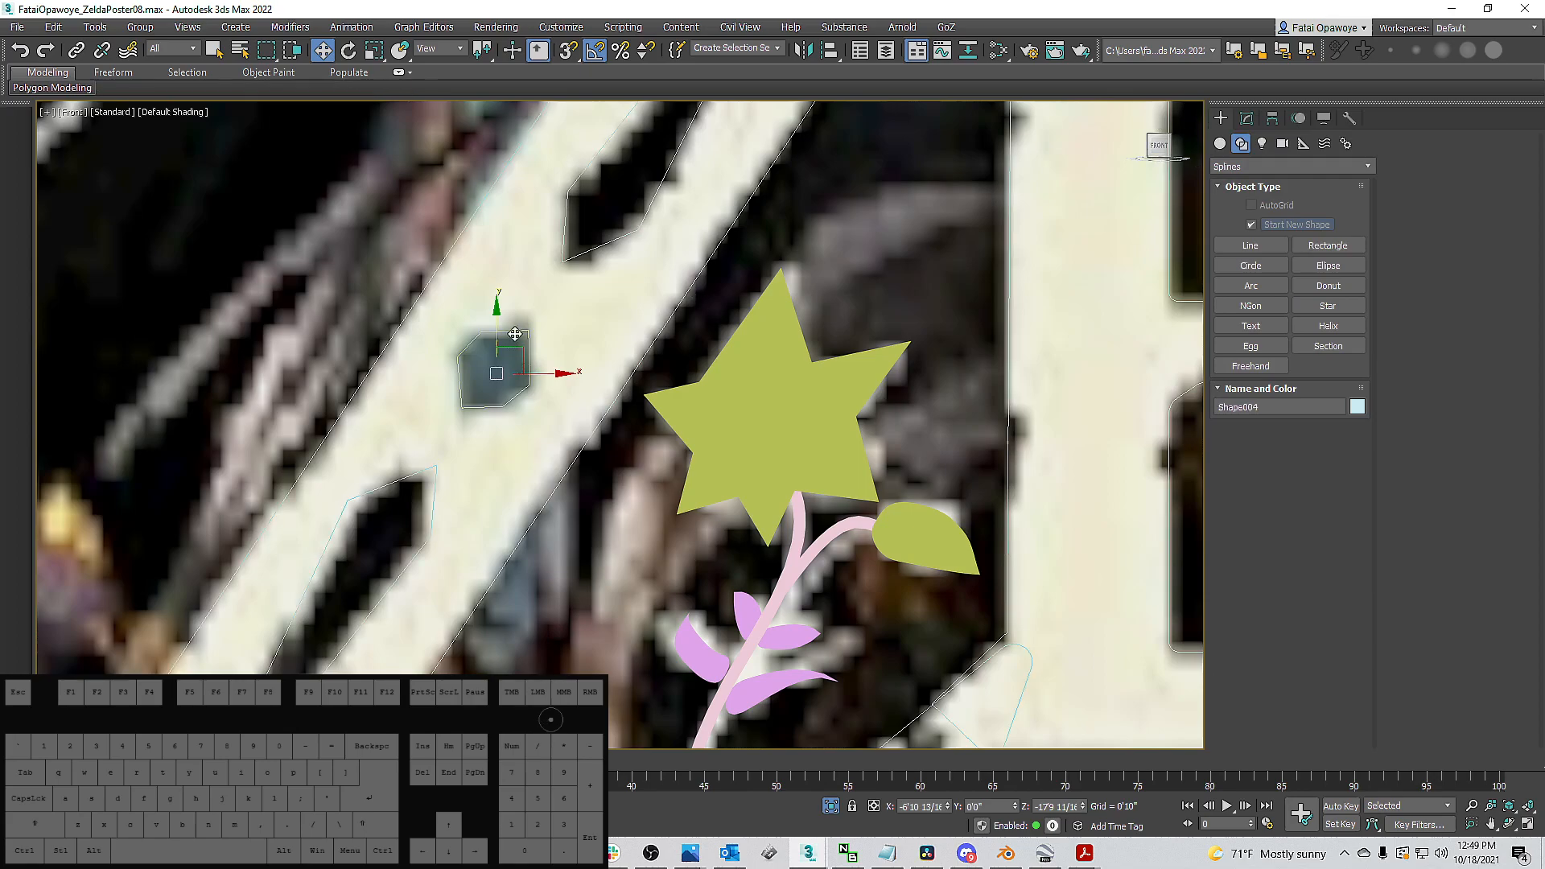
left_click(652, 345)
left_click(1246, 119)
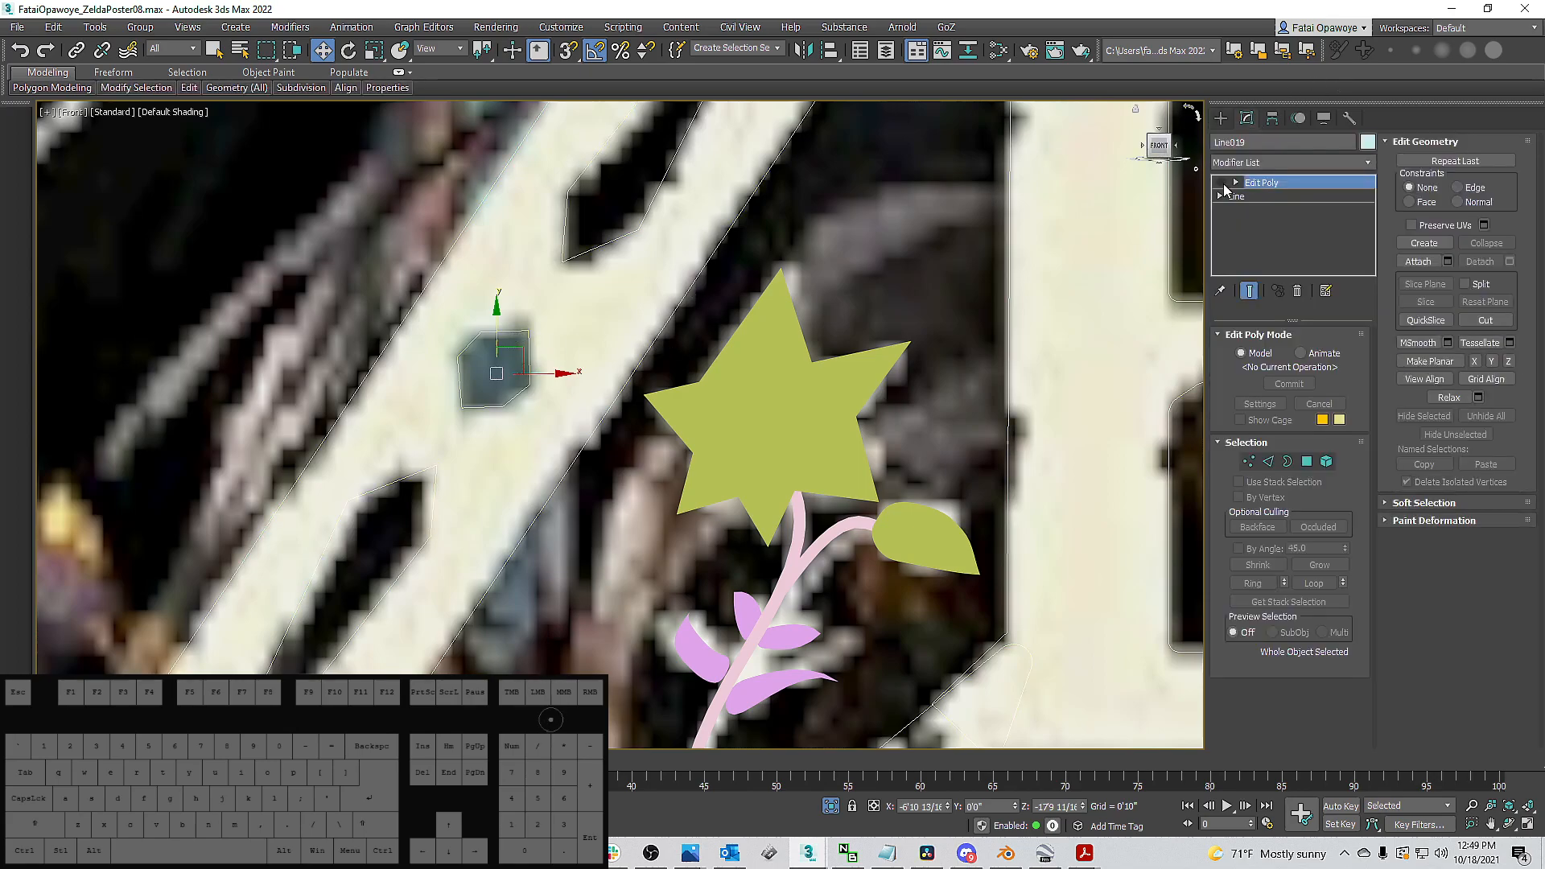
left_click(513, 331)
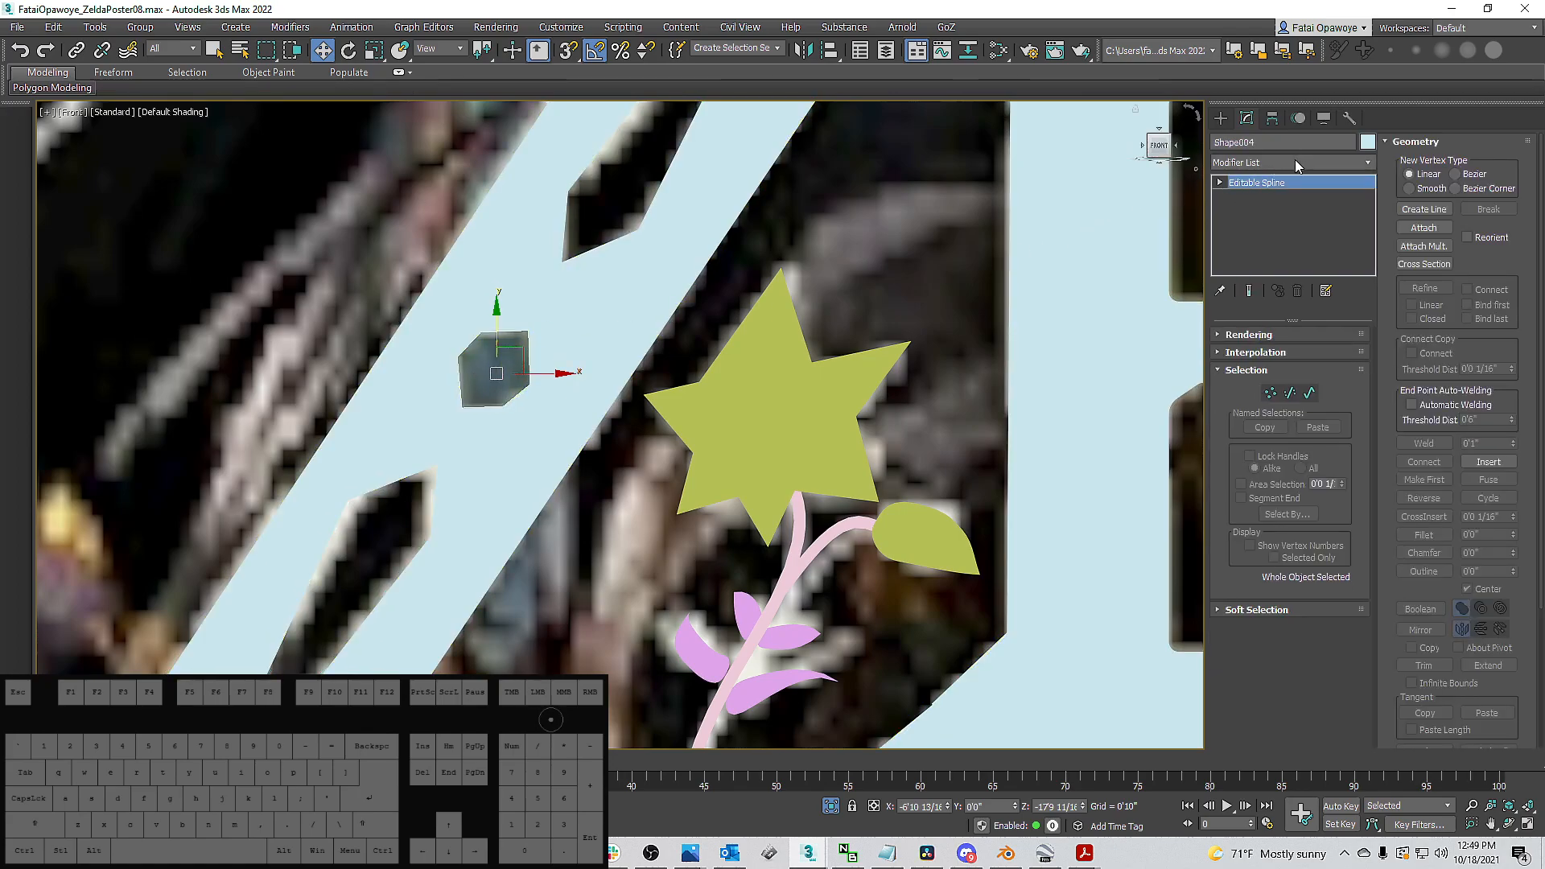
Try moving the detached hexagon shape away from the Z and undo the move.
left_click(1295, 163)
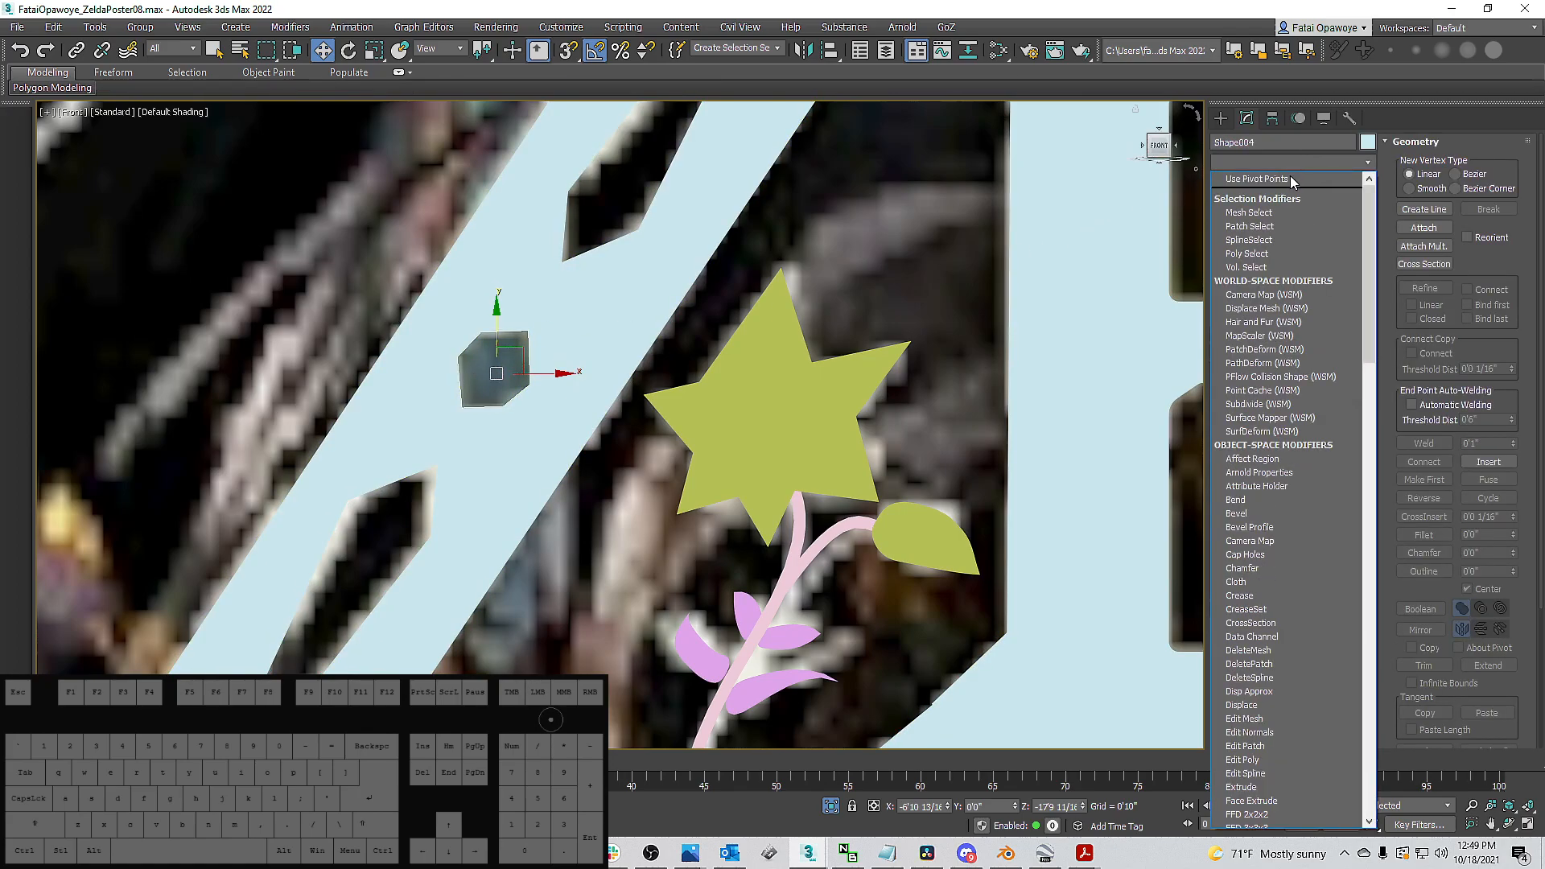
left_click(554, 367)
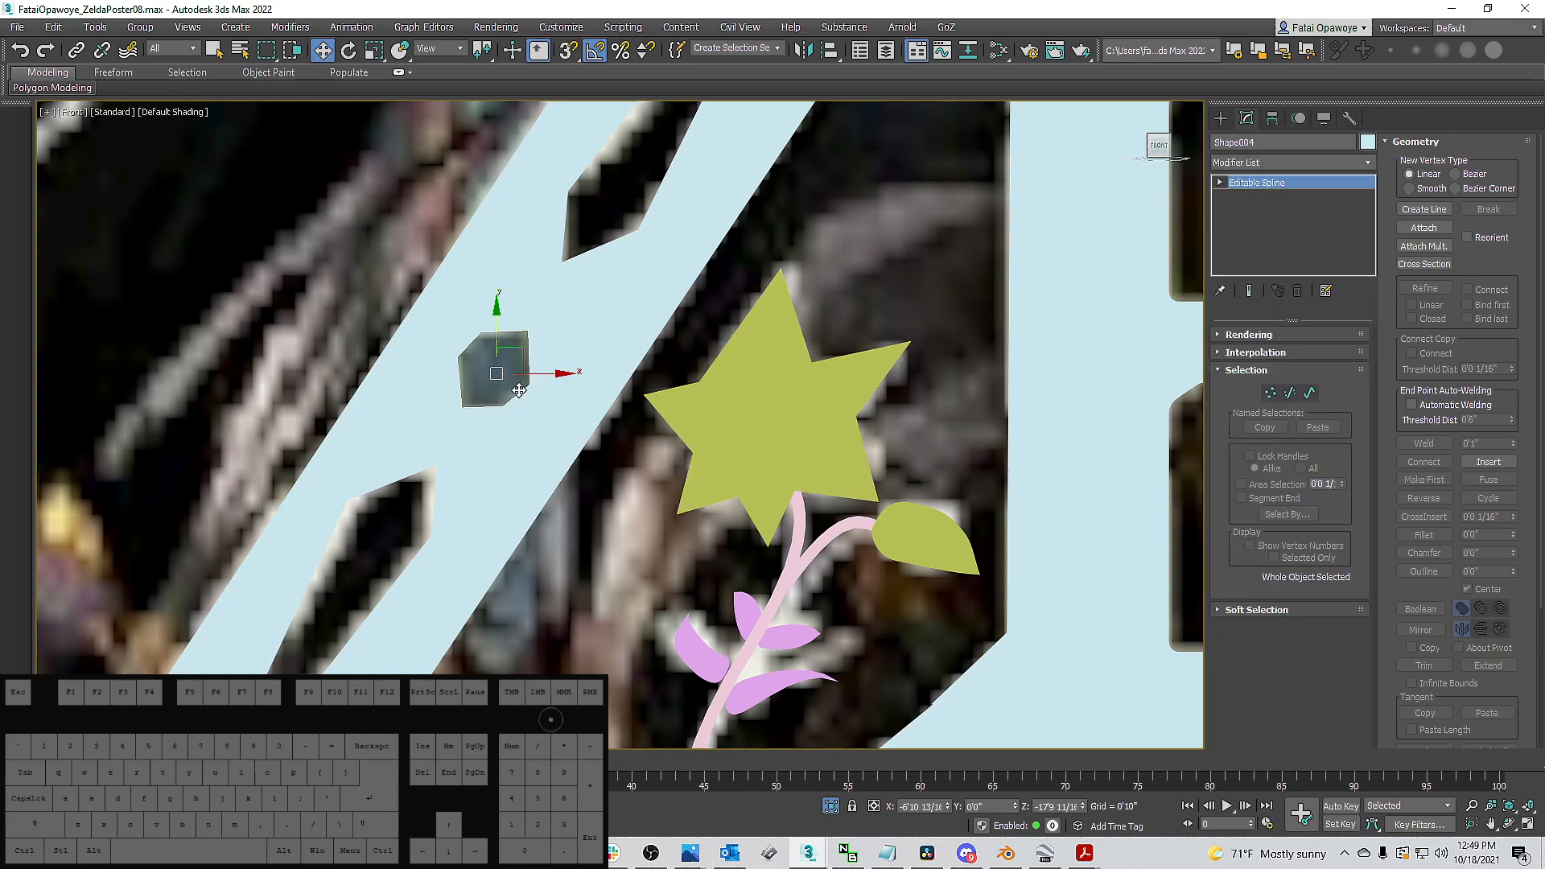
left_click(528, 359, "ctrl")
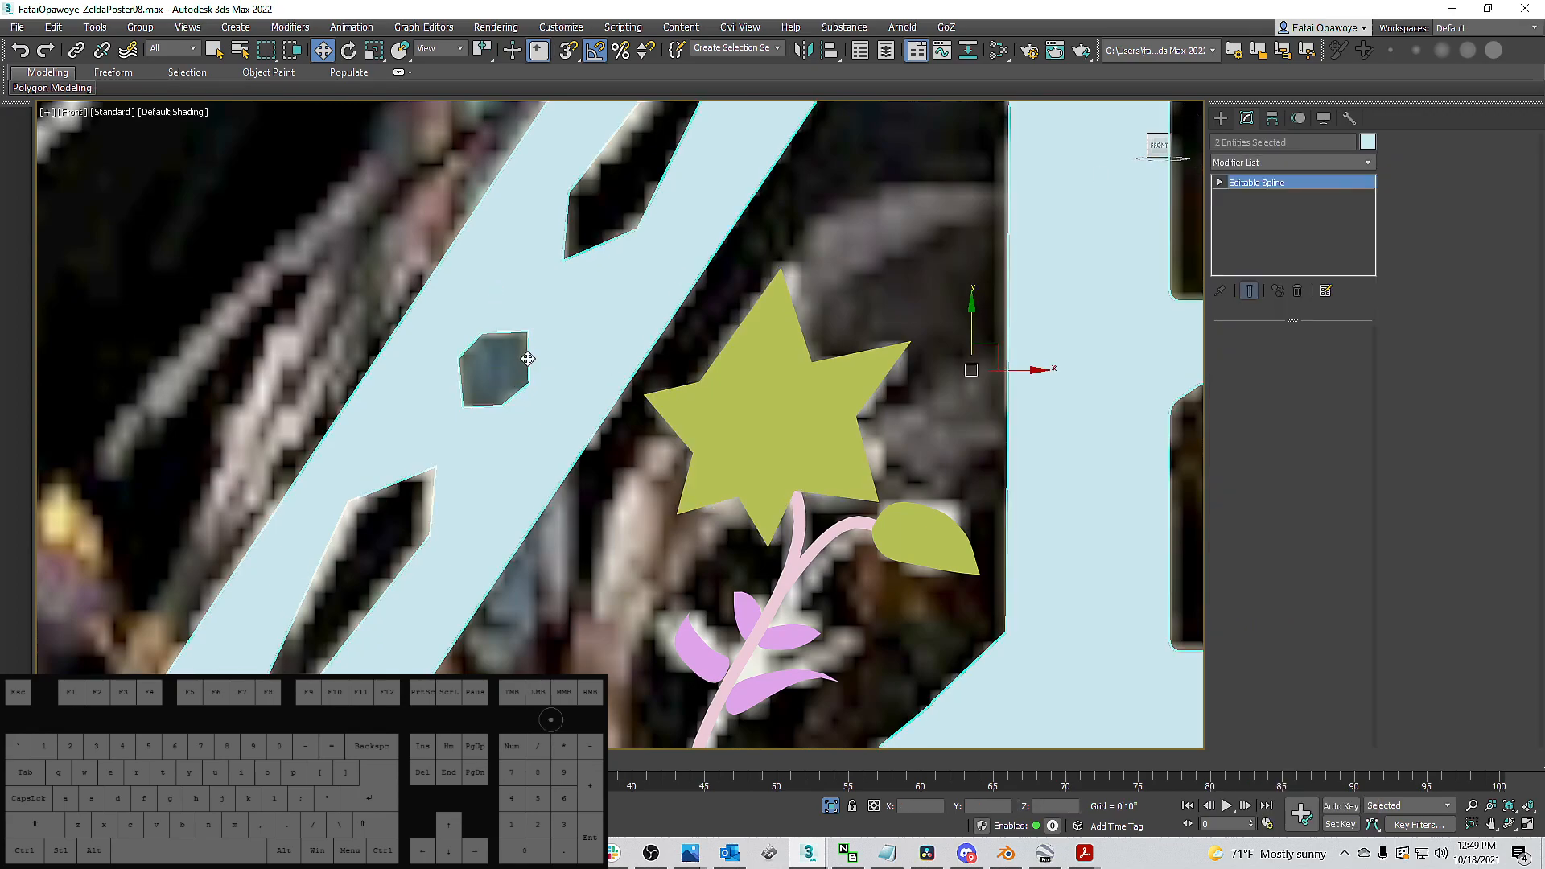
left_click(528, 358)
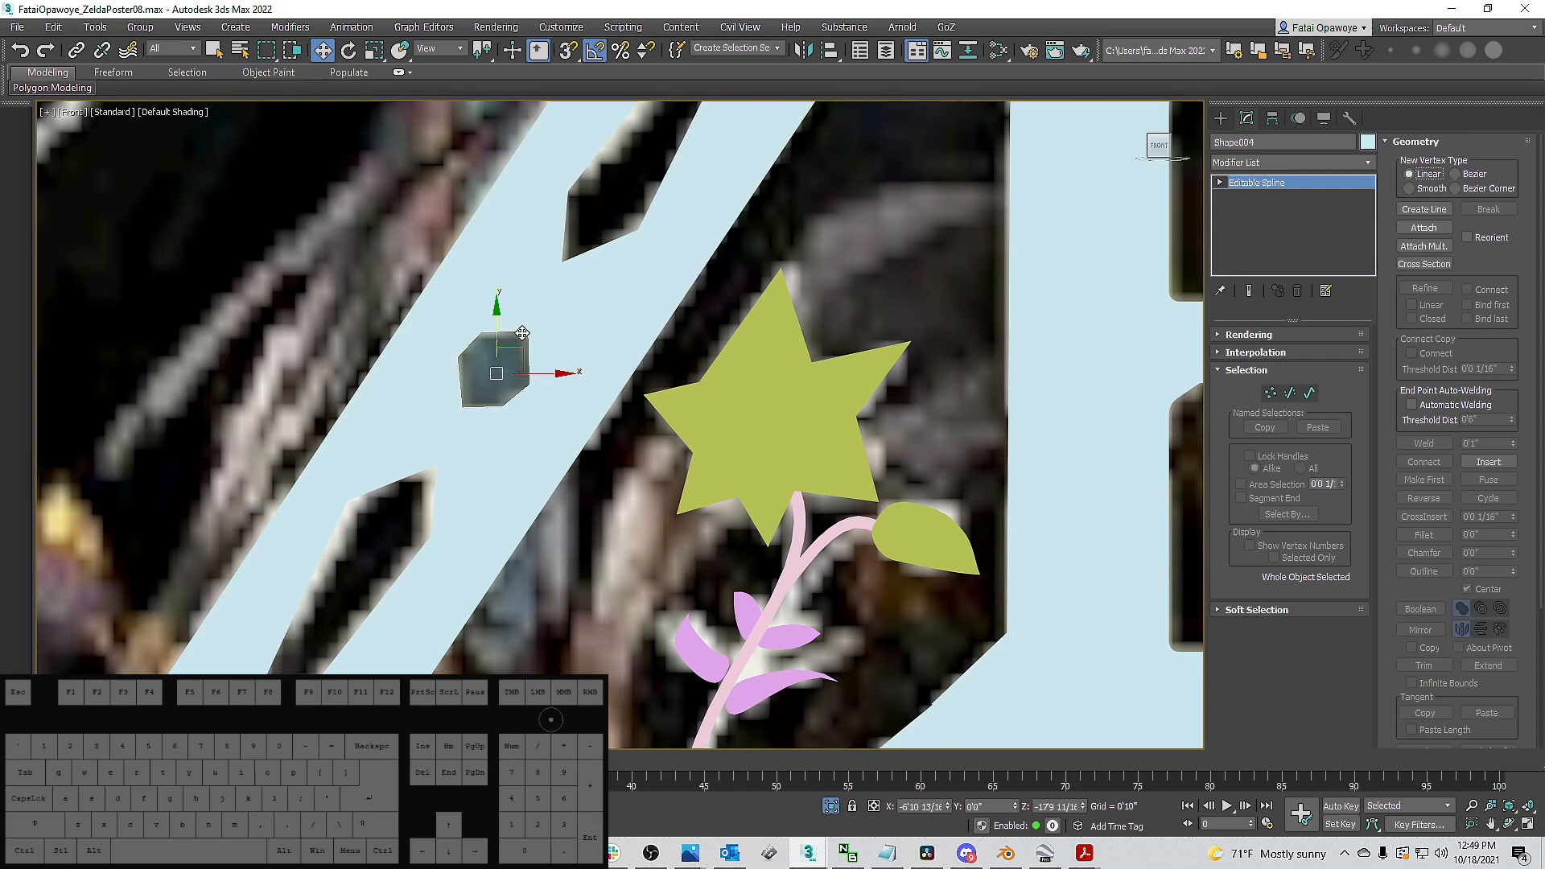
left_click_drag(523, 346, 756, 359)
key("ctrl+z")
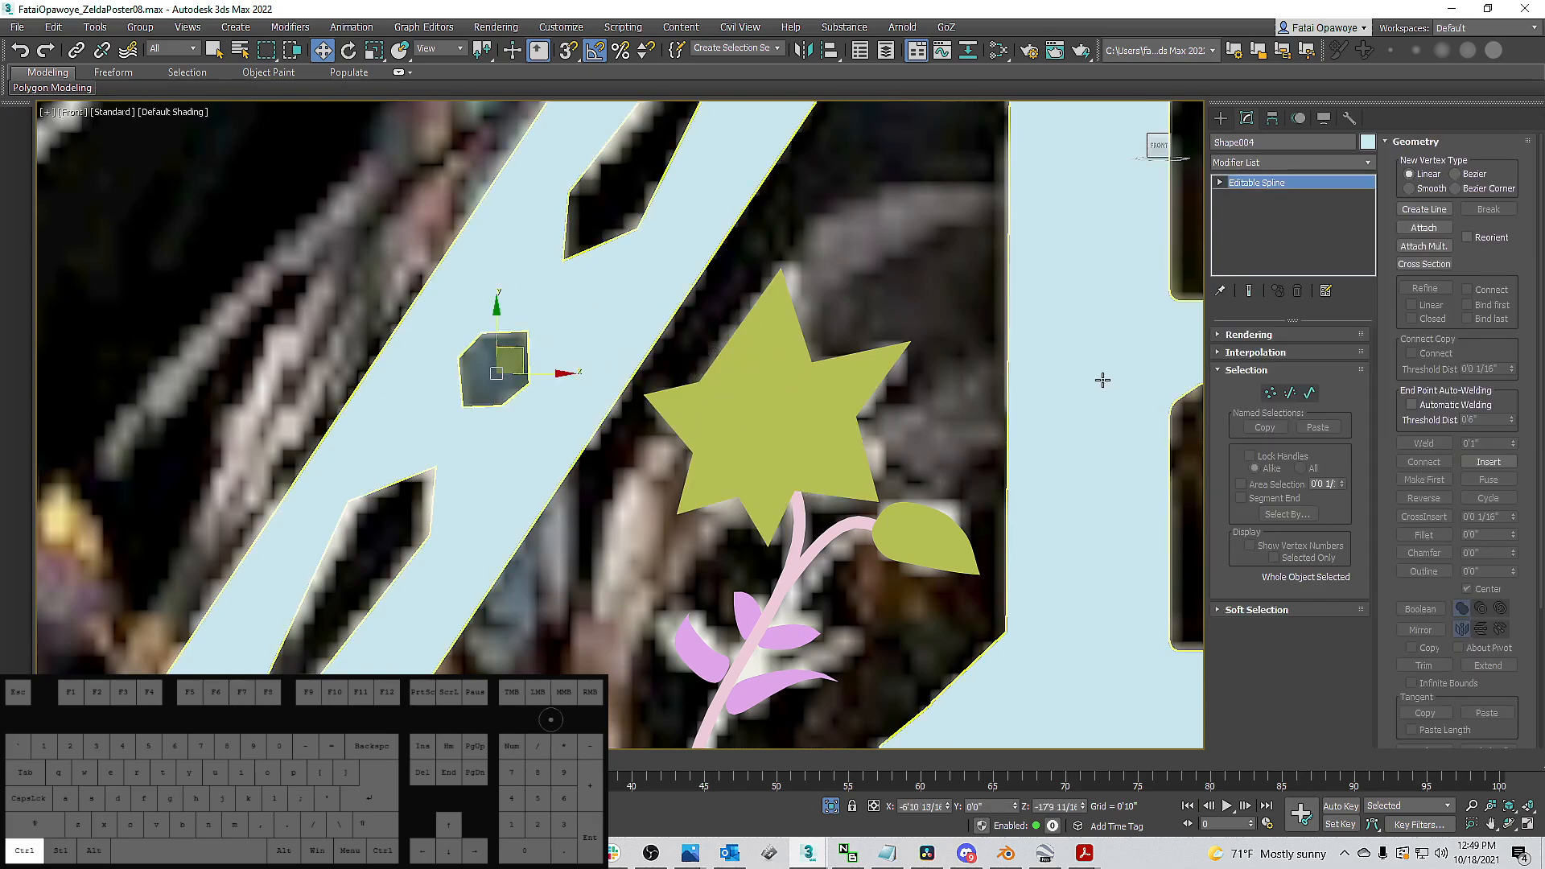
Apply an Edit Poly modifier to the detached hexagon shape on the Z.
left_click(1297, 160)
key("e")
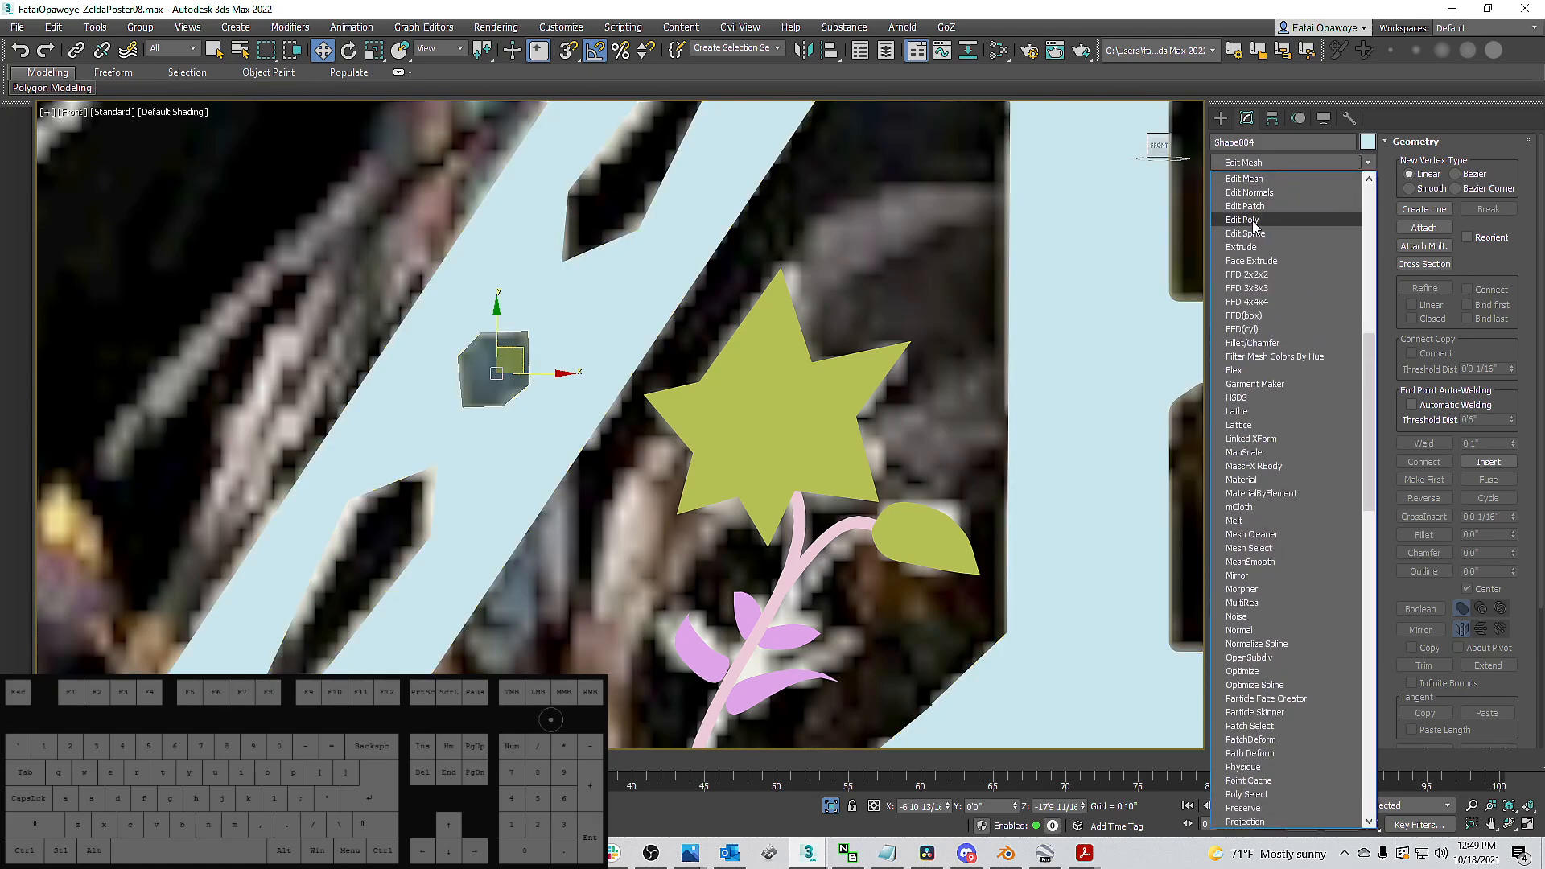
left_click(1252, 221)
Extrude the hexagon's polygon out from the Z and scale its front face to form a raised gem.
left_click(1306, 461)
left_click(499, 374)
mouse_move(499, 375)
middle_mouse_down("alt")
mouse_move(586, 390)
mouse_move(502, 386)
middle_mouse_up("alt")
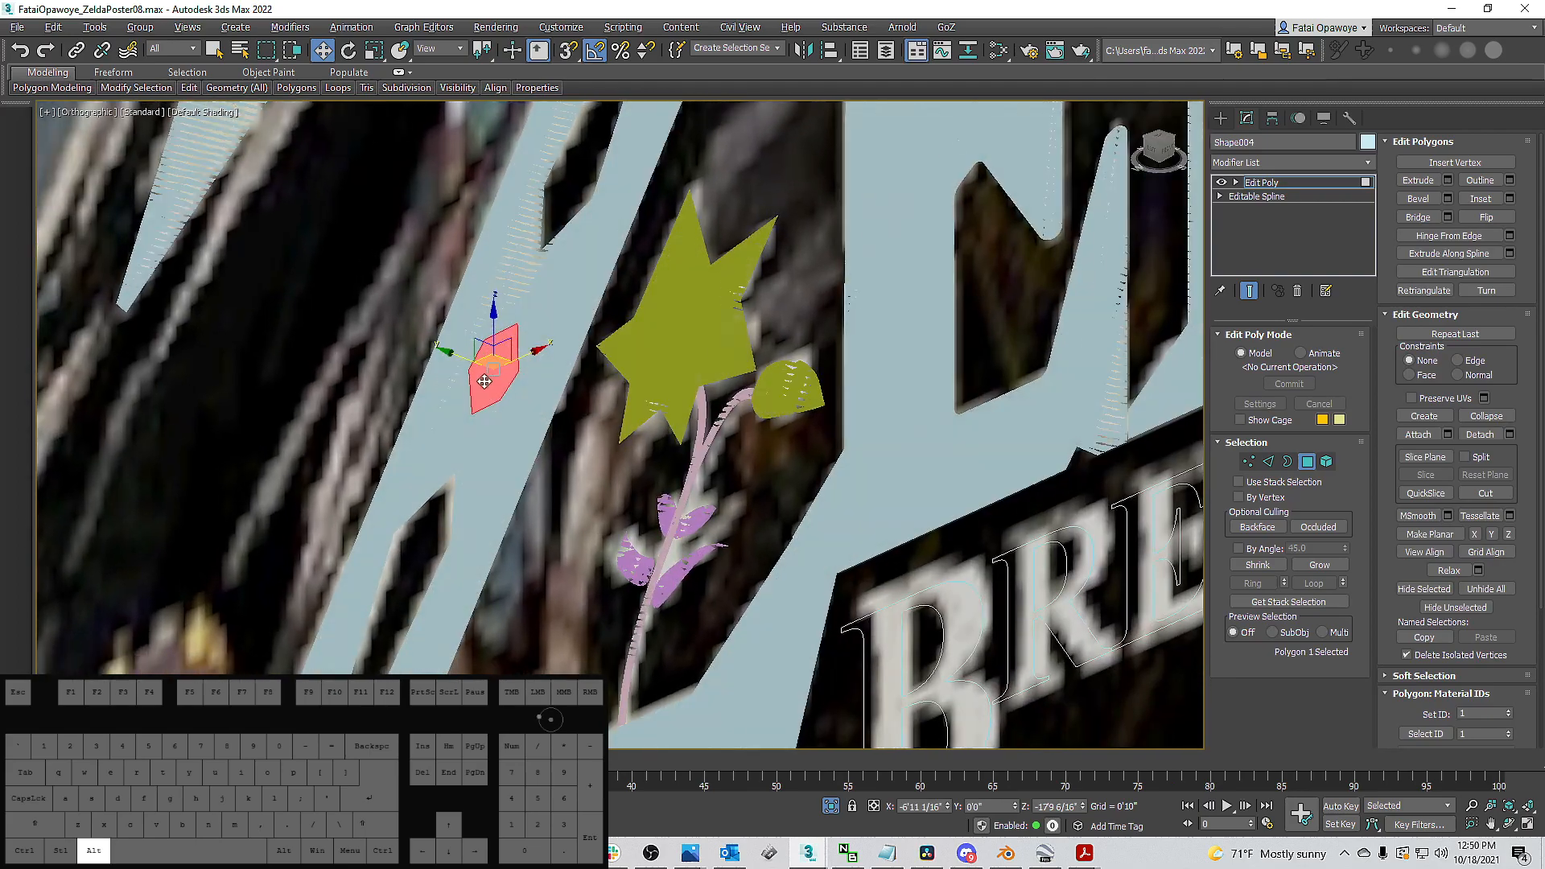
left_click_drag(454, 357, 511, 421, "shift")
key("r")
middle_click_drag(510, 421, 552, 400, "alt")
middle_click_drag(571, 286, 723, 215, "alt")
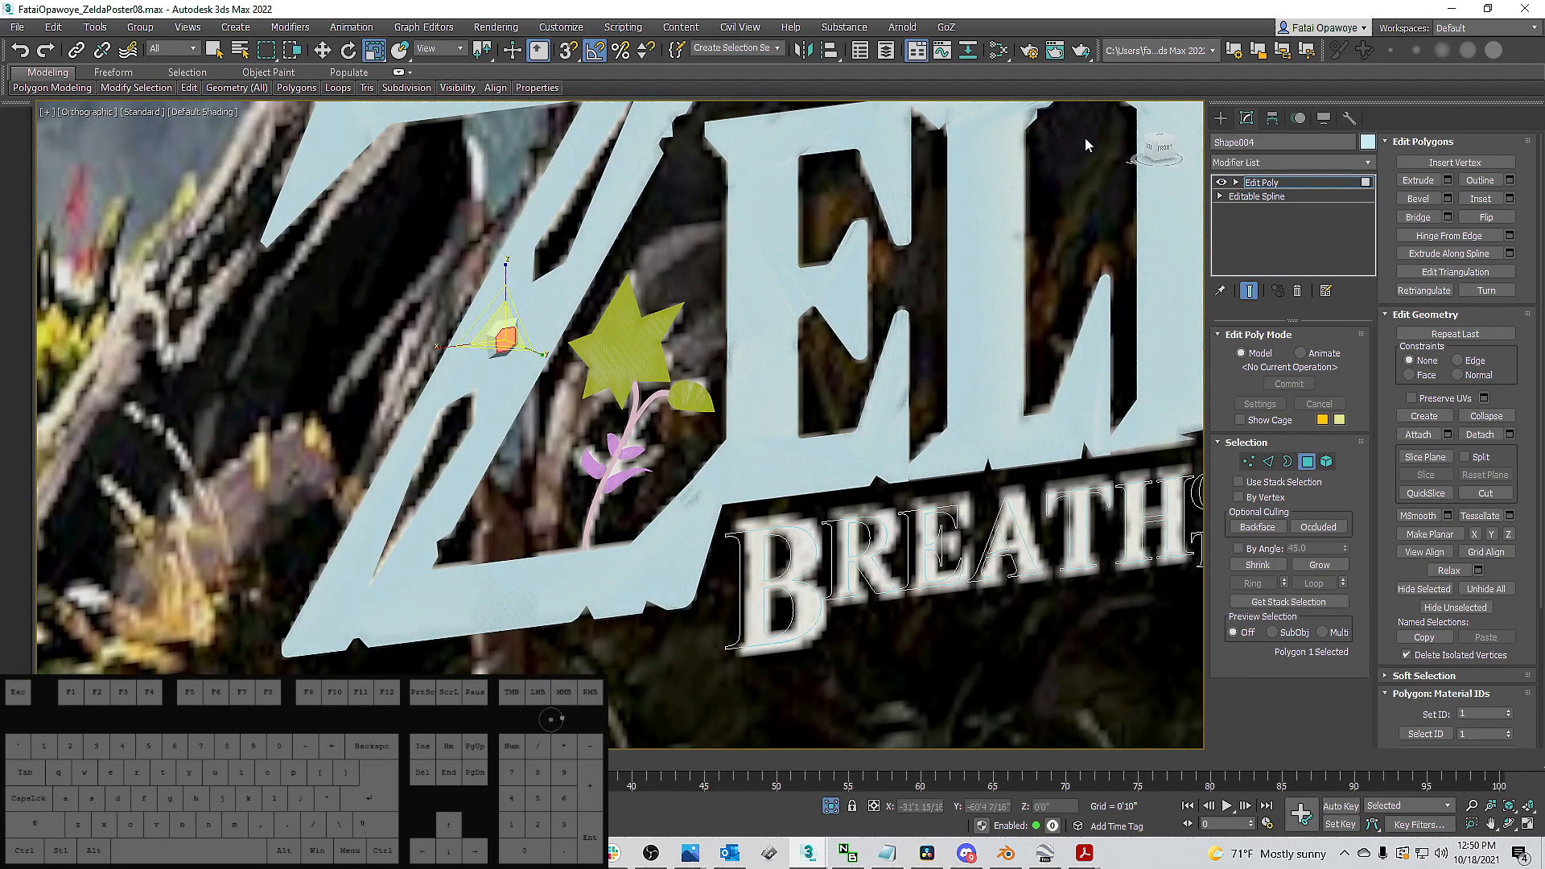
left_click(1221, 117)
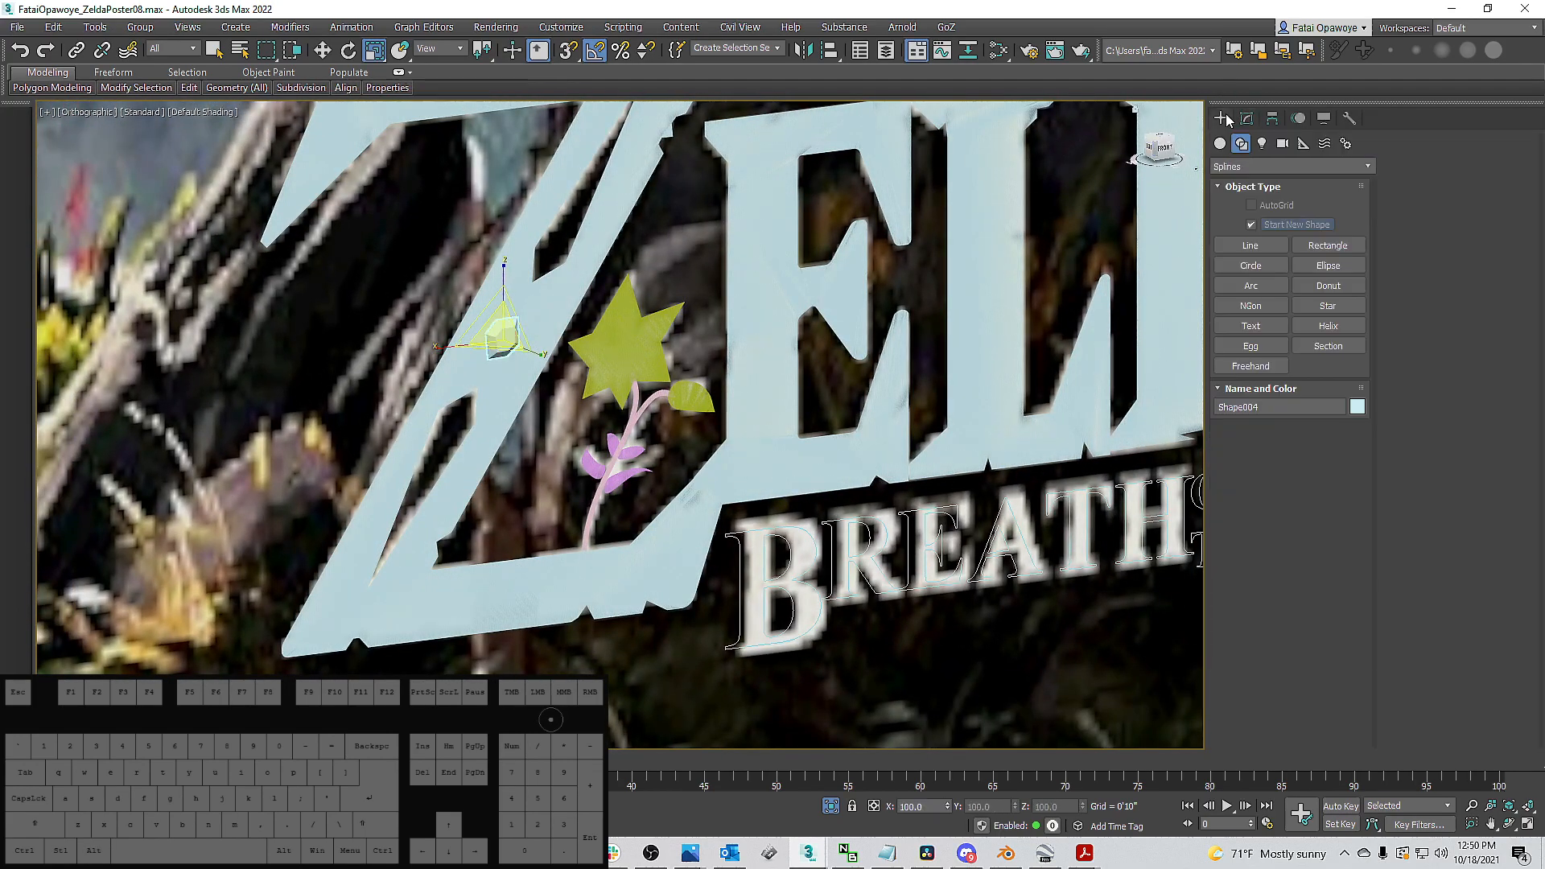
middle_click_drag(603, 338, 383, 360, "alt")
scroll(577, 319, "down", 4)
left_click(195, 380)
middle_click_drag(526, 307, 888, 305)
key("z")
middle_click_drag(531, 538, 534, 354)
scroll(531, 335, "up", 3)
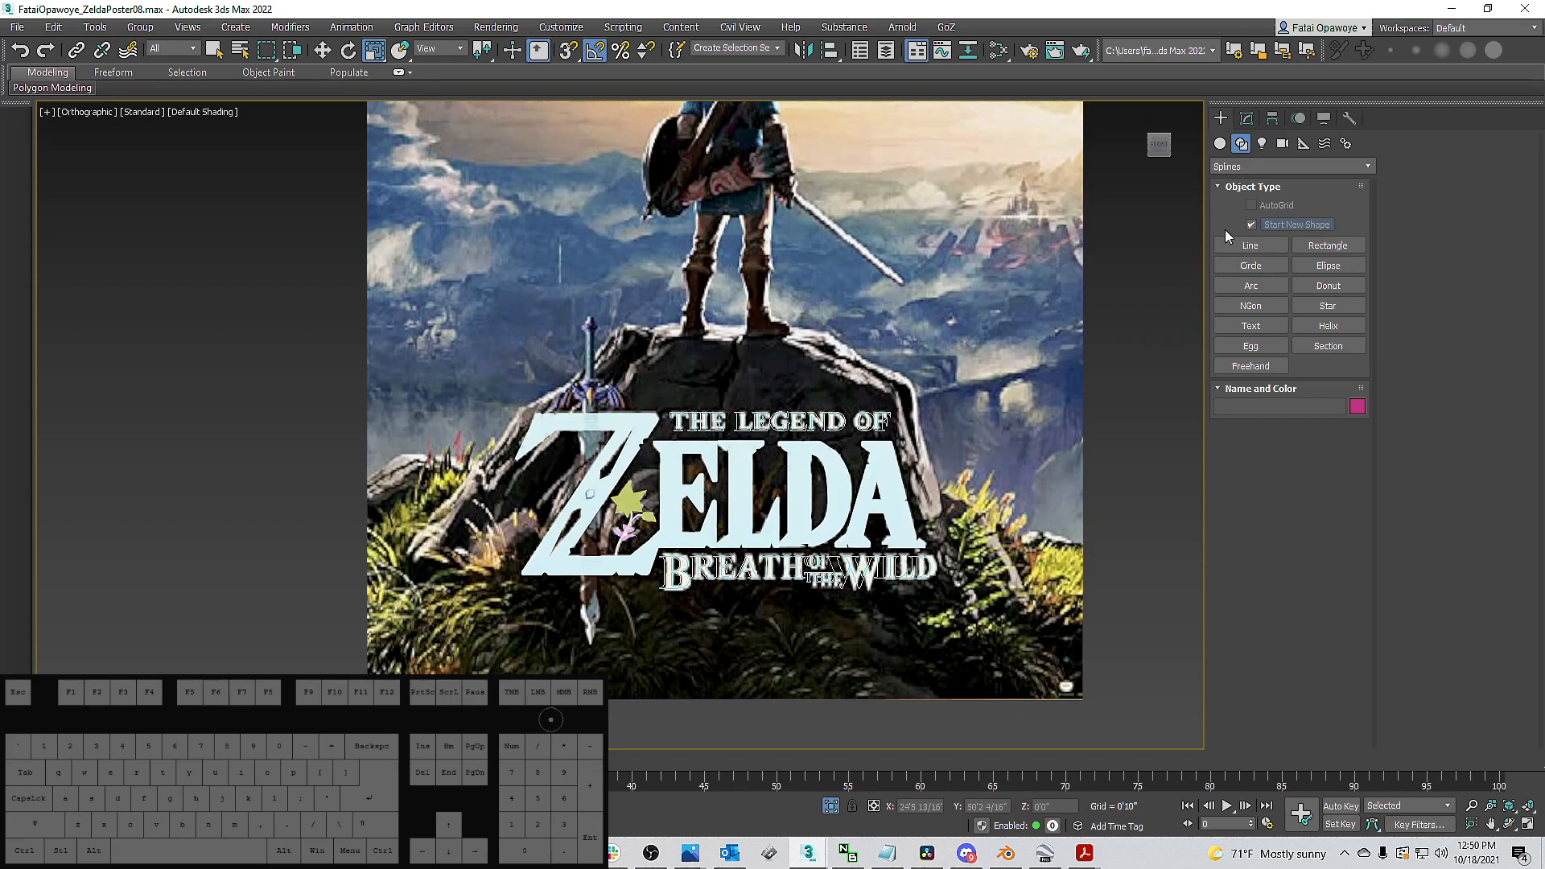
left_click(1252, 244)
scroll(616, 289, "up", 8)
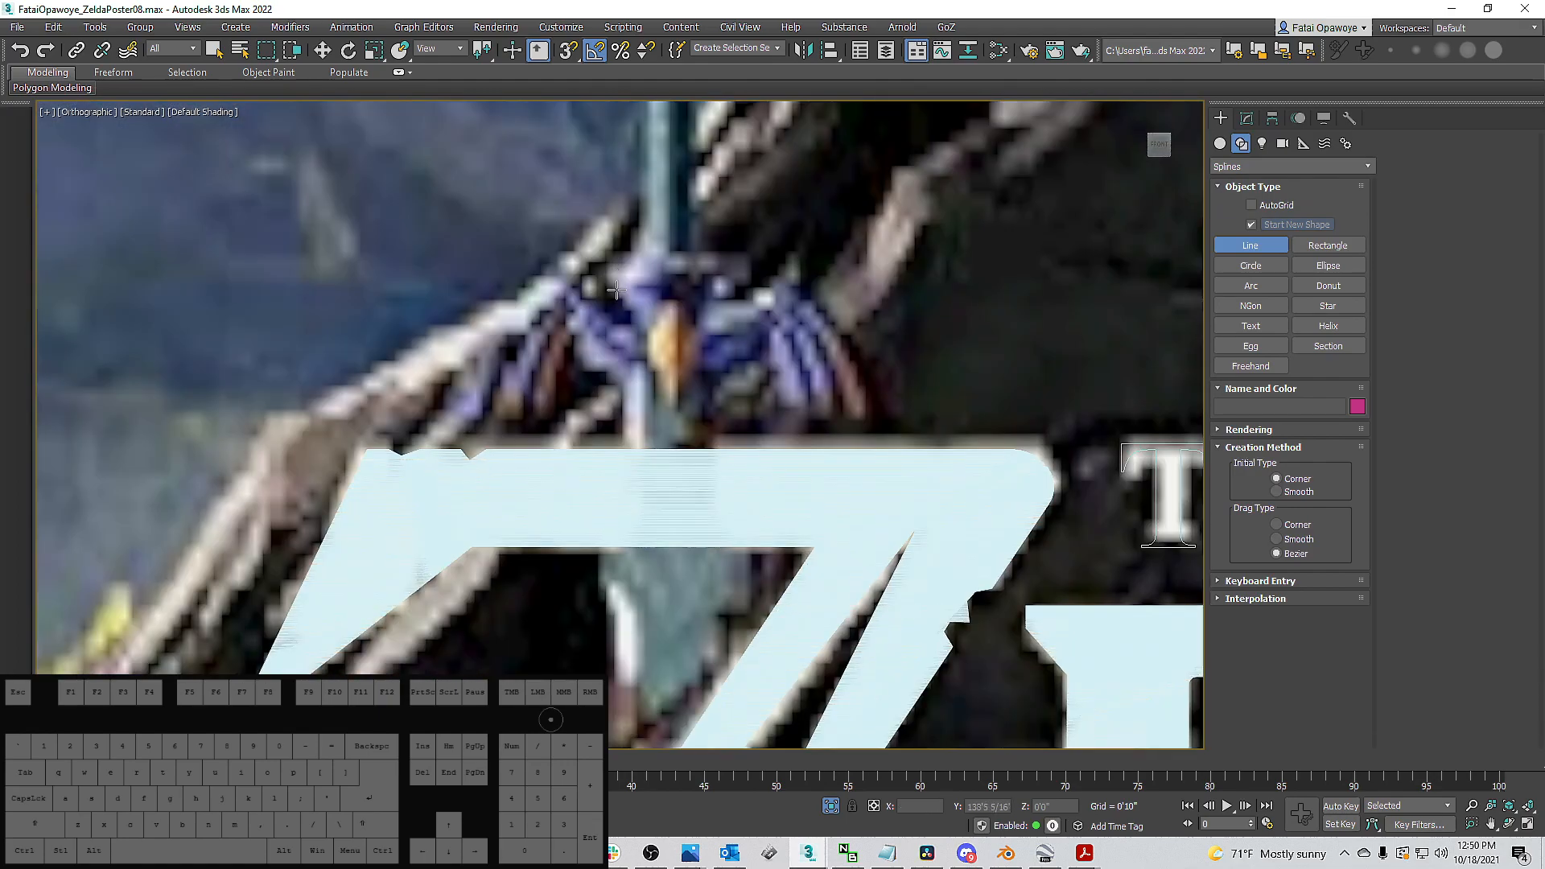
left_click(623, 314)
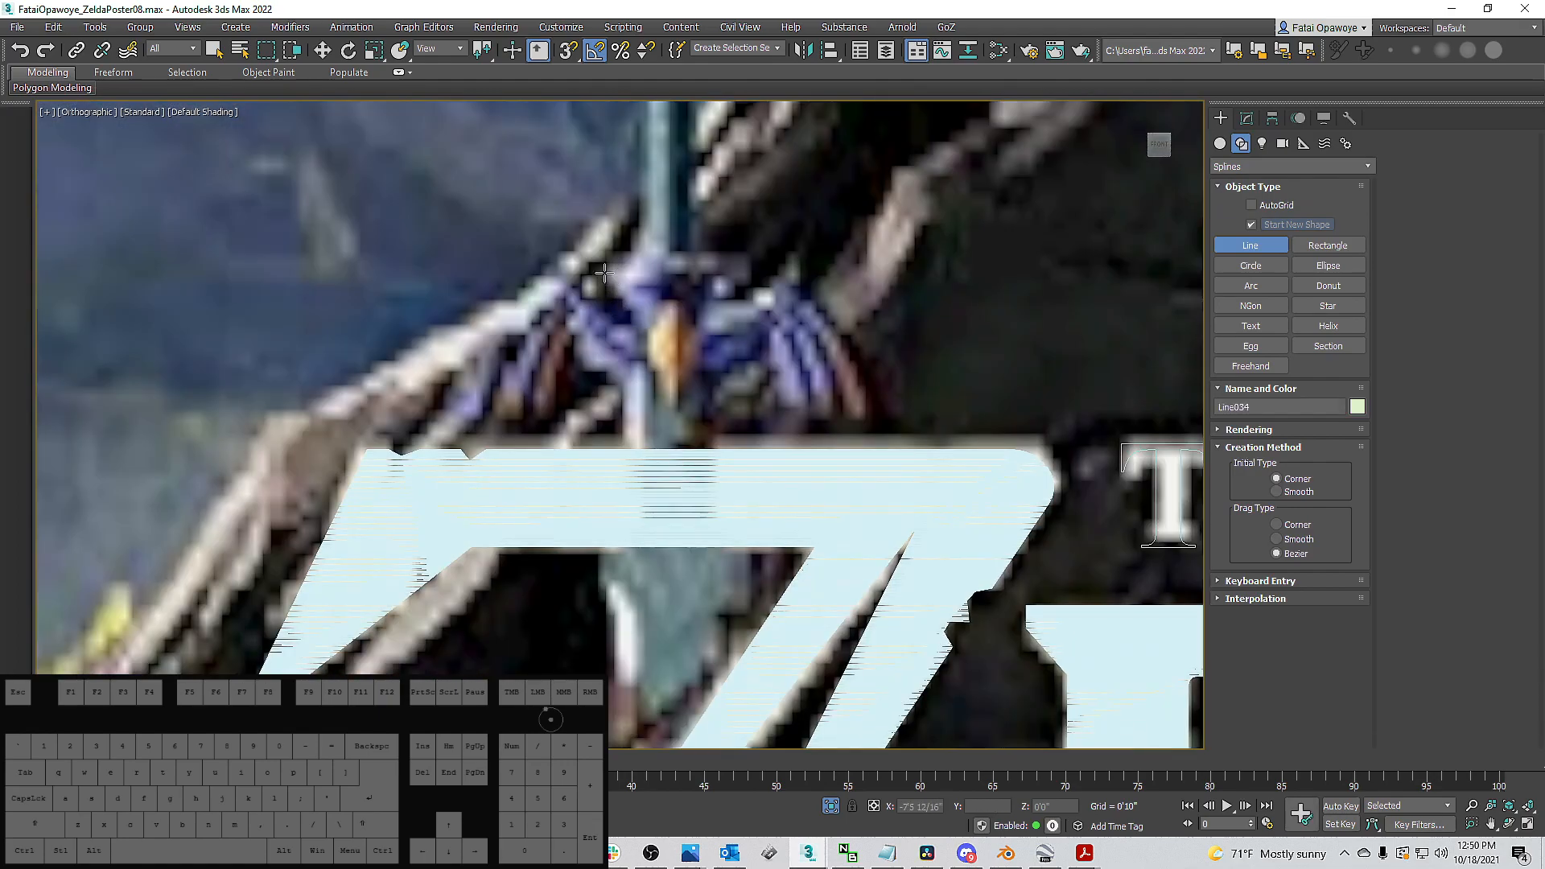
scroll(666, 279, "down", 4)
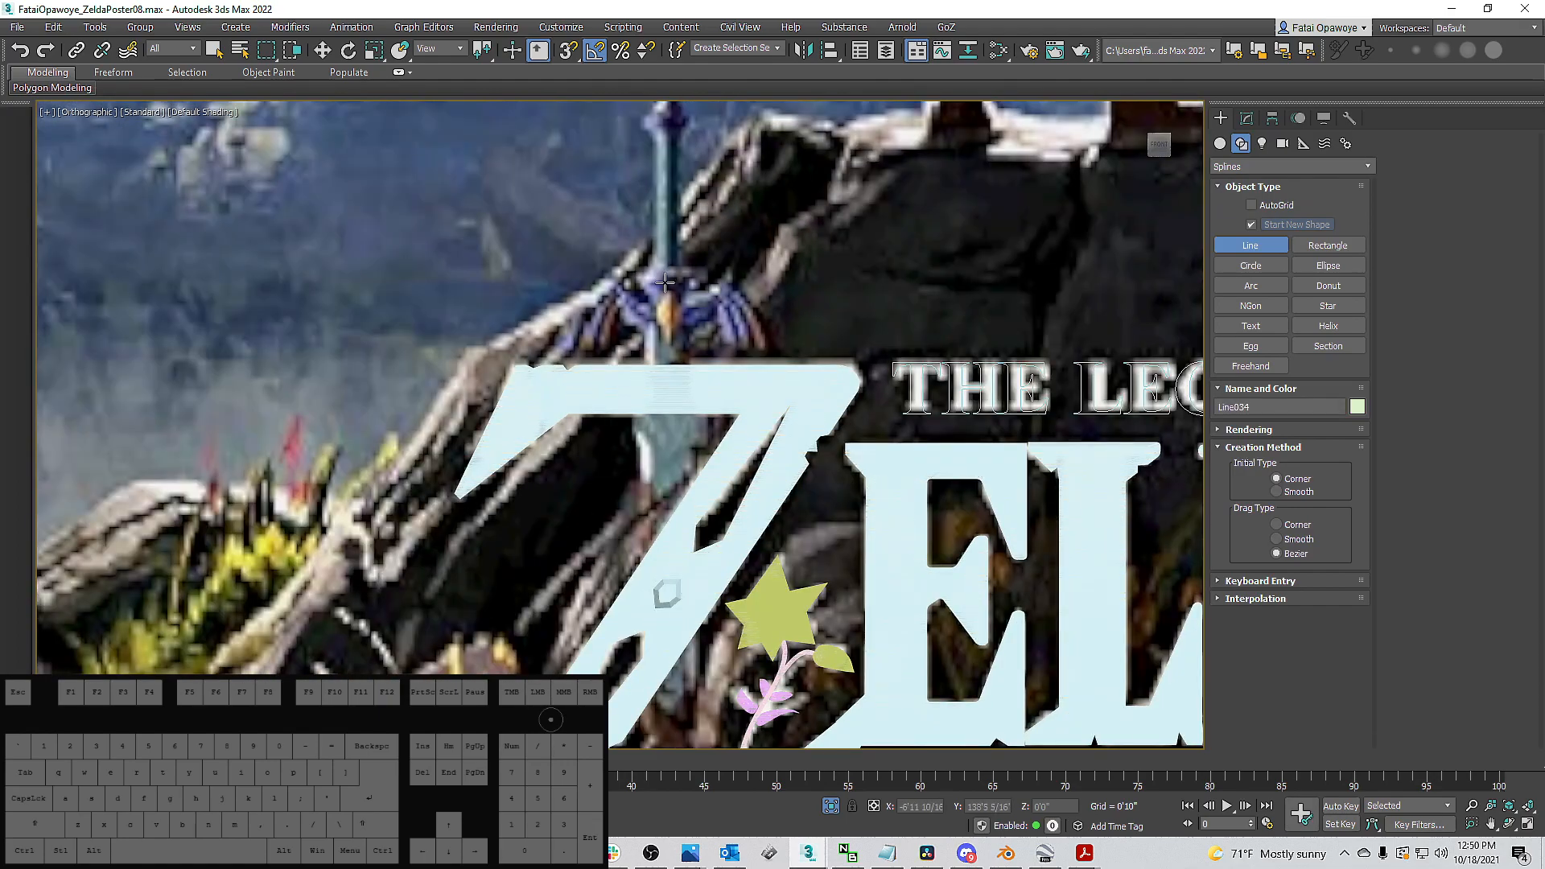
scroll(664, 282, "down", 3)
right_click(665, 282)
In the Front view, draw a line from the guard down the sword blade to its tip and back up the other edge.
key("f")
key("z")
middle_click_drag(565, 544, 596, 406)
scroll(596, 405, "up", 5)
key("F3")
key("F3")
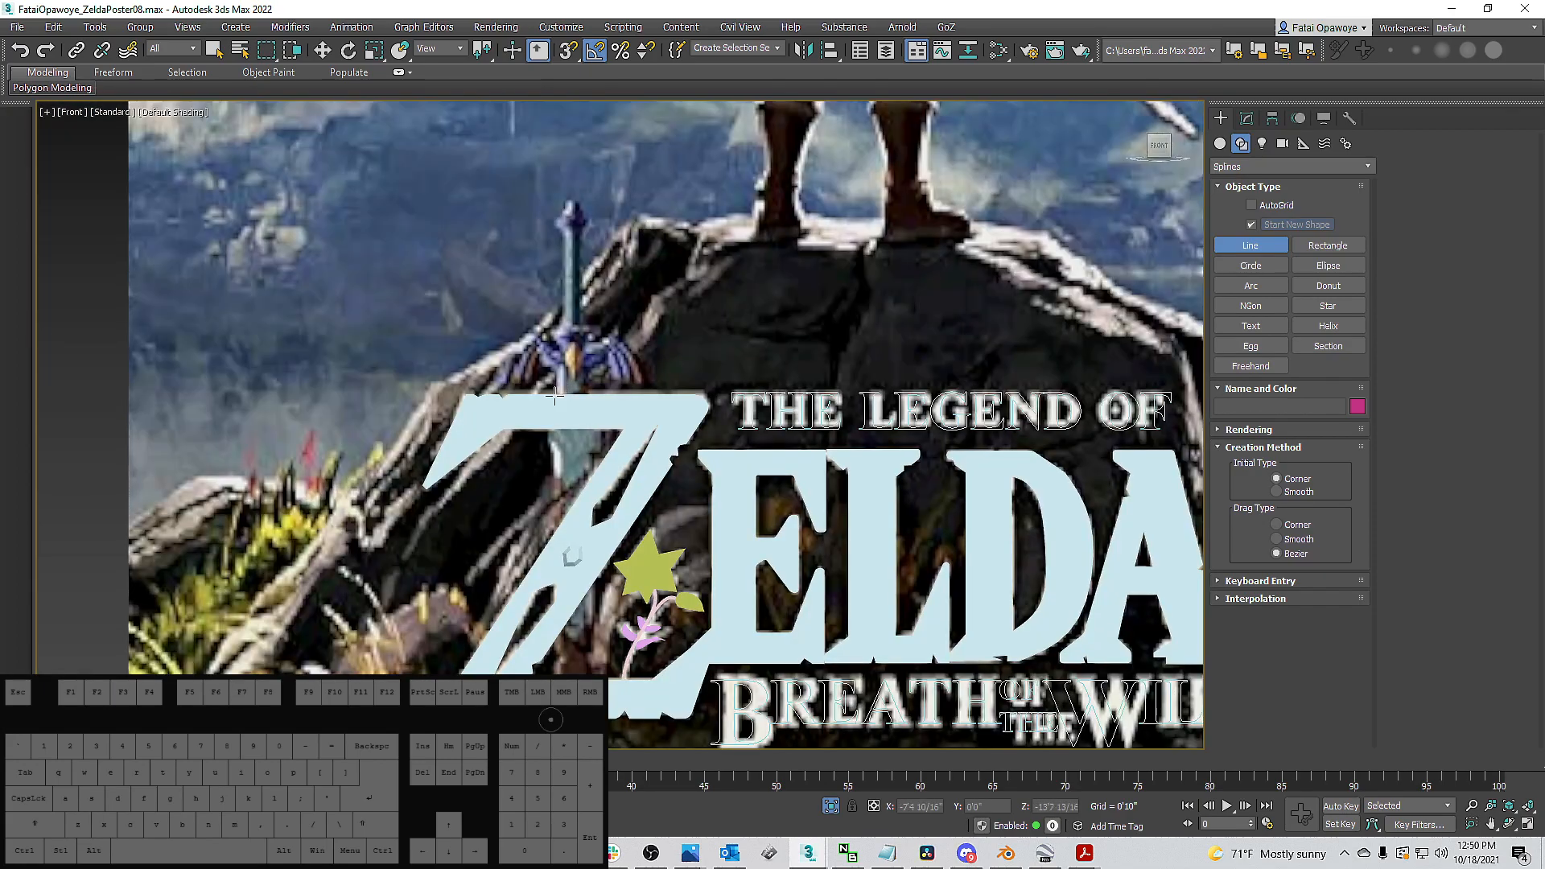
scroll(559, 373, "down", 2)
left_click(561, 304)
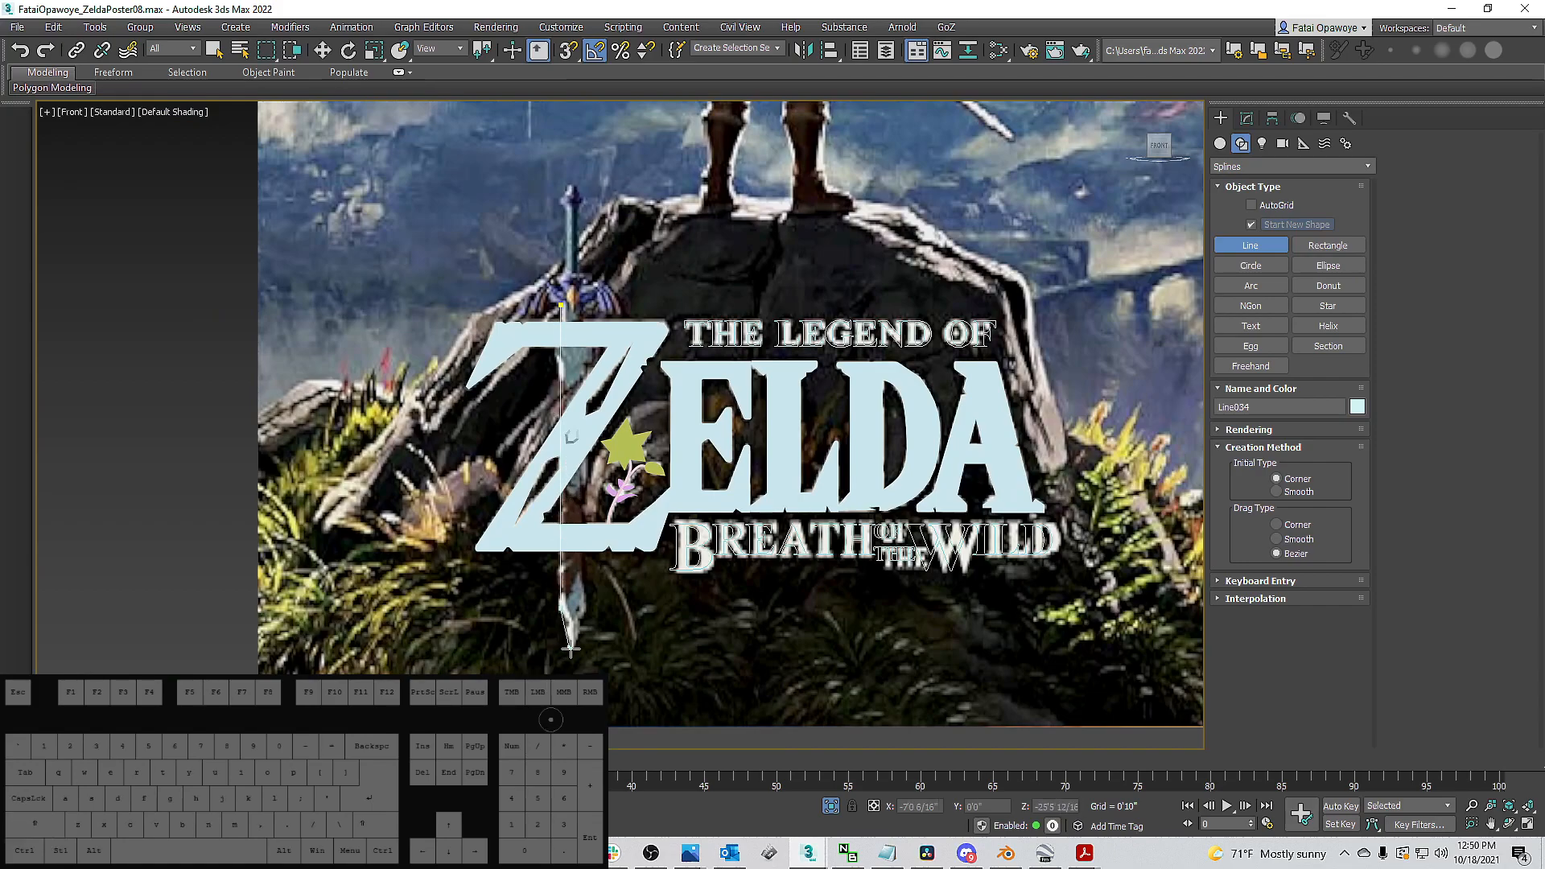
scroll(561, 619, "up", 2)
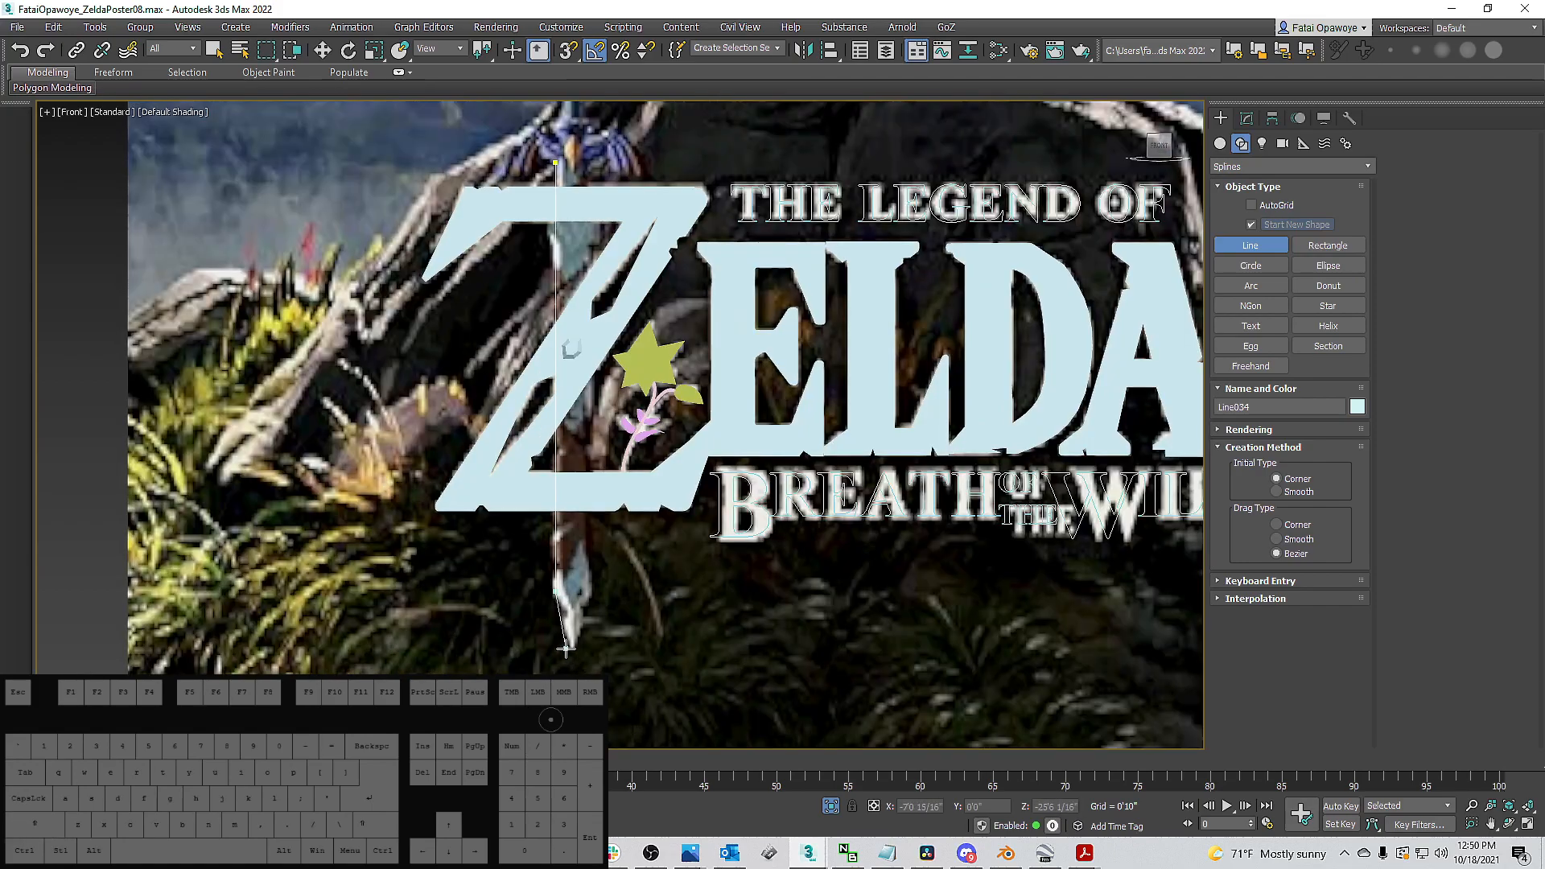
left_click(590, 593)
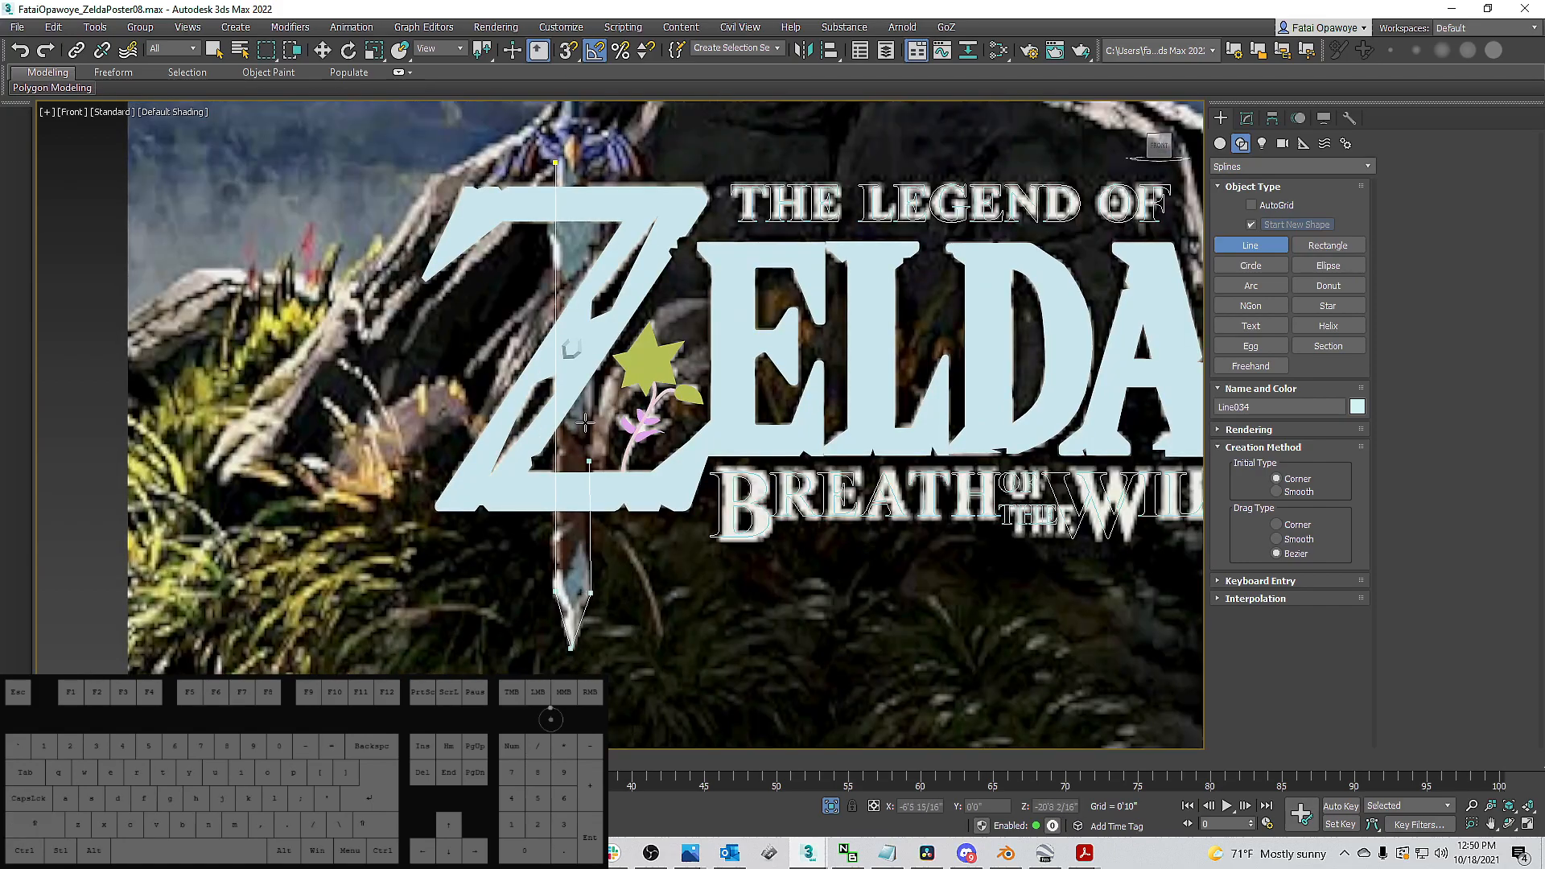
left_click(585, 167)
Continue the line along the underside of the guard's right wing, giving the feather ends a stepped edge.
scroll(592, 157, "up", 3)
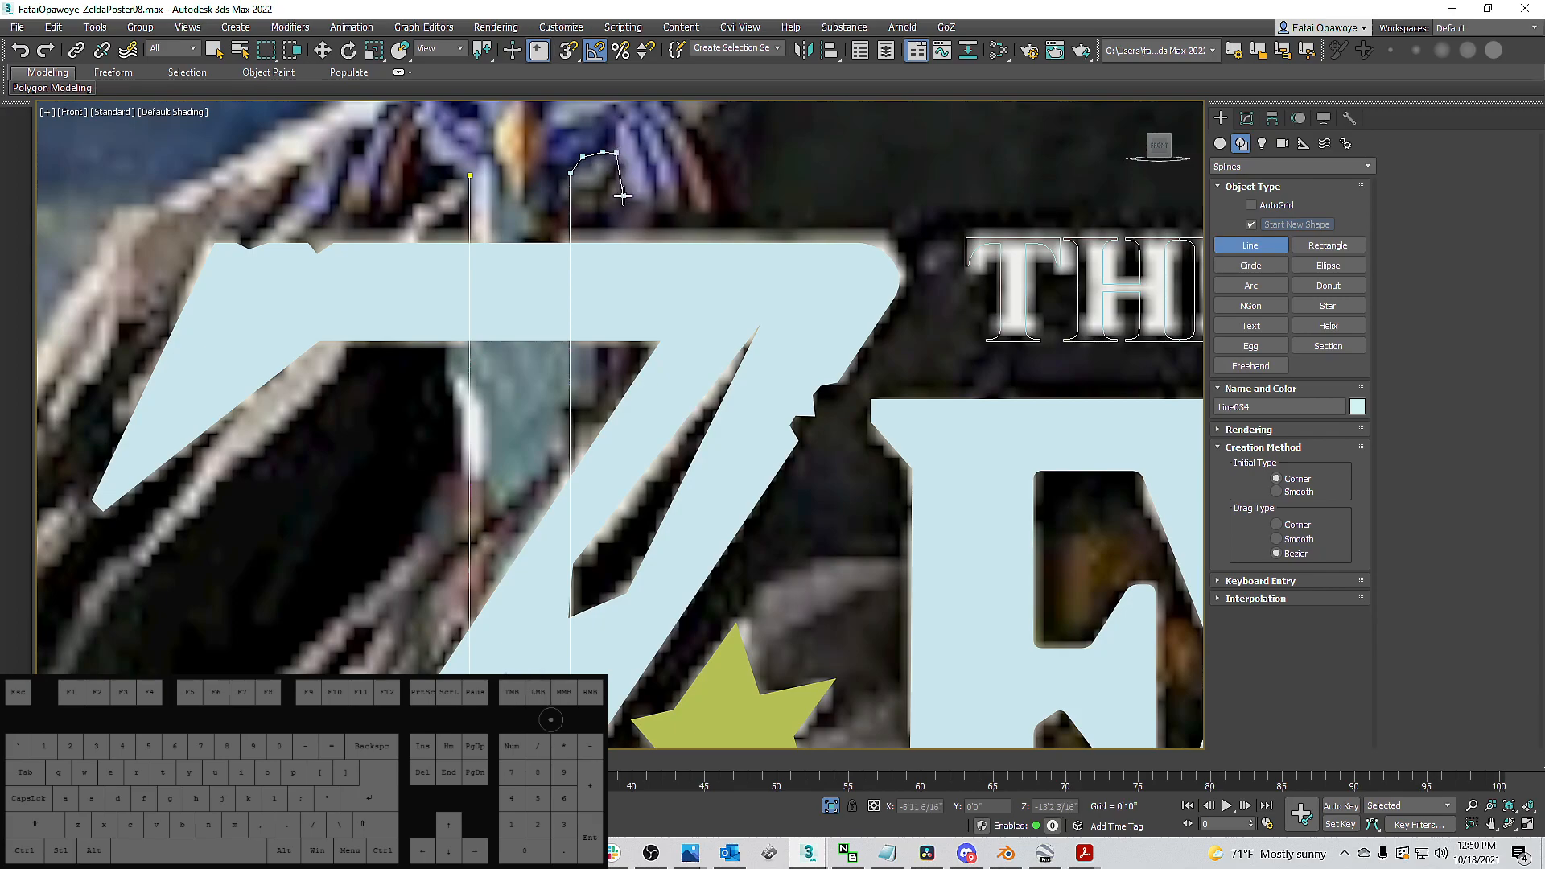
left_click_drag(627, 193, 629, 202)
left_click(629, 202)
left_click(652, 201, "shift")
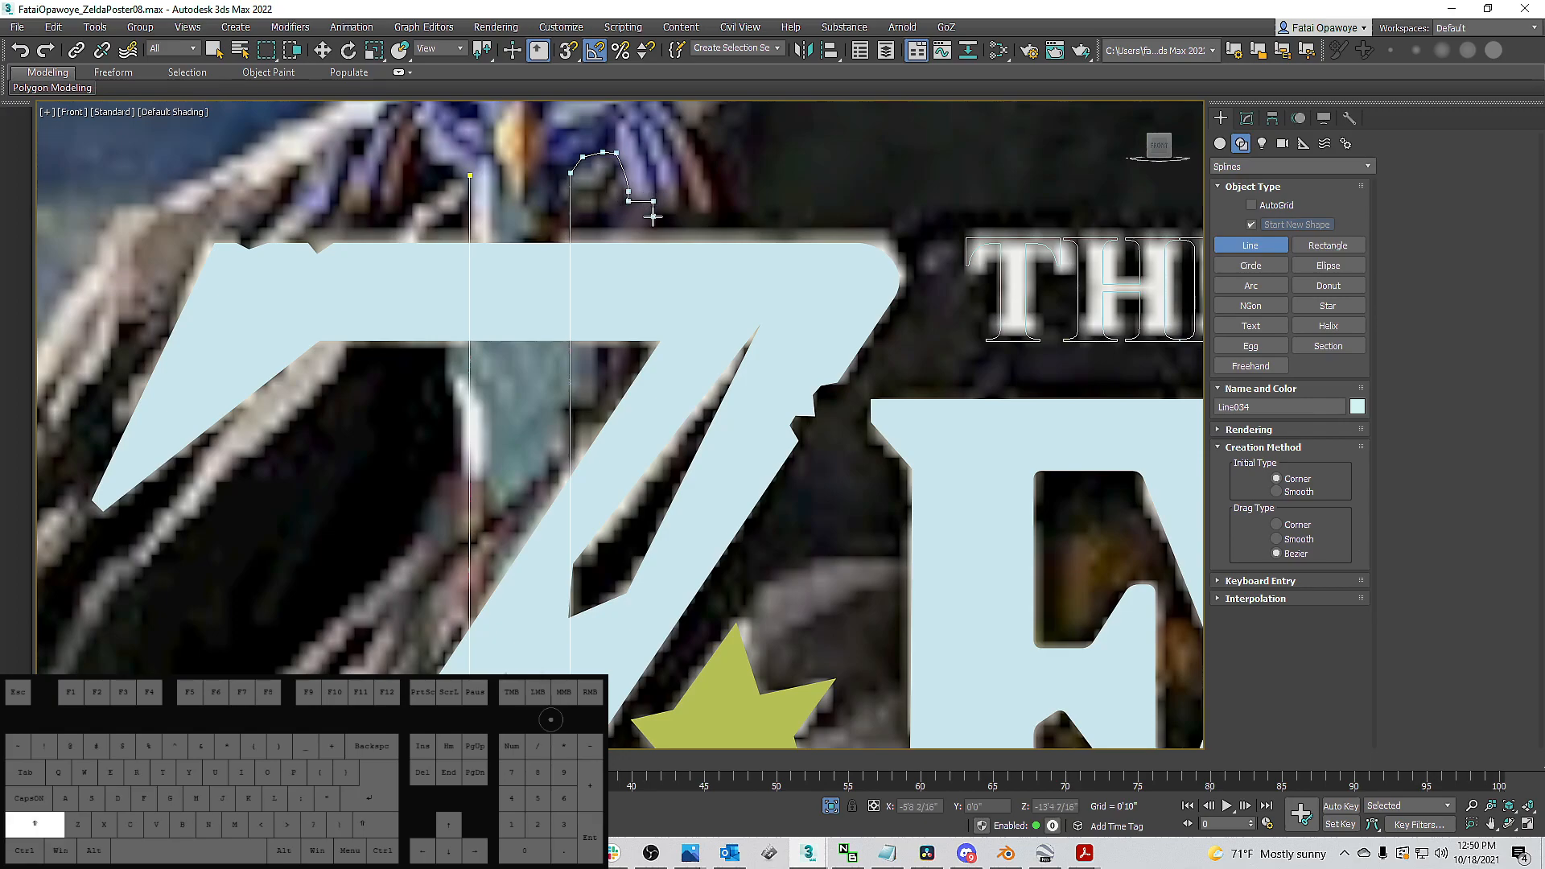
left_click(685, 213, "shift")
left_click(685, 218, "shift")
left_click(728, 218, "shift")
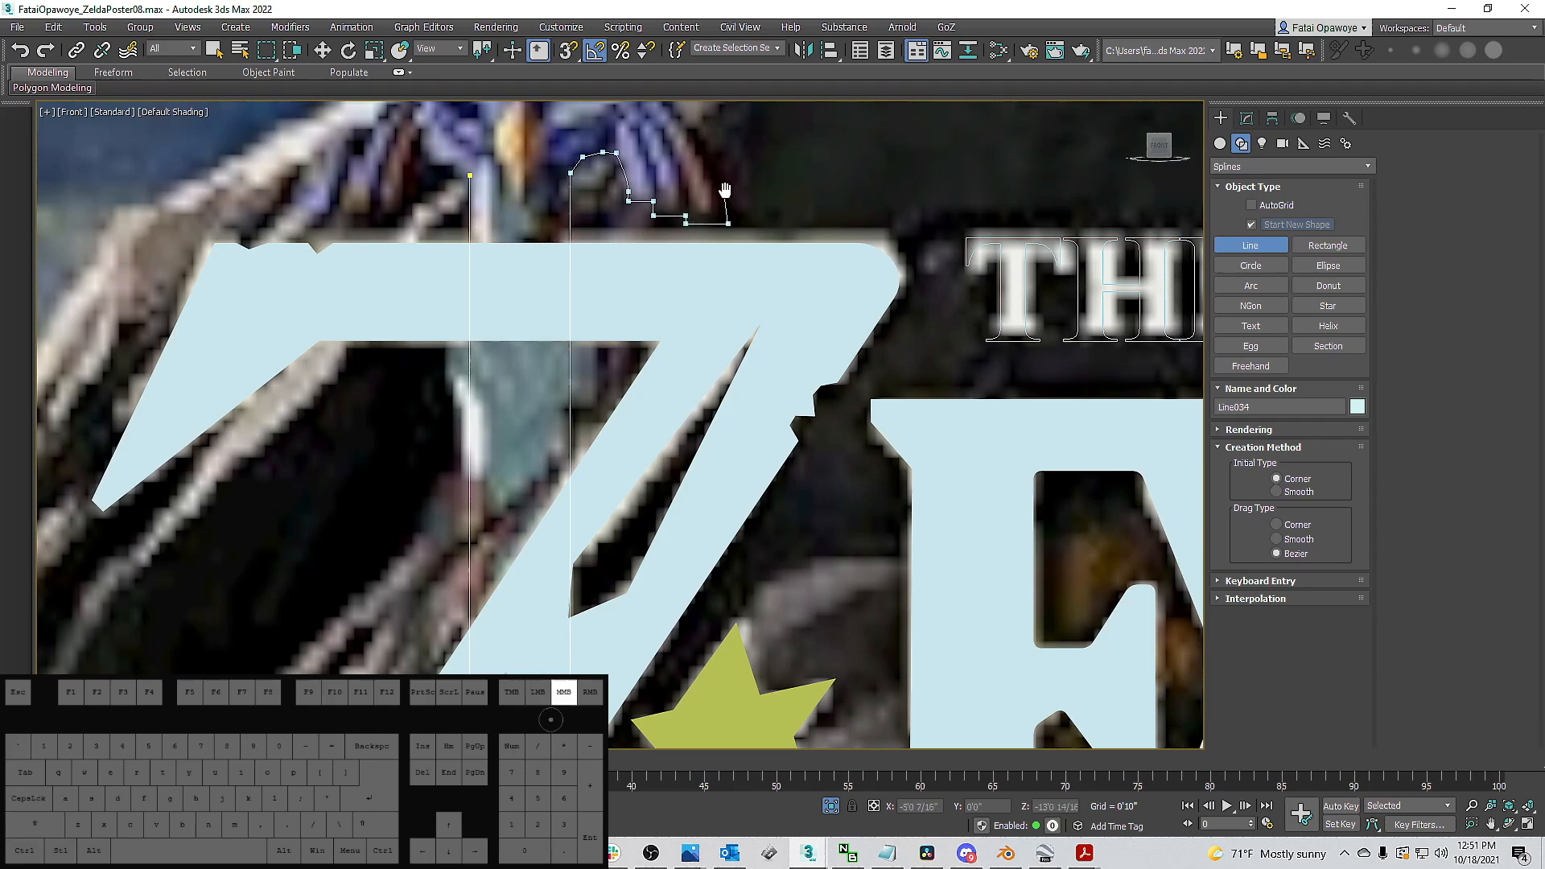
Trace the wing's curved outer edge up over its top and the notch between the wing and the guard's centre.
middle_click_drag(728, 218, 849, 353)
left_click_drag(781, 231, 748, 208)
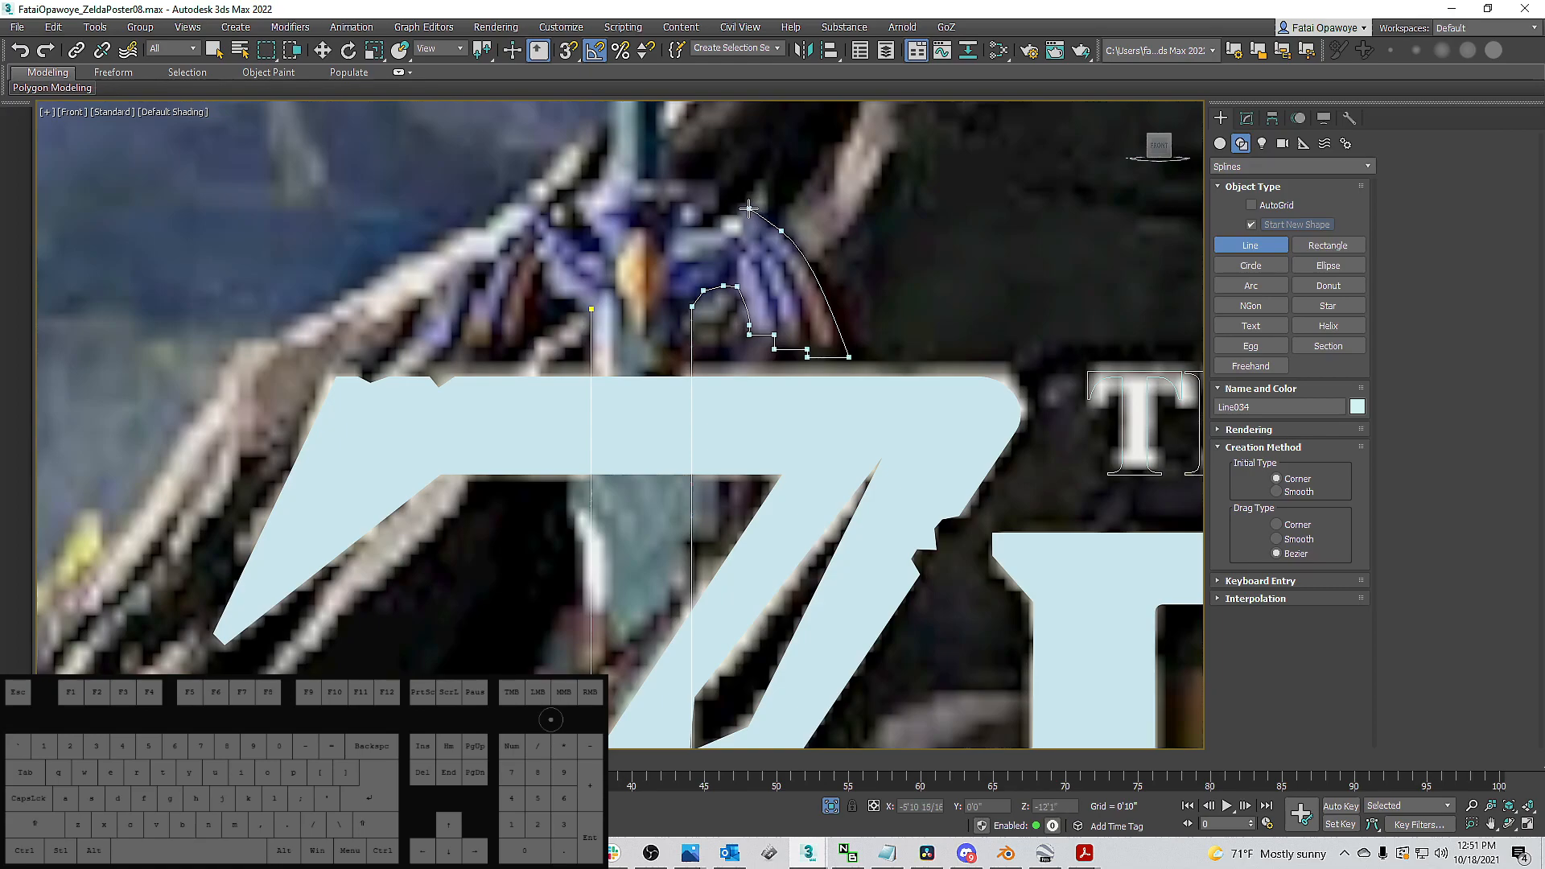
left_click(749, 209, "shift")
key("ctrl+z")
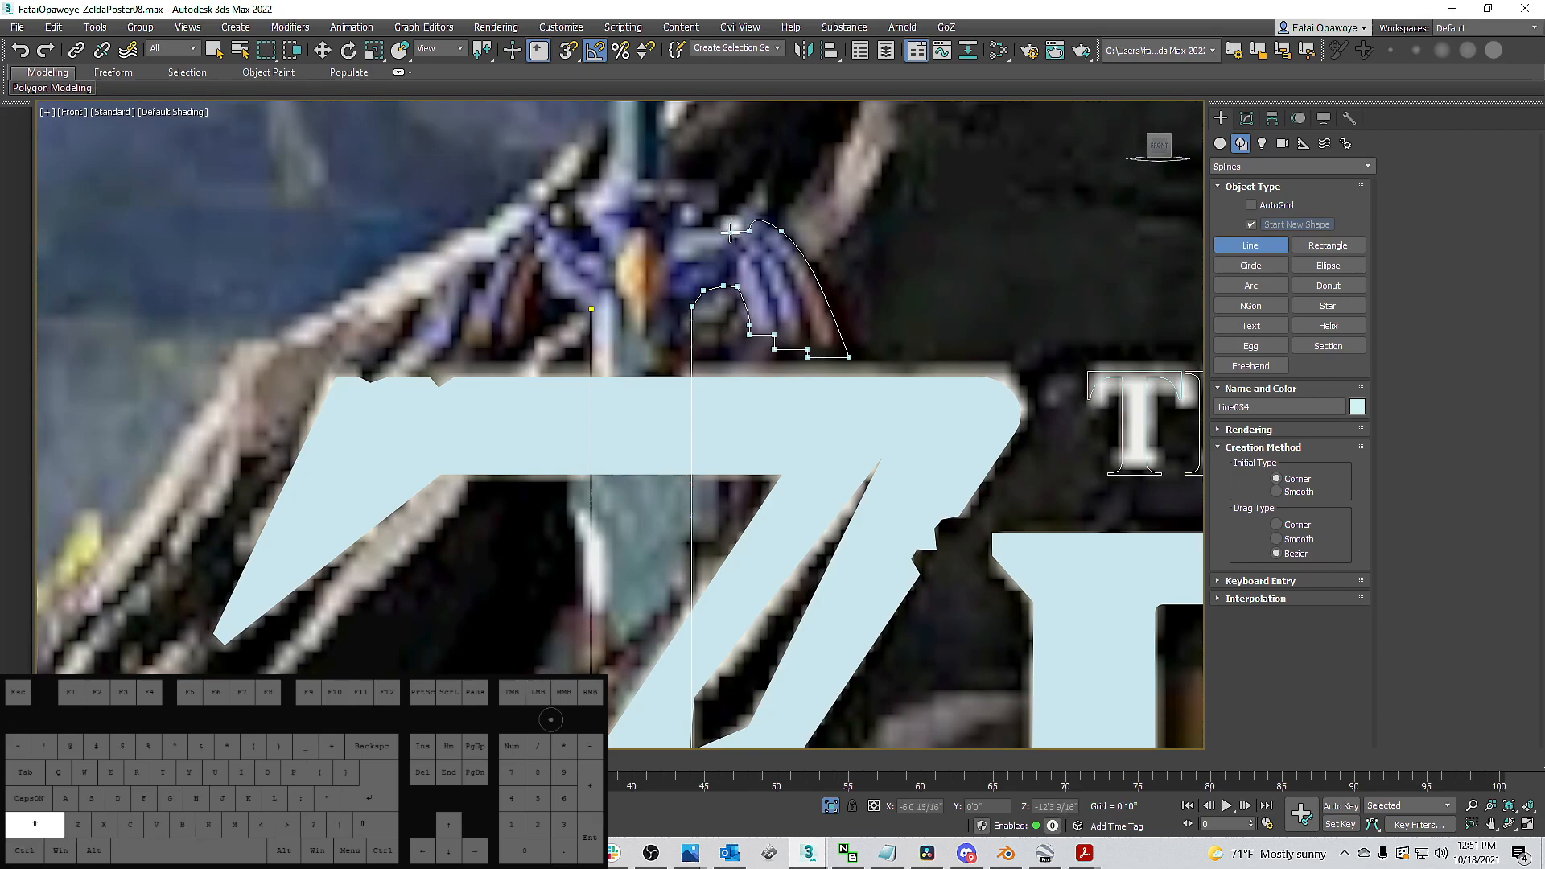
left_click(730, 232, "shift")
left_click(726, 252)
left_click(686, 261)
left_click(669, 262)
Trace the guard's upper block from the notch up to the base of the grip.
left_click(669, 228, "shift")
left_click(719, 202)
left_click(716, 176, "shift")
left_click(668, 177, "shift")
Continue the line straight up the grip and around the right half of the pommel to its top centre.
middle_click_drag(669, 199, 696, 394)
scroll(690, 294, "up", 1)
scroll(683, 226, "down", 2)
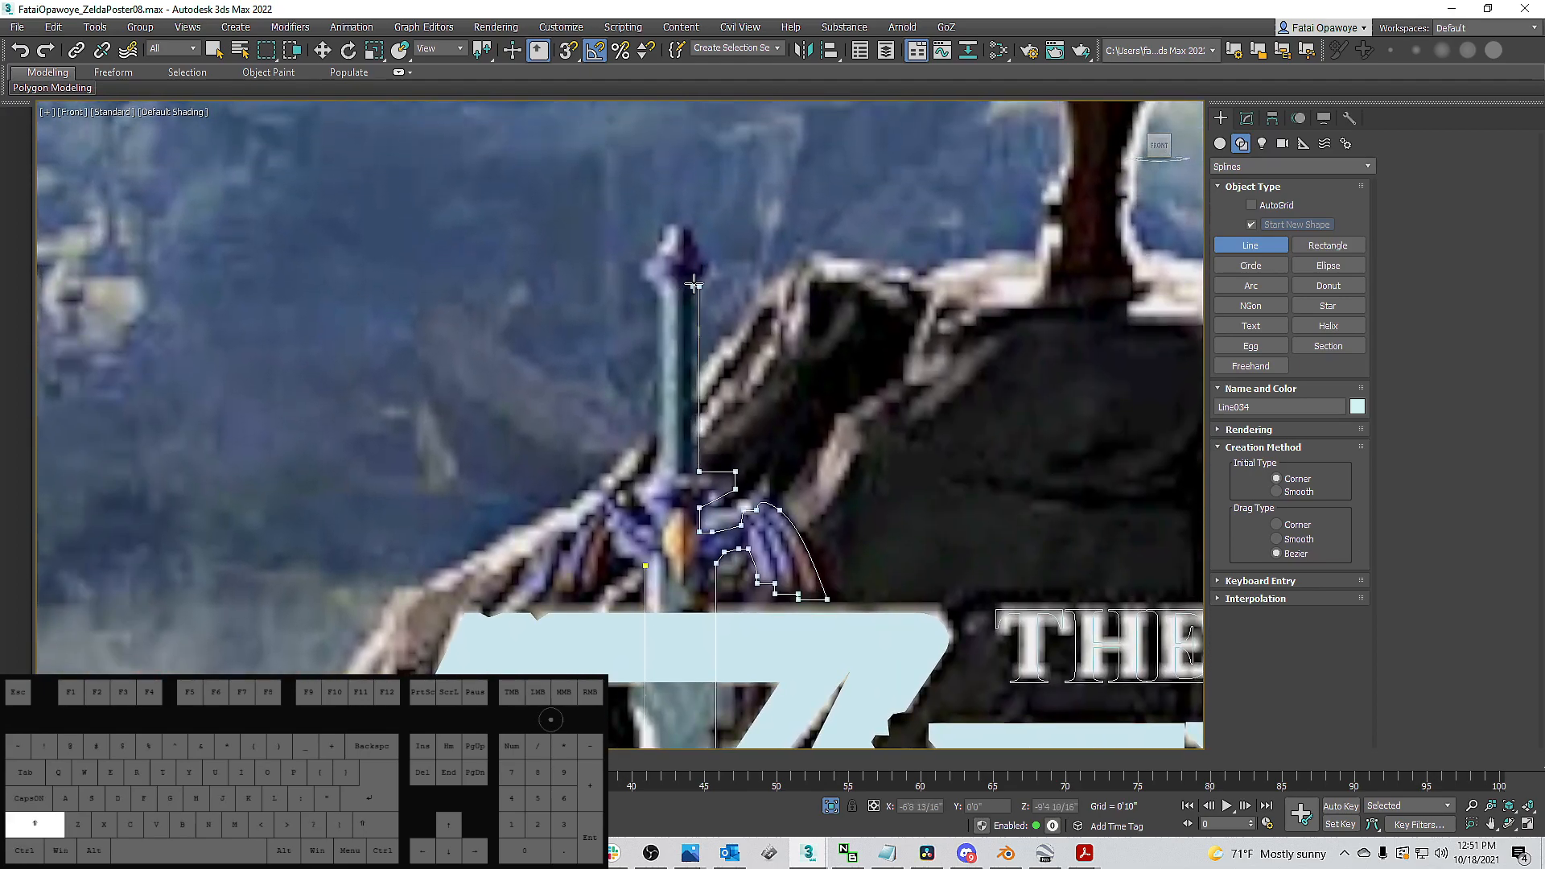
left_click(694, 284, "shift")
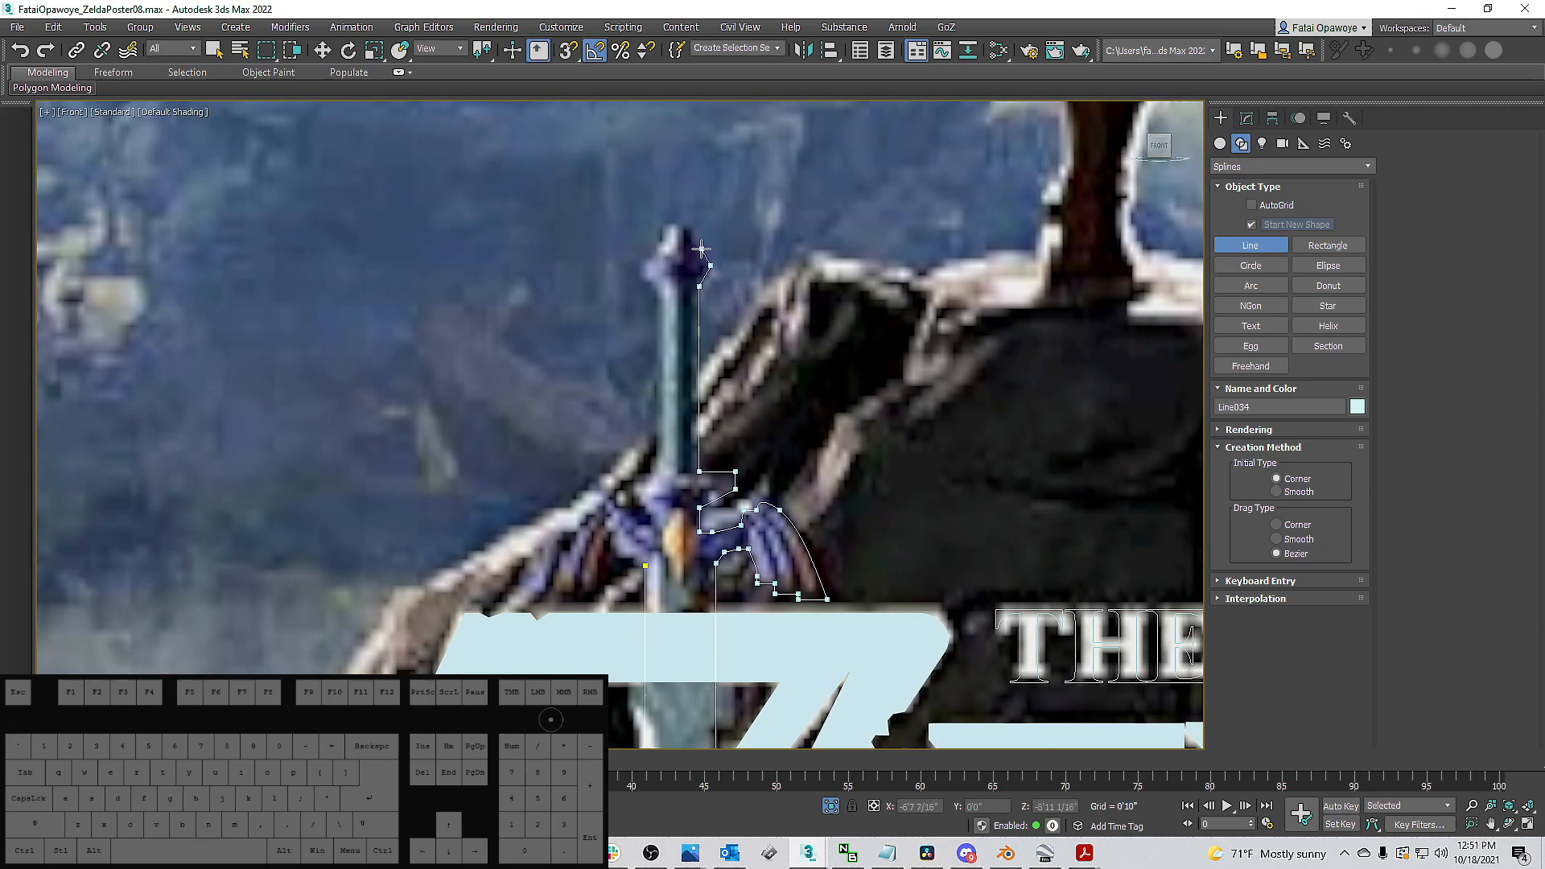
left_click(699, 255)
left_click(688, 226)
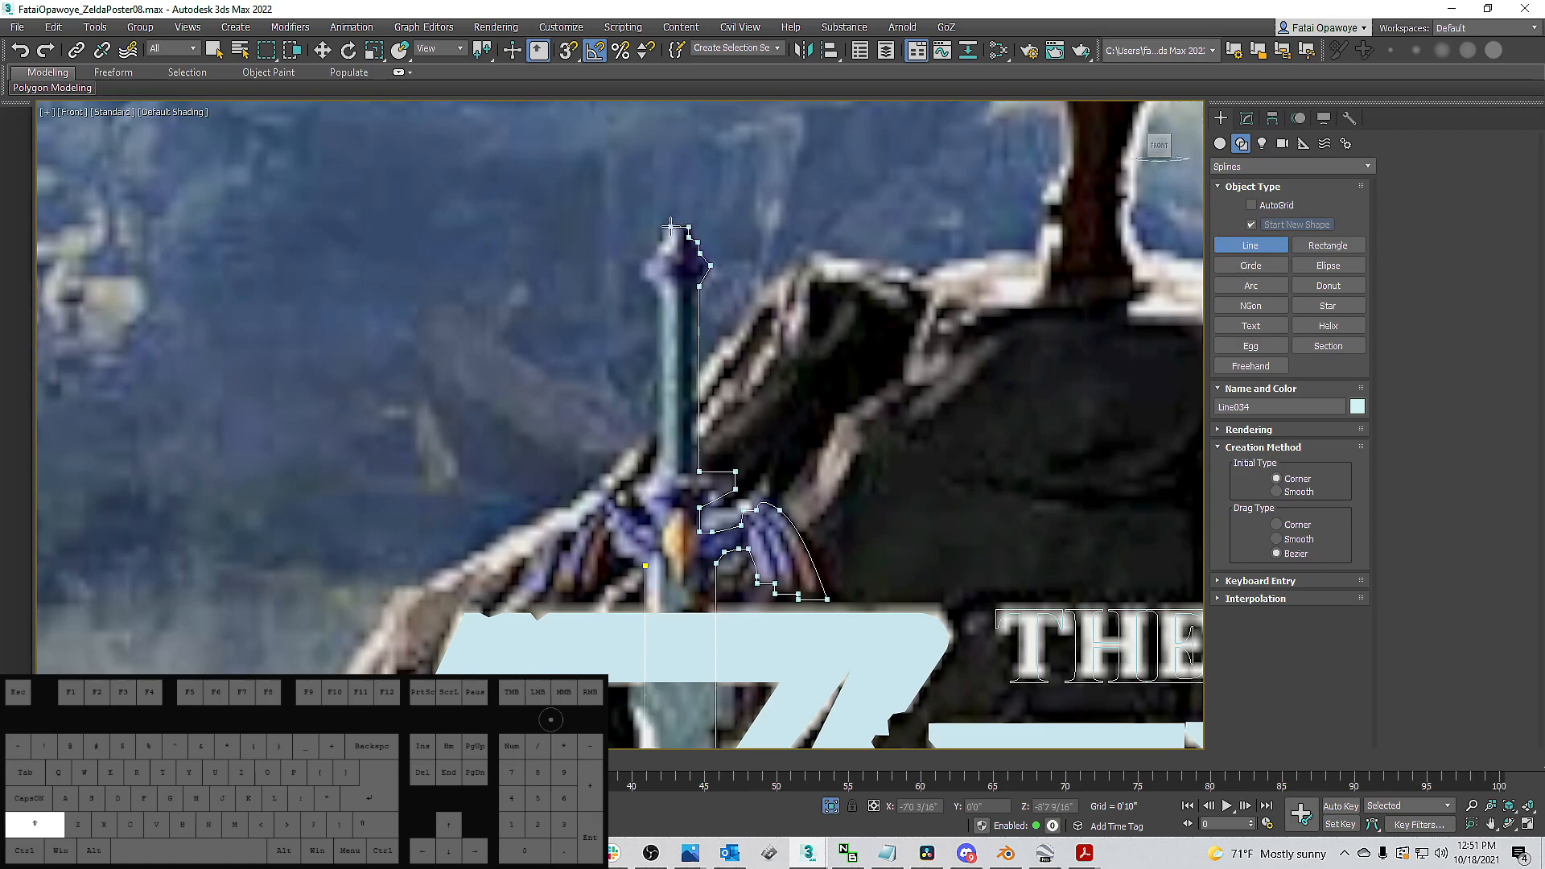
left_click(675, 226, "shift")
Close the sword outline by connecting the pommel's top centre back to the starting vertex beside the blade.
middle_click_drag(671, 366, 659, 136)
scroll(665, 345, "down", 4)
scroll(649, 475, "up", 2)
scroll(648, 475, "up", 2)
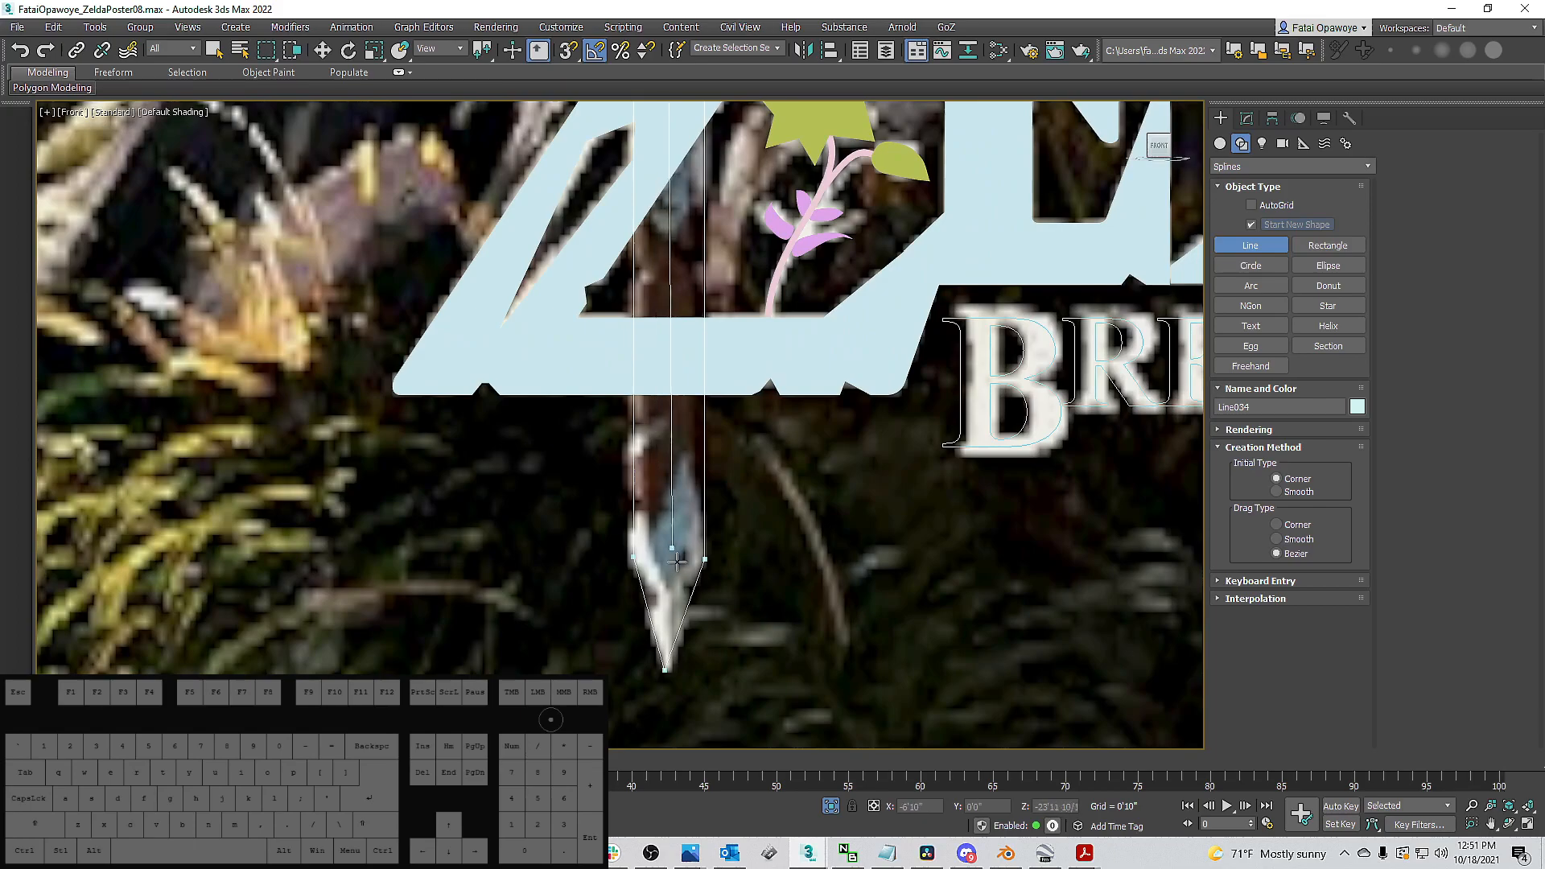
scroll(658, 349, "up", 2)
scroll(658, 348, "down", 4)
middle_click_drag(655, 311, 659, 535)
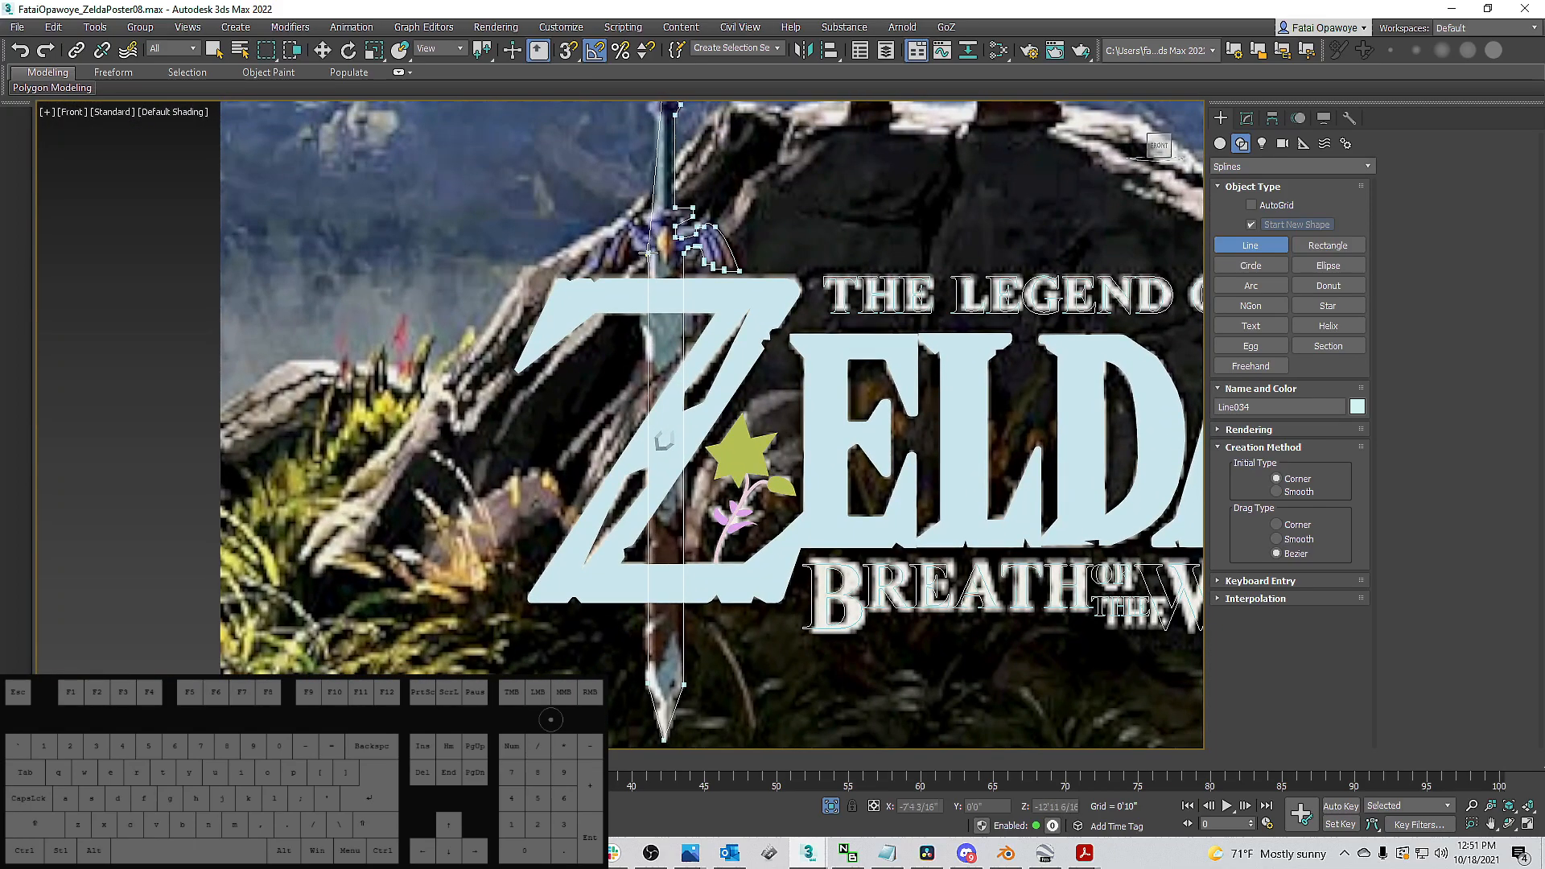
left_click(648, 252)
left_click(738, 441)
middle_click_drag(682, 312, 700, 362)
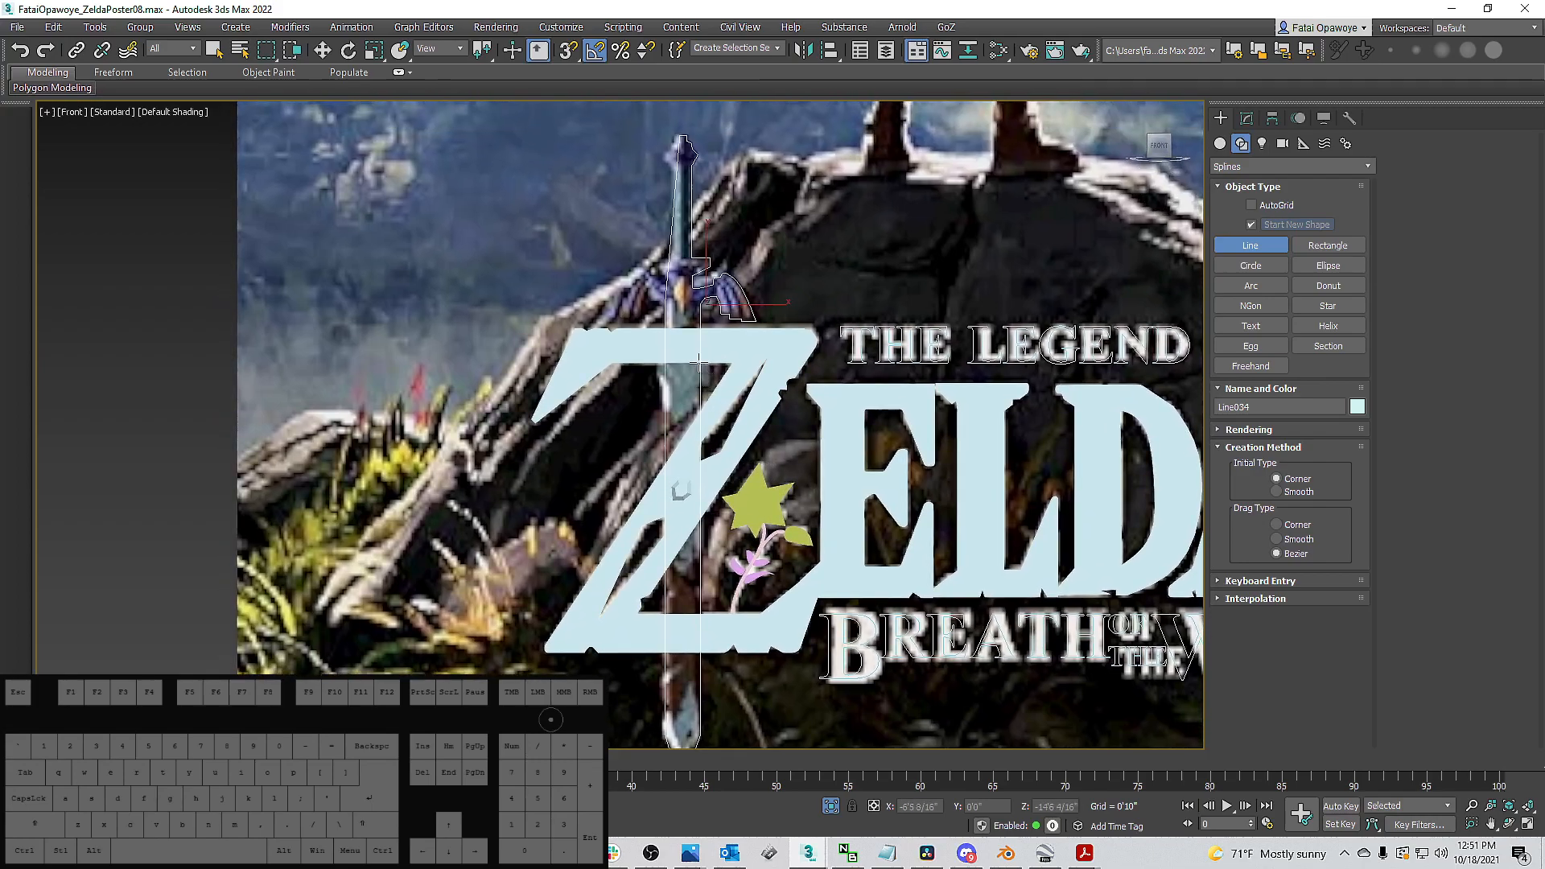
Delete the two vertices on the blade's left edge, keeping only the right half of the sword outline.
key("1")
scroll(660, 299, "up", 2)
left_click(666, 303)
left_click(666, 305)
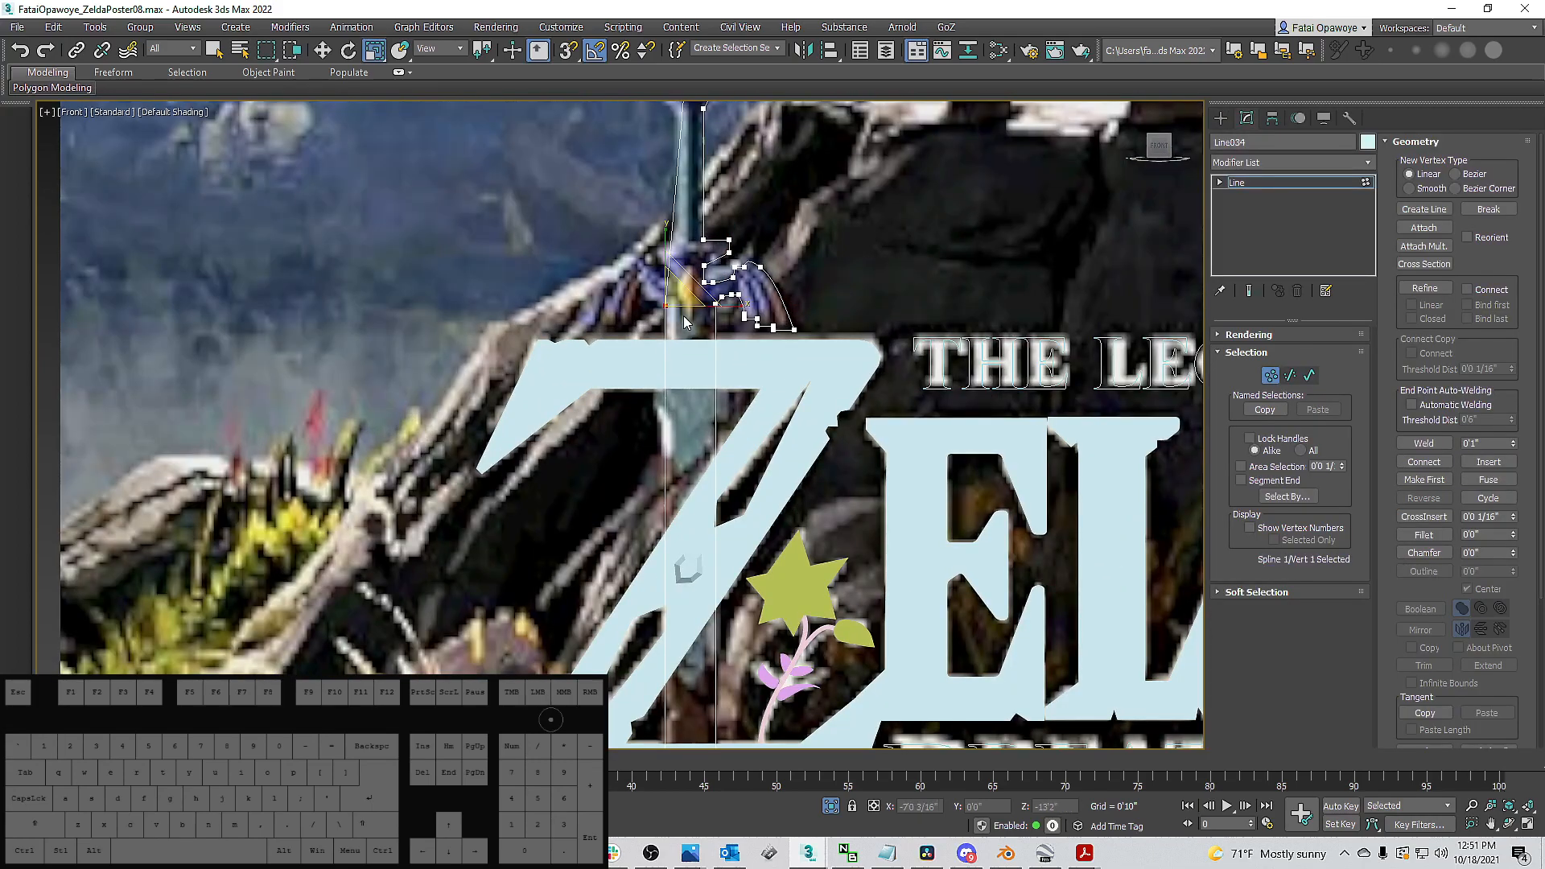
scroll(684, 322, "down", 5)
key("w")
scroll(673, 455, "up", 5)
left_click(682, 449, "ctrl")
scroll(684, 390, "down", 6)
middle_click_drag(684, 390, 700, 459)
key("Delete")
Select the blade's tip vertex and examine the straight centre edge between the tip and the pommel.
scroll(694, 169, "up", 6)
scroll(760, 269, "up", 3)
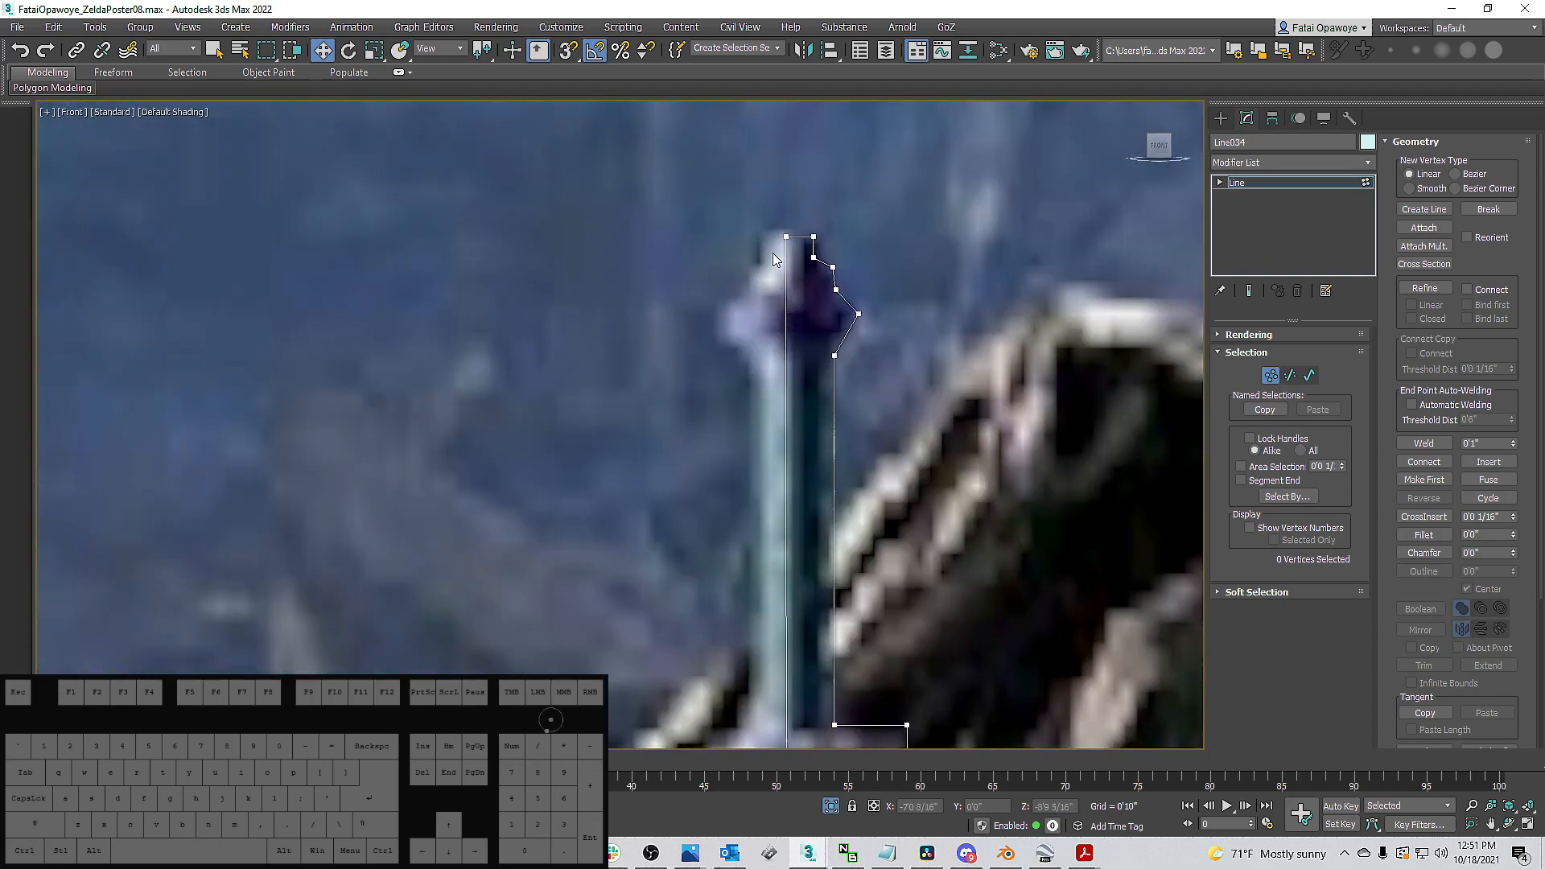
scroll(775, 254, "down", 6)
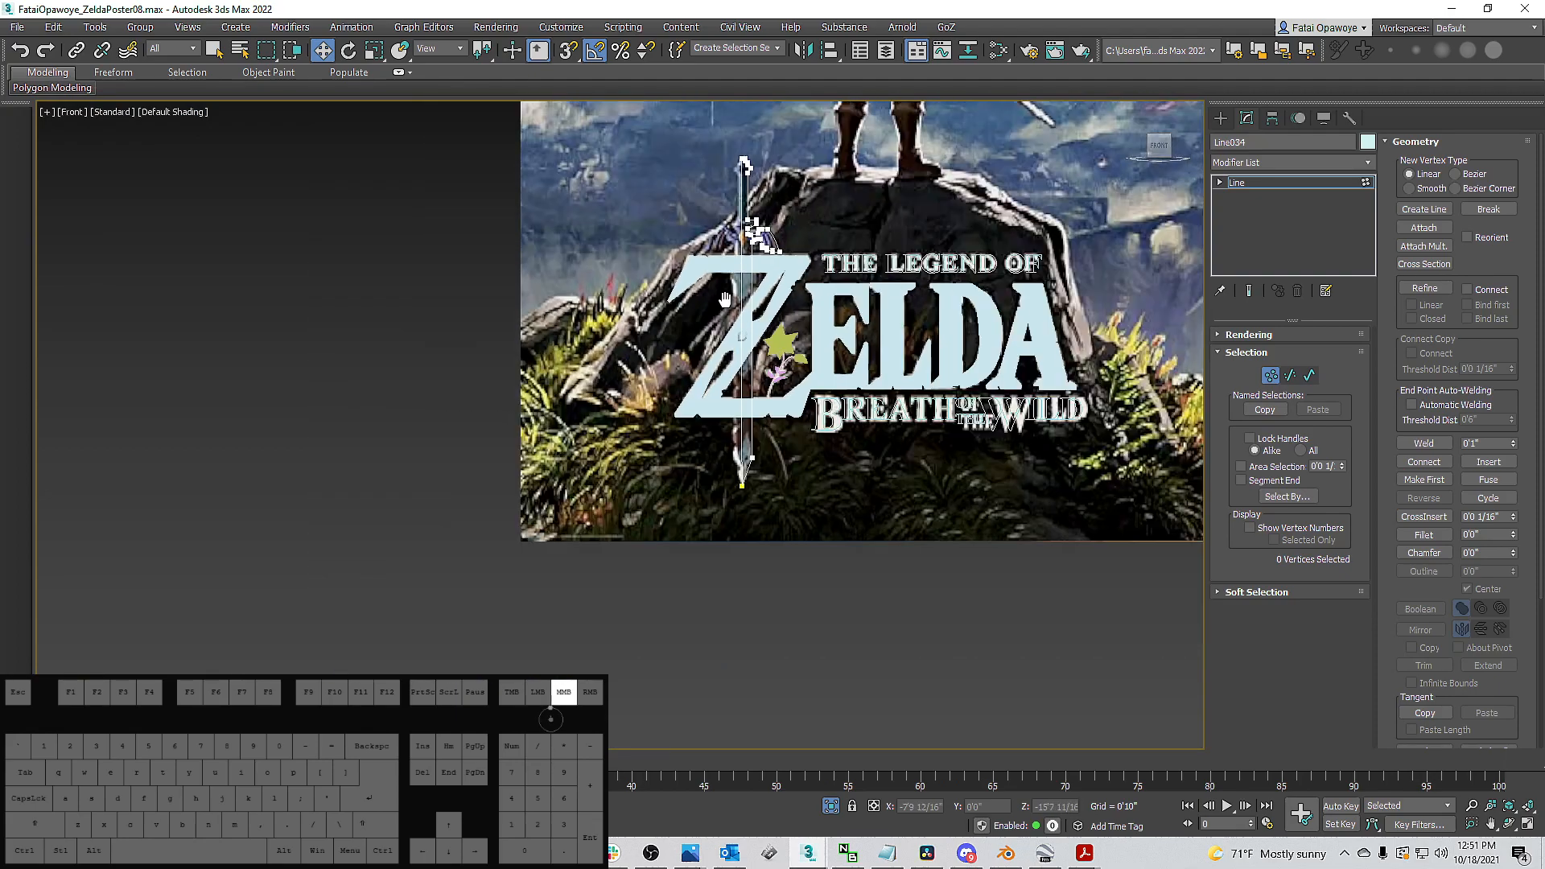
scroll(737, 437, "up", 6)
scroll(746, 397, "up", 6)
left_click_drag(754, 389, 697, 262)
scroll(703, 274, "down", 9)
middle_click_drag(731, 246, 738, 429)
scroll(739, 431, "down", 2)
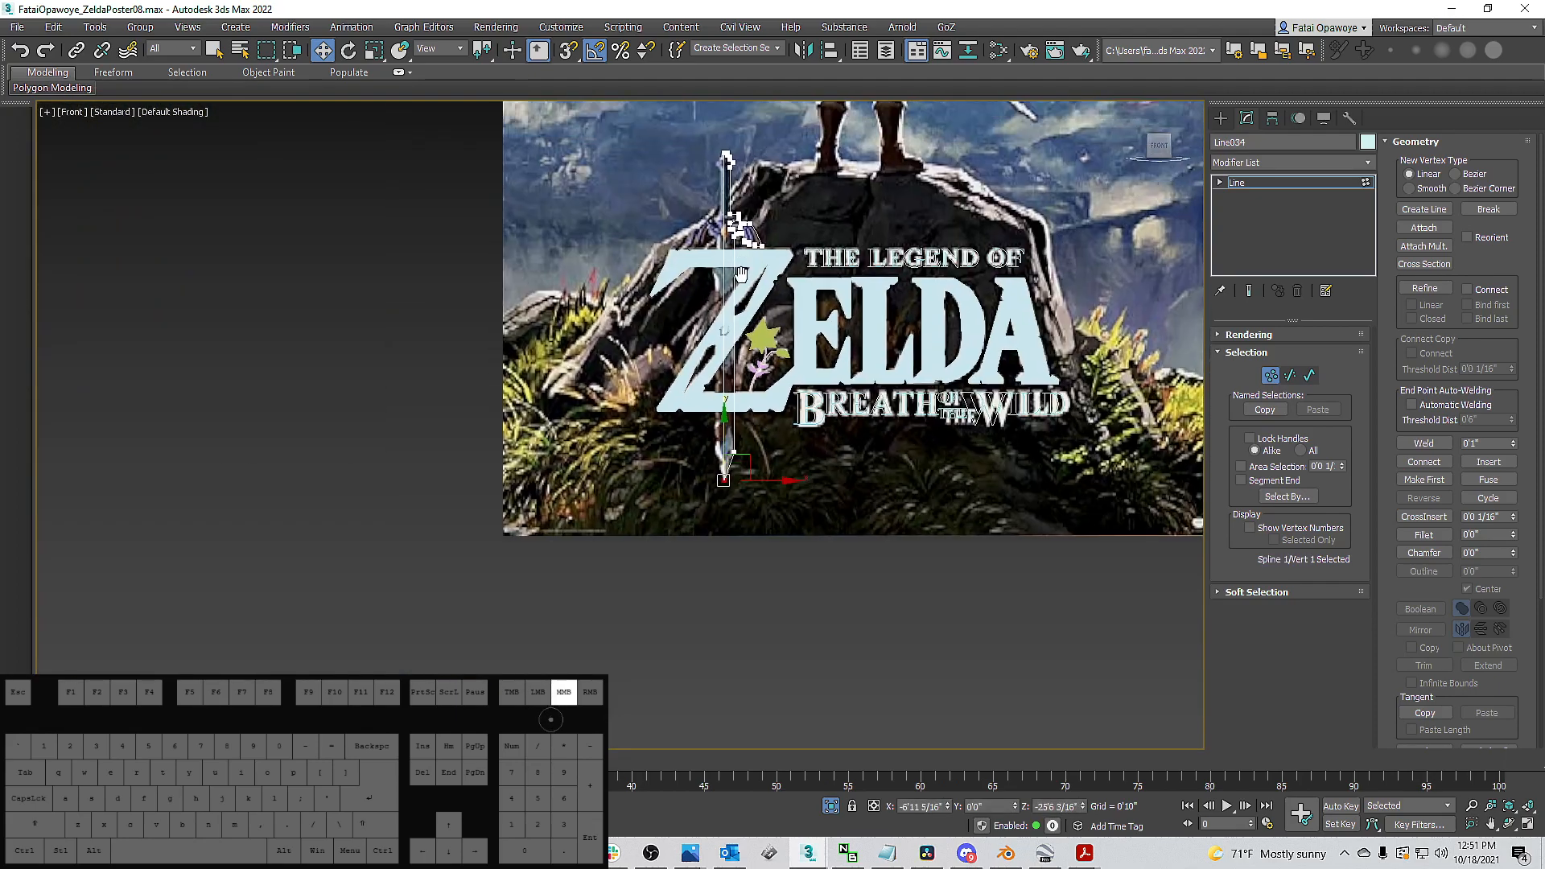
scroll(708, 242, "up", 10)
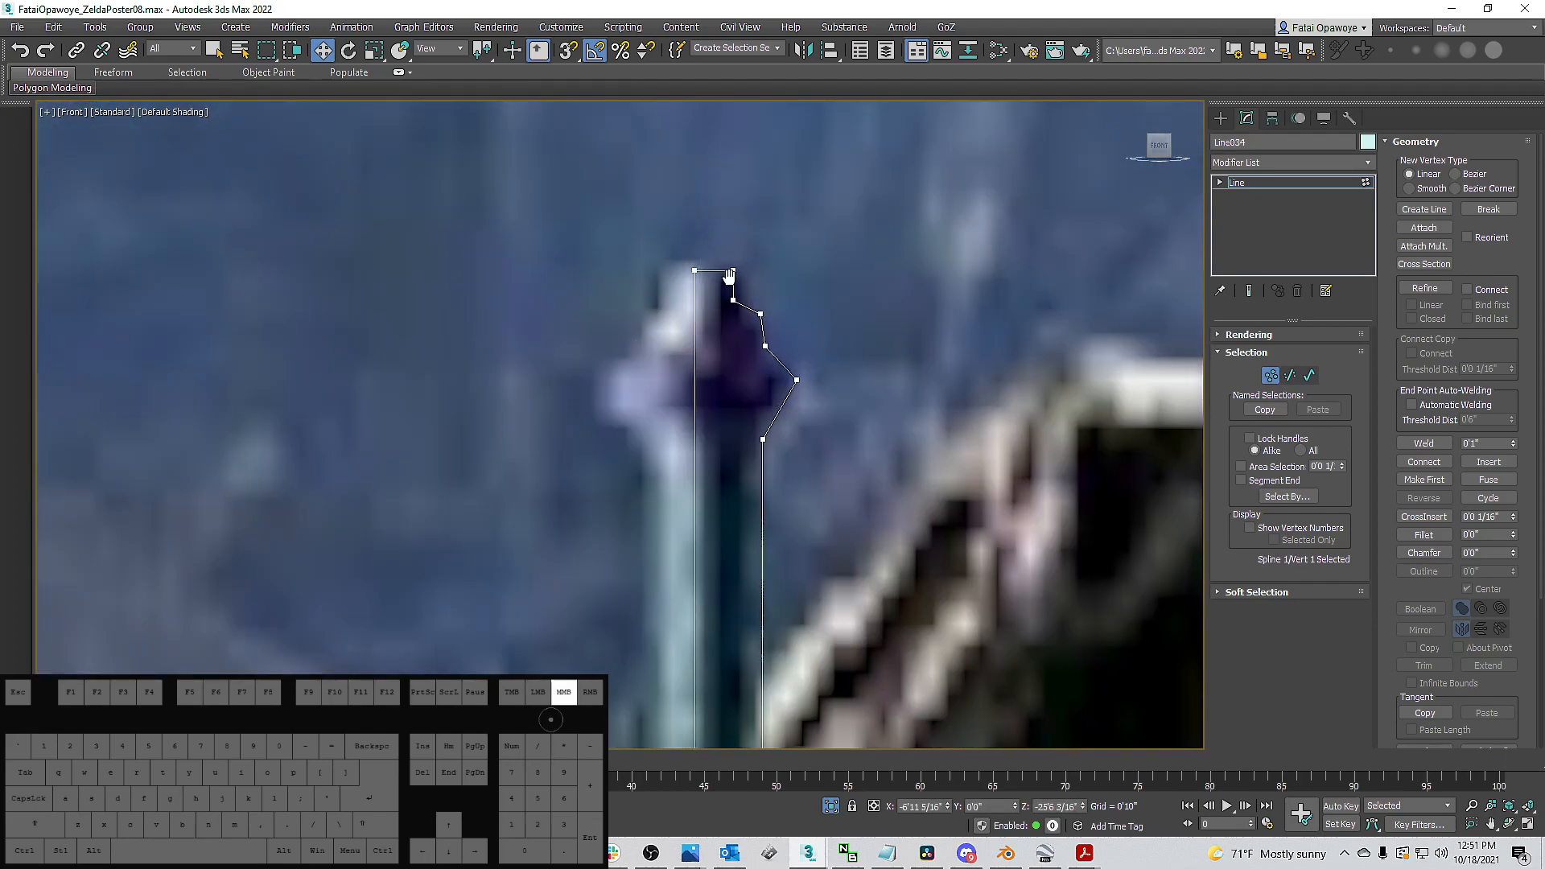
middle_click_drag(728, 276, 724, 286)
Raise the pommel's upper shoulder vertex slightly and select the vertices of its outer bulge.
left_click(761, 314)
key("1")
key("1")
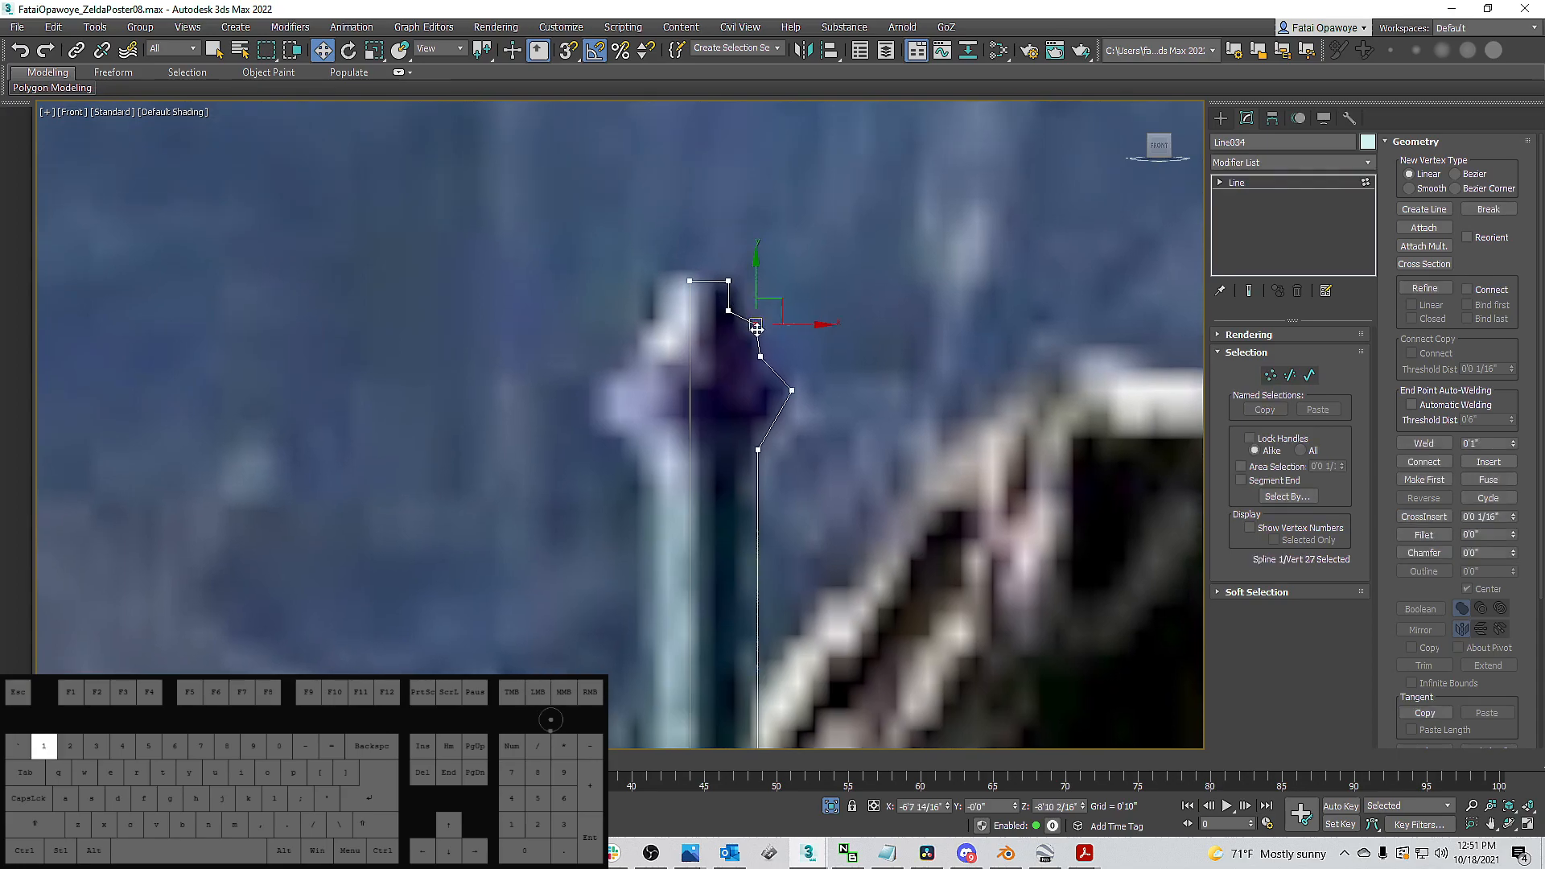
left_click_drag(760, 295, 762, 286)
left_click_drag(771, 372, 751, 347)
left_click_drag(810, 400, 782, 380)
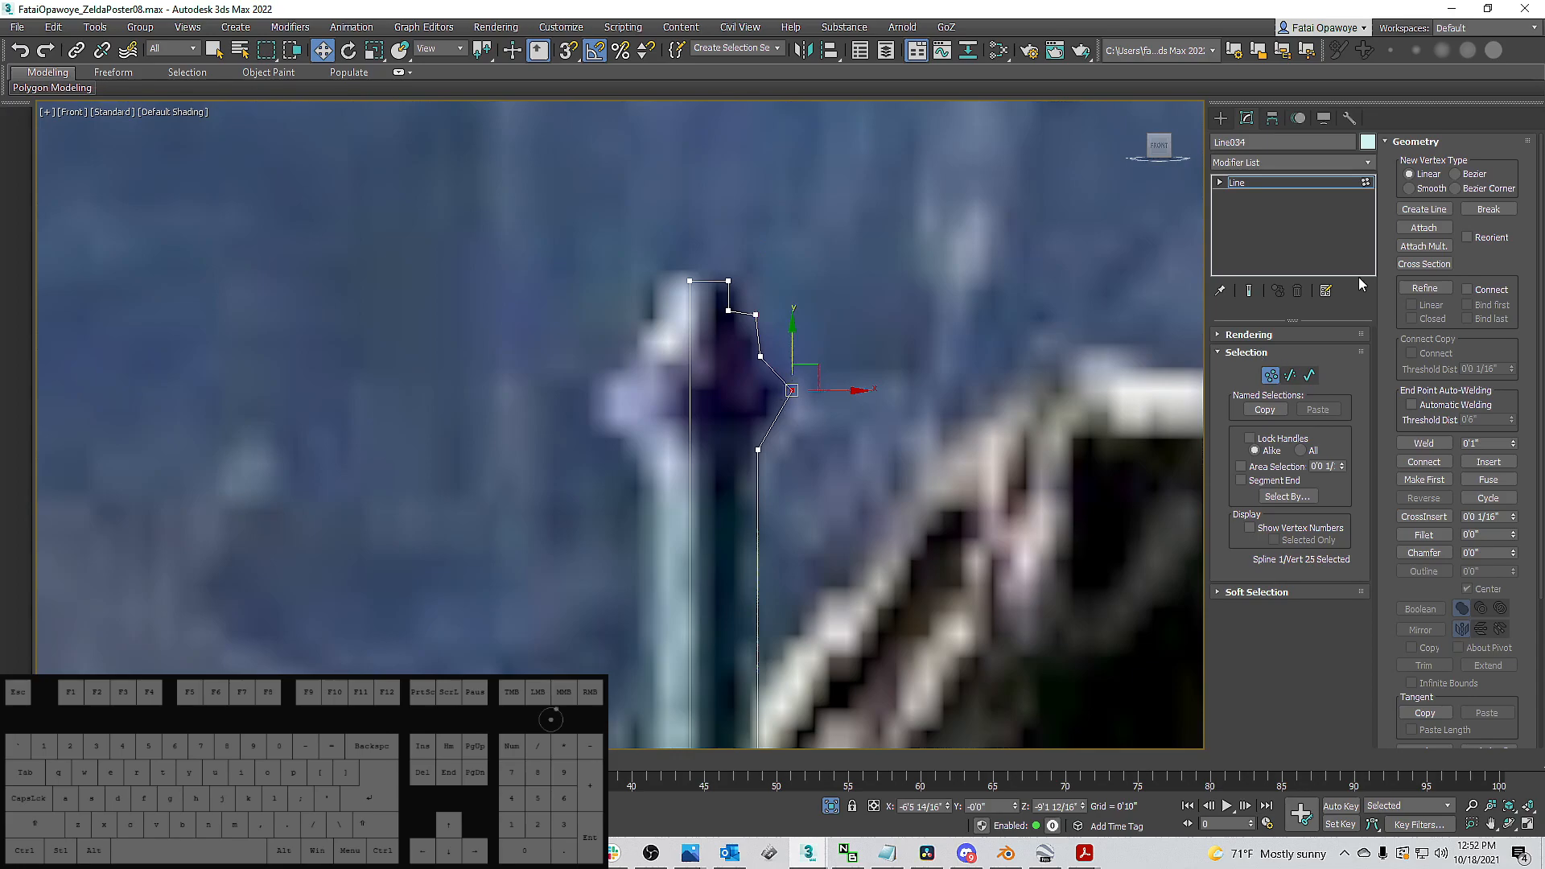
Refine the pommel's lower edge with an extra vertex and move the surrounding vertices to fit the poster's pommel shape.
left_click(1422, 288)
left_click(771, 425)
key("w")
left_click(771, 425)
left_click_drag(770, 425, 760, 394)
left_click(792, 391)
left_click(790, 392)
left_click(761, 356)
left_click_drag(761, 334, 790, 358)
left_click(790, 388)
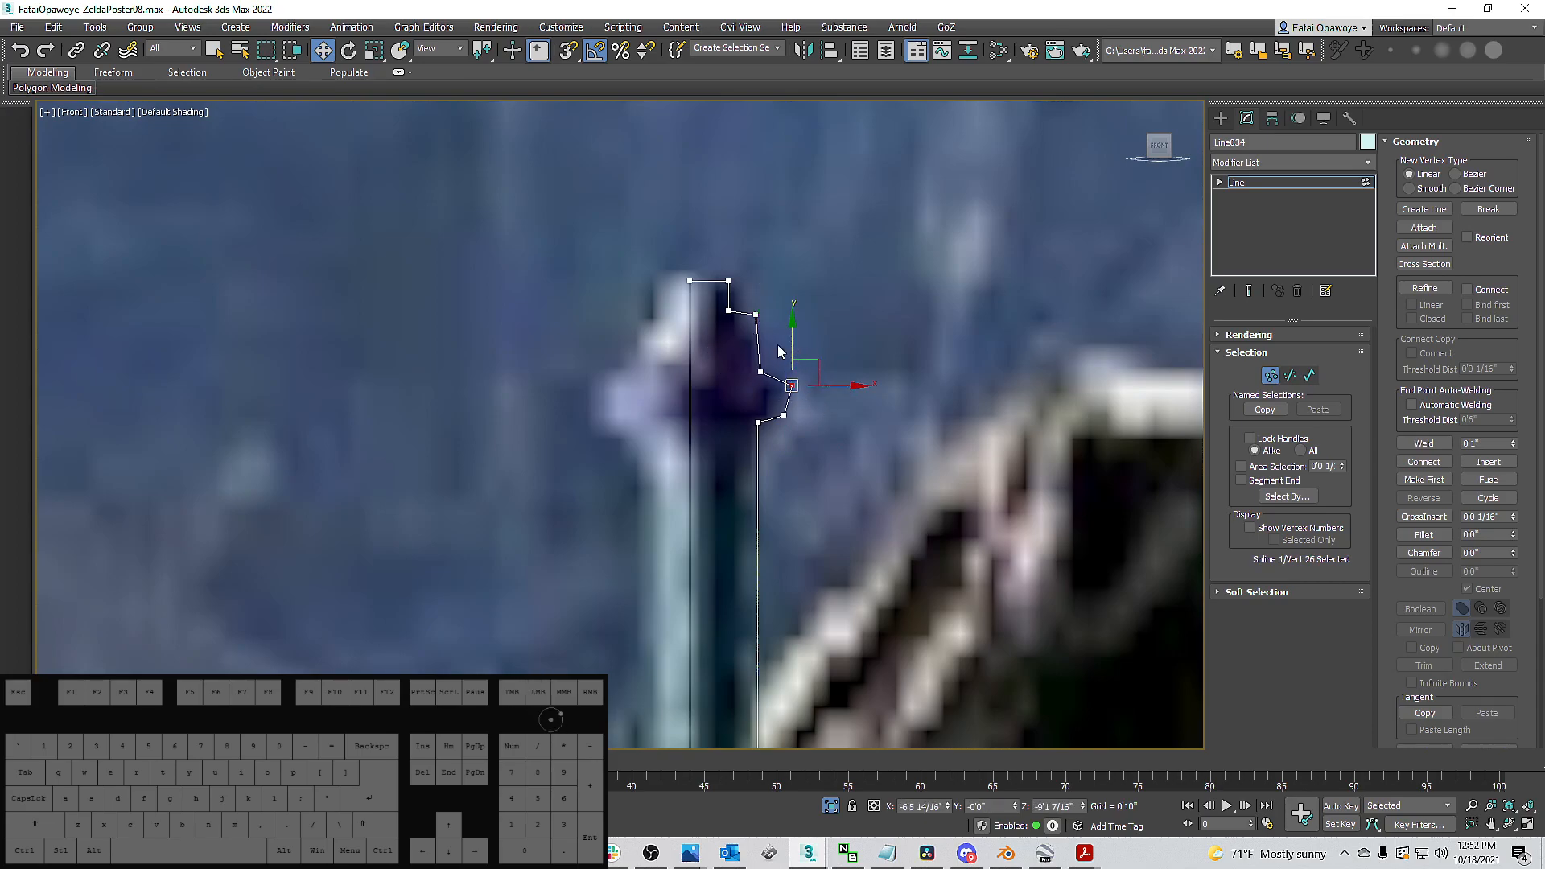
Lower the pommel's shoulder vertex and adjust its top vertices to match the poster.
left_click(756, 315)
left_click_drag(755, 291, 751, 296)
left_click_drag(657, 264, 728, 247)
left_click(726, 311)
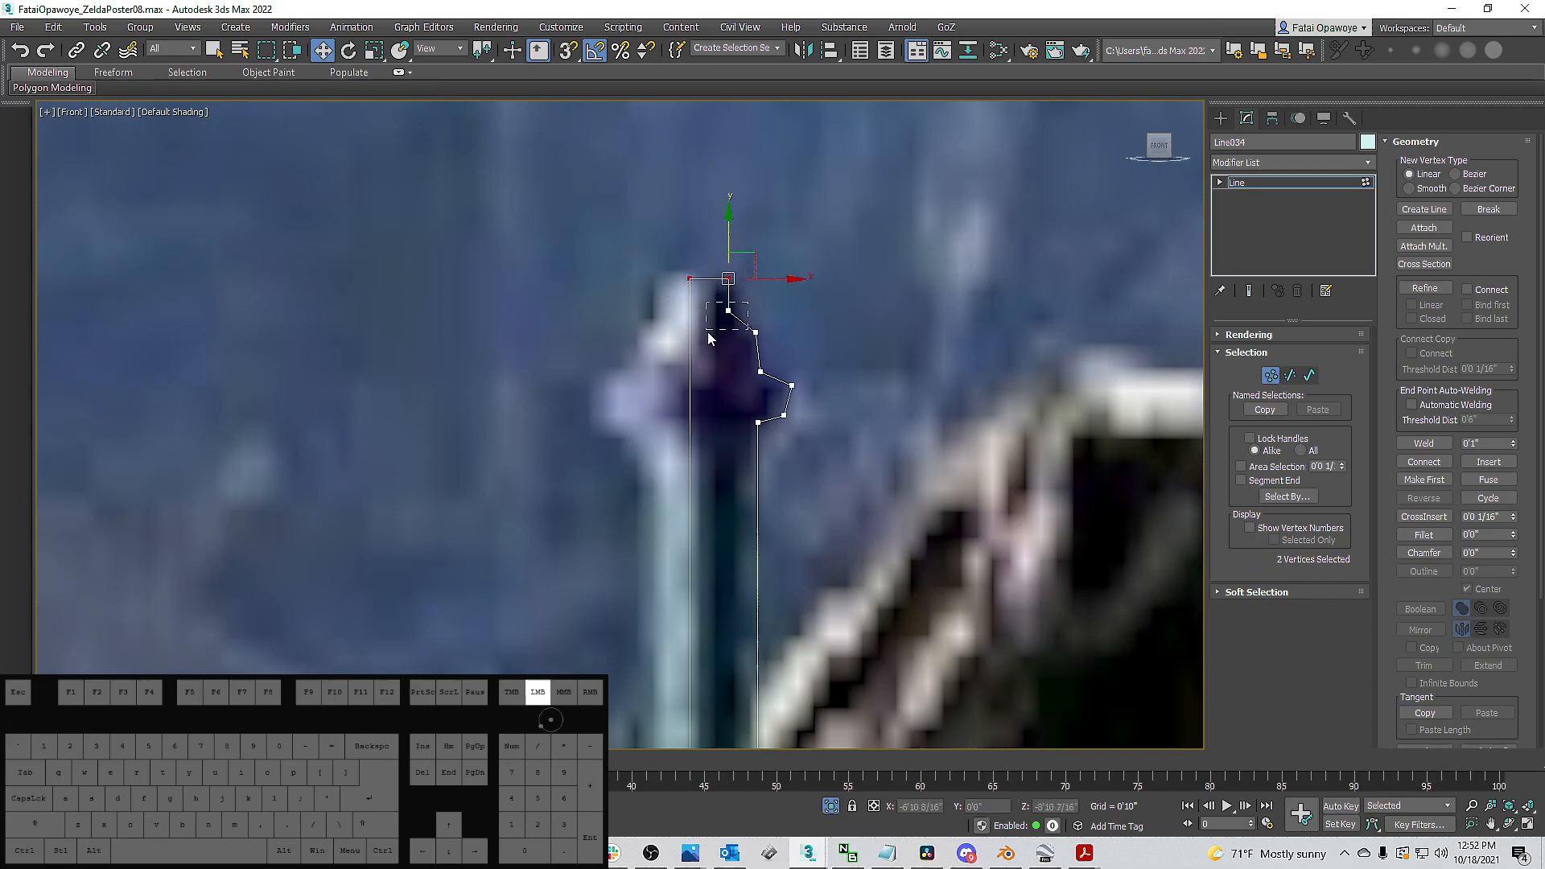
left_click_drag(721, 317, 734, 287)
left_click_drag(776, 340, 747, 315)
left_click(777, 366)
Examine the guard section of the outline and select the vertex on the lower edge of its notch.
scroll(777, 366, "down", 6)
scroll(791, 378, "down", 4)
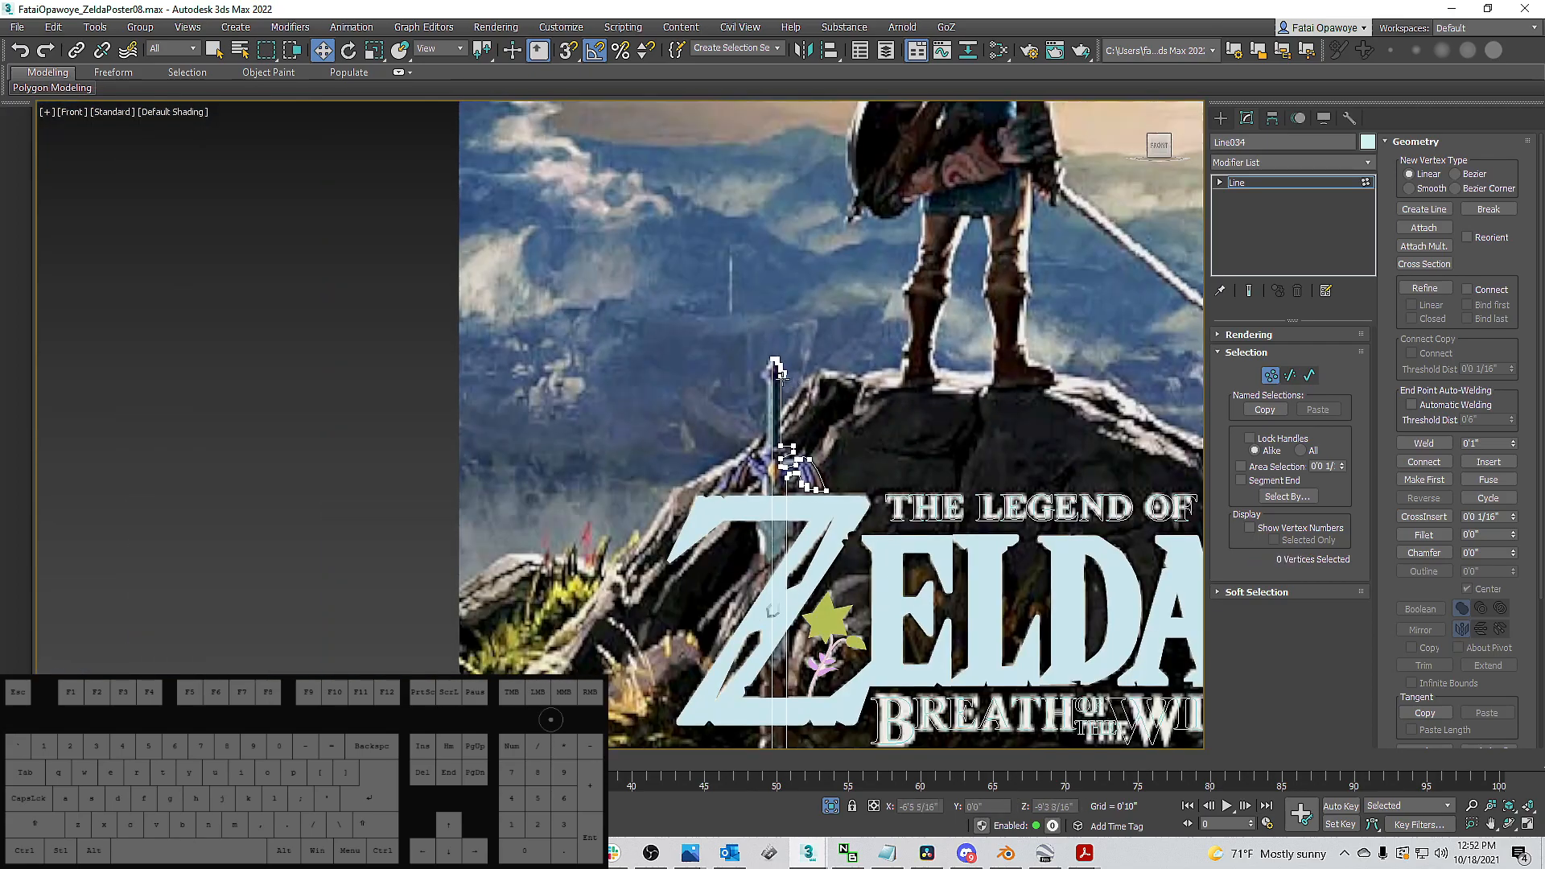
scroll(774, 378, "up", 14)
middle_click_drag(793, 348, 775, 212)
scroll(825, 313, "down", 6)
scroll(769, 241, "down", 2)
scroll(785, 330, "down", 2)
scroll(764, 391, "up", 4)
left_click_drag(771, 421, 751, 406)
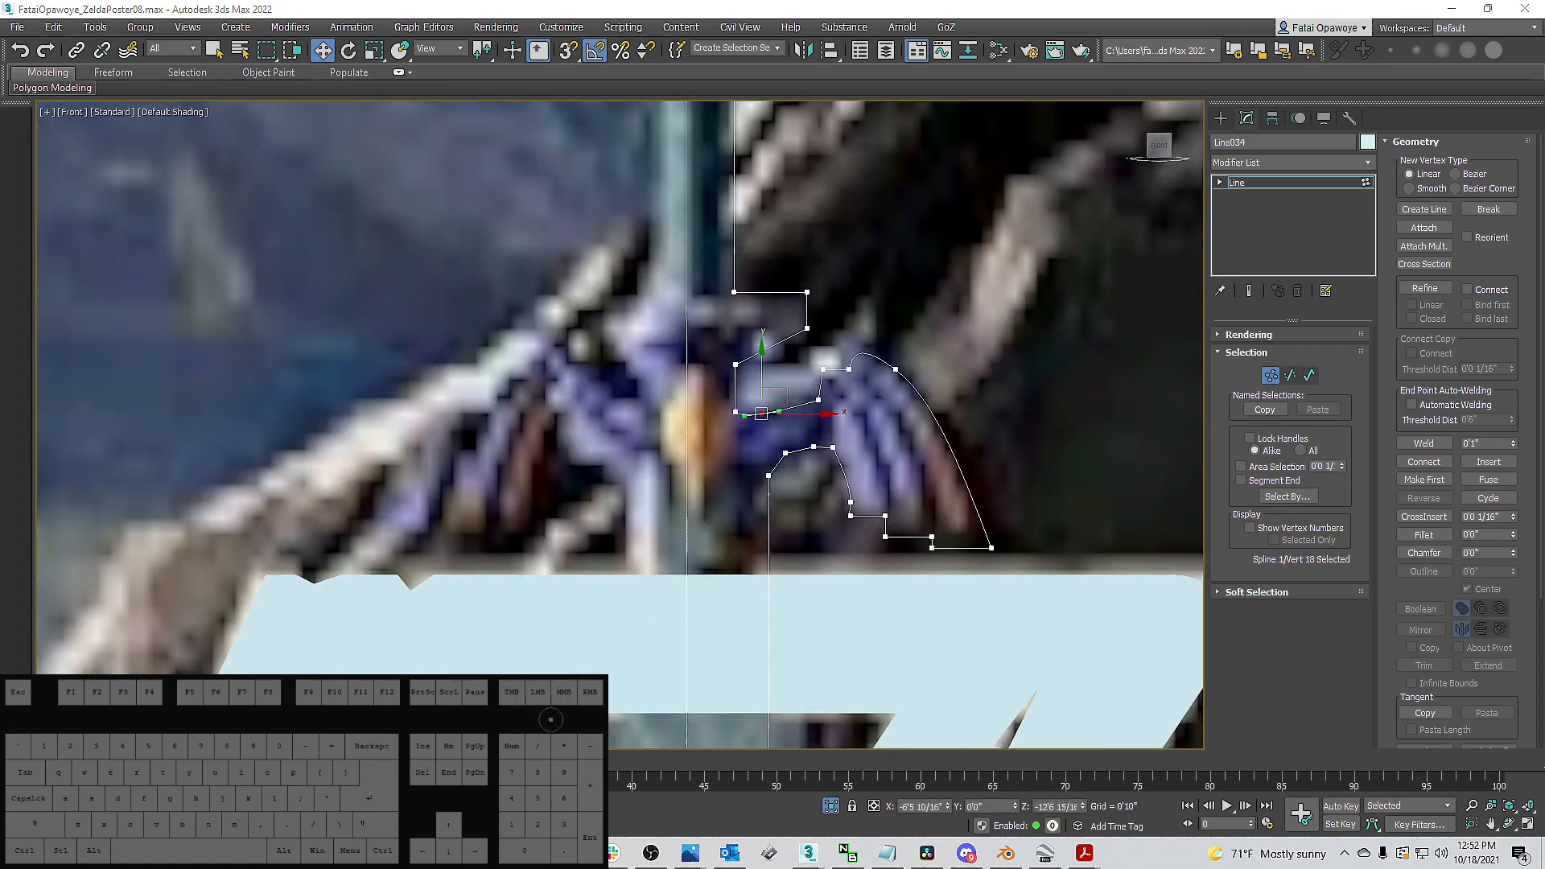
key("a")
key("t")
key("e")
key("r")
key("w")
key("d")
scroll(832, 370, "up", 5)
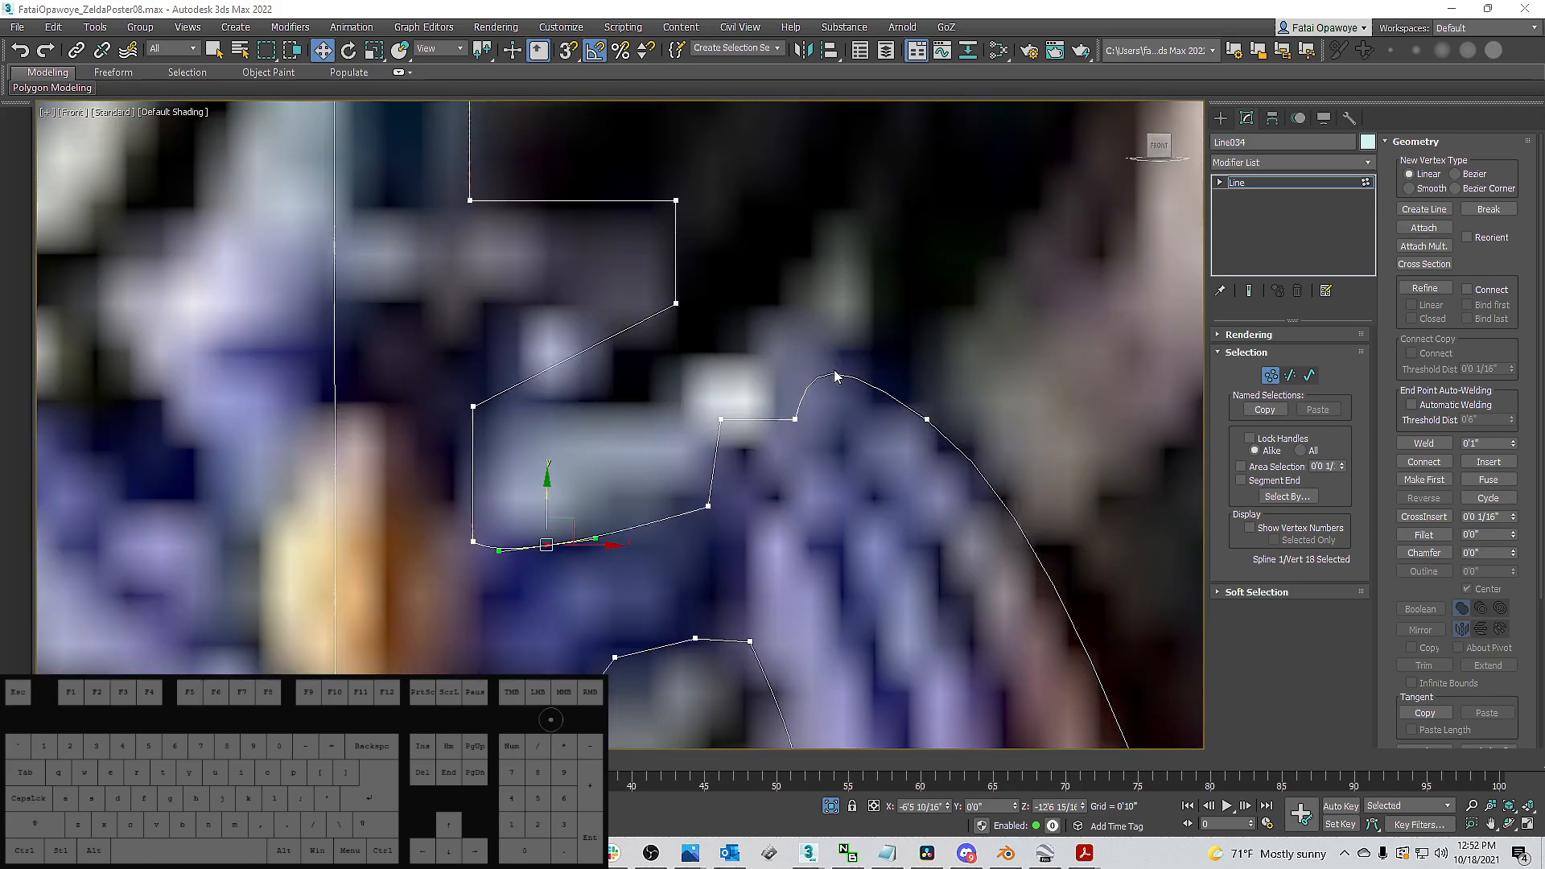
Delete the inner vertex at the top of the guard's wing and select the curved vertex beside it.
left_click(794, 419)
mouse_move(808, 397)
left_mouse_down()
mouse_move(837, 365)
mouse_move(841, 293)
mouse_move(805, 341)
mouse_move(826, 371)
left_mouse_up()
key("ctrl+z")
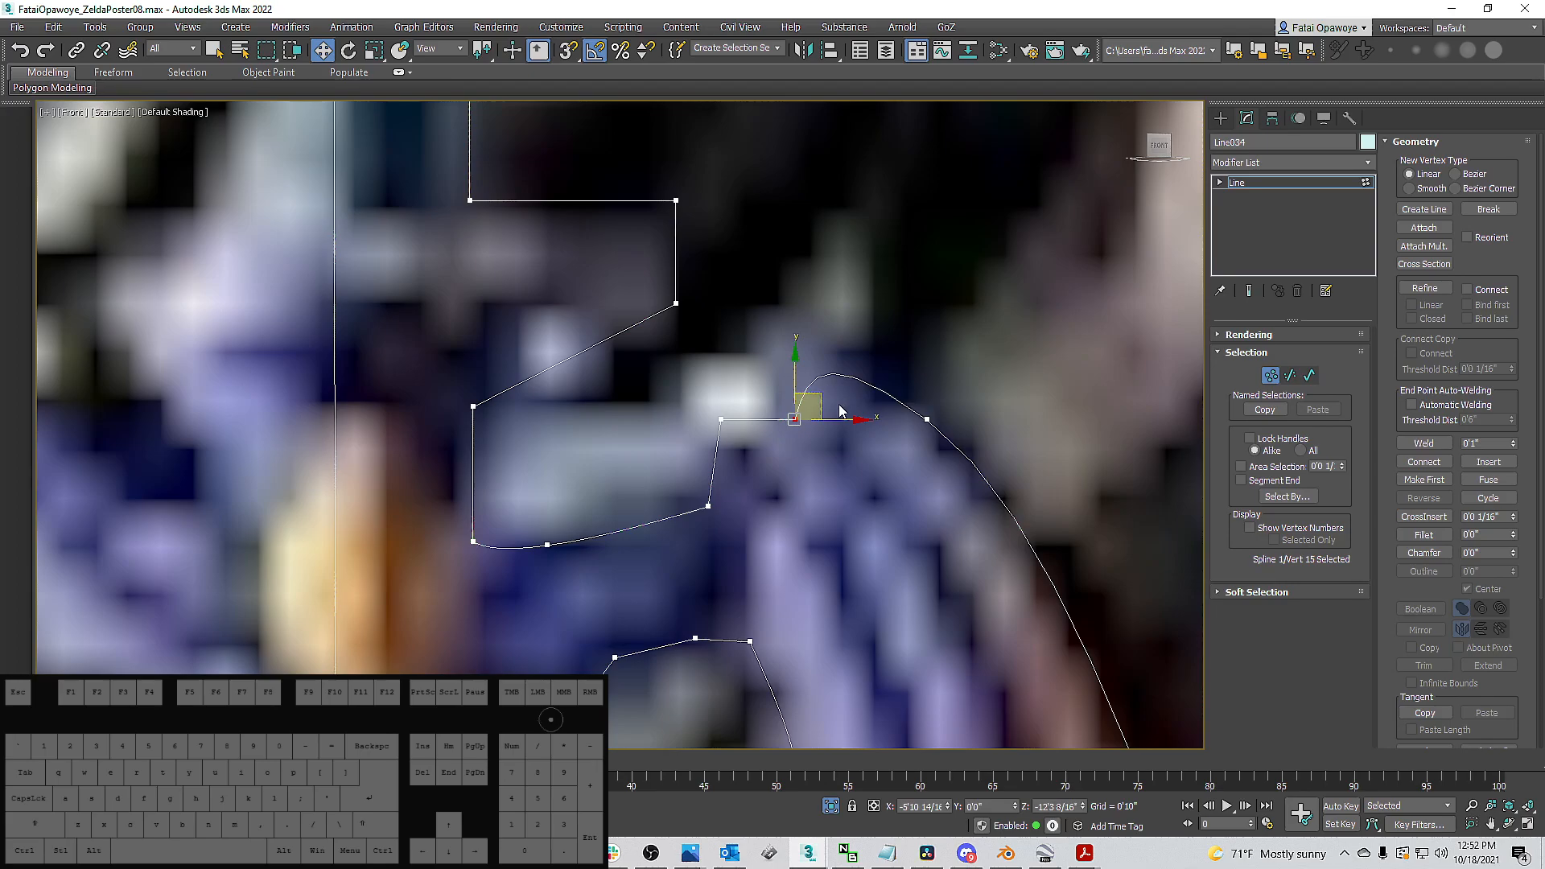
key("Delete")
left_click(927, 419)
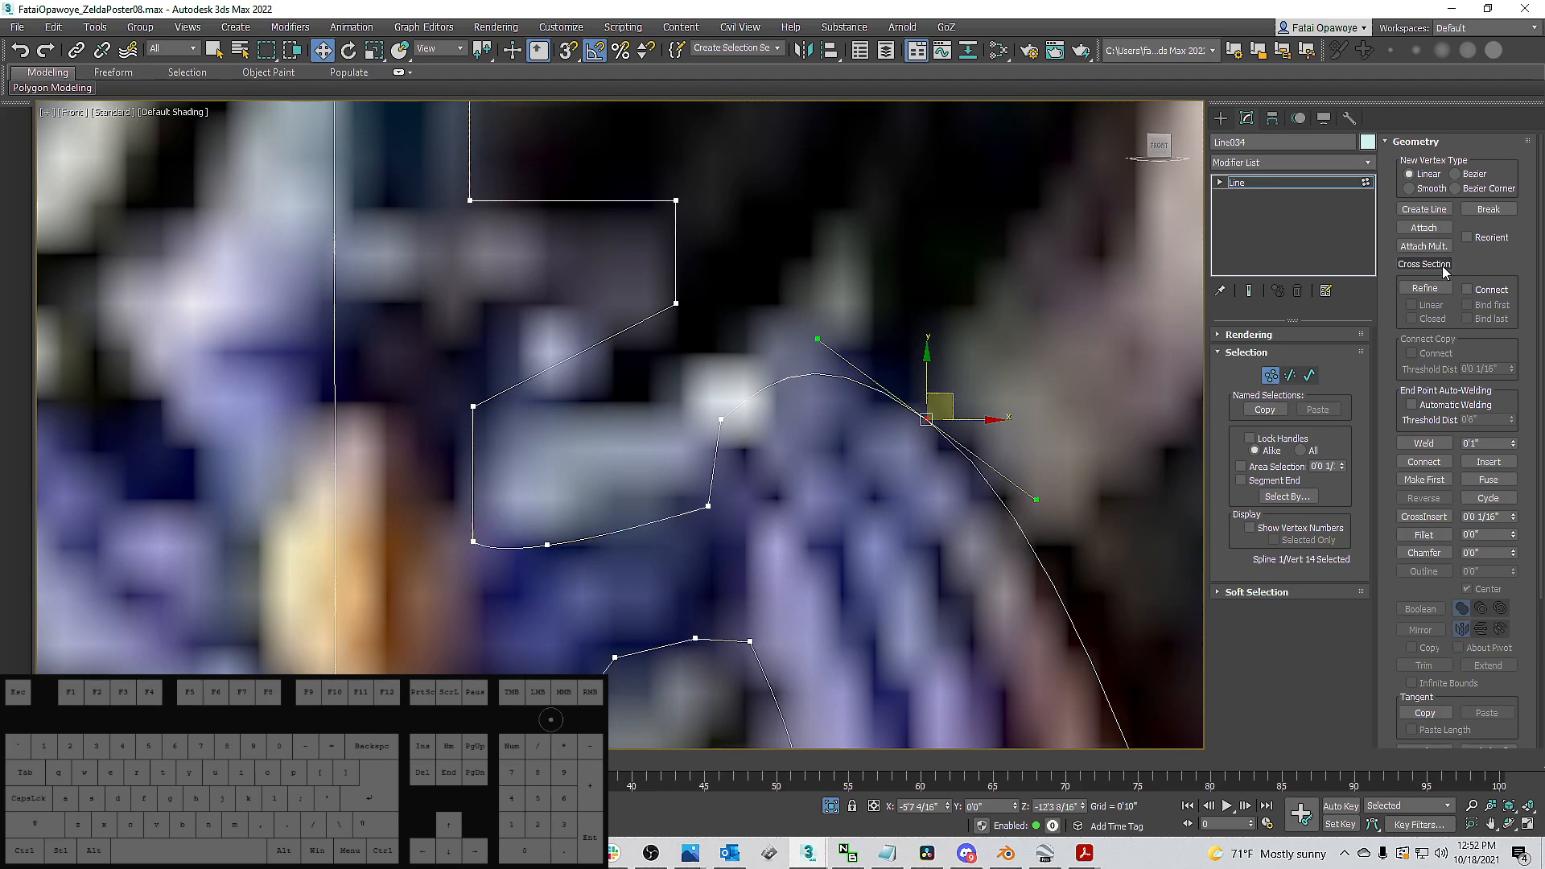
Lower the two vertices of the inner step on the underside of the guard's wing.
scroll(776, 458, "down", 3)
middle_click_drag(745, 448, 776, 337)
scroll(768, 403, "up", 1)
left_click_drag(758, 449, 759, 418)
middle_click_drag(844, 432, 843, 322)
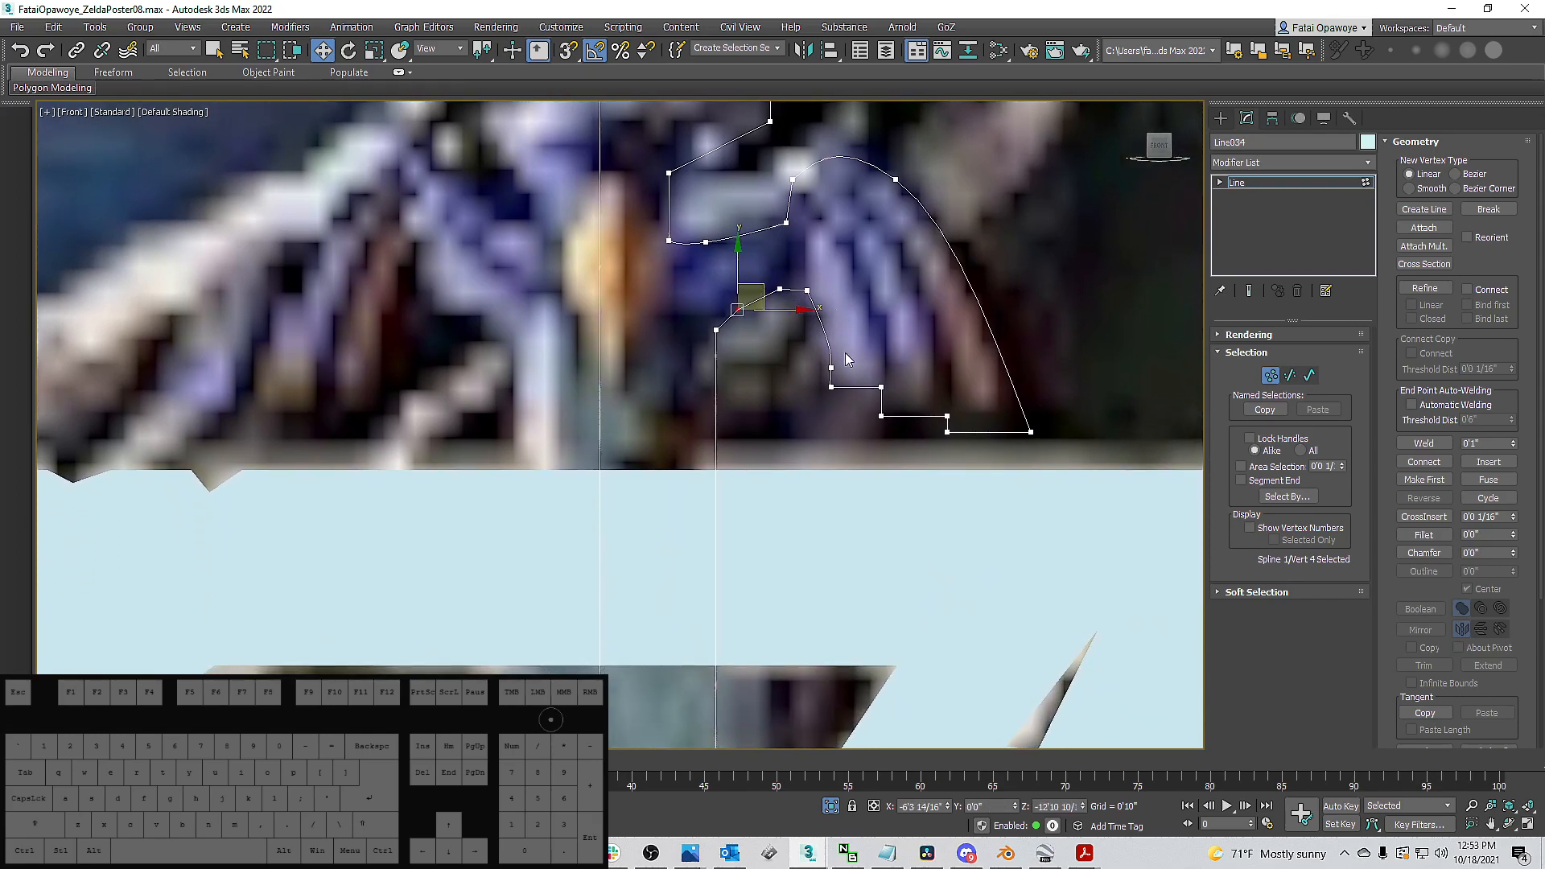
left_click_drag(973, 400, 1064, 436)
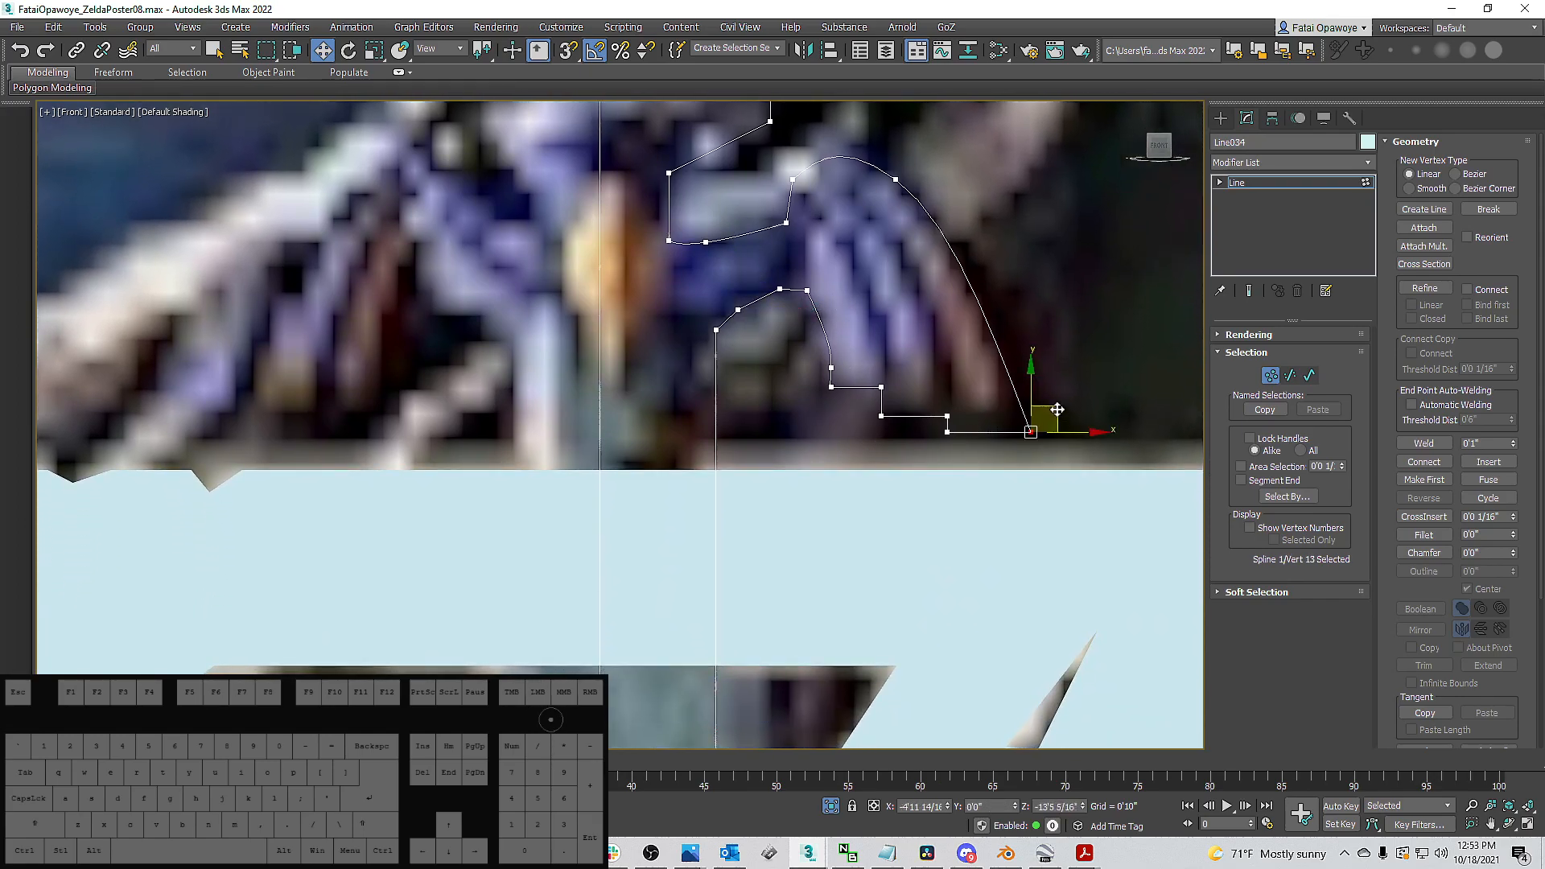
mouse_move(864, 366)
left_mouse_down()
mouse_move(895, 403)
mouse_move(817, 375)
mouse_move(838, 370)
left_mouse_up()
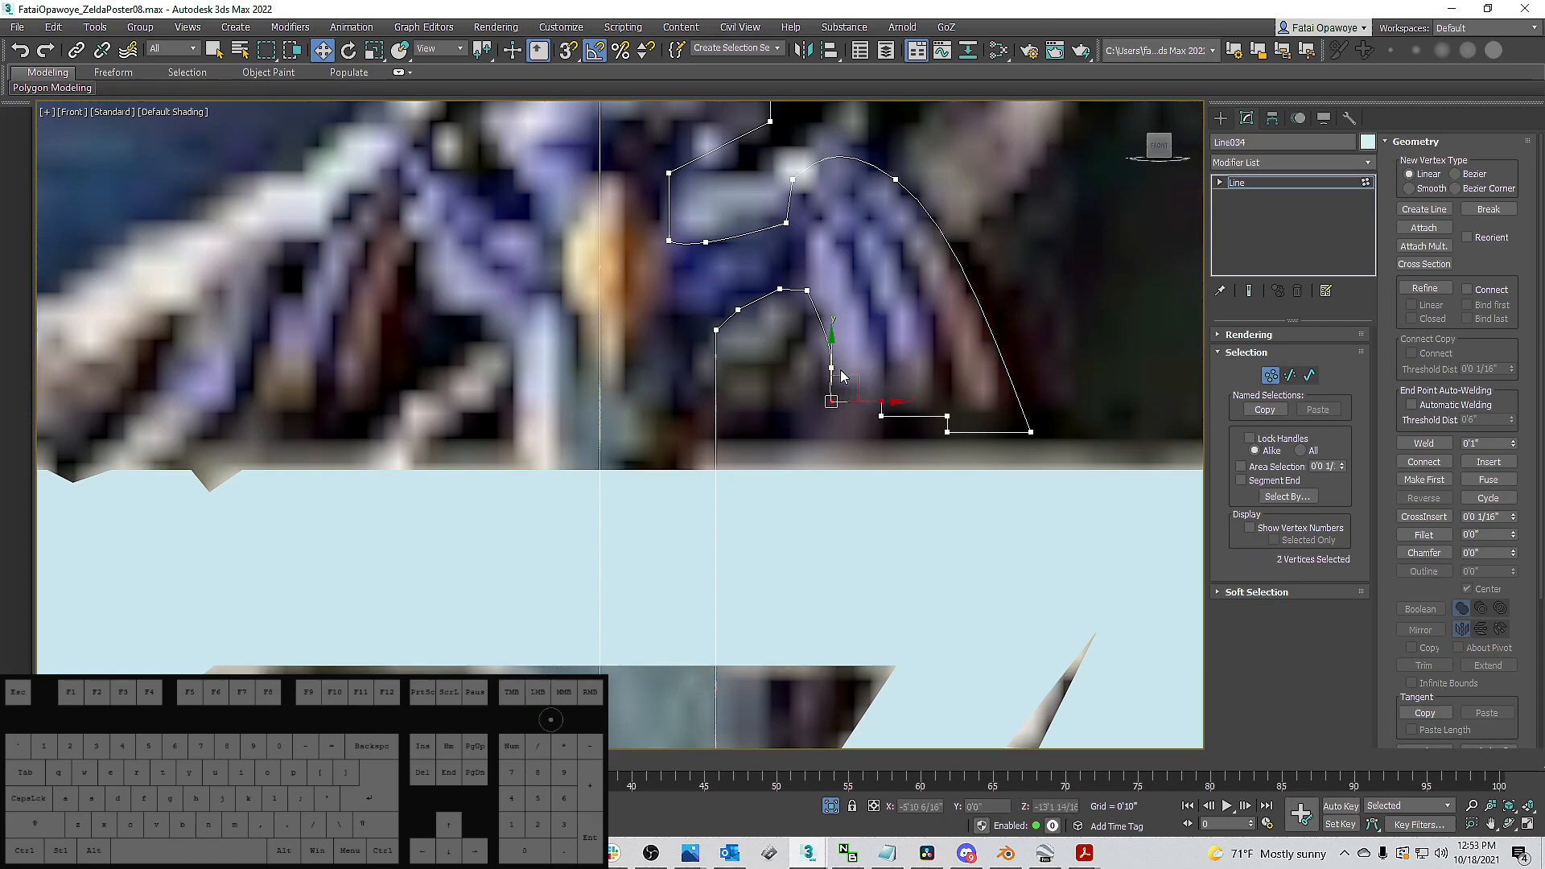
Raise the wing's tip vertex and move the remaining step vertices to fit the wing's lower edge on the poster.
left_click_drag(1055, 442, 955, 369)
mouse_move(1045, 417)
left_mouse_down()
mouse_move(1021, 394)
mouse_move(1042, 417)
left_mouse_up()
left_click_drag(1033, 369, 1033, 351)
left_click_drag(935, 396, 994, 422)
left_click_drag(879, 384, 899, 412)
left_click_drag(886, 379, 887, 389)
left_click(964, 406)
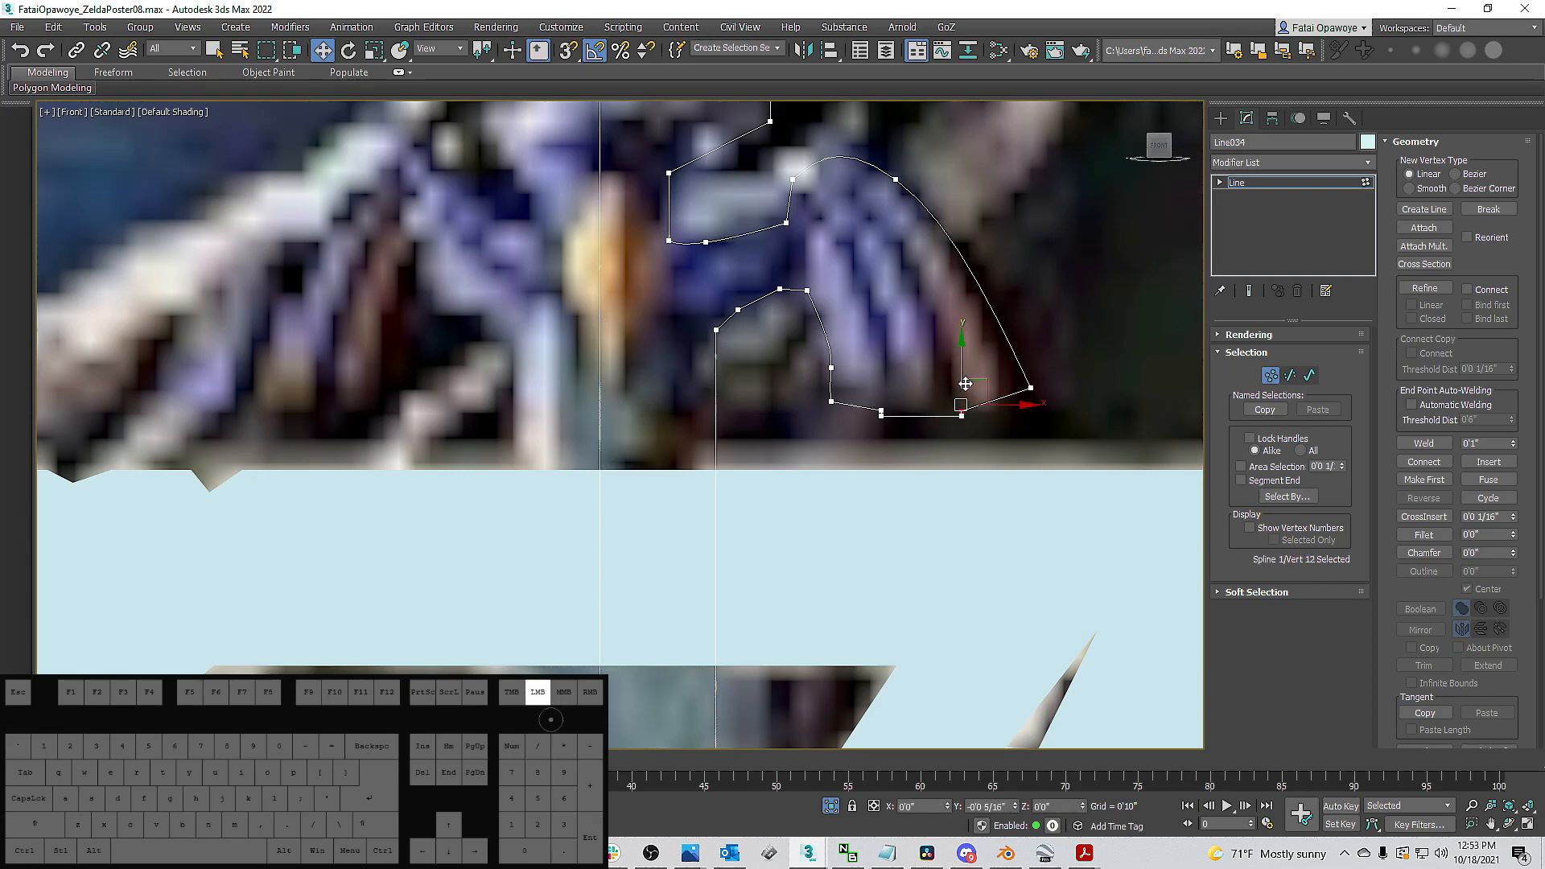
left_click(1031, 388)
Fillet the corner vertex at the bottom of the notch beside the guard's wing and weld the overlapping vertices.
middle_click_drag(841, 237, 853, 337)
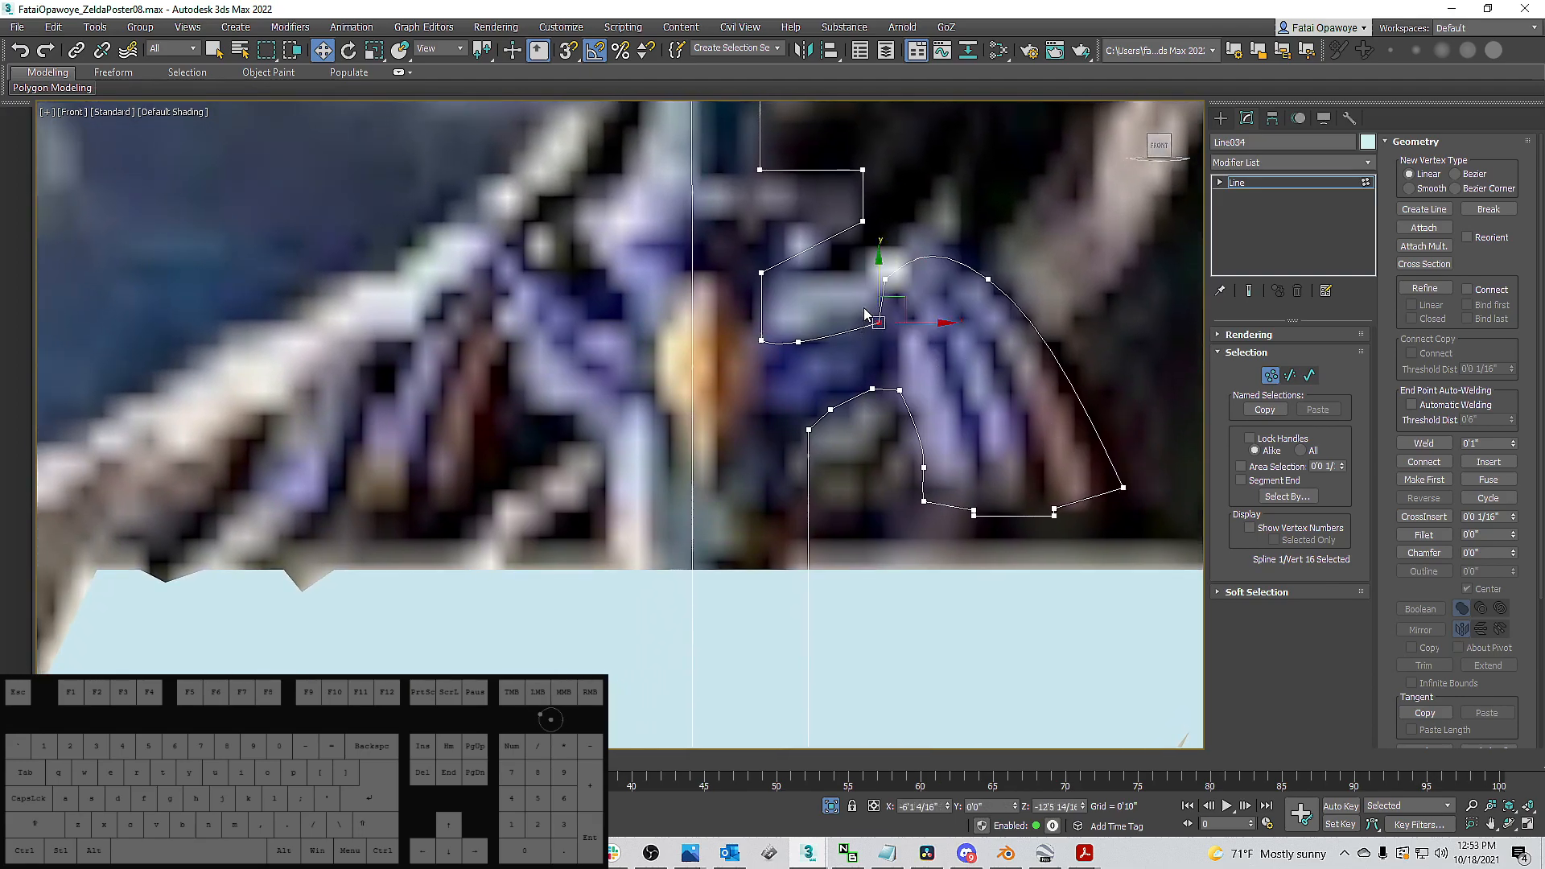
left_click_drag(1512, 535, 1513, 532)
left_click_drag(915, 293, 915, 293)
left_click(1423, 443)
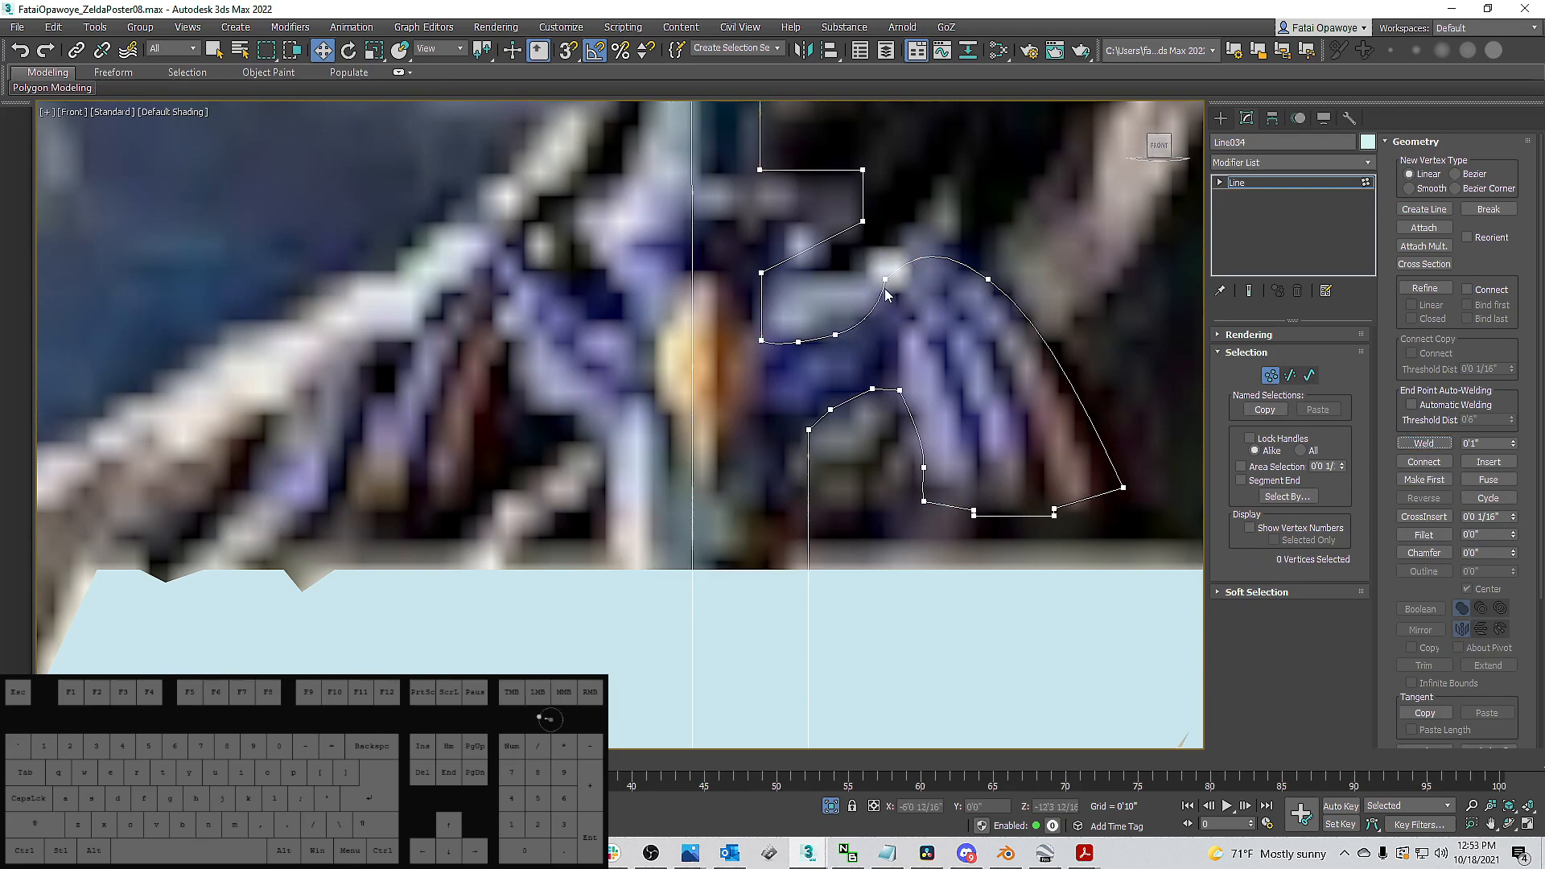
Convert the vertex where the notch meets the top of the wing to Smooth.
scroll(894, 294, "up", 3)
scroll(767, 364, "up", 2)
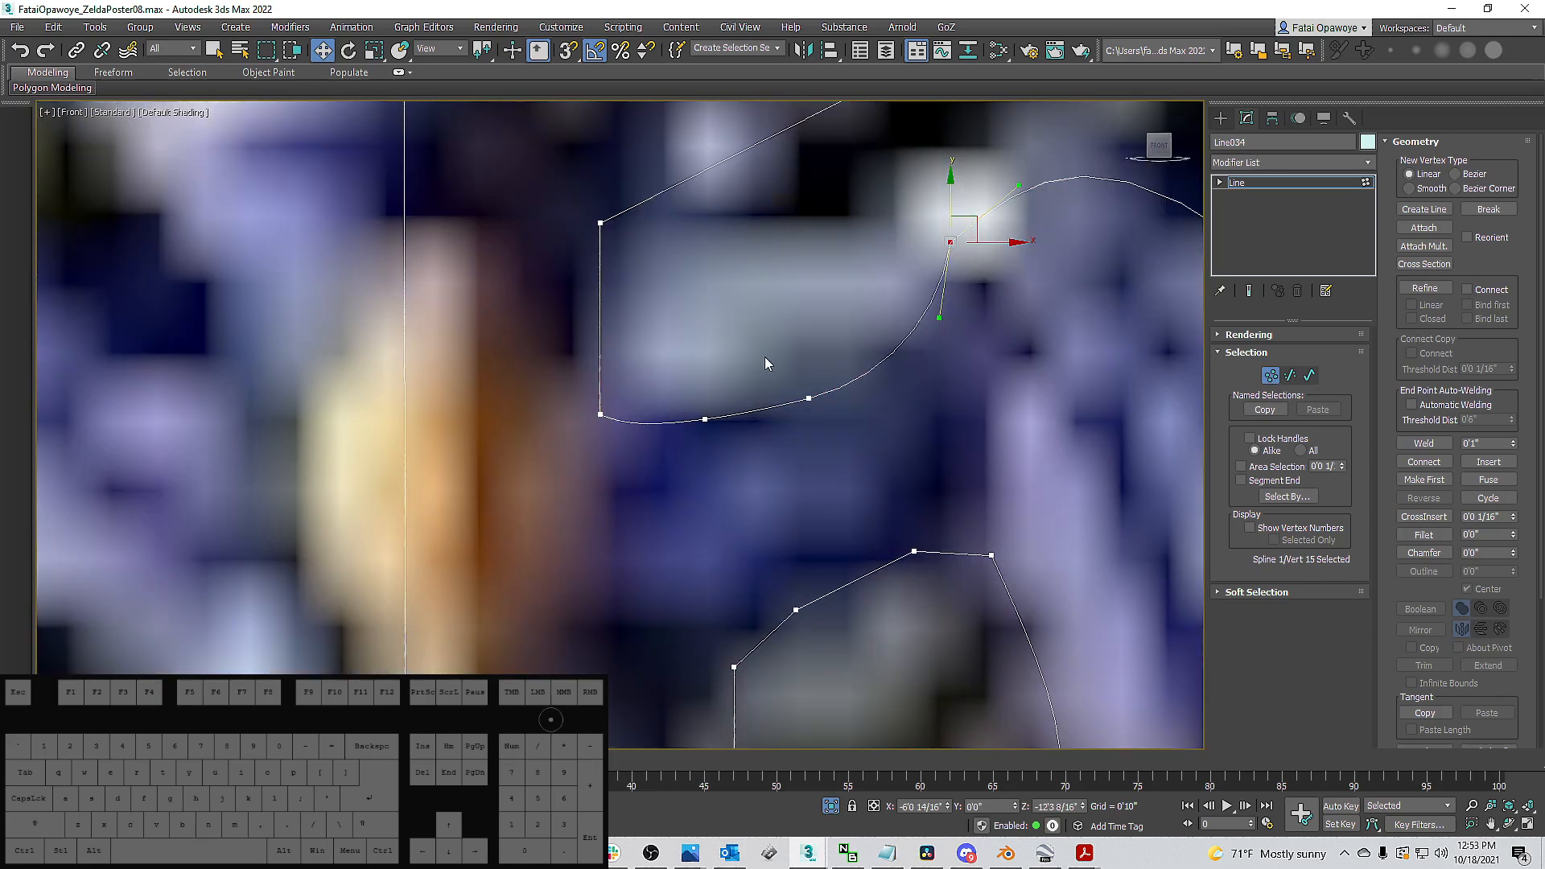
right_click(1018, 232)
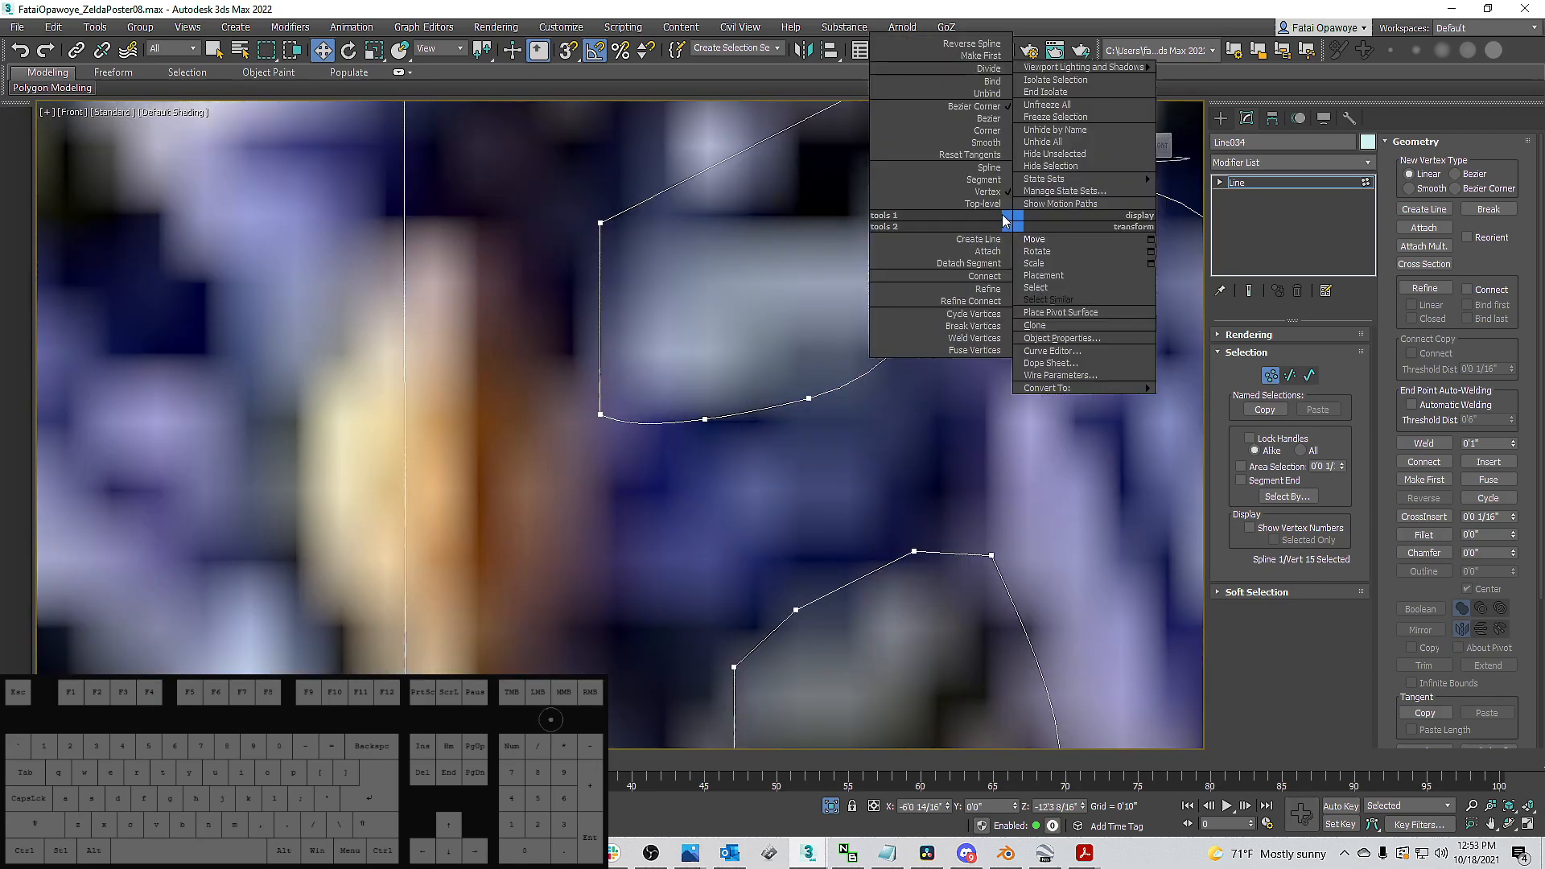
left_click(996, 145)
Try converting the slanted corner vertex under the guard, next to the blade, to Smooth and undo it.
scroll(977, 214, "down", 3)
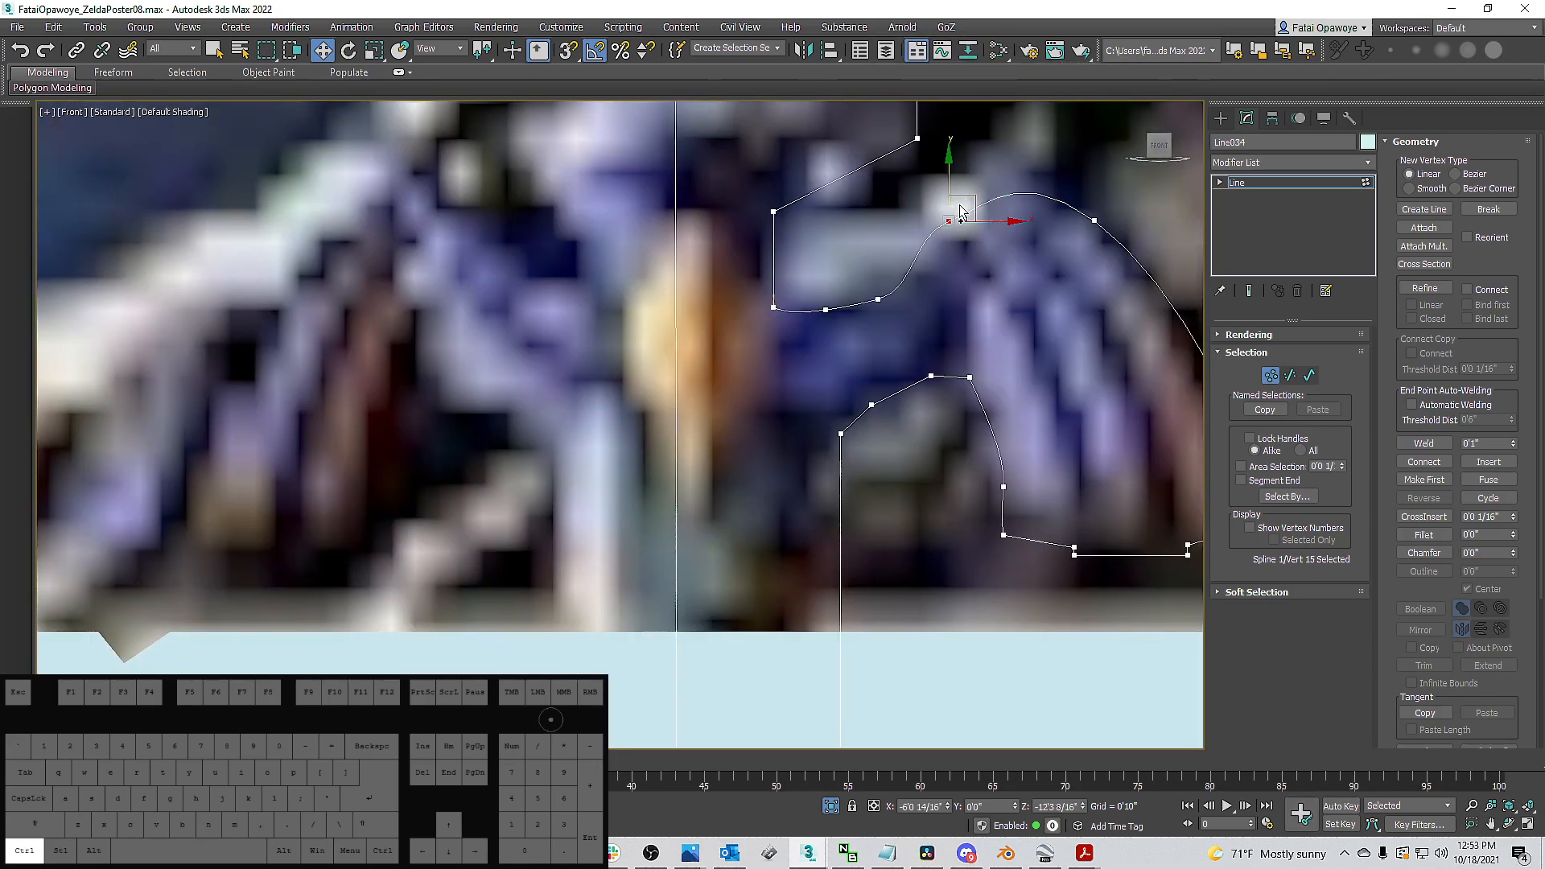
mouse_move(986, 220)
middle_mouse_down()
mouse_move(1011, 196)
mouse_move(957, 212)
middle_mouse_up()
left_click_drag(792, 283, 833, 319)
middle_click_drag(769, 273, 794, 240)
scroll(794, 240, "down", 2)
left_click(861, 330)
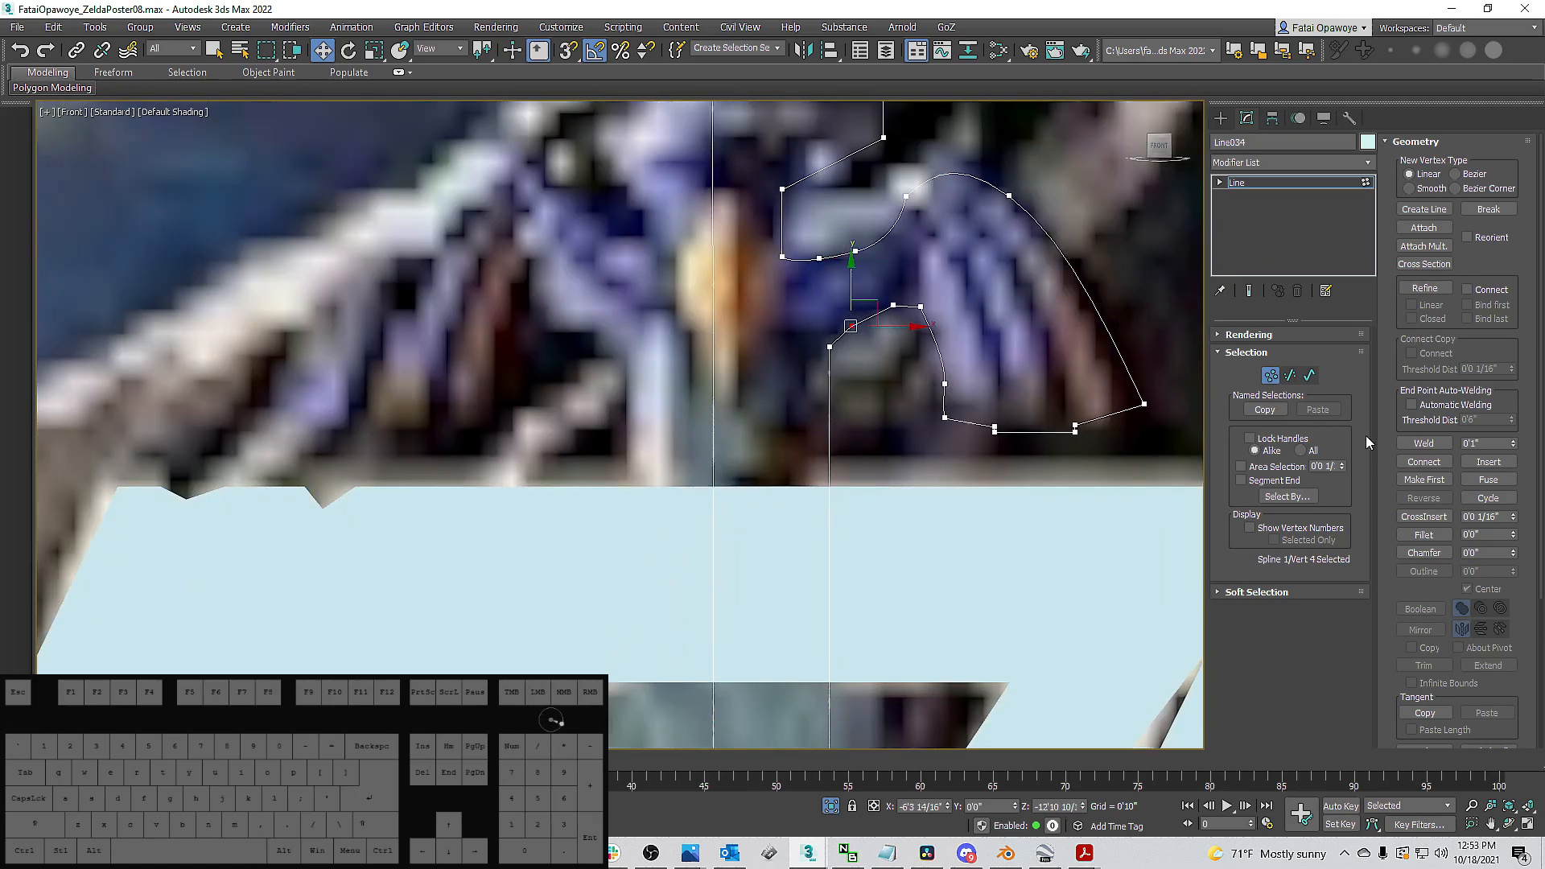
right_click(924, 322)
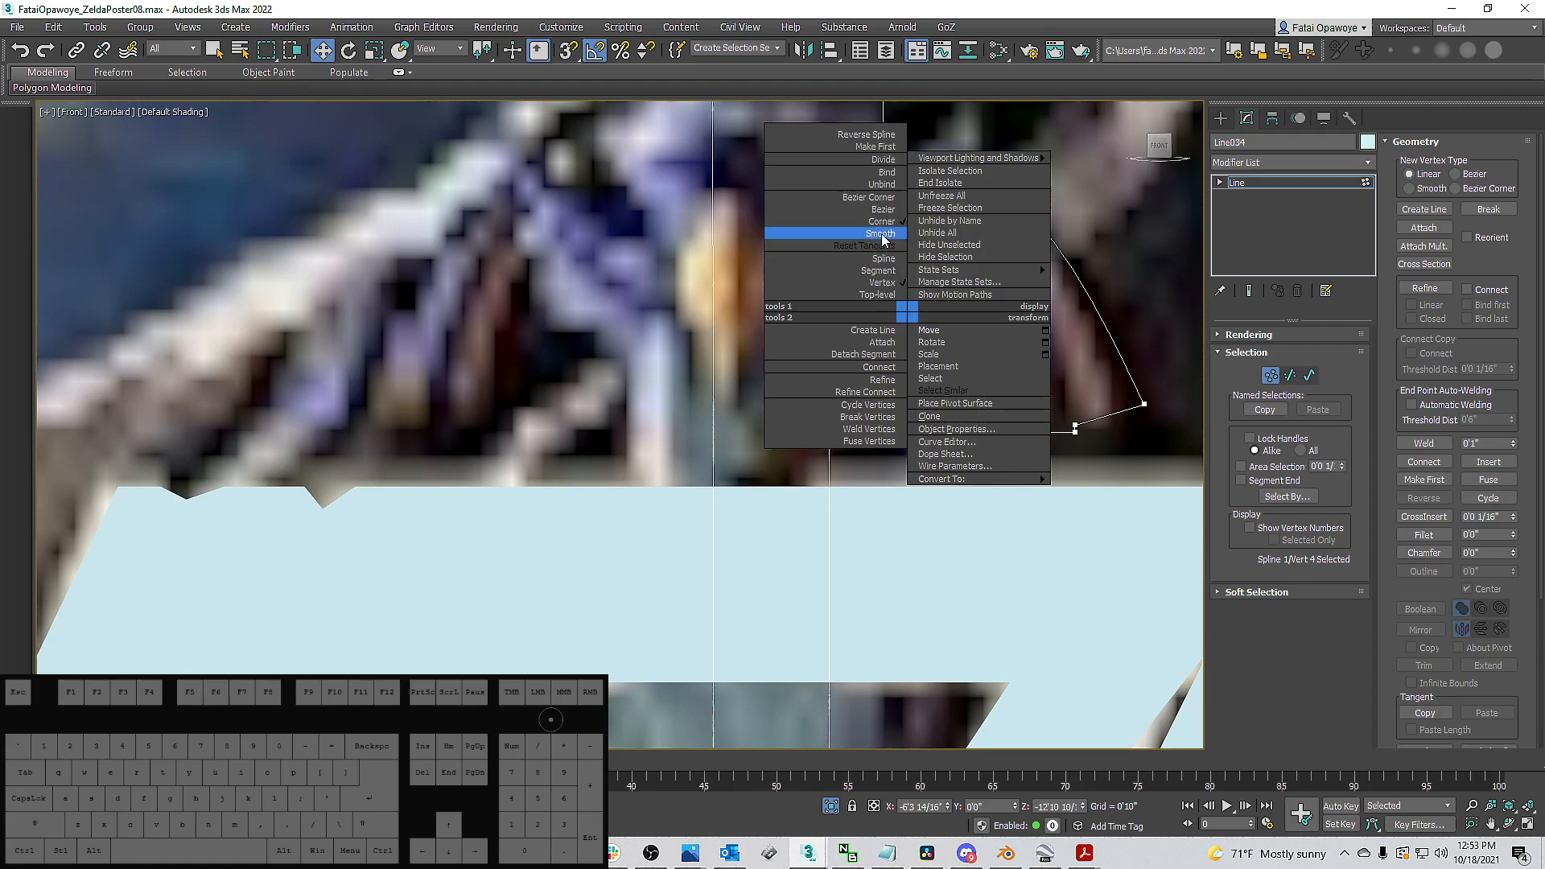
left_click(853, 228)
key("ctrl+z")
Convert the vertex at the peak of the arch under the guard to Smooth.
left_click(893, 306)
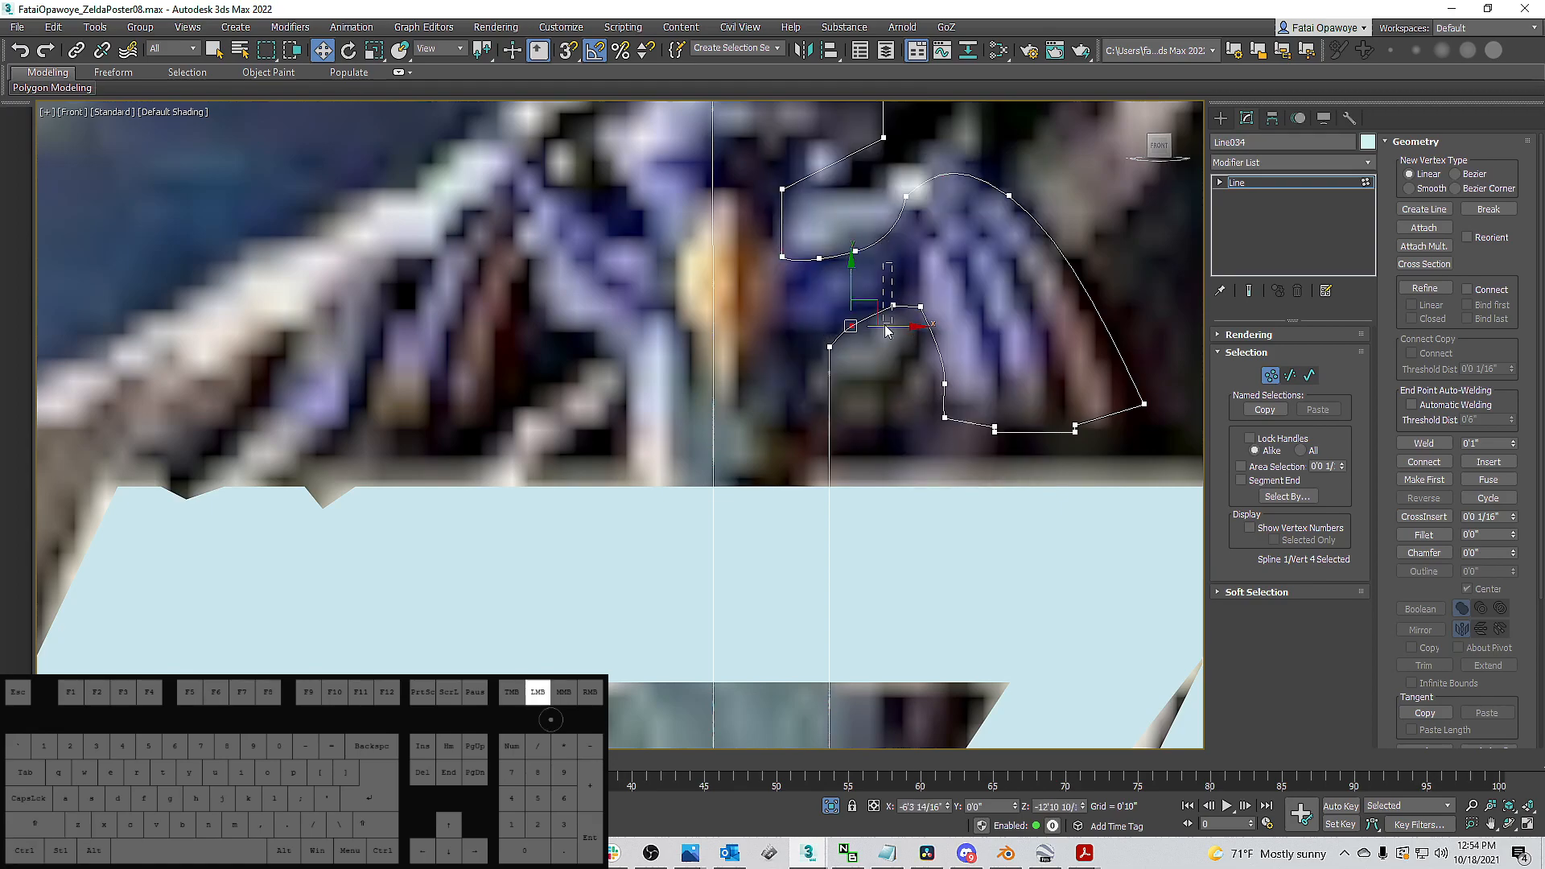
right_click(892, 314)
left_click(879, 236)
left_click_drag(912, 281, 917, 279)
scroll(917, 281, "down", 5)
scroll(943, 319, "up", 4)
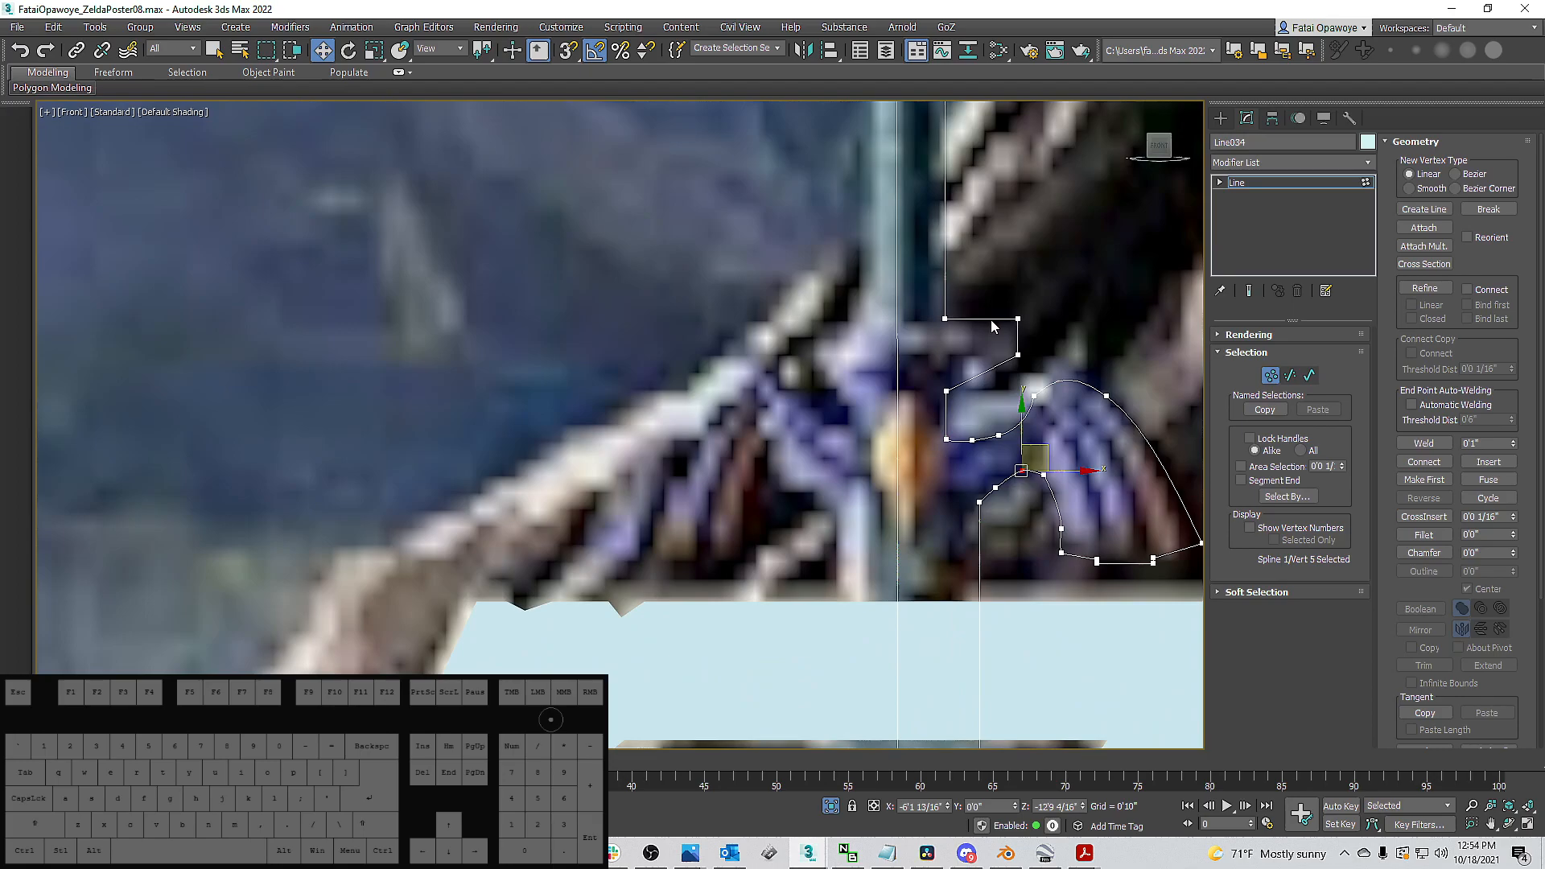
Refine the slanted edge below the guard's upper block with one extra vertex near its middle.
left_click(1019, 356)
middle_click_drag(1018, 355, 968, 311)
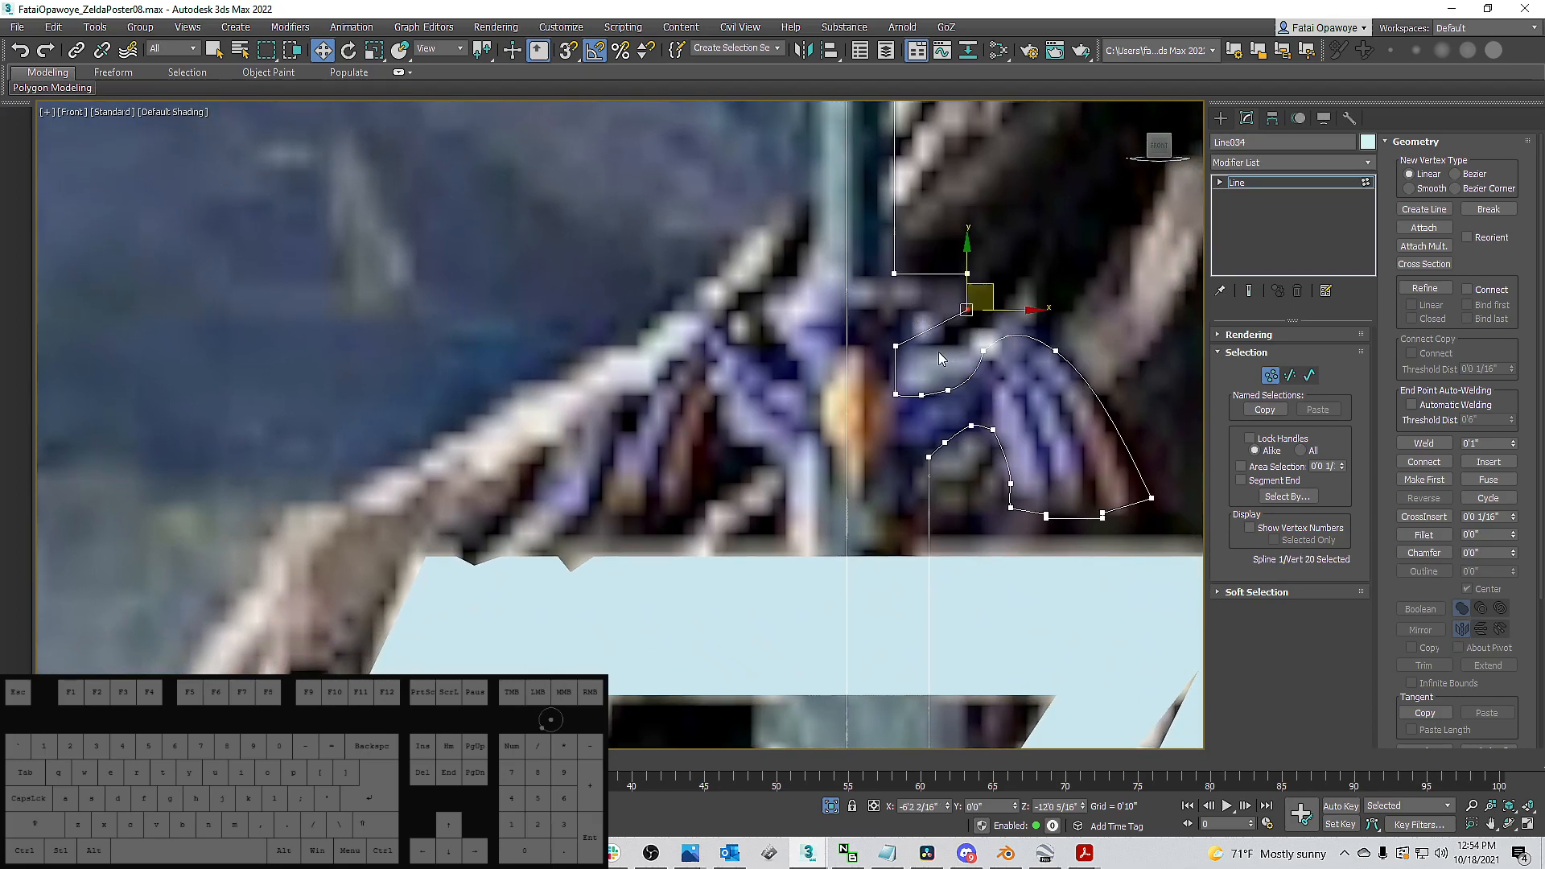
left_click(1290, 376)
left_click(934, 327)
left_click(1425, 288)
left_click(976, 346)
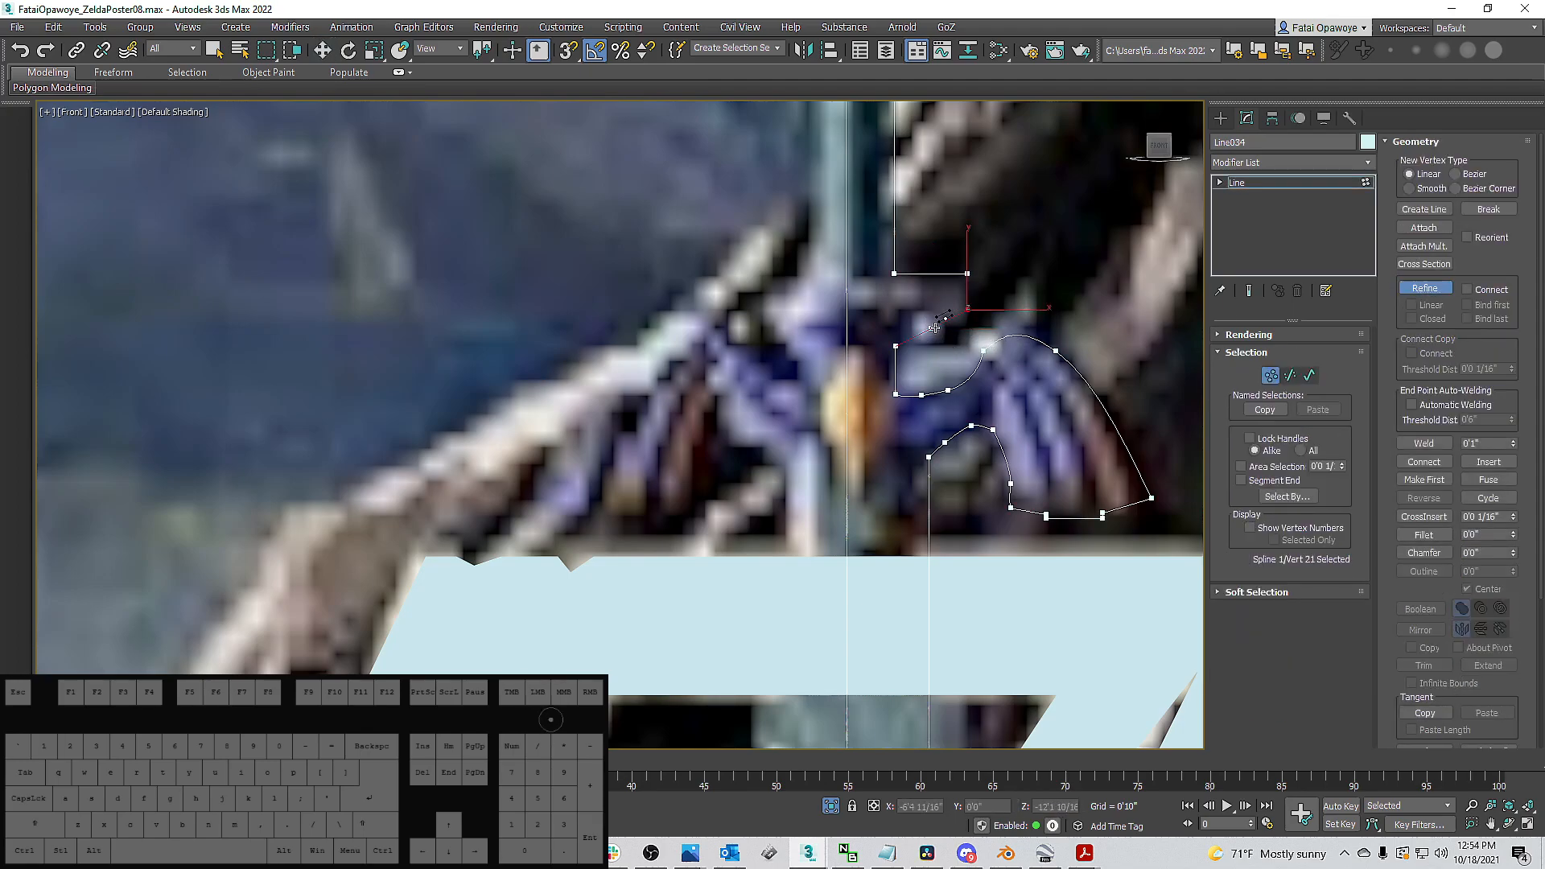
right_click(935, 330)
Fillet the added vertex to curve the slanted edge and weld the coincident vertices at both ends.
left_click_drag(919, 310, 971, 316)
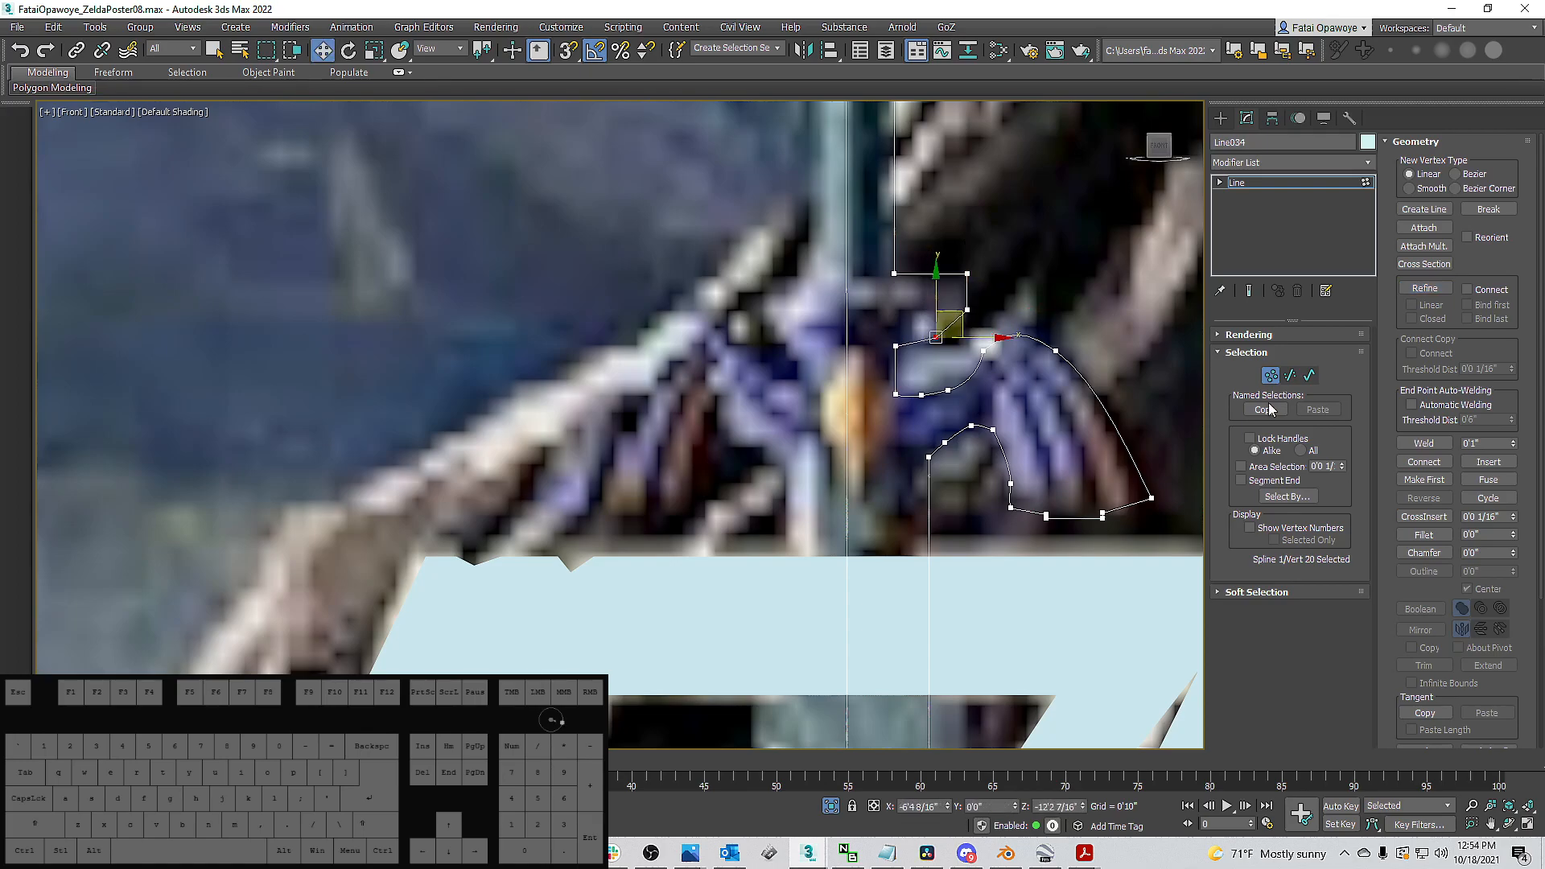
left_click_drag(1515, 524, 1515, 512)
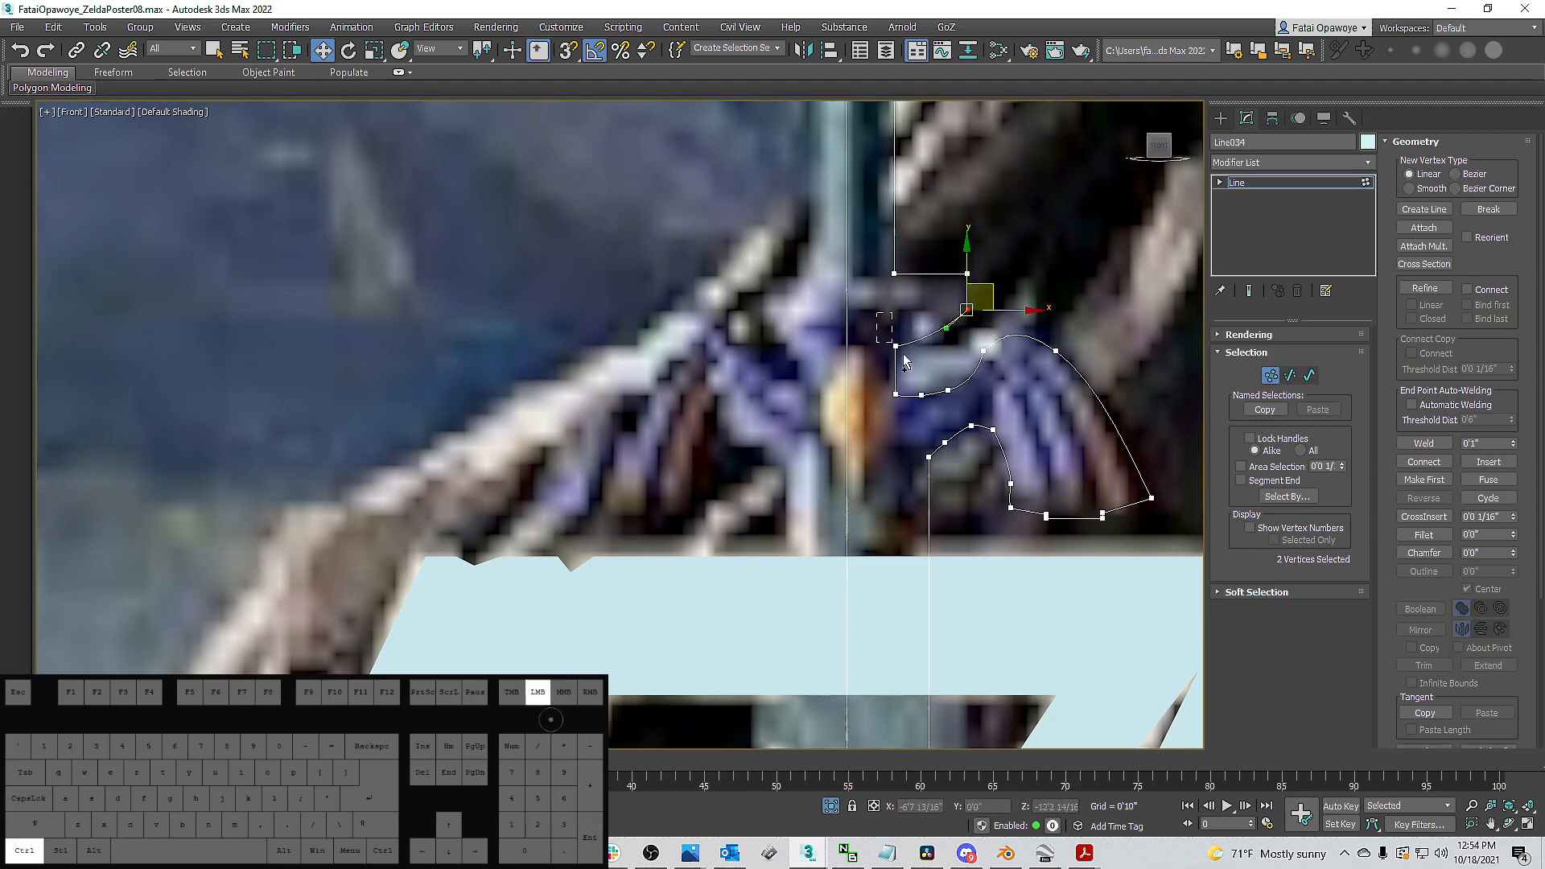
left_click_drag(896, 293, 957, 349)
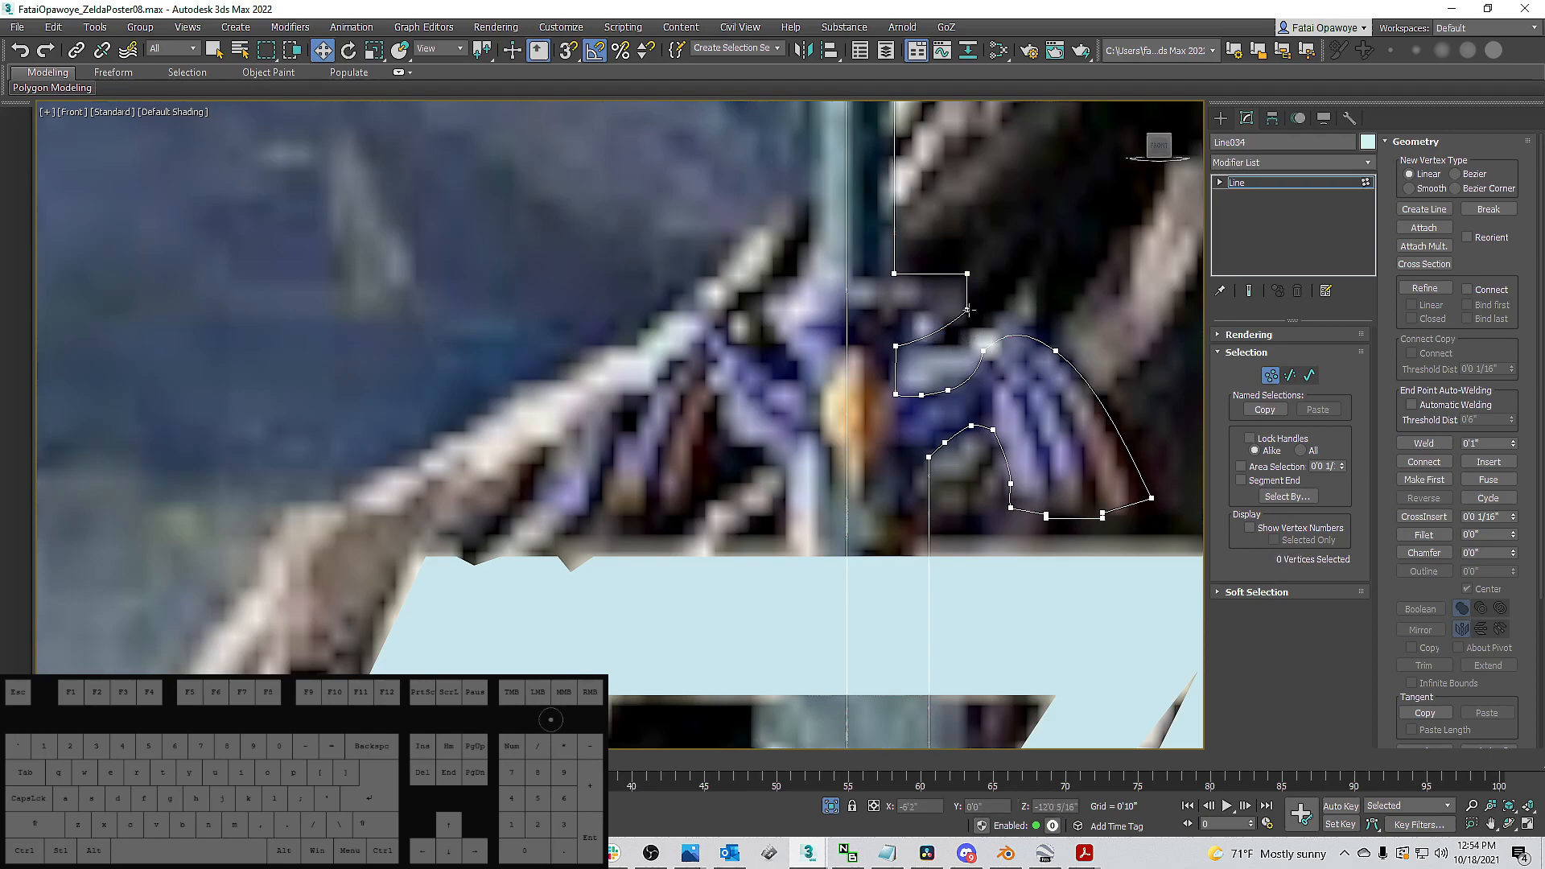
Fillet the pommel's lower outer corner vertex into a curve and weld the overlapping vertices.
middle_click_drag(986, 260, 920, 422)
left_click(953, 287)
scroll(919, 418, "down", 2)
middle_click_drag(922, 272, 922, 367)
scroll(917, 245, "up", 3)
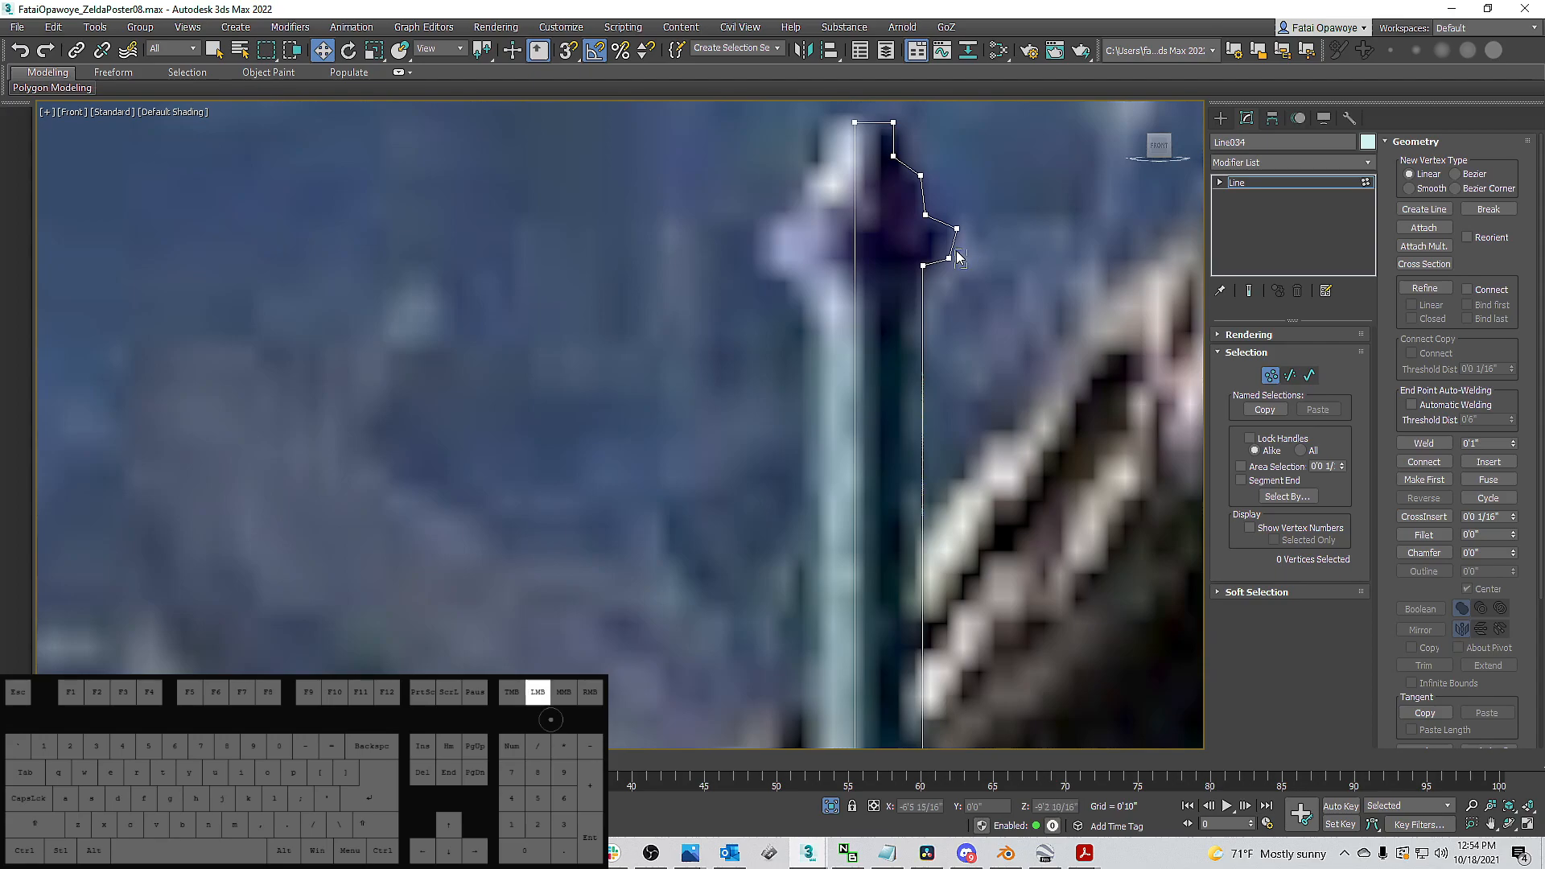
left_click(952, 257)
left_click_drag(1513, 538, 1509, 477)
left_click_drag(944, 216, 941, 213)
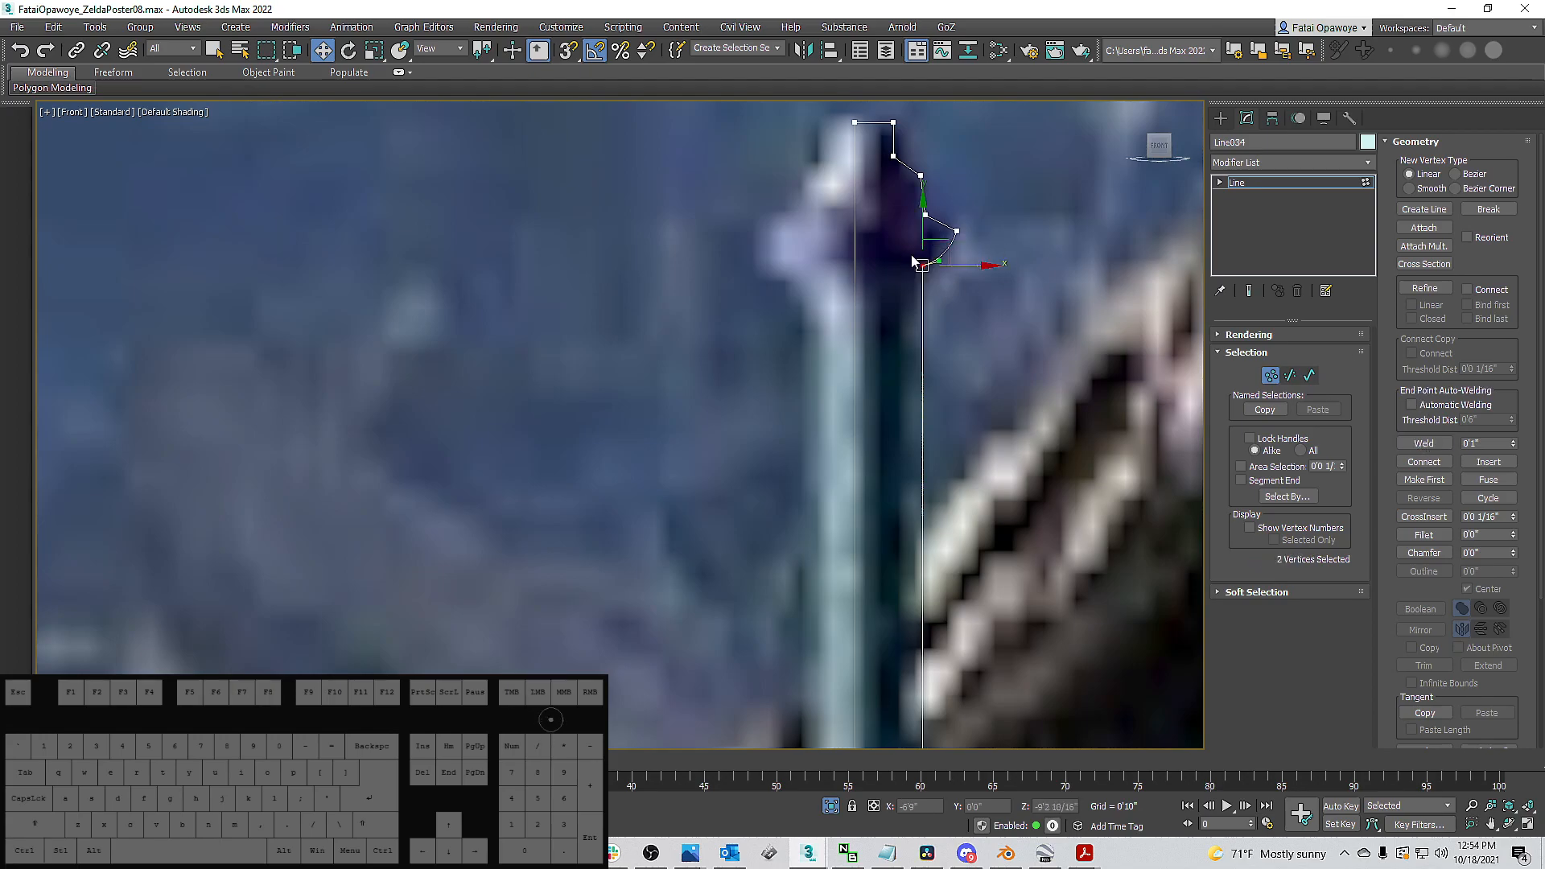
left_click(1418, 444)
Fillet the vertex on the pommel's upper side into a curve and weld the overlapping vertices at both ends.
scroll(990, 282, "up", 2)
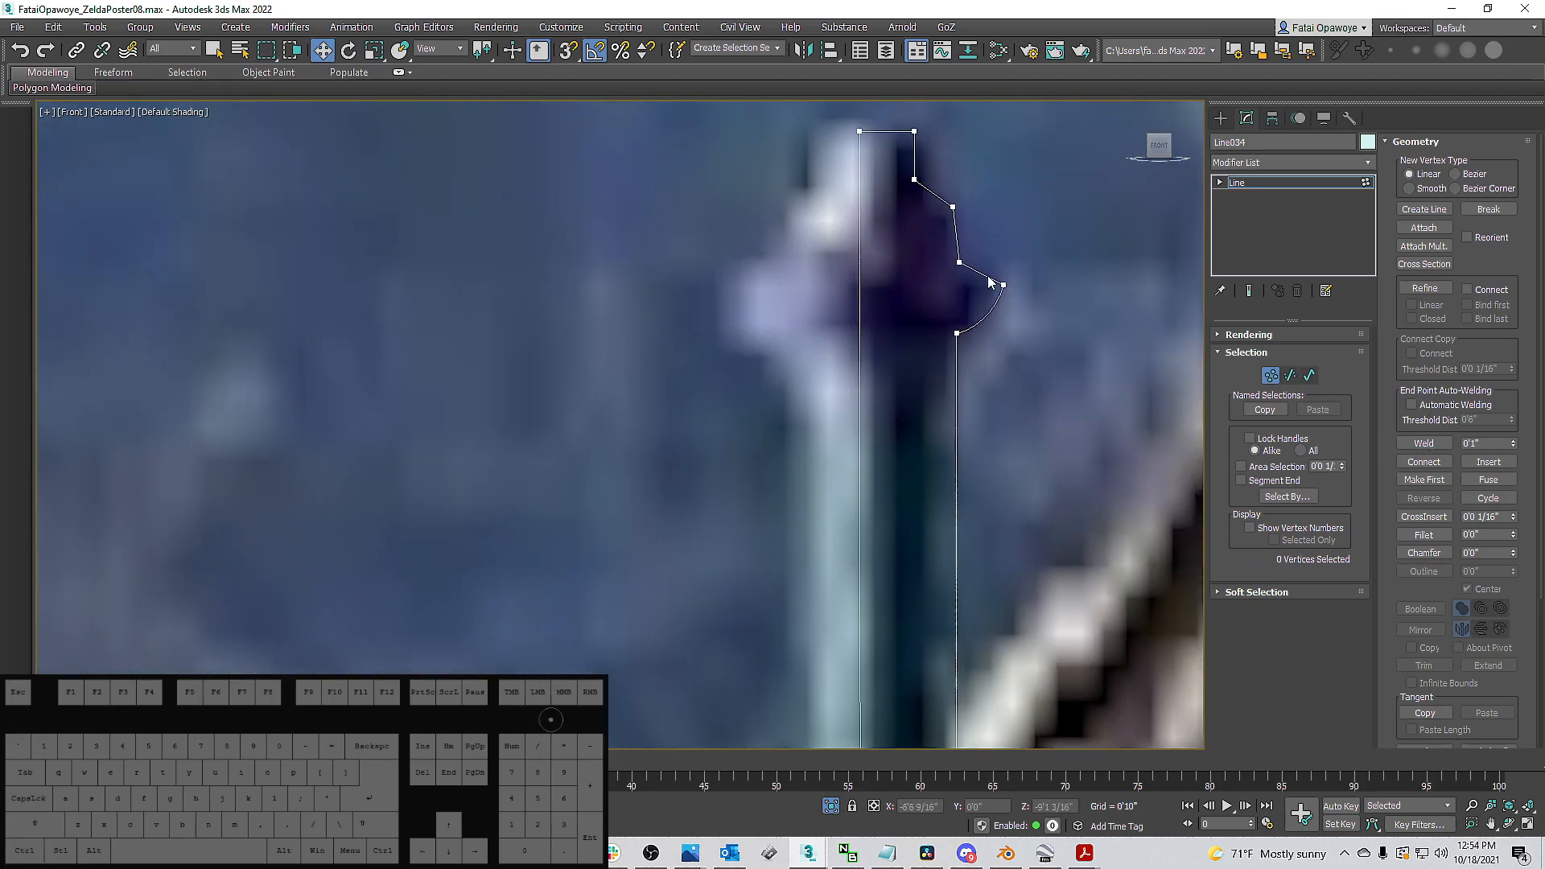
left_click_drag(953, 187, 988, 230)
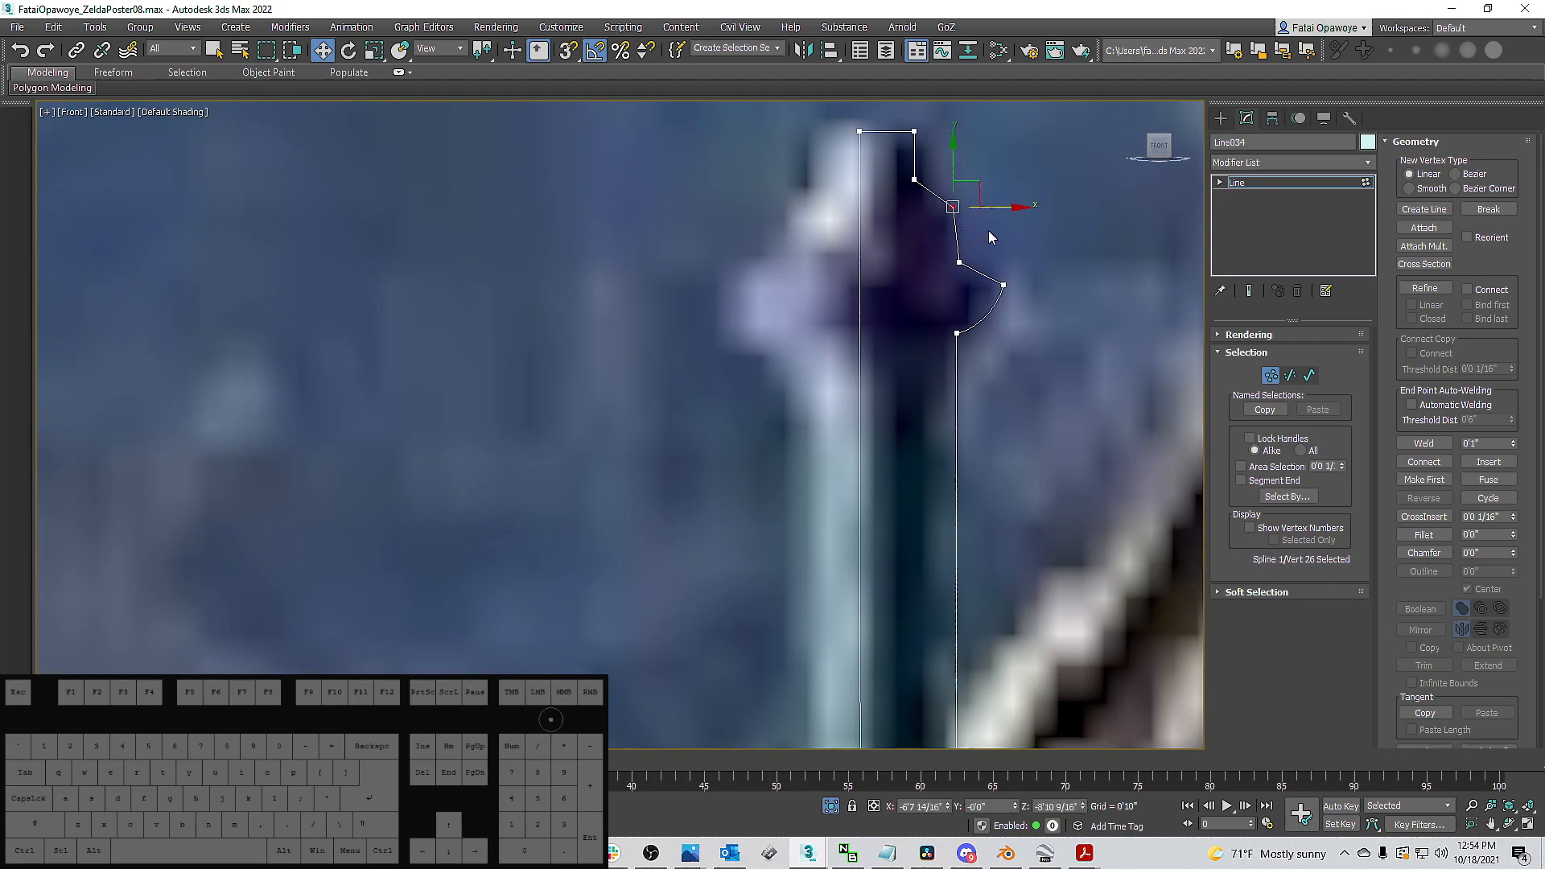
left_click_drag(1516, 540, 1520, 494)
left_click_drag(915, 180, 918, 184)
left_click(1424, 443)
left_click_drag(940, 238, 974, 272)
left_click(1412, 445)
left_click(964, 267)
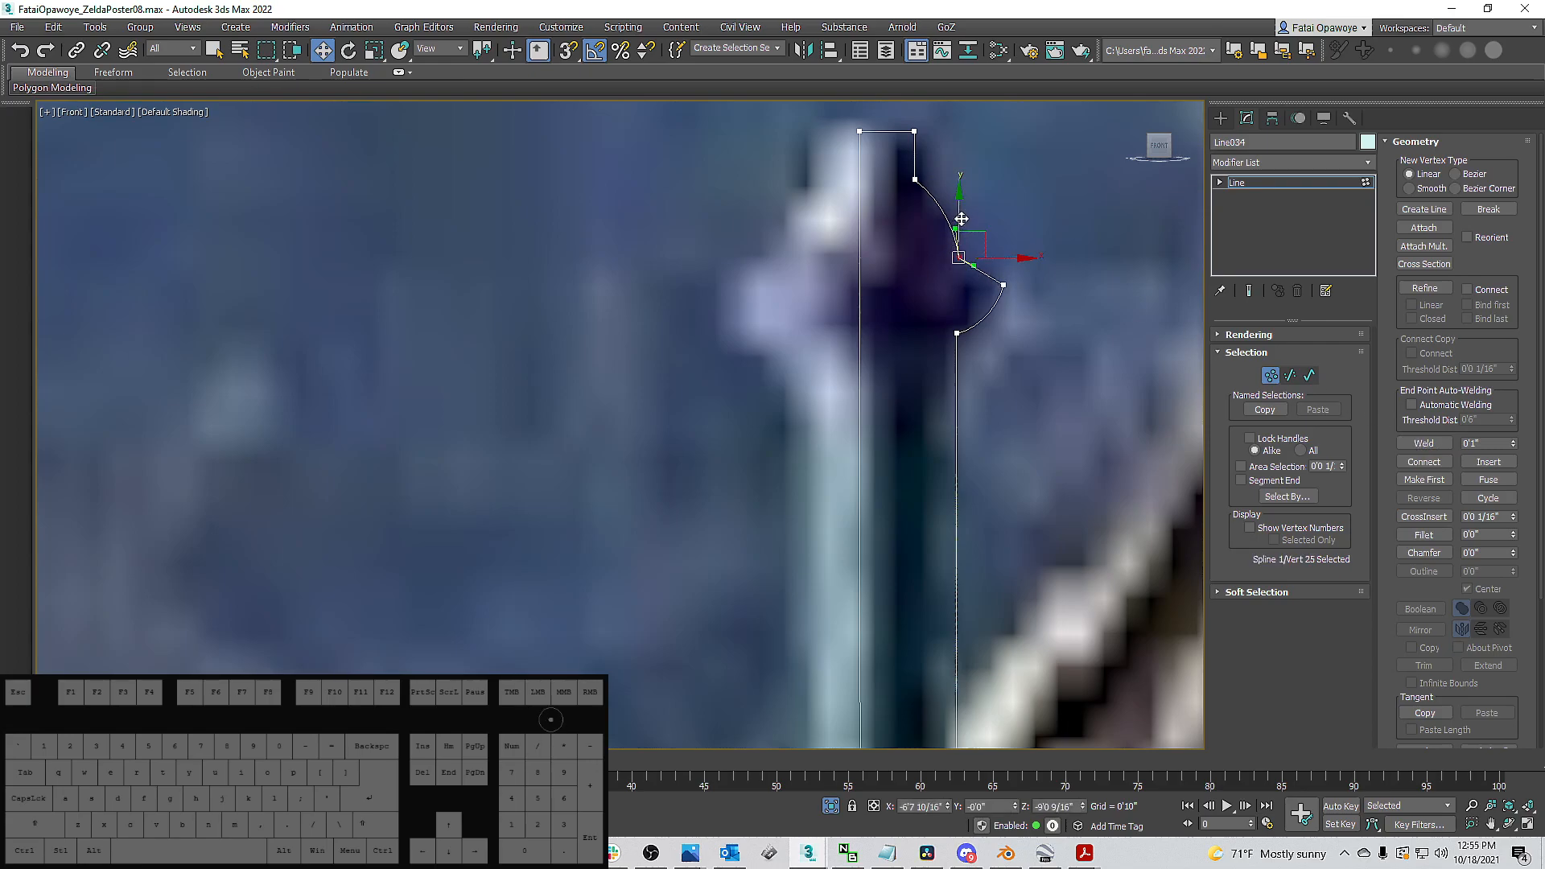
Move the outer vertex of the pommel's top edge inward to narrow the tip.
left_click(1003, 285)
middle_click_drag(914, 147, 940, 219)
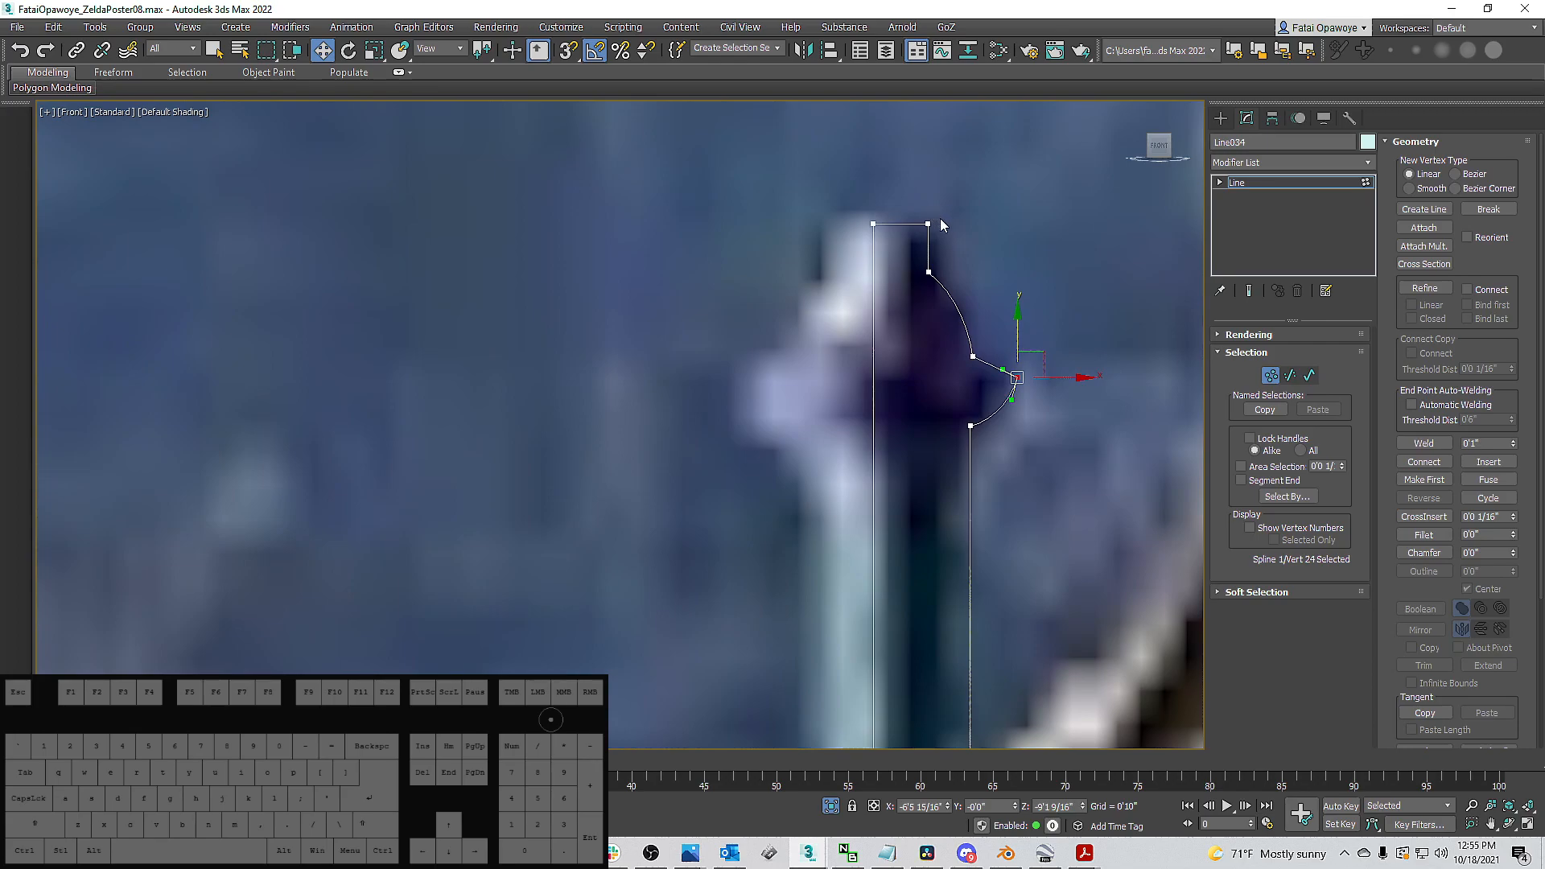
scroll(940, 219, "up", 3)
left_click(915, 235)
left_click_drag(942, 238, 931, 241)
scroll(931, 242, "down", 8)
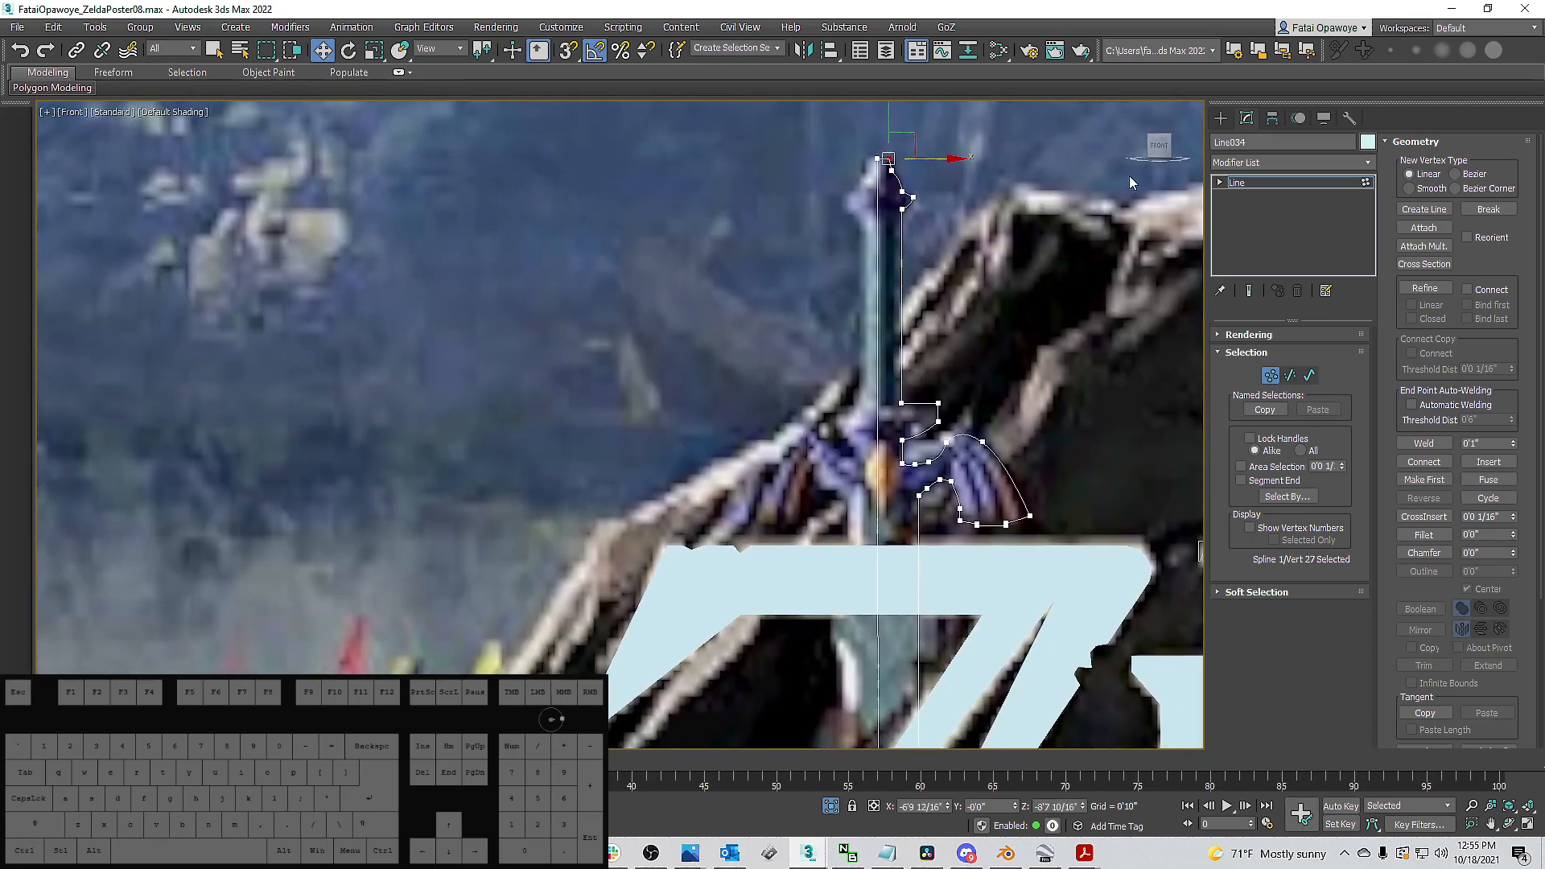
Apply an Edit Poly modifier to the half-sword outline.
left_click(1299, 163)
key("e")
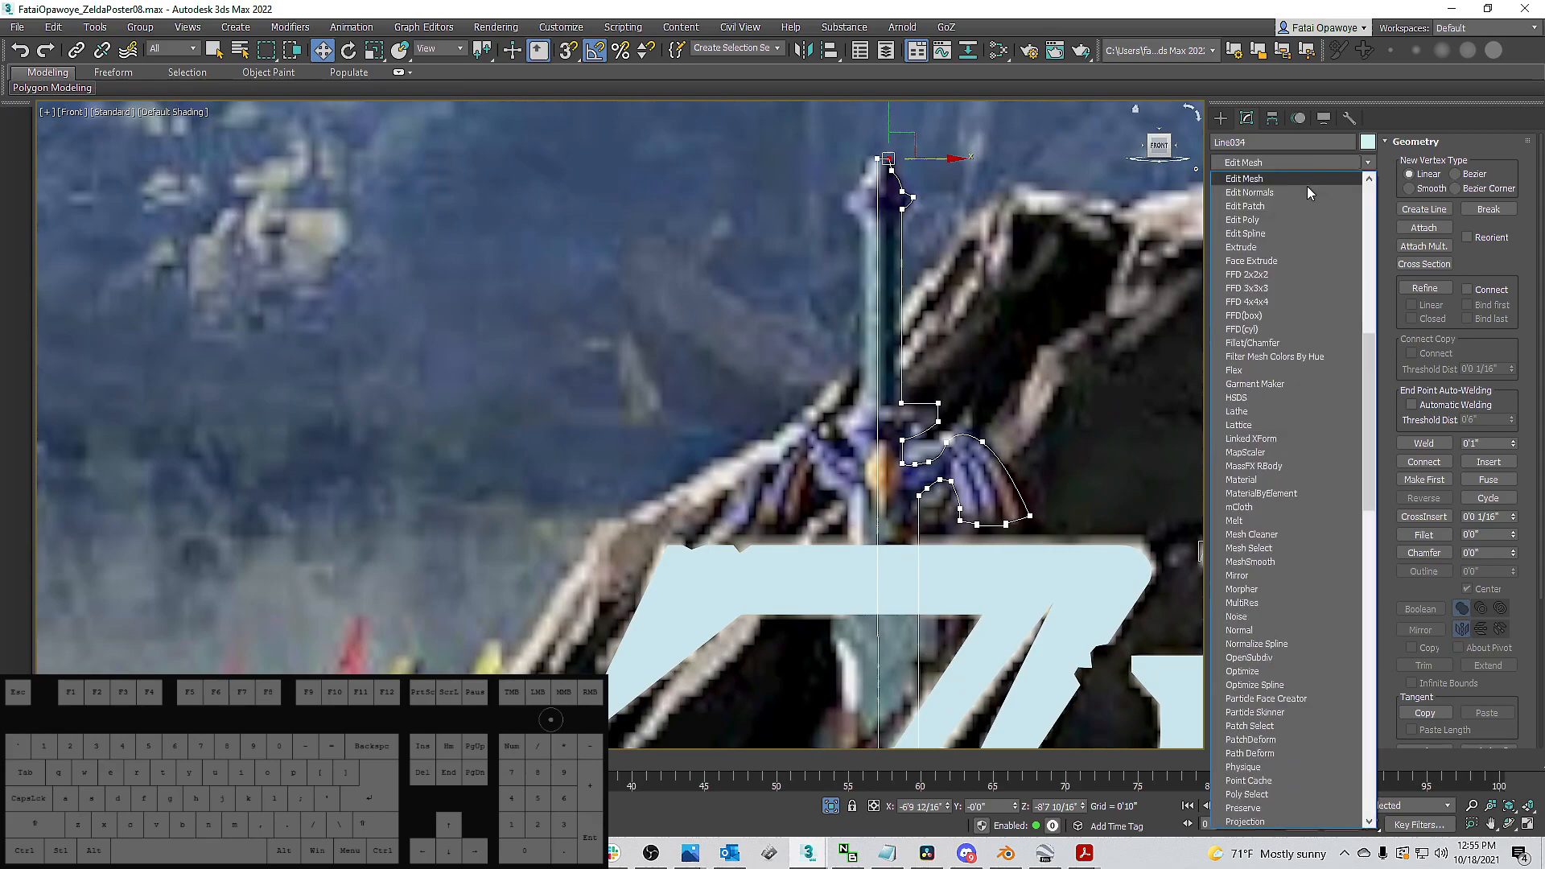
left_click(1262, 220)
scroll(1078, 297, "down", 3)
middle_click_drag(993, 353, 950, 318)
scroll(938, 222, "up", 2)
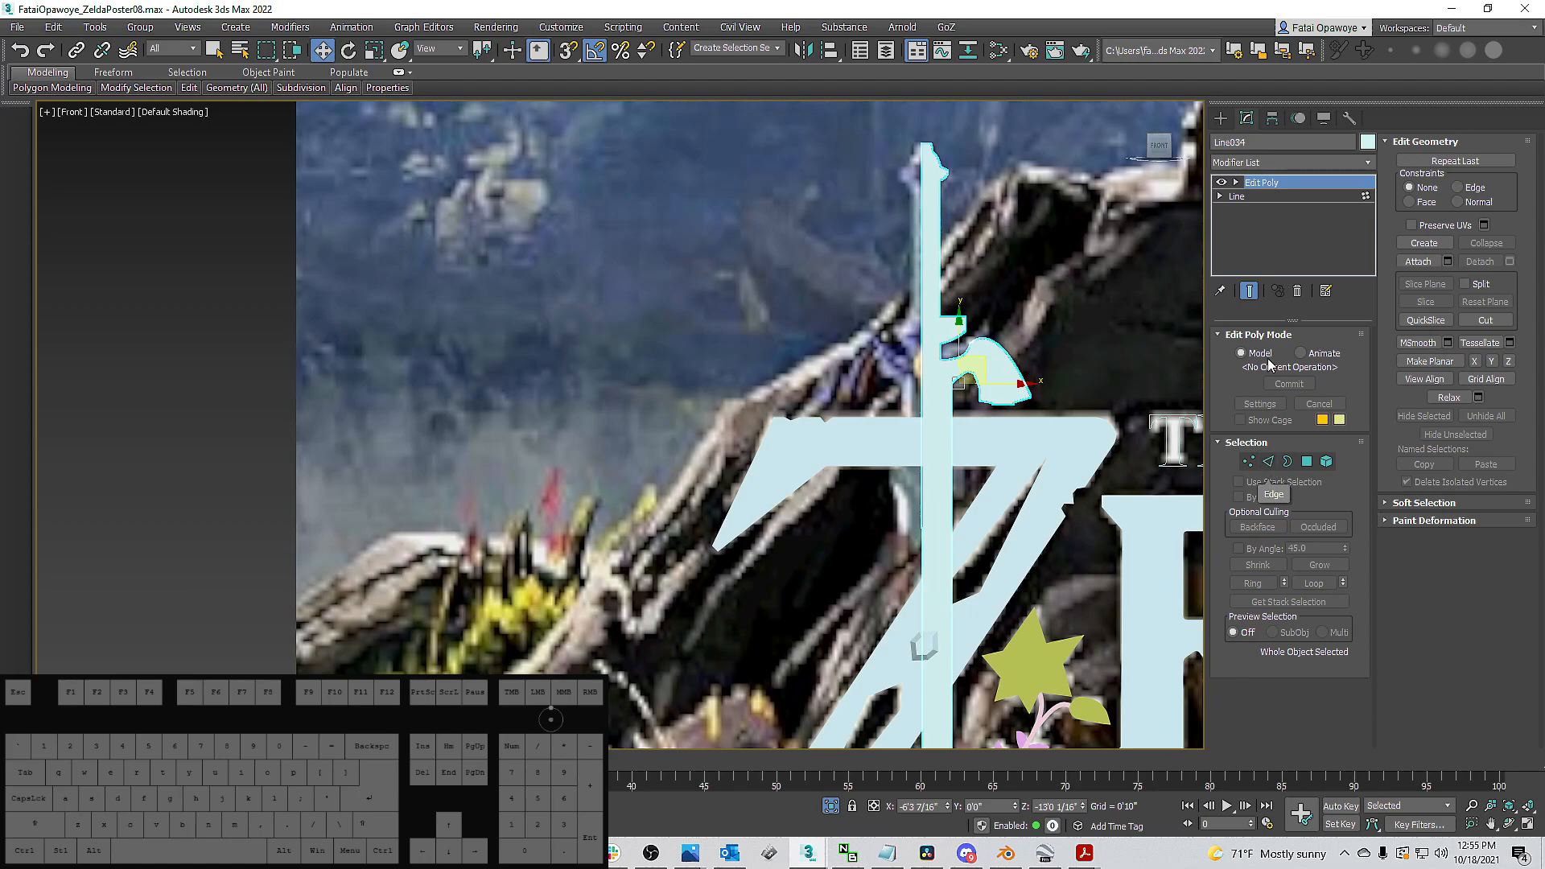
Select the half-sword's straight centre edge in Edit Poly and add a Symmetry modifier.
left_click(1268, 461)
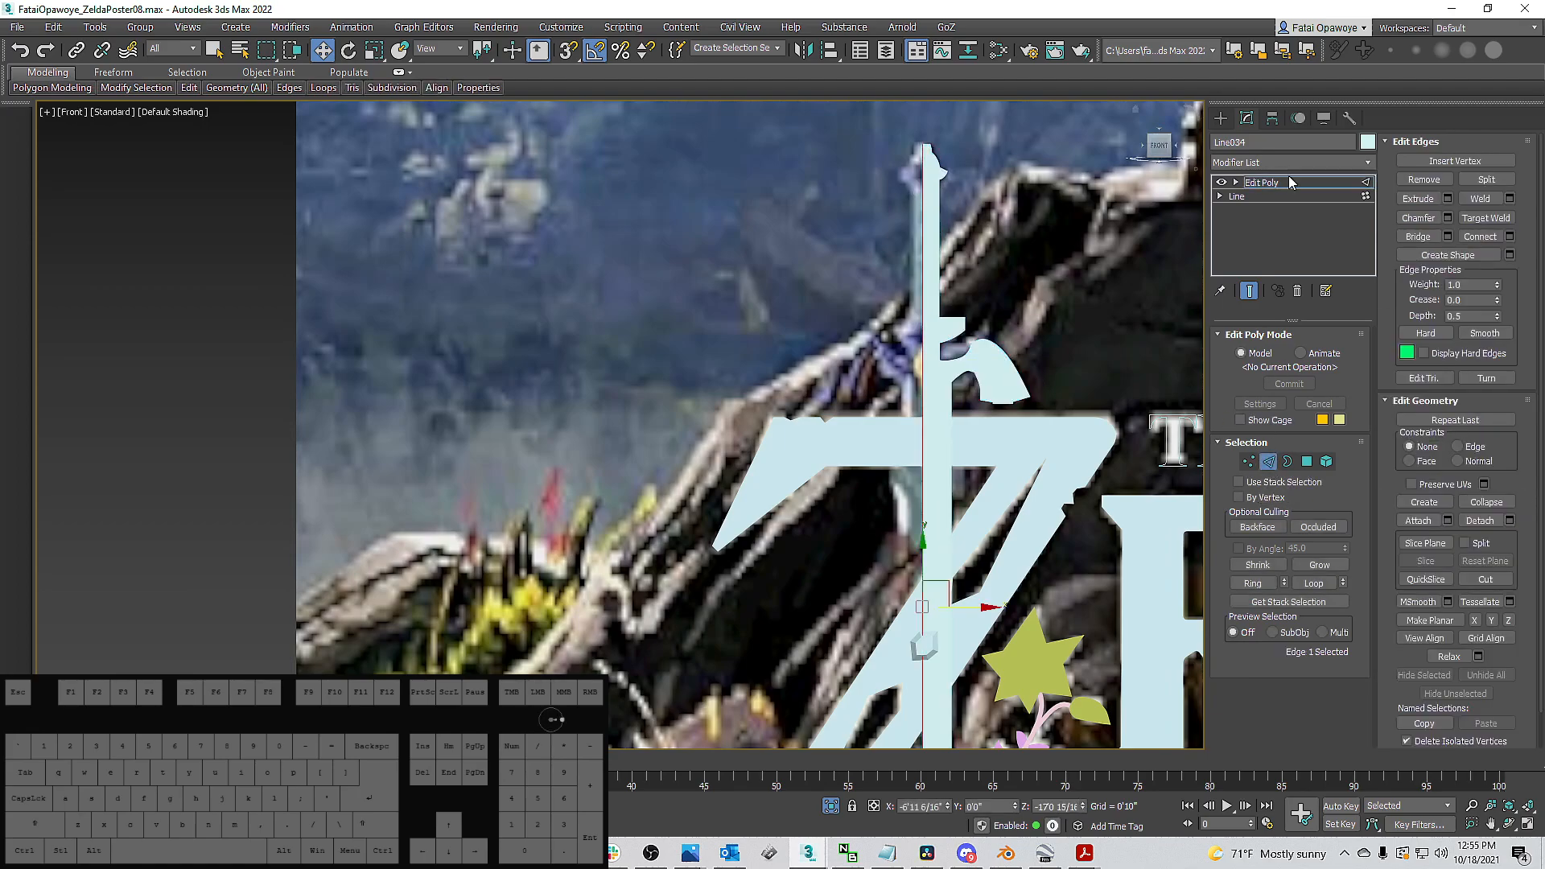
left_click(1331, 163)
key("s")
key("s")
key("s")
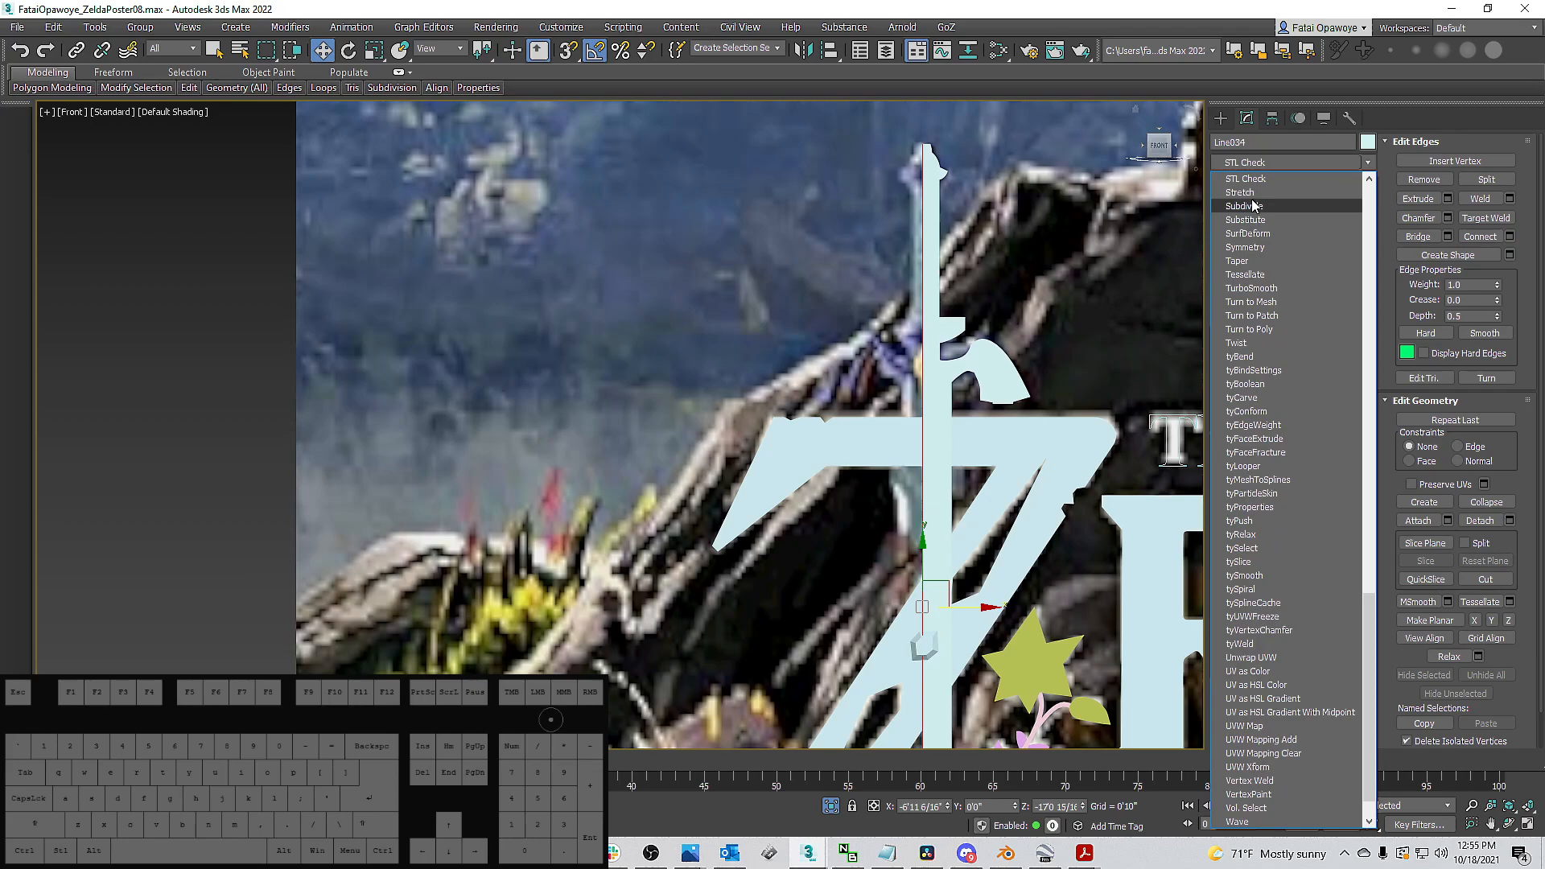
left_click(1252, 247)
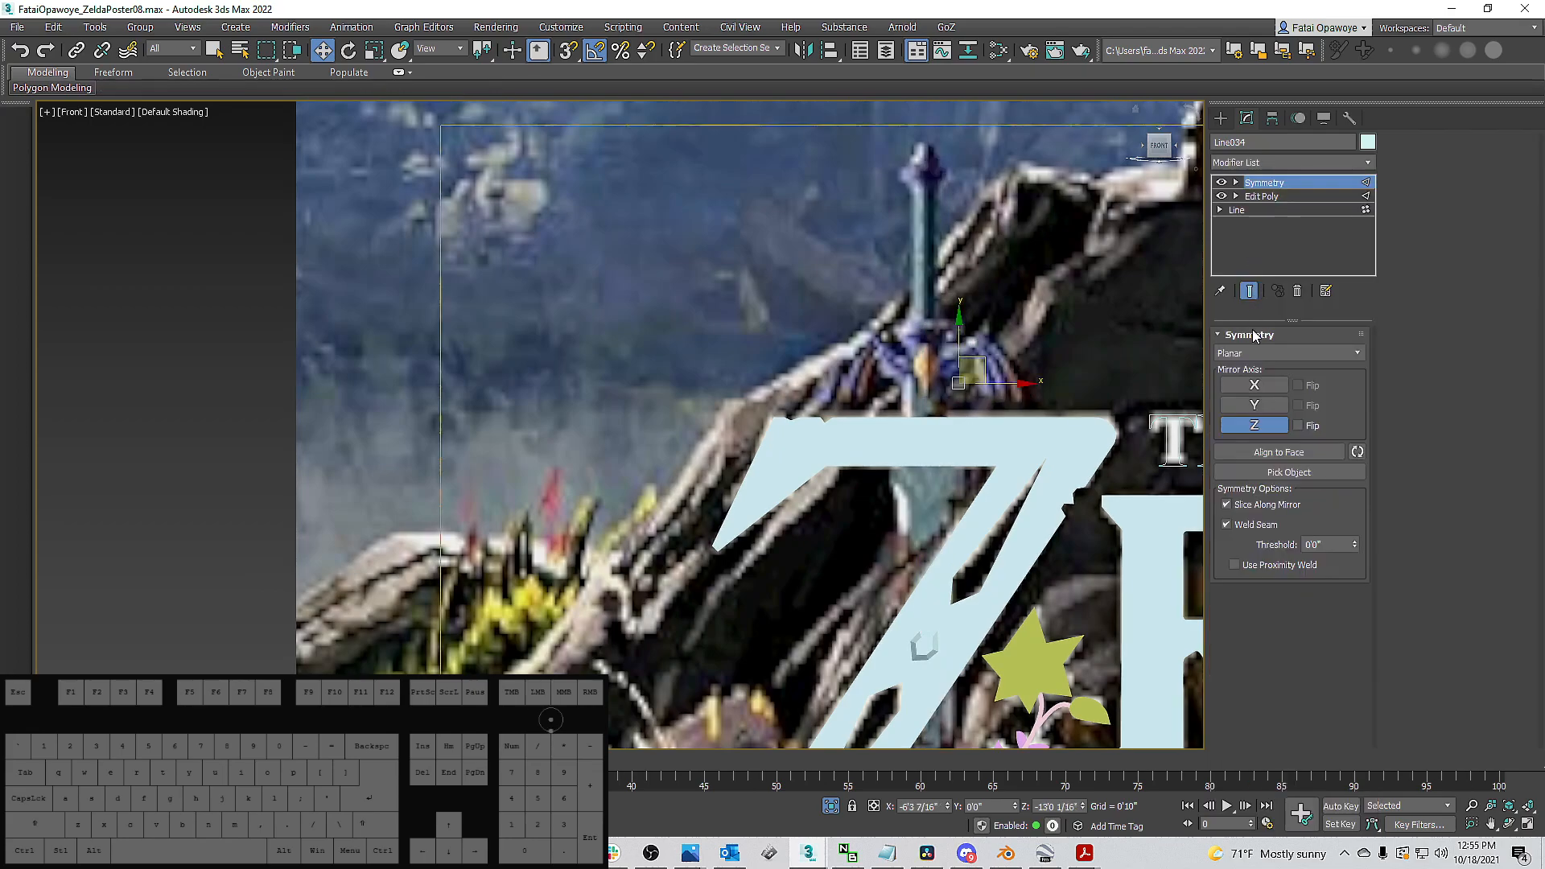
Mirror the sword on the X axis only and shift the mirror plane slightly to narrow the sword.
left_click(1255, 425)
left_click(1255, 404)
left_click(1260, 386)
key("1")
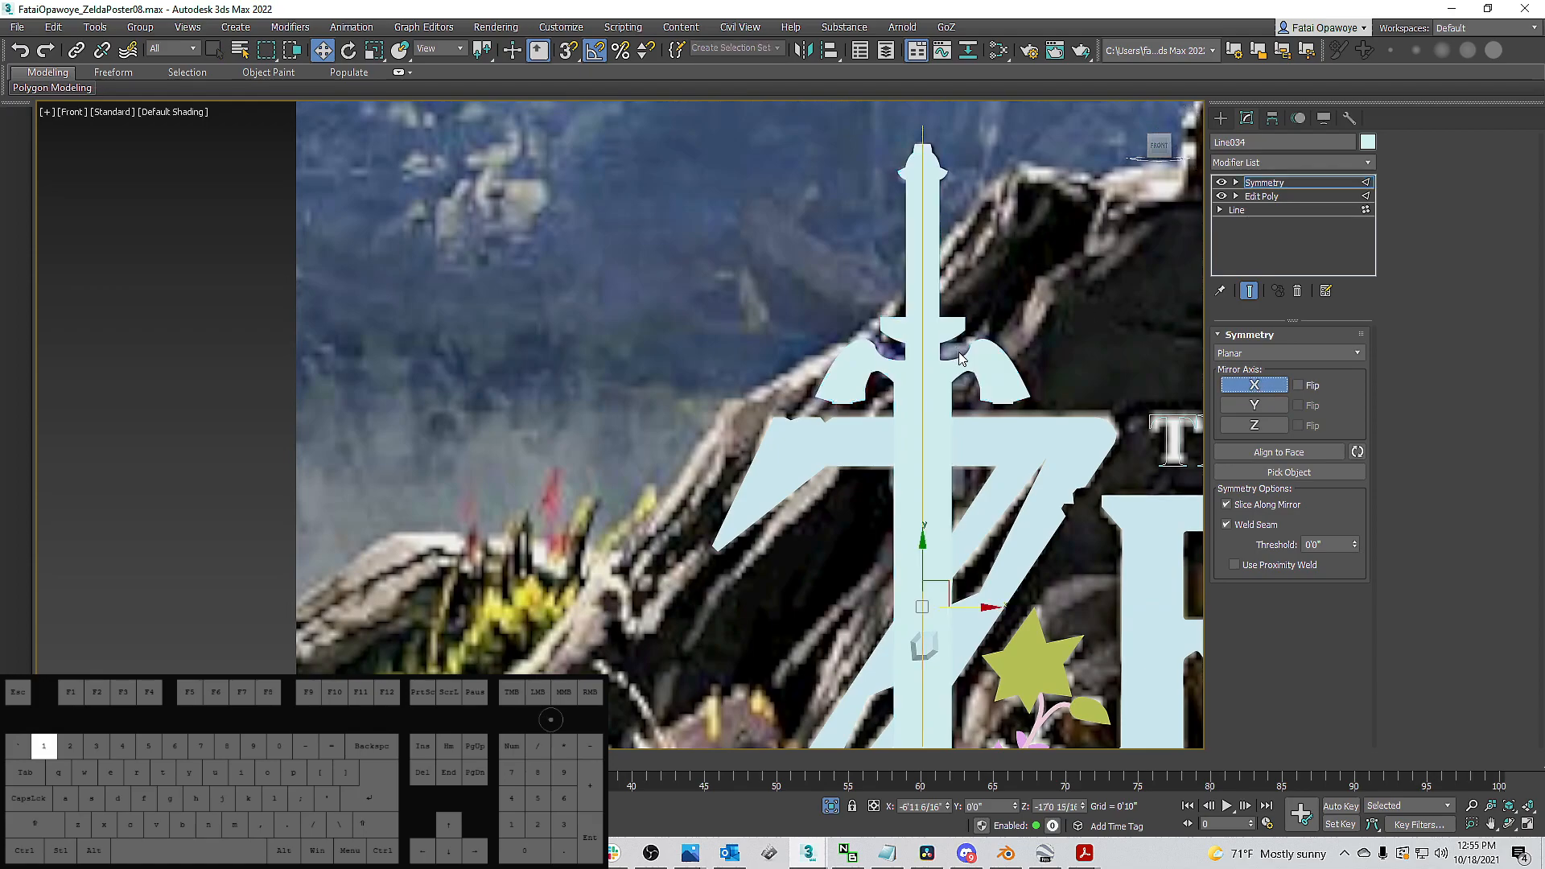
left_click_drag(957, 603, 963, 609)
Examine the mirrored sword against the logo in perspective, from several angles and in wireframe.
middle_click_drag(943, 542, 895, 445)
scroll(867, 424, "down", 5)
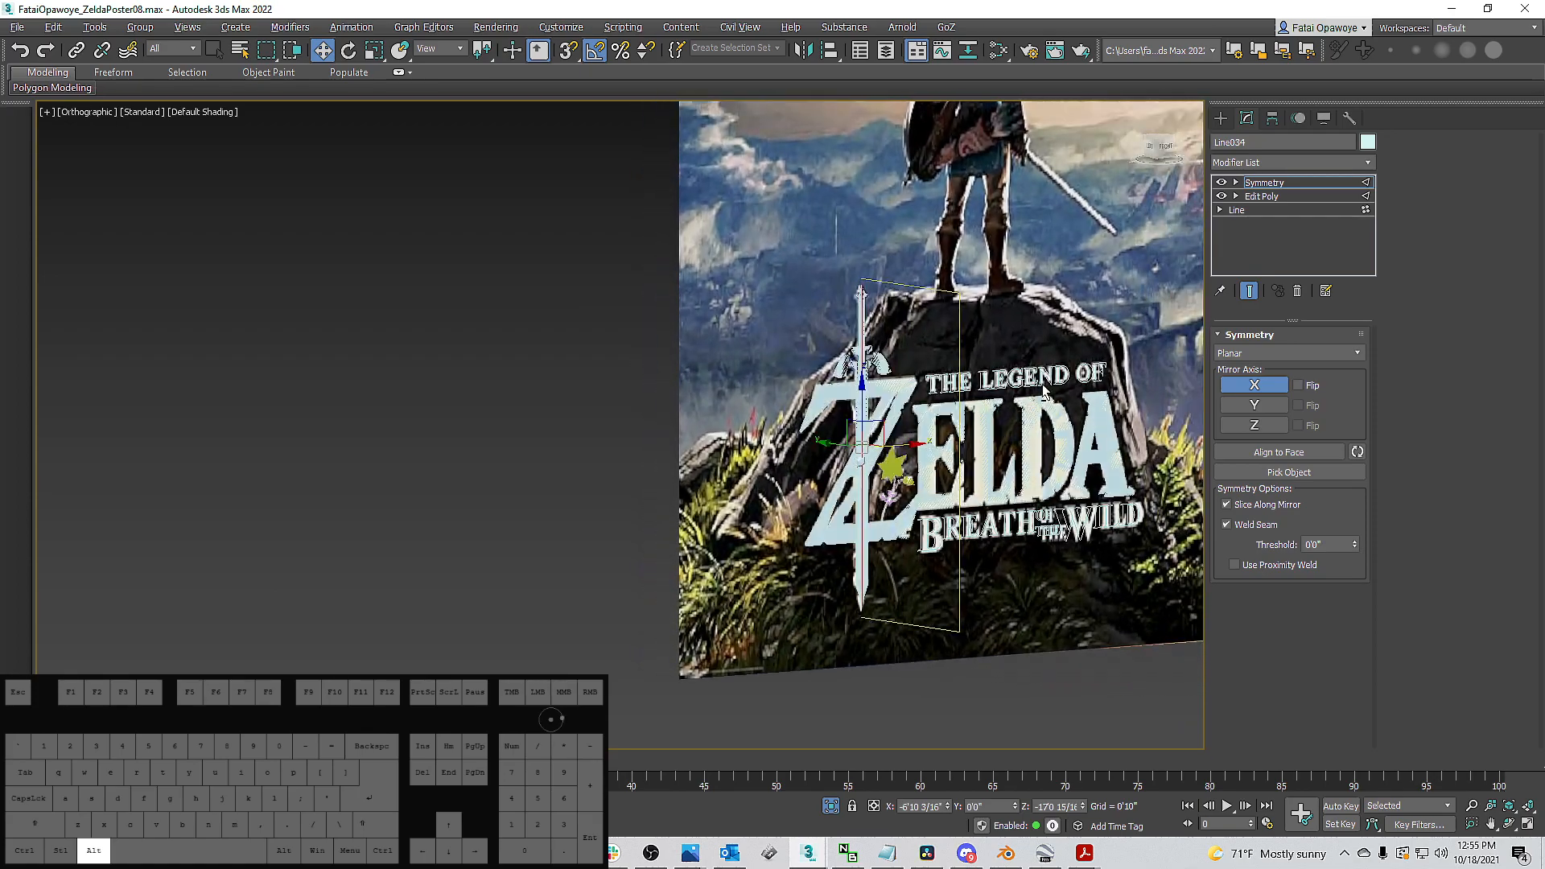
left_click(1221, 119)
middle_click_drag(969, 328, 886, 325)
middle_click_drag(886, 326, 930, 322, "alt")
key("p")
key("z")
scroll(869, 326, "down", 4)
scroll(842, 329, "down", 3)
scroll(930, 322, "up", 5)
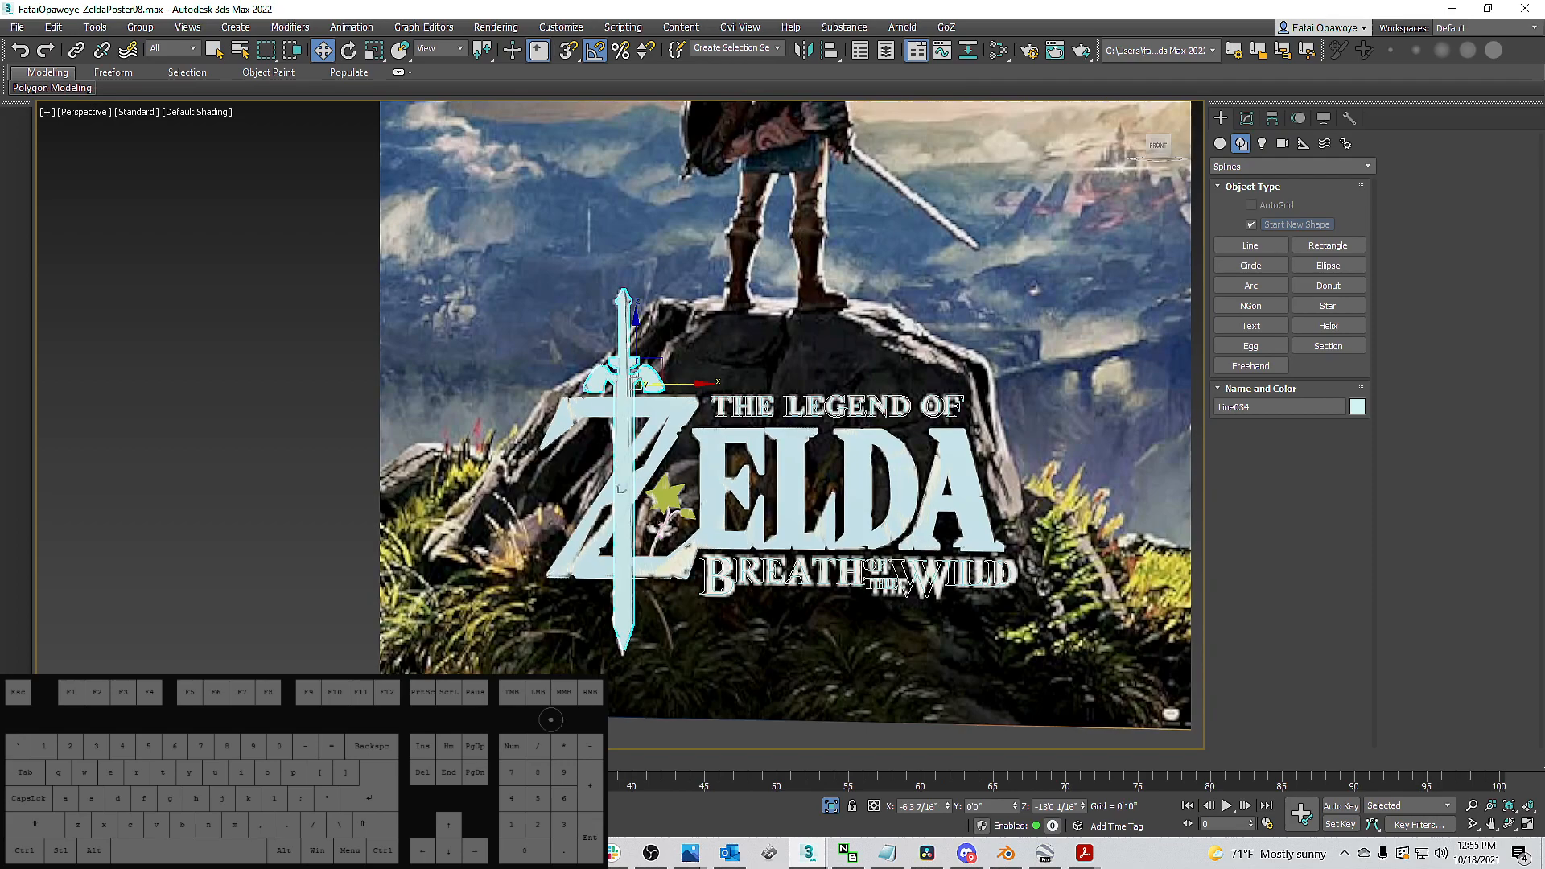
middle_click_drag(925, 447, 1046, 449, "alt")
middle_click_drag(613, 372, 733, 318)
scroll(676, 338, "up", 6)
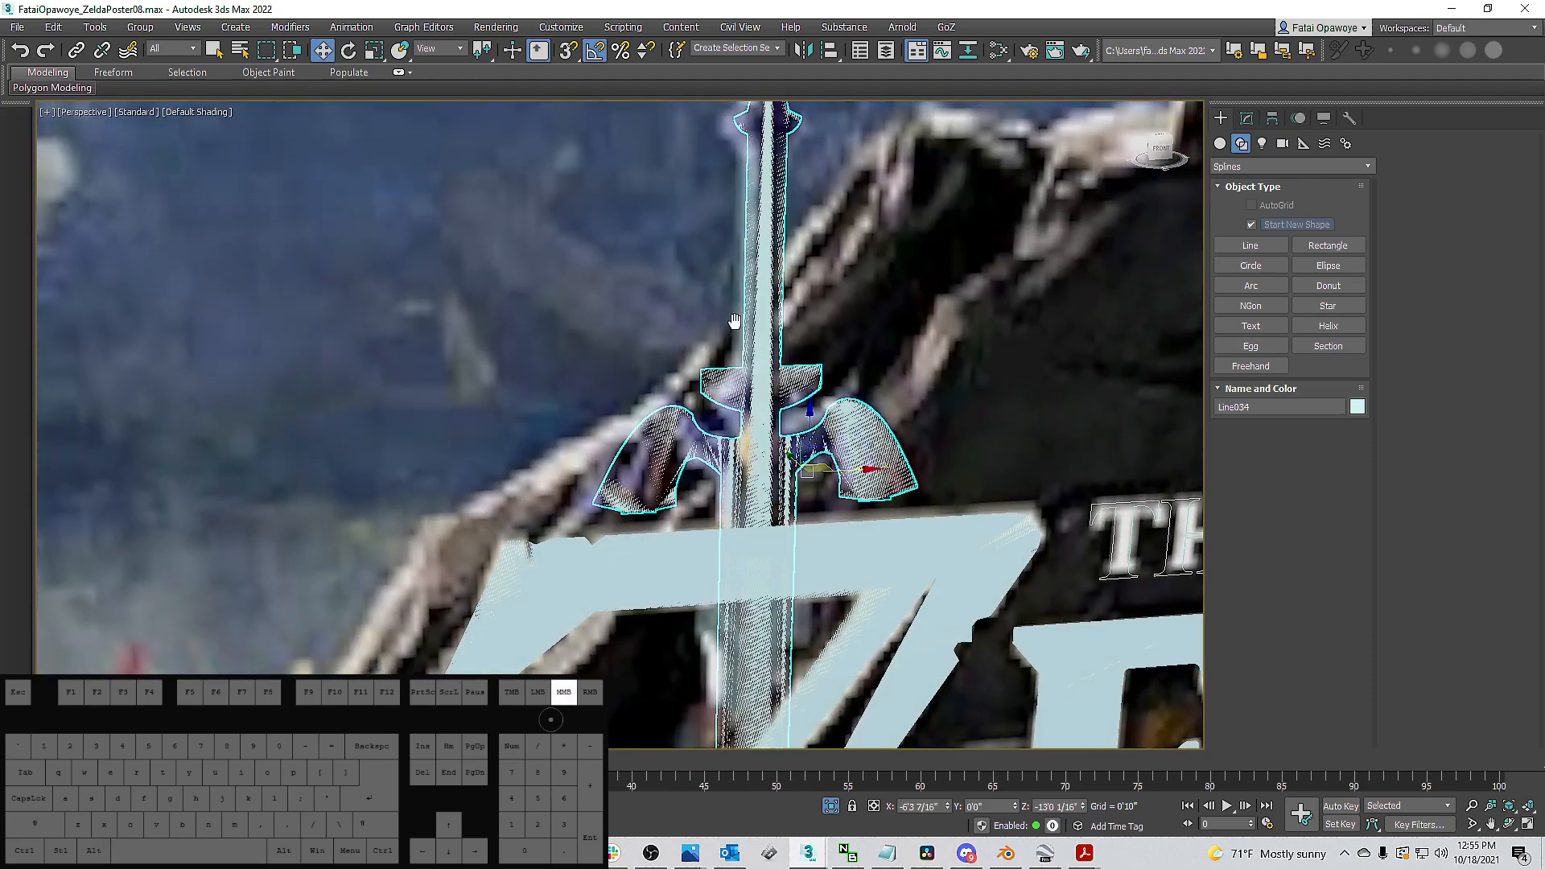
scroll(733, 317, "down", 5)
key("F3")
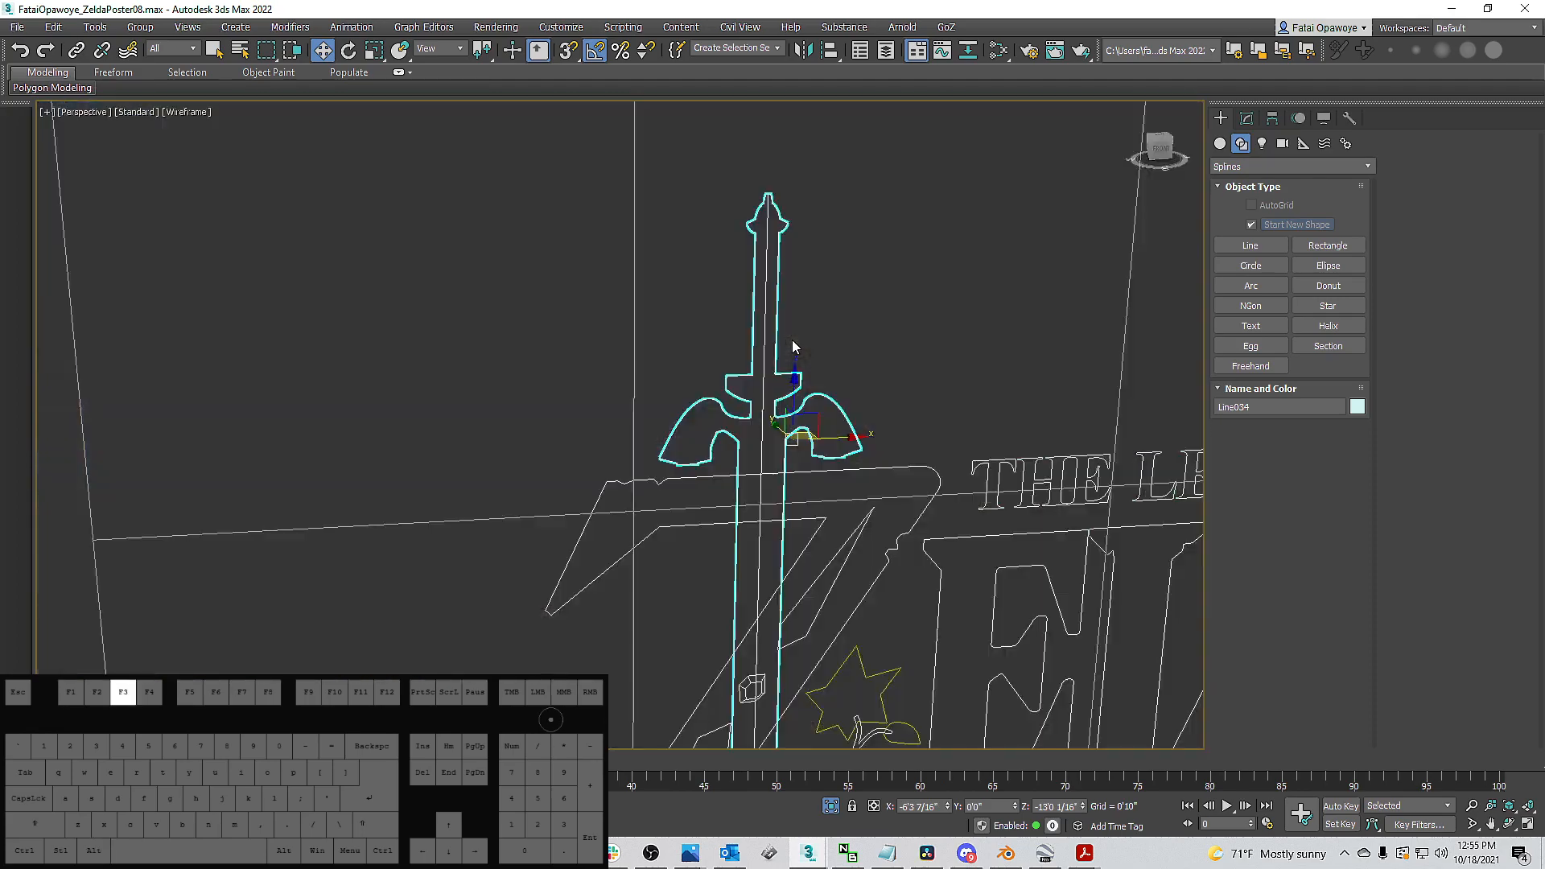
Add an Edit Poly modifier above the Symmetry modifier on the mirrored sword.
left_click(1247, 119)
left_click(1295, 163)
key("e")
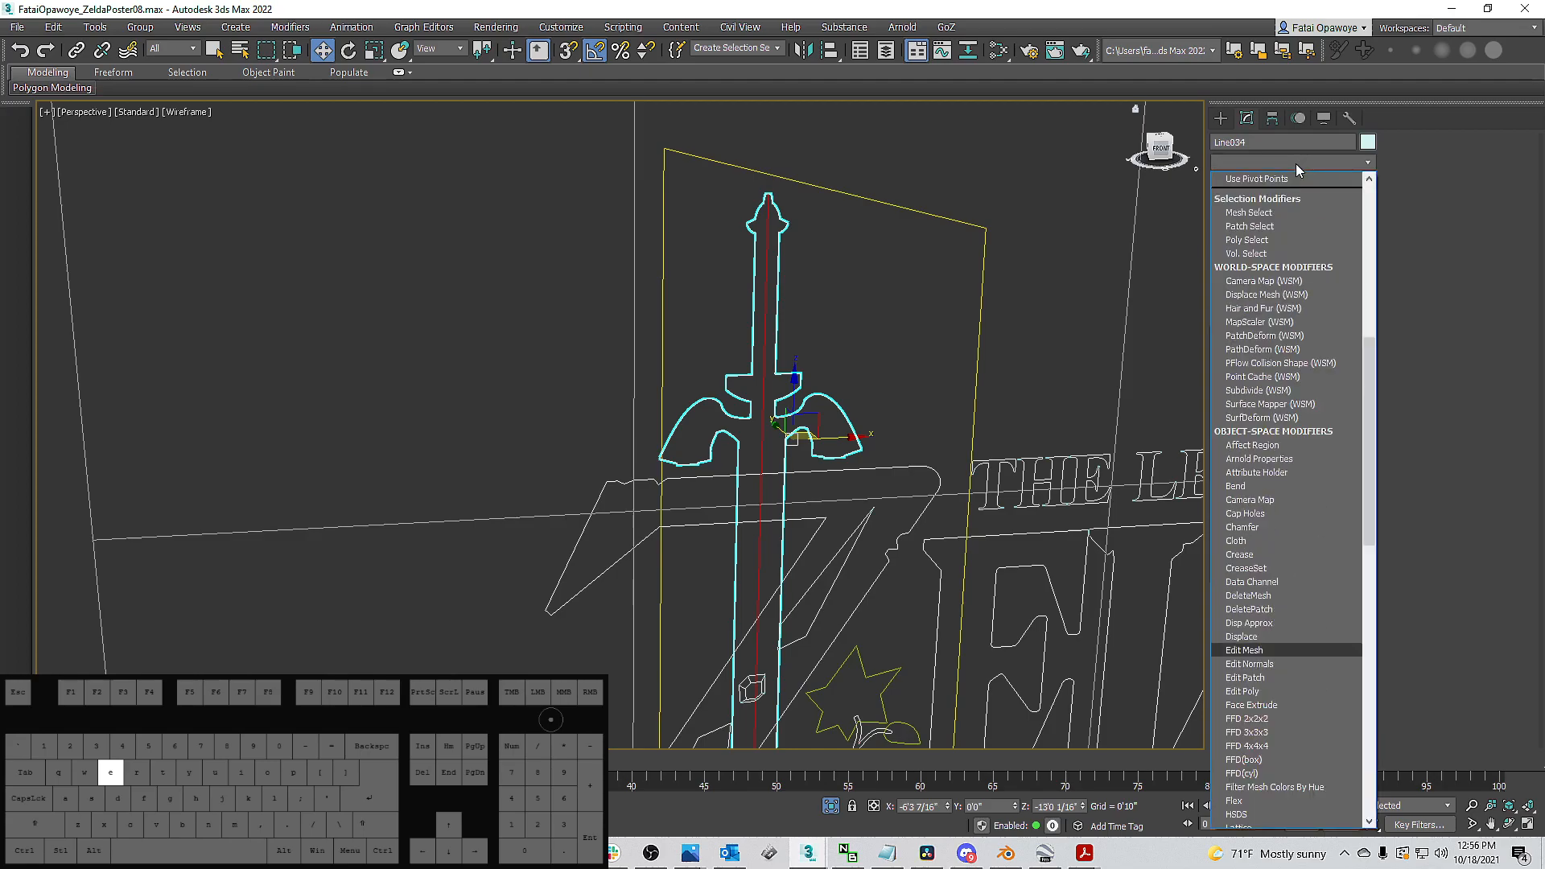
left_click(1260, 219)
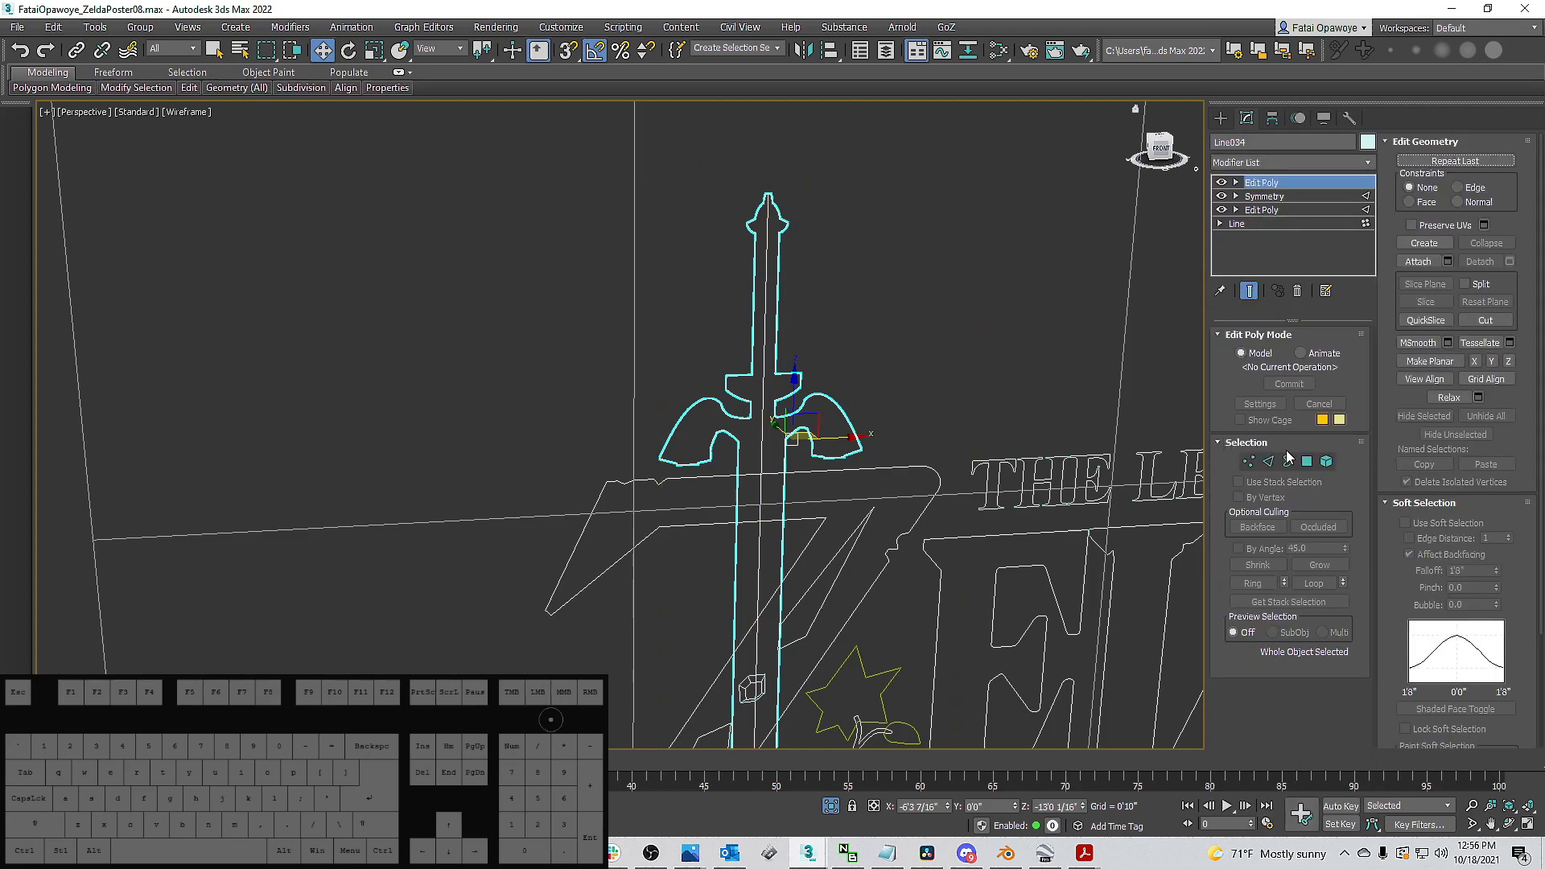
Select the full sword's open border and create a spline shape from it.
left_click(1287, 461)
left_click(785, 216)
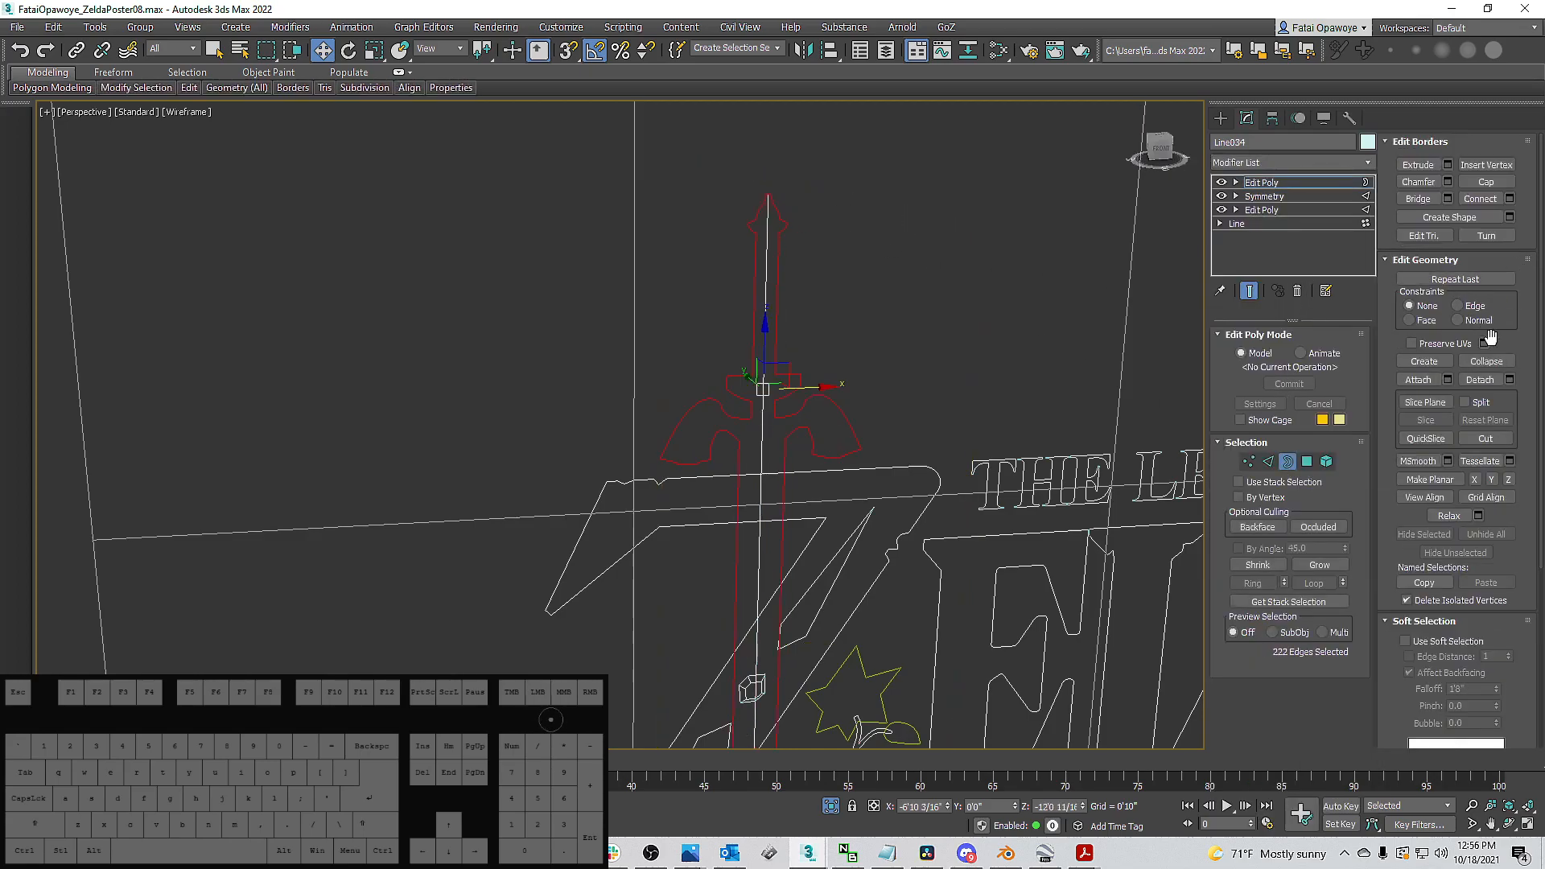
left_click_drag(1509, 399, 1499, 434)
left_click(1448, 218)
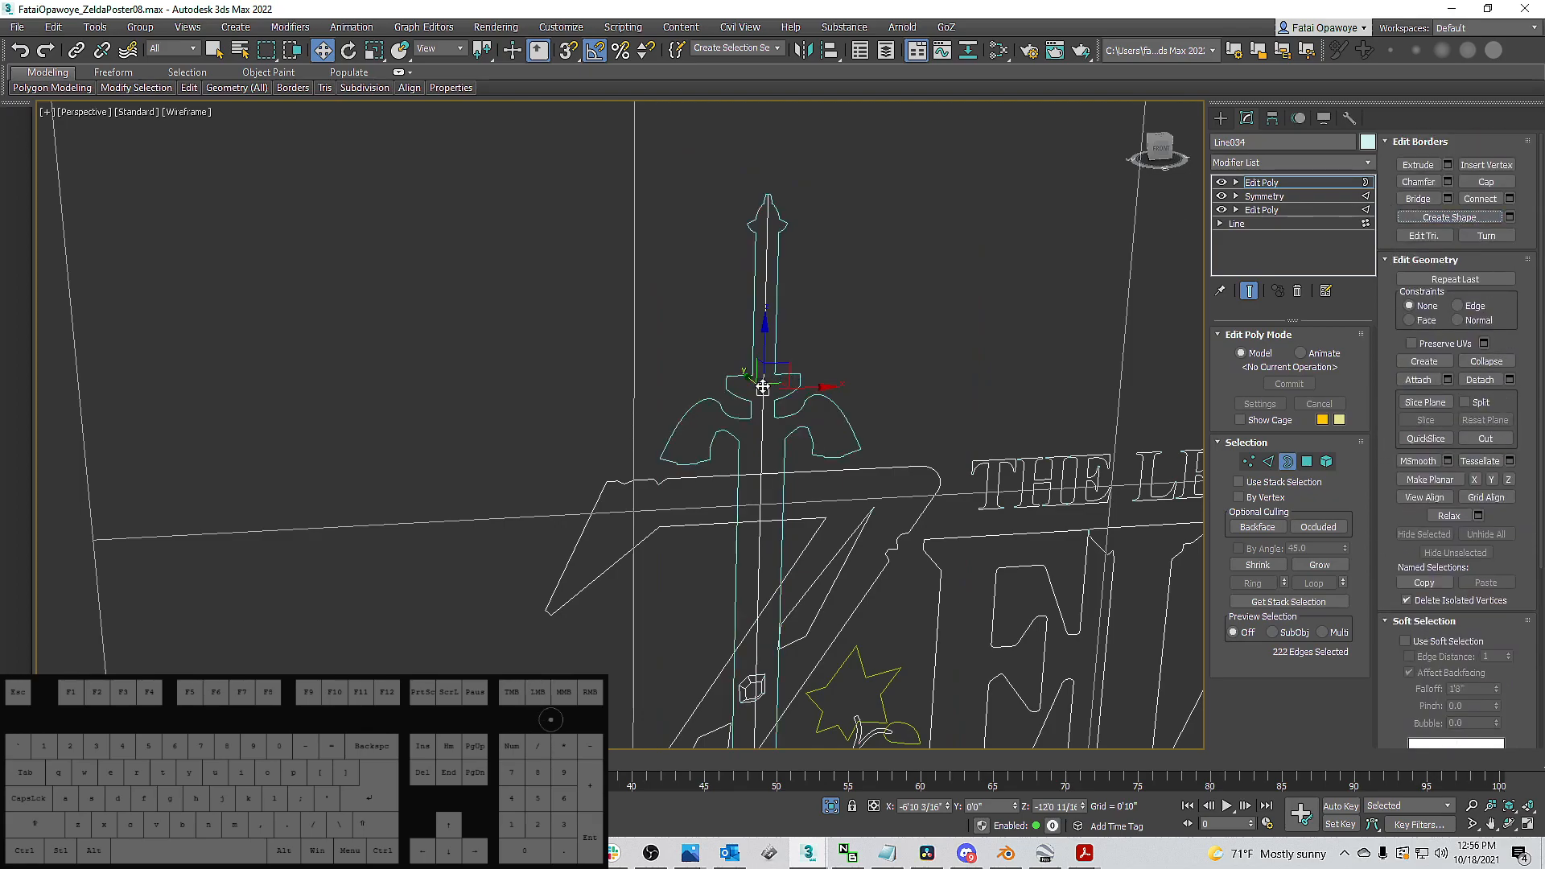
left_click(1221, 117)
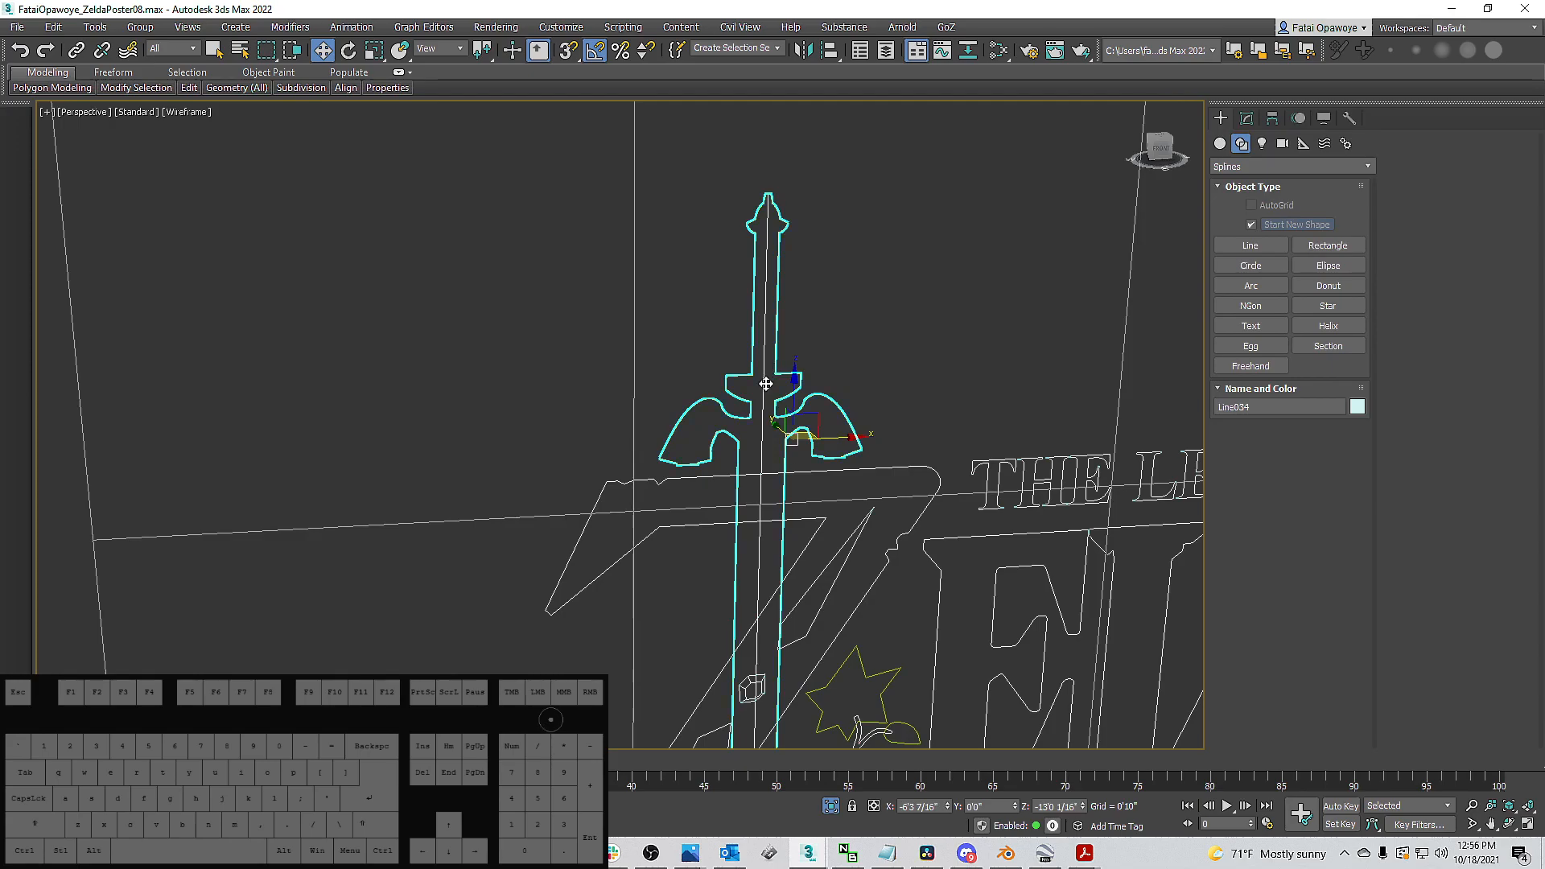
Switch back to shaded display, hide the sword surface and select the extracted outline shape.
key("F3")
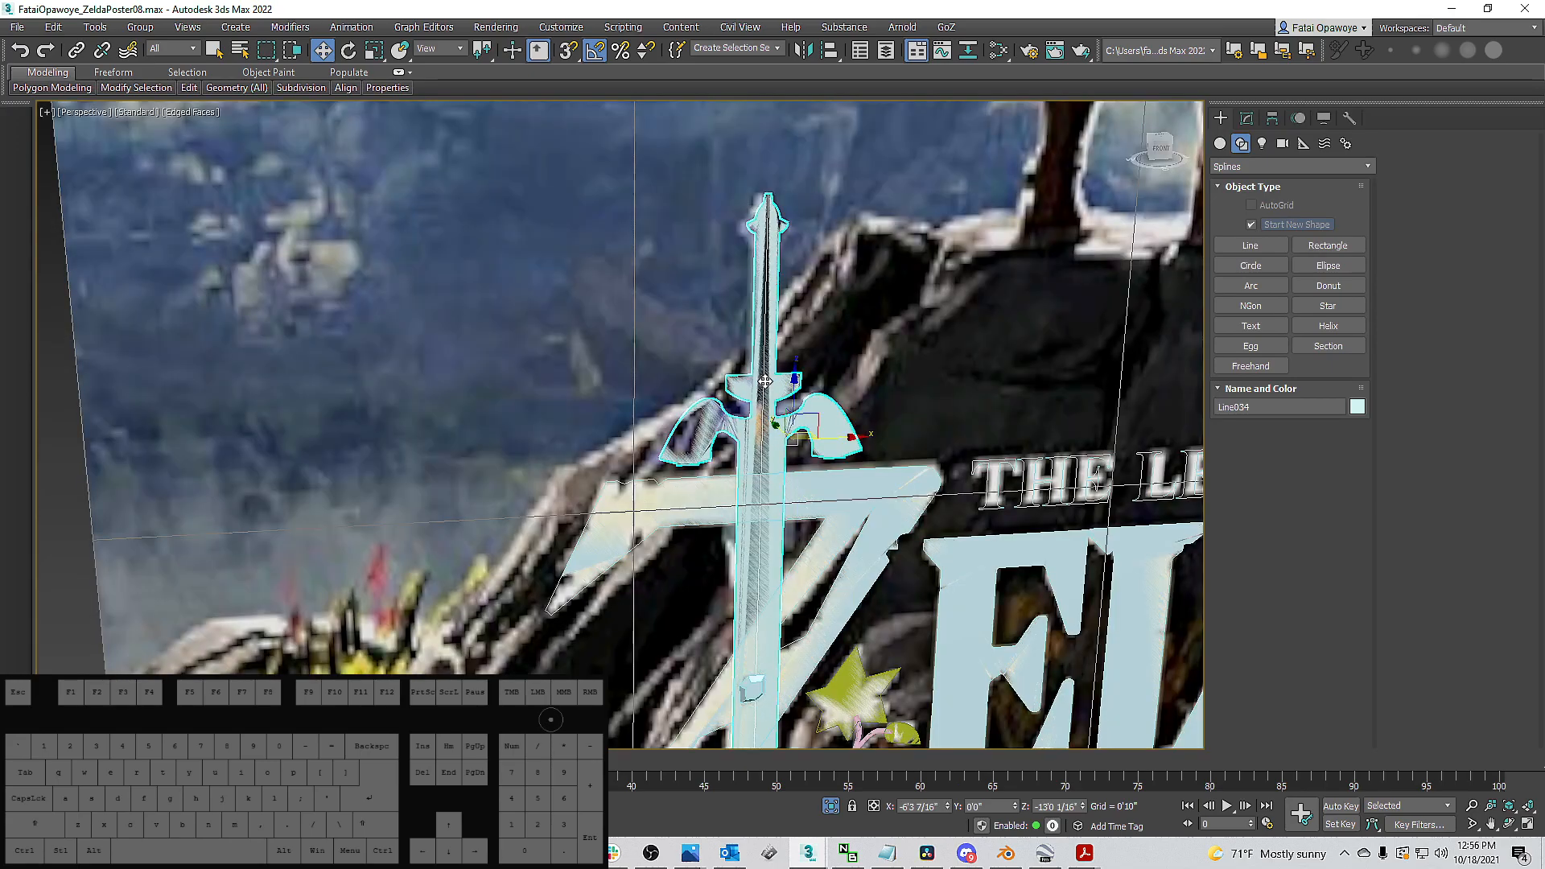
right_click(763, 378)
left_click(817, 322)
middle_click_drag(963, 278, 891, 309, "alt")
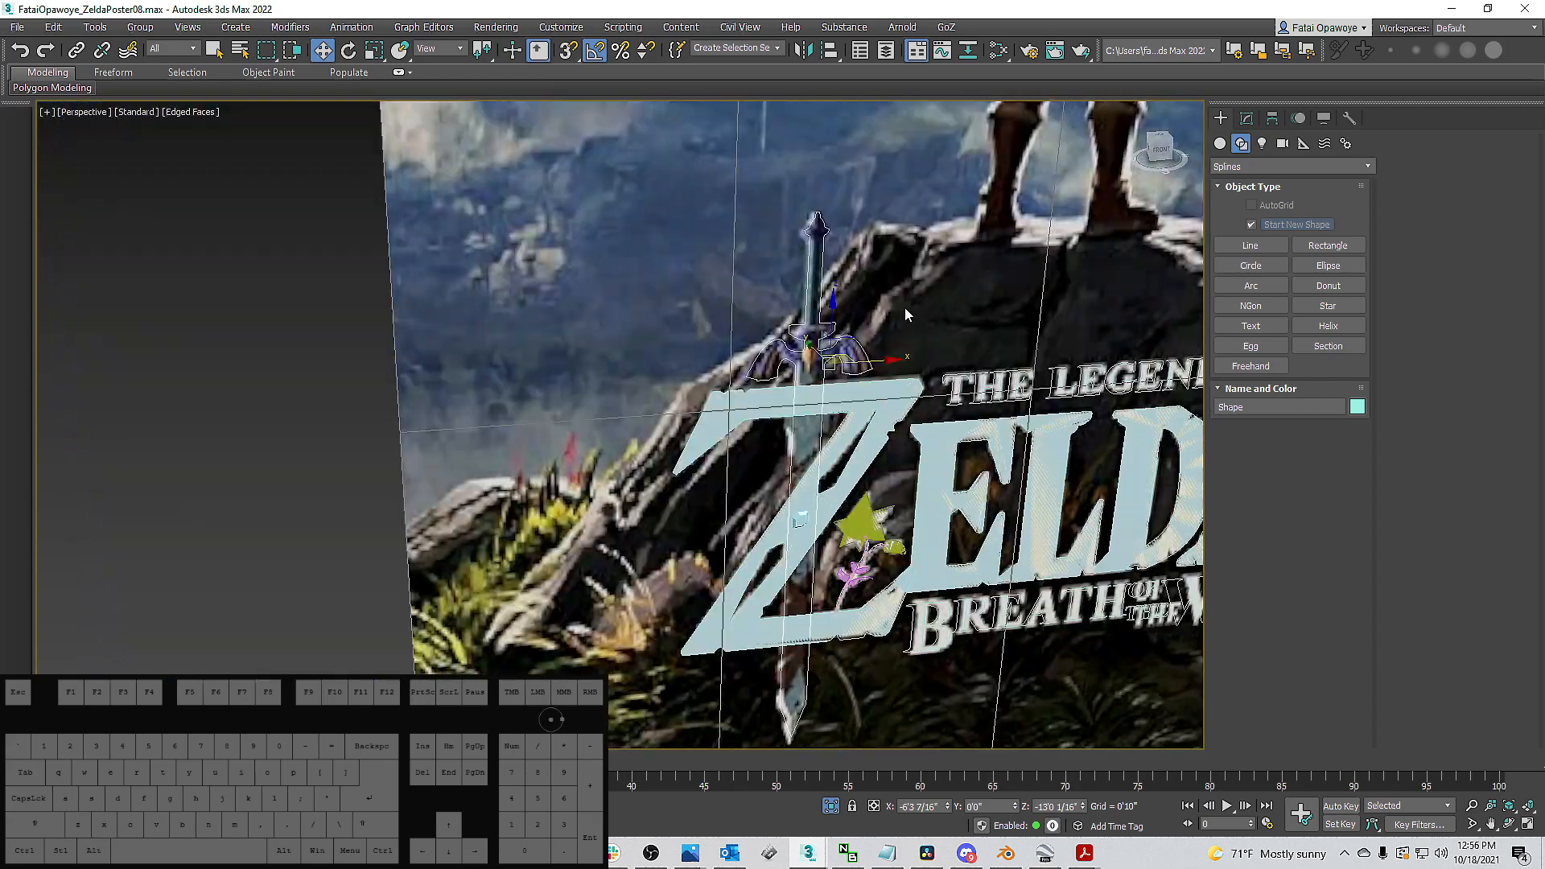
Make the sword outline visible in renderer and viewport, with a rectangular cross-section.
left_click(1246, 118)
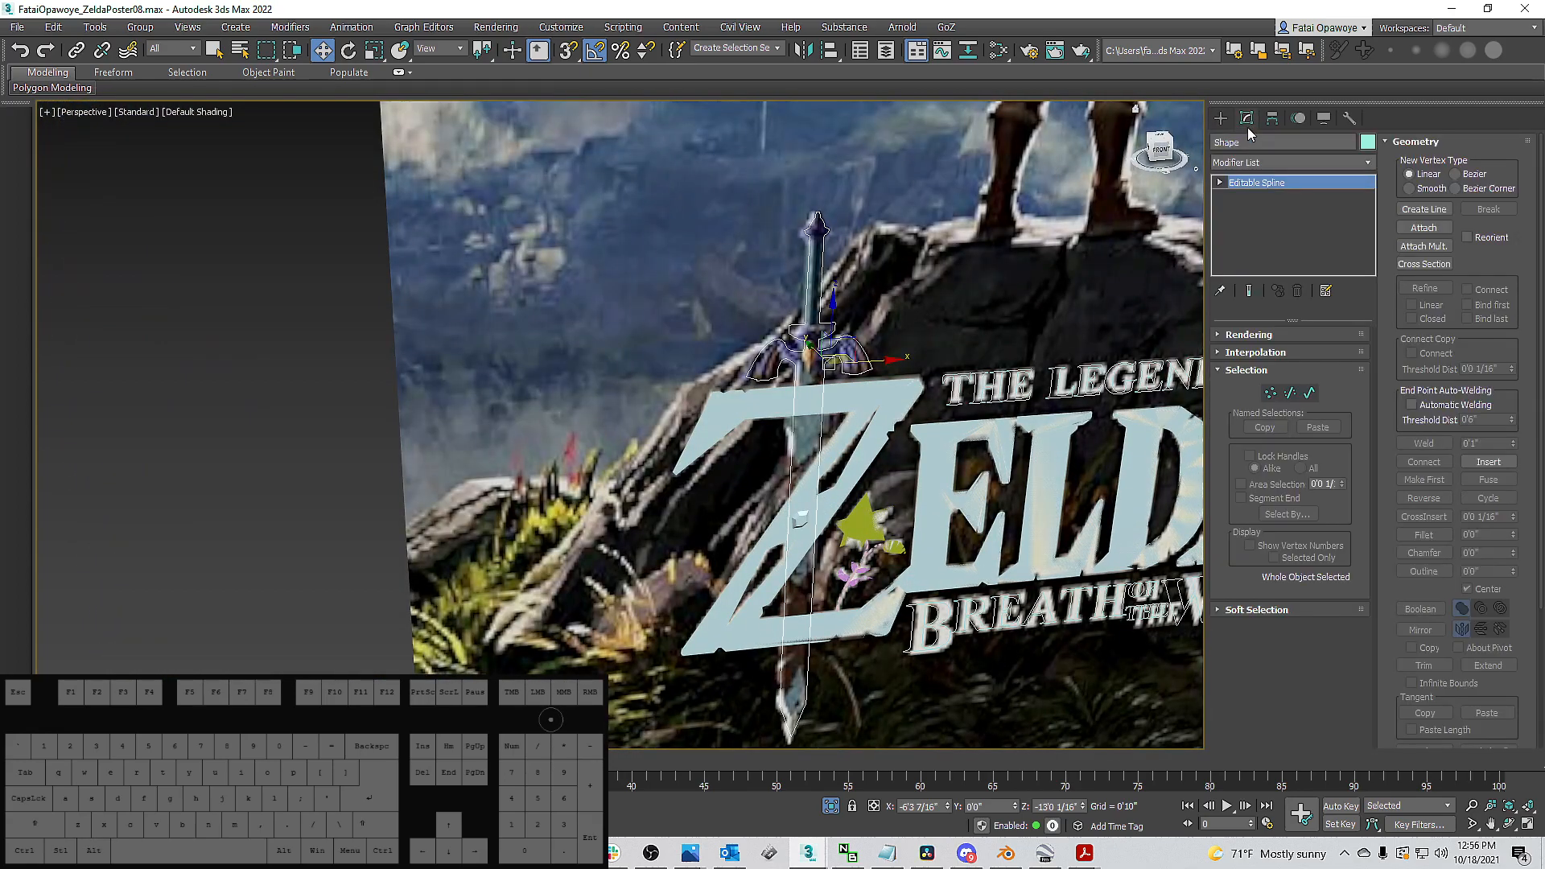
left_click(1247, 335)
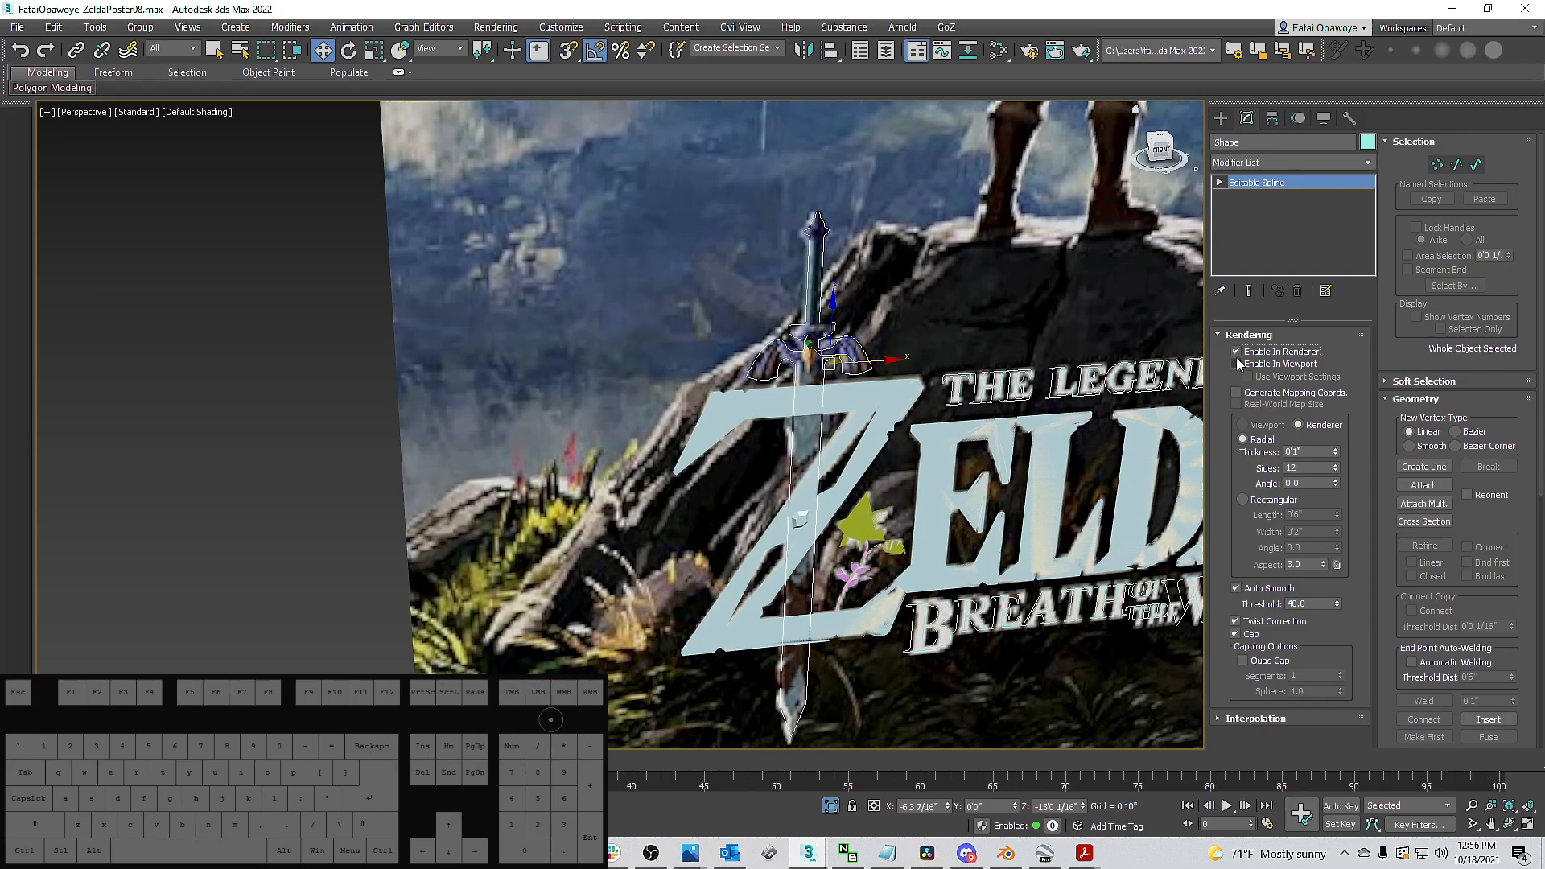
left_click(1235, 363)
middle_click_drag(917, 351, 998, 354, "alt")
left_click(1256, 498)
Reduce the outline's rectangular cross-section to a length of 0'0 7/16" and width of 0'0 14/16", checking it against the poster sword.
middle_click_drag(1051, 523, 849, 491, "alt")
scroll(811, 317, "up", 3)
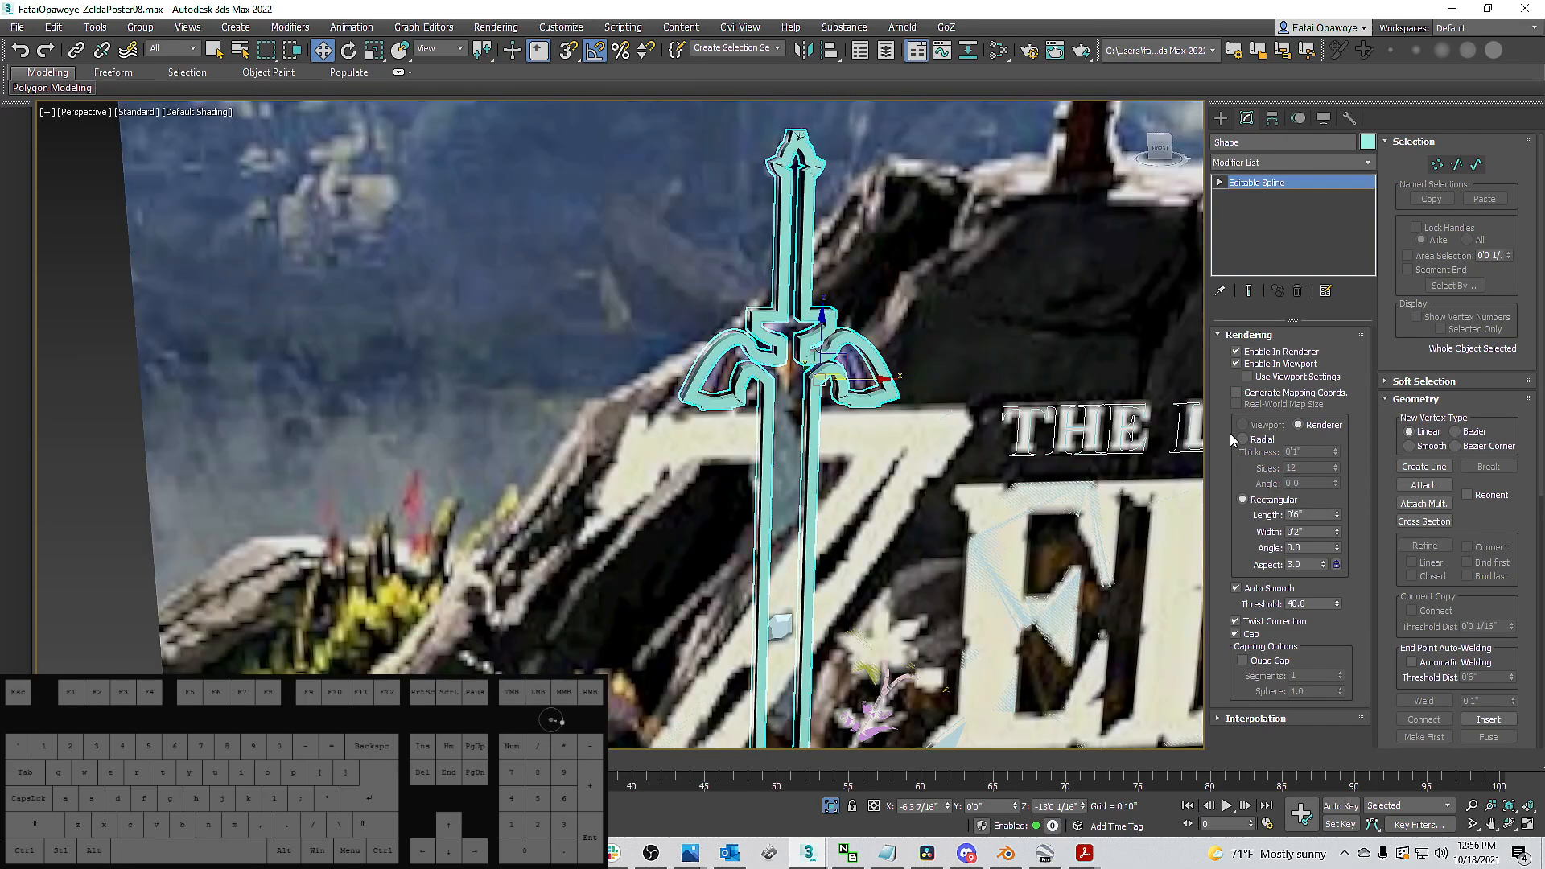
left_click_drag(1337, 514, 1363, 581)
mouse_move(1046, 395)
middle_mouse_down("alt")
mouse_move(992, 379)
mouse_move(1051, 374)
middle_mouse_up("alt")
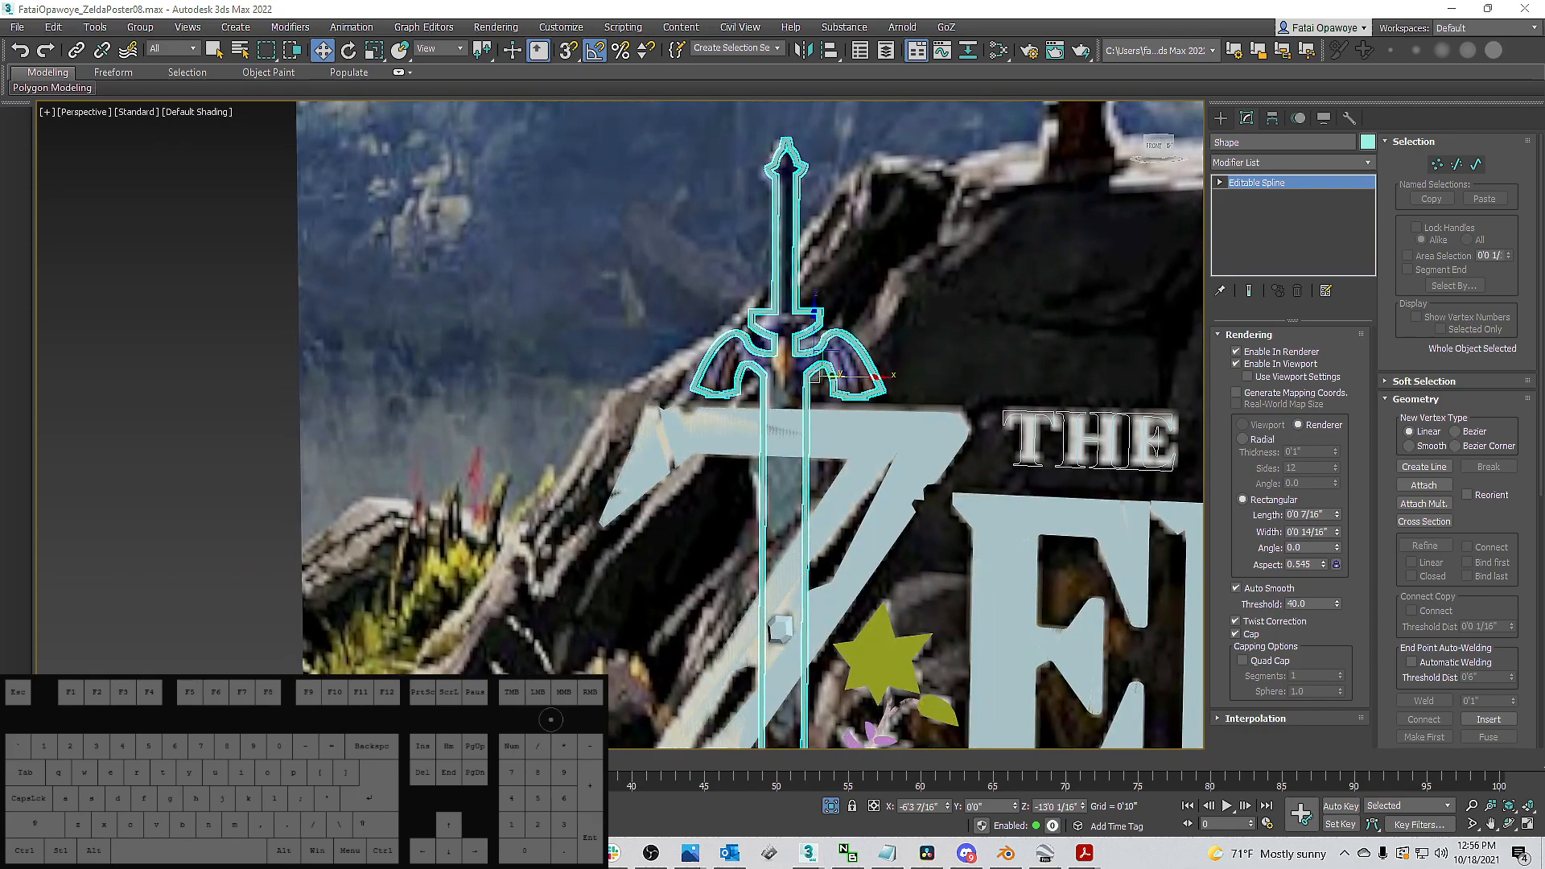
middle_click_drag(700, 293, 732, 287, "alt")
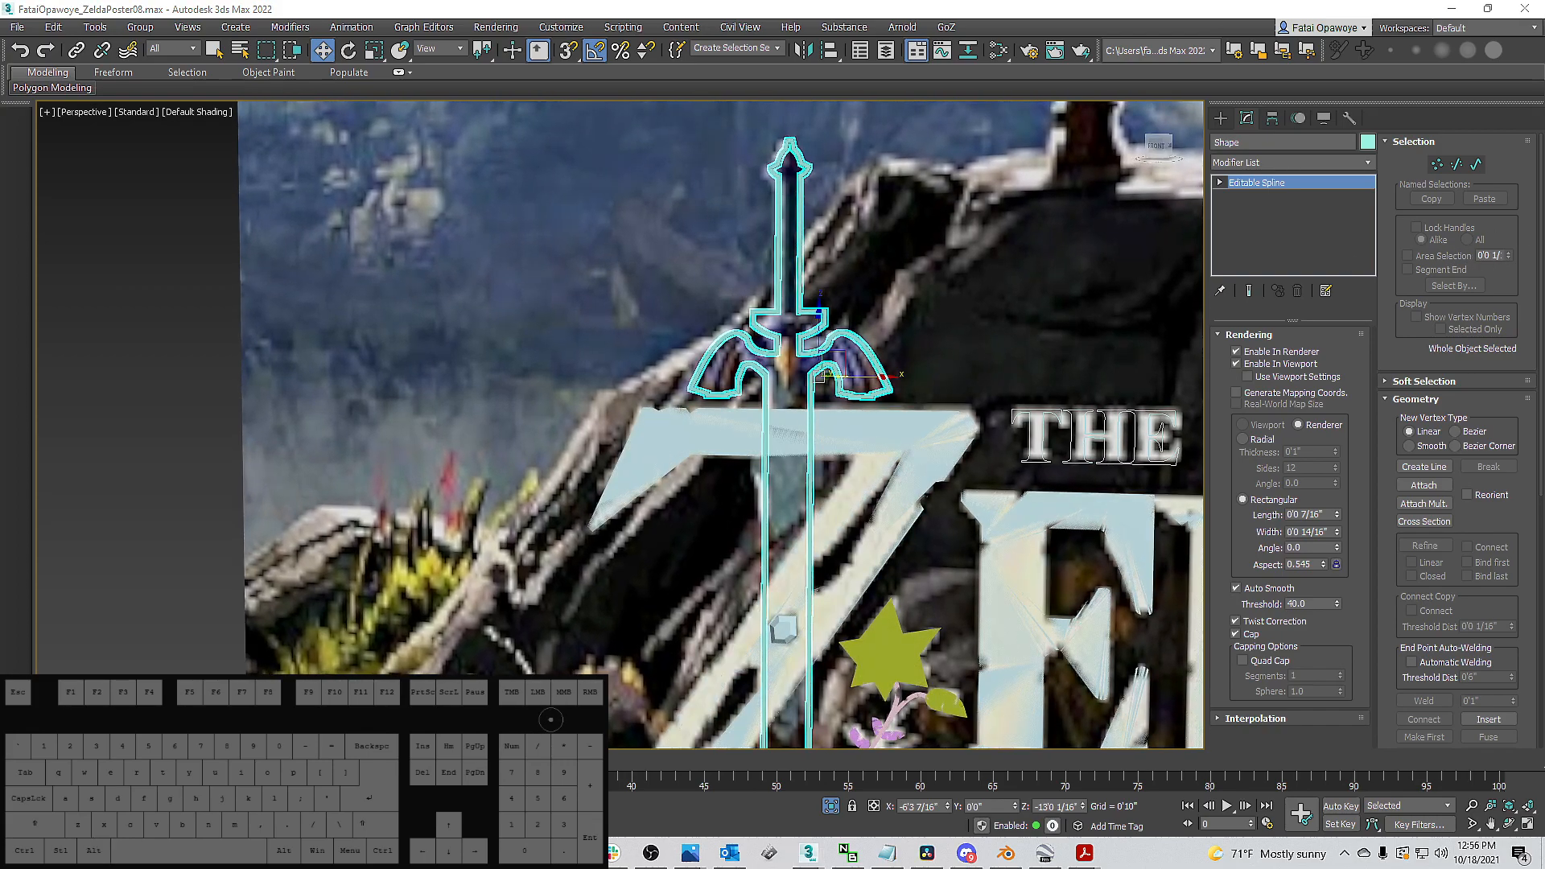
middle_click_drag(869, 178, 804, 239, "alt")
scroll(766, 222, "up", 2)
scroll(833, 164, "up", 2)
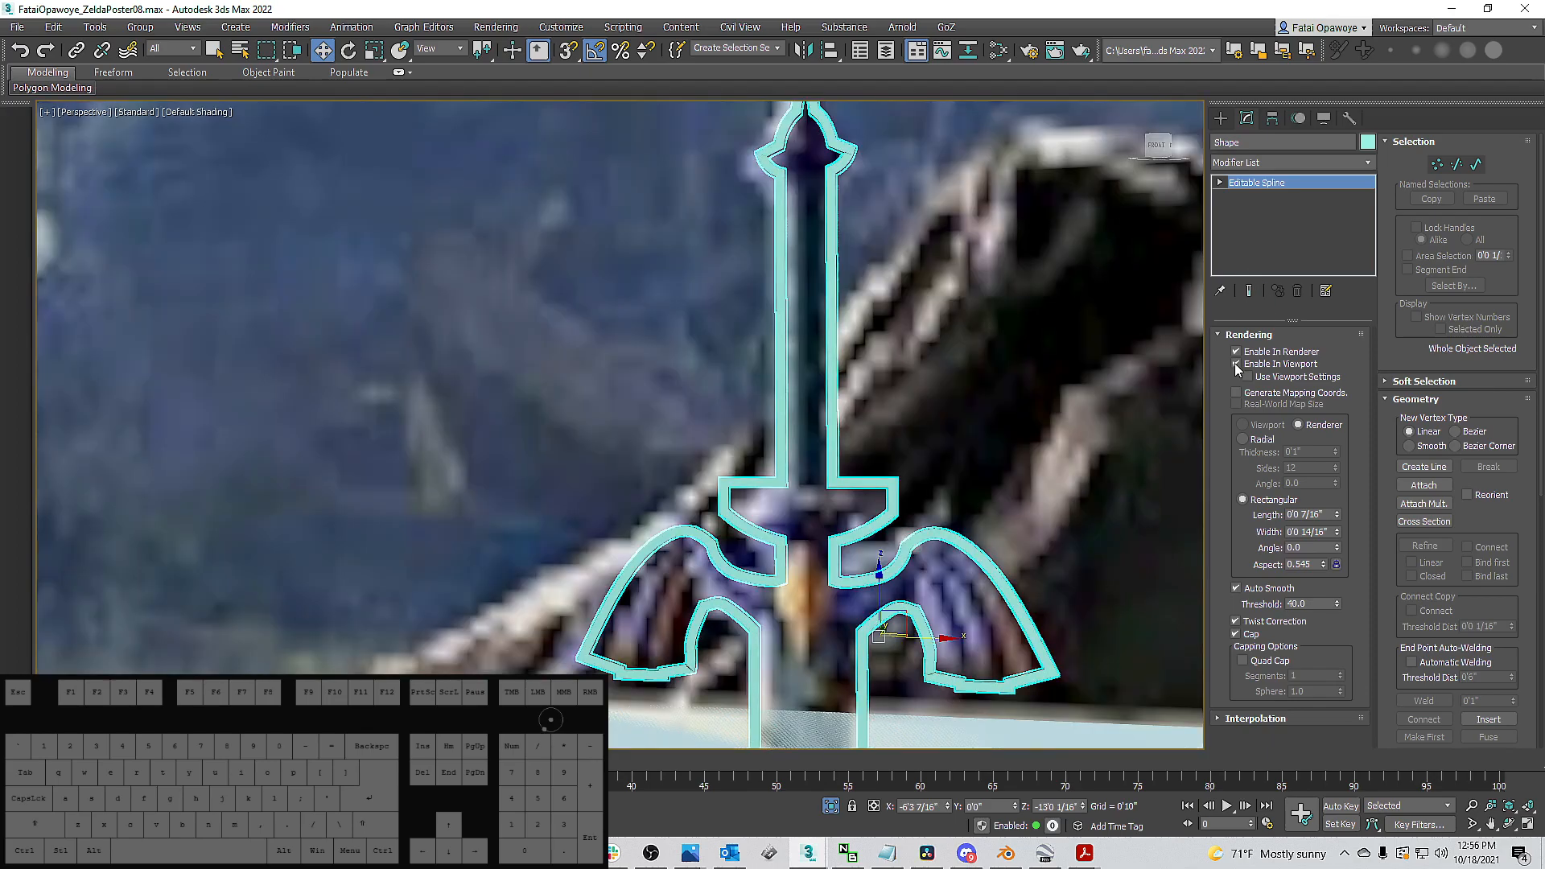
Turn off the outline's renderer and viewport thickness, show the scene in wireframe and enter segment editing.
left_click(1236, 352)
left_click(1236, 364)
key("F3")
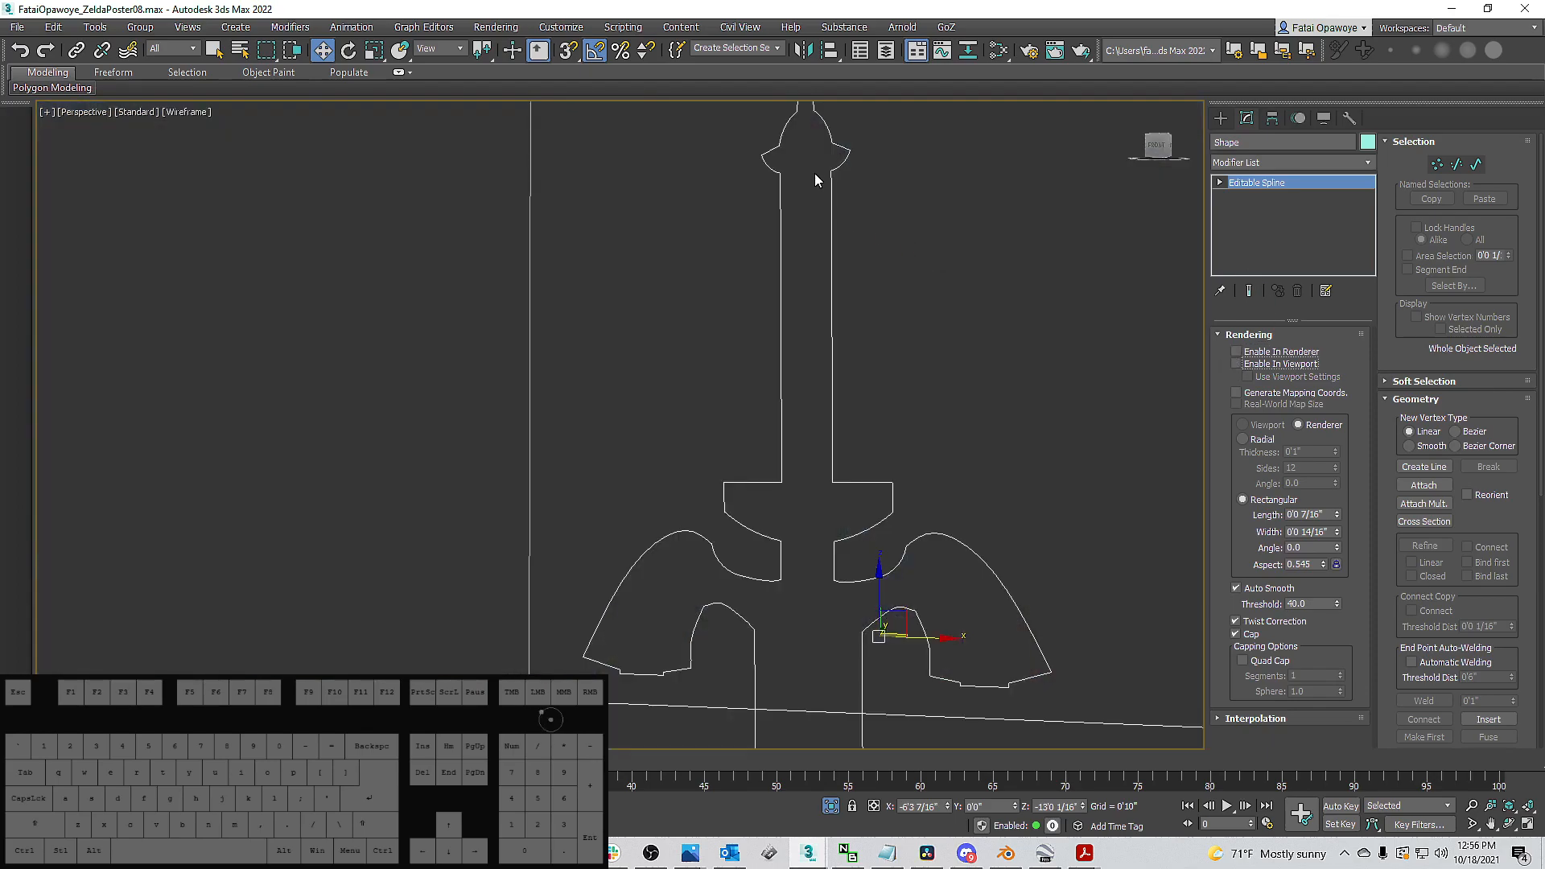
left_click(1456, 165)
Try to copy the pommel's curved segments down onto the sword grip.
scroll(851, 161, "up", 5)
left_click_drag(878, 207, 754, 117)
middle_click_drag(729, 107, 819, 239)
scroll(819, 239, "down", 5)
left_click_drag(854, 258, 821, 239, "ctrl")
scroll(800, 237, "up", 8)
scroll(1007, 282, "down", 5)
left_click(1066, 265, "ctrl")
middle_click_drag(1063, 344, 1047, 249)
scroll(1035, 245, "down", 4)
left_click_drag(1048, 193, 956, 282, "shift")
scroll(957, 286, "up", 4)
scroll(965, 289, "down", 4)
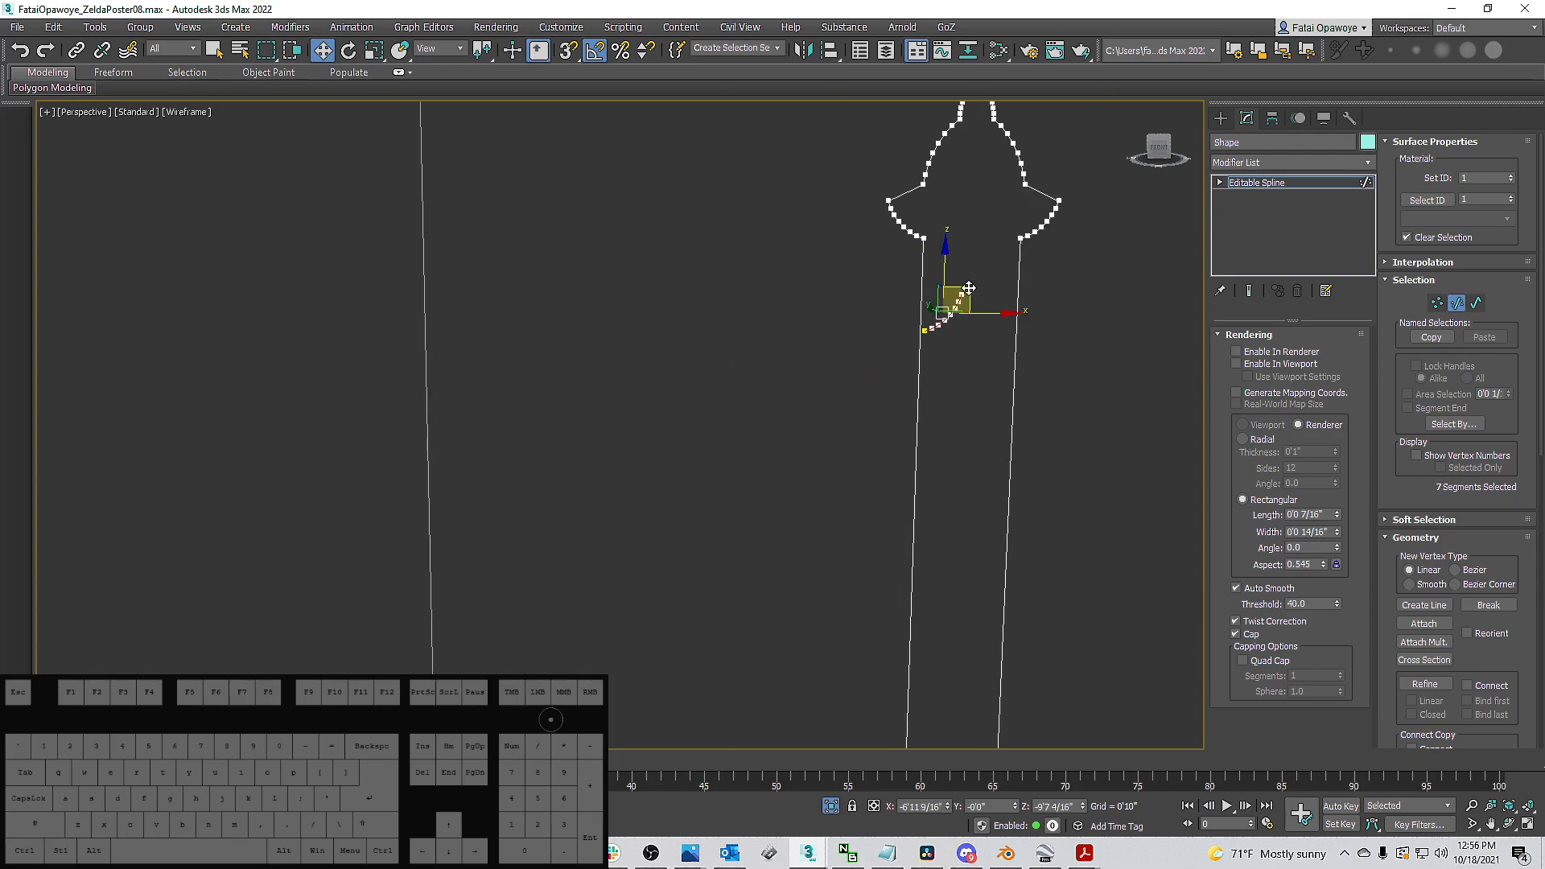
key("ctrl+z")
Select the two short segments at the pommel's tip and copy them down onto the grip.
middle_click_drag(1000, 108, 1007, 242)
scroll(986, 224, "up", 4)
scroll(985, 222, "down", 1)
left_click_drag(974, 216, 987, 259)
middle_click_drag(987, 258, 981, 209)
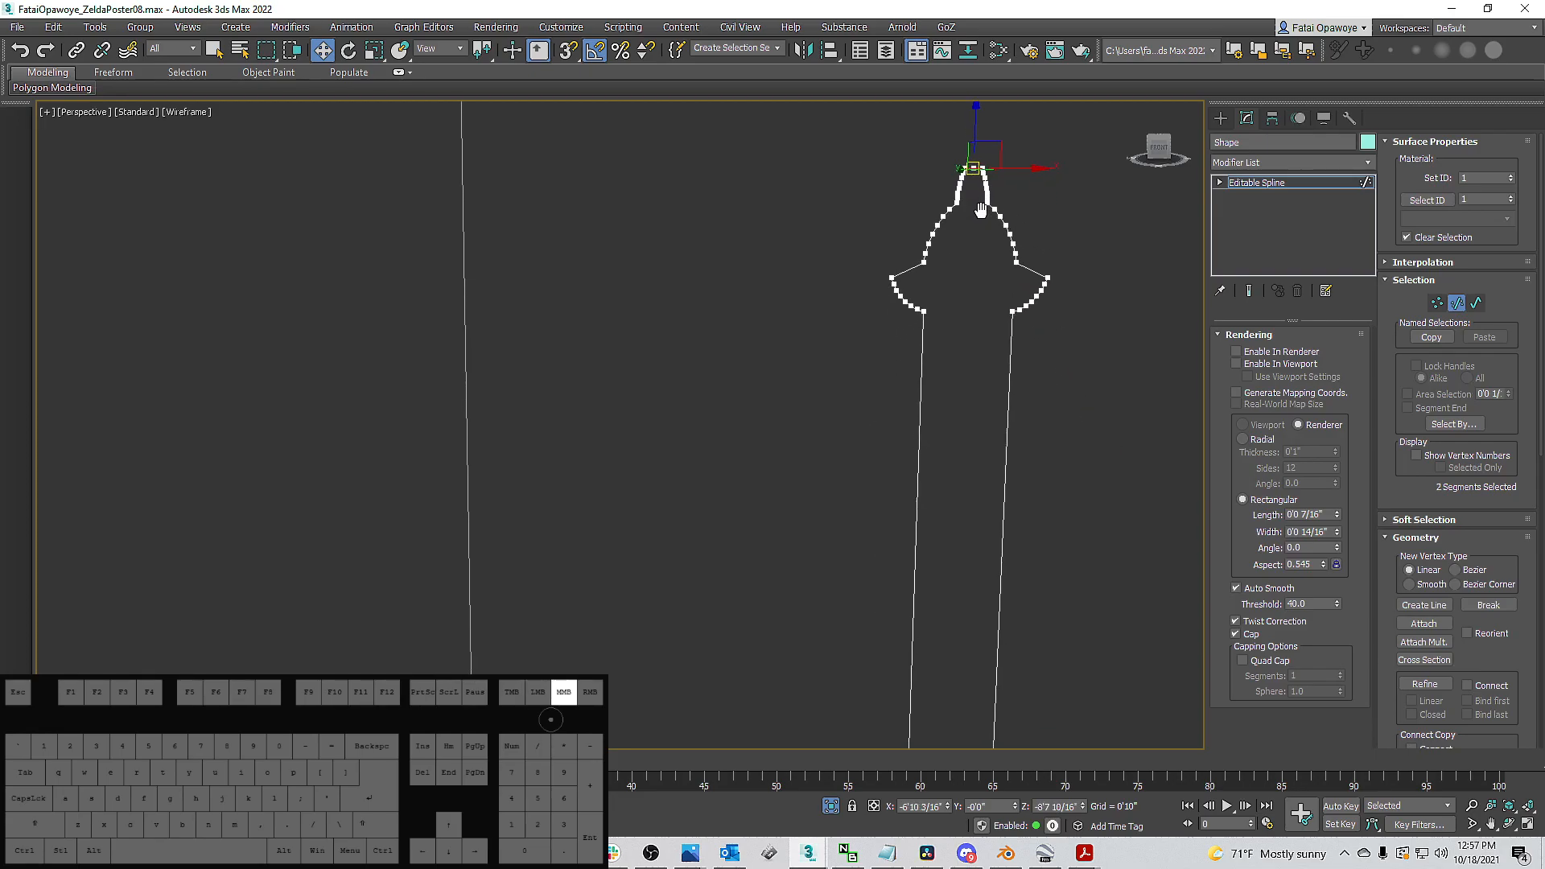
scroll(981, 209, "down", 3)
left_click_drag(977, 145, 1065, 326, "shift")
scroll(977, 314, "up", 5)
In the front view, move the copied strand's end vertices out to the two edges of the grip.
key("1")
scroll(986, 295, "down", 5)
scroll(970, 297, "down", 3)
key("f")
scroll(644, 349, "up", 5)
left_click_drag(648, 347, 653, 390)
mouse_move(804, 403)
left_mouse_down()
mouse_move(736, 356)
mouse_move(826, 386)
left_mouse_up()
left_click_drag(622, 366, 614, 388)
left_click_drag(802, 387, 775, 257)
Raise the strand's middle vertex and nudge its lower end inward to form a diagonal across the grip.
left_click(698, 382)
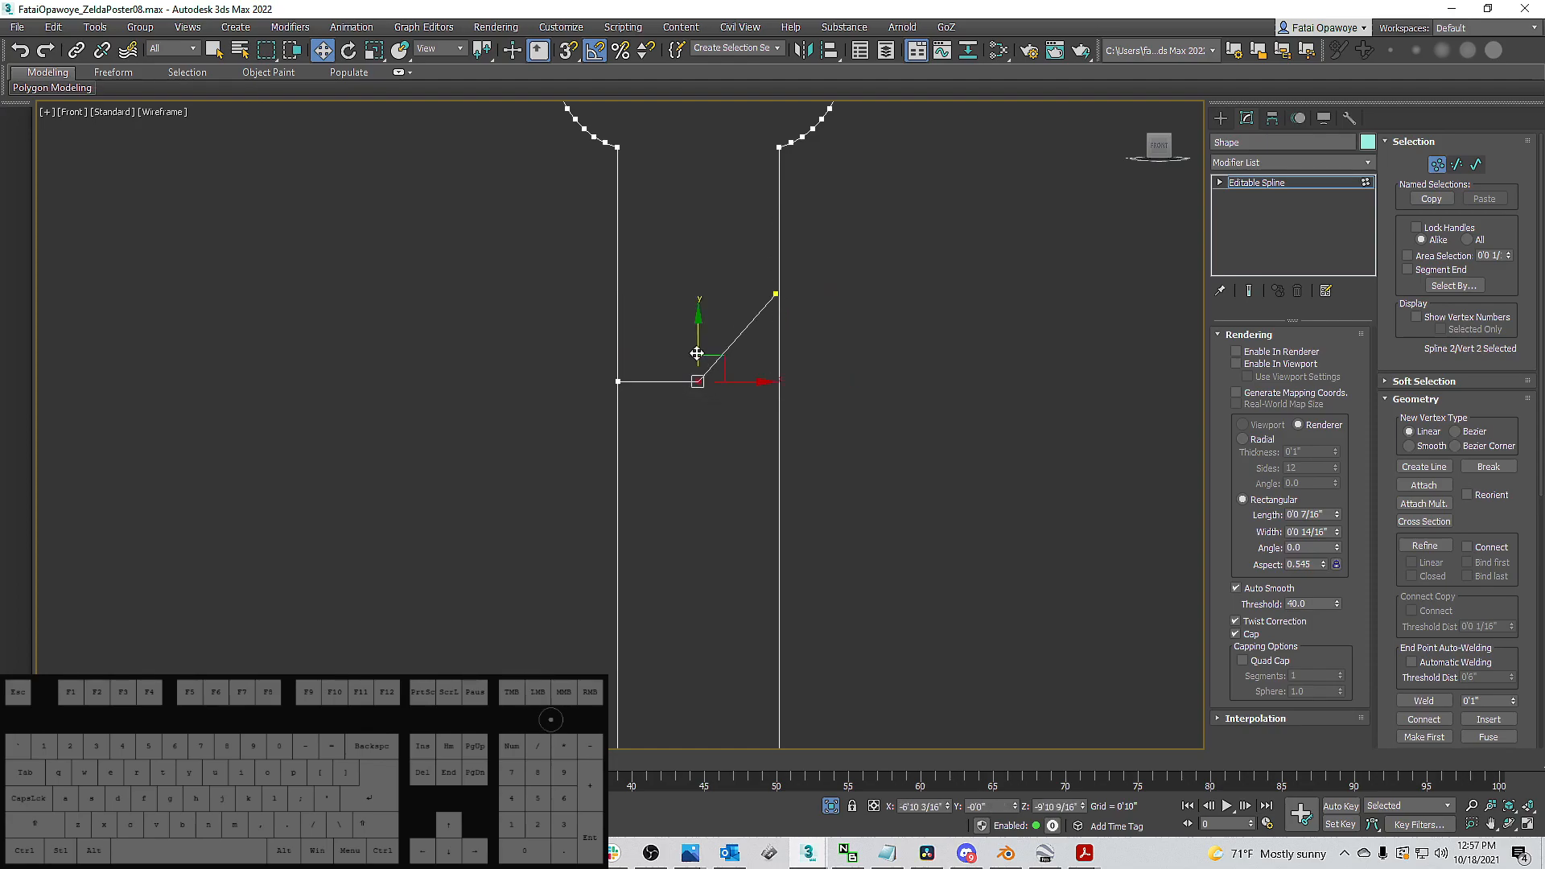
left_click_drag(702, 342, 706, 323)
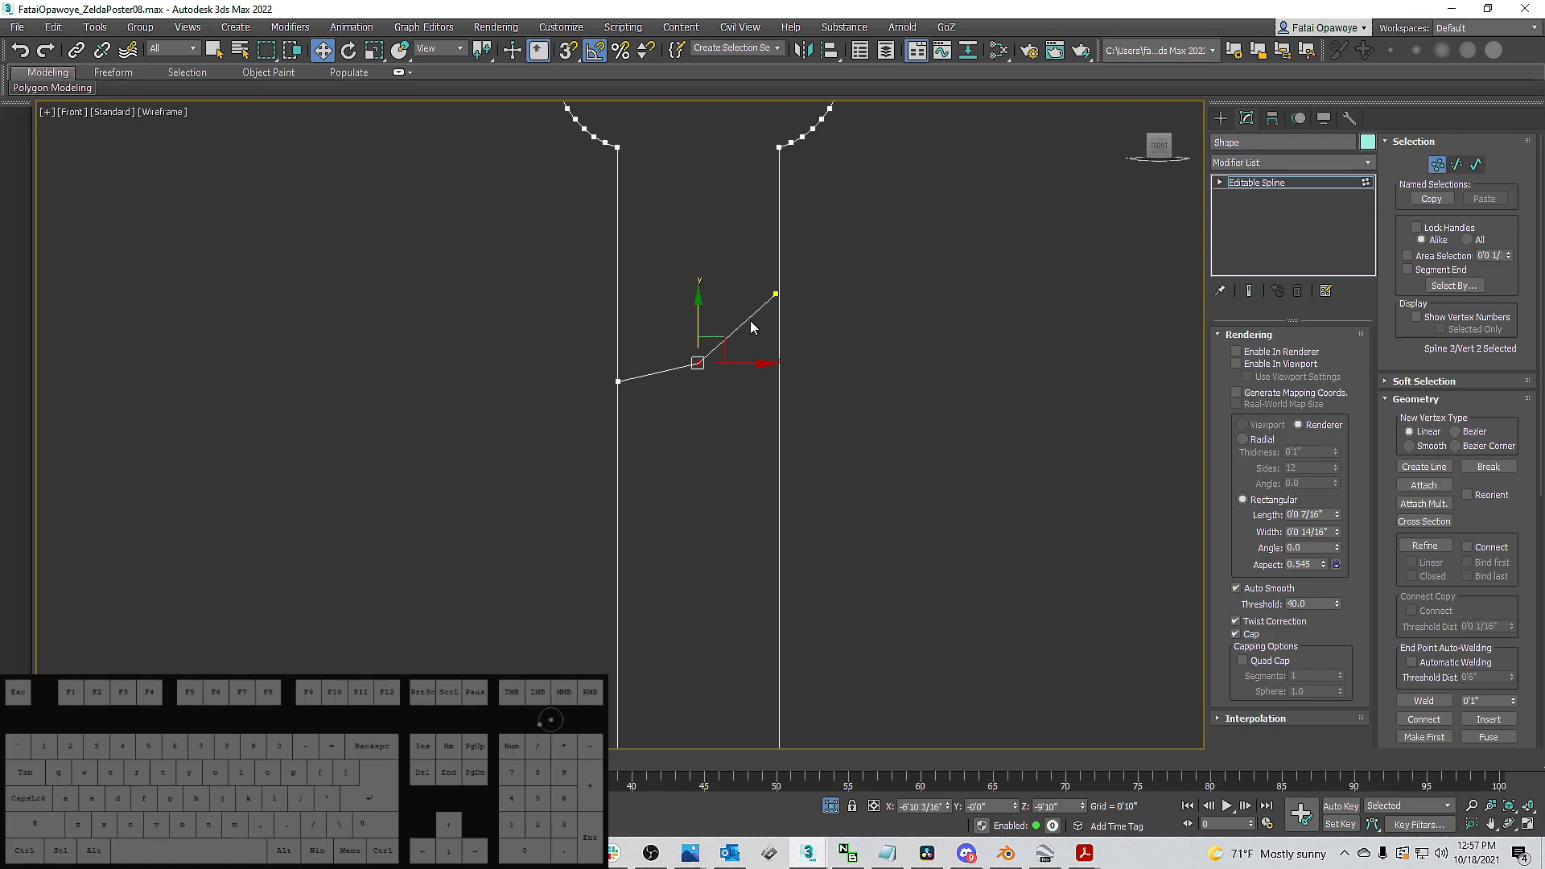
left_click_drag(704, 321, 703, 310)
left_click(775, 294)
left_click_drag(591, 357, 726, 333)
left_click(775, 295)
left_click(698, 352)
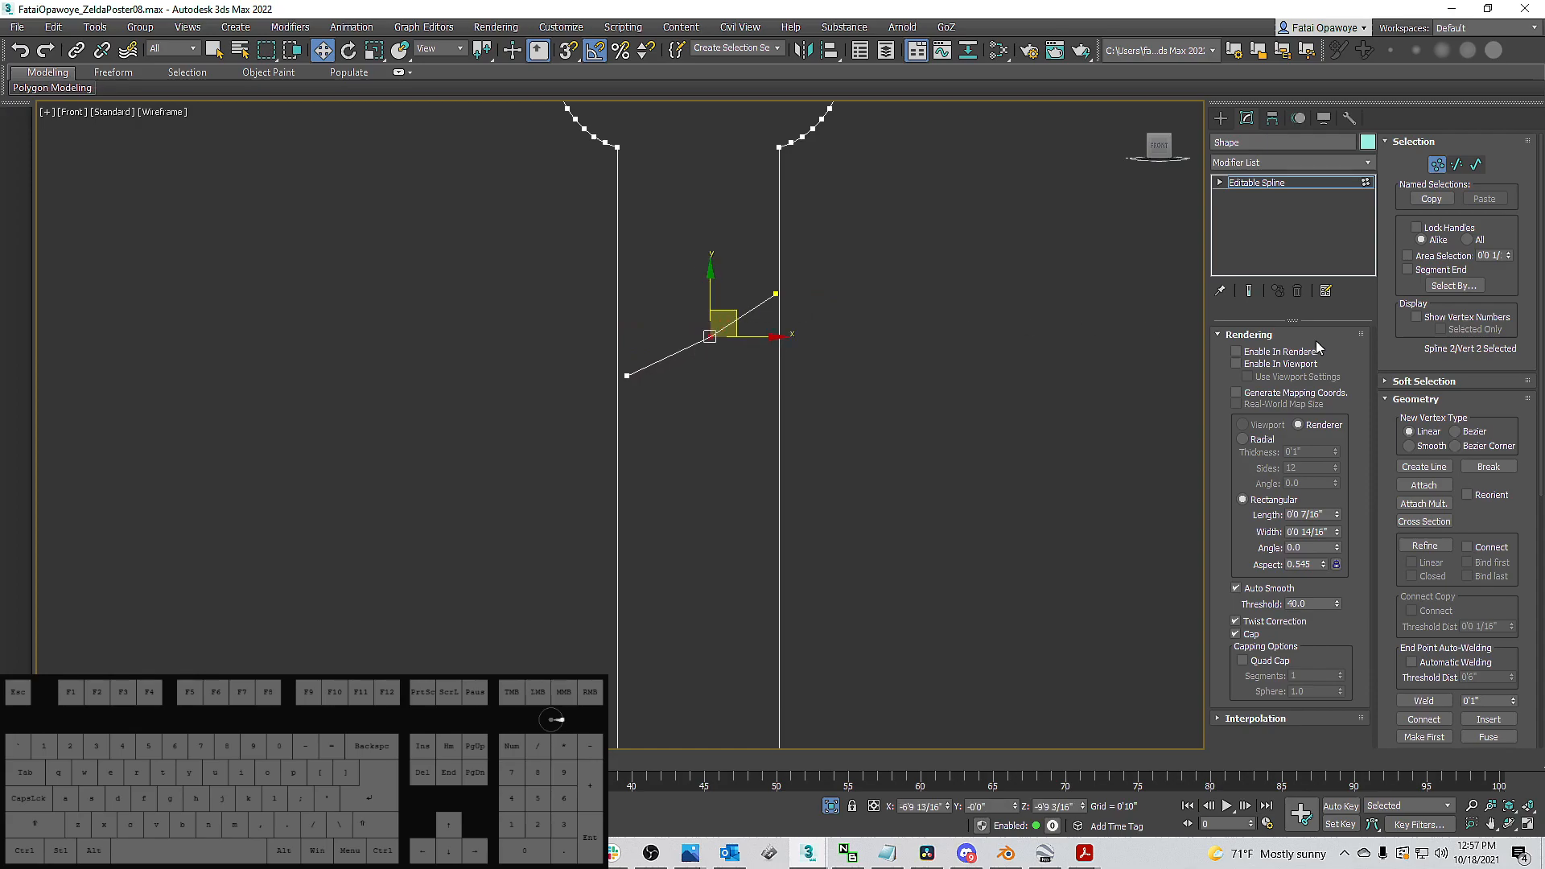
Fillet the strand's middle vertex by about 0'2 10/16" to turn the diagonal into a smooth arc.
left_click_drag(1482, 620, 1509, 369)
left_click_drag(1515, 493, 1514, 494)
left_click_drag(729, 313, 733, 337)
key("Delete")
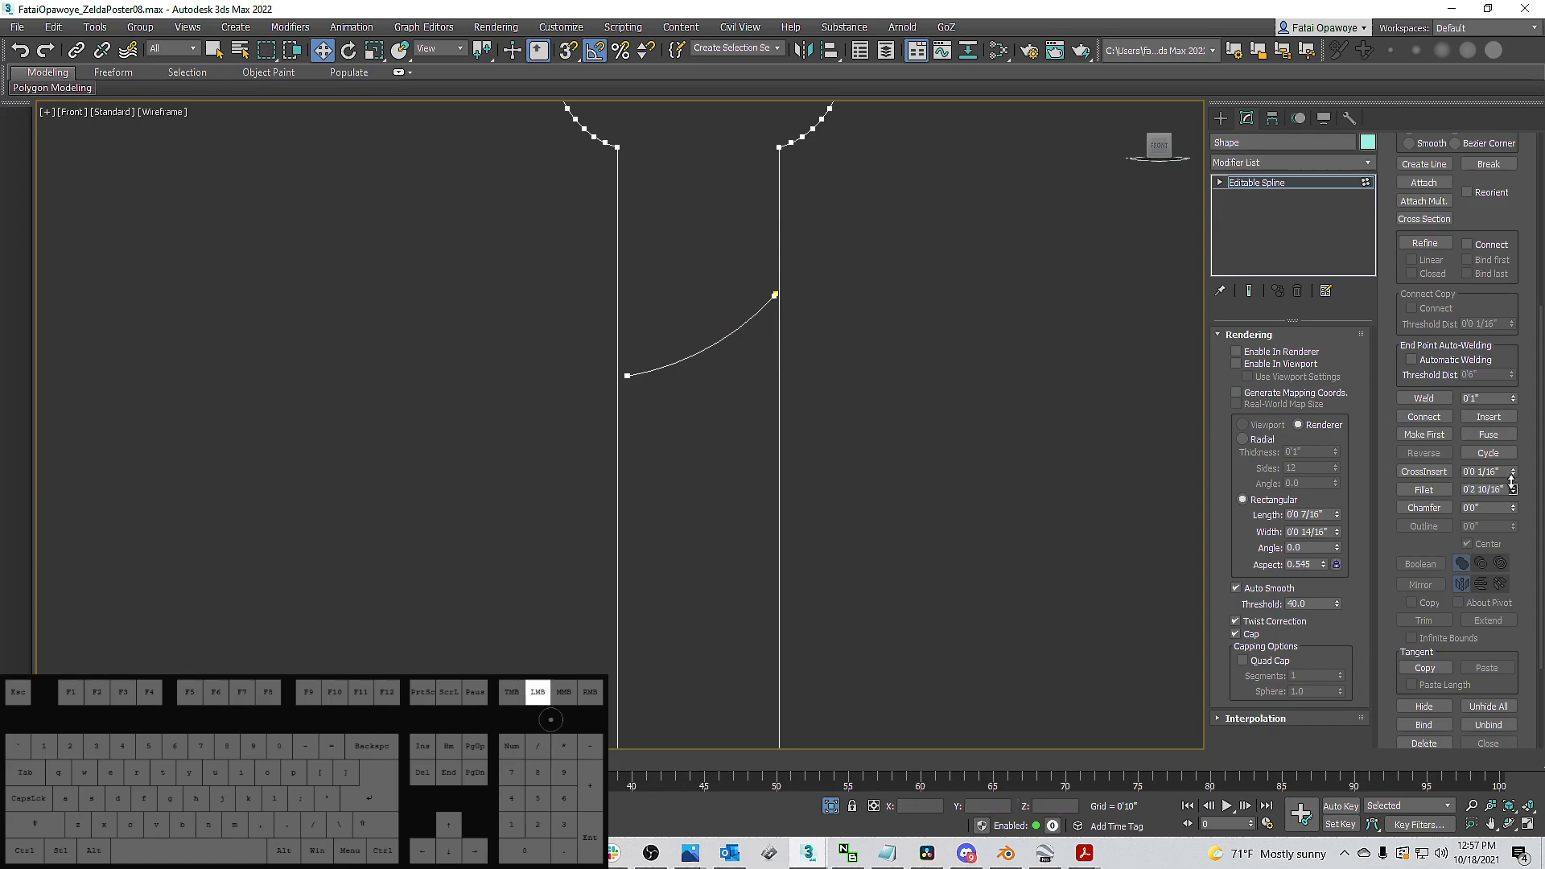
Weld the coincident vertices at both ends of the arc with a 0'1" threshold.
key("1")
key("1")
left_click_drag(728, 274, 796, 313)
left_click_drag(644, 408, 589, 320, "ctrl")
left_click(1424, 399)
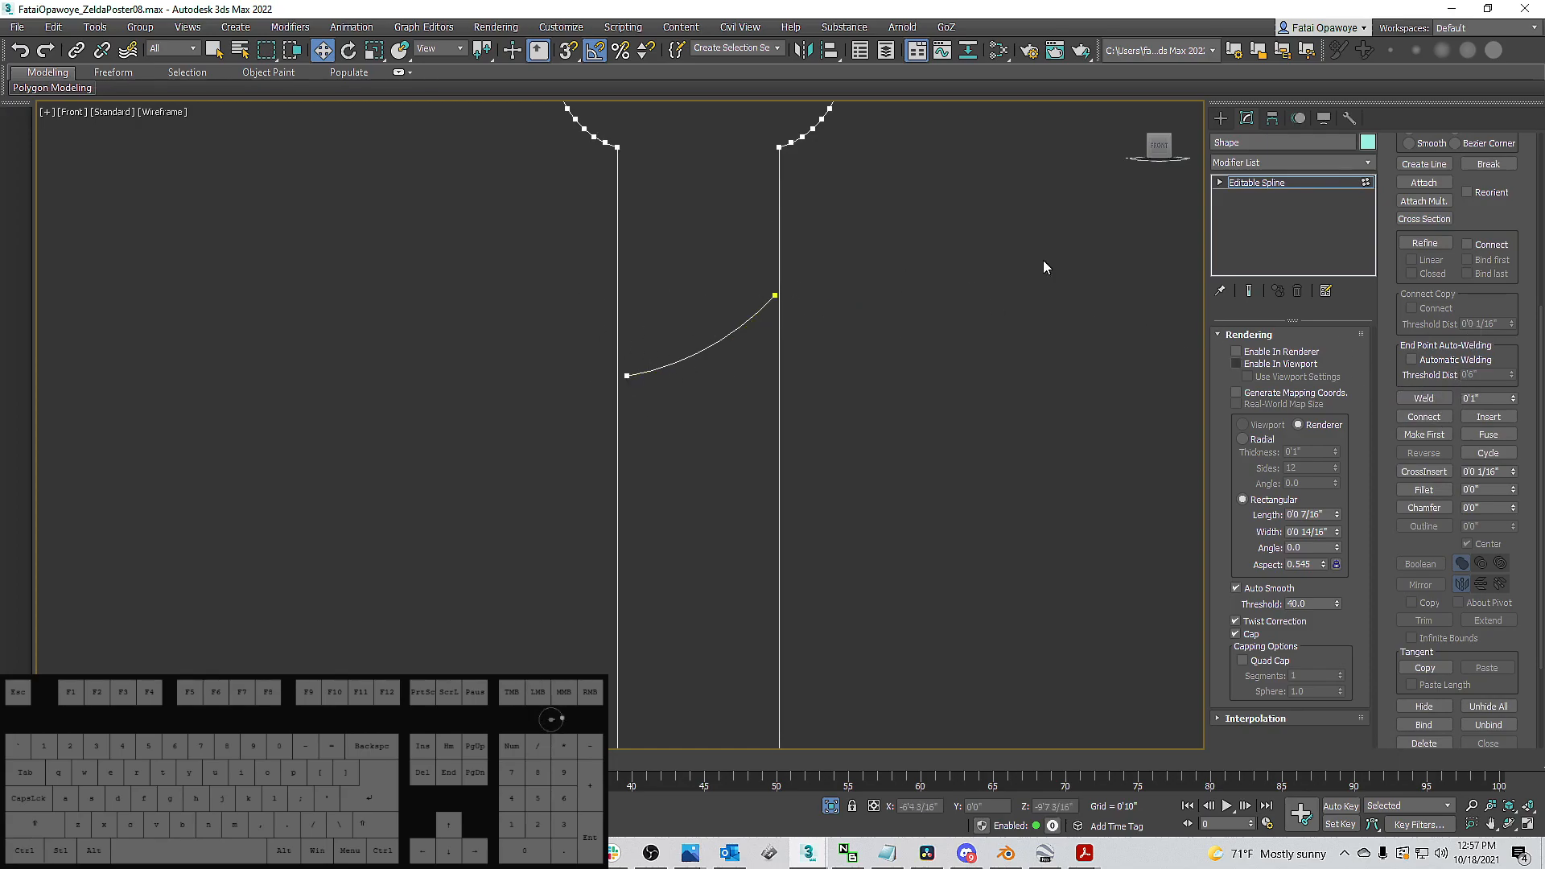
Select the arc as a spline and make a rotated copy that crosses it on the grip.
middle_click_drag(725, 332, 835, 359)
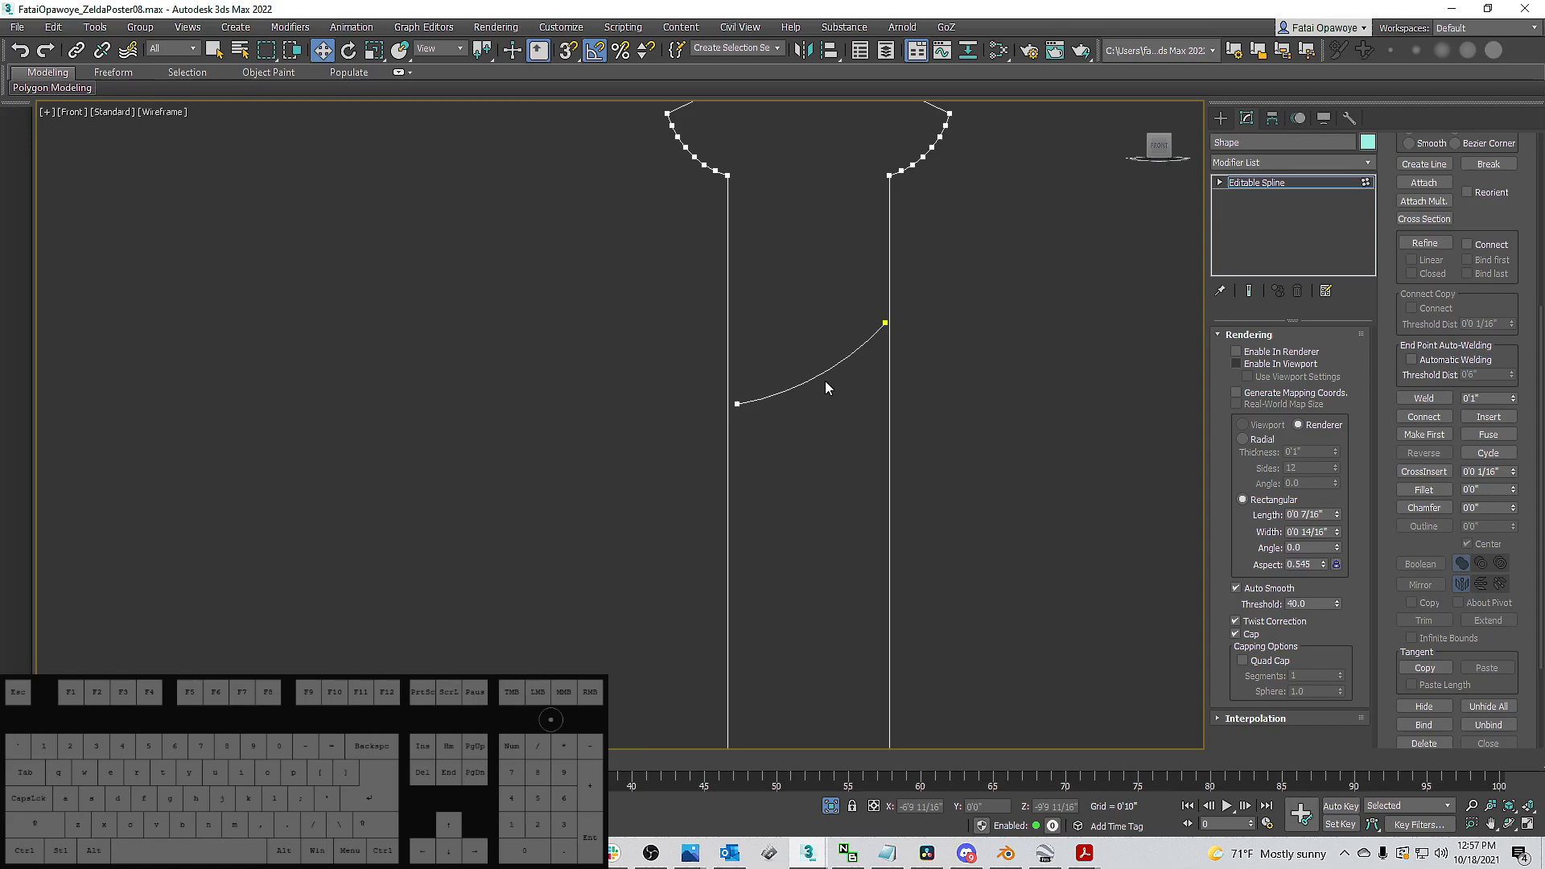
left_click(808, 376)
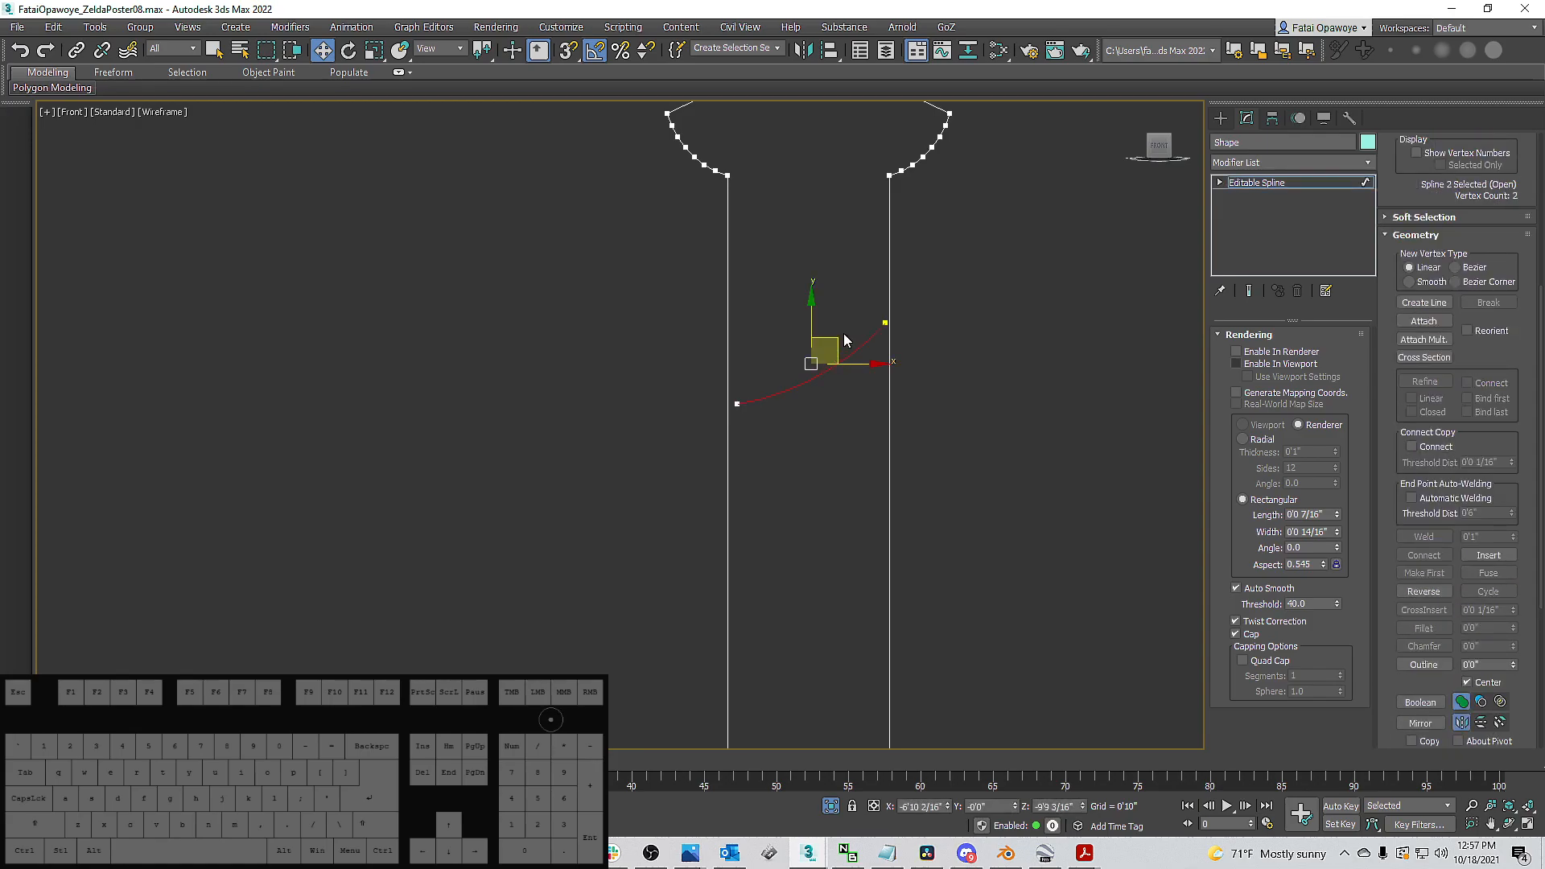
key("e")
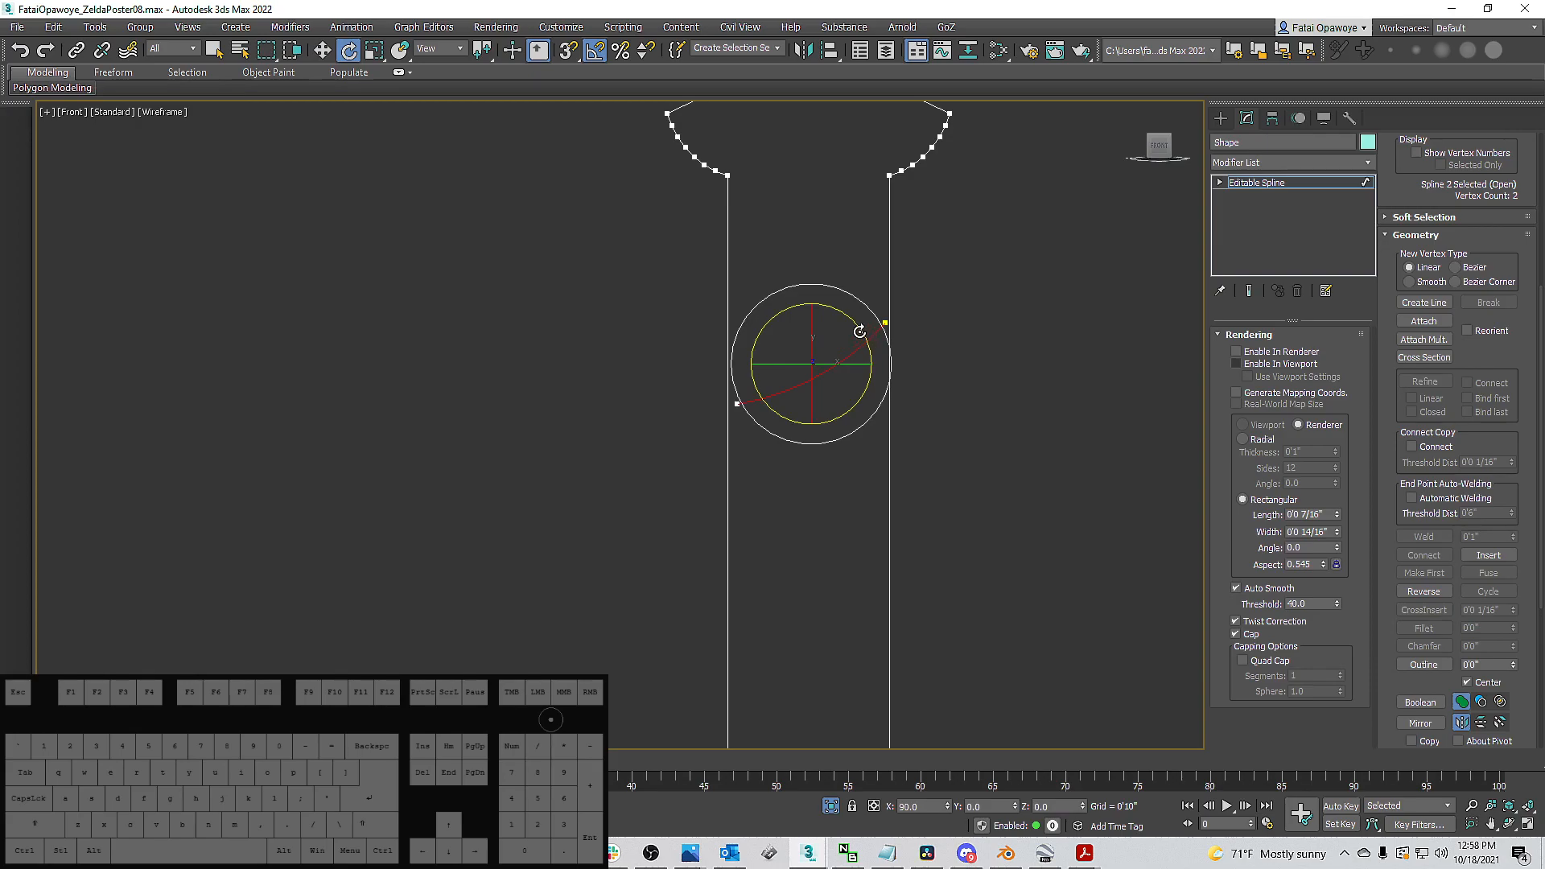
left_click_drag(859, 332, 858, 332)
left_click_drag(737, 306, 737, 306)
mouse_move(869, 338)
left_mouse_down("shift")
mouse_move(857, 297)
mouse_move(818, 374)
left_mouse_up("shift")
key("w")
left_click(969, 381)
Move the crossing arcs up beneath the pommel and copy them downward until there are four crossing pairs.
scroll(815, 351, "down", 1)
middle_click_drag(814, 351, 816, 298)
scroll(816, 298, "down", 4)
mouse_move(818, 279)
left_mouse_down()
mouse_move(817, 228)
mouse_move(818, 297)
mouse_move(827, 288)
mouse_move(802, 262)
left_mouse_up()
scroll(818, 228, "up", 4)
middle_click_drag(804, 264, 804, 234)
scroll(815, 215, "down", 2)
left_click_drag(814, 194, 821, 299, "shift")
mouse_move(817, 439)
left_mouse_down()
mouse_move(799, 297)
mouse_move(811, 237)
left_mouse_up()
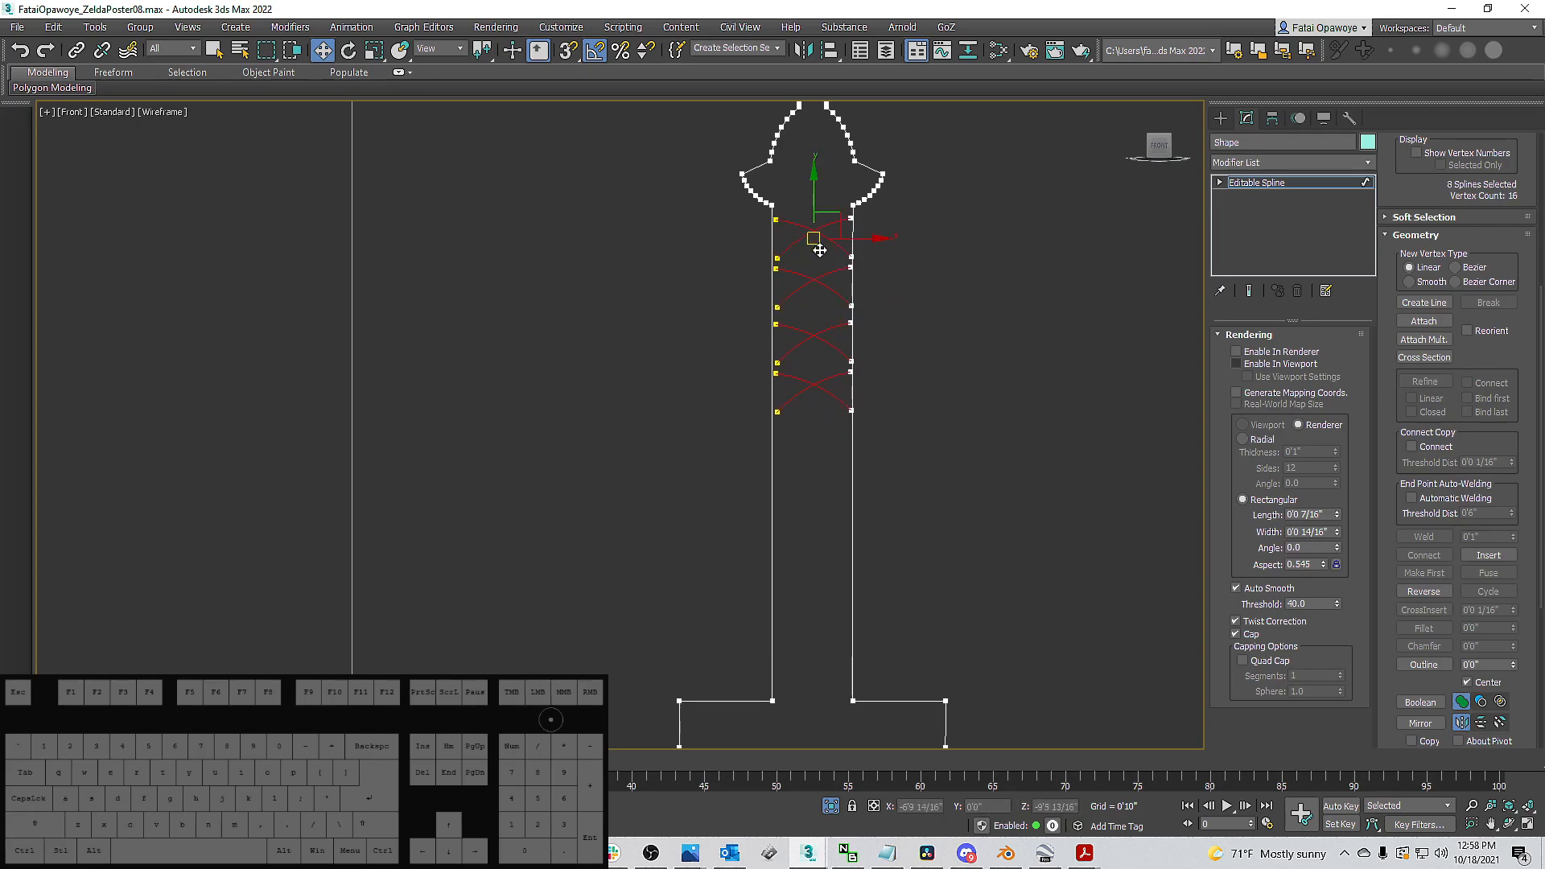
Try to copy the arc group further down the grip and undo back to two crossing pairs.
middle_click_drag(817, 224, 817, 161)
scroll(817, 160, "down", 2)
left_click_drag(816, 154, 821, 273, "shift")
mouse_move(824, 465)
left_mouse_down()
mouse_move(816, 343)
mouse_move(824, 418)
mouse_move(826, 406)
left_mouse_up()
key("ctrl+z")
key("ctrl+z")
key("ctrl+z")
key("ctrl+z")
key("ctrl+z")
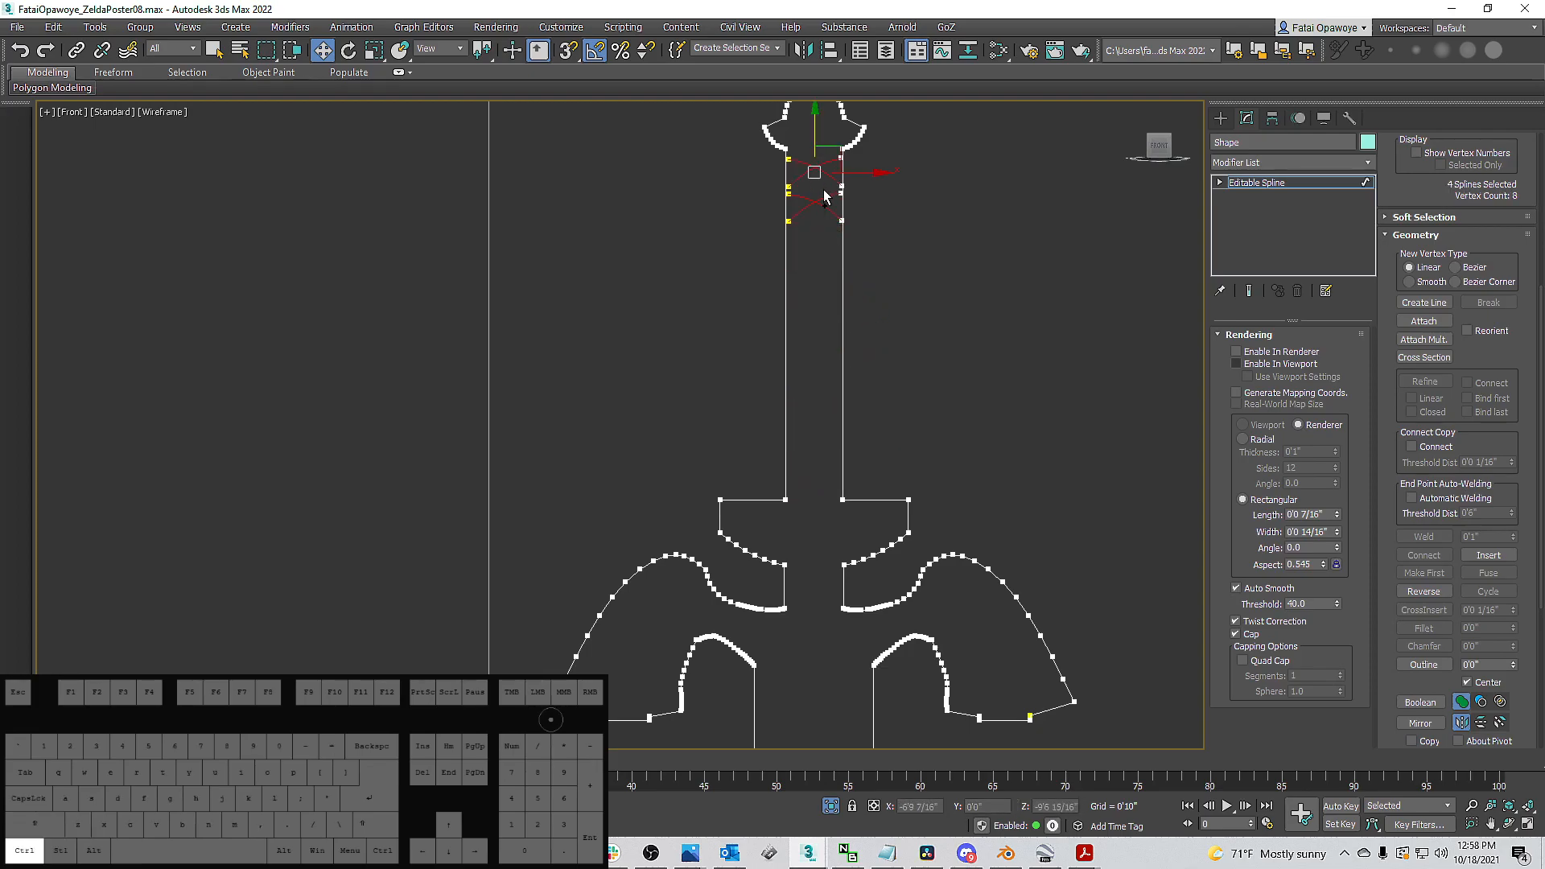
Copy the two crossing pairs down the grip and adjust the copy to keep the spacing even.
scroll(823, 187, "up", 2)
middle_click_drag(824, 188, 833, 254)
left_click_drag(814, 176, 825, 233, "shift")
scroll(810, 285, "up", 3)
middle_click_drag(812, 255, 814, 283)
scroll(813, 283, "down", 1)
left_click_drag(838, 211, 810, 157, "ctrl")
key("ctrl+z")
left_click_drag(826, 260, 827, 256)
Select the whole group of crossing arcs and copy it further down the grip.
left_click_drag(810, 372, 774, 144)
scroll(788, 216, "down", 5)
scroll(811, 221, "up", 2)
left_click_drag(816, 222, 810, 490, "shift")
middle_click_drag(810, 469, 813, 451)
mouse_move(811, 196)
left_mouse_down()
mouse_move(815, 172)
mouse_move(820, 240)
left_mouse_up()
Fill the rest of the grip down to the crossguard with copied arcs and delete the surplus ones.
scroll(817, 167, "down", 4)
left_click_drag(809, 165, 804, 435)
left_click_drag(815, 161, 835, 391, "shift")
middle_click_drag(804, 625, 804, 542)
left_click_drag(819, 578, 803, 448)
scroll(813, 442, "up", 2)
middle_click_drag(813, 442, 839, 488)
key("Delete")
scroll(838, 489, "down", 3)
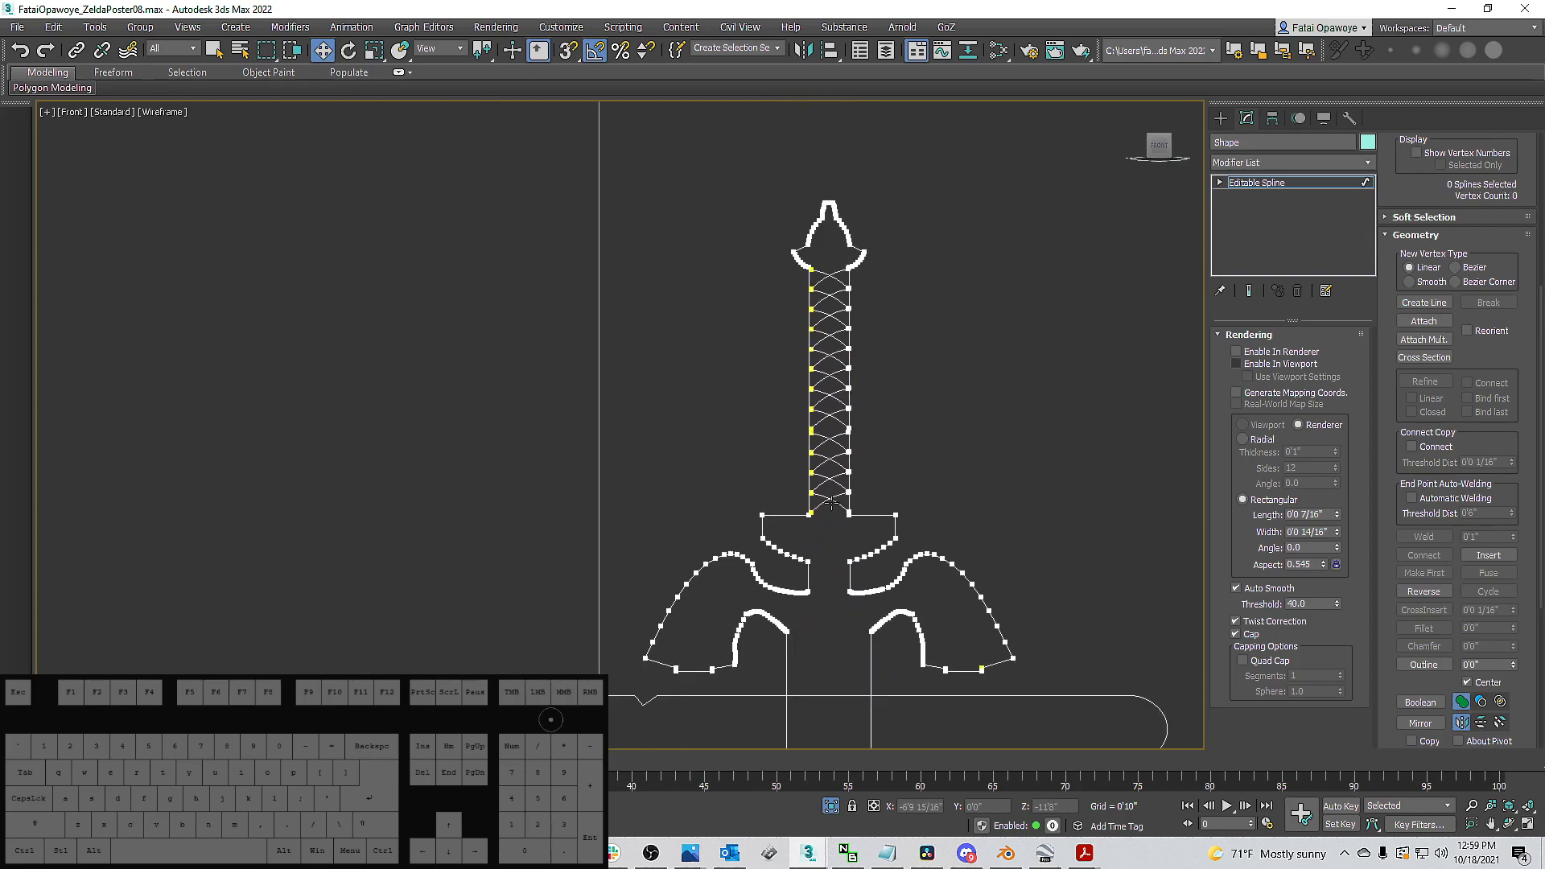
Select all 24 grip arcs and detach them as a separate shape without keeping a copy.
left_click_drag(833, 268, 840, 294)
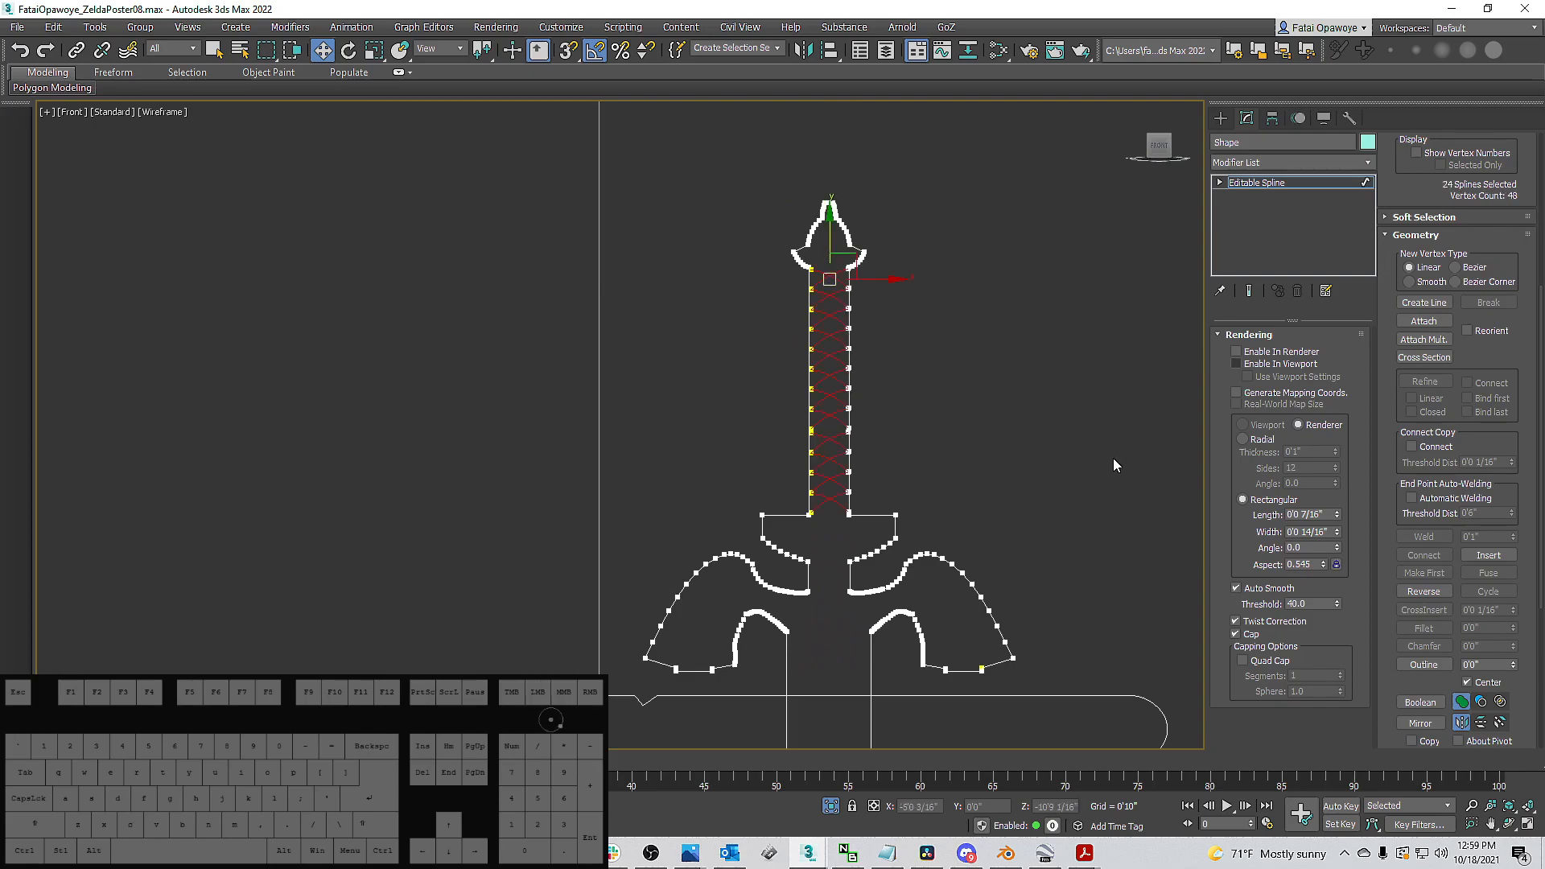
scroll(1501, 461, "down", 3)
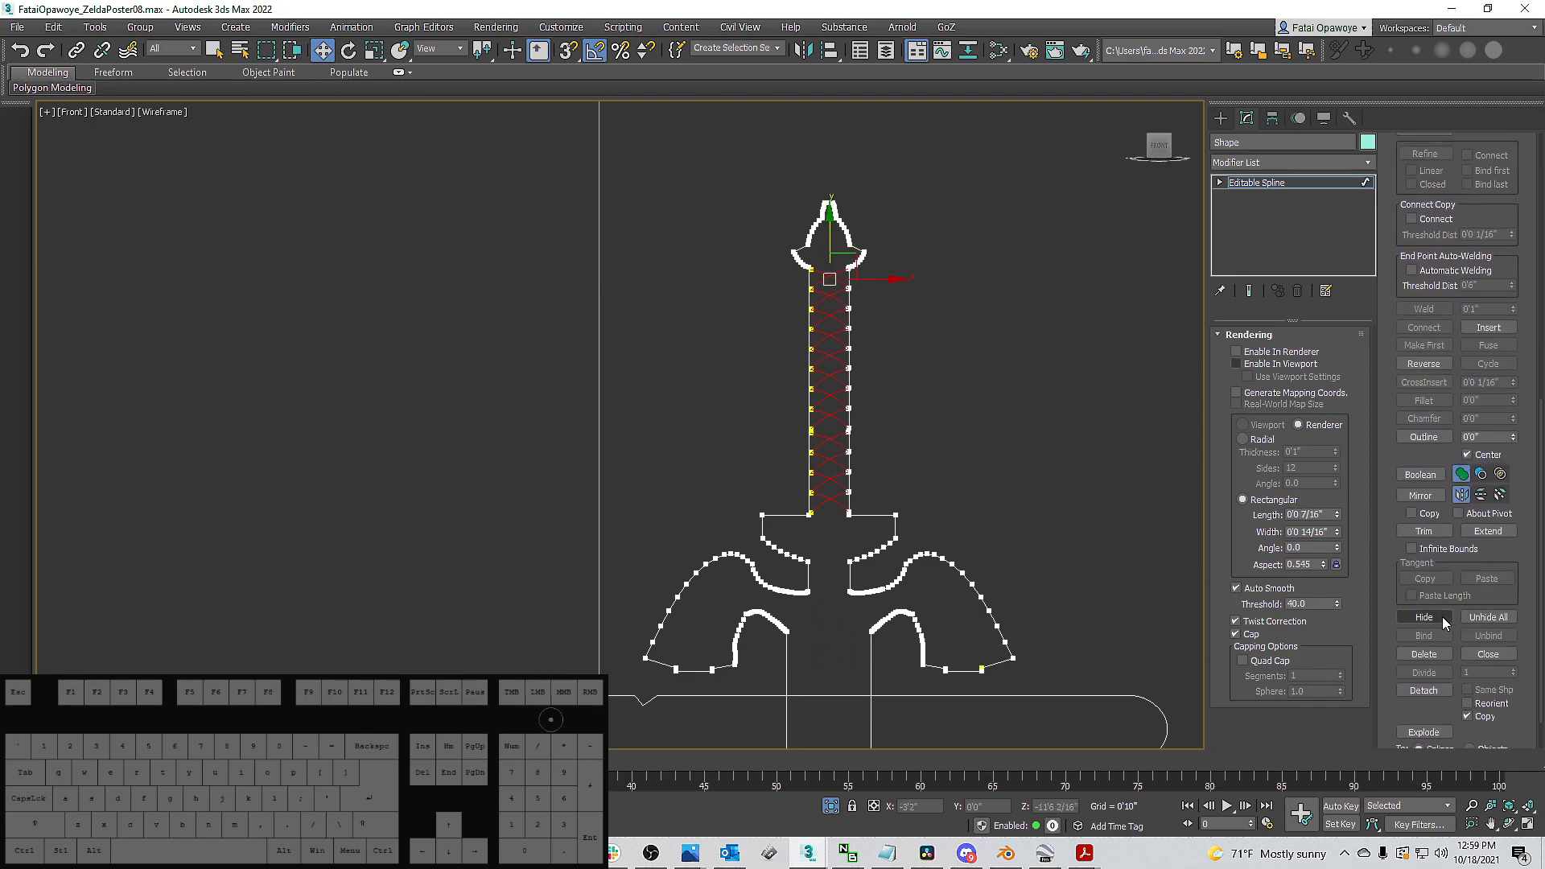
left_click(1481, 716)
left_click(1423, 690)
left_click(824, 433)
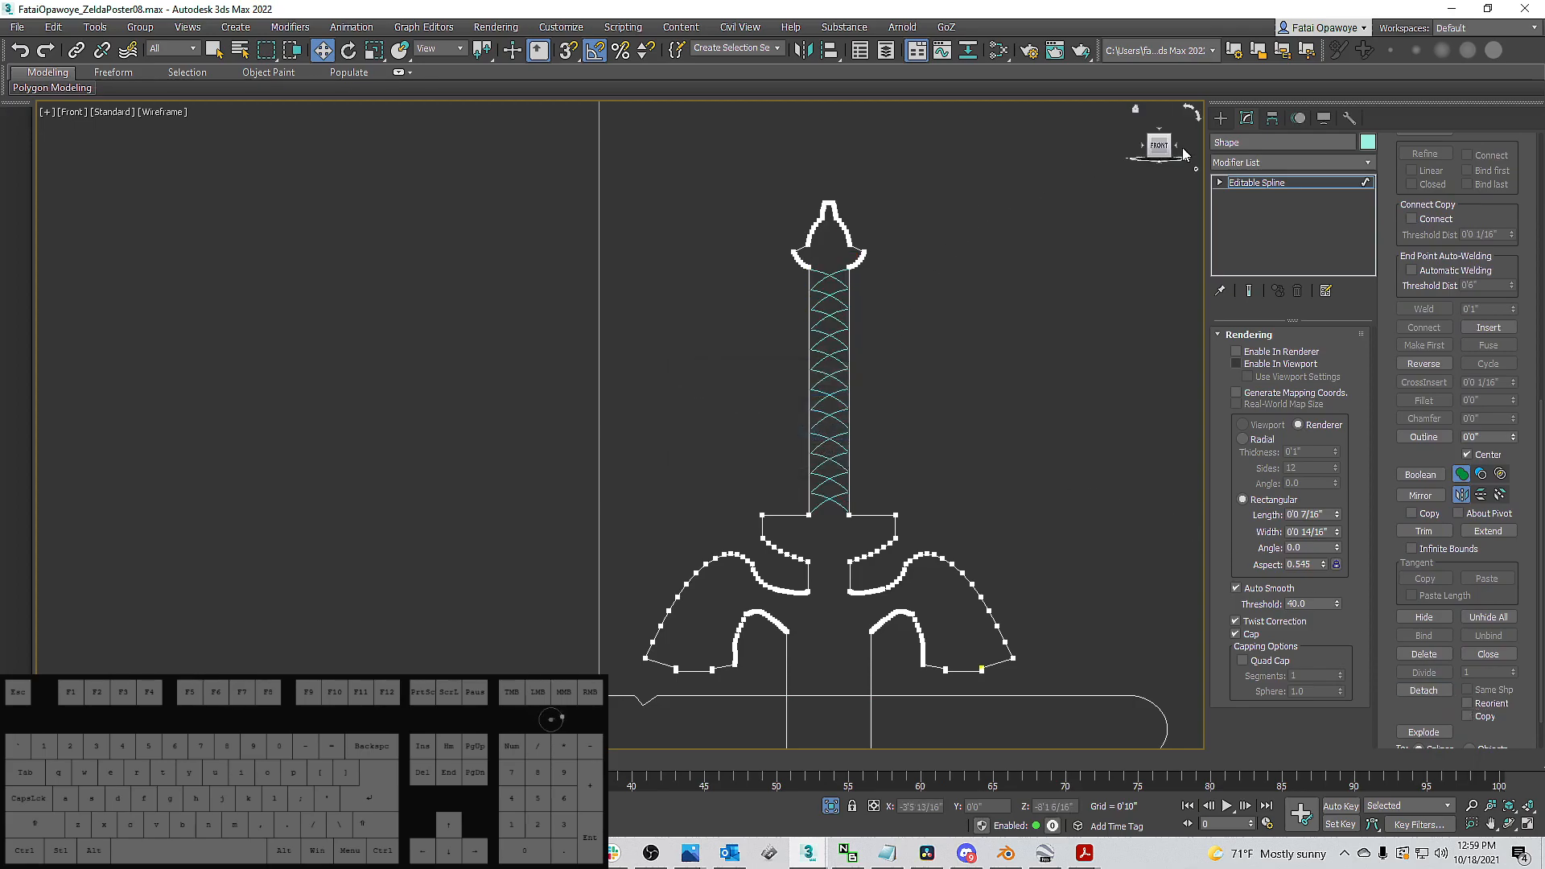
Enable the detached grip wrap in renderer and viewport and switch it to a radial cross-section.
left_click(1221, 121)
key("z")
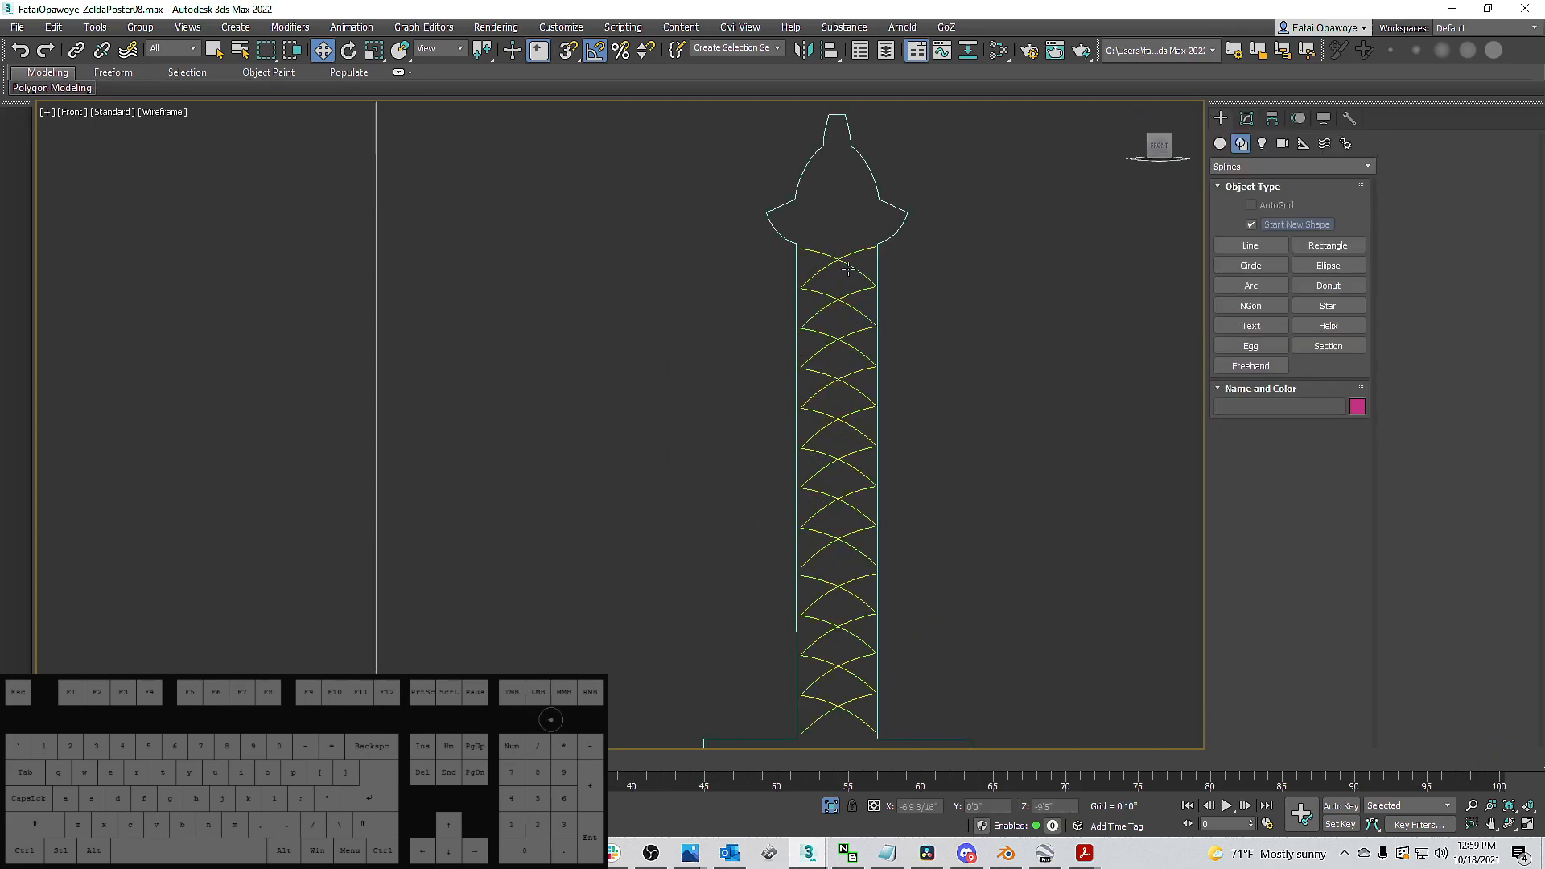
left_click(1246, 118)
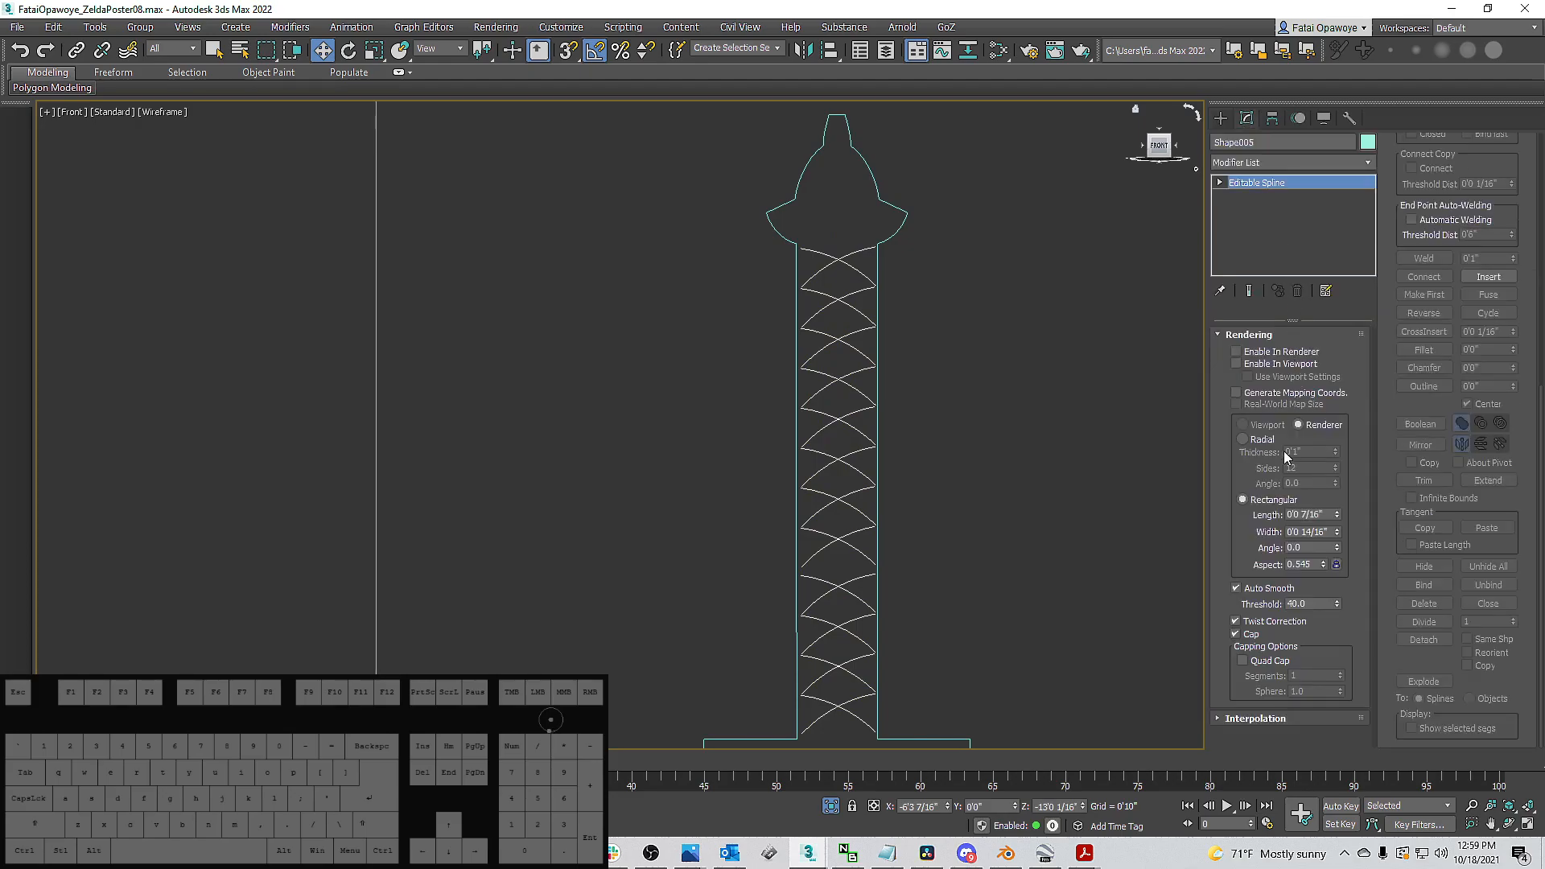
left_click(1245, 354)
left_click(1236, 364)
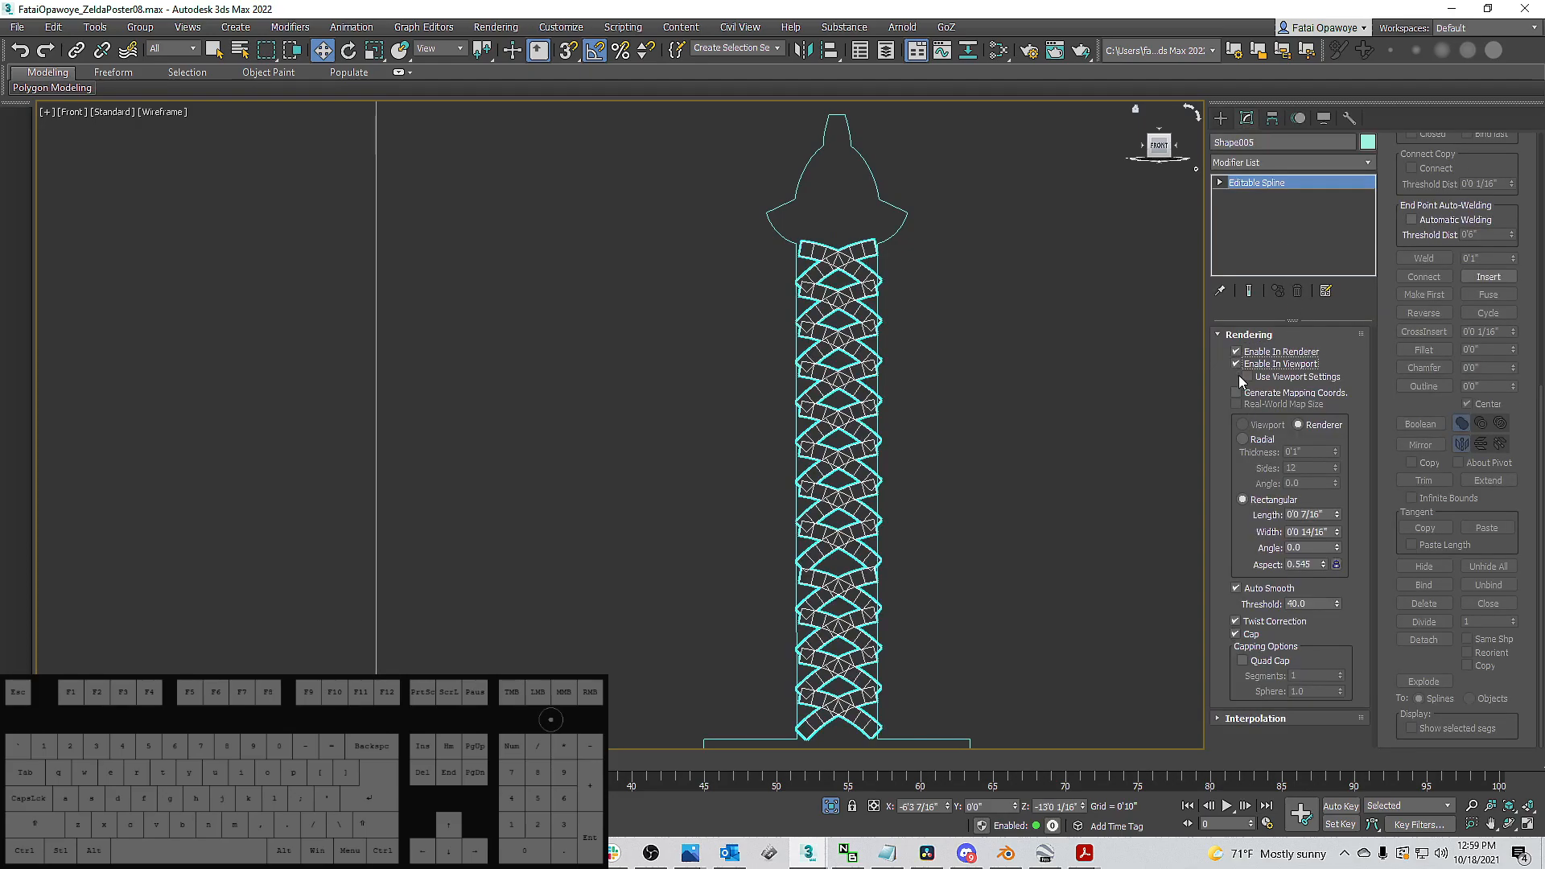
middle_click_drag(948, 414, 965, 395)
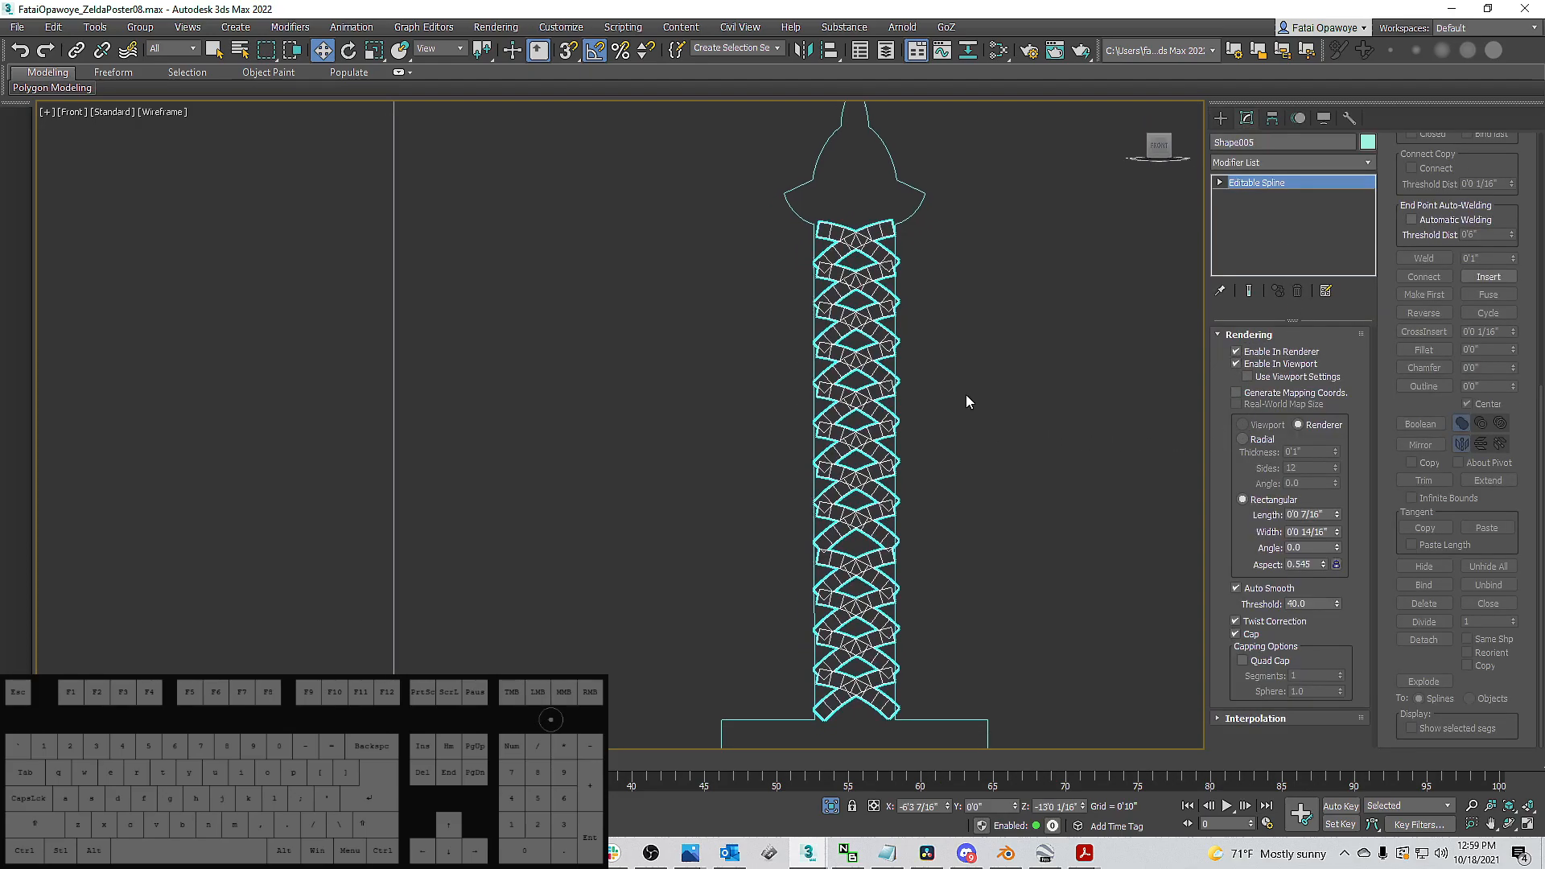
left_click(1240, 438)
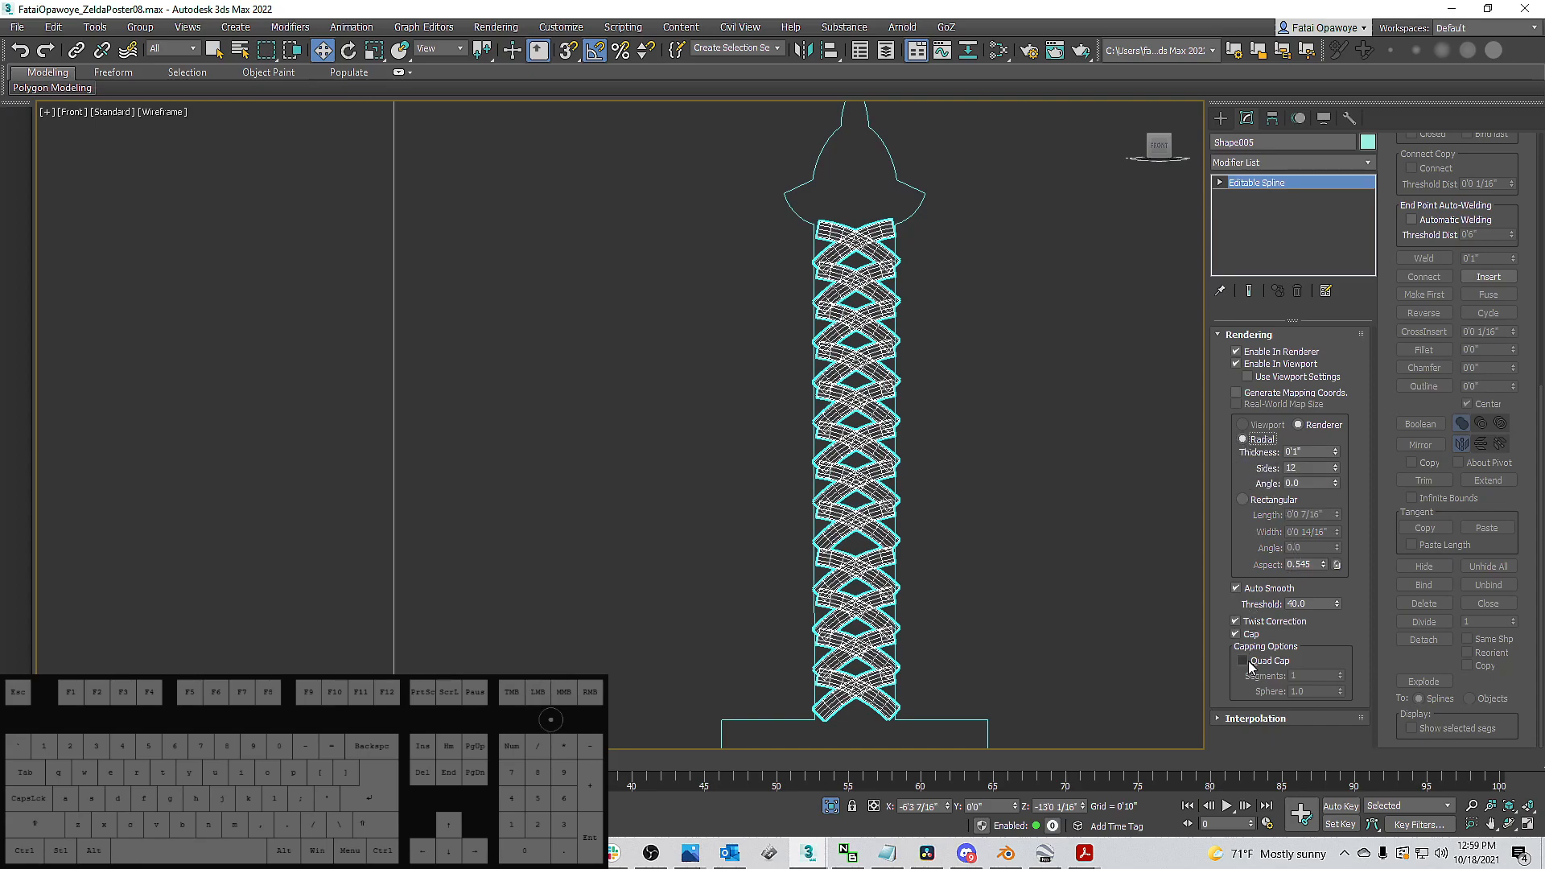
Give the grip wrap quad caps with 4 segments and reduce its radial thickness to 0'0 4/16".
left_click(1243, 660)
left_click_drag(1341, 680, 1342, 668)
left_click_drag(1336, 452, 1347, 522)
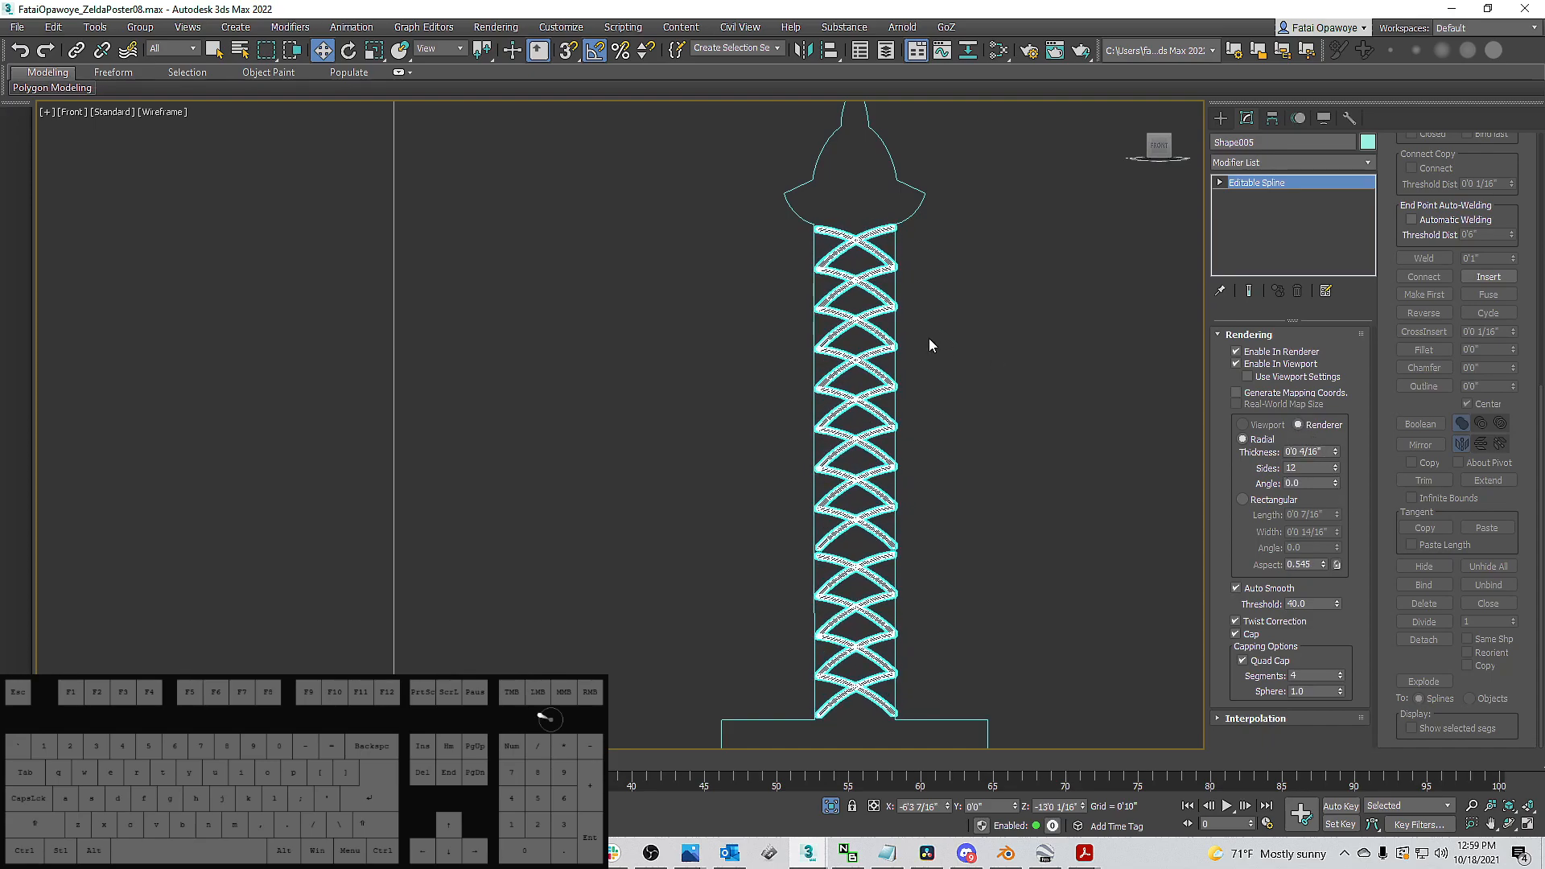
Return the viewport to default shading and enable the sword outline's rectangular rendering in the viewport.
left_click(945, 342)
key("F3")
key("F3")
key("F3")
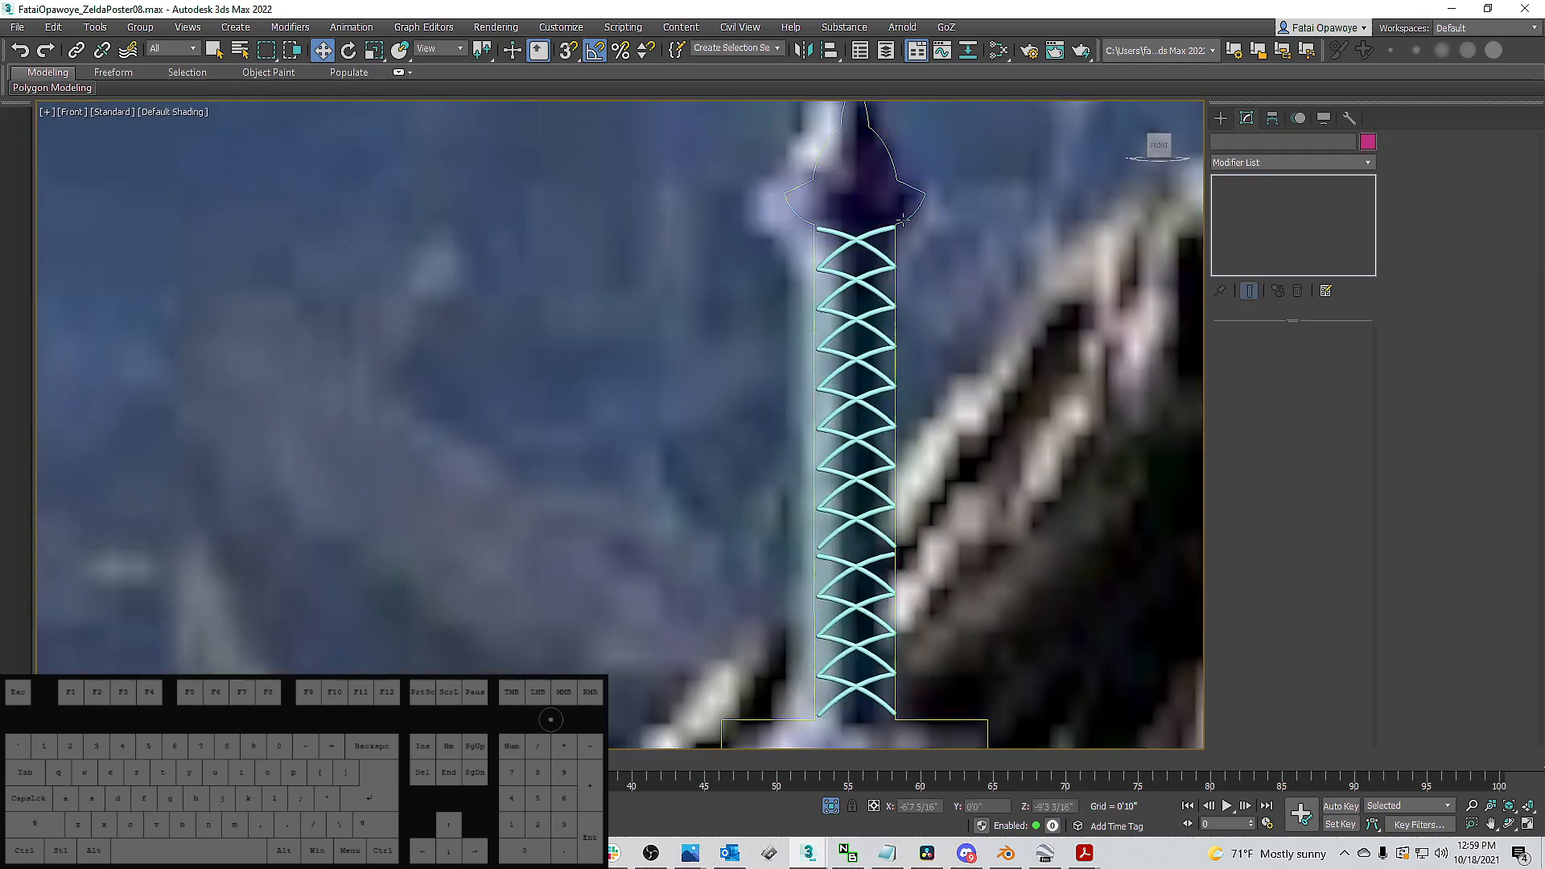
left_click(900, 219)
left_click(1237, 364)
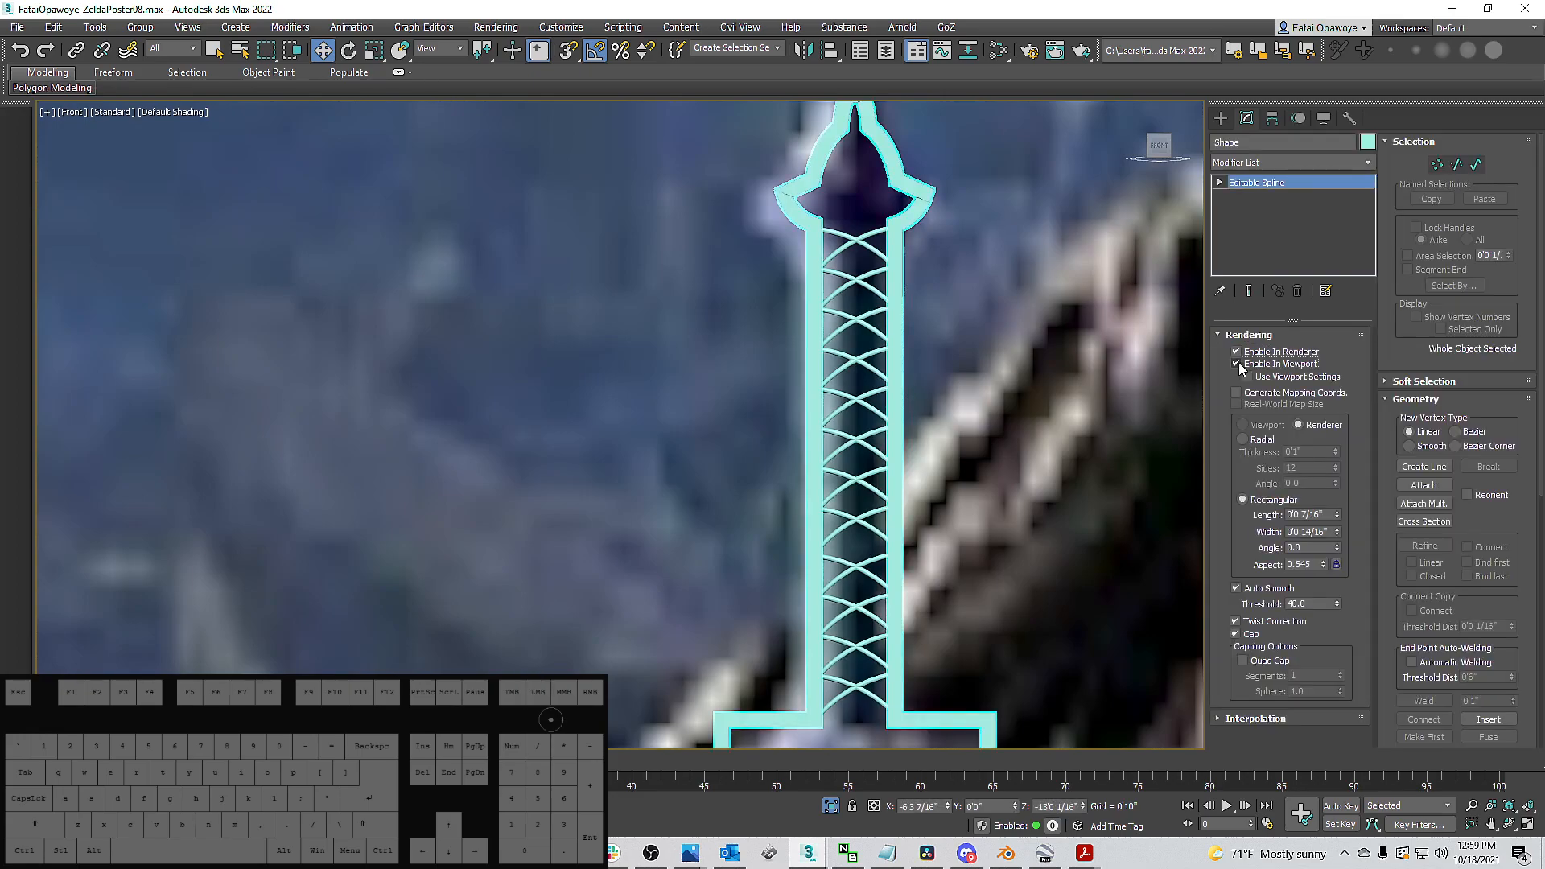
Isolate all the logo shapes from the poster image and display them in wireframe.
scroll(926, 322, "down", 5)
middle_click_drag(925, 322, 924, 286, "alt")
key("F4")
scroll(935, 288, "down", 6)
scroll(925, 283, "down", 4)
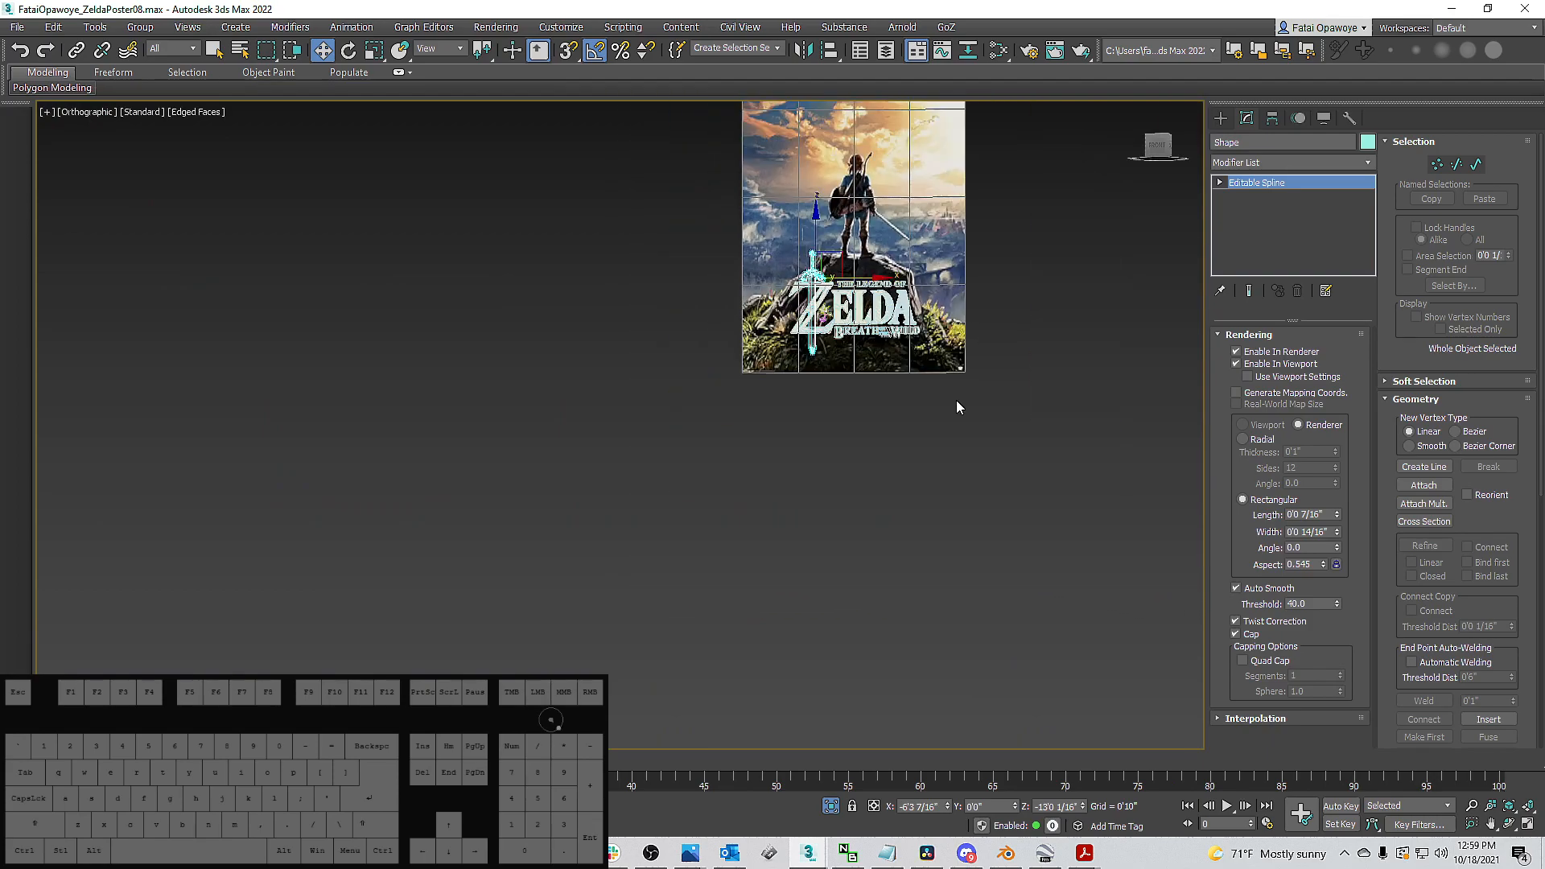
left_click_drag(934, 387, 755, 159)
key("alt+q")
middle_click_drag(838, 272, 909, 243, "alt")
left_click(861, 240)
key("F3")
key("F3")
key("F3")
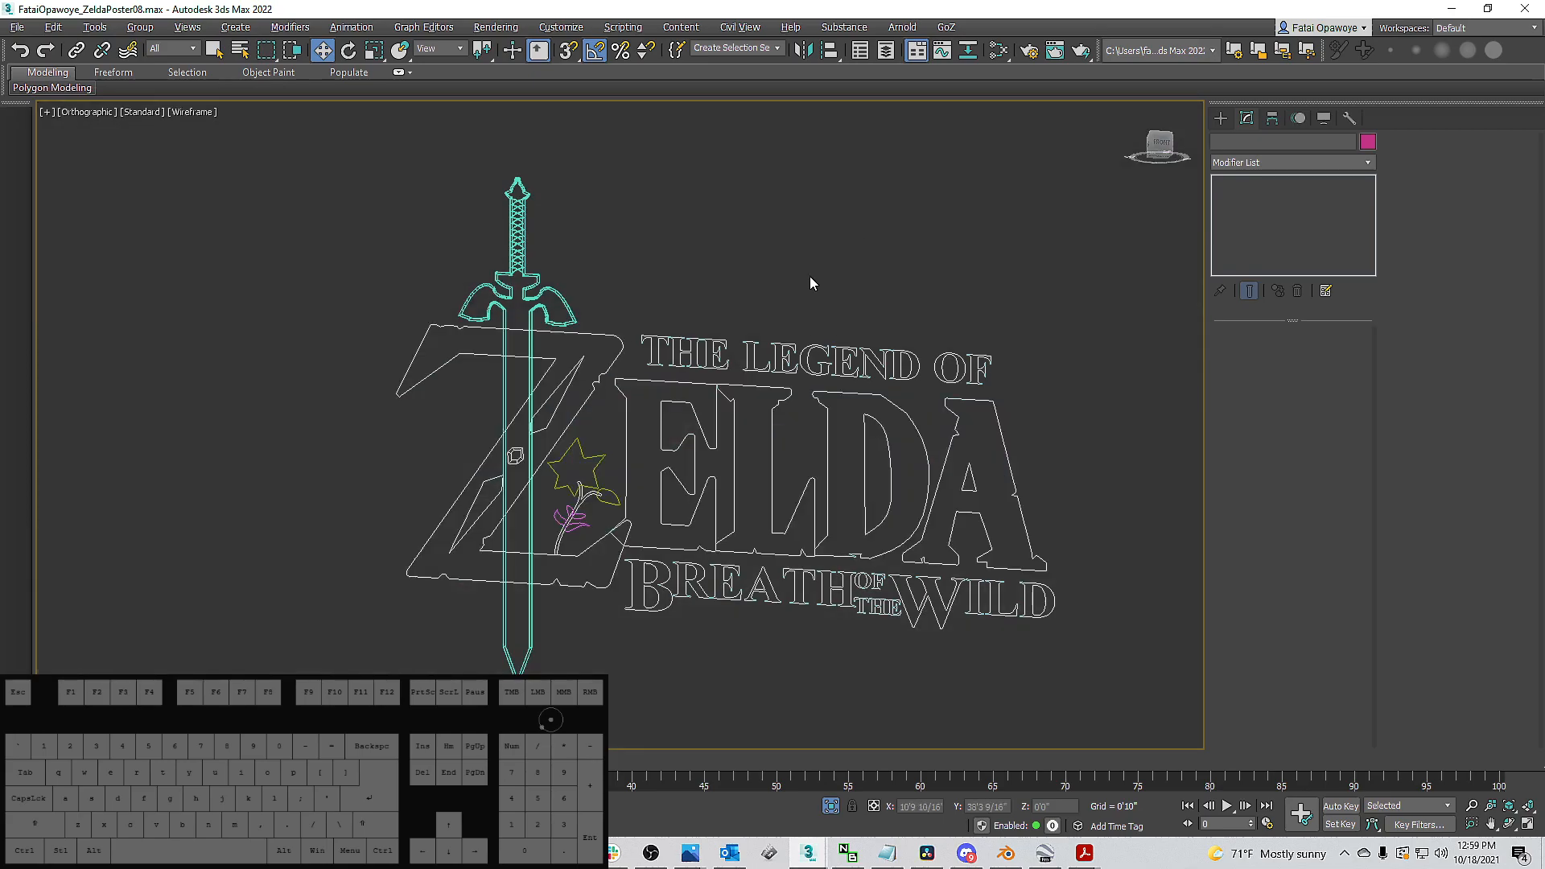
Switch to a perspective view and examine the whole isolated logo, including the sword, lettering and flower.
middle_click_drag(810, 282, 837, 272, "alt")
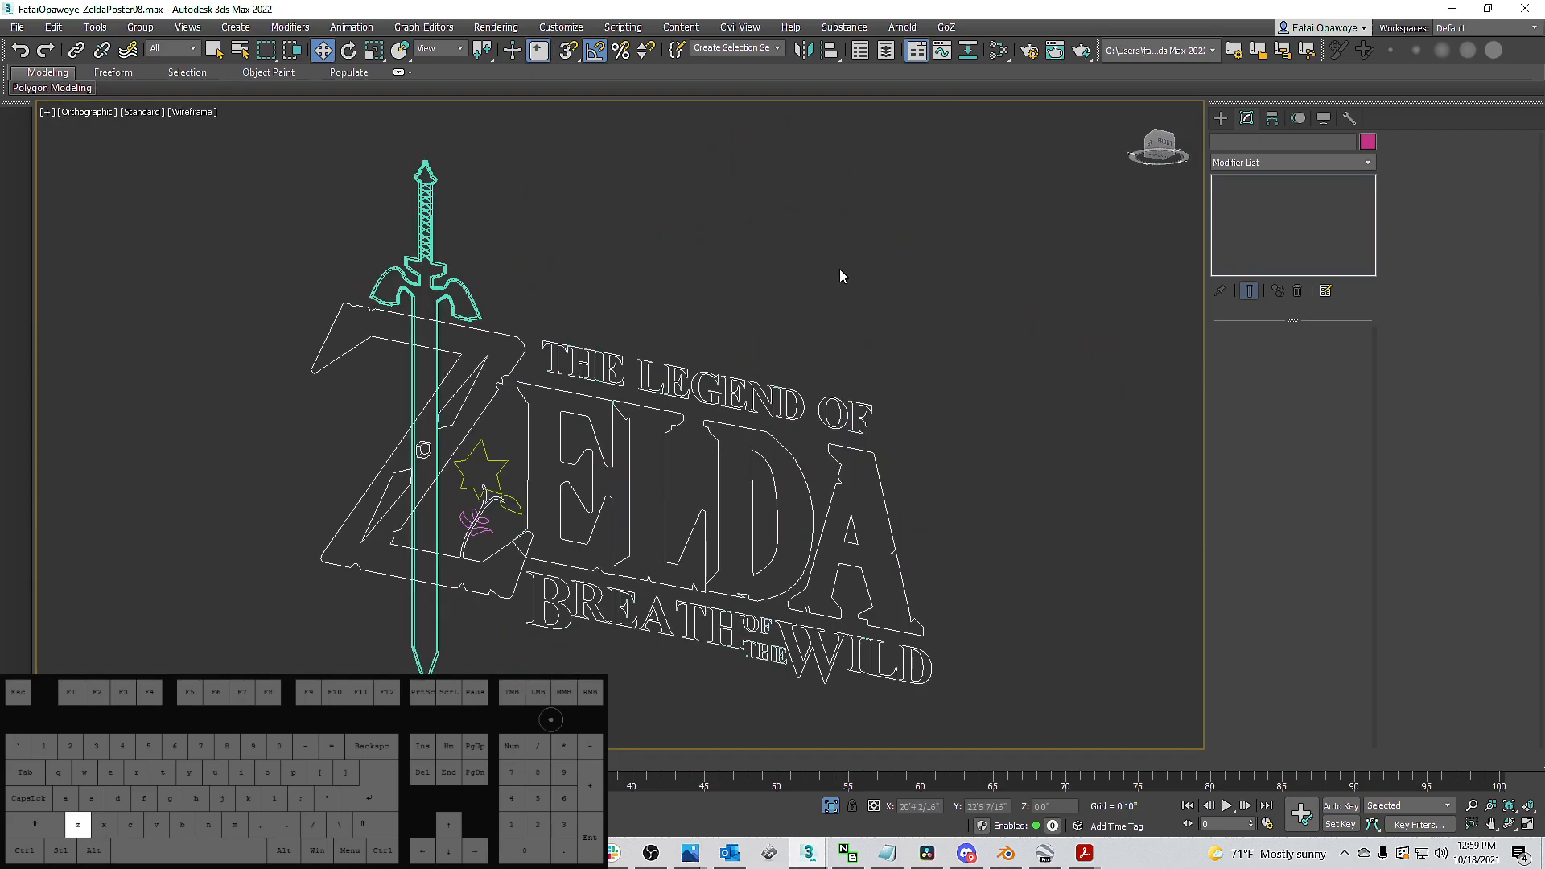
left_click(698, 375)
middle_click_drag(698, 375, 483, 214, "alt")
key("z")
scroll(721, 341, "down", 3)
key("p")
scroll(756, 280, "down", 4)
left_click_drag(424, 172, 582, 543)
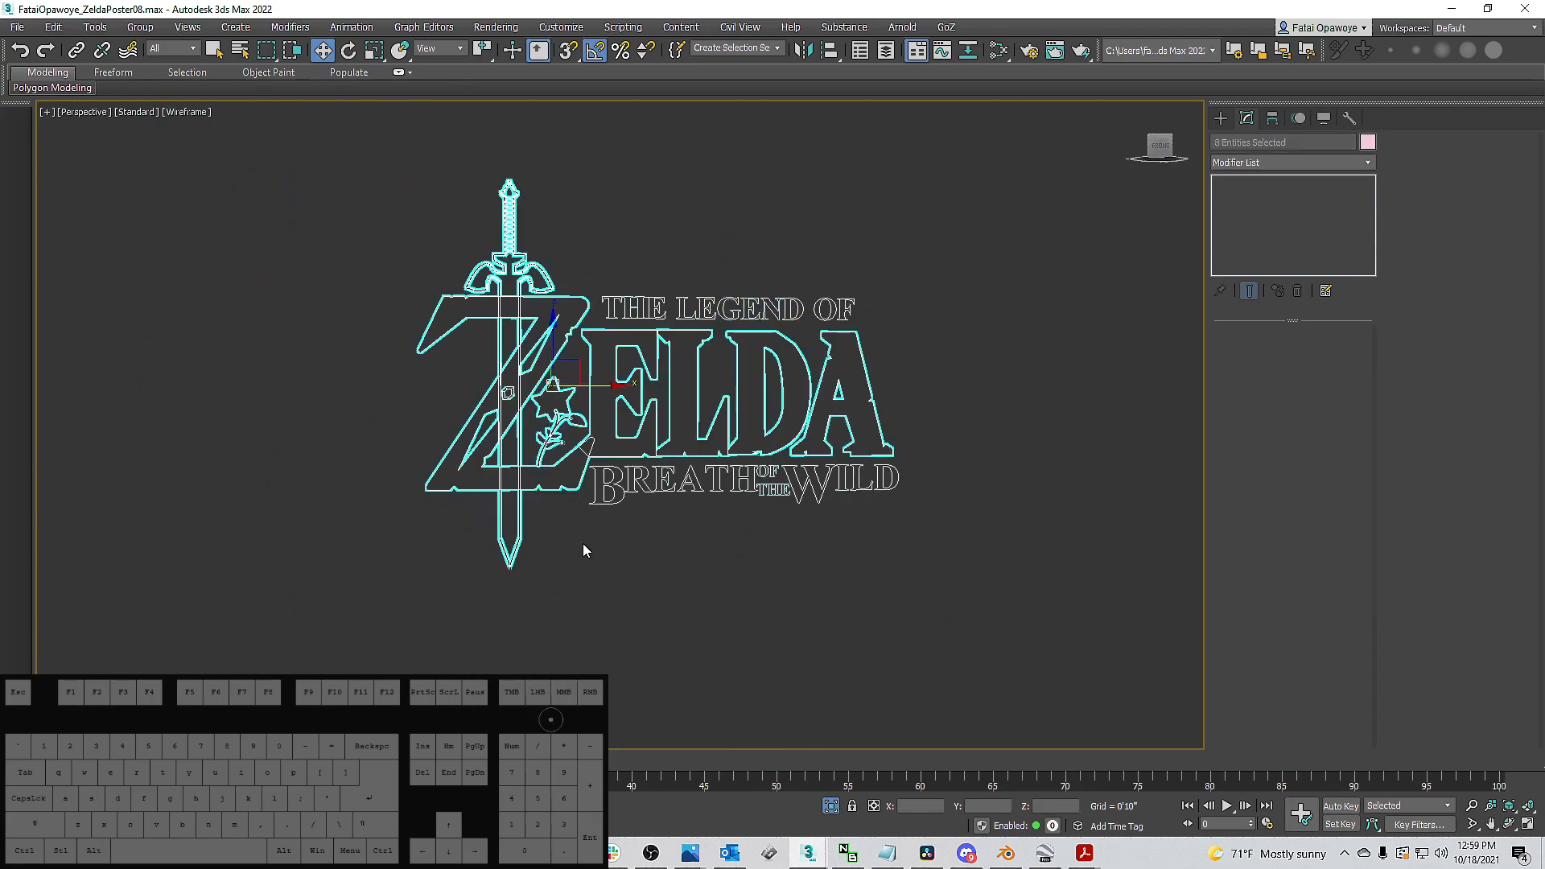
left_click(920, 519)
middle_click_drag(702, 379, 760, 392, "alt+shift")
scroll(714, 397, "up", 3)
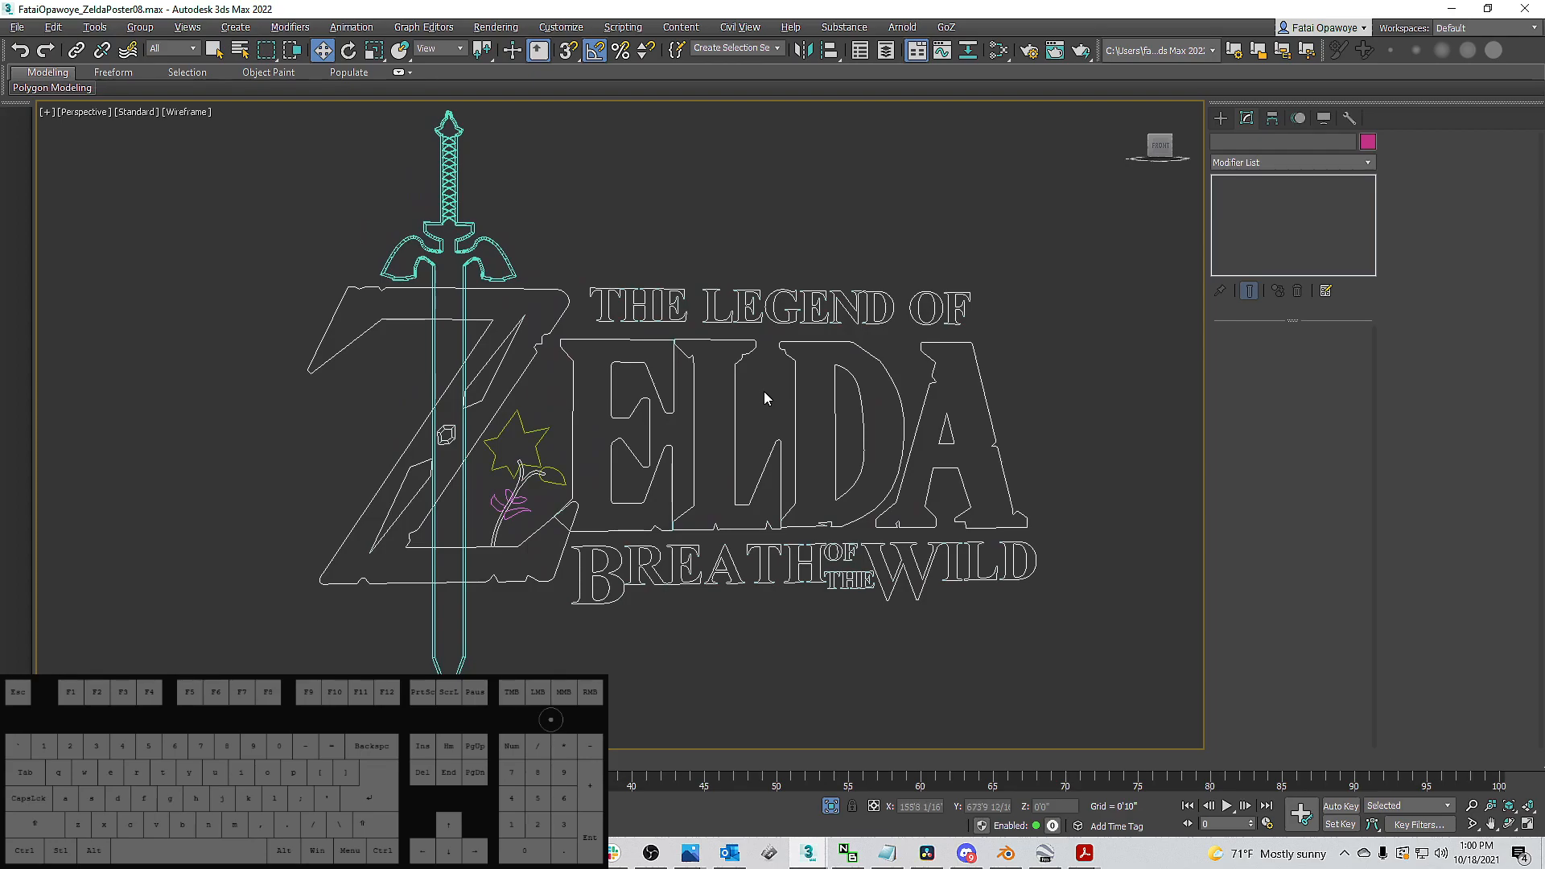
Select the THE LEGEND OF text above the large ZELDA lettering.
left_click(451, 159)
middle_click_drag(539, 384, 539, 384, "alt")
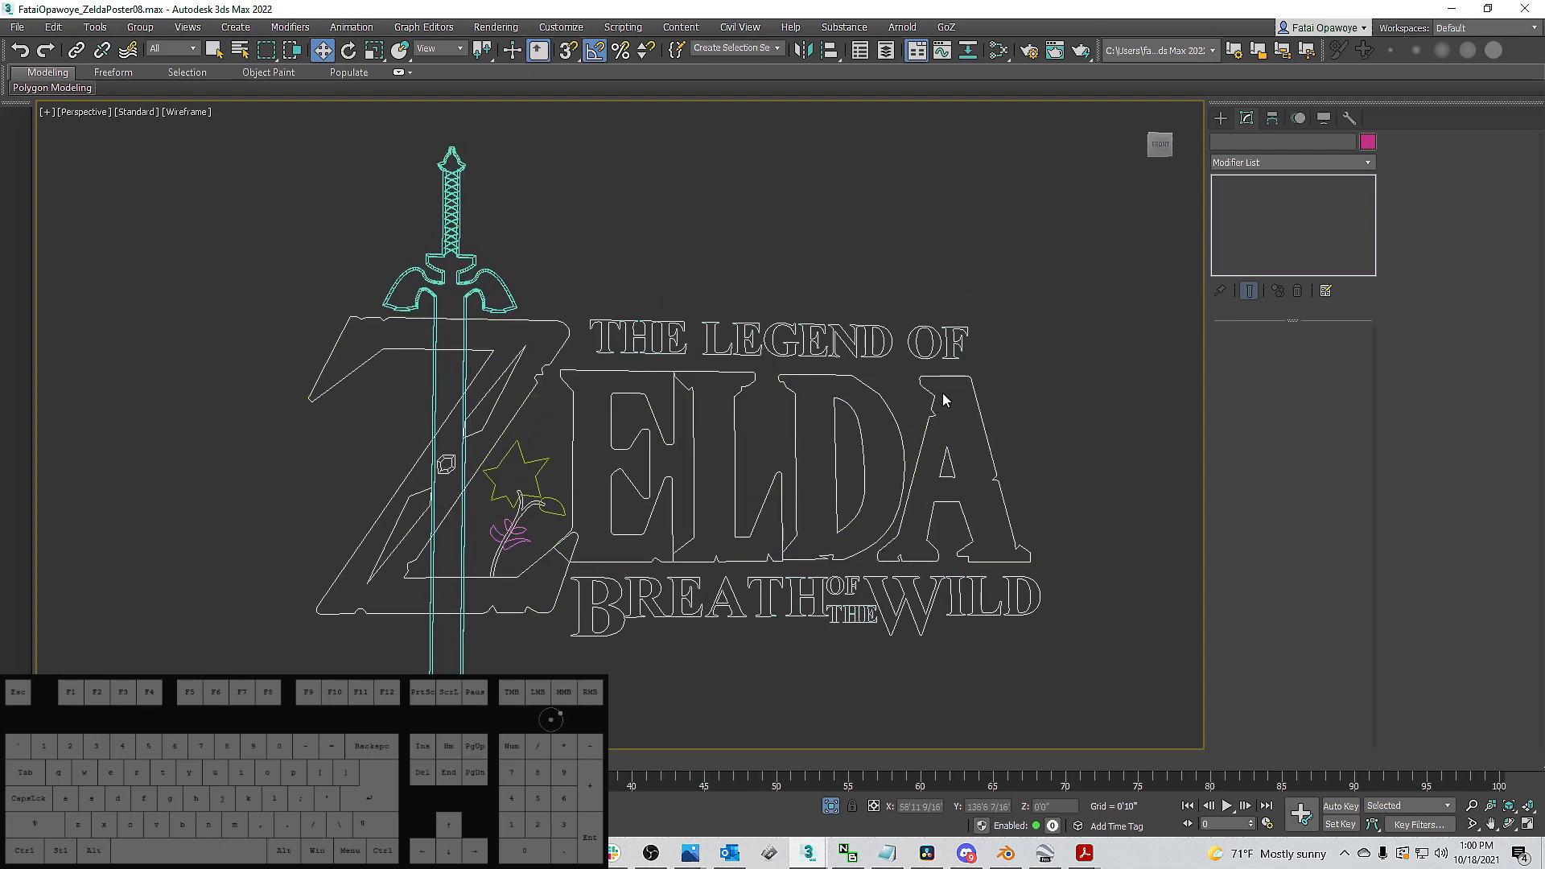
scroll(940, 394, "down", 3)
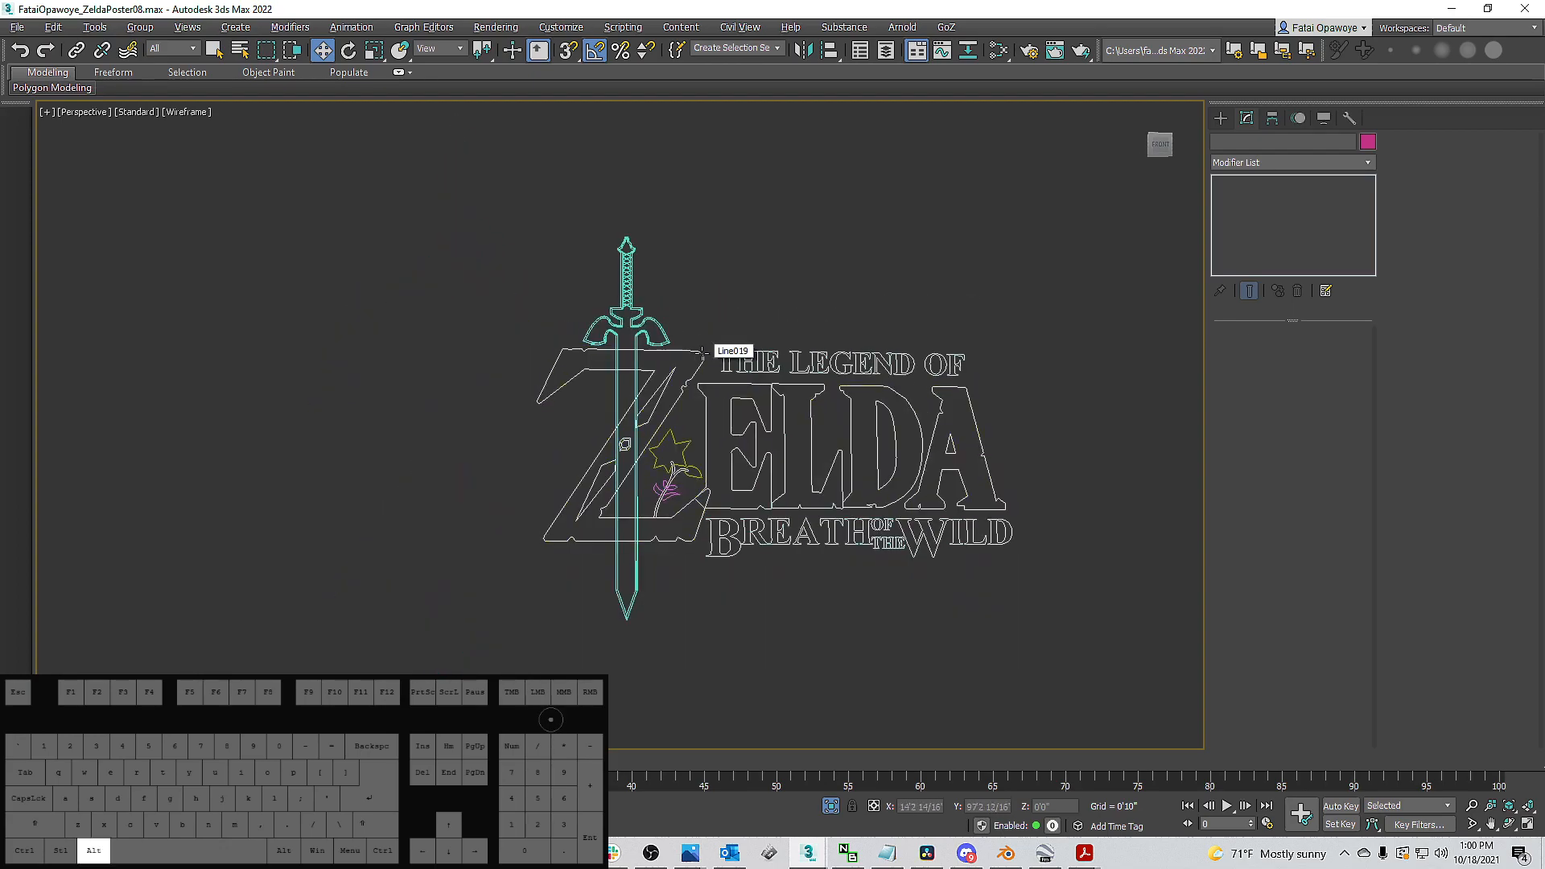
left_click(761, 354)
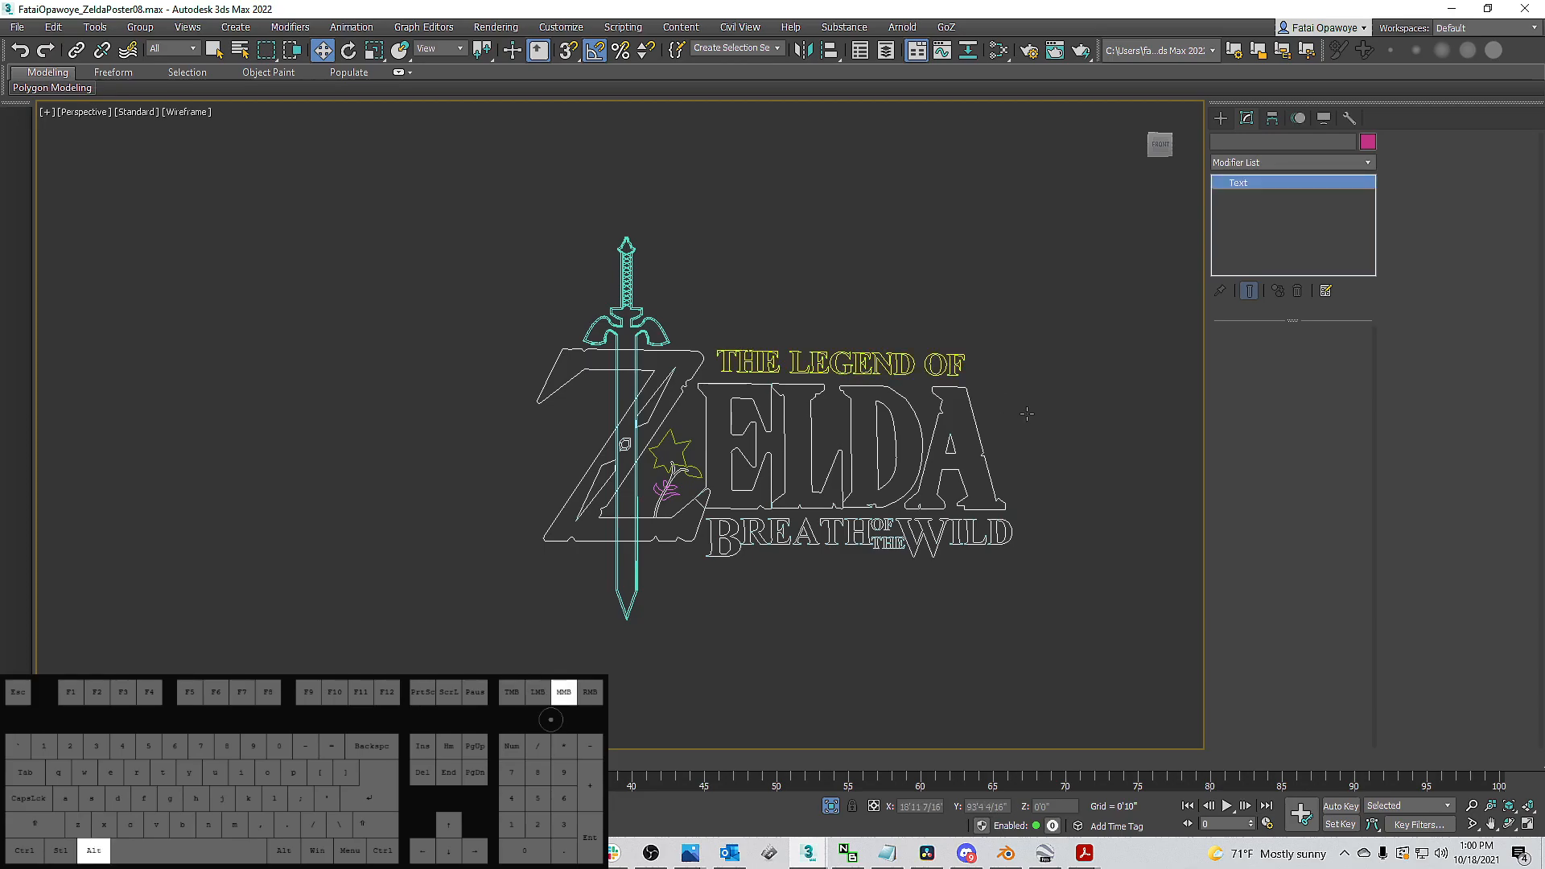